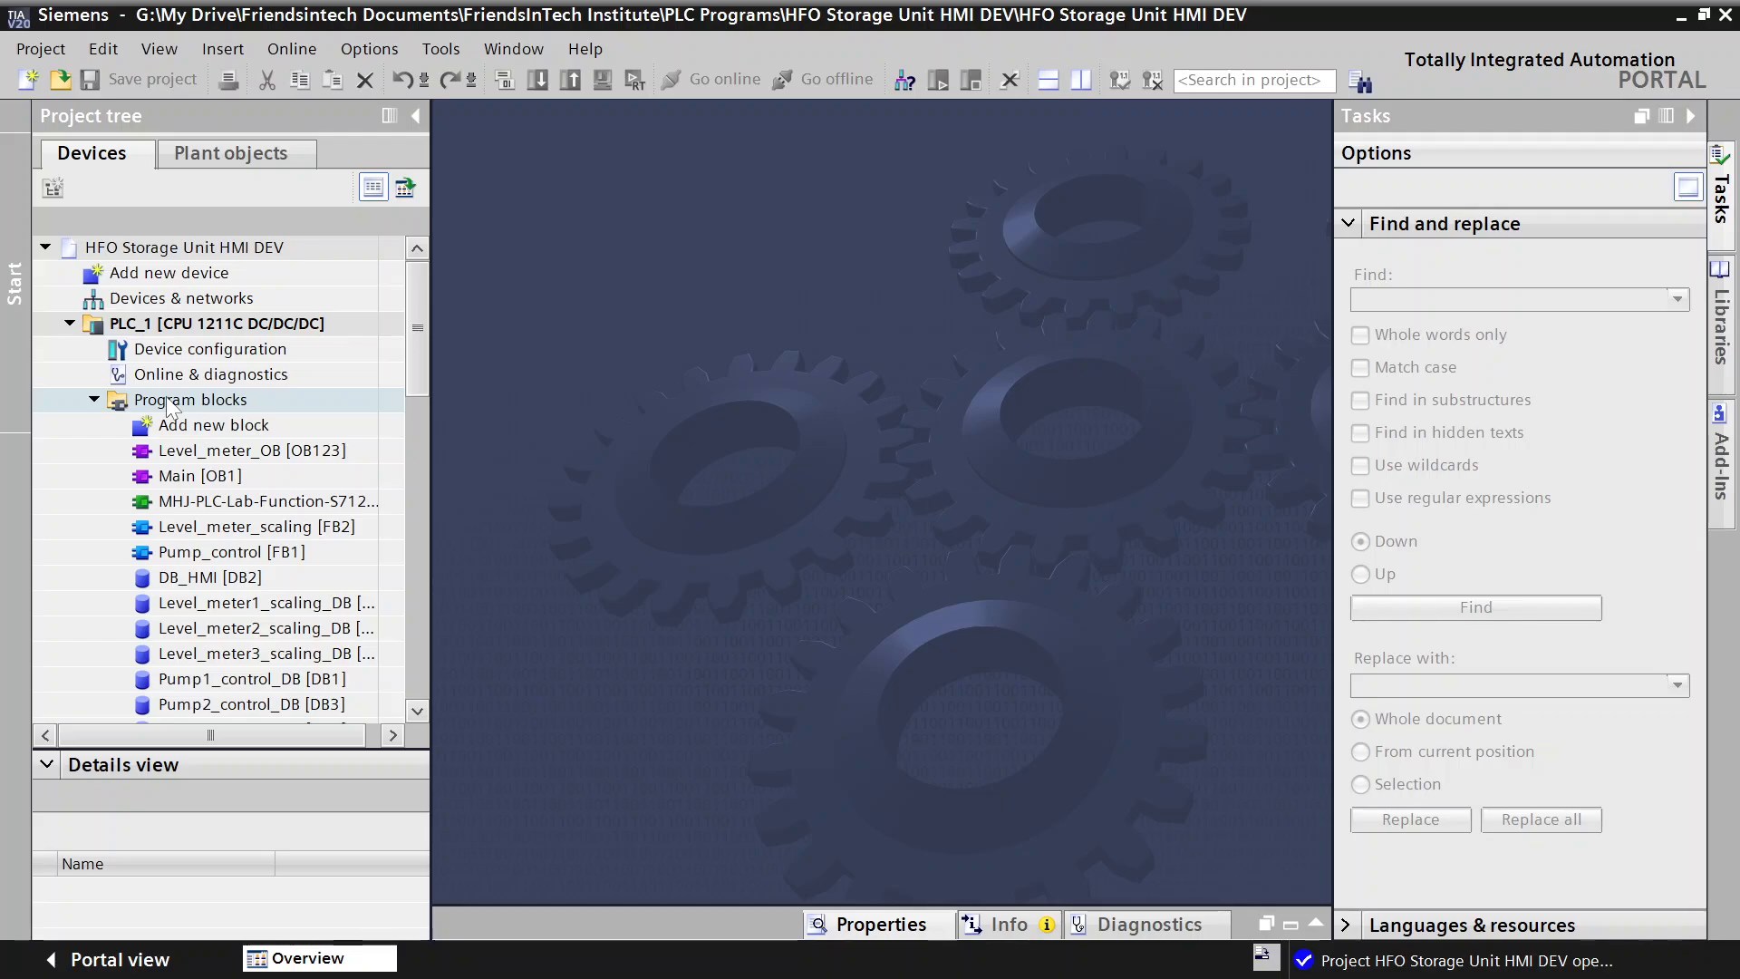
Step: Open the Pump_control [FB1] function block of PLC_1 to view its manual control network
left_click(168, 405)
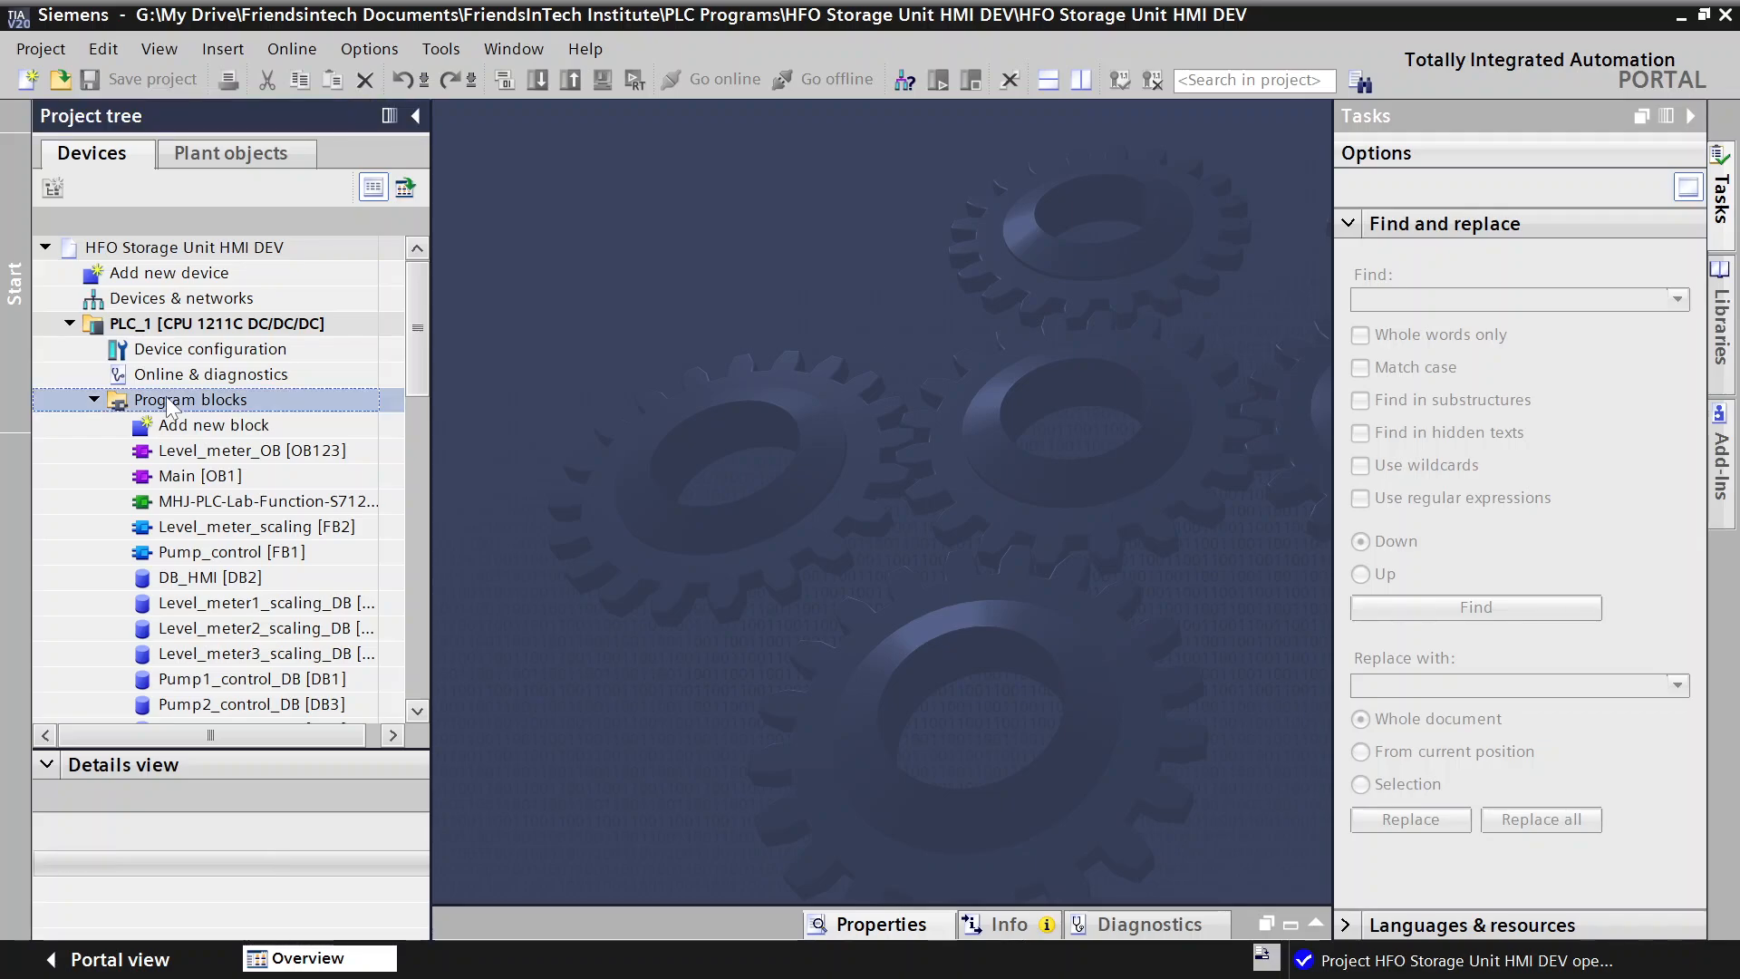
left_click(205, 555)
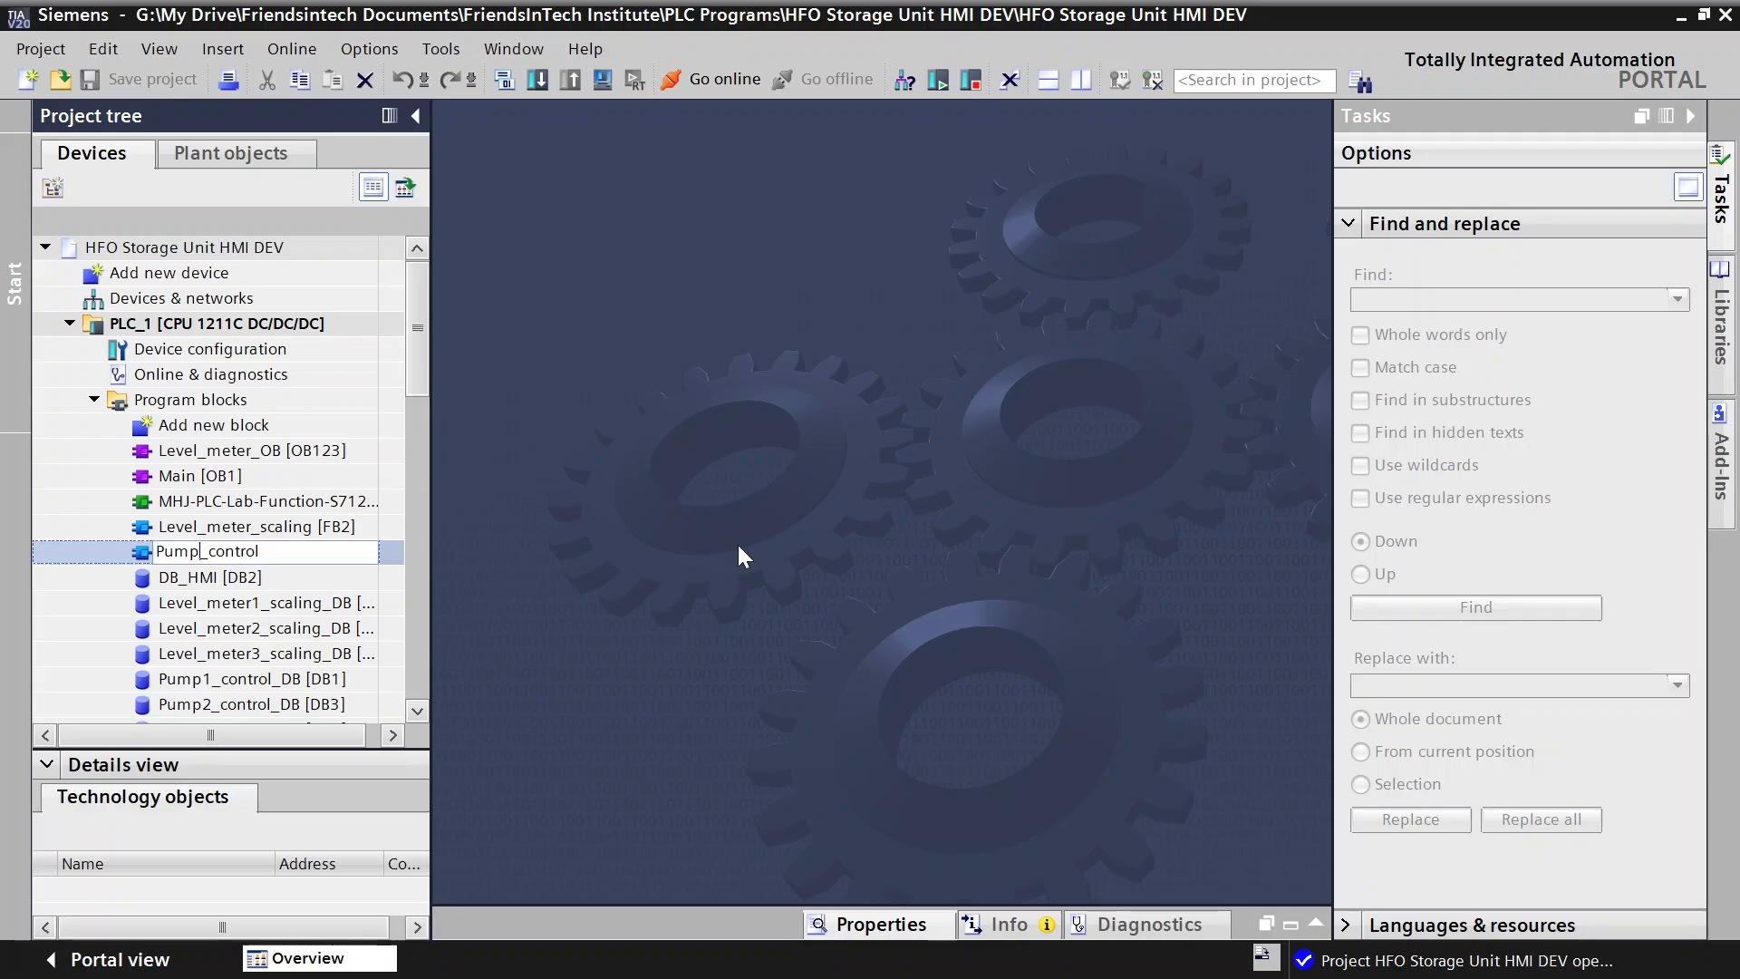
left_click(71, 547)
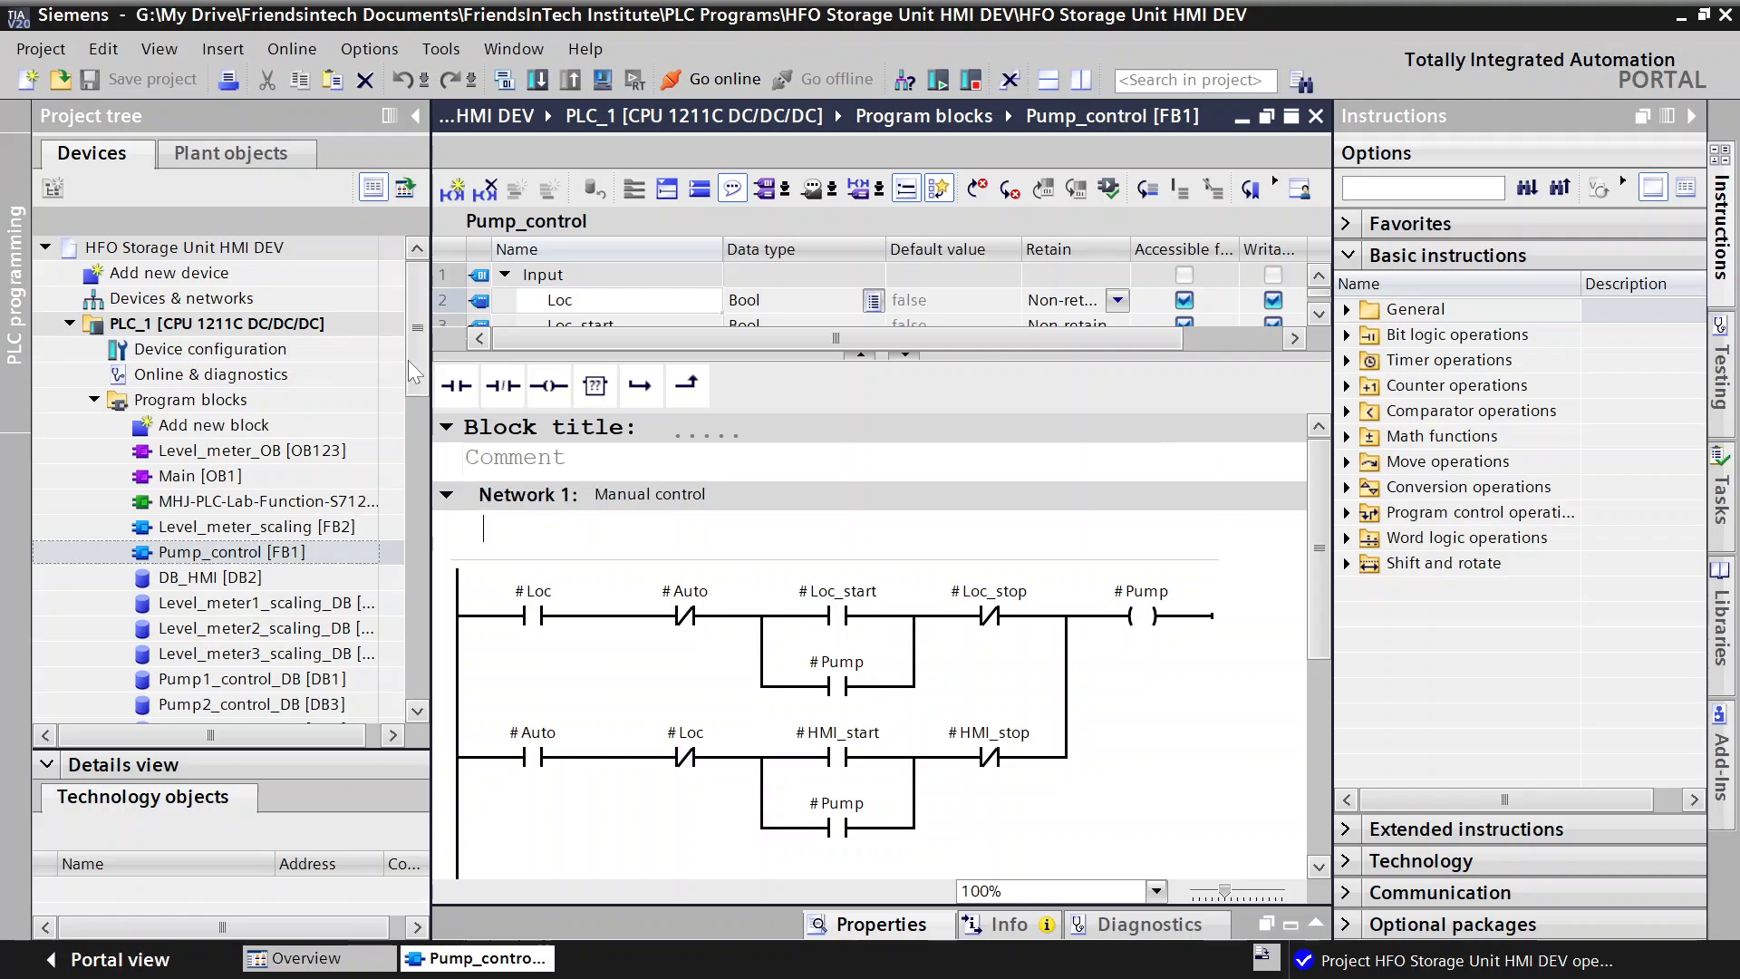
Step: Open the table showing all PLC tags of PLC_1
left_click_drag(414, 372, 421, 422)
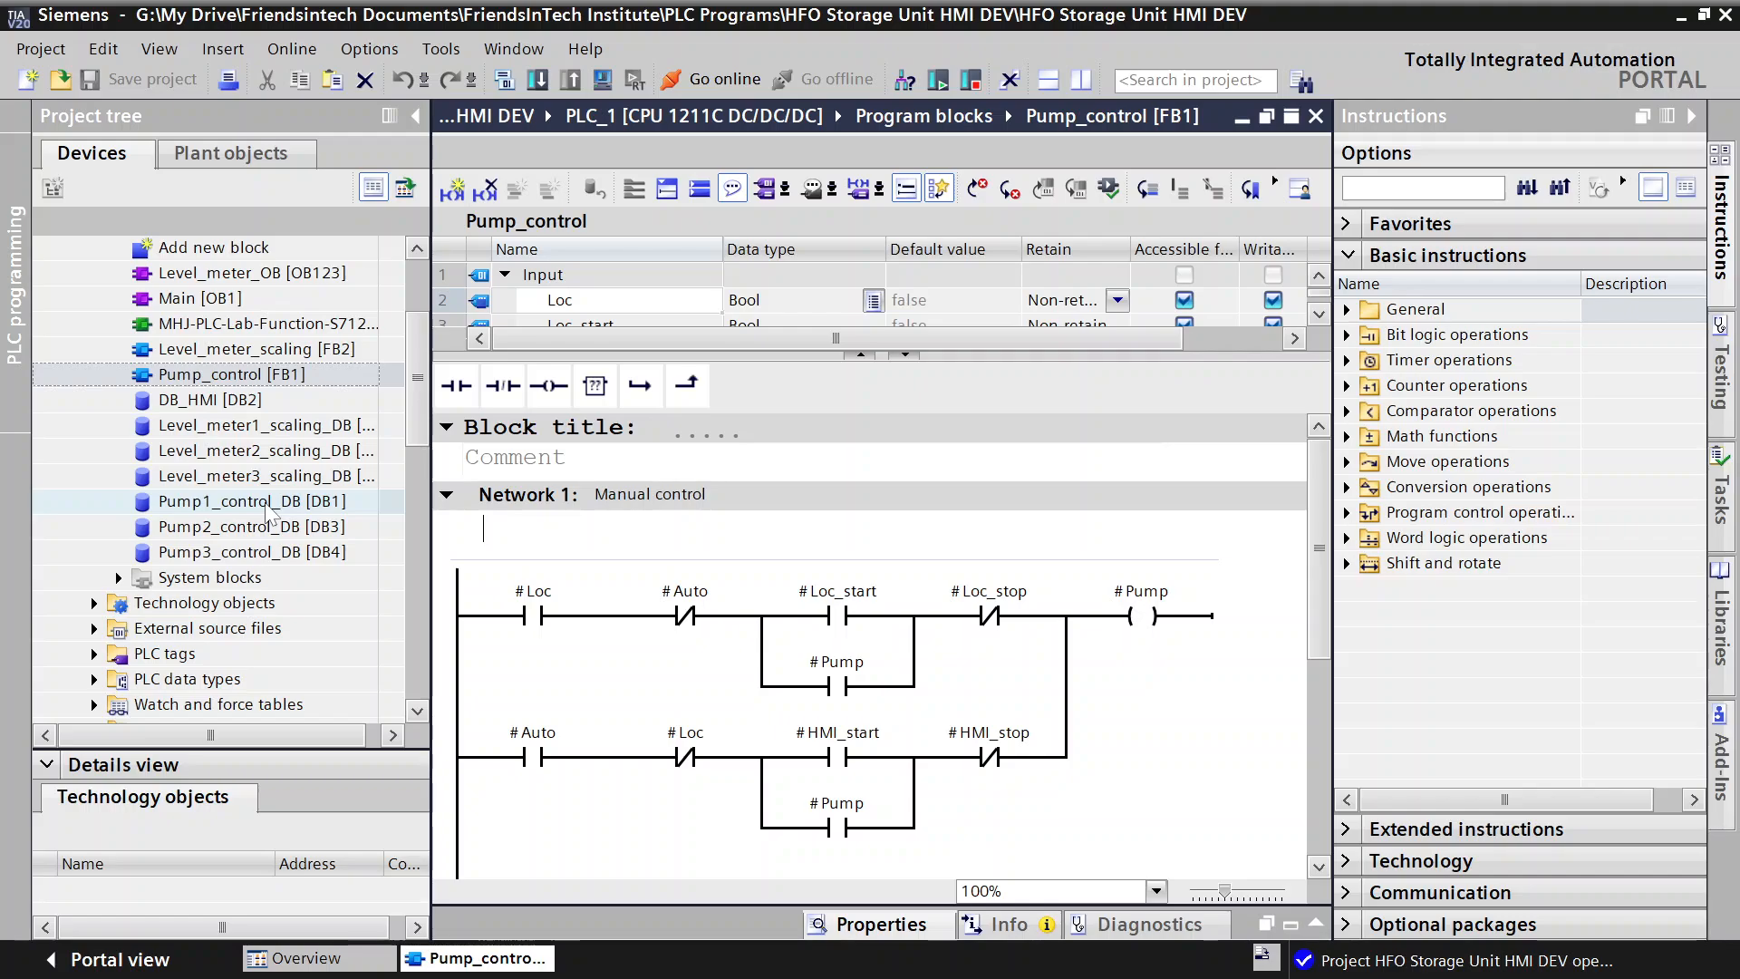
scroll(259, 580, "up", 1)
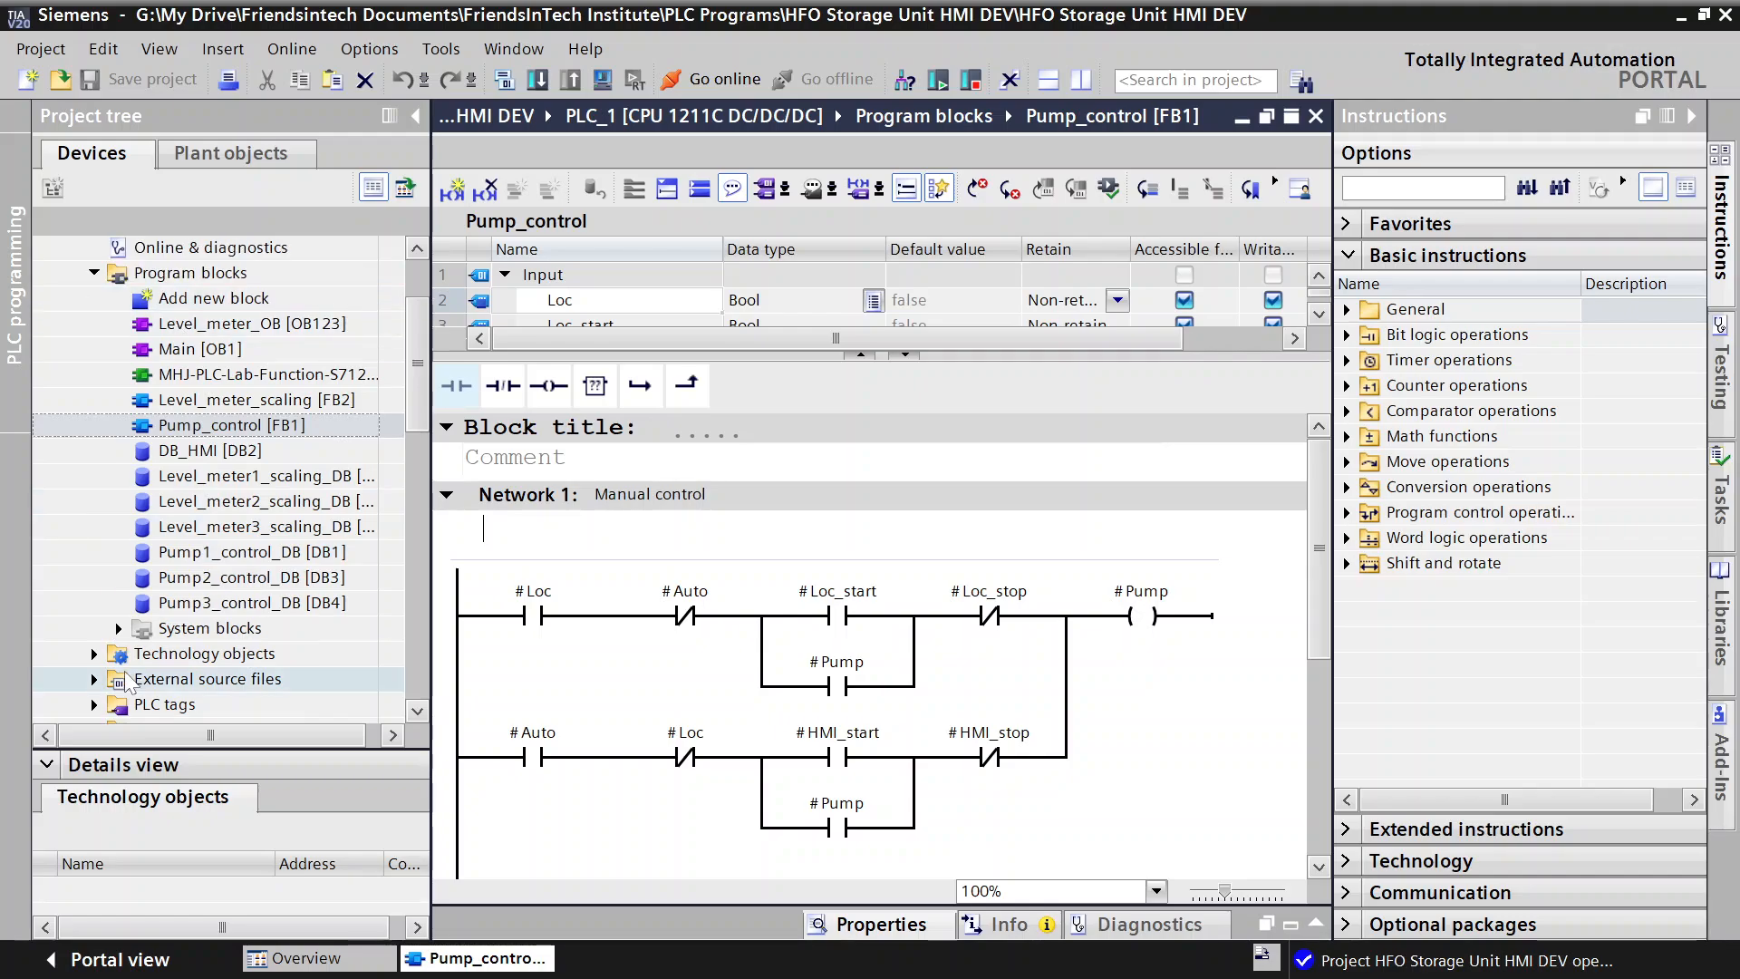
left_click(165, 704)
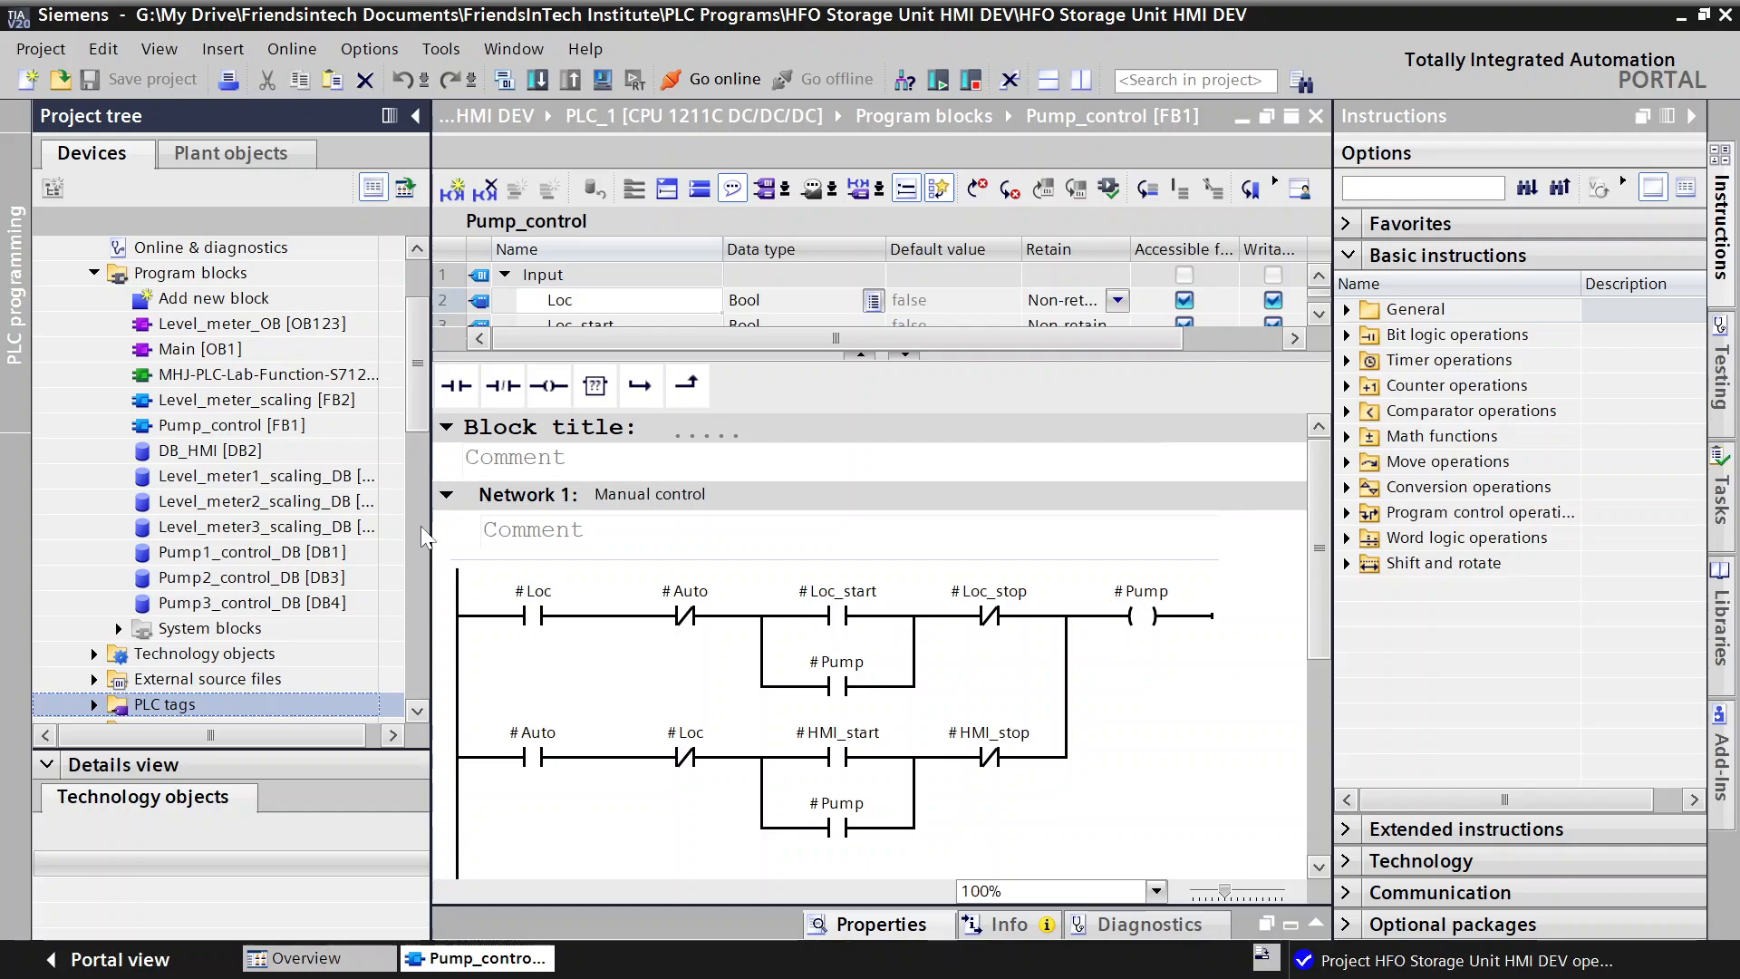
scroll(344, 424, "down", 5)
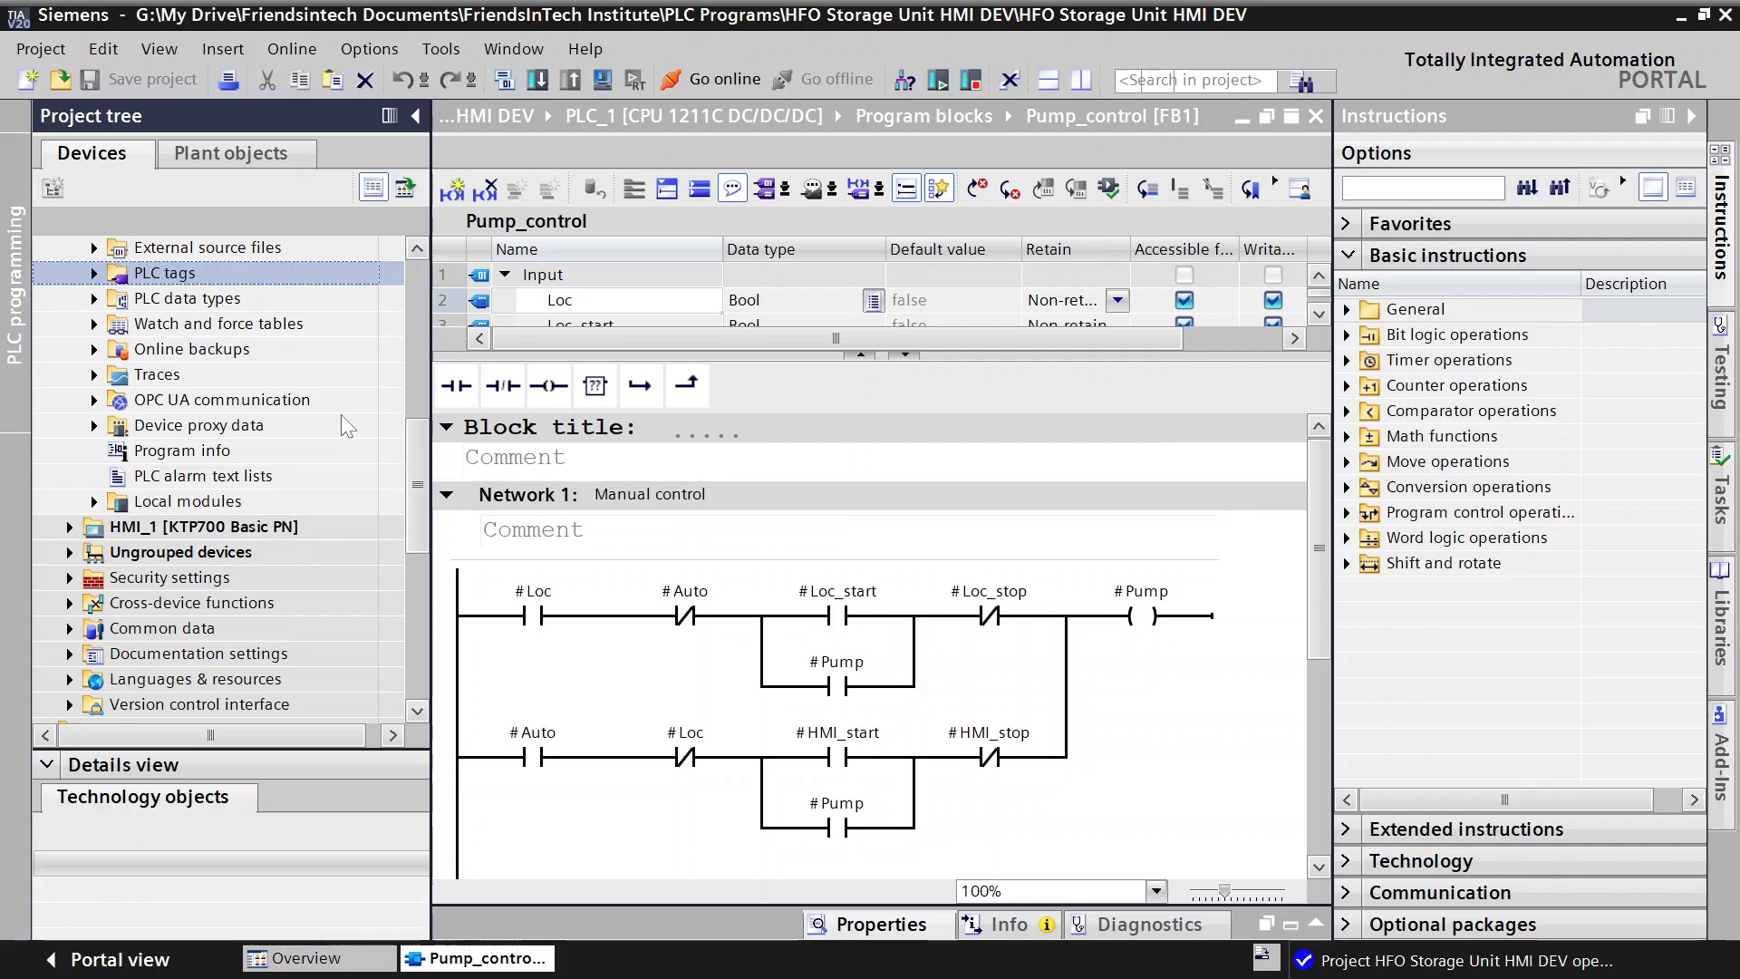
left_click(94, 273)
double_click(212, 306)
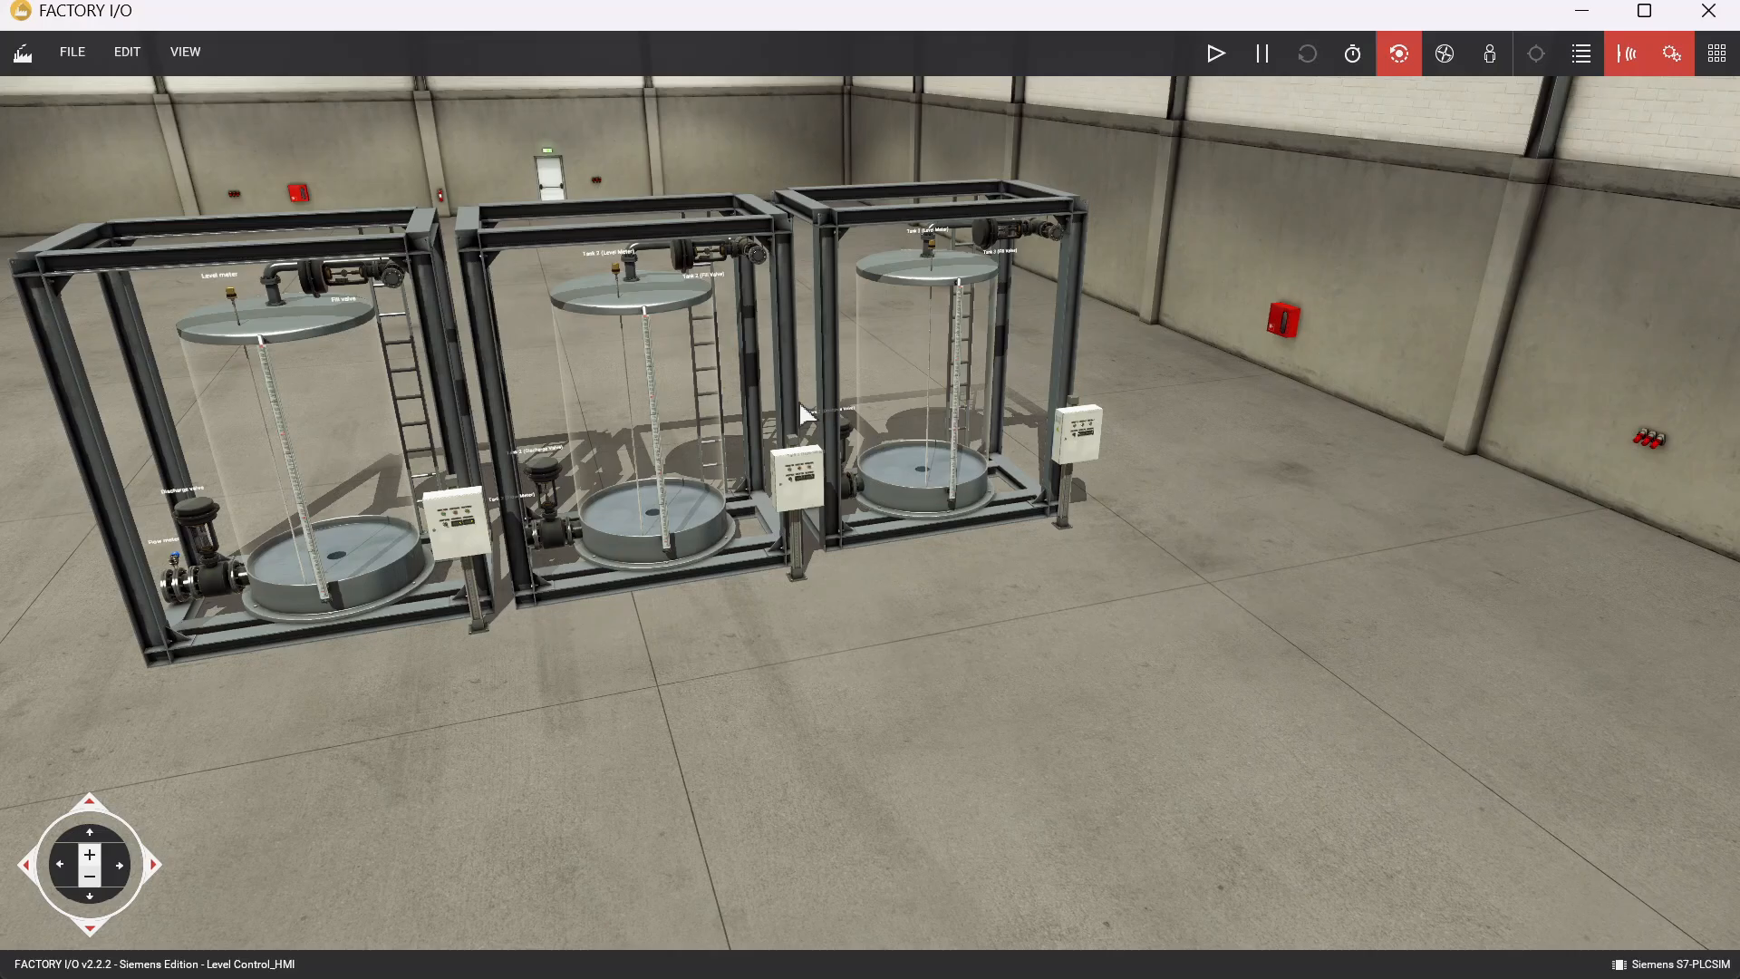
Step: Switch to Factory I/O and examine the three-tank scene and the Siemens S7-PLCSIM driver's input and output mapping
left_click_drag(799, 401, 1157, 451)
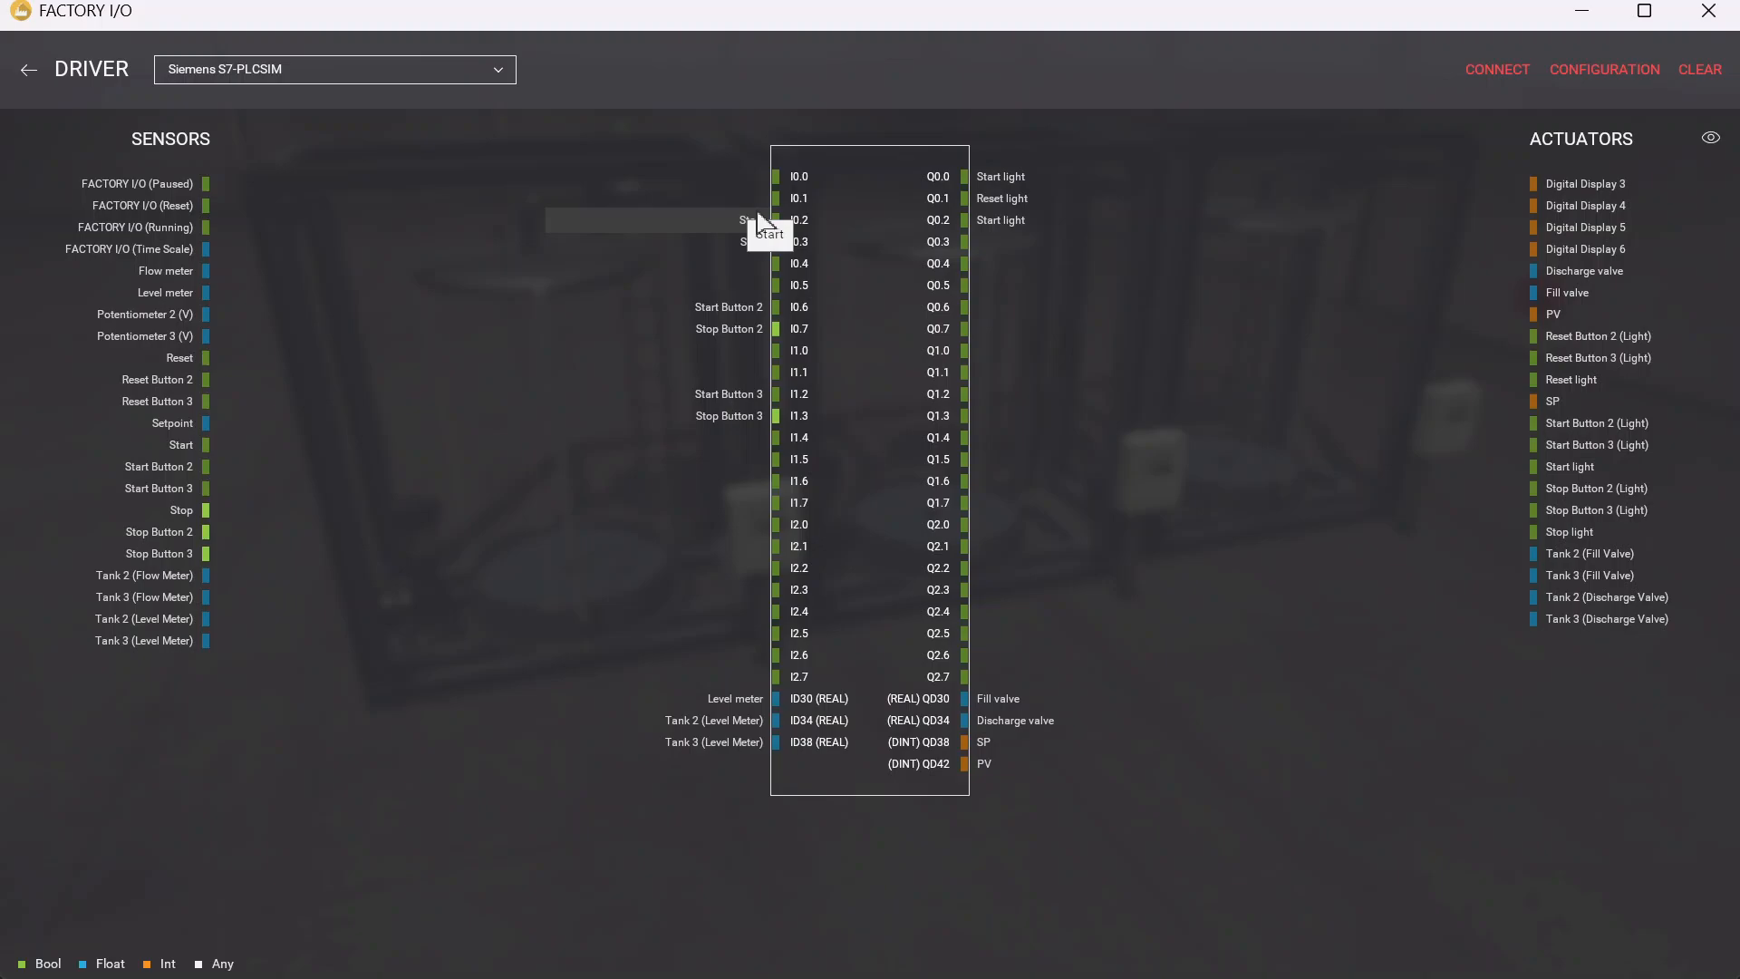
left_click_drag(759, 216, 761, 219)
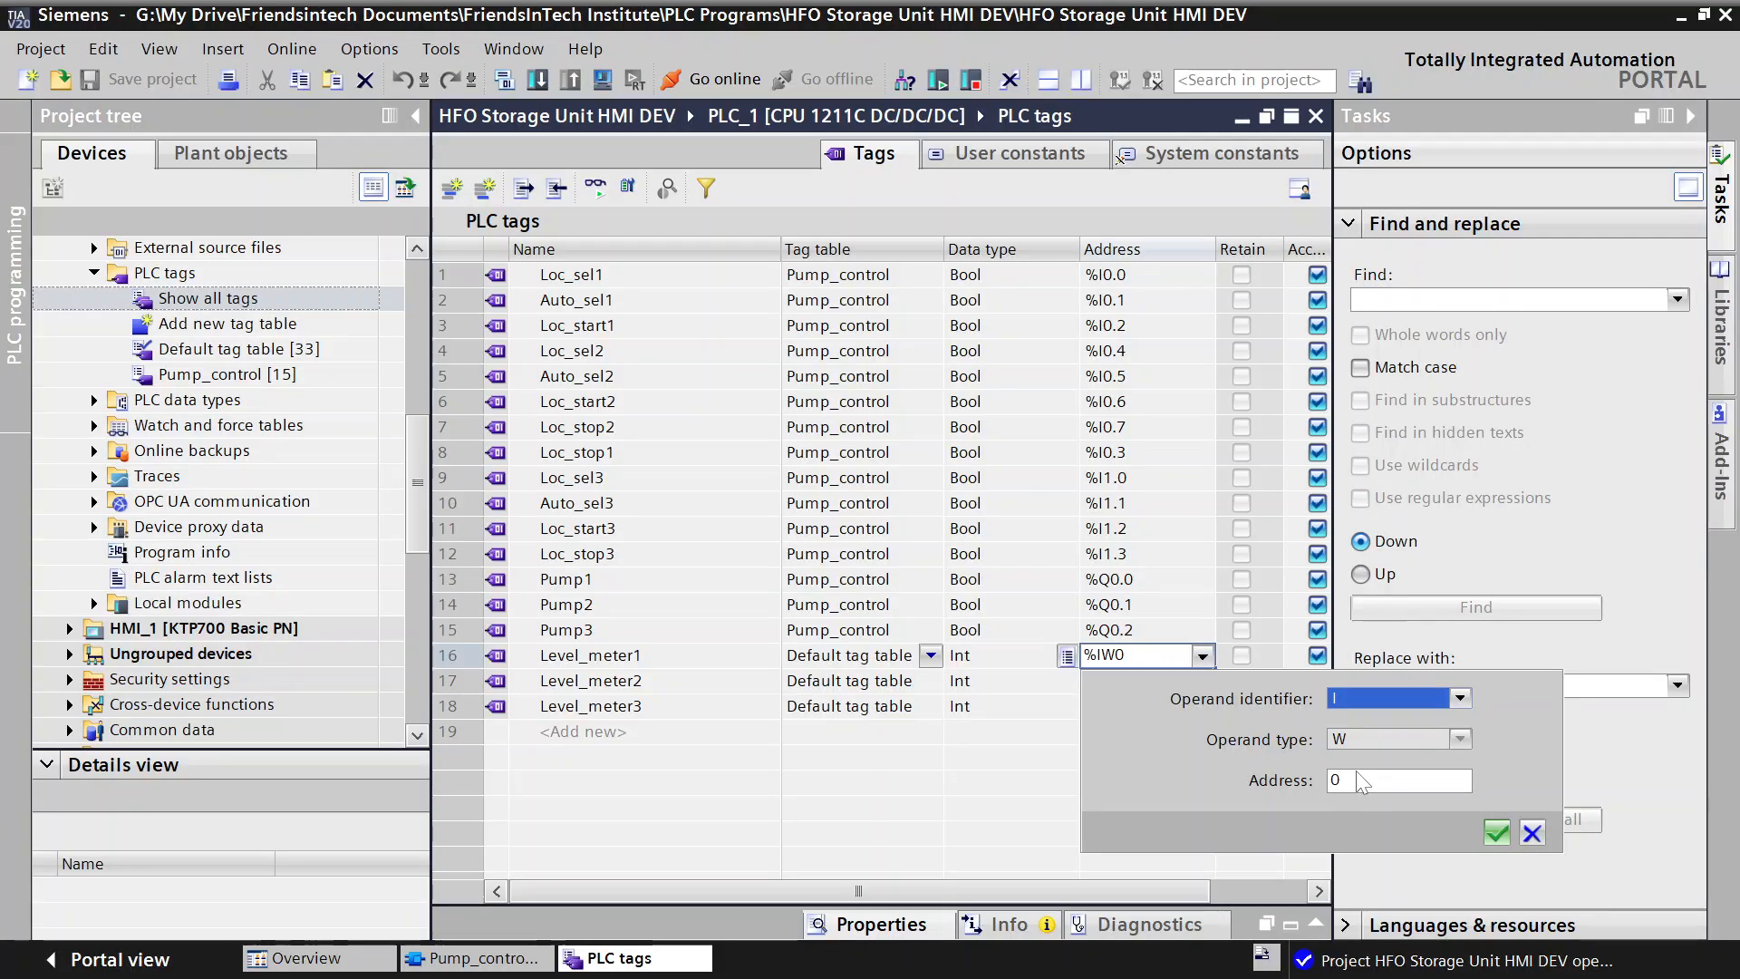
Step: Back in TIA Portal, set the address of the Level_meter1 tag to %IW30
left_click(1356, 776)
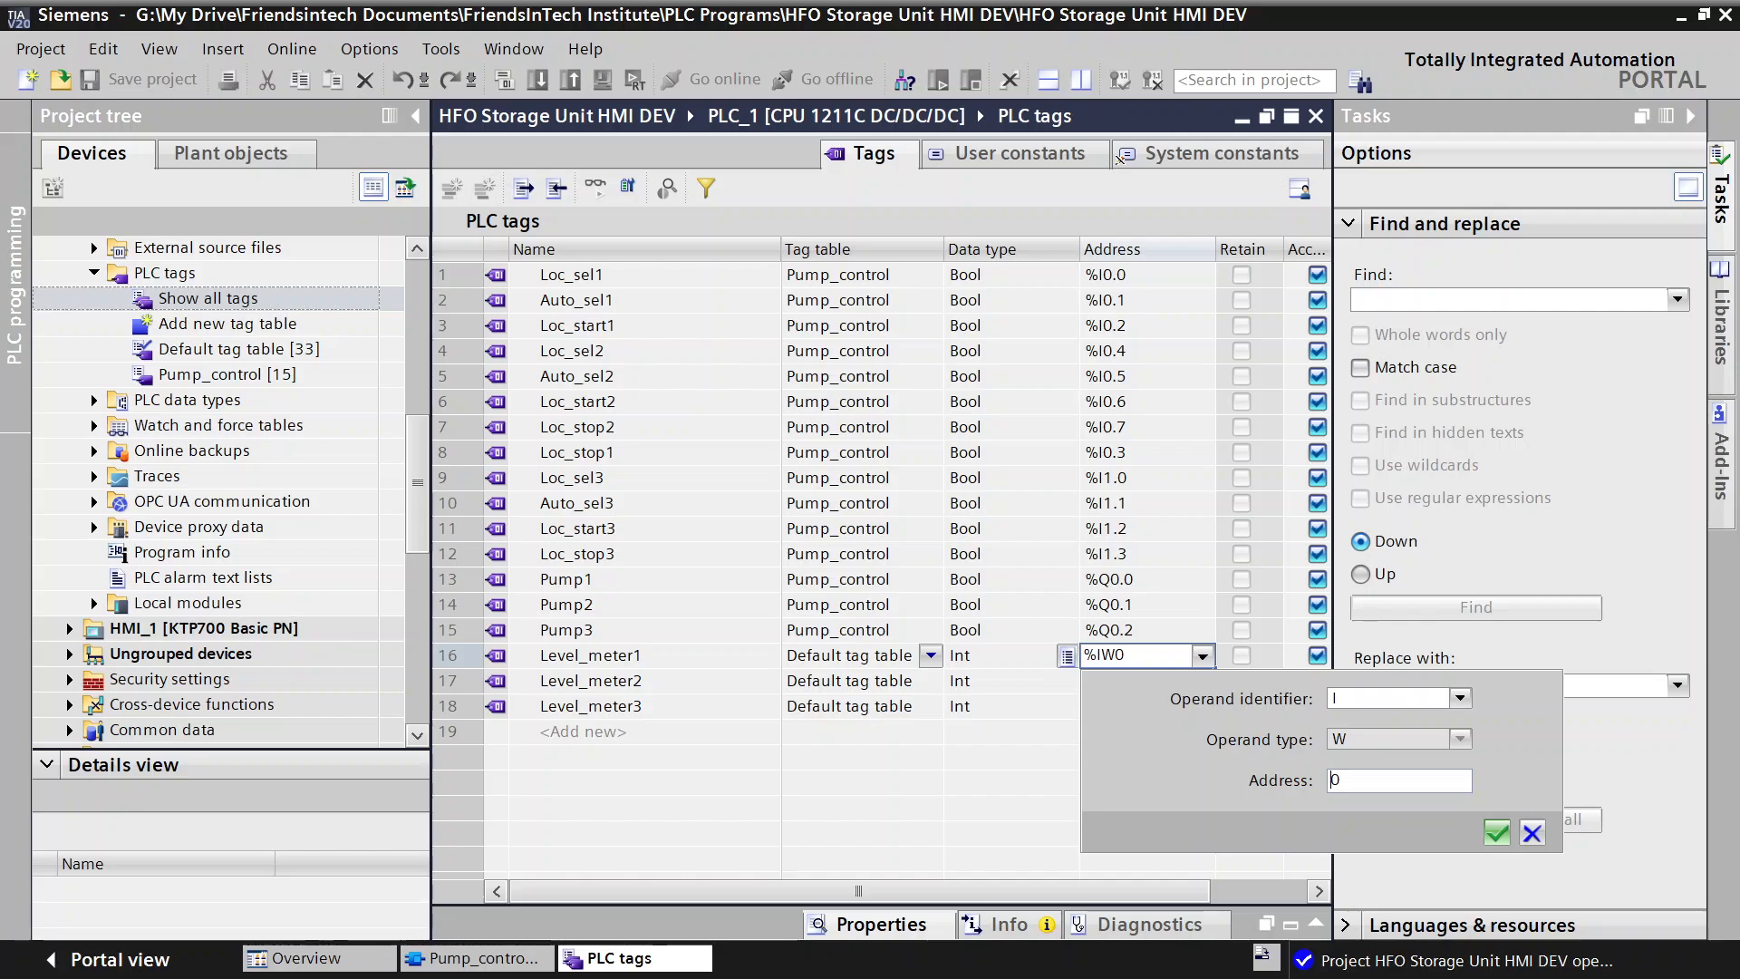
type("3")
key("Return")
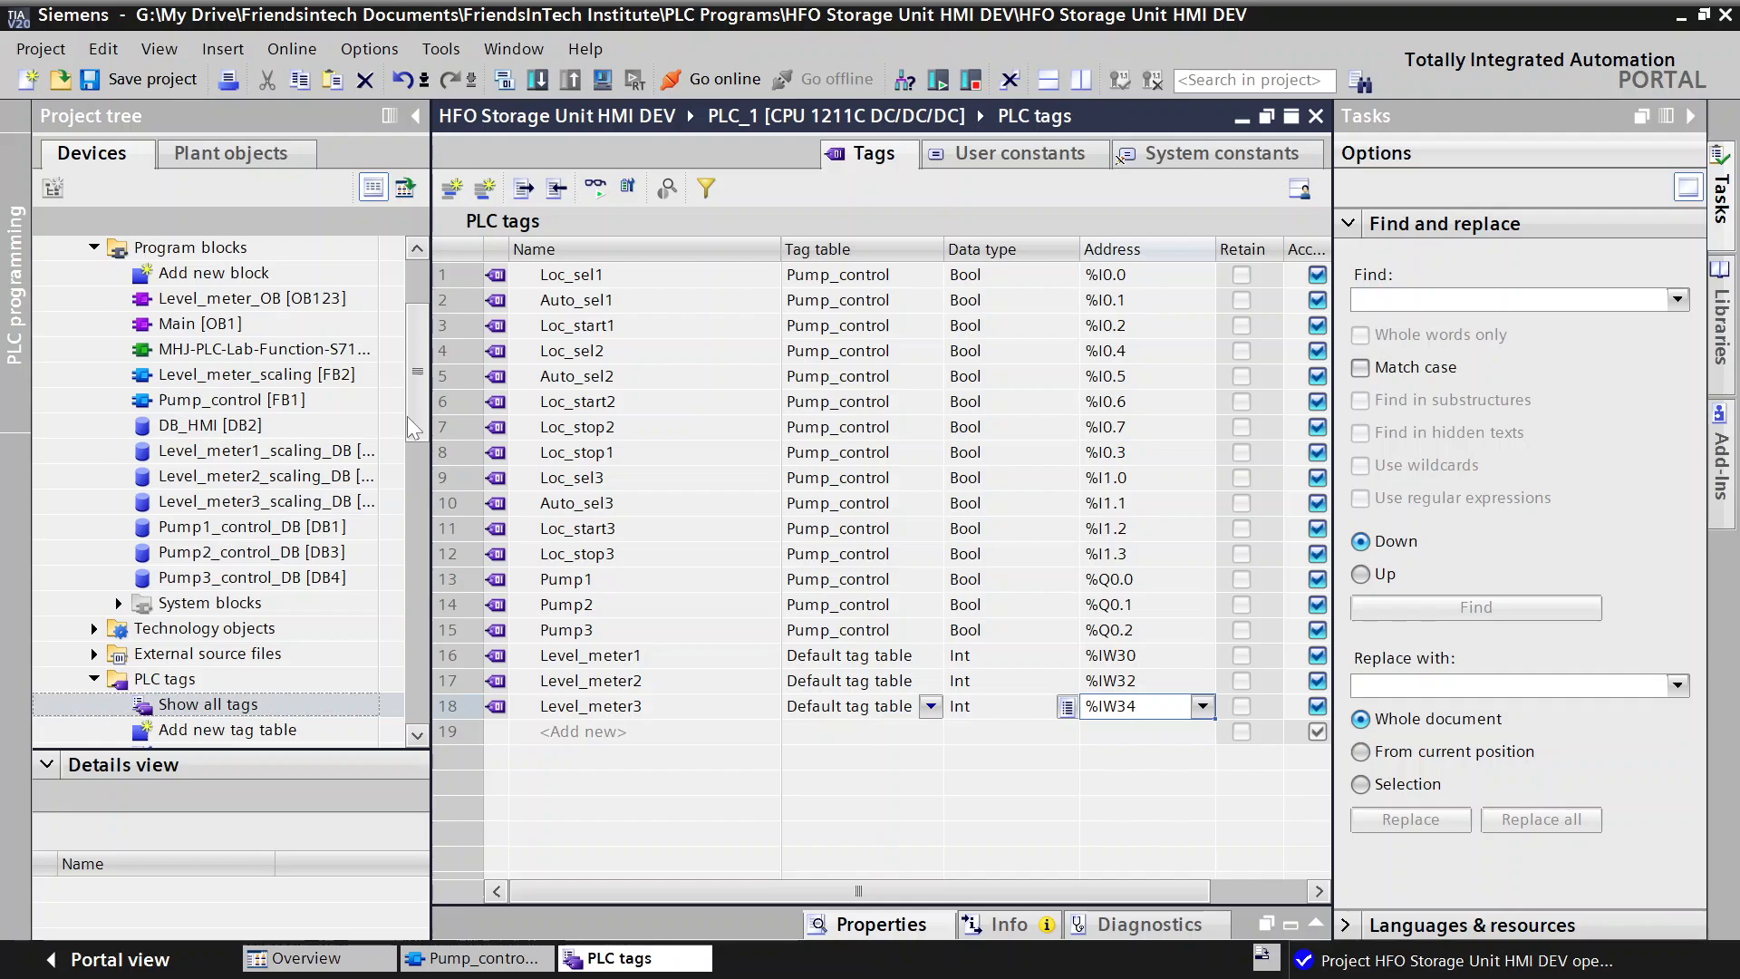
Step: Open the Level_meter_scaling [FB2] block and the Main [OB1] block to review their networks
scroll(213, 400, "up", 1)
left_click(213, 399)
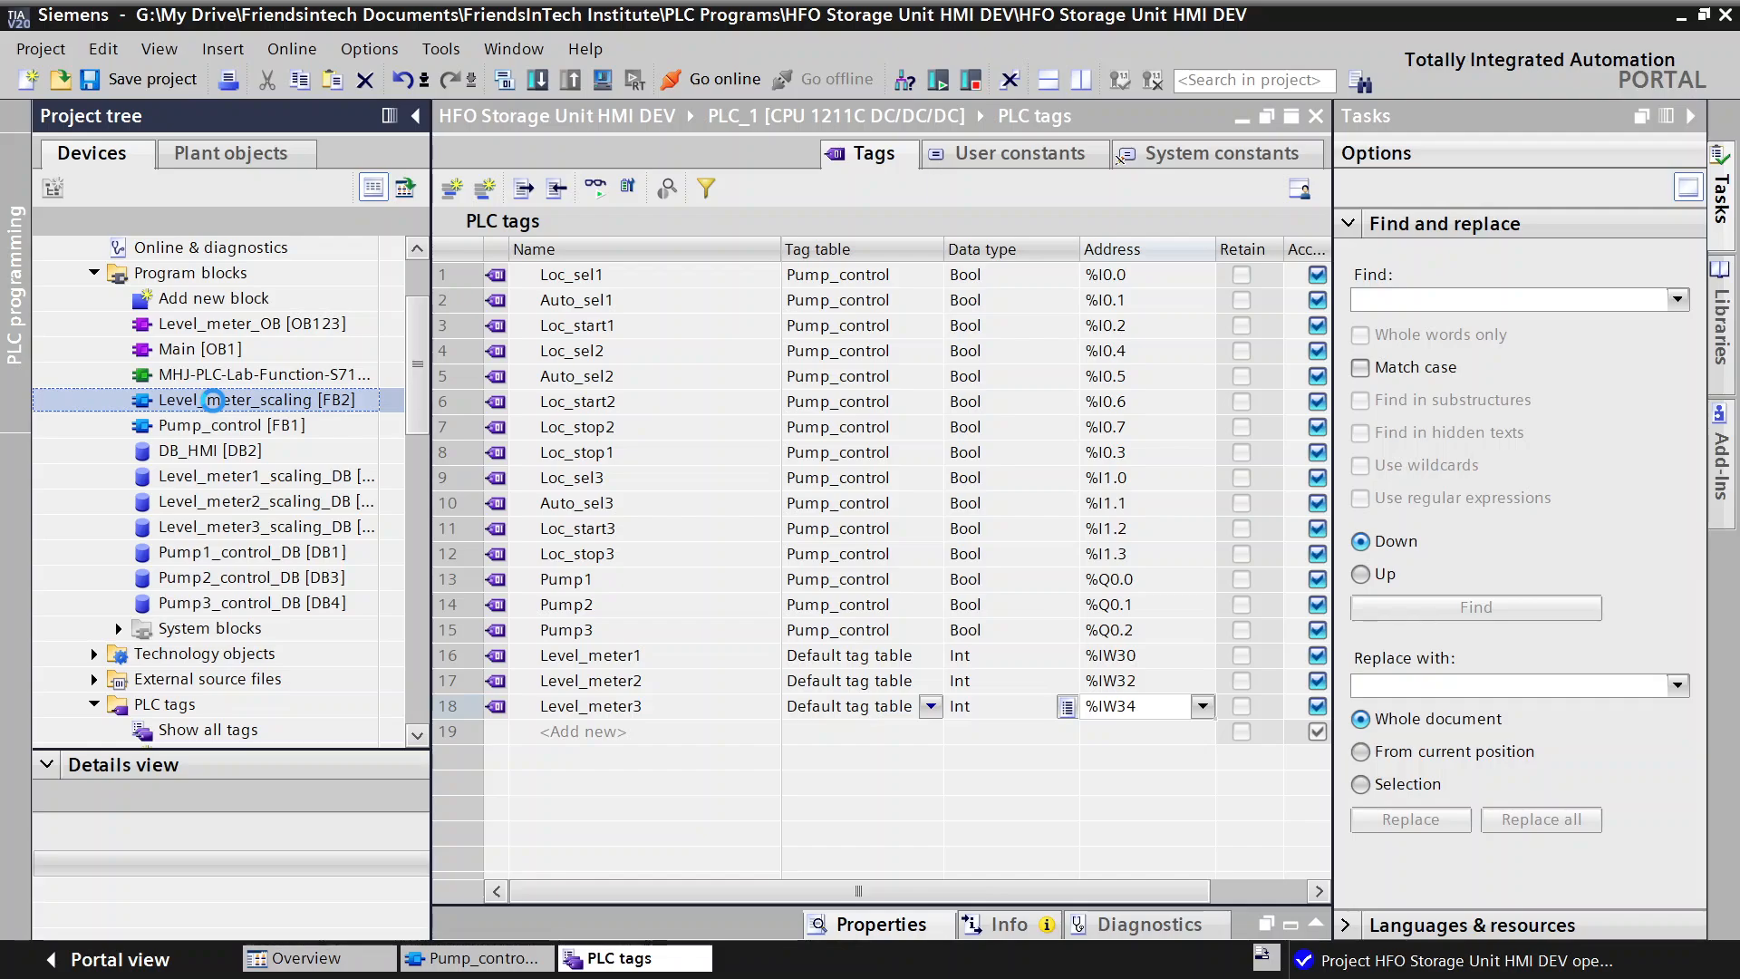
double_click(213, 399)
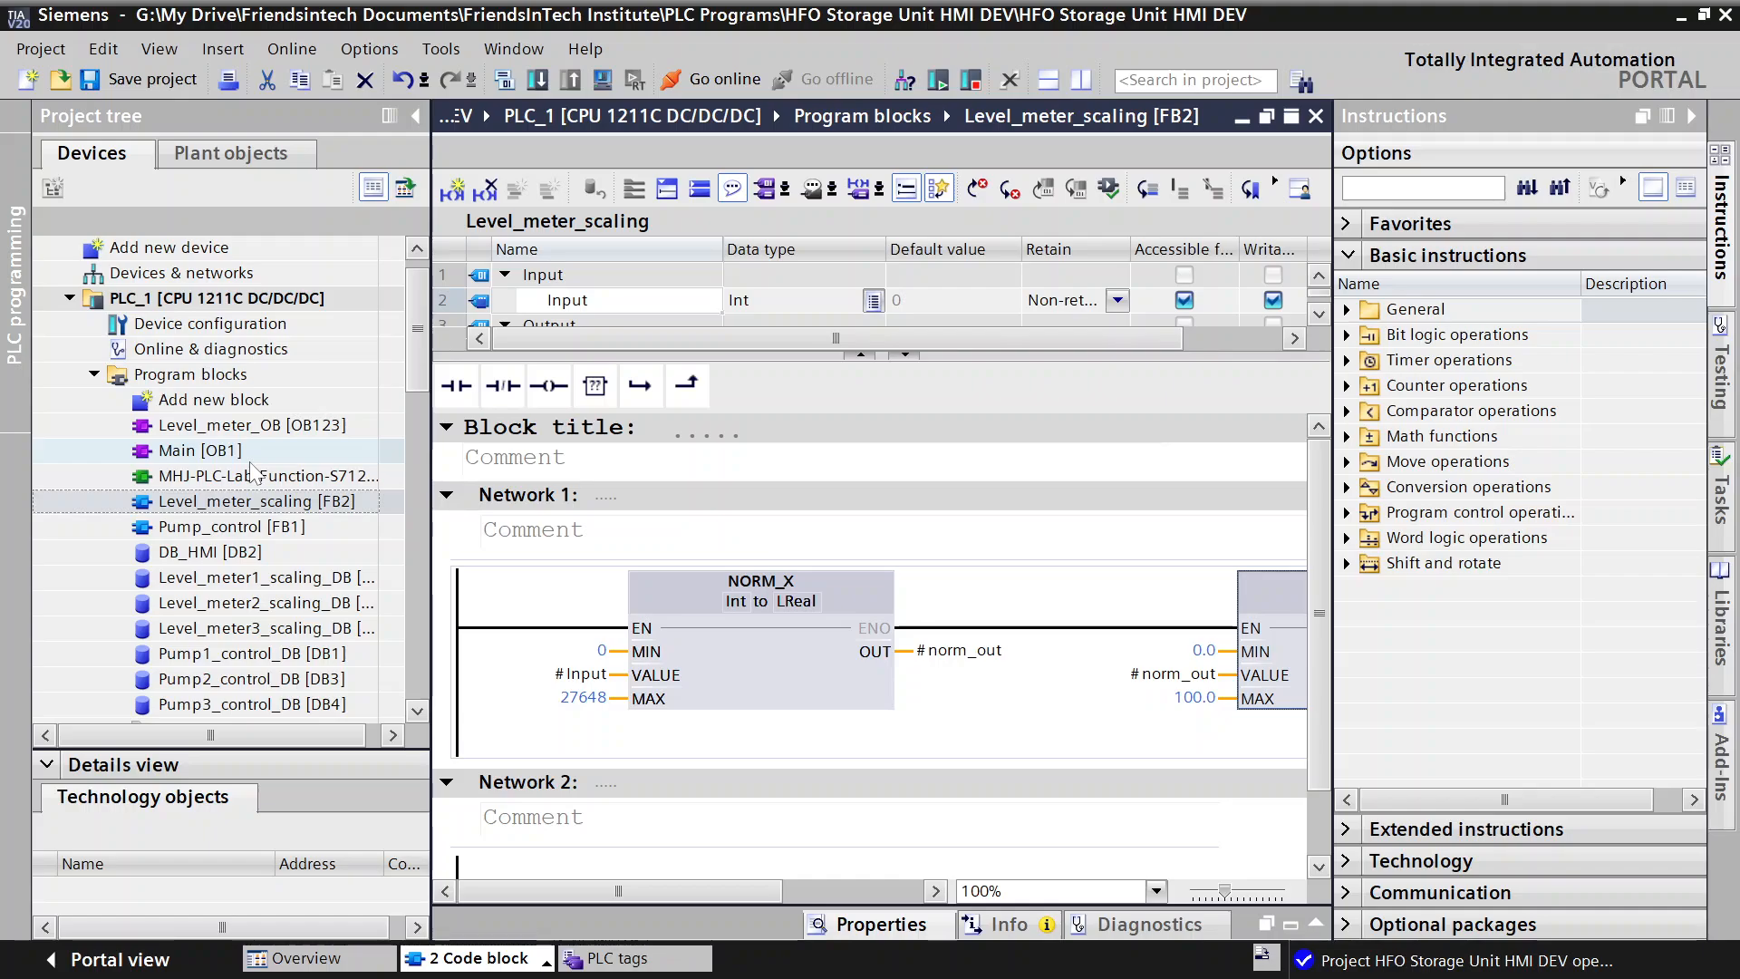
double_click(237, 451)
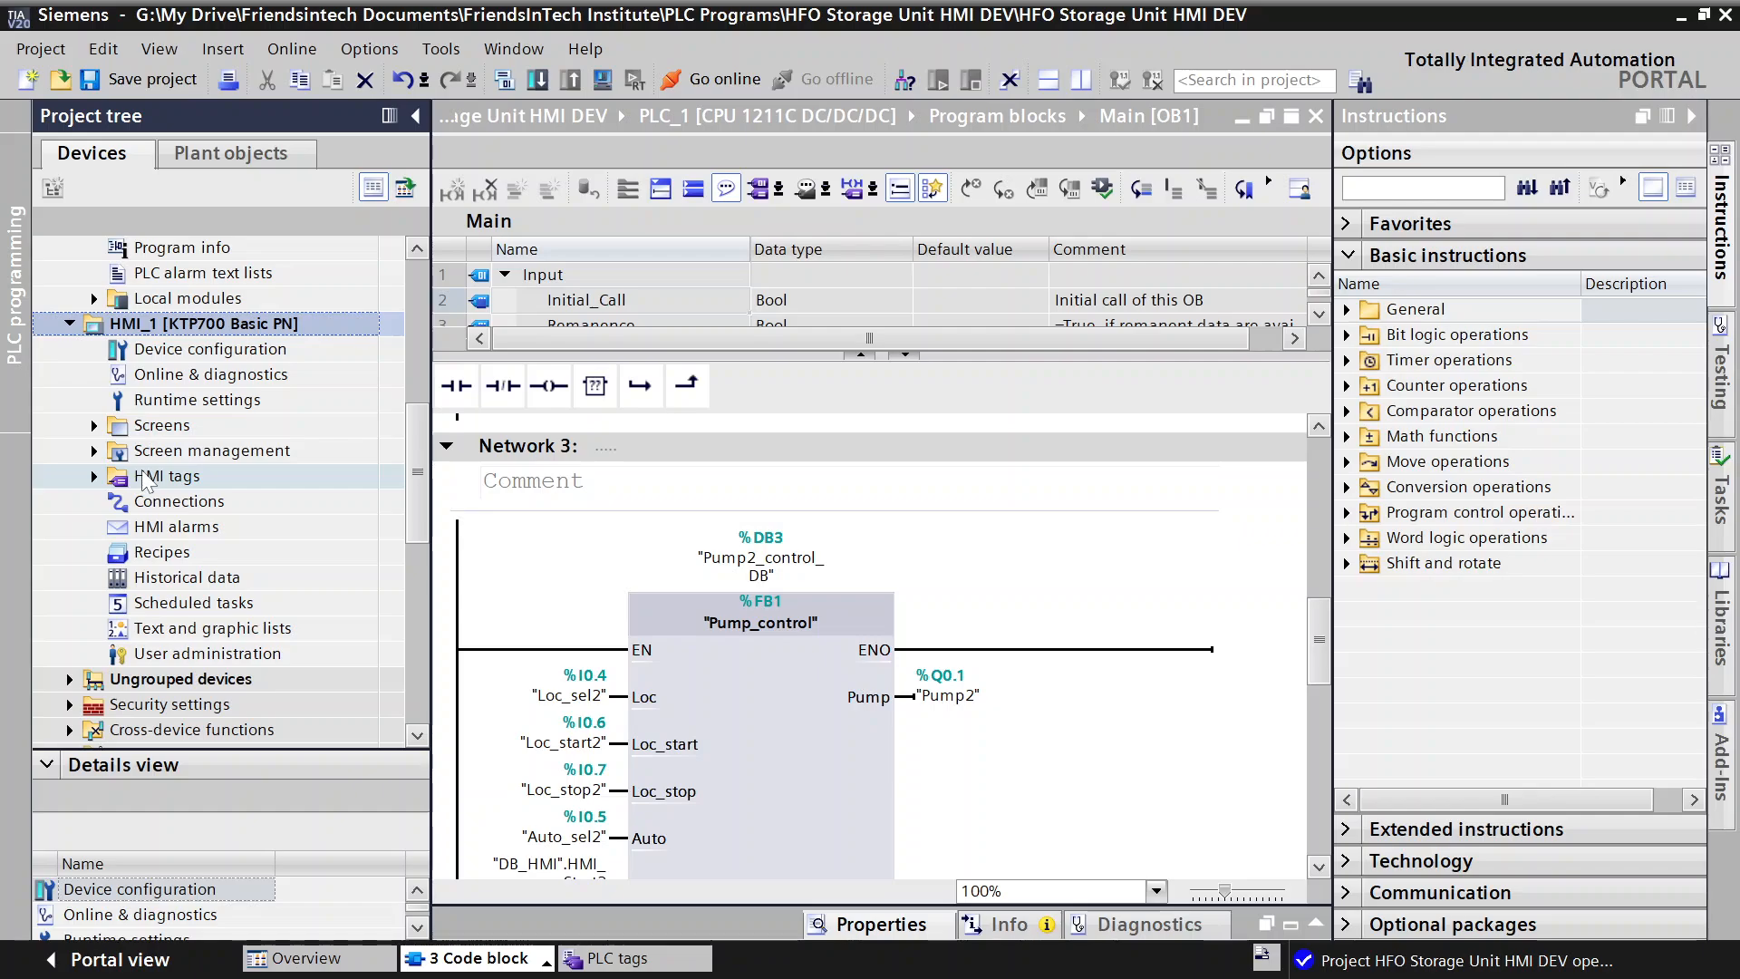
Step: Delete the existing Process Overview screen from the screens of HMI_1
left_click(94, 425)
left_click(243, 529)
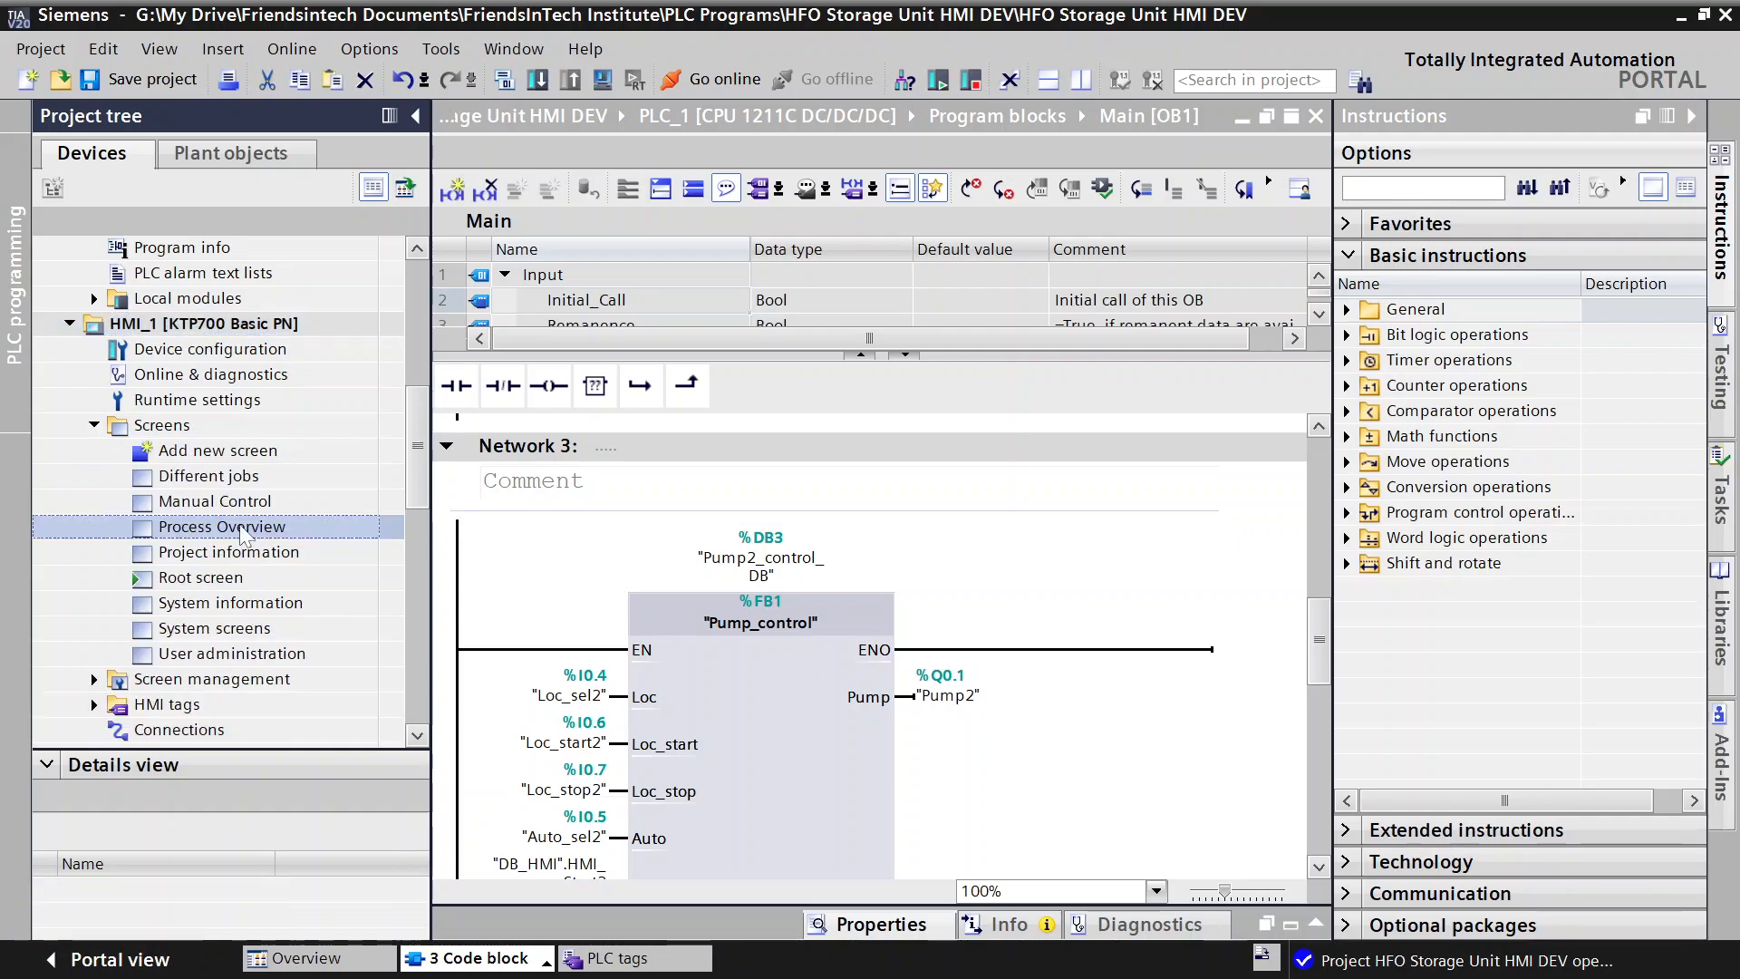
right_click(243, 529)
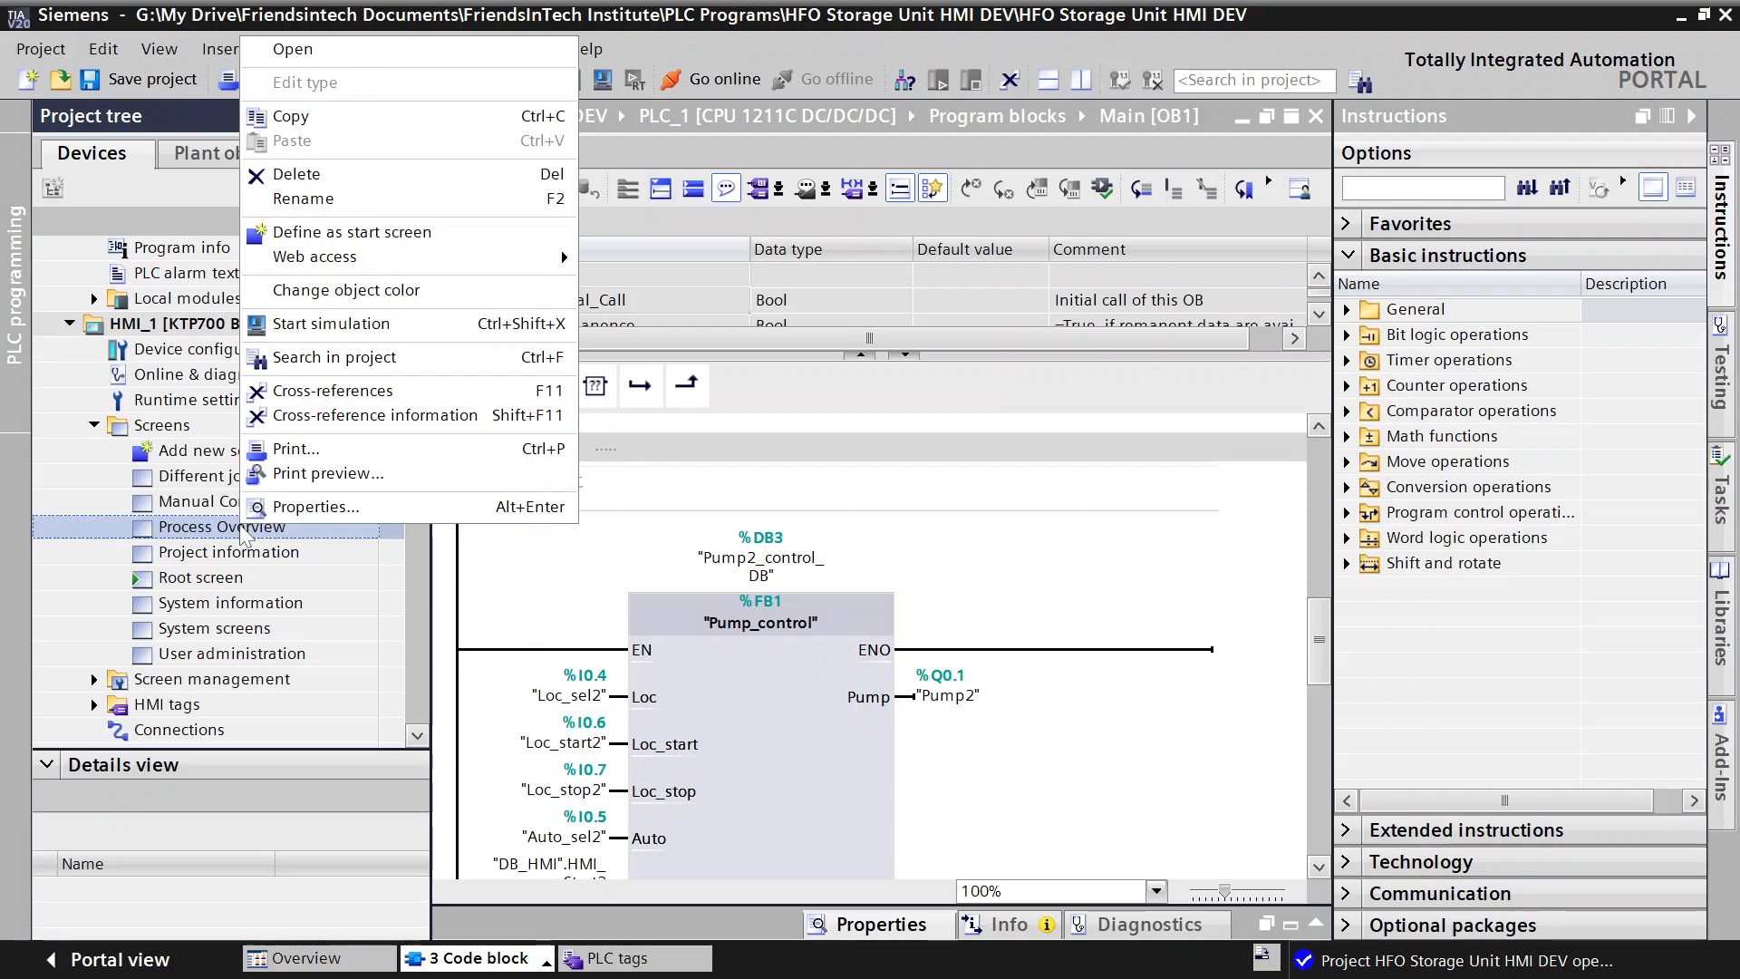
key("Delete")
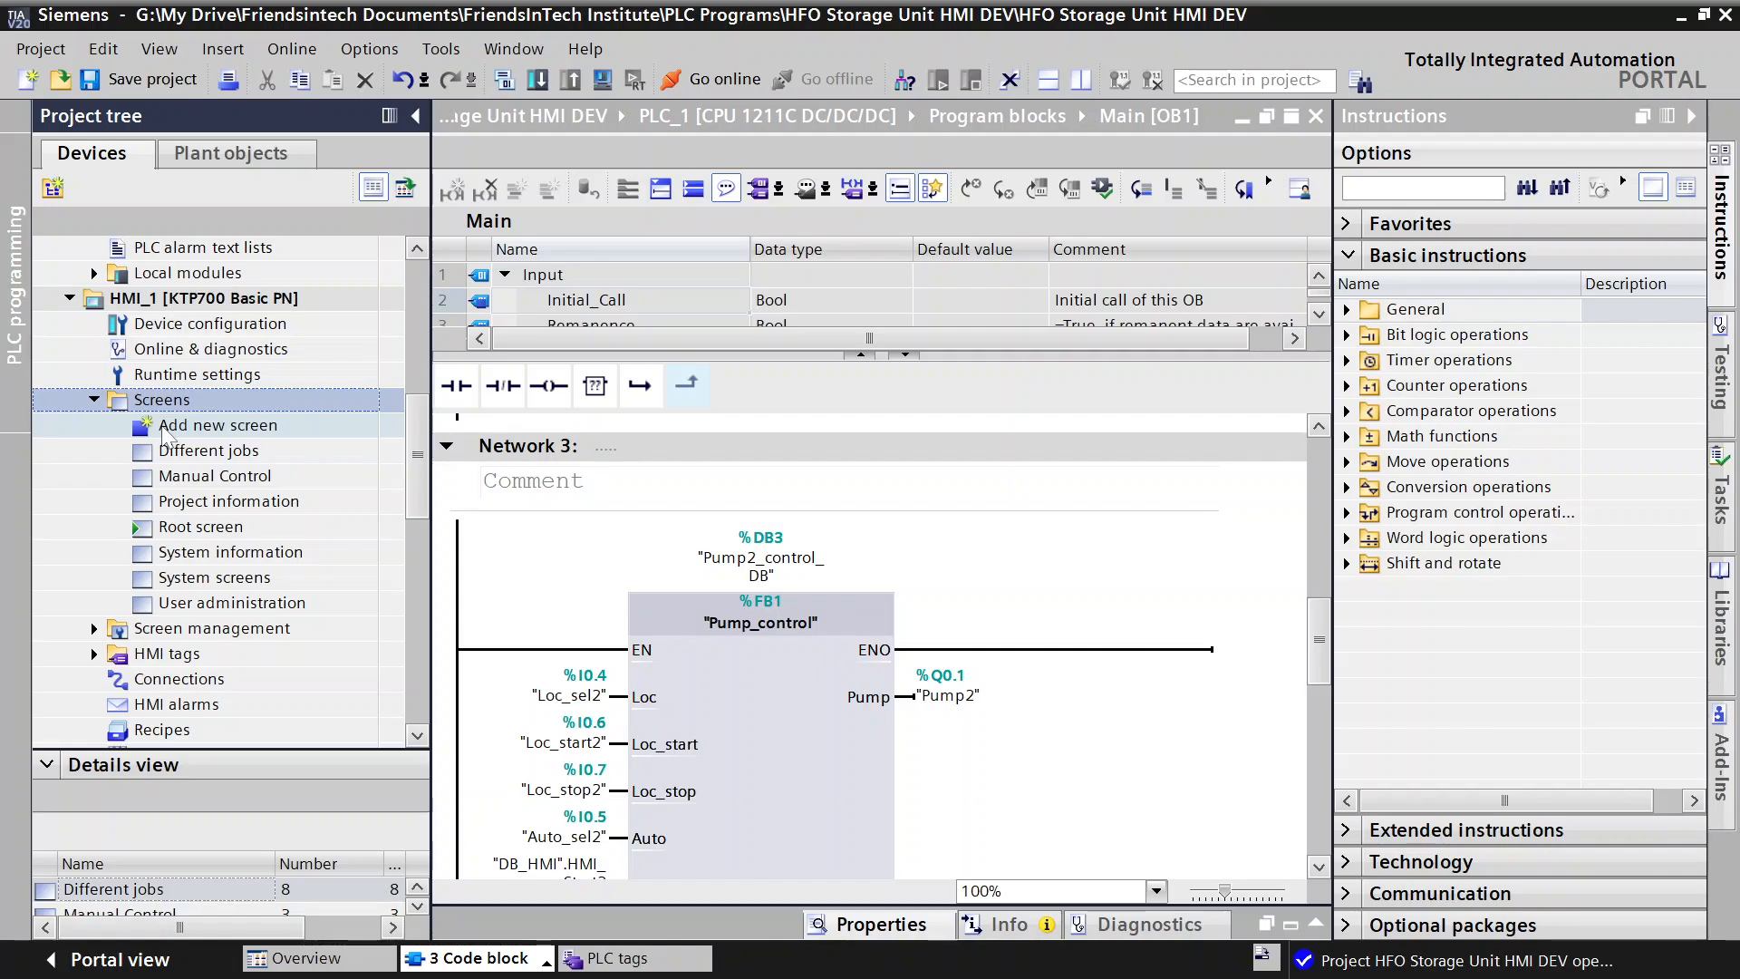
Step: Add a new screen named Process overview to HMI_1
left_click(225, 425)
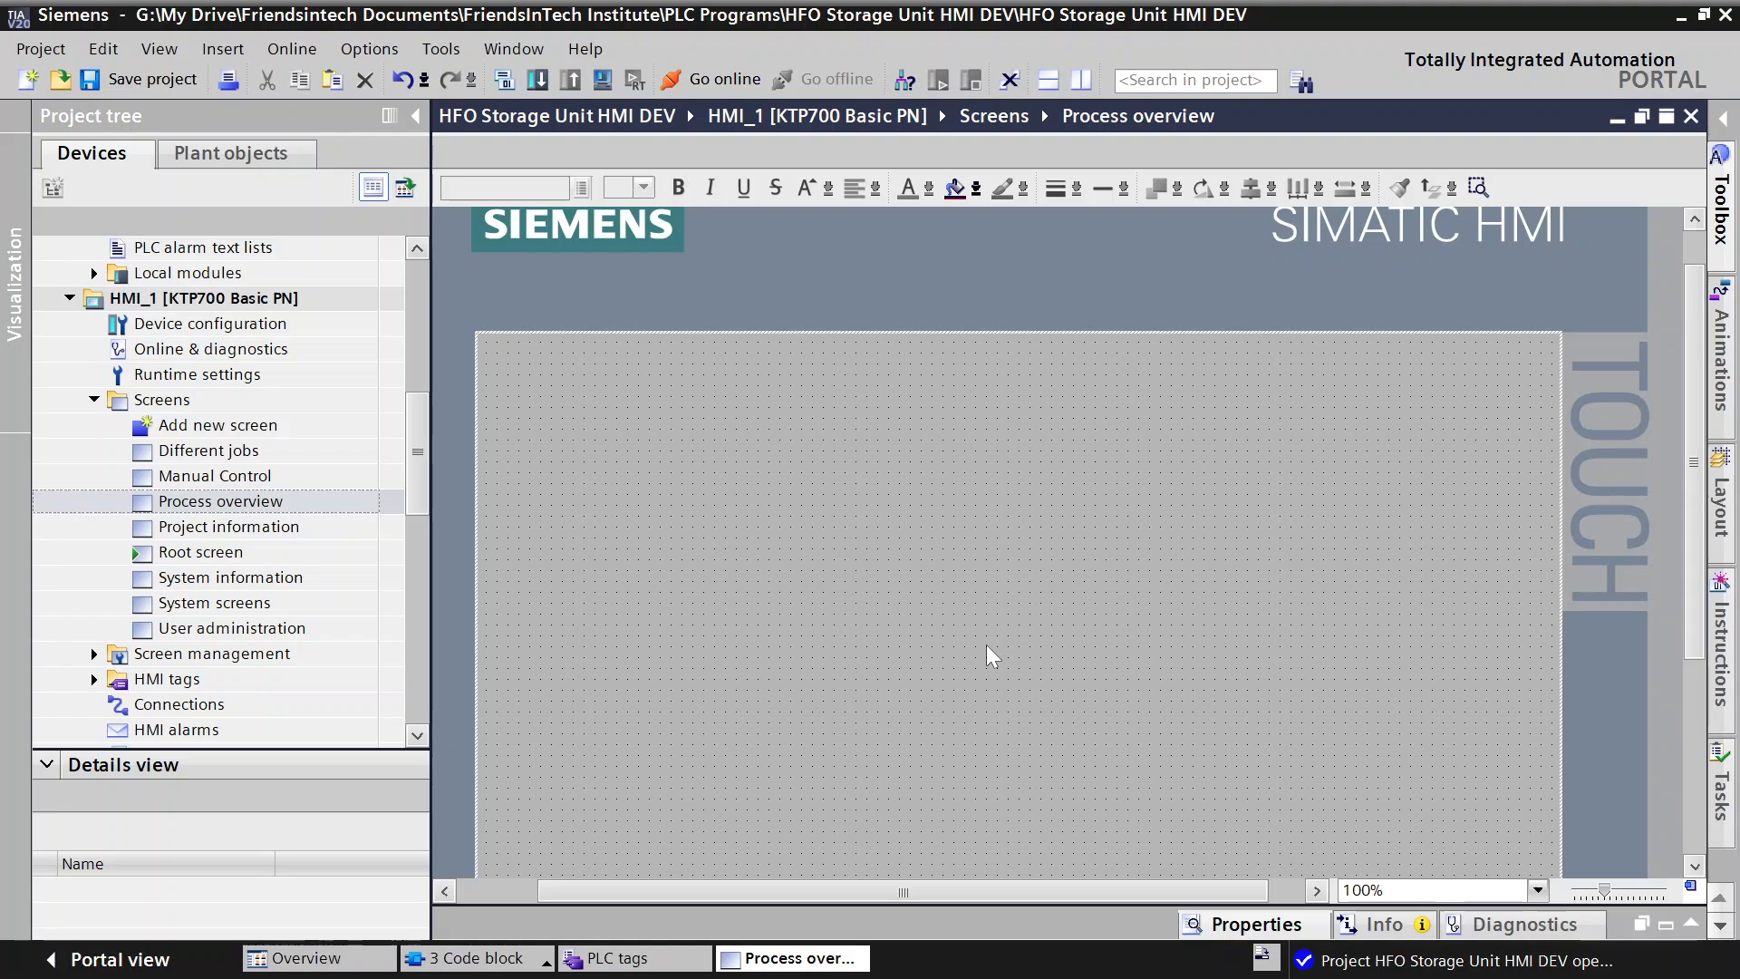
scroll(986, 645, "down", 5)
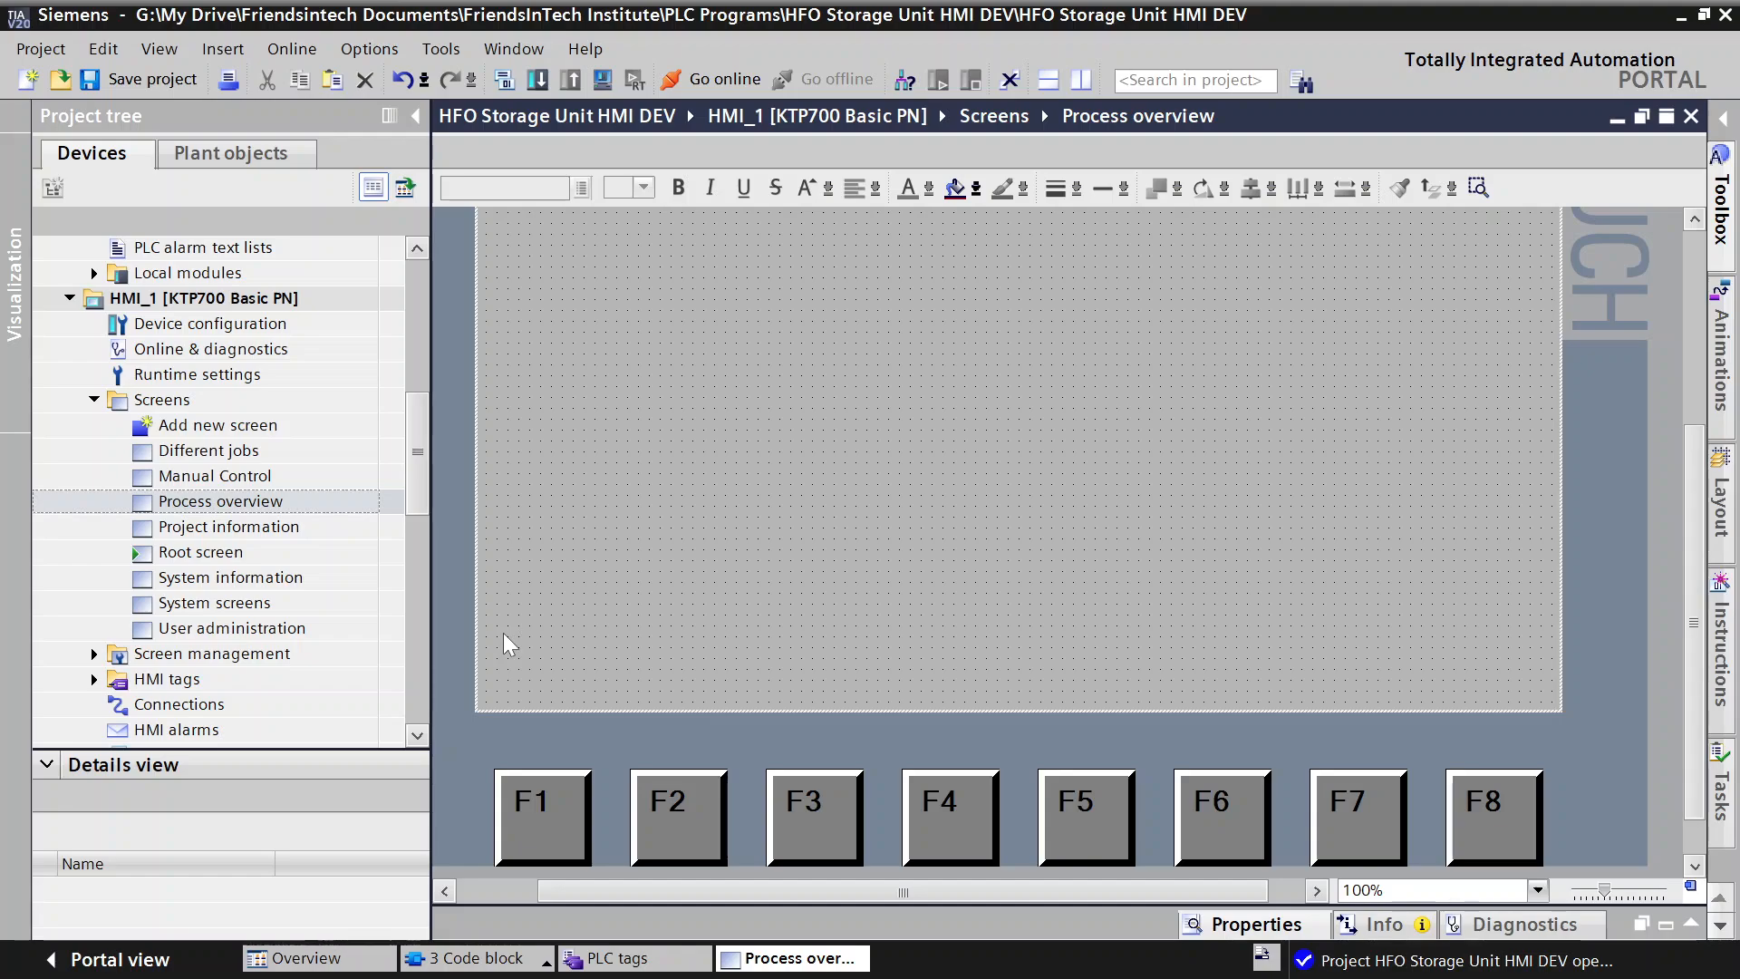
mouse_move(1213, 947)
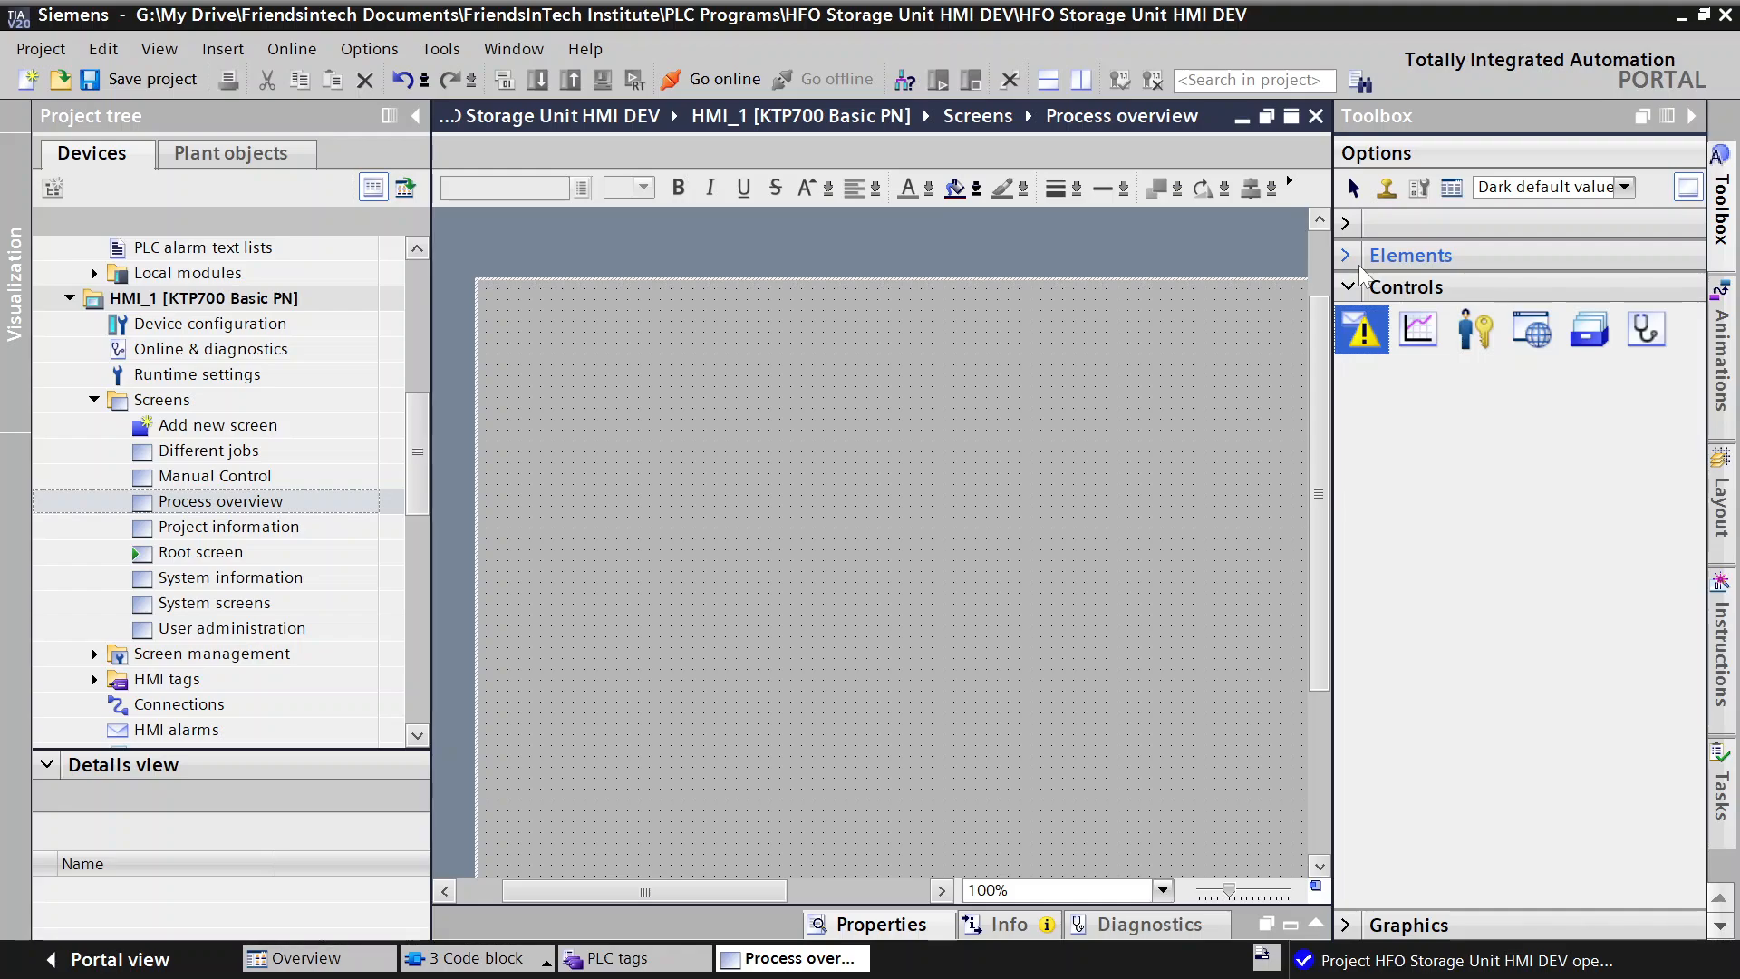
Step: Add a header rectangle across the upper edge of the Process overview screen and set its background color to black
left_click(1373, 286)
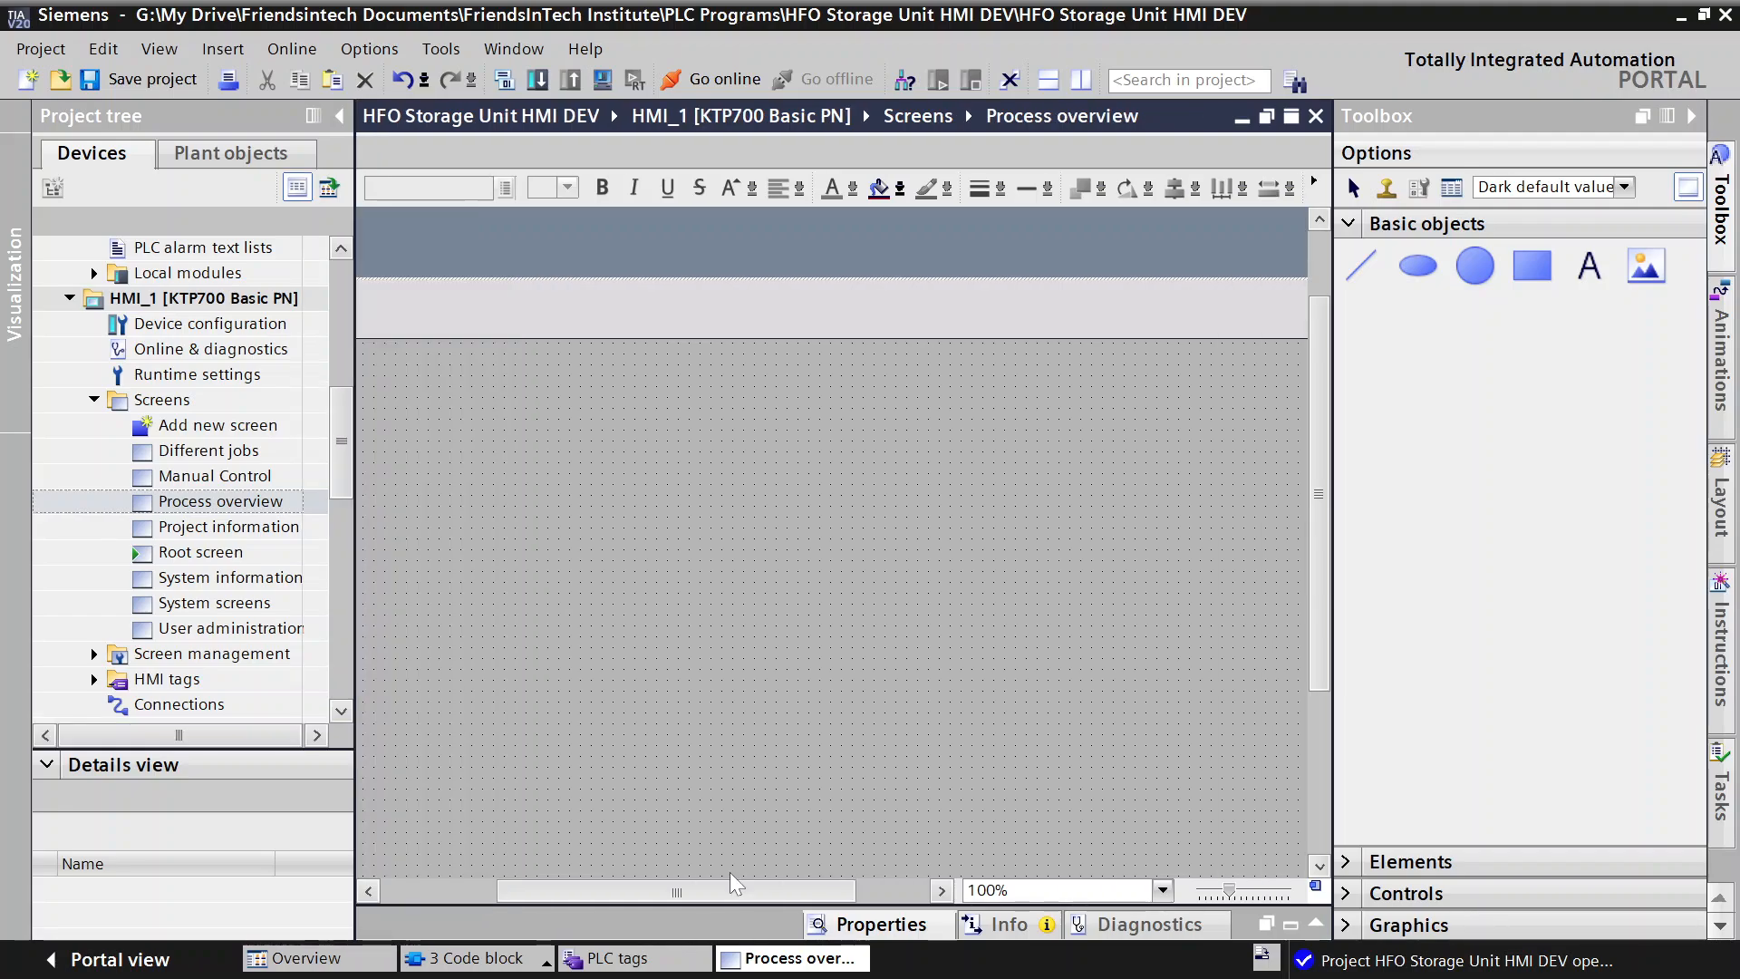
left_click_drag(731, 874, 663, 875)
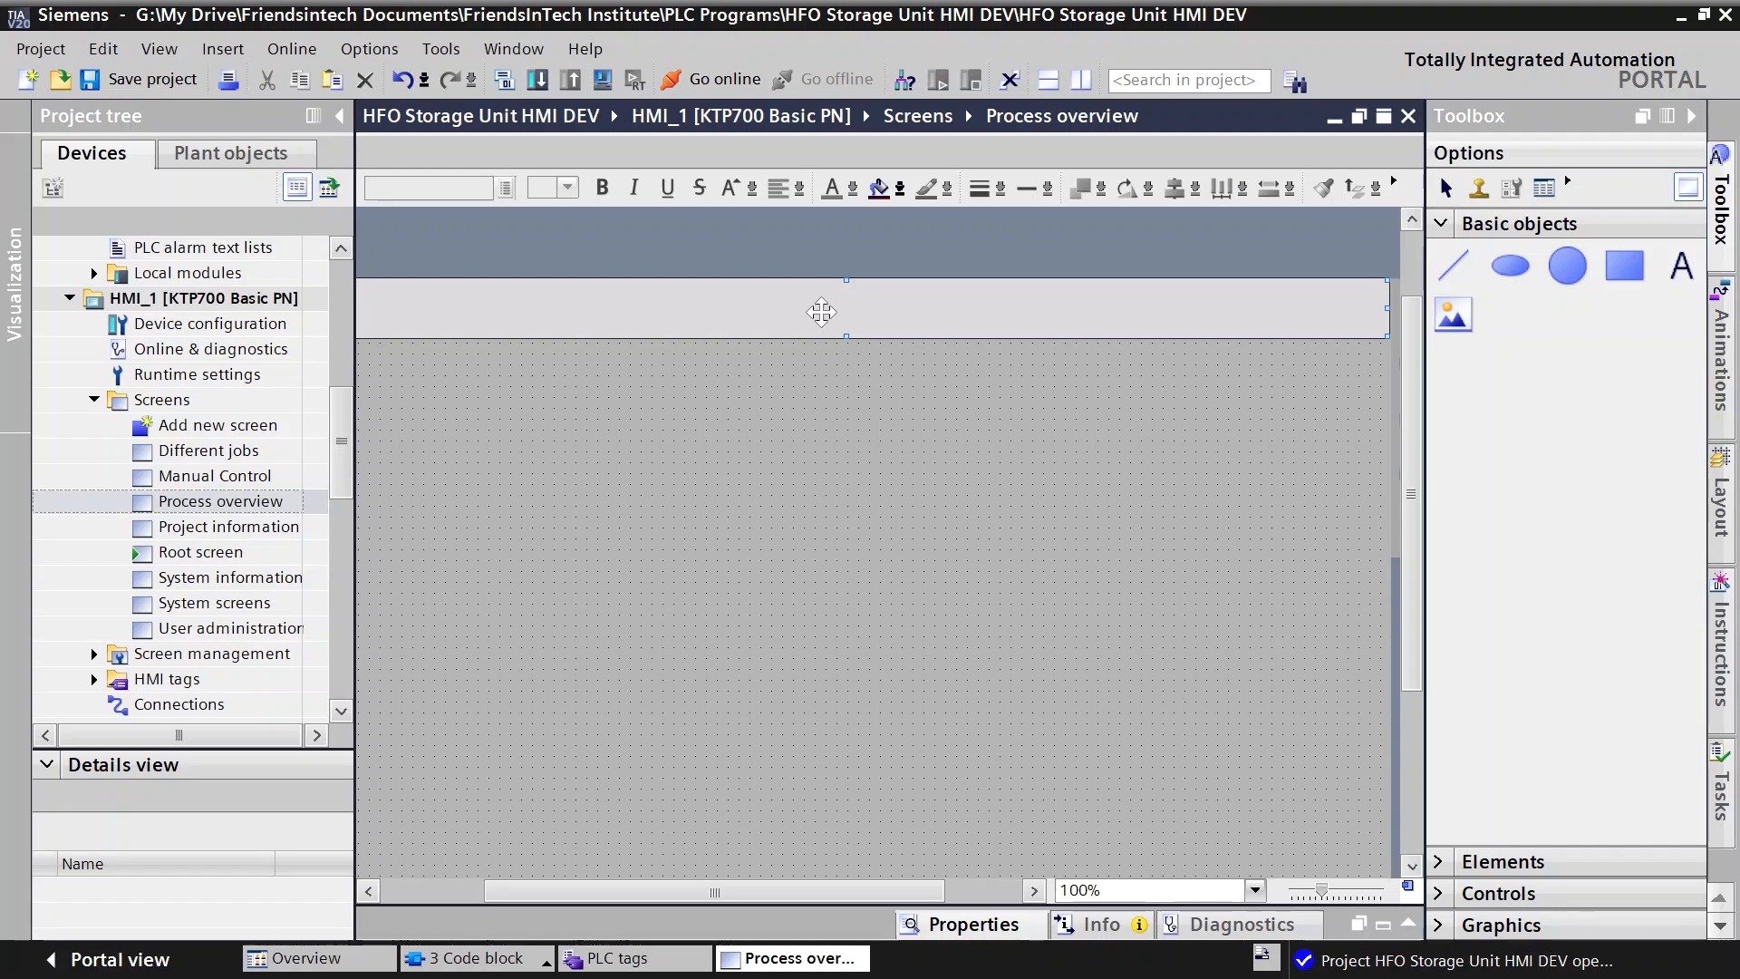
double_click(821, 312)
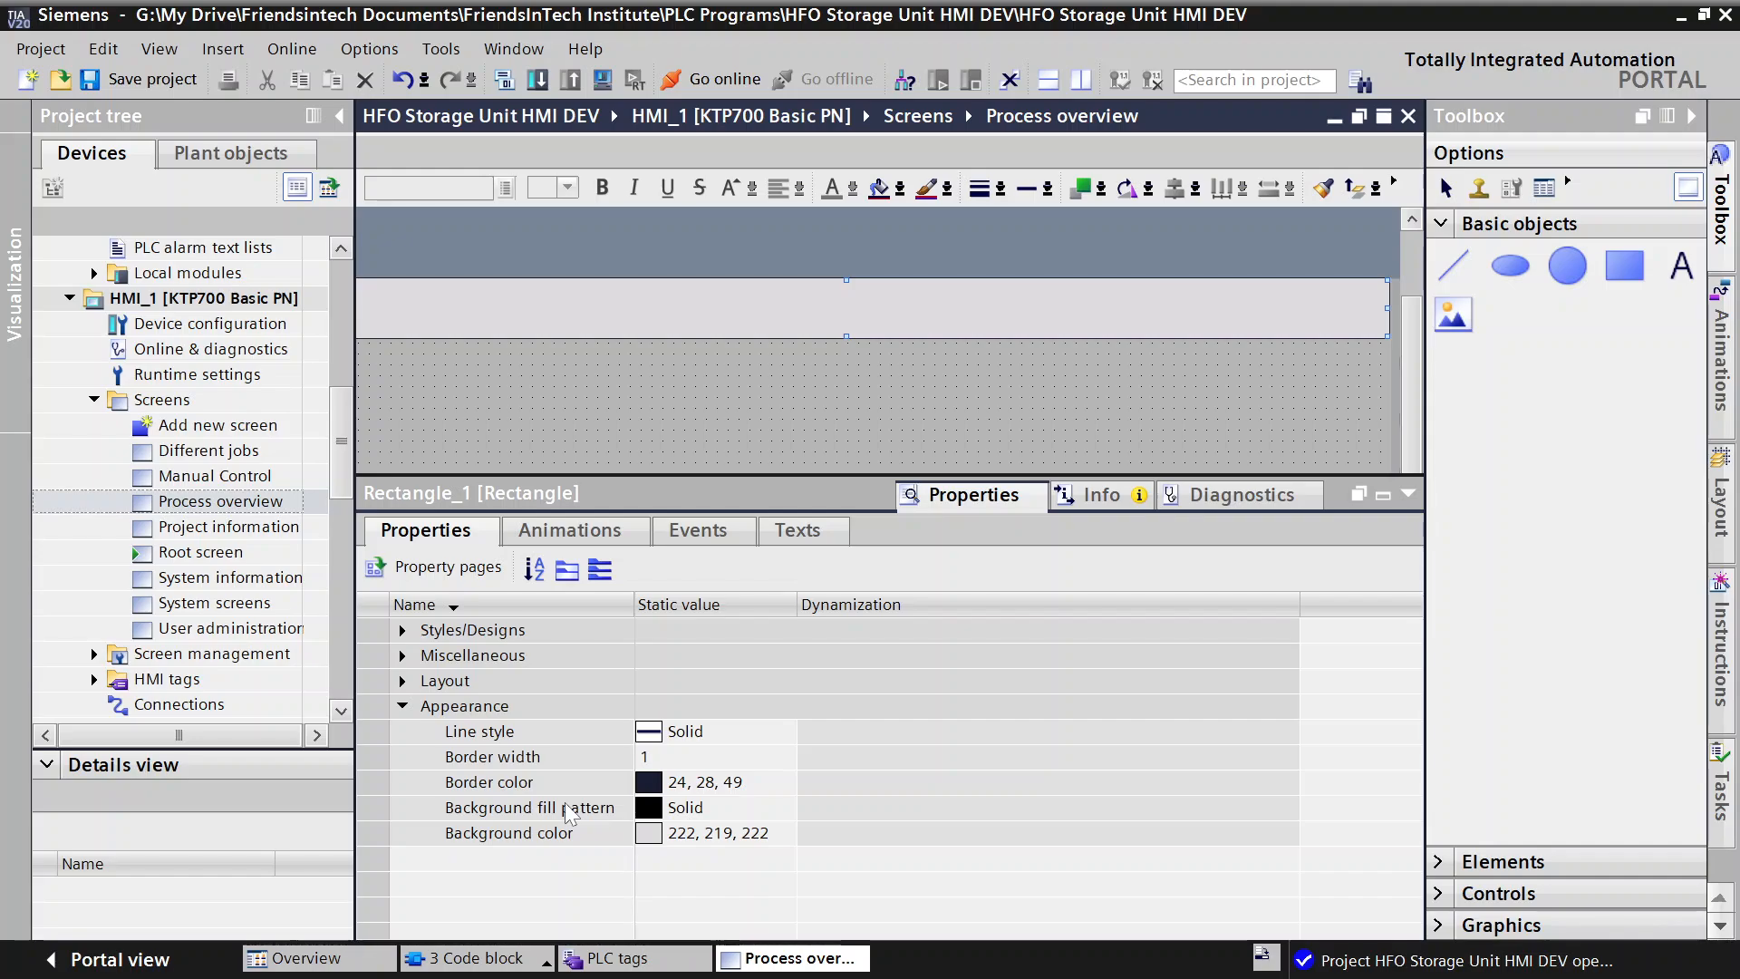
left_click(785, 836)
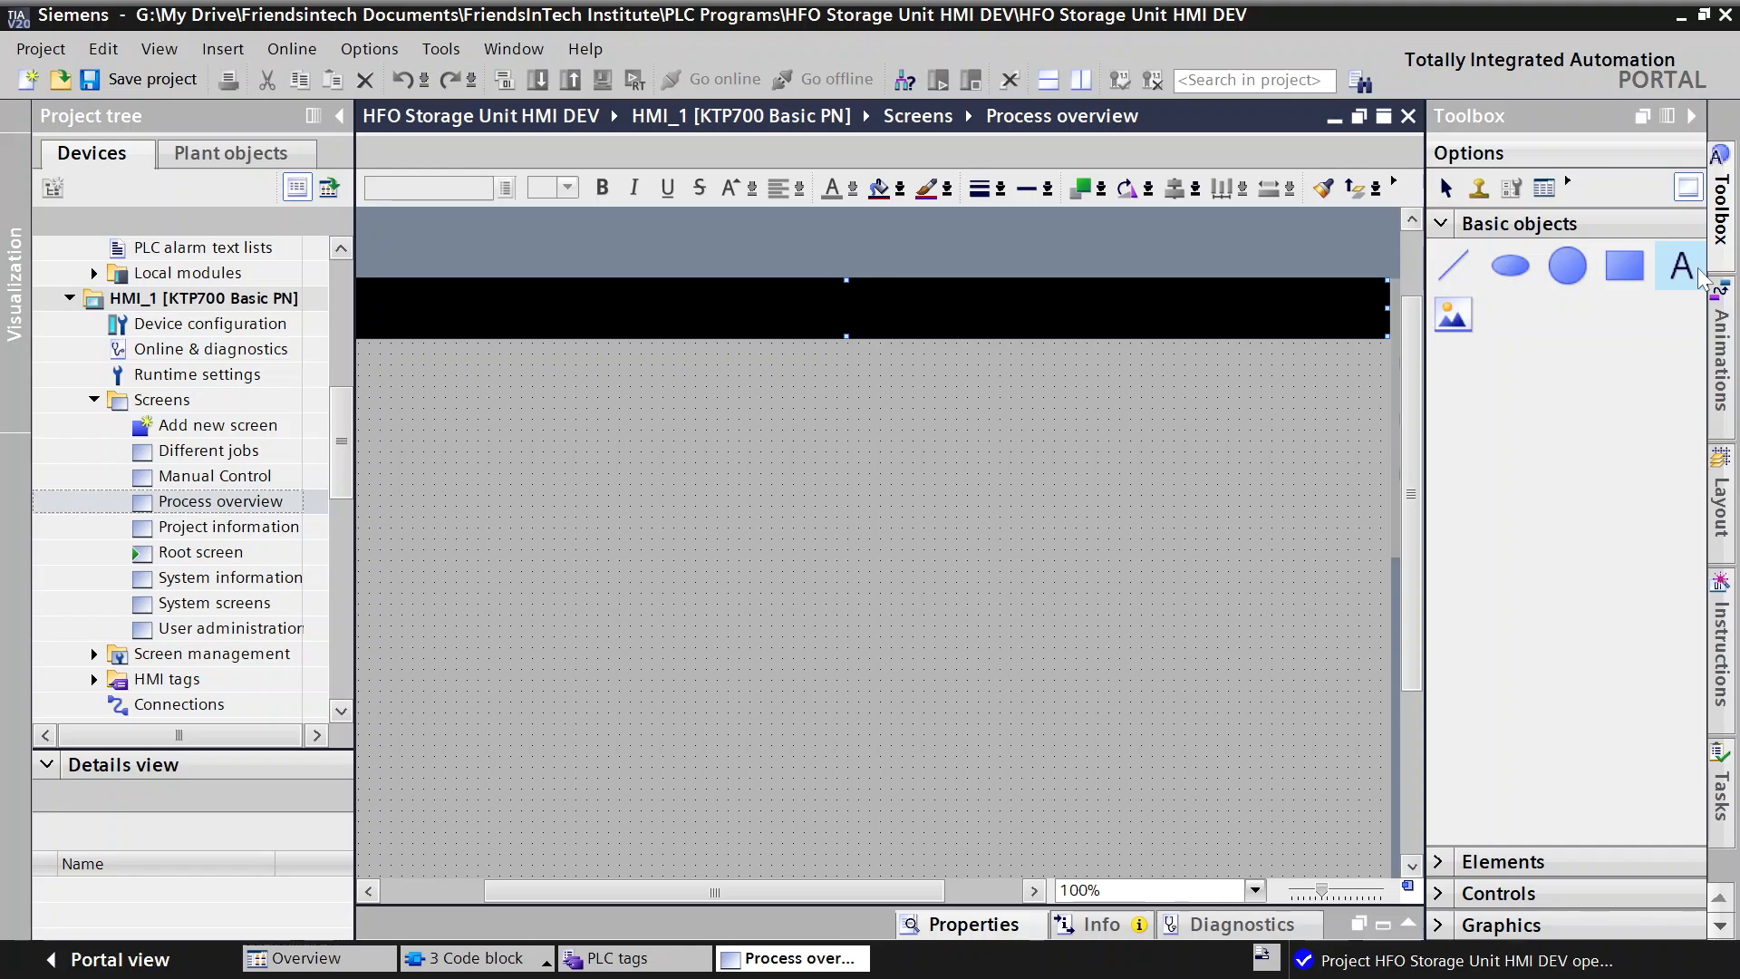
Step: Place the text field "FriendsinTech Automation" on the black header, set its foreground color to white and adjust its position
left_click_drag(1701, 278, 802, 315)
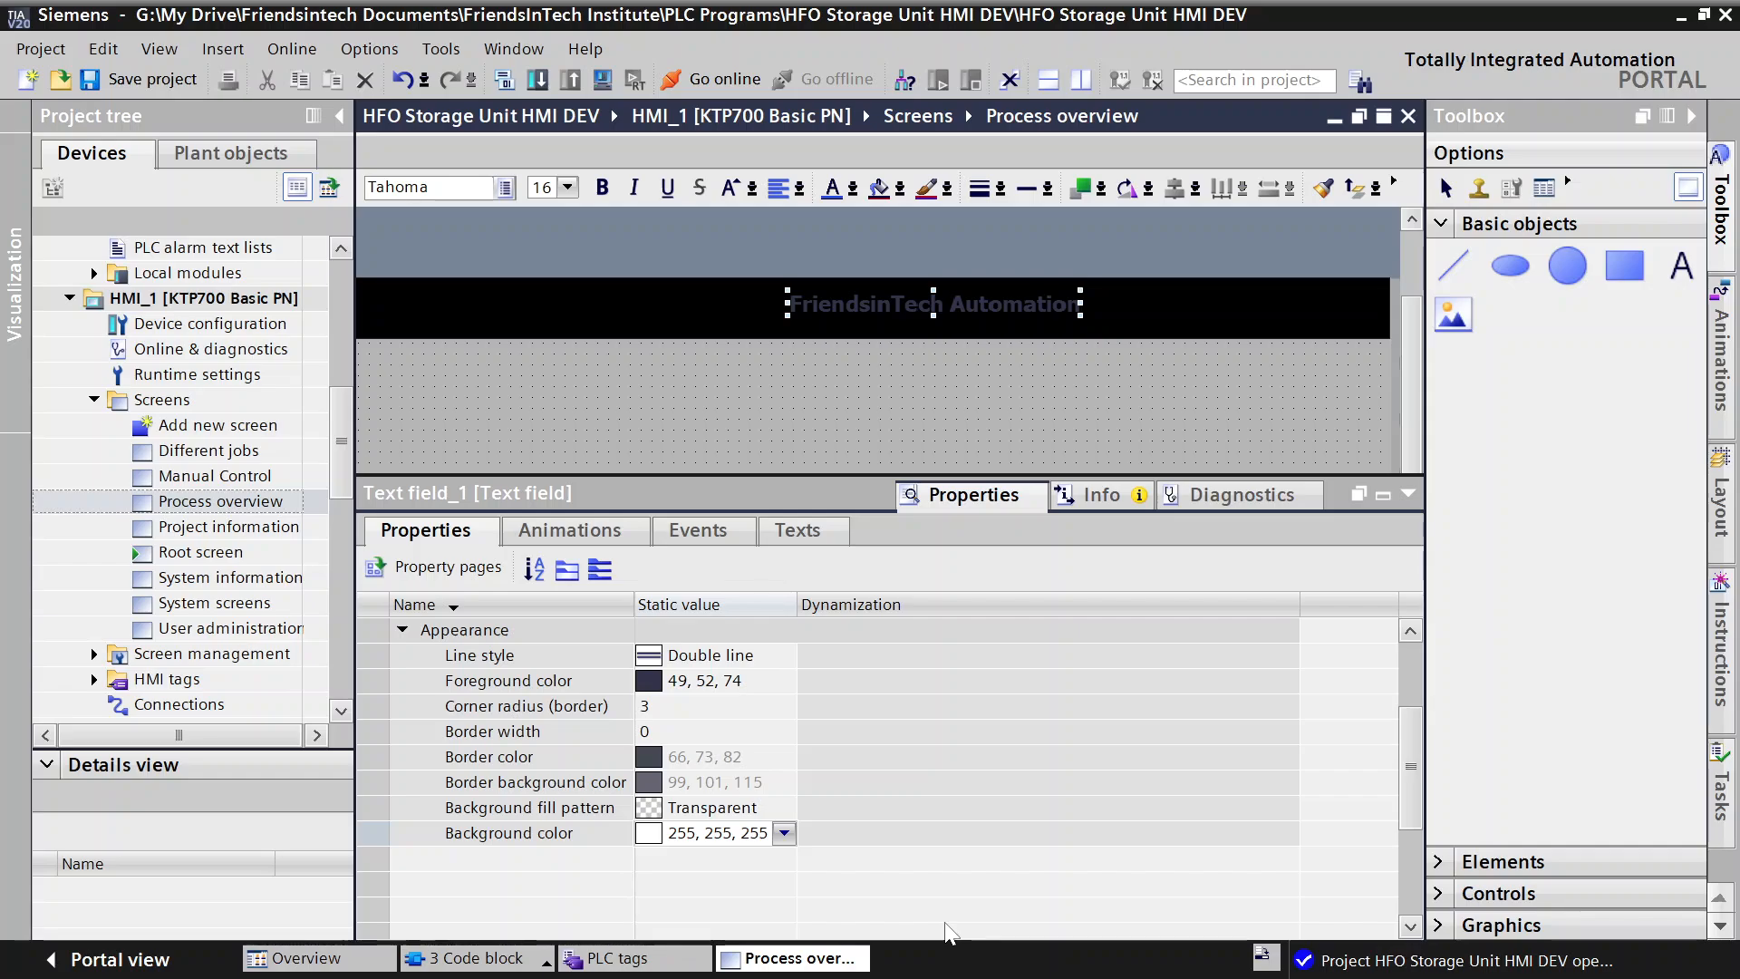
left_click(783, 680)
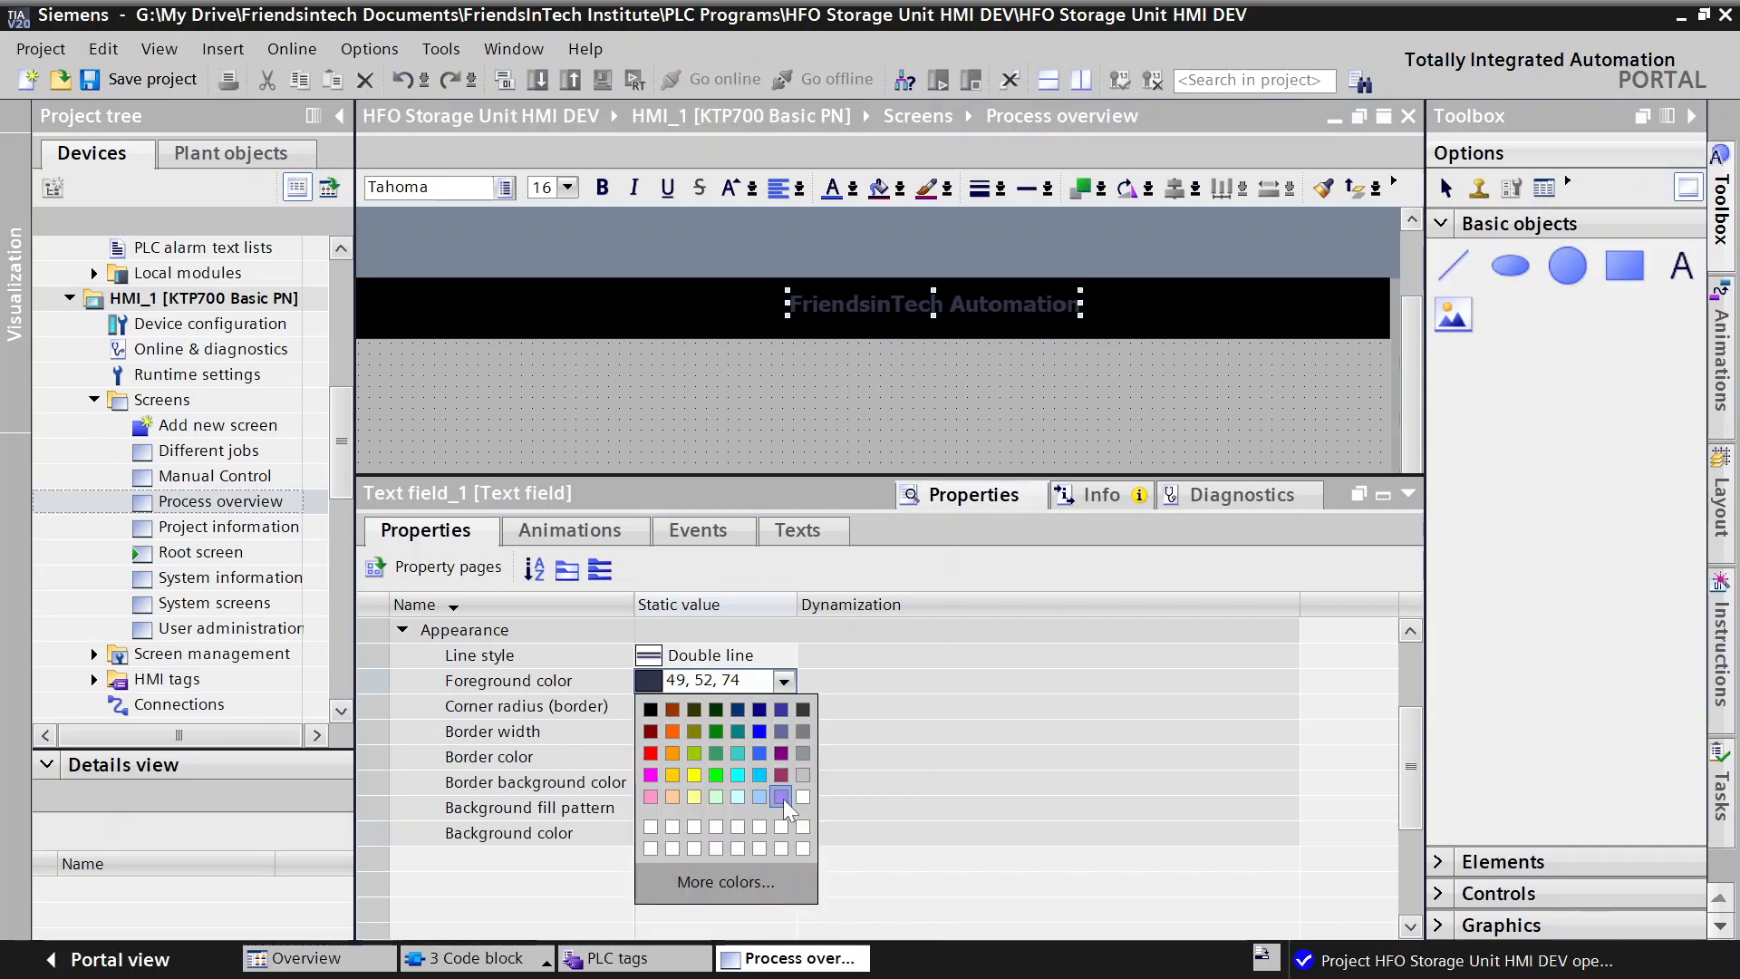
left_click(803, 797)
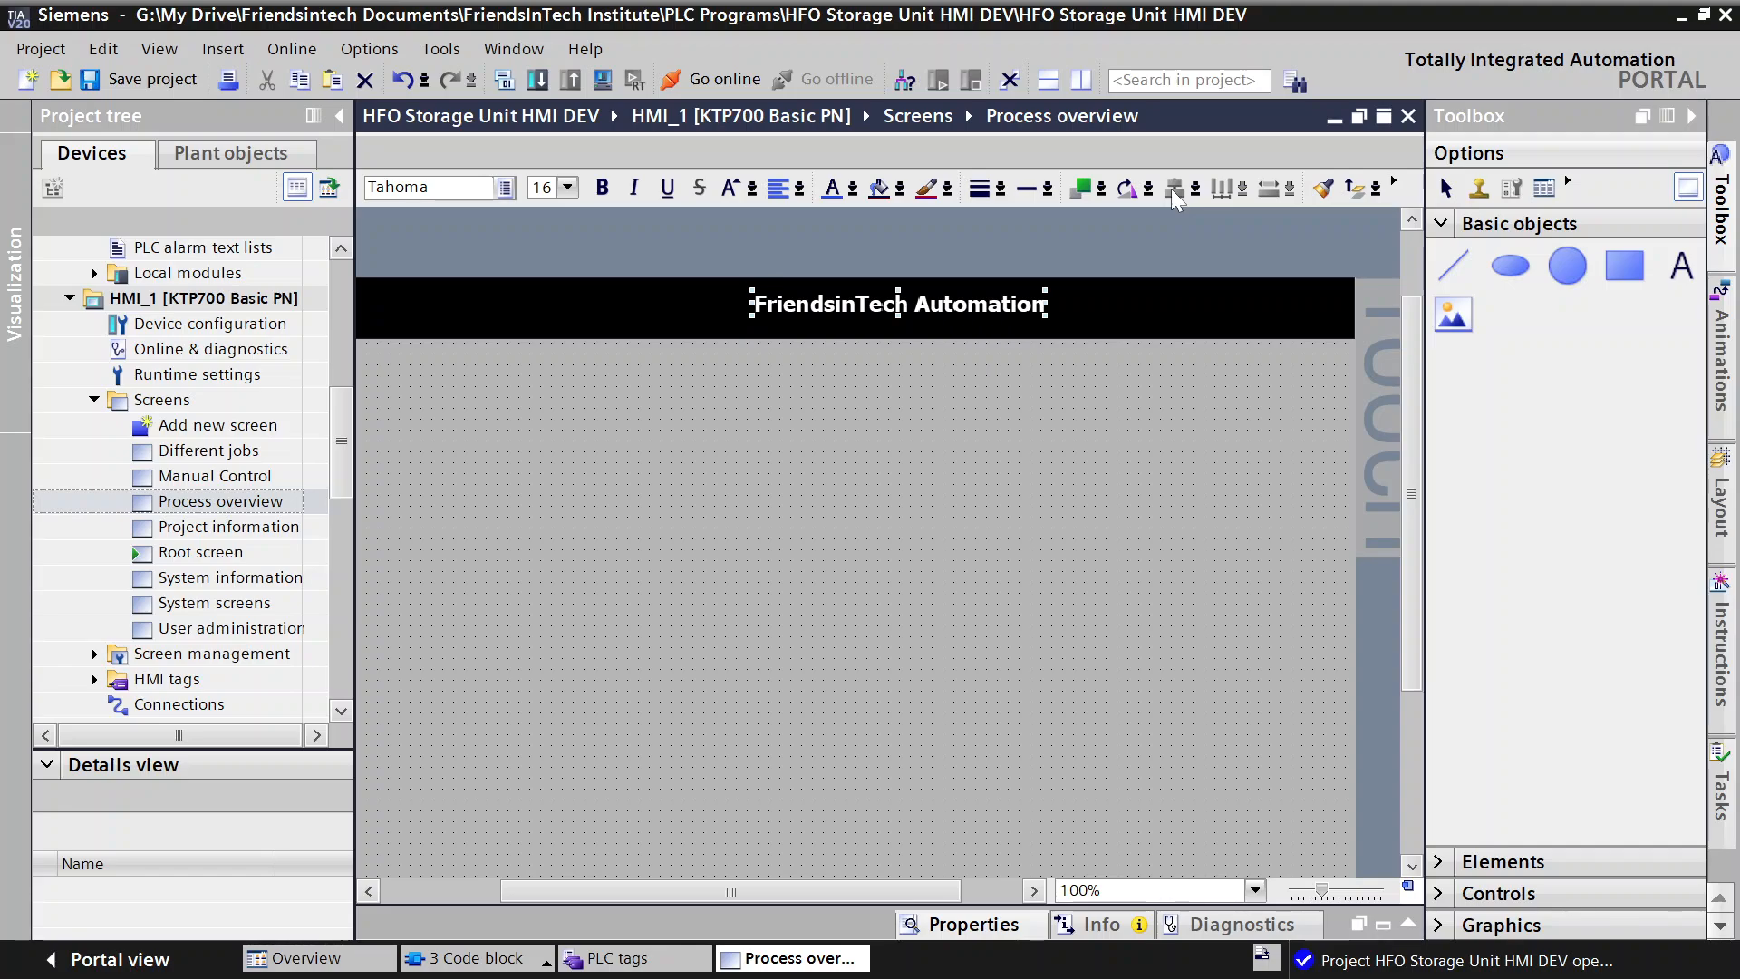
left_click_drag(875, 308, 822, 306)
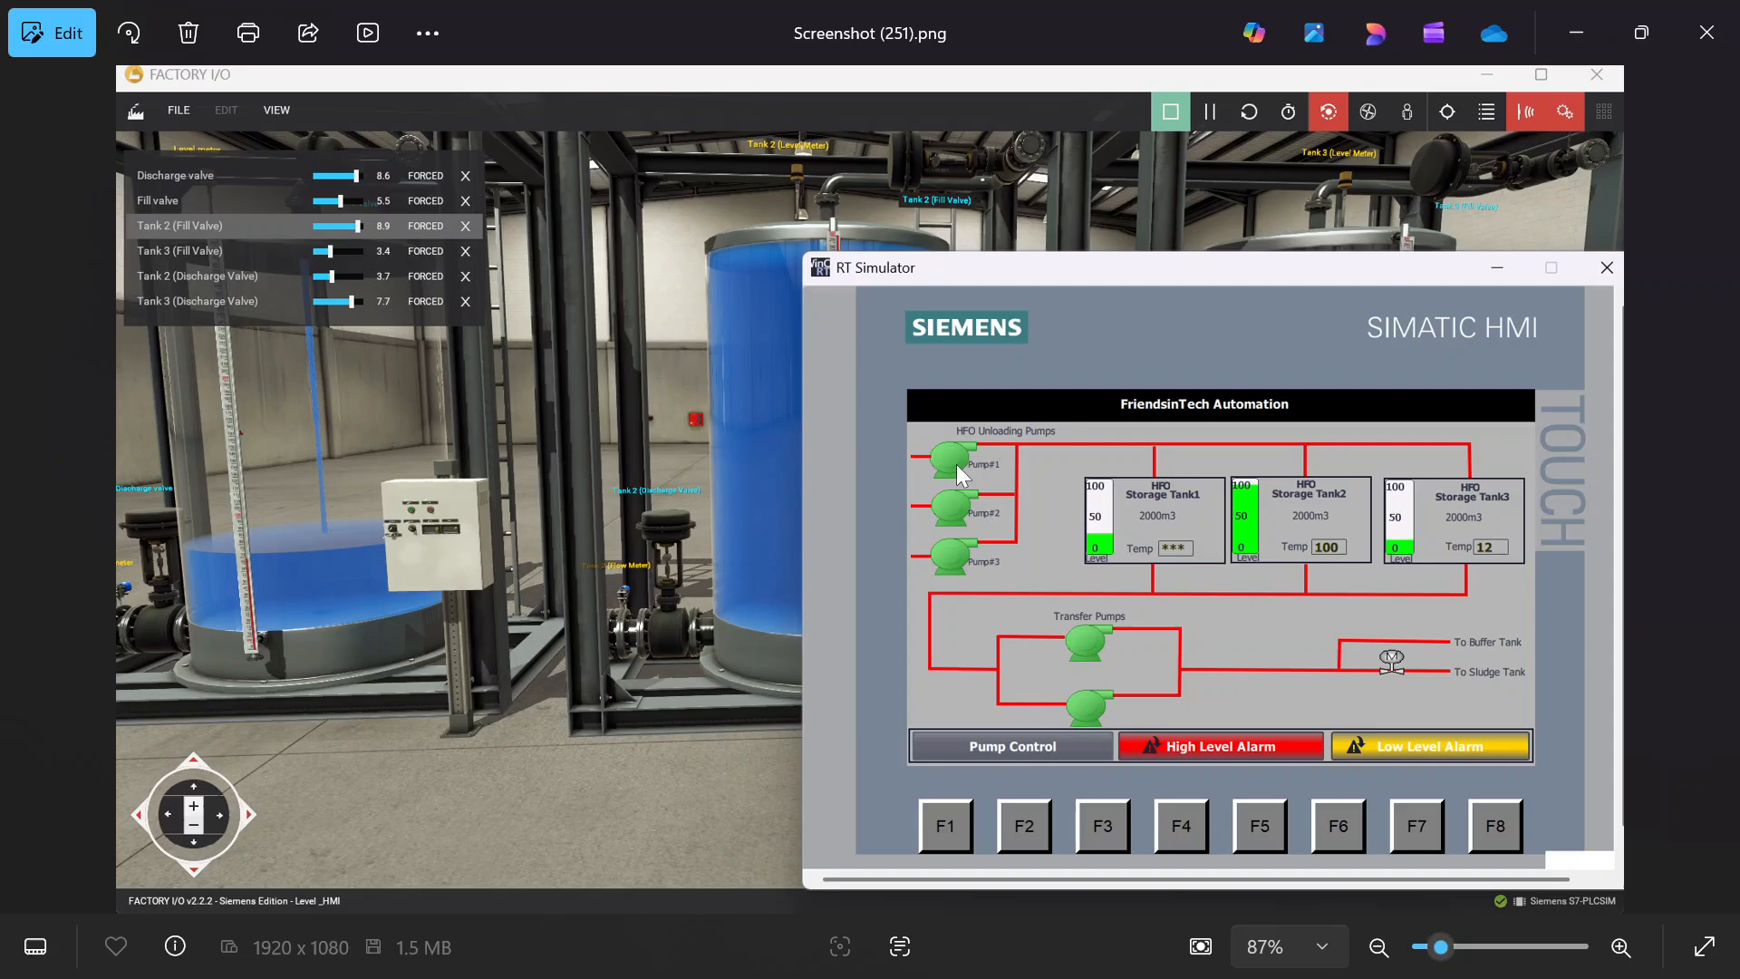
Step: Switch to TIA Portal and open the Pumps graphics in the WinCC graphics folder, under Equipment and Automation [EMF]
mouse_move(1175, 972)
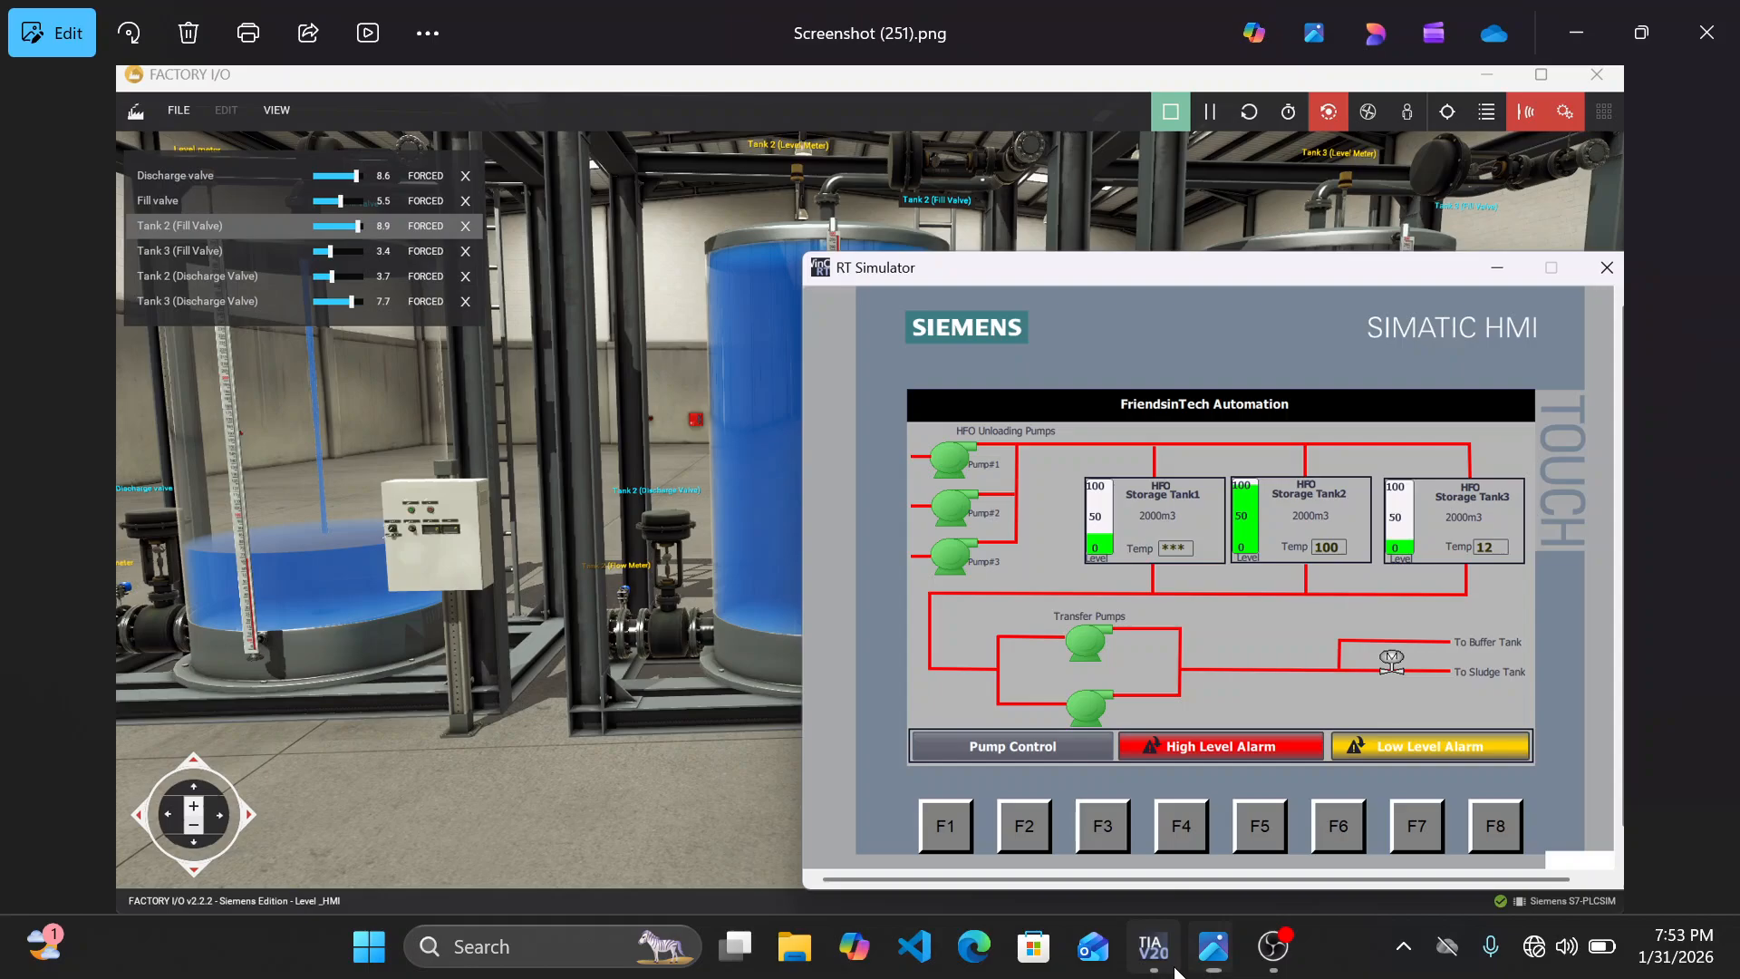
left_click(1165, 959)
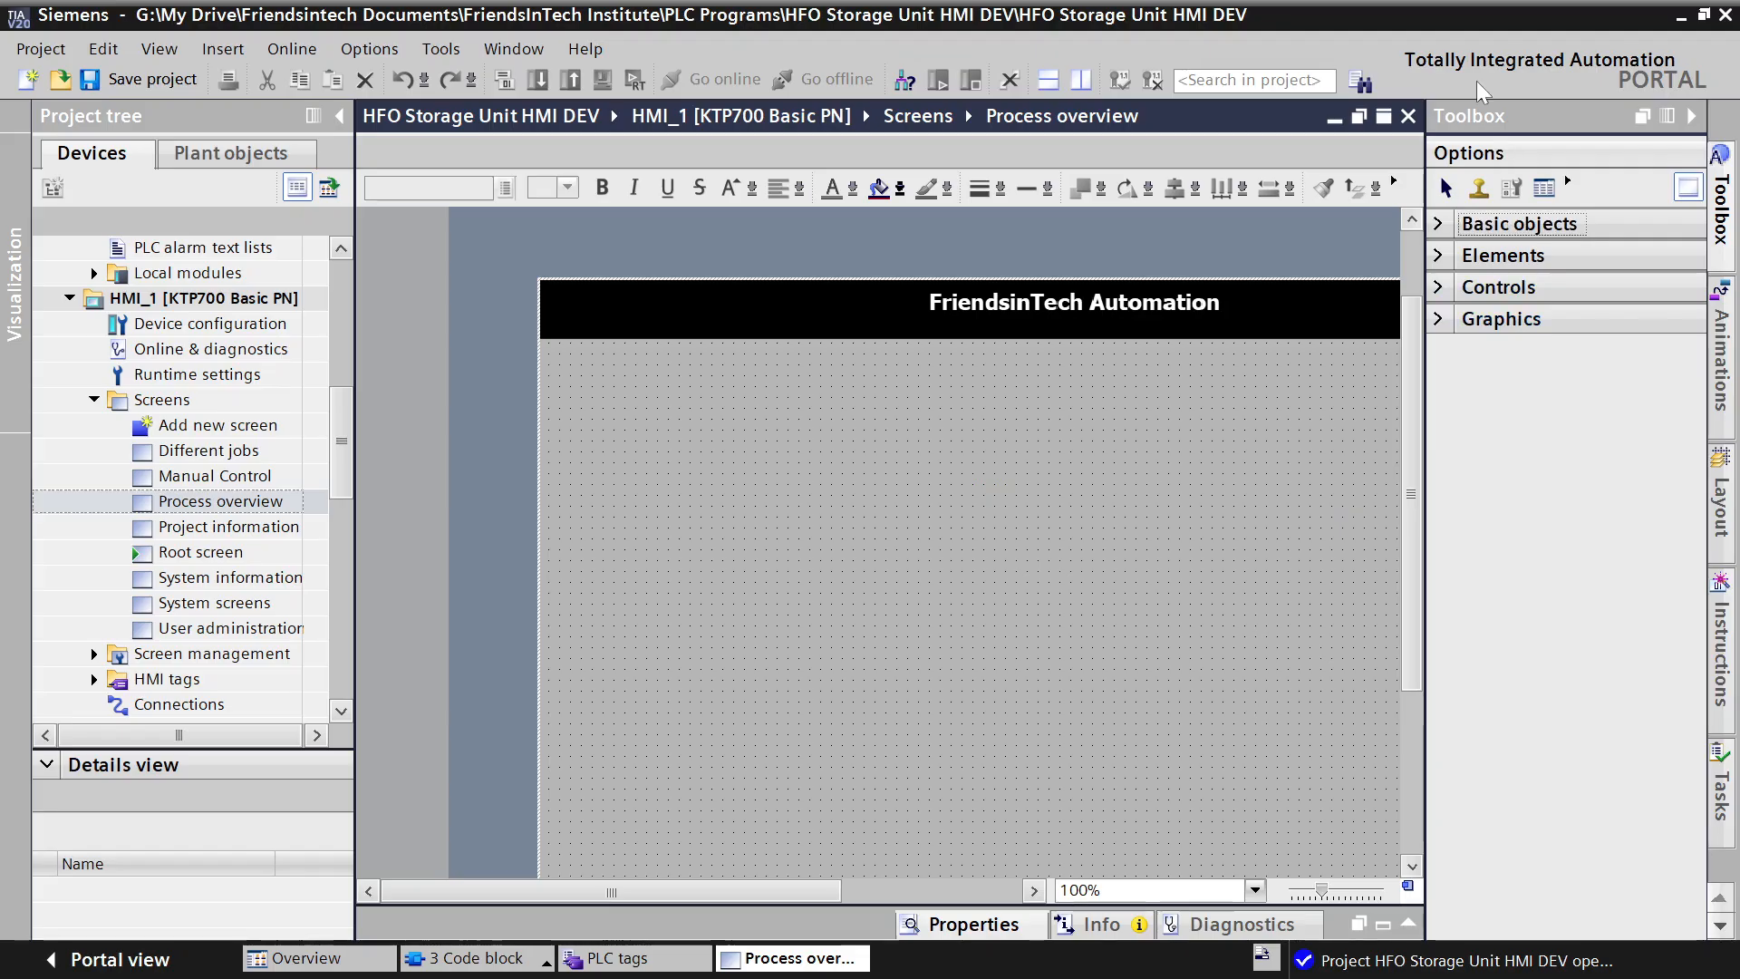
left_click(1461, 321)
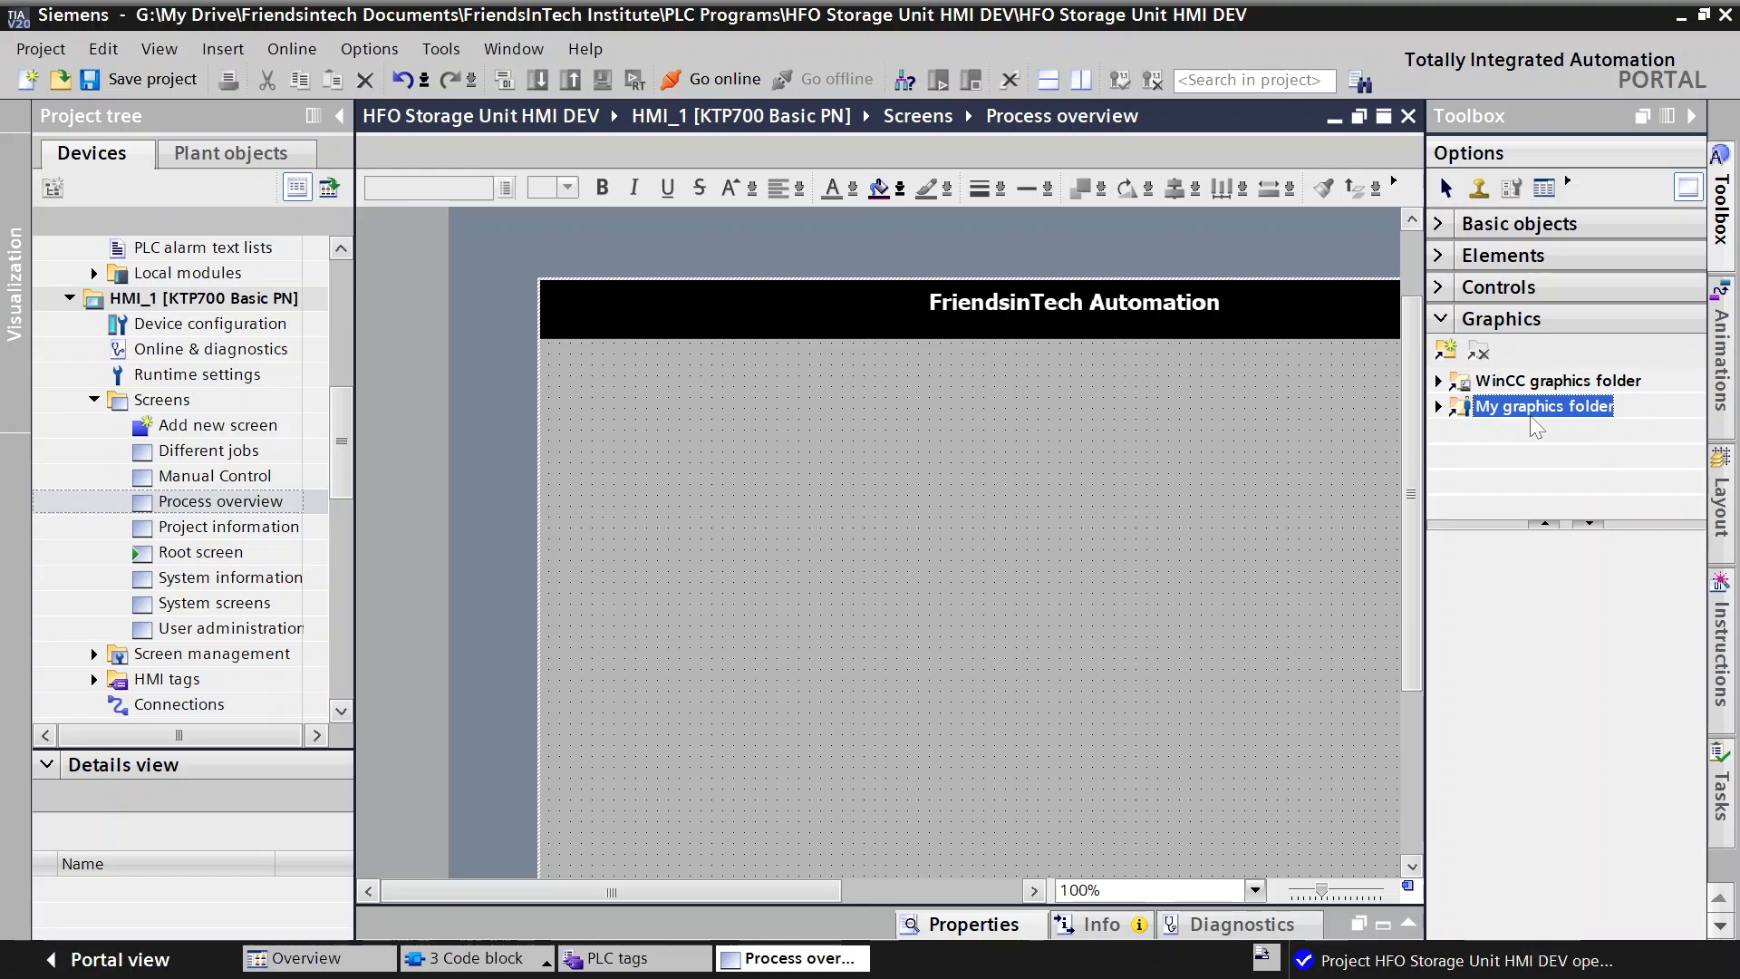
left_click(1521, 380)
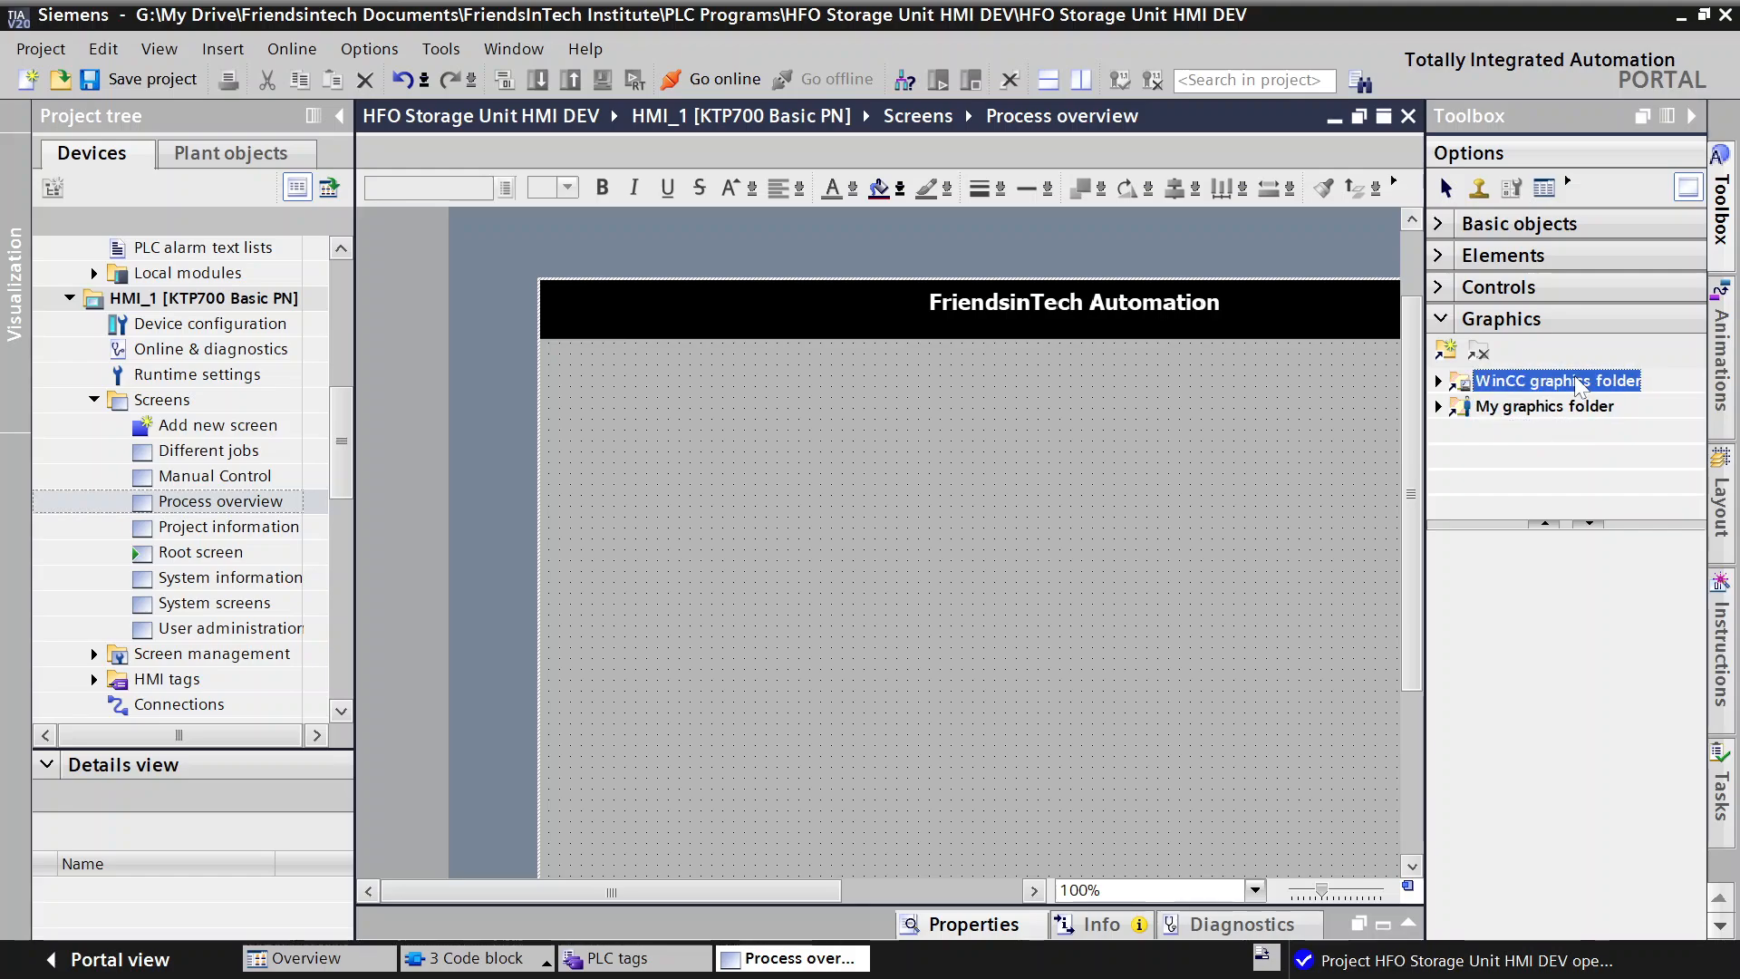
double_click(1520, 381)
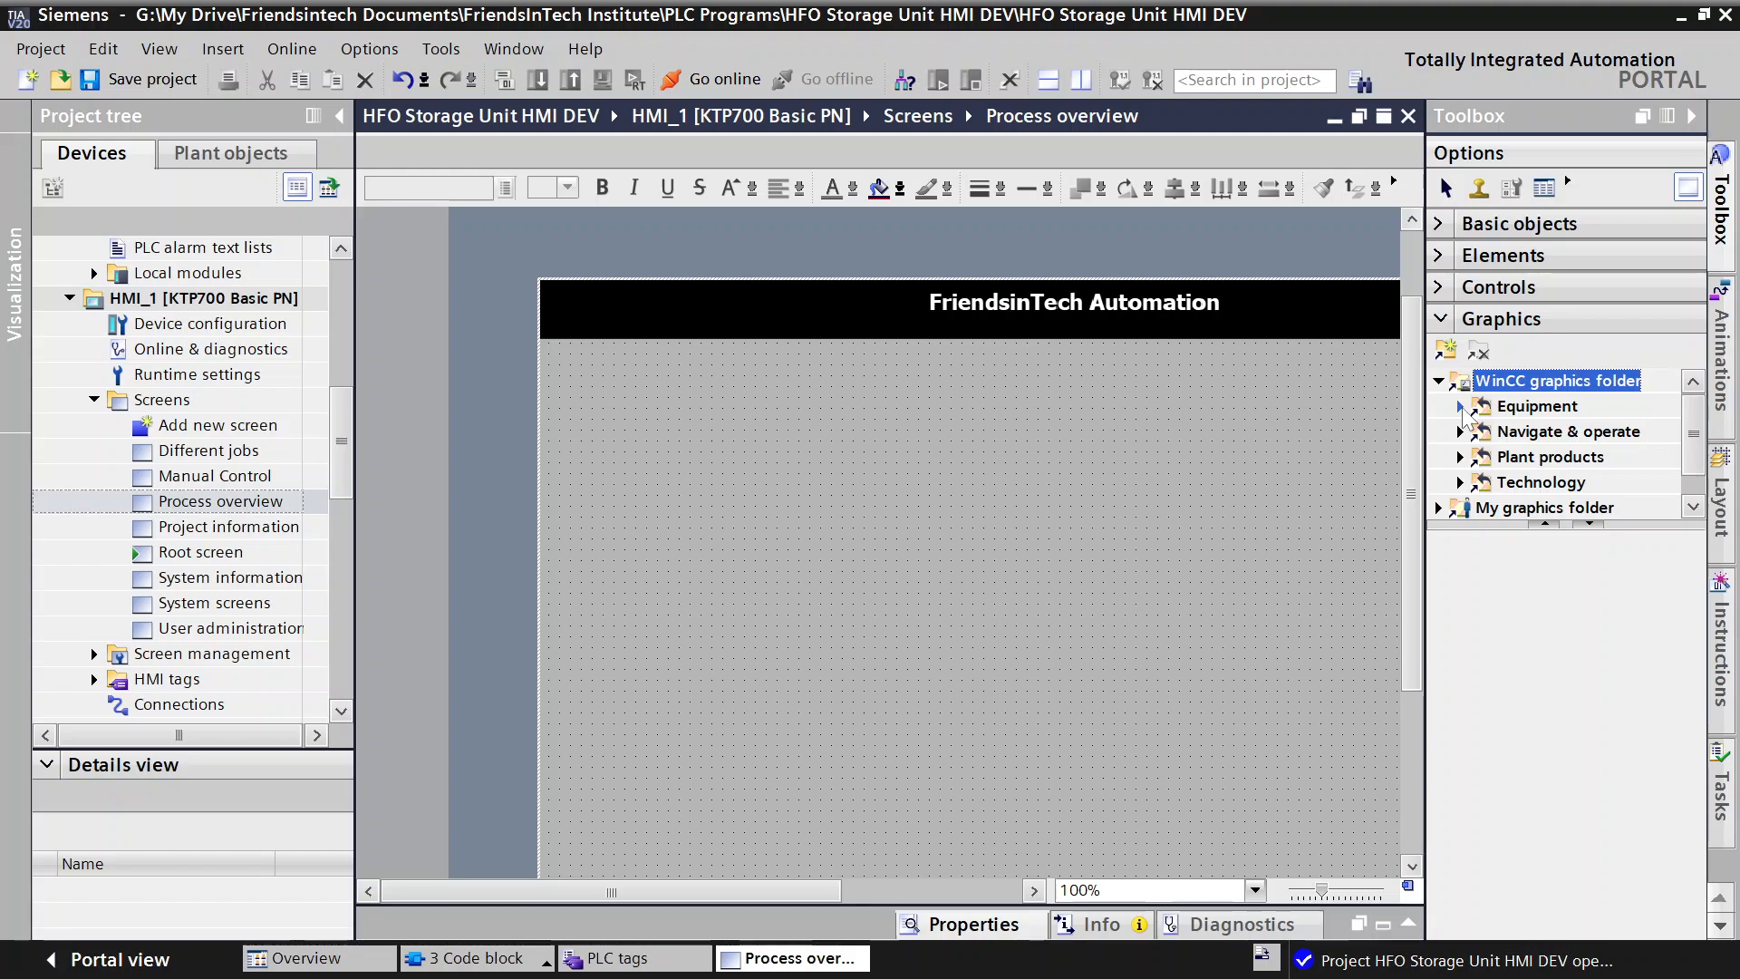
left_click(1527, 432)
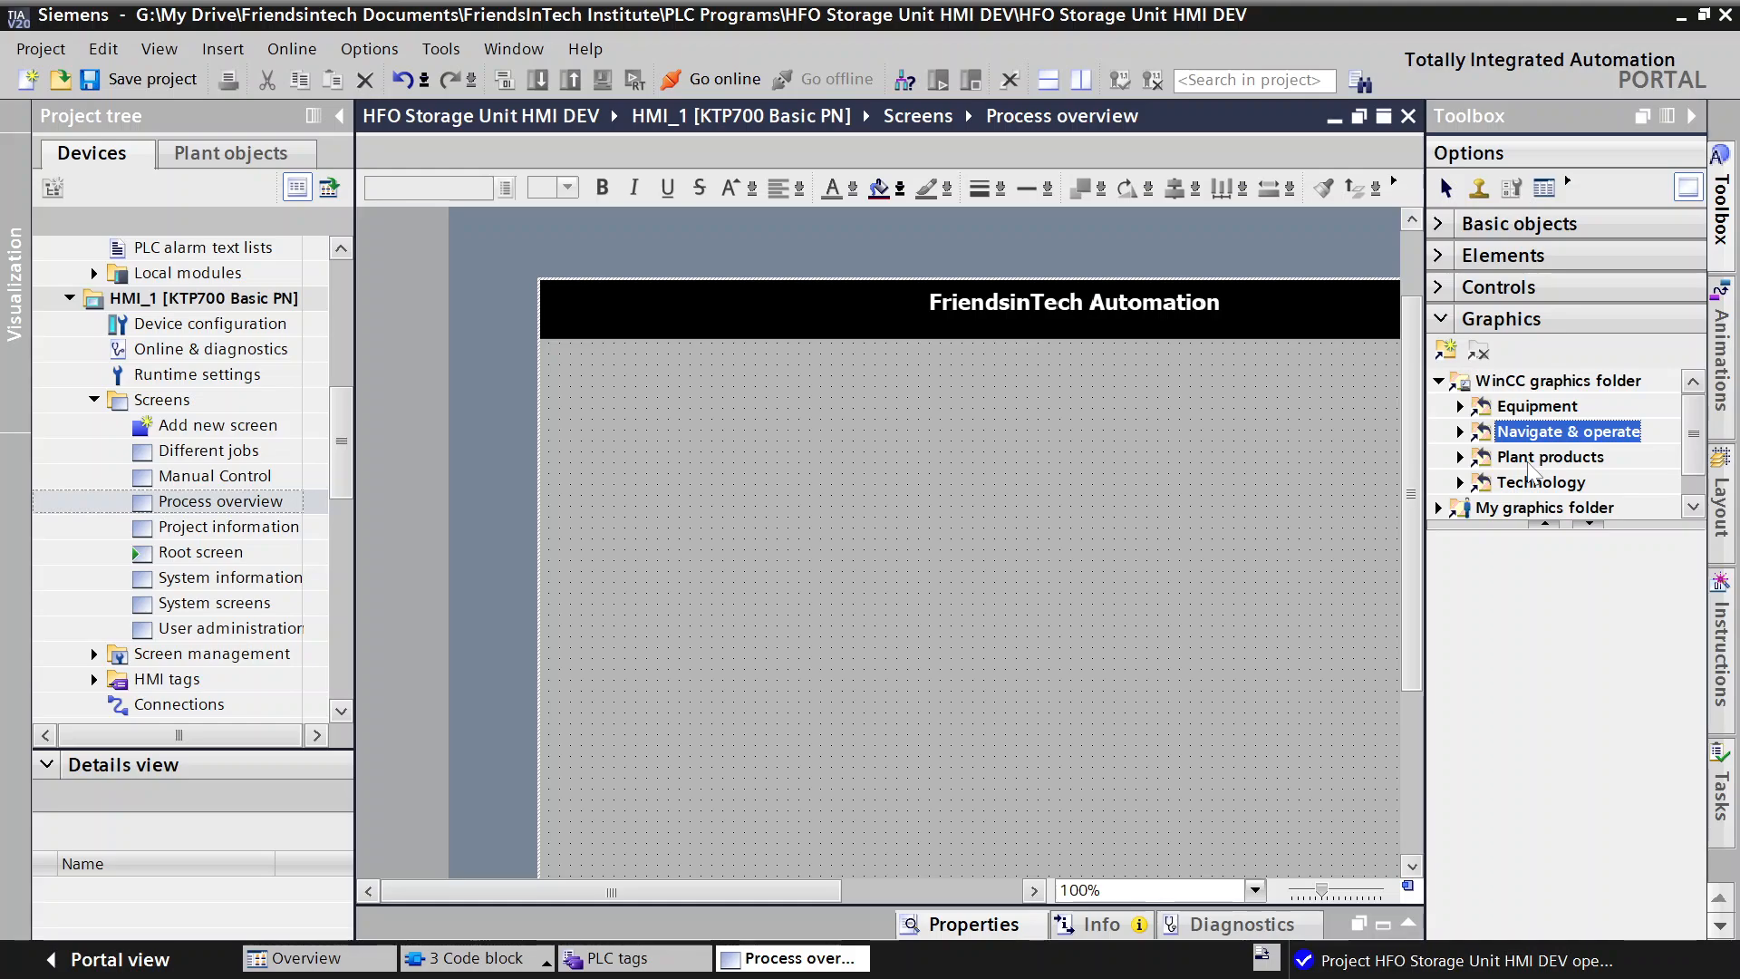
left_click(1532, 478)
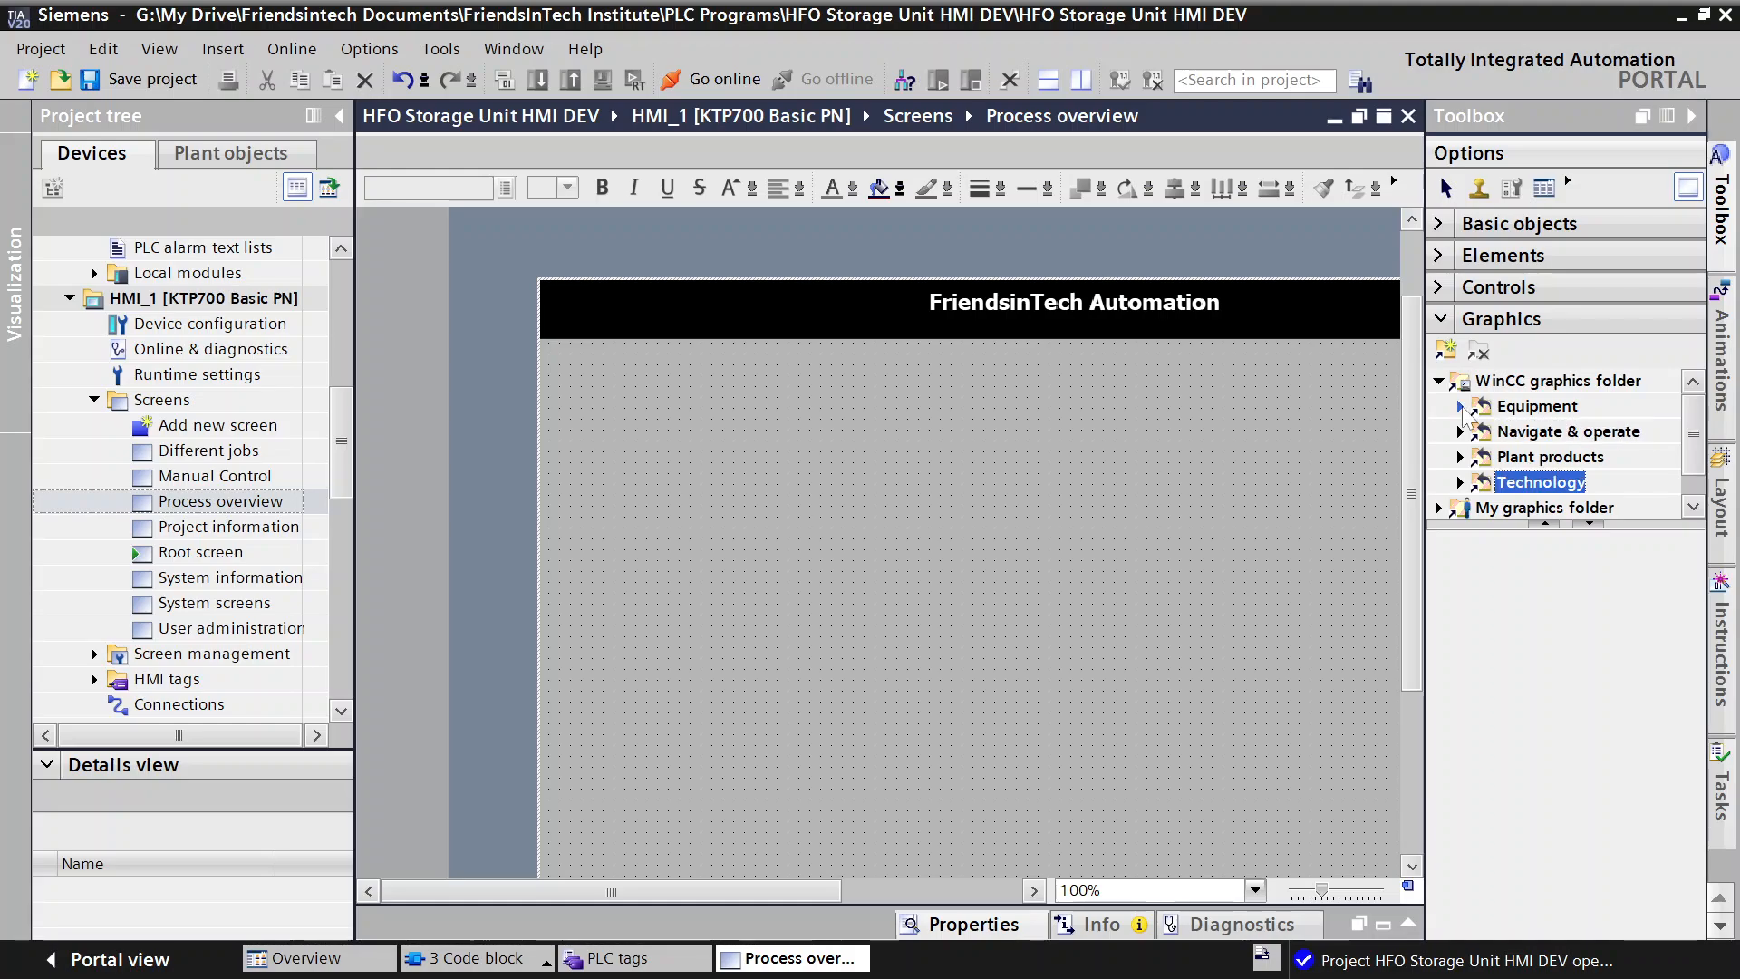
left_click(1460, 406)
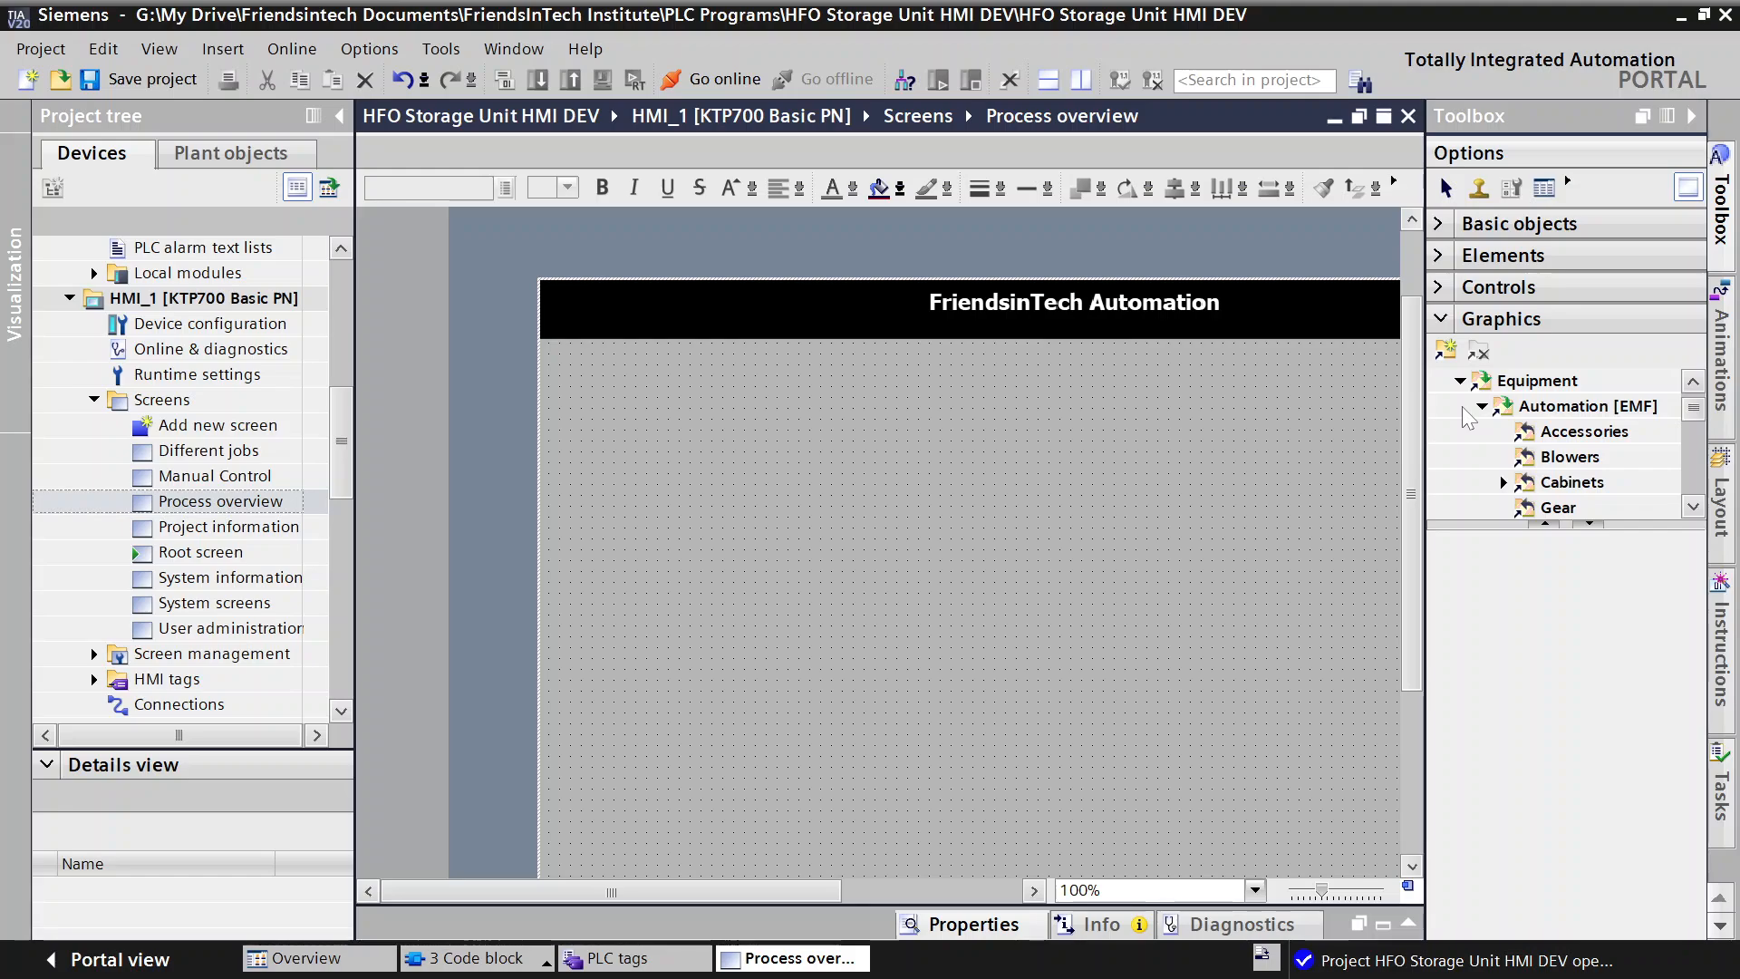
left_click(1553, 410)
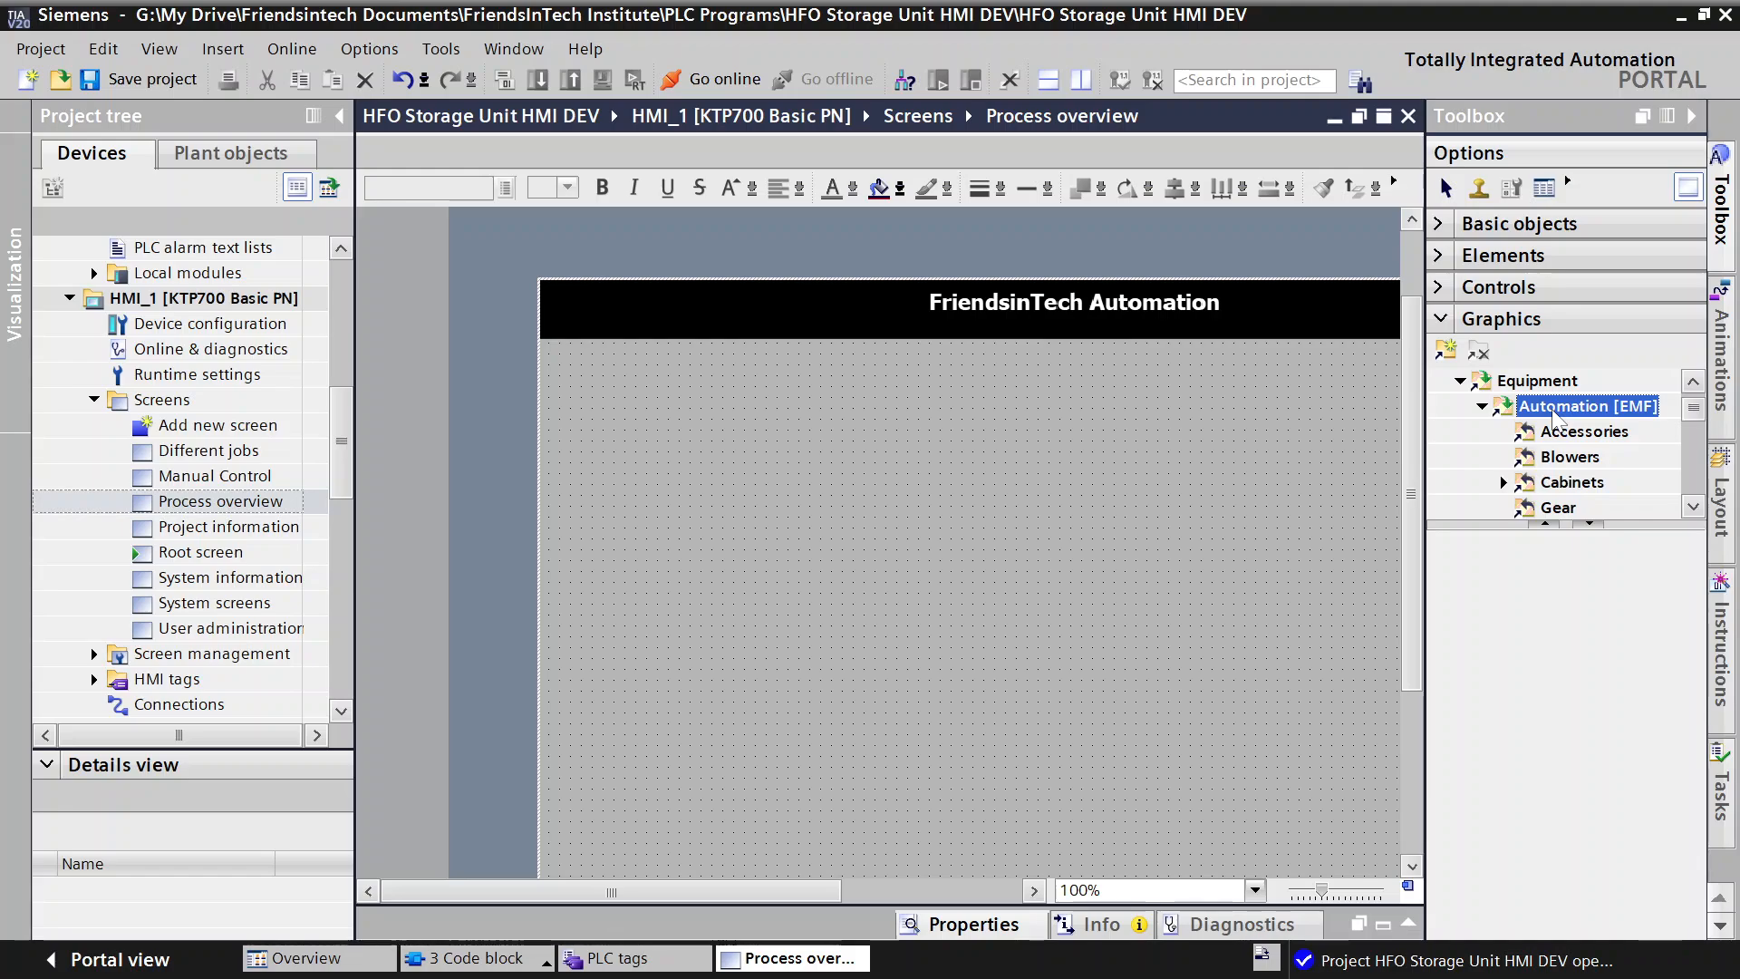
left_click(1570, 456)
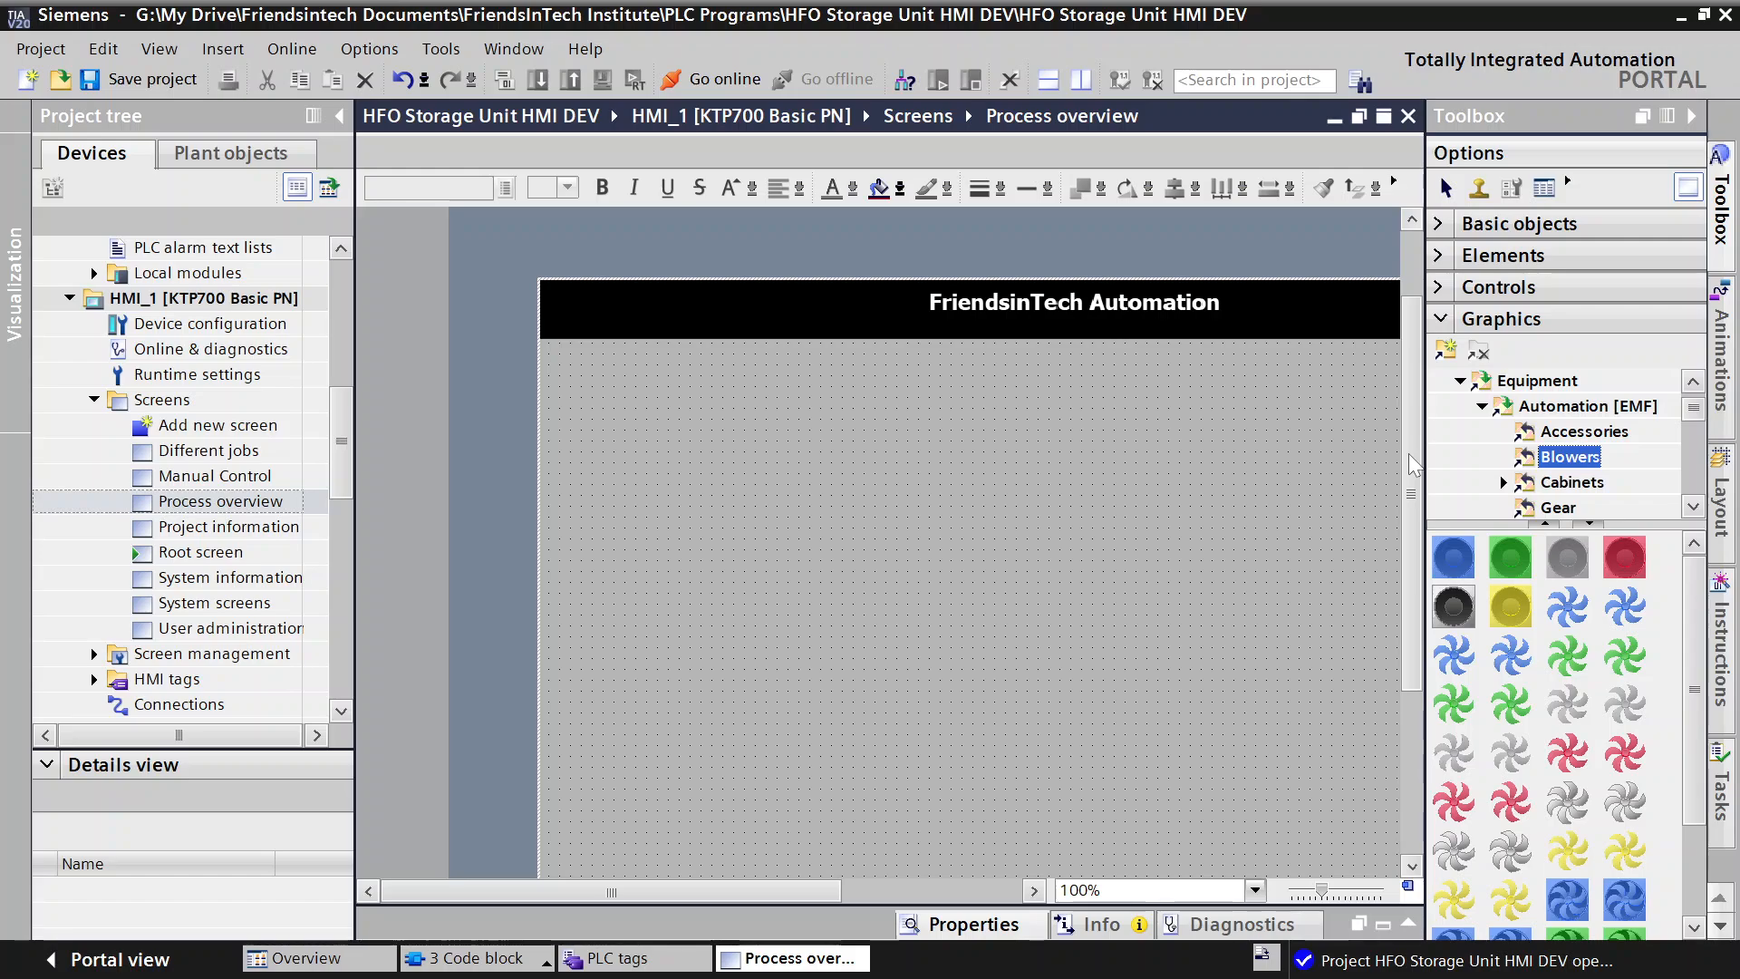
left_click_drag(1698, 405, 1692, 438)
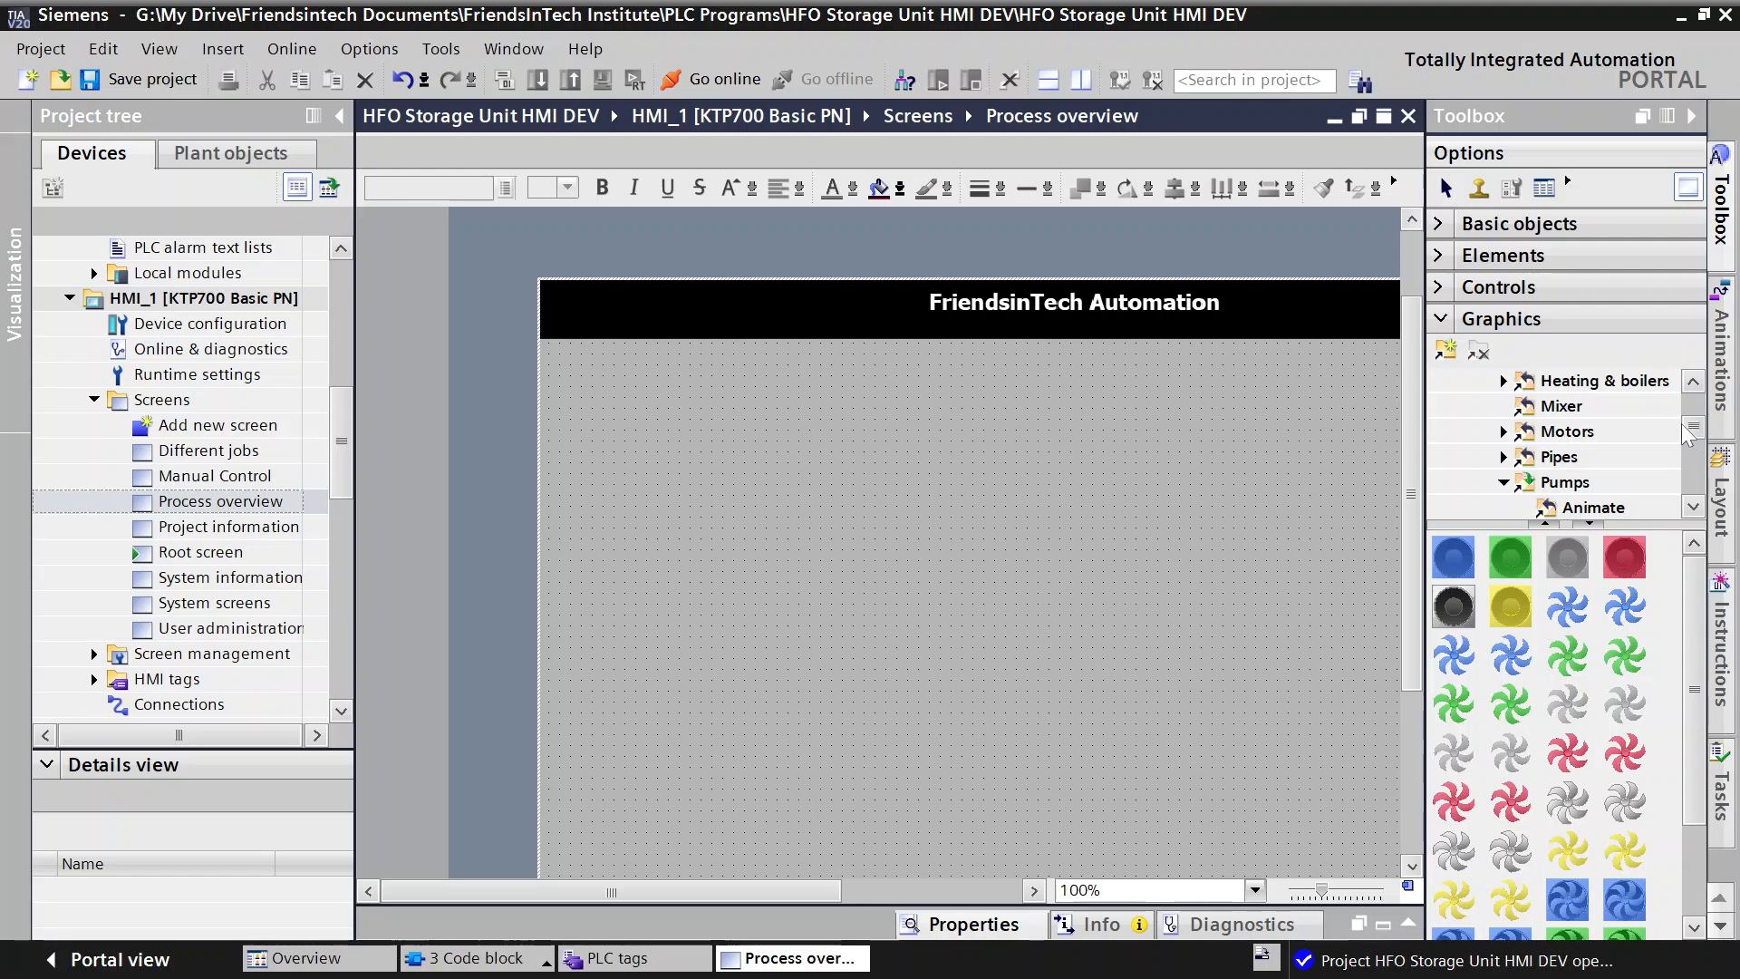
left_click(1565, 482)
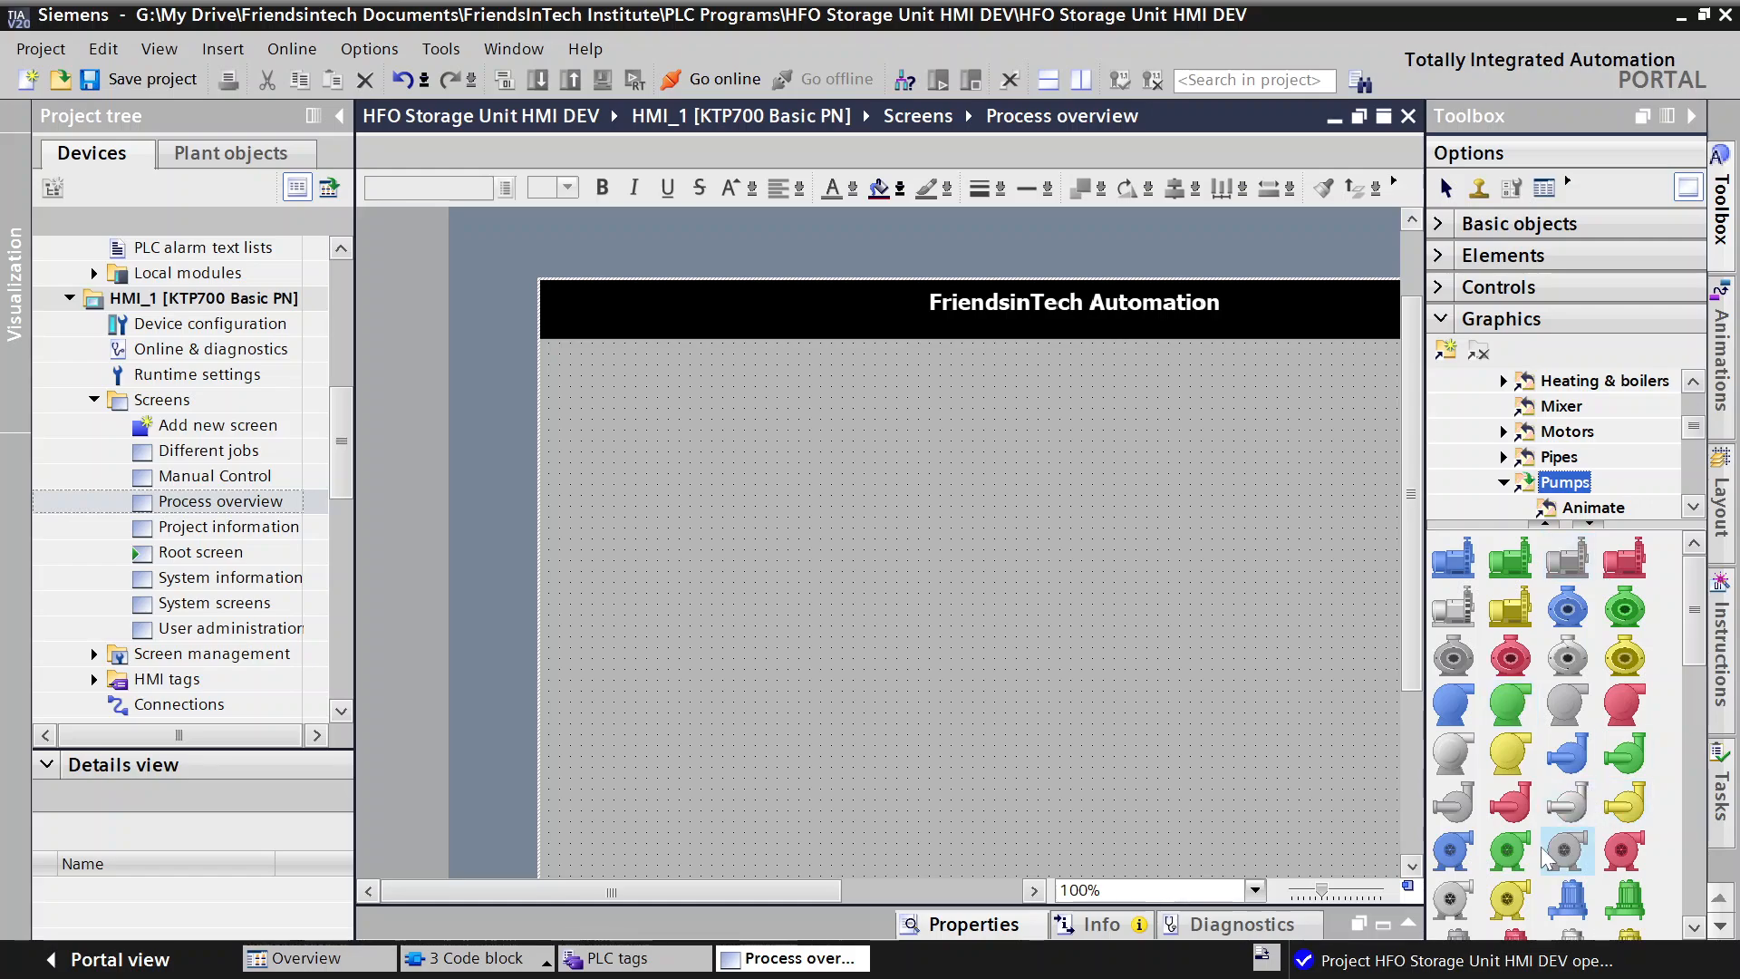
Step: Place the green centrifugal pump graphic on the Process overview screen, below the start of the black header
mouse_move(1699, 625)
left_mouse_down()
mouse_move(1690, 773)
mouse_move(1673, 640)
left_mouse_up()
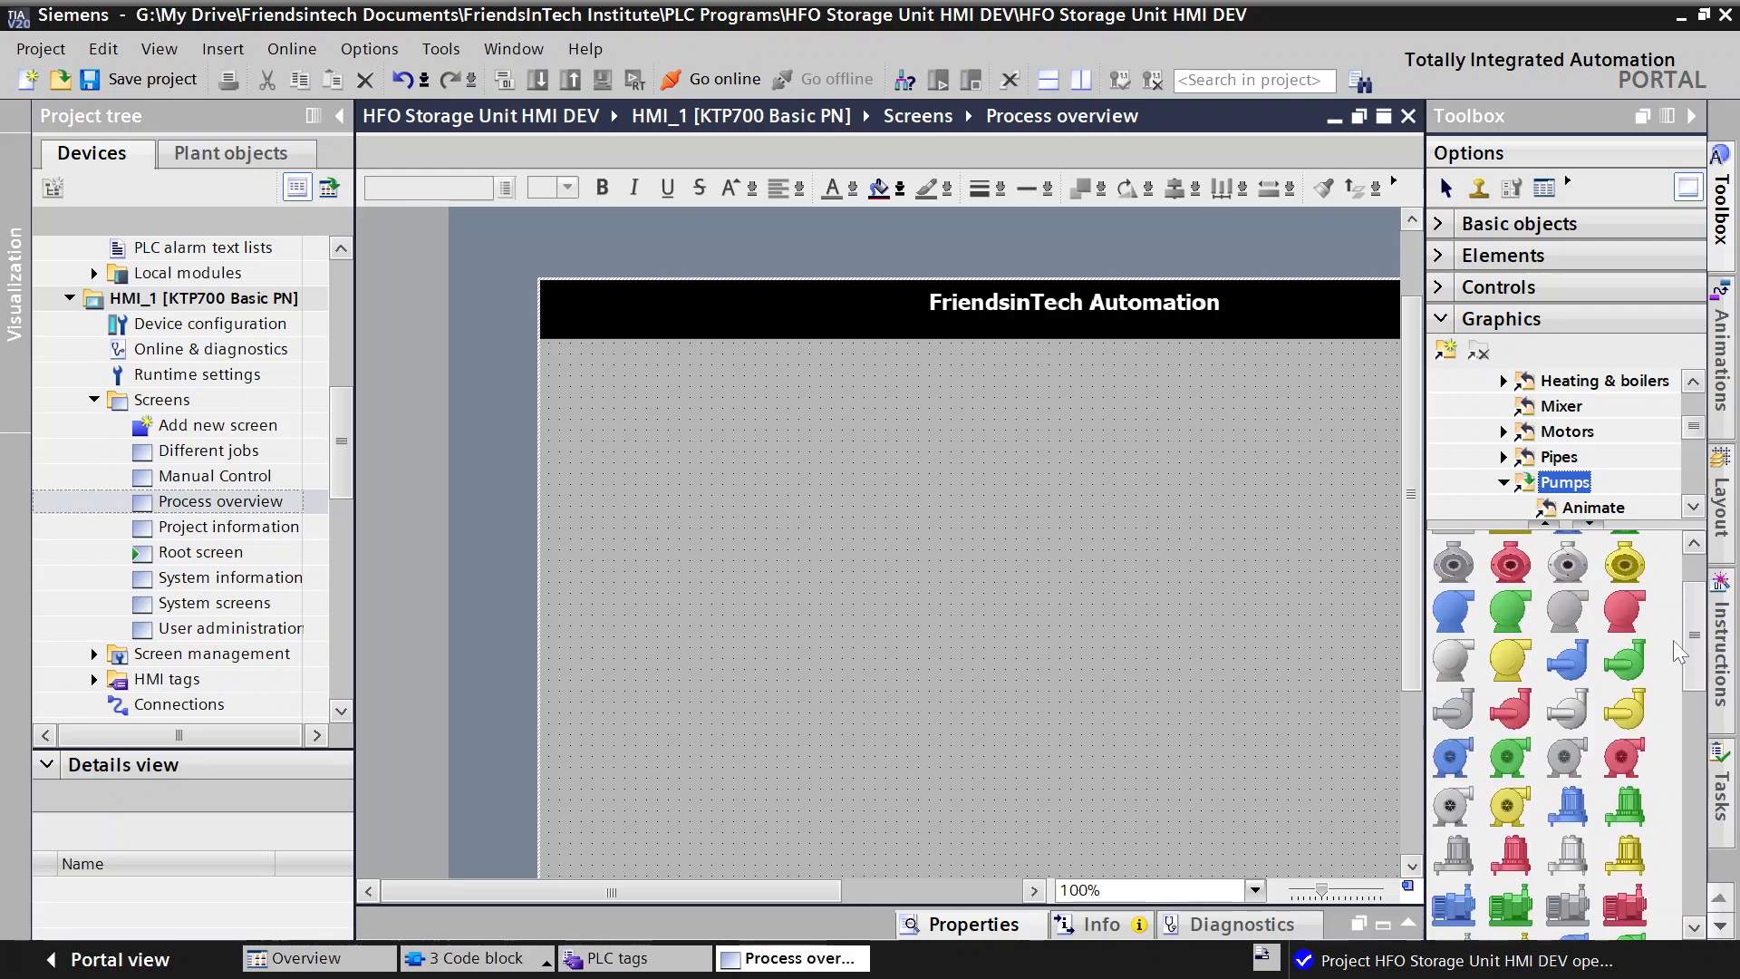
left_click(1507, 635)
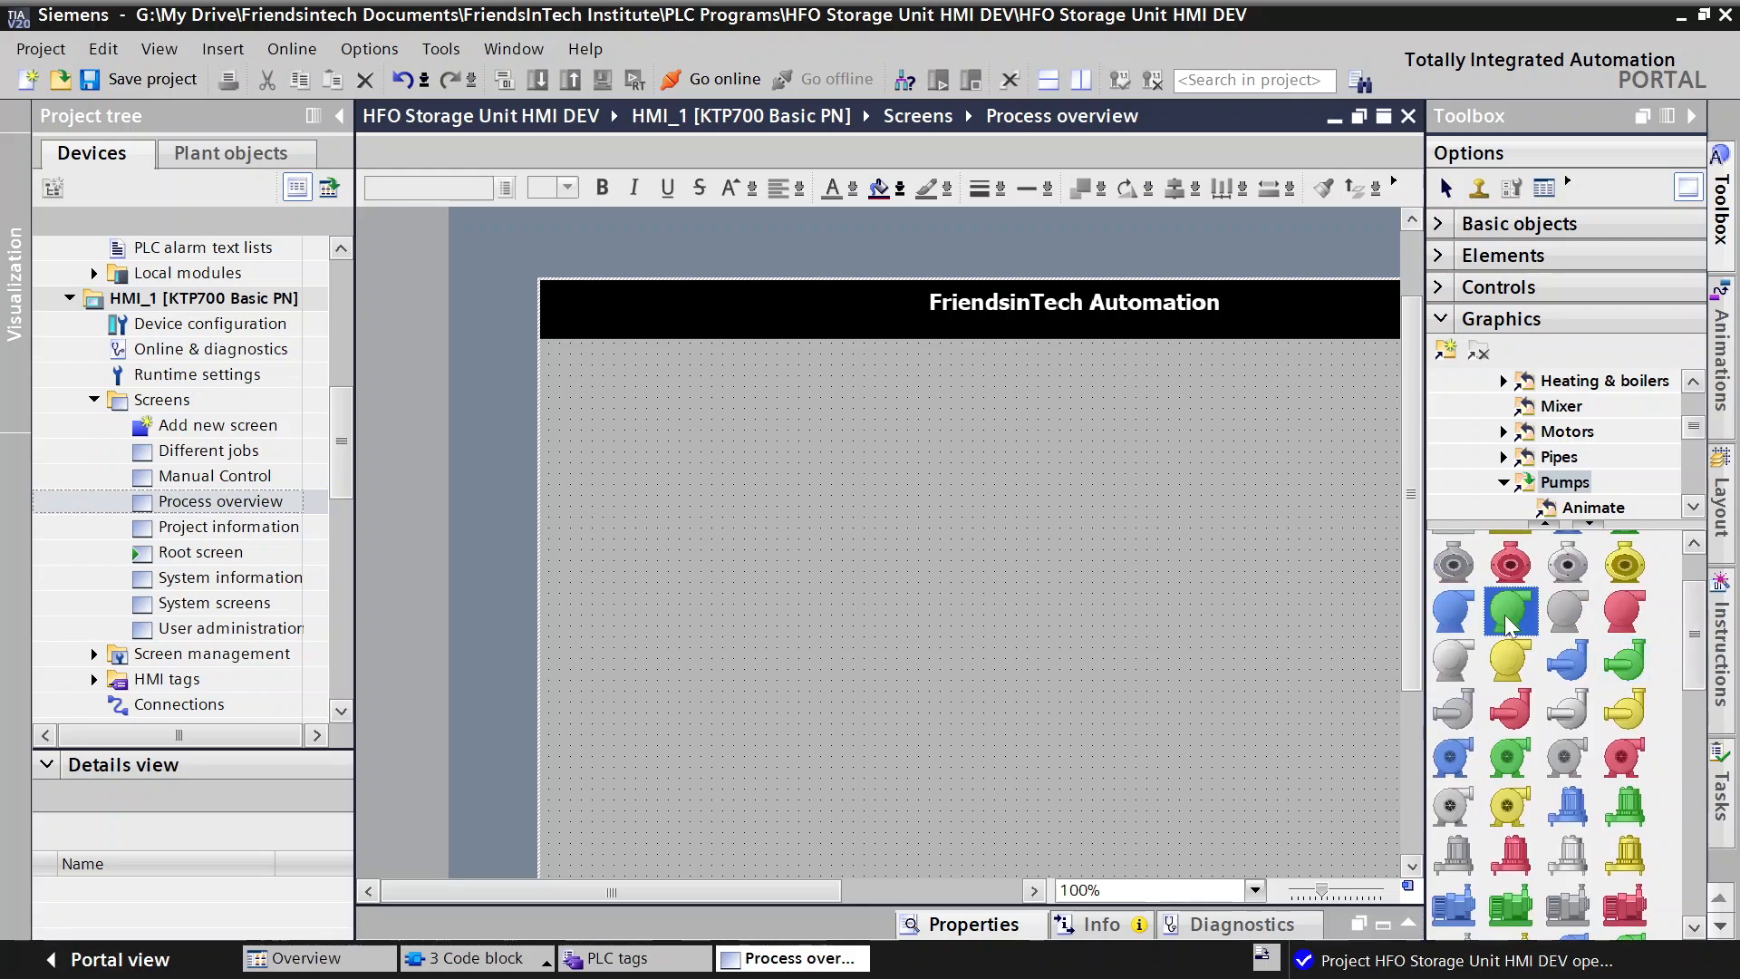
left_click(634, 399)
left_click_drag(634, 399, 655, 486)
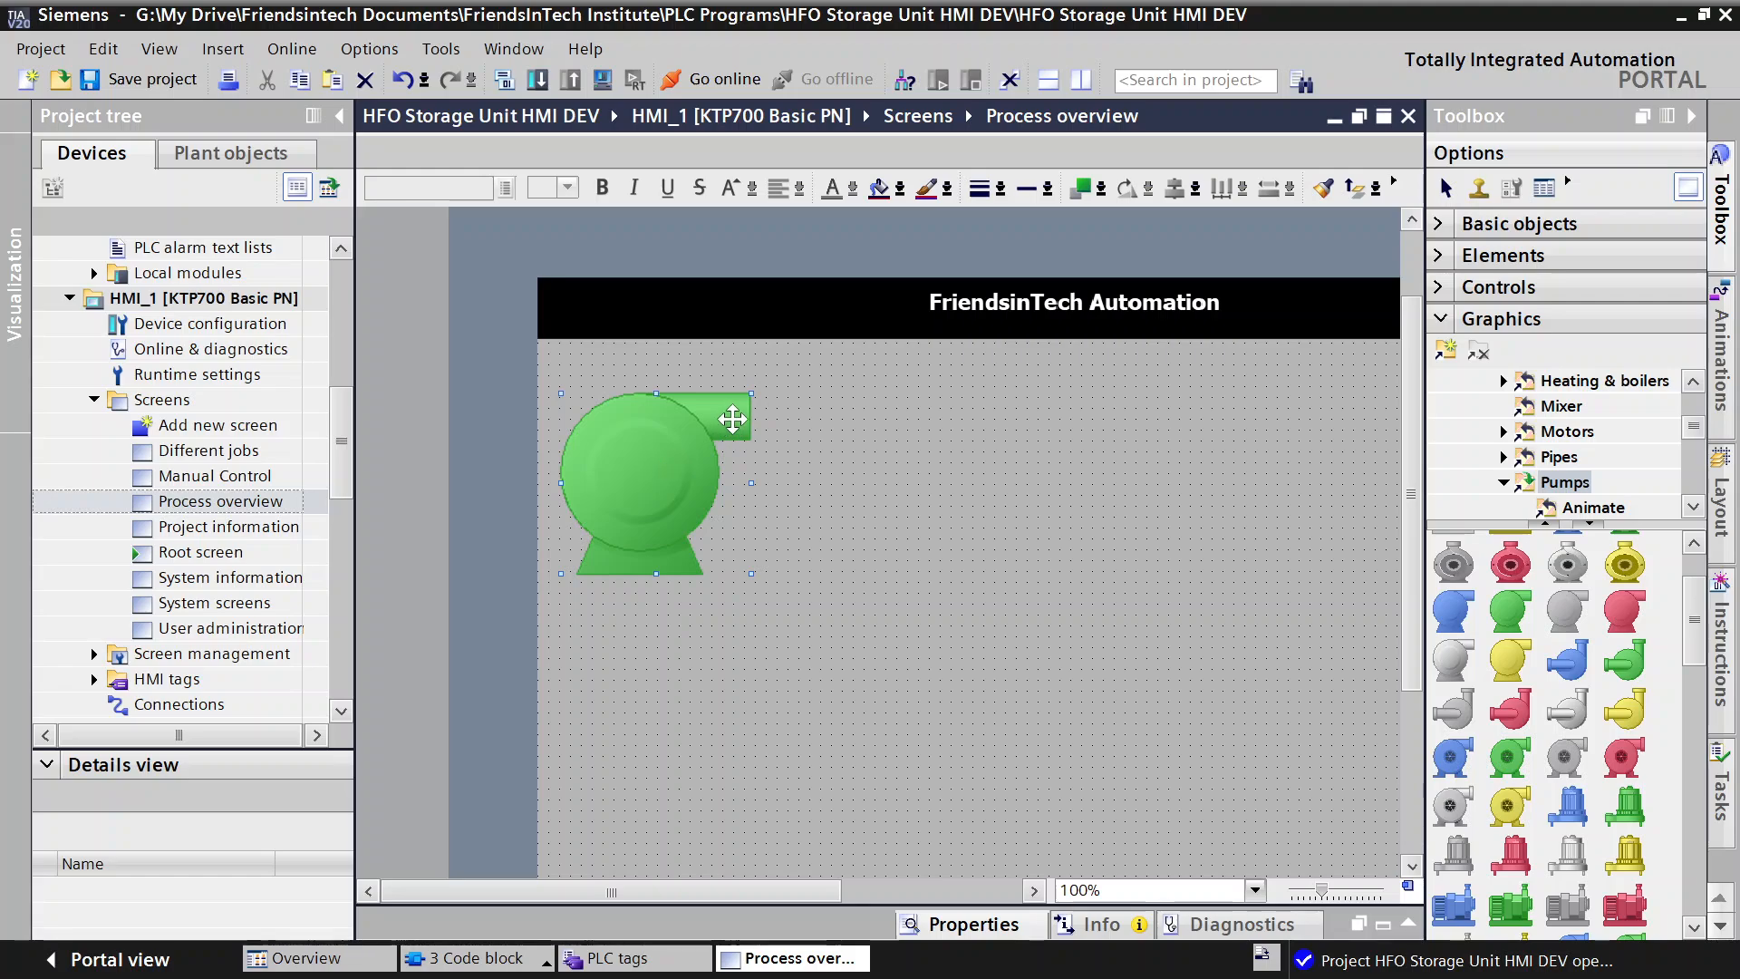
Step: Shrink the green pump graphic to about 71 by 53 and position it near the screen's left edge below the header
left_click_drag(751, 404, 734, 465)
left_click_drag(640, 493, 700, 515)
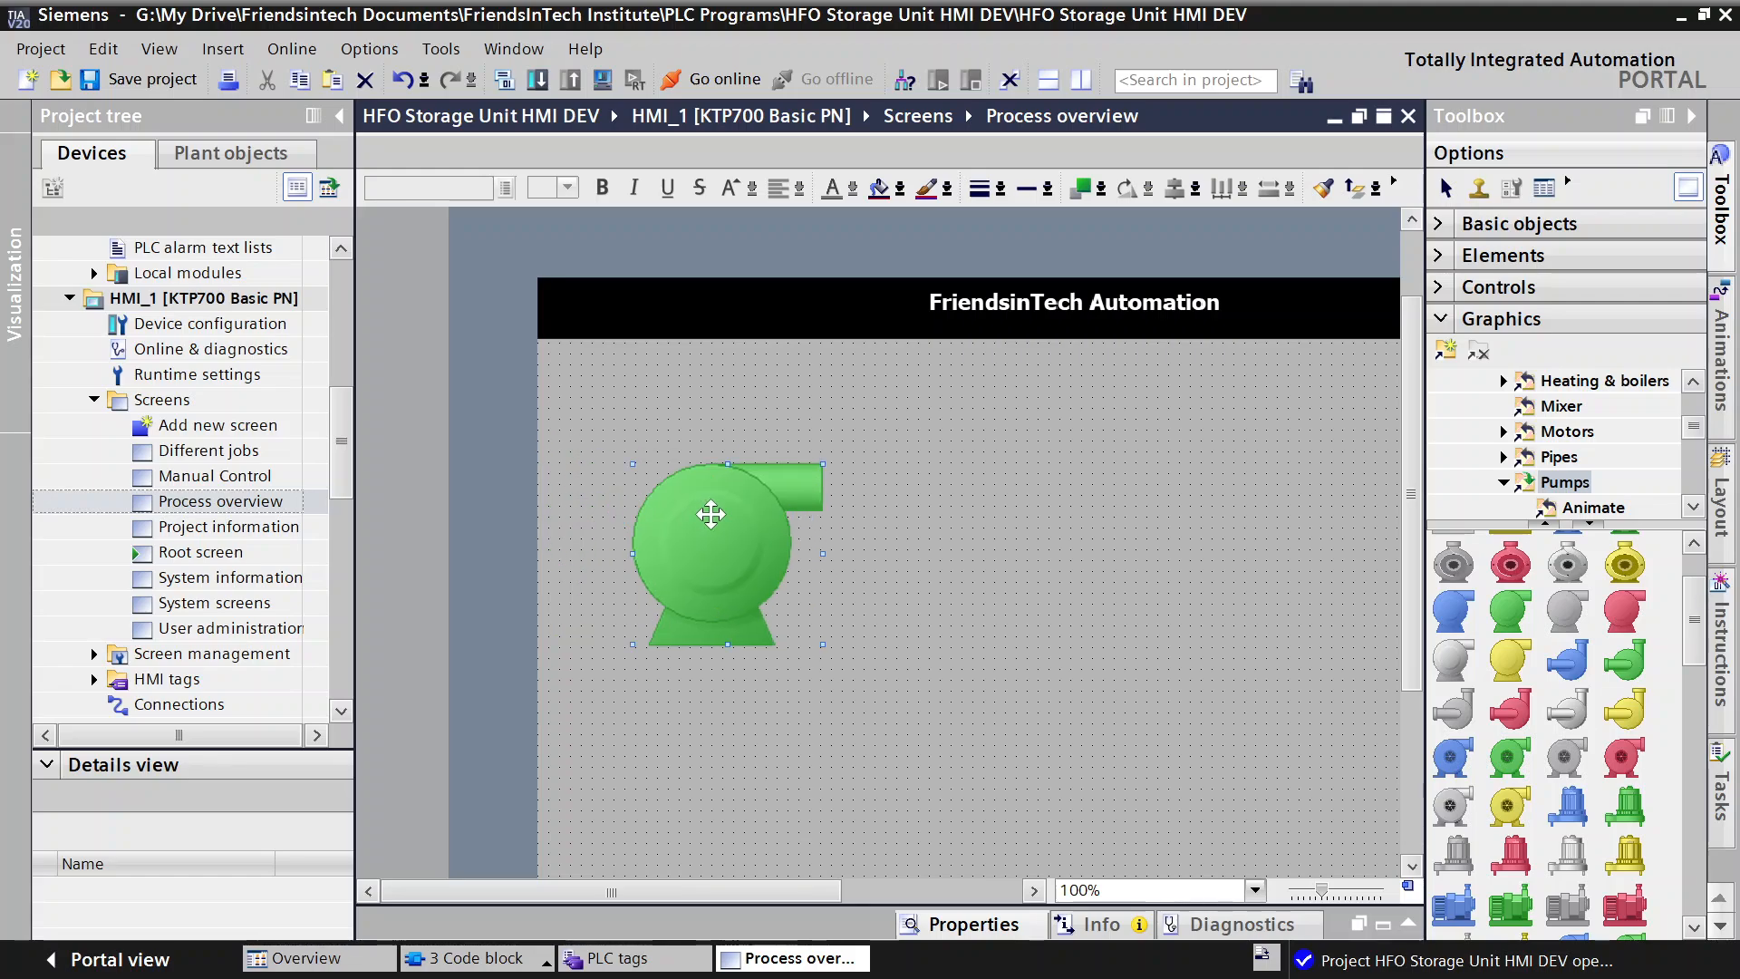
left_click_drag(821, 463, 744, 521)
left_click(870, 547)
left_click(680, 547)
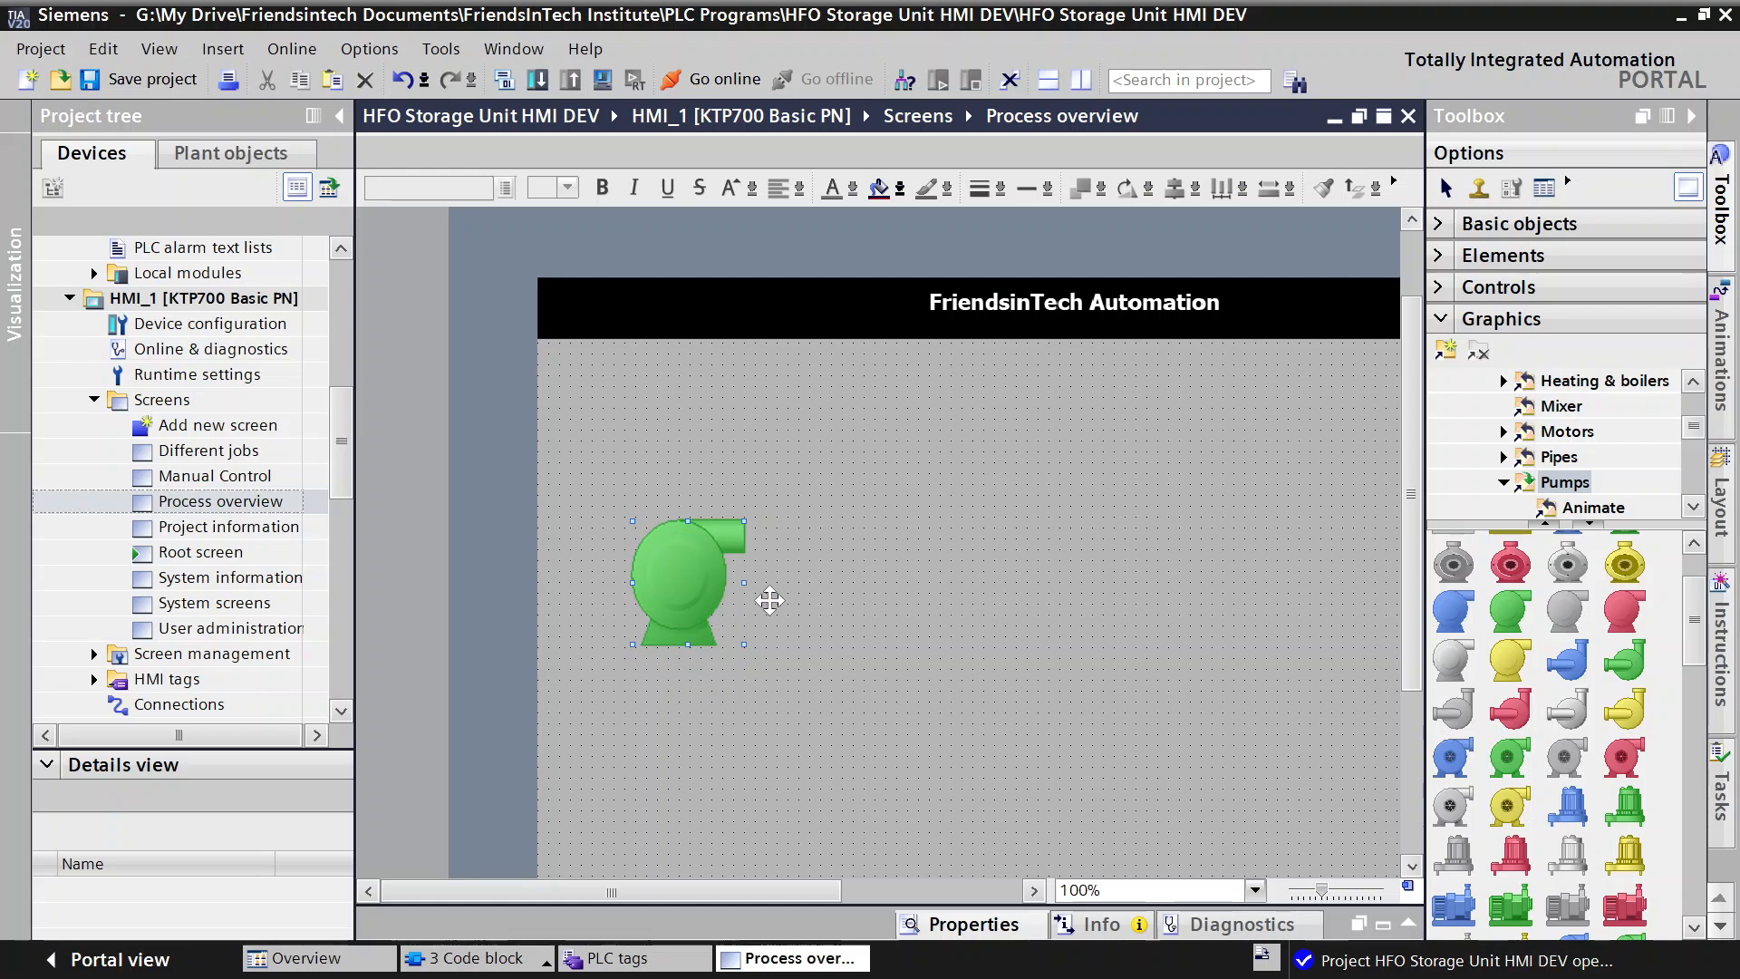
left_click_drag(744, 644, 631, 469)
left_click(793, 480)
left_click(800, 485)
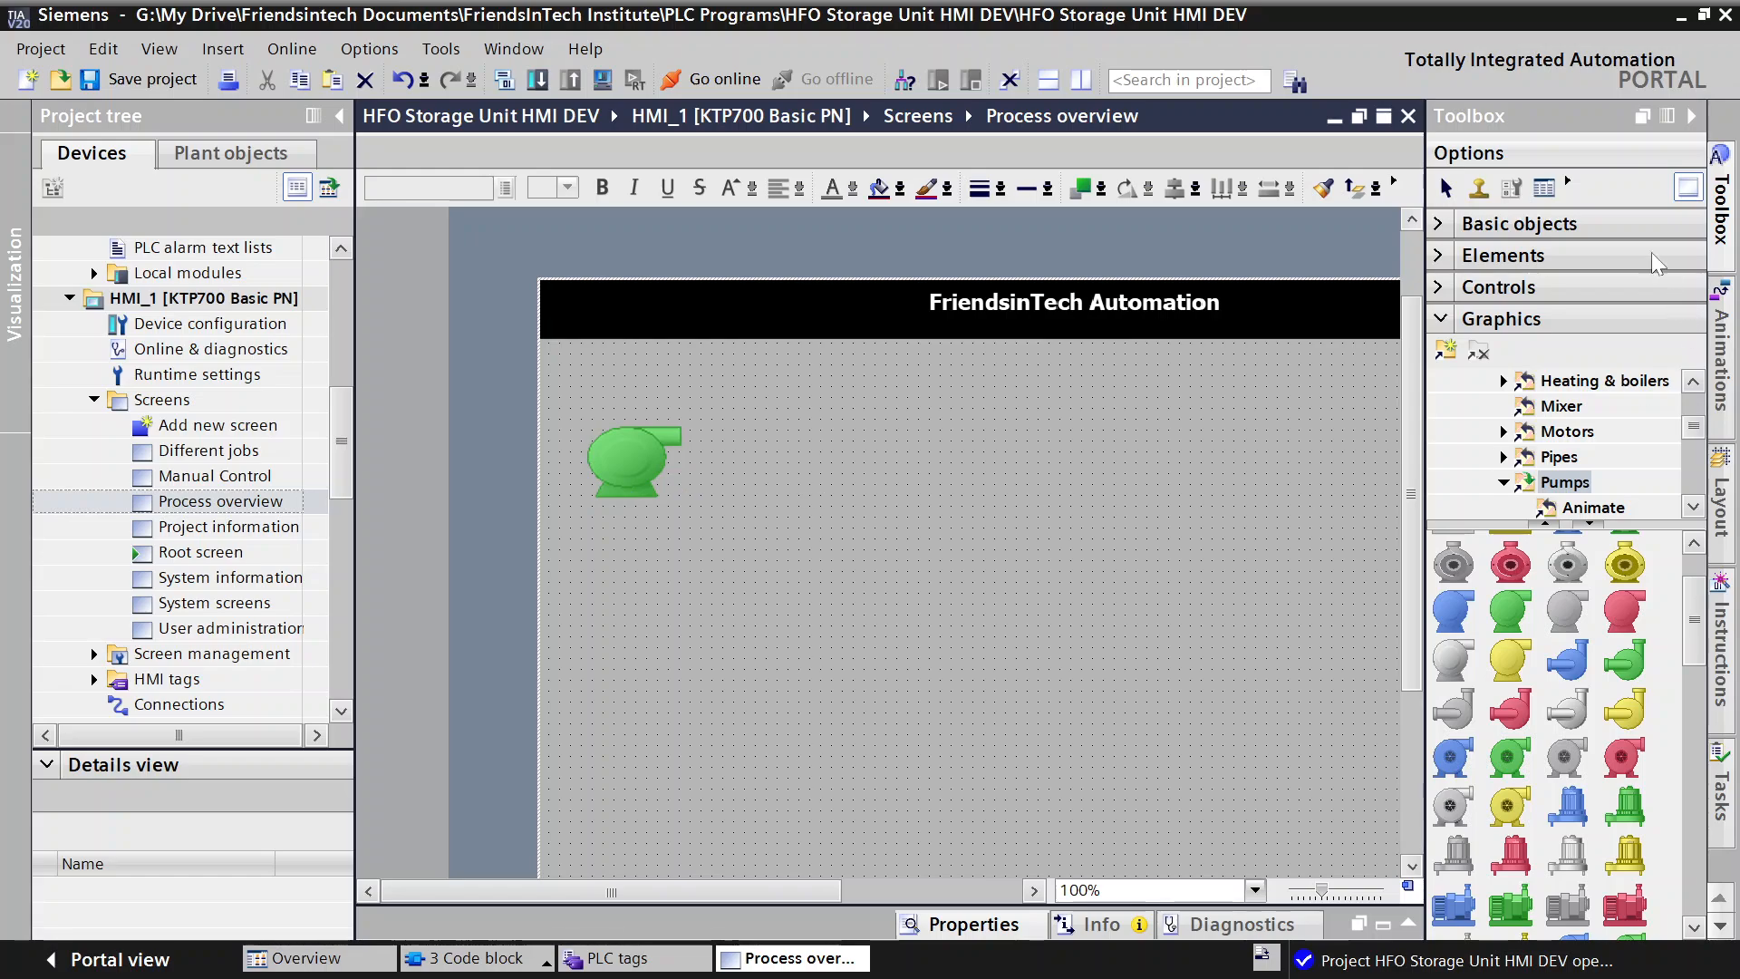
left_click(1691, 116)
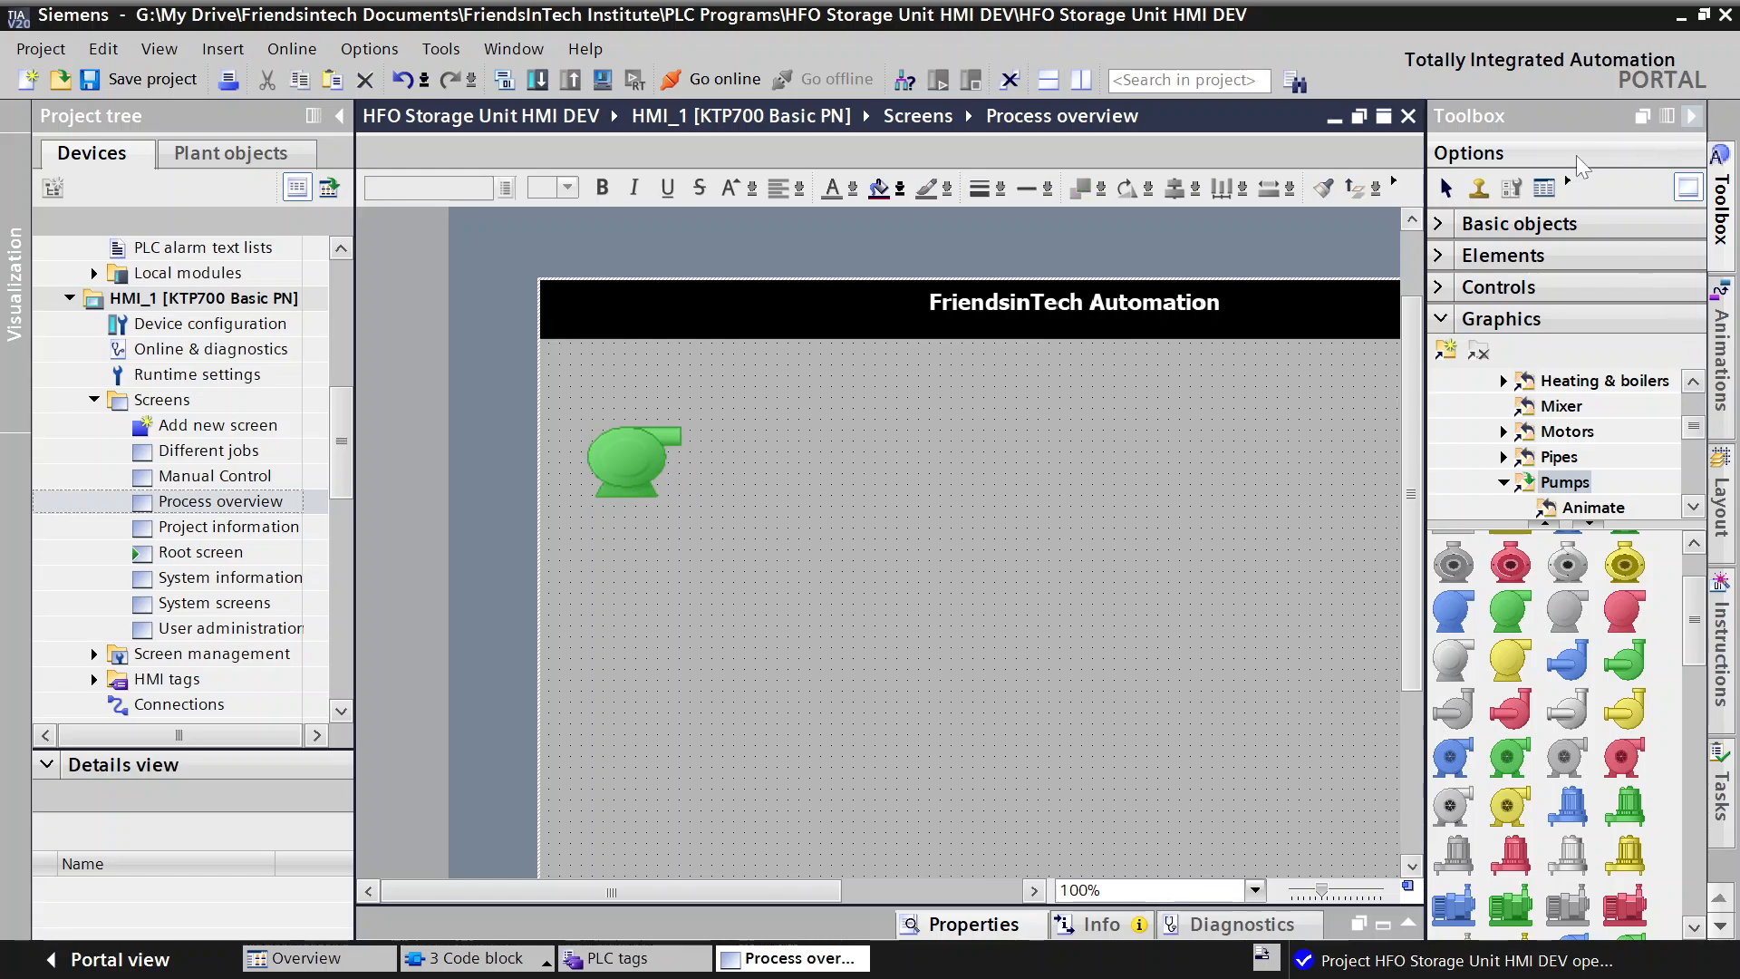
left_click_drag(624, 450, 631, 477)
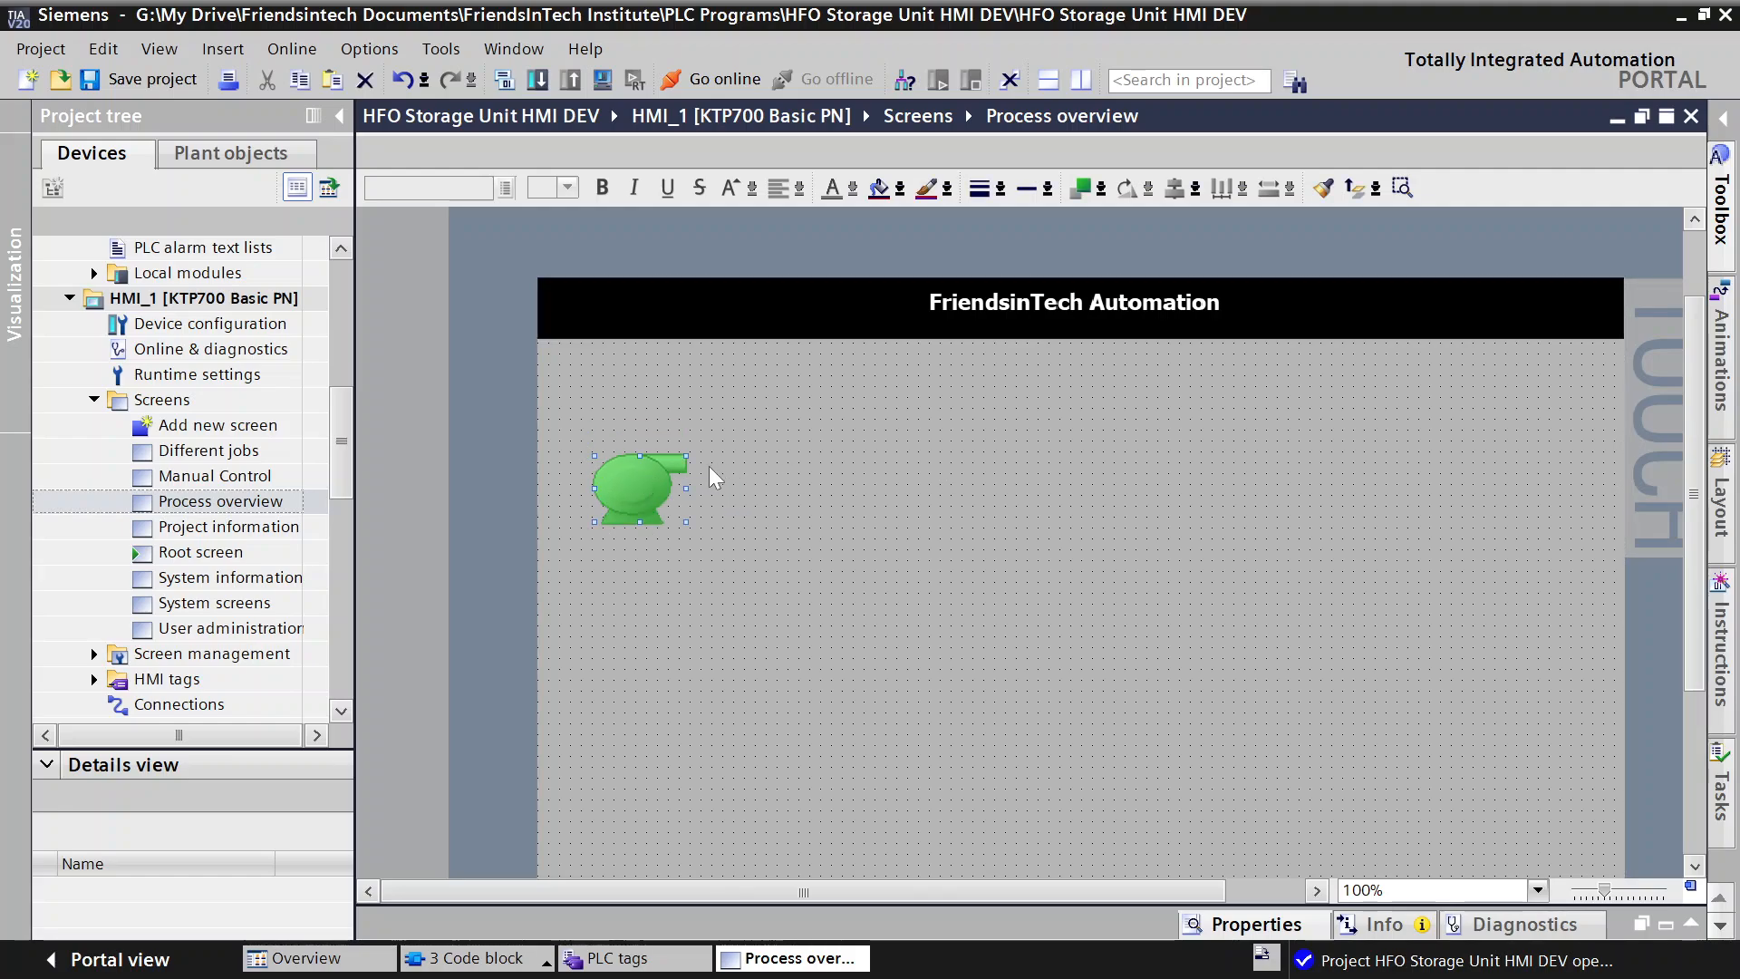
Step: Copy the green pump and place the duplicate directly below the original
double_click(645, 485)
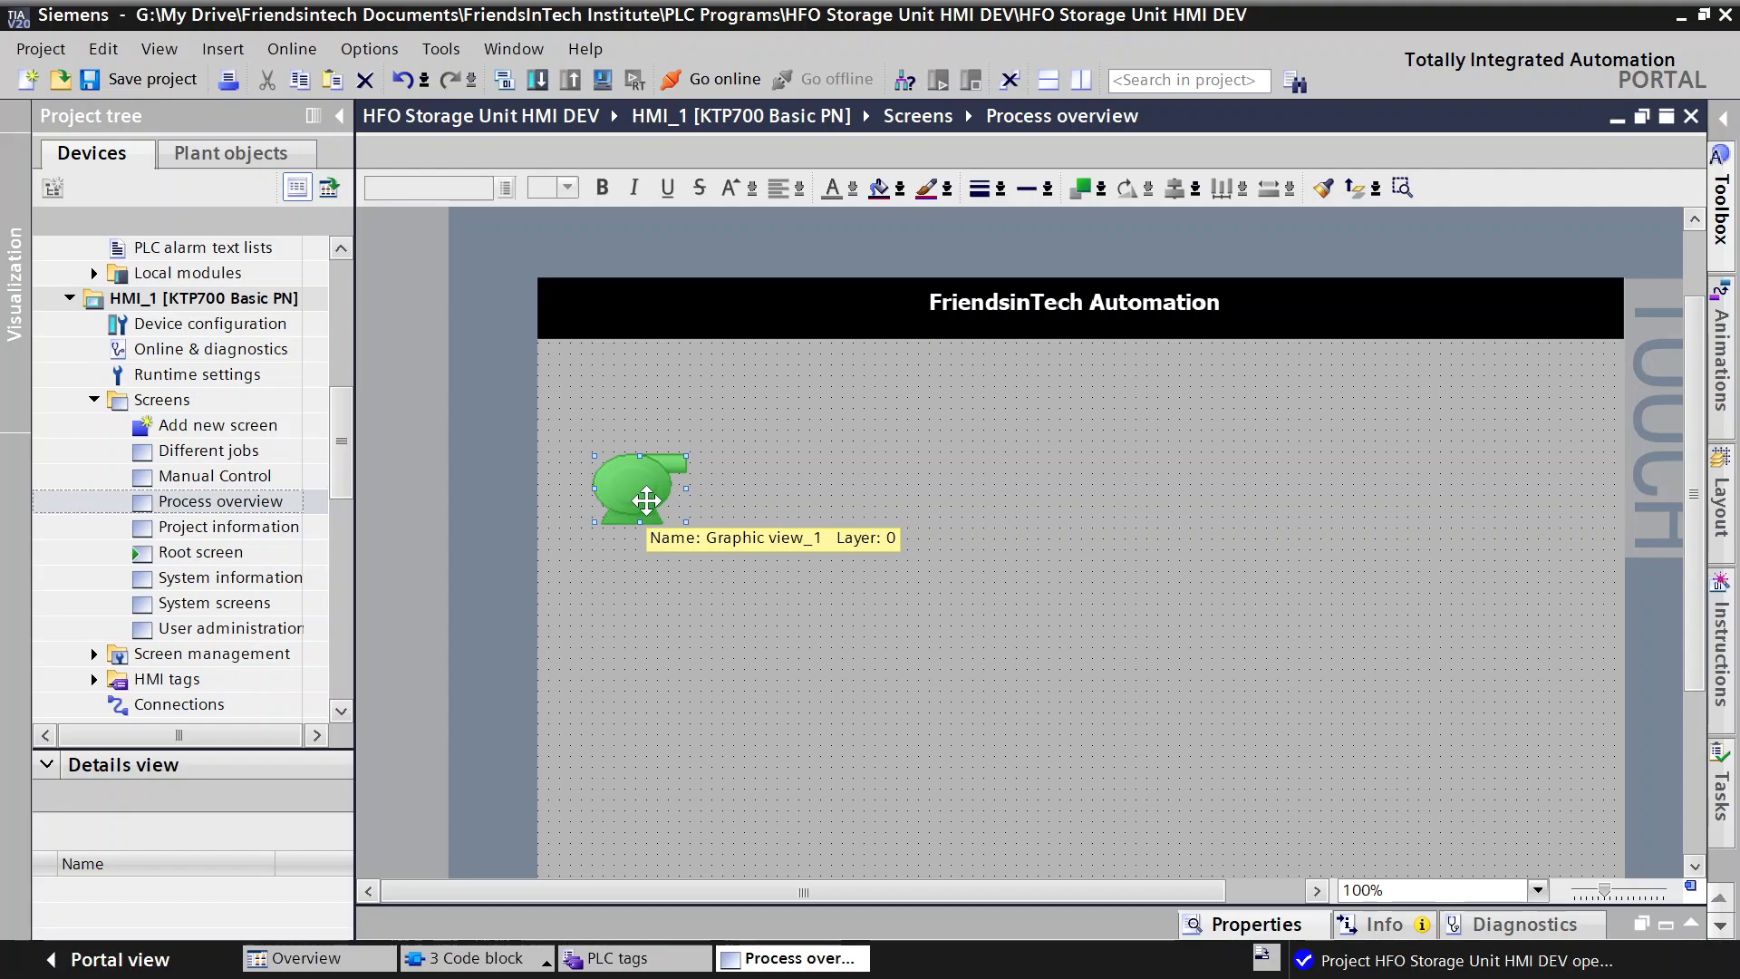
left_click(656, 613)
right_click(669, 590)
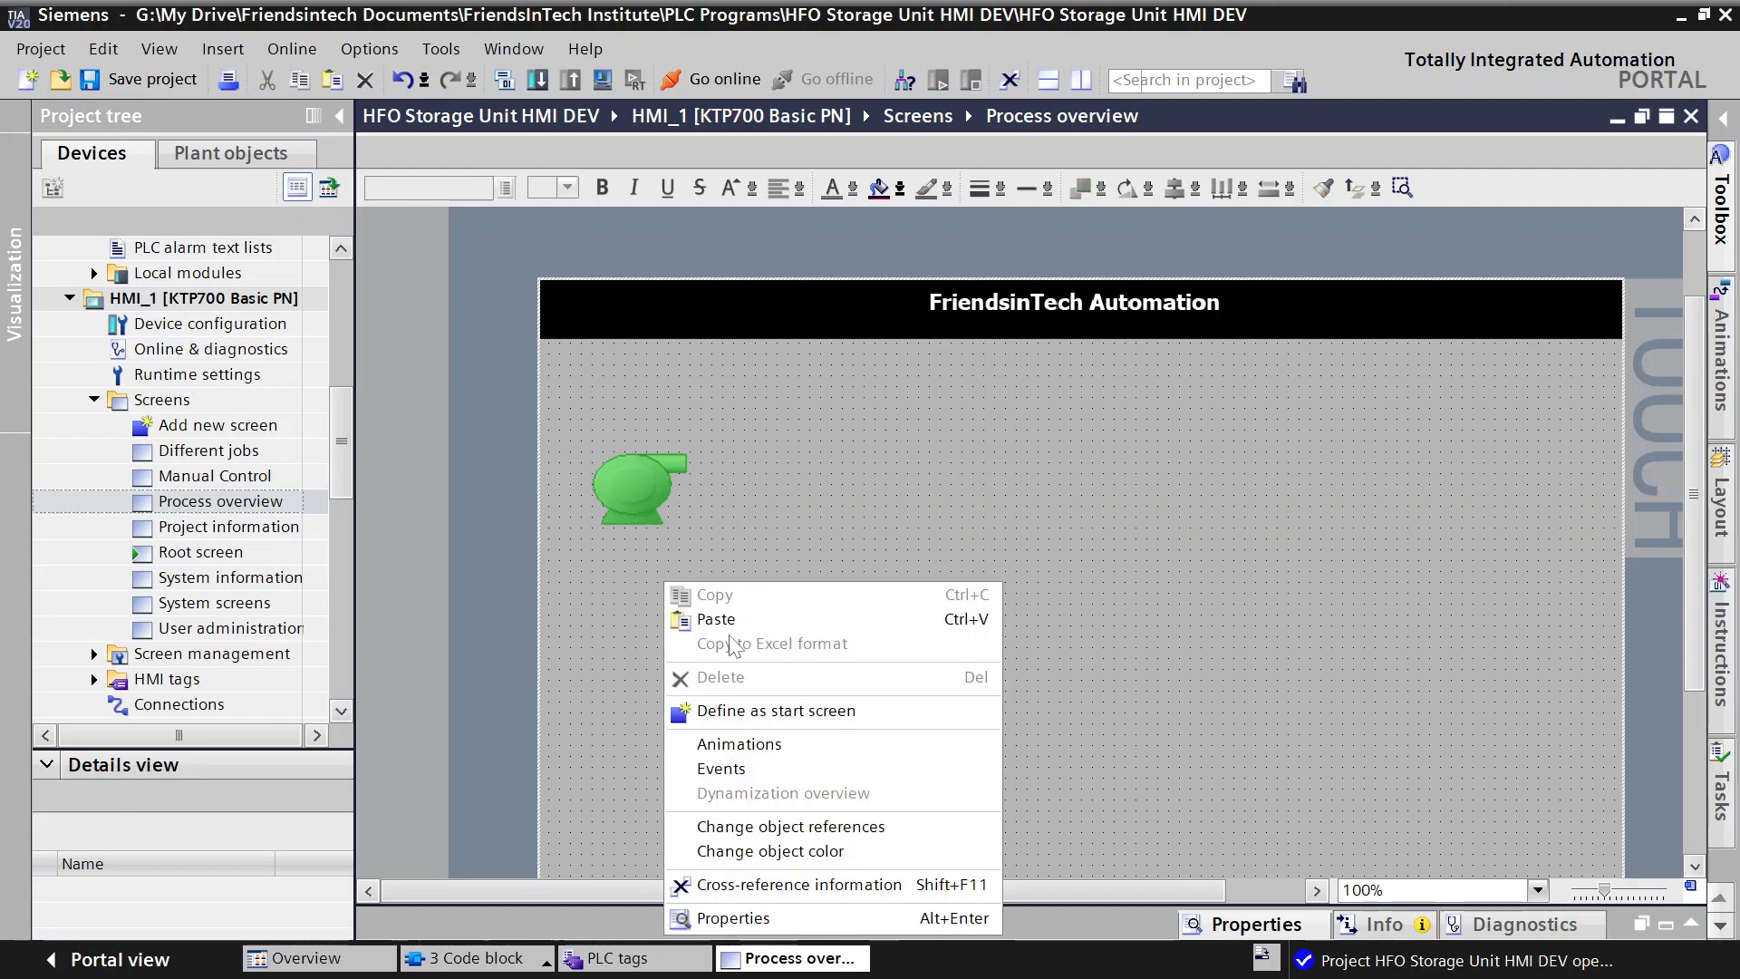
left_click(642, 596)
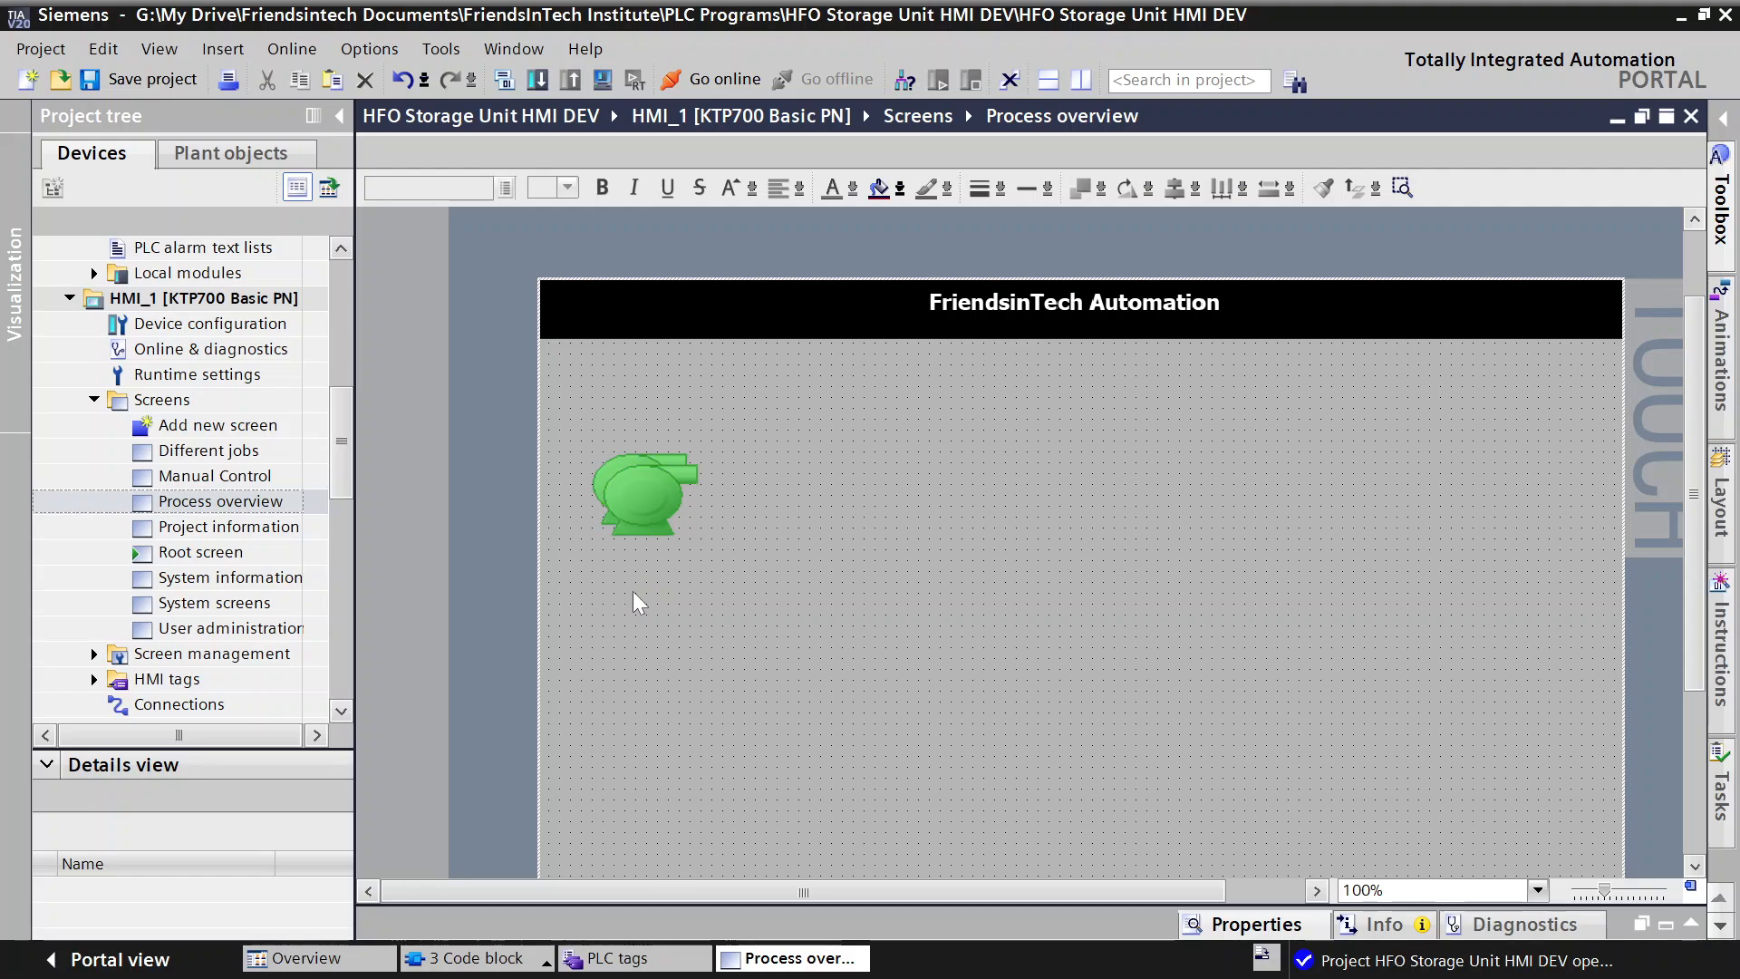
left_click_drag(665, 504, 649, 564)
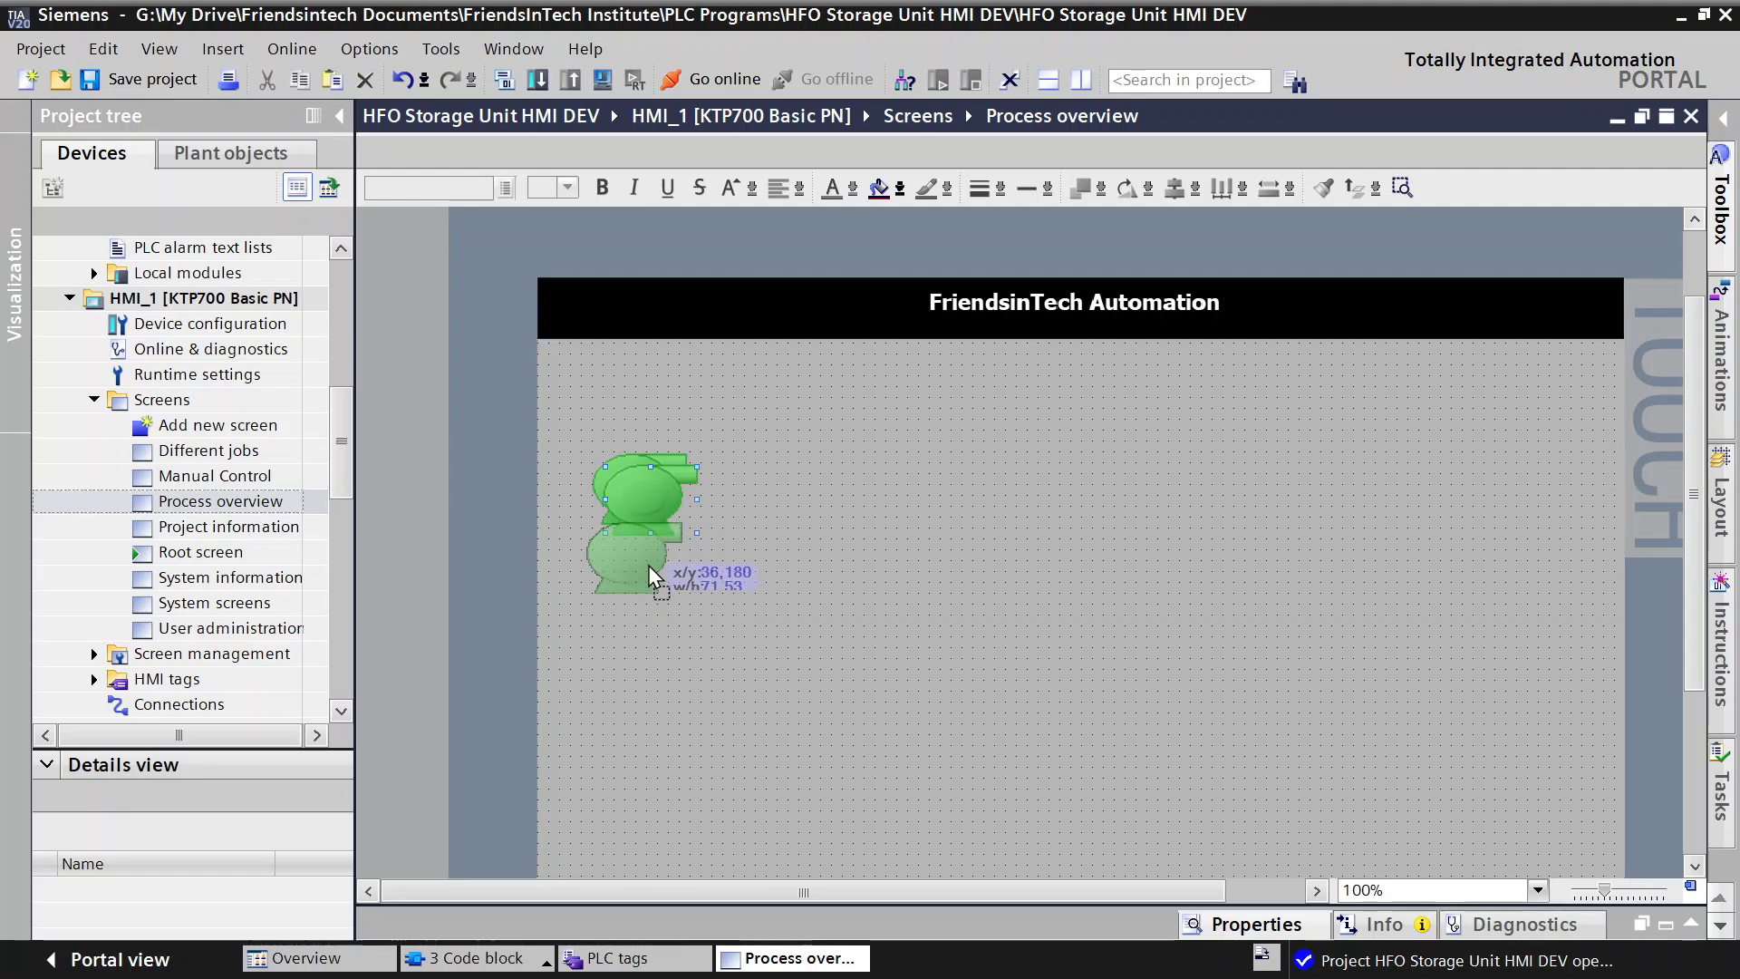
left_click(848, 560)
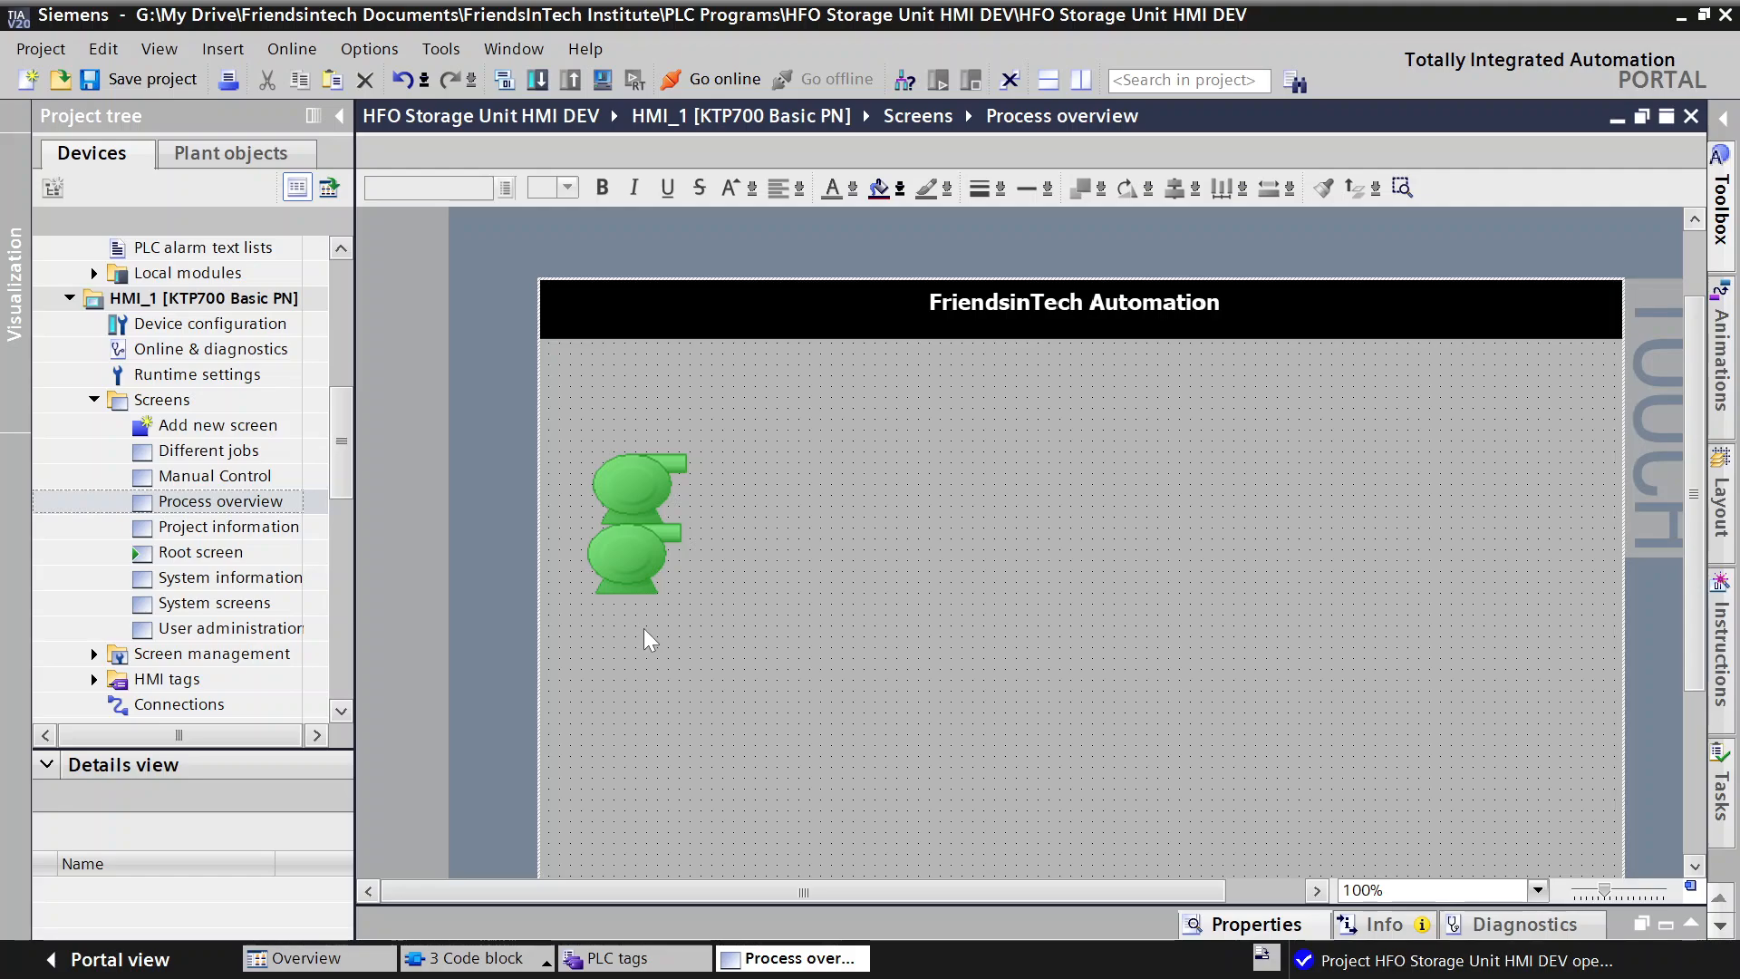
Step: Add a third copy of the green pump directly below the second one
right_click(726, 625)
left_click(812, 661)
left_click(796, 605)
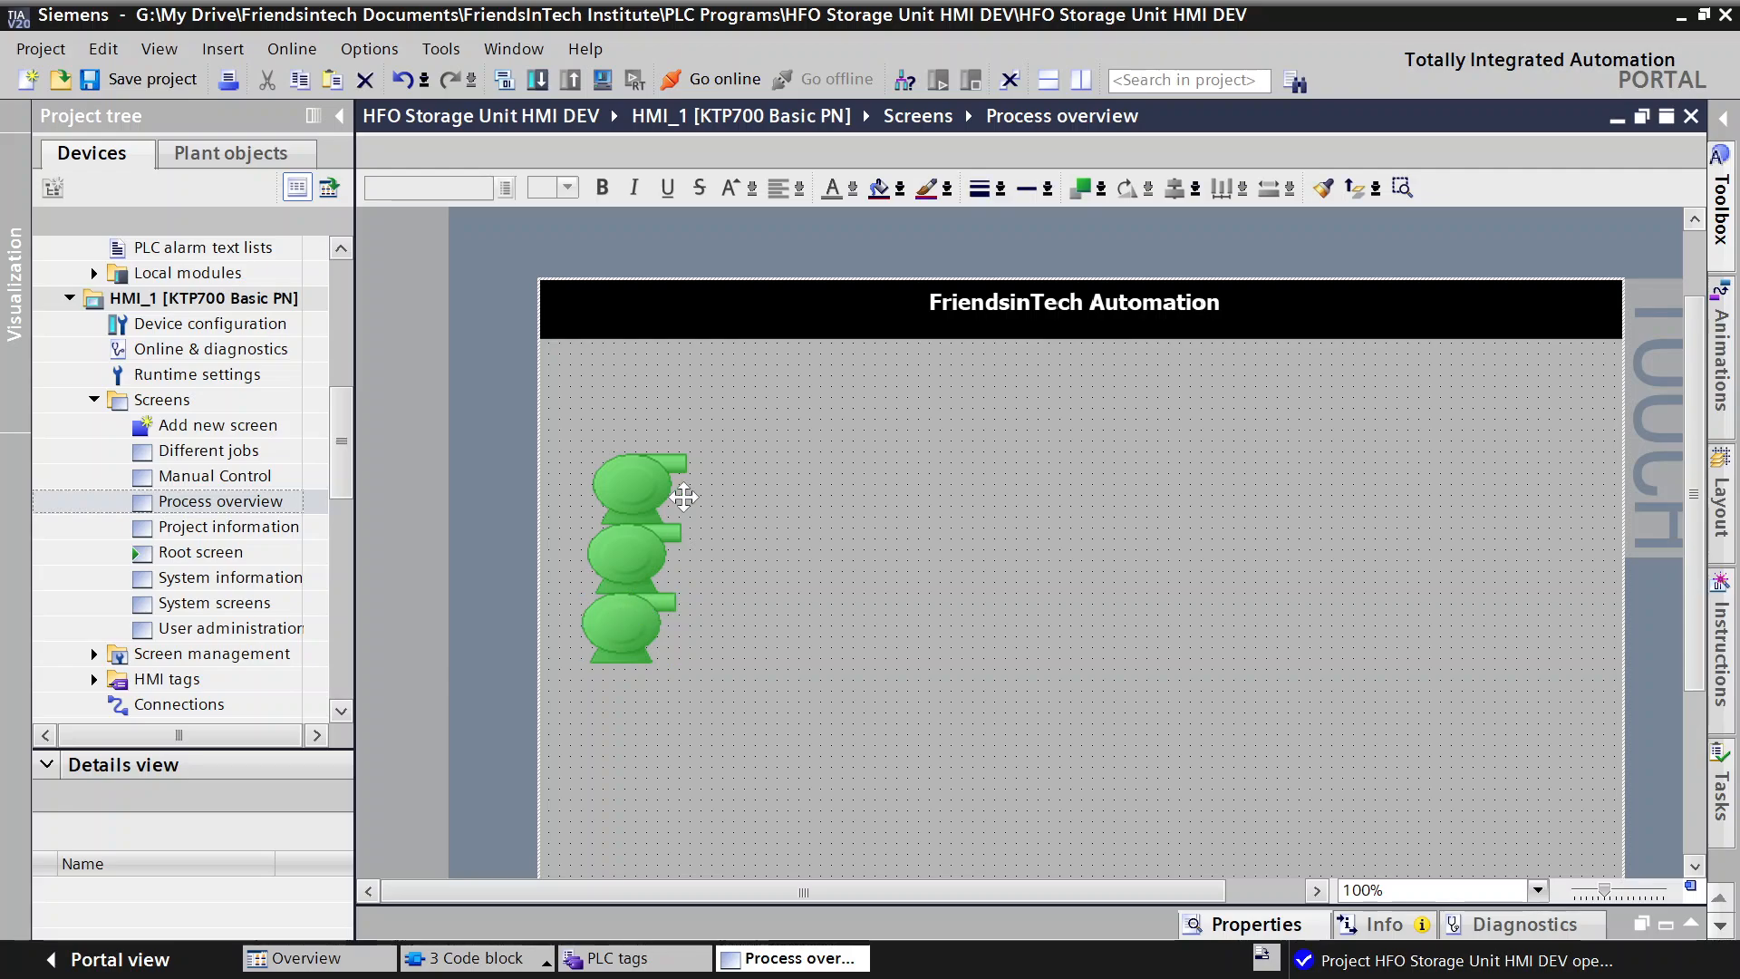
Step: Select all three green pumps and align them vertically with the middle pump as reference
left_click_drag(588, 444, 721, 687)
left_click(641, 554)
left_click(630, 498, "ctrl")
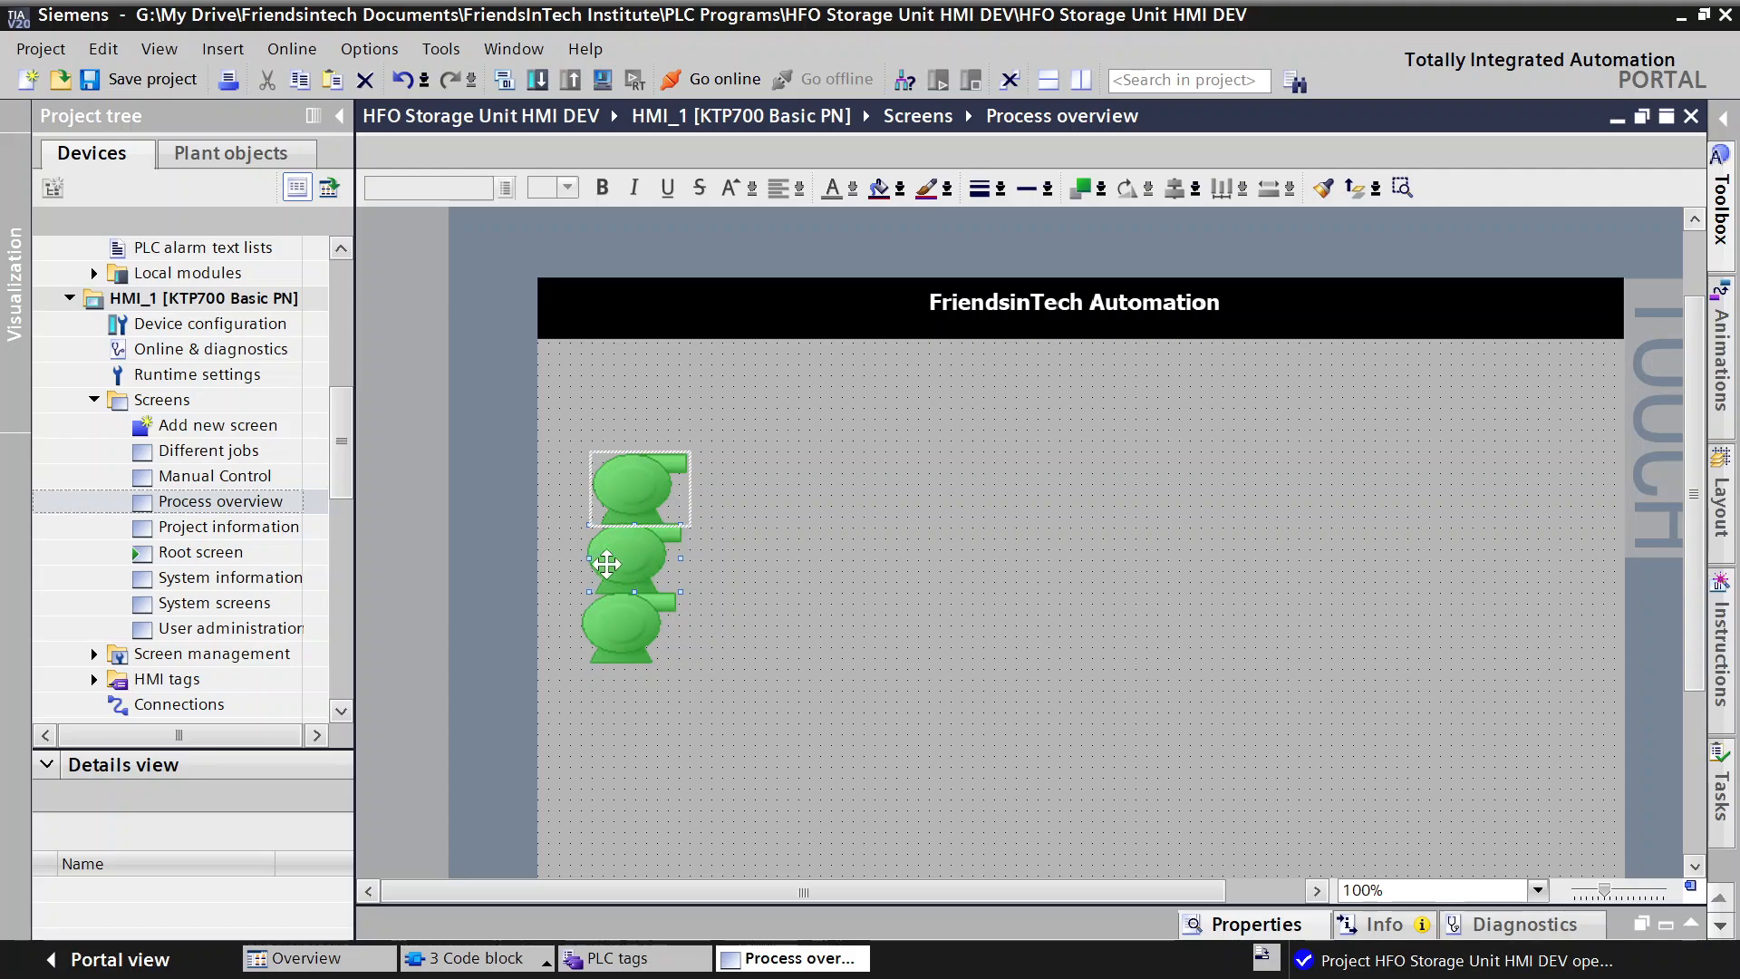
left_click(630, 635, "ctrl")
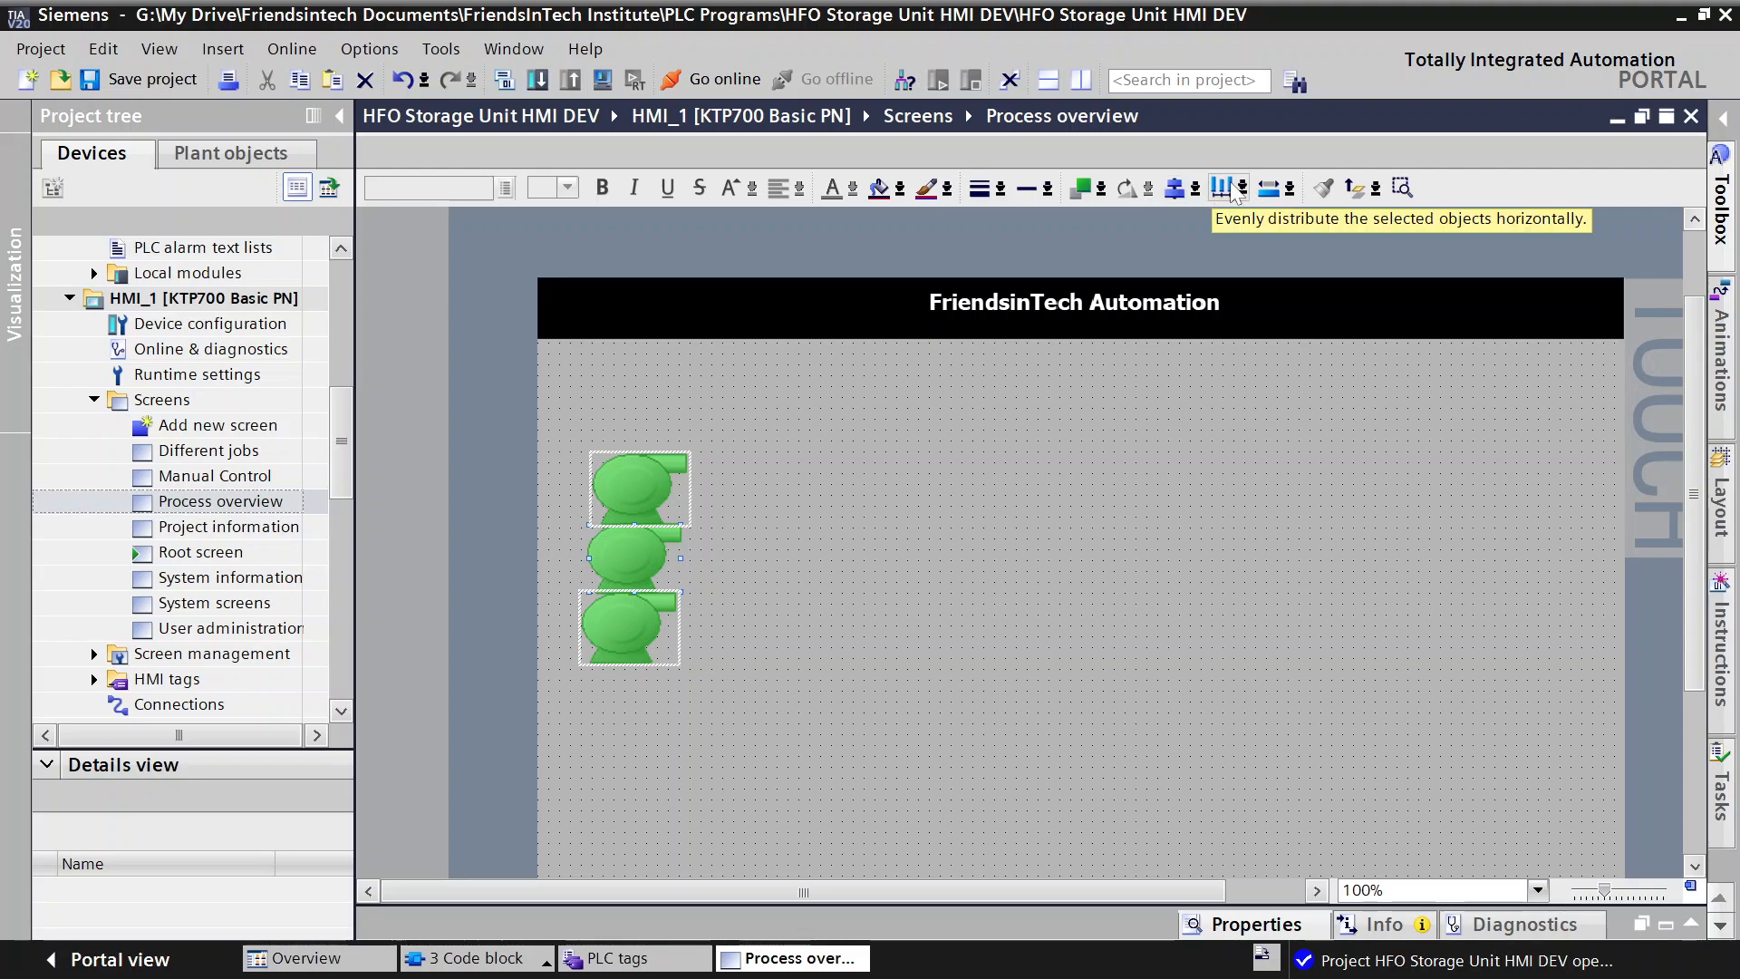
left_click(1176, 192)
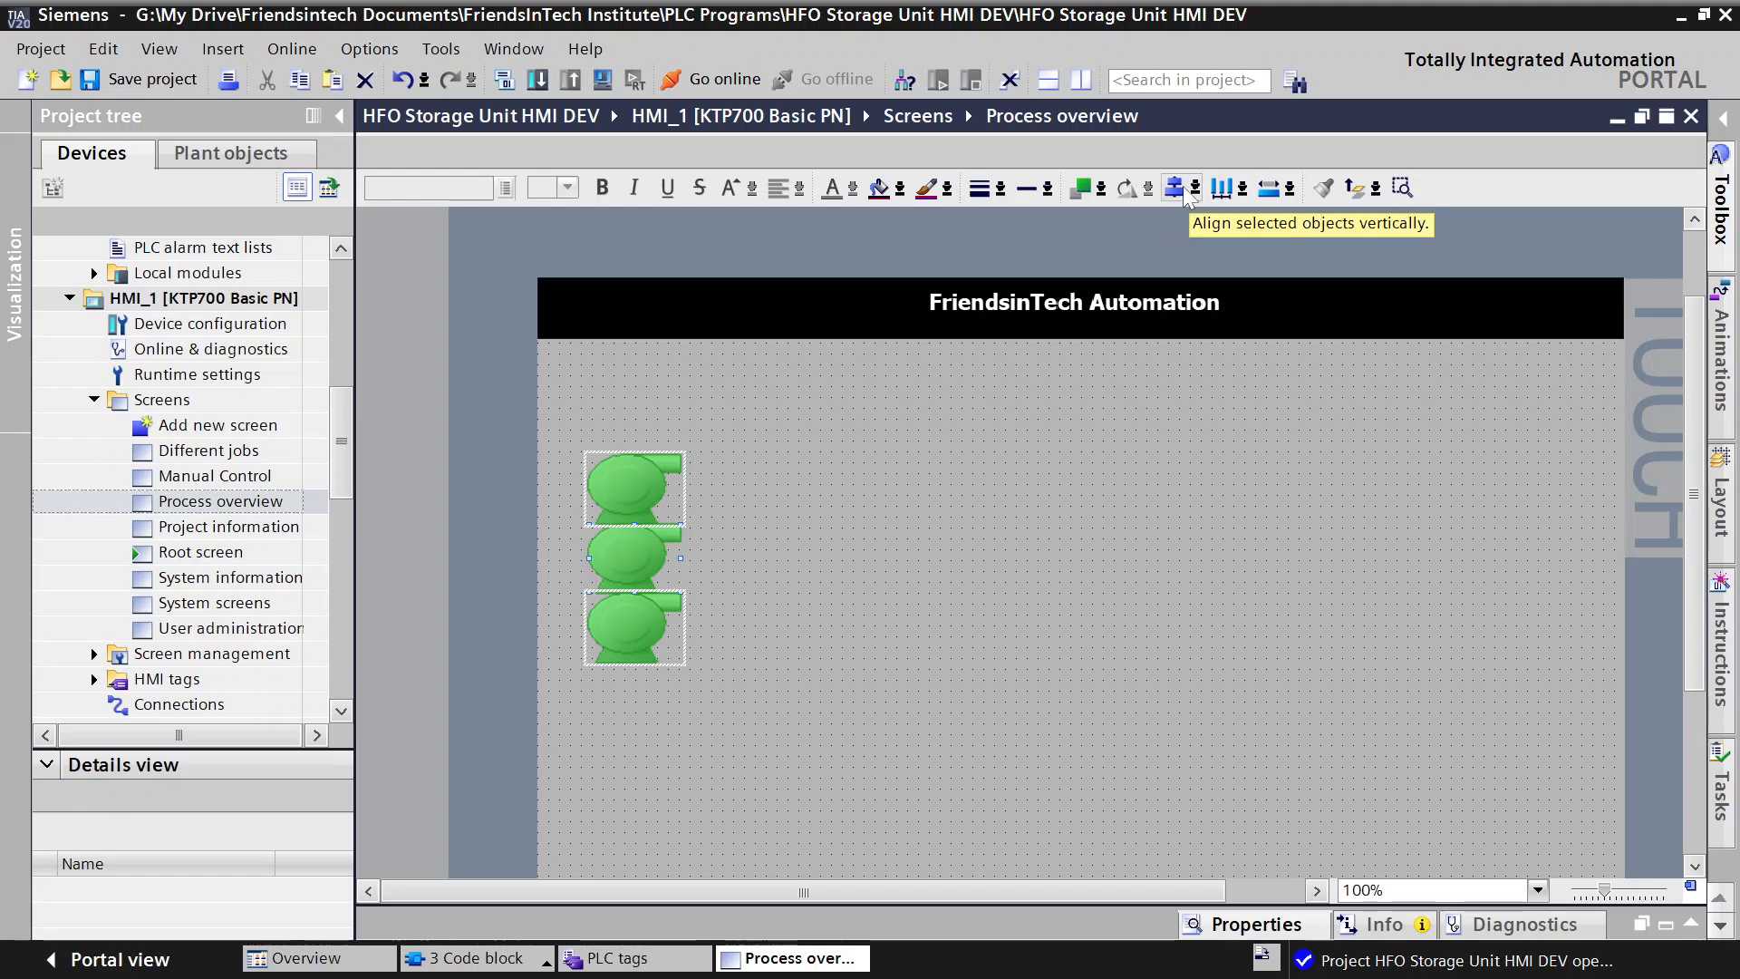
Step: Move the three pumps individually to leave even vertical gaps between them in the column
left_click(694, 509)
left_click(604, 496)
left_click_drag(634, 486, 635, 464)
left_click_drag(635, 559, 630, 555)
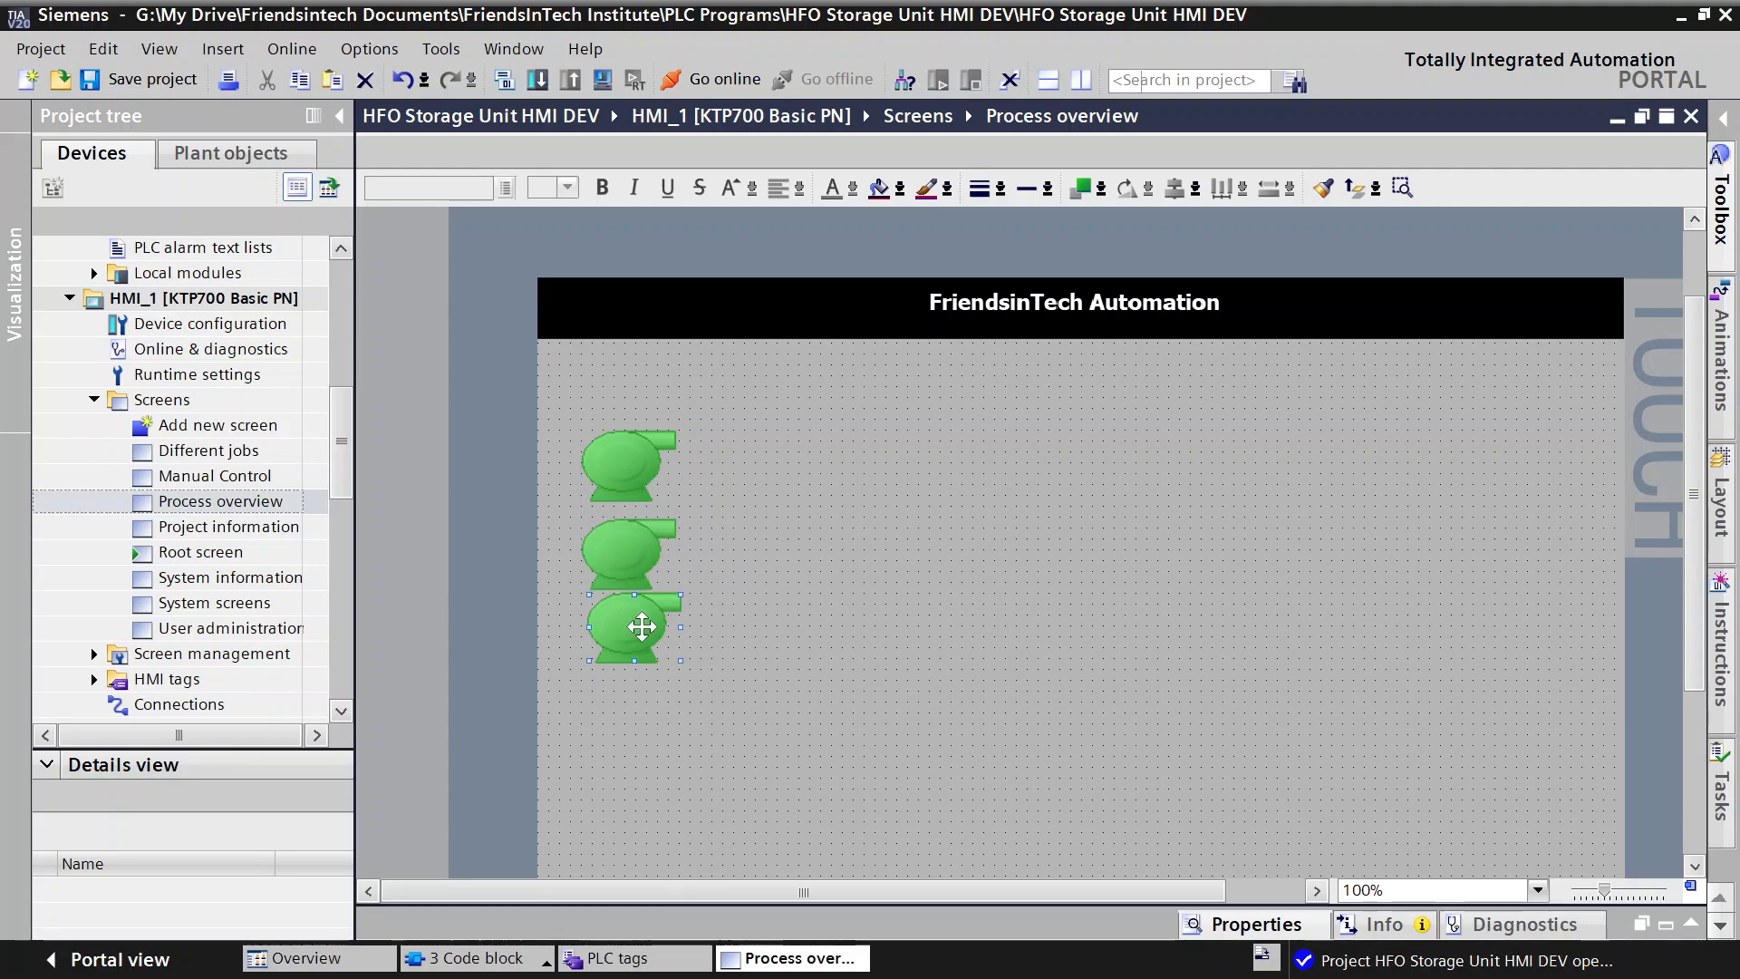
double_click(639, 624)
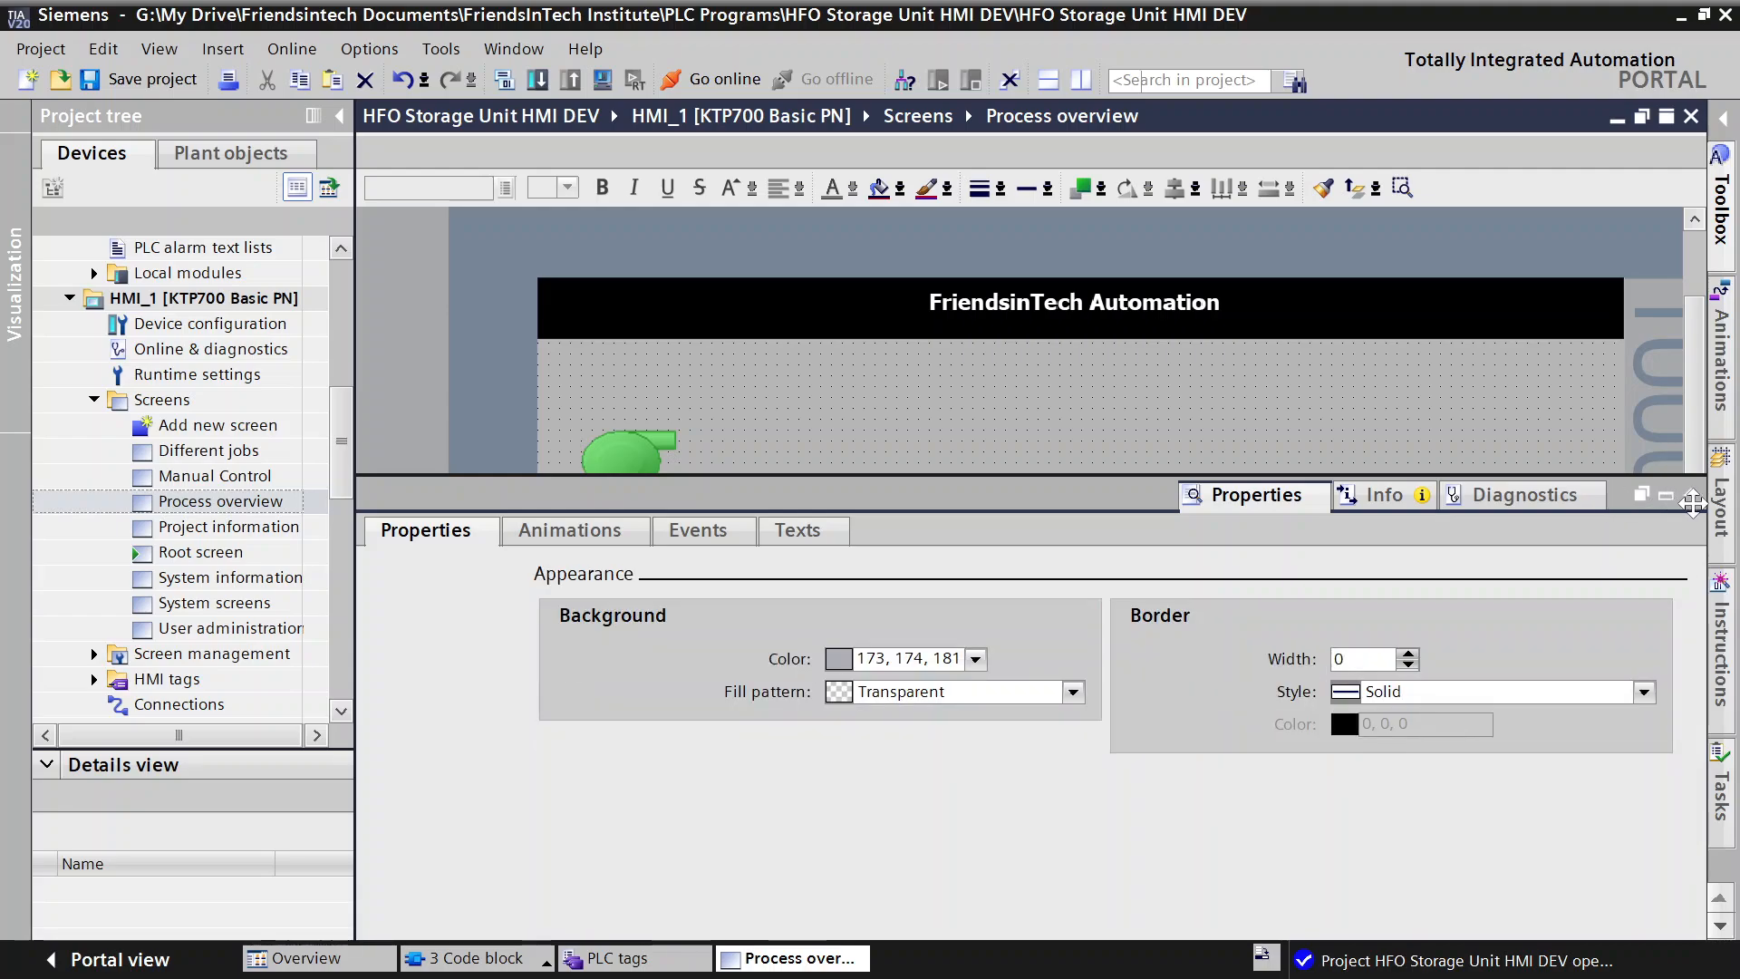
left_click(1690, 493)
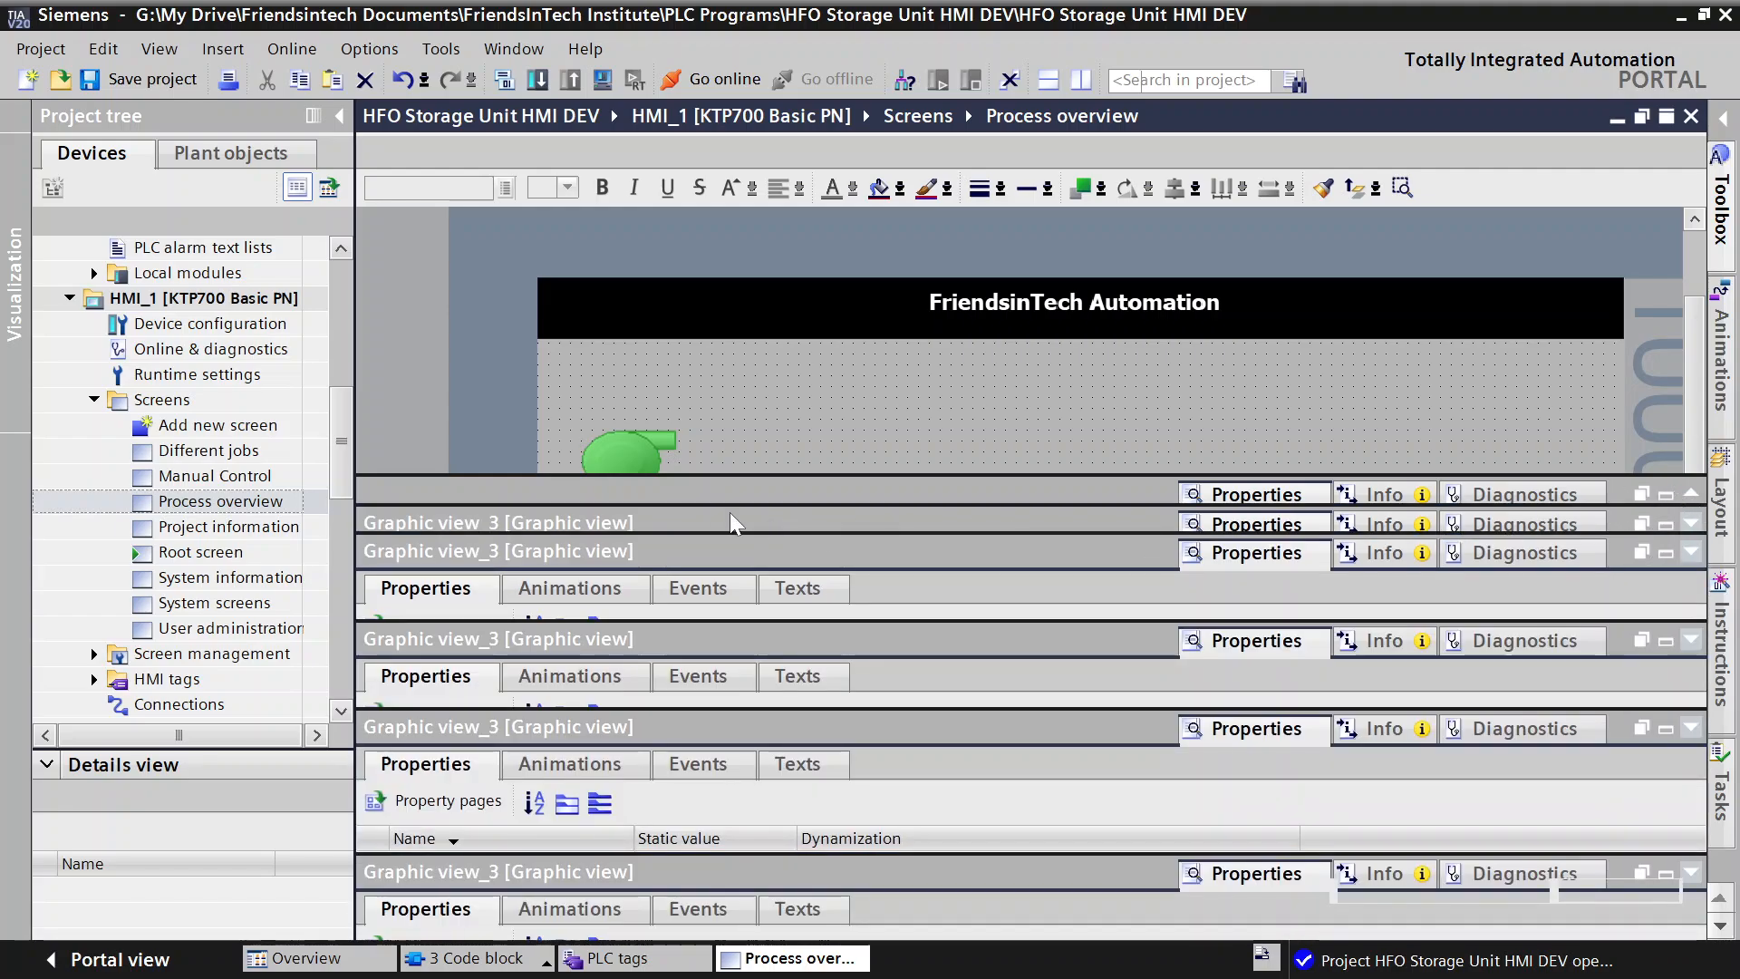
mouse_move(623, 615)
left_mouse_down()
mouse_move(623, 668)
mouse_move(623, 638)
left_mouse_up()
left_click(775, 601)
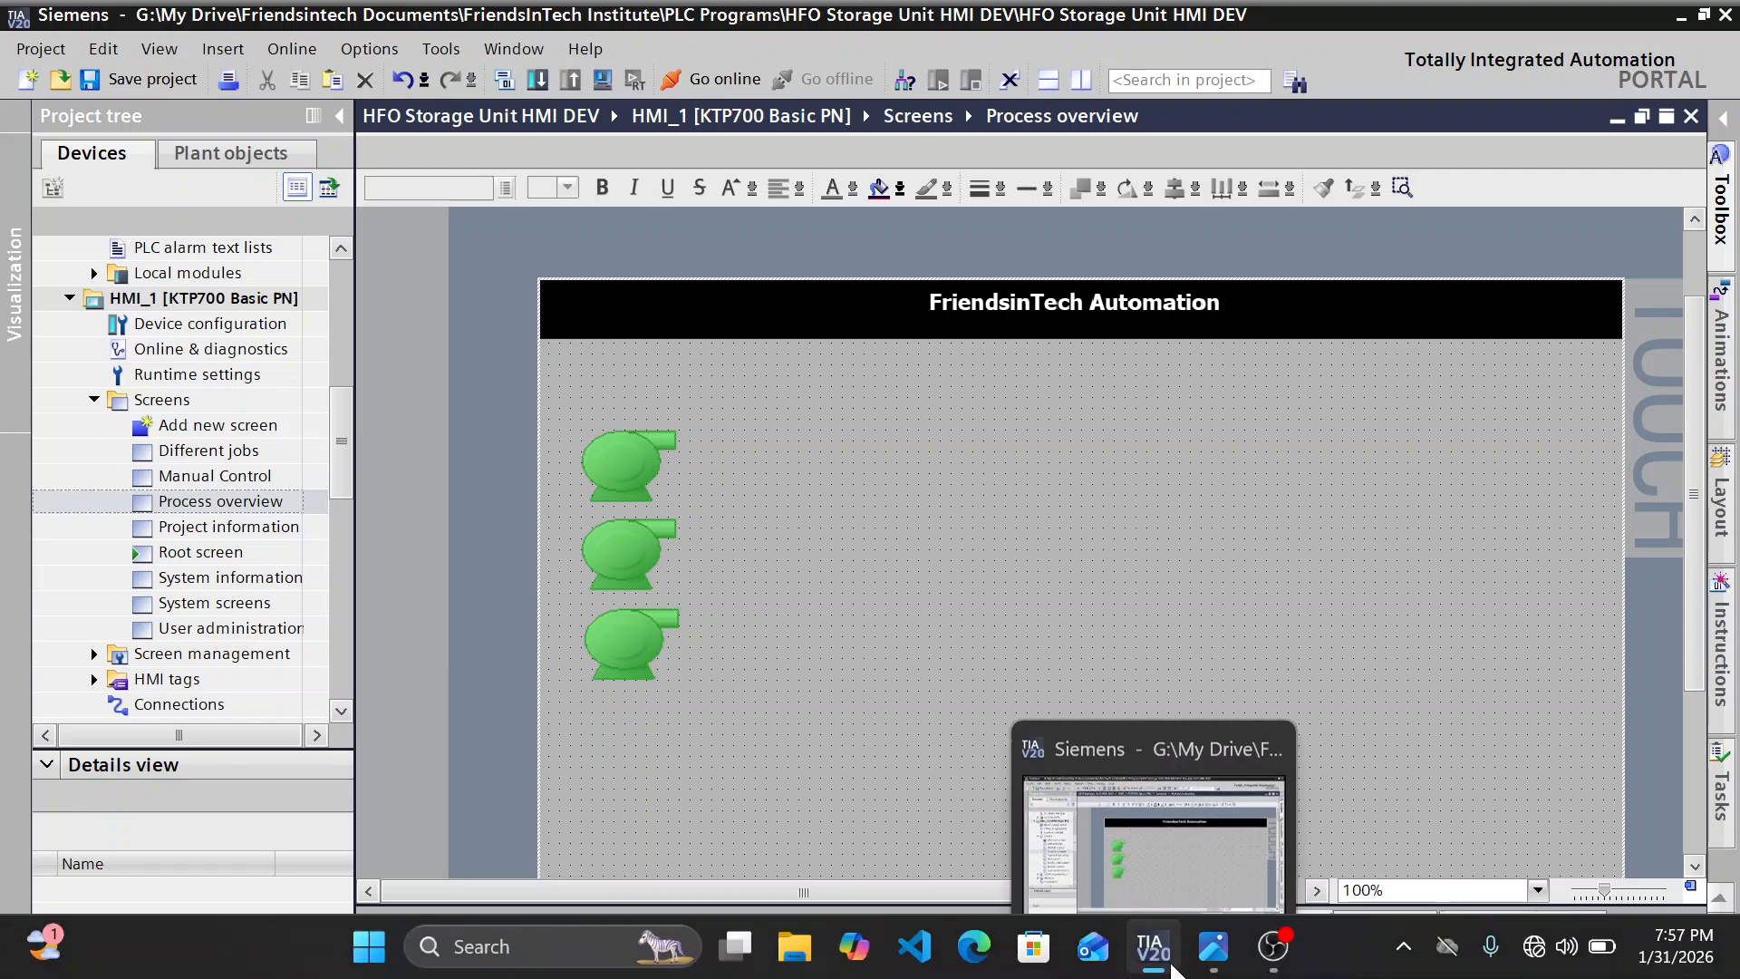
Step: Check the layout of the finished HMI in the reference screenshot, Screenshot (251).png, and return to TIA Portal
mouse_move(1214, 968)
left_click(1127, 803)
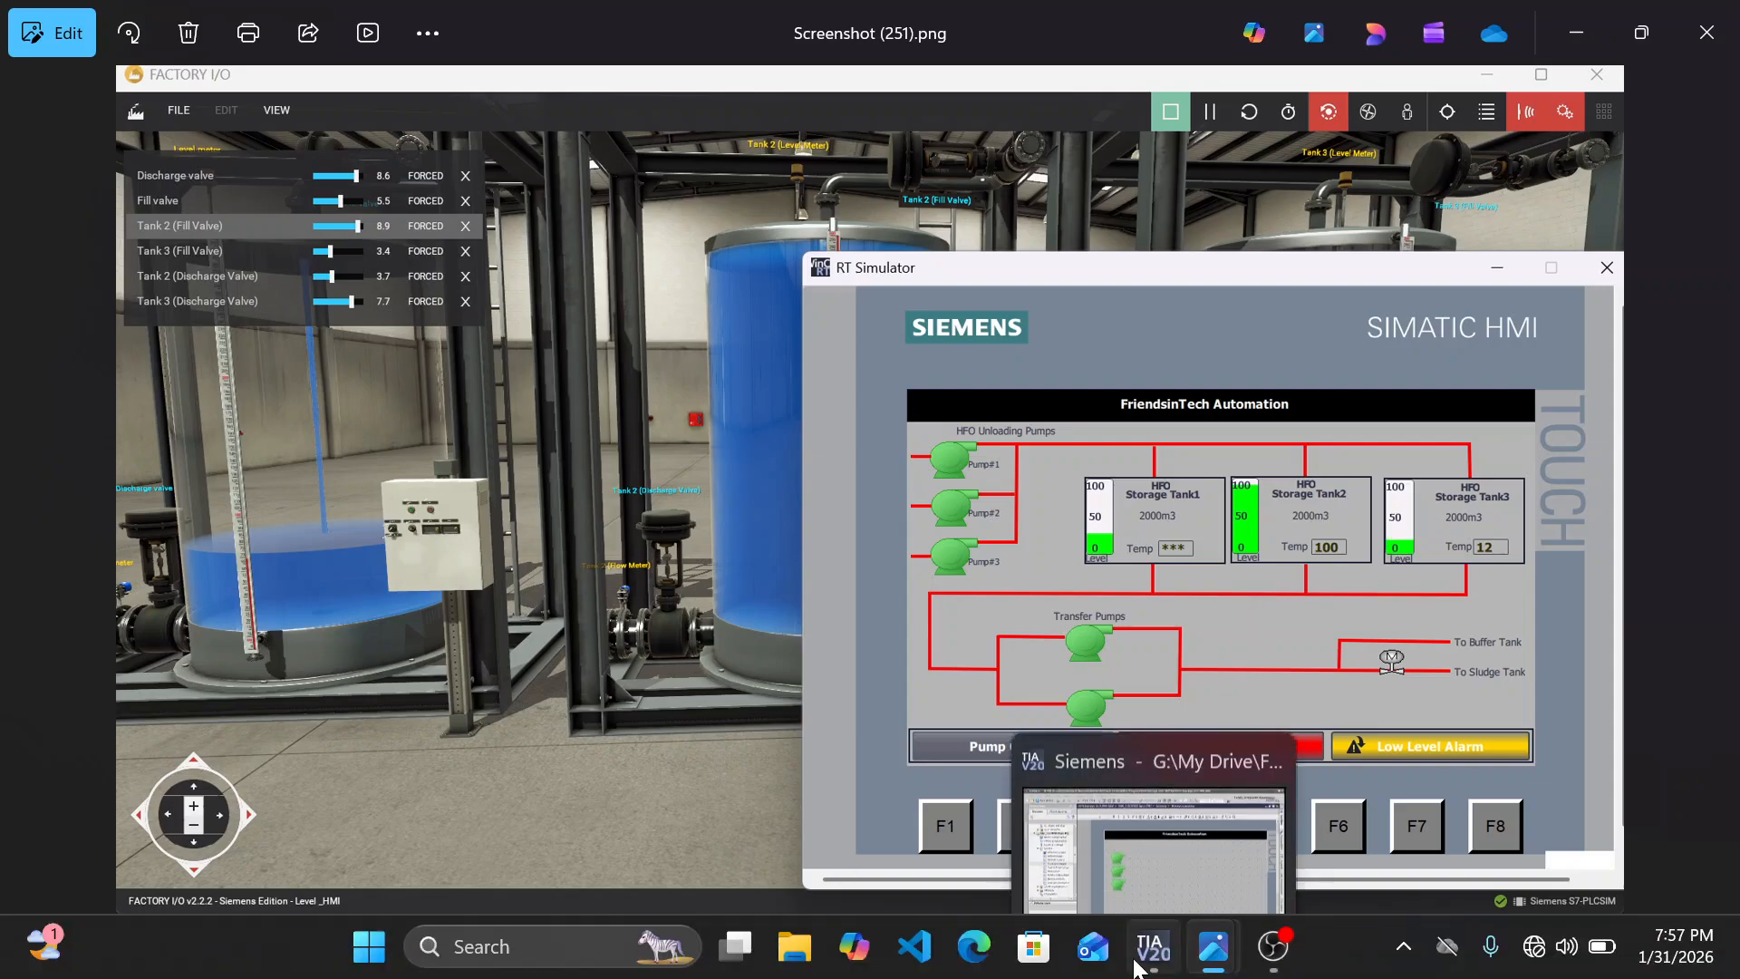
left_click(1133, 927)
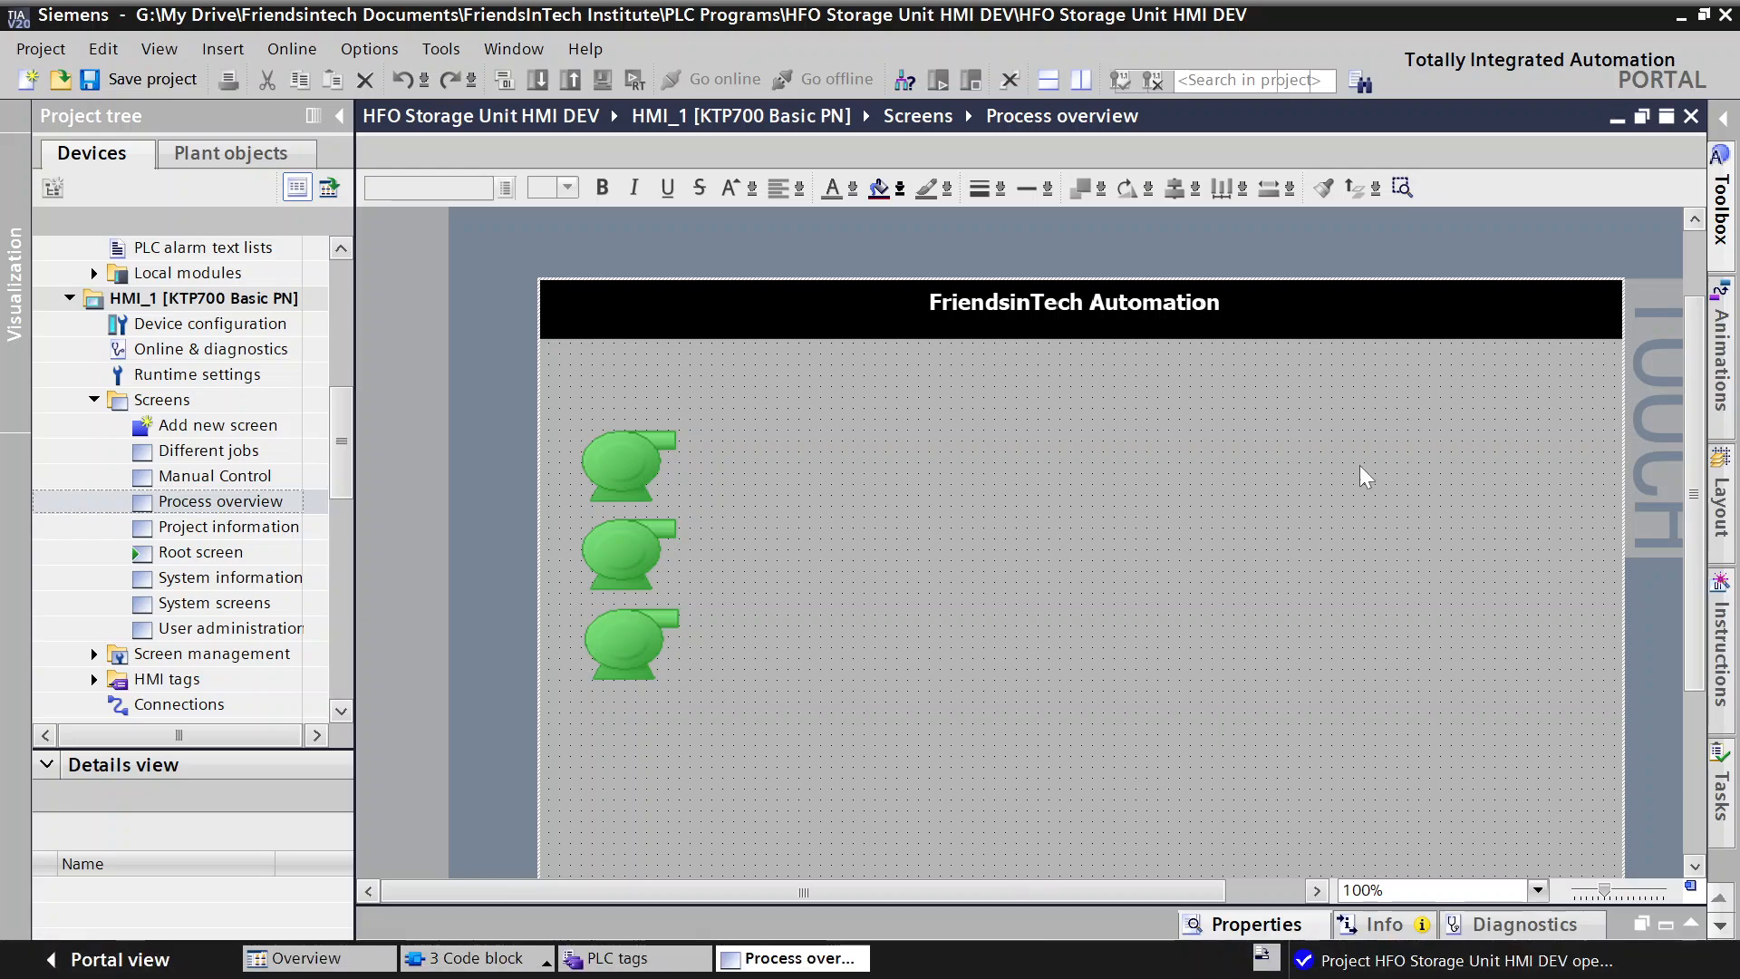
Step: Draw a rectangle as the first storage tank beside the pump column, and enlarge it down to the third pump's base and slightly wider
left_click(1731, 240)
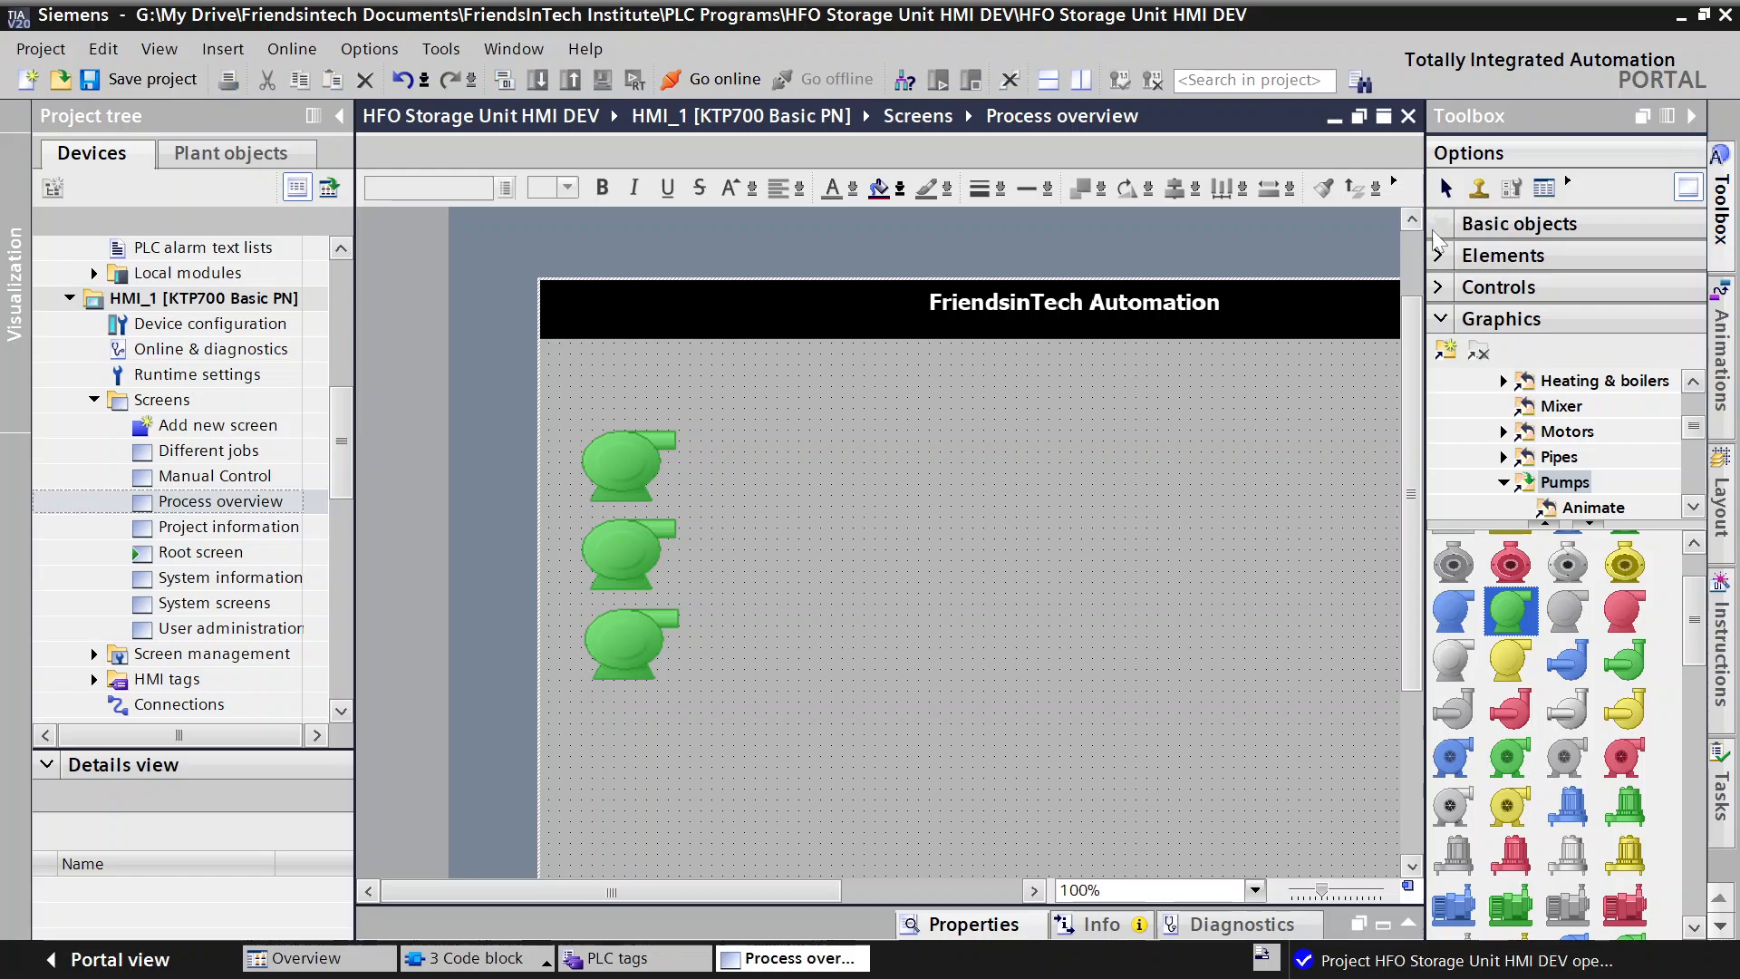
left_click(1438, 225)
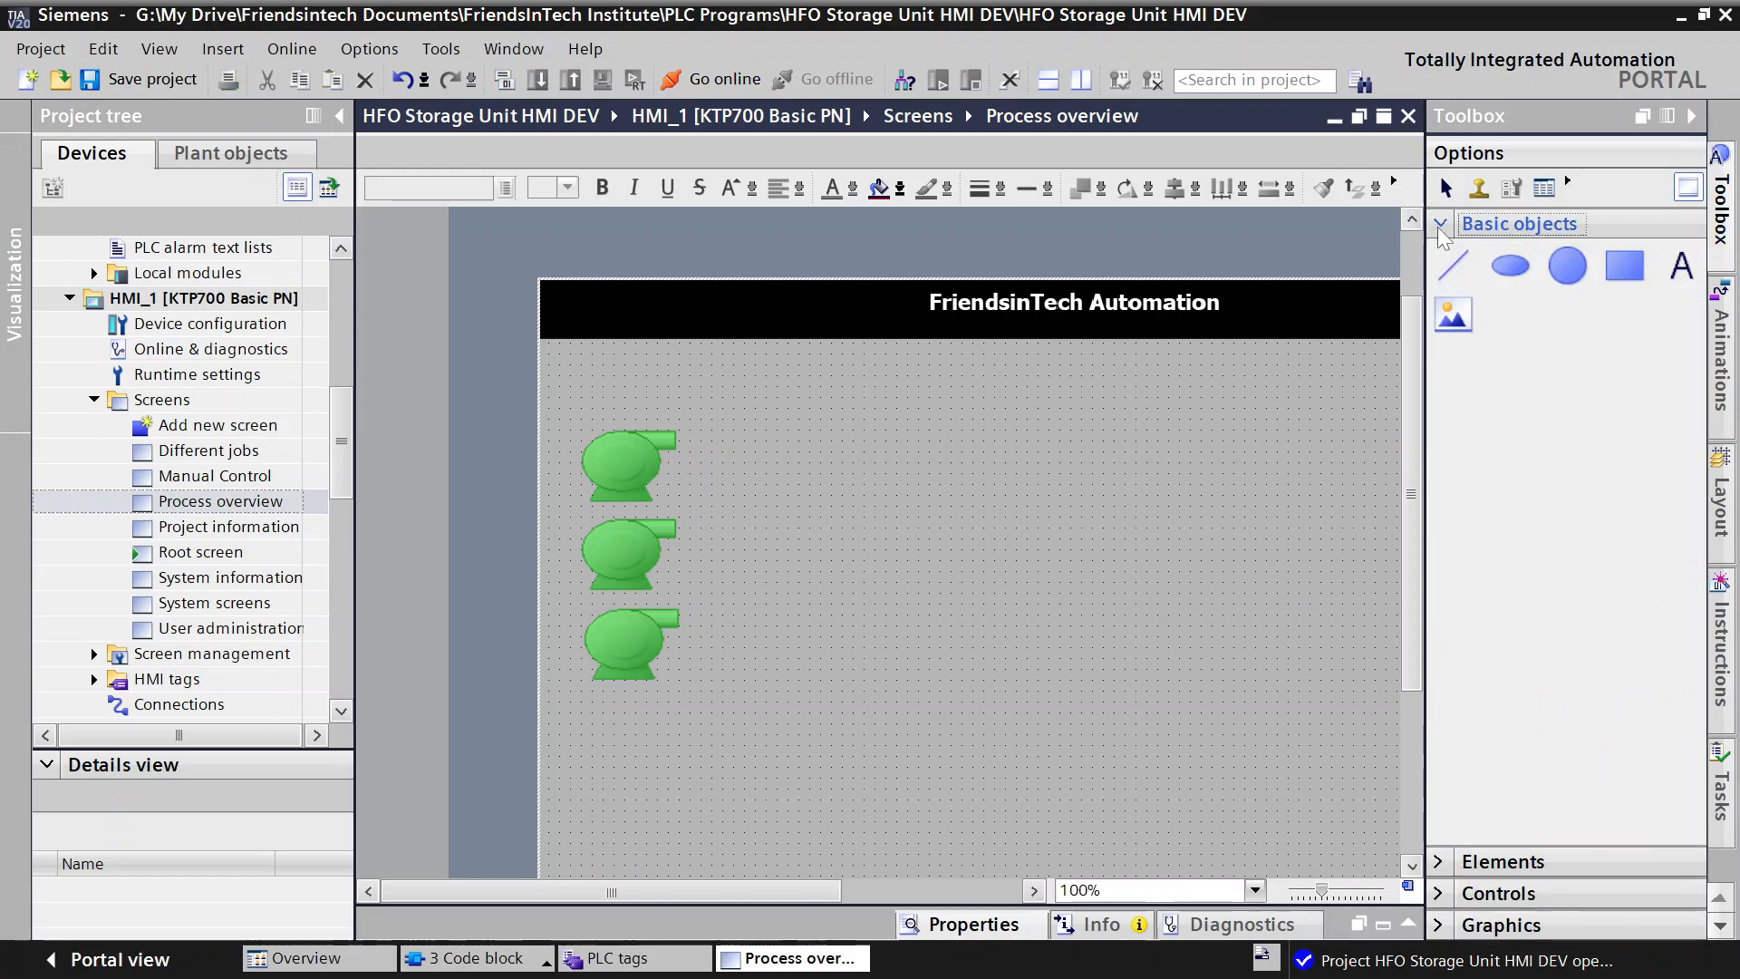
left_click(1618, 277)
left_click_drag(851, 427, 1110, 607)
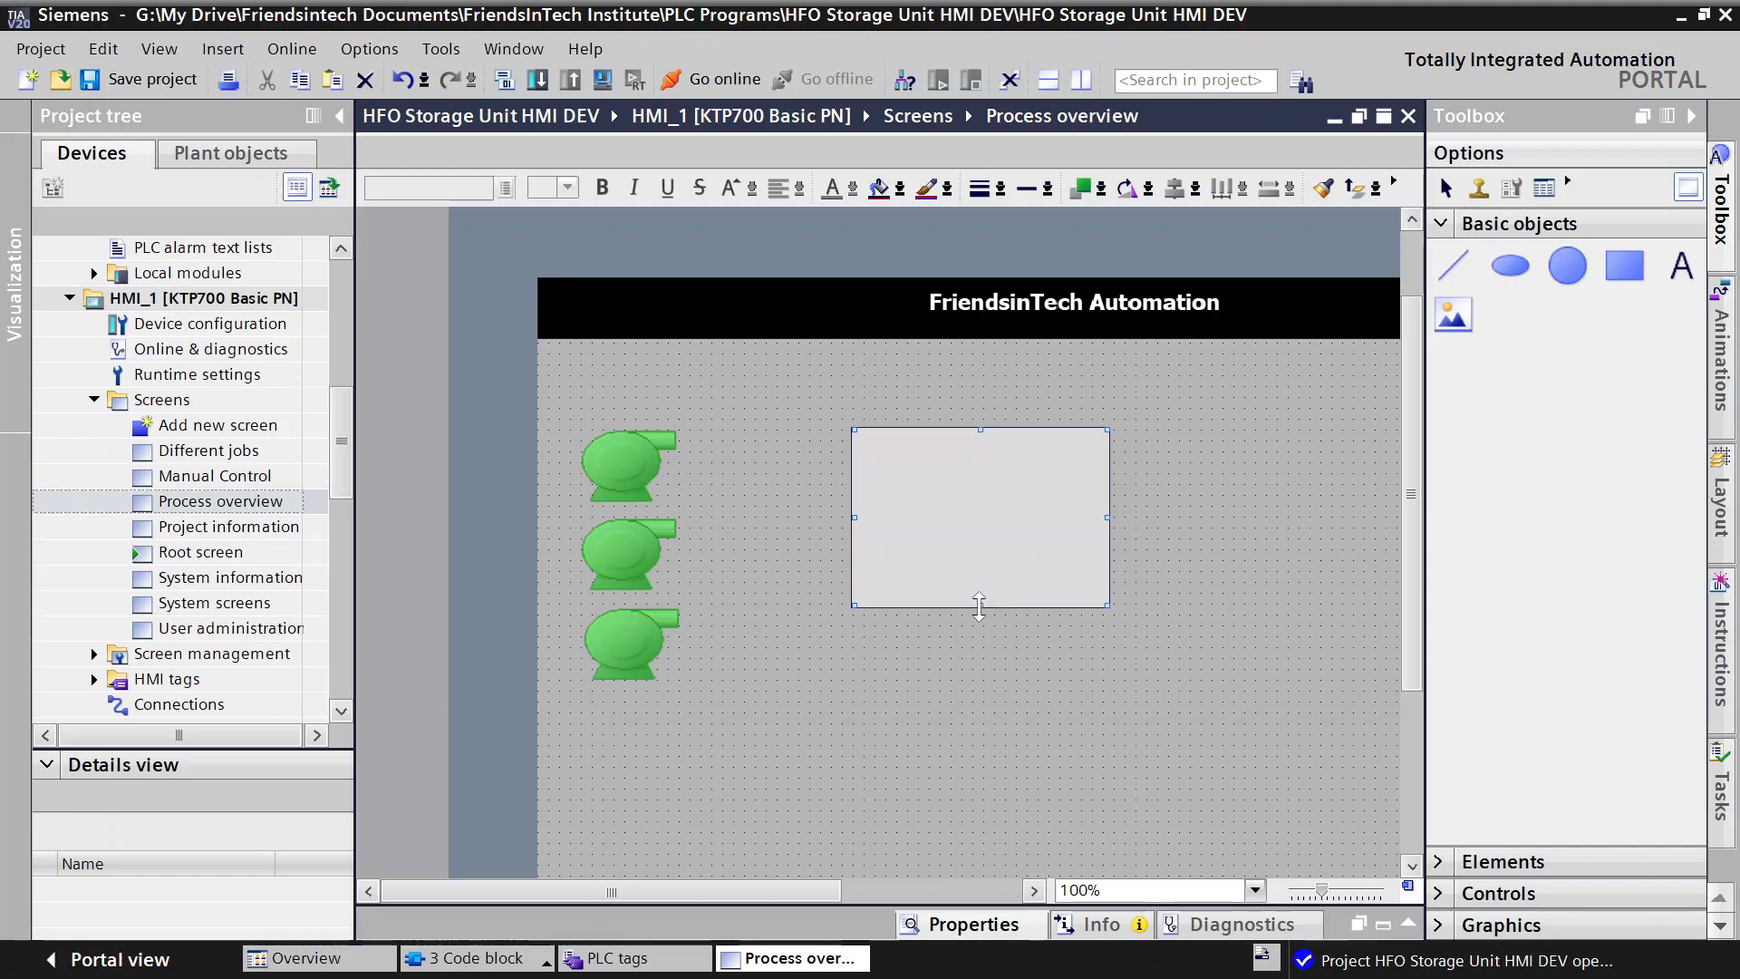
left_click_drag(986, 607, 987, 677)
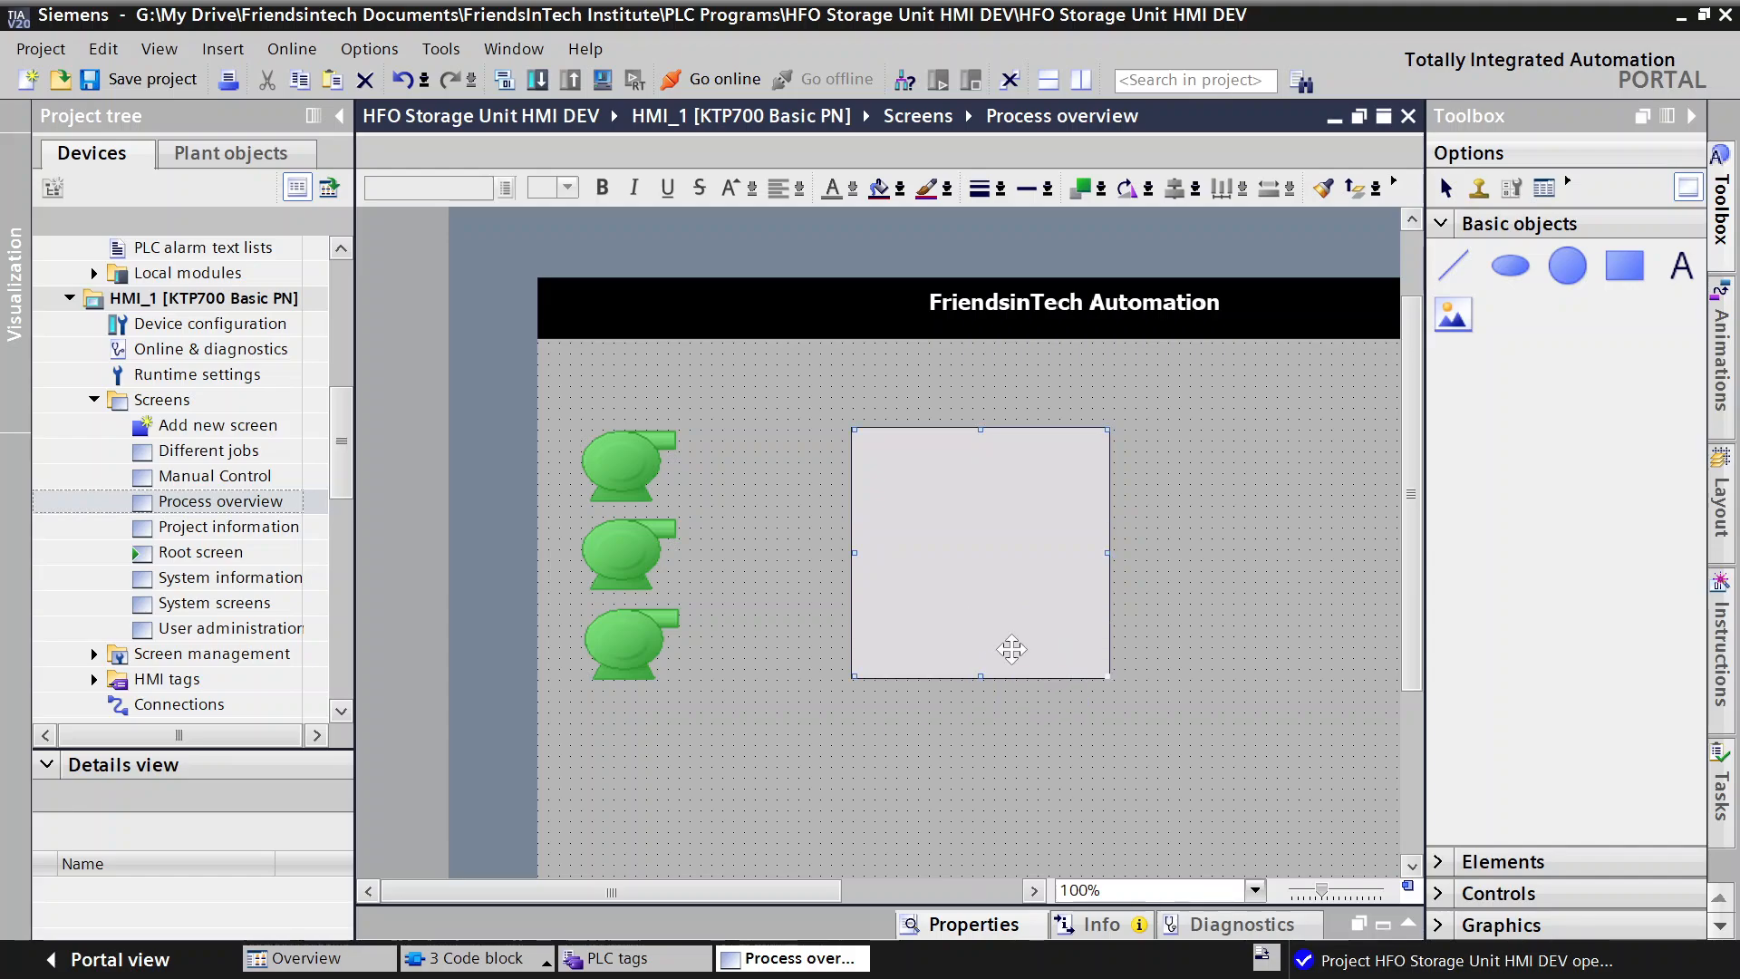
left_click_drag(1105, 551, 1125, 553)
left_click(1258, 504)
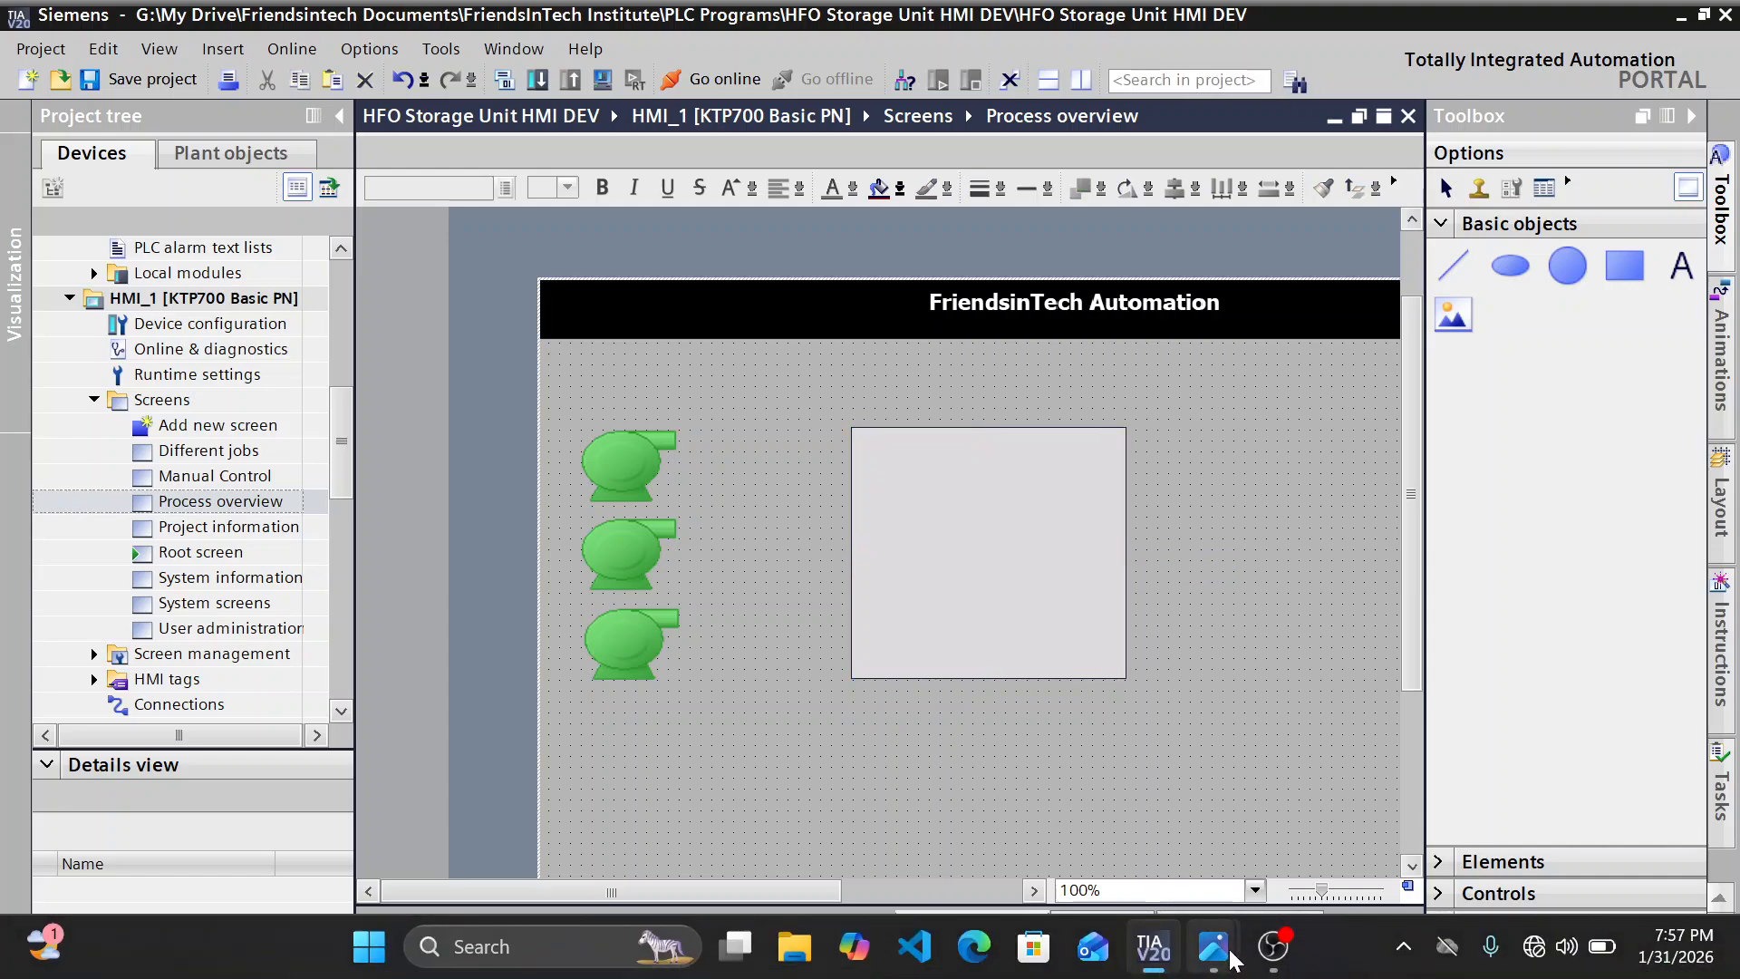
Step: Check the tank outlines in the reference screenshot, Screenshot (251).png, and set the TIA Portal tank rectangle's border width to 4
mouse_move(1233, 962)
left_click(1081, 834)
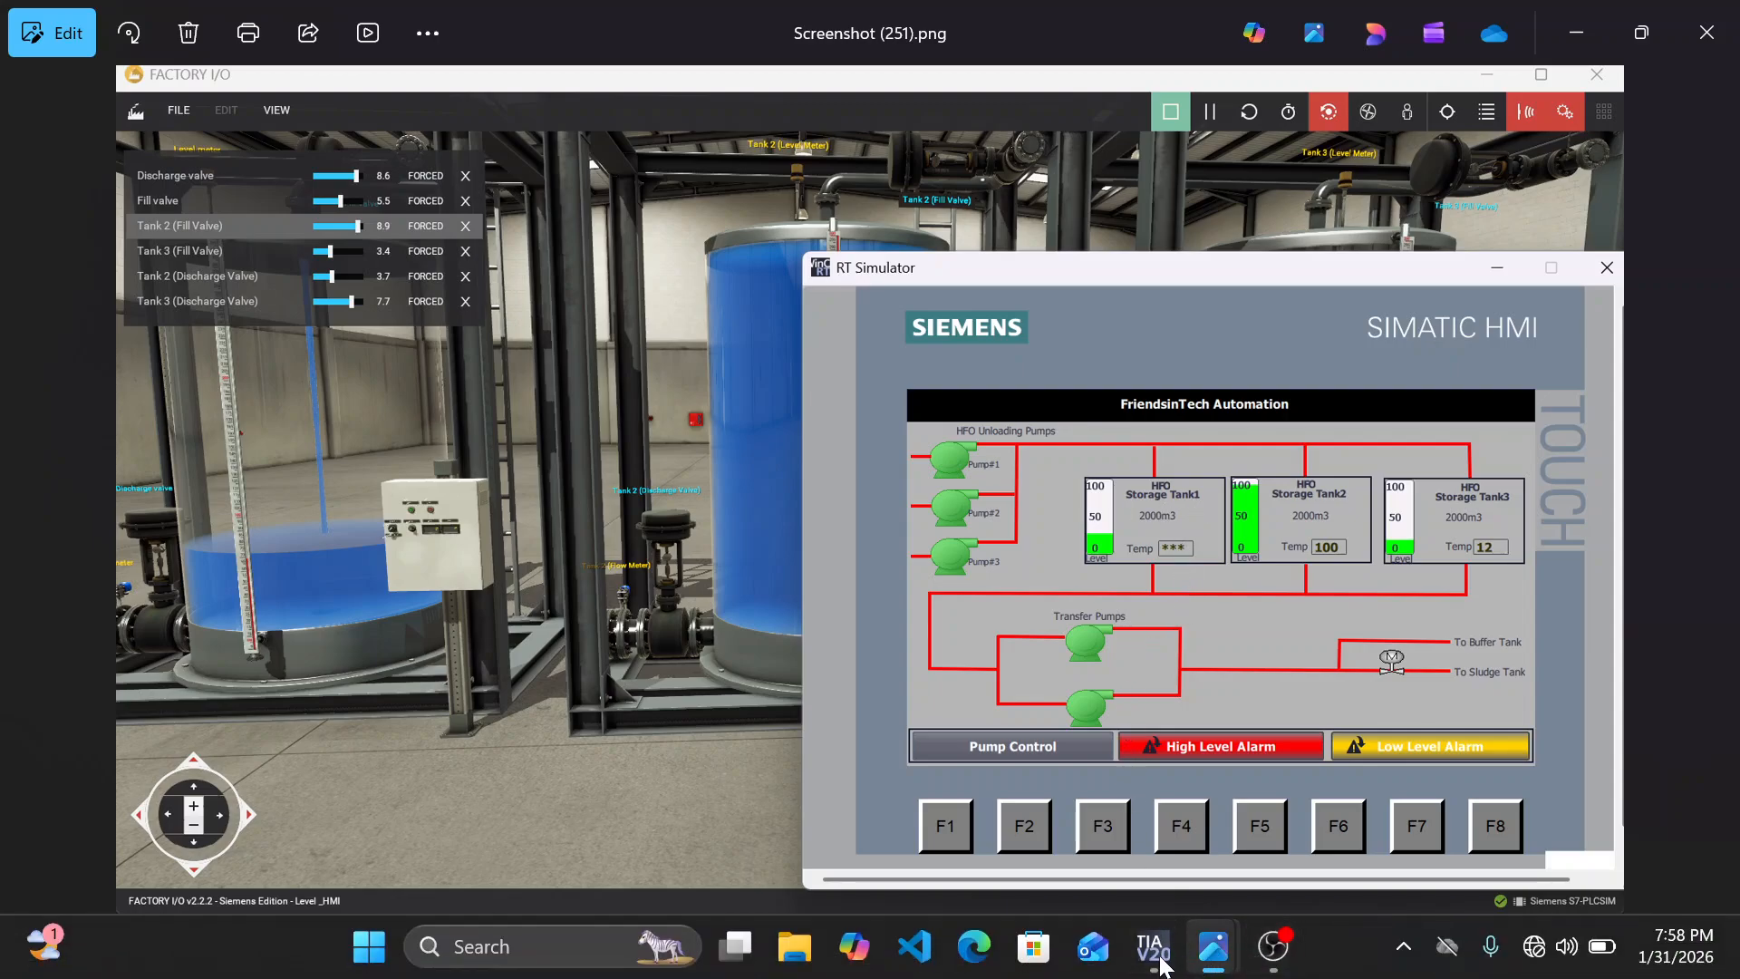
left_click(1151, 965)
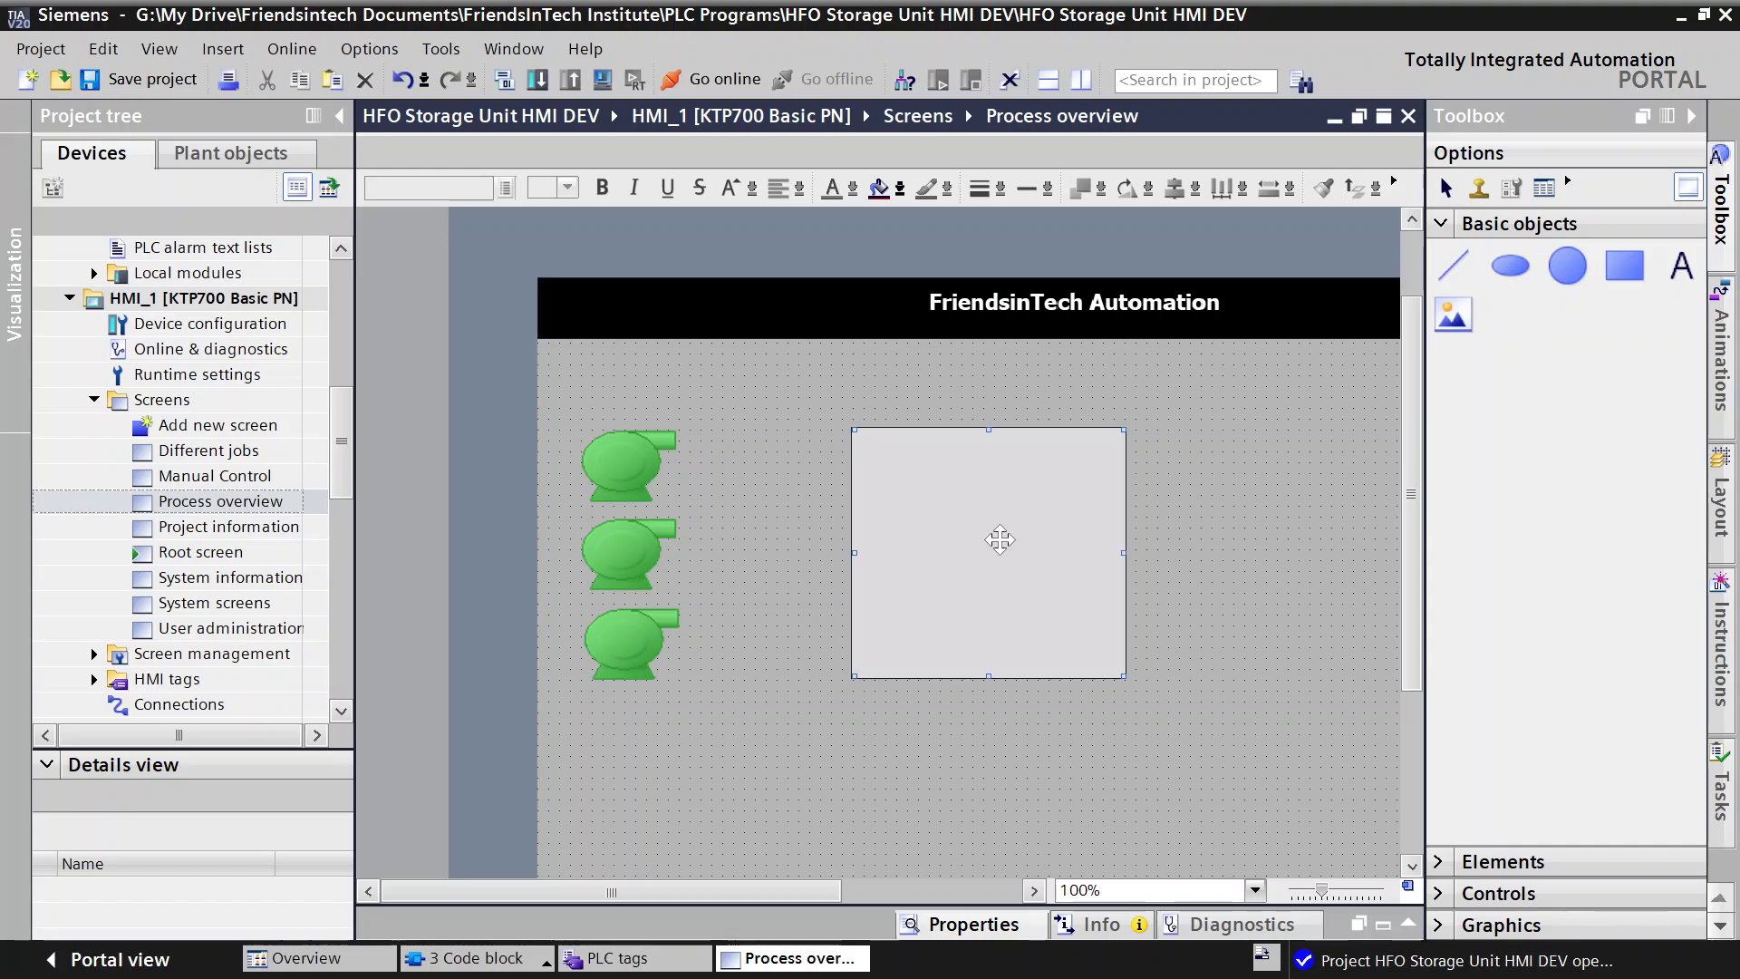
left_click(954, 924)
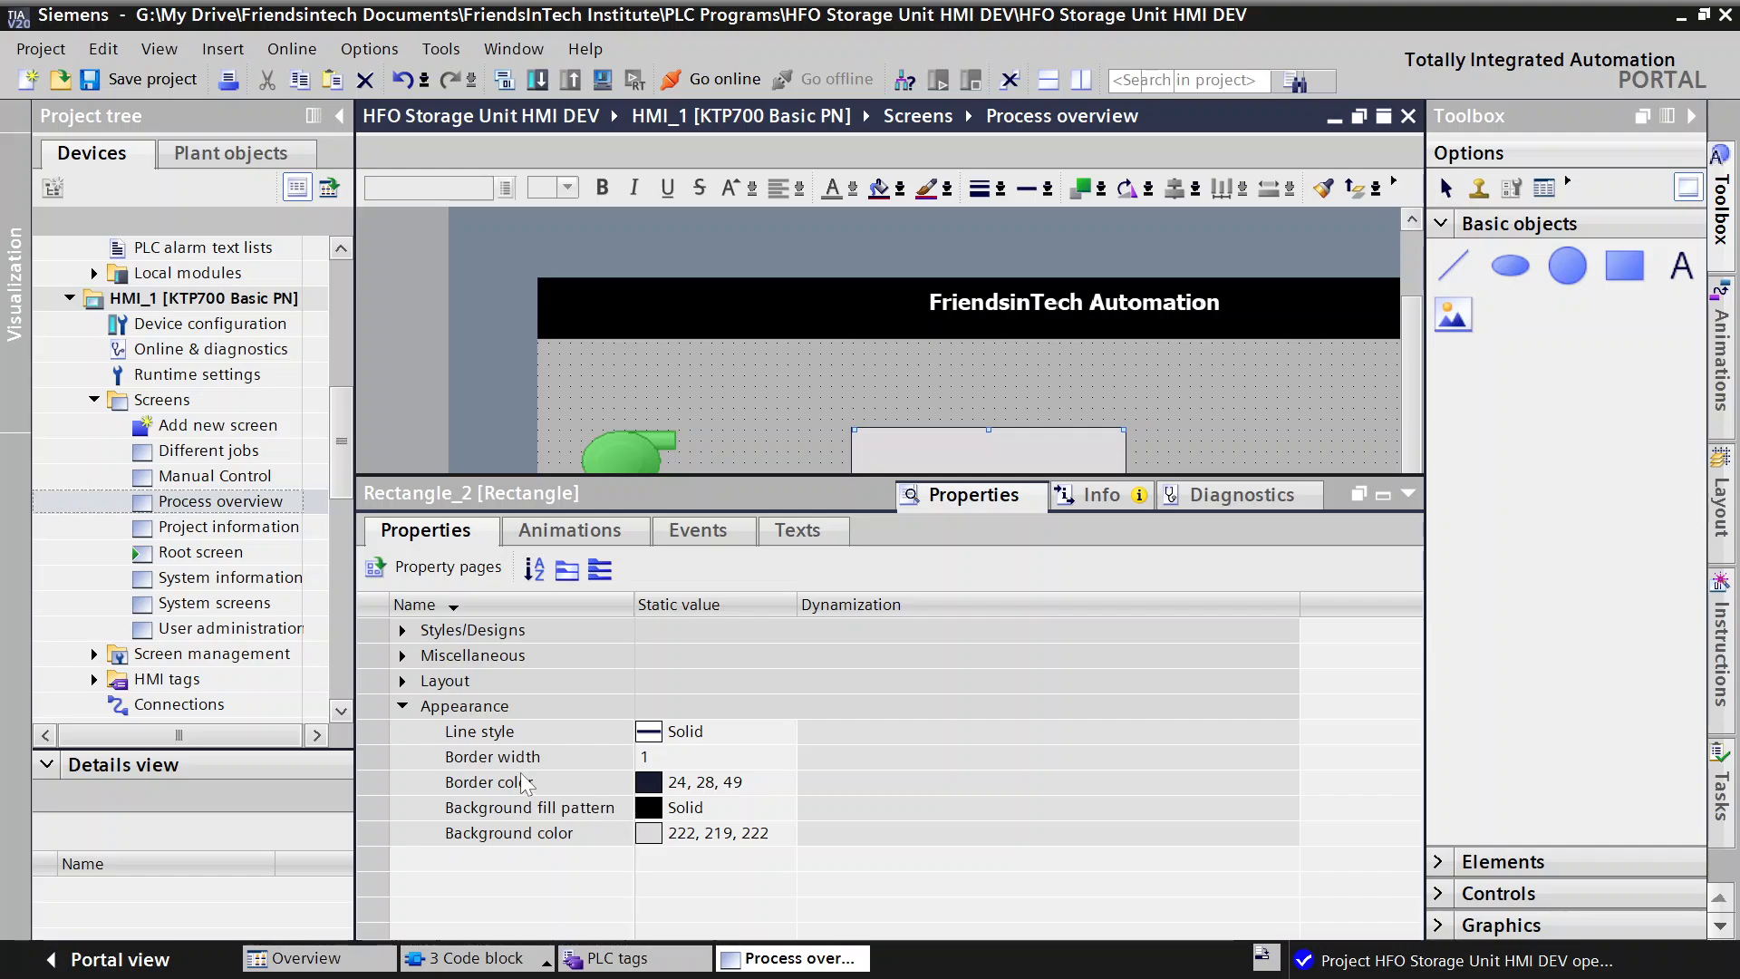
left_click(618, 736)
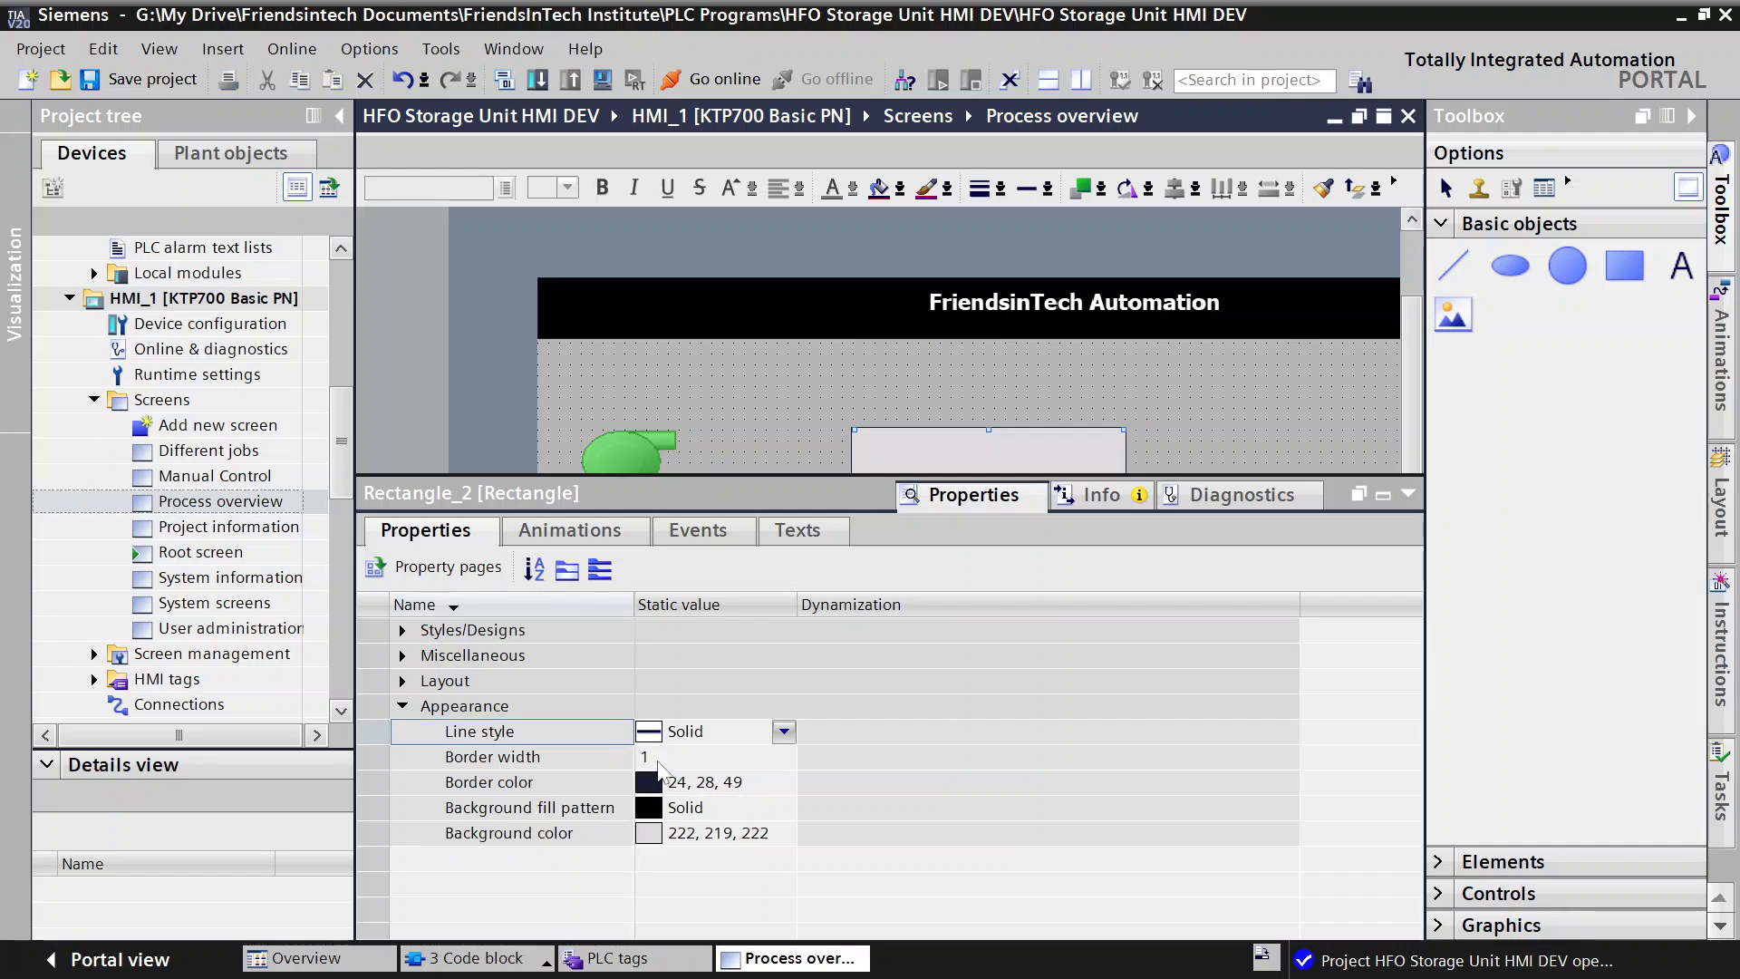
left_click(659, 761)
left_click(703, 756)
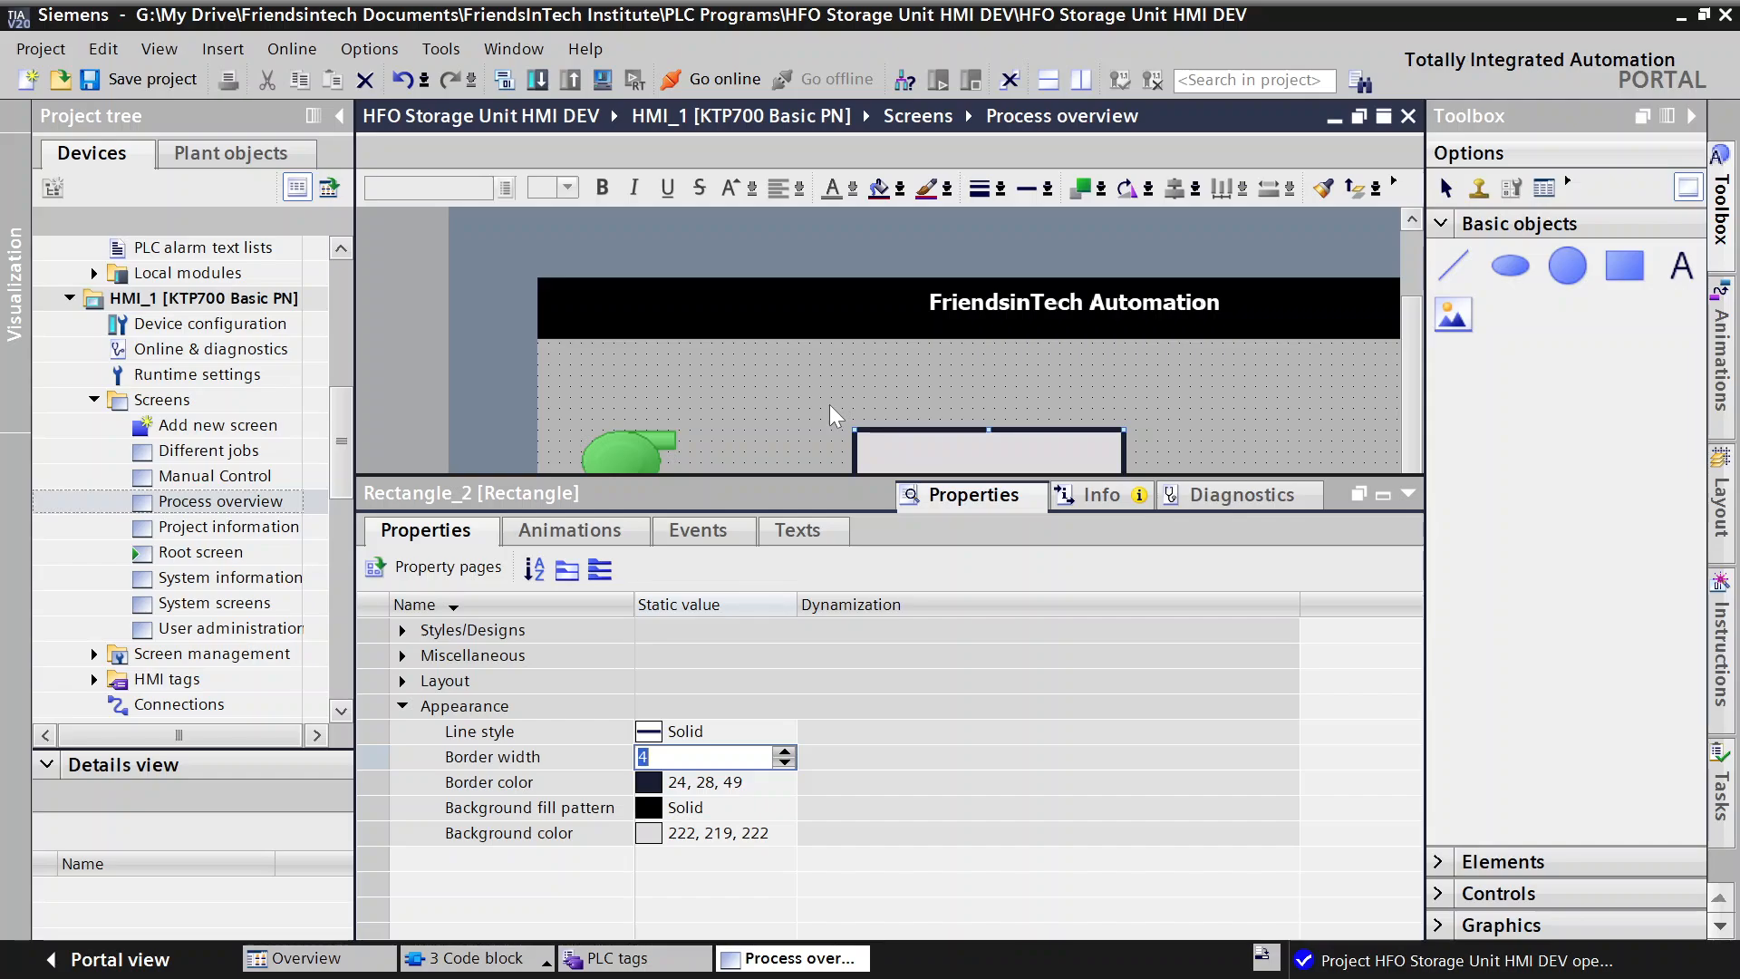
left_click(859, 375)
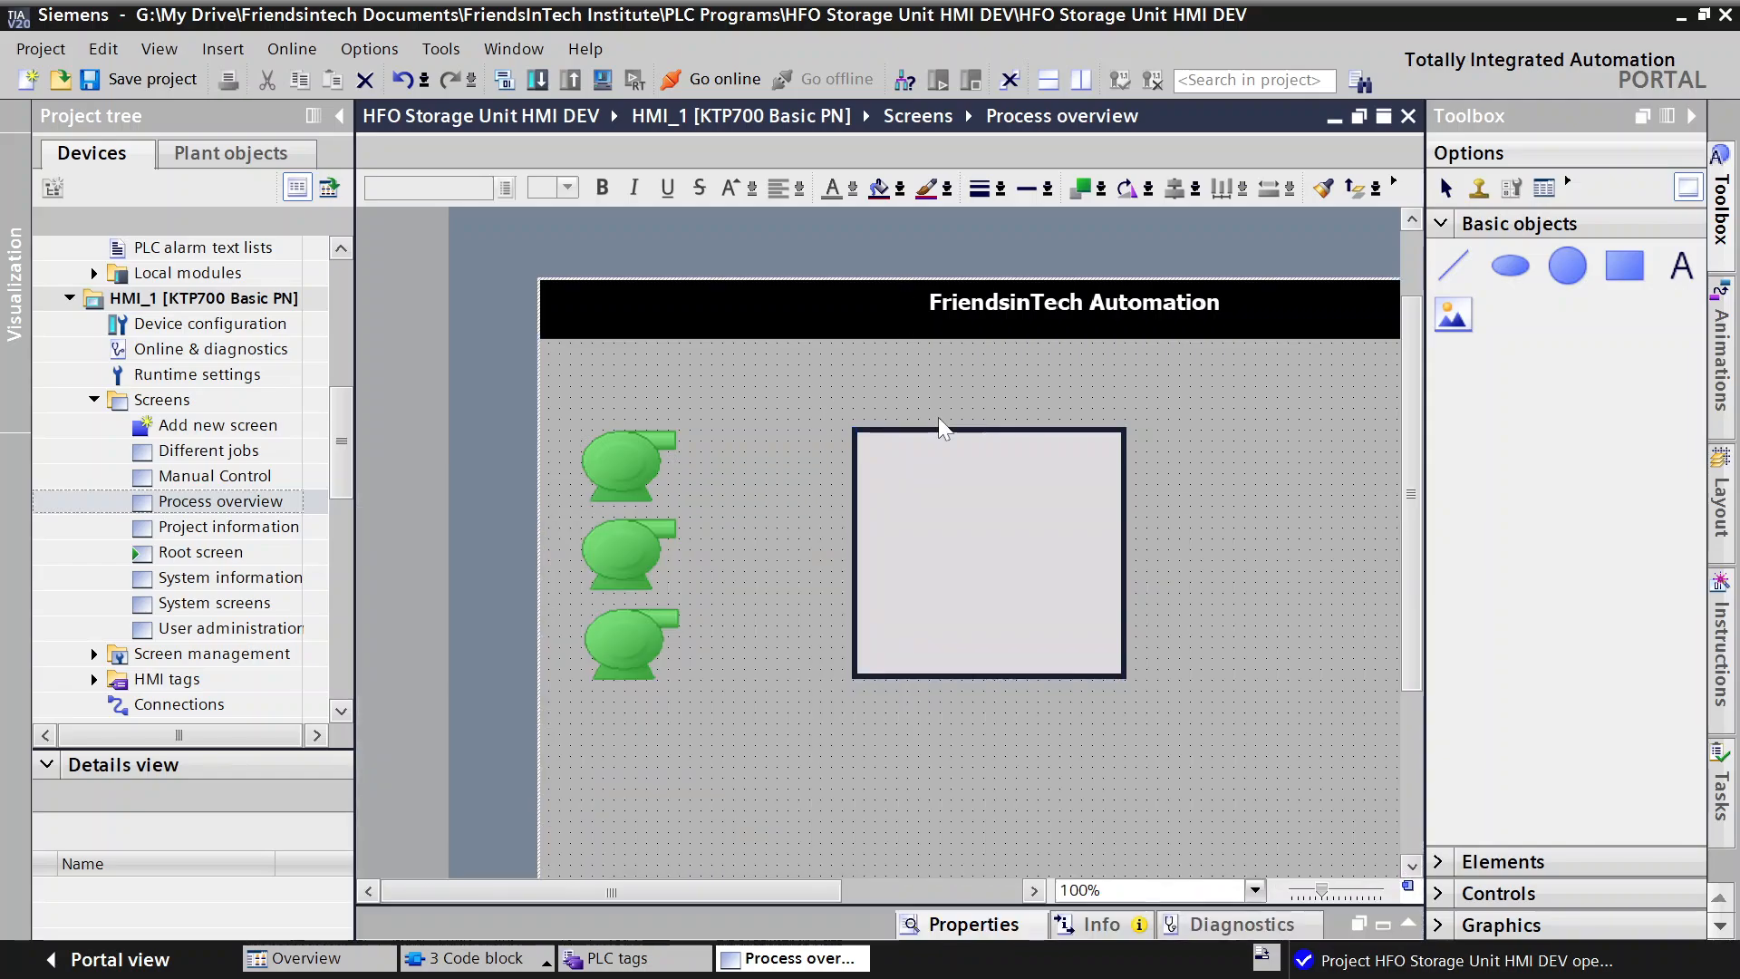
Step: Set the tank rectangle's border width to 2
left_click(961, 481)
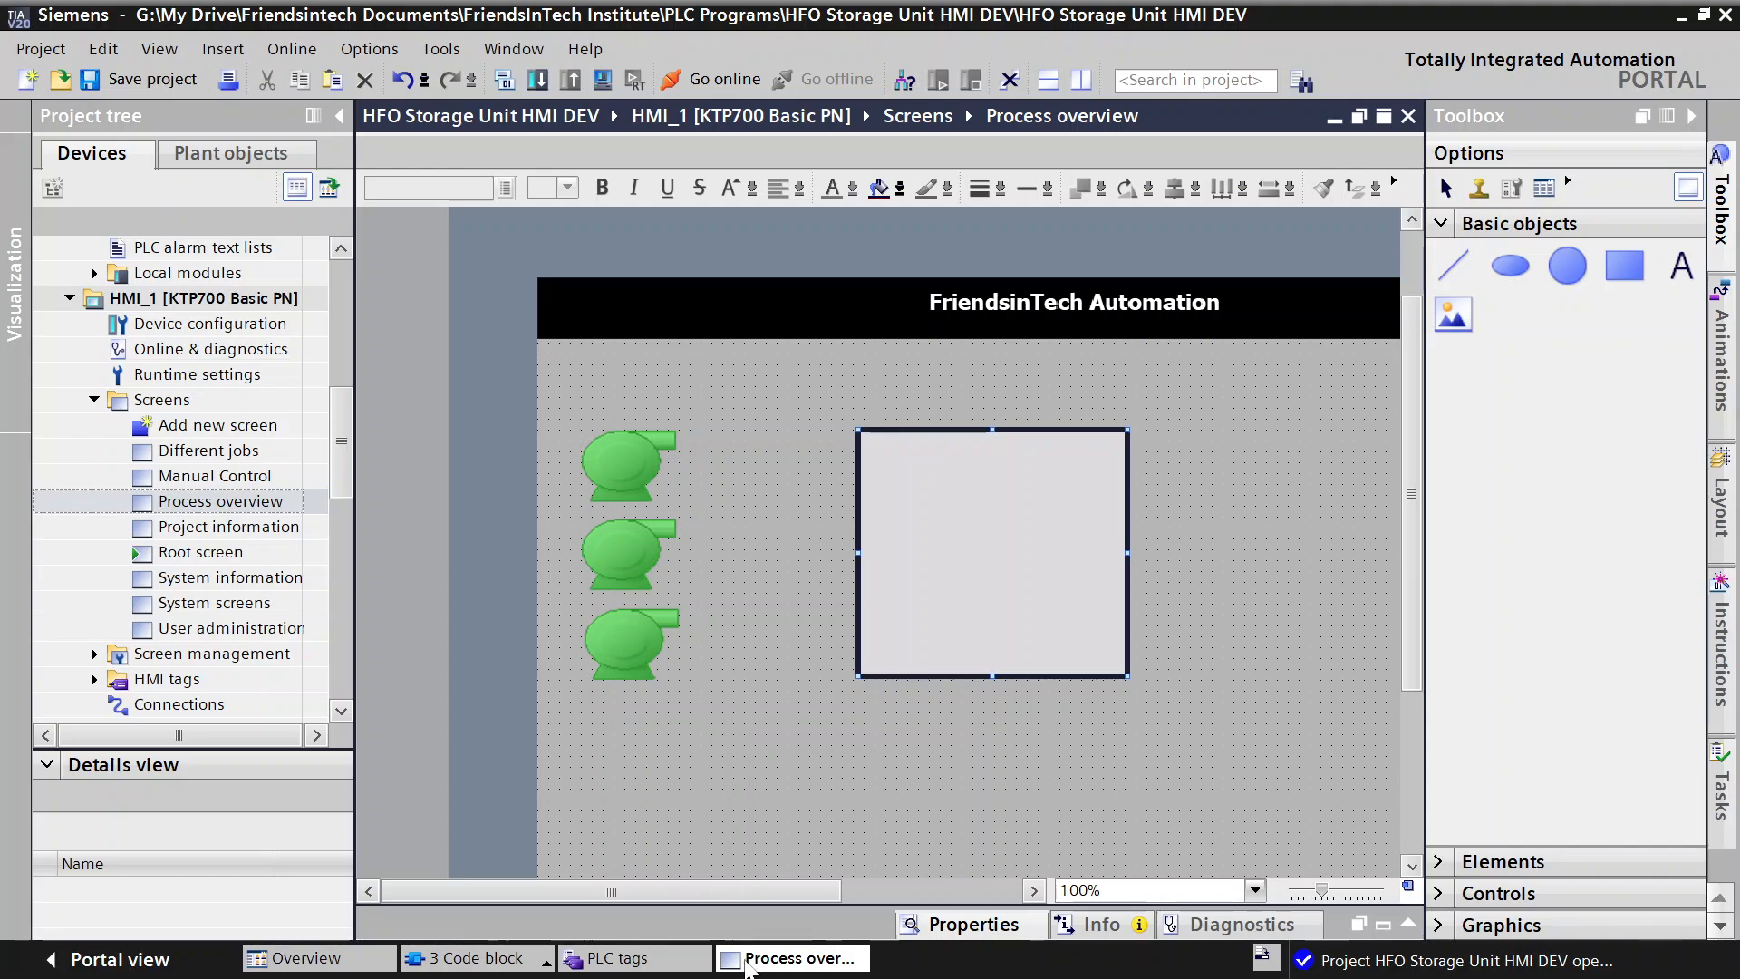
left_click(961, 923)
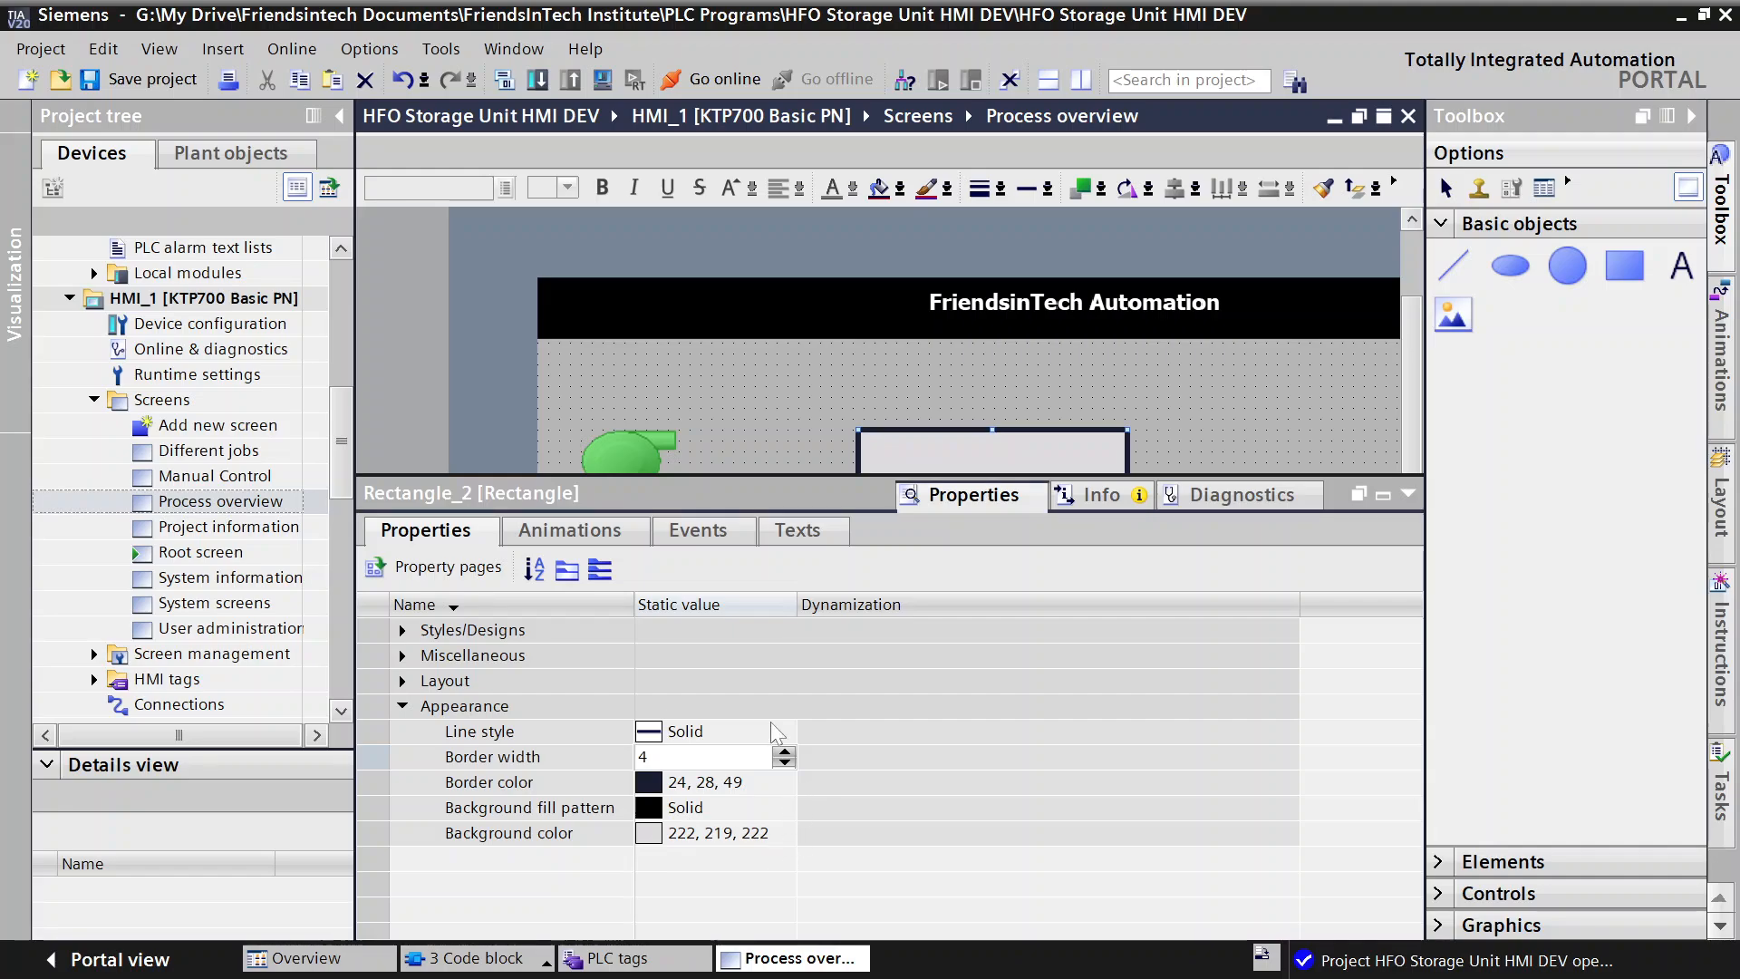
left_click(781, 763)
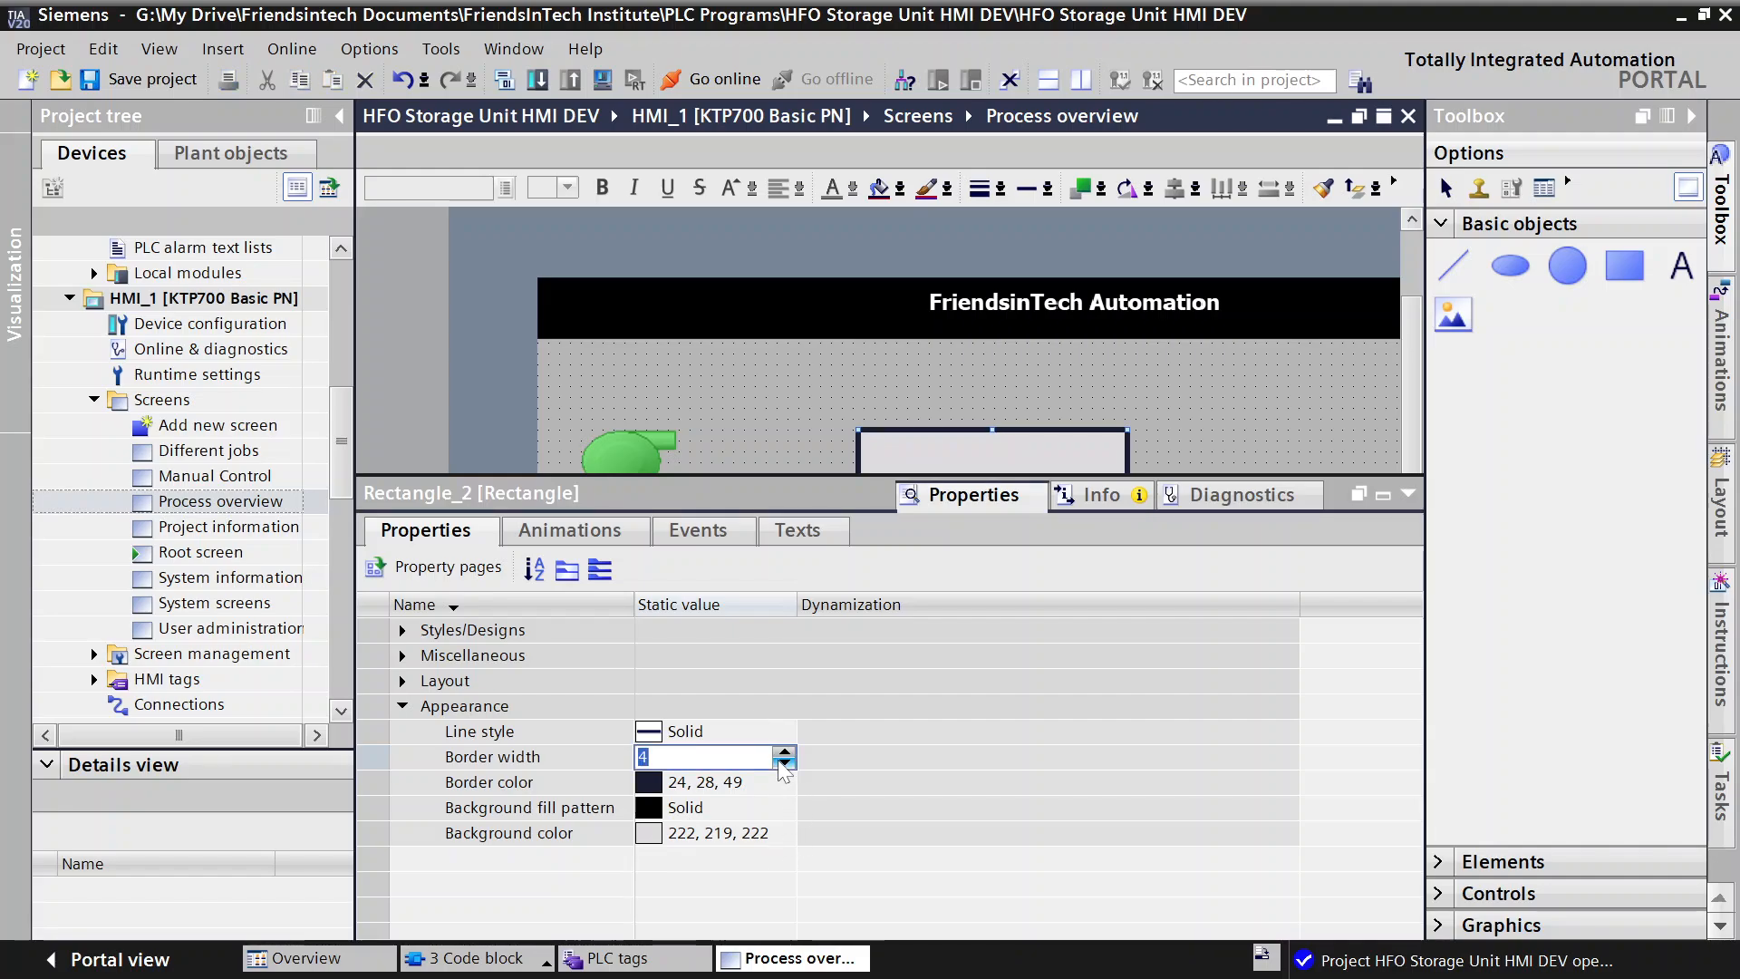
left_click(783, 763)
left_click(842, 375)
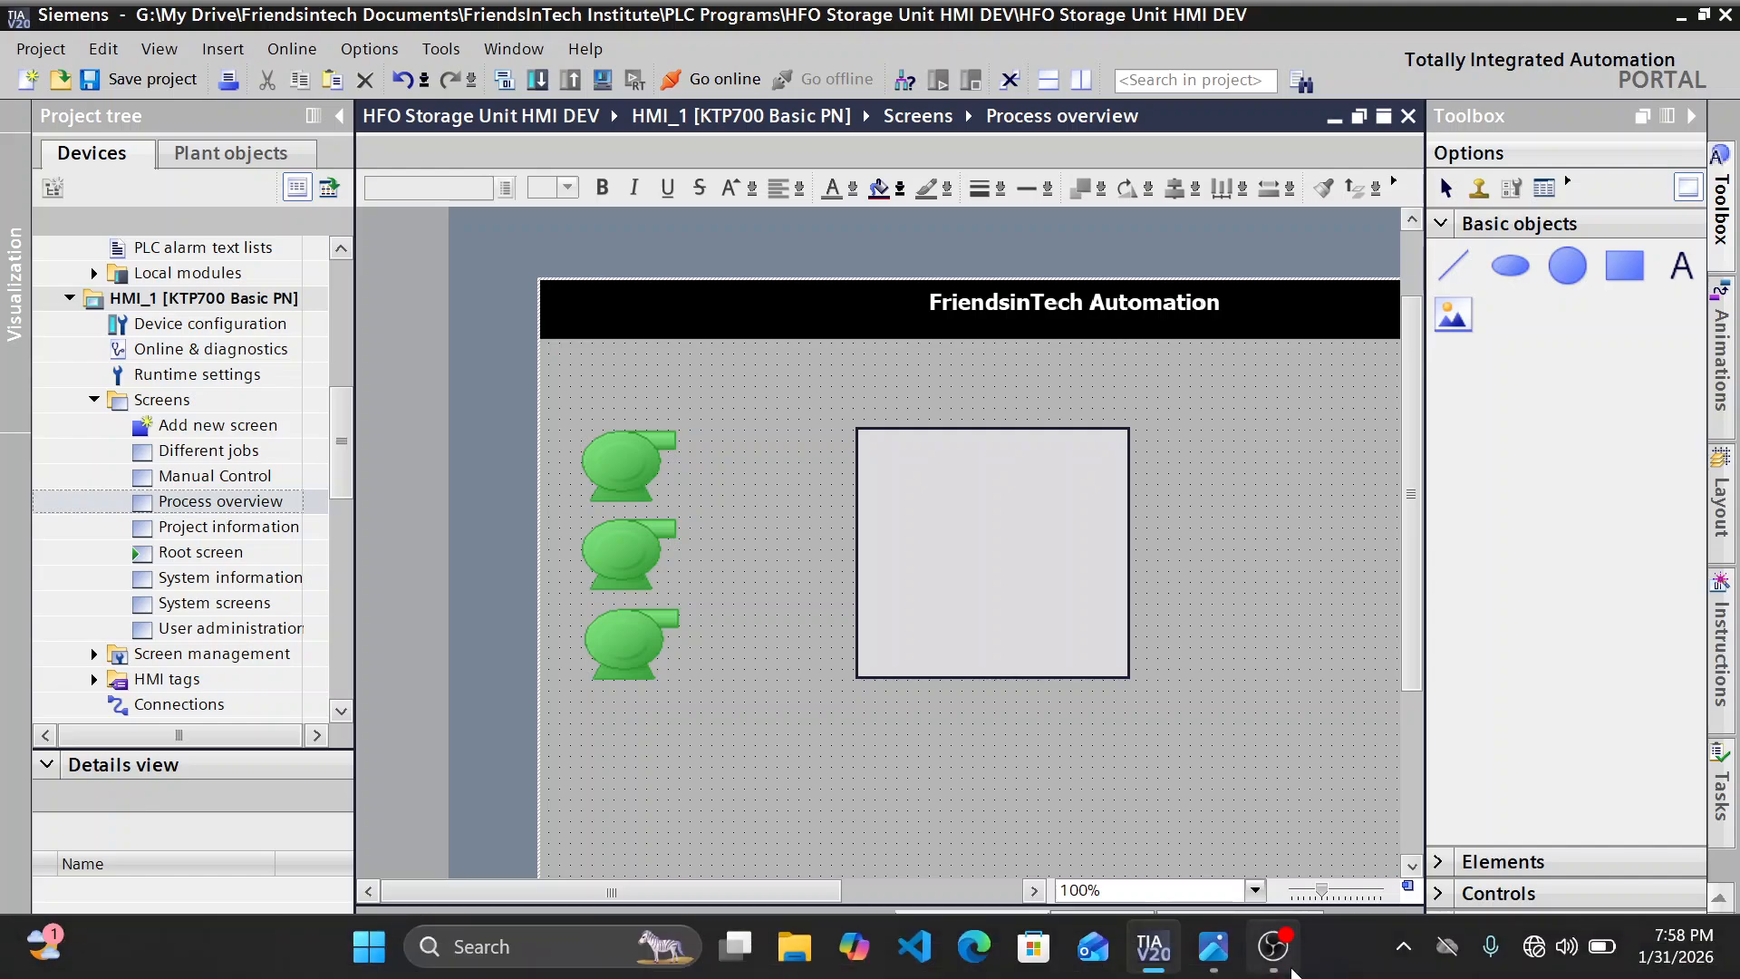
Step: Compare the tank with Screenshot (251).png, return to TIA Portal and make the tank rectangle's background fill pattern transparent
mouse_move(1161, 961)
mouse_move(1212, 950)
left_click(1167, 836)
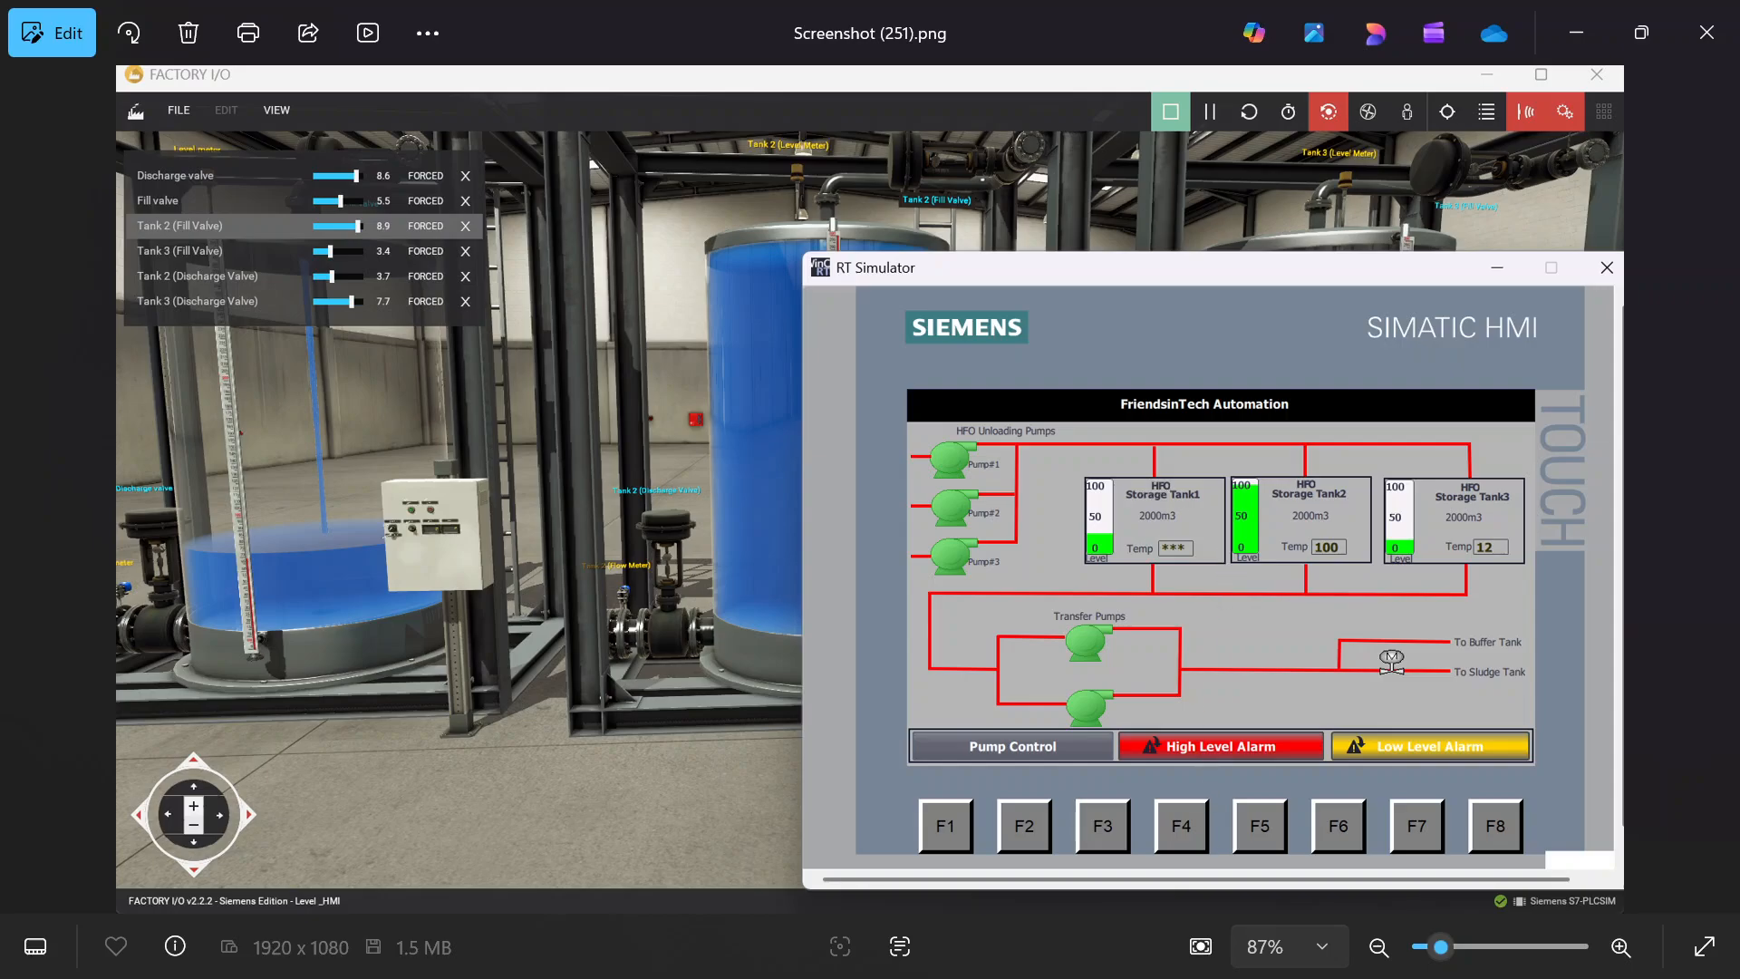
mouse_move(1153, 950)
left_click(1110, 893)
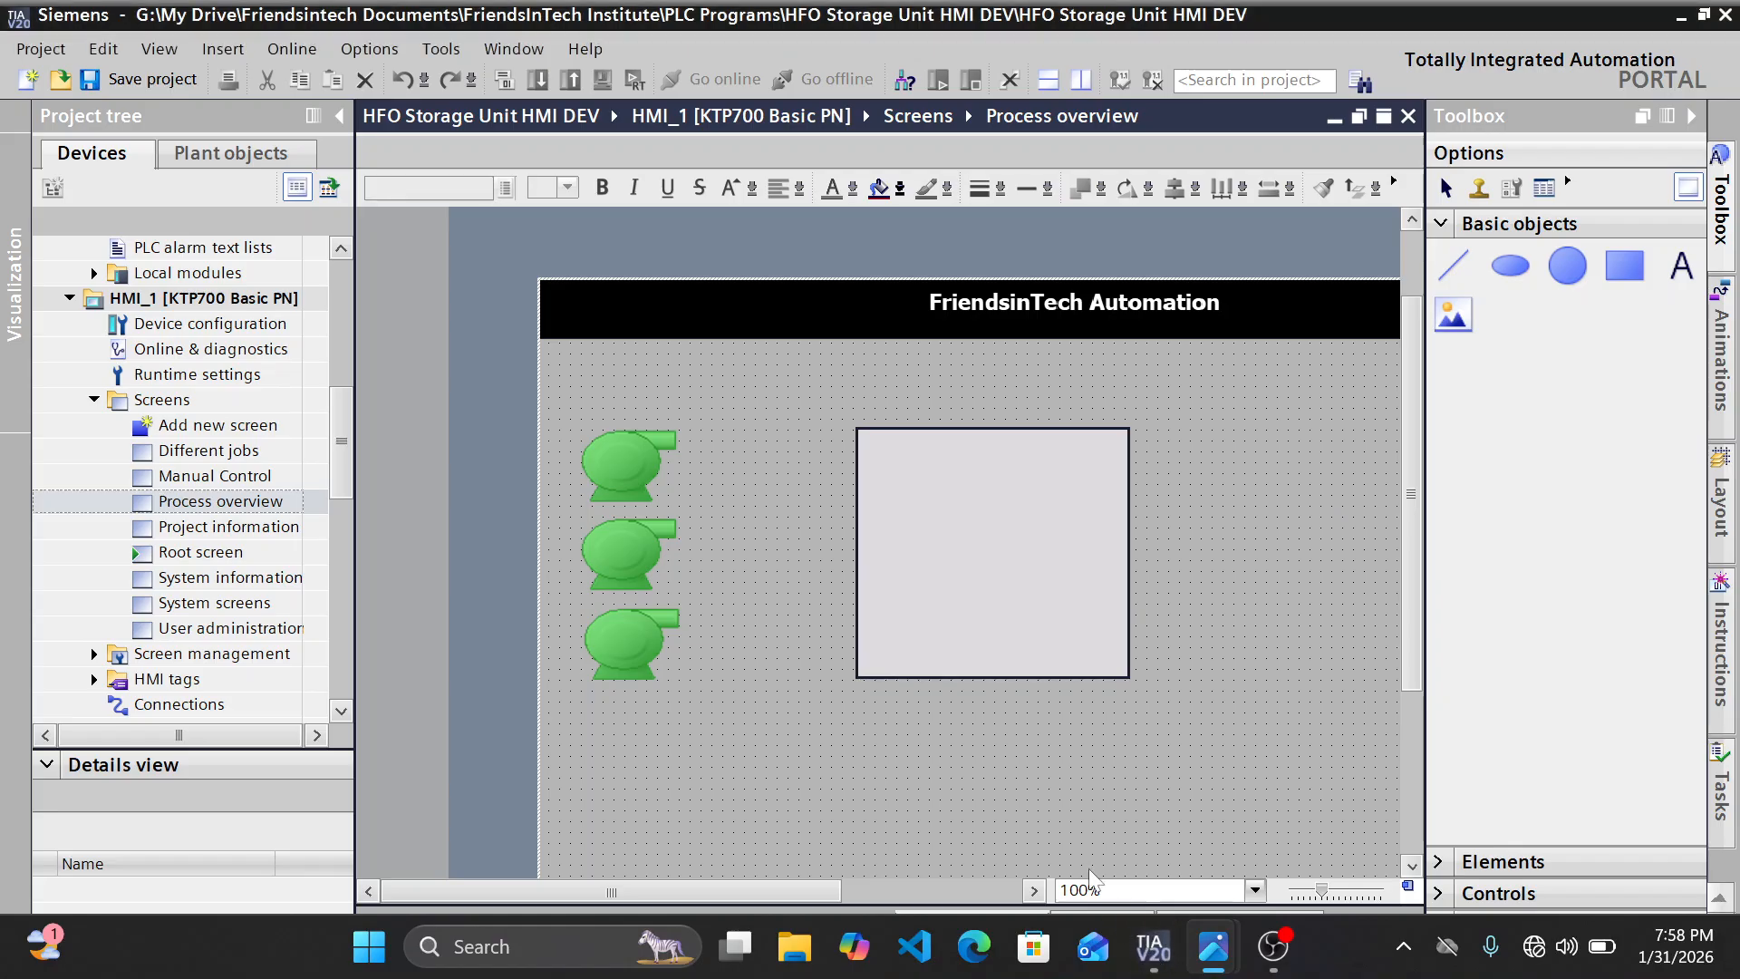
left_click(948, 575)
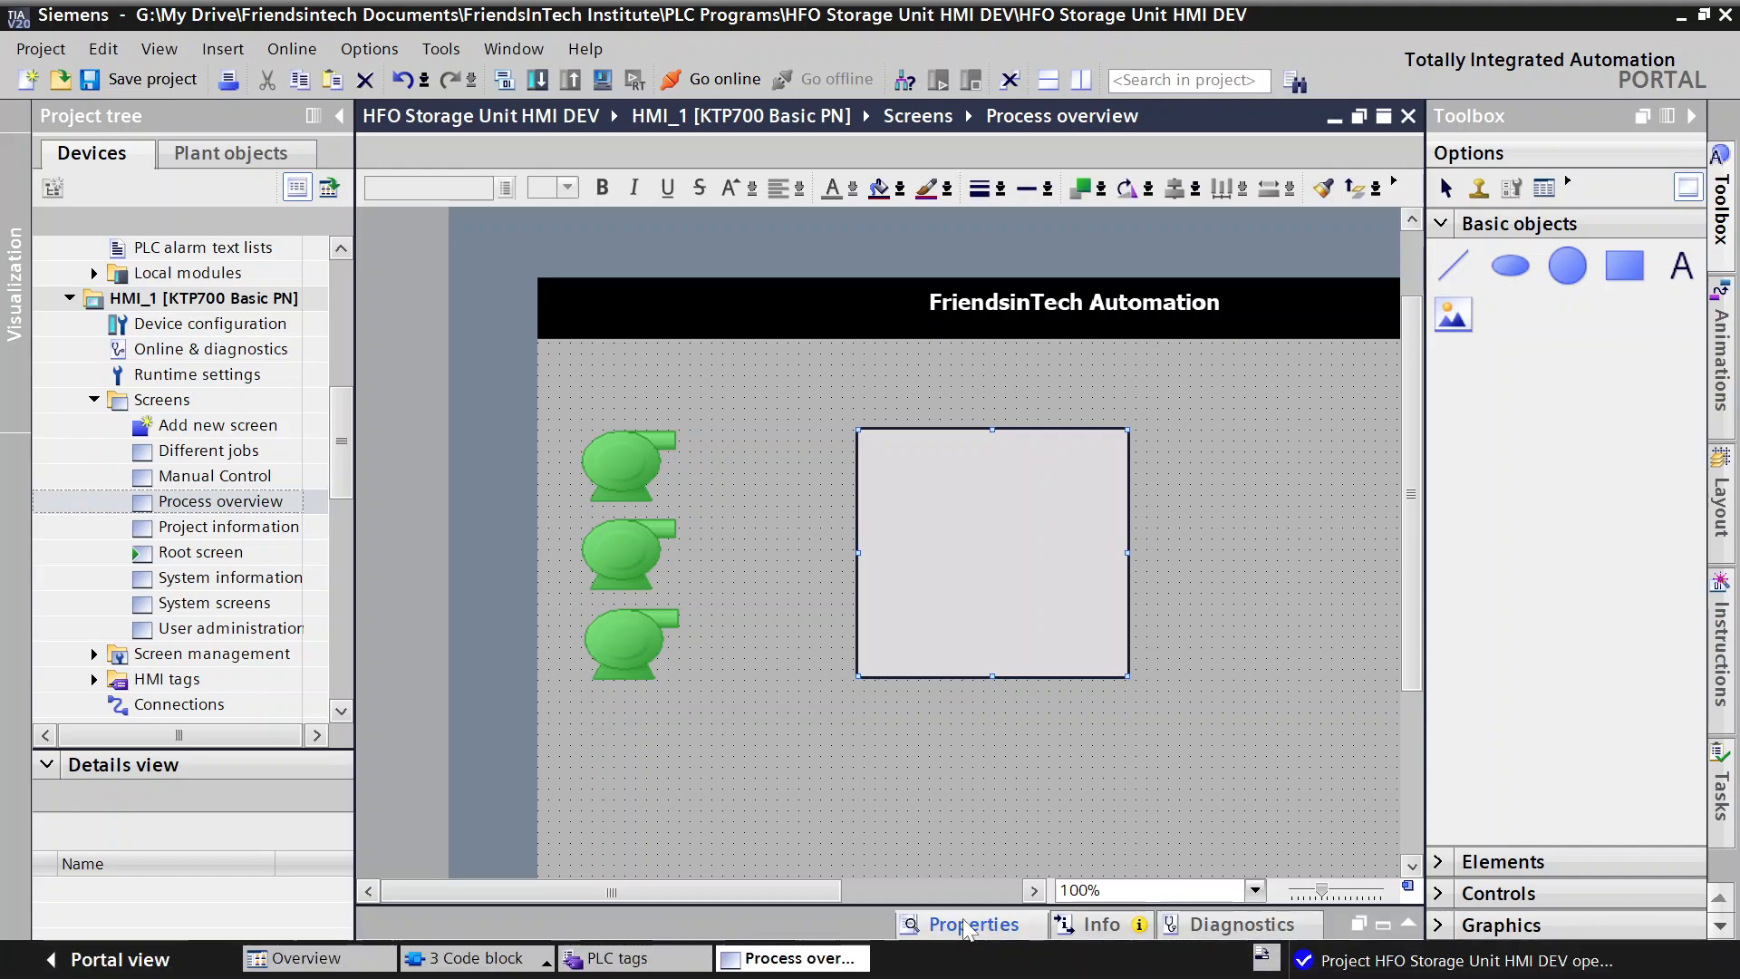
left_click(941, 902)
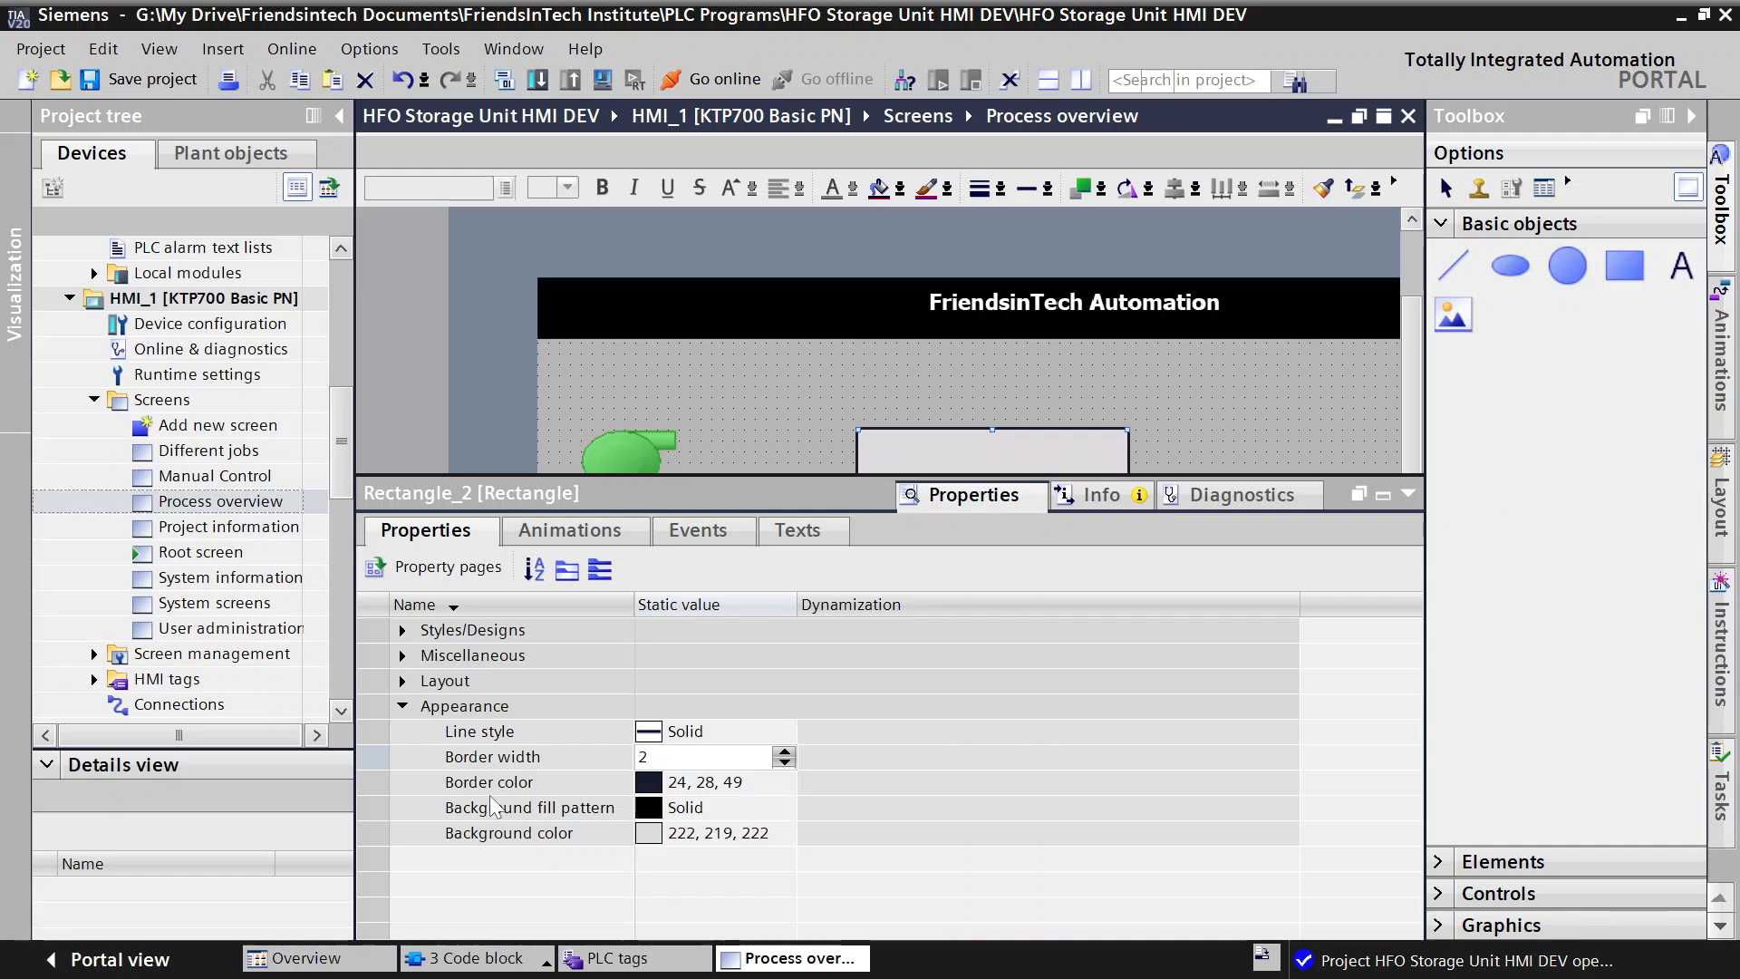
left_click(705, 811)
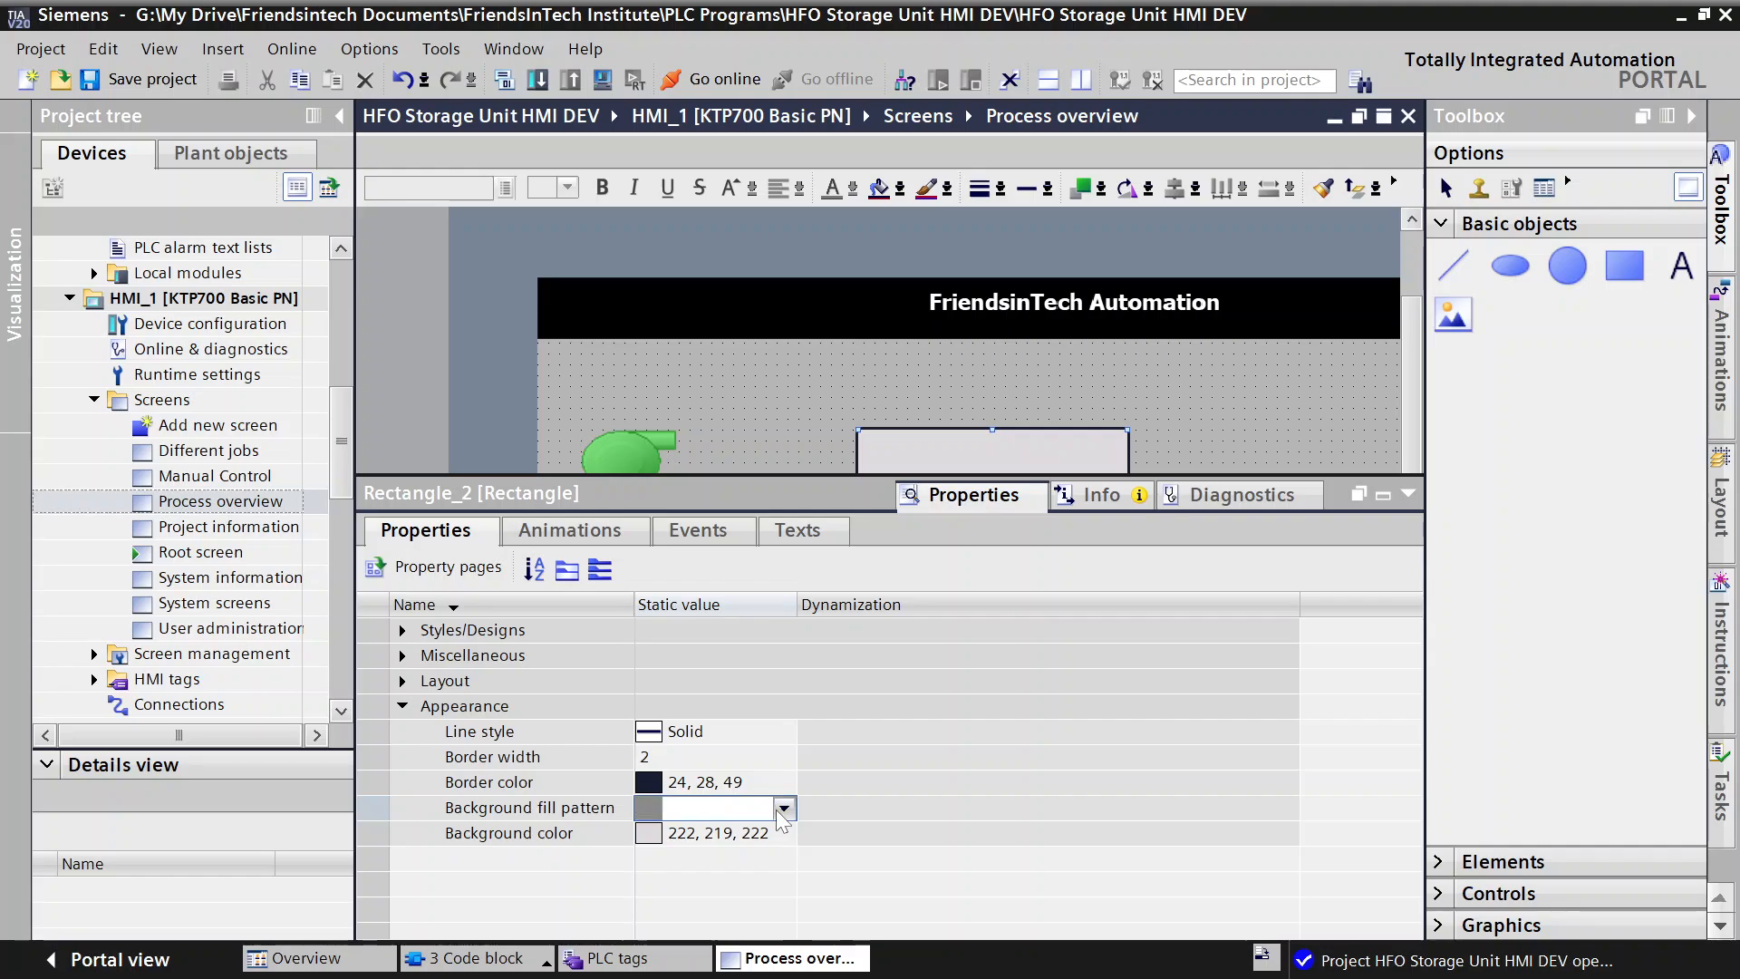
left_click(779, 810)
left_click(700, 833)
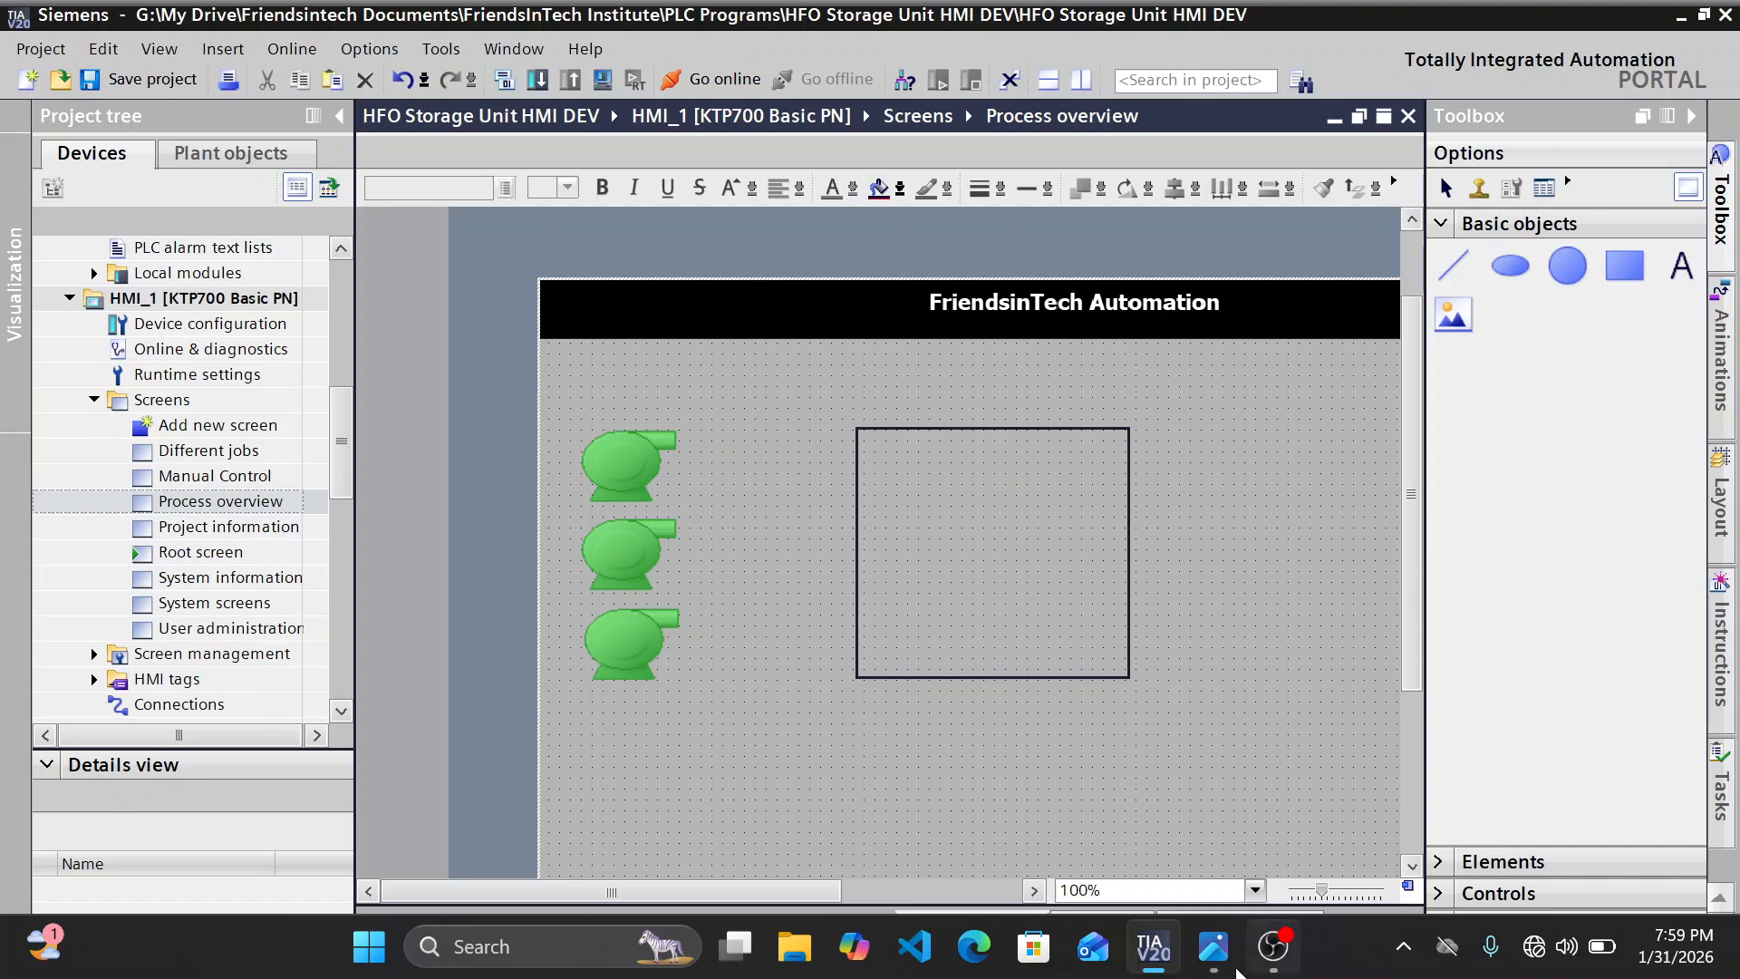
Step: Check the tank contents in the reference screenshot, and in TIA Portal place a bar element inside the tank rectangle
mouse_move(1212, 946)
left_click(1067, 847)
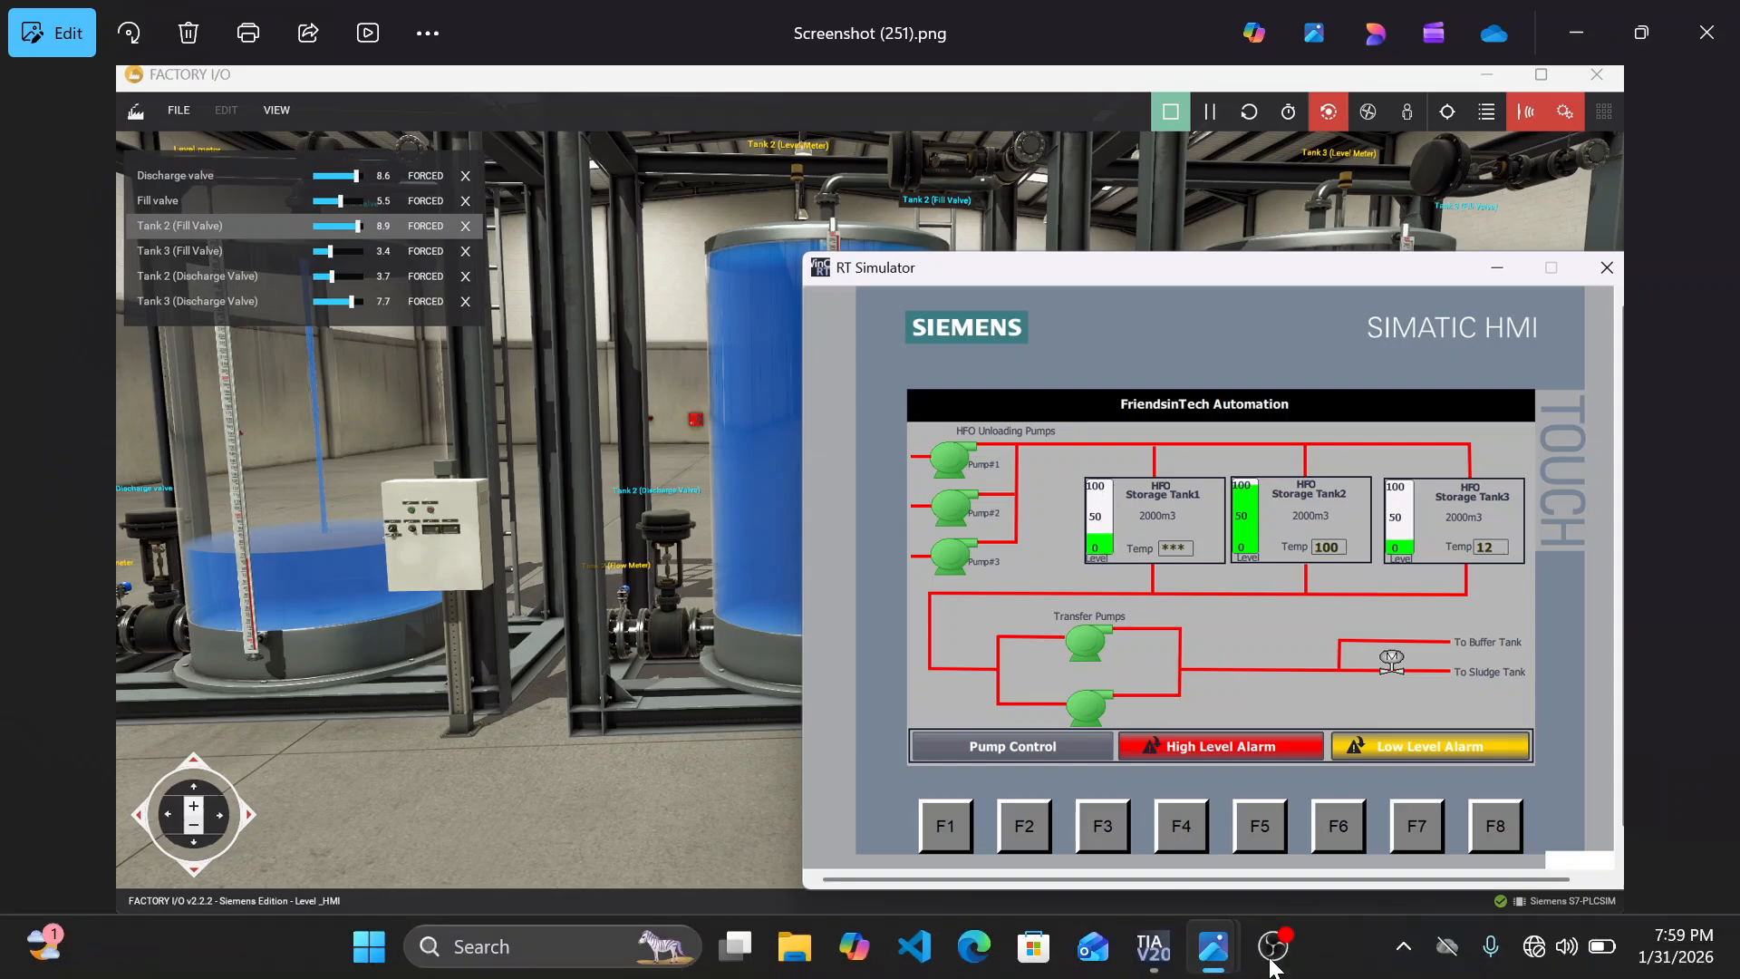
left_click(1153, 947)
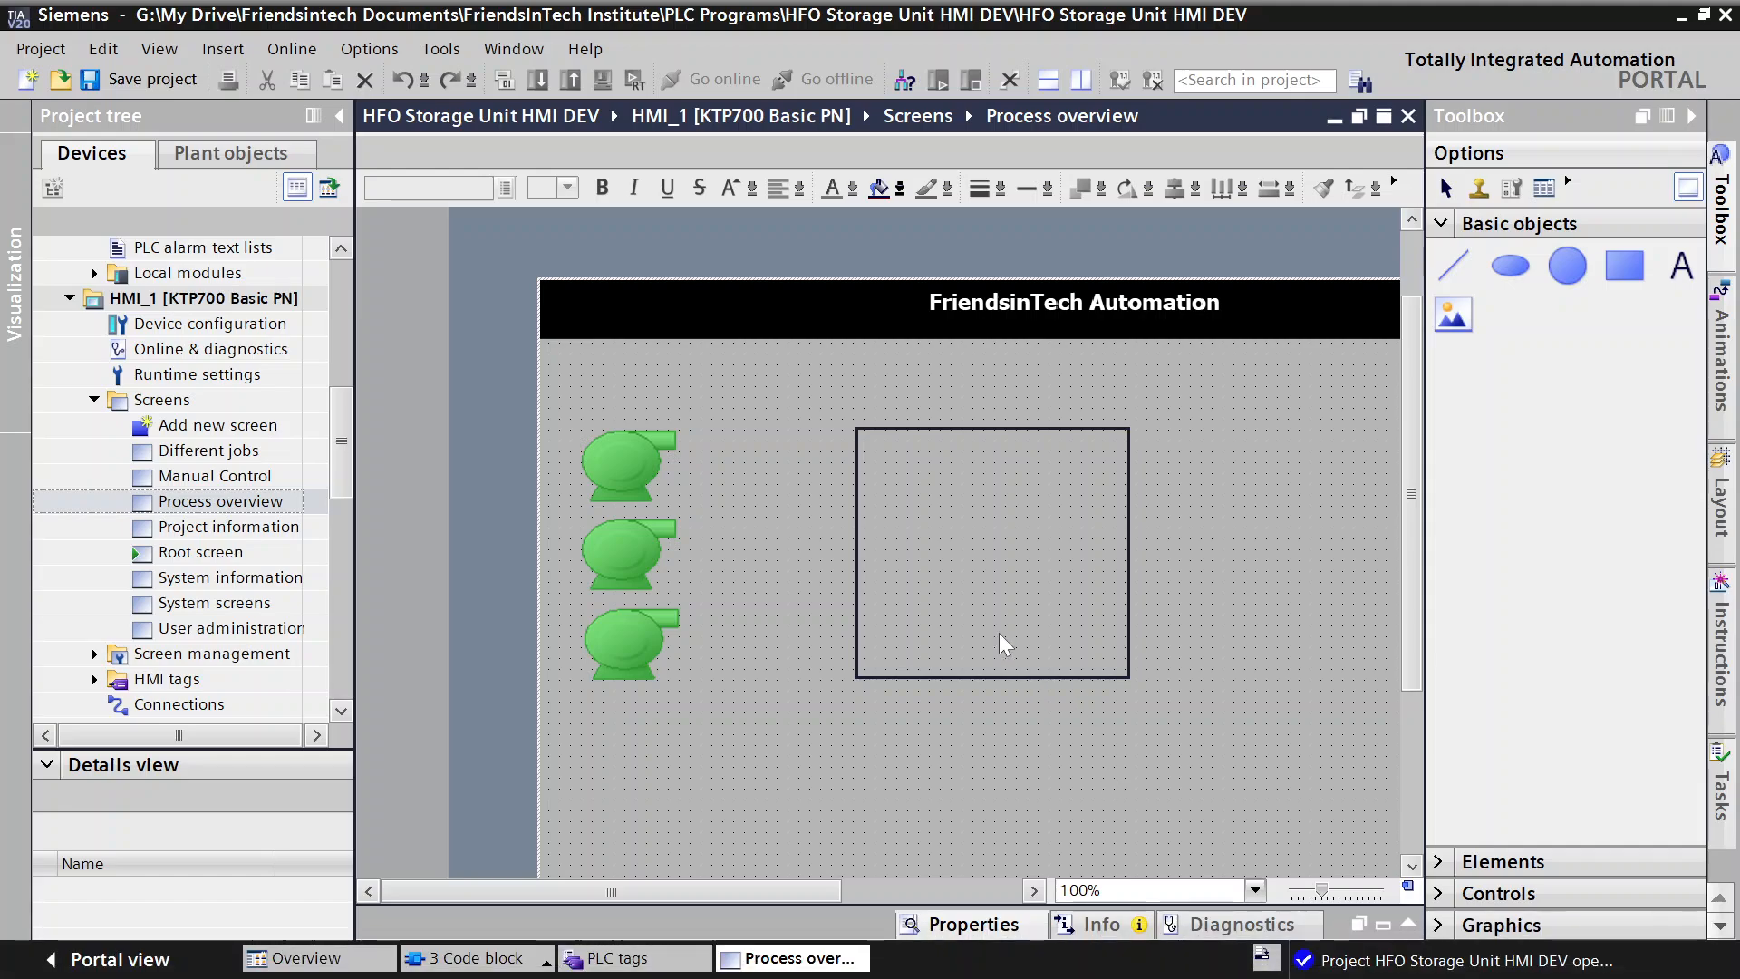
left_click(1439, 218)
left_click(1460, 287)
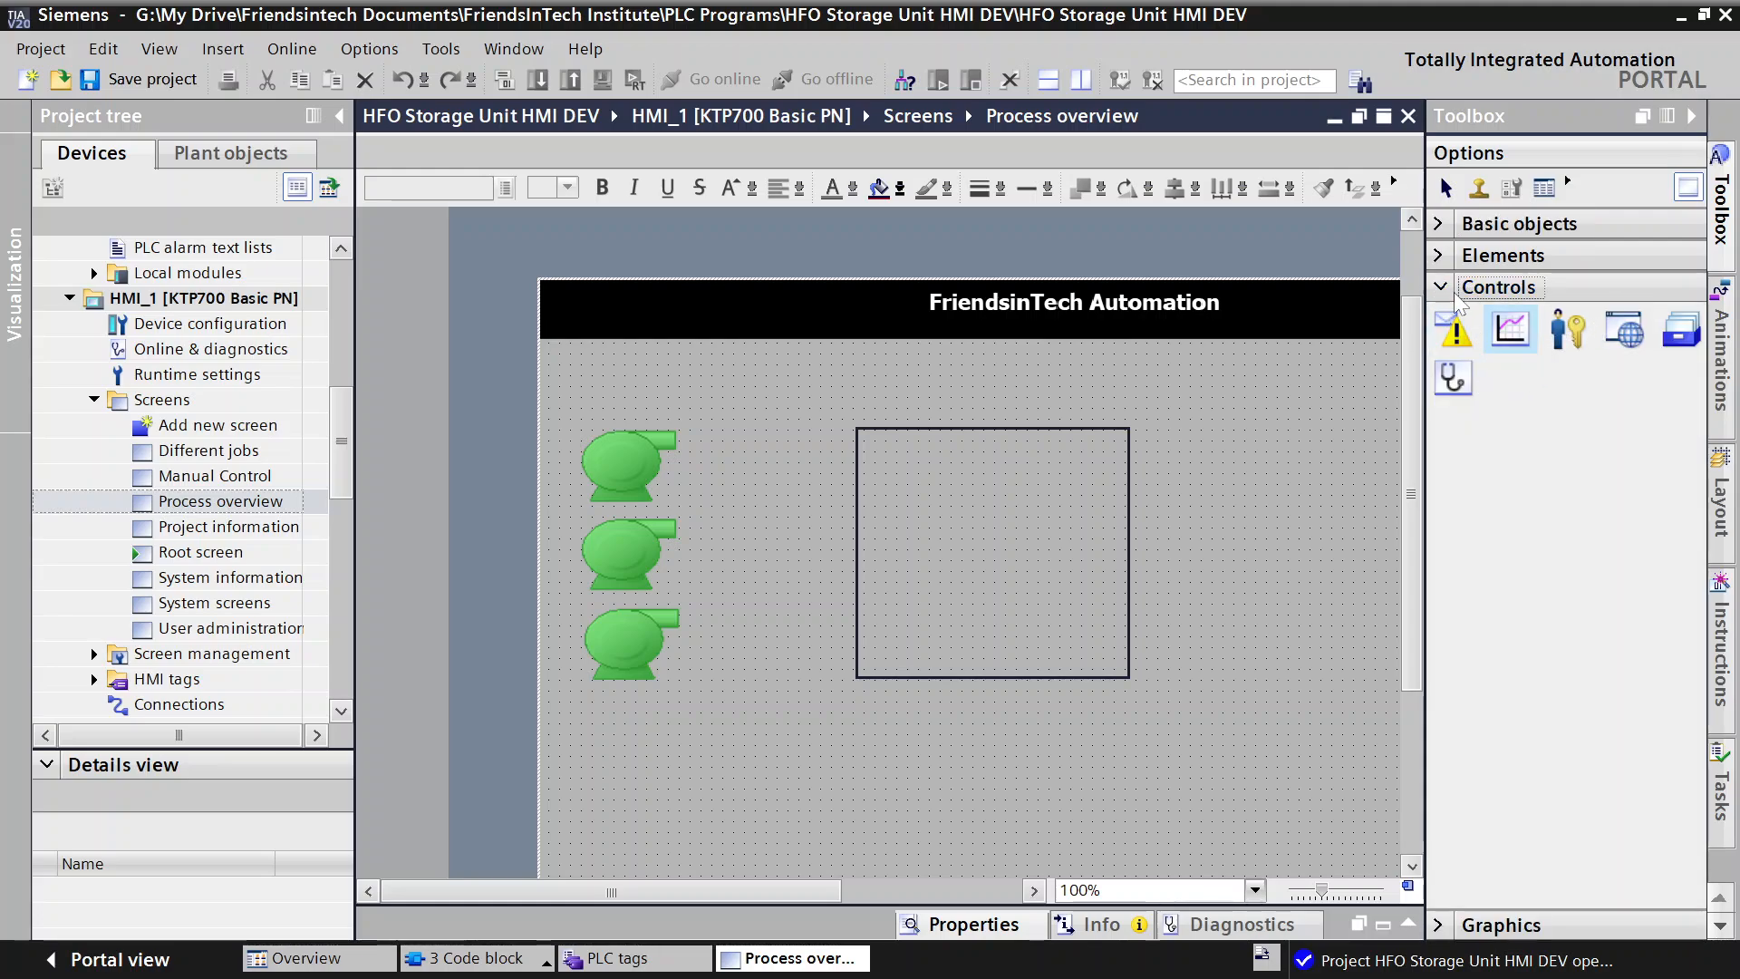
left_click(1449, 288)
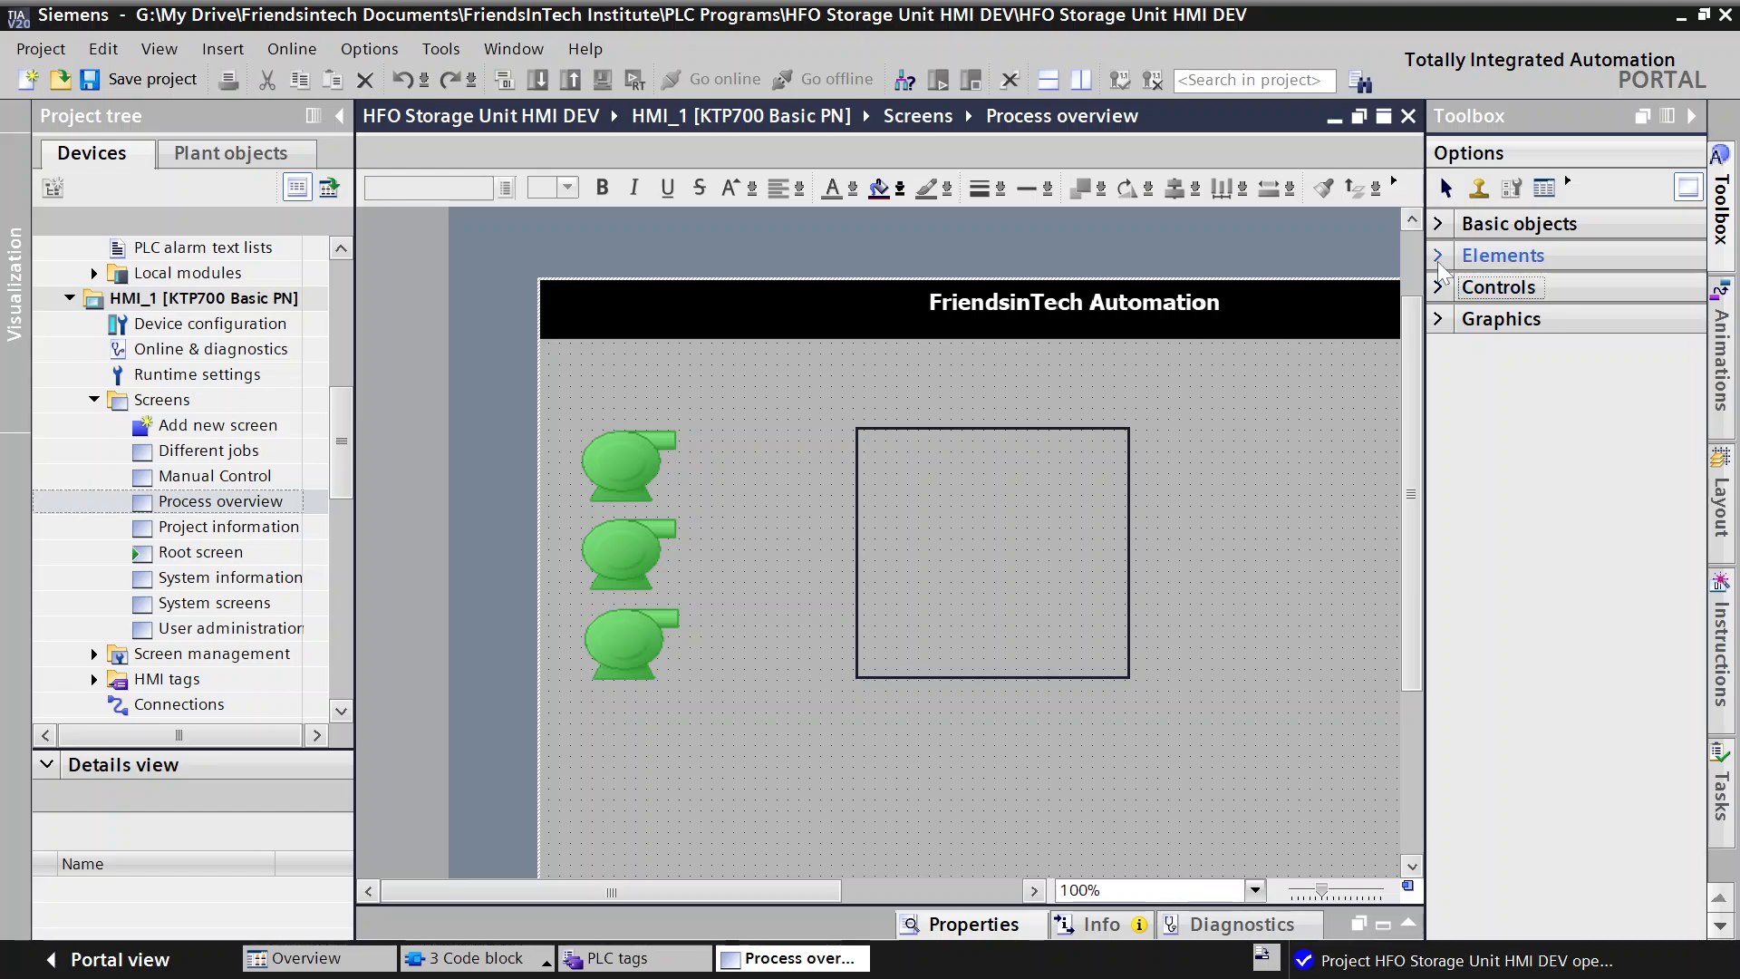
left_click(1450, 255)
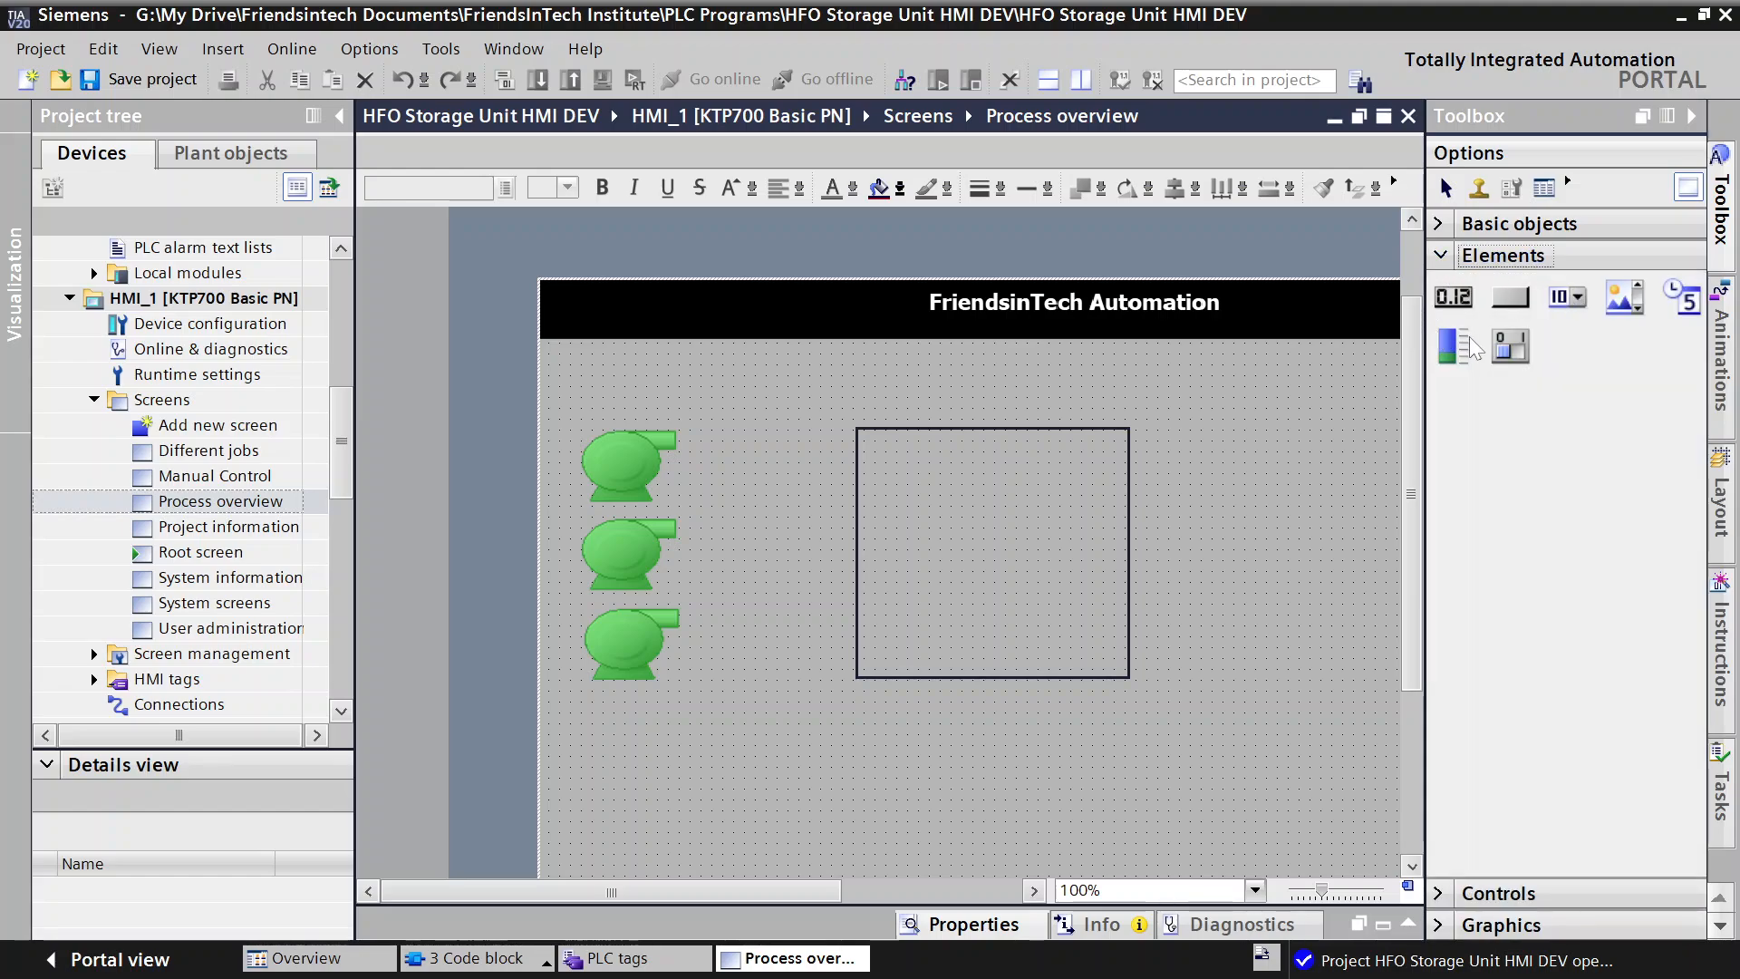
left_click(1461, 349)
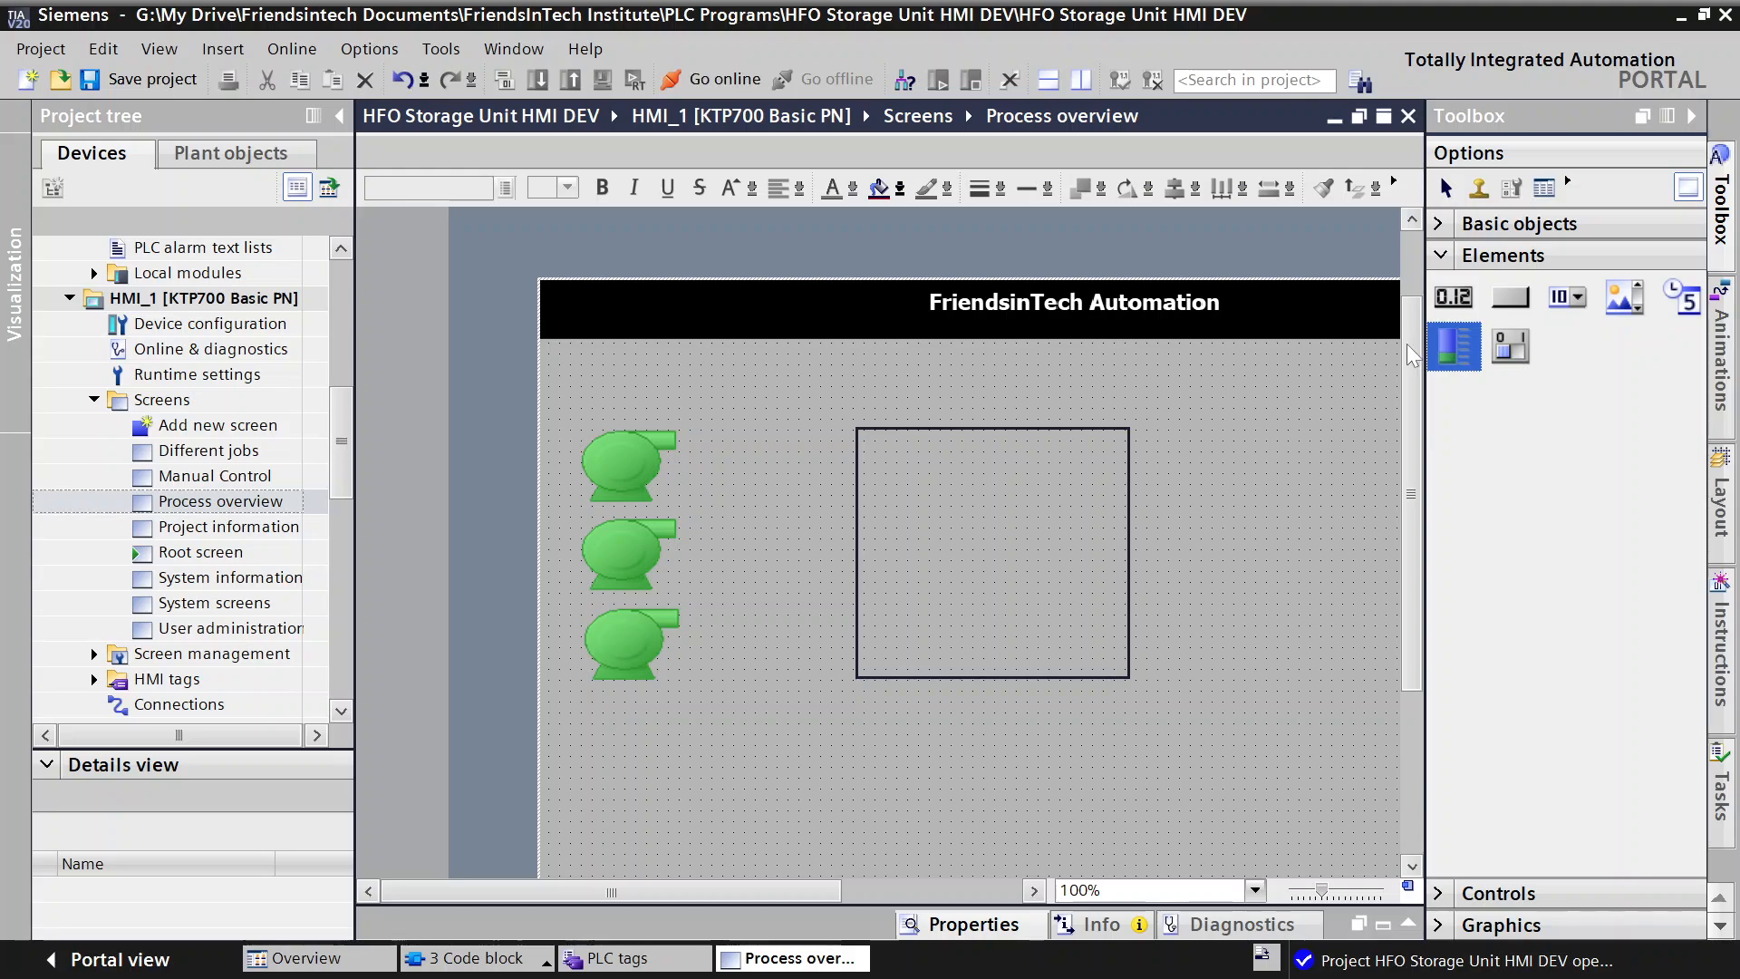
left_click(928, 503)
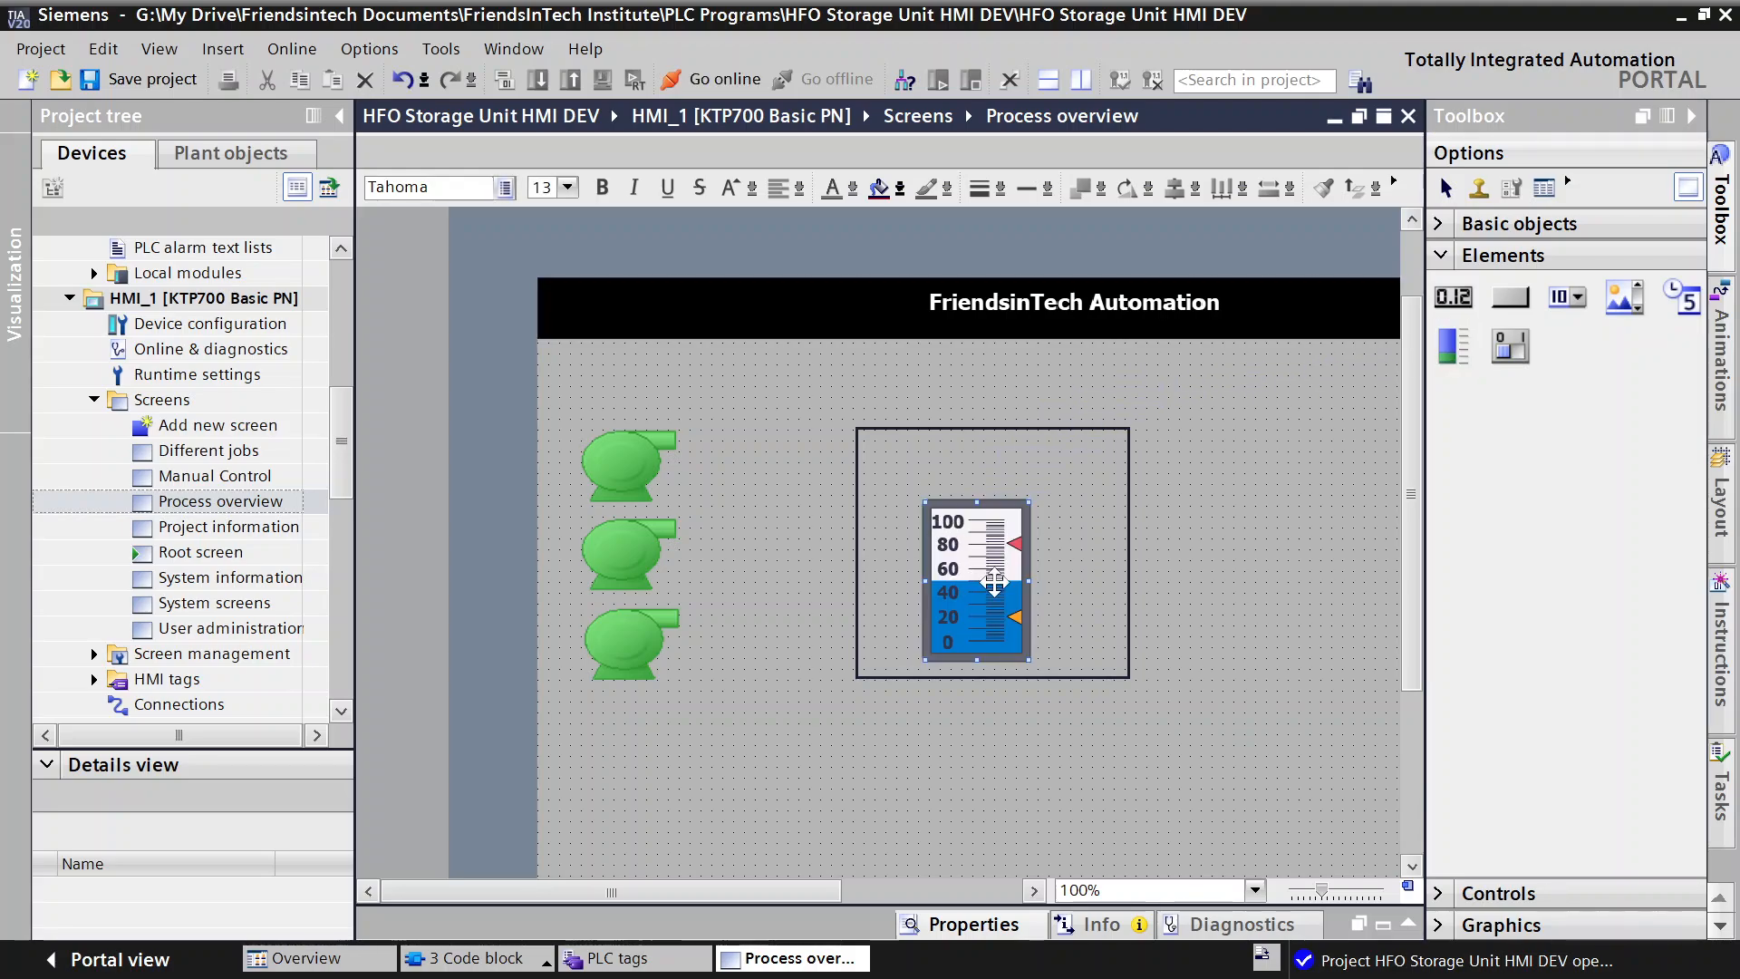
Step: Move the level bar to the tank rectangle's upper left corner, stretch it to nearly the tank's full height and narrow it
left_click_drag(935, 504, 870, 440)
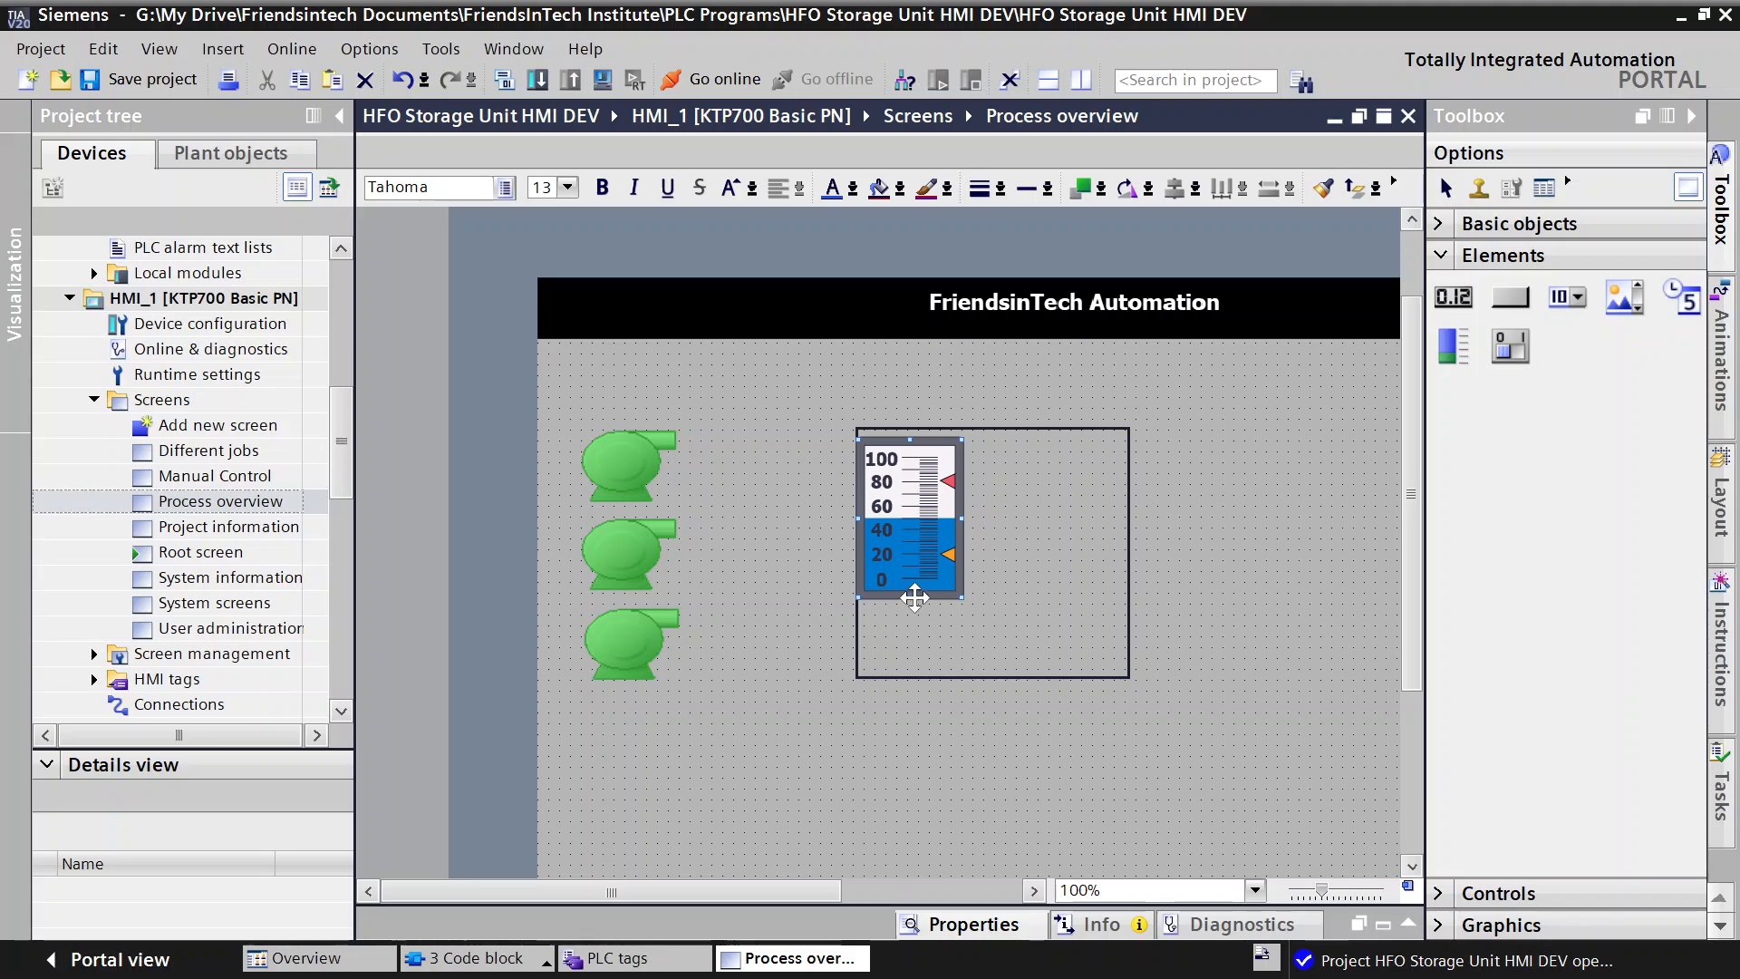
left_click_drag(910, 597, 913, 660)
left_click(999, 562)
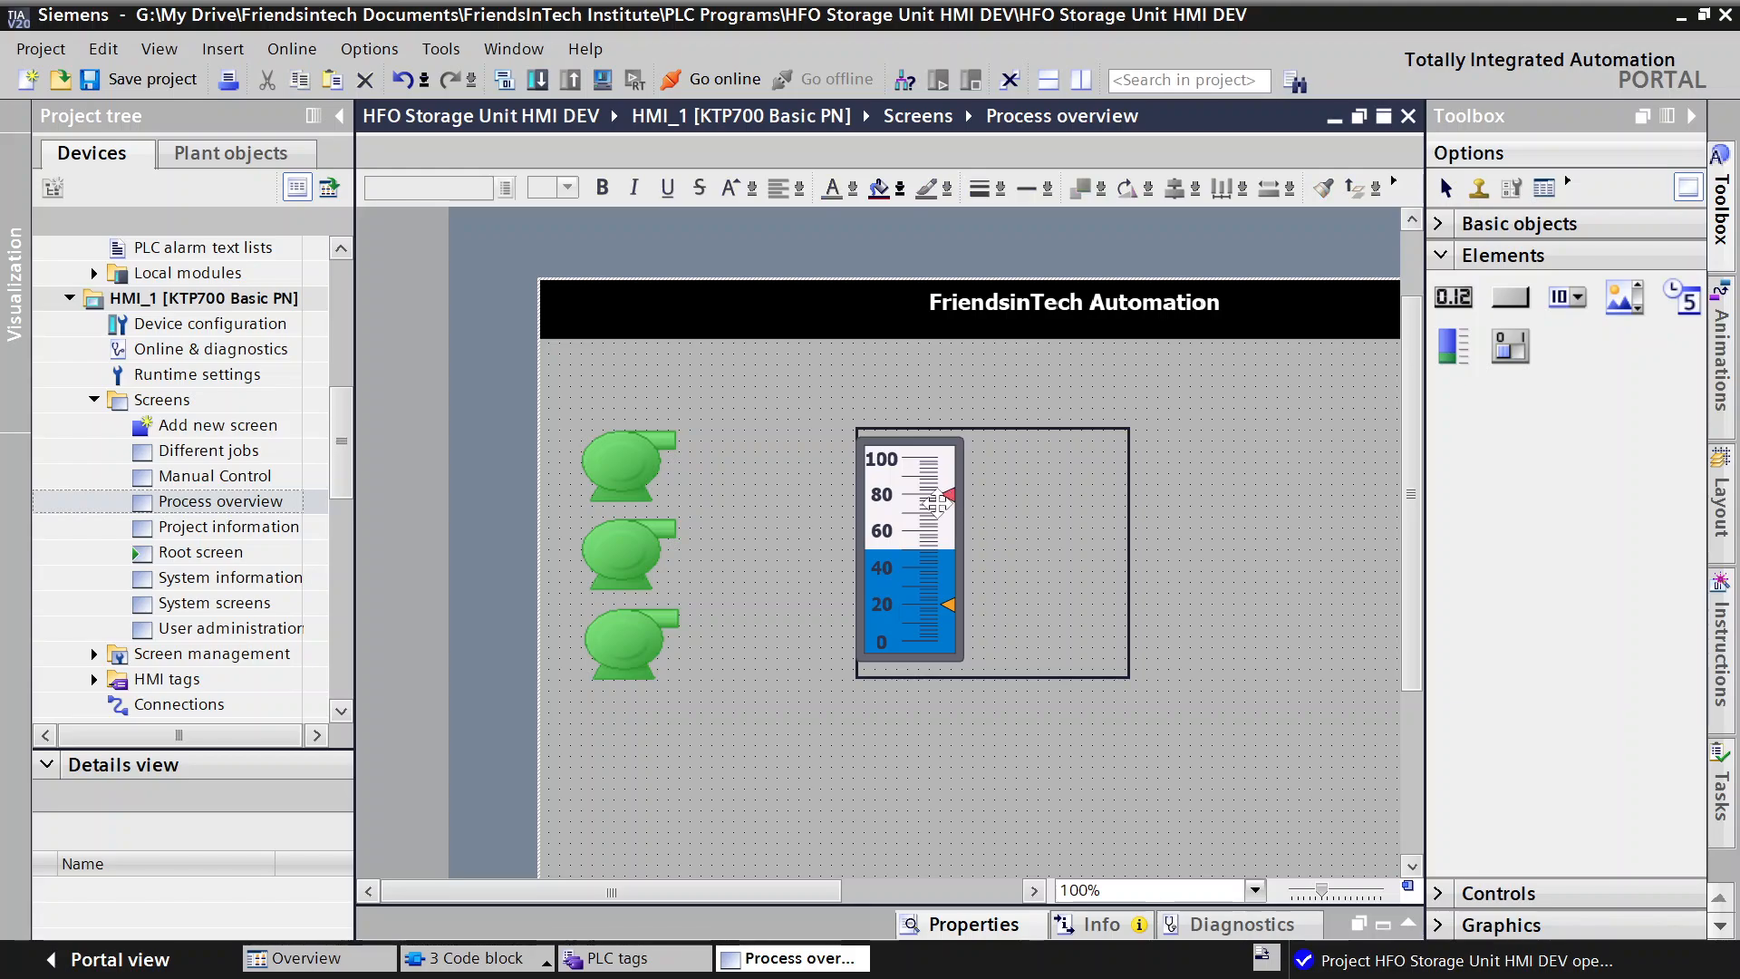
left_click(960, 536)
mouse_move(963, 550)
left_mouse_down()
mouse_move(883, 555)
mouse_move(943, 556)
left_mouse_up()
left_click(1362, 515)
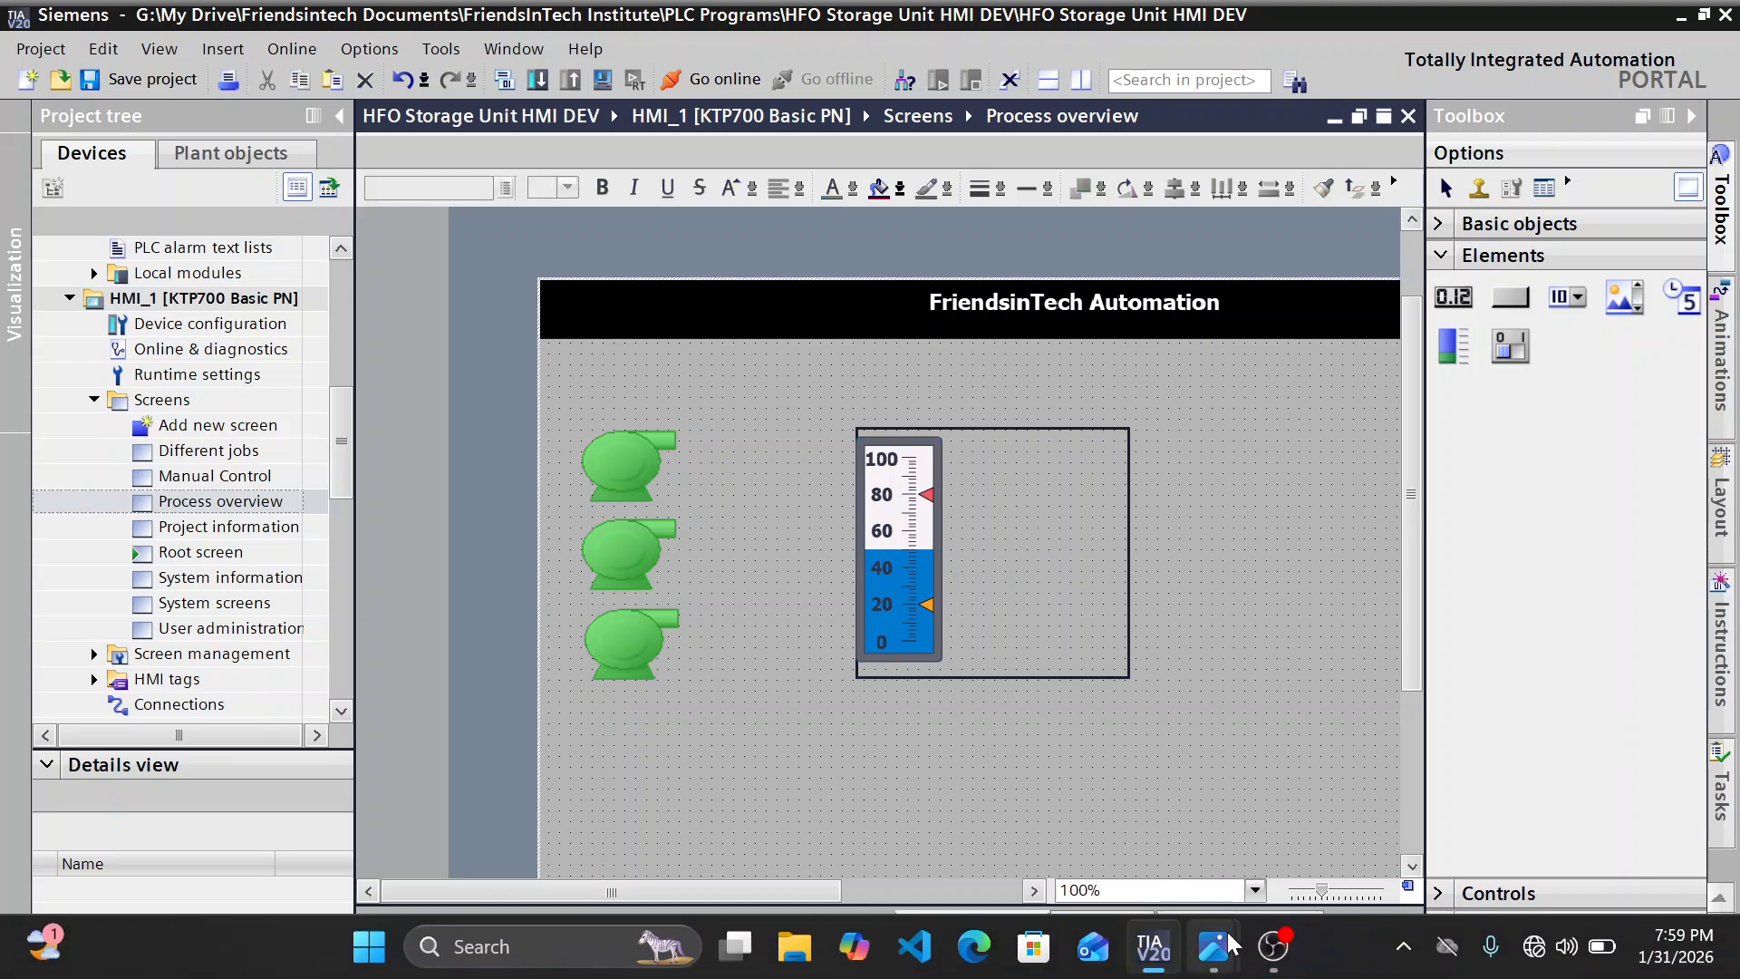
Step: Check the level bars in Screenshot (251).png, and in TIA Portal set the level bar's foreground color to green (0, 255, 0)
mouse_move(1214, 946)
left_click(1069, 852)
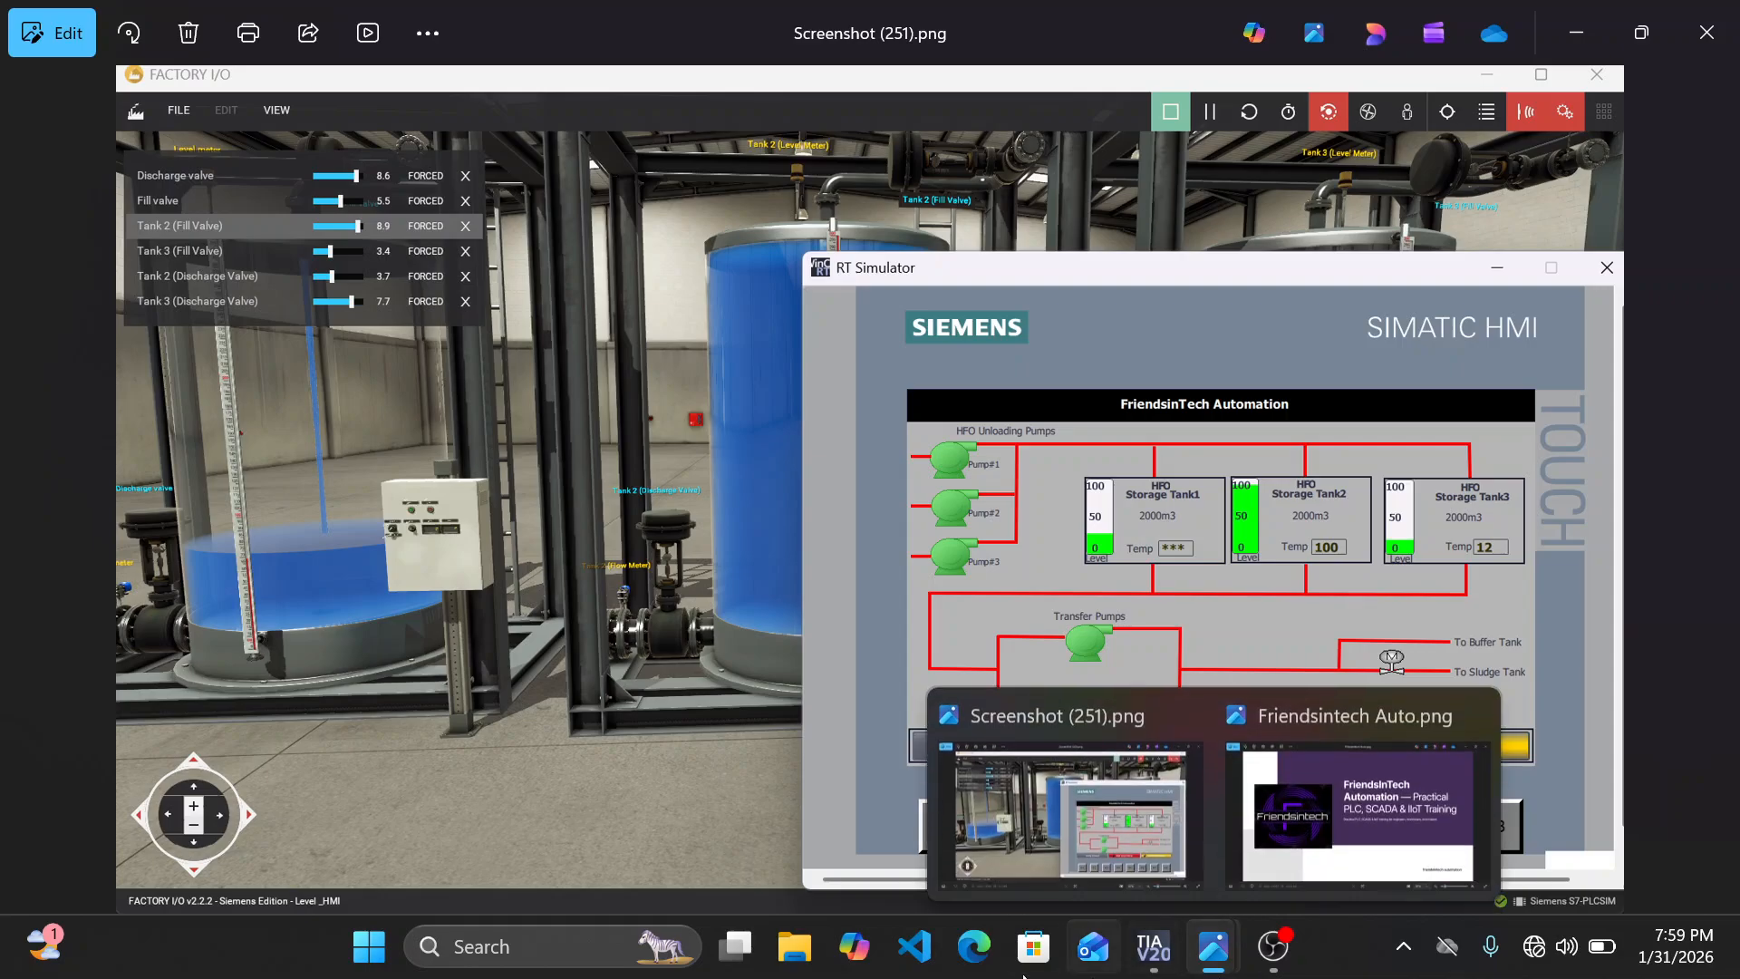
left_click(1165, 966)
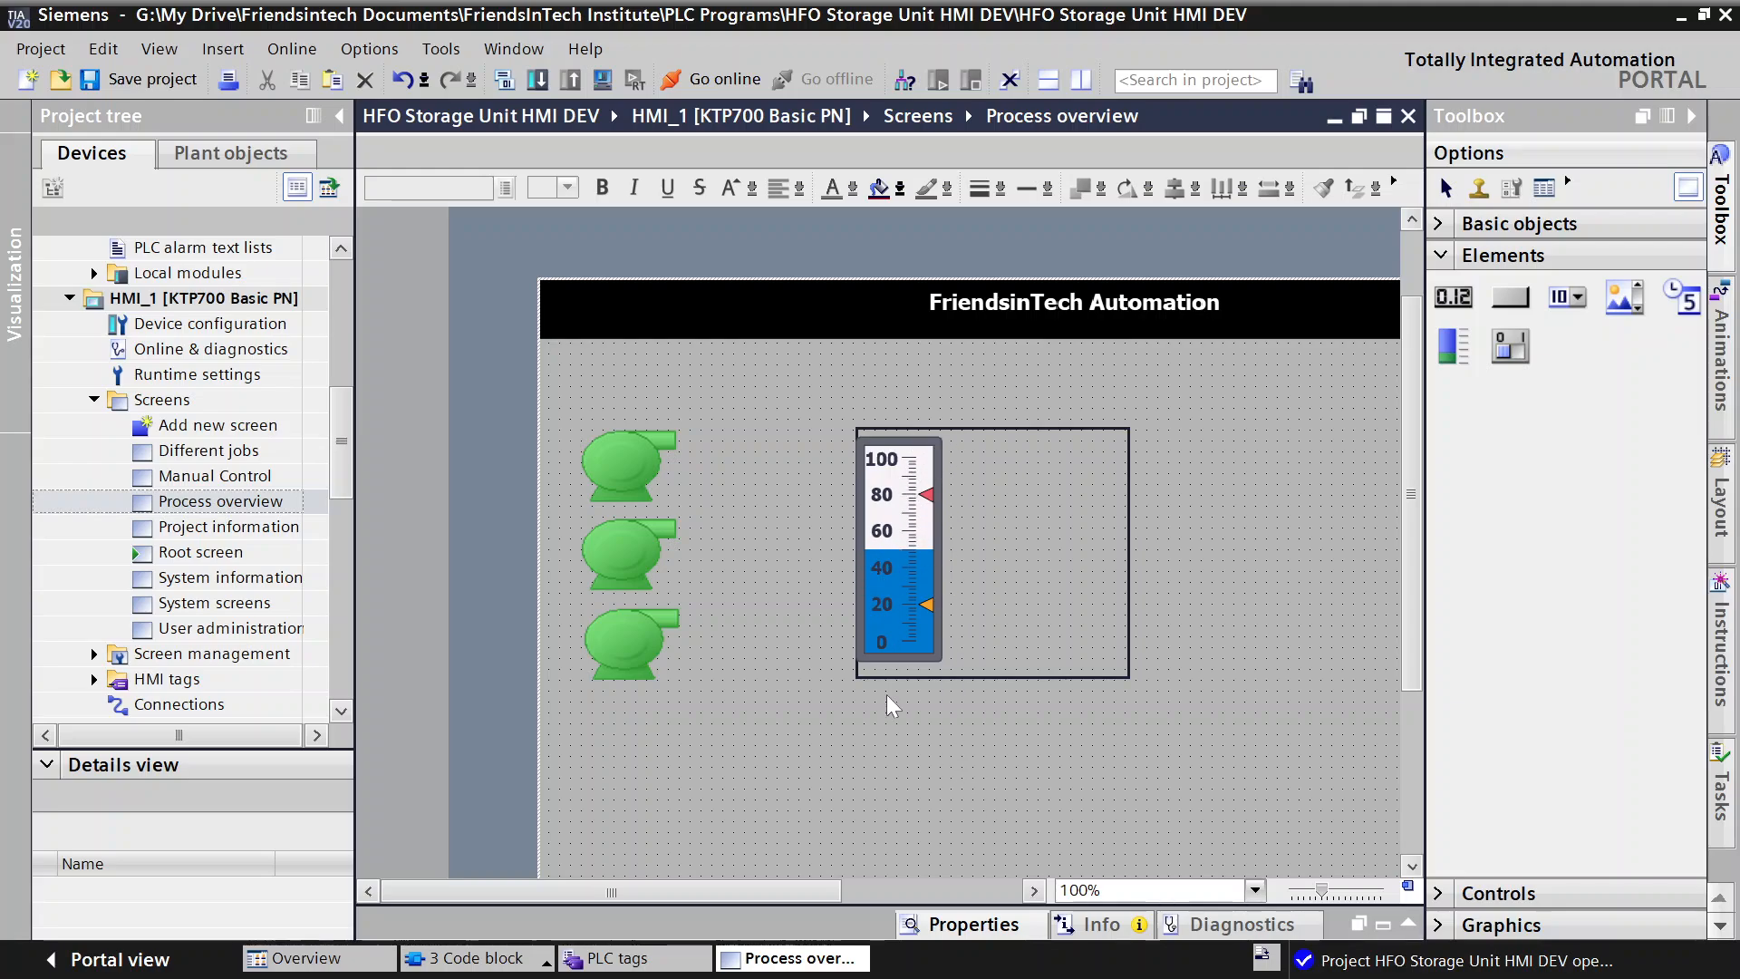
left_click(954, 932)
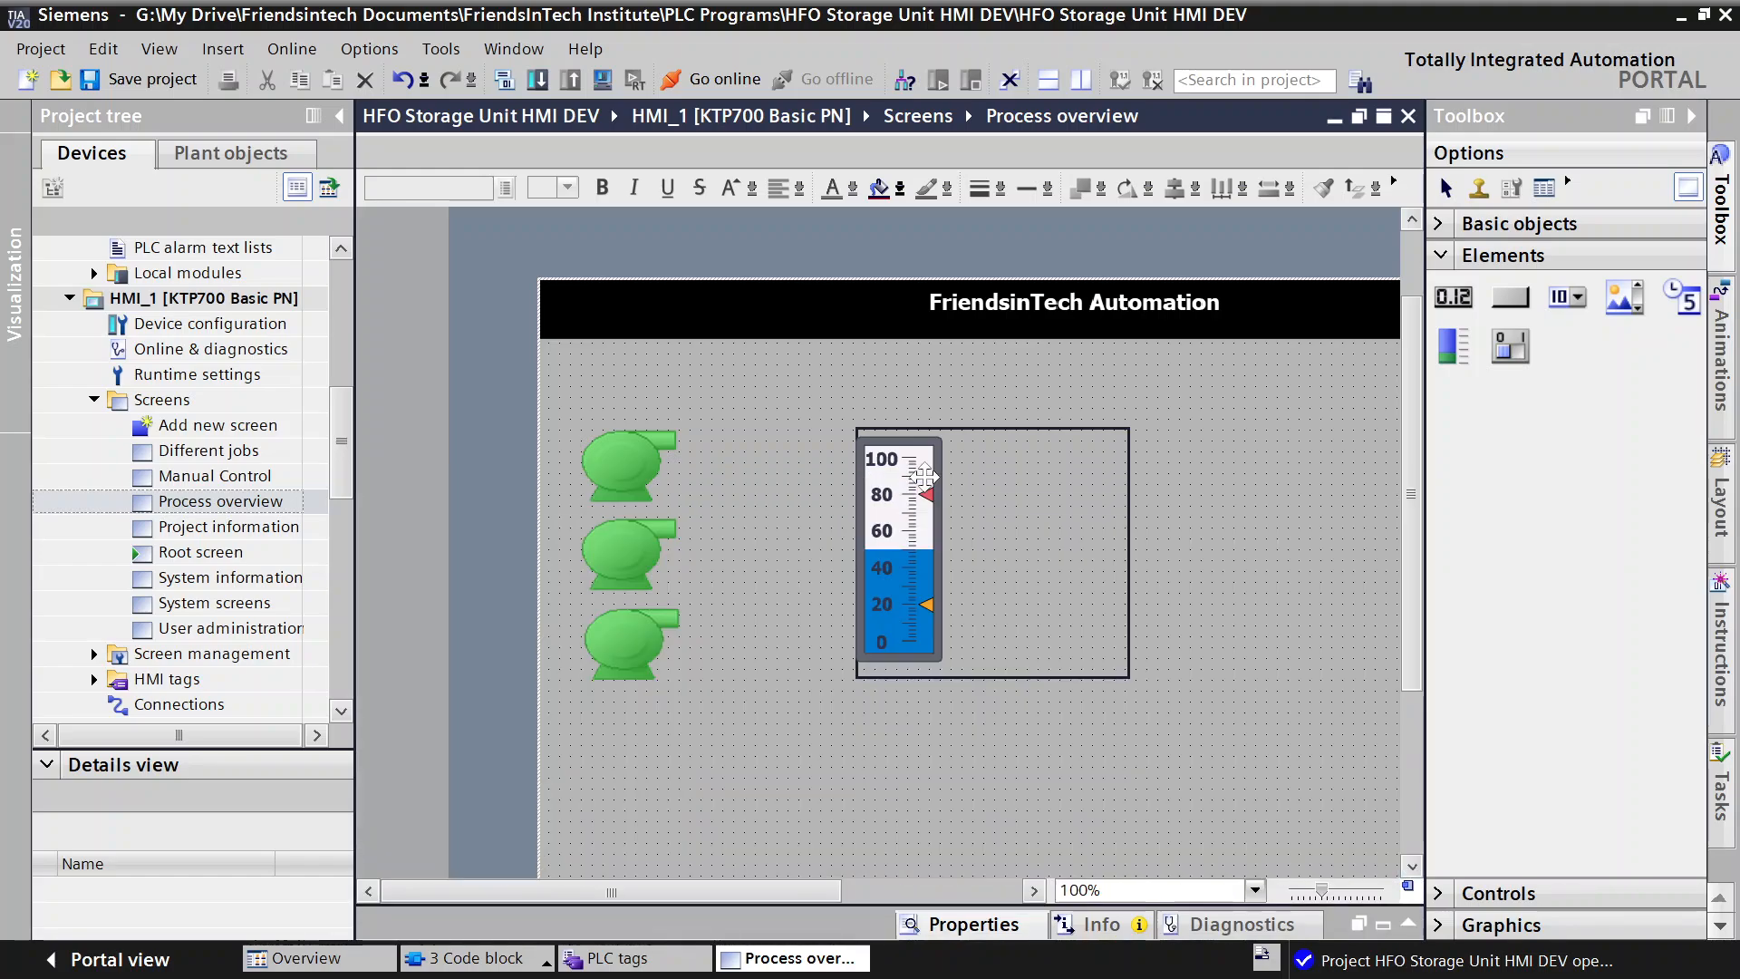
left_click(924, 475)
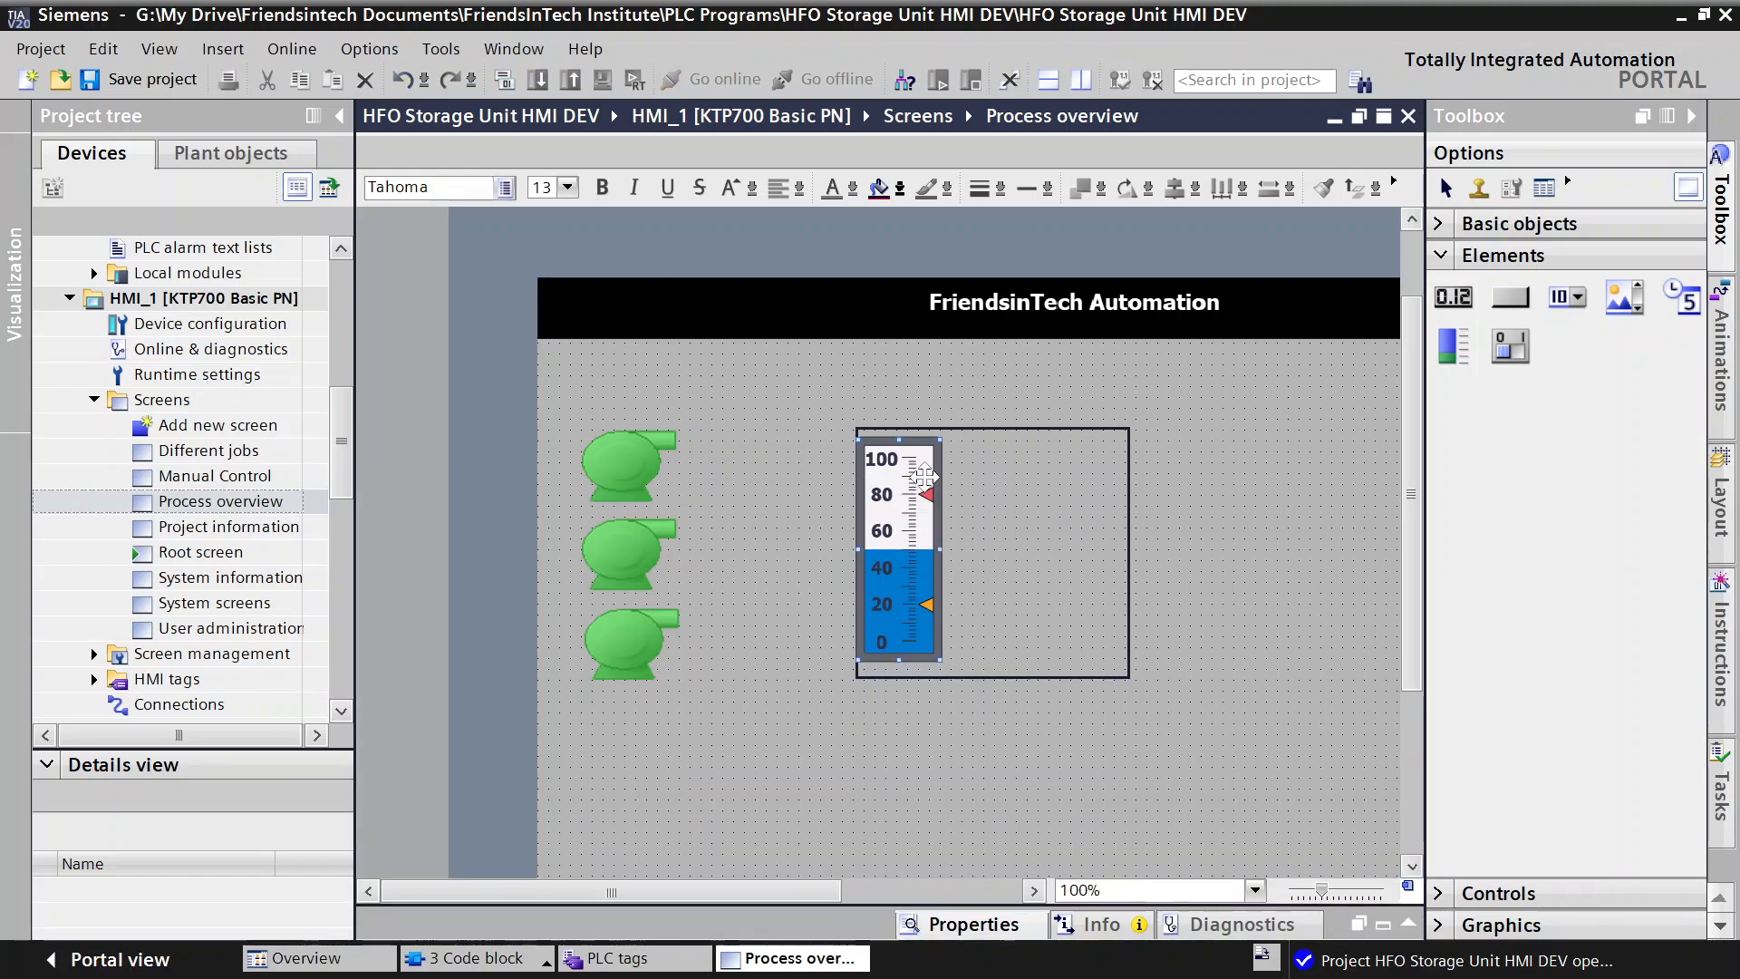
left_click(981, 926)
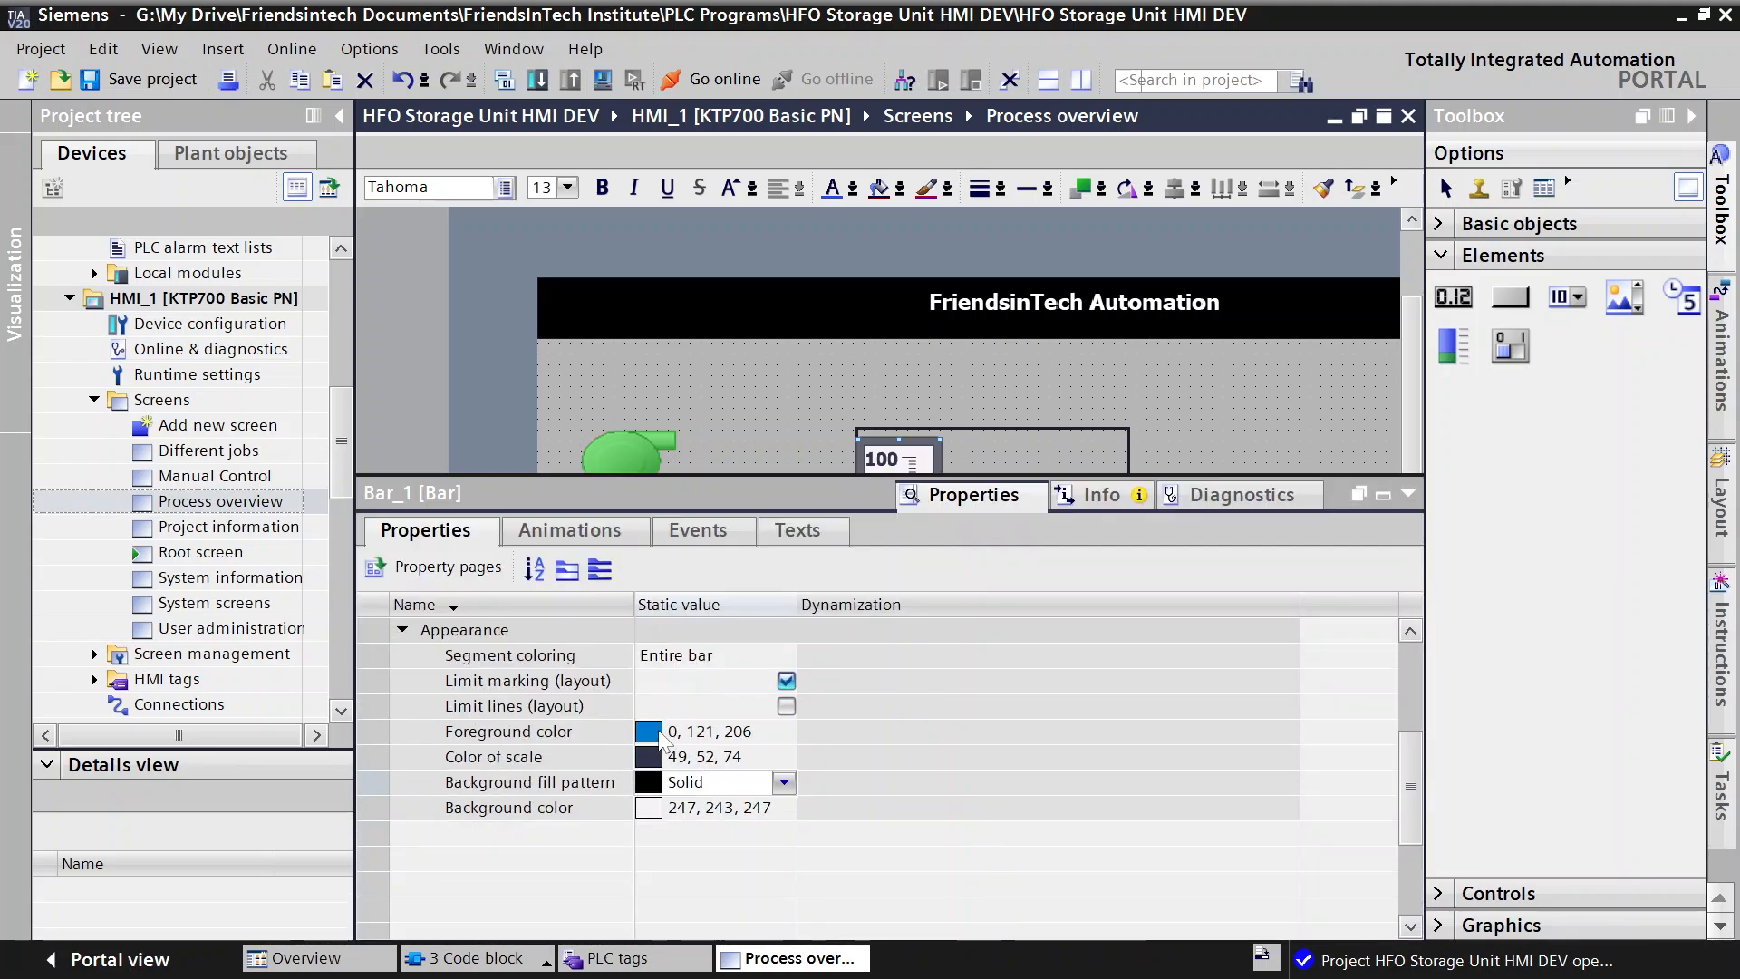
left_click(690, 734)
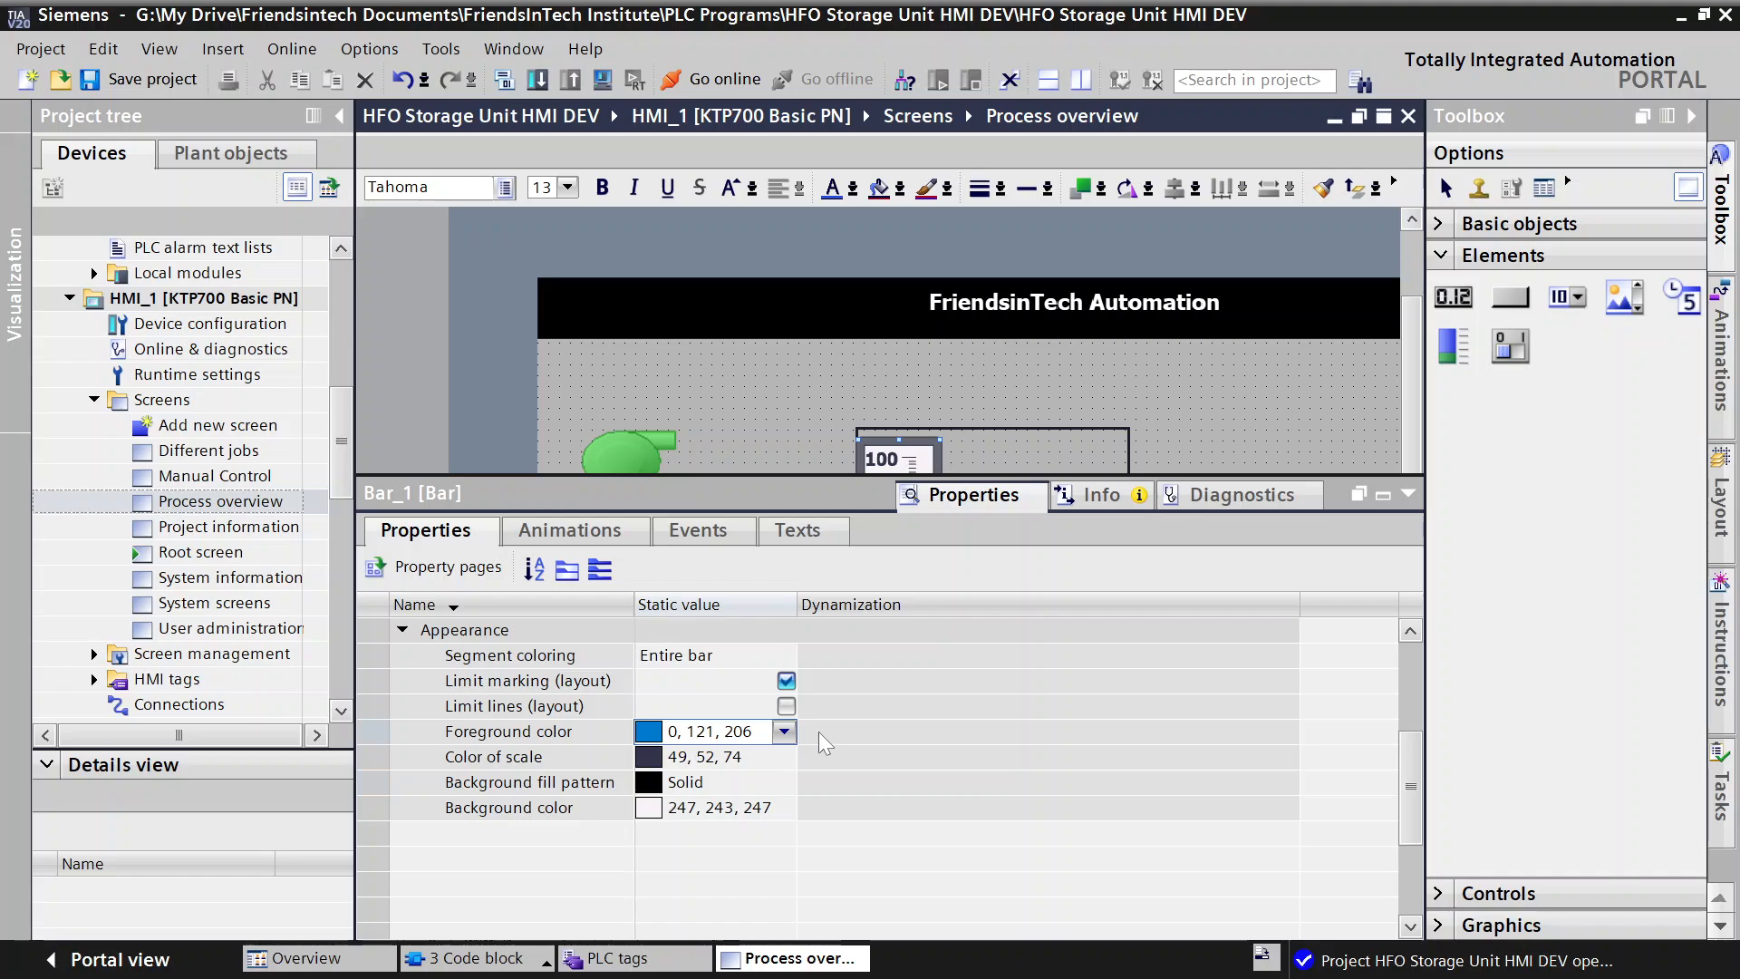
left_click(784, 733)
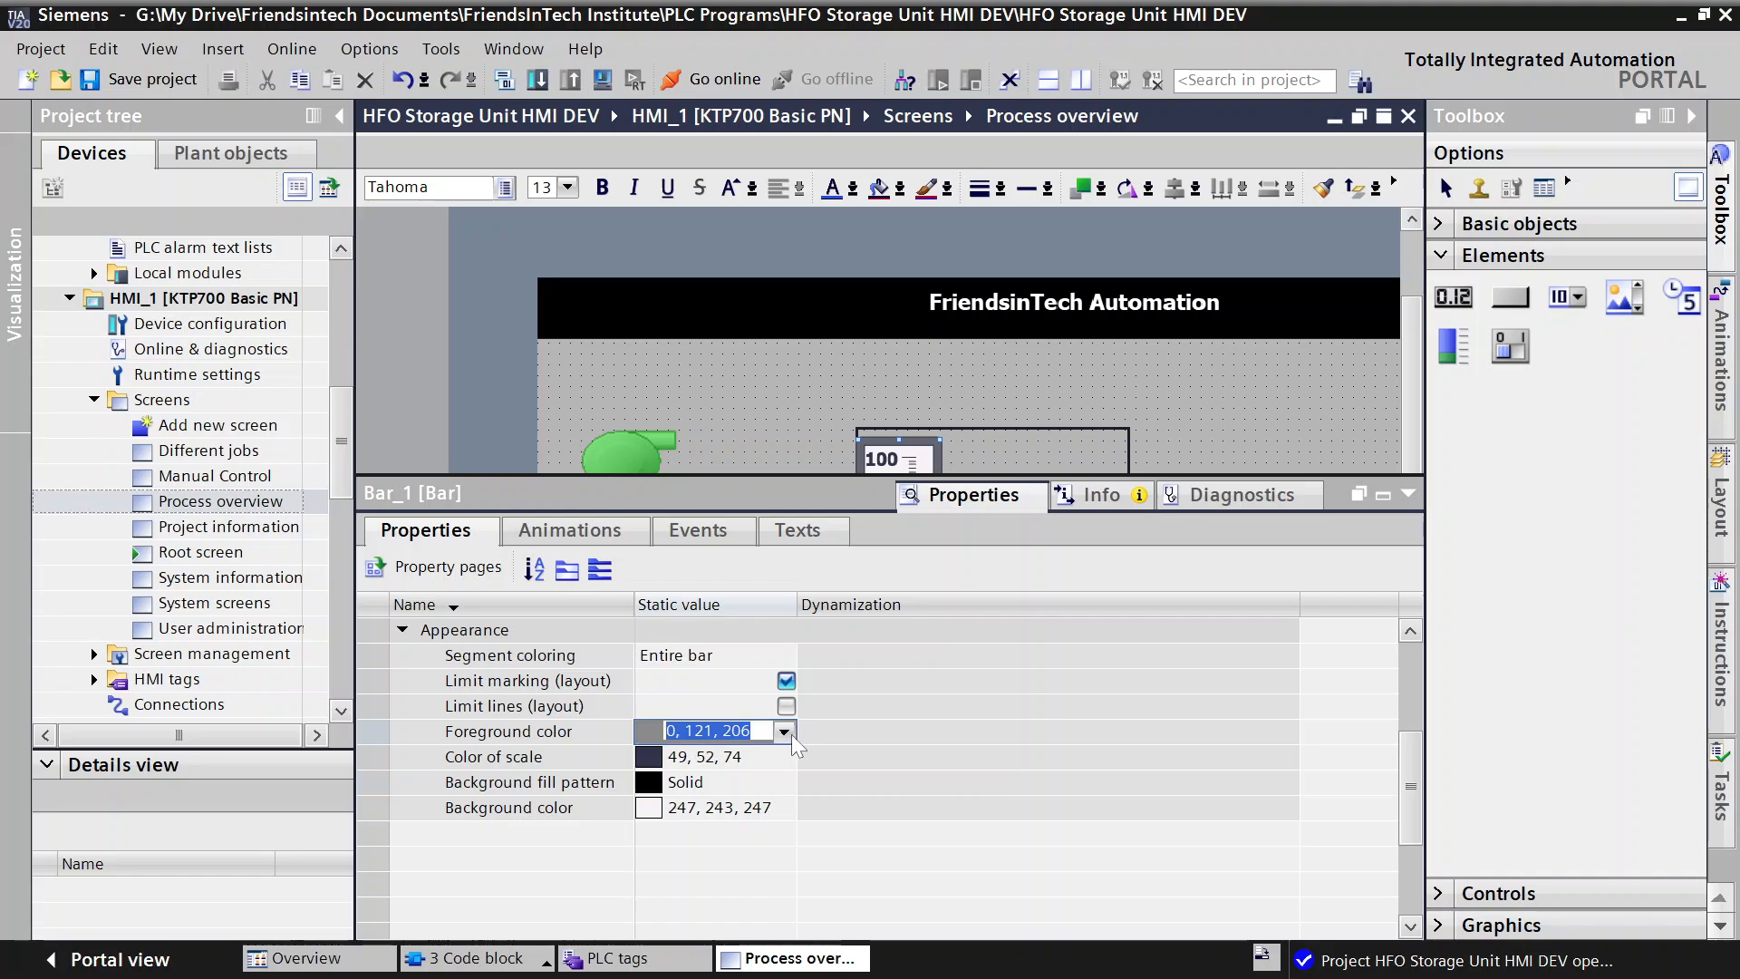
left_click(714, 824)
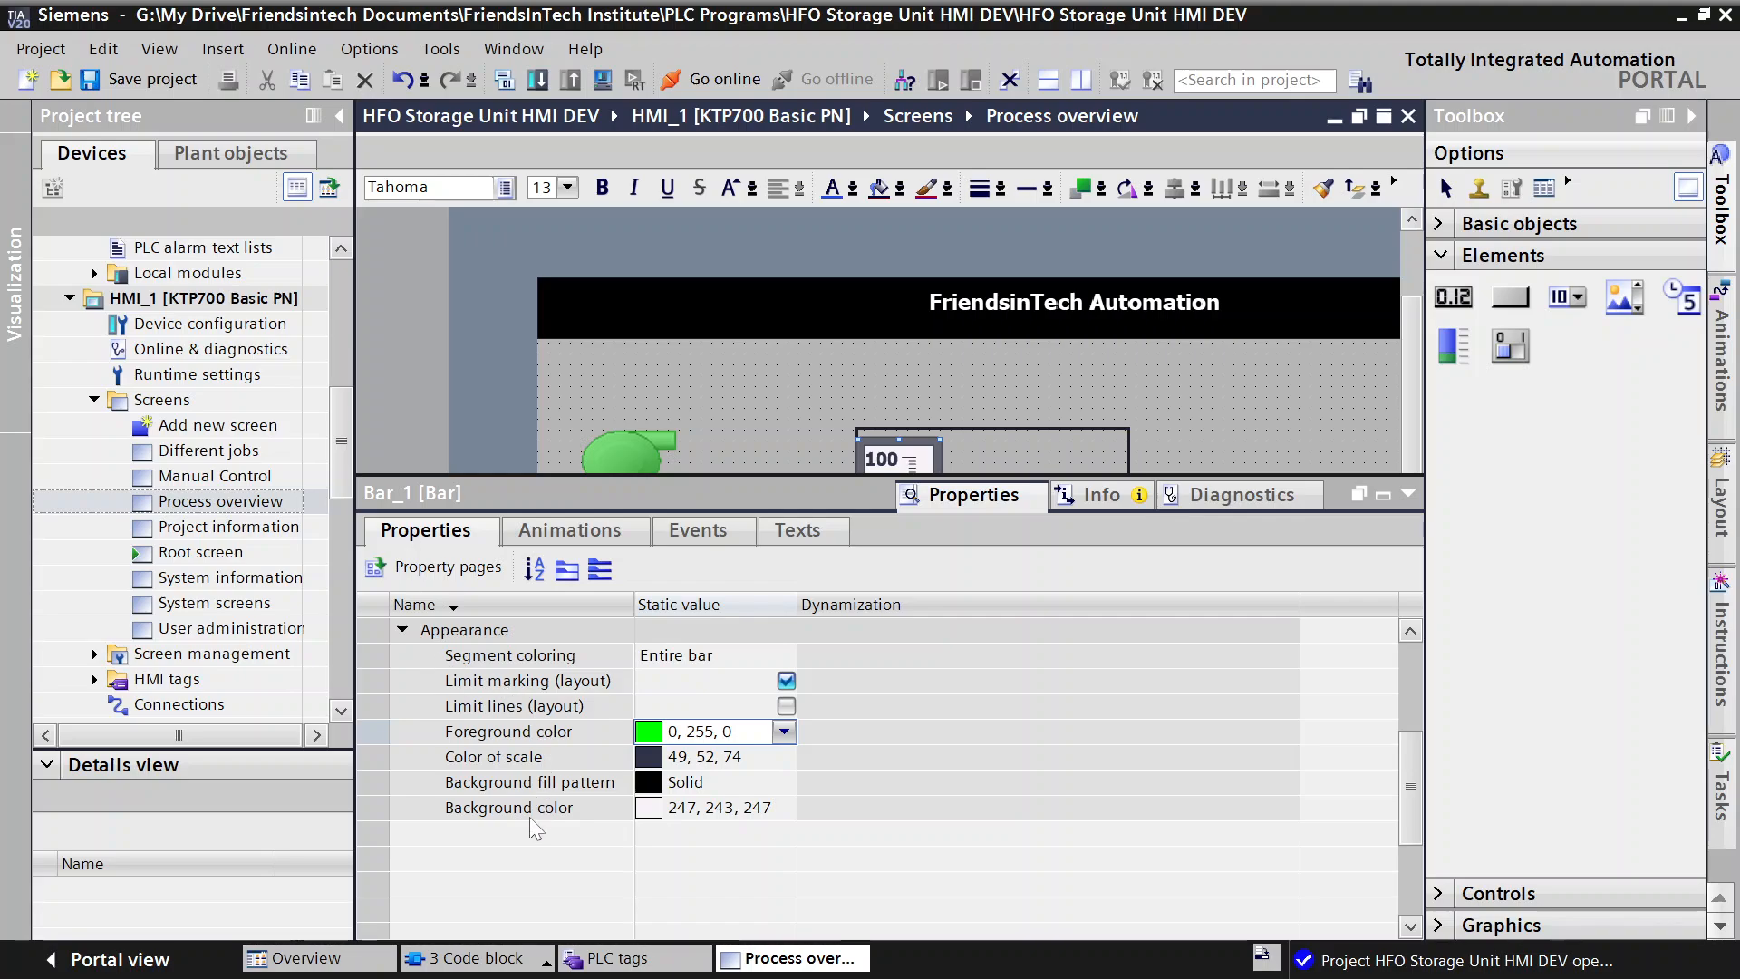
left_click(706, 379)
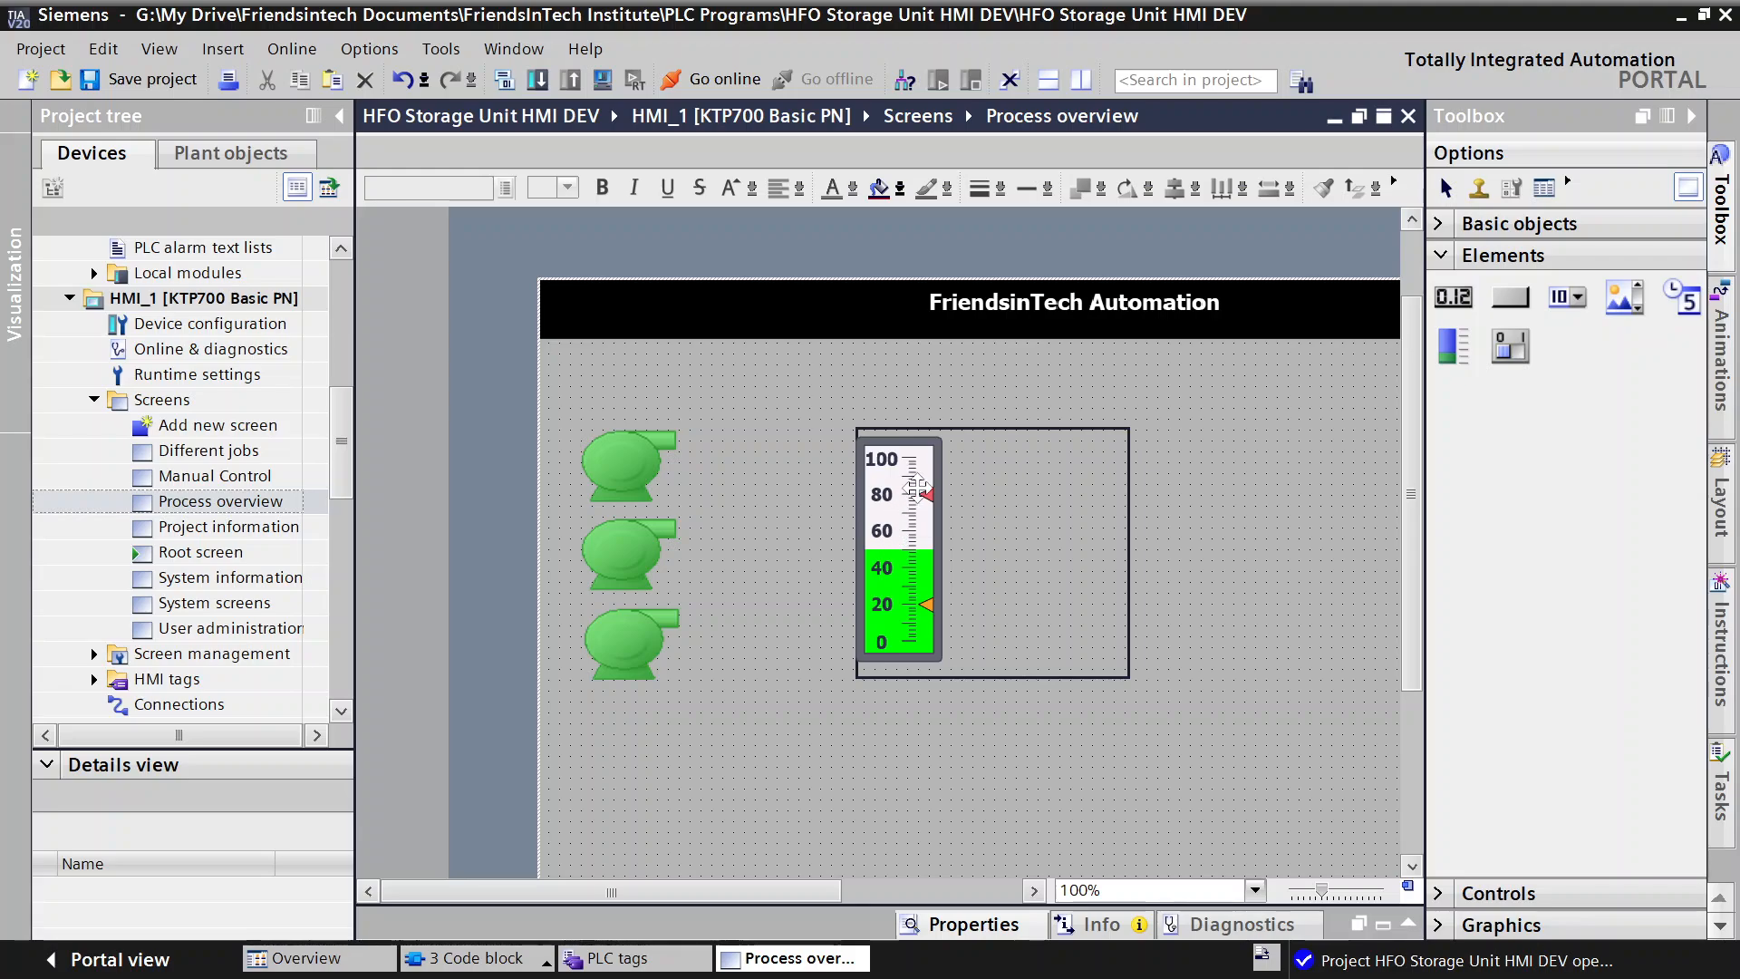
Step: Set the level bar's border width to 2
left_click(918, 456)
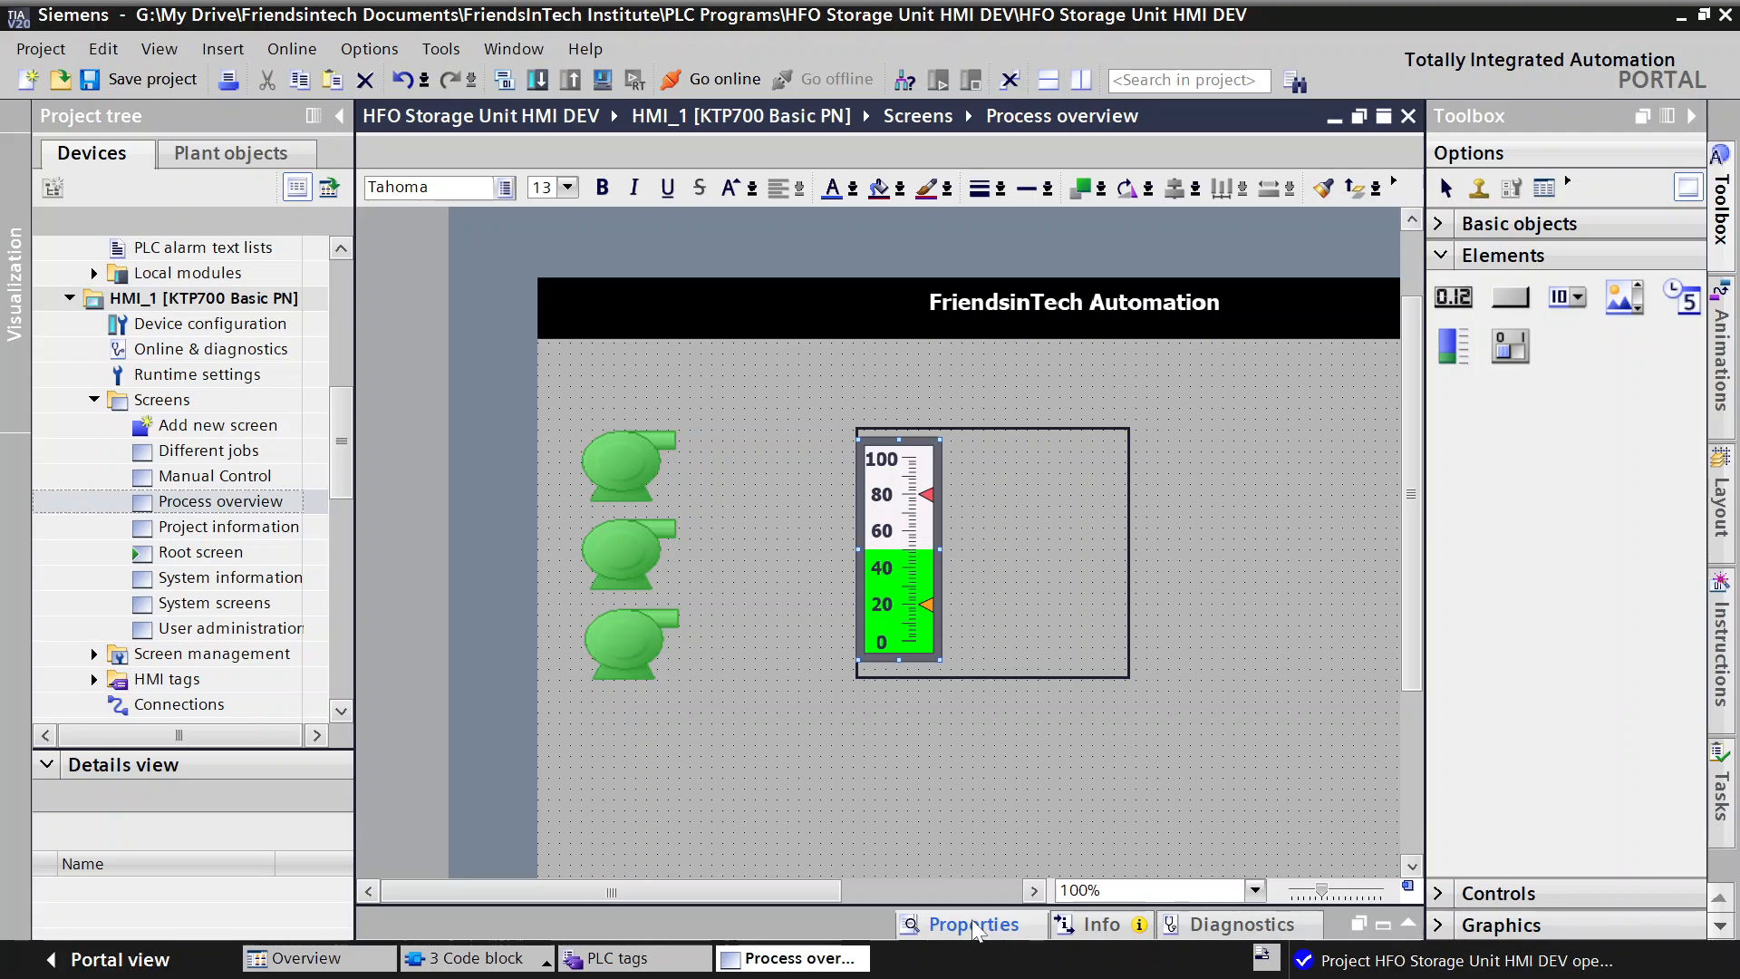
double_click(918, 474)
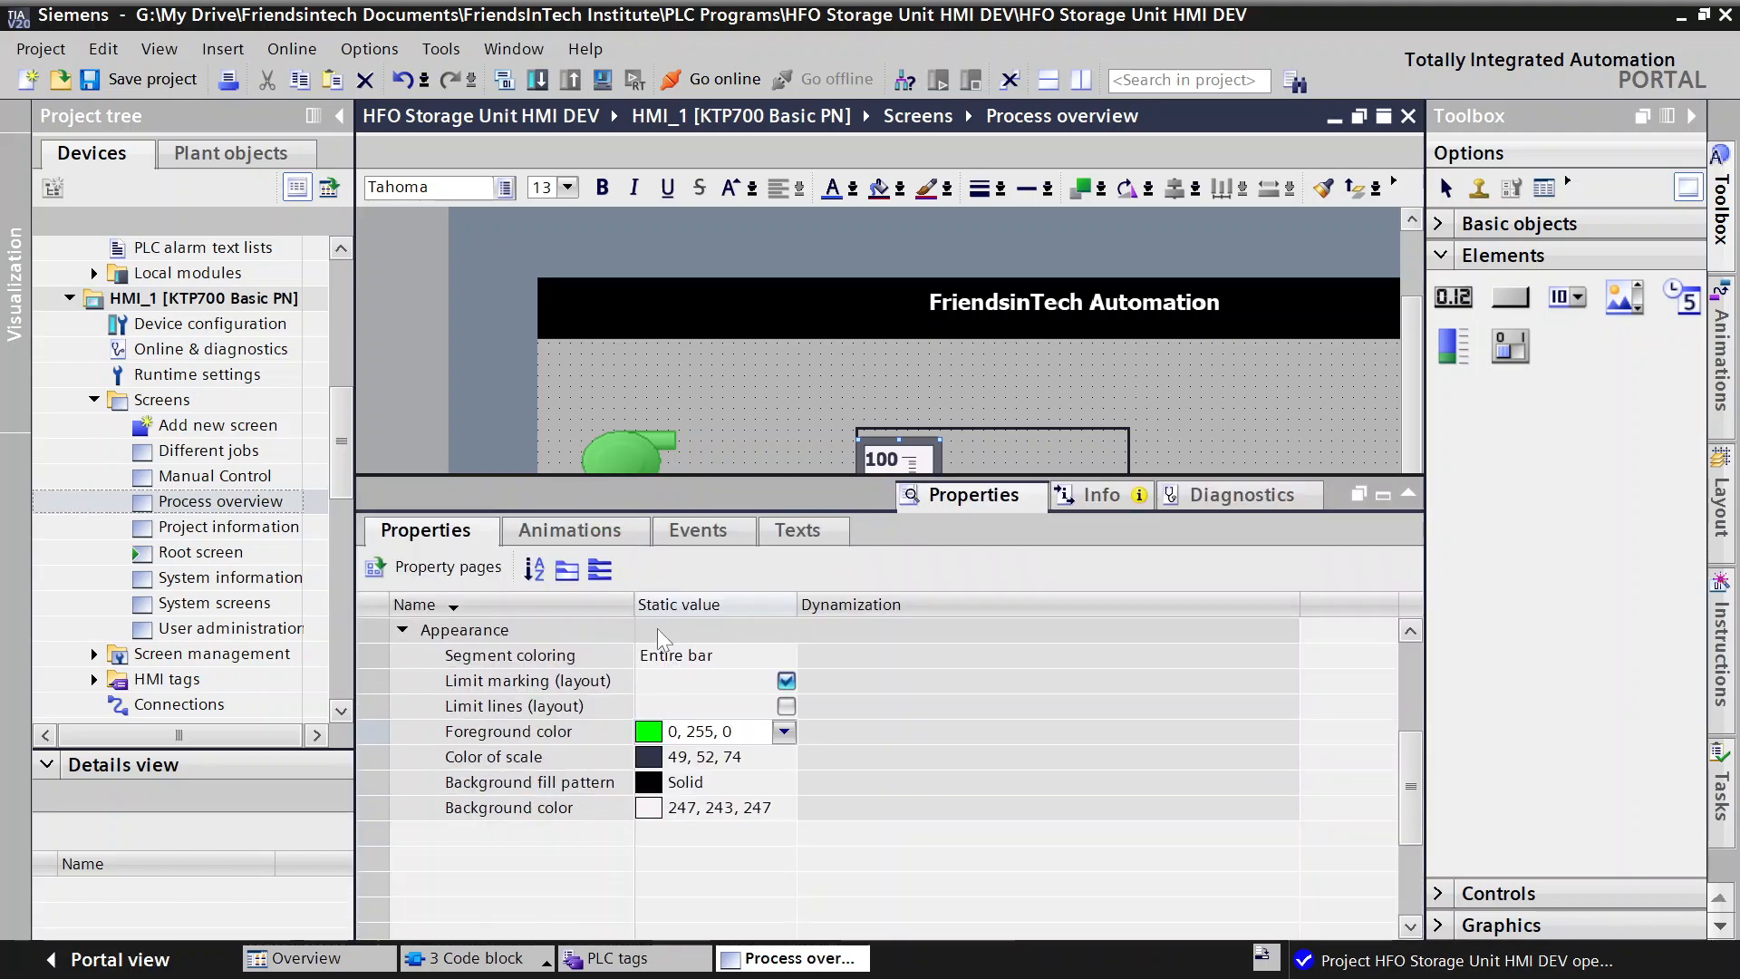
left_click(400, 629)
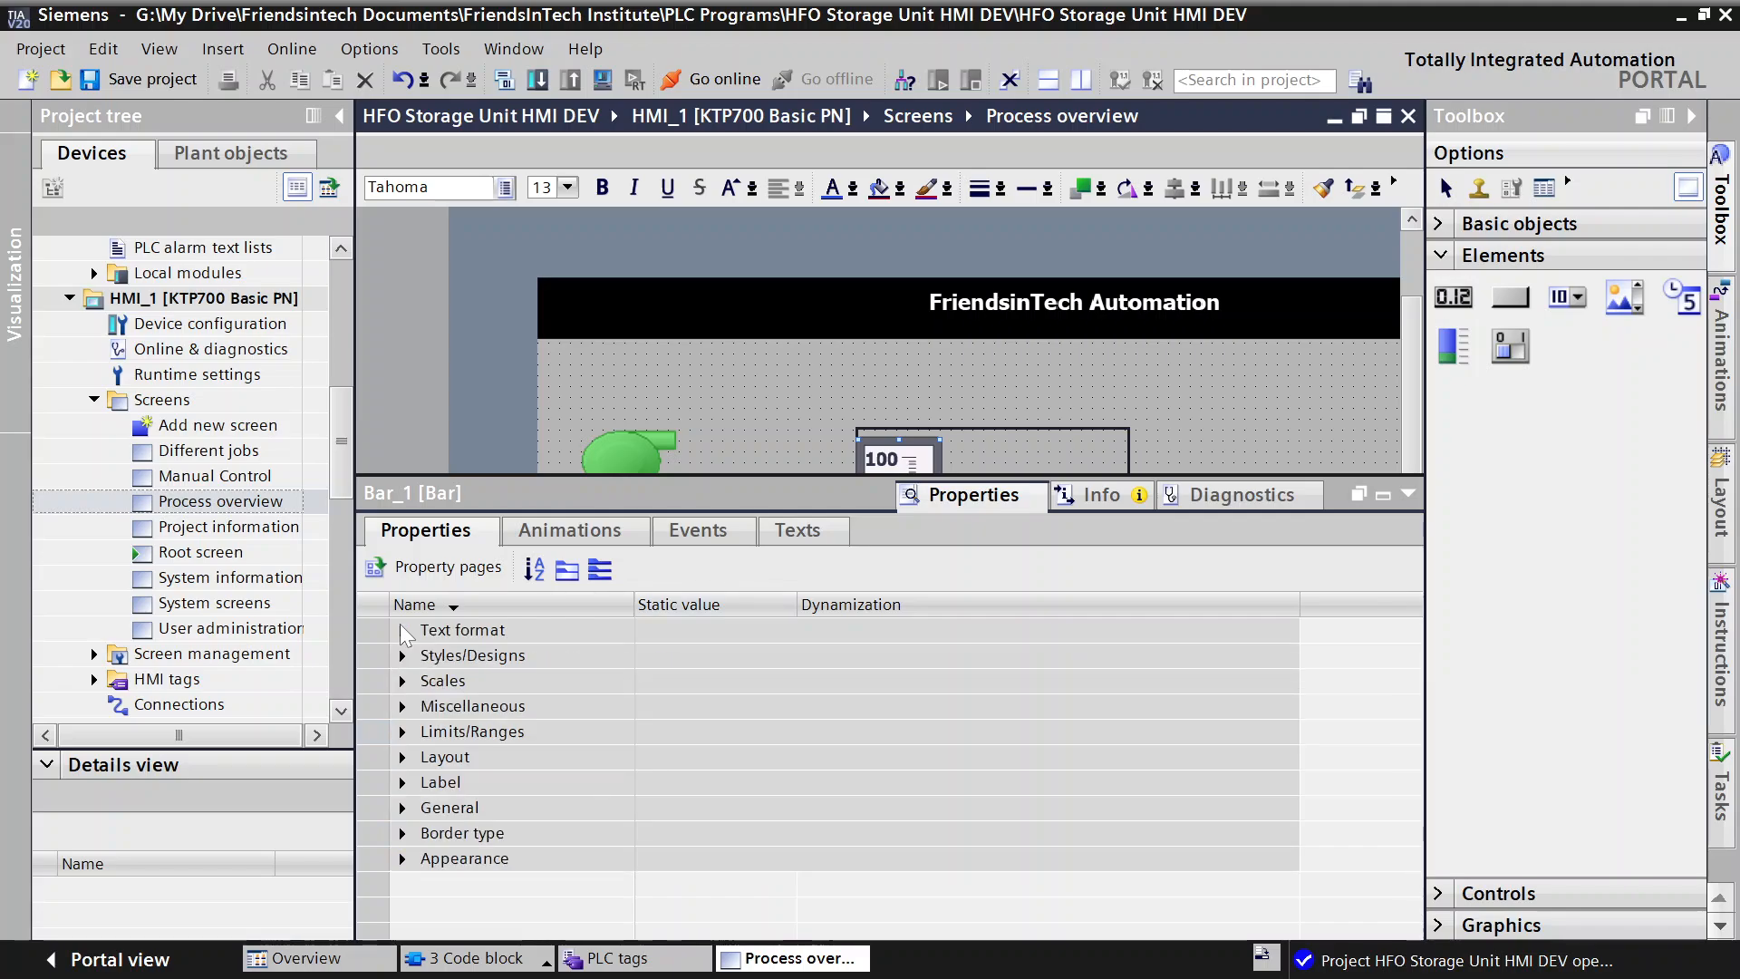
left_click(402, 807)
scroll(688, 792, "down", 2)
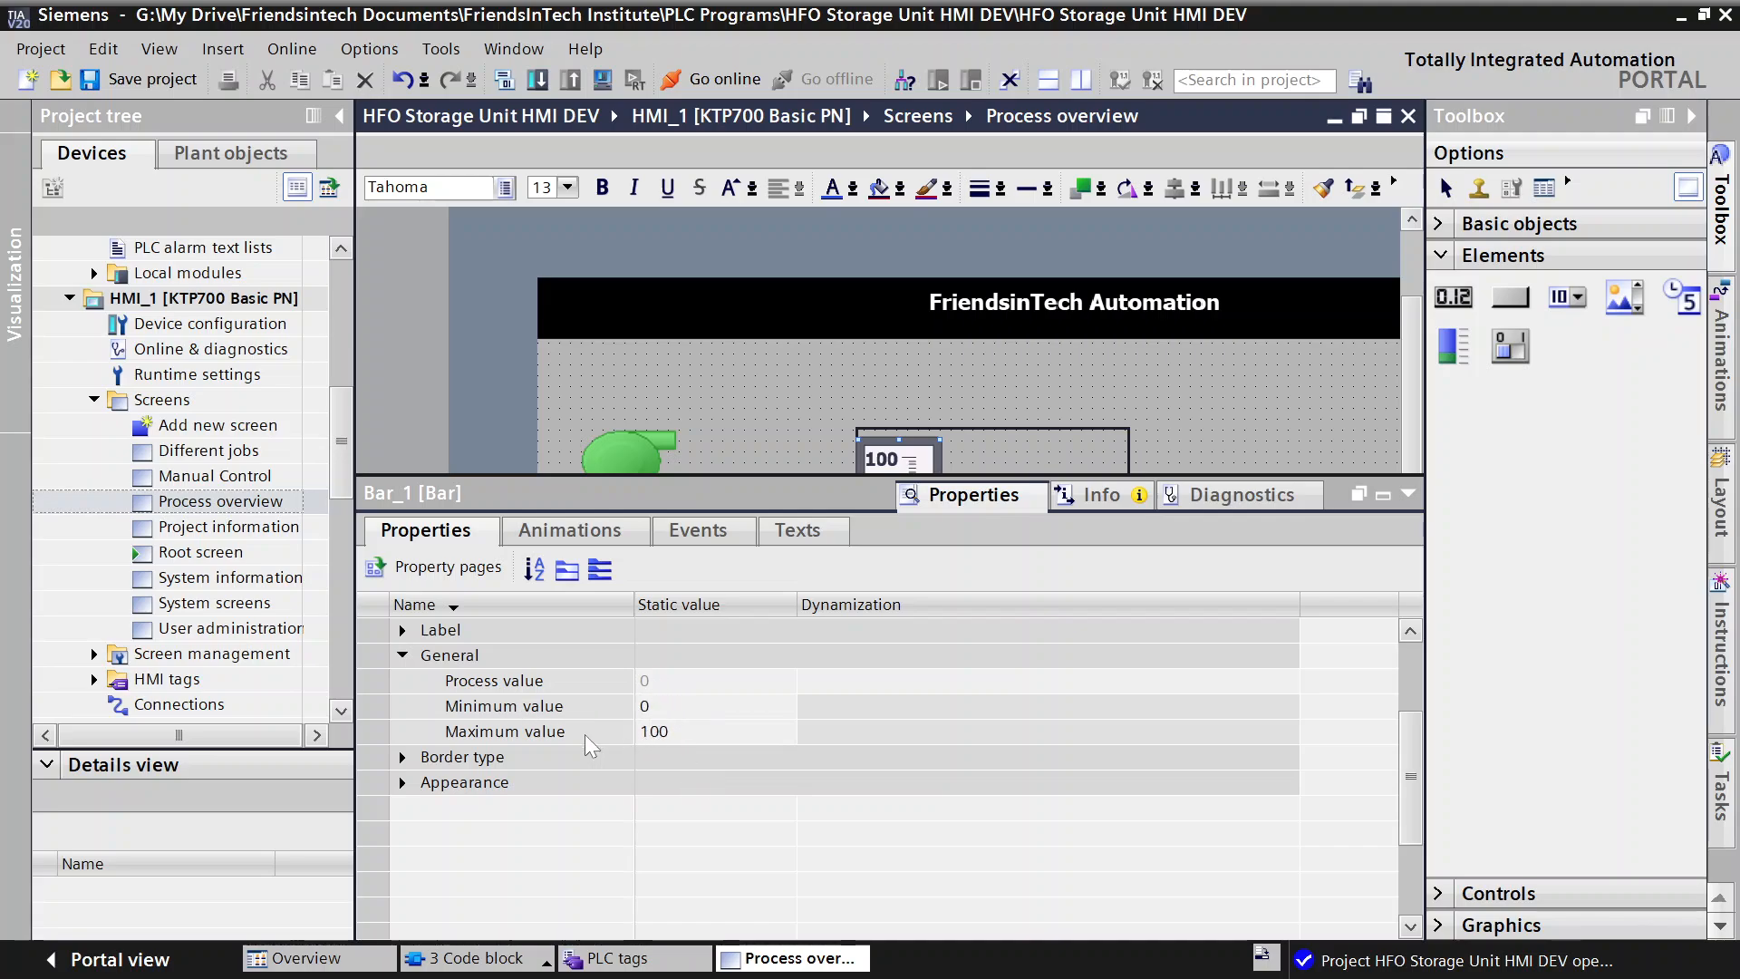
left_click(403, 758)
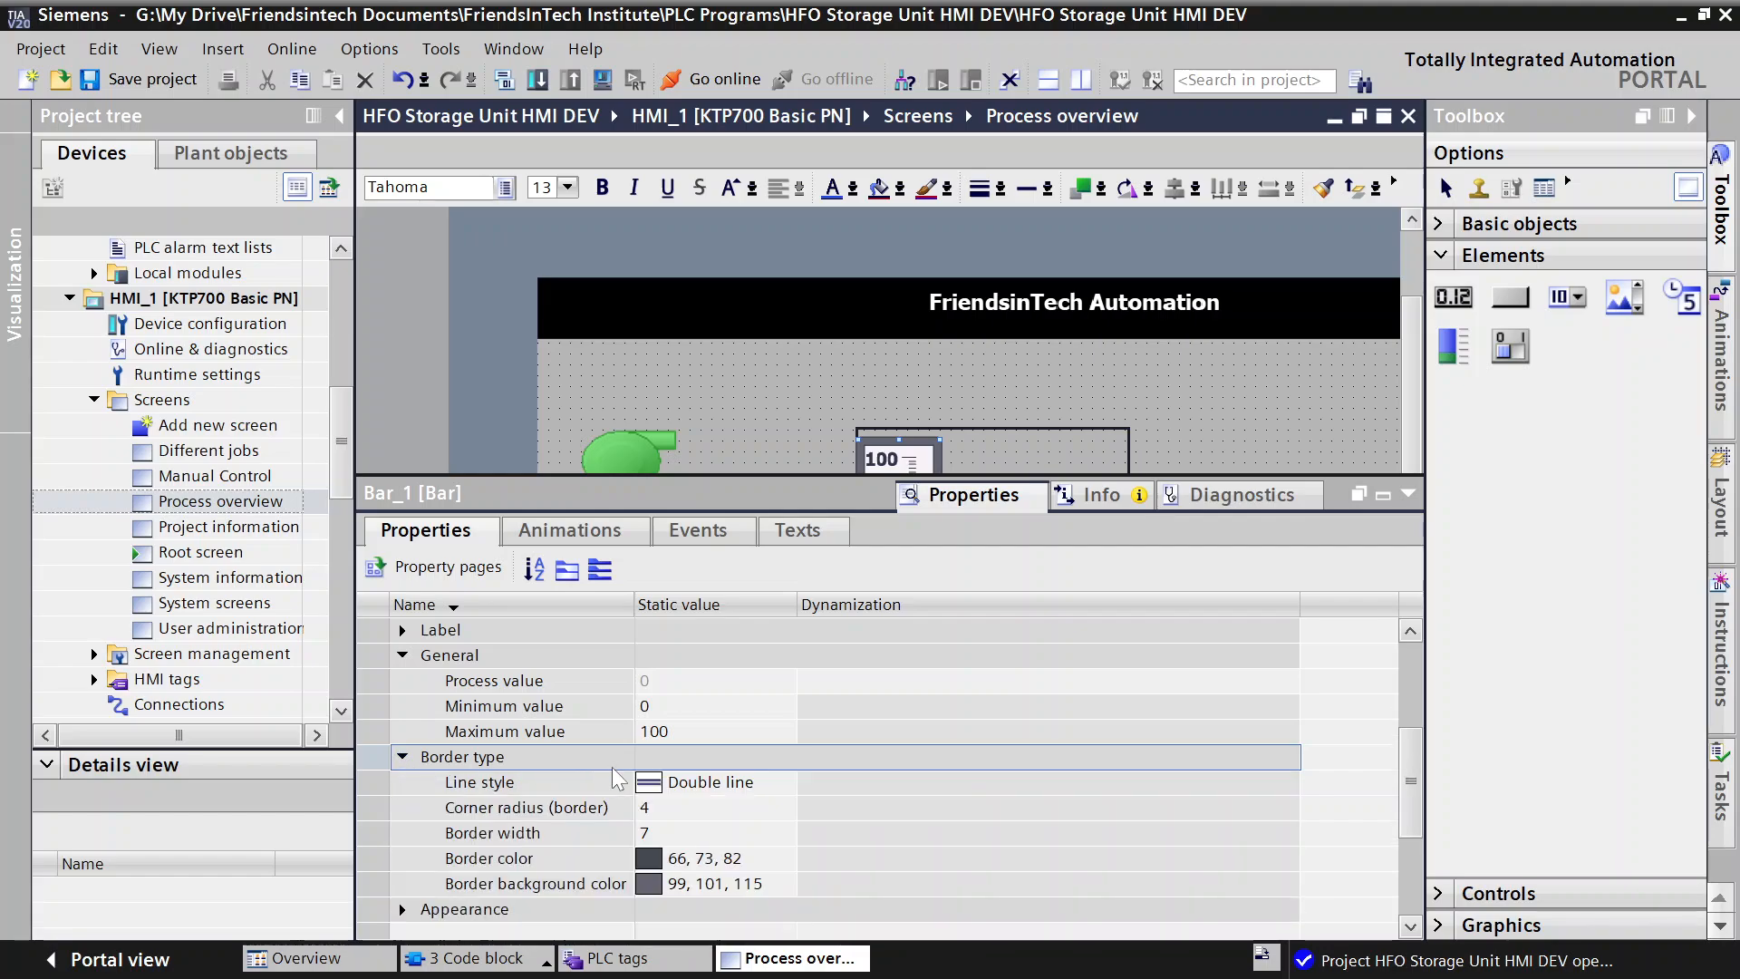
scroll(636, 777, "down", 2)
scroll(637, 778, "up", 1)
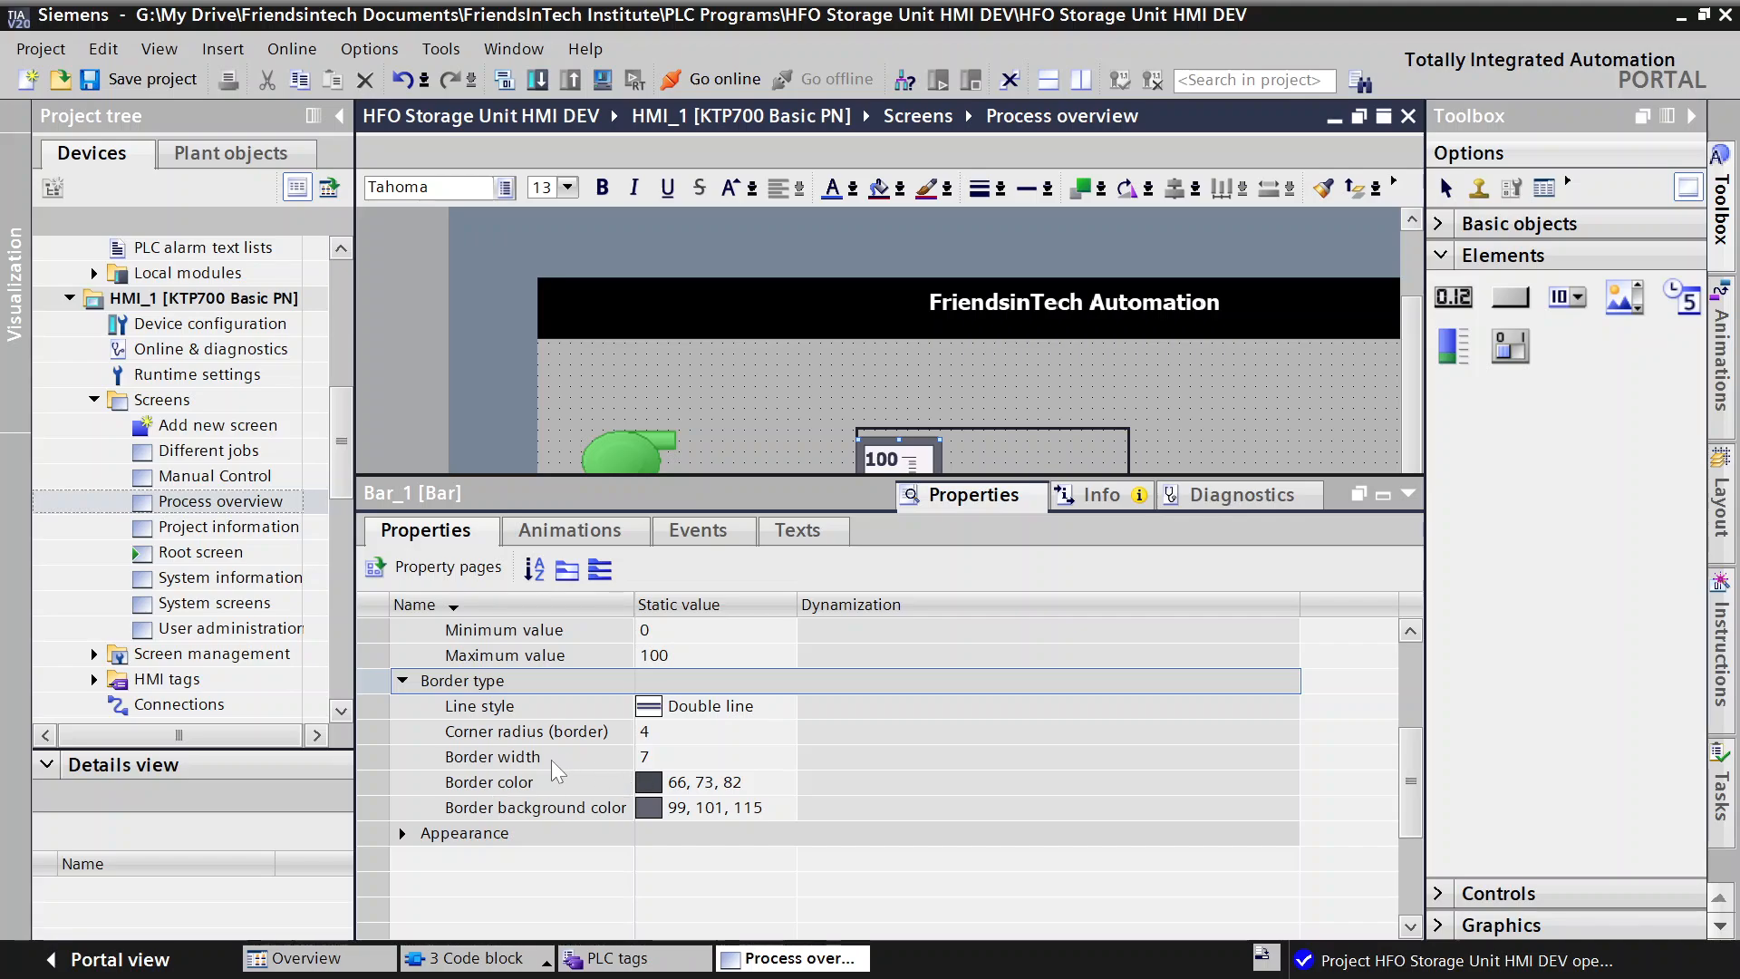
left_click(672, 757)
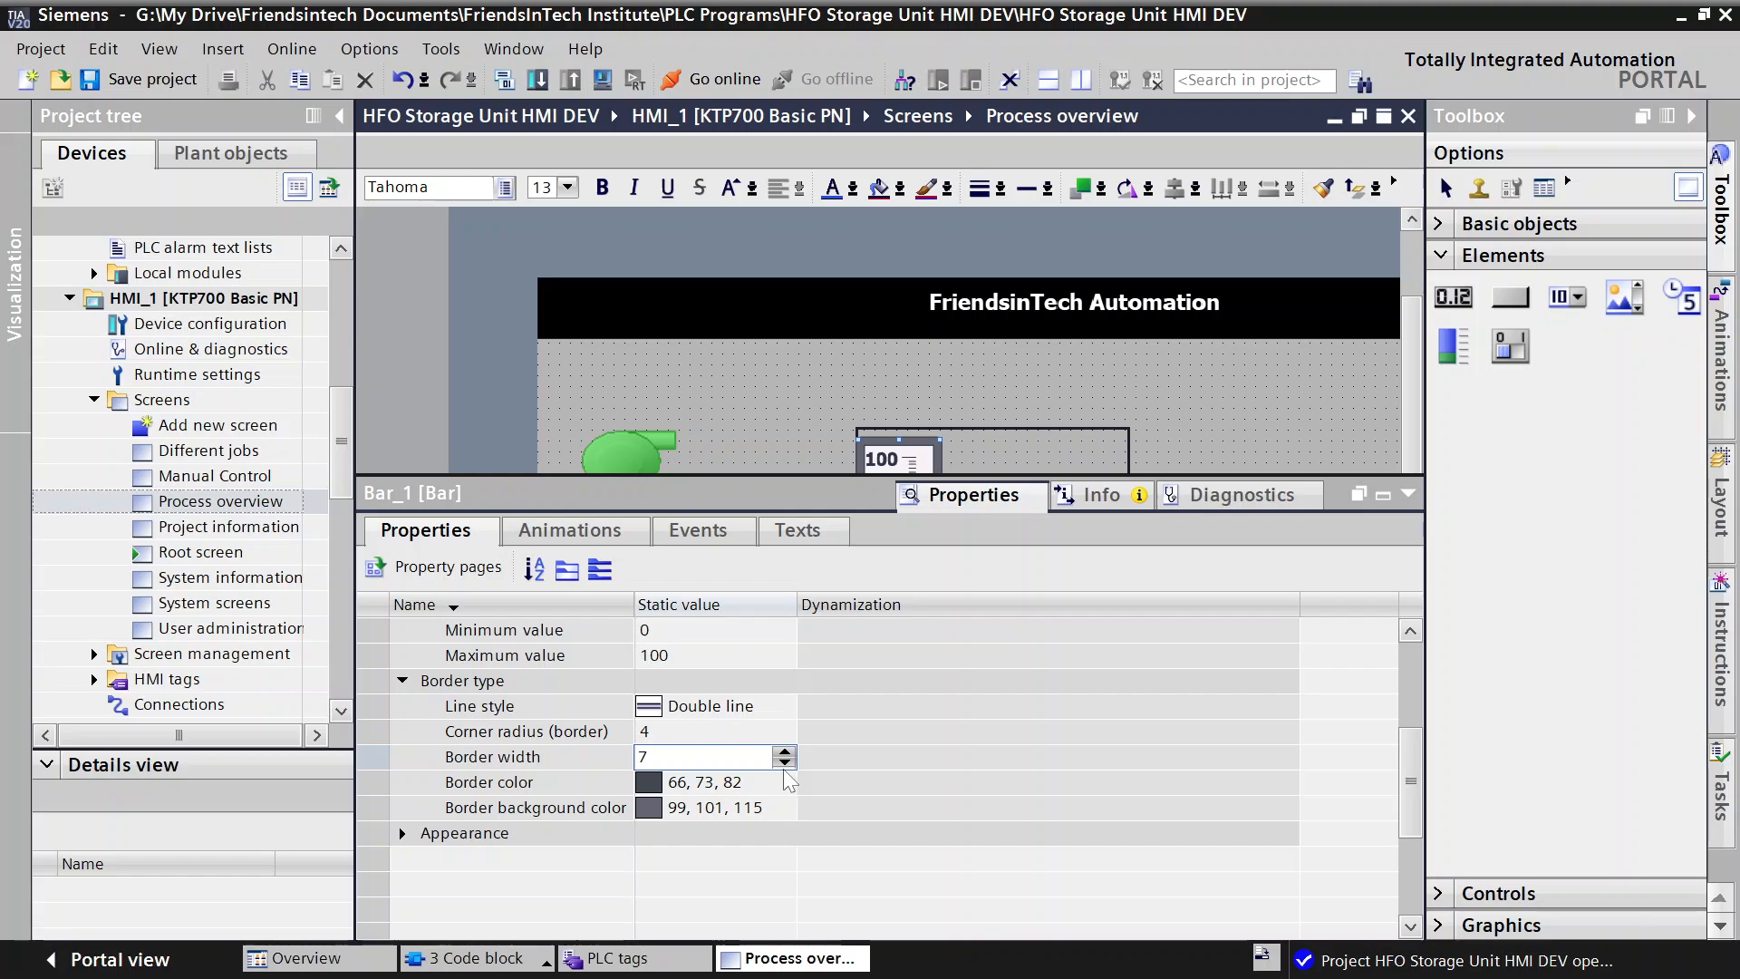
key("BackSpace")
type("6")
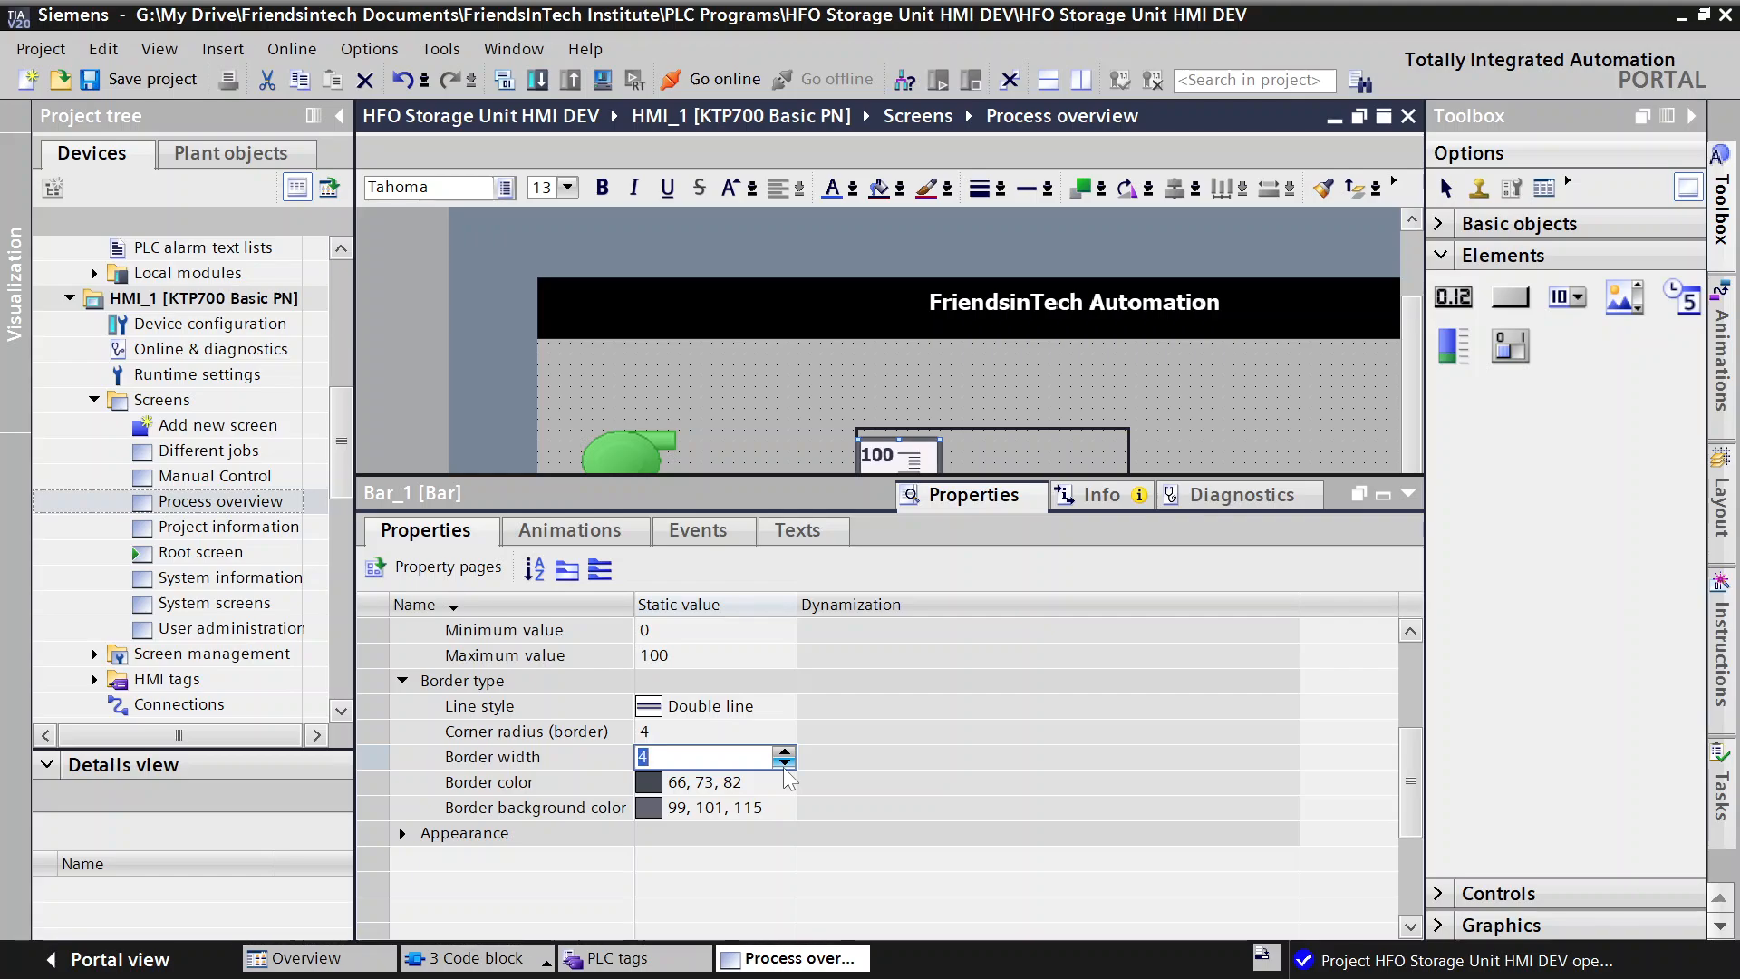
left_click(785, 762)
left_click(797, 405)
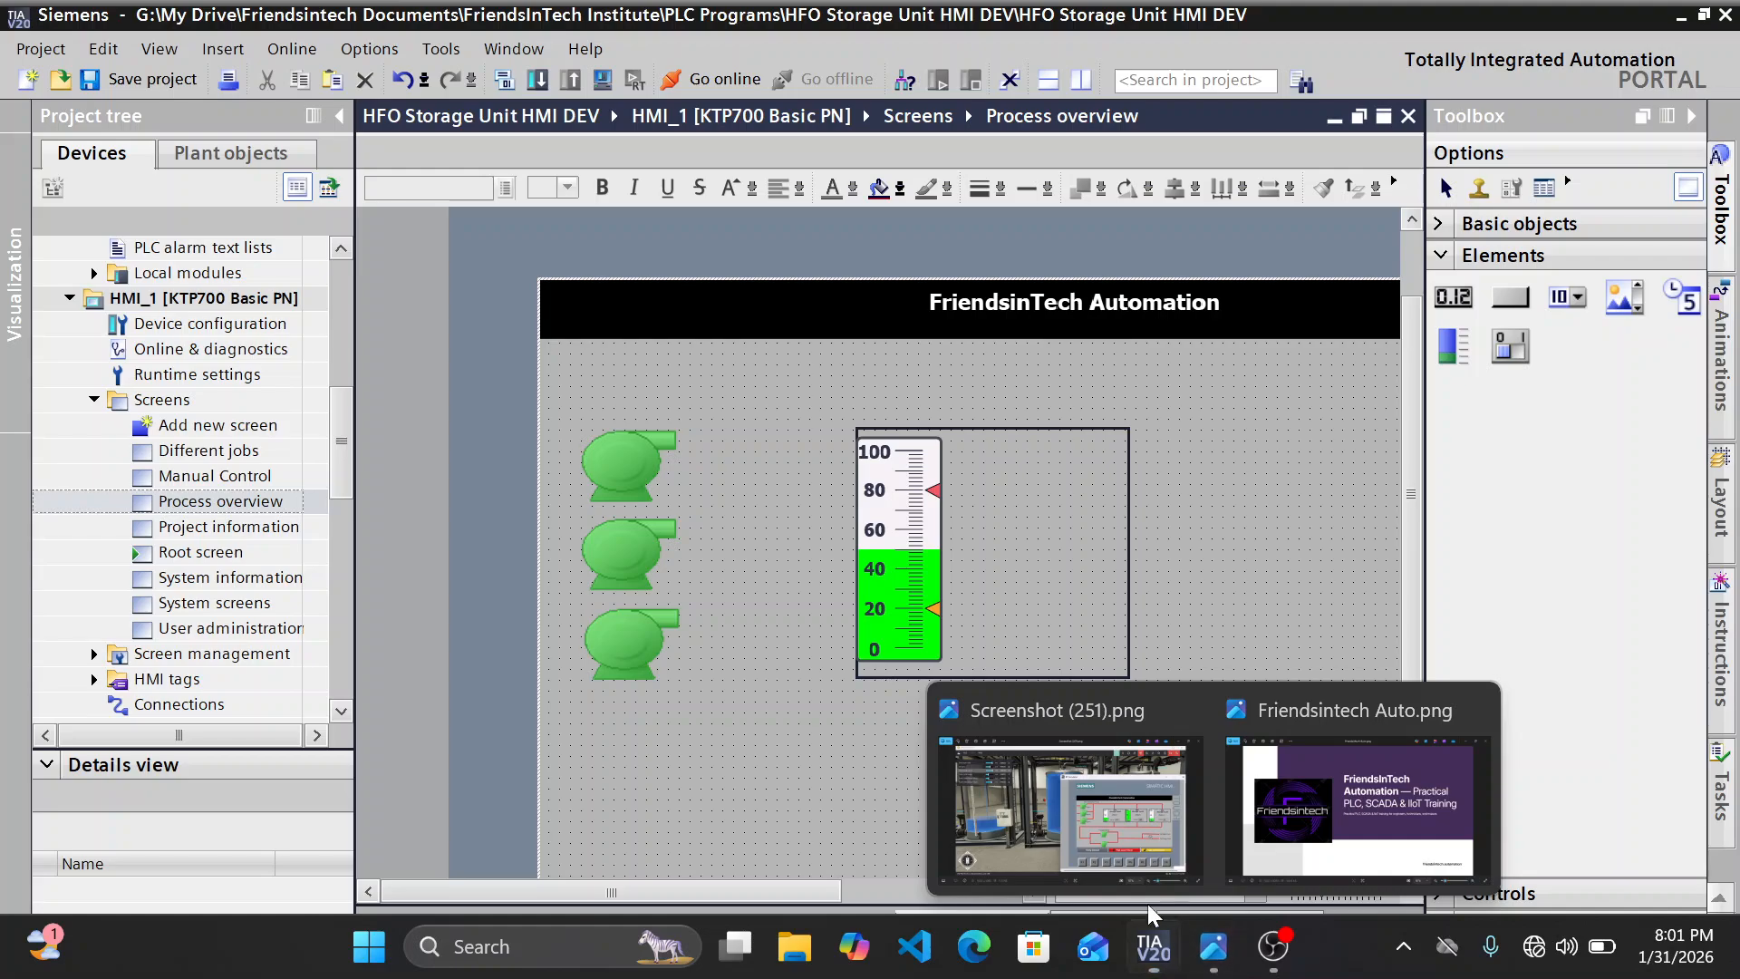
Step: Compare the bar with Screenshot (251).png, and in TIA Portal try turning off the level bar's scale marks, restoring them after checking the look
left_click(1133, 881)
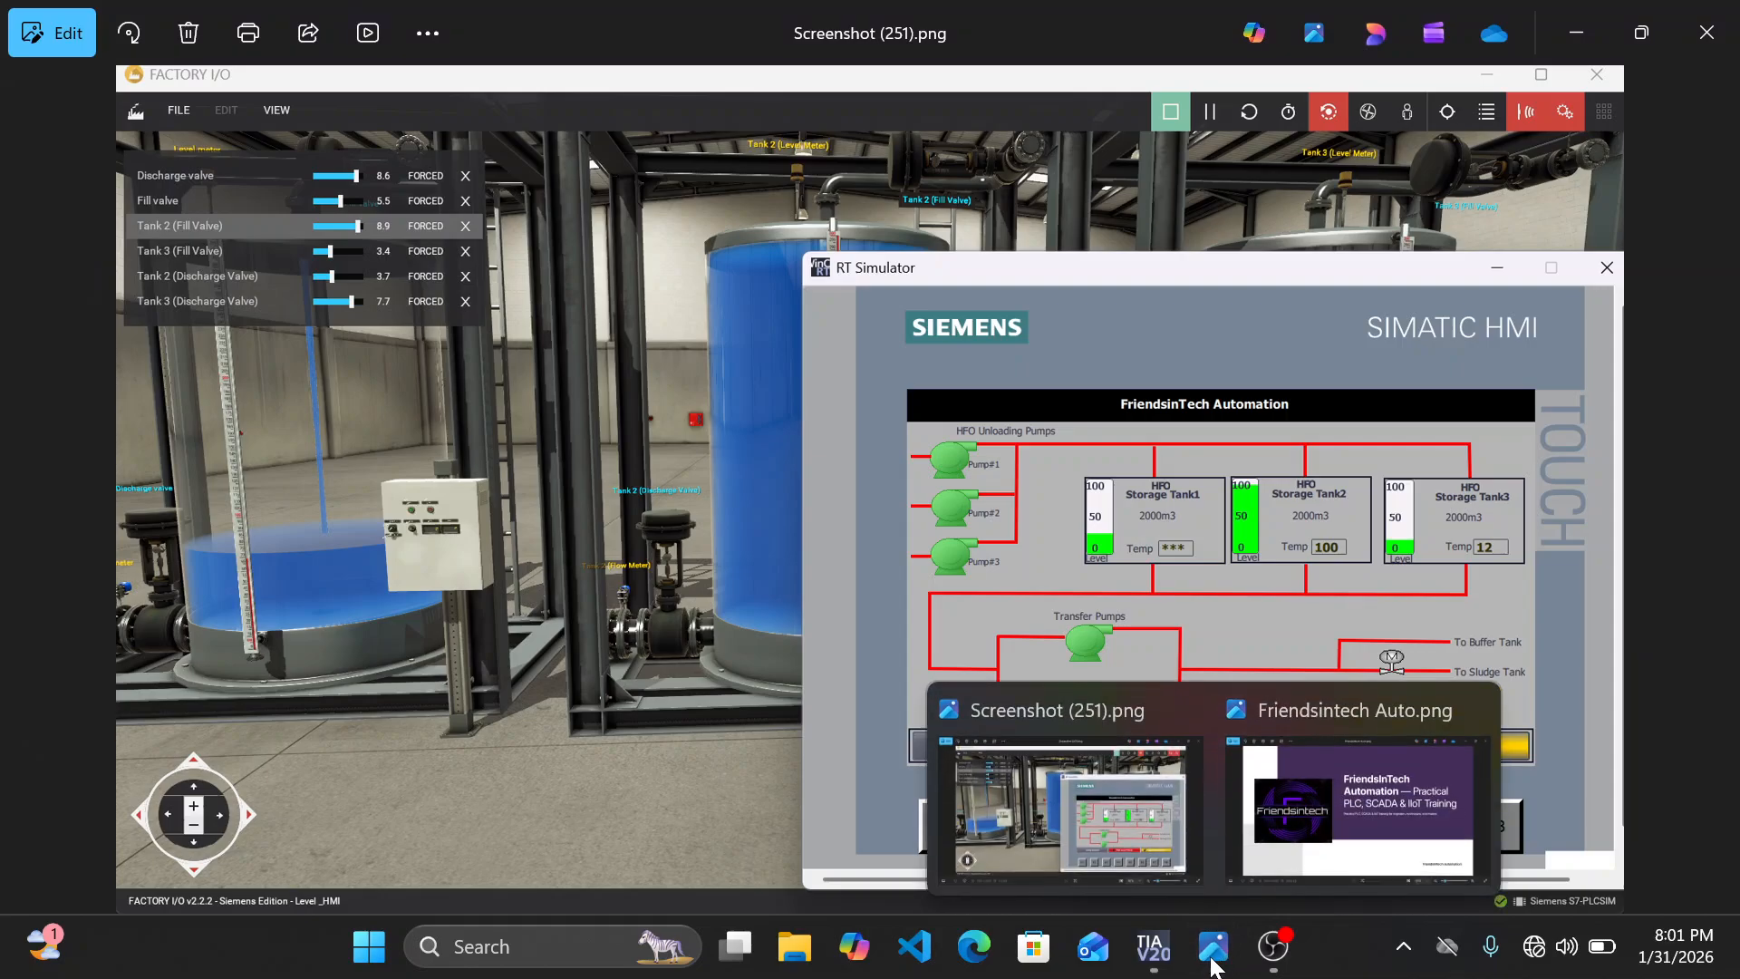
left_click(1153, 962)
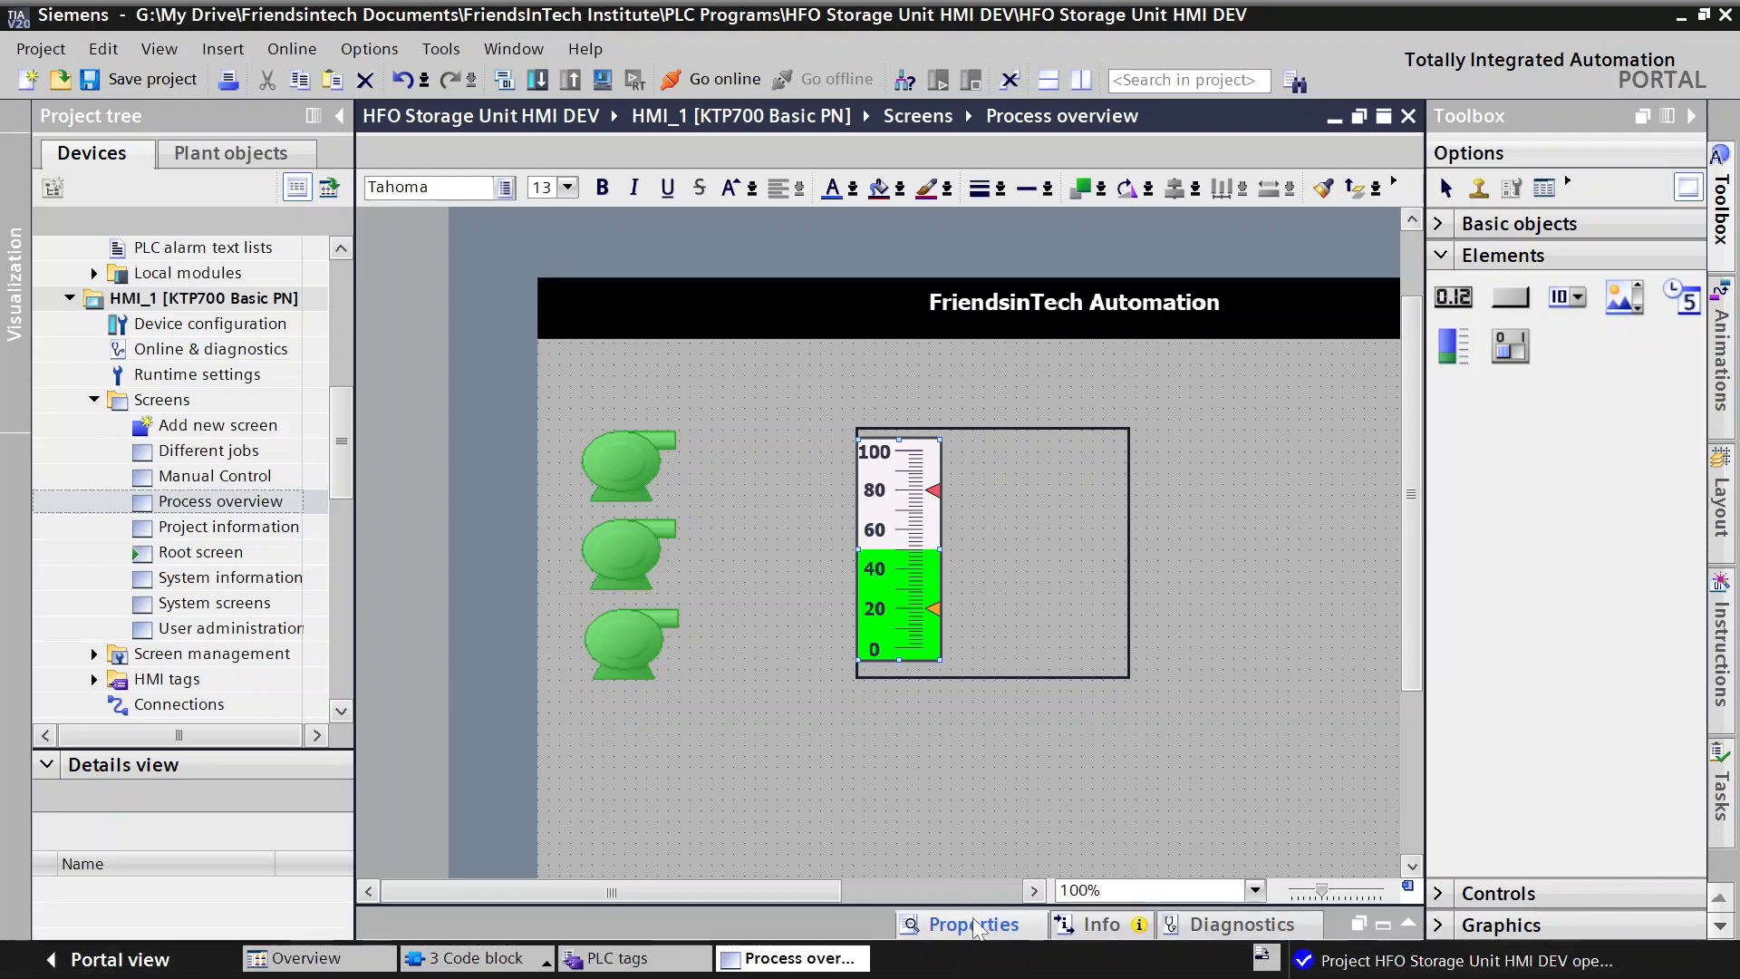
left_click(966, 924)
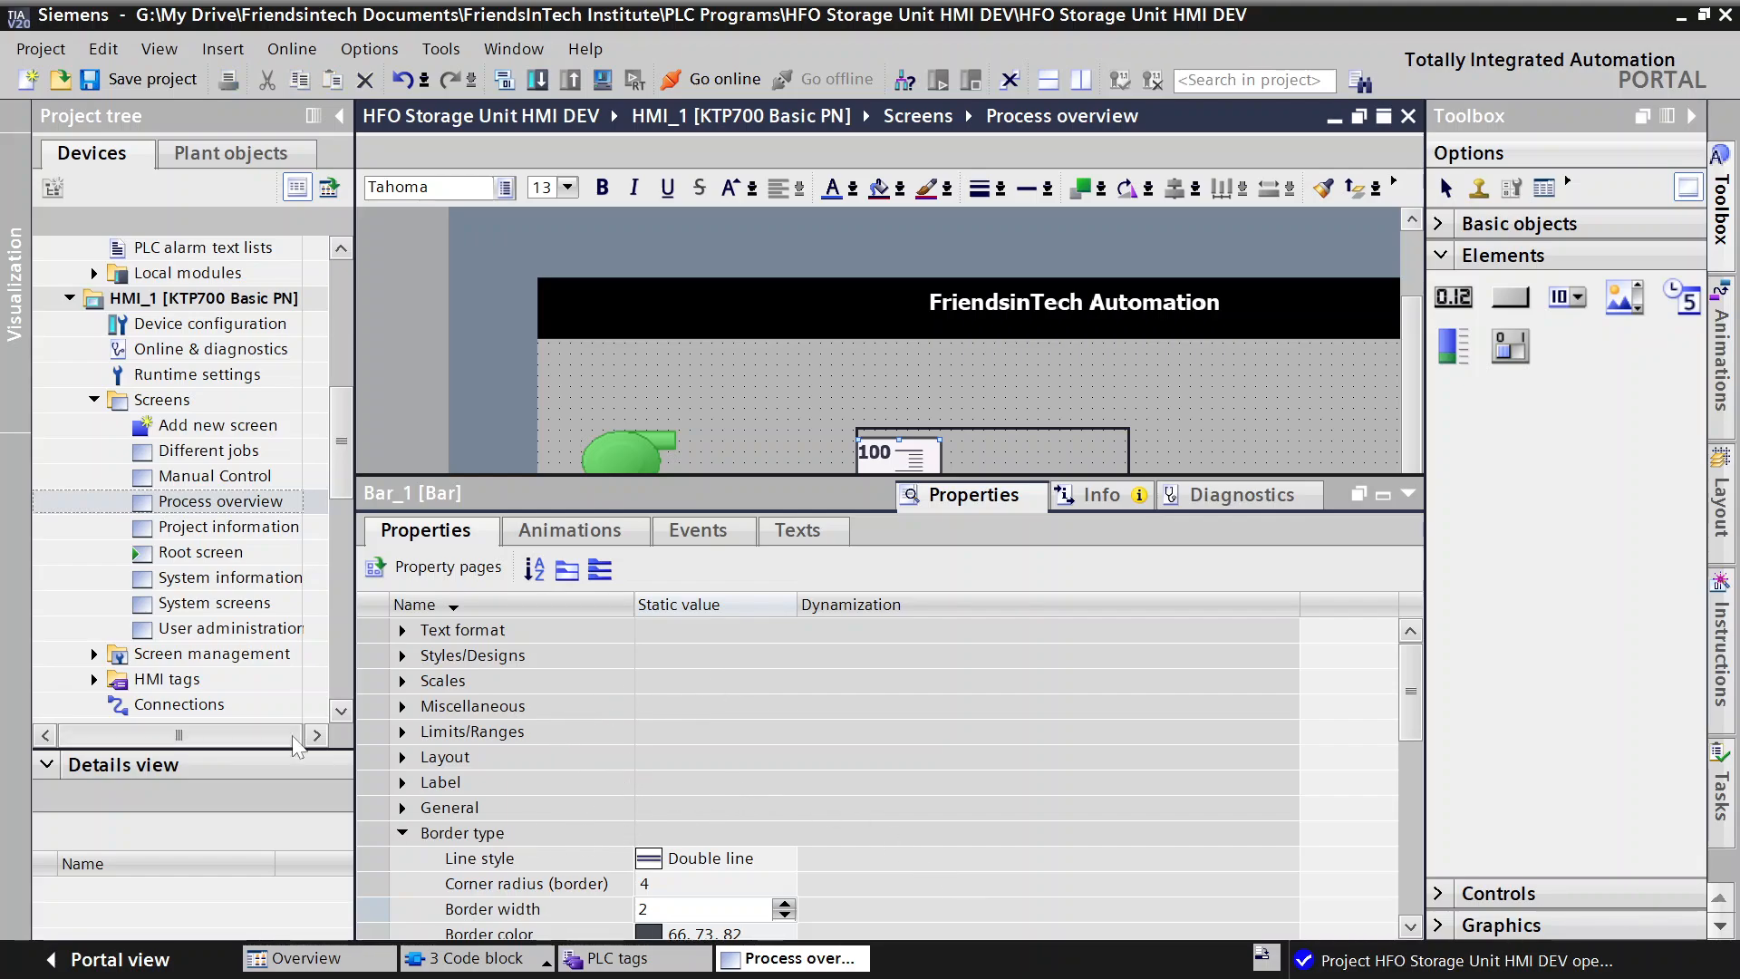
left_click(446, 786)
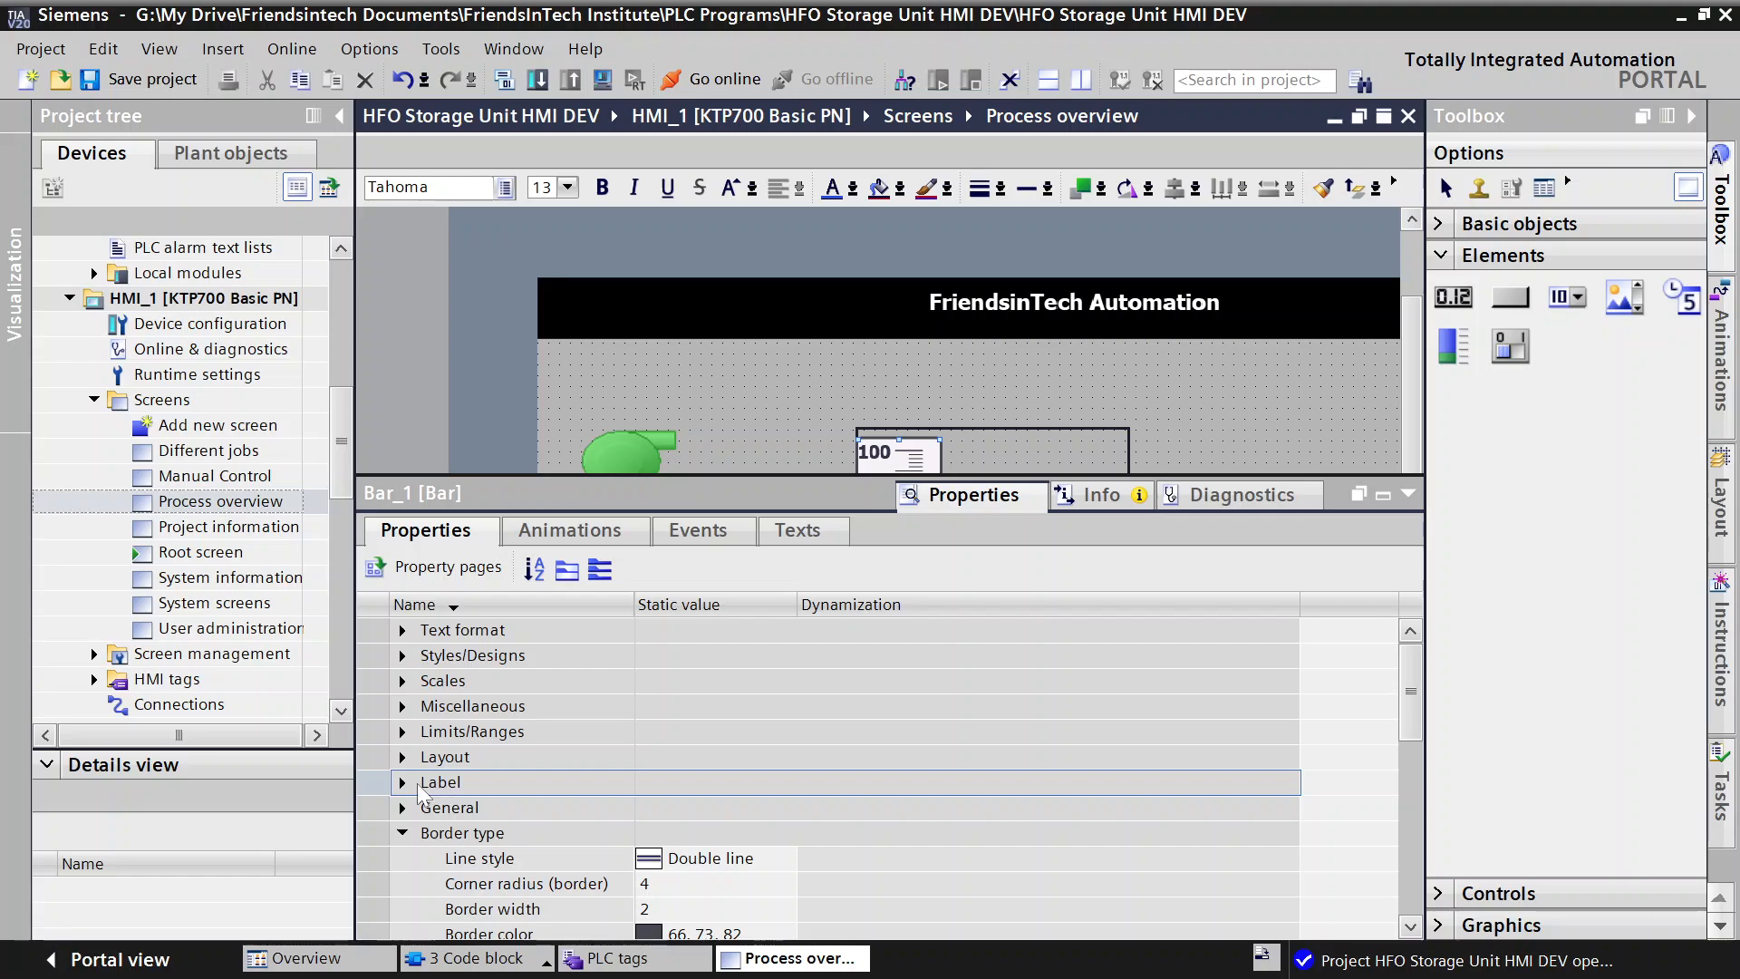
left_click(403, 781)
scroll(686, 816, "down", 1)
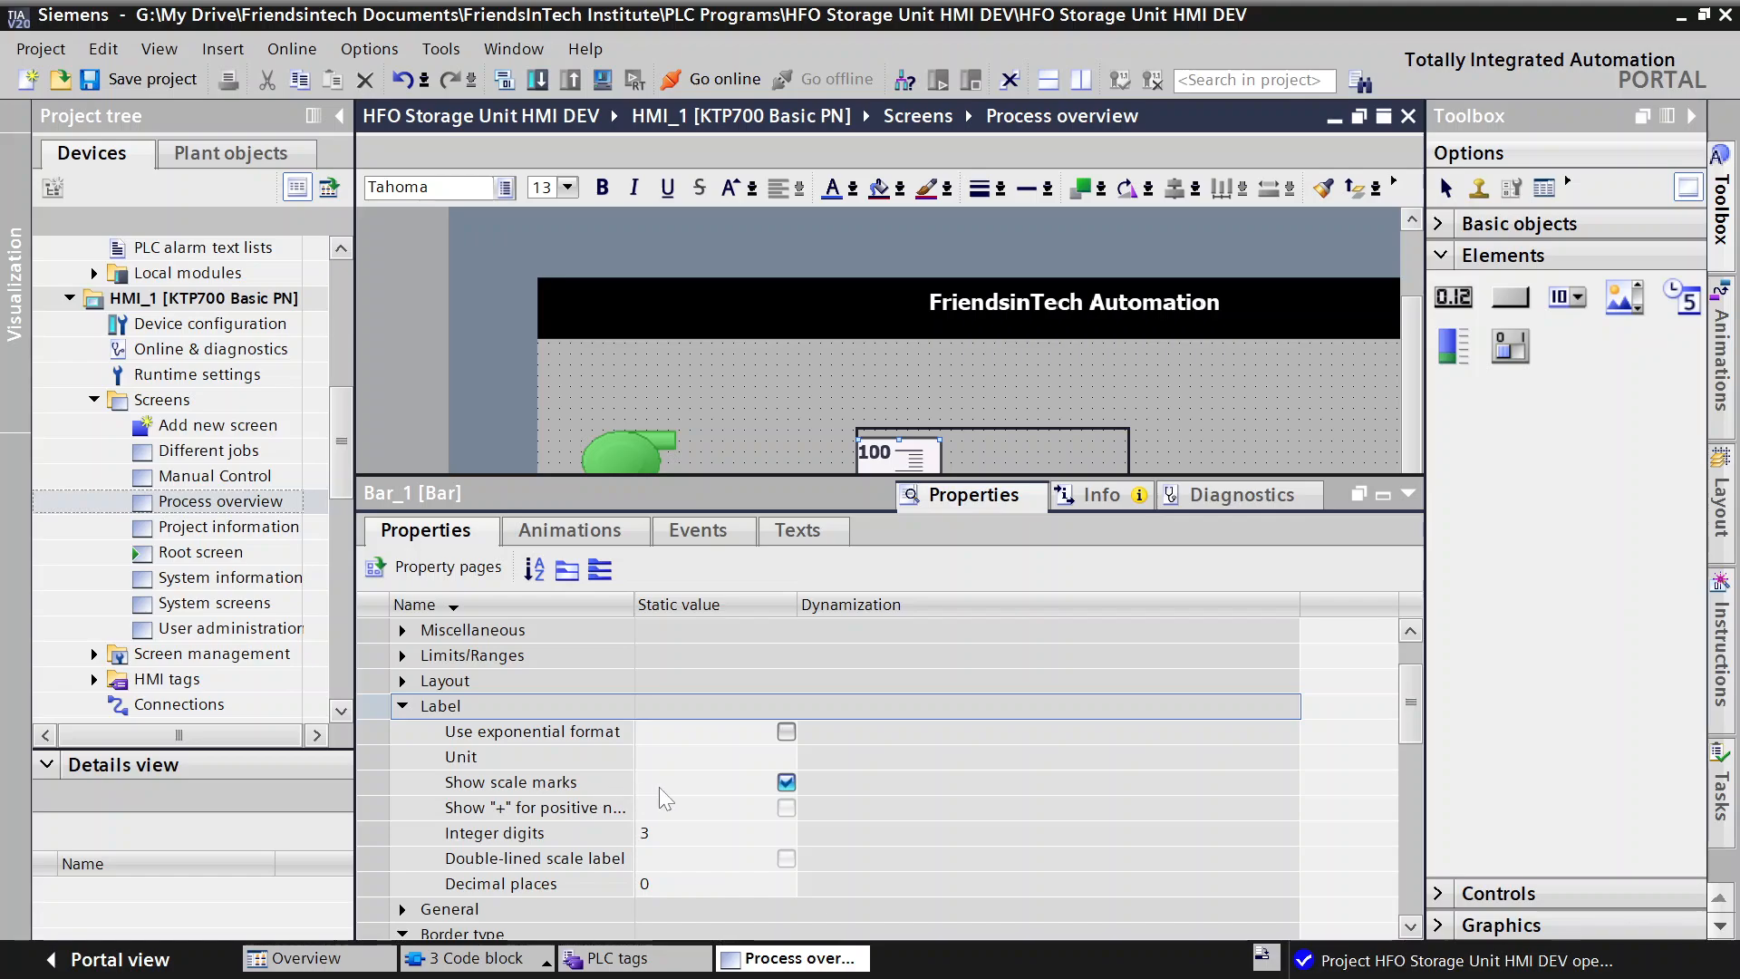
left_click(788, 790)
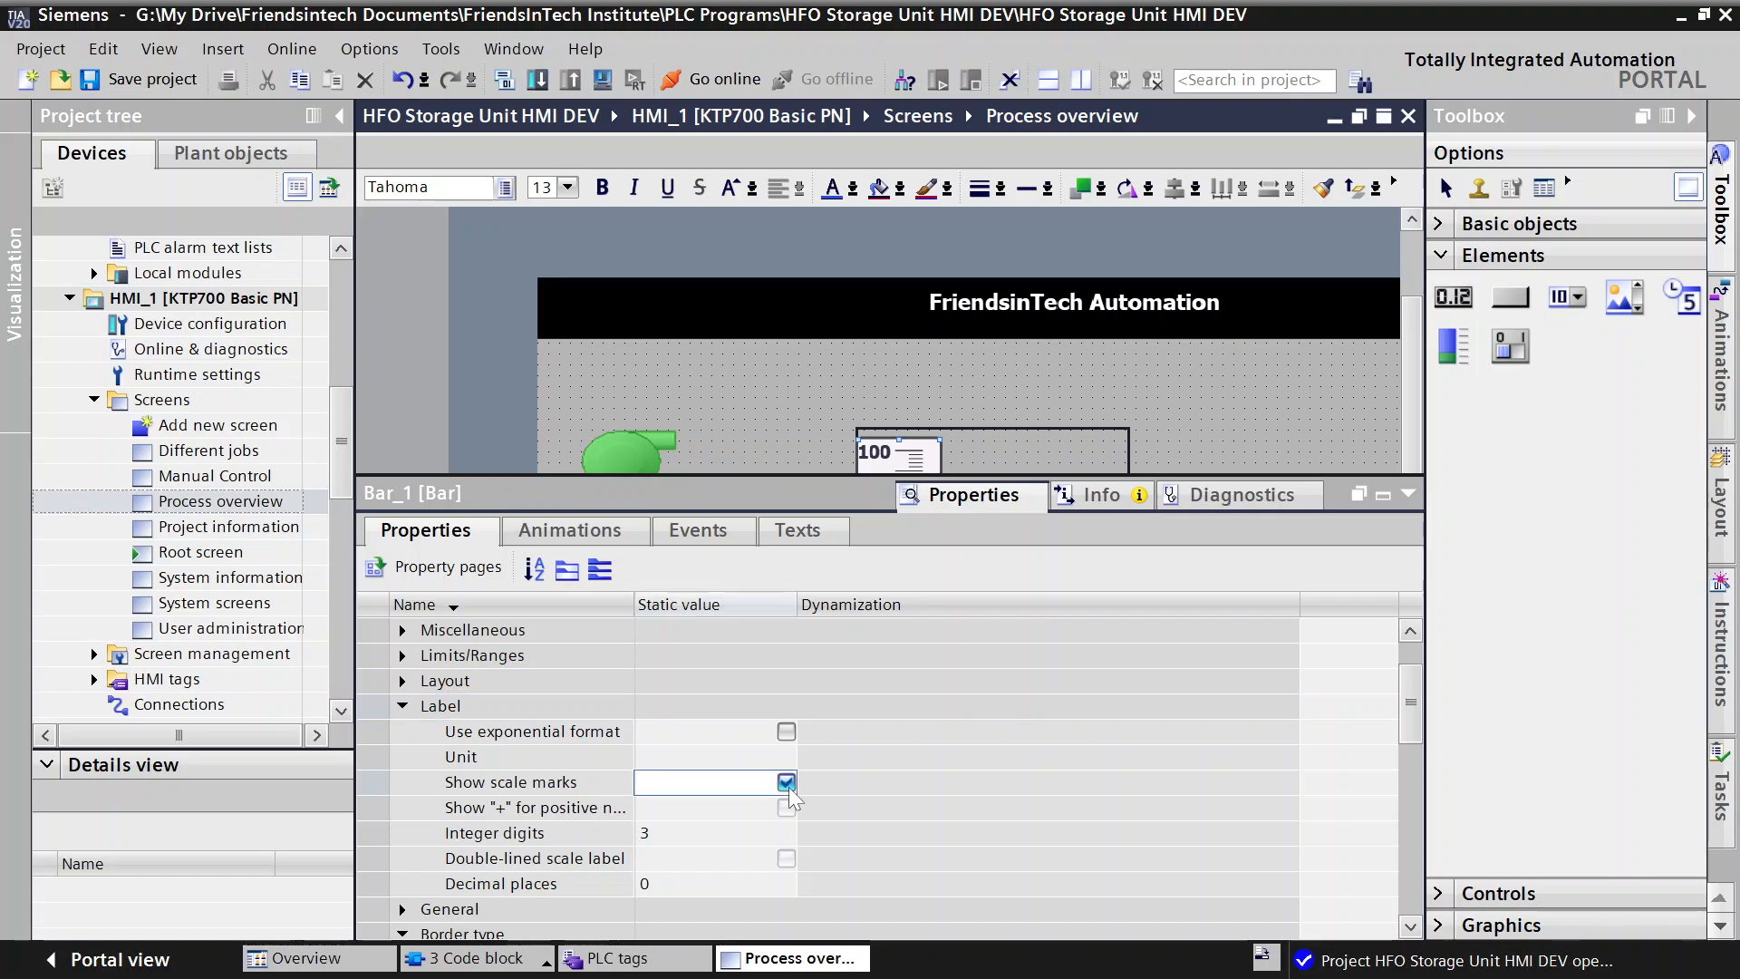
left_click(787, 783)
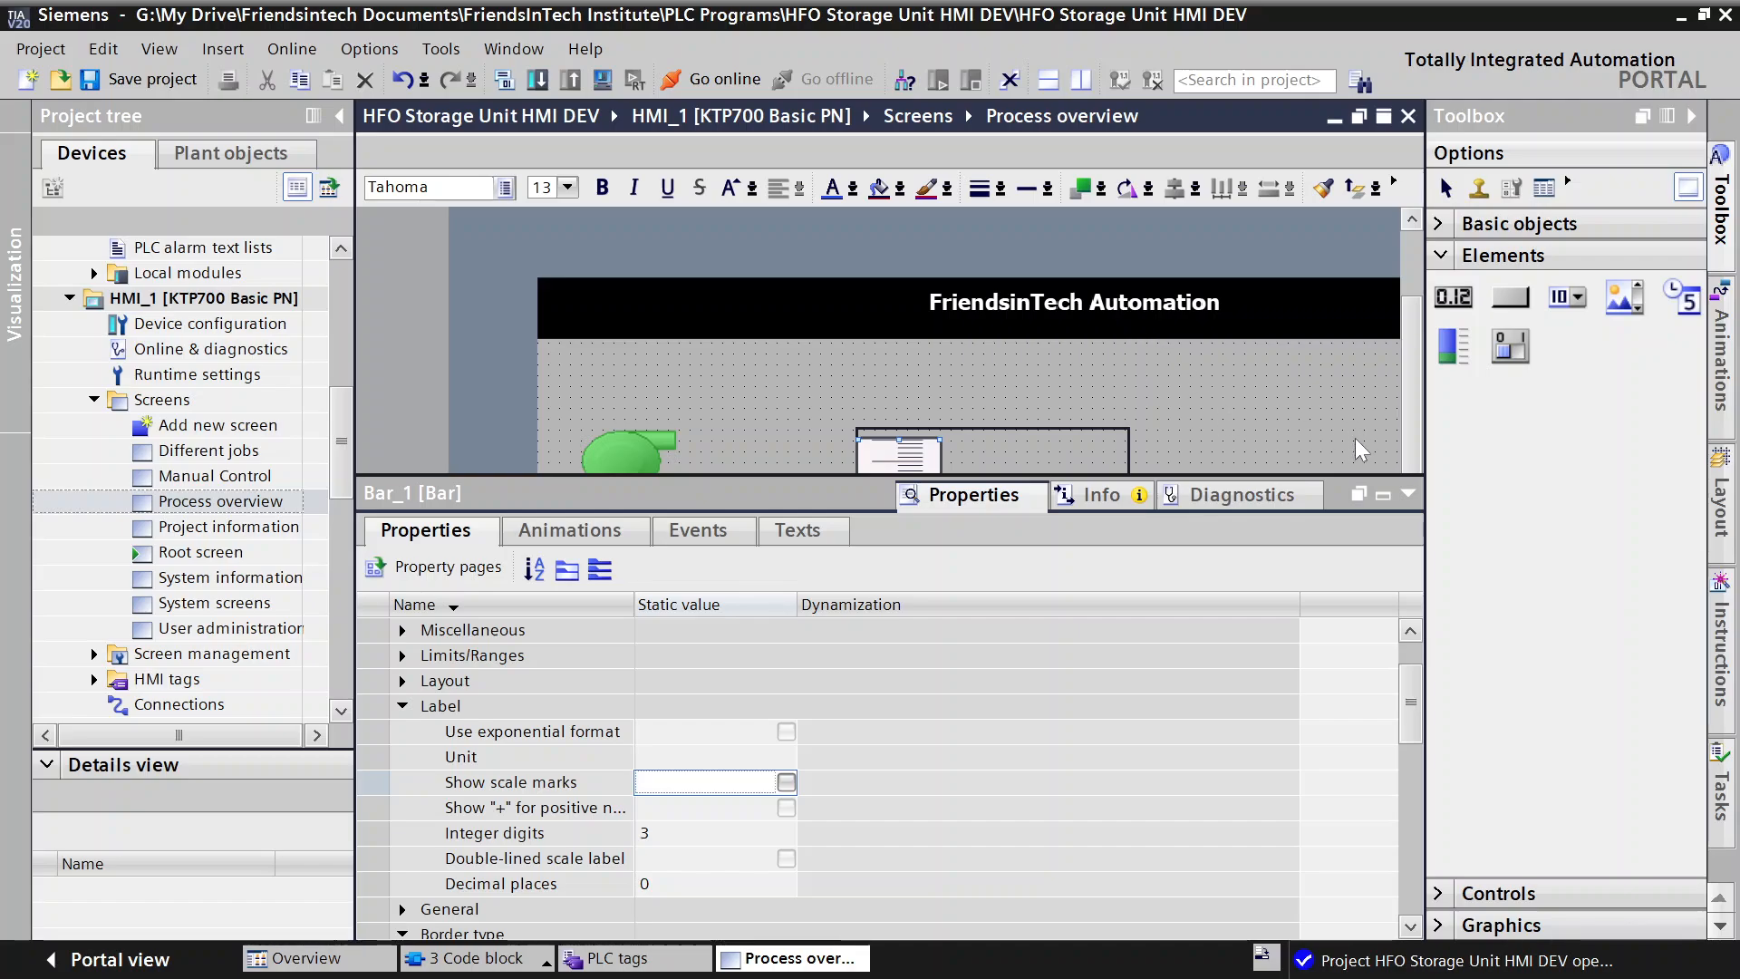
left_click(1408, 494)
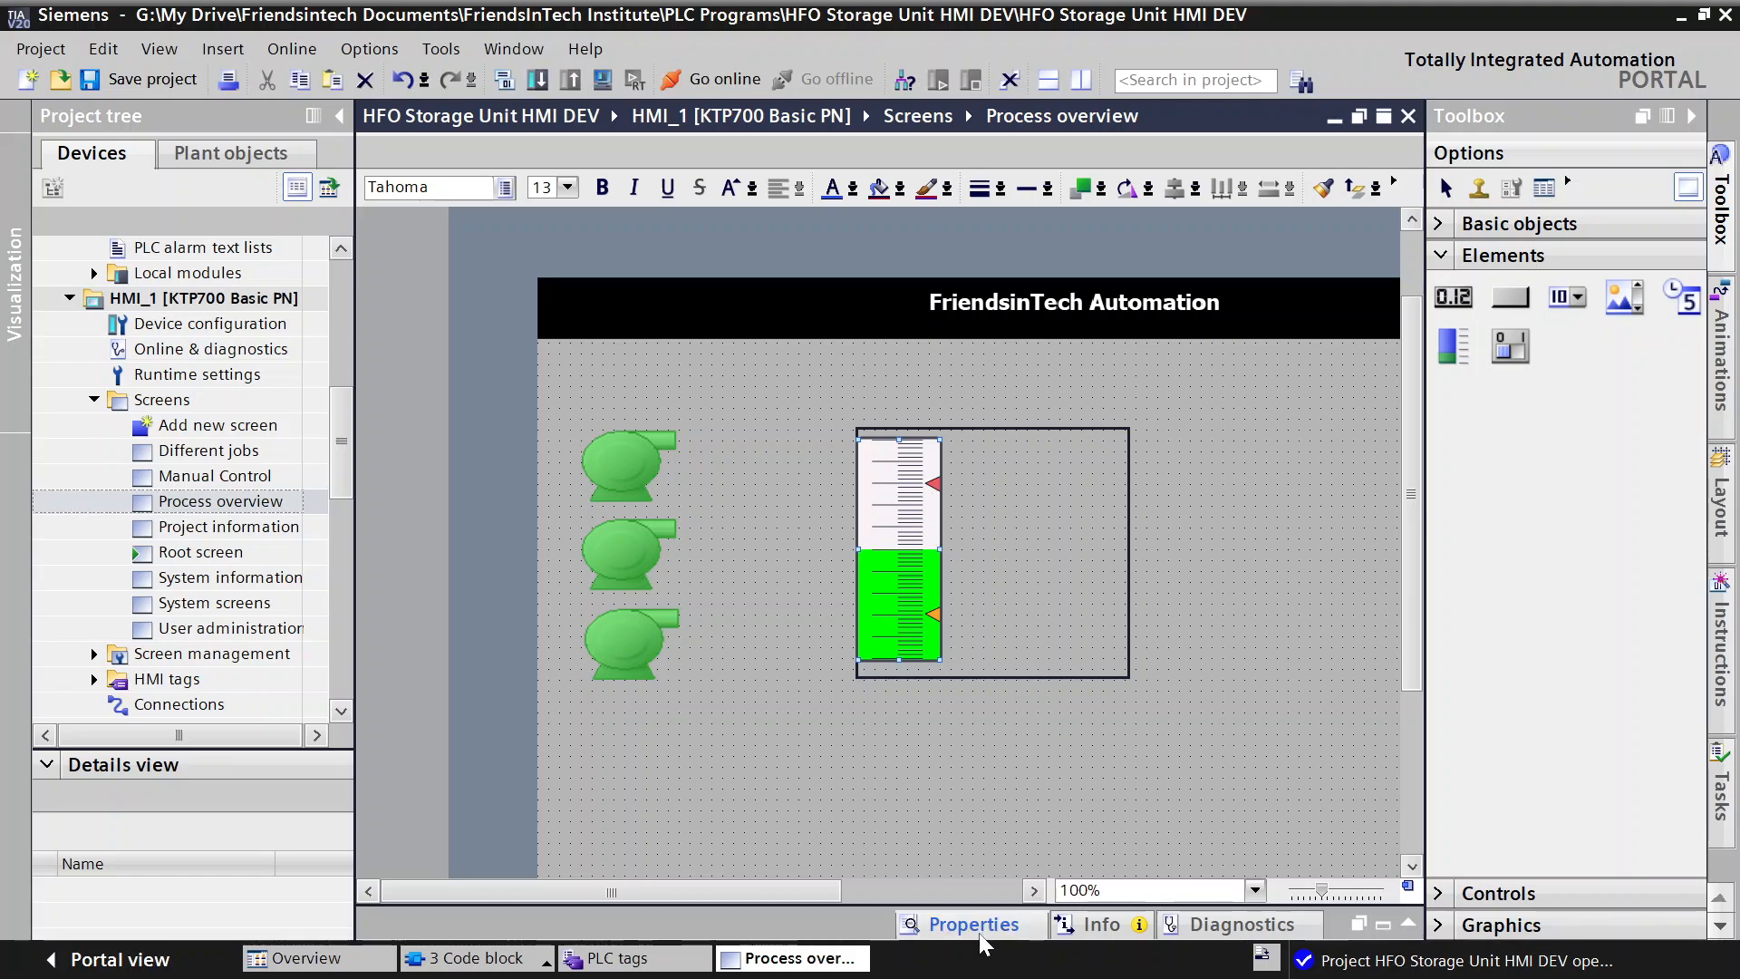
left_click(978, 932)
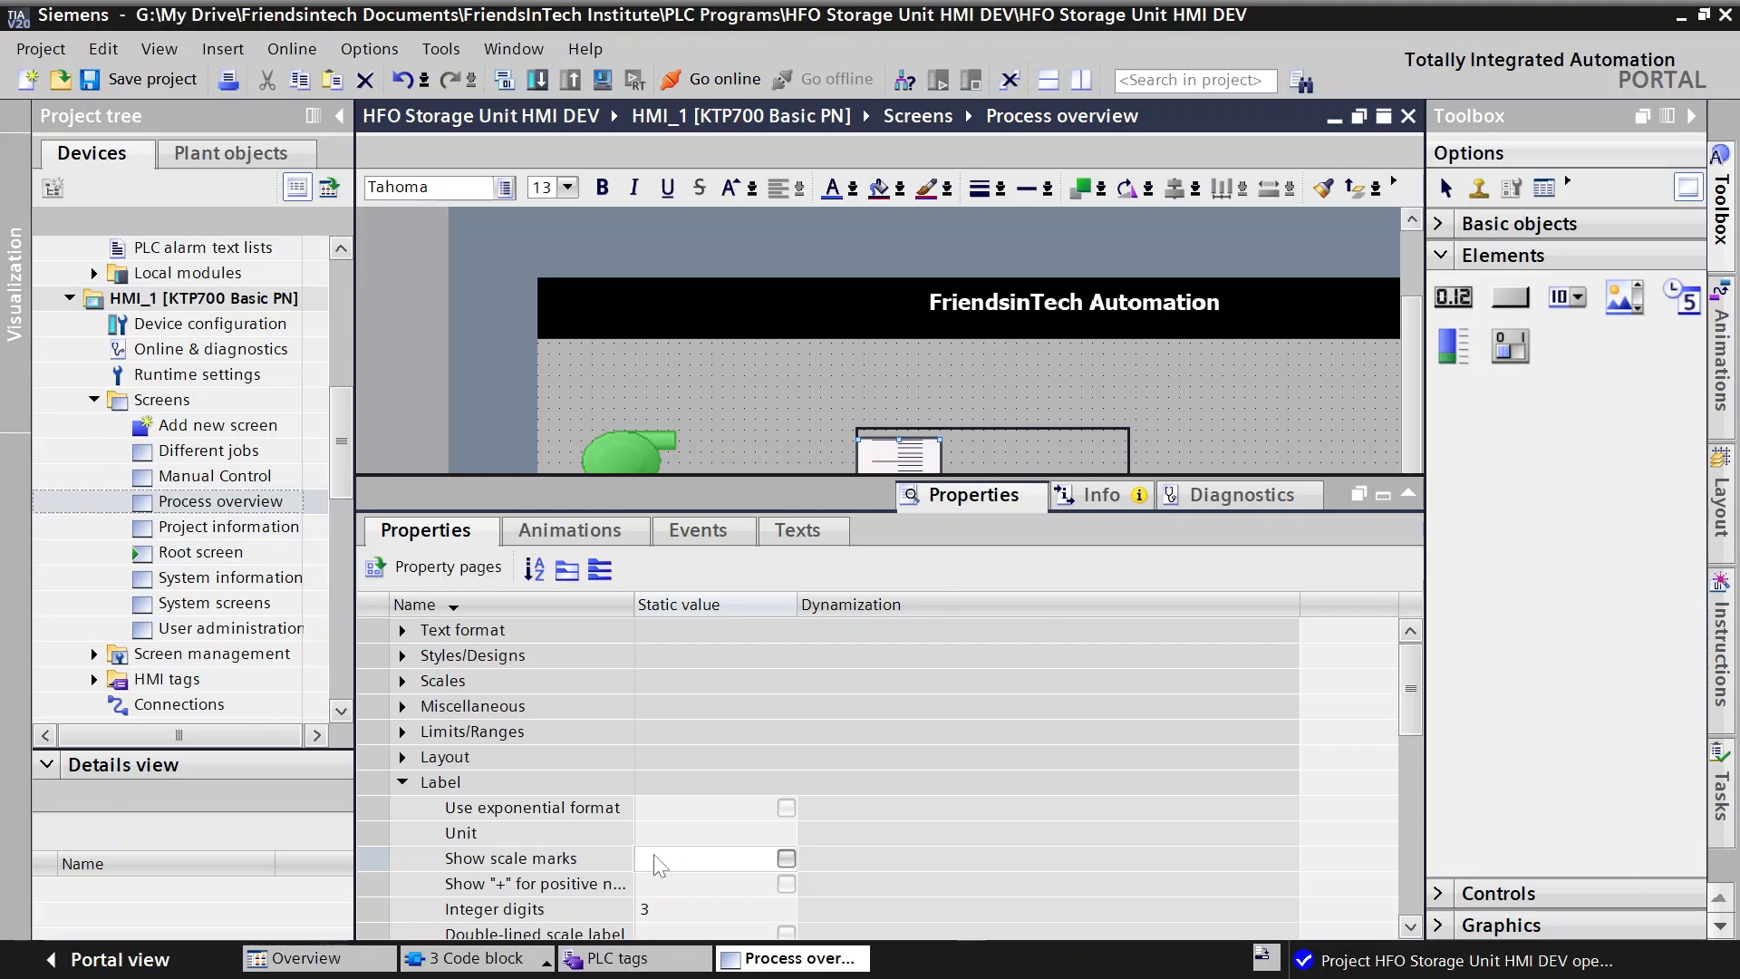
left_click(787, 857)
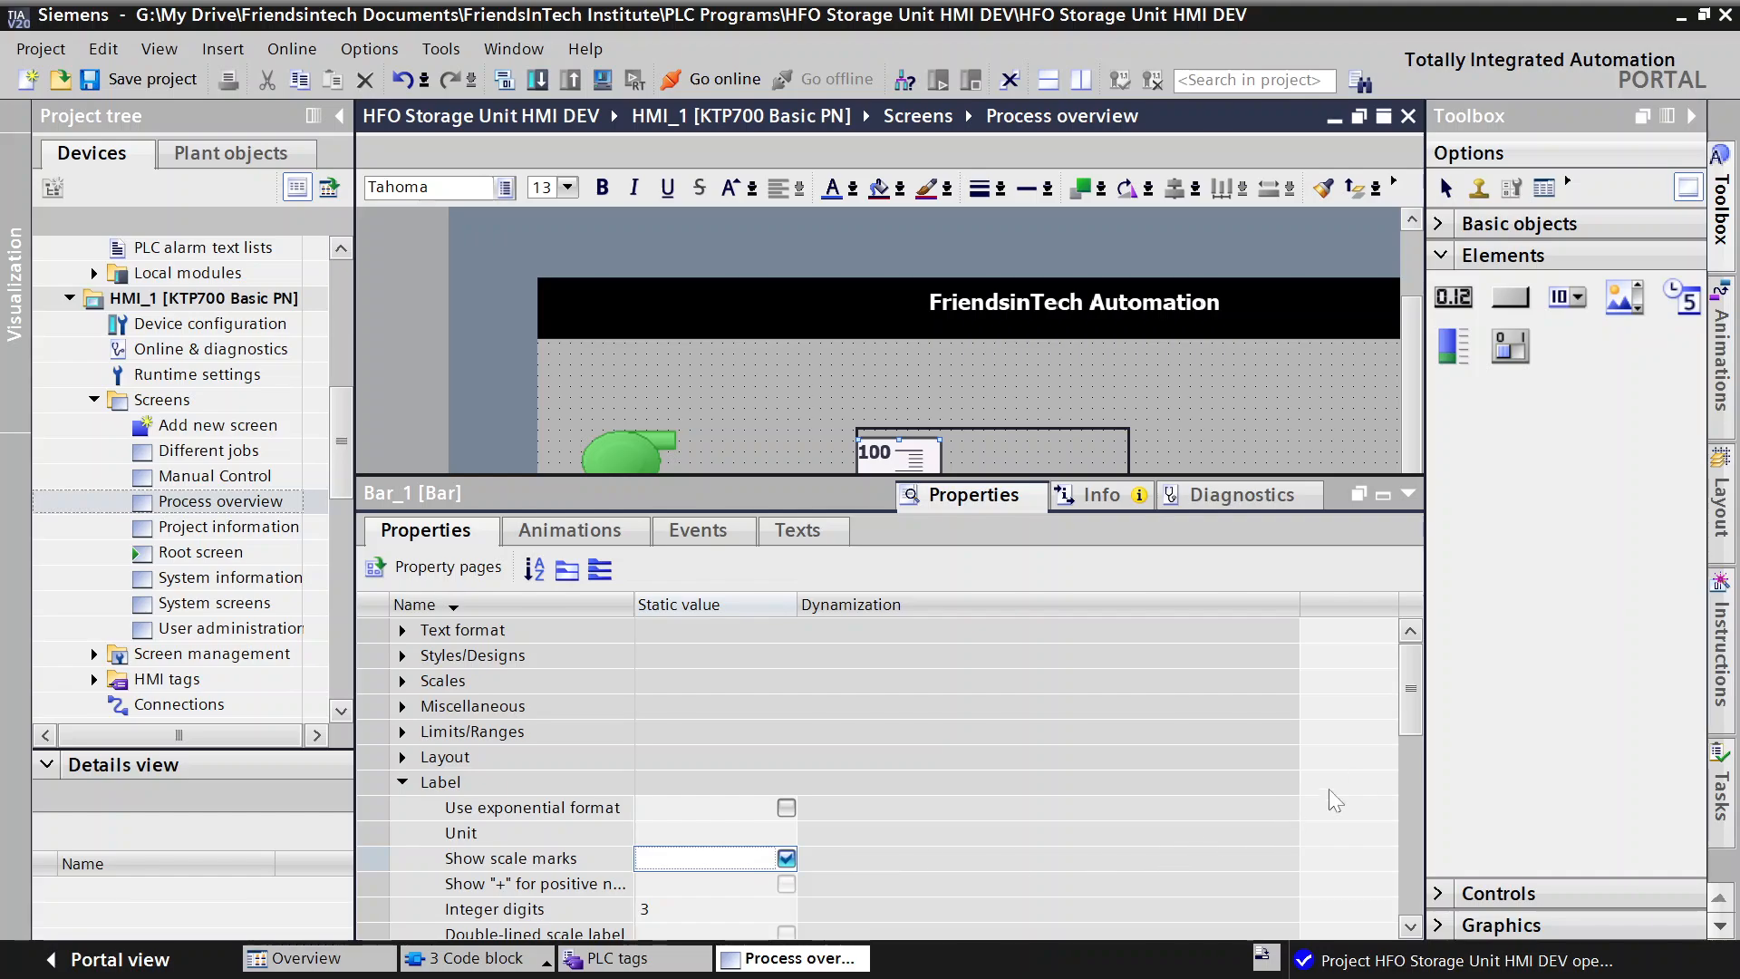
Step: Examine the level bar's label and appearance properties, including limit marking, for the setting that controls its scale look
left_click_drag(1412, 706, 1407, 743)
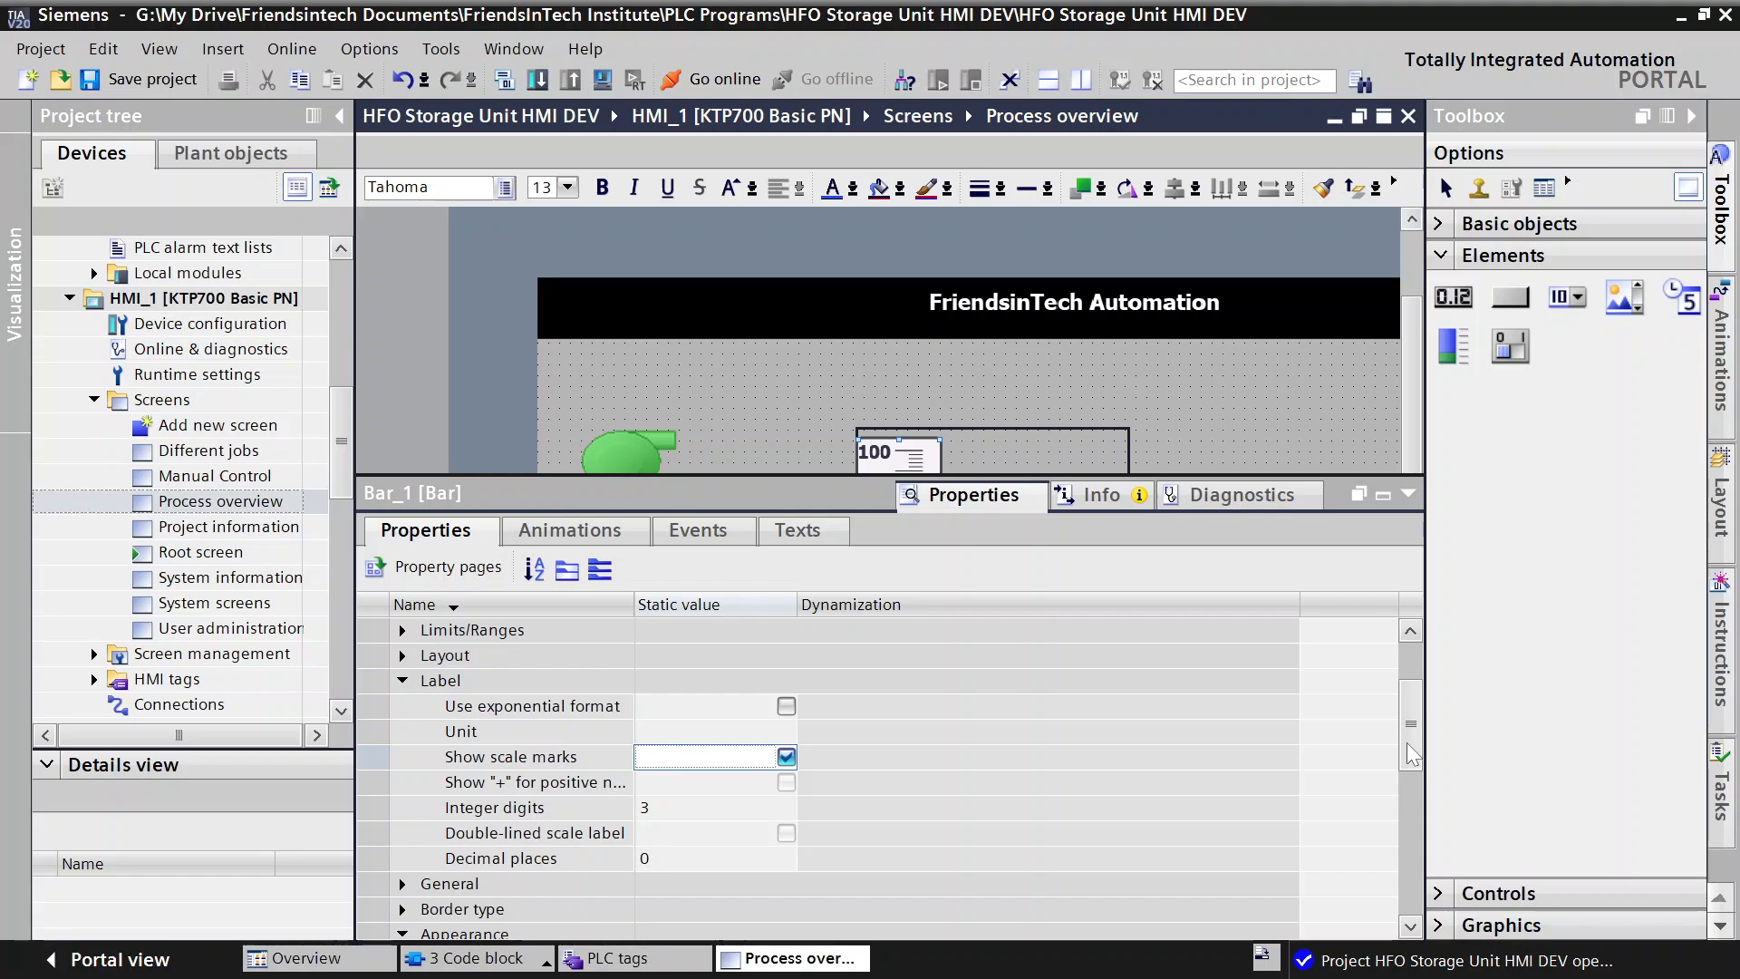
left_click_drag(1407, 742, 1404, 777)
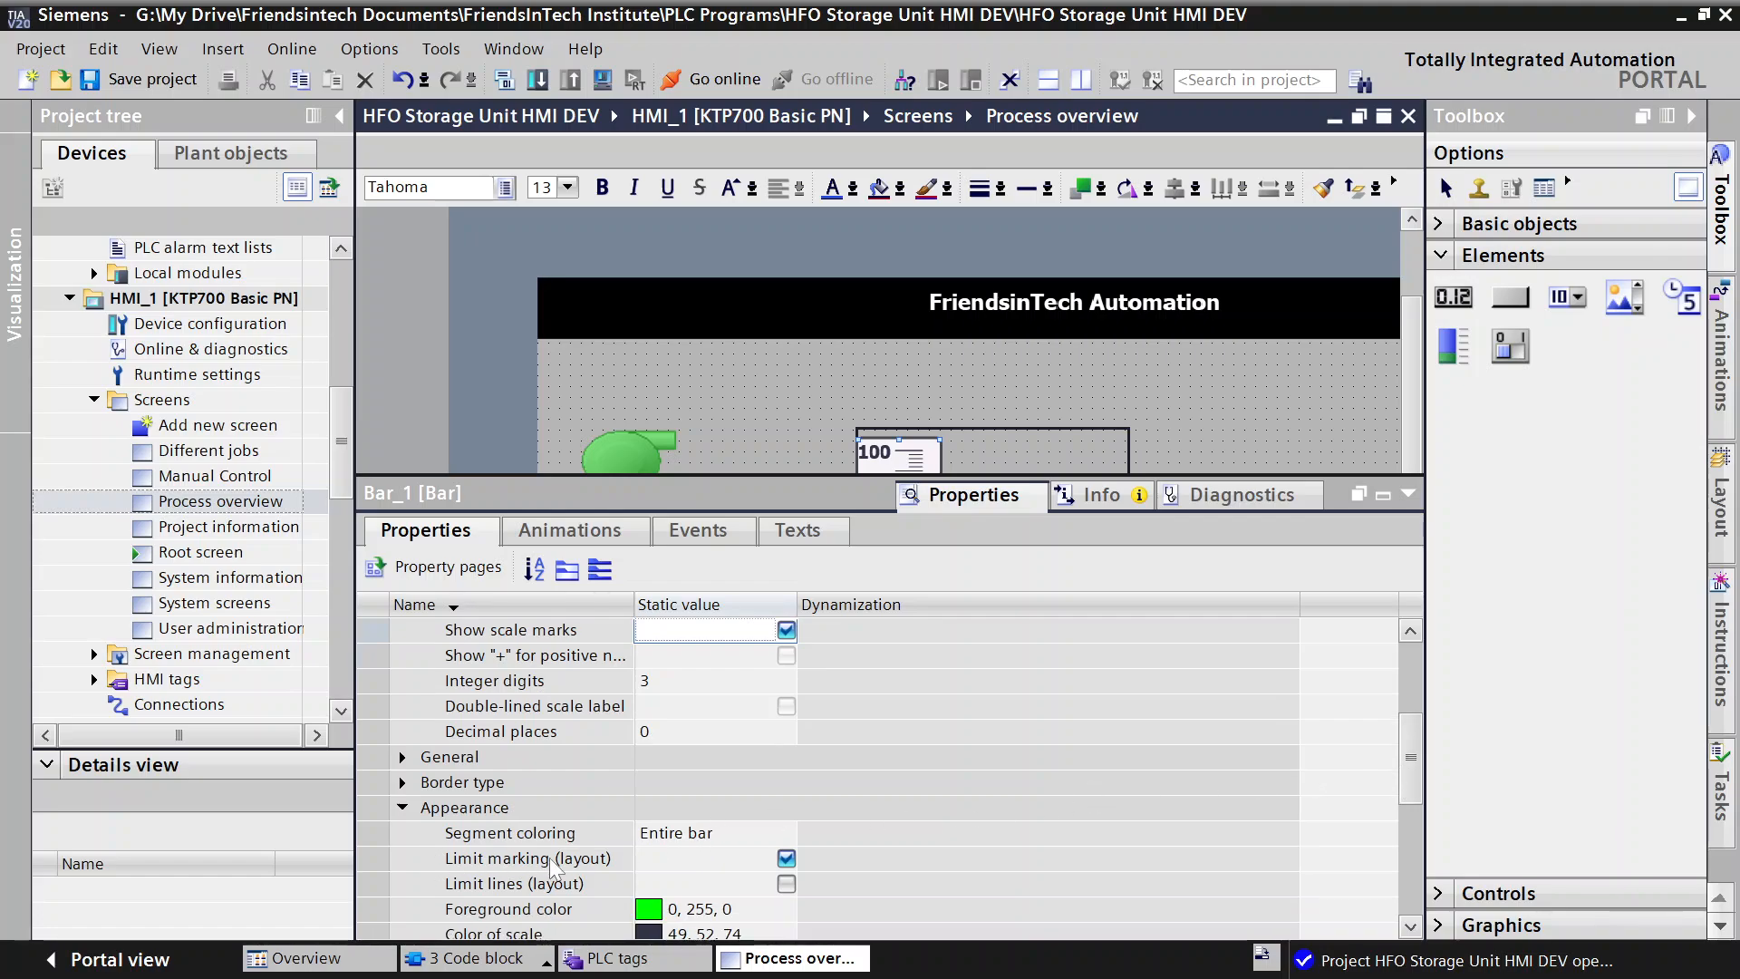
left_click(785, 861)
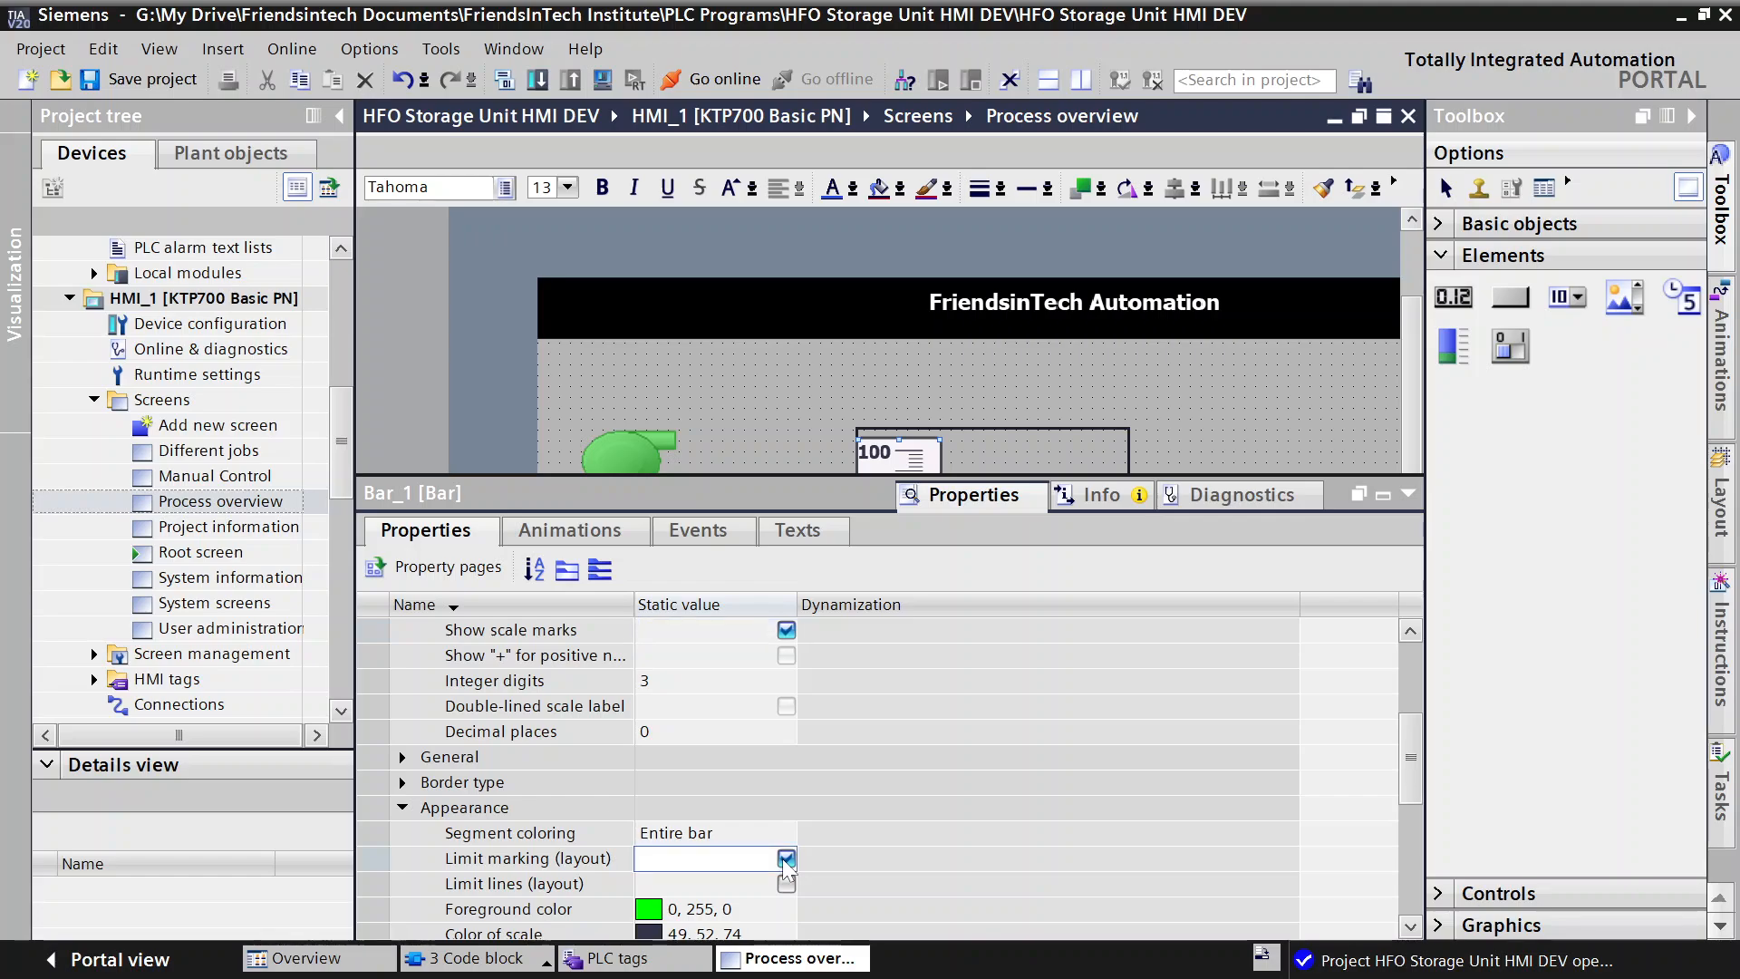
left_click(785, 861)
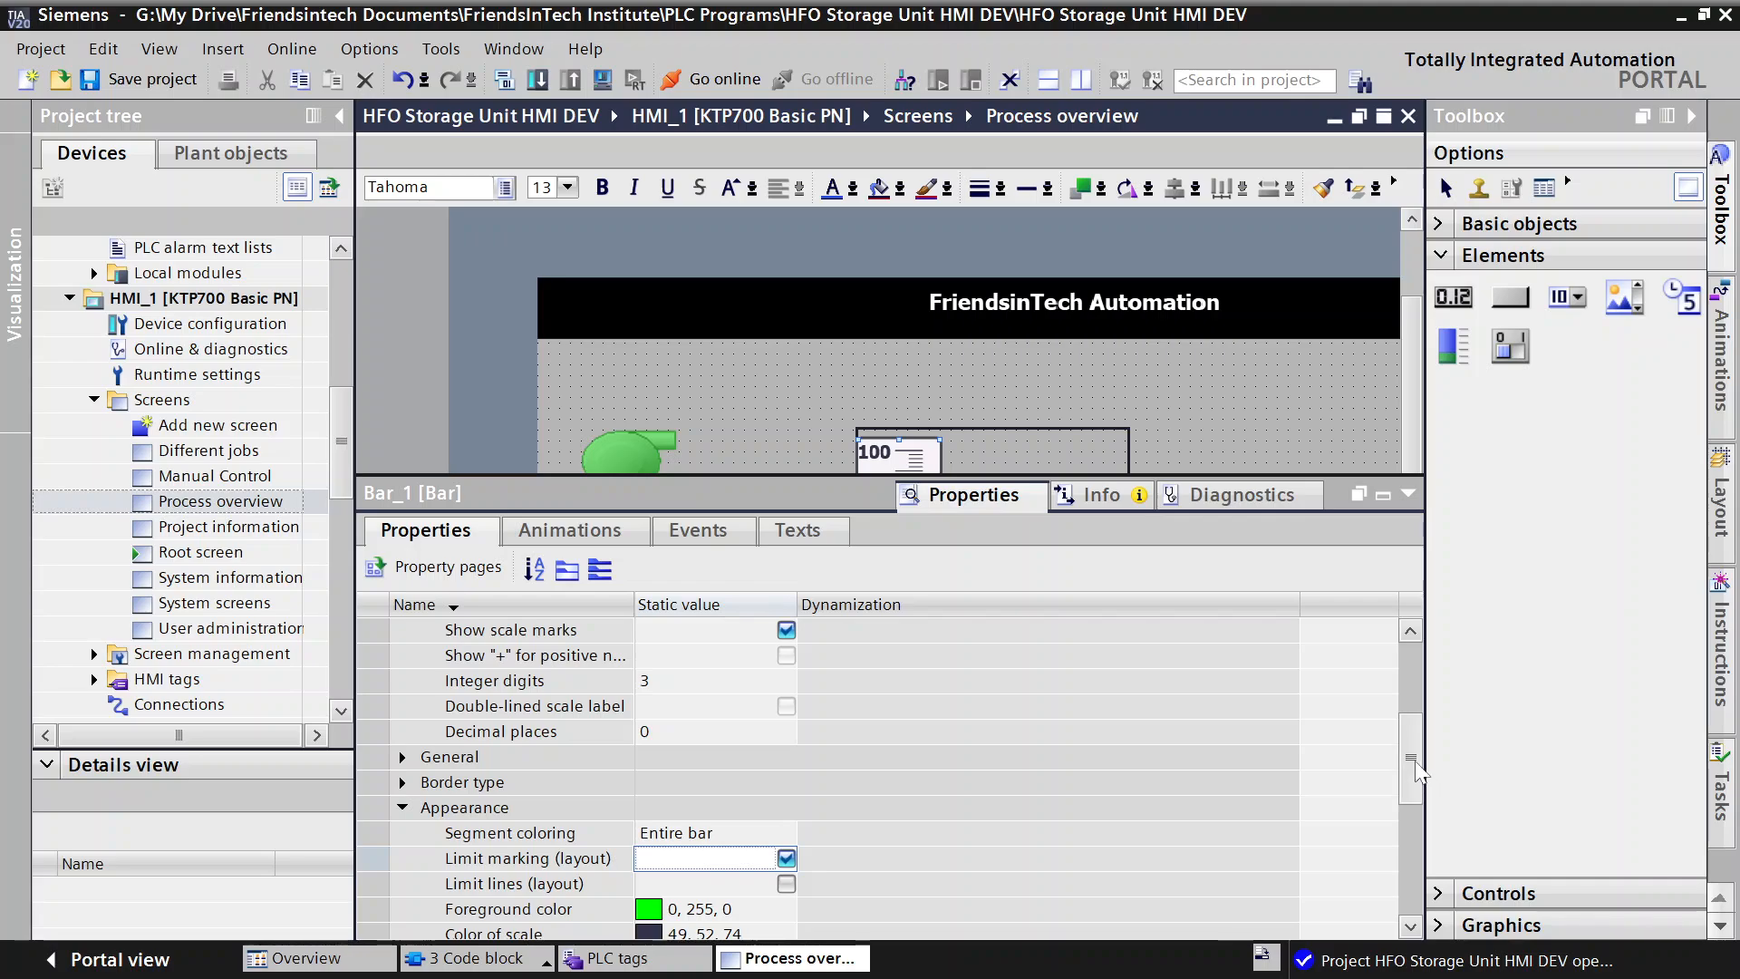
scroll(1415, 790, "down", 1)
scroll(1413, 783, "down", 1)
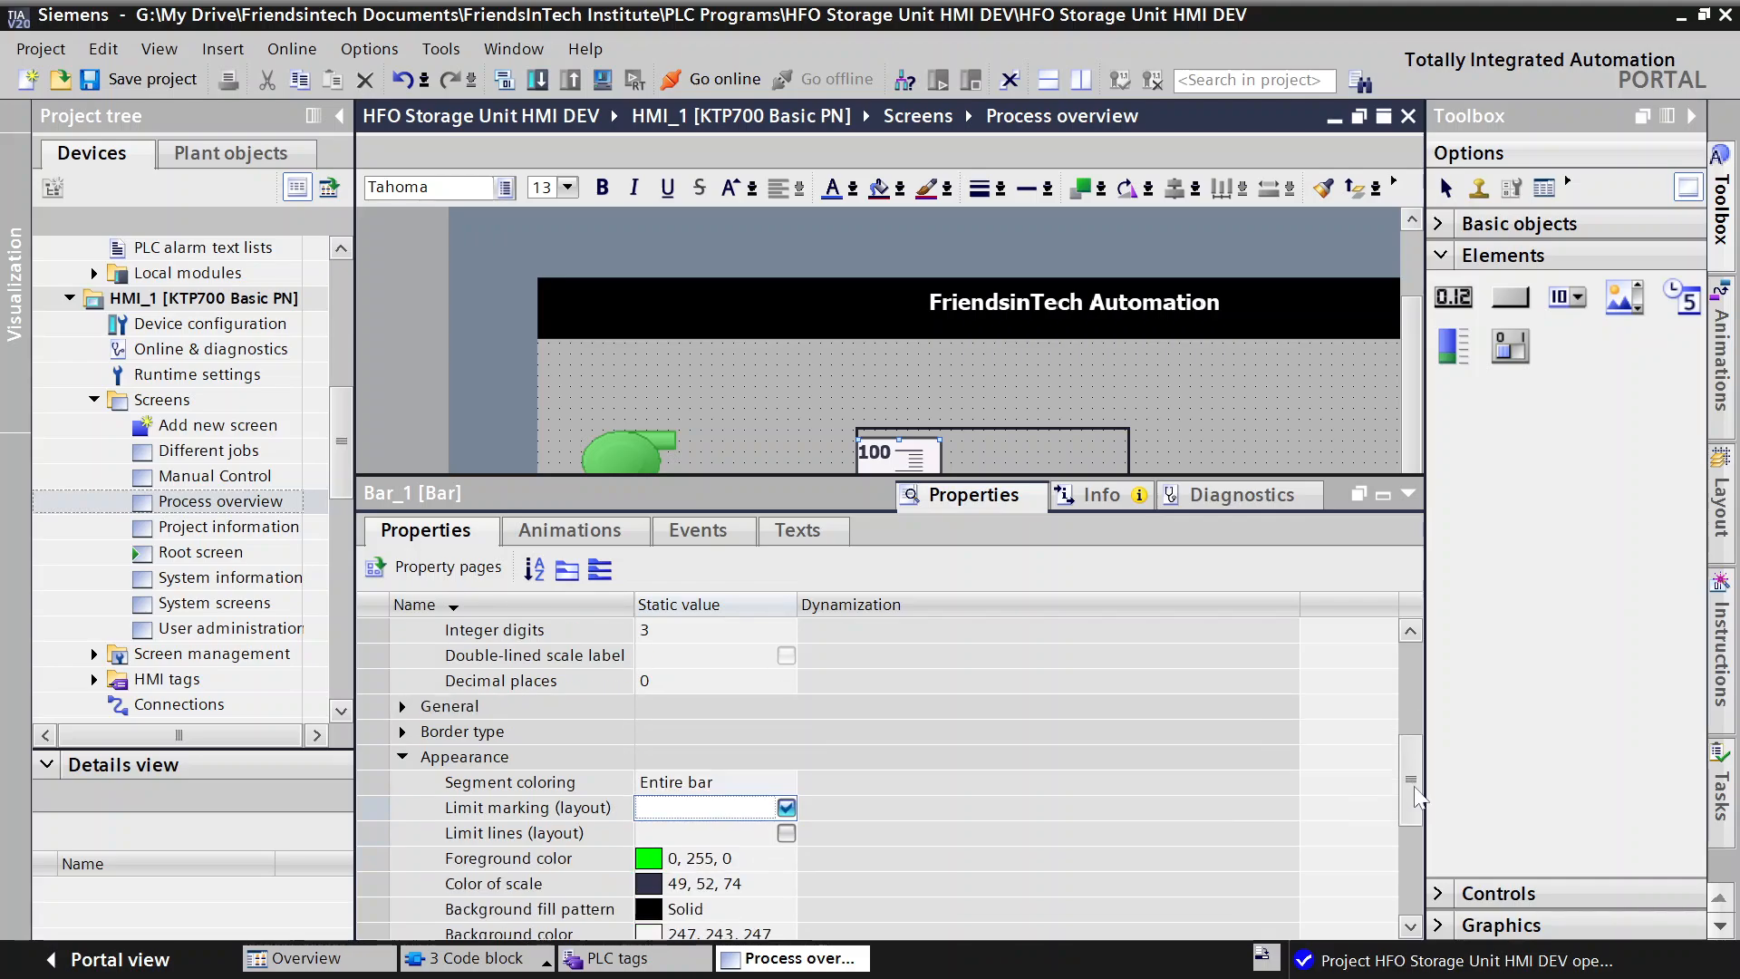
scroll(1413, 793, "down", 2)
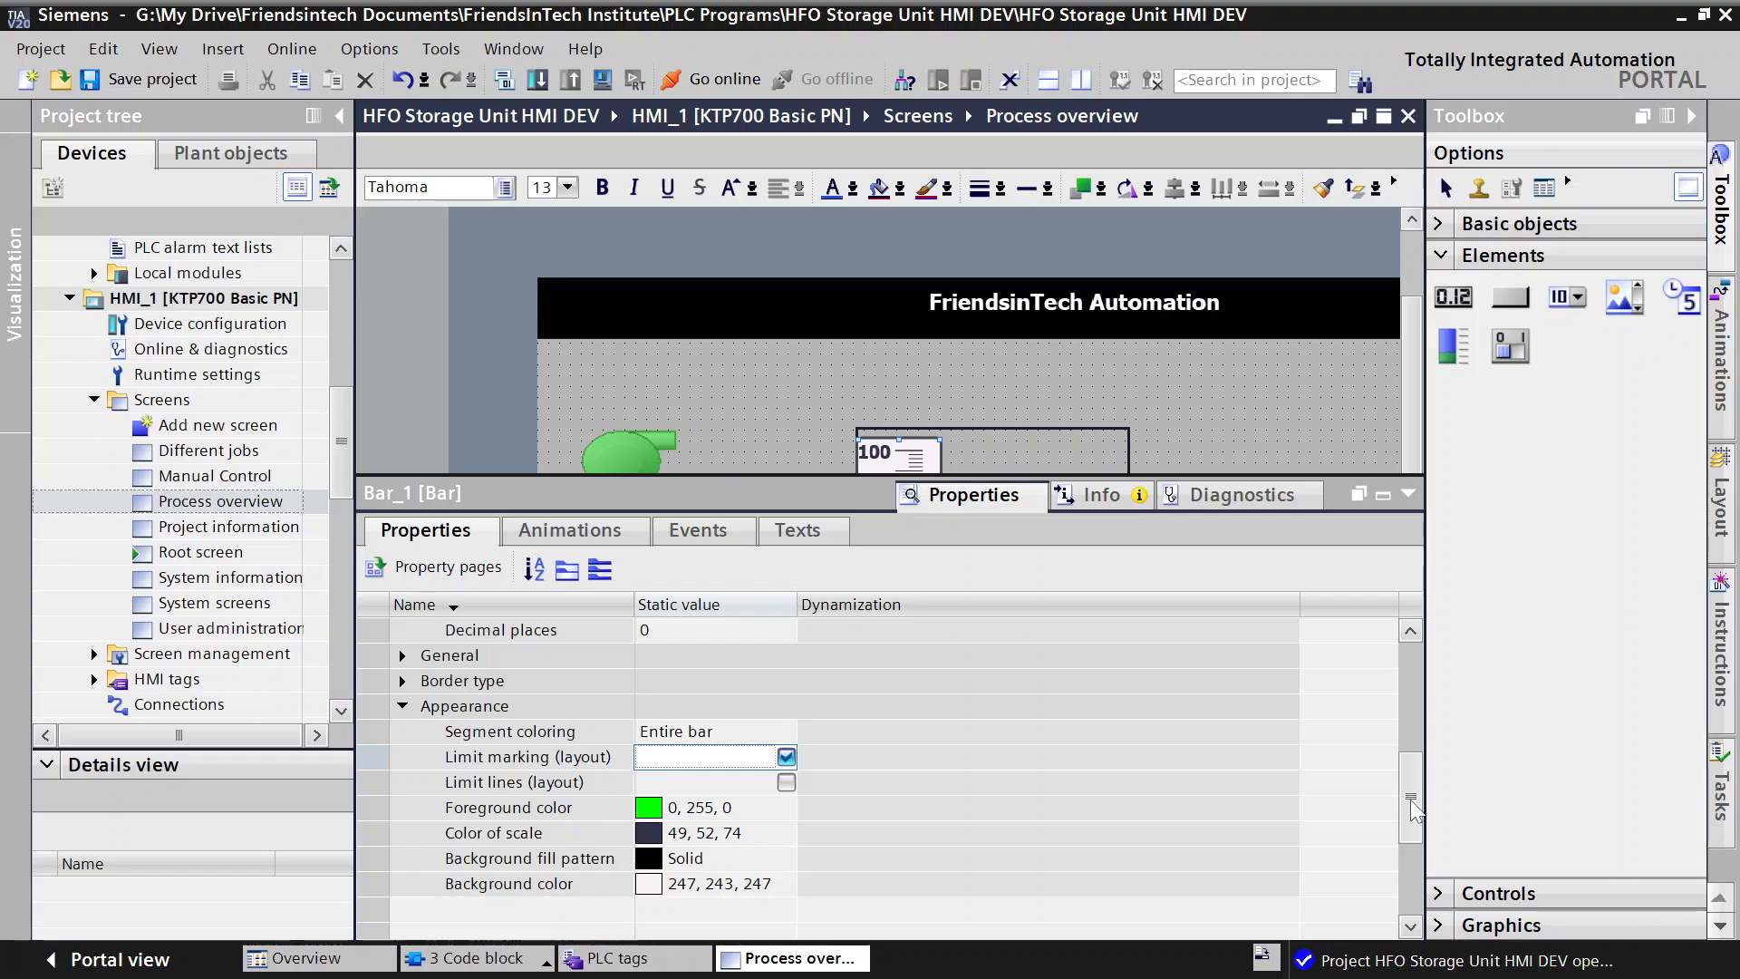
scroll(1415, 809, "down", 1)
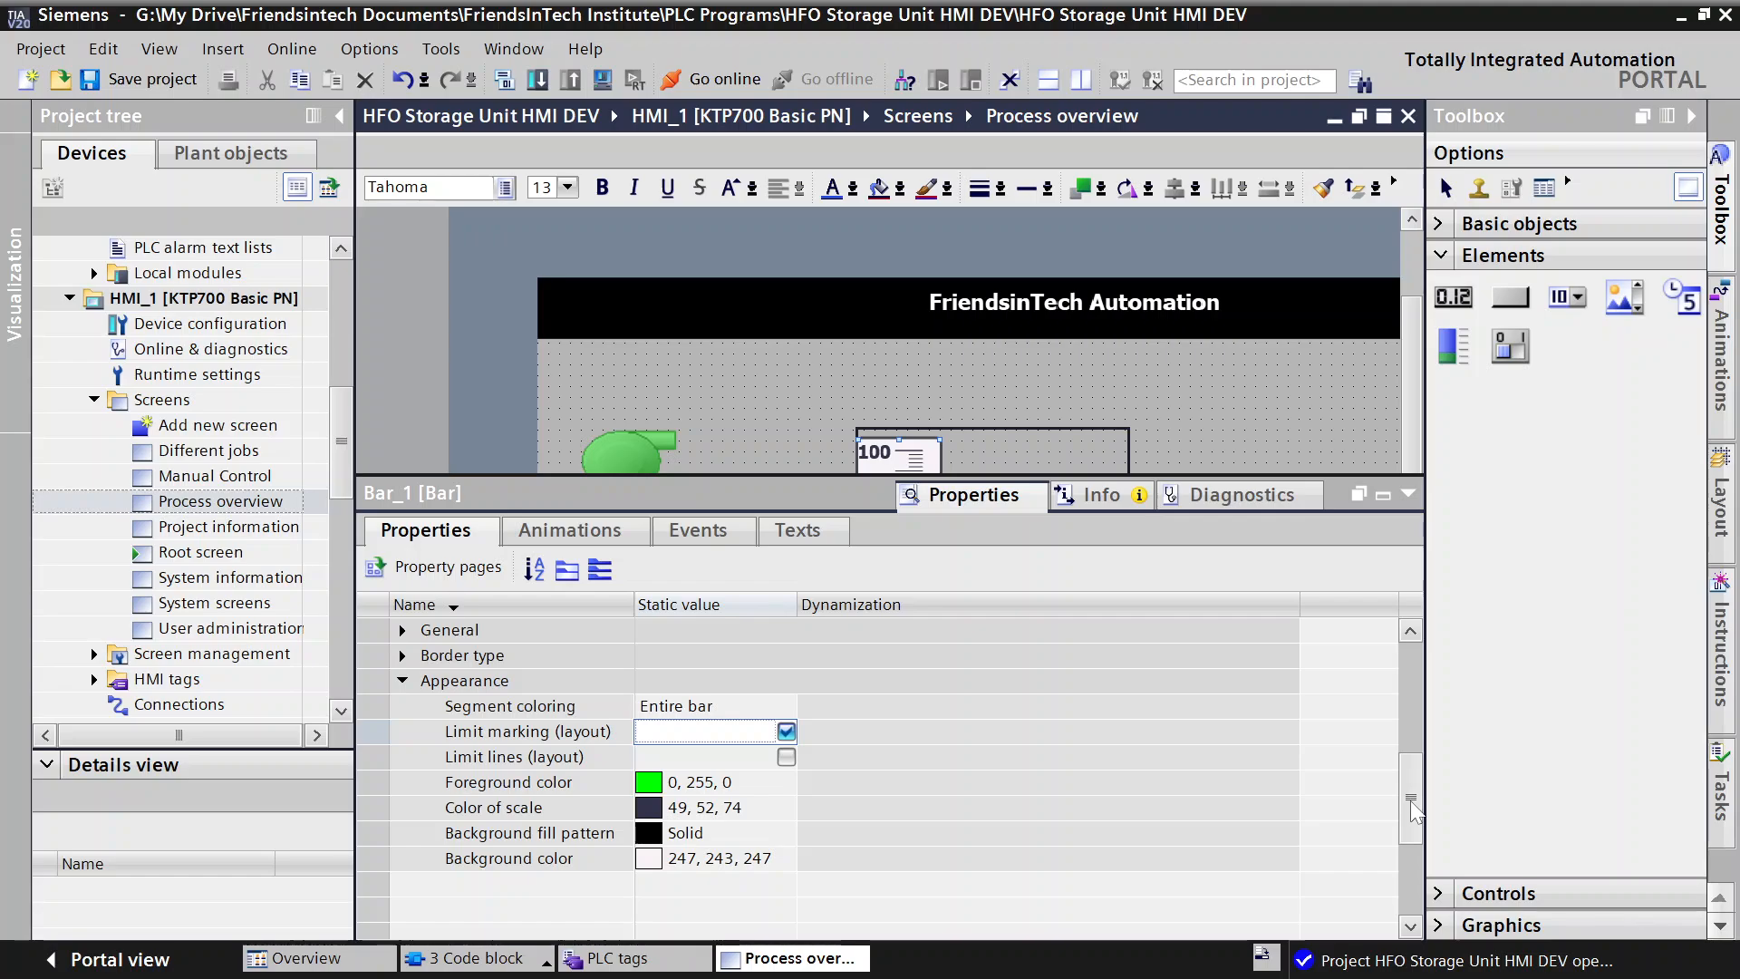
scroll(1411, 798, "up", 3)
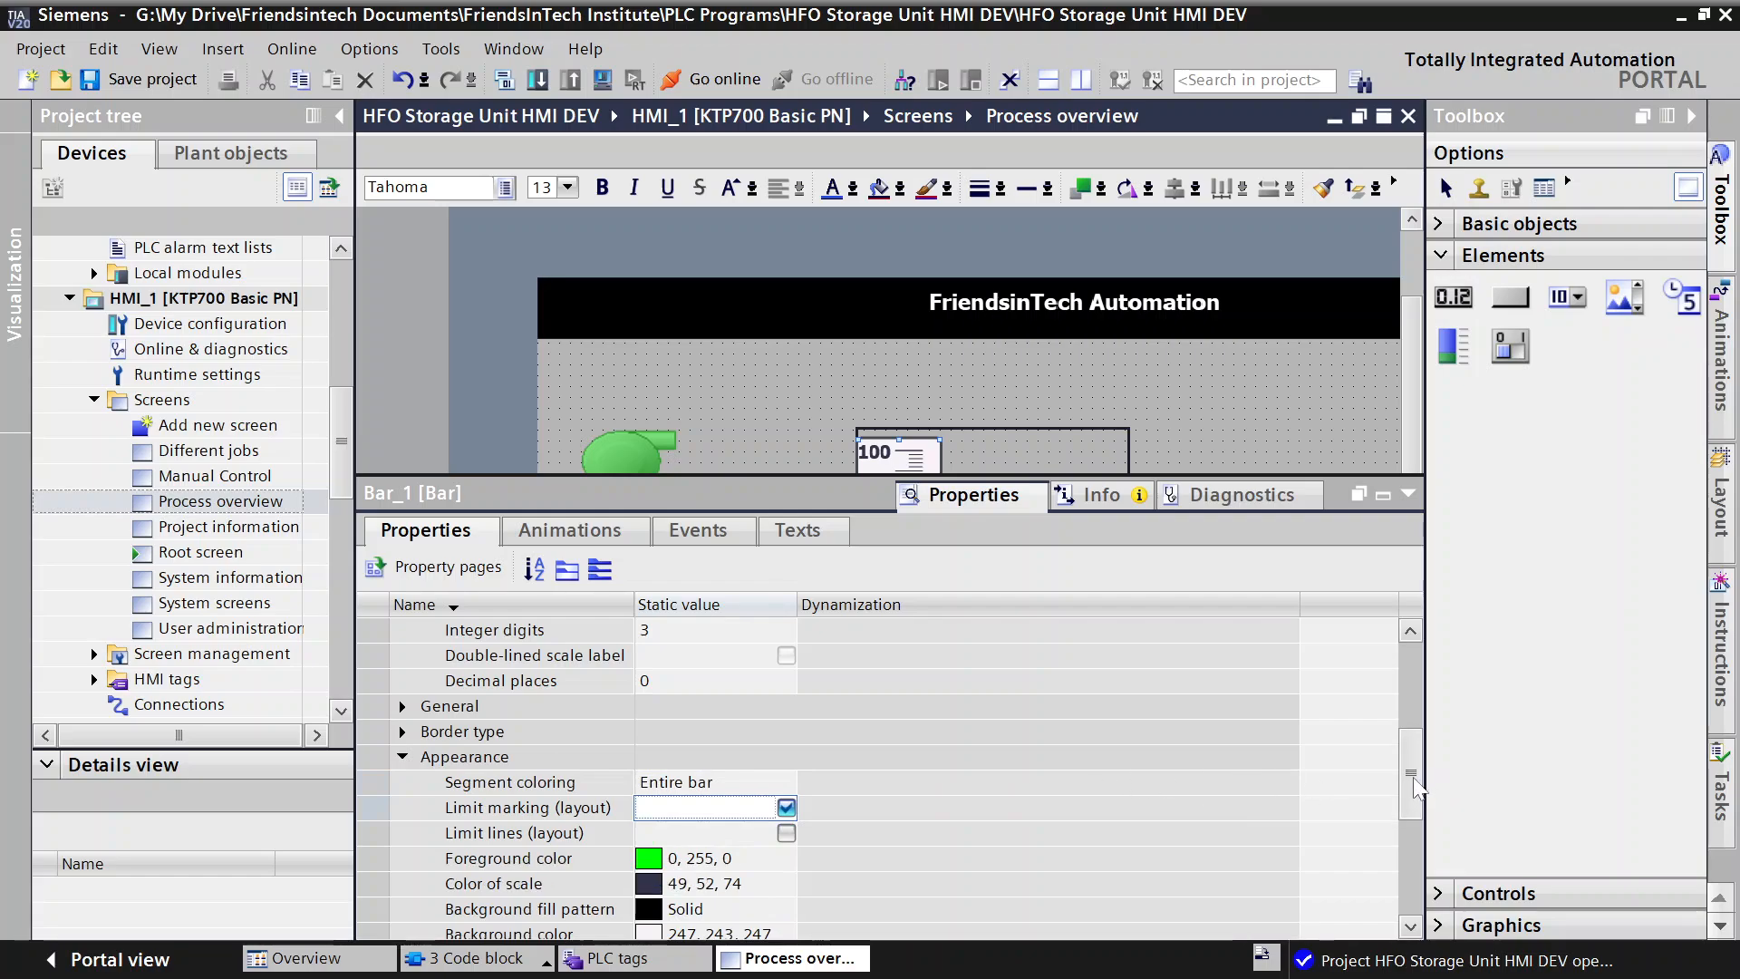
scroll(1414, 766, "up", 2)
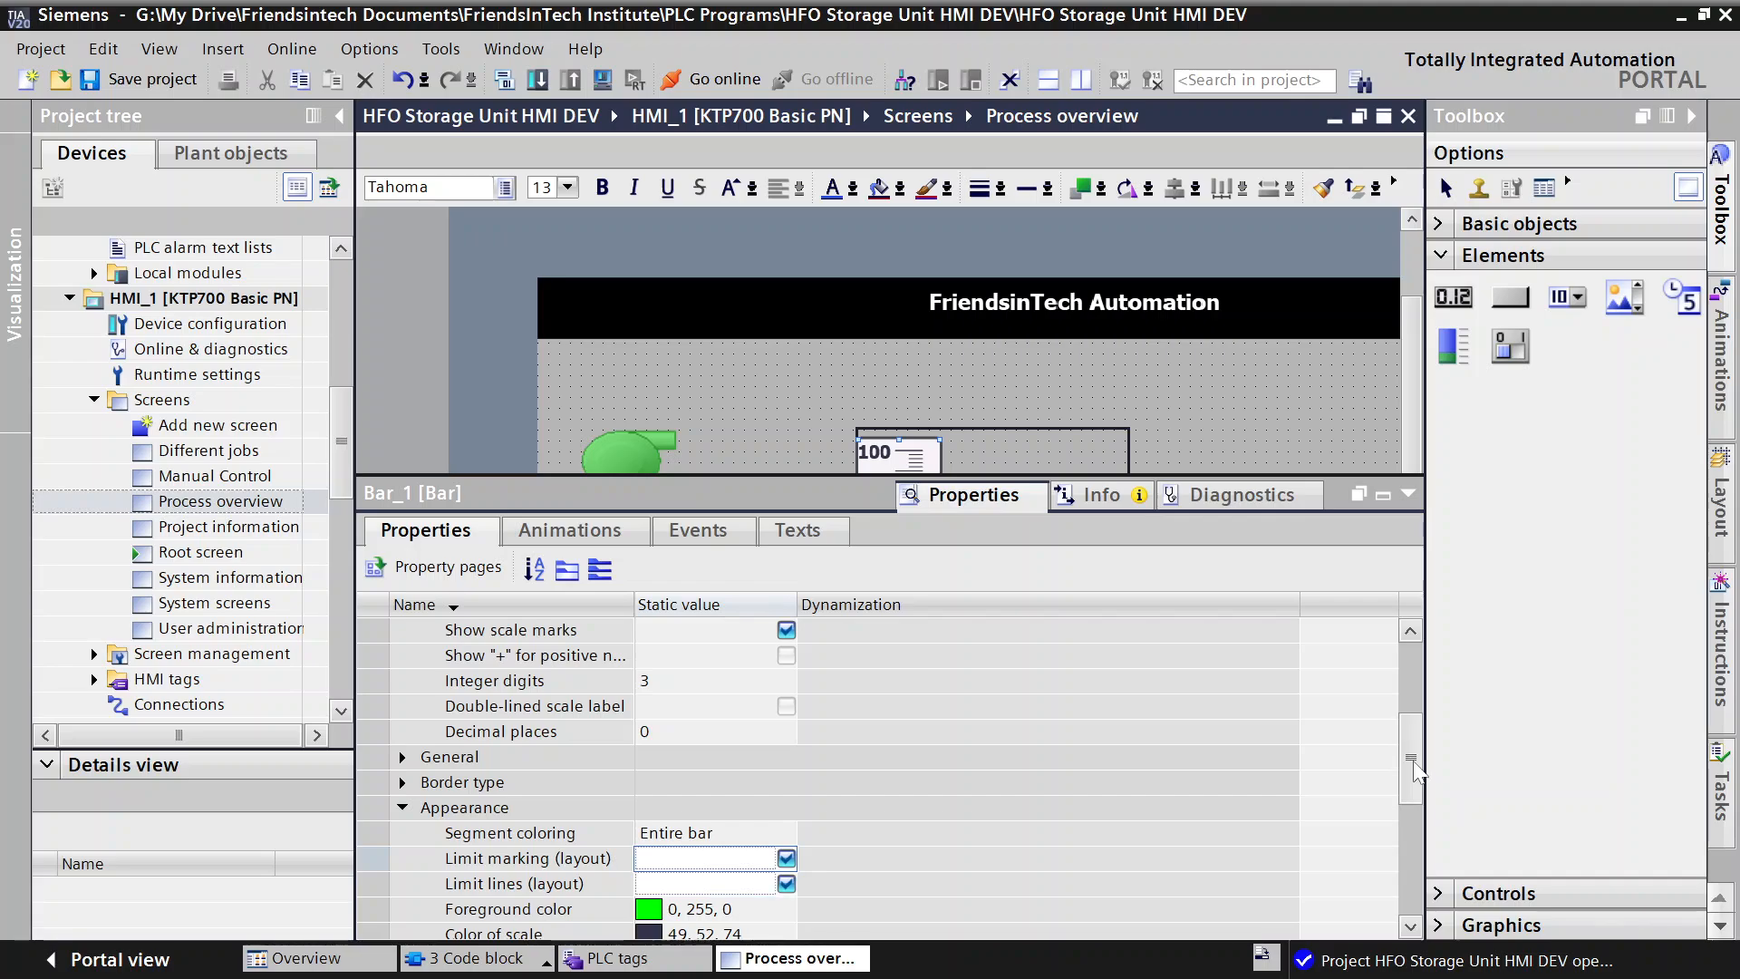
scroll(1414, 771, "up", 1)
left_click_drag(1413, 760, 1408, 704)
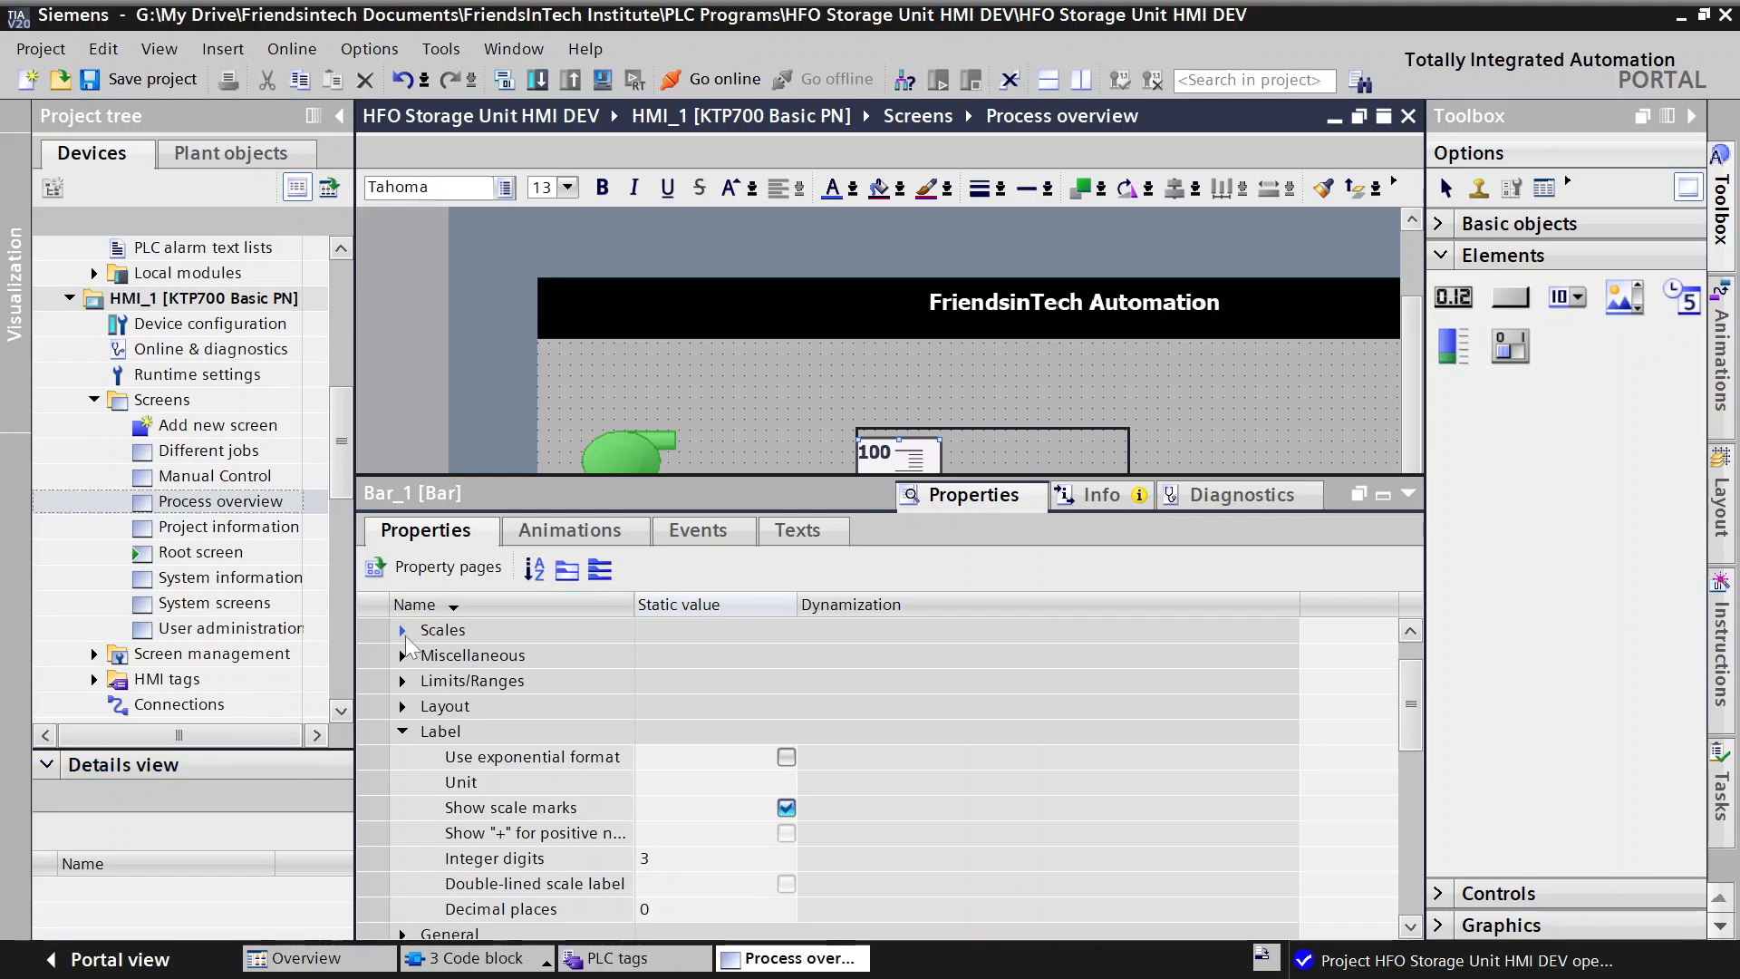
Step: Try hiding the level bar's scale, compare the look with Screenshot (251).png, and return to TIA Portal
left_click(405, 634)
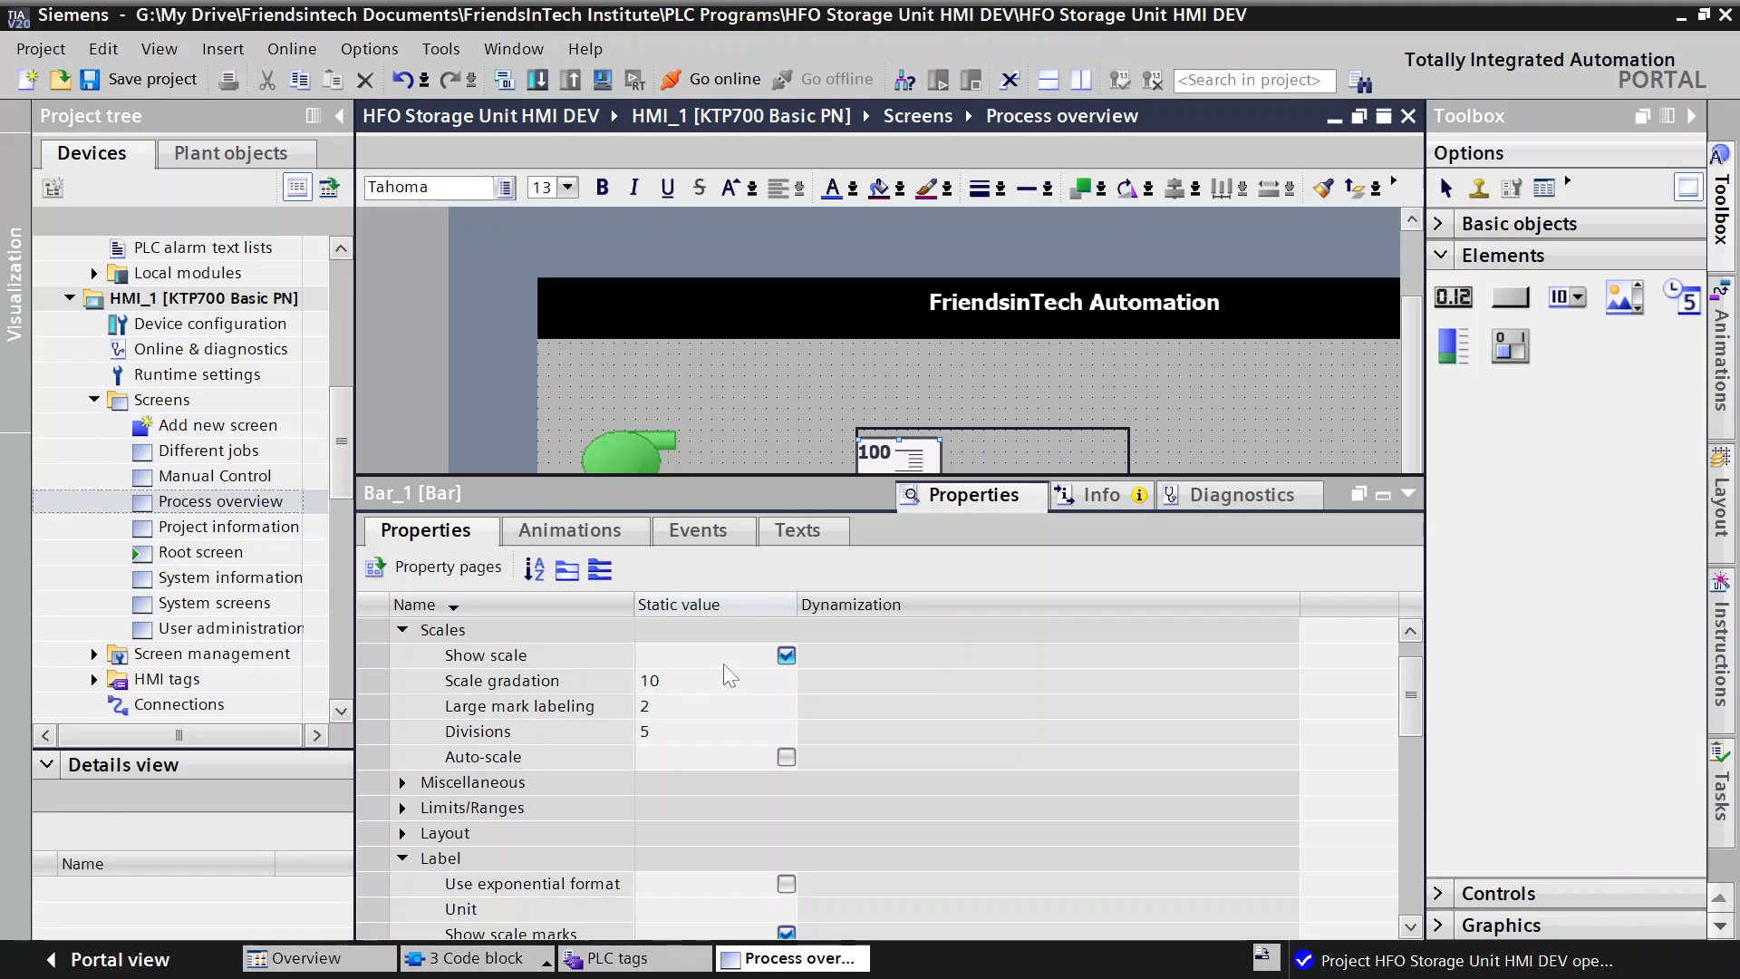
left_click(787, 655)
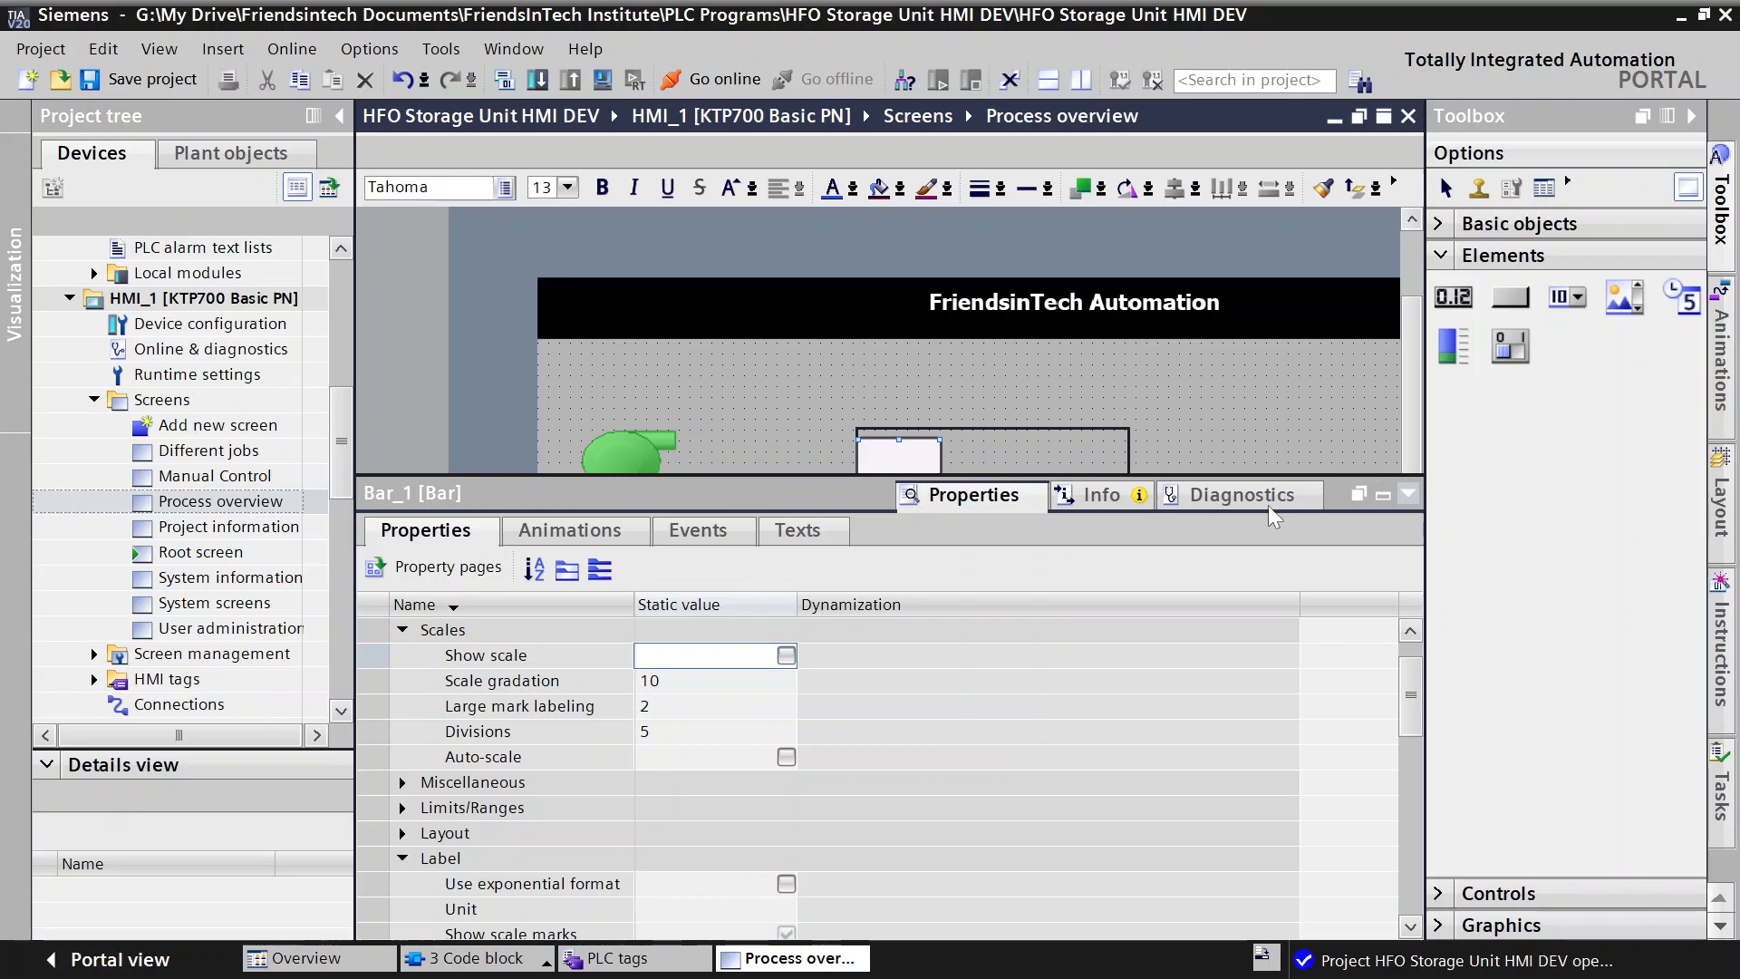
left_click(1409, 497)
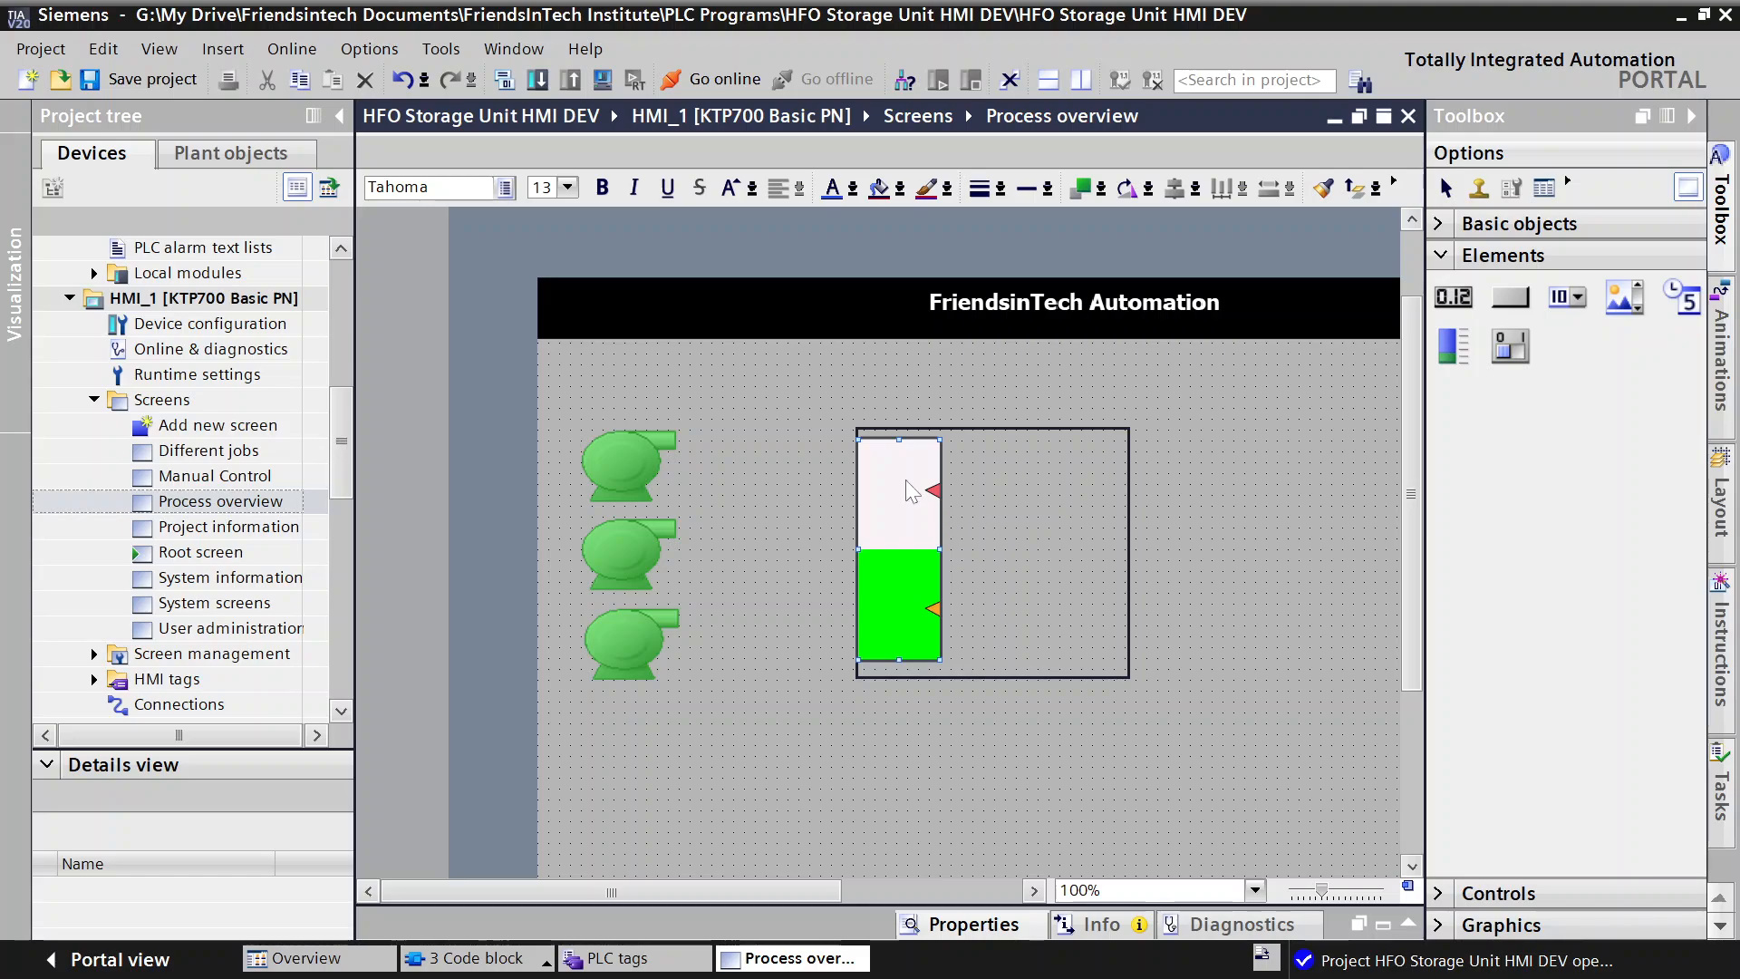
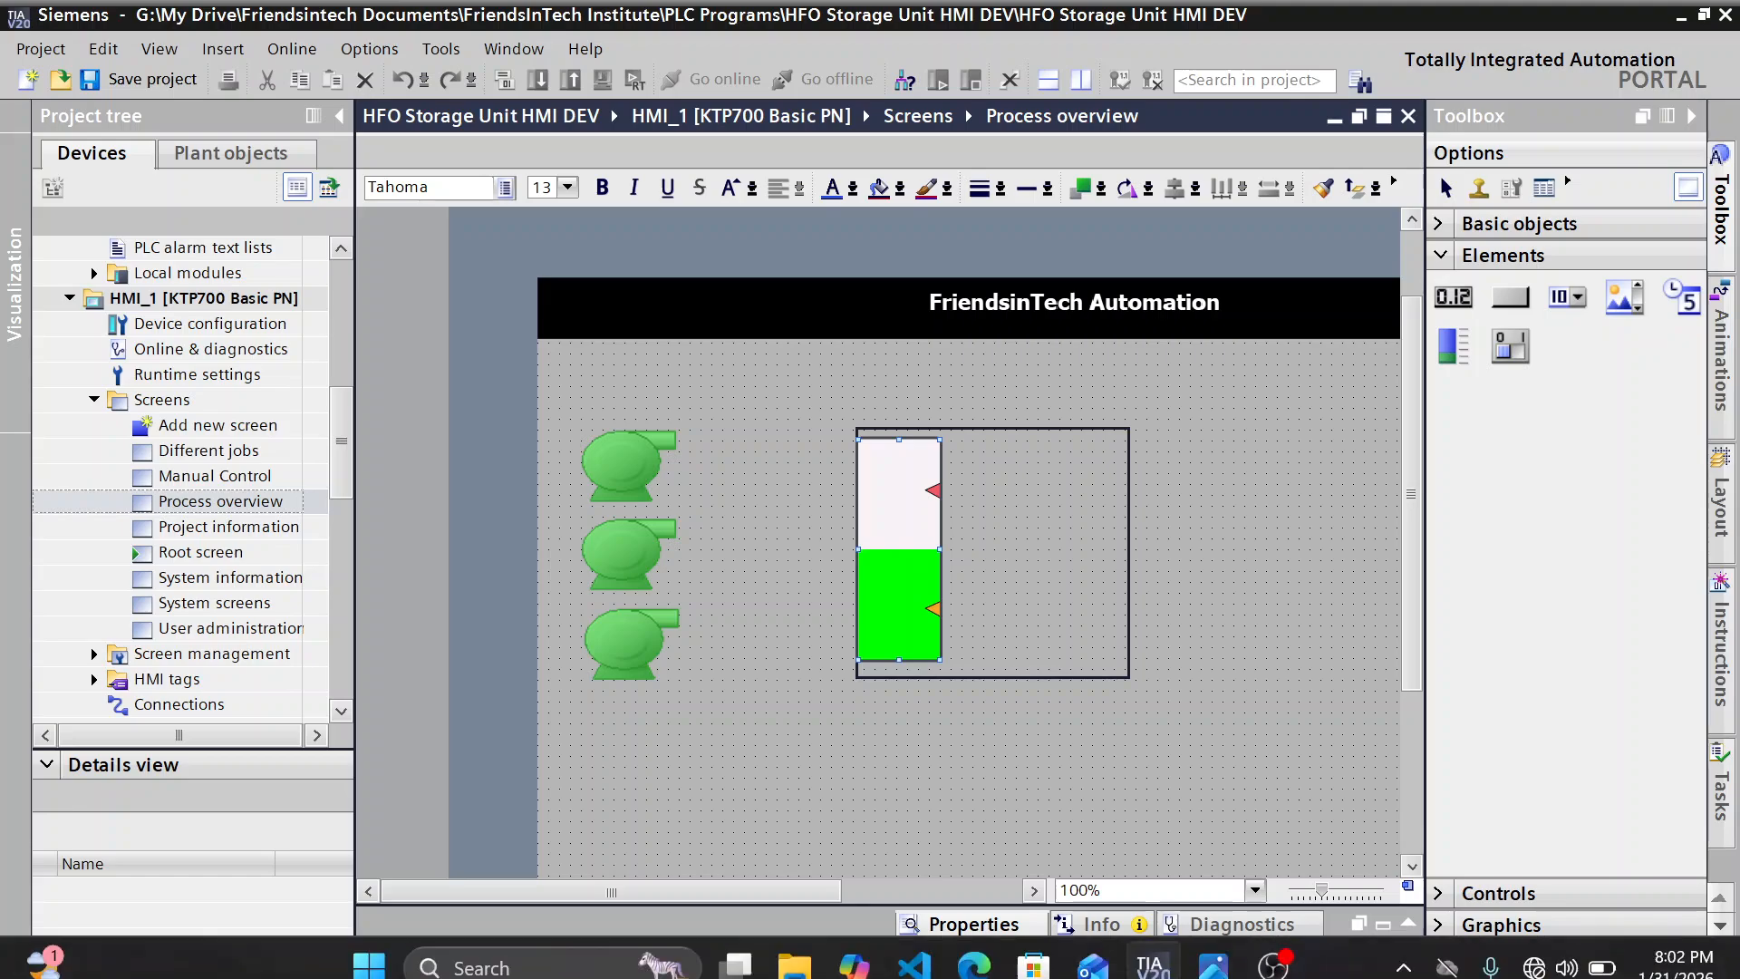
mouse_move(1213, 946)
left_click(1129, 823)
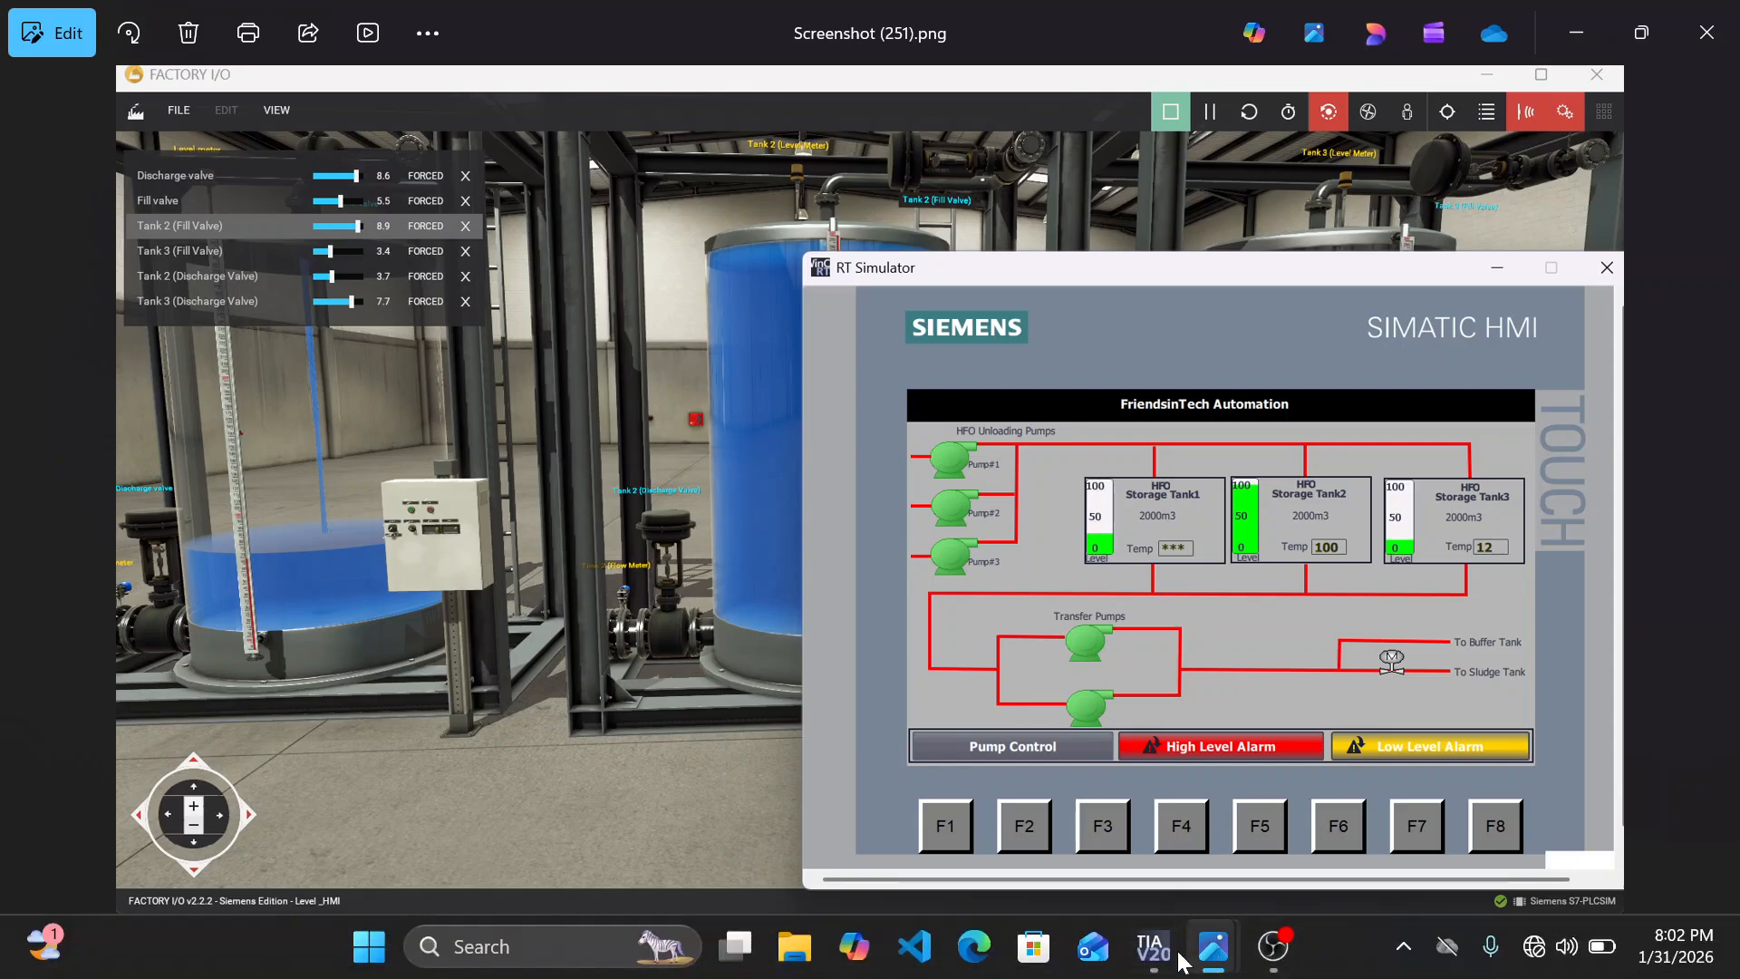
left_click(1167, 952)
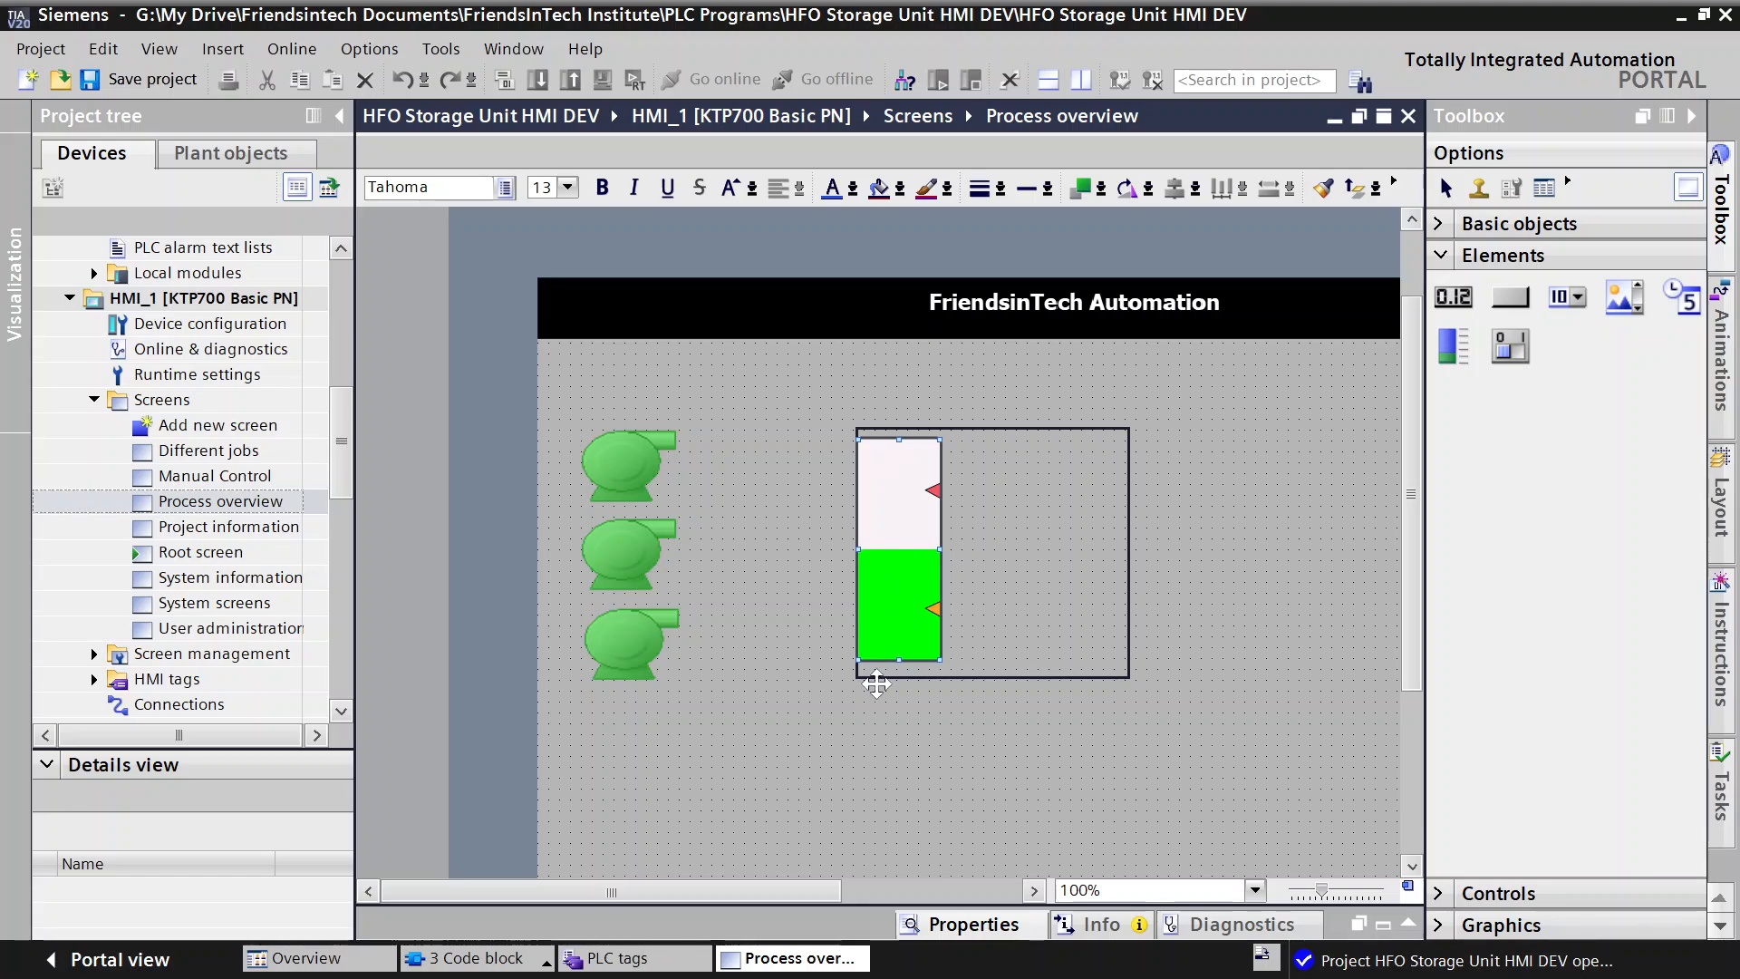
Step: Set the level bar's scale divisions to 3 and its scale gradation to 50, with the scale shown again
left_click(970, 925)
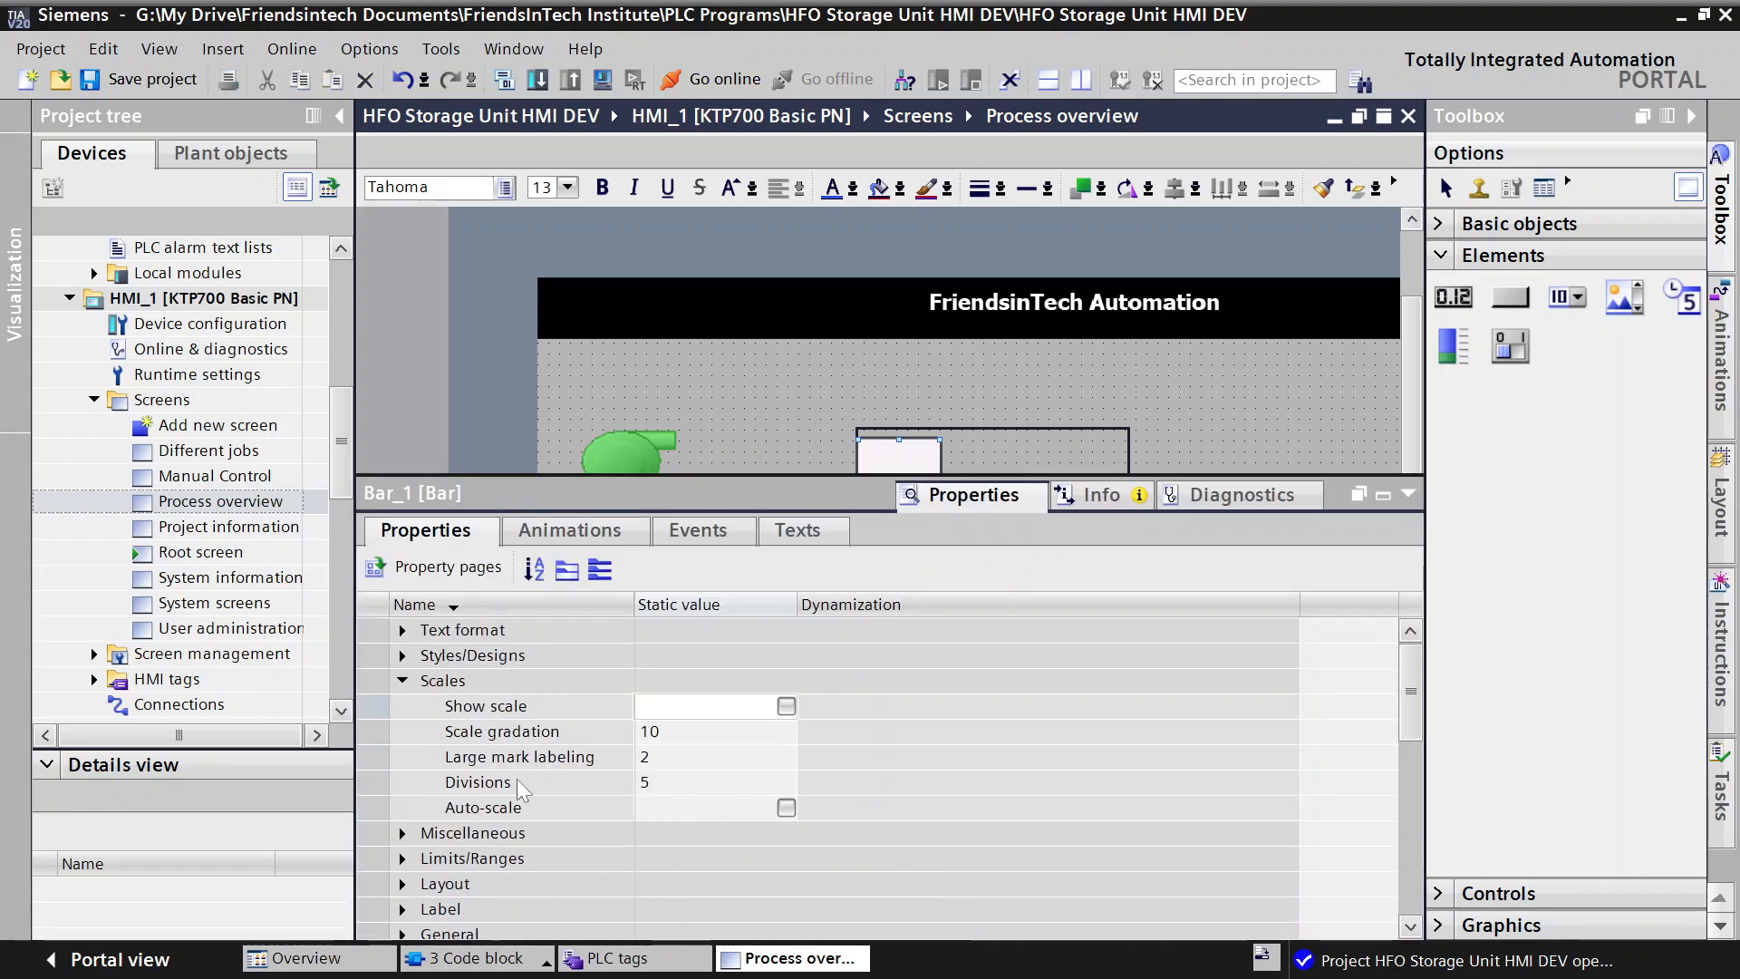
left_click(652, 783)
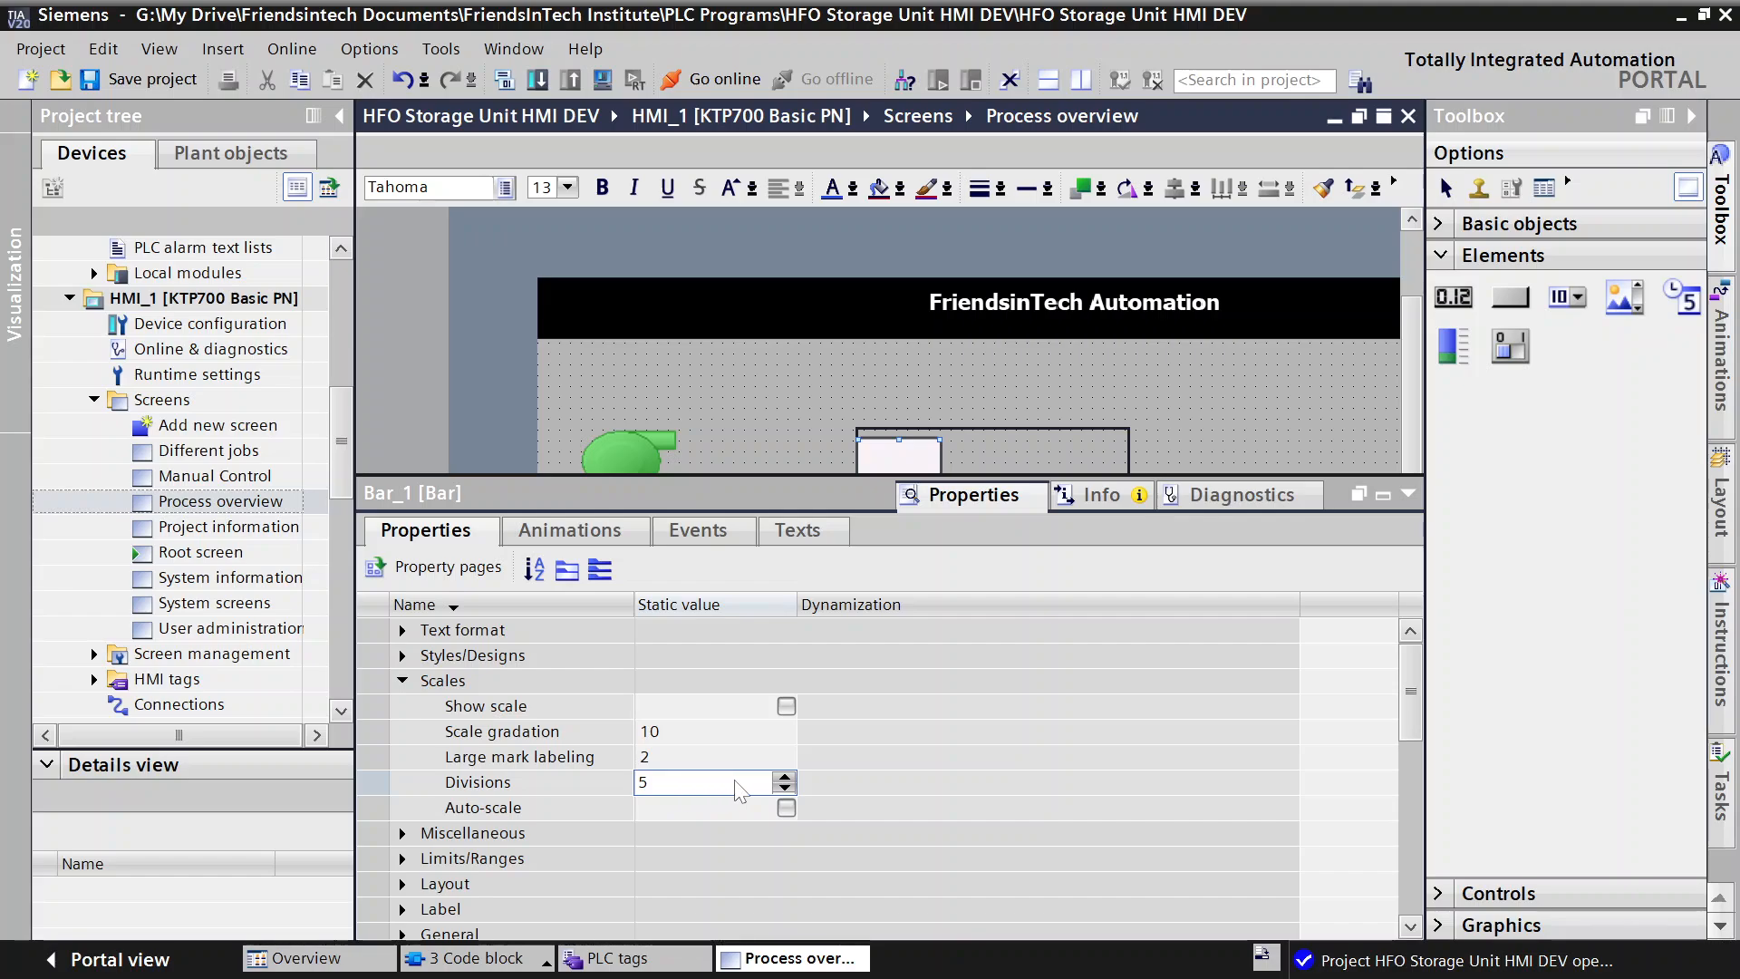
left_click(785, 788)
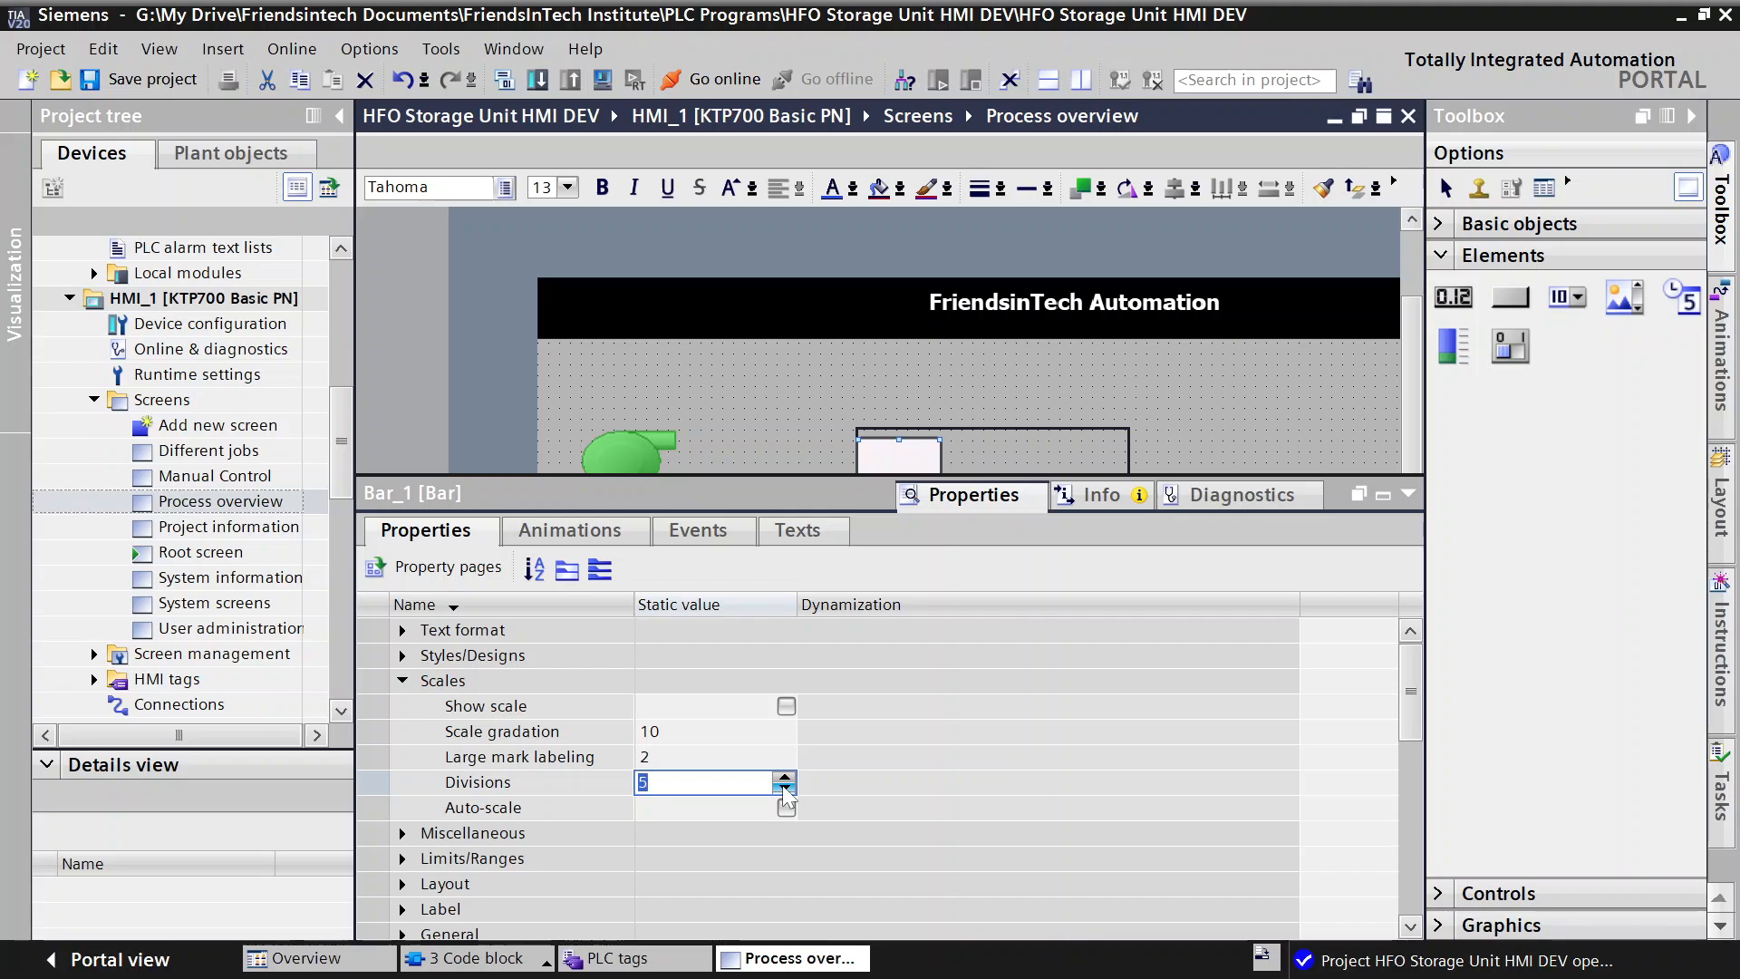
left_click(784, 788)
left_click(683, 732)
key("ctrl+a")
left_click(649, 730)
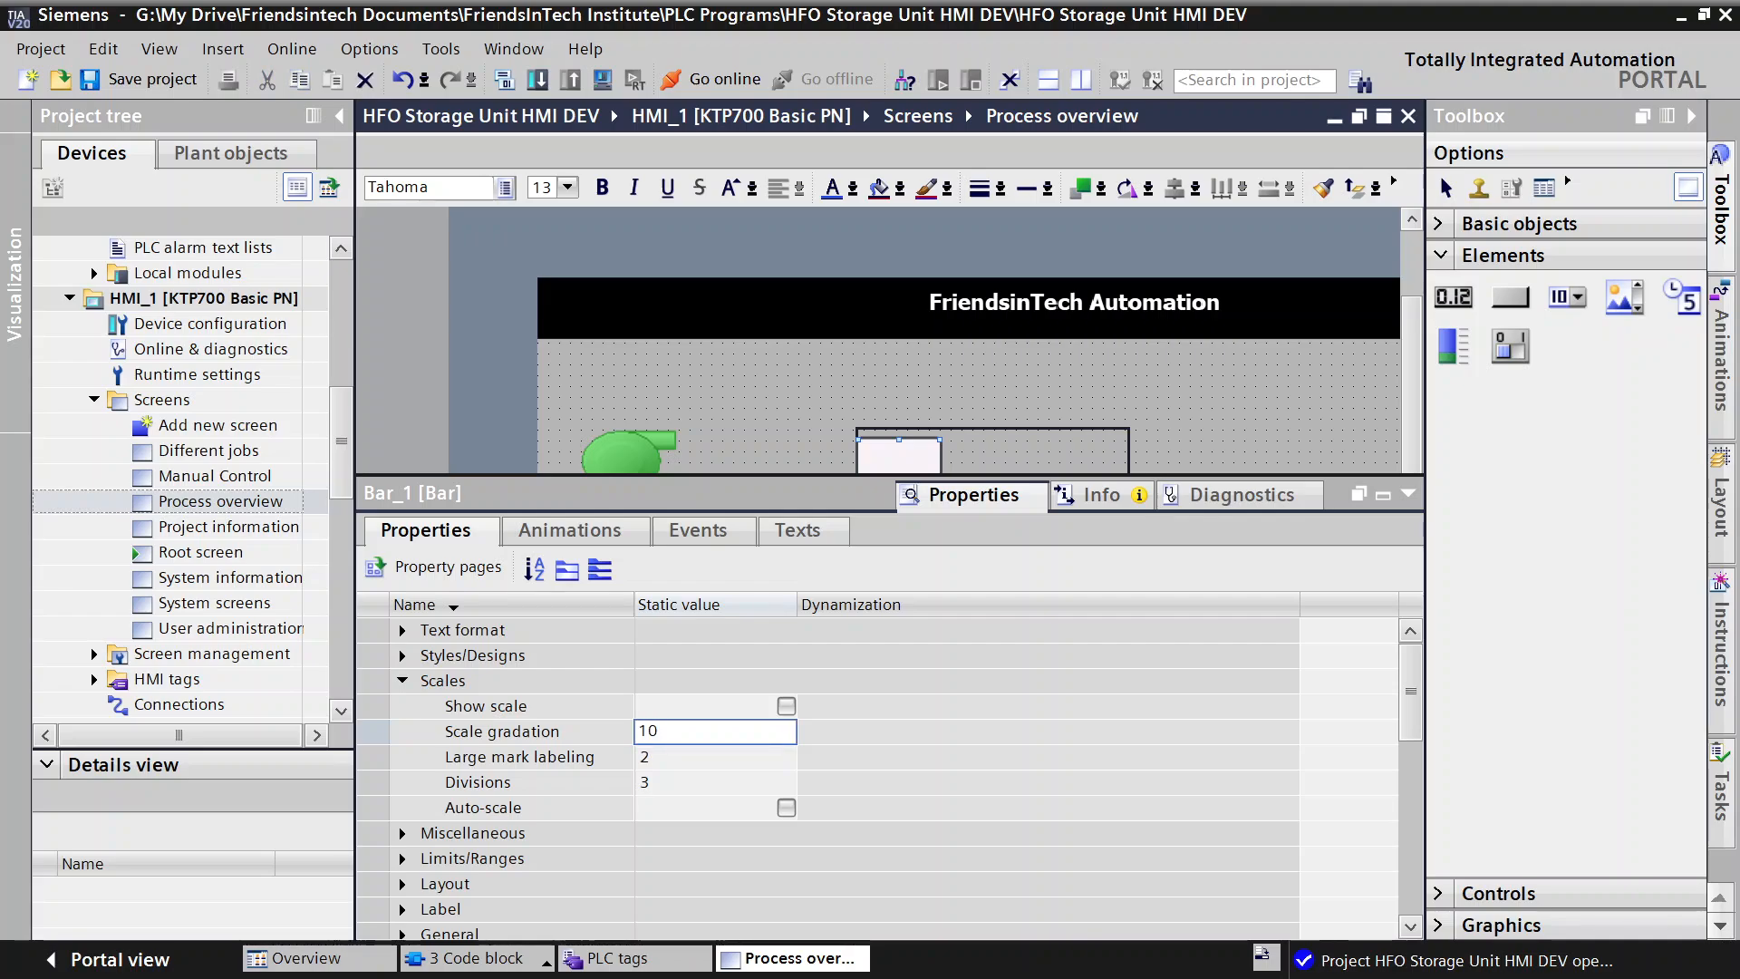
type("5")
left_click(787, 707)
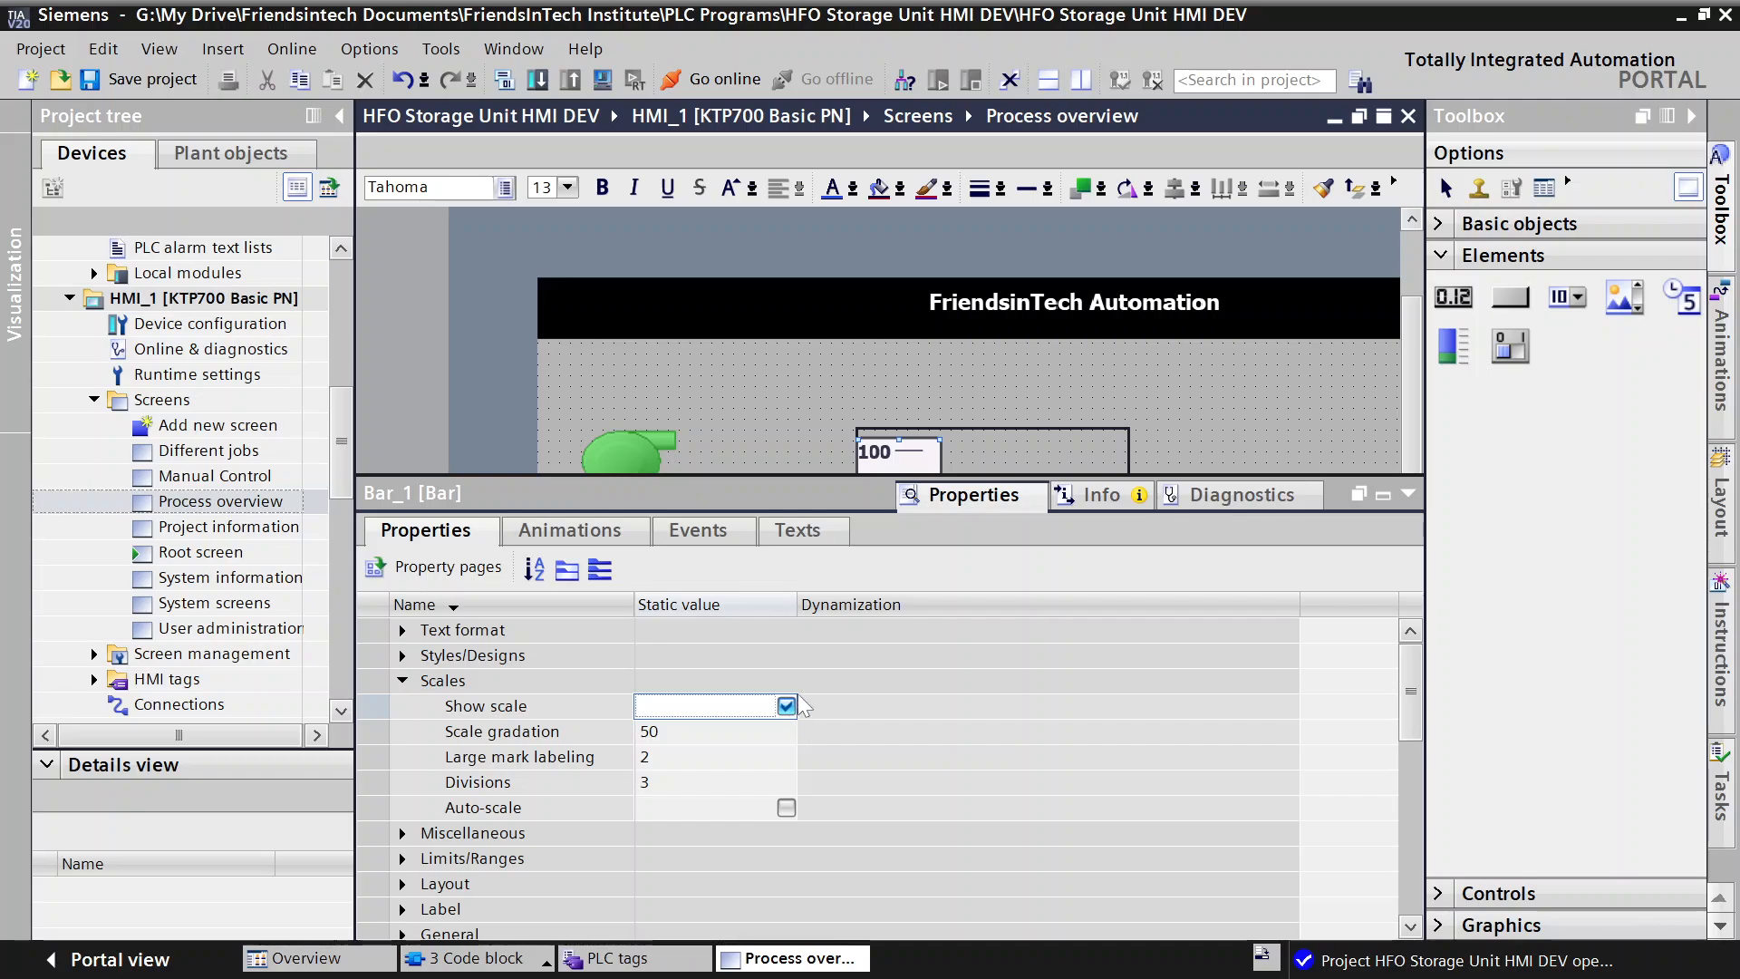
left_click(779, 390)
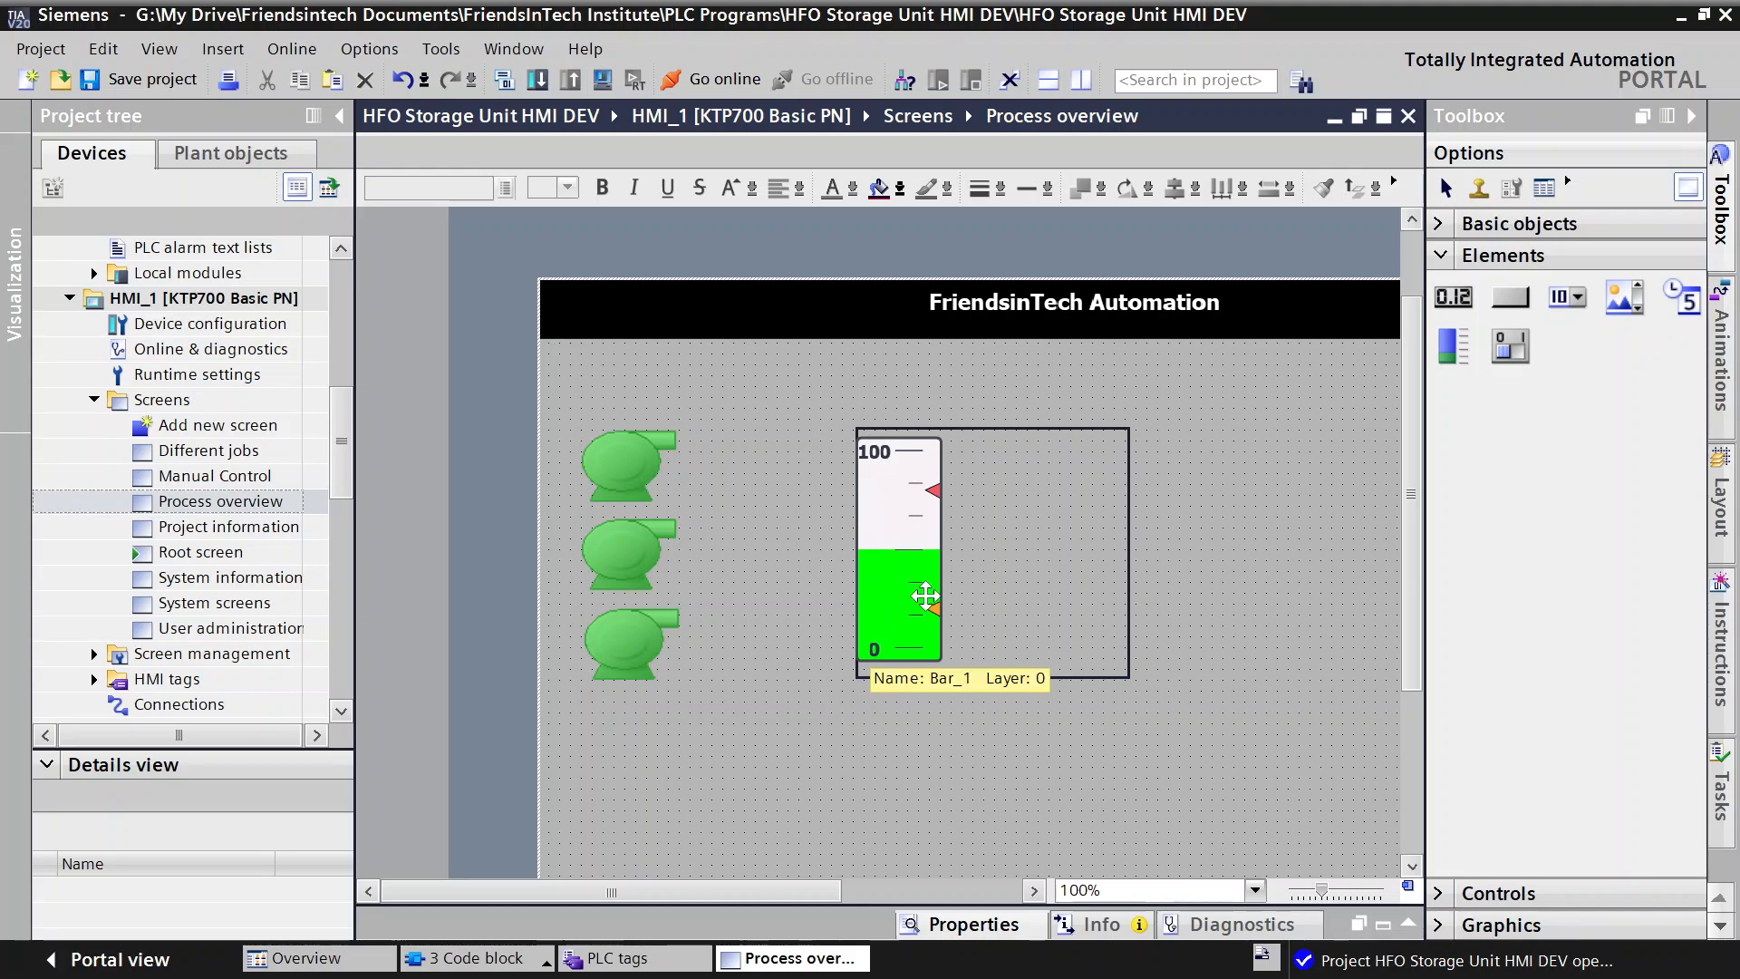
Step: Set the level bar's scale gradation to 25 and check the bar on the screen
left_click(898, 590)
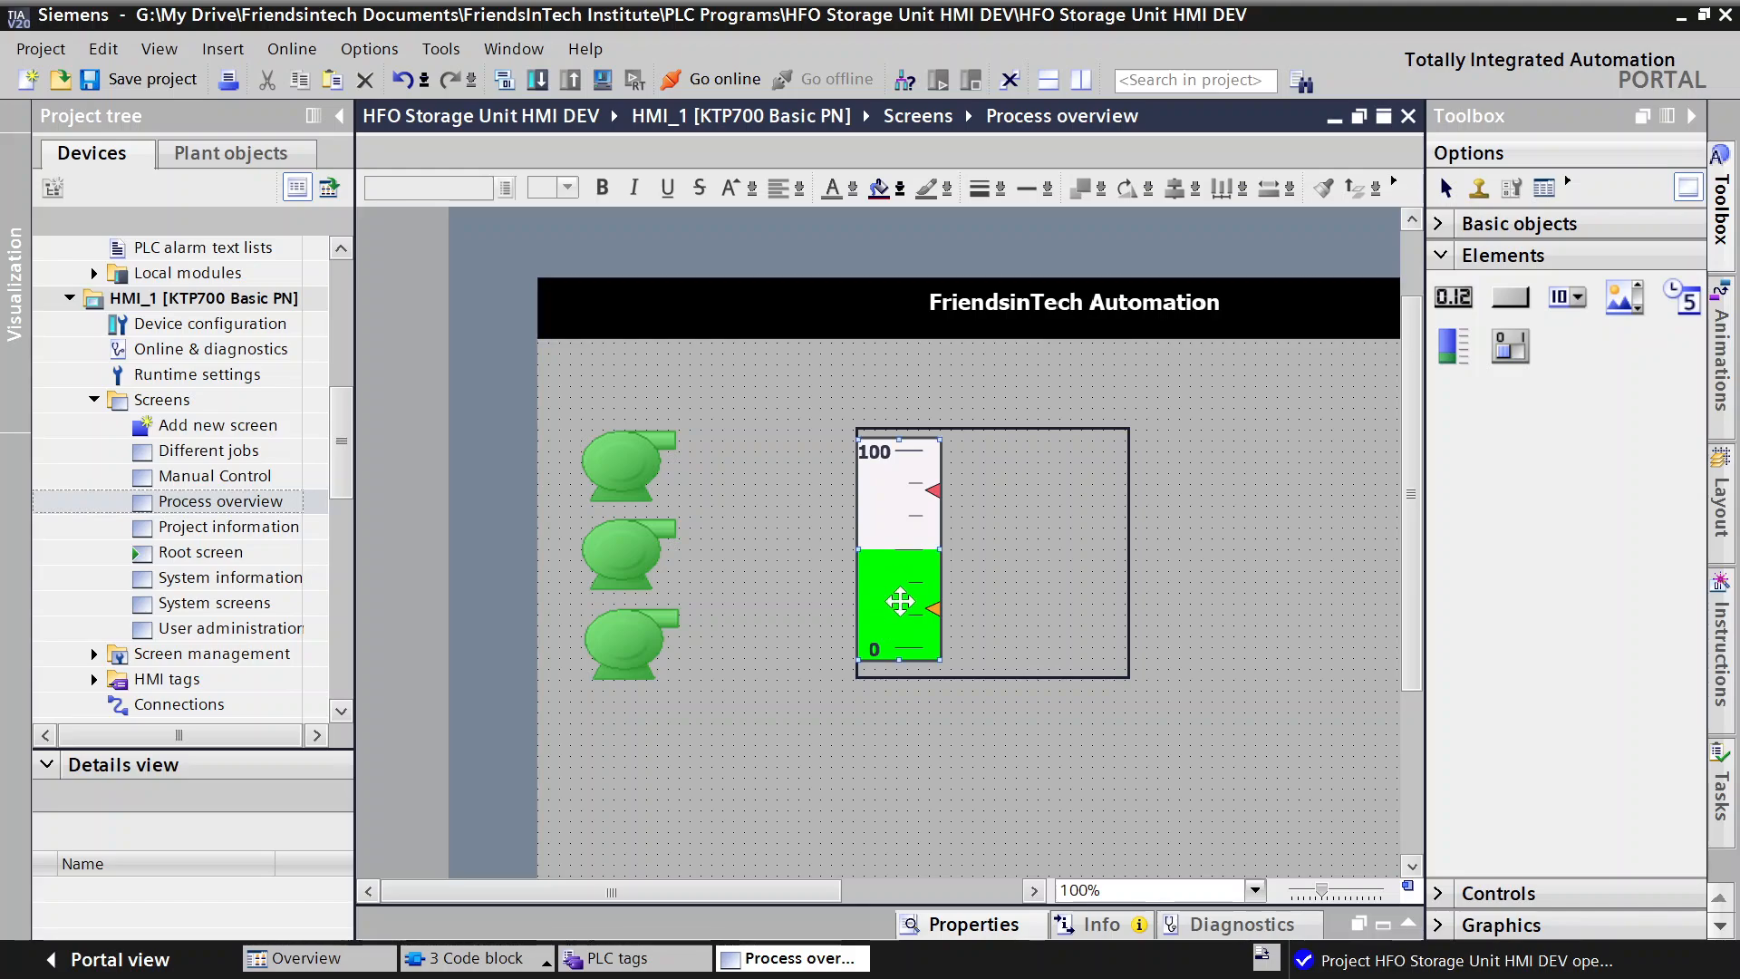
left_click(964, 917)
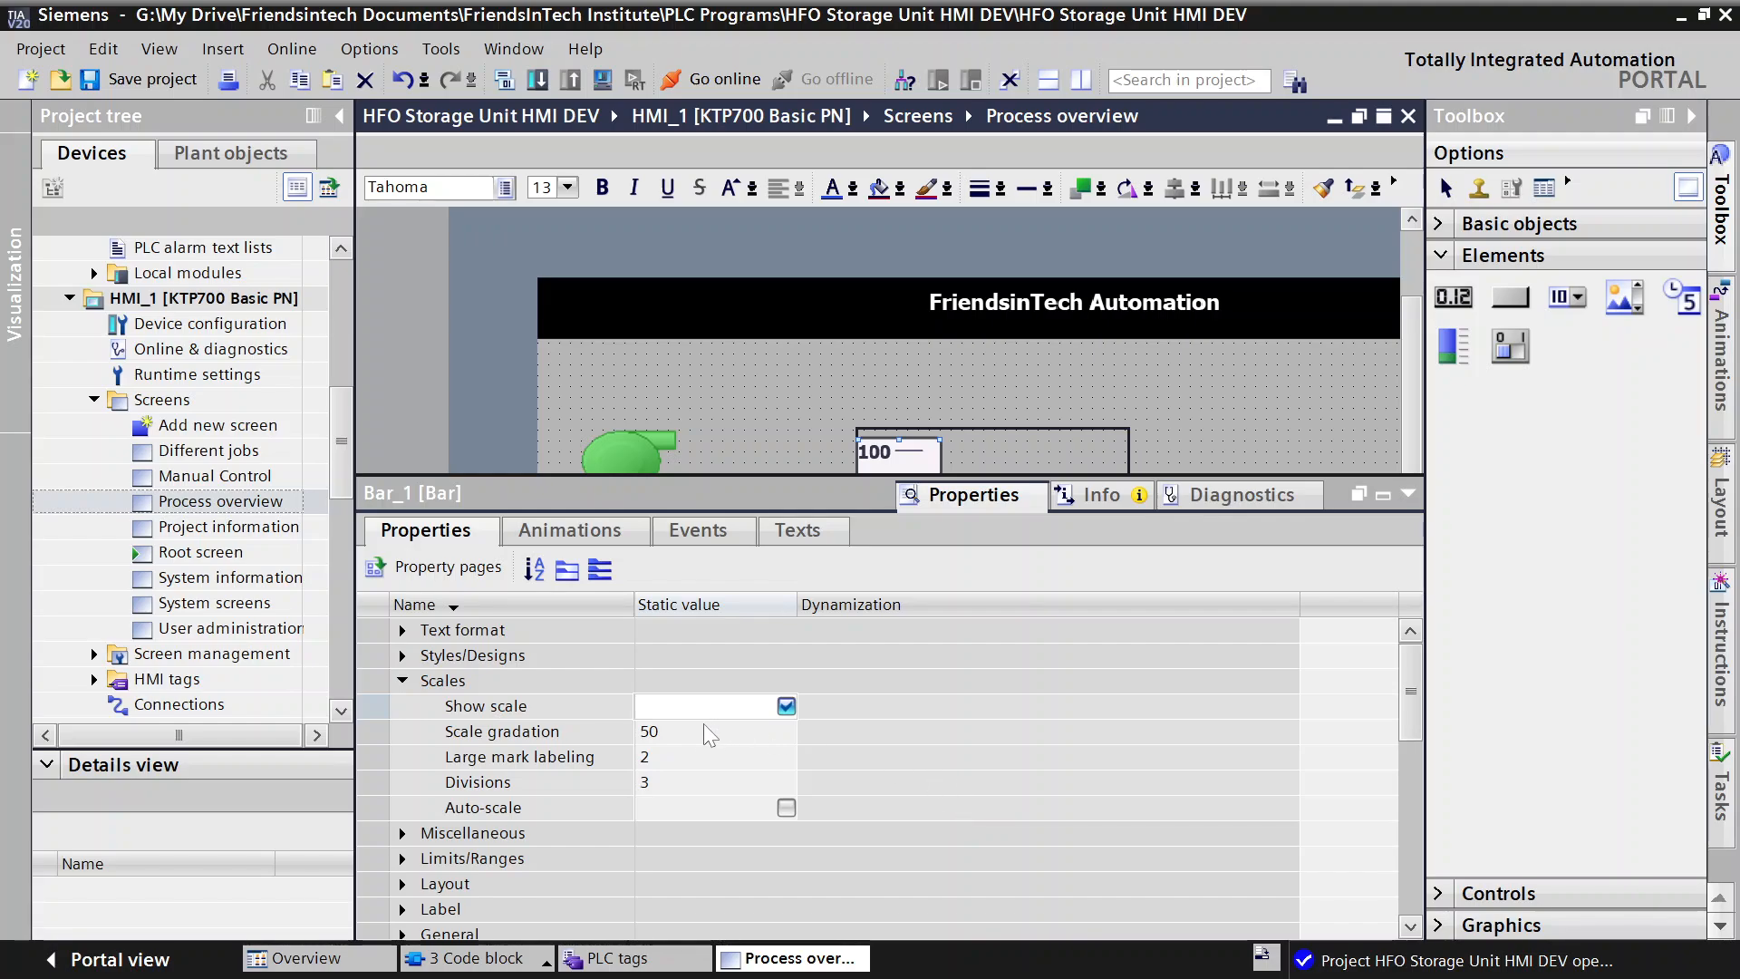
left_click(653, 732)
type("50")
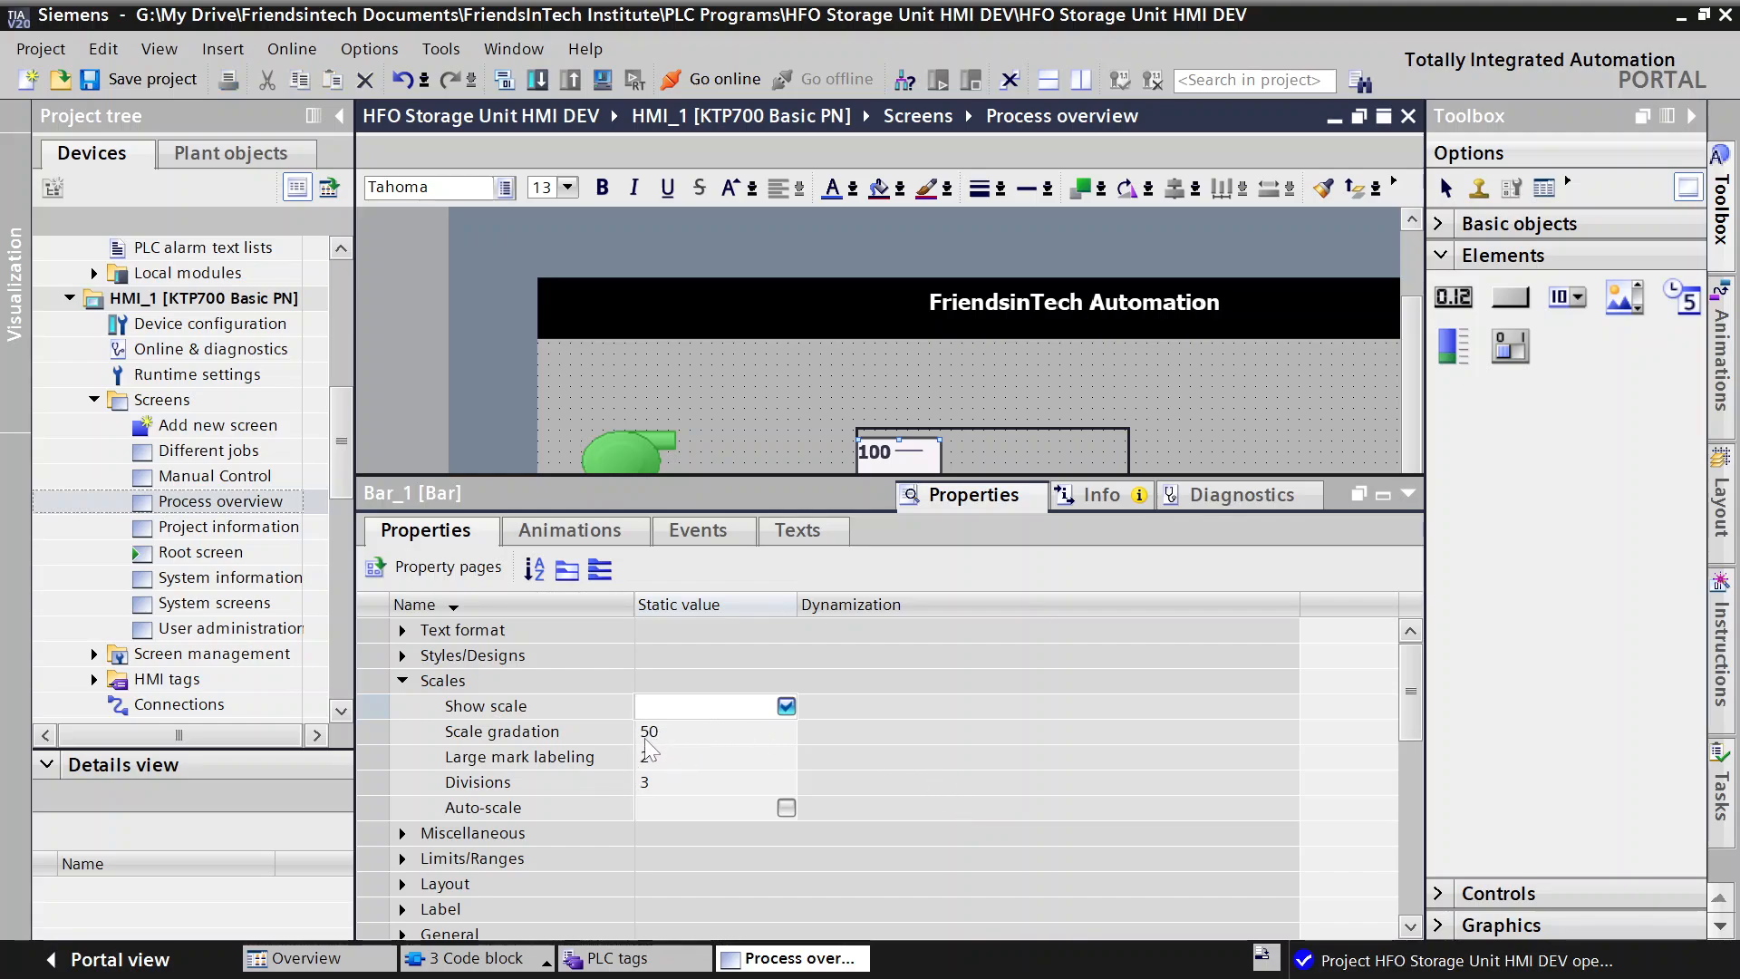
left_click(649, 736)
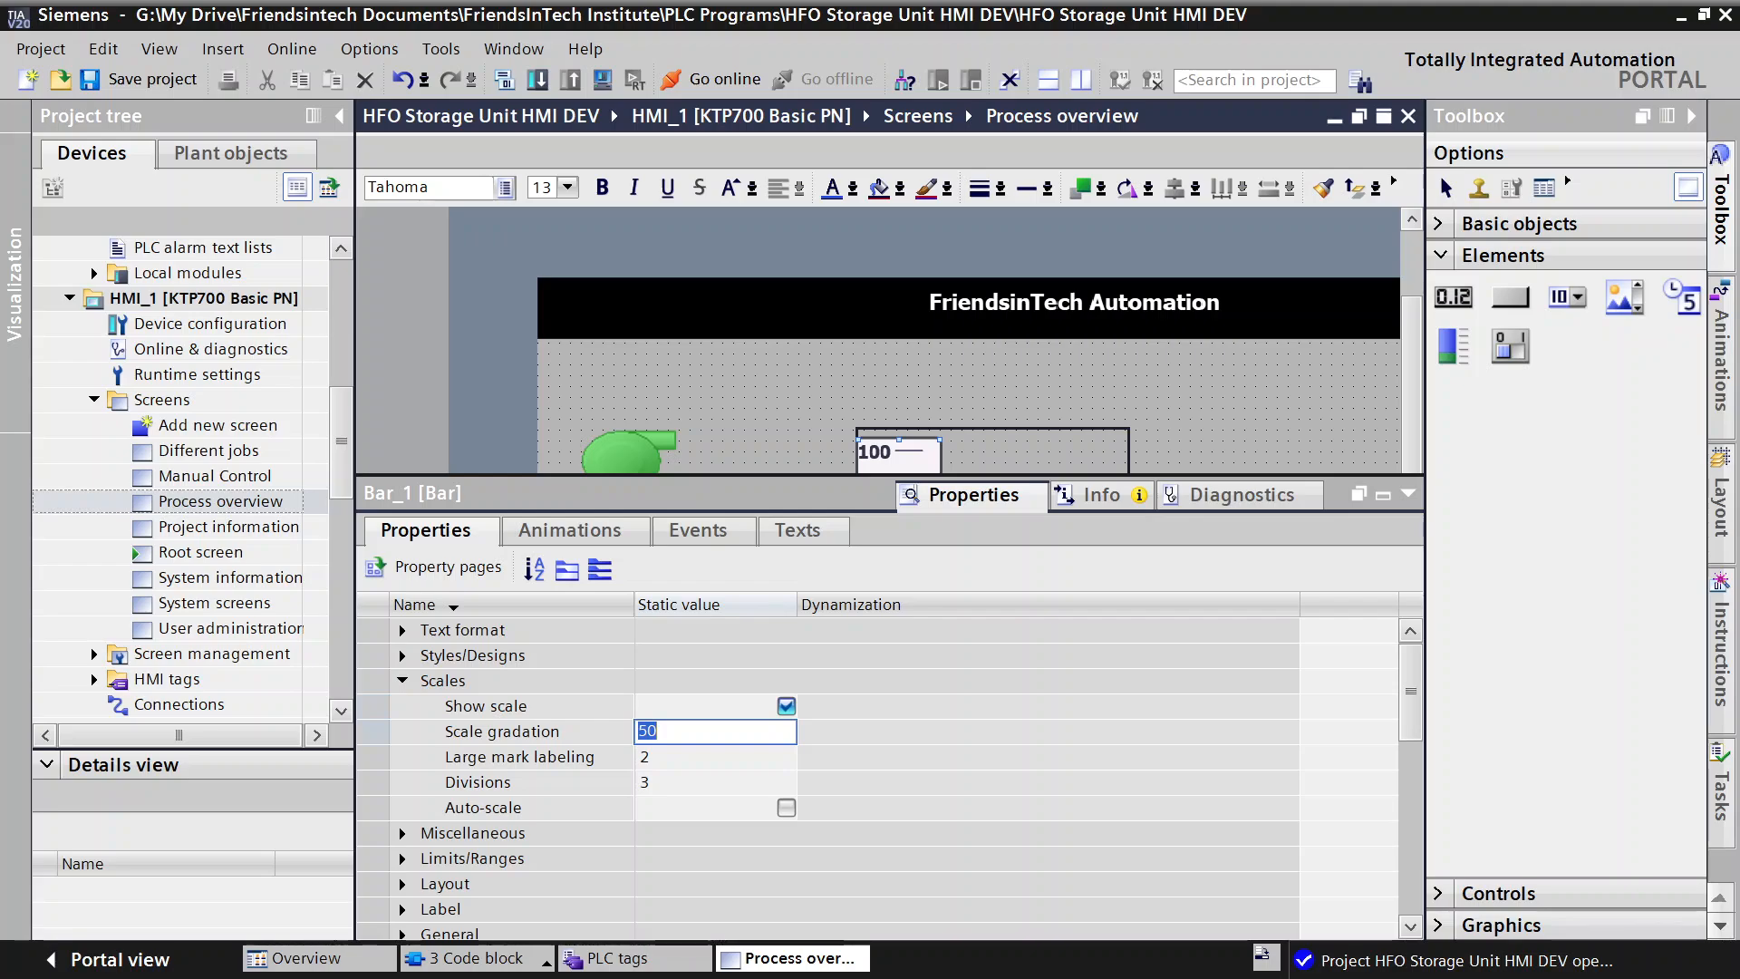
key("XF86AudioLowerVolume")
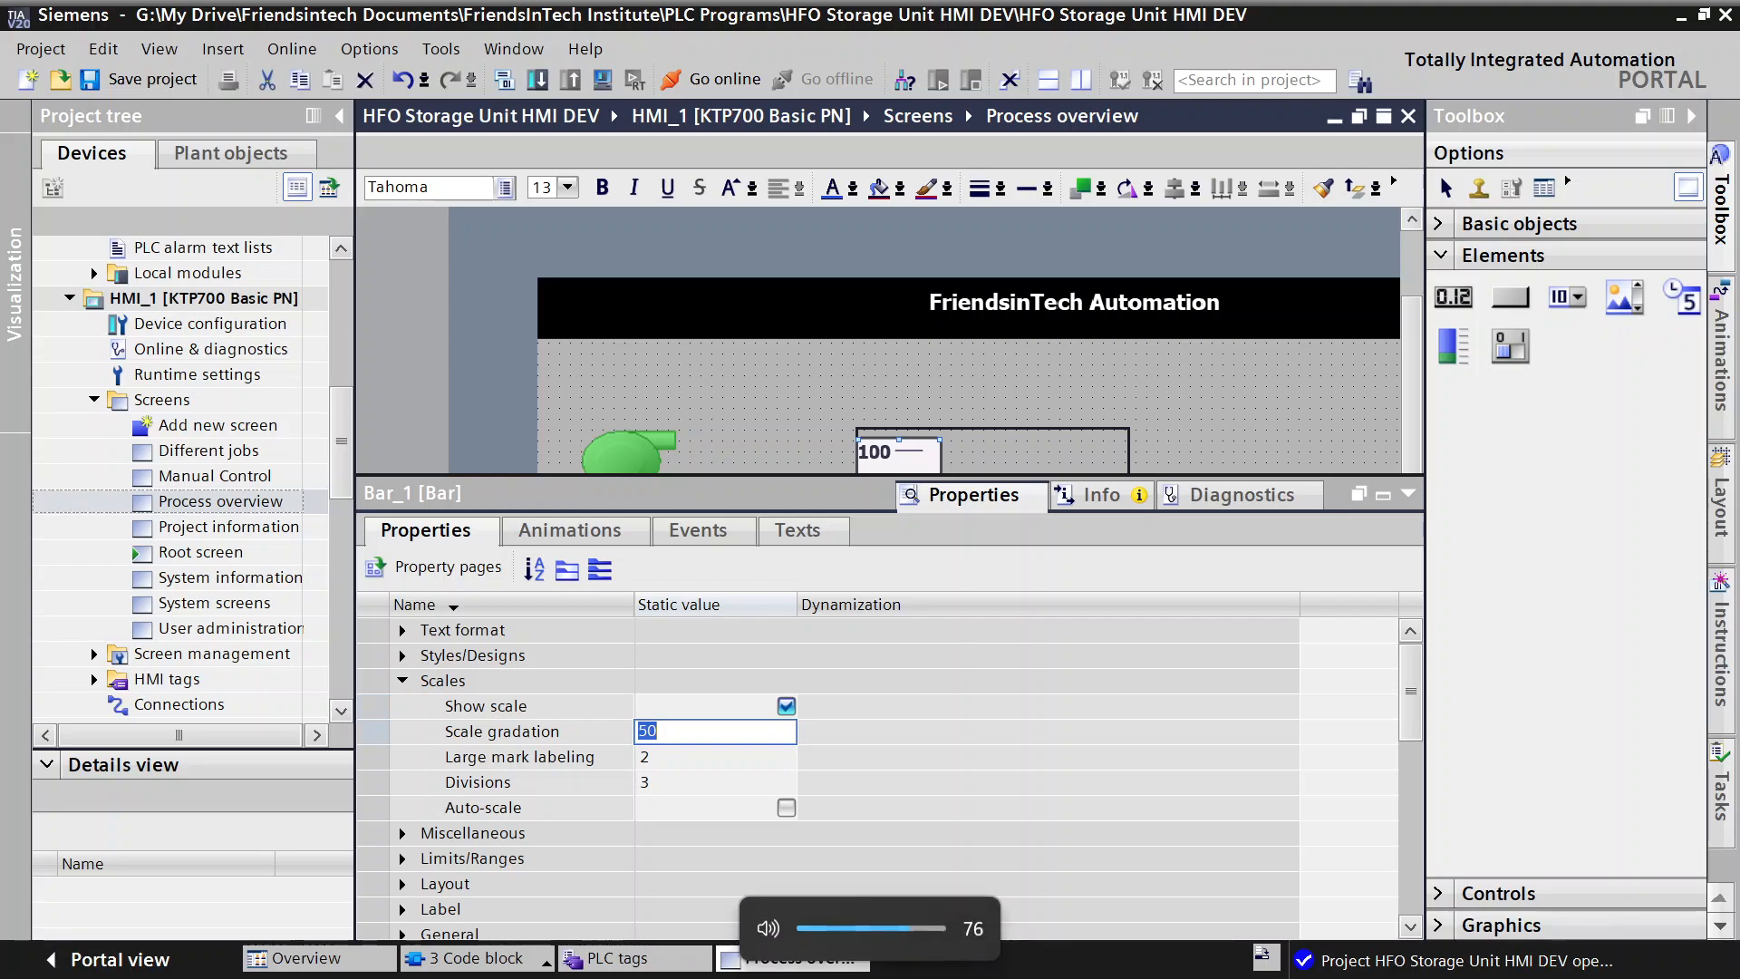
type("25")
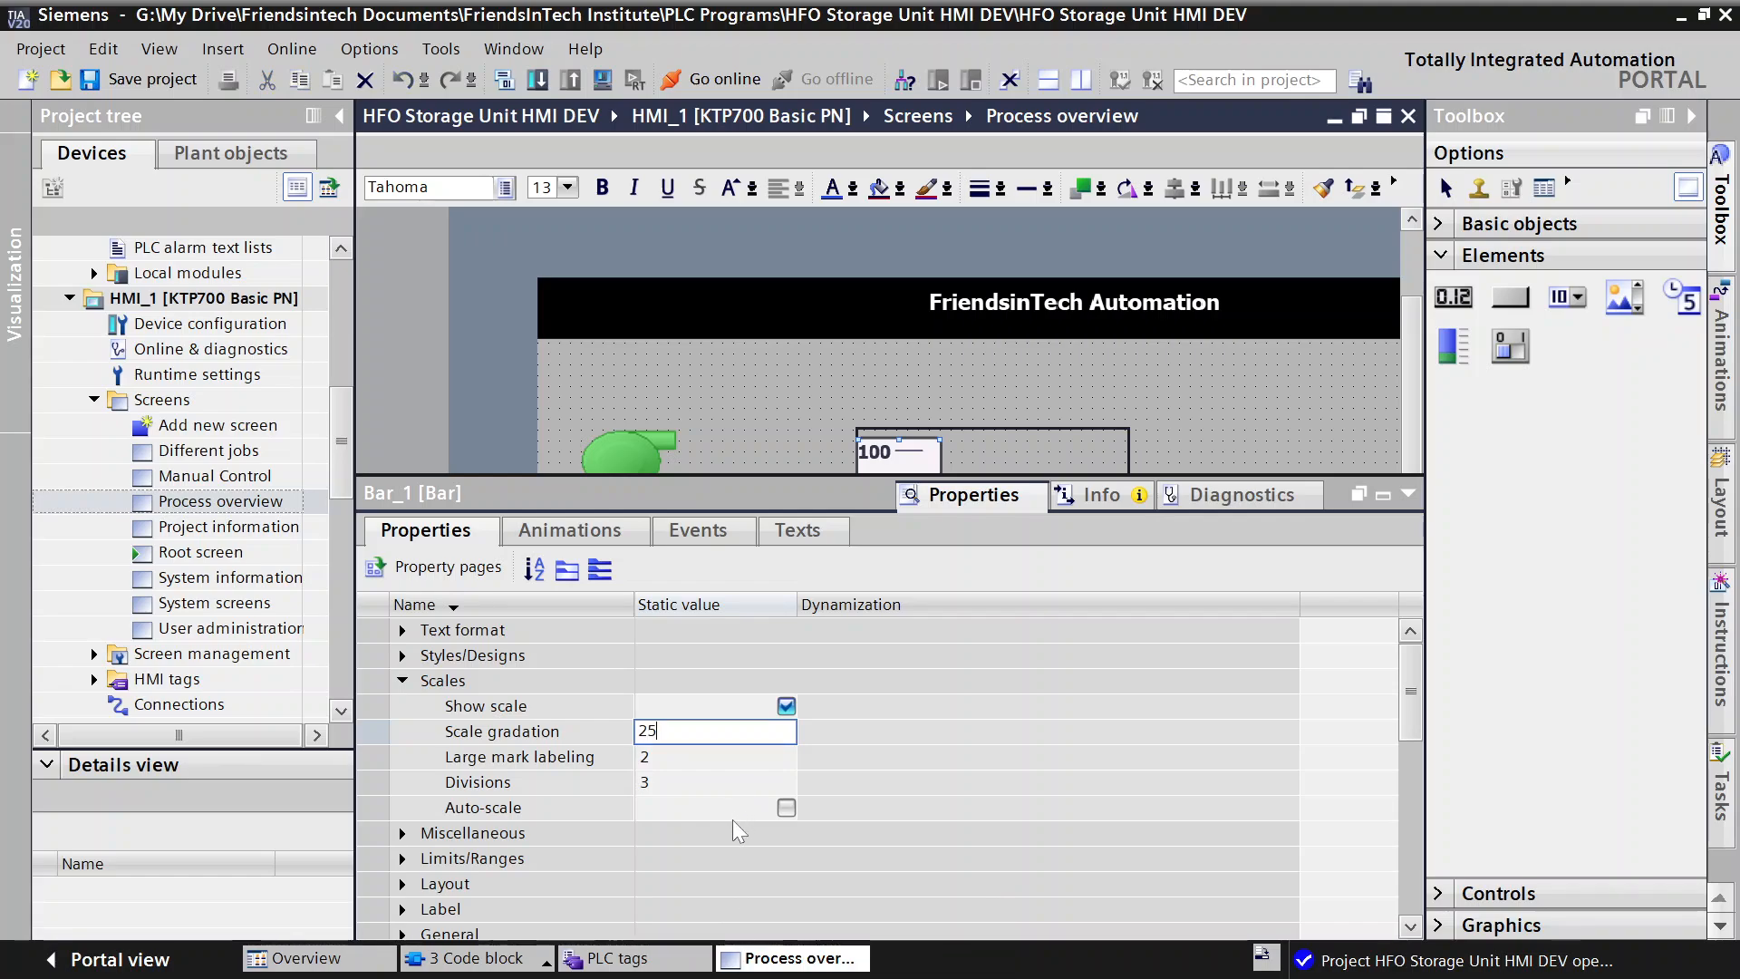
left_click(895, 775)
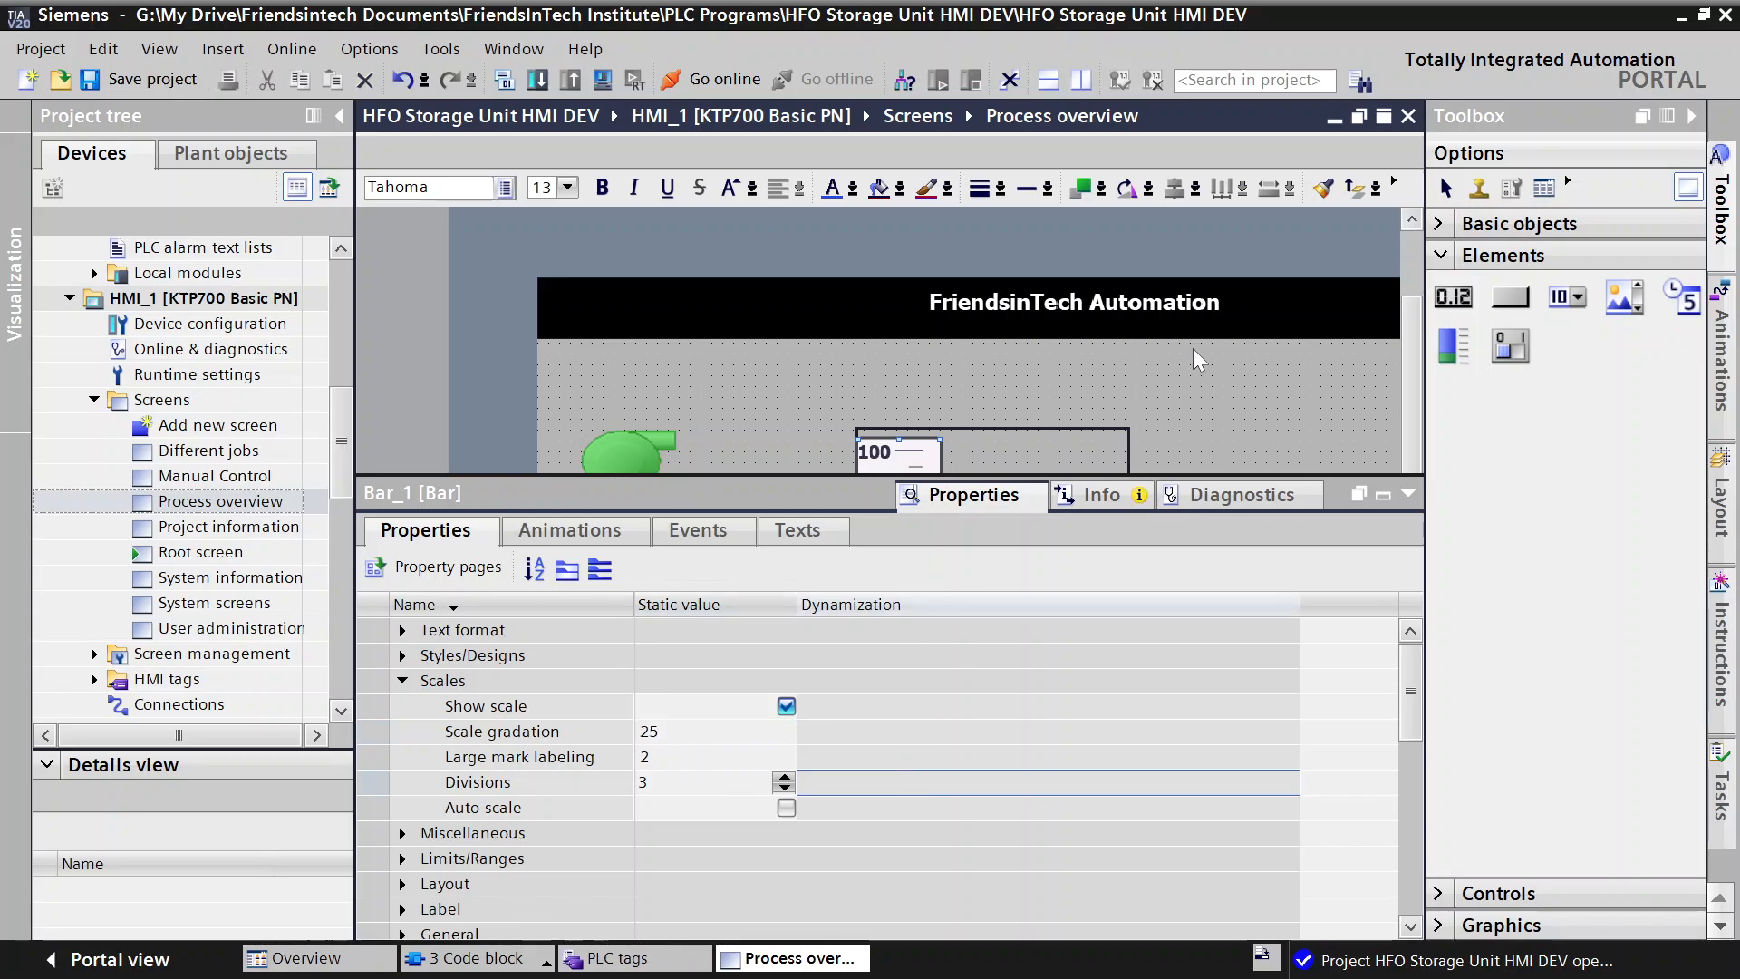
left_click(1193, 350)
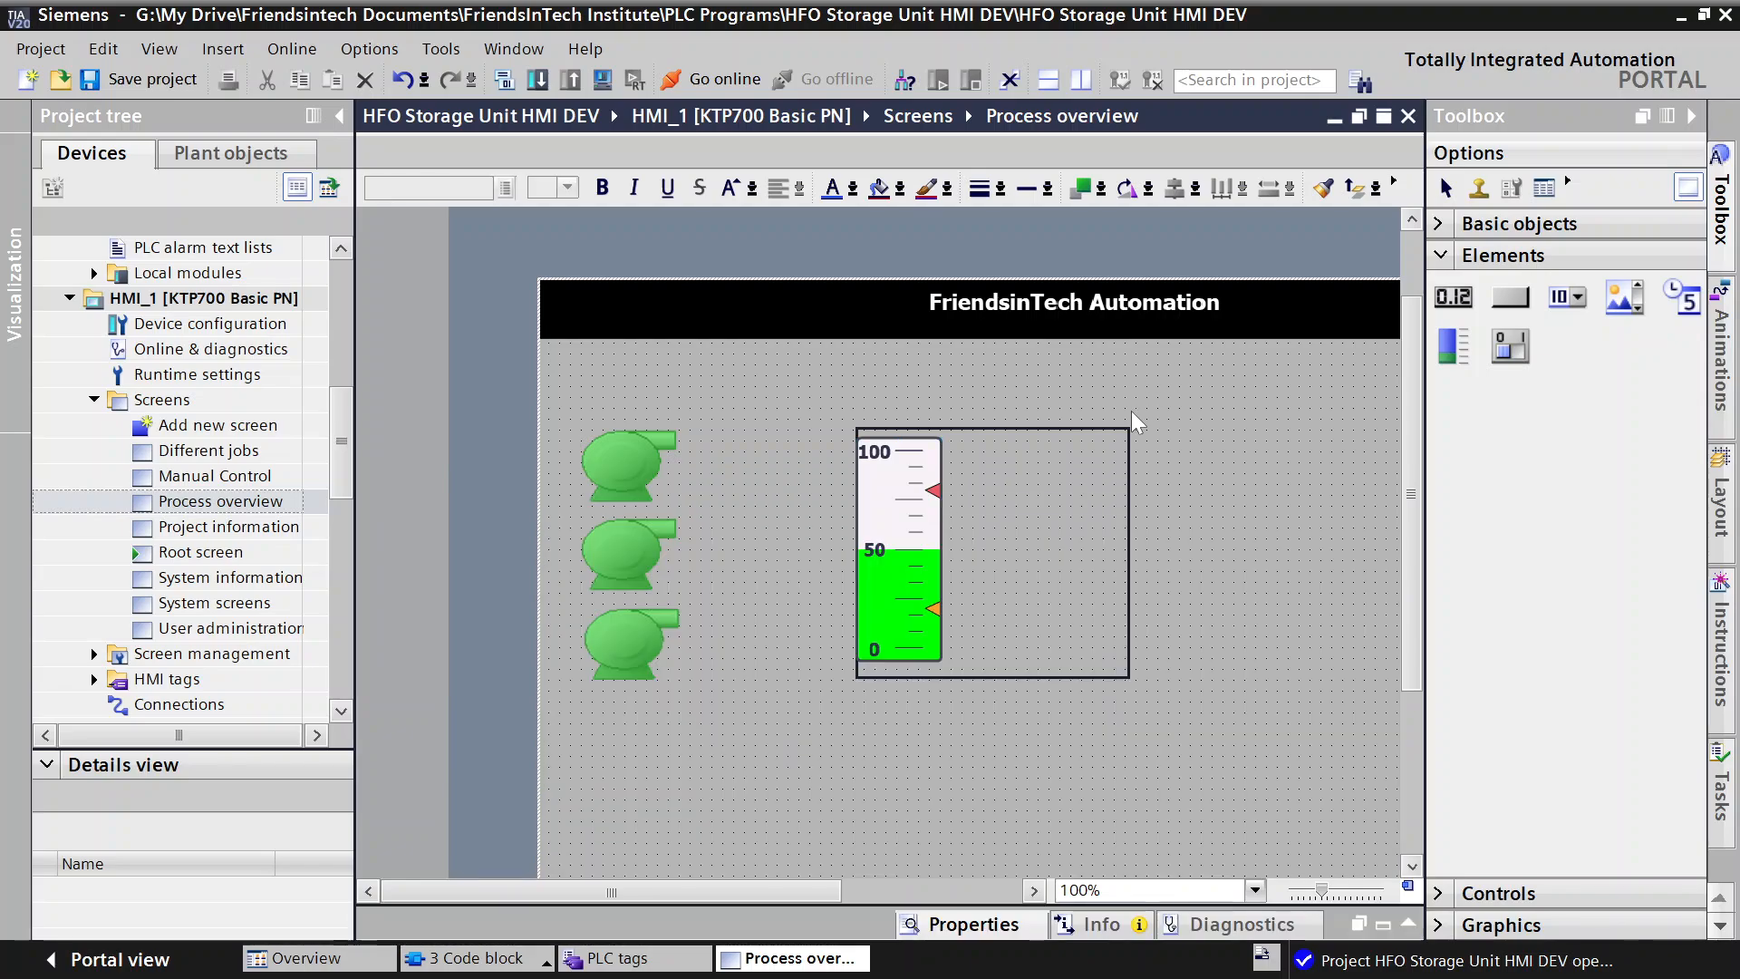
Step: Compare the level bar's scale with Screenshot (251).png, and in TIA Portal select the level bar again
mouse_move(1094, 966)
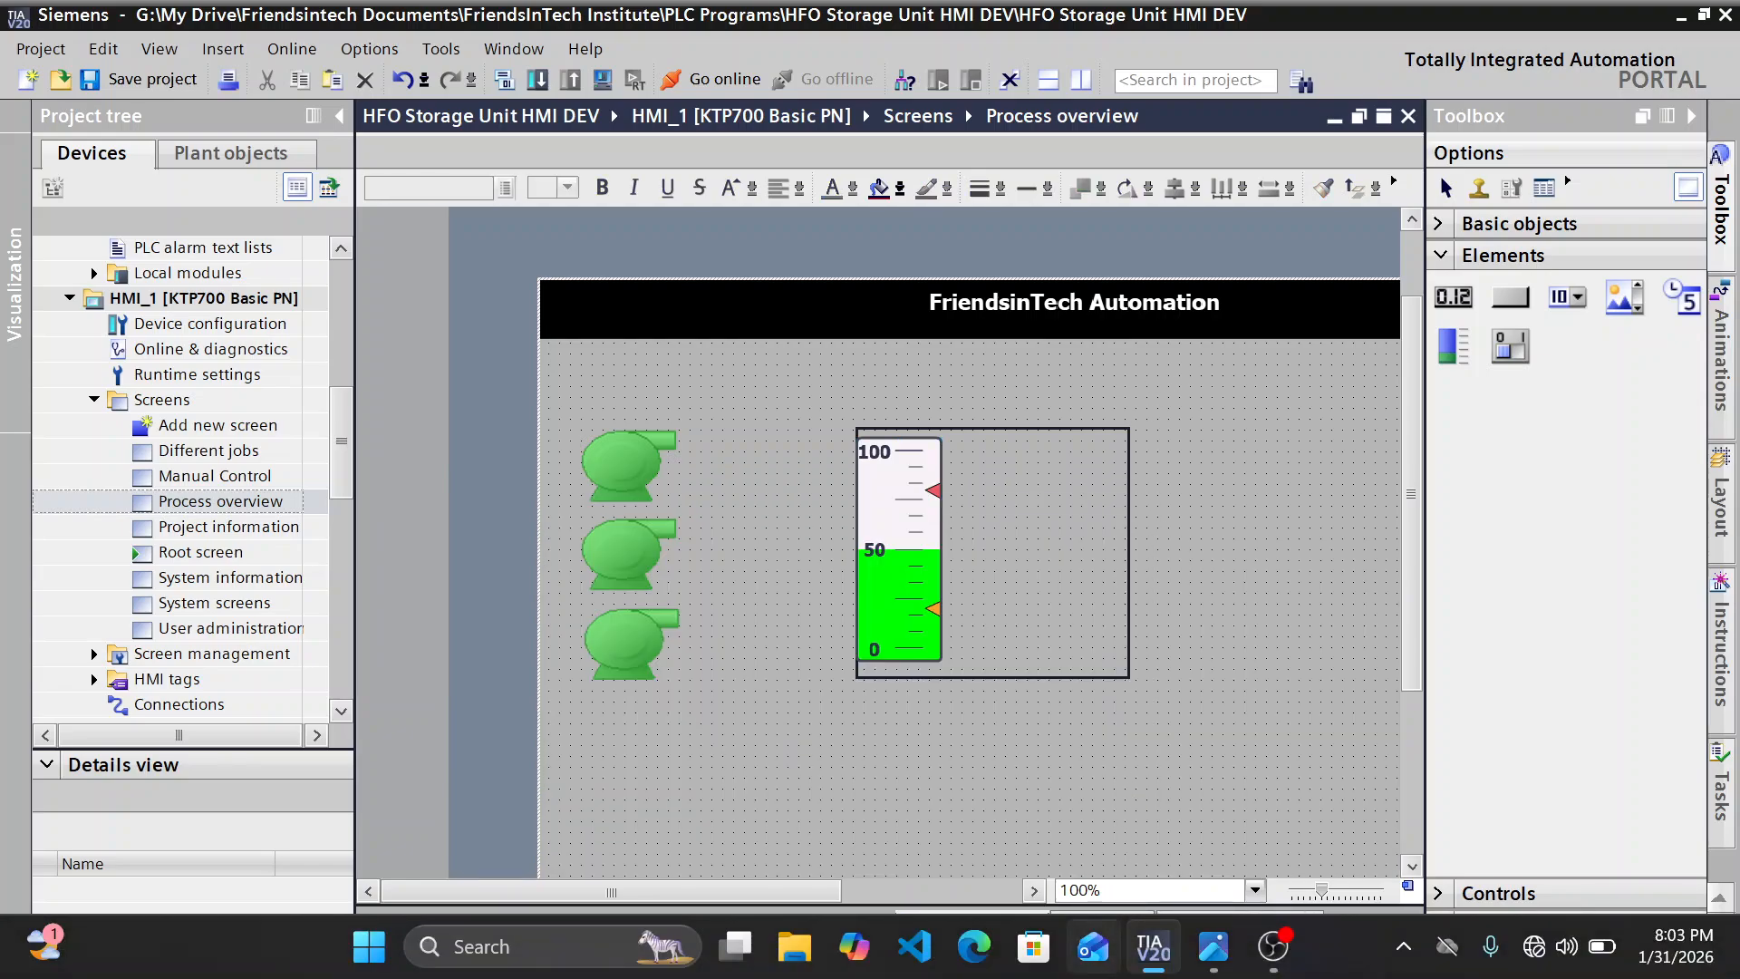
mouse_move(1214, 947)
left_click(1133, 845)
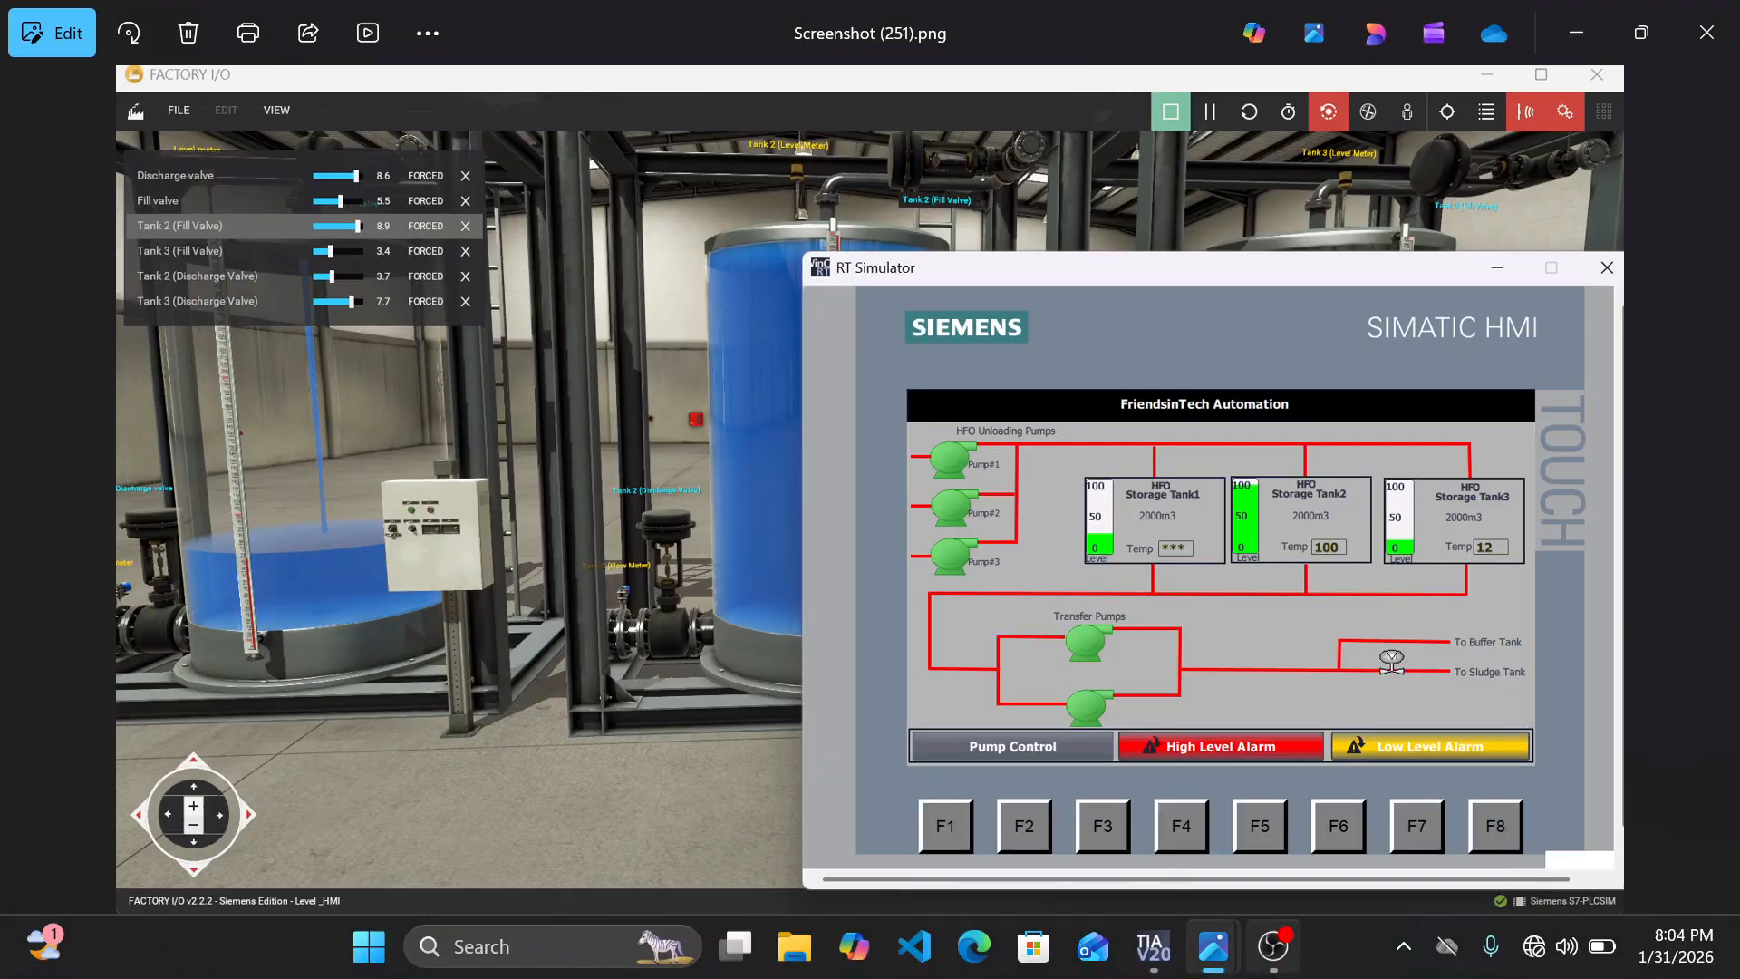
mouse_move(1214, 947)
left_click(1151, 944)
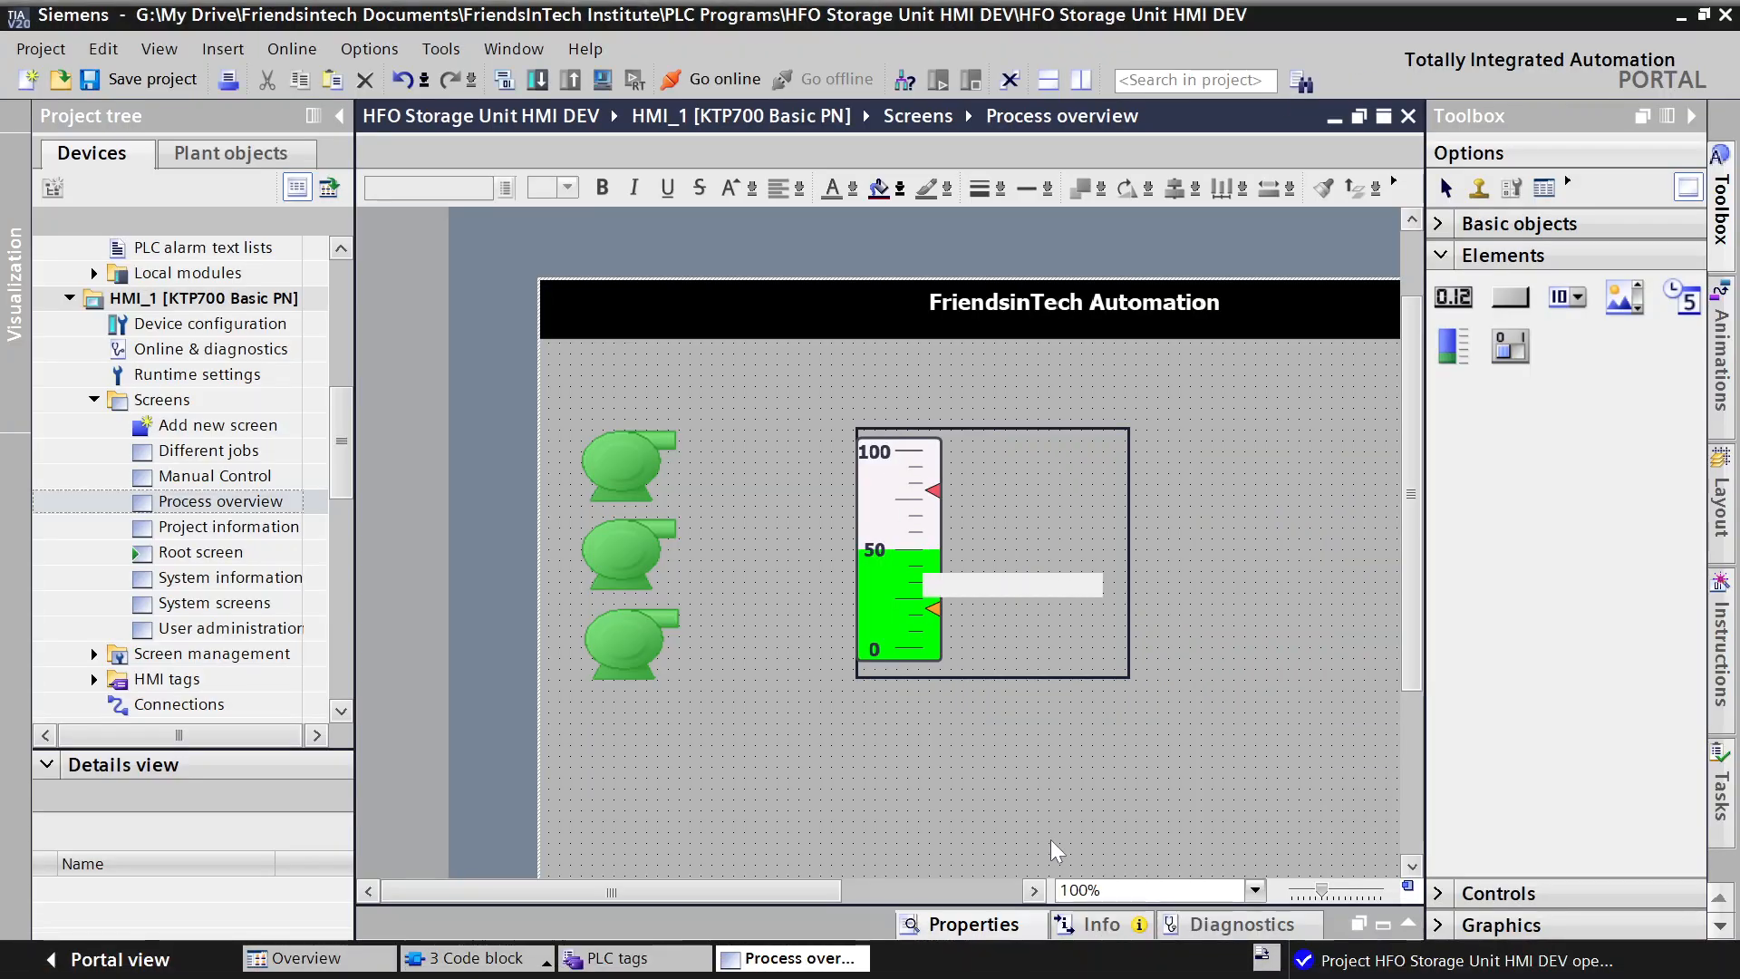
left_click(1034, 930)
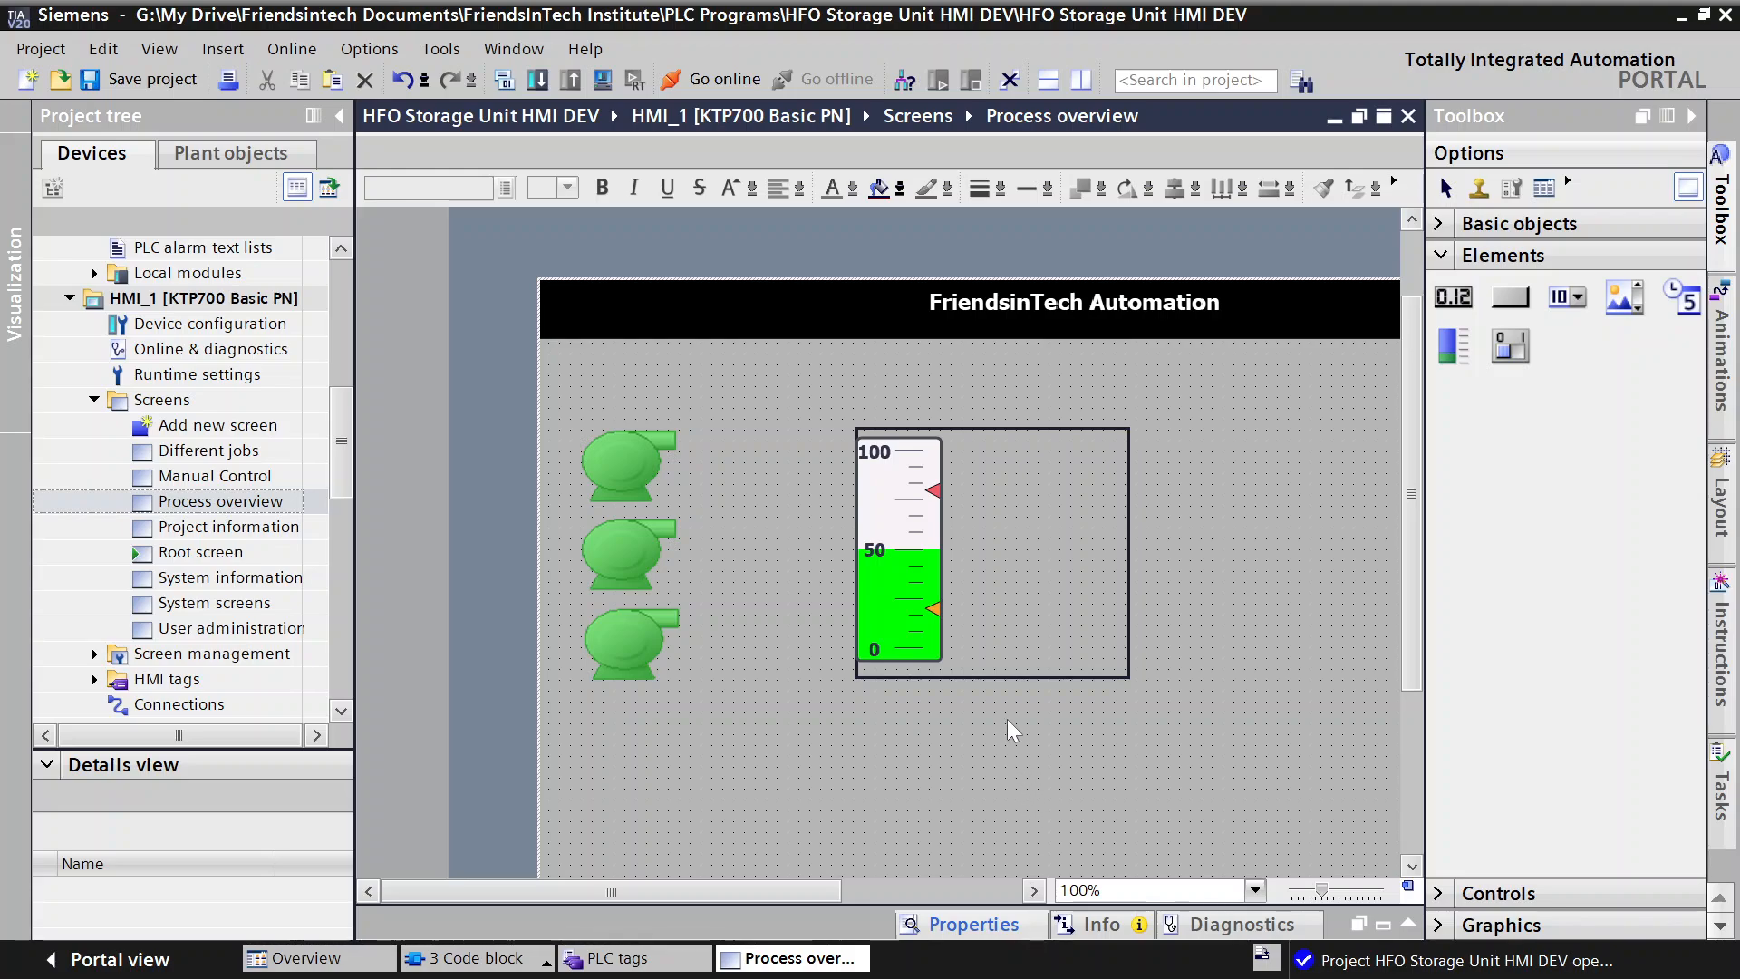
left_click(917, 399)
left_click(912, 575)
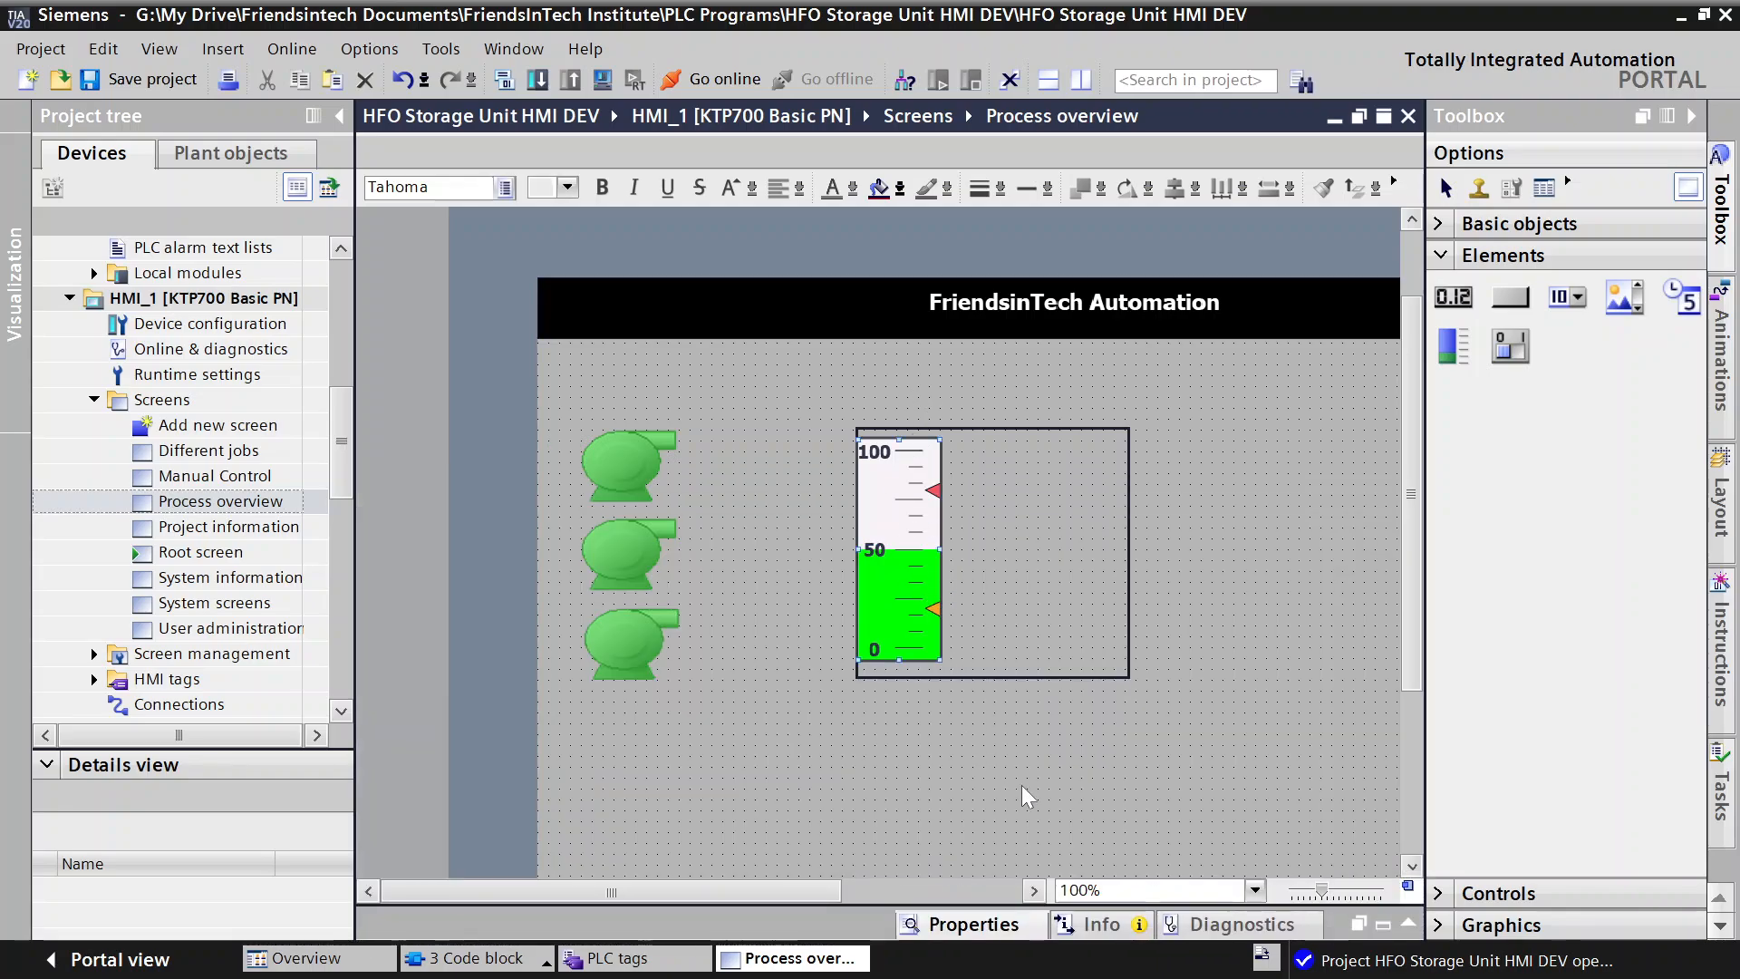
Step: Try hiding the level bar's scale and show it again
left_click(982, 923)
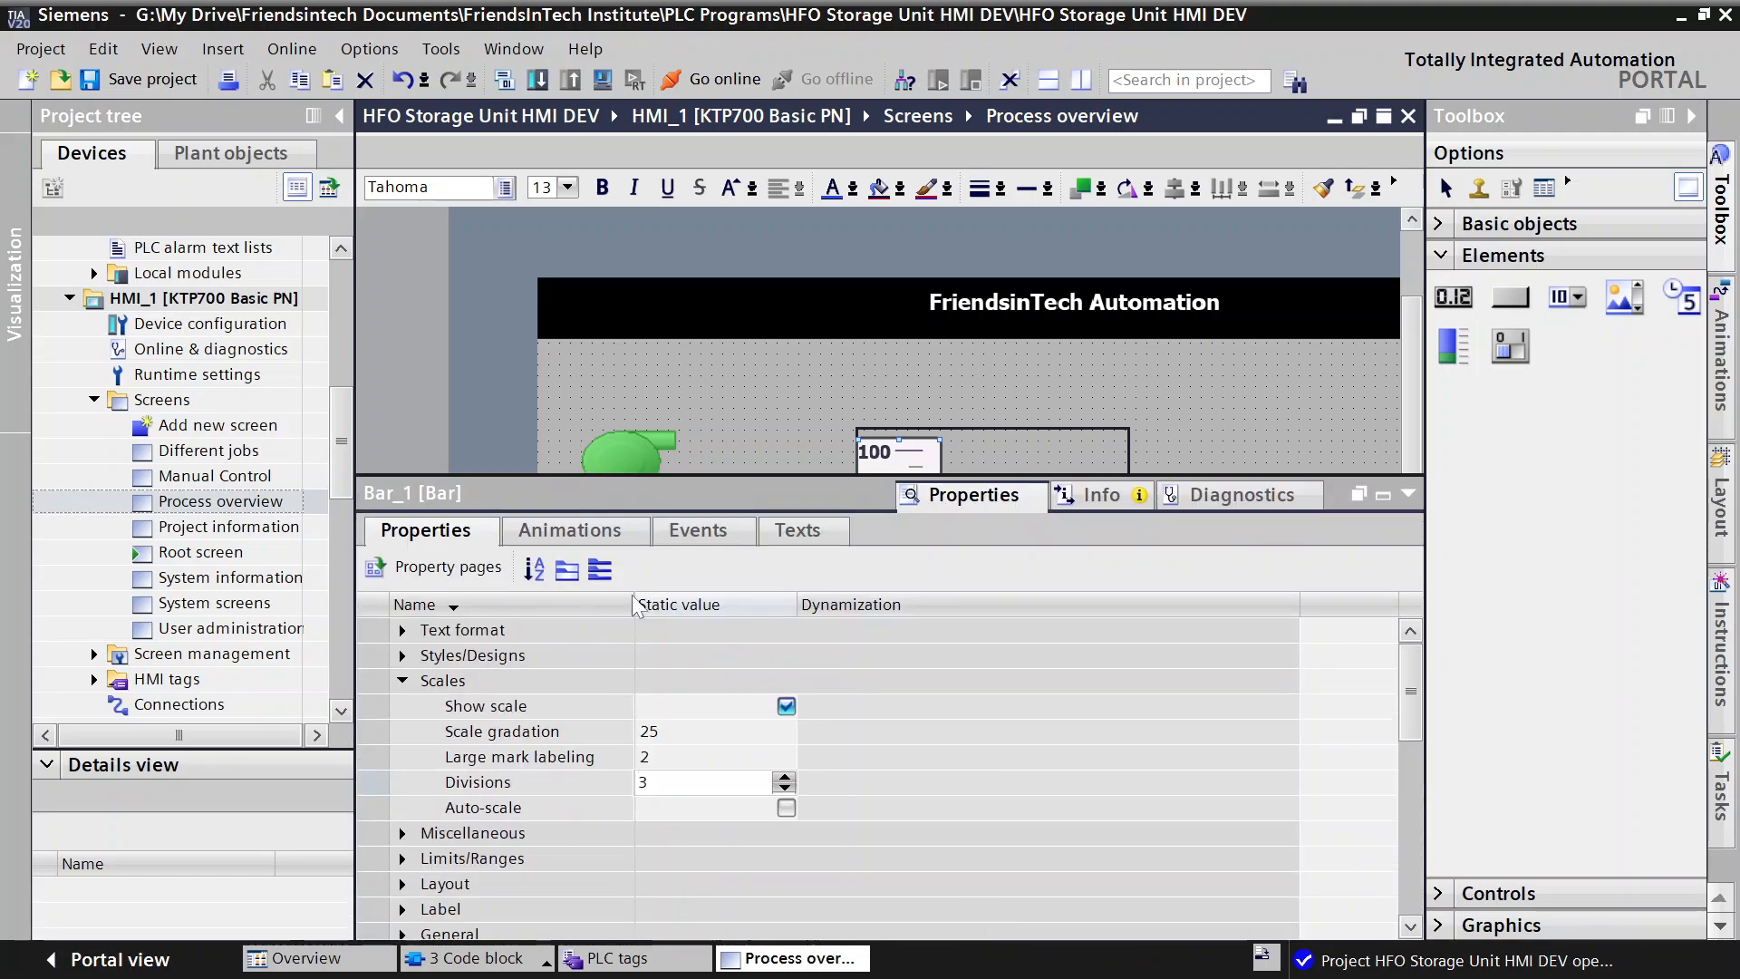
left_click(786, 707)
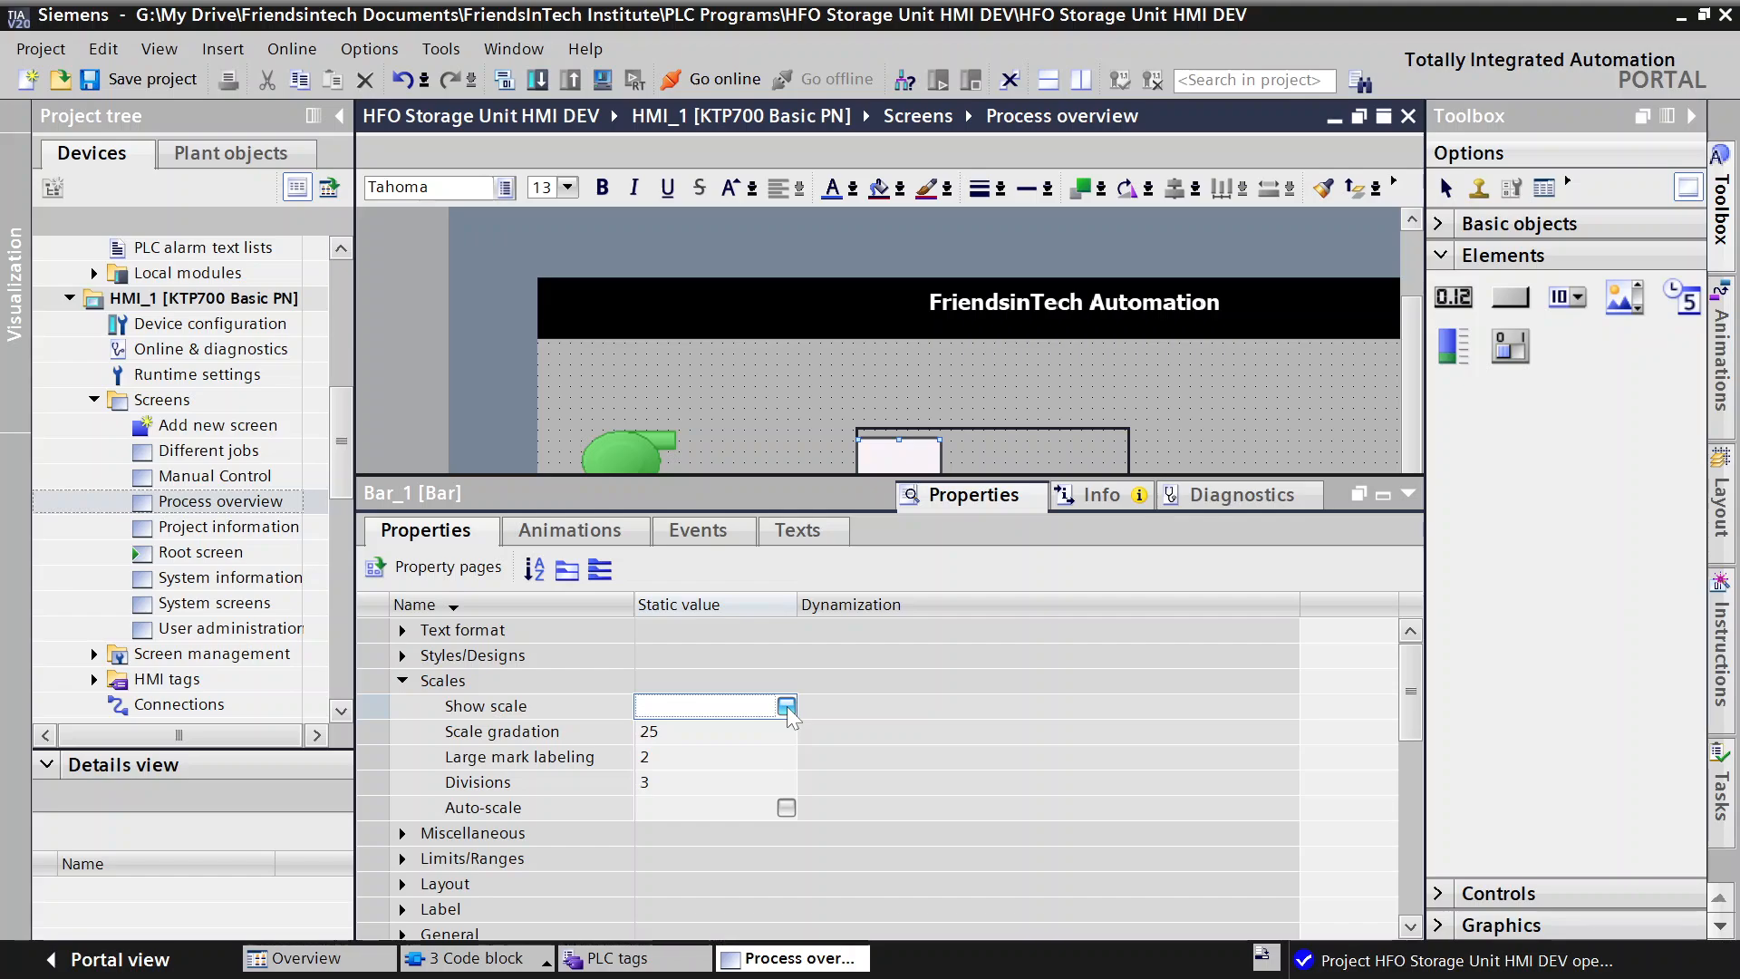
left_click(785, 706)
Step: Examine the level bar's Styles/Designs and Limits/Ranges properties
left_click(405, 660)
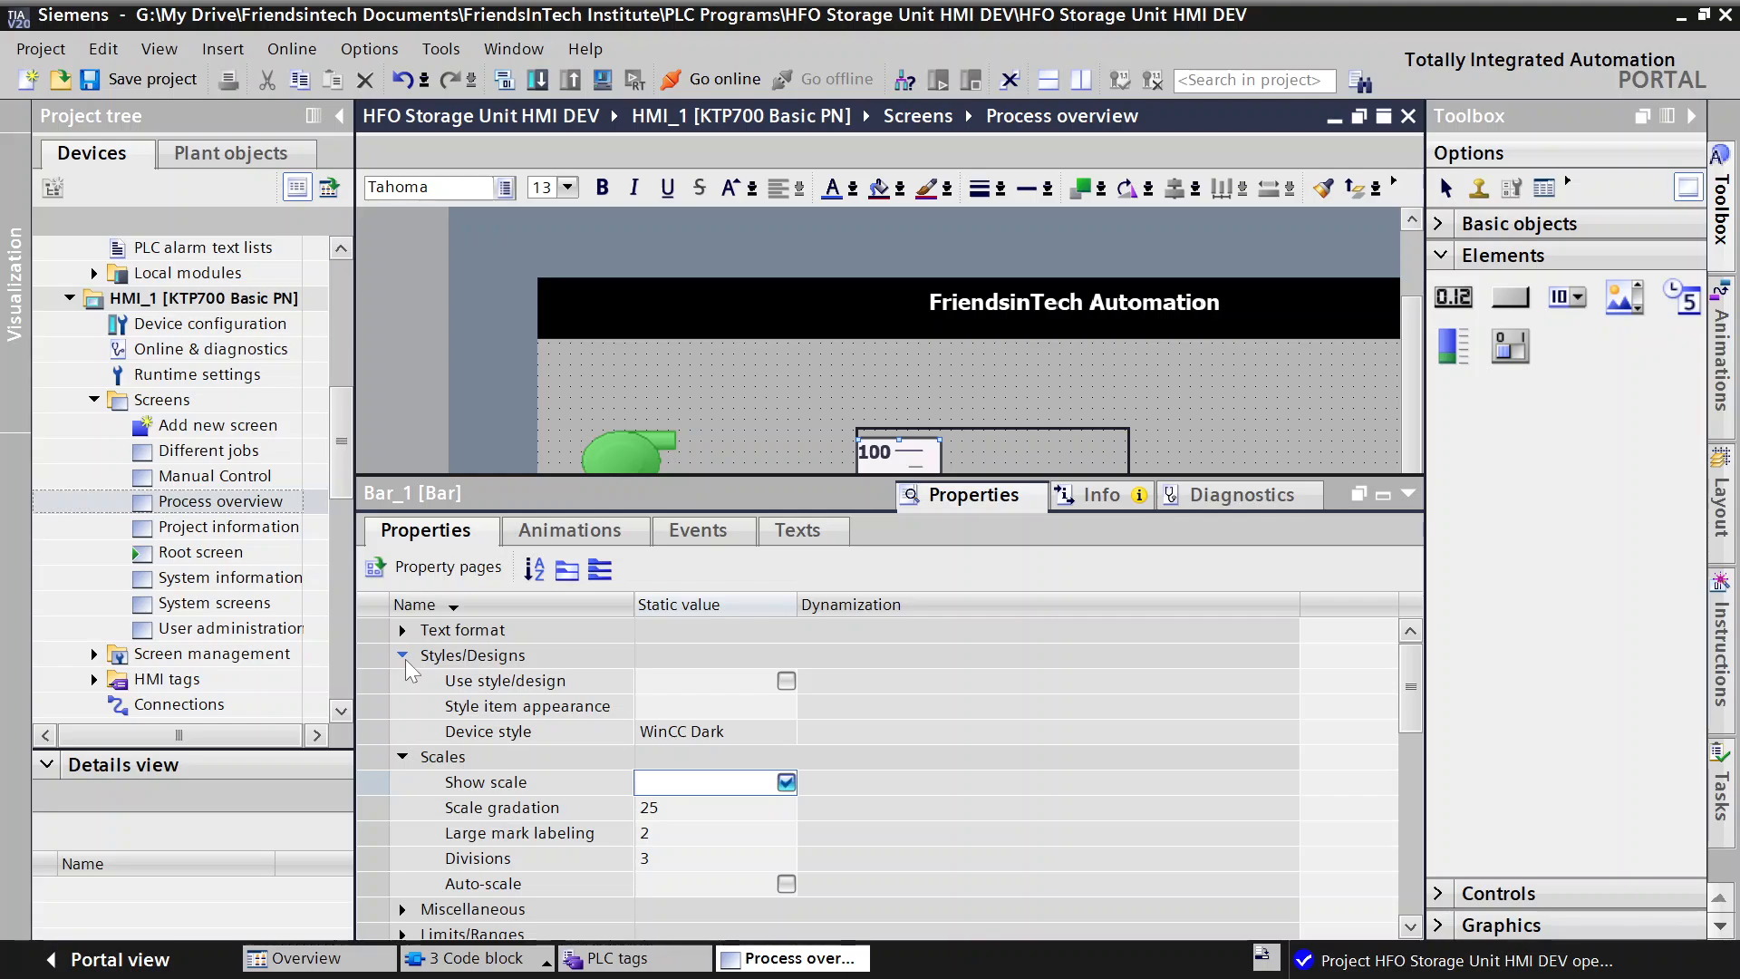
left_click(404, 656)
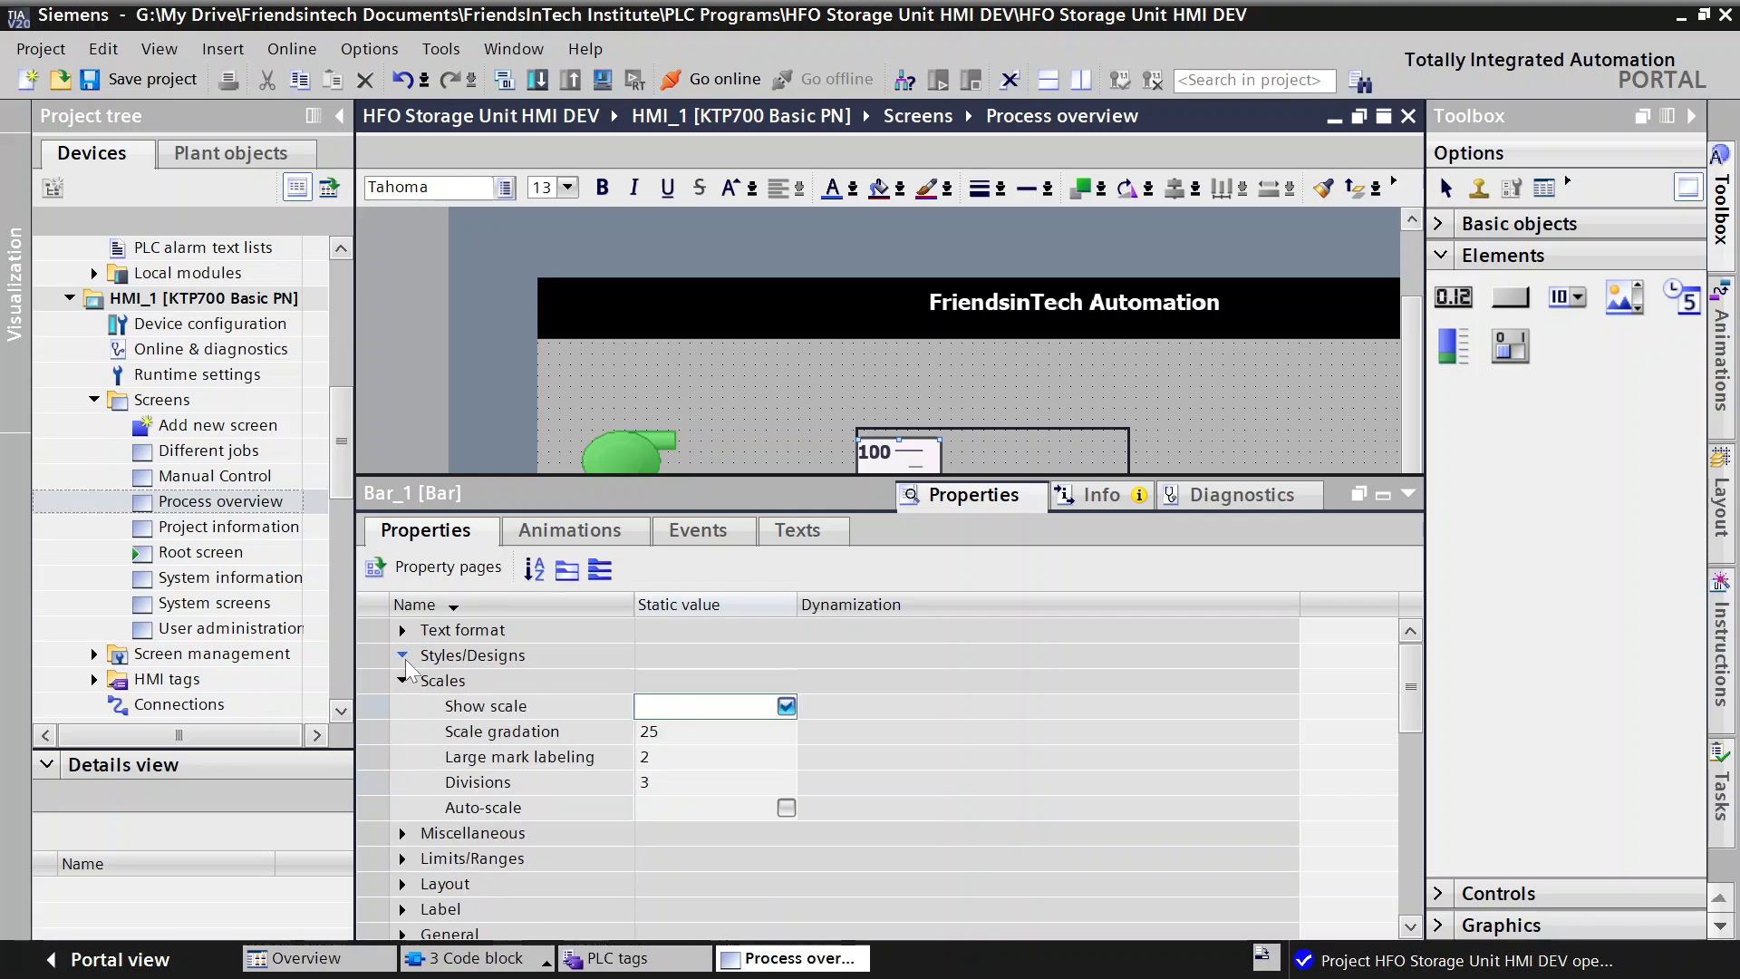
left_click(403, 656)
left_click(403, 656)
left_click_drag(1405, 705, 1393, 741)
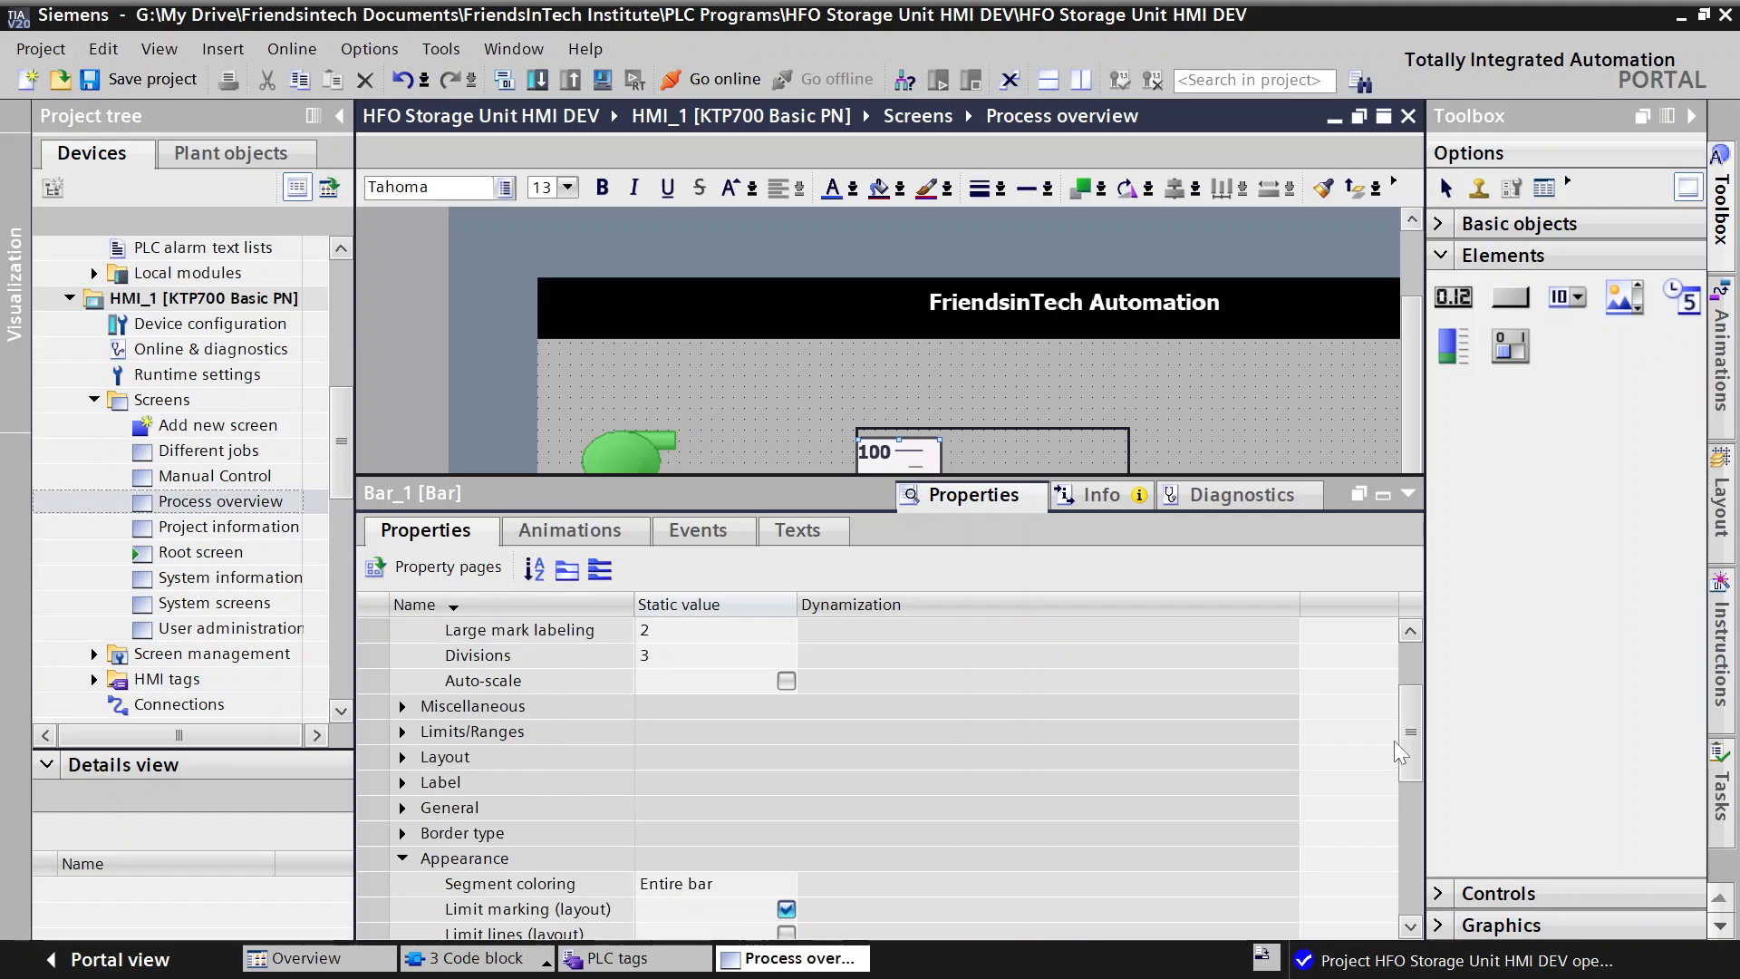
left_click(403, 730)
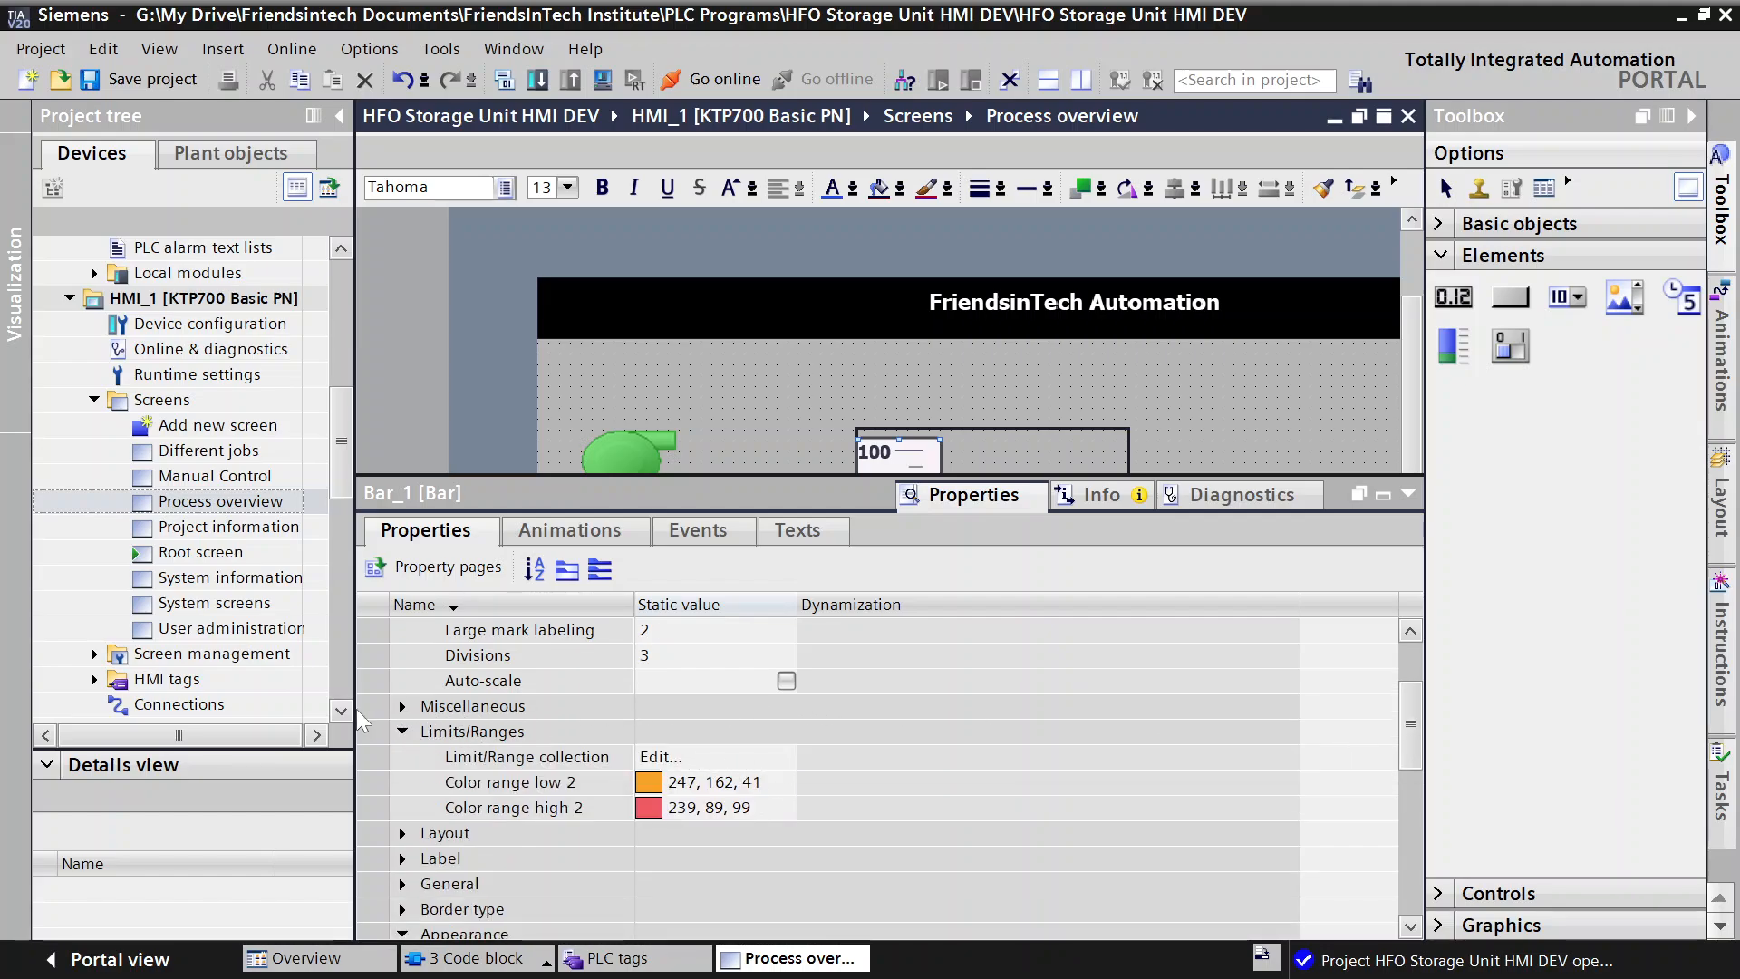
left_click(407, 733)
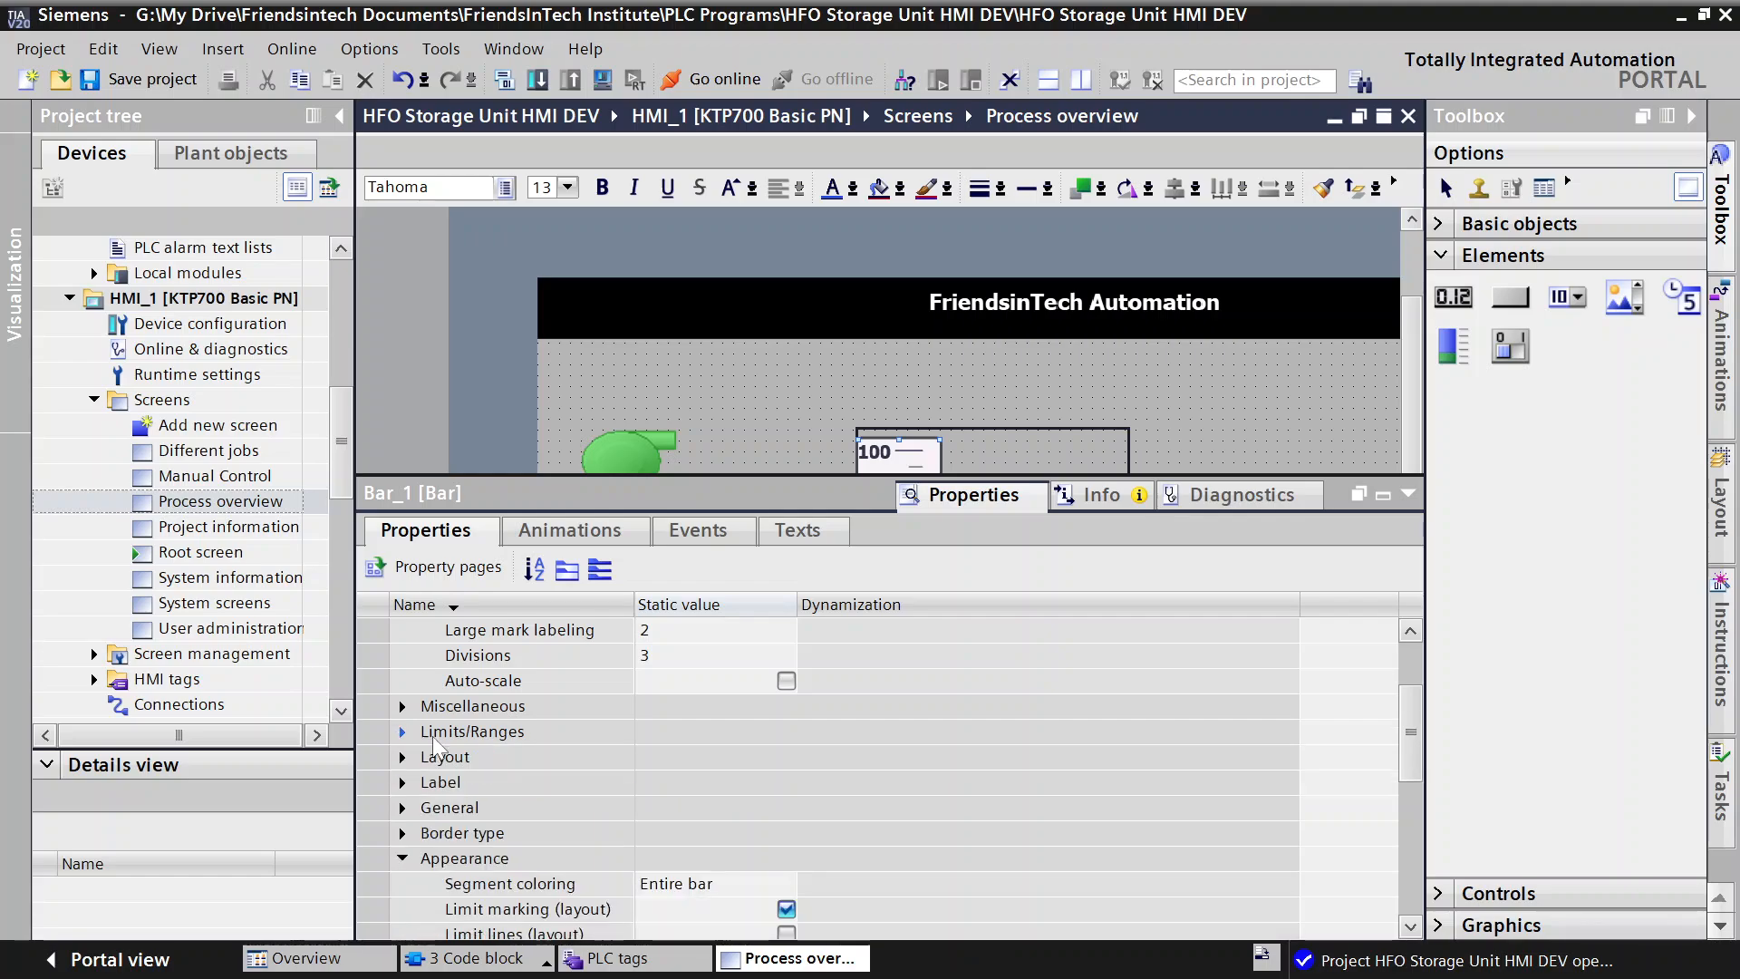
Step: Try the level bar without its scale marks, restore them, and look over the other label settings
left_click(404, 782)
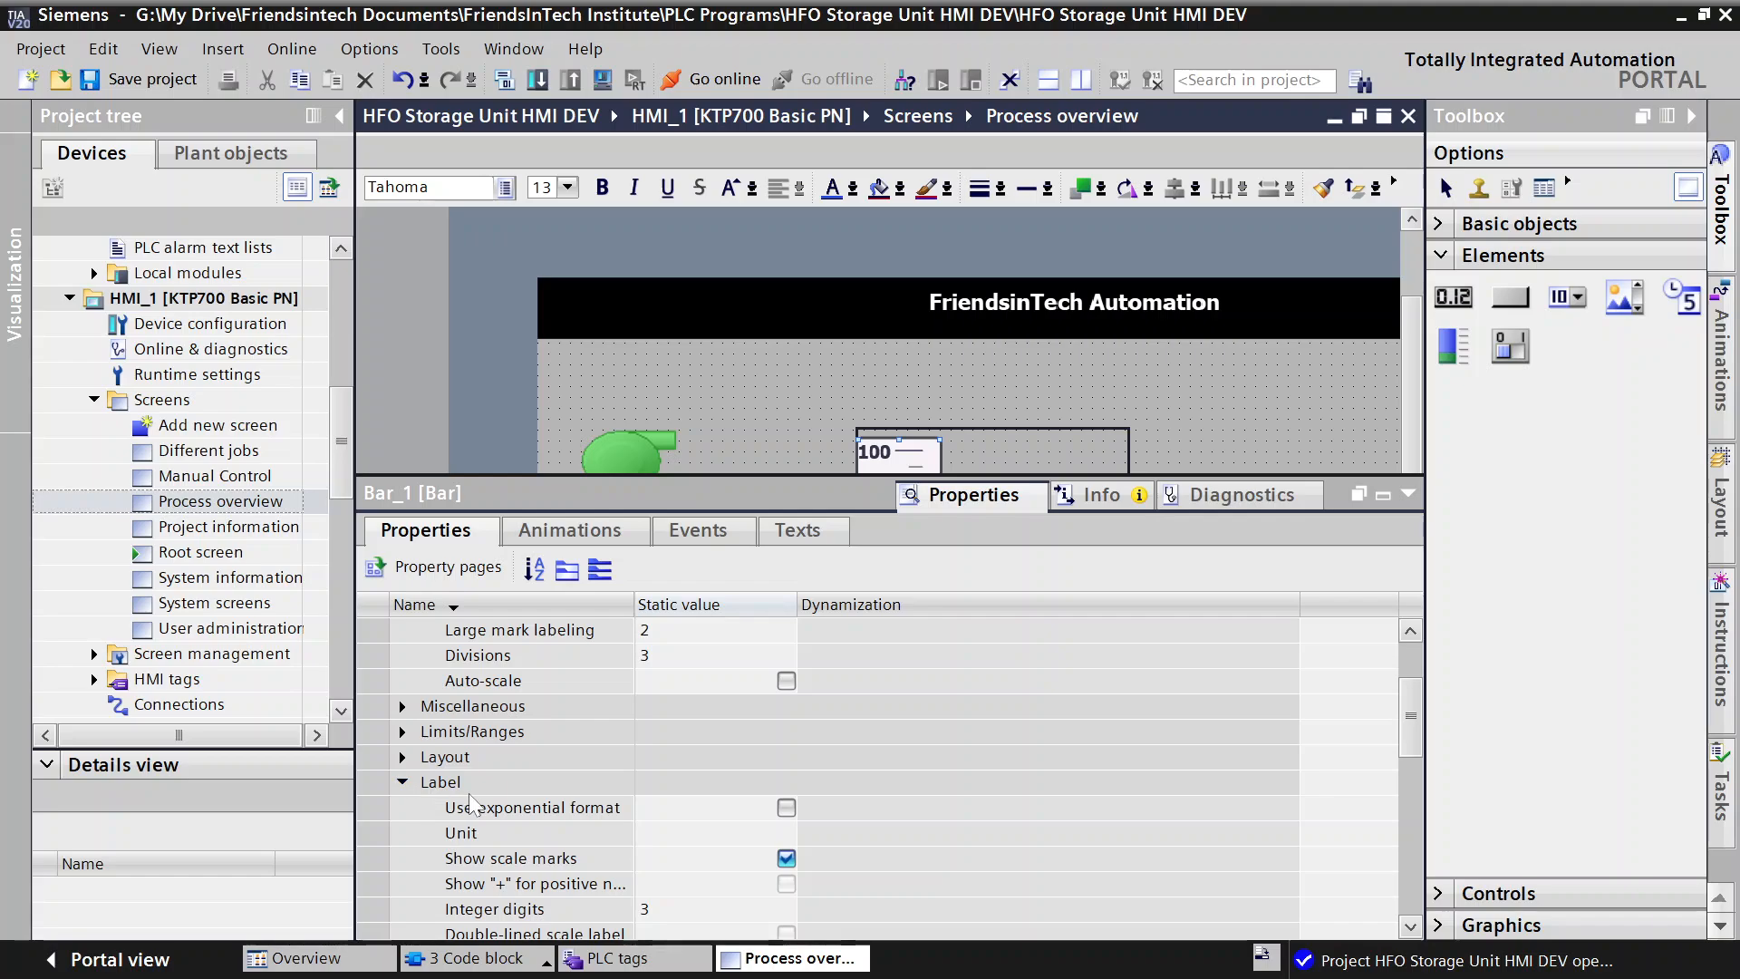
left_click(786, 859)
left_click(786, 858)
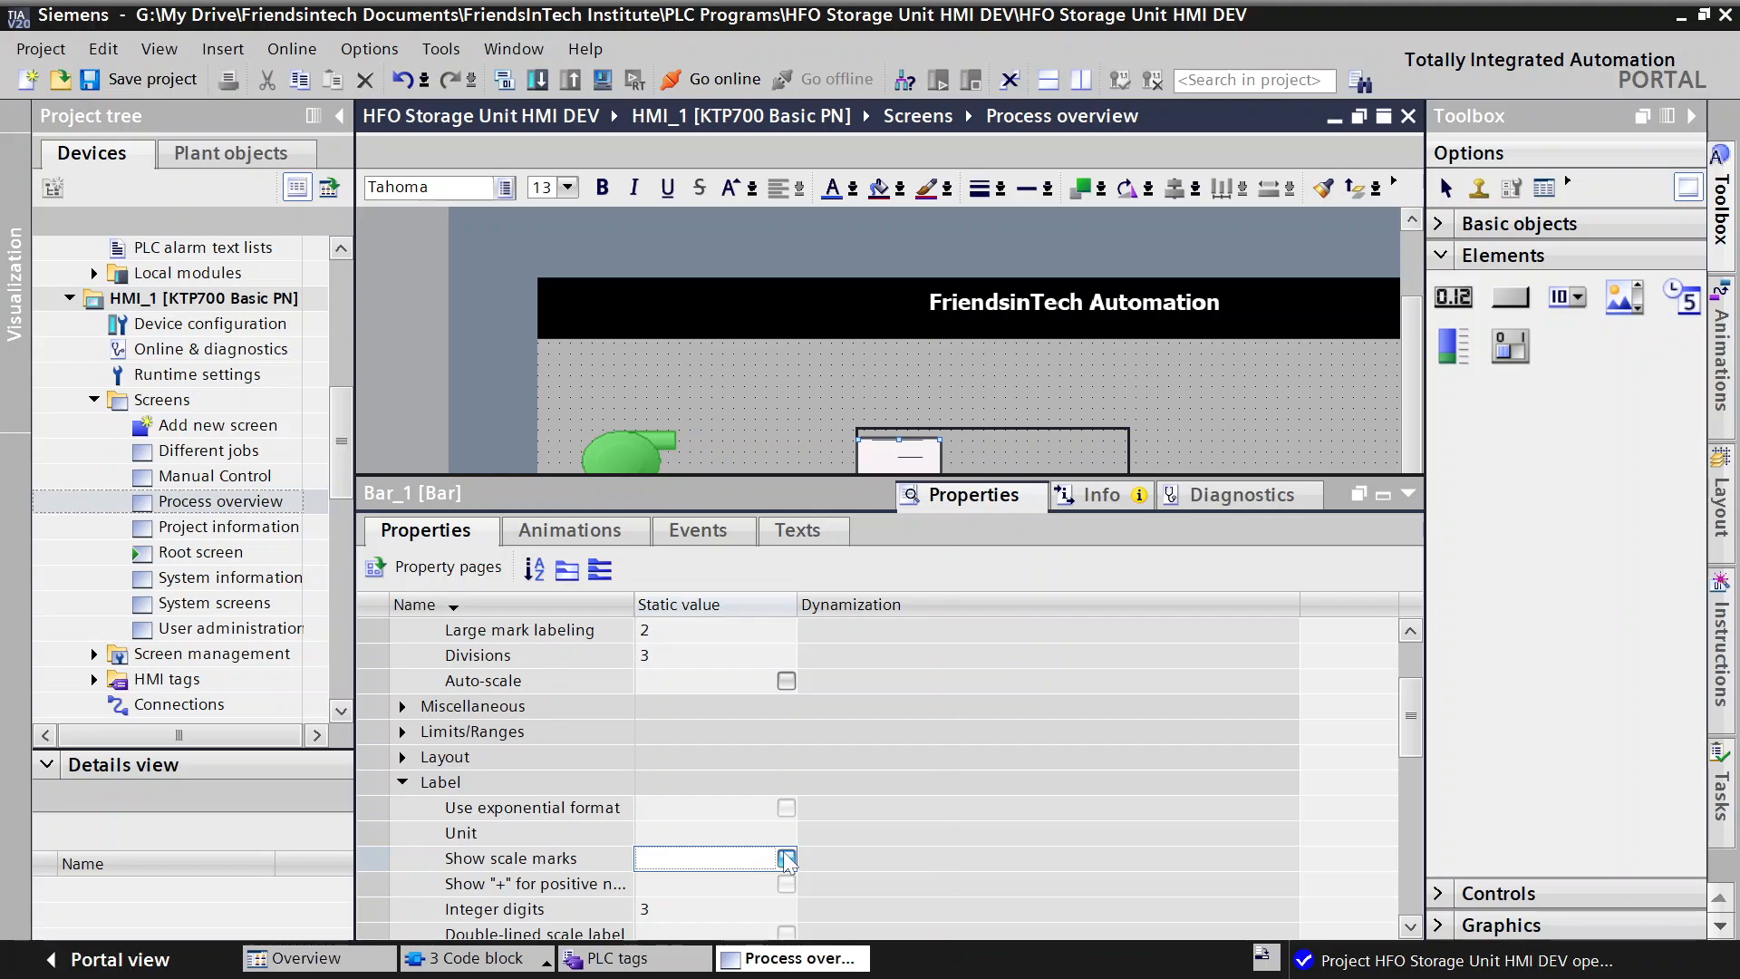
left_click(786, 858)
scroll(1404, 737, "down", 2)
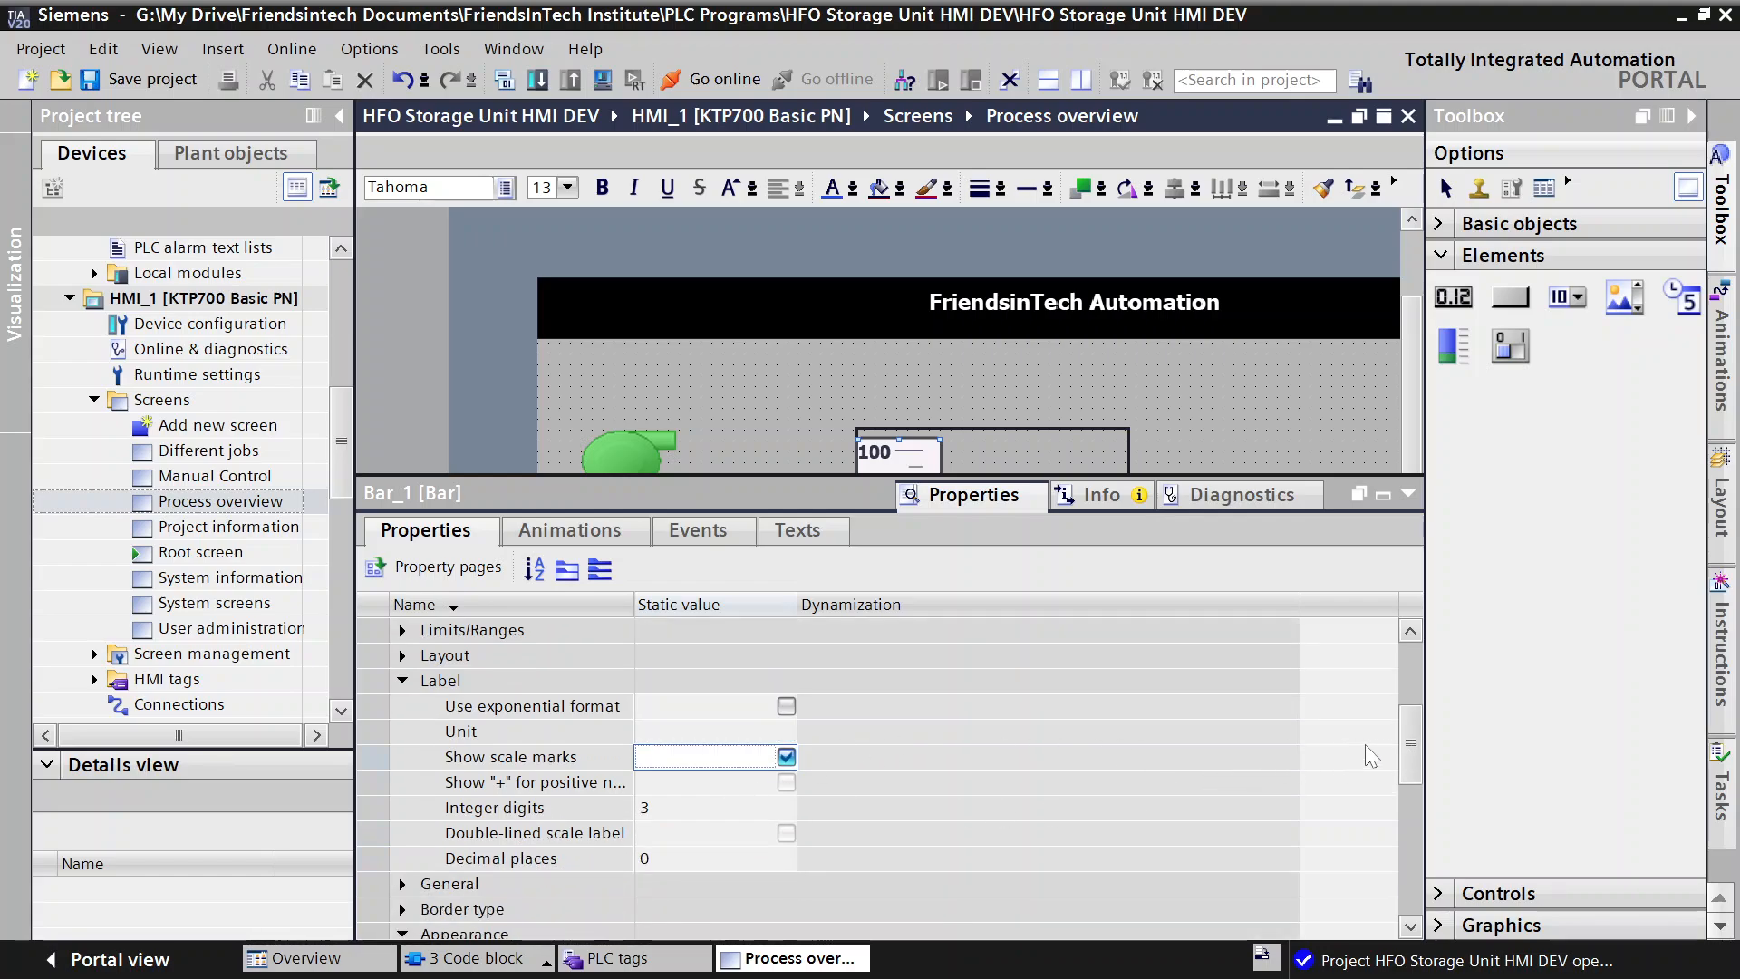
scroll(1407, 732, "up", 1)
scroll(945, 761, "down", 1)
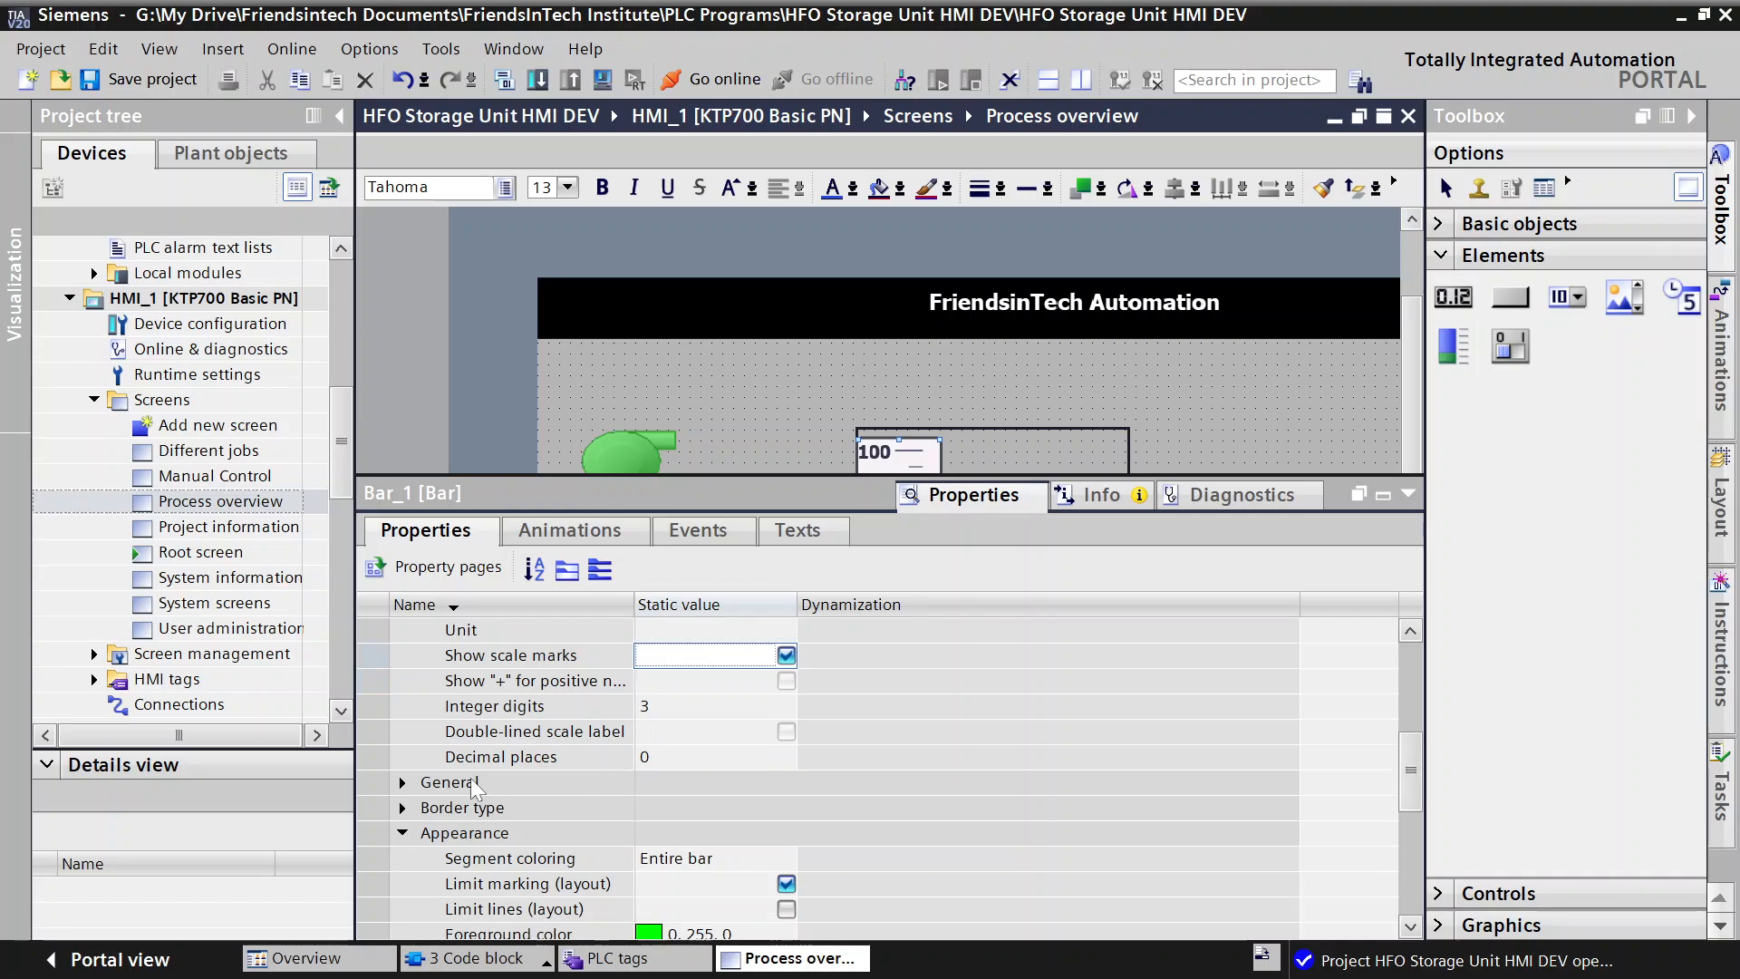
Step: Check the level bar's general values, try switching its limit marking off and on again, and review the bar on the screen
left_click(404, 781)
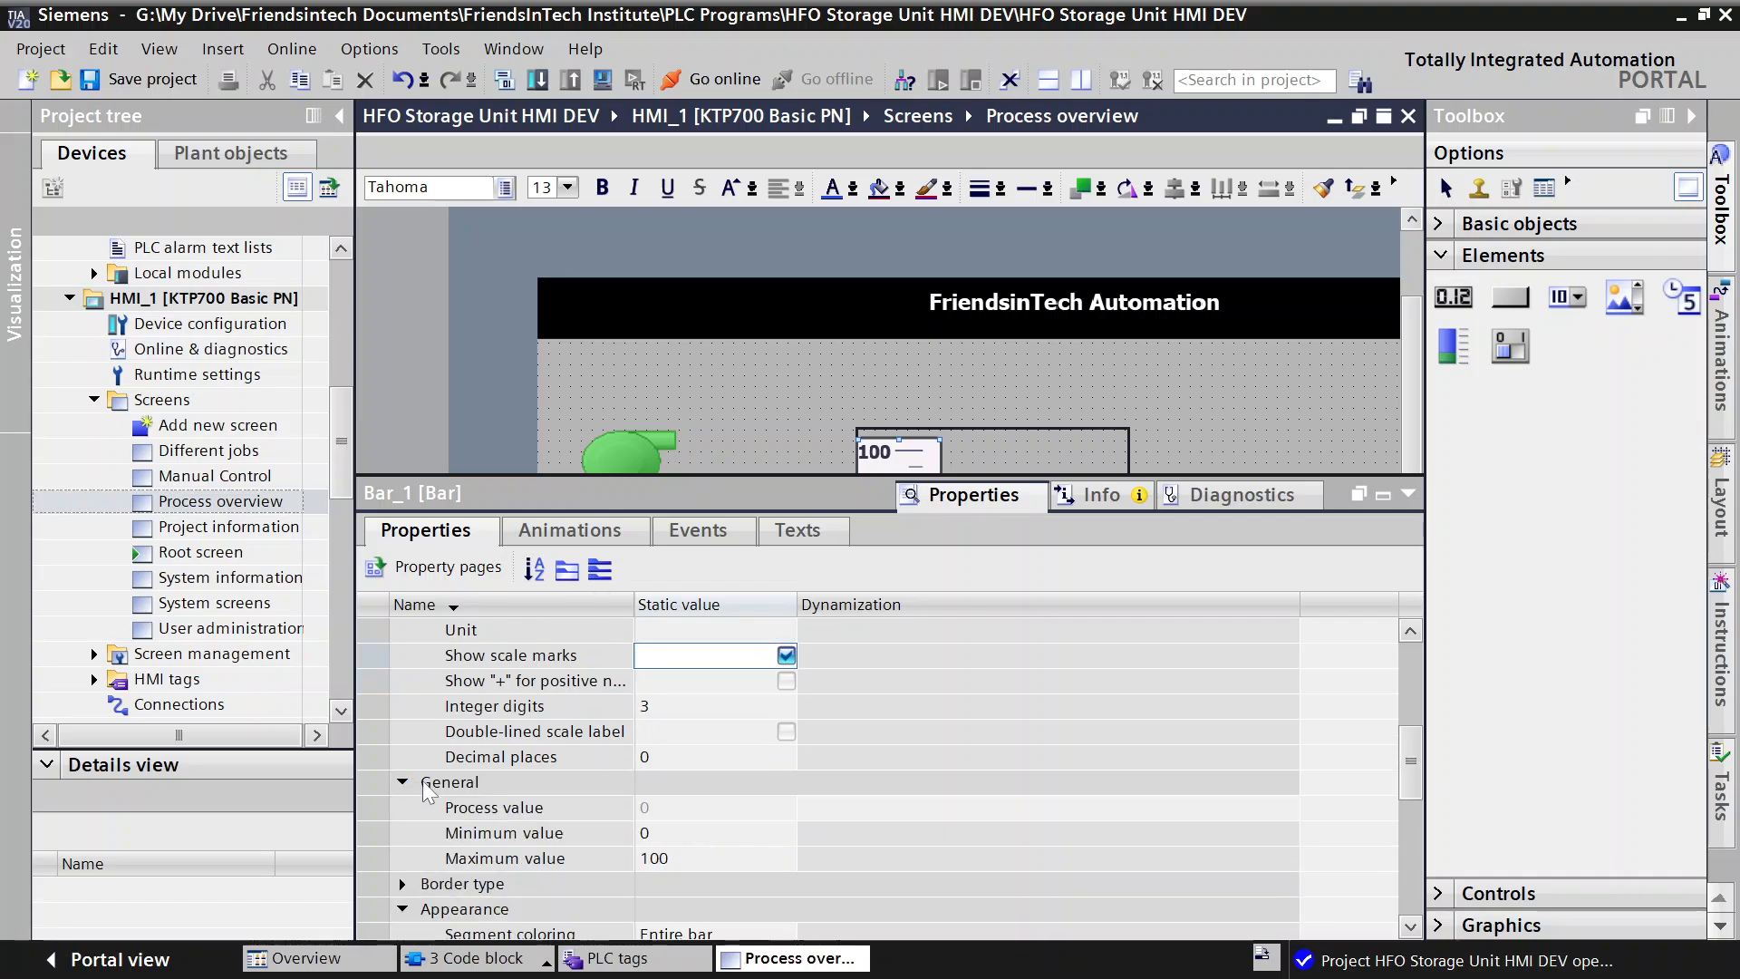
left_click(404, 781)
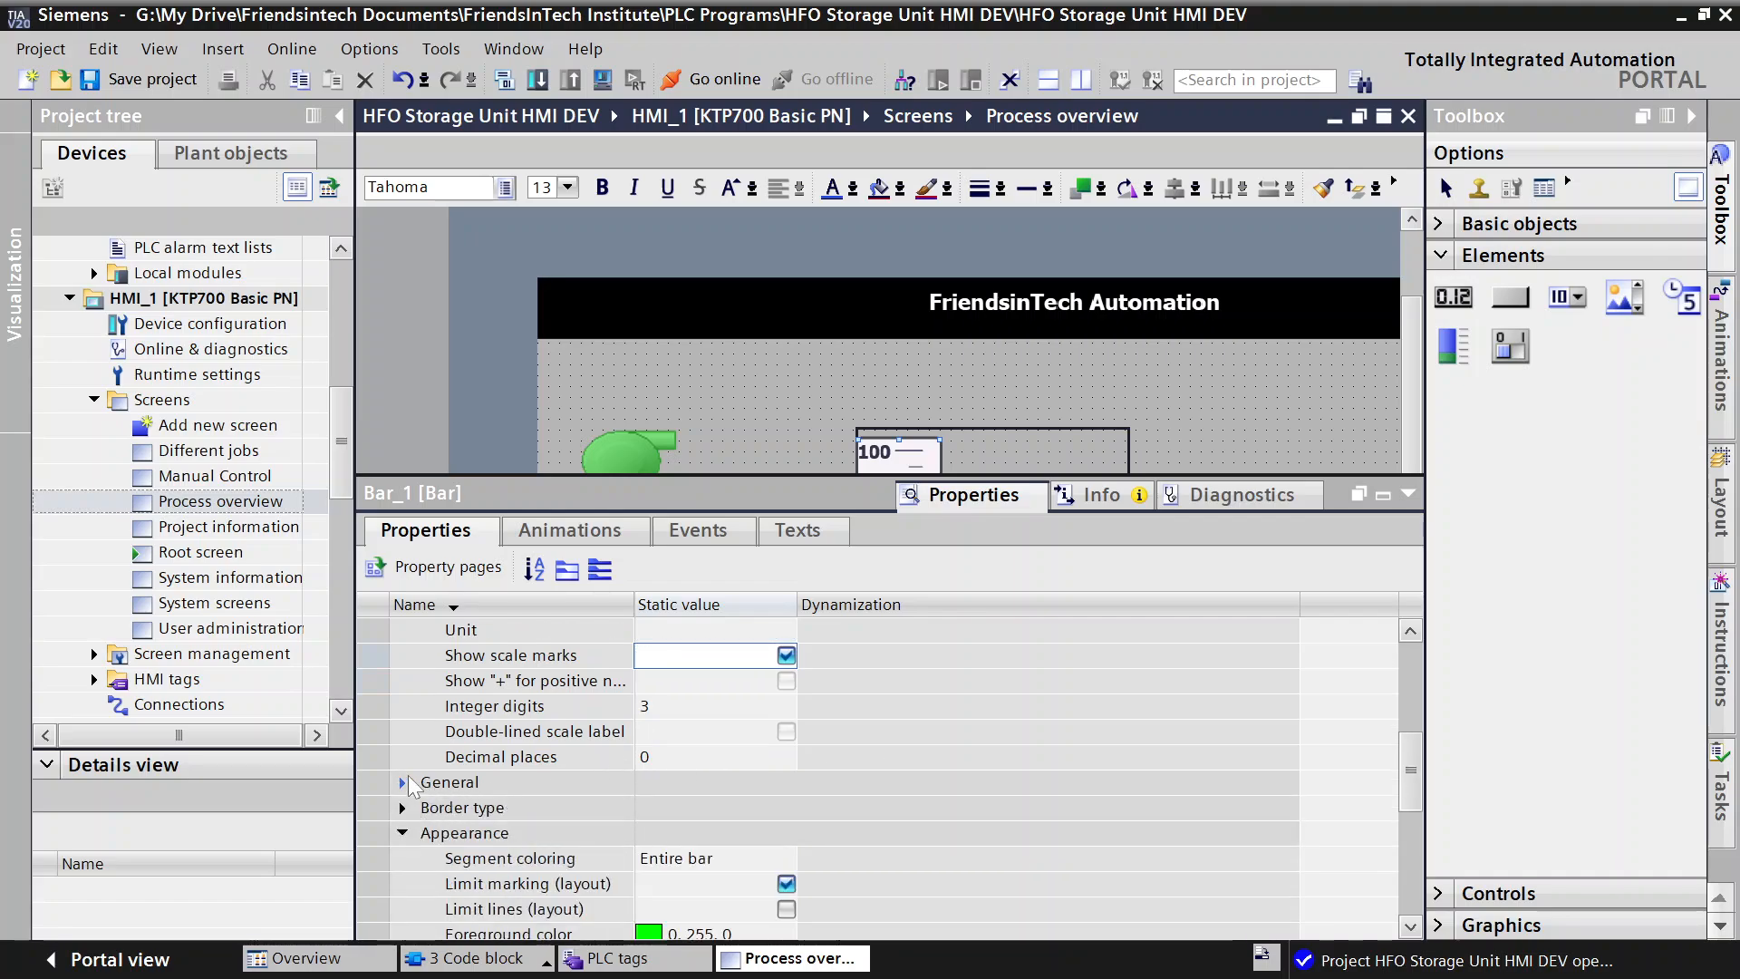
left_click(785, 884)
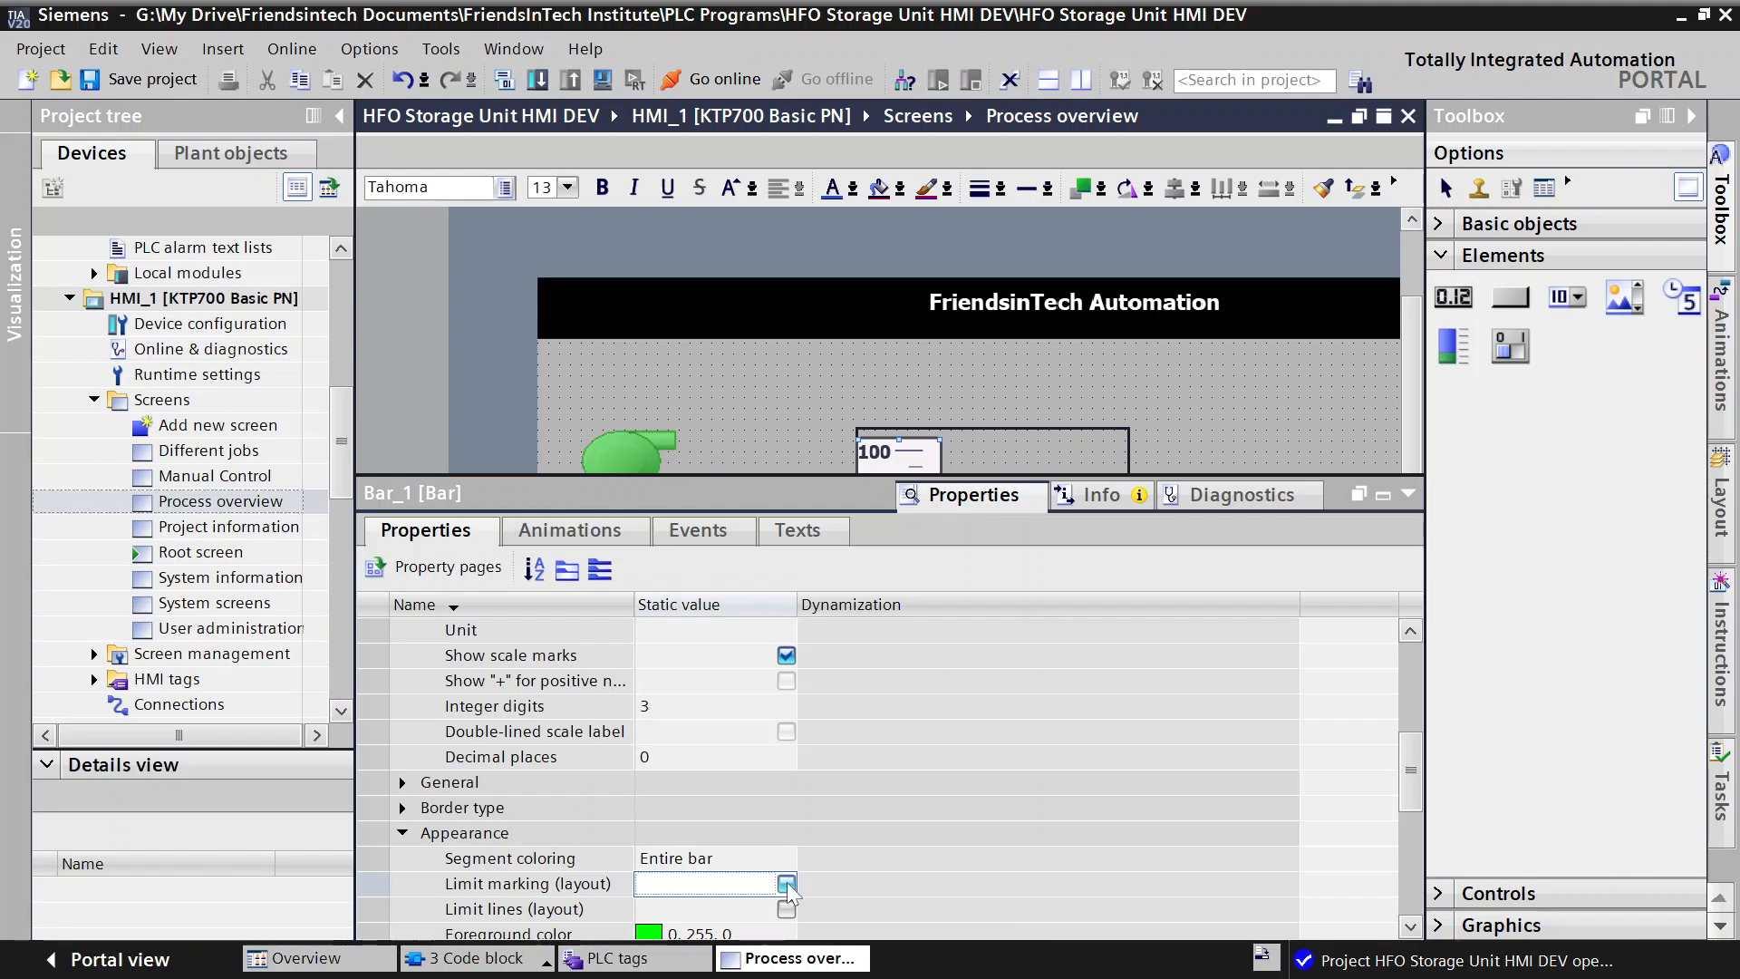
left_click(787, 884)
left_click_drag(1401, 777, 1396, 823)
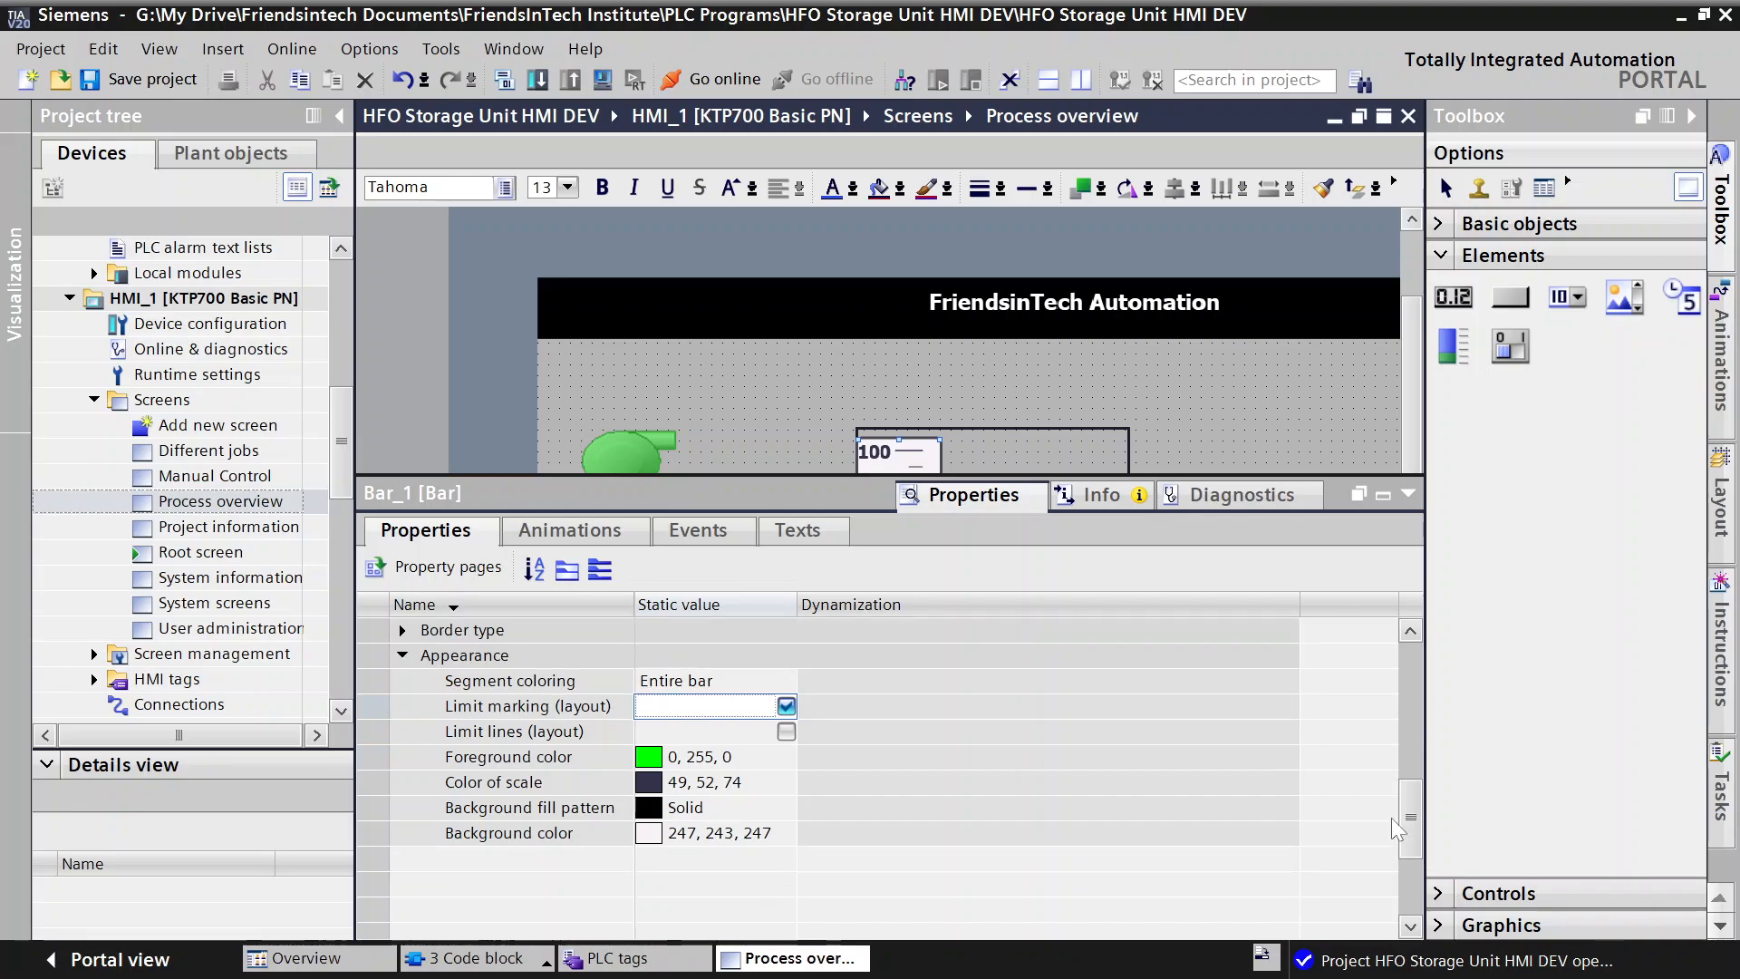
left_click(781, 405)
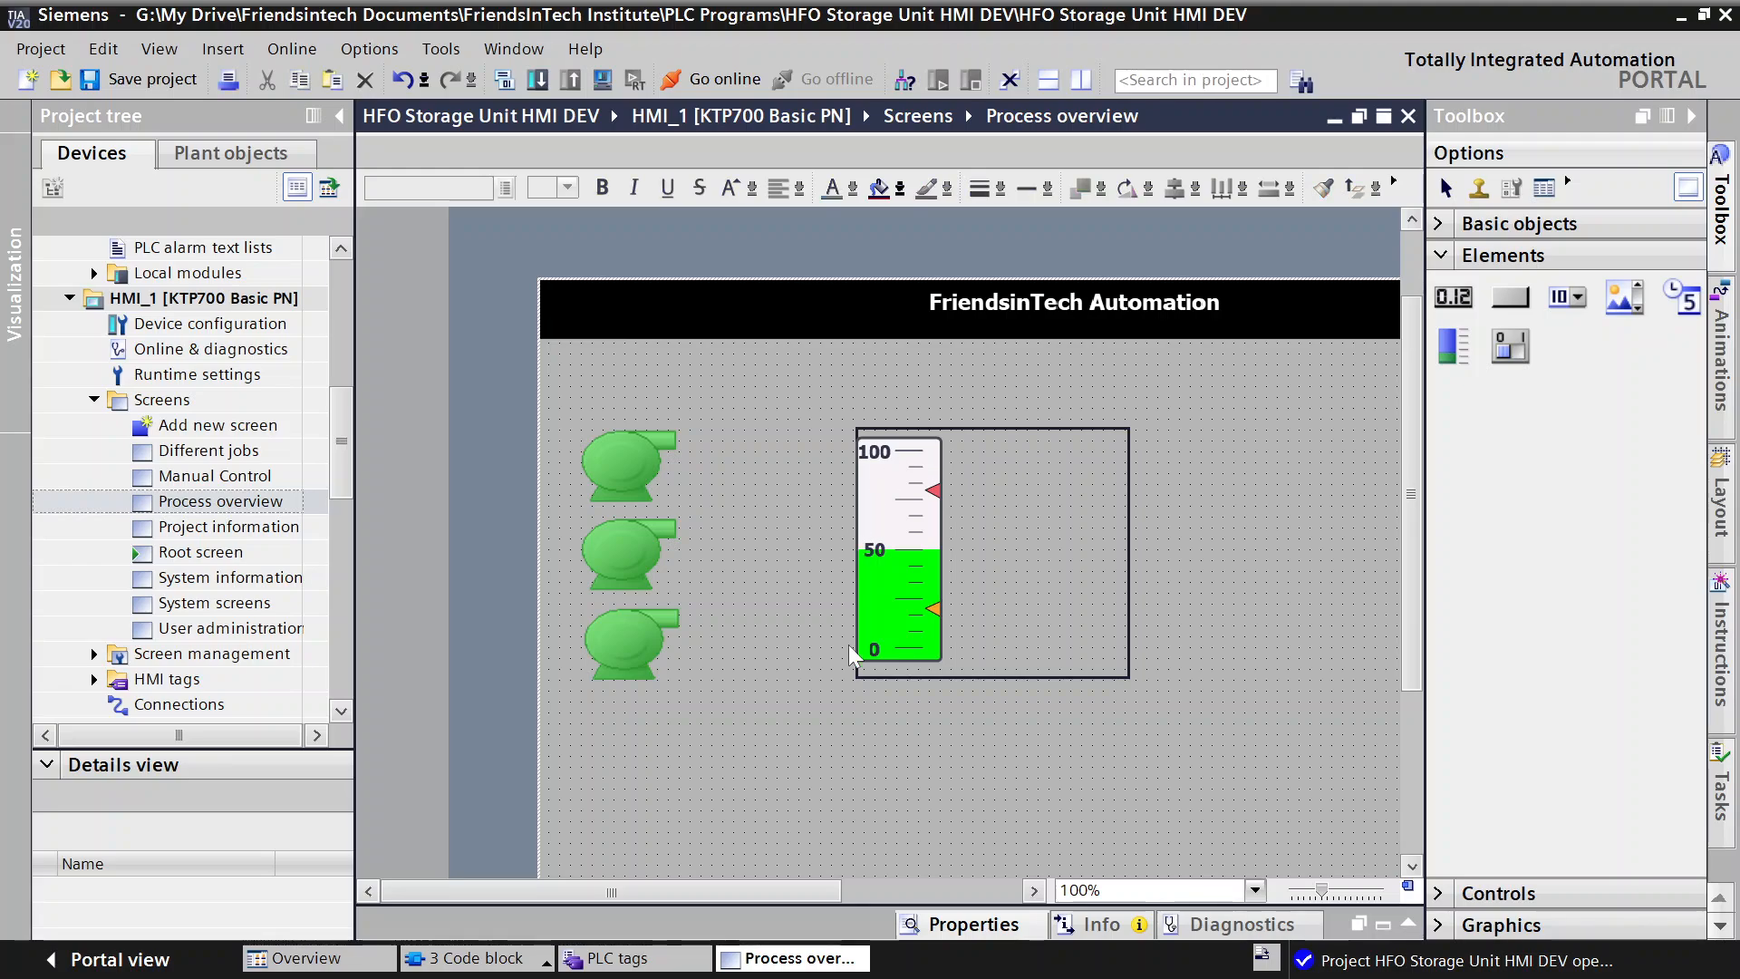
Step: Make the level bar narrower and set it slightly in from the tank rectangle's left edge
left_click(923, 563)
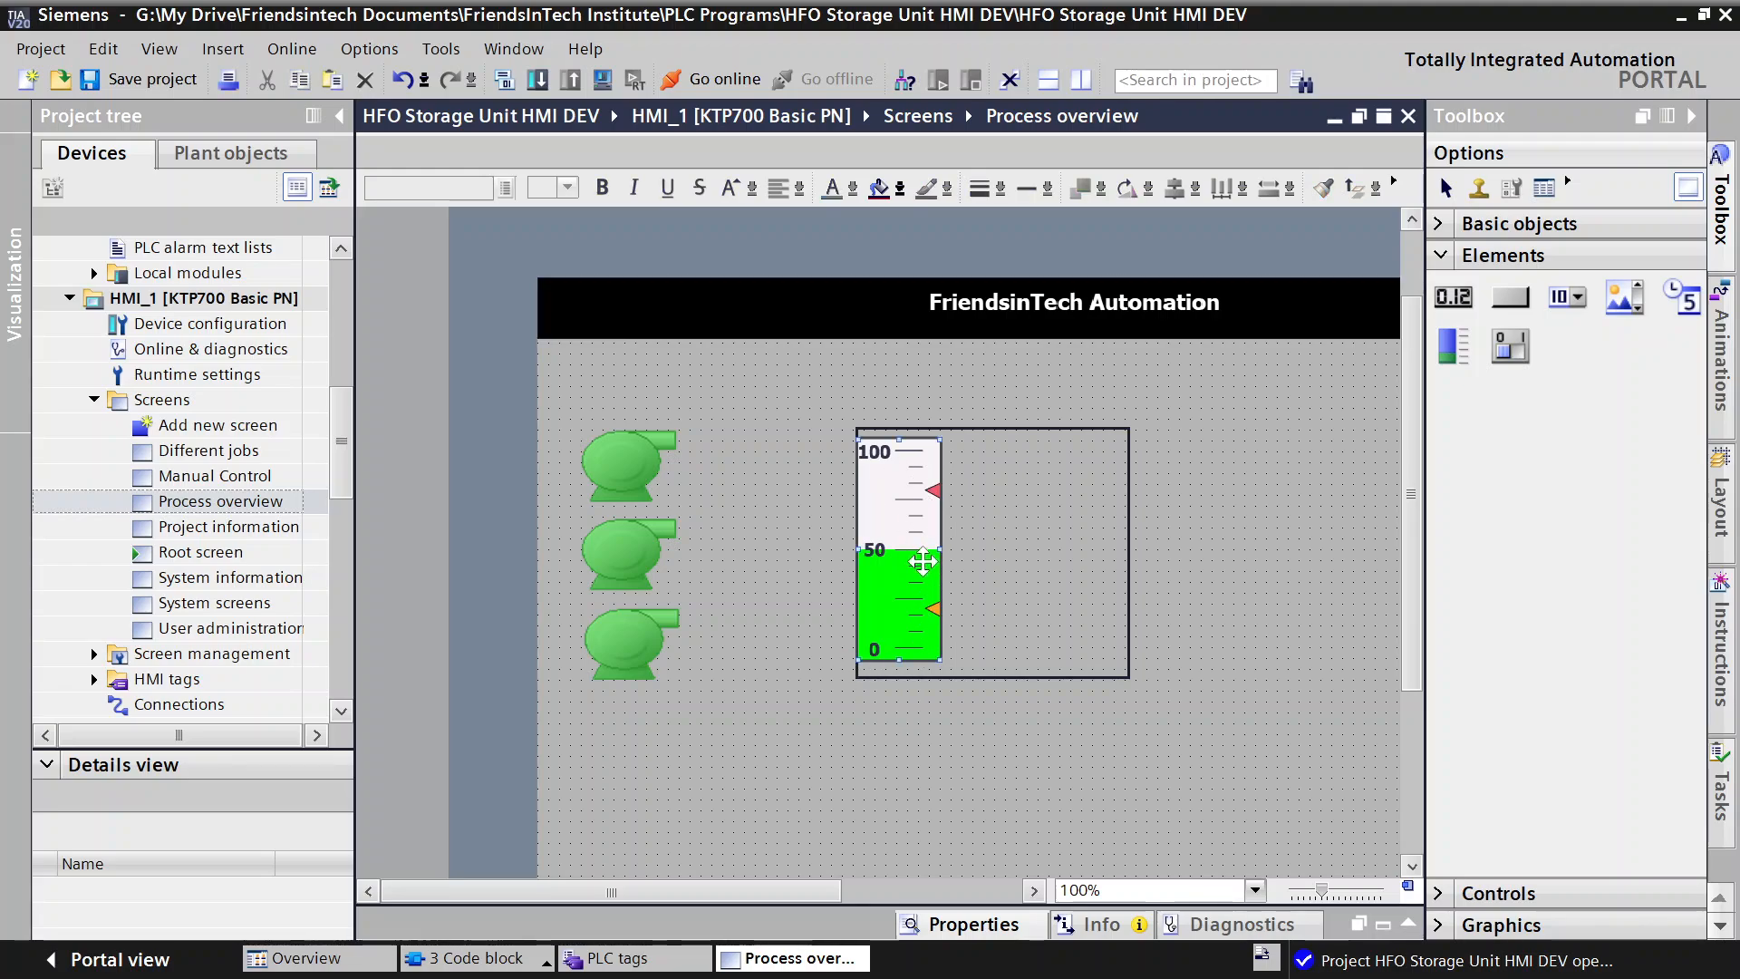
left_click_drag(922, 550, 895, 521)
left_click(717, 482)
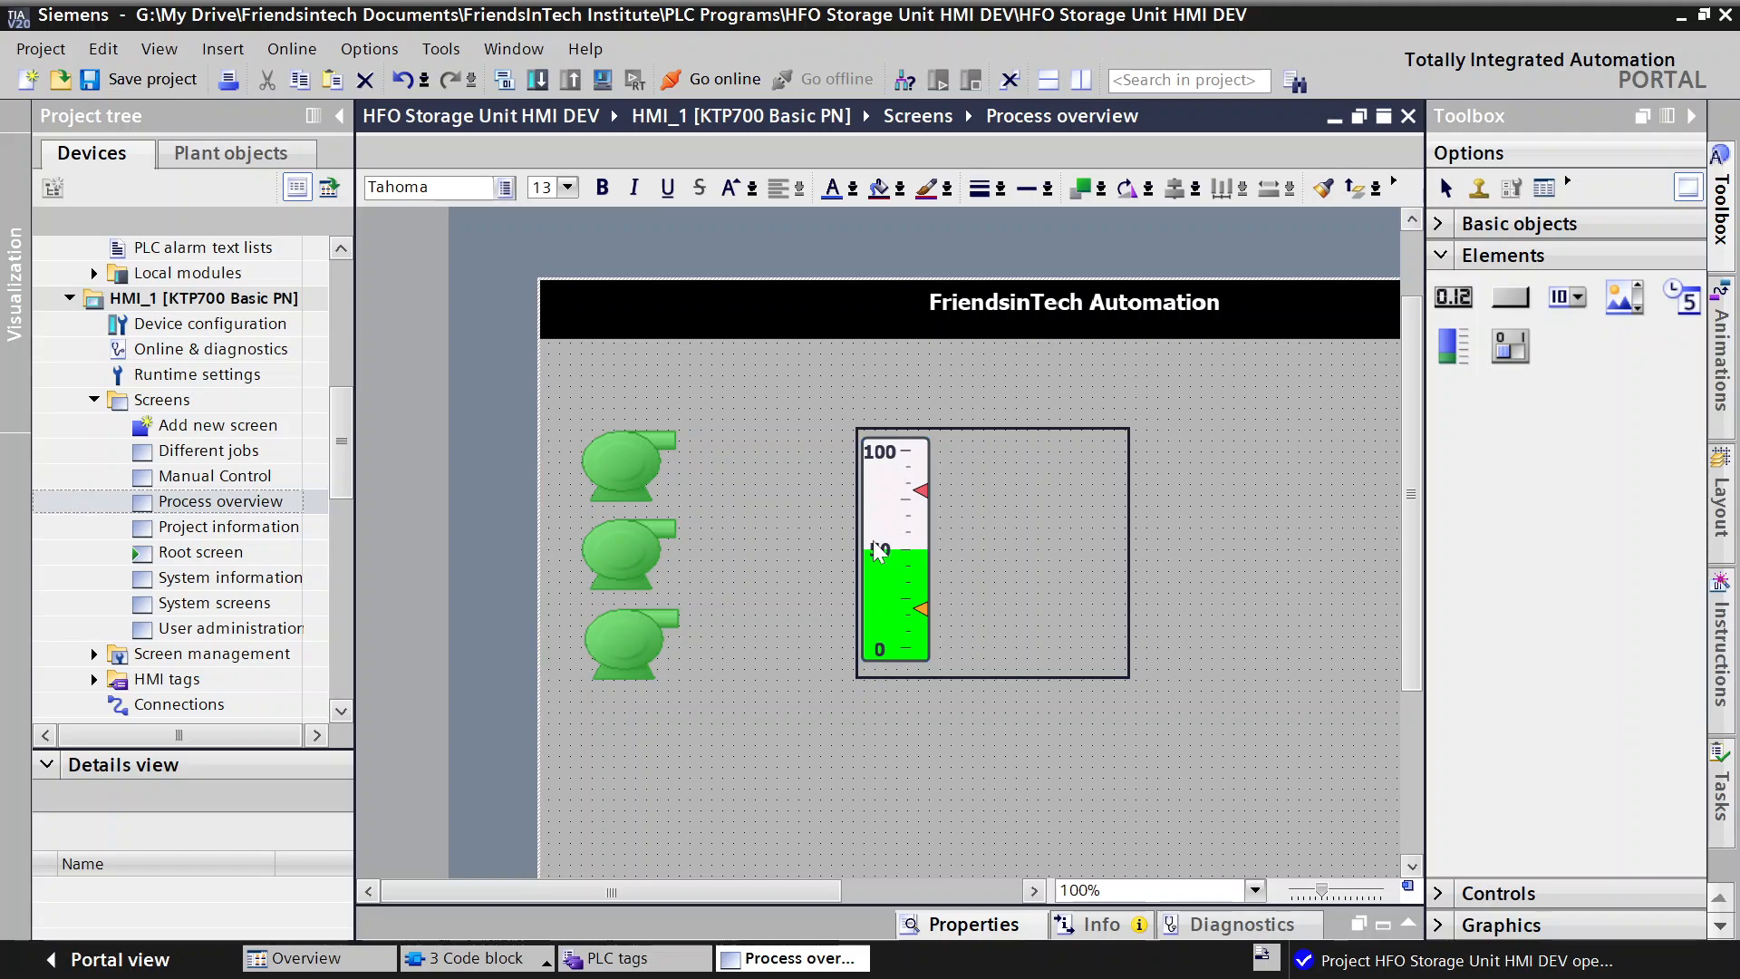
Step: Extend the tank rectangle slightly upward and move the level bar up inside it, leaving room beneath the bar
left_click(992, 429)
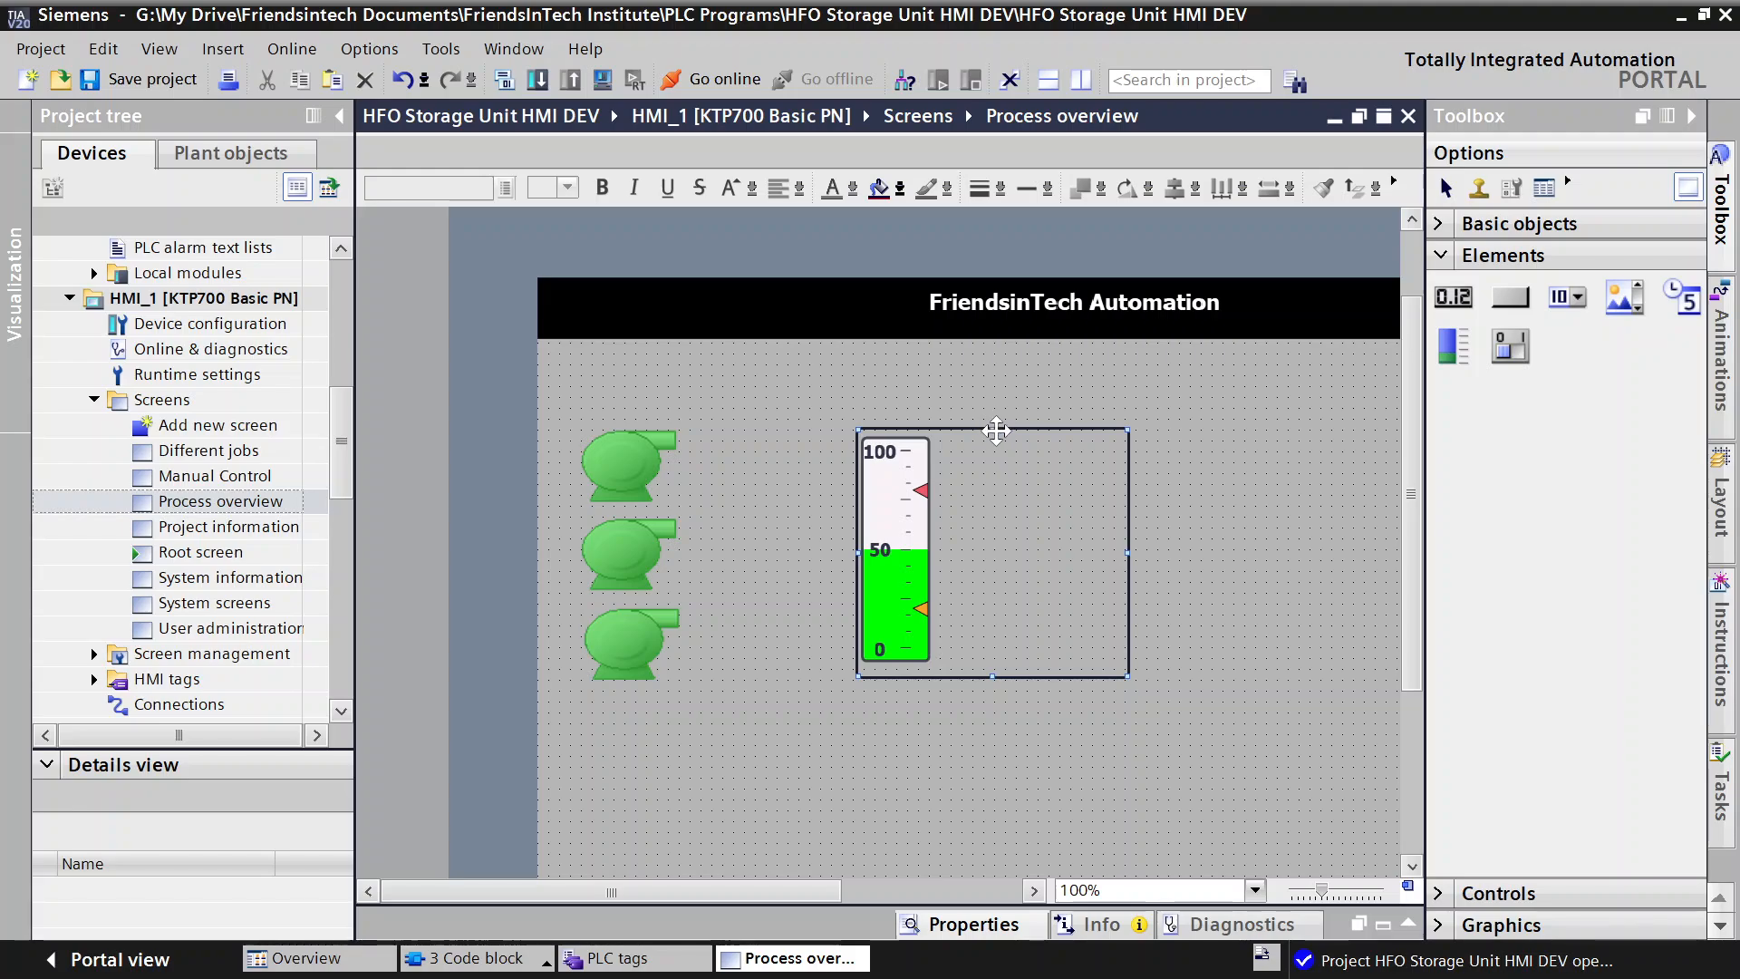
left_click_drag(991, 429, 991, 419)
left_click(906, 530)
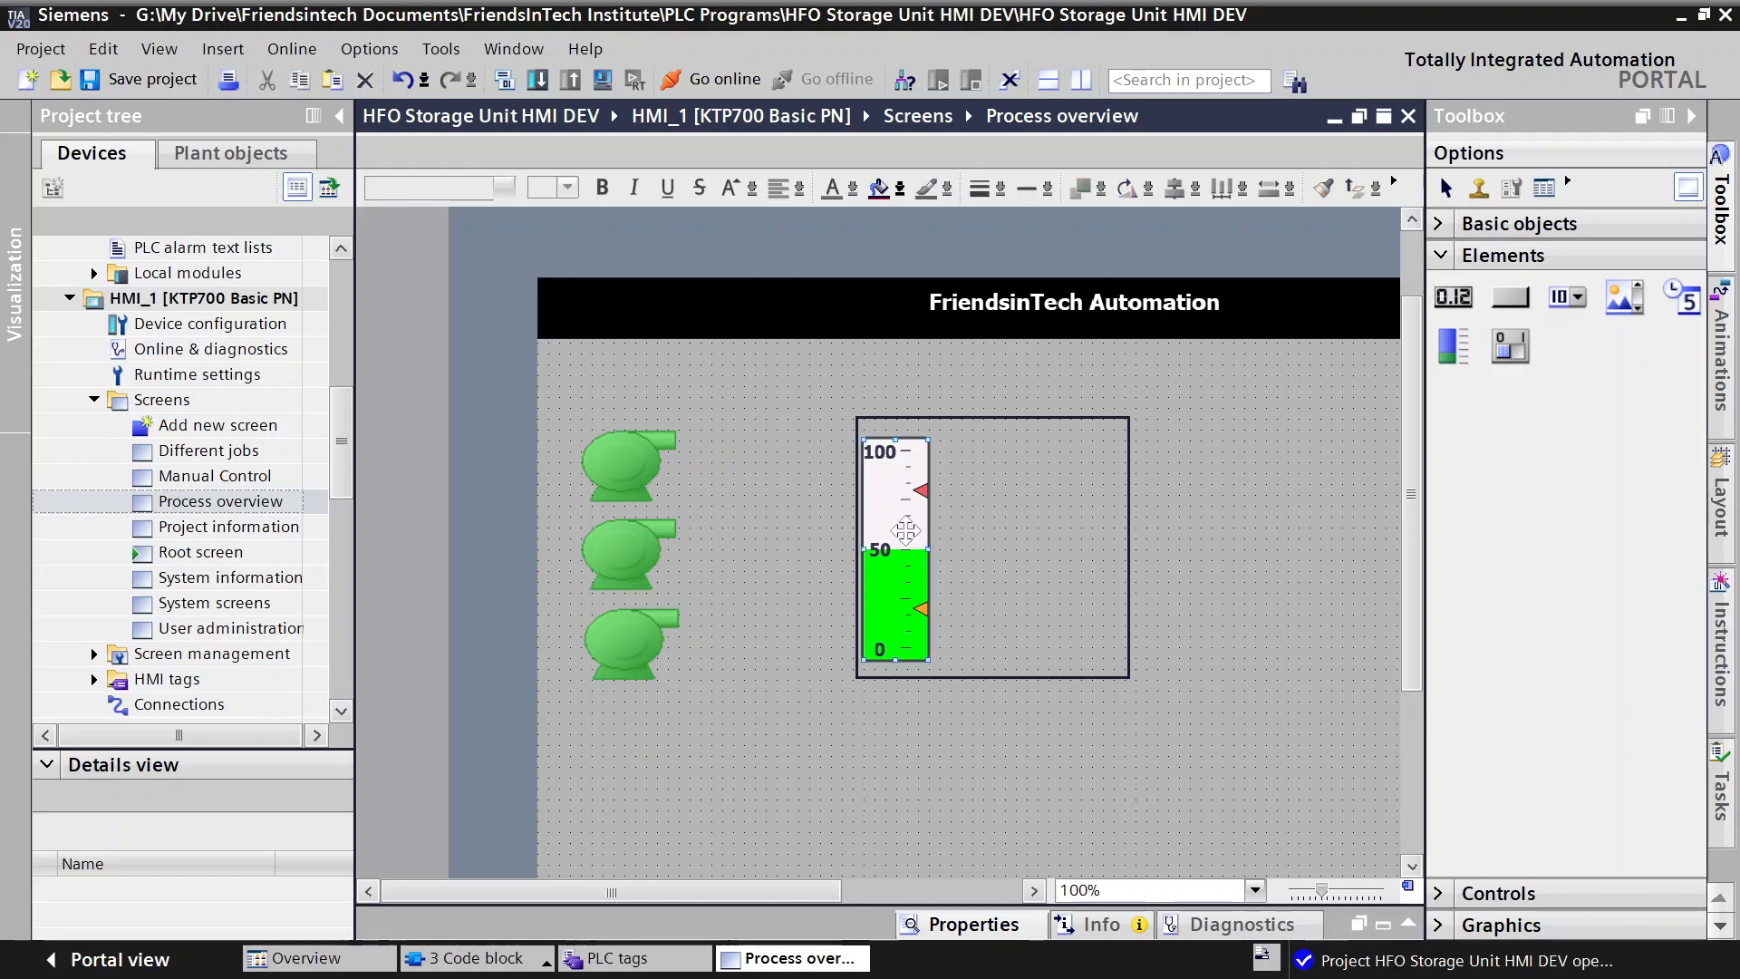
left_click_drag(905, 530, 911, 522)
left_click(823, 428)
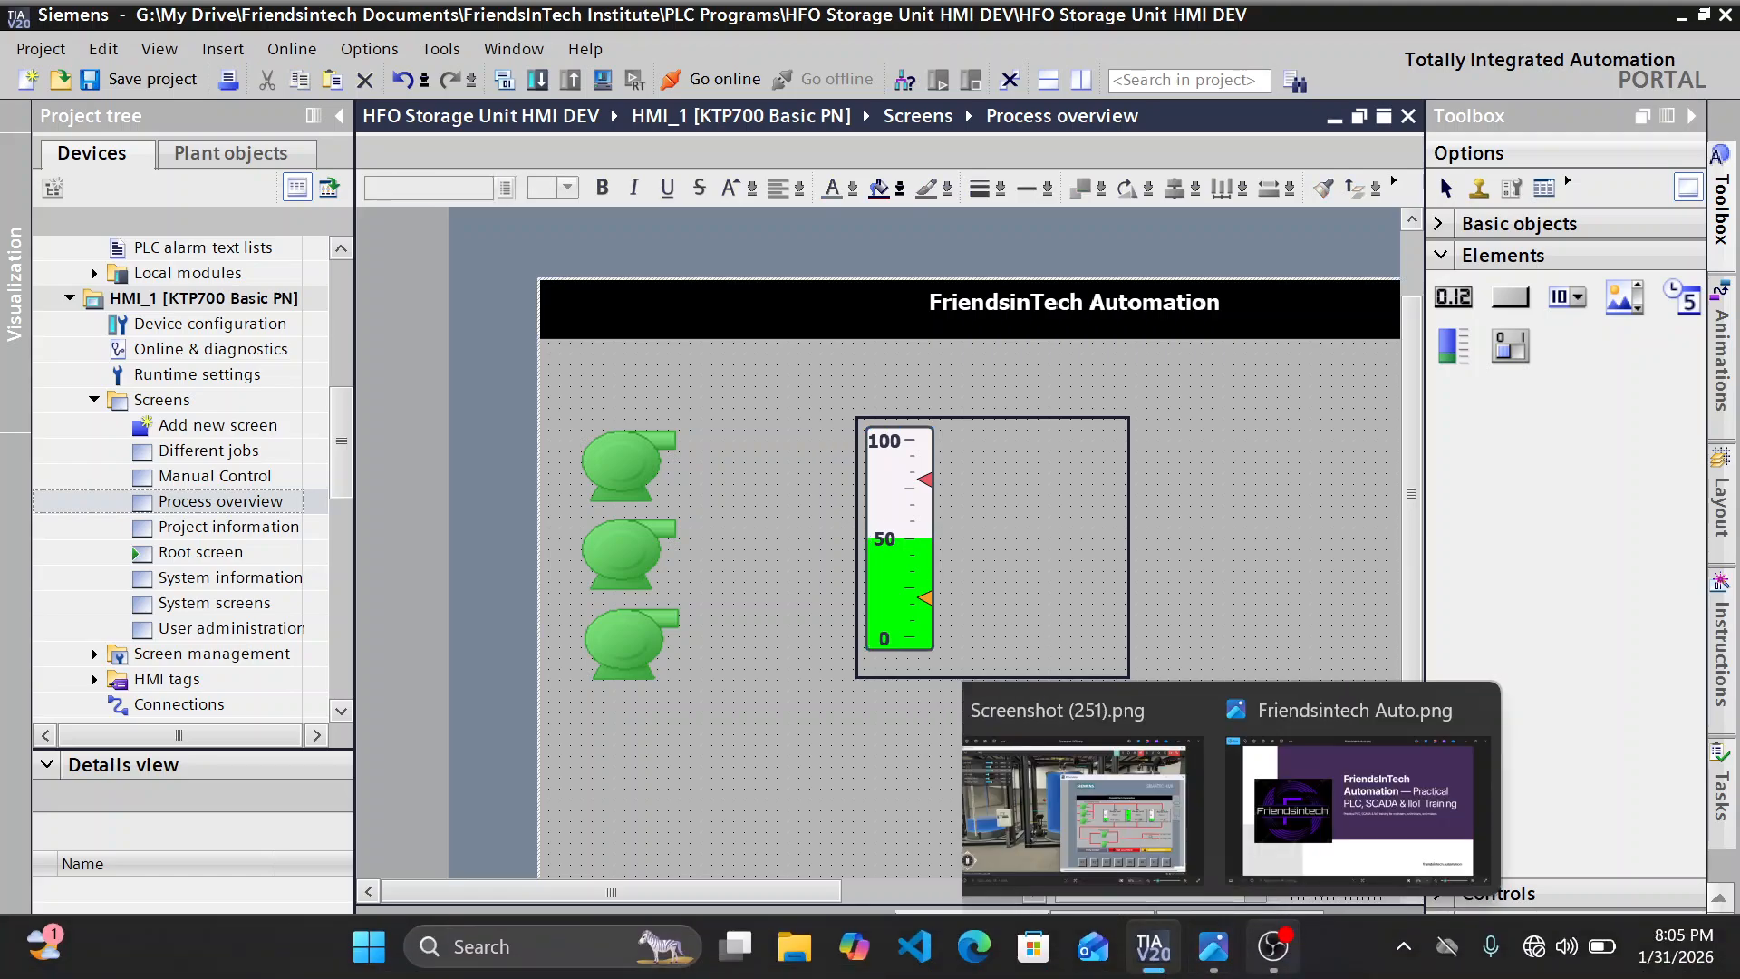
Step: Compare the tank and level bar with Screenshot (251).png and return to TIA Portal
mouse_move(1213, 946)
left_click(1042, 779)
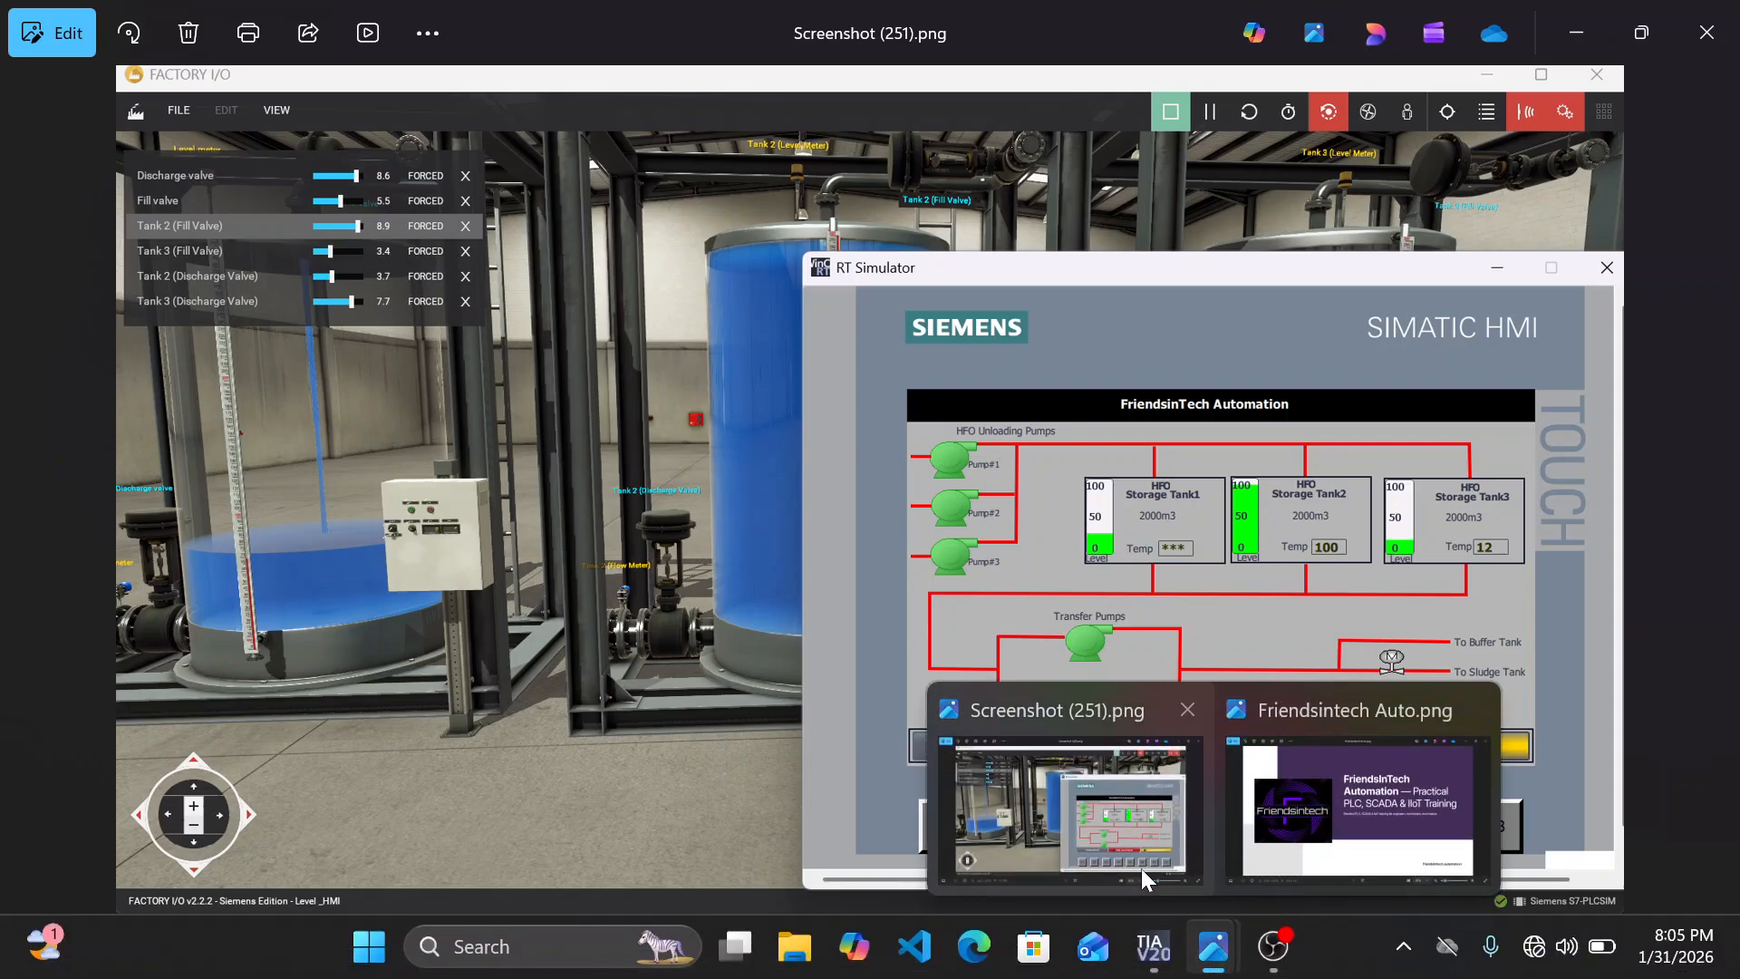
left_click(1144, 943)
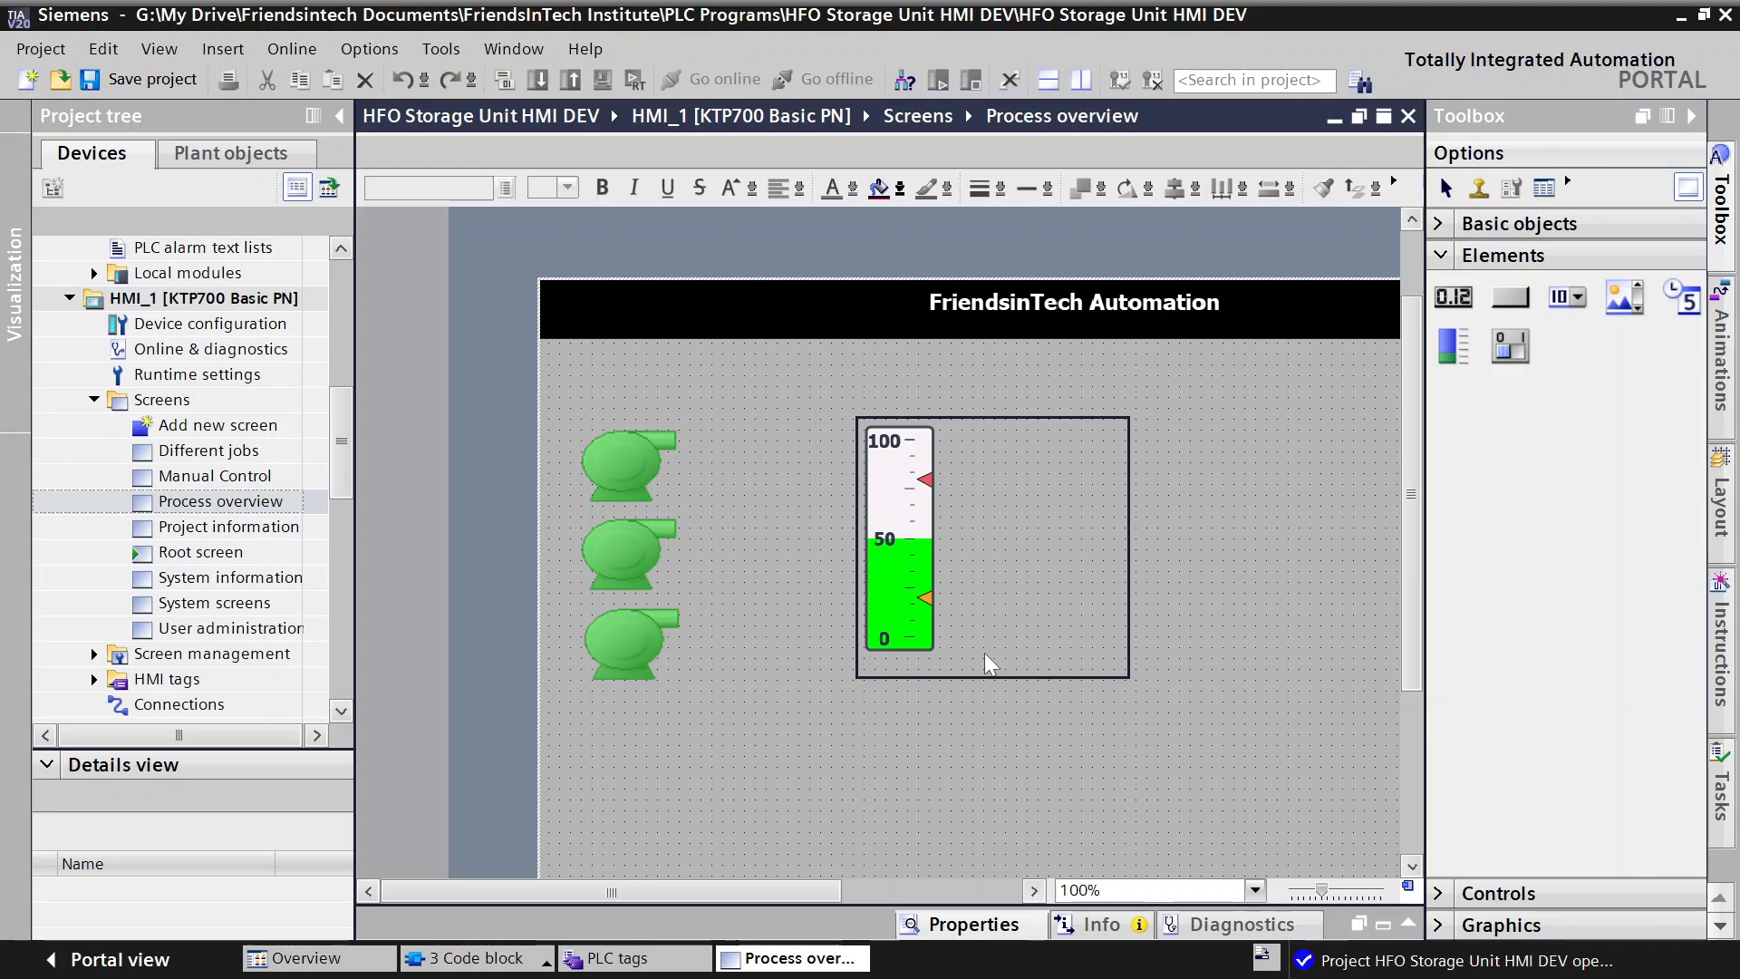
Step: Add a text field reading "Level LT001" and place it directly below the level bar inside the tank rectangle
left_click(1445, 227)
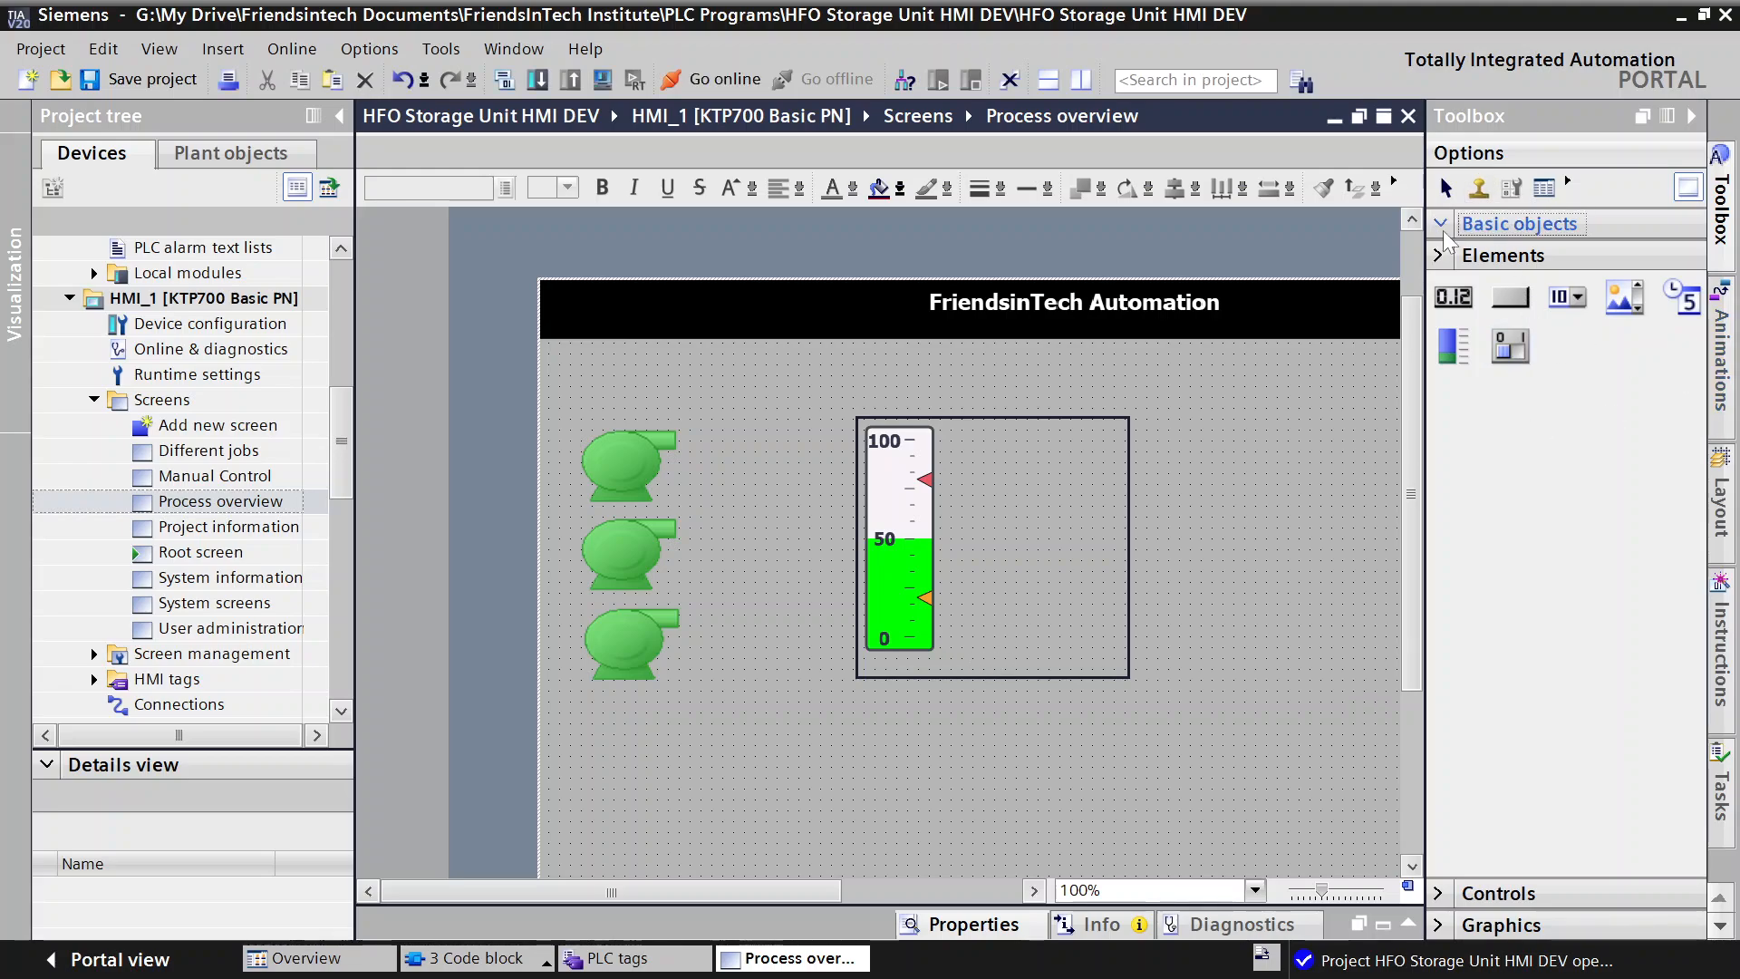
left_click(1681, 266)
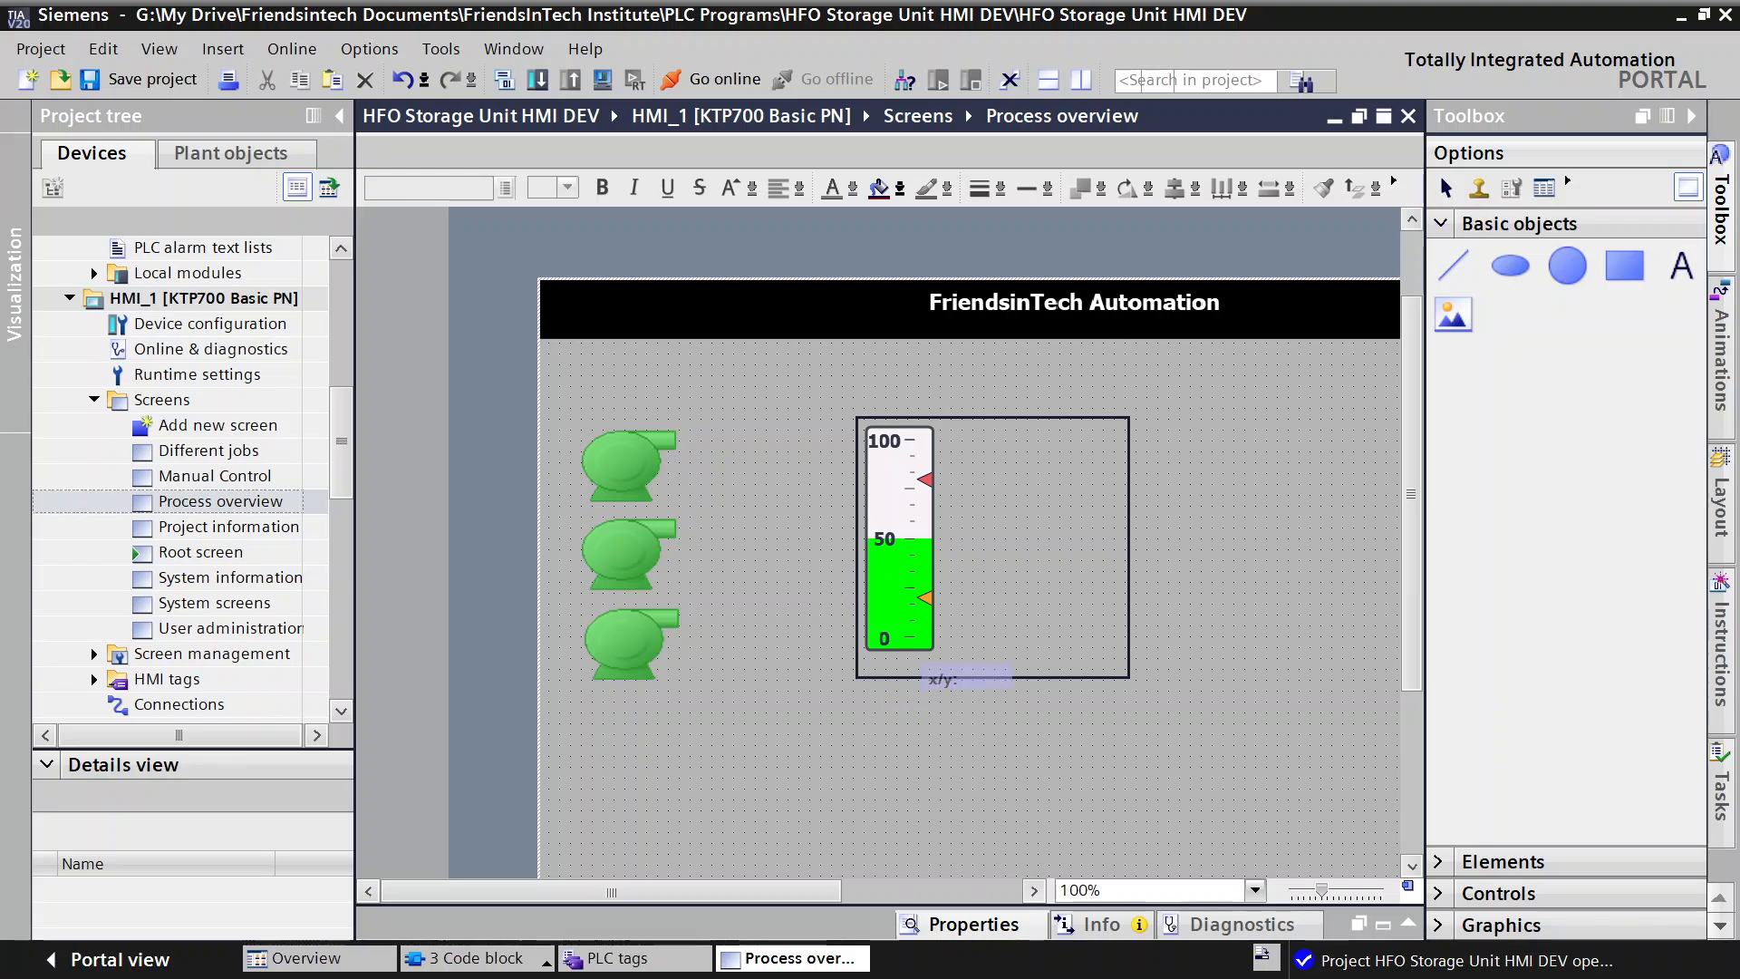
left_click(899, 676)
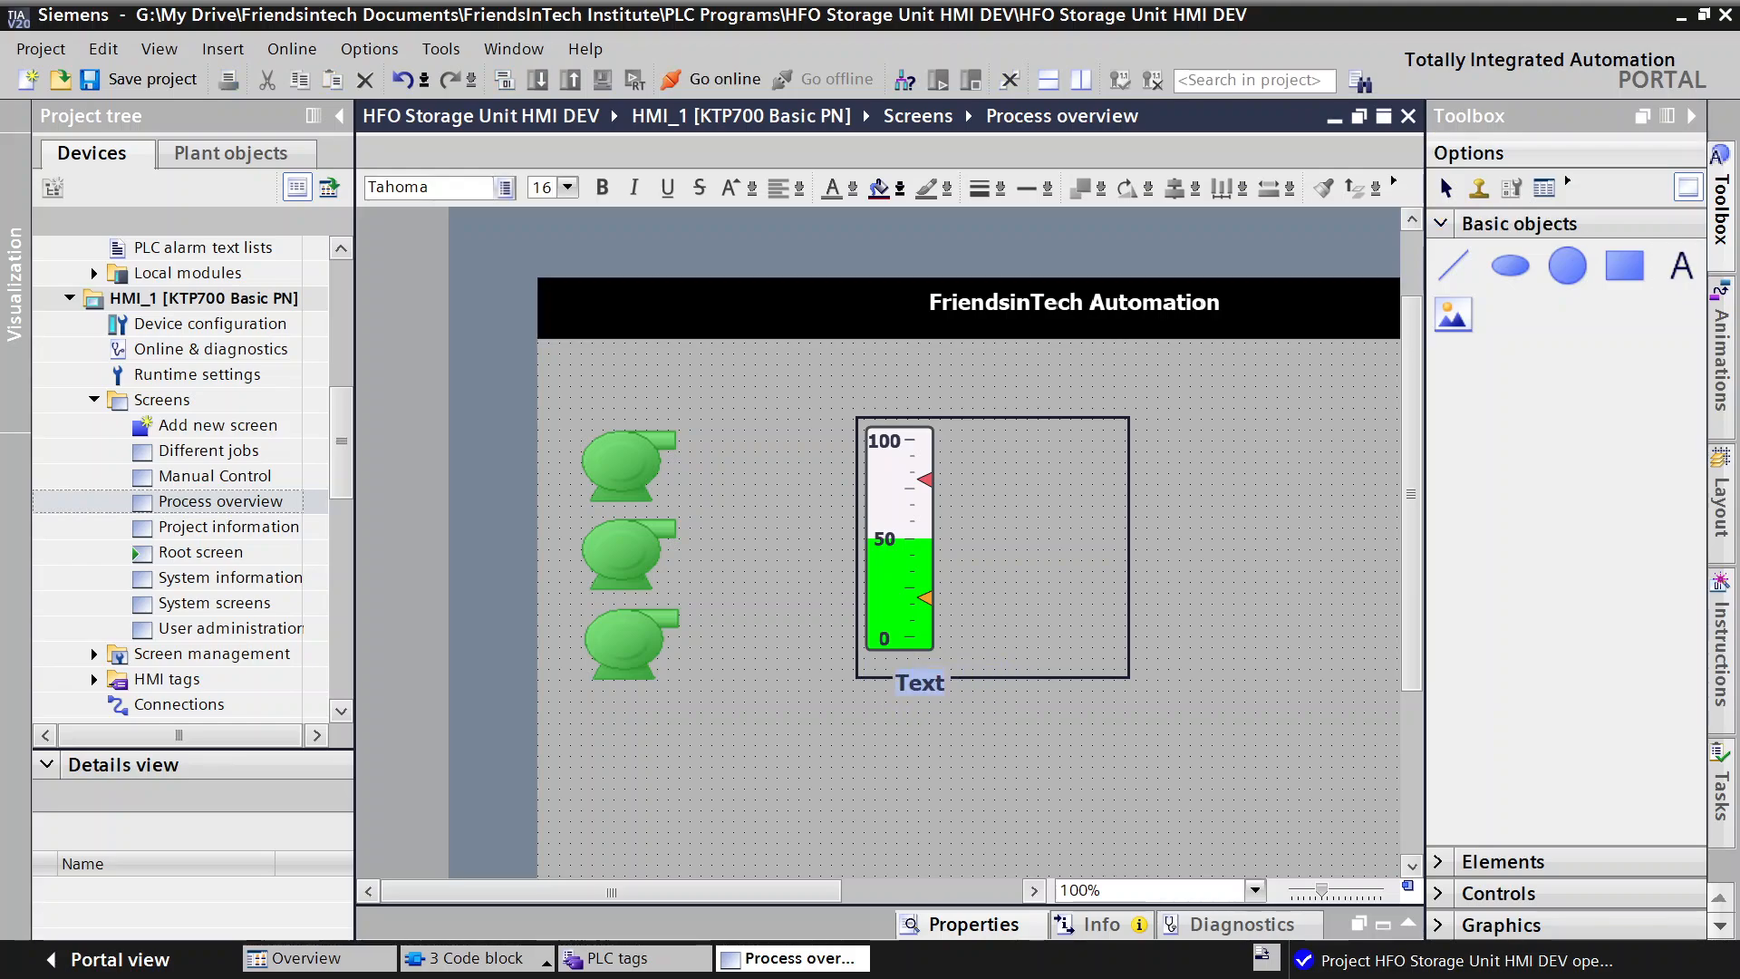
type("L")
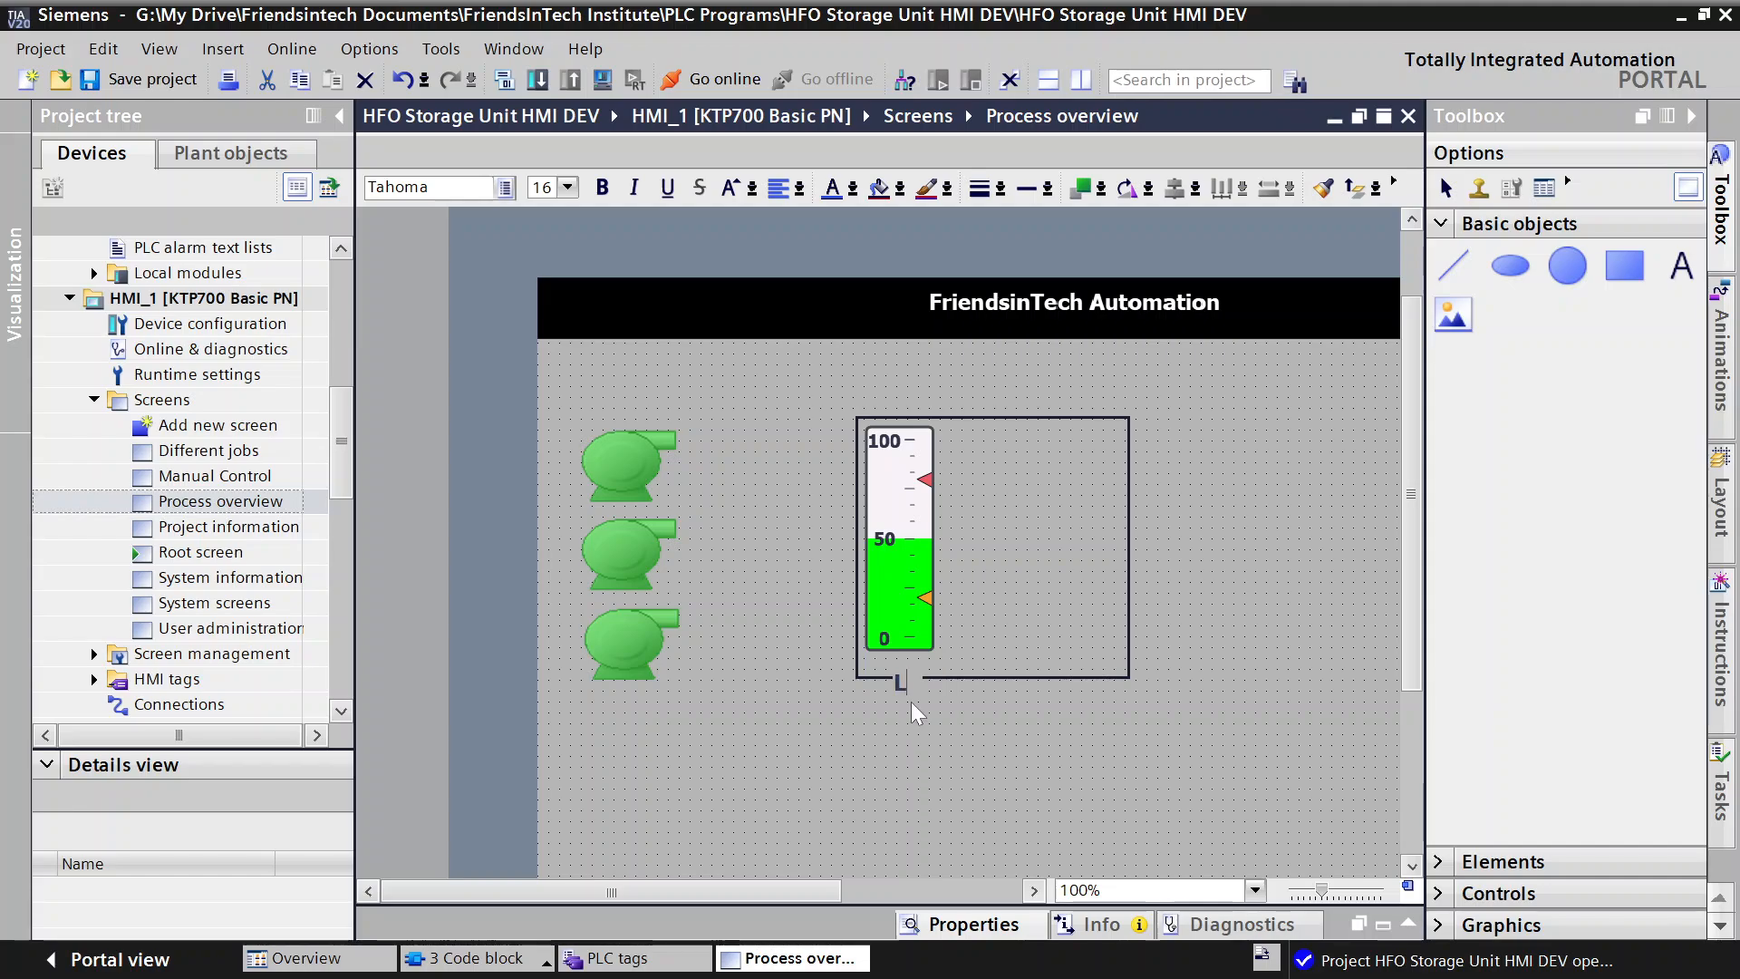
type("eve")
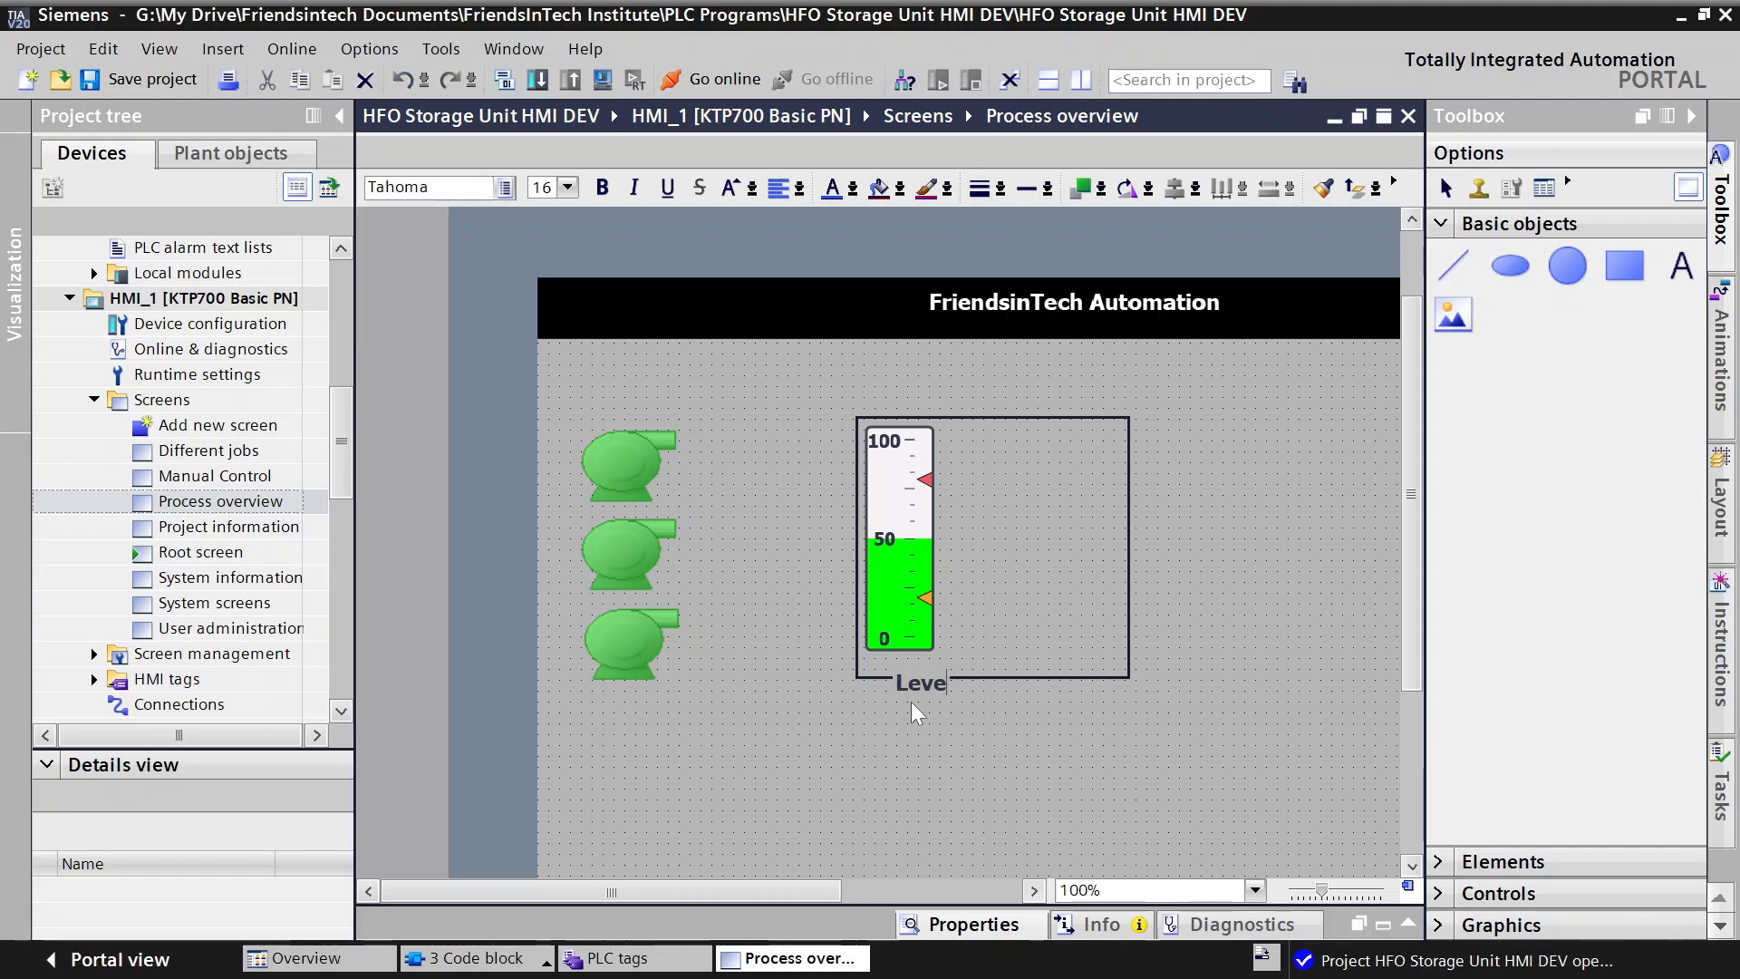
type("l LT001")
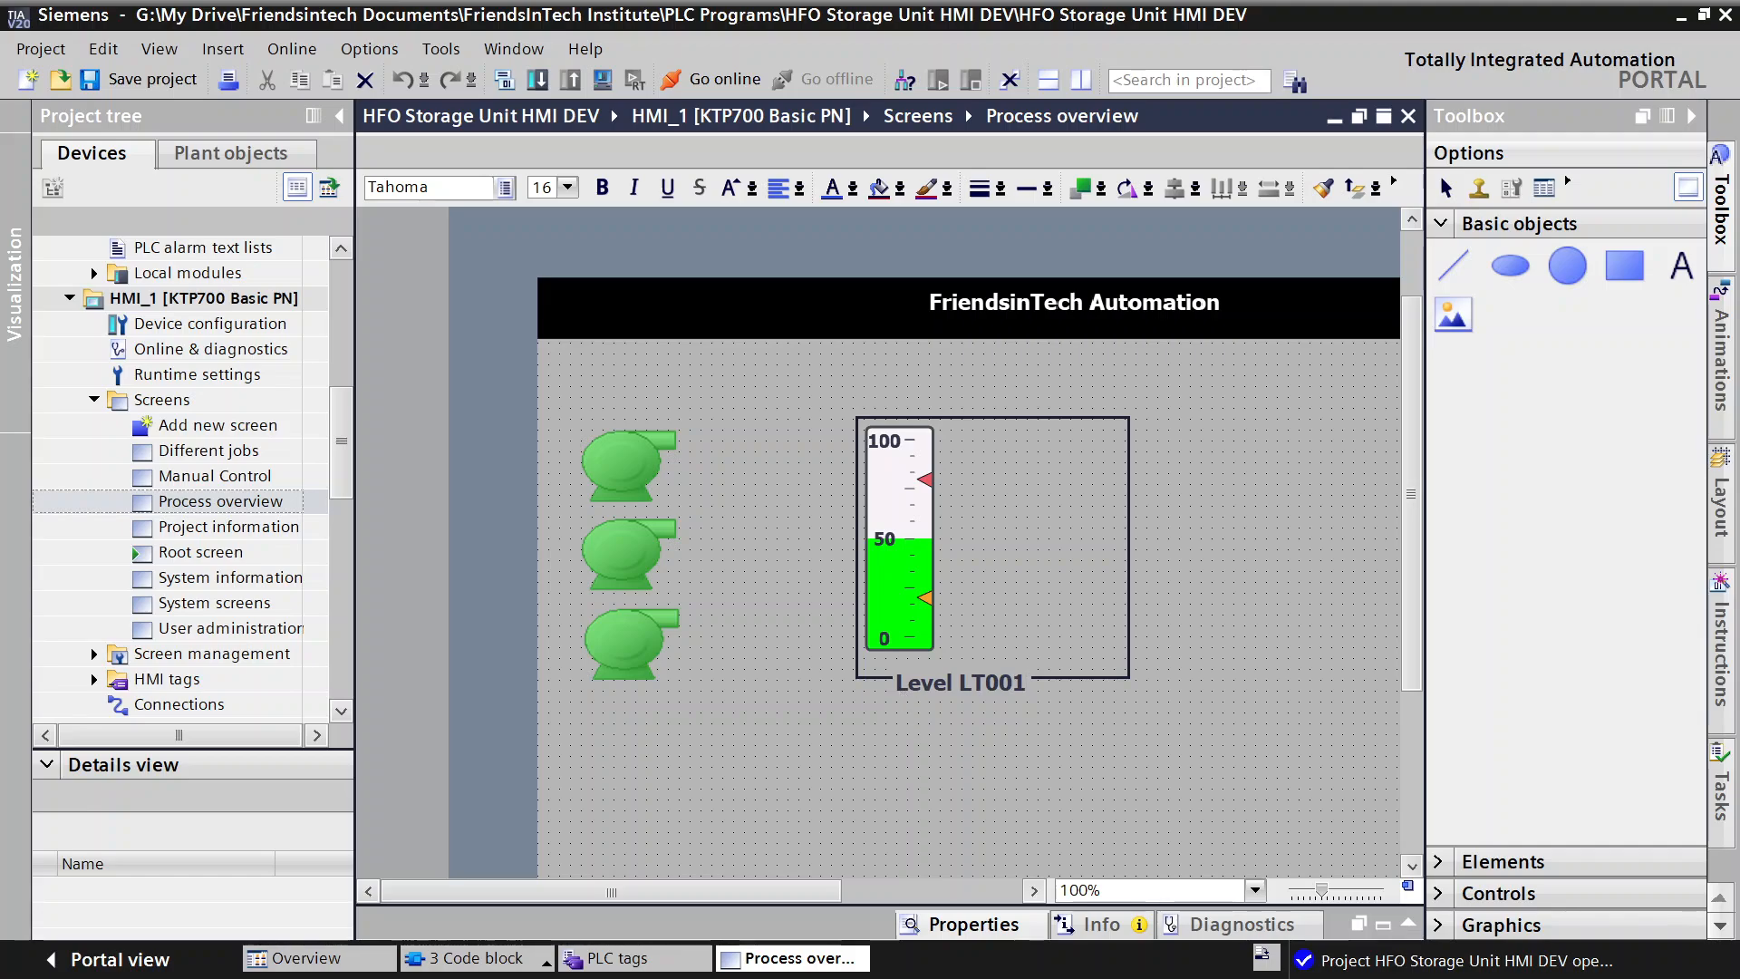
left_click(1011, 640)
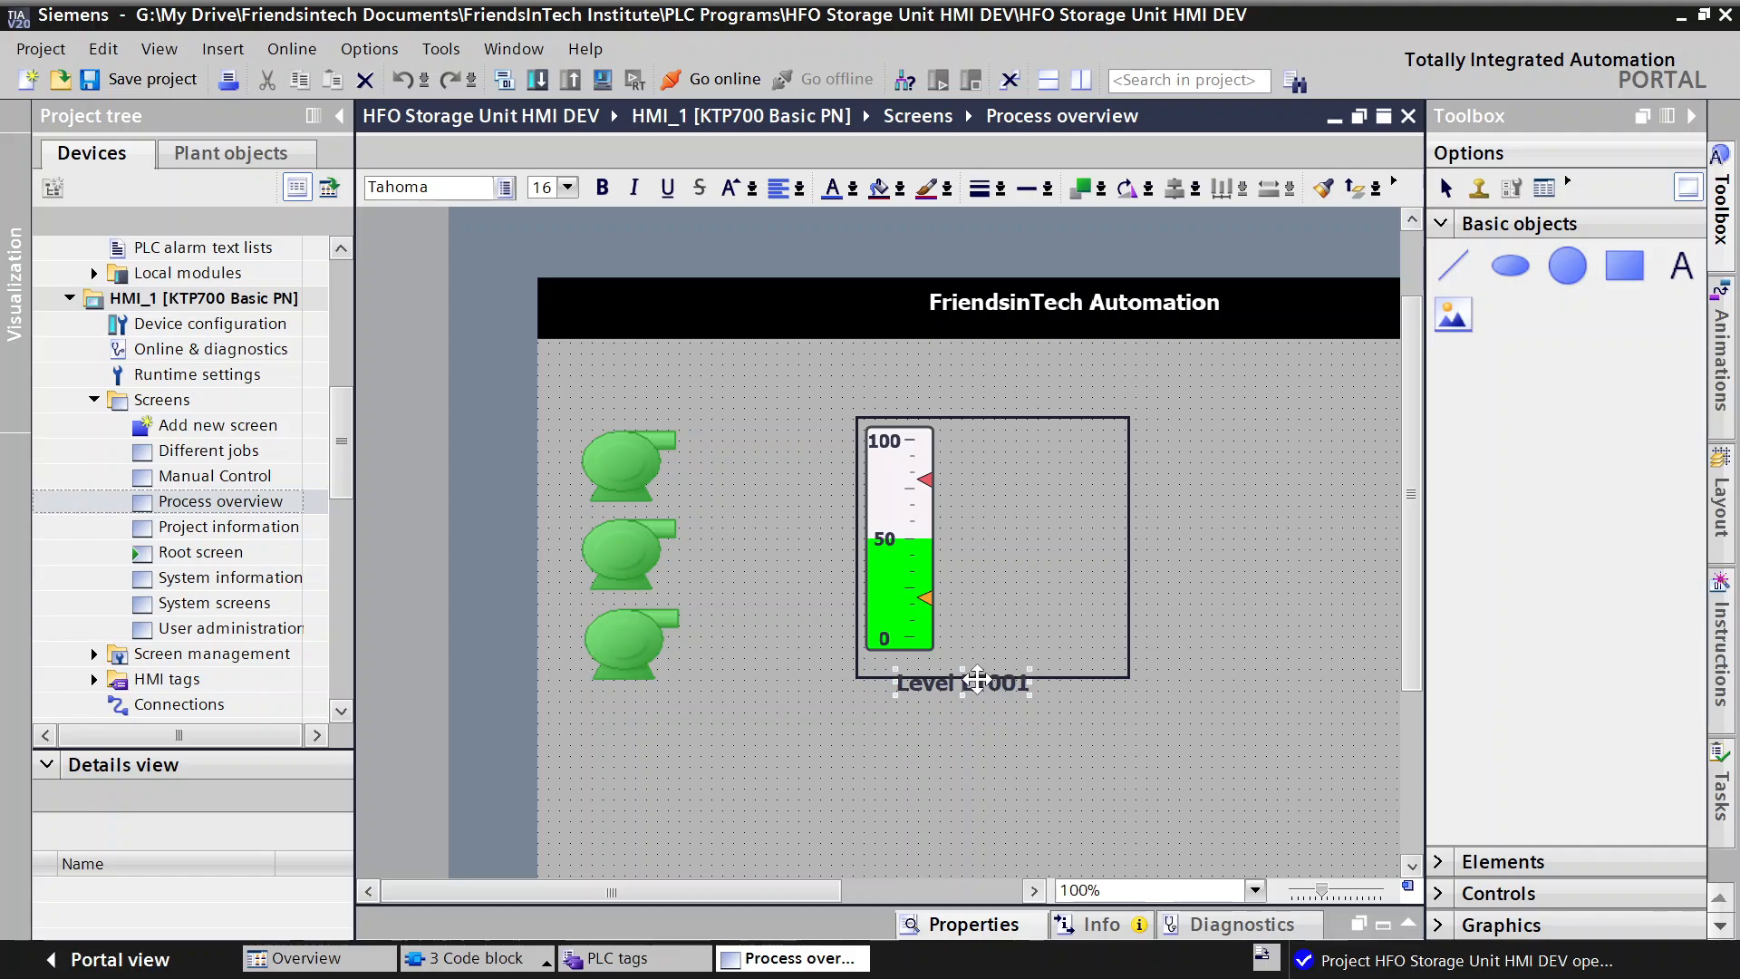
left_click_drag(976, 680, 942, 661)
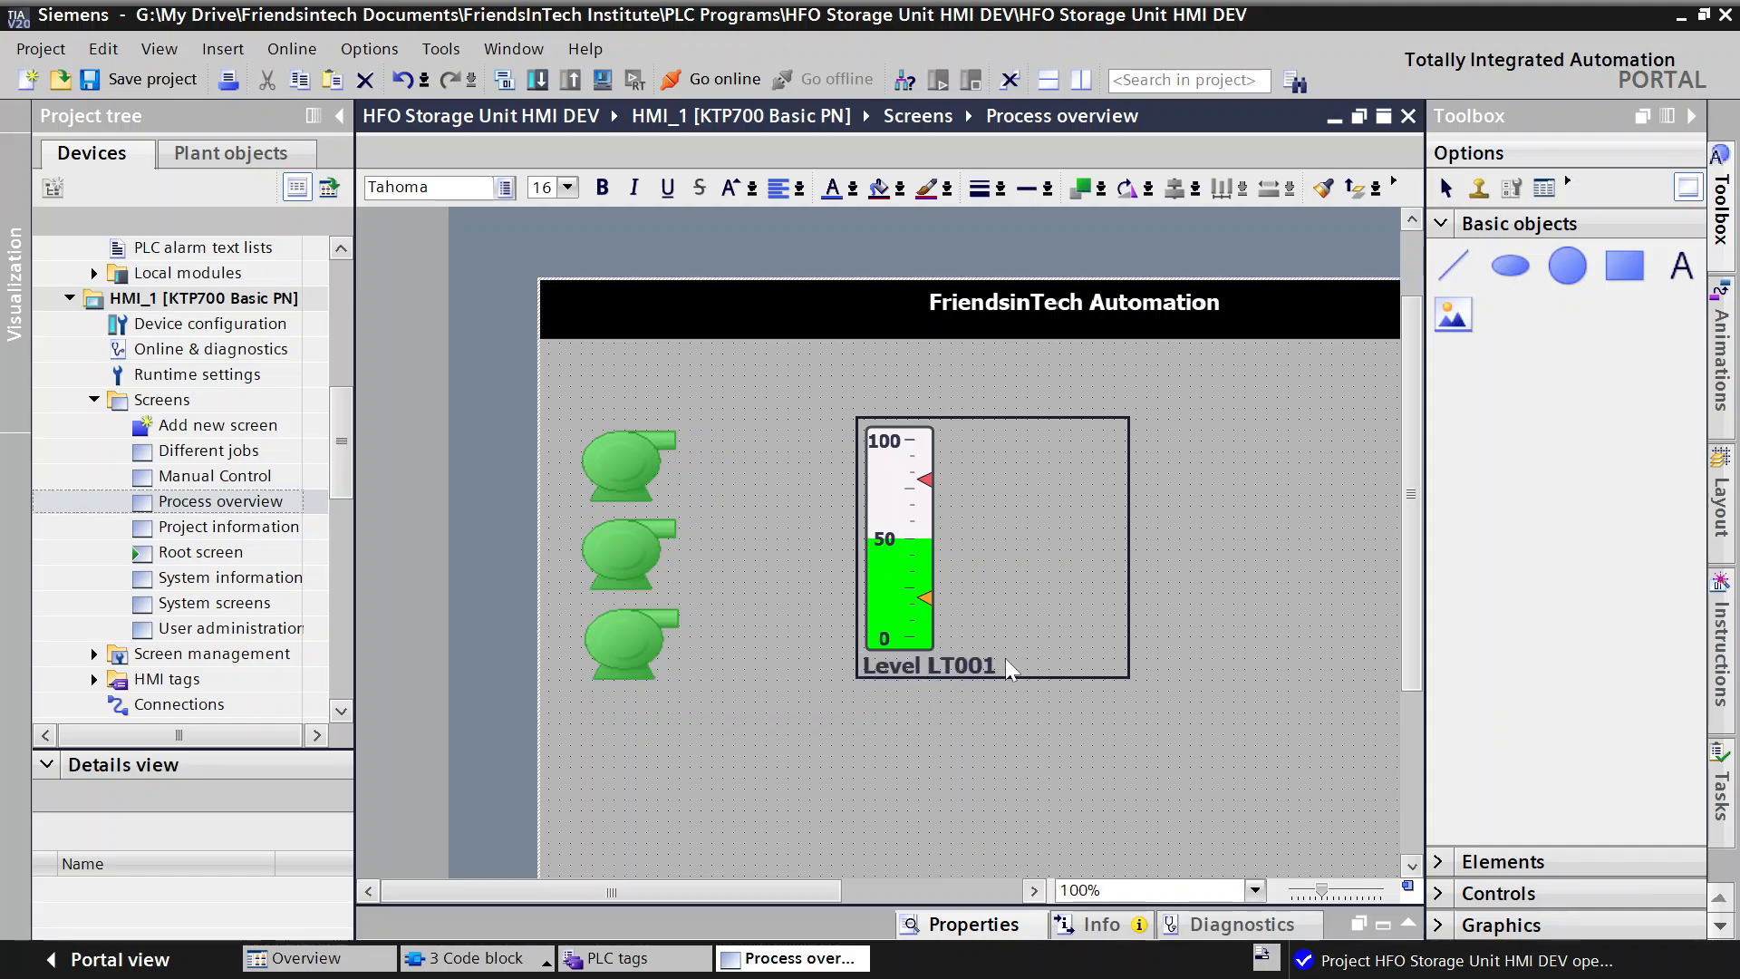
left_click(1030, 655)
Step: Set the font of the "Level LT001" text field to Tahoma, Normal style, size 13
left_click(974, 666)
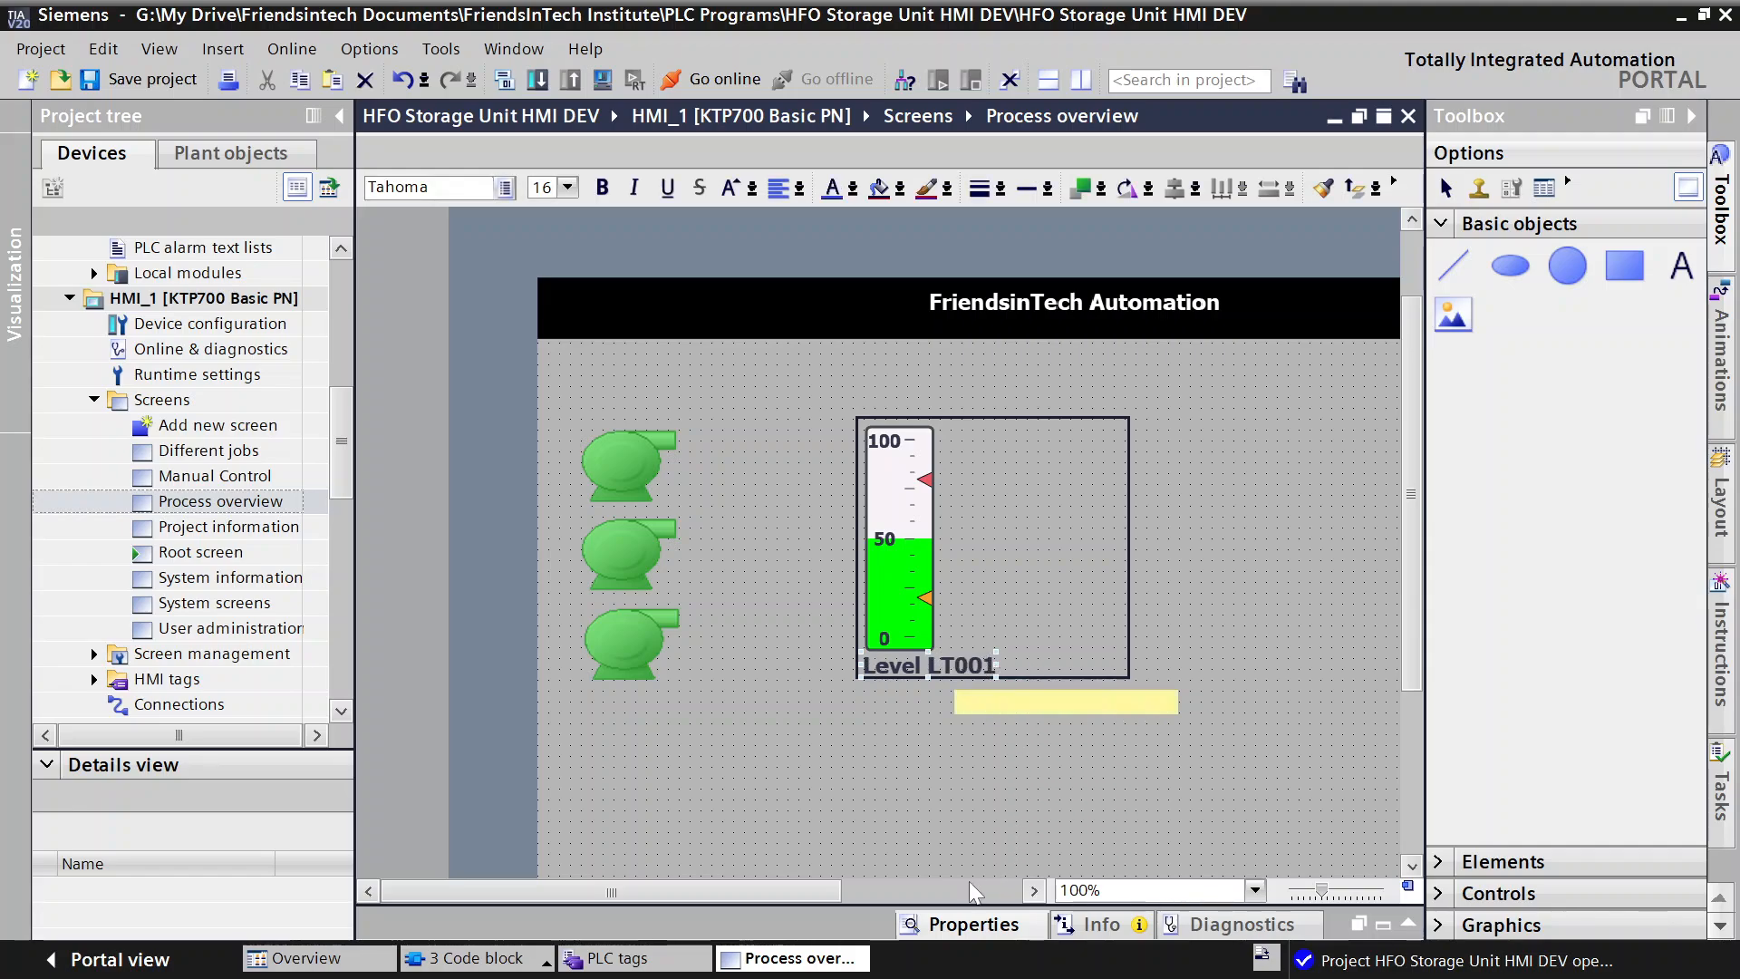
left_click(948, 925)
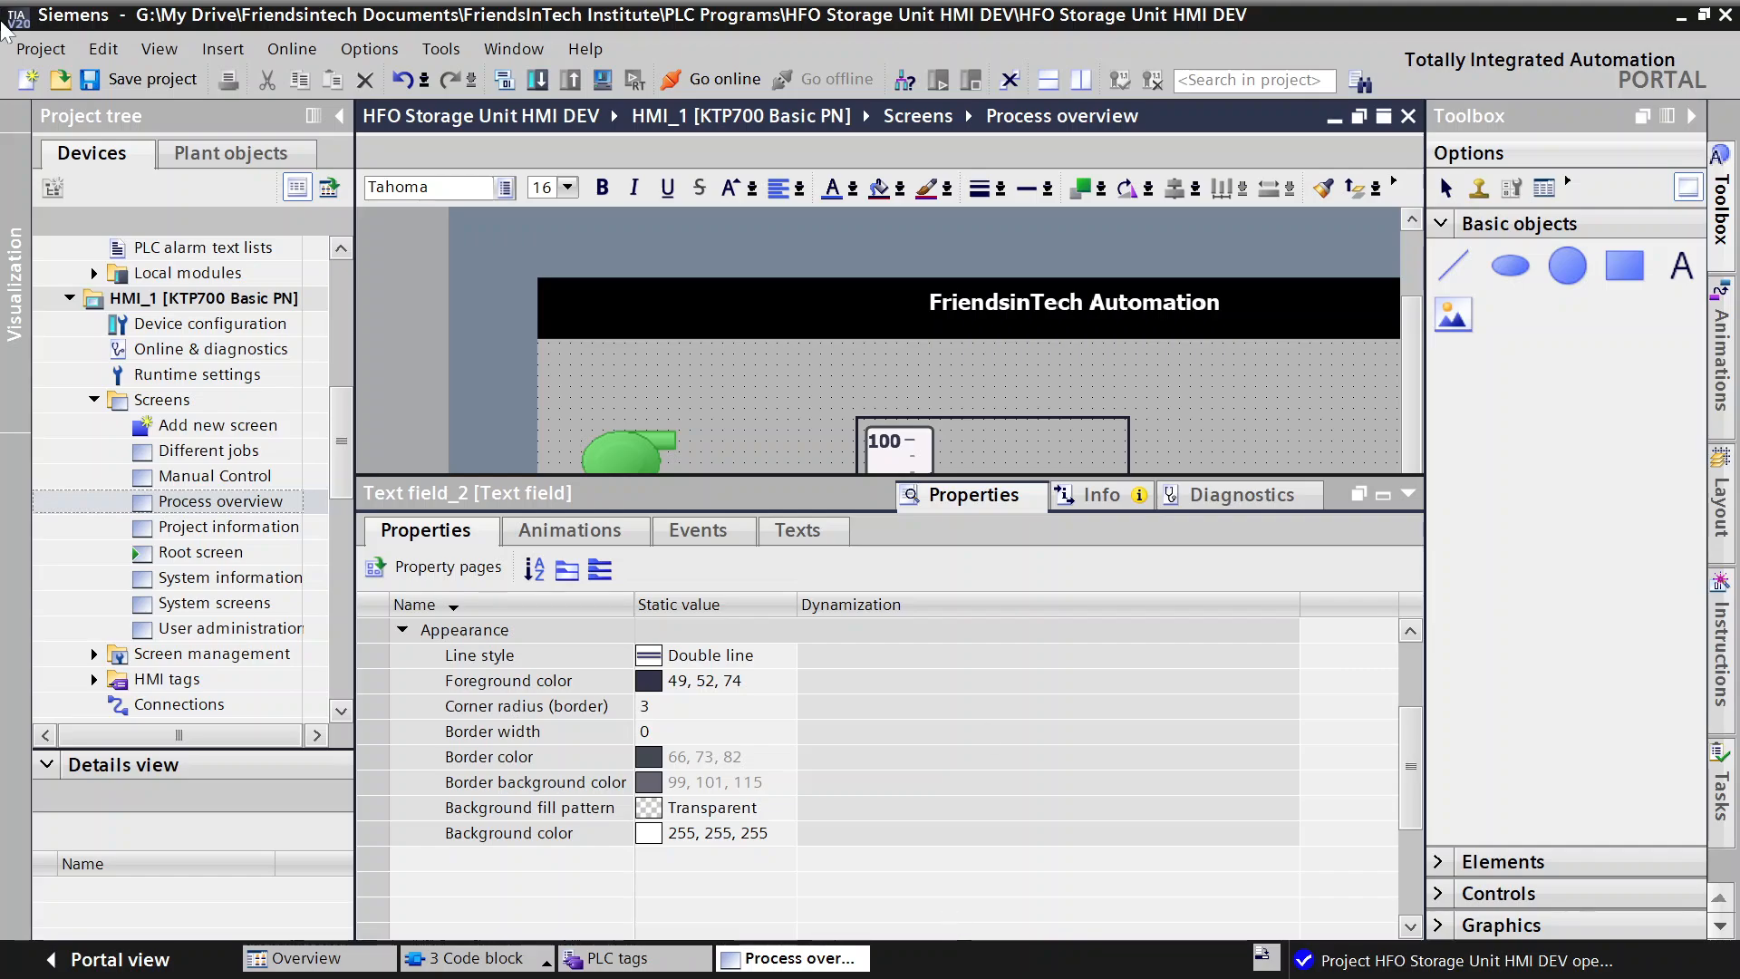
left_click(401, 631)
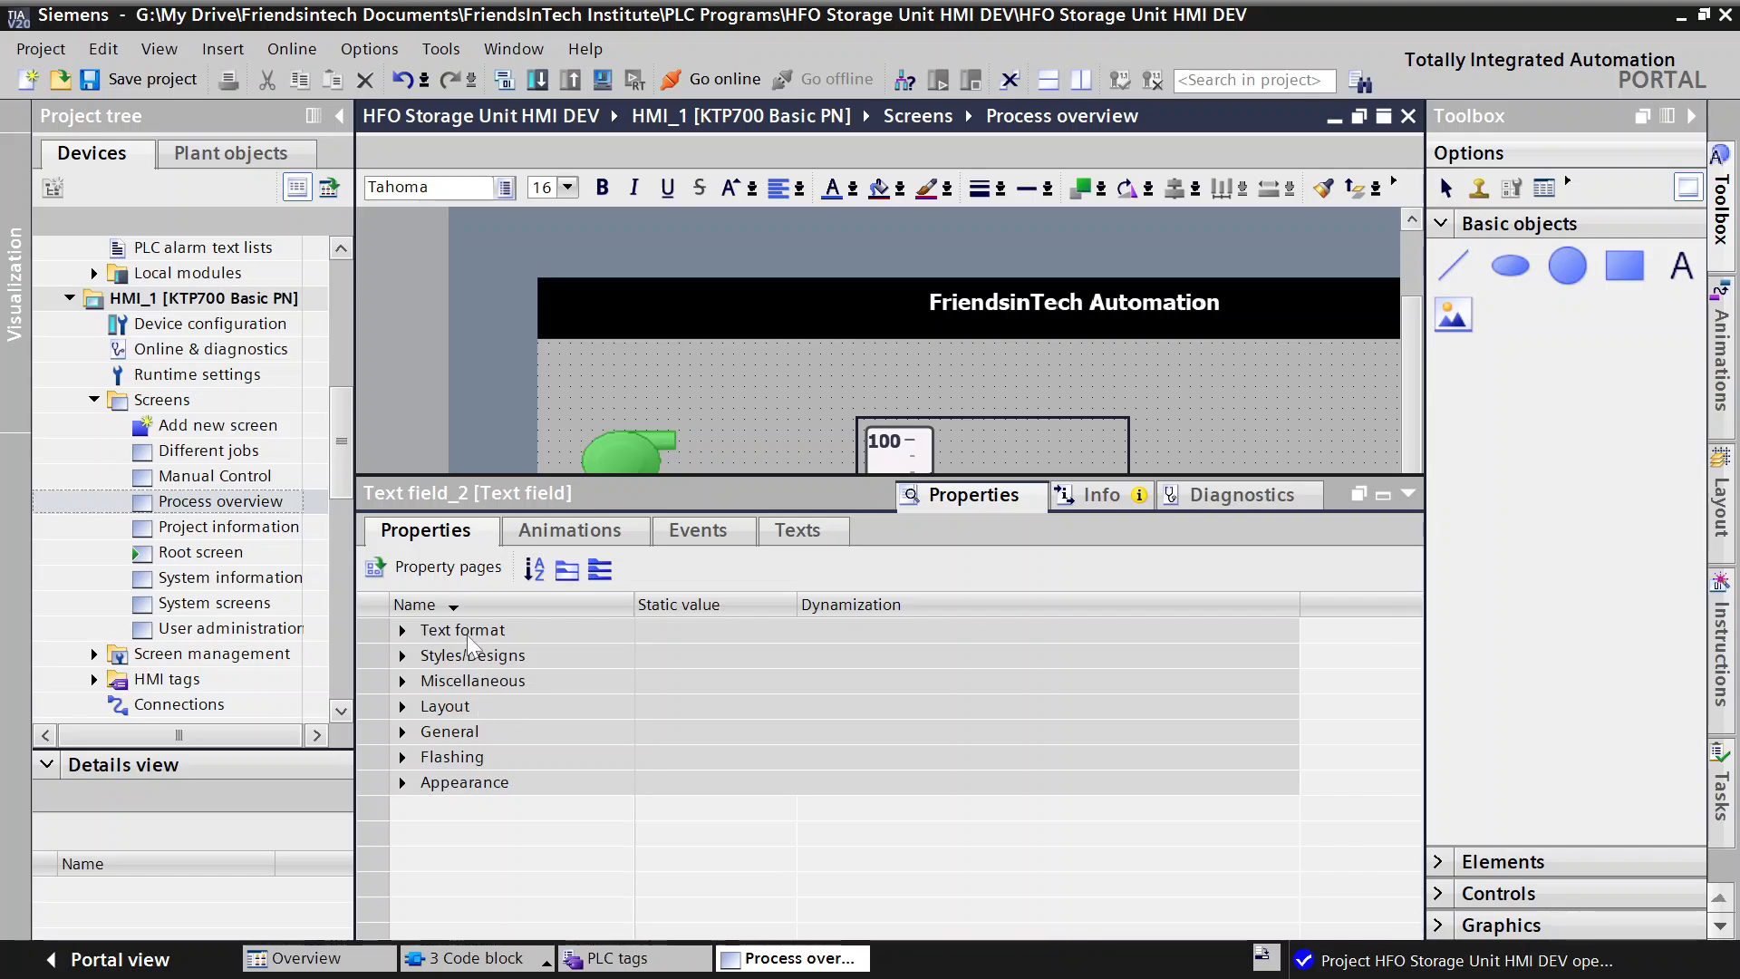
left_click(401, 630)
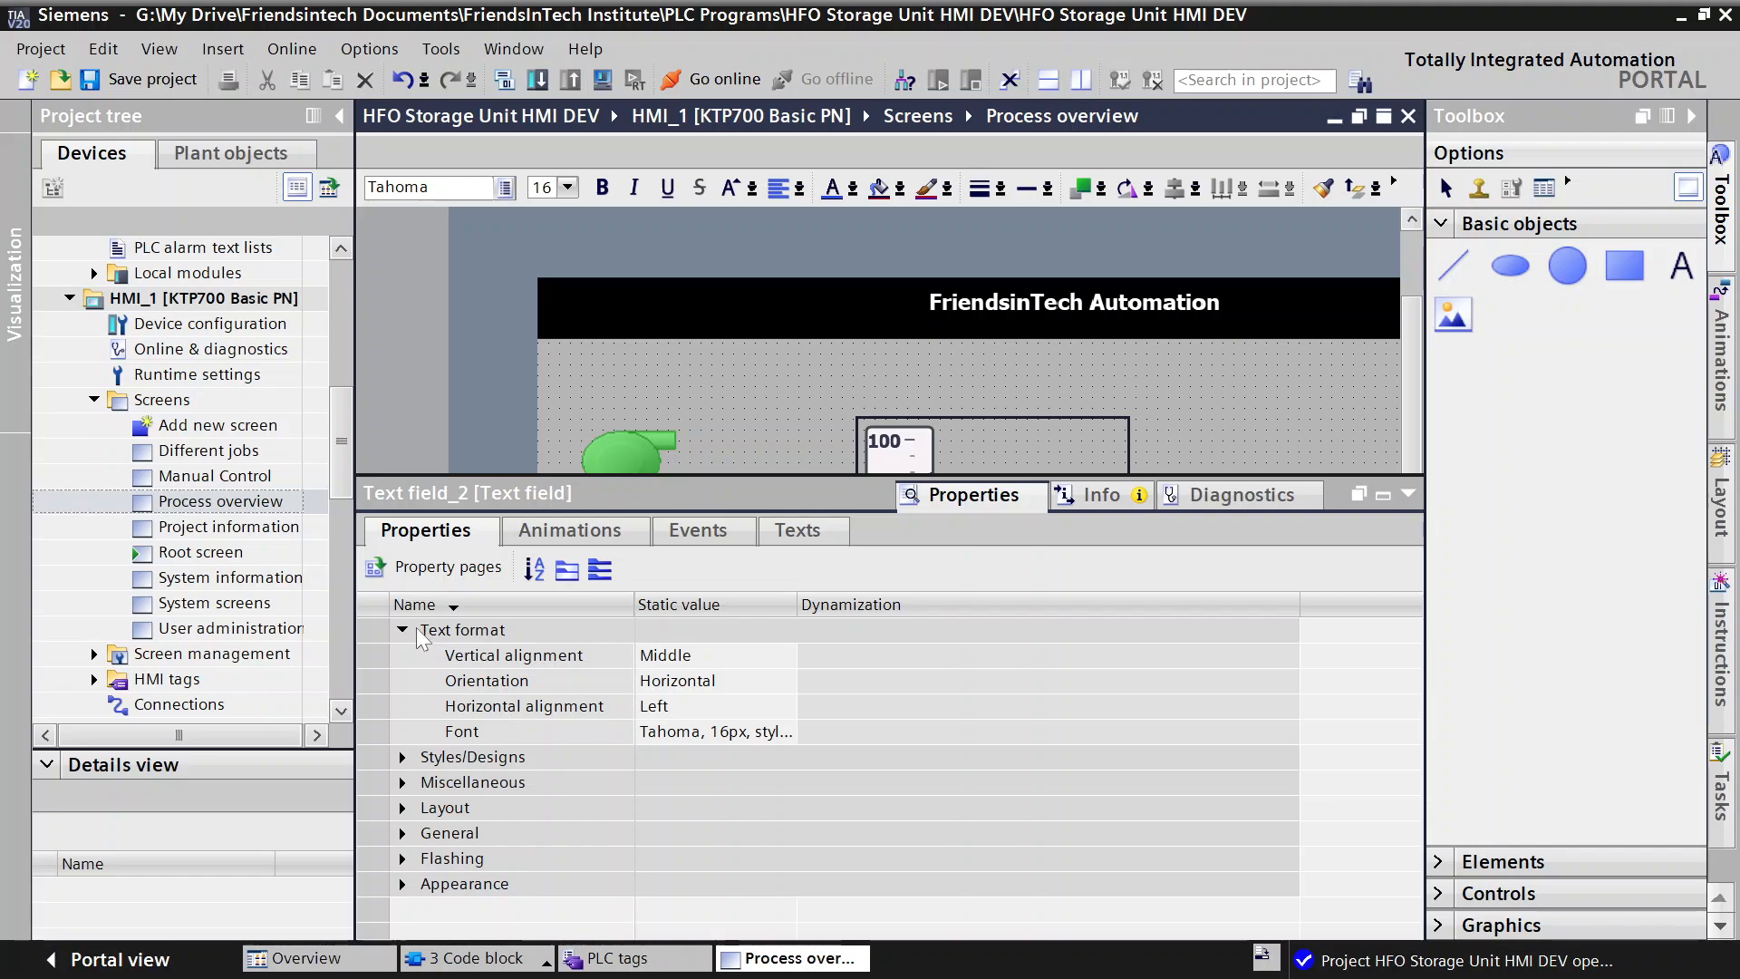
left_click(708, 731)
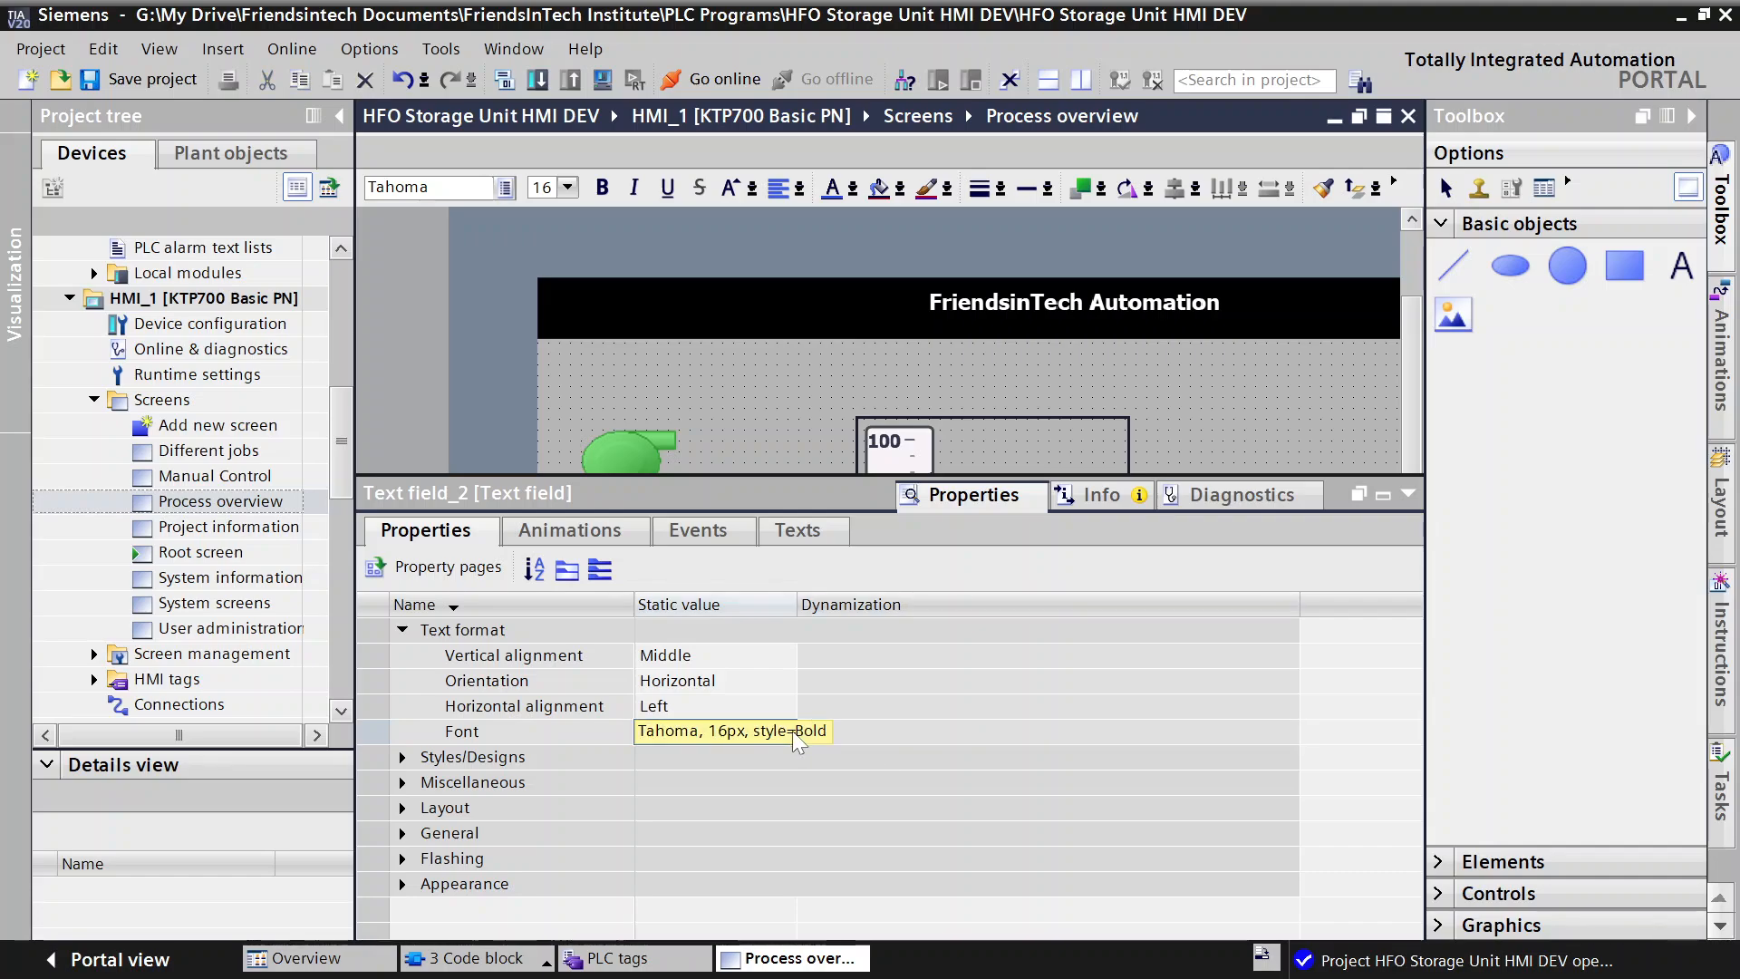
left_click(705, 730)
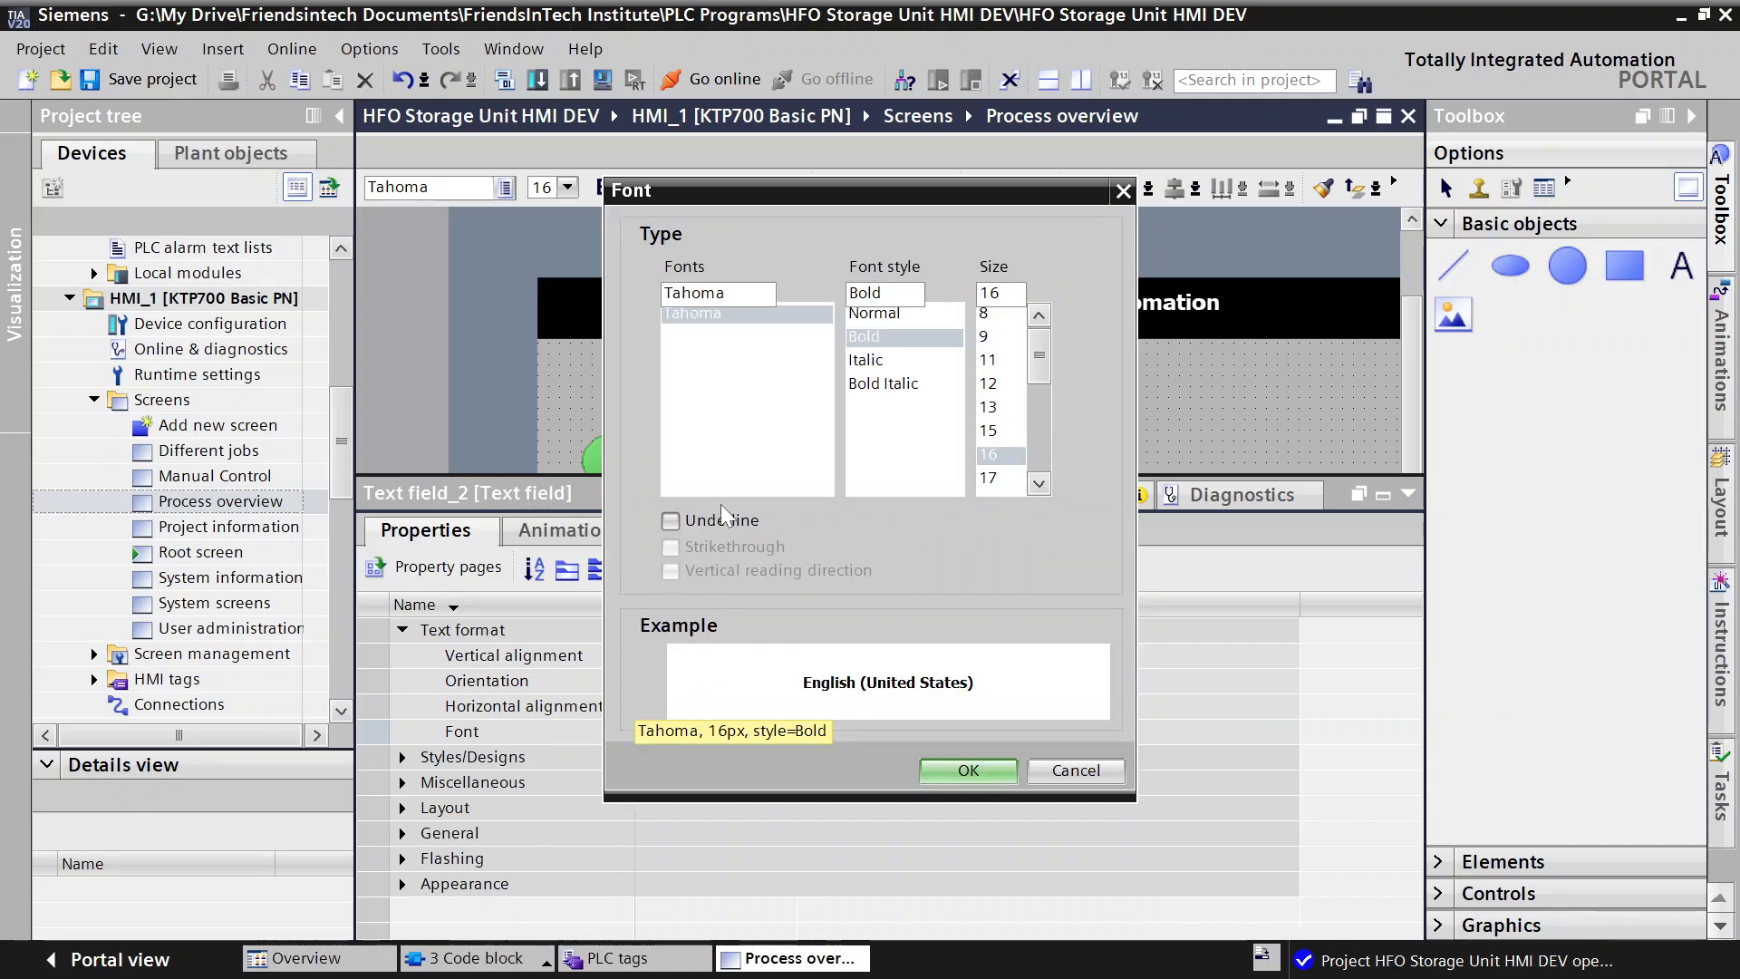
left_click(874, 313)
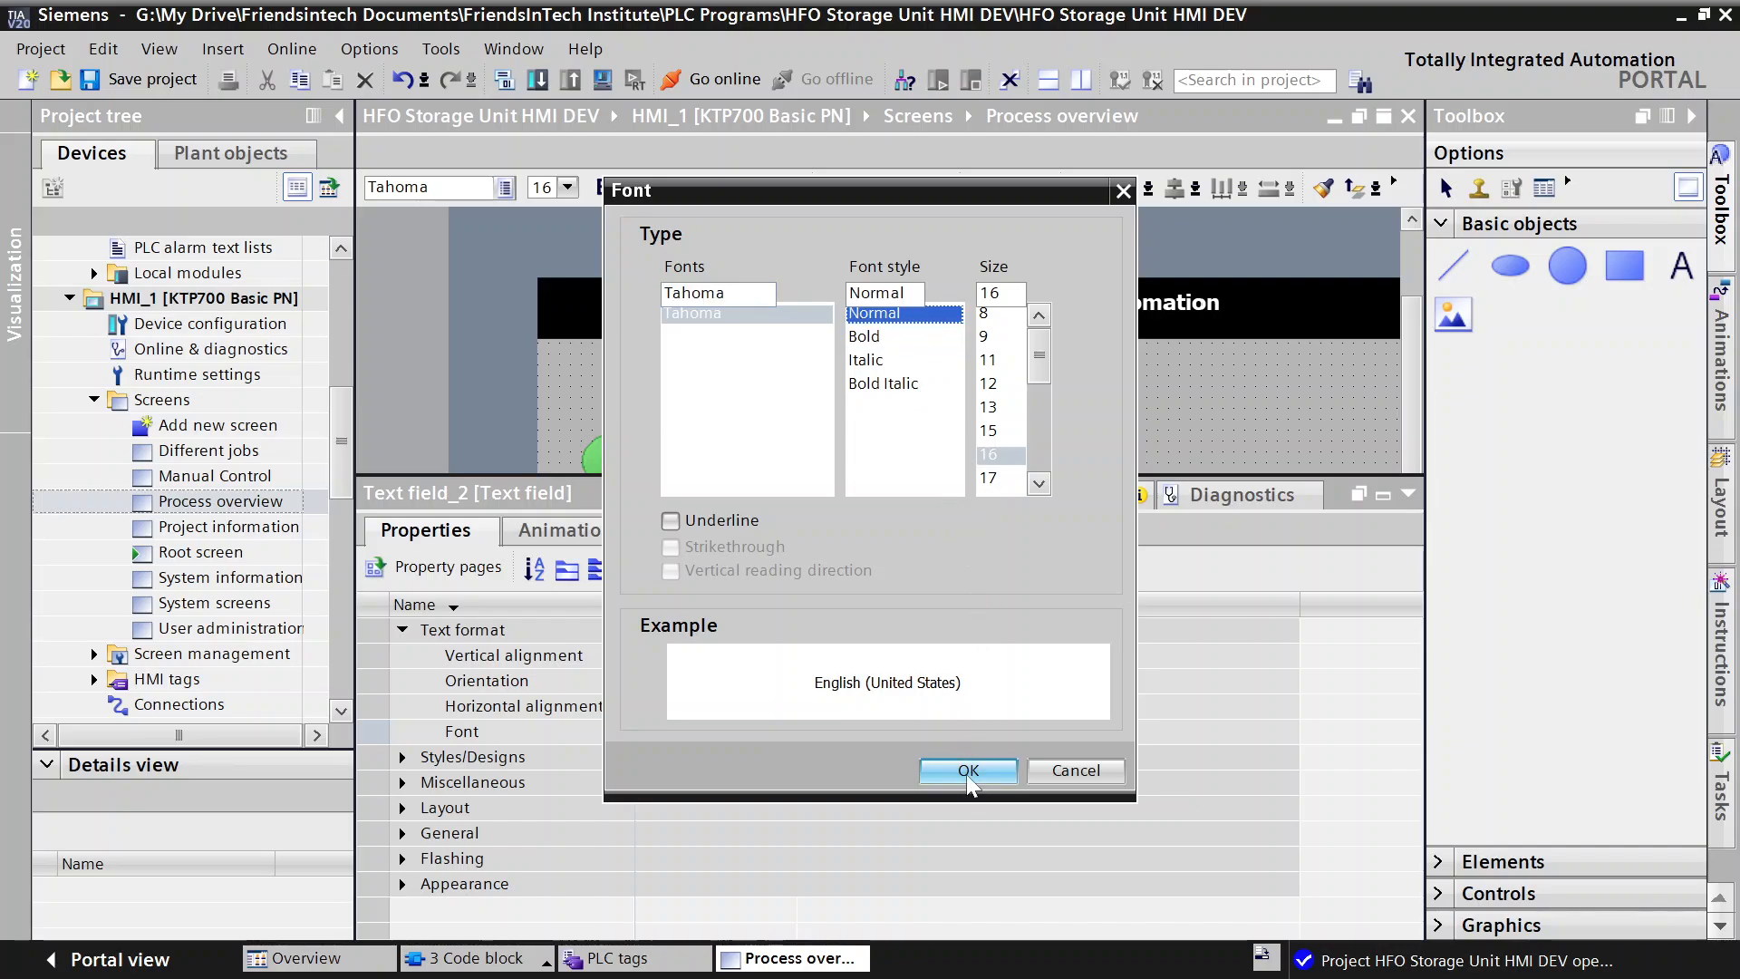
left_click(990, 407)
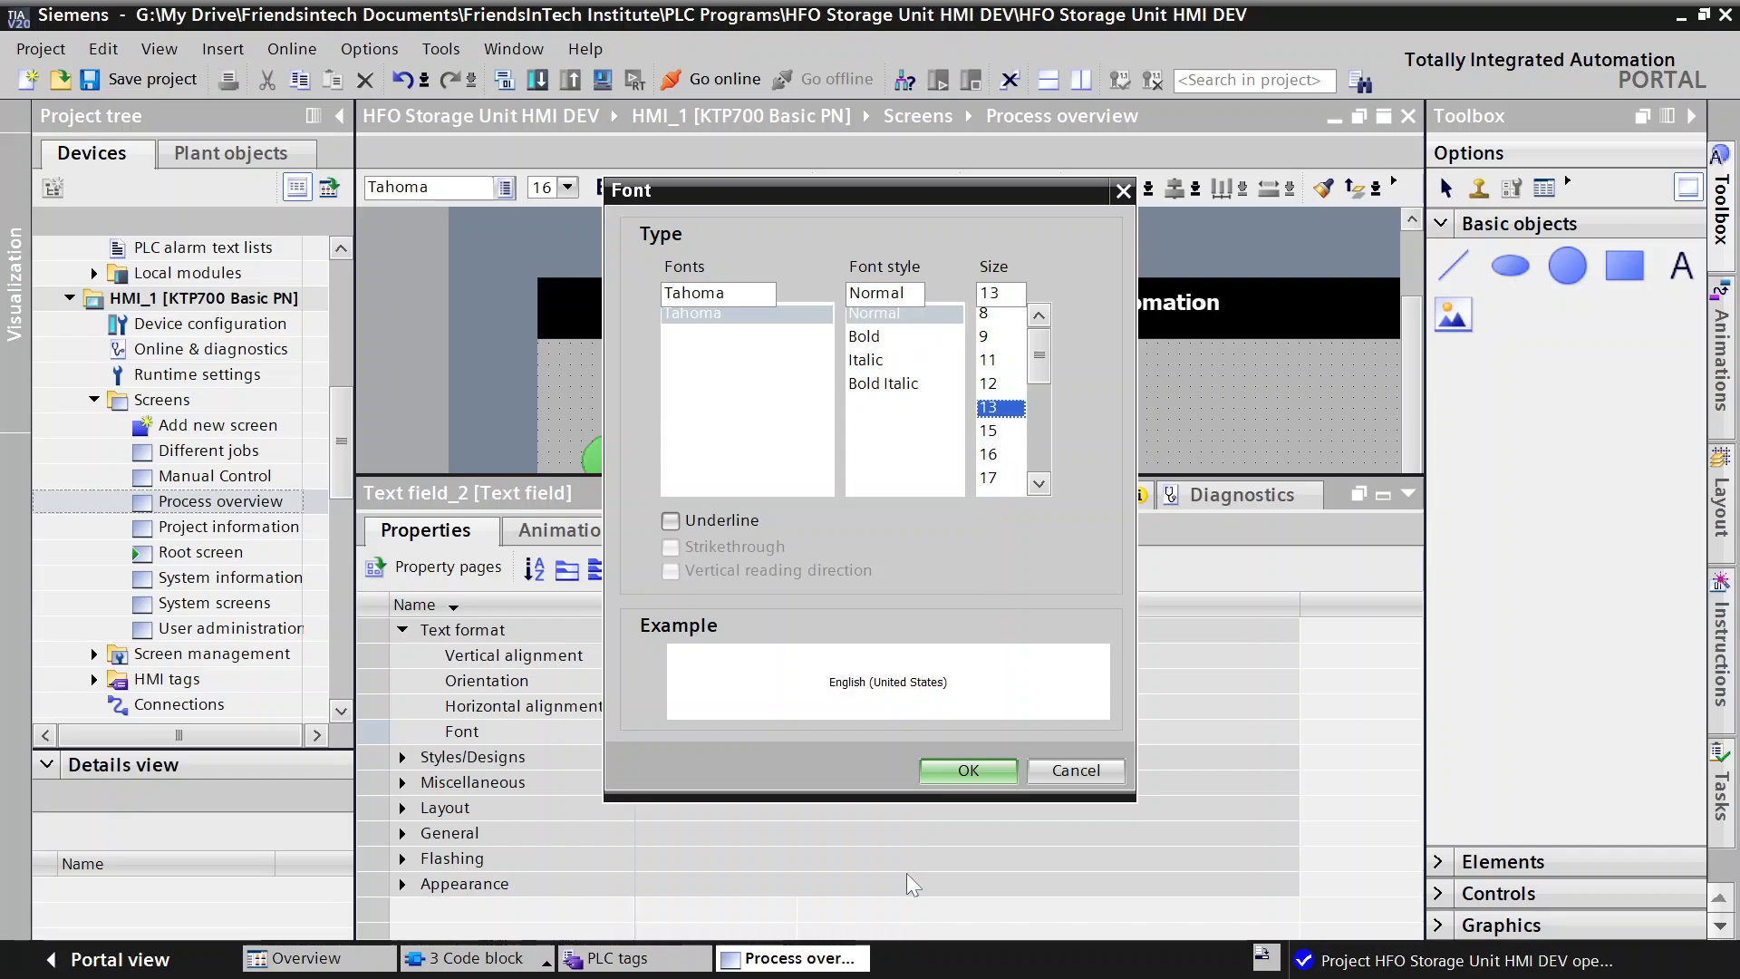
left_click(968, 772)
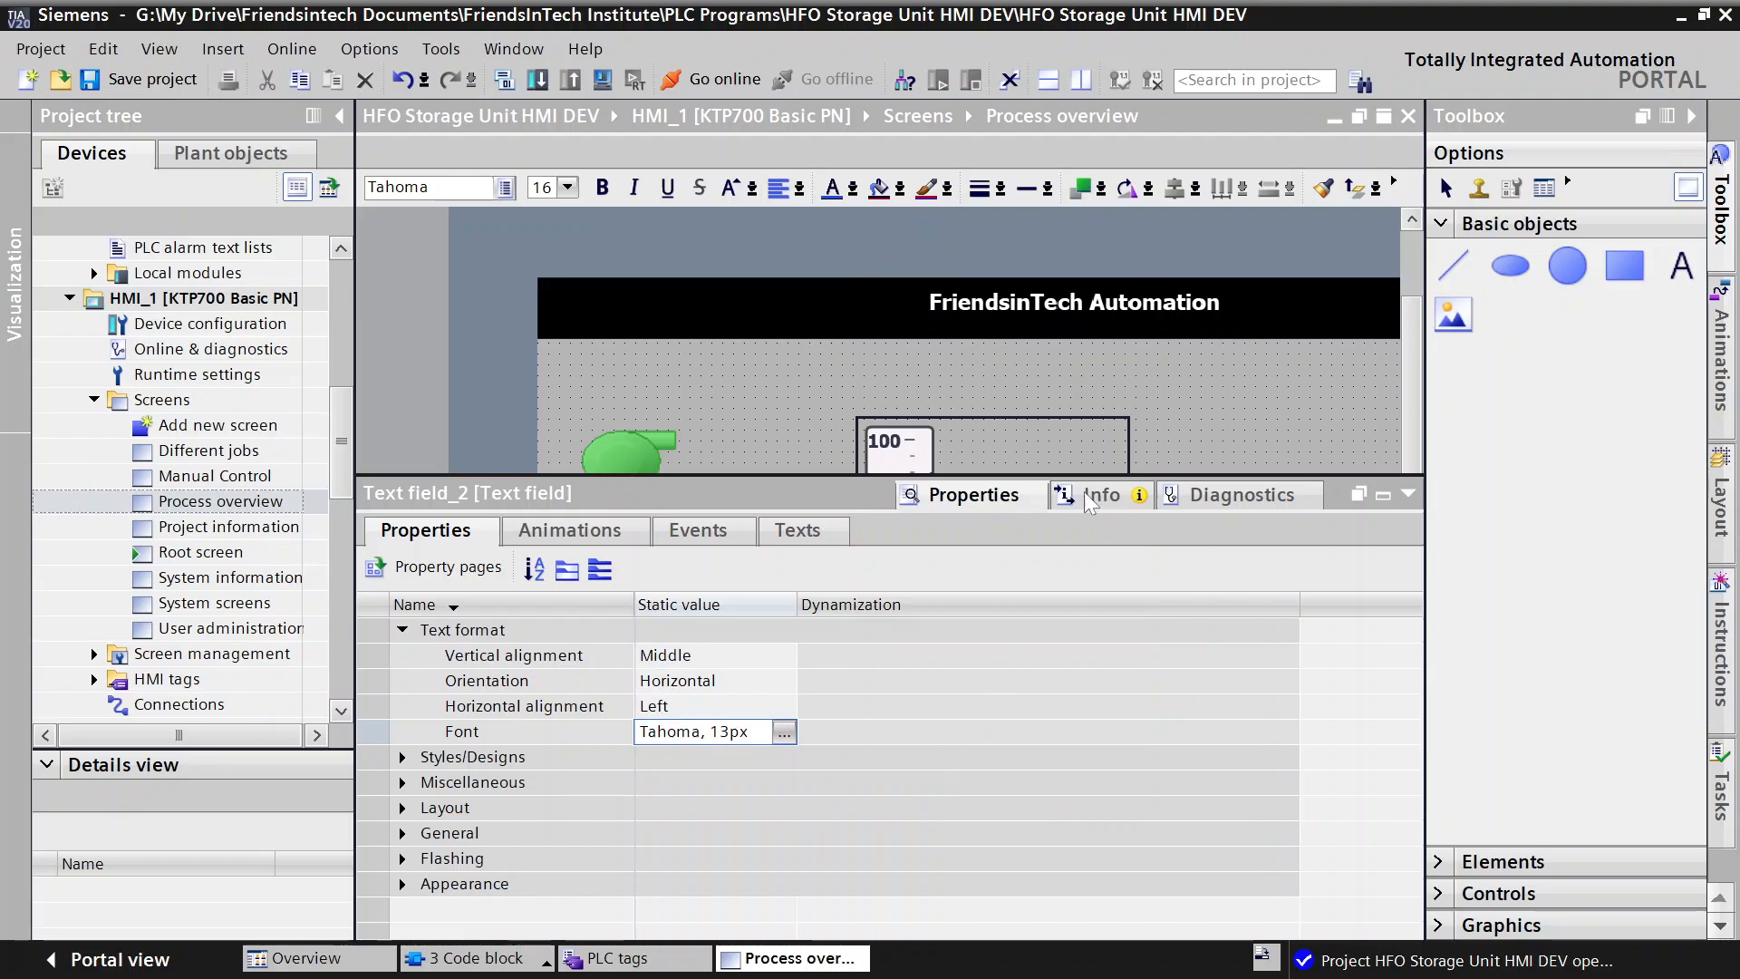
left_click(1167, 373)
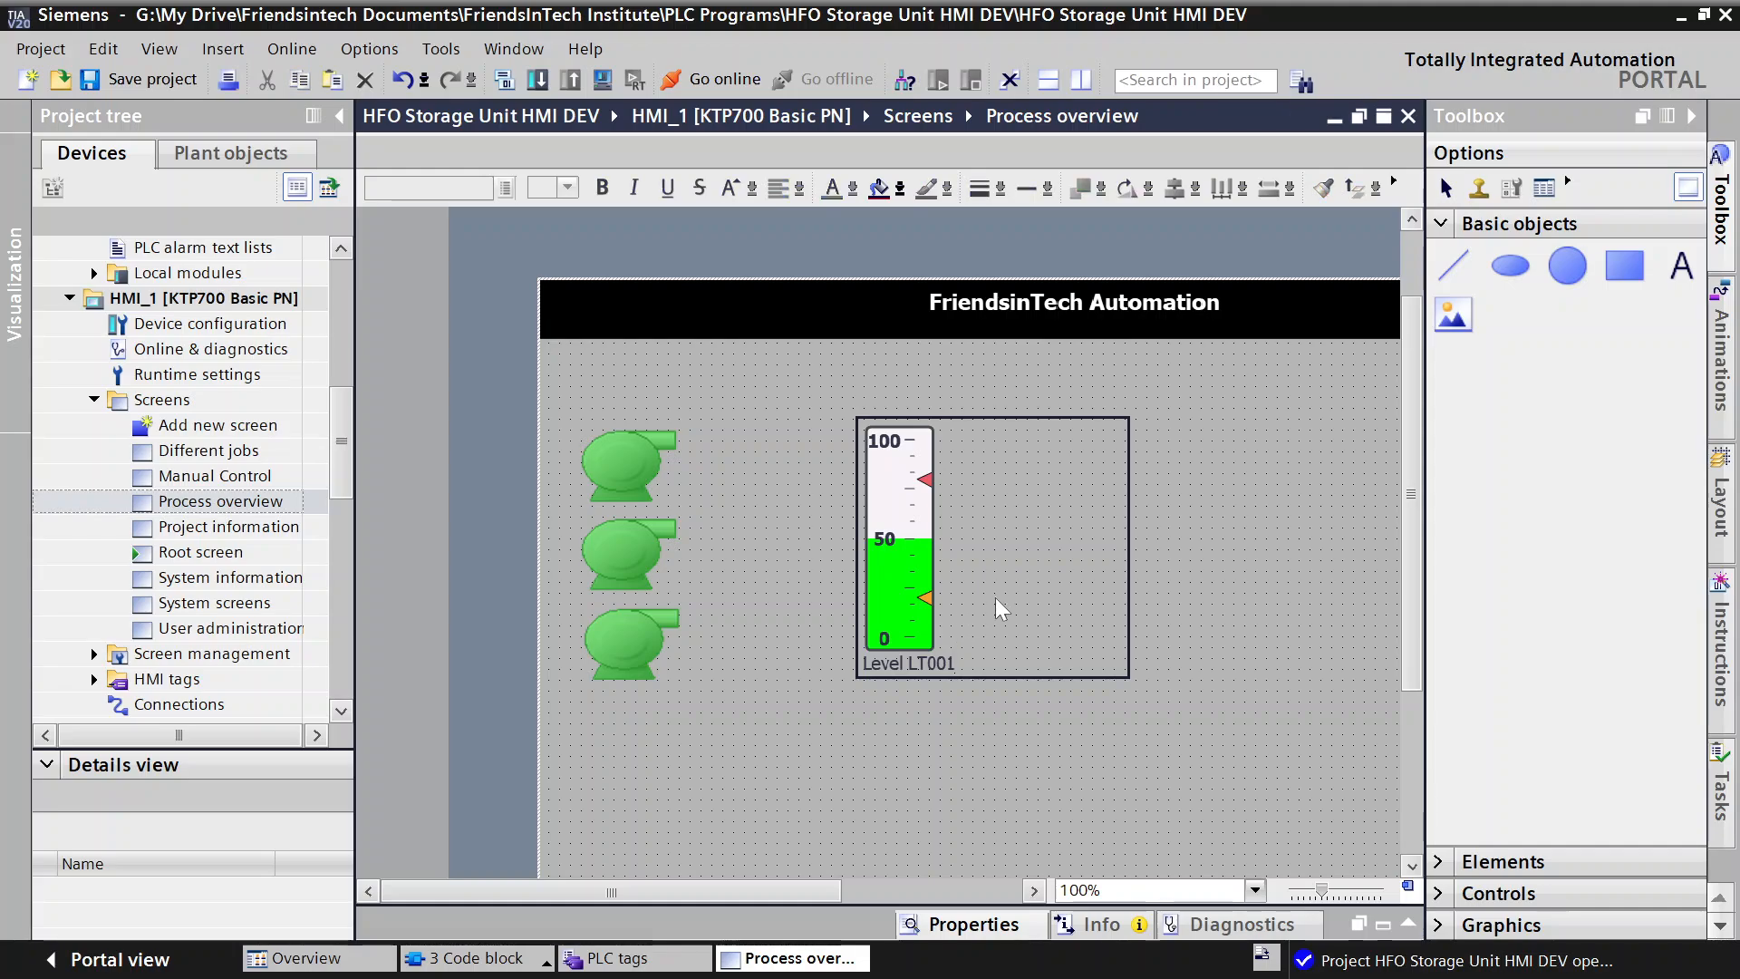
Step: Check the tank labelling in Screenshot (251).png and return to TIA Portal
mouse_move(1167, 974)
mouse_move(1213, 948)
left_click(1160, 839)
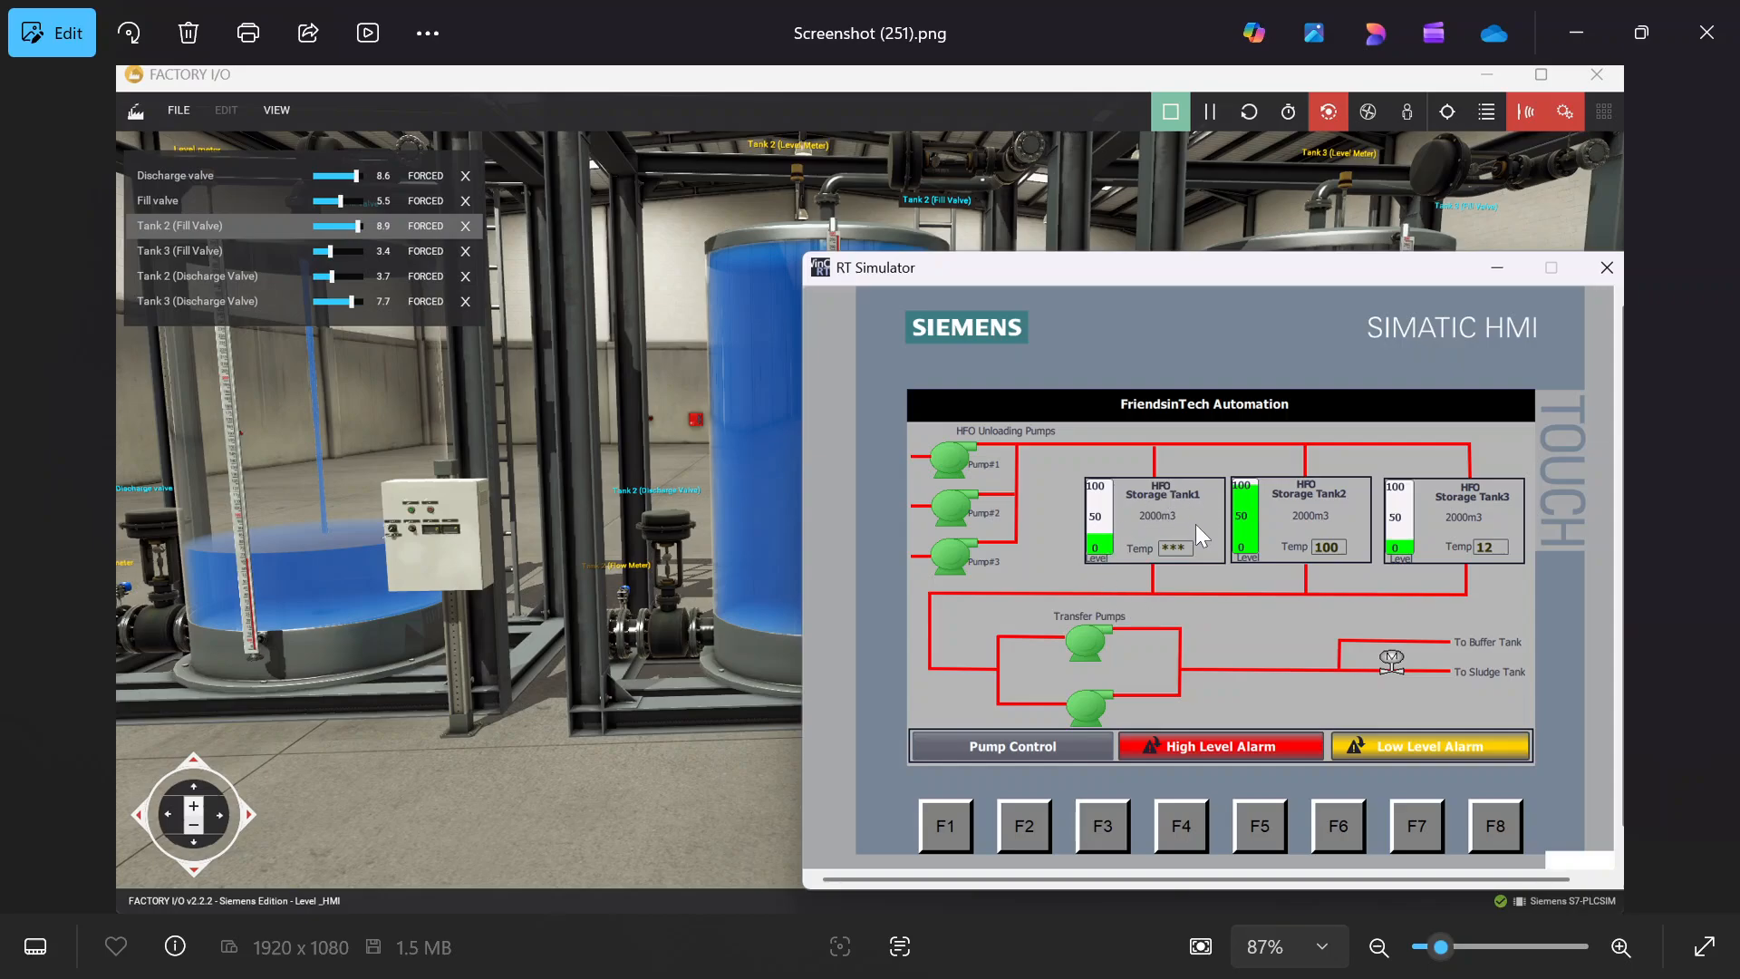
mouse_move(1169, 976)
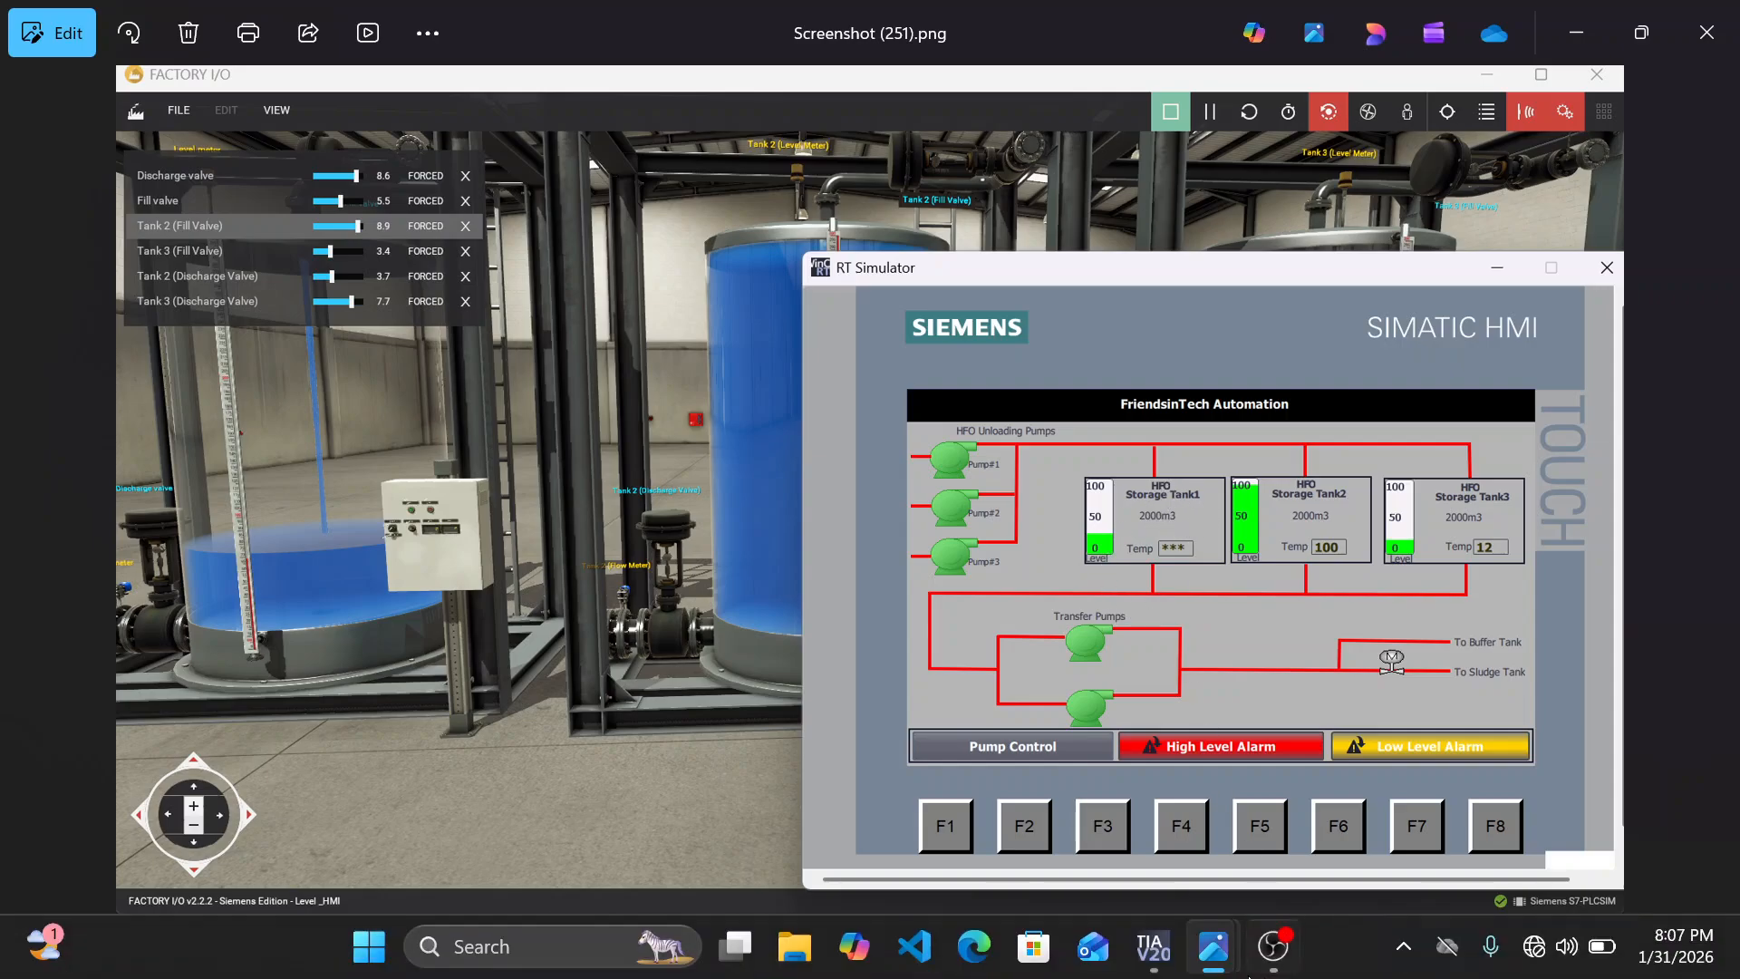
left_click(1167, 970)
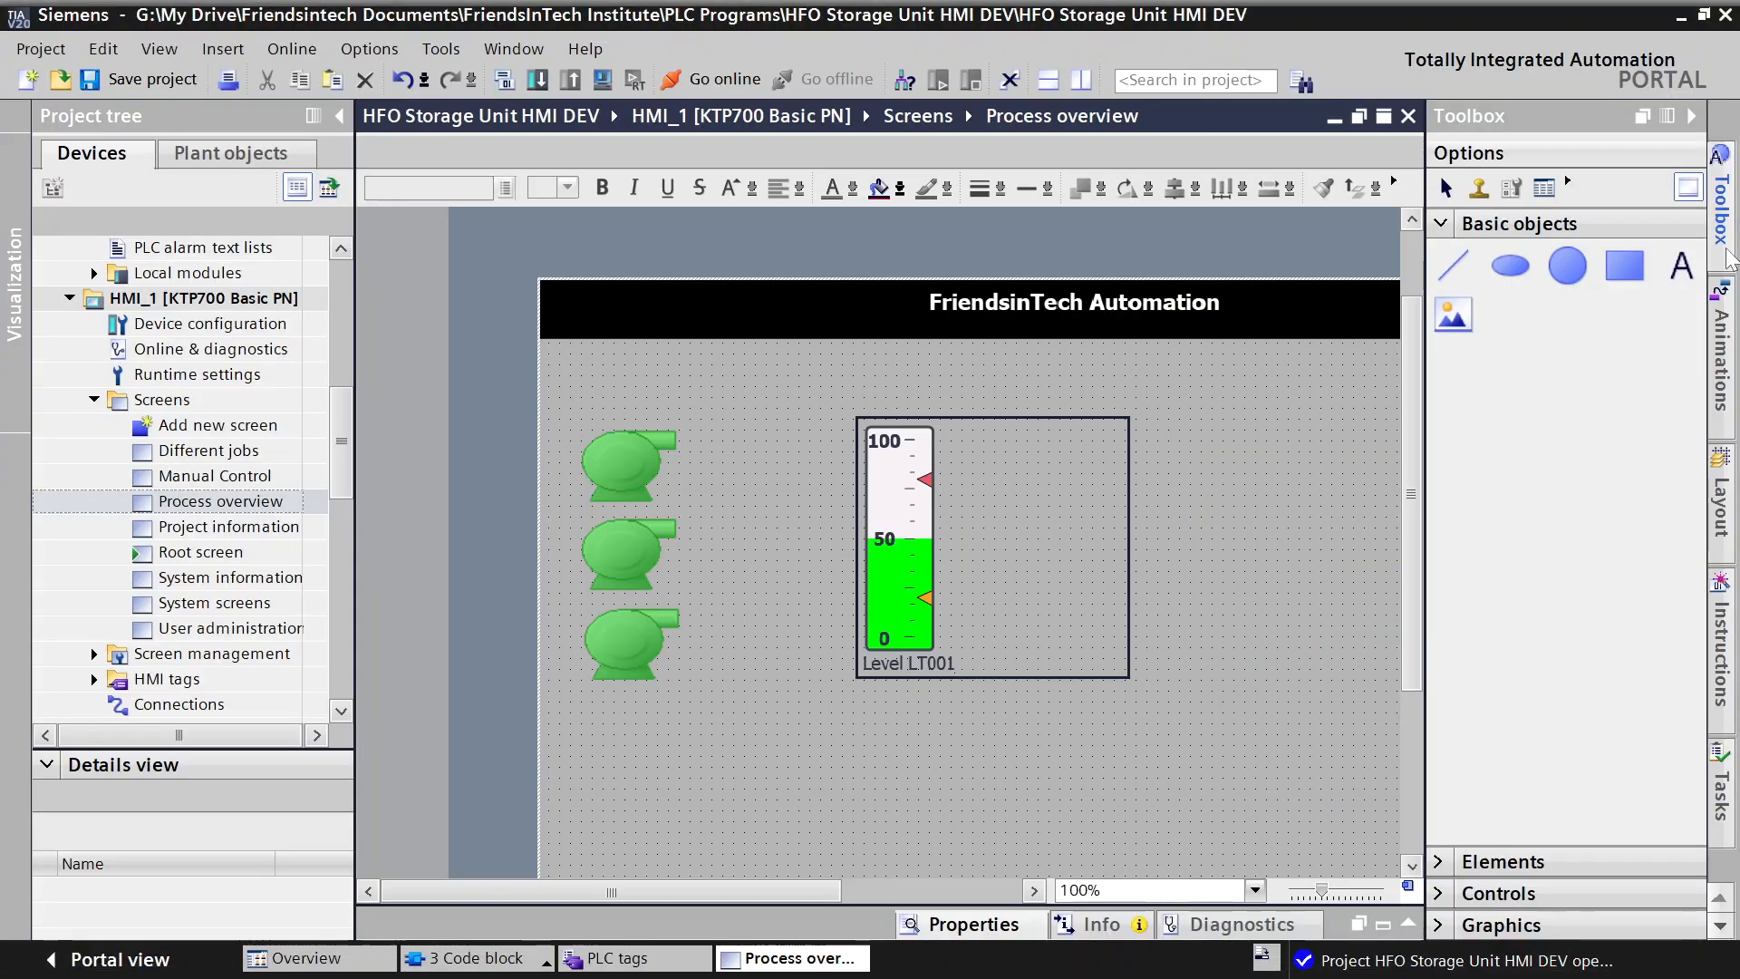
Step: Add a text field reading "HFO" beside the level bar in the upper part of the tank rectangle
left_click(1681, 267)
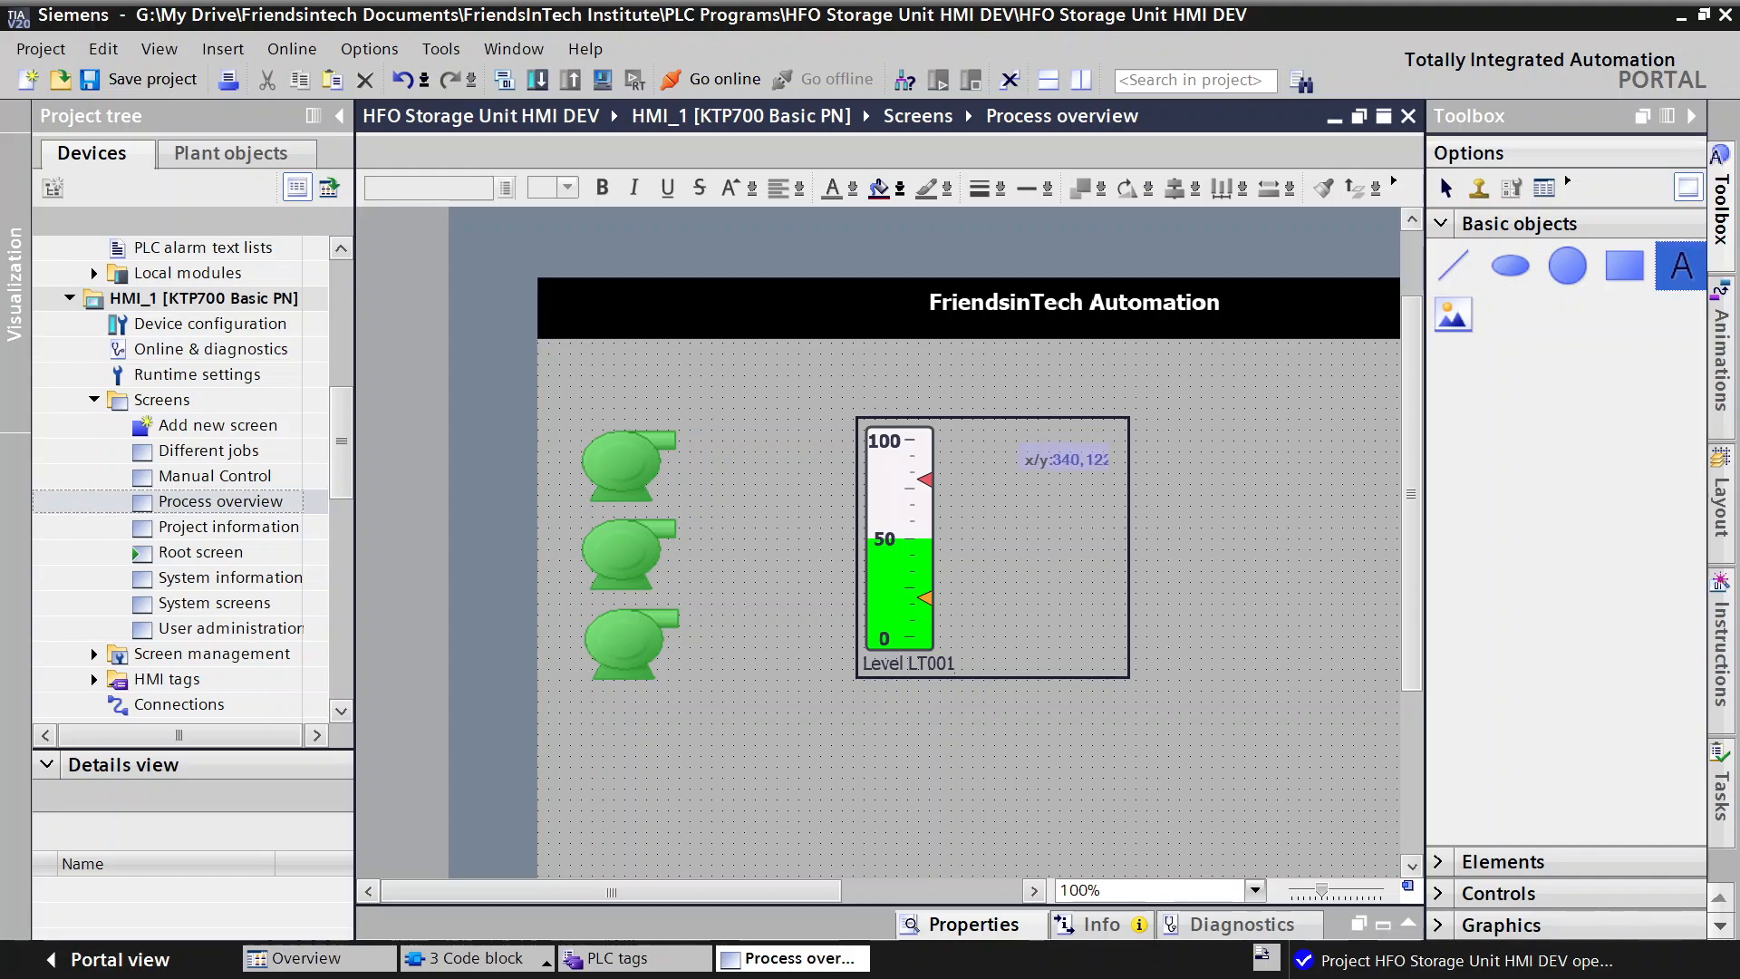
left_click(1000, 451)
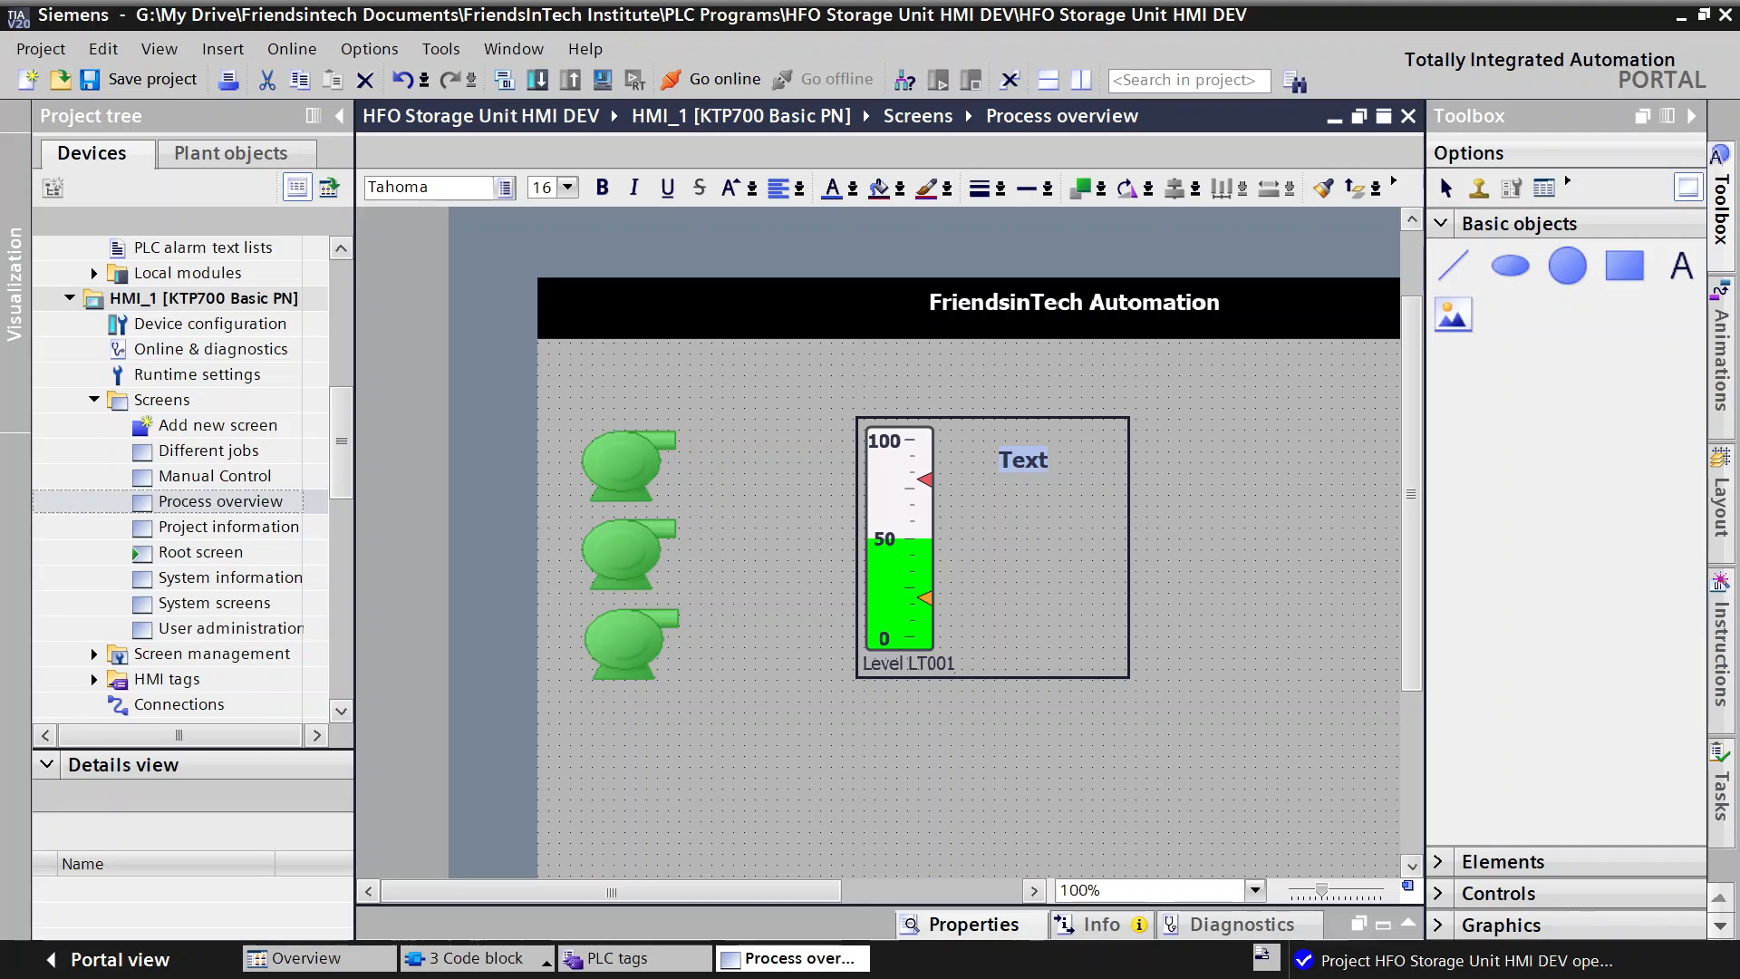
type("HFO")
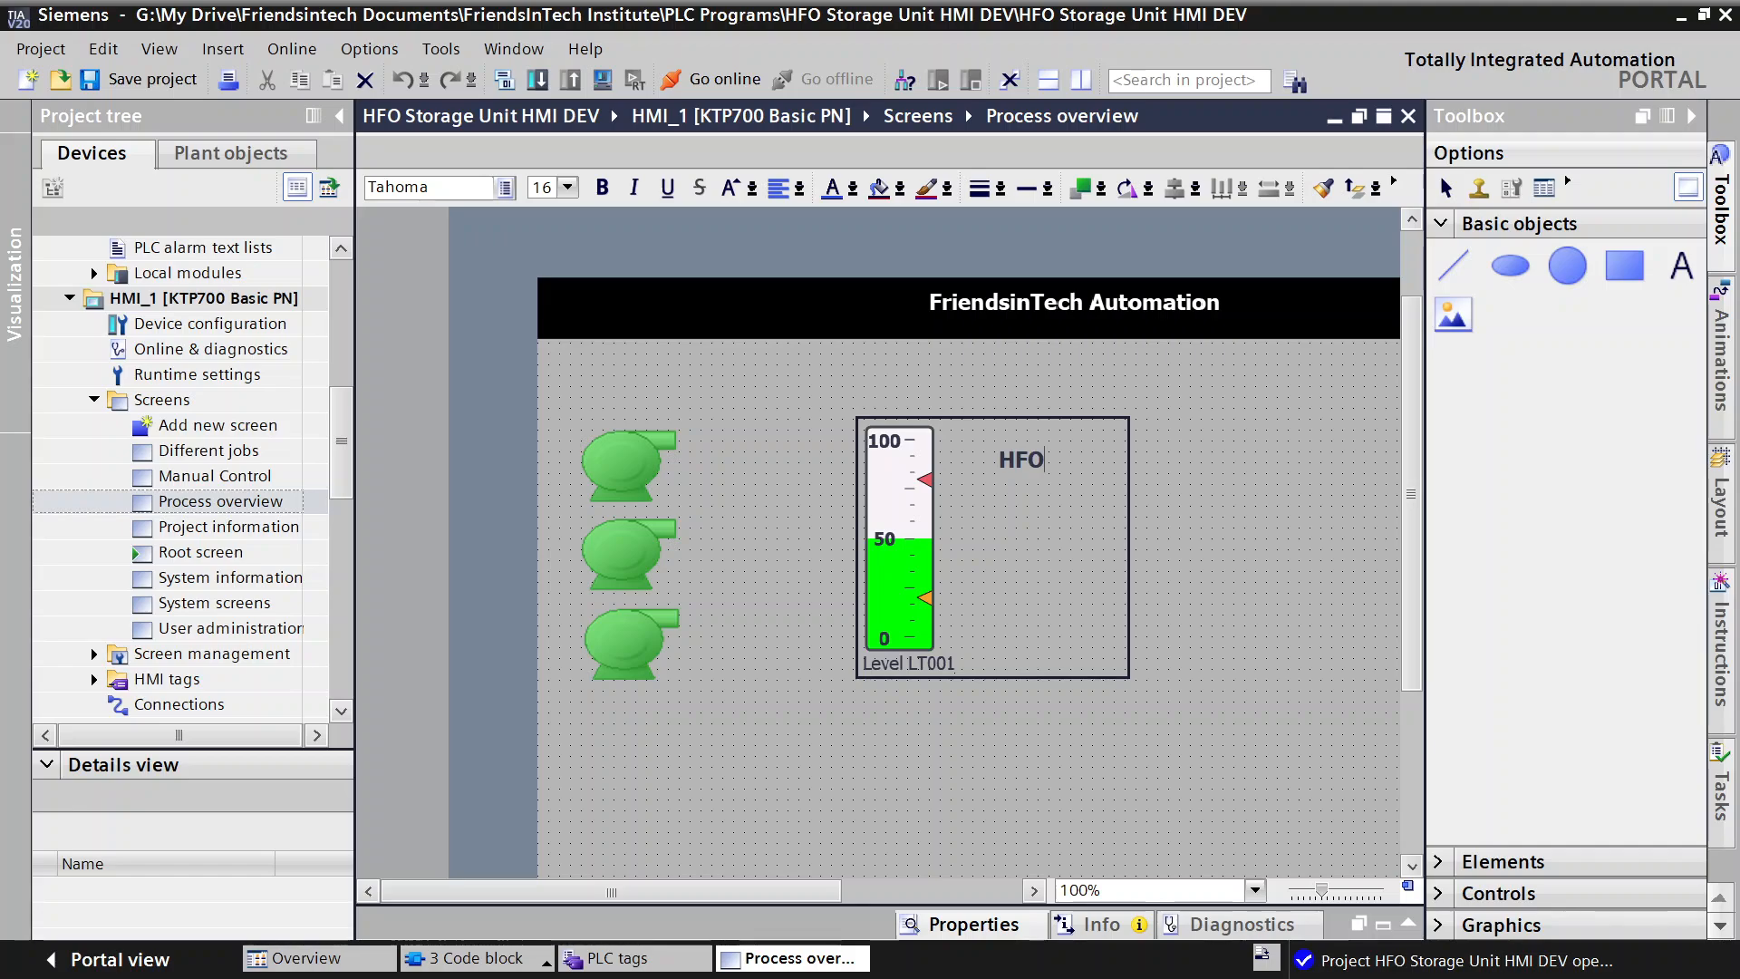
left_click(1031, 481)
Step: Add a text field reading "Storage Tank 1" just below the HFO text
left_click_drag(1433, 318, 989, 483)
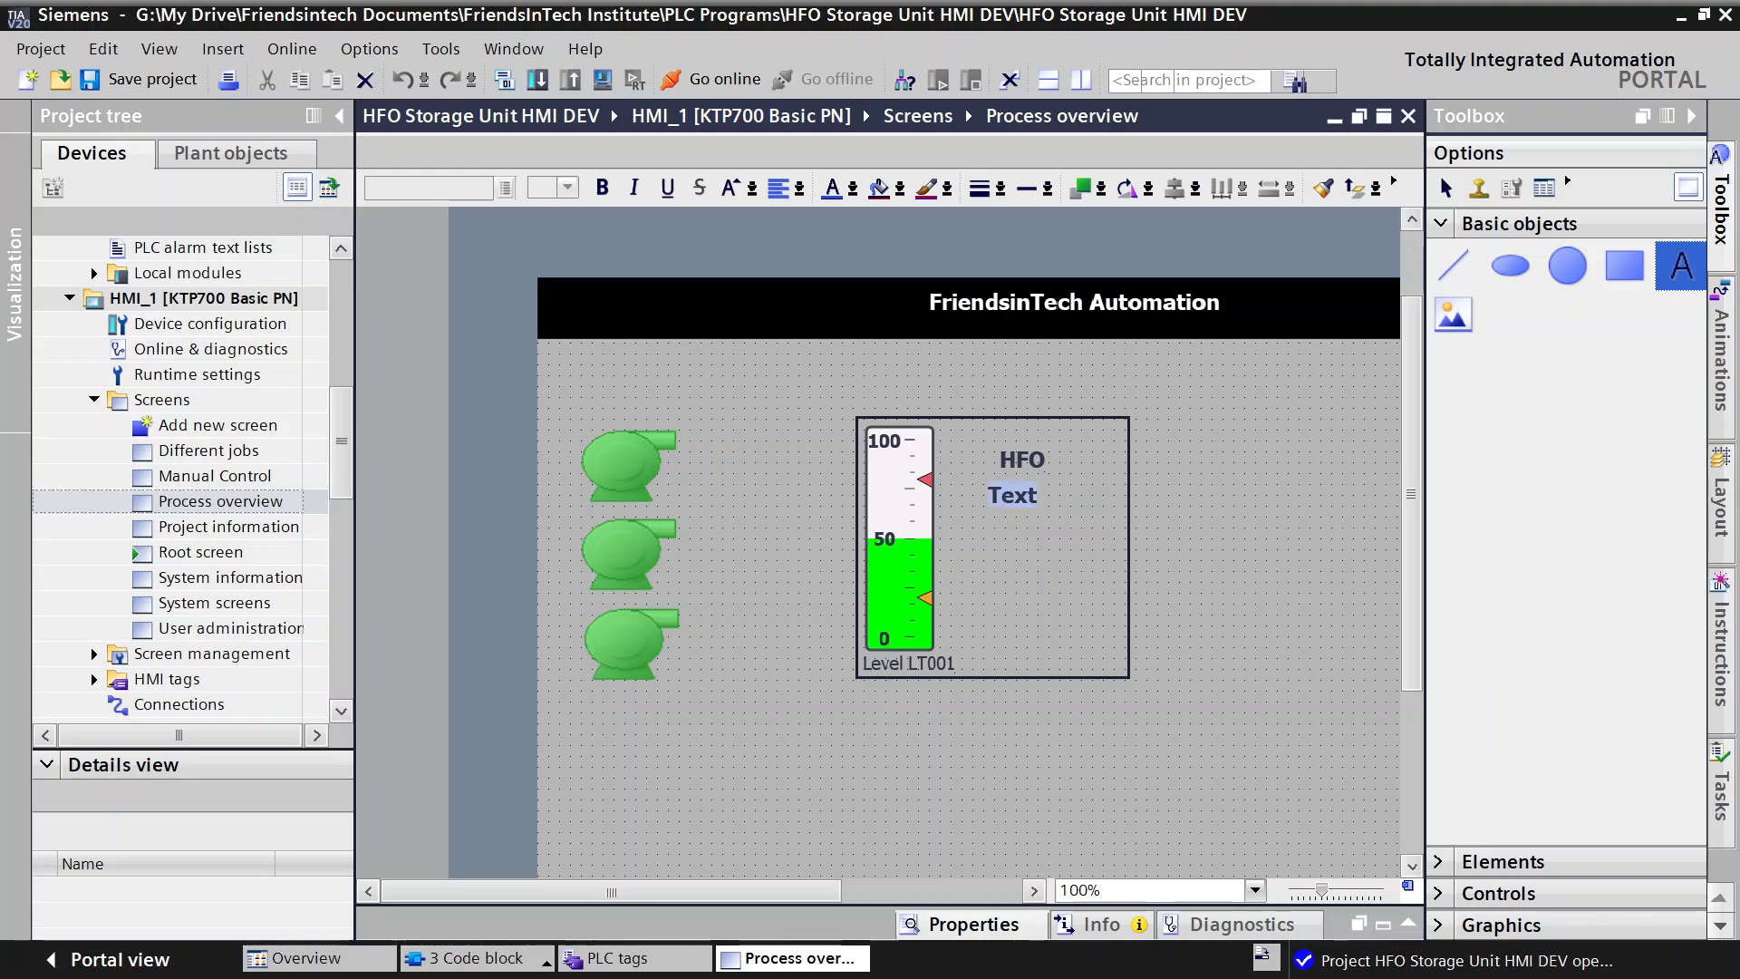
type("S")
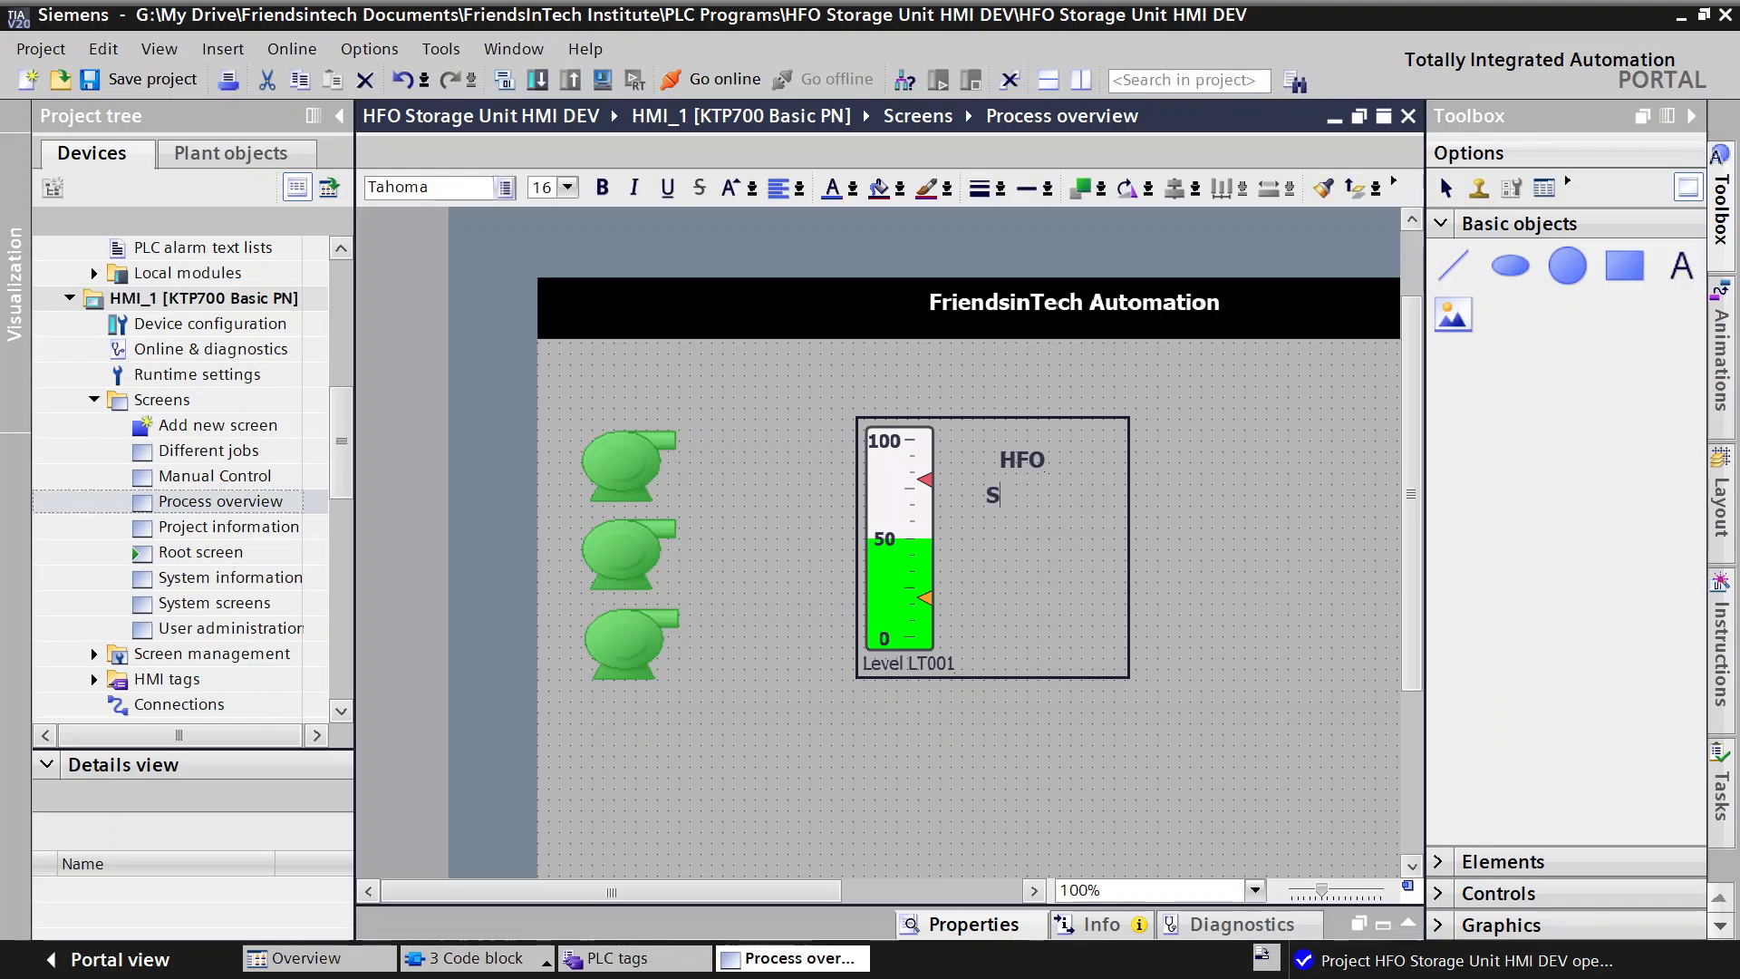
type("torage")
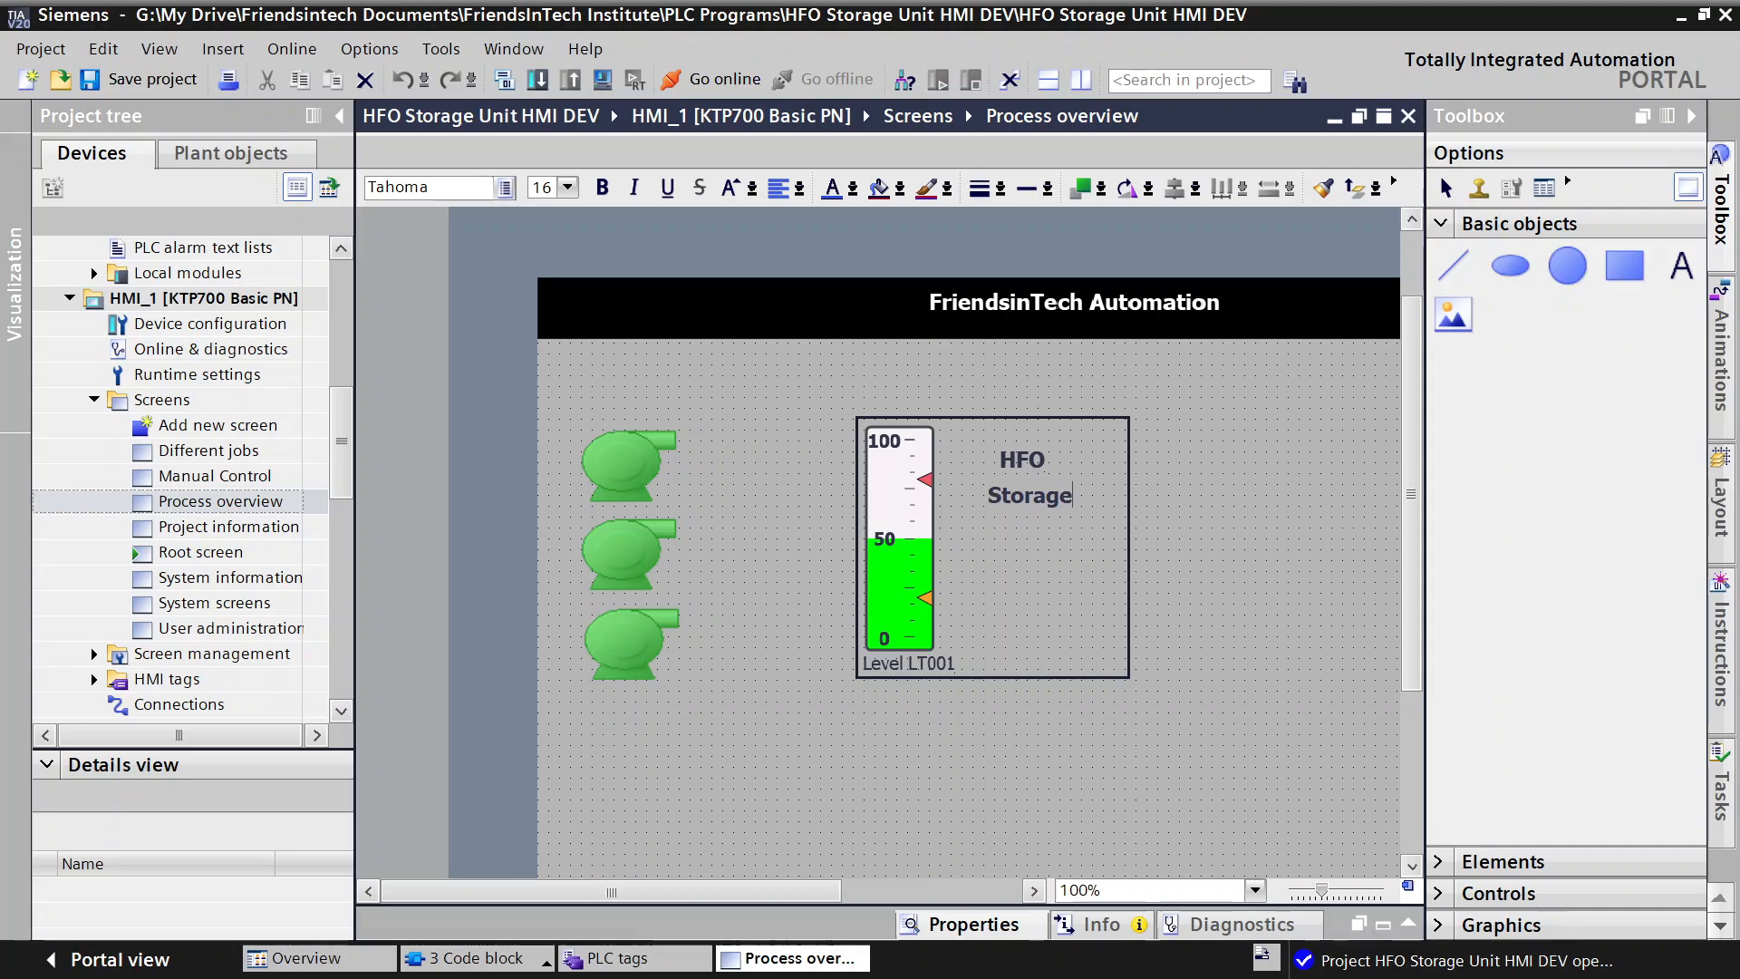
type(" Tank 1")
left_click(1128, 562)
Step: Arrange the HFO and Storage Tank 1 texts as a centred two-line title beside the level bar, at the tank's upper edge
left_click(1100, 499)
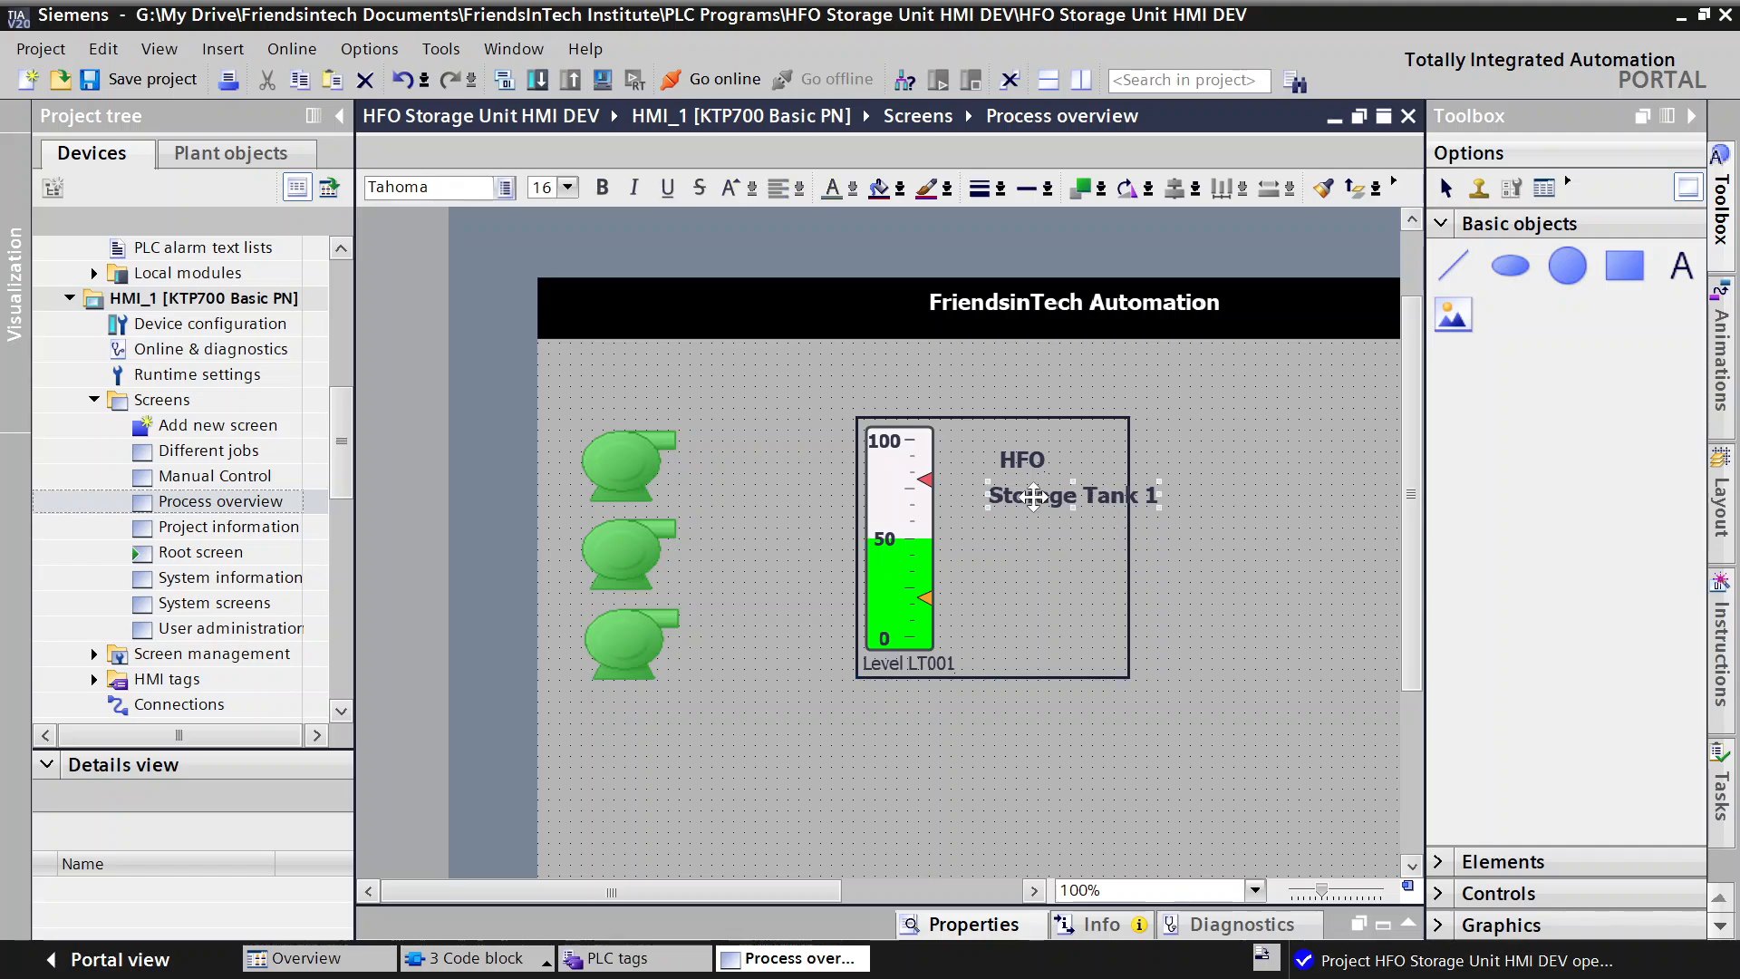
left_click_drag(1022, 499, 1048, 487)
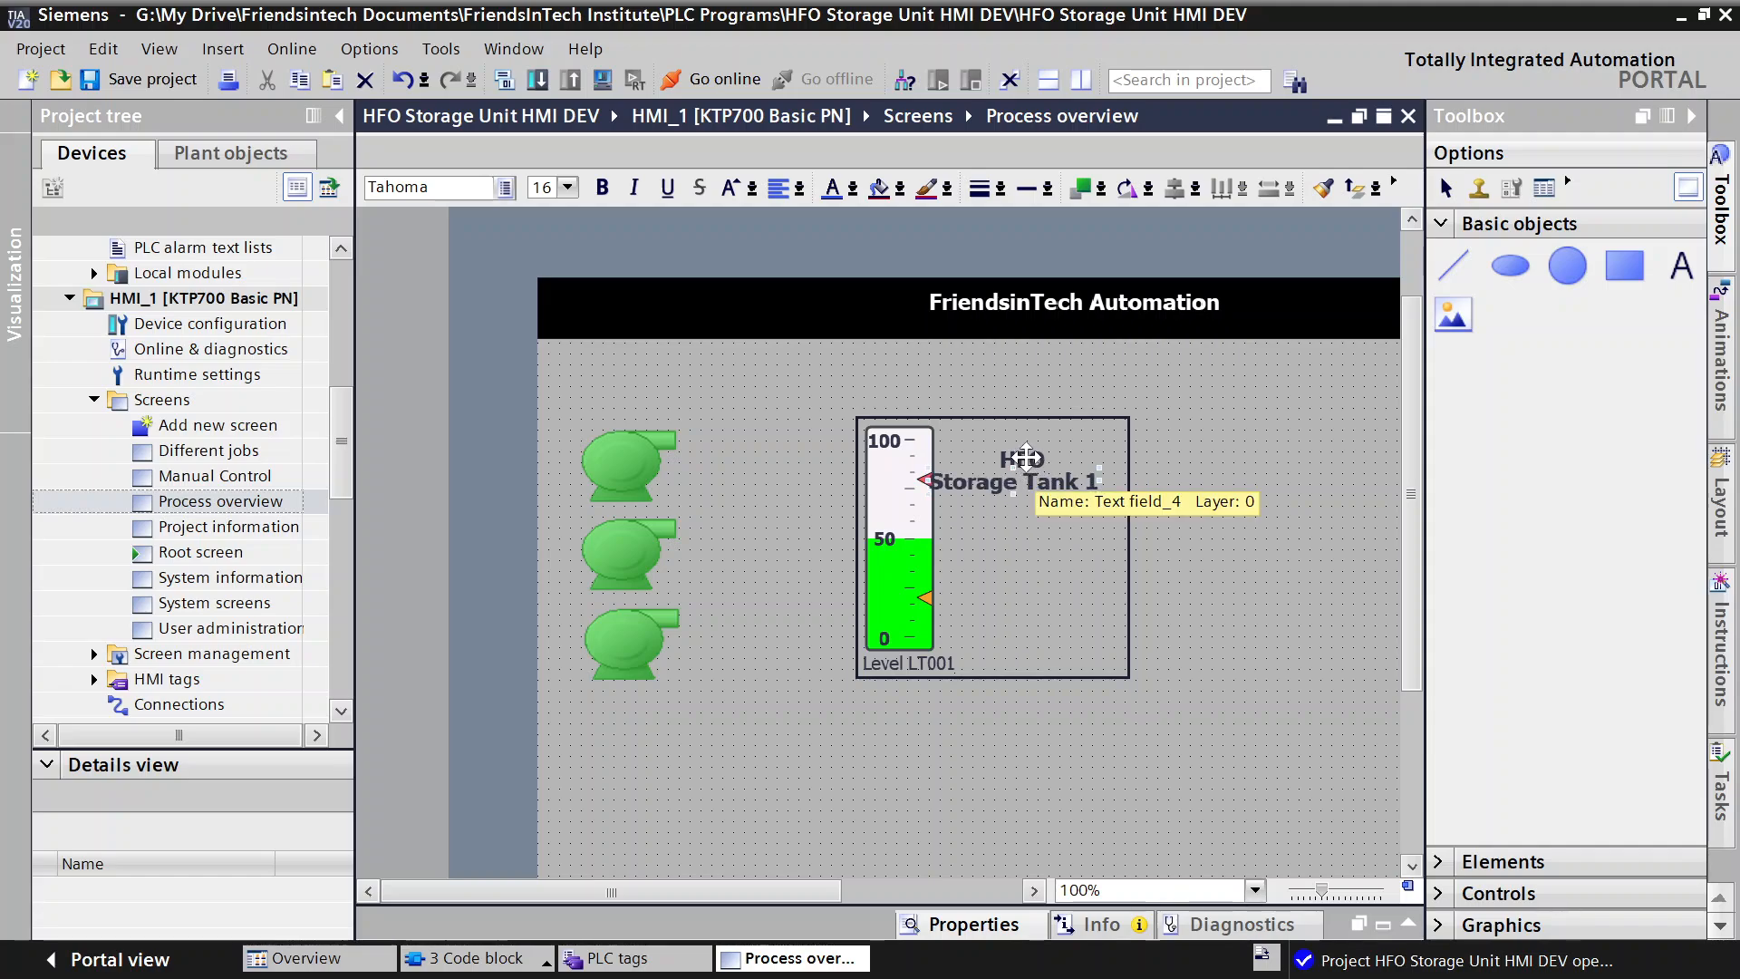
mouse_move(1025, 450)
left_mouse_down()
mouse_move(1028, 429)
mouse_move(1042, 473)
mouse_move(1052, 460)
left_mouse_up()
left_click(1155, 478)
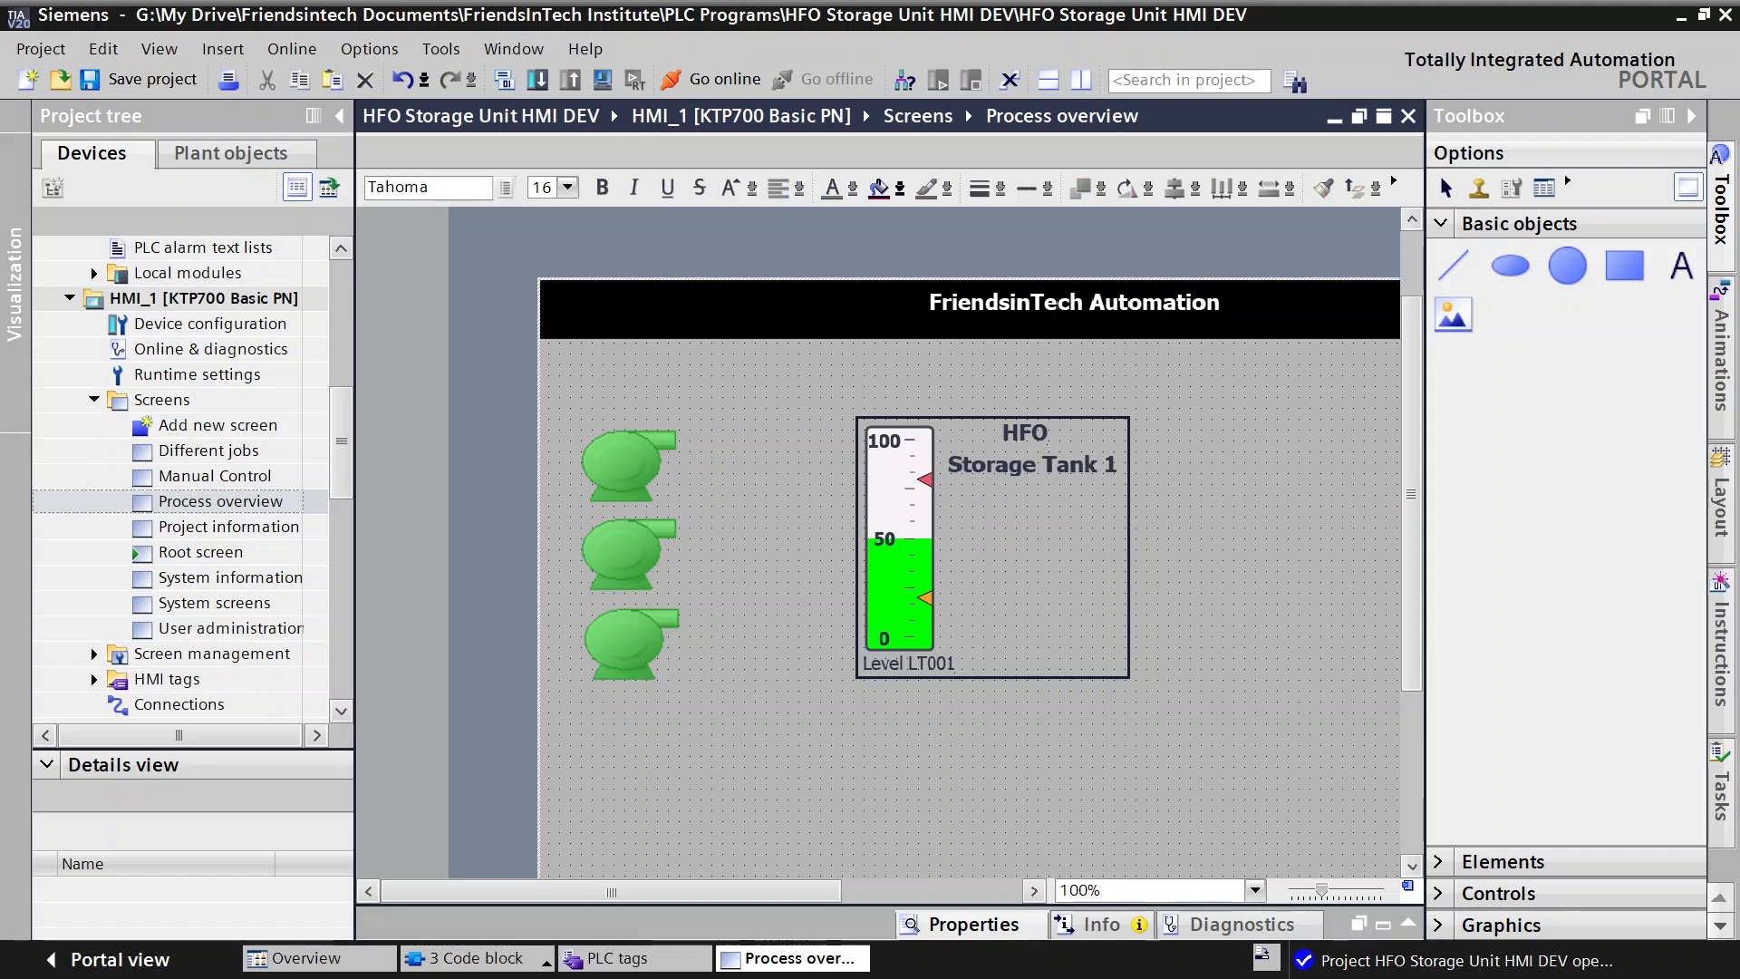
Step: Add a text field reading "2000M3" inside the tank rectangle, below the Storage Tank 1 title
mouse_move(1279, 968)
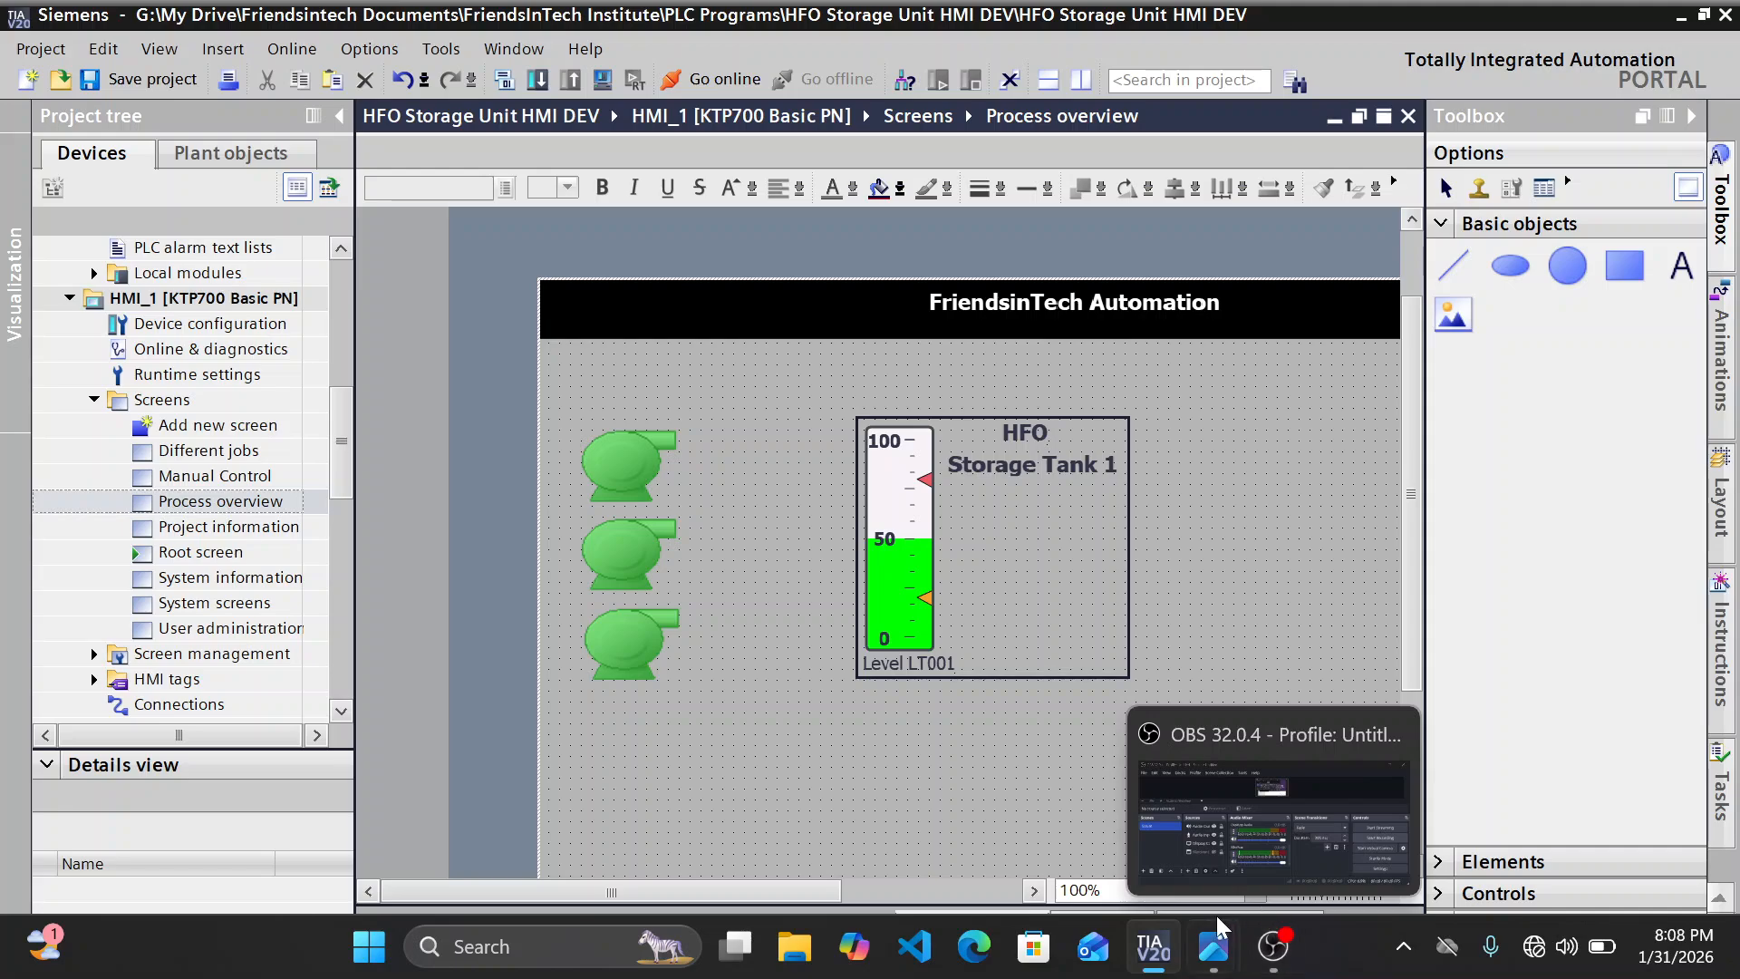
left_click(1681, 266)
left_click(997, 512)
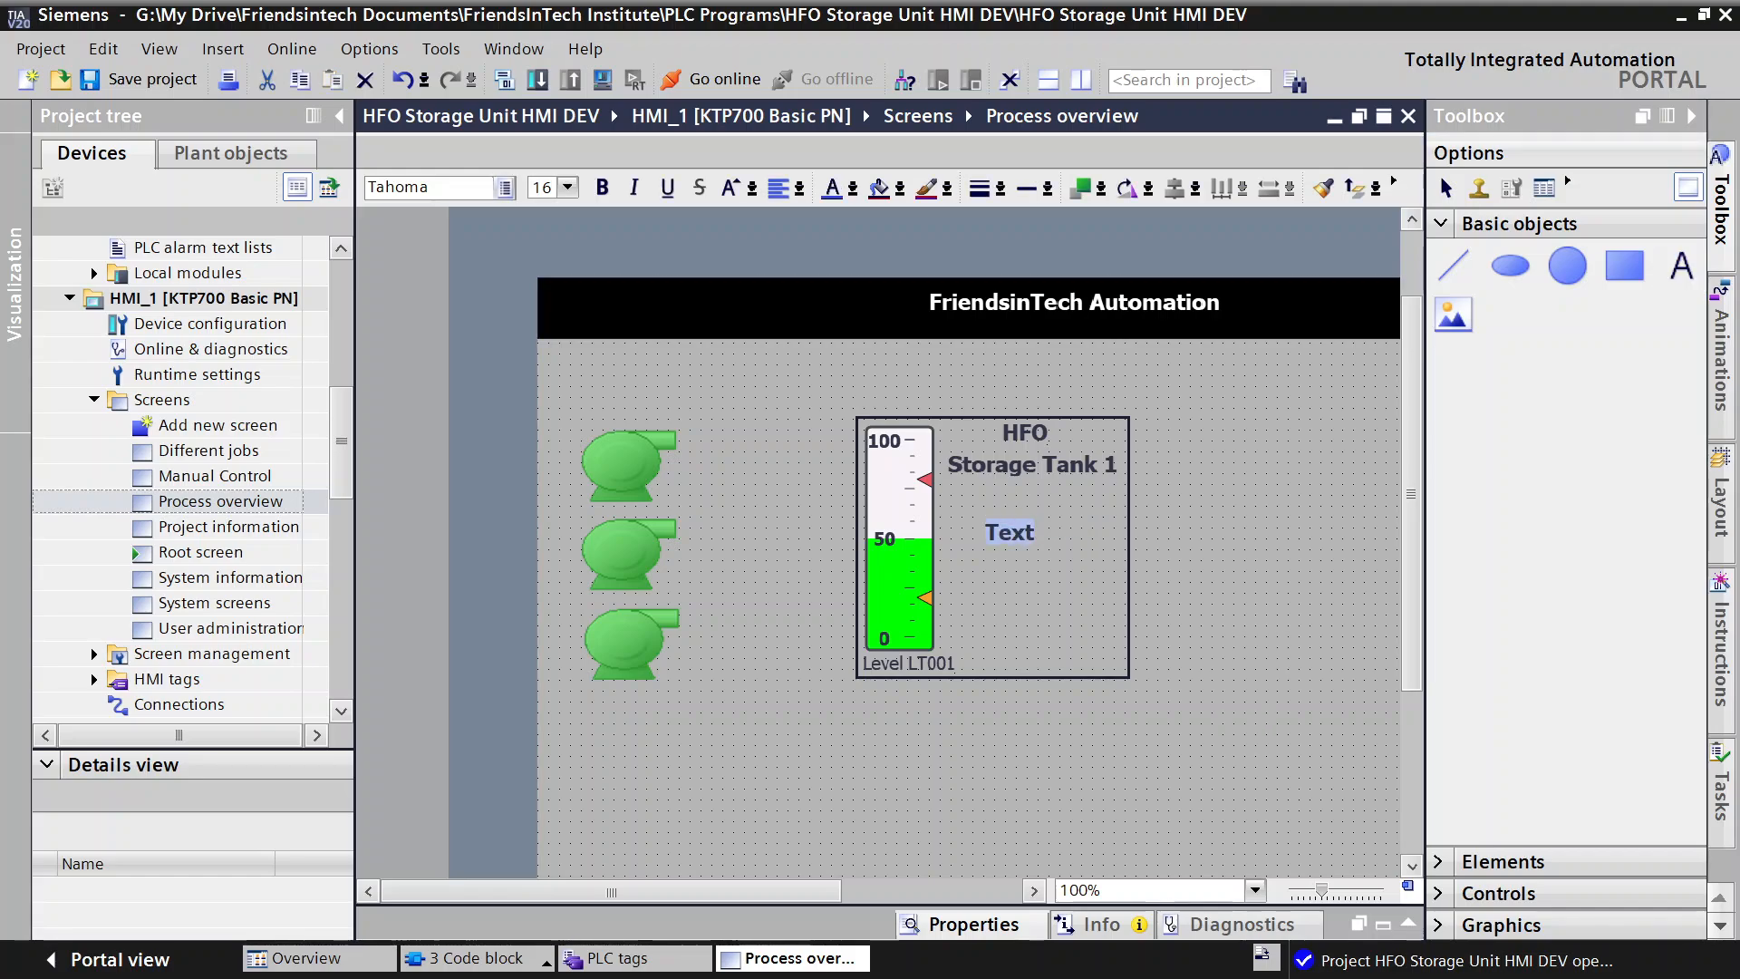
type("2000")
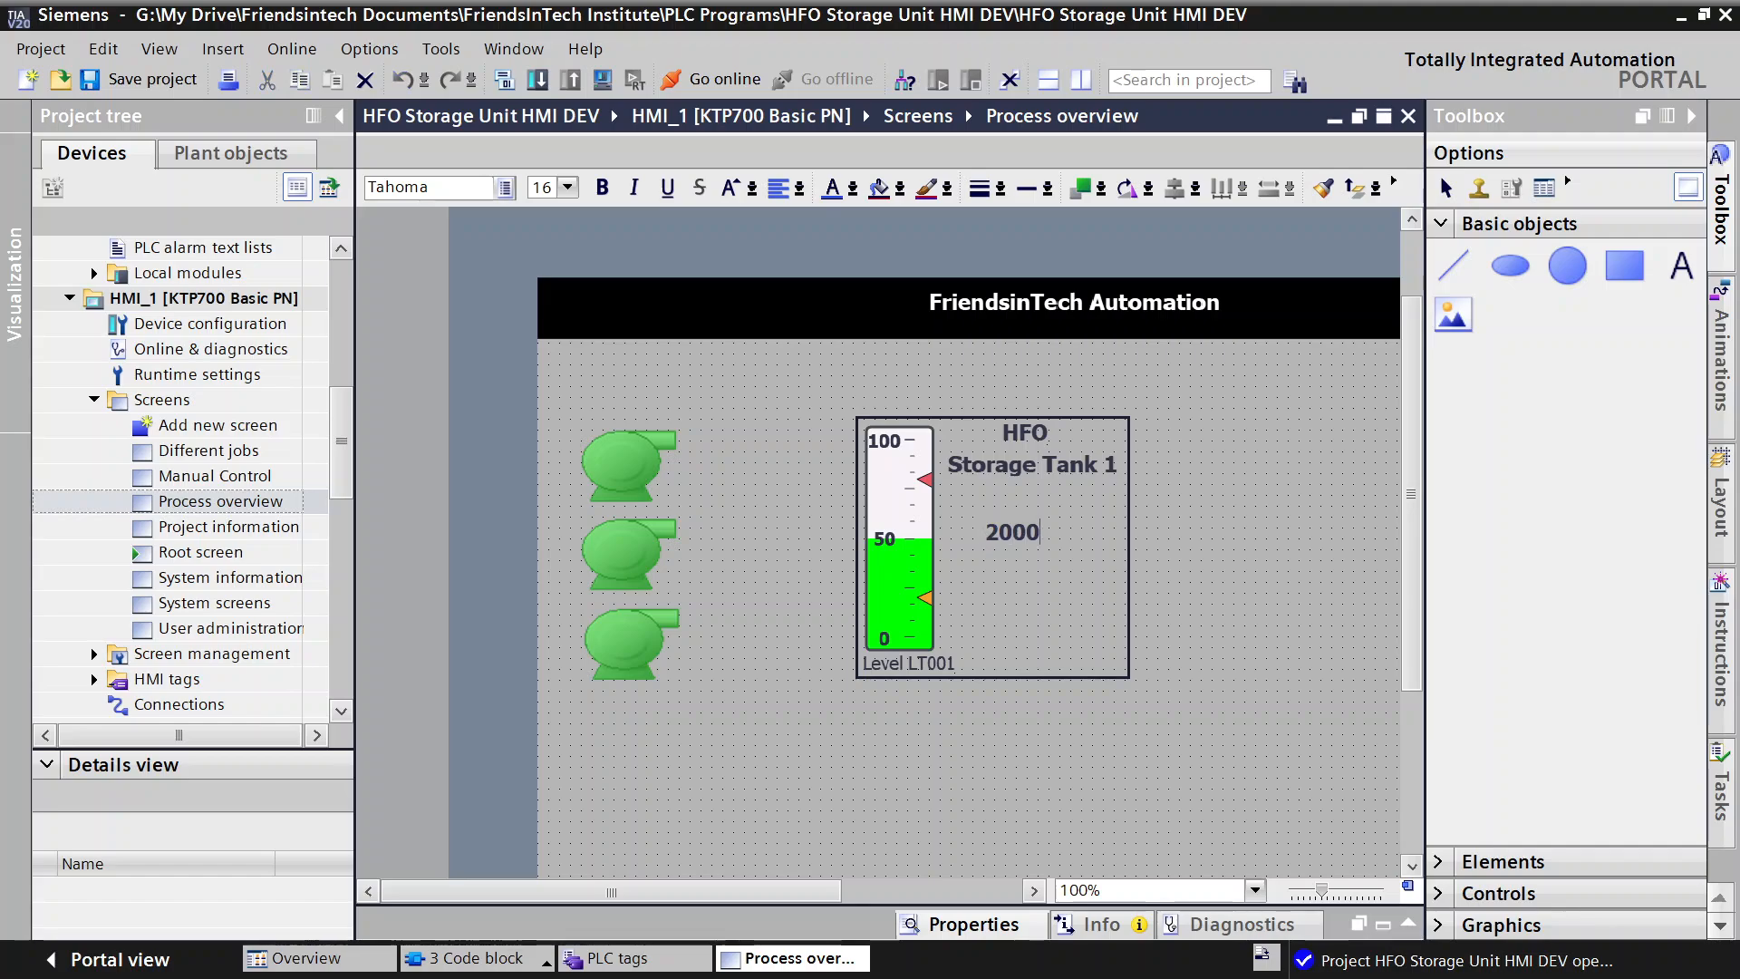
type("M")
key("BackSpace")
type("M3")
left_click(1025, 591)
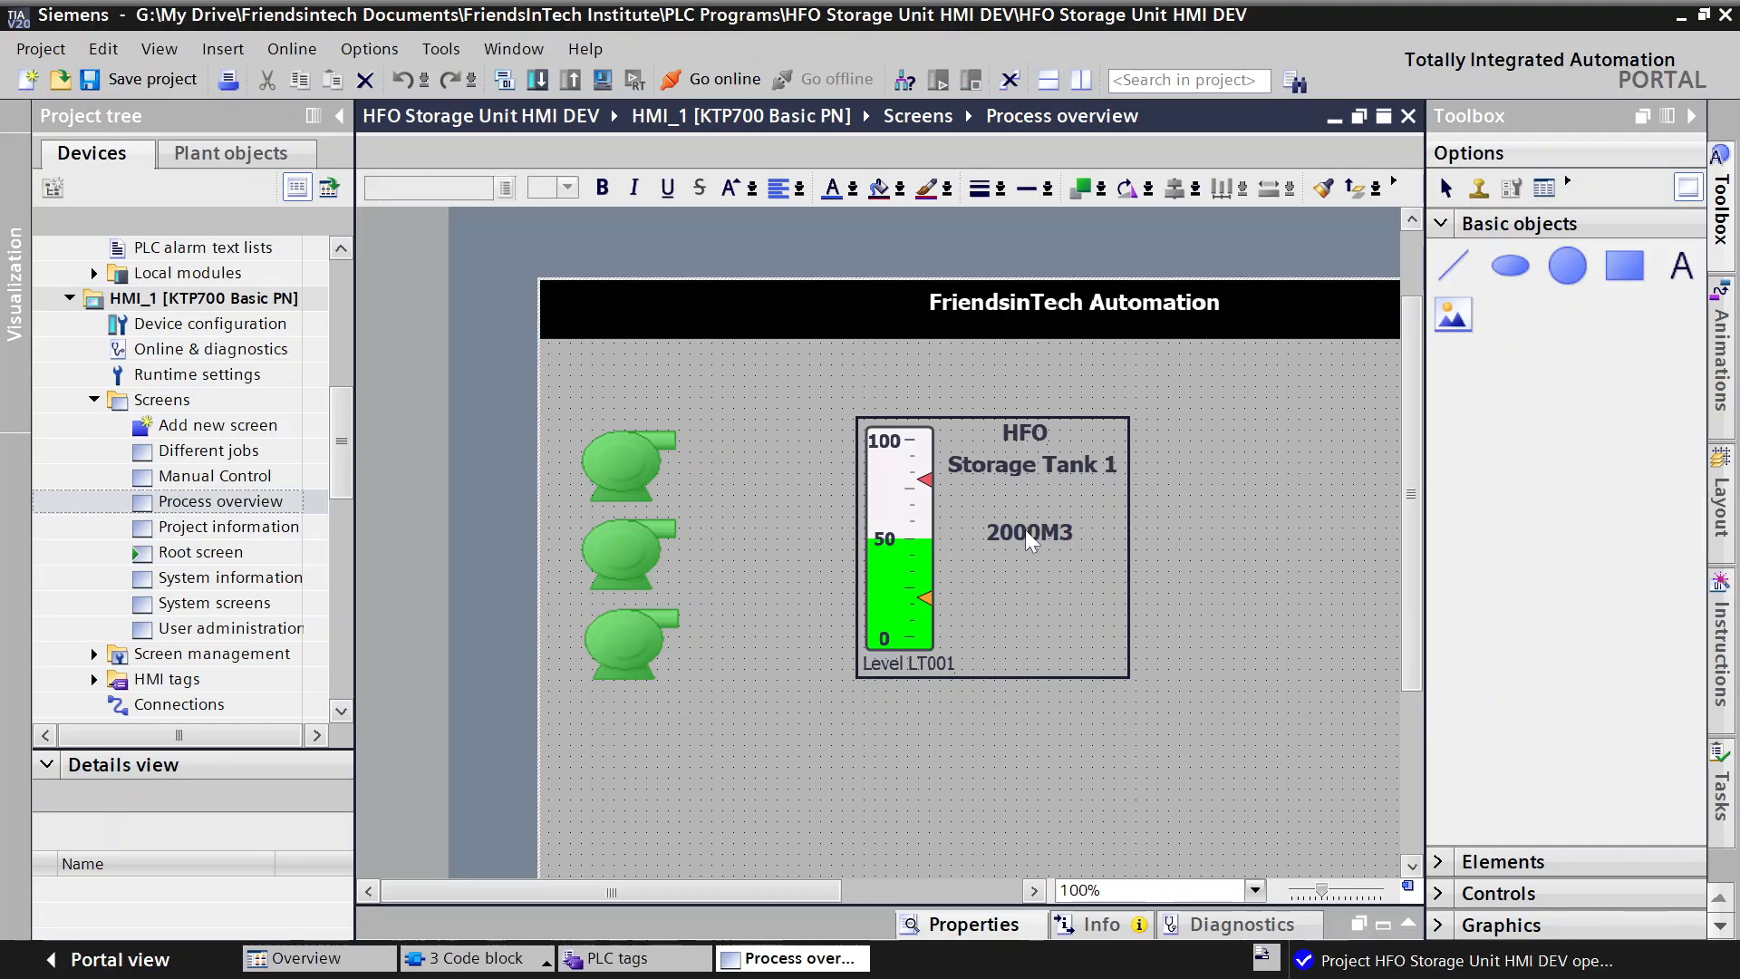
Step: Move the 2000M3 text up, closer beneath the Storage Tank 1 title
left_click(1027, 533)
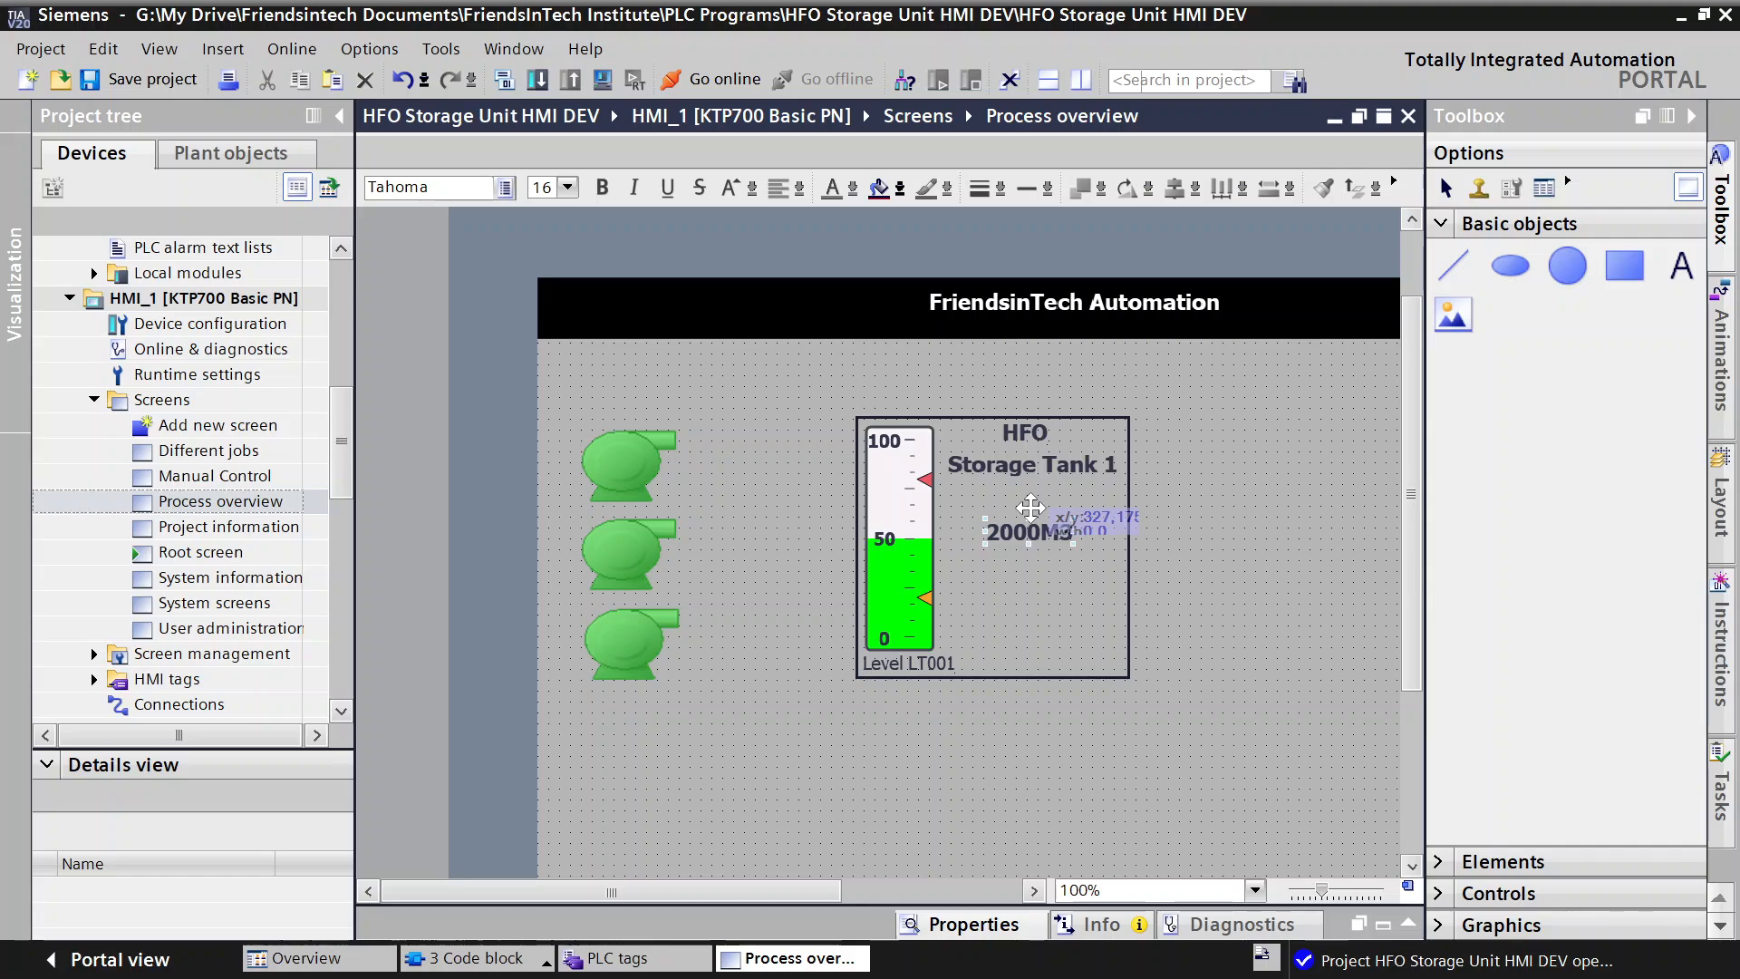
left_click_drag(1031, 508, 1031, 516)
left_click(1025, 536)
left_click(1026, 516)
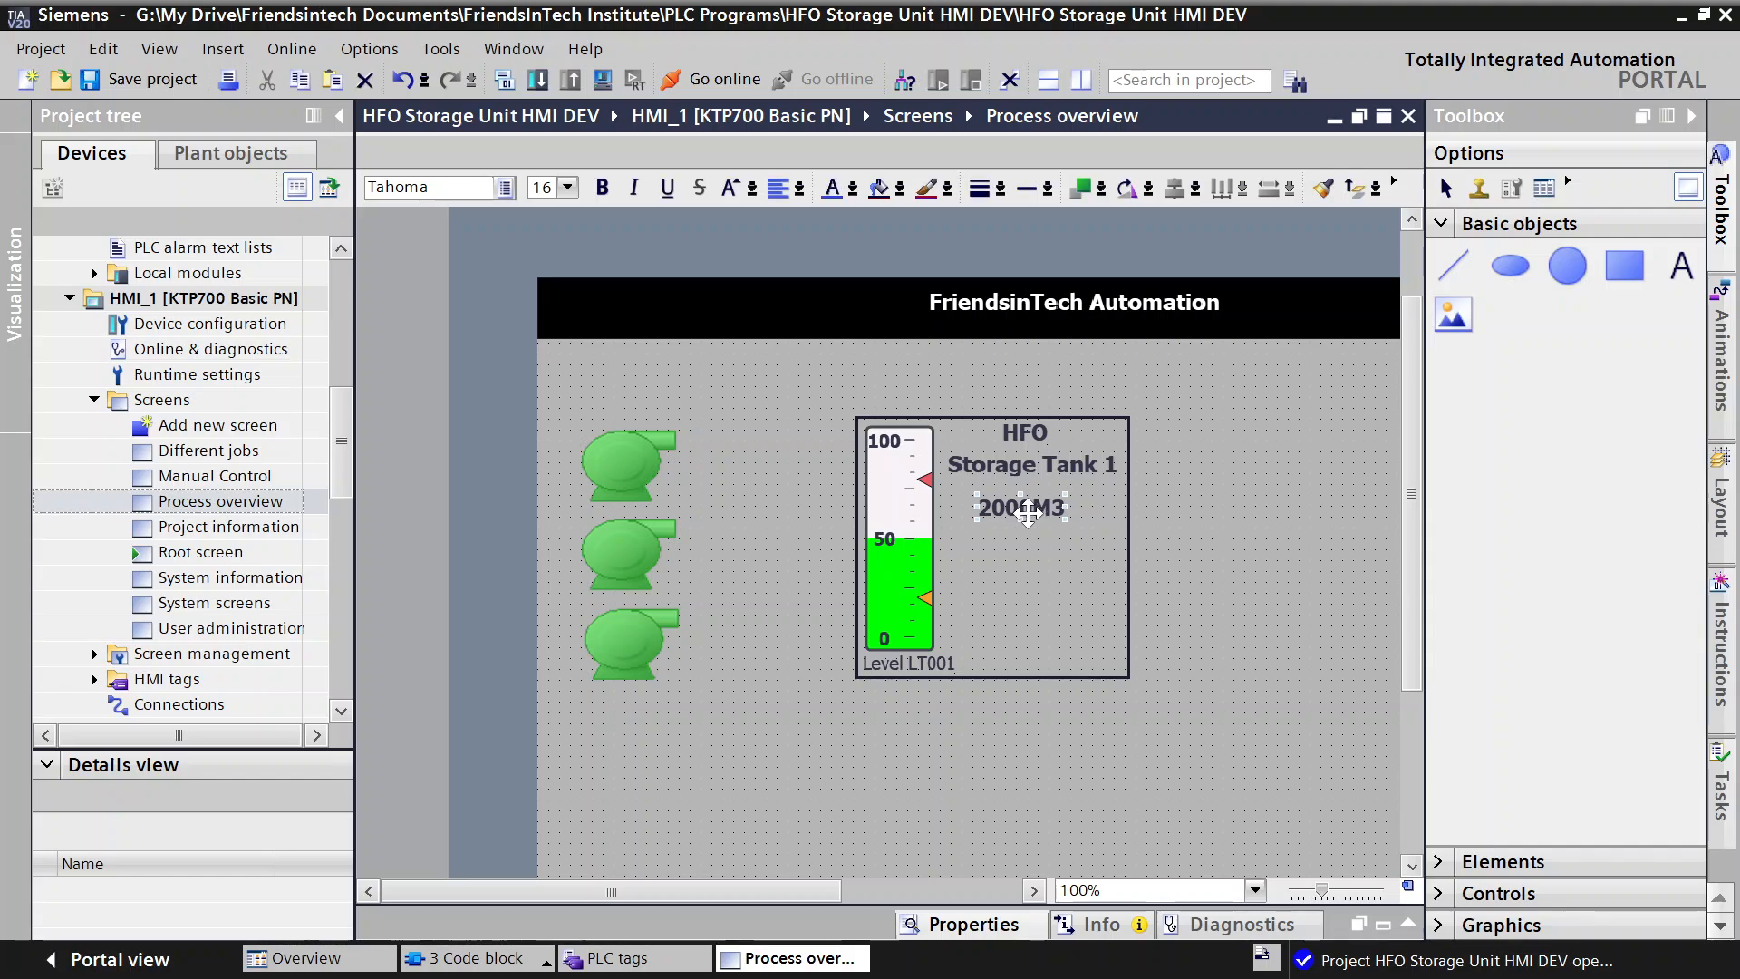
Step: Remove bold from the 2000M3 text and set its font size to 13
left_click(605, 191)
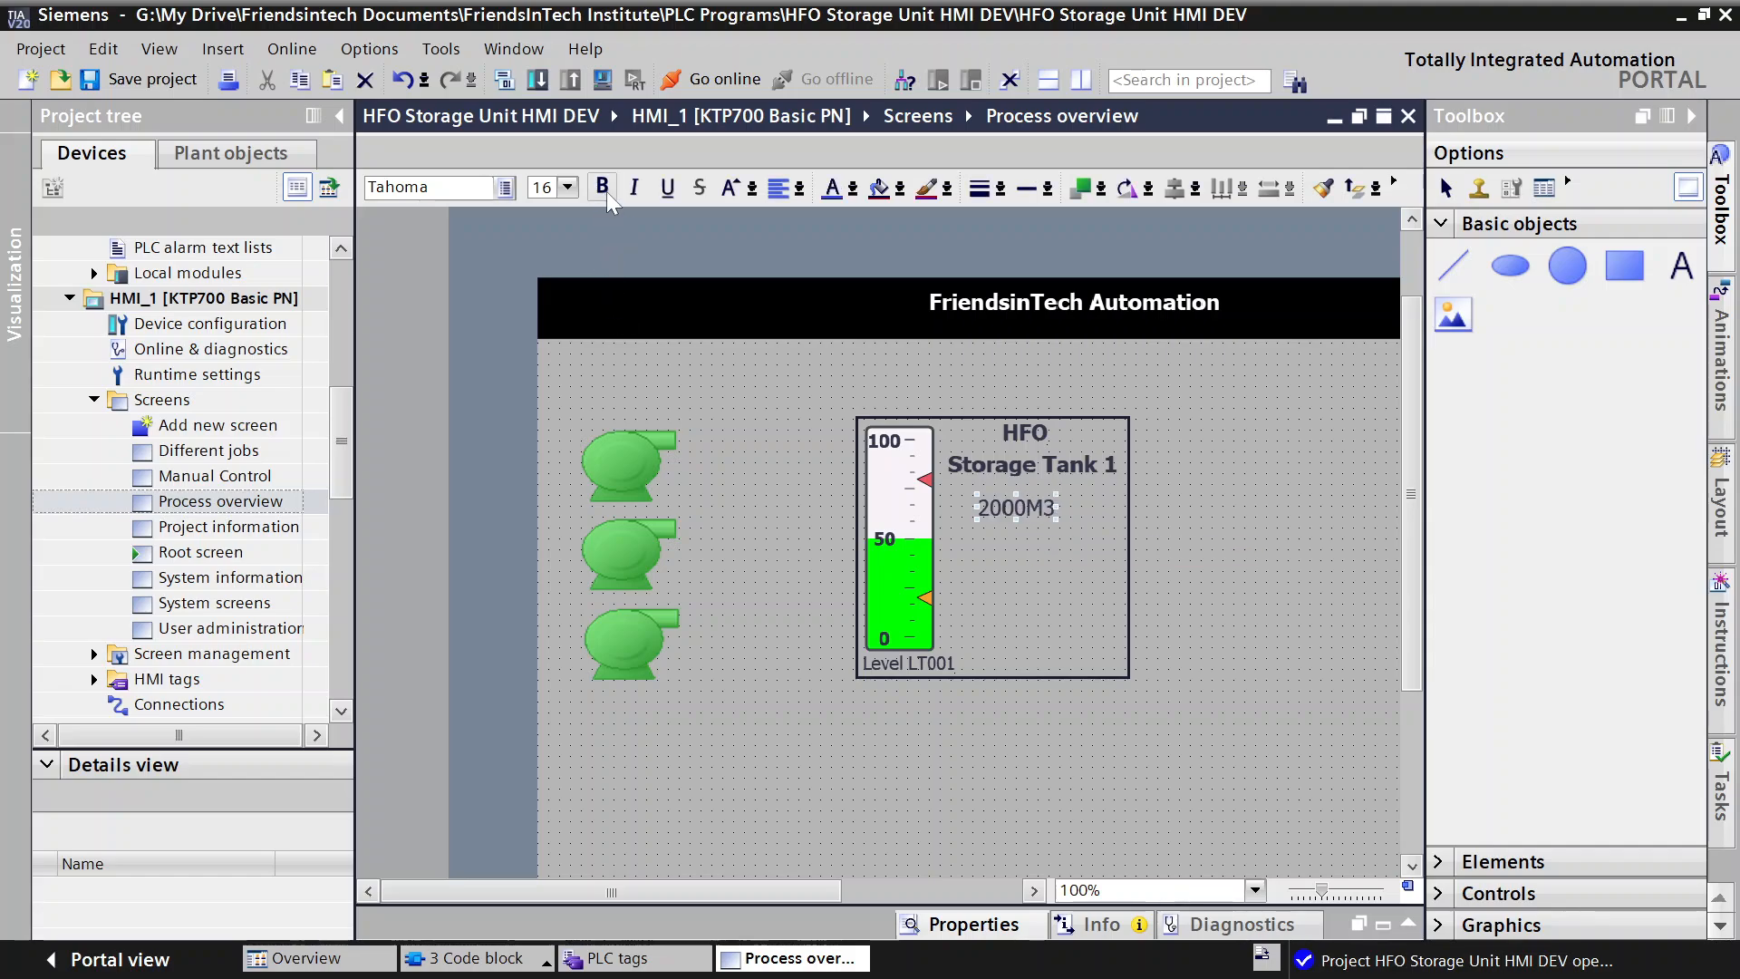
left_click(569, 194)
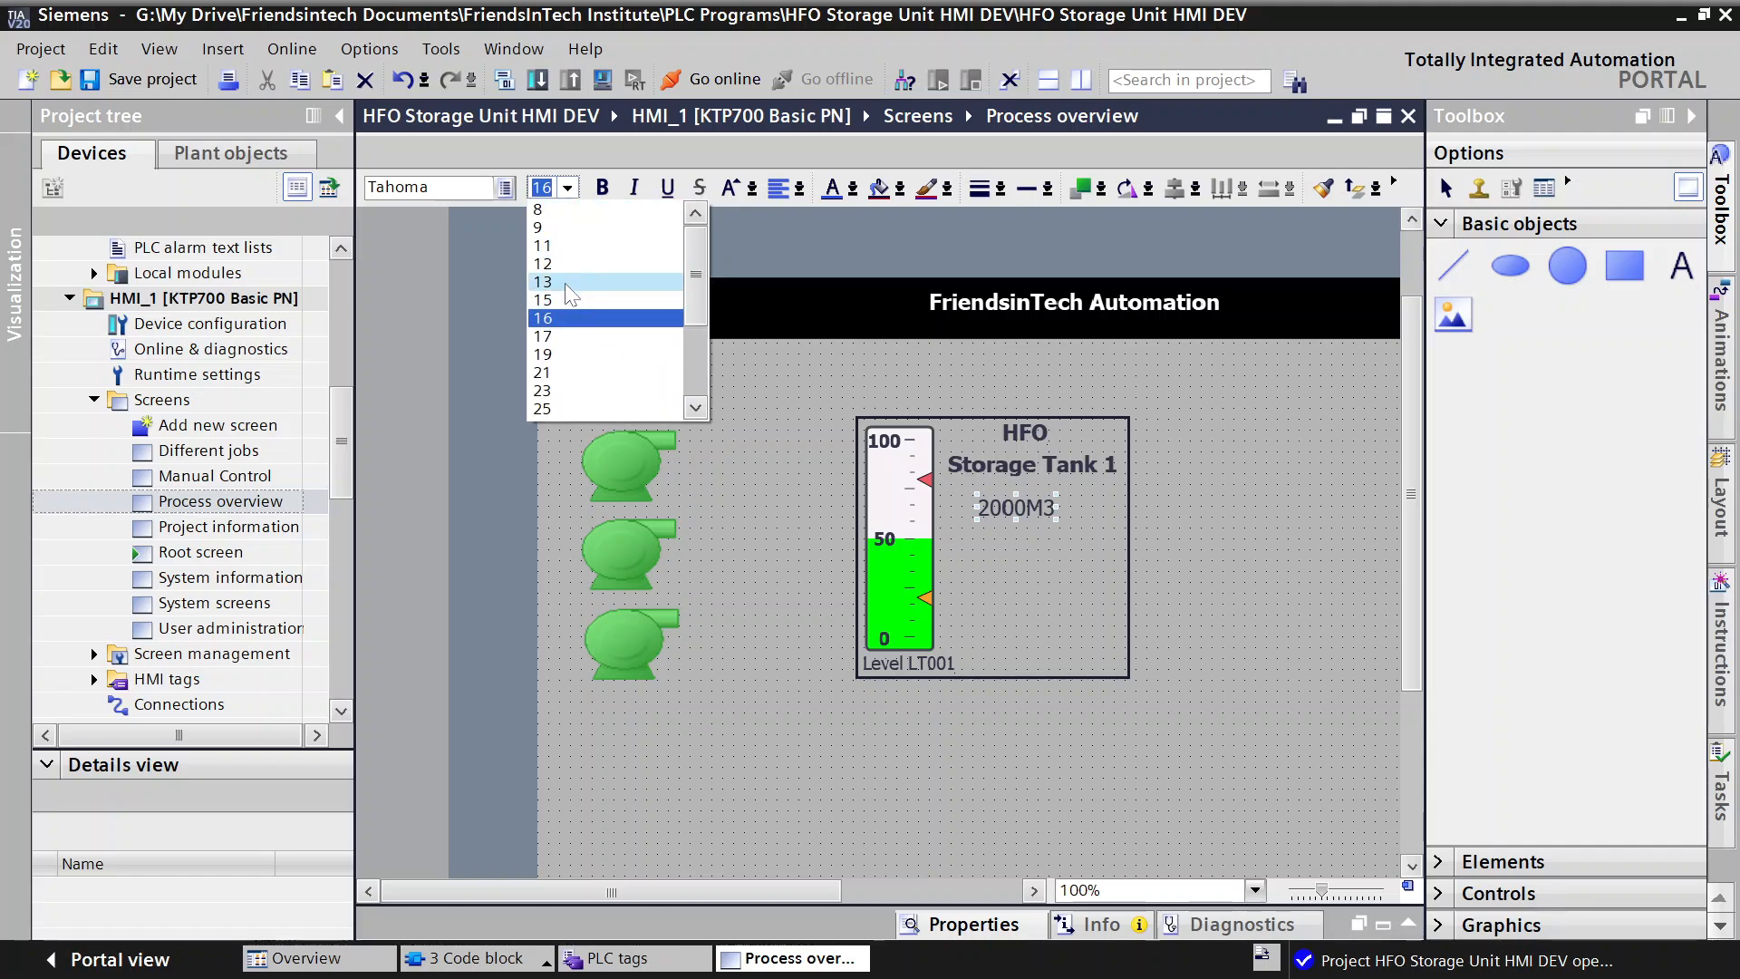
left_click(563, 282)
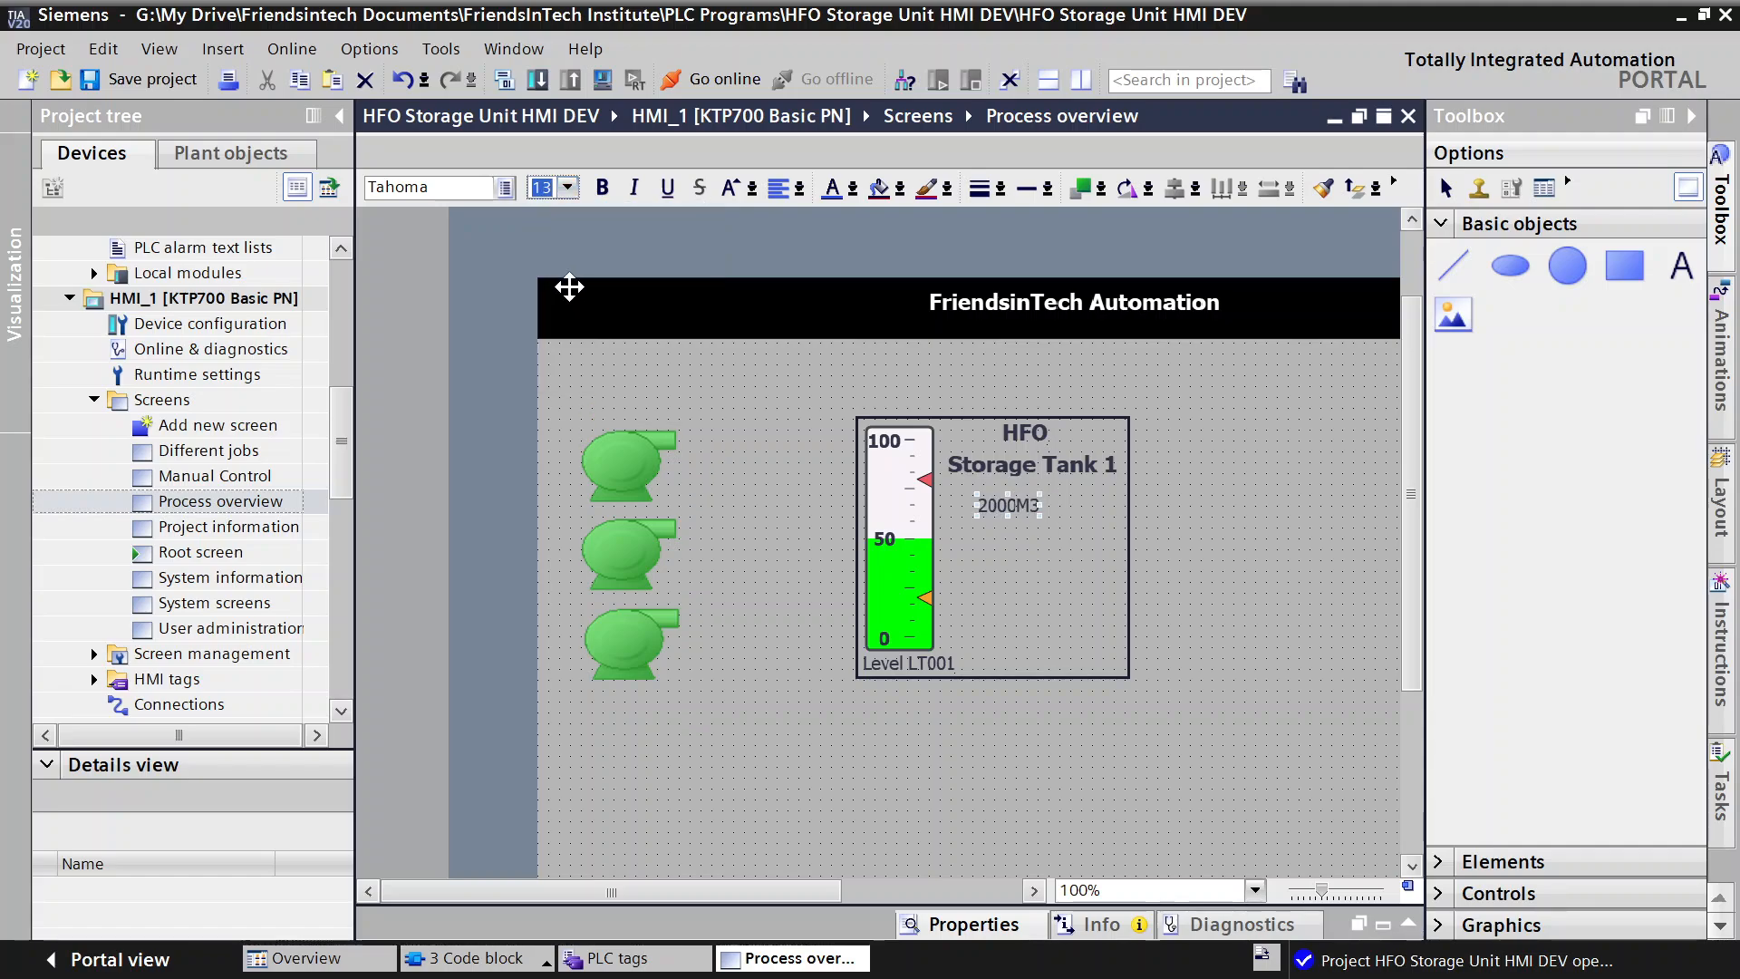
left_click(1044, 600)
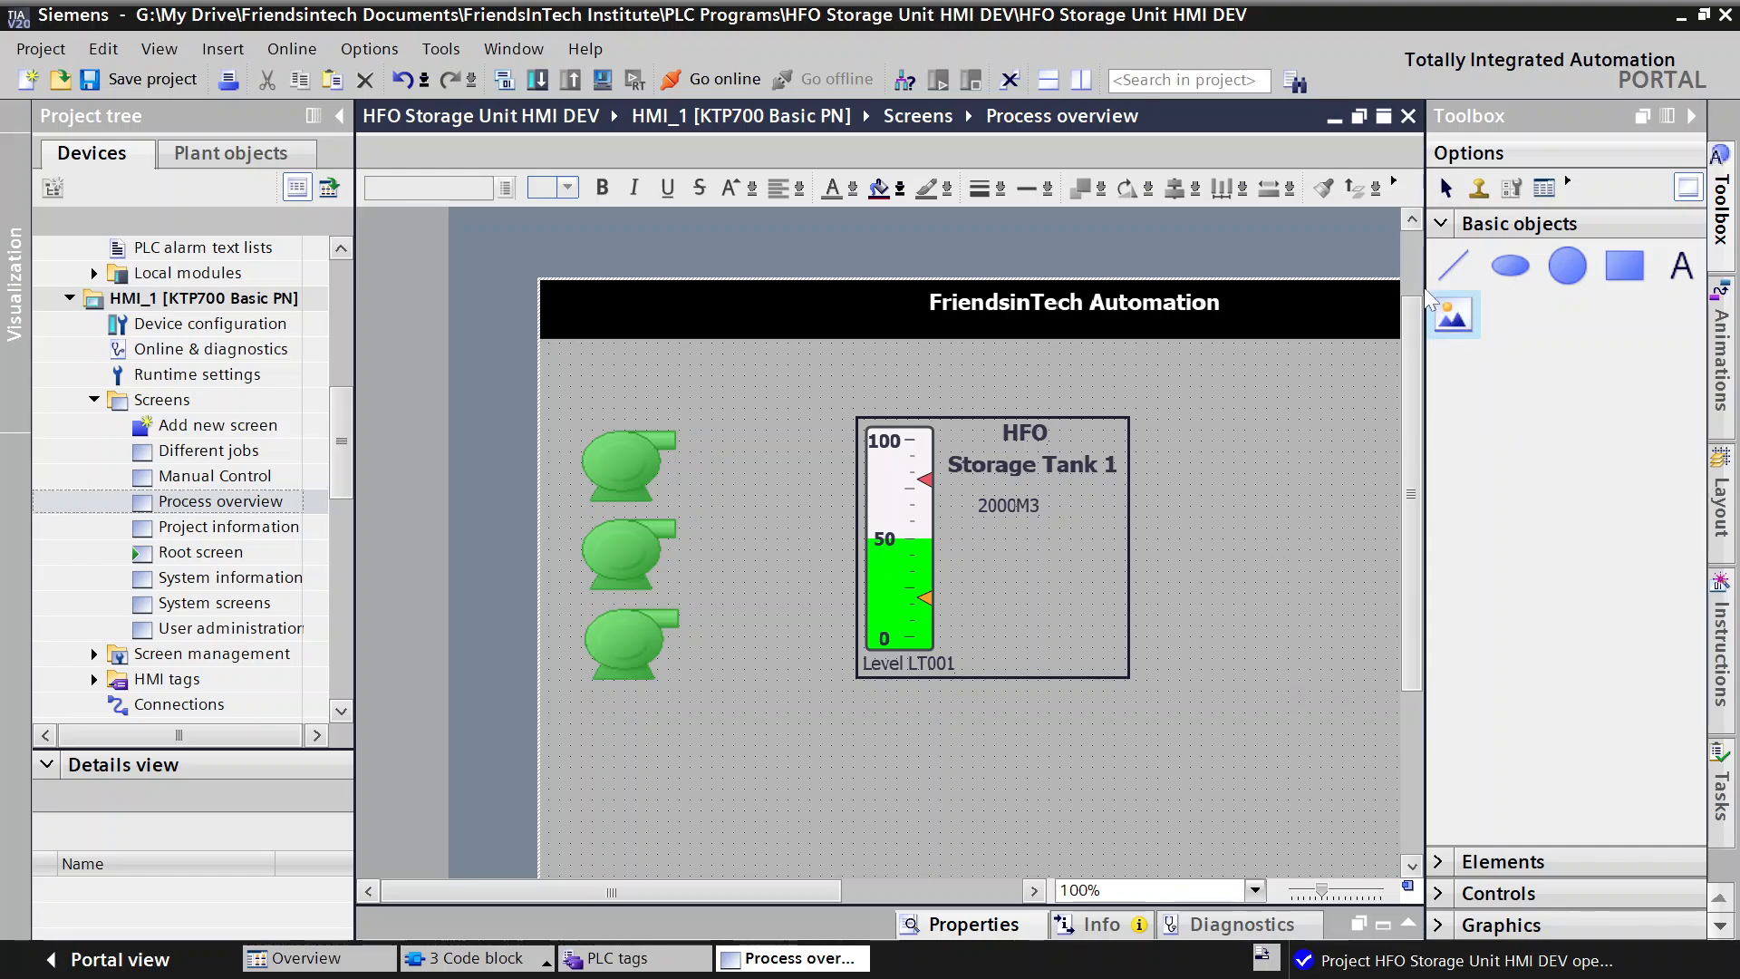
Step: Place an I/O field inside the tank rectangle, below the 2000M3 text and beside the lower part of the level bar
left_click(1435, 224)
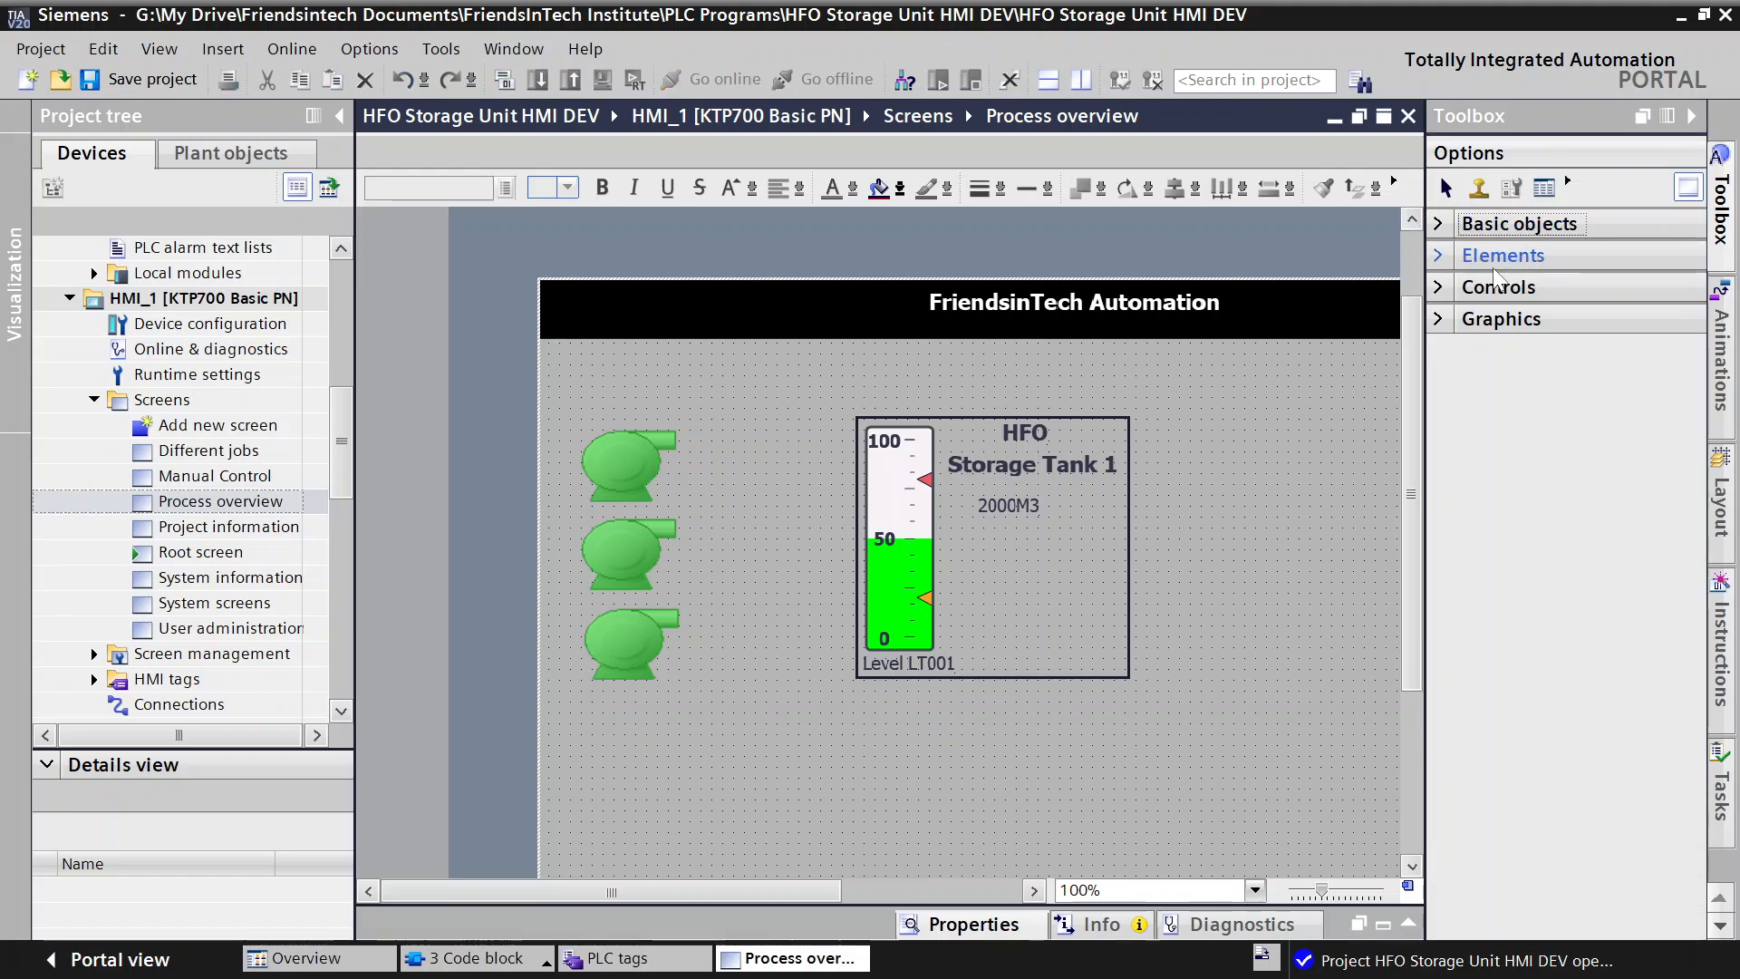
left_click(1438, 257)
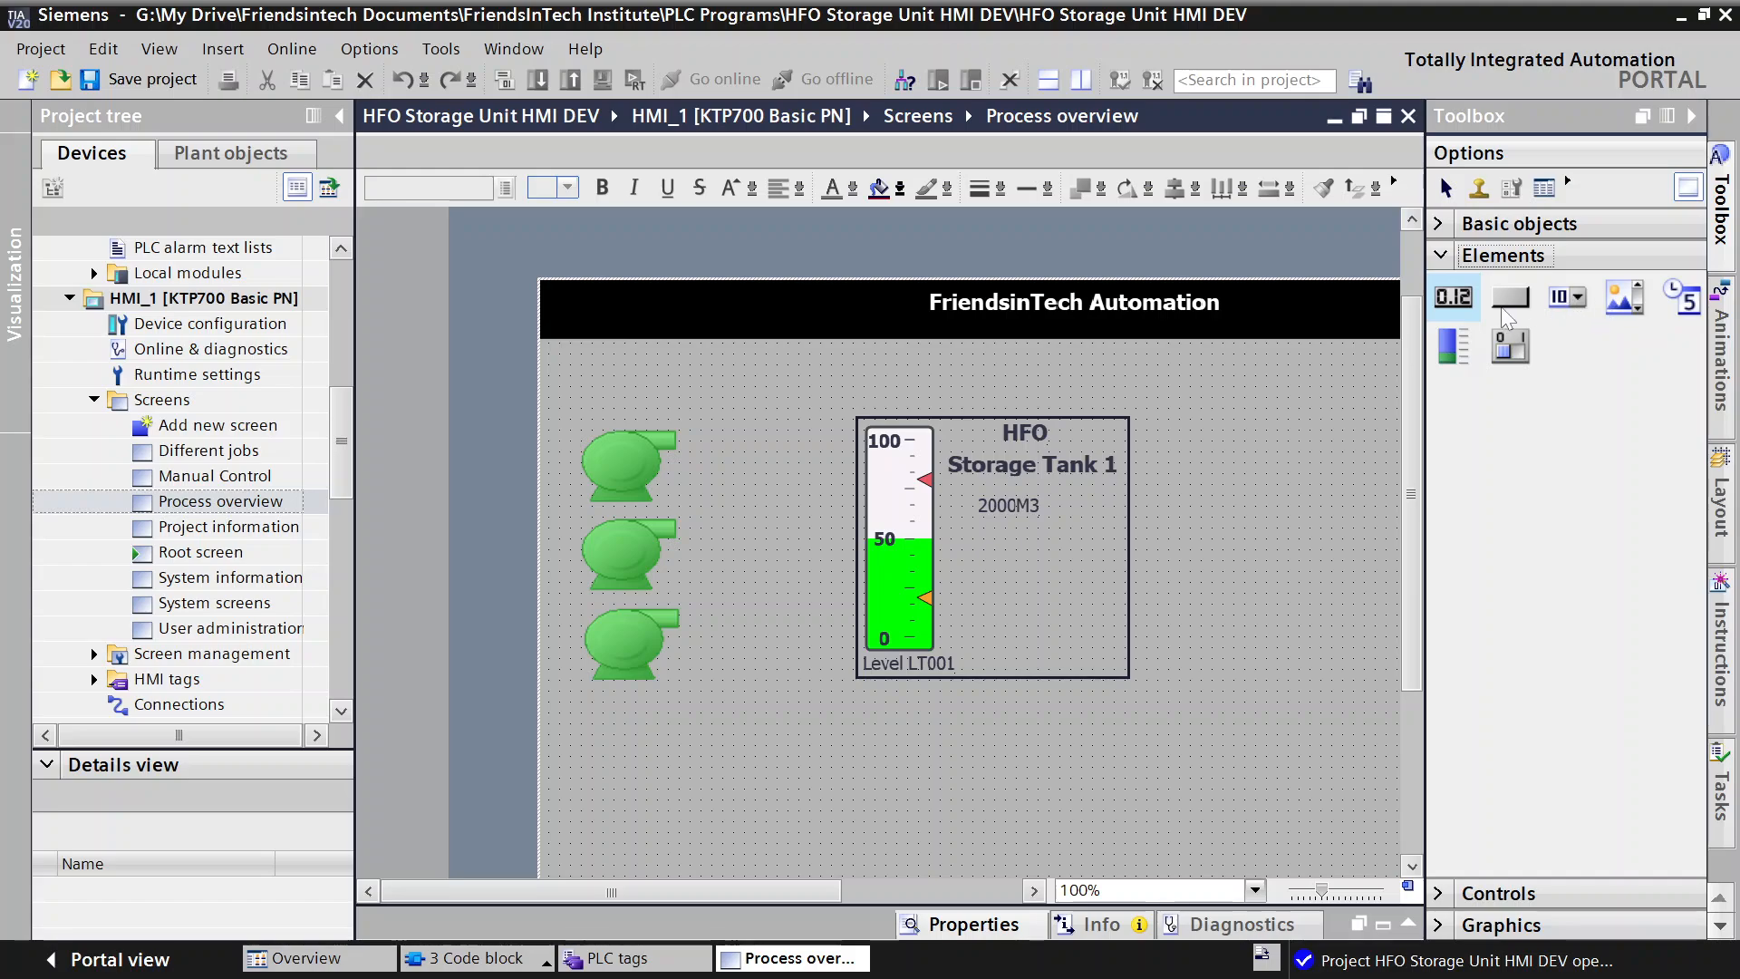
left_click(1454, 299)
left_click_drag(1394, 341, 1082, 611)
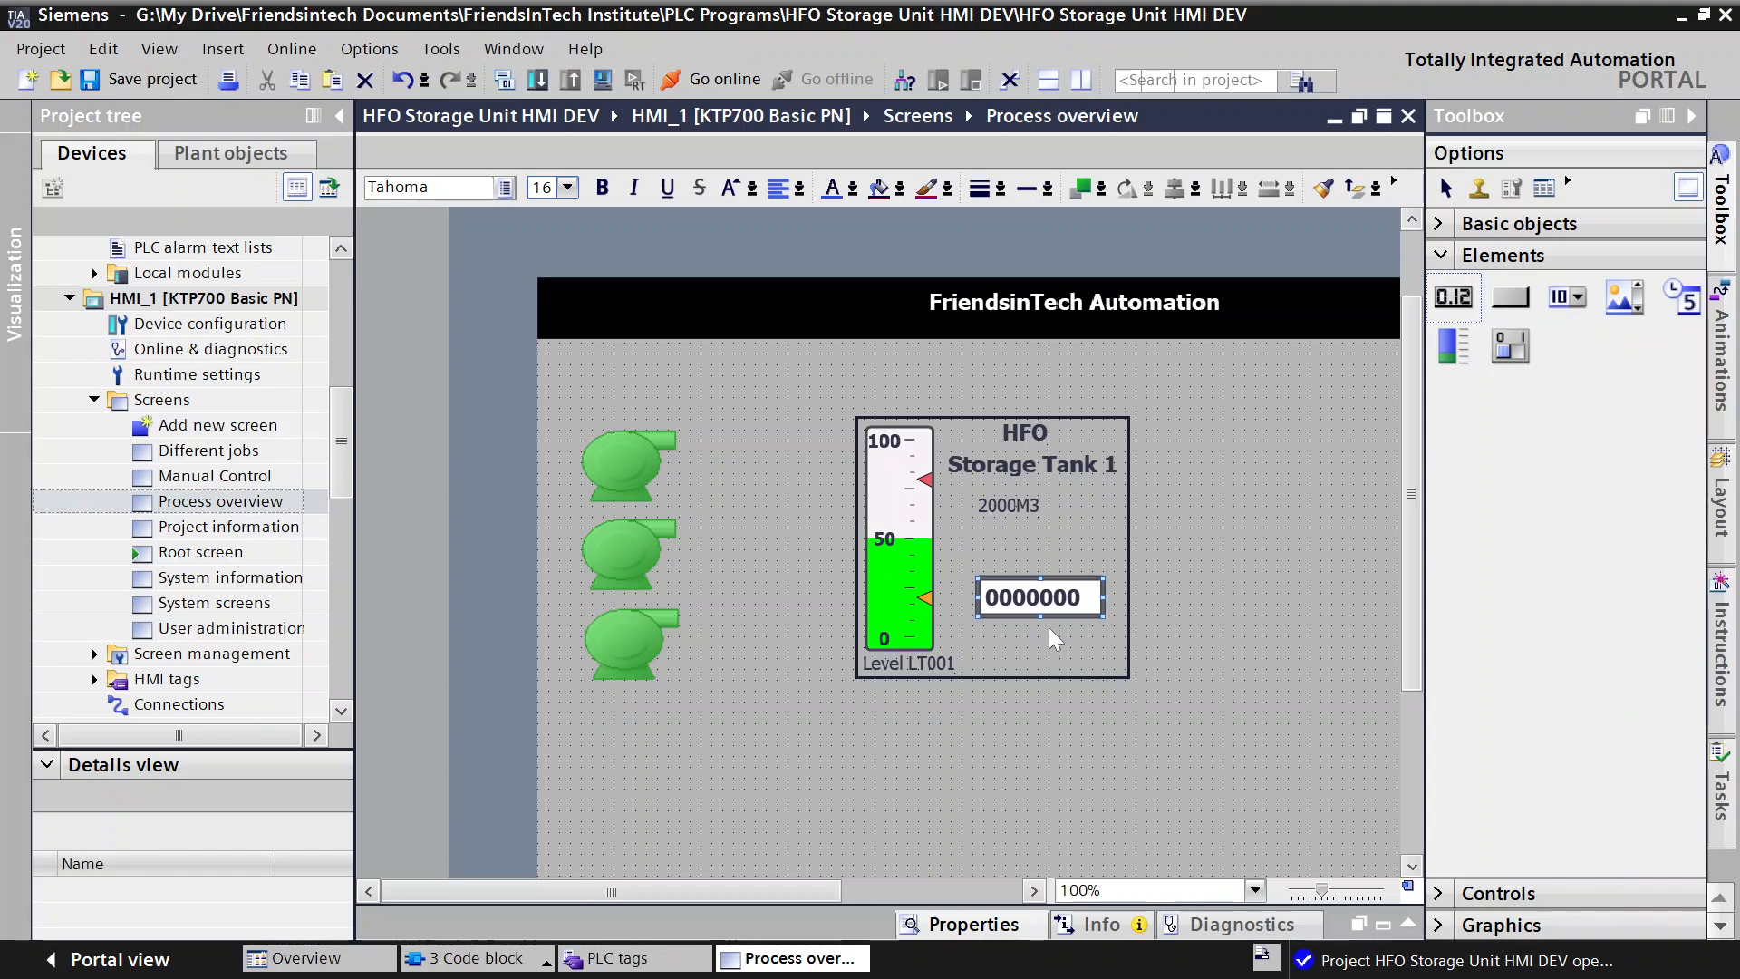
Step: Select the tank's I/O field and check in the reference screenshot how the temperature field should look
left_click(1061, 628)
left_click(1051, 594)
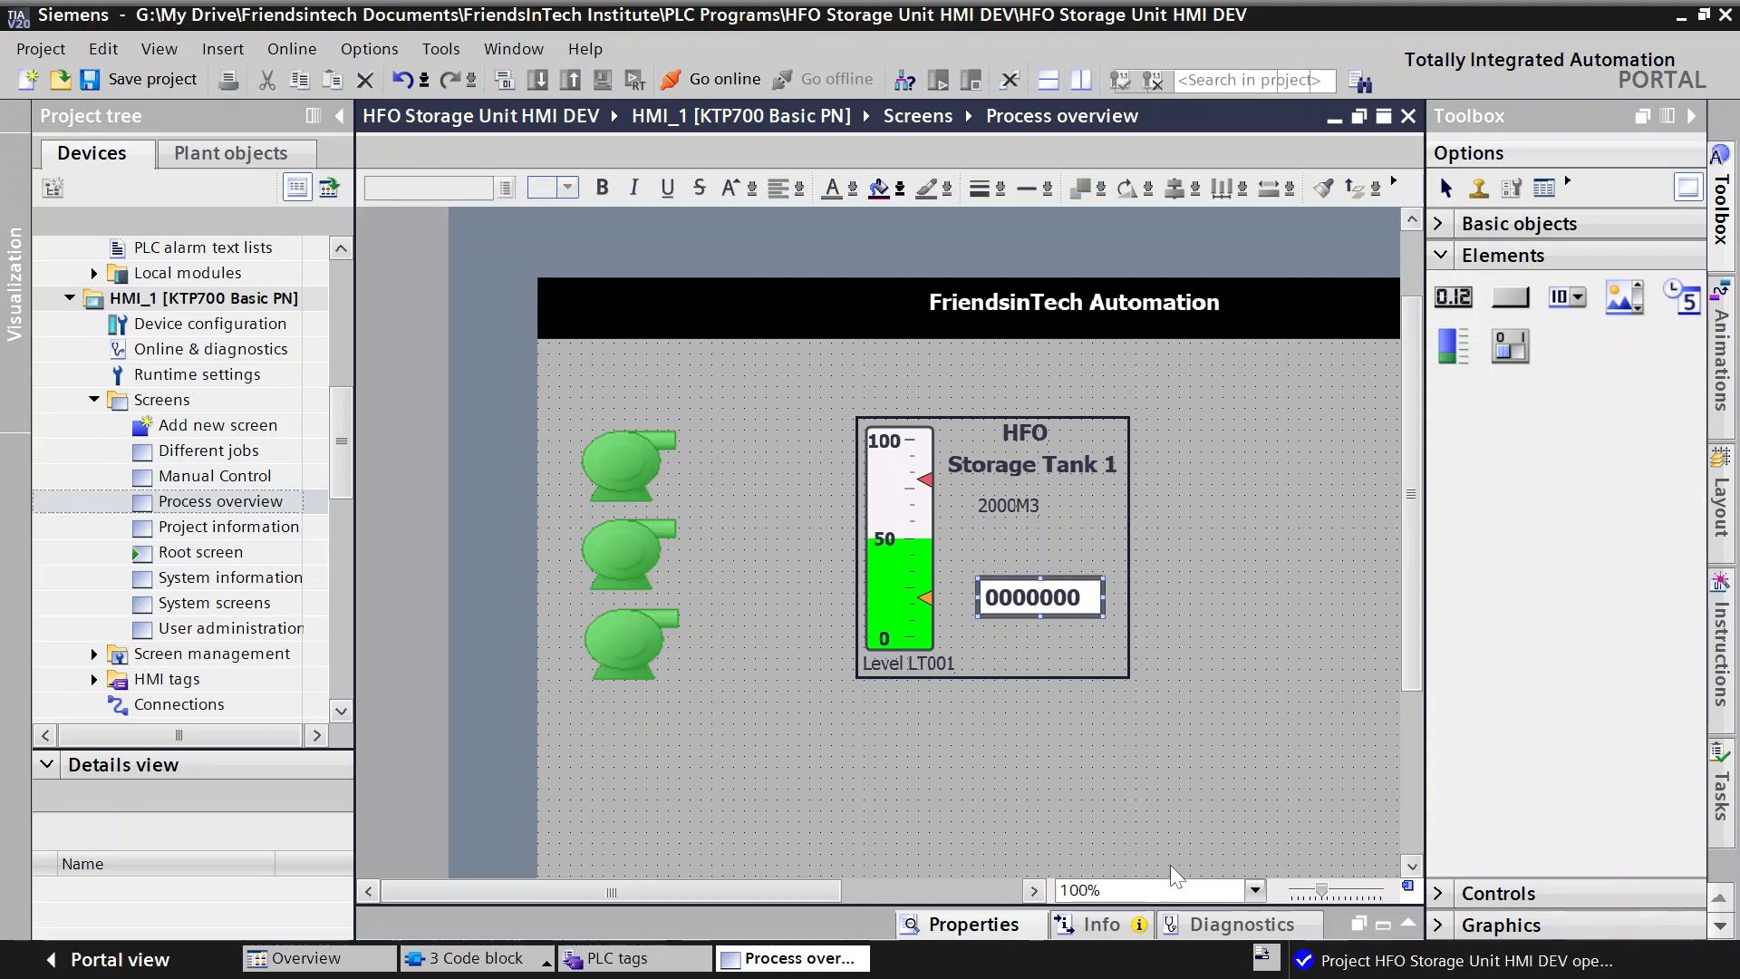
mouse_move(1174, 967)
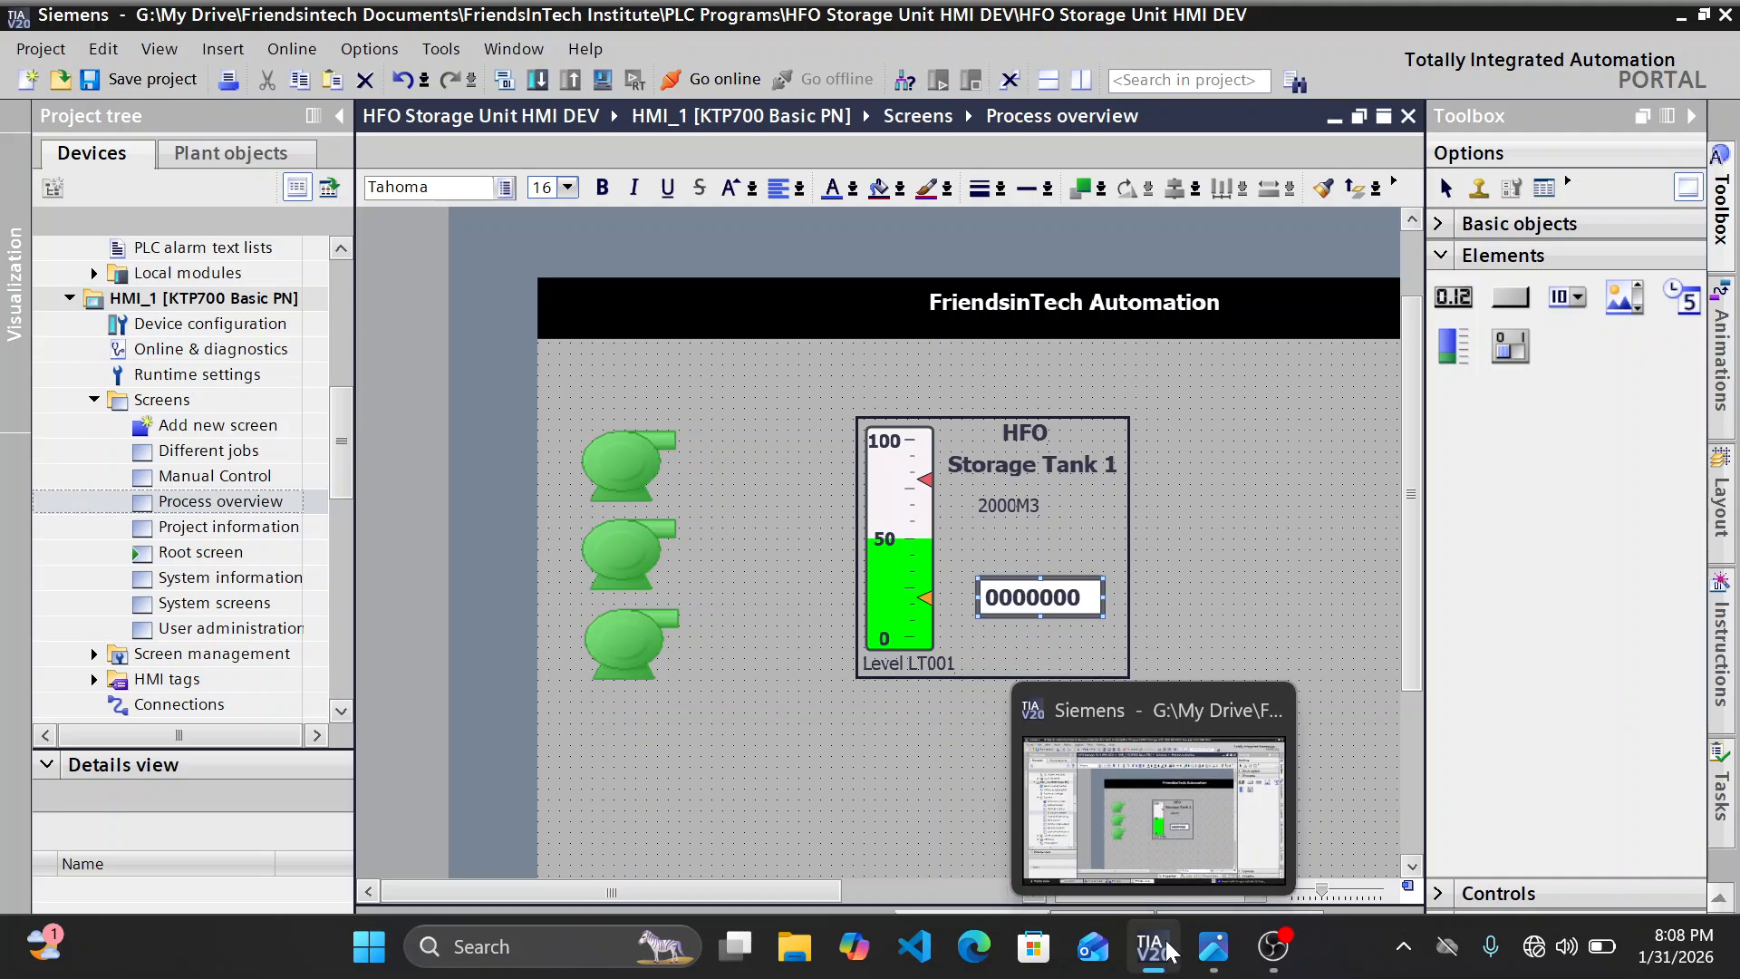
left_click(1213, 946)
left_click(1118, 856)
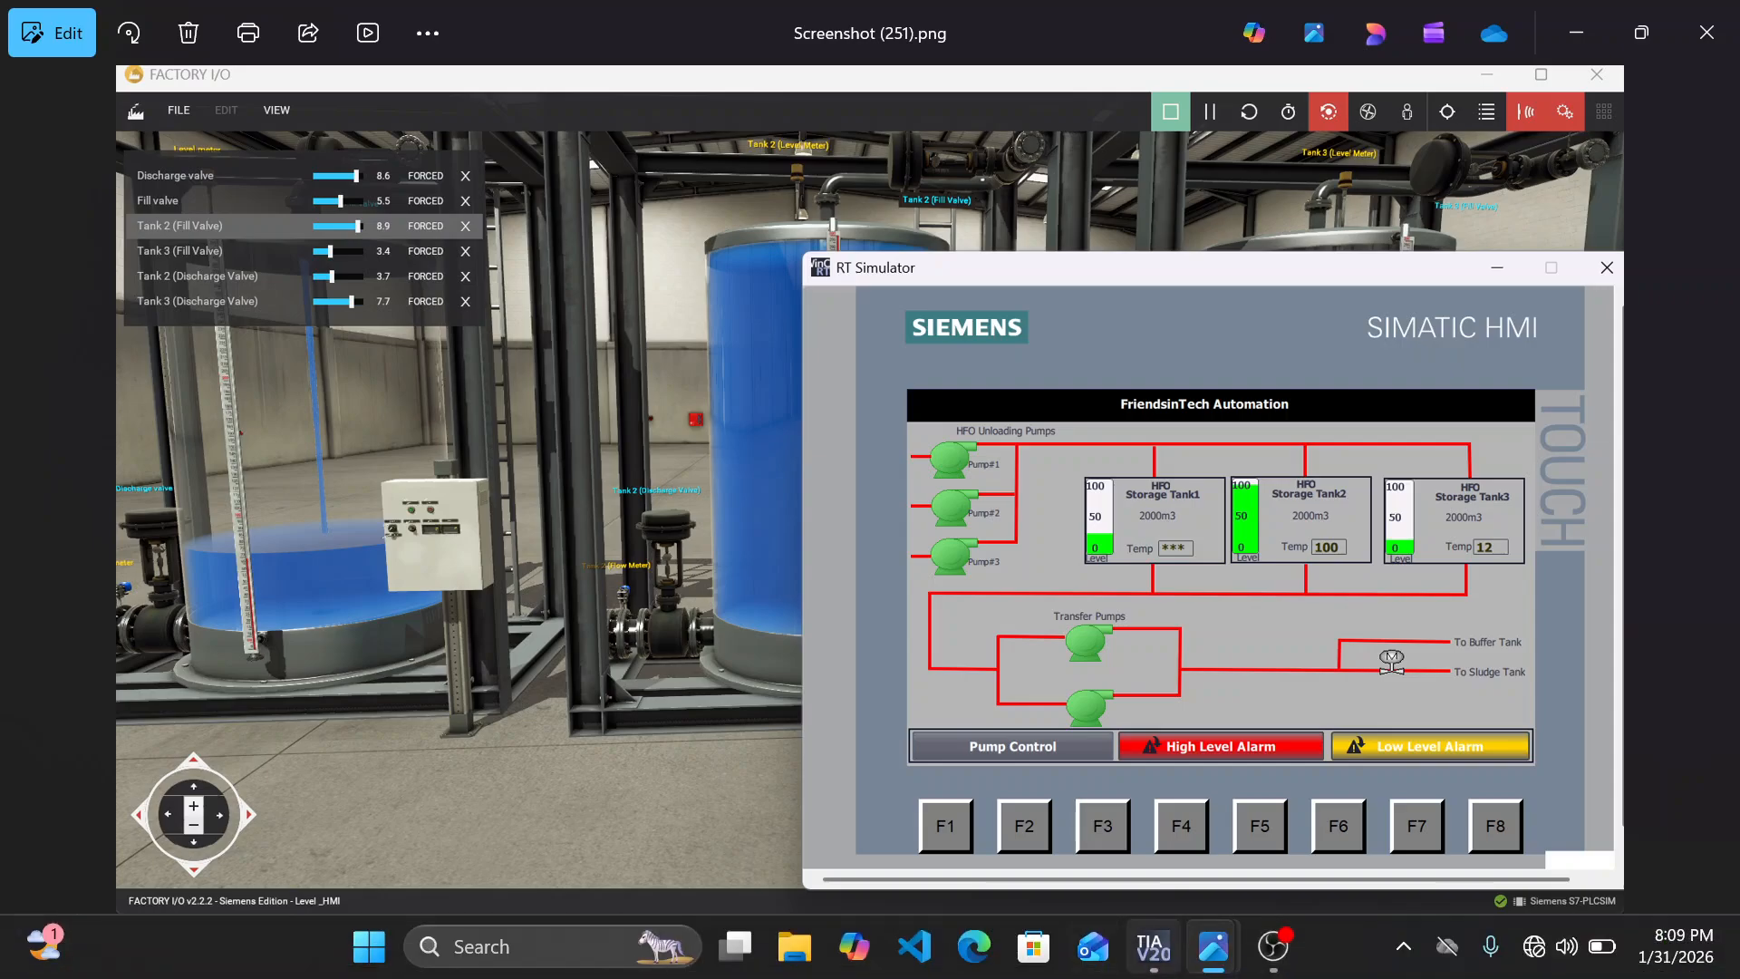
left_click(1169, 820)
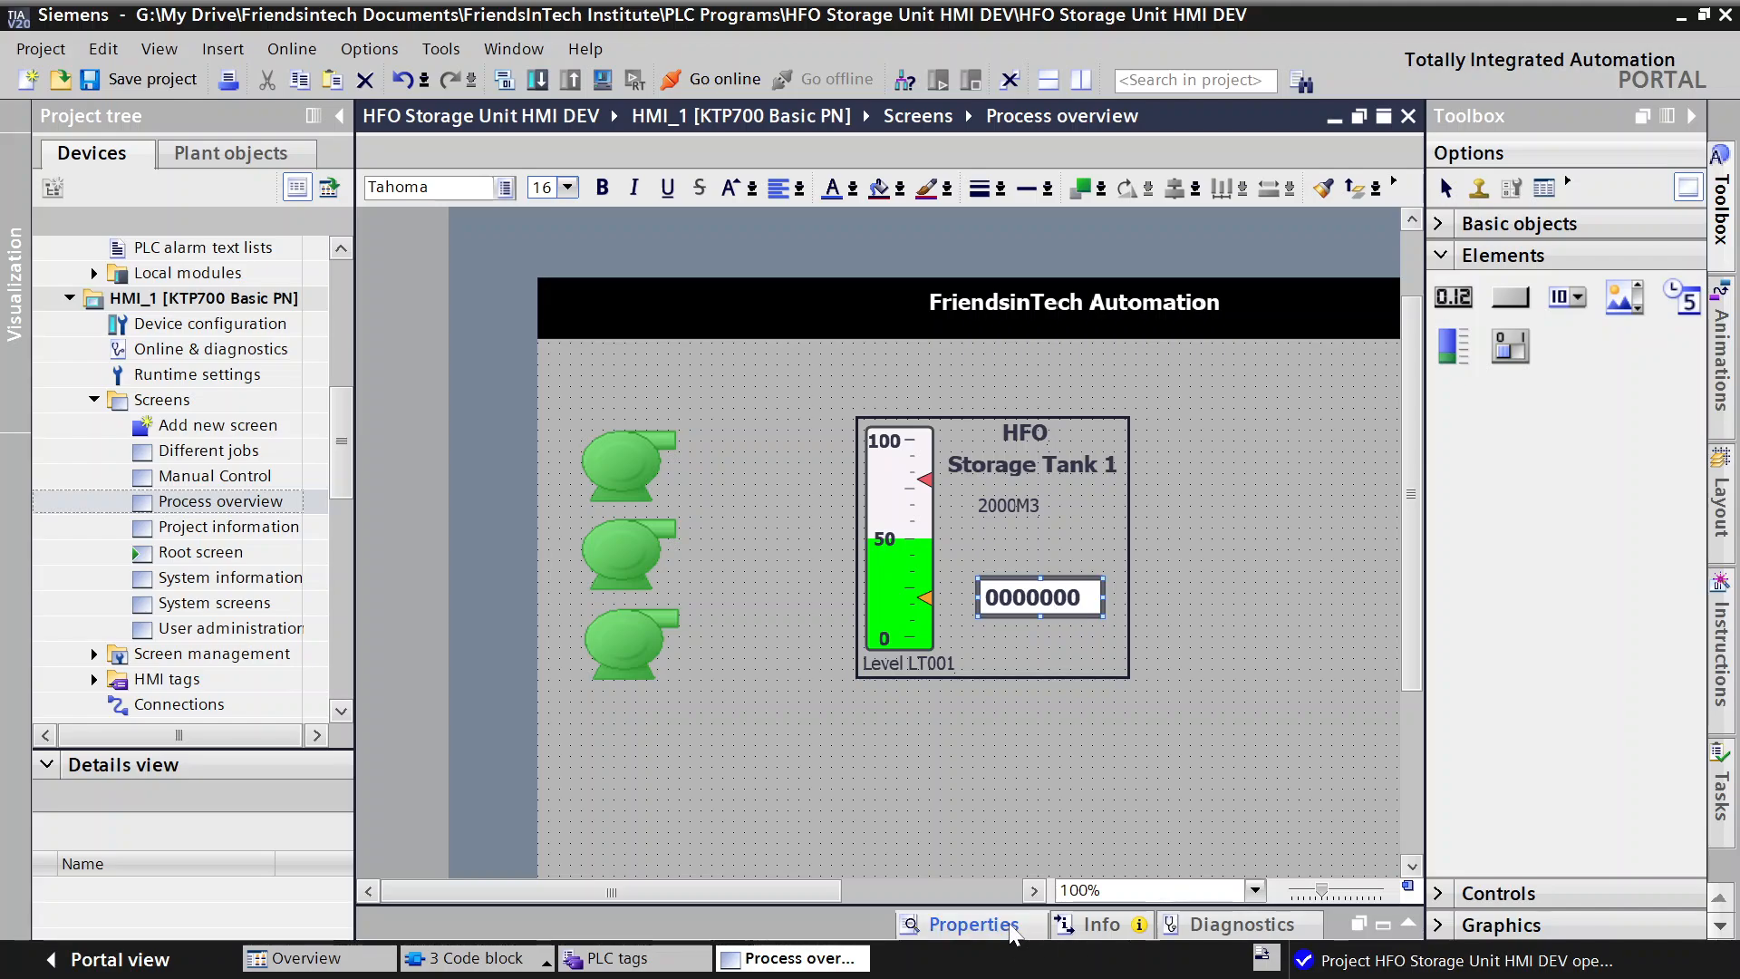
Step: Set the I/O field's background color to light grey 239, 239, 239
left_click(1012, 928)
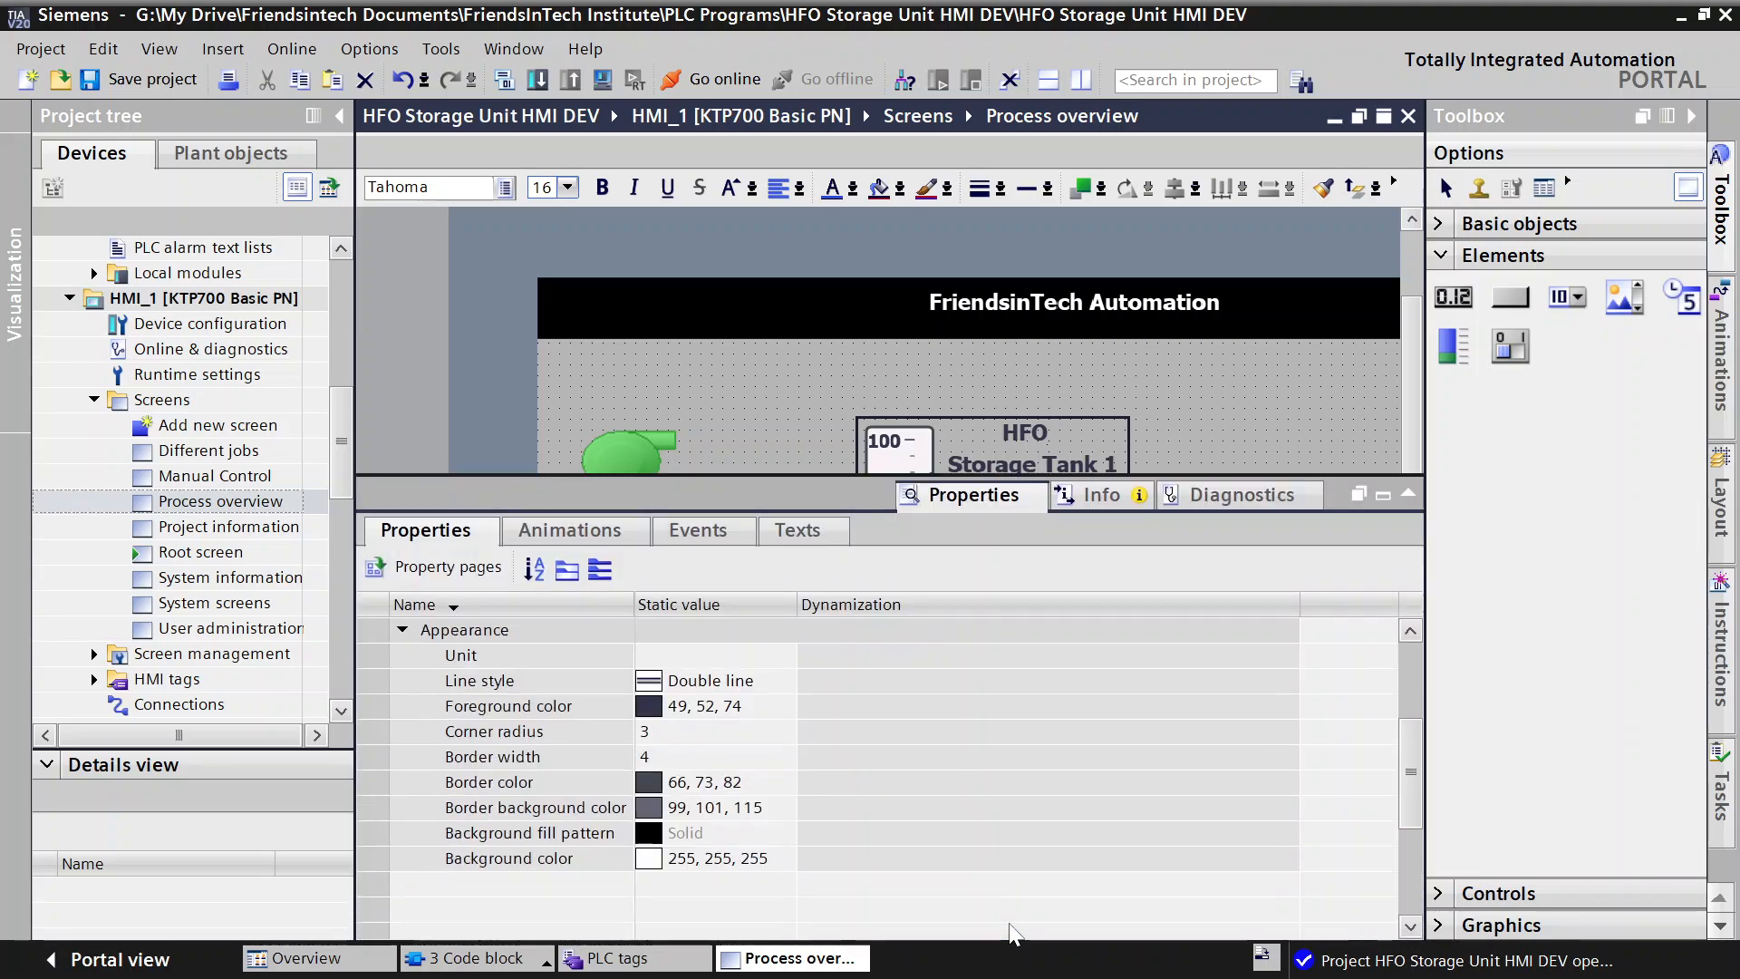
left_click(653, 832)
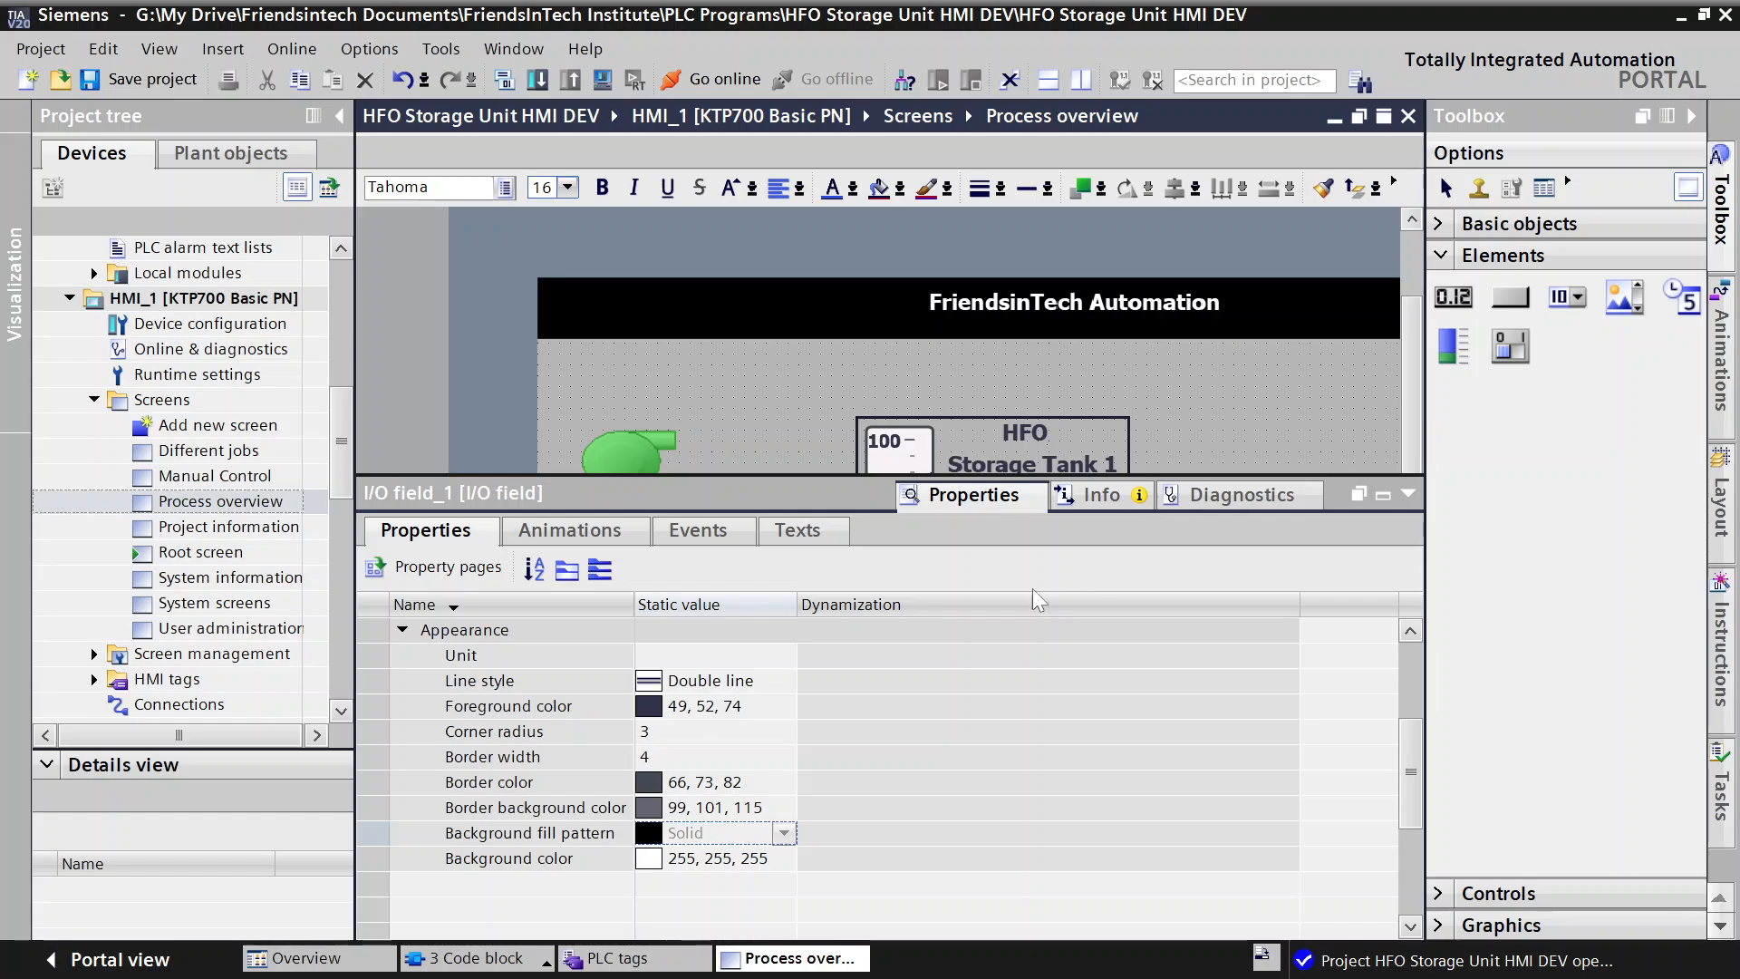
left_click(647, 861)
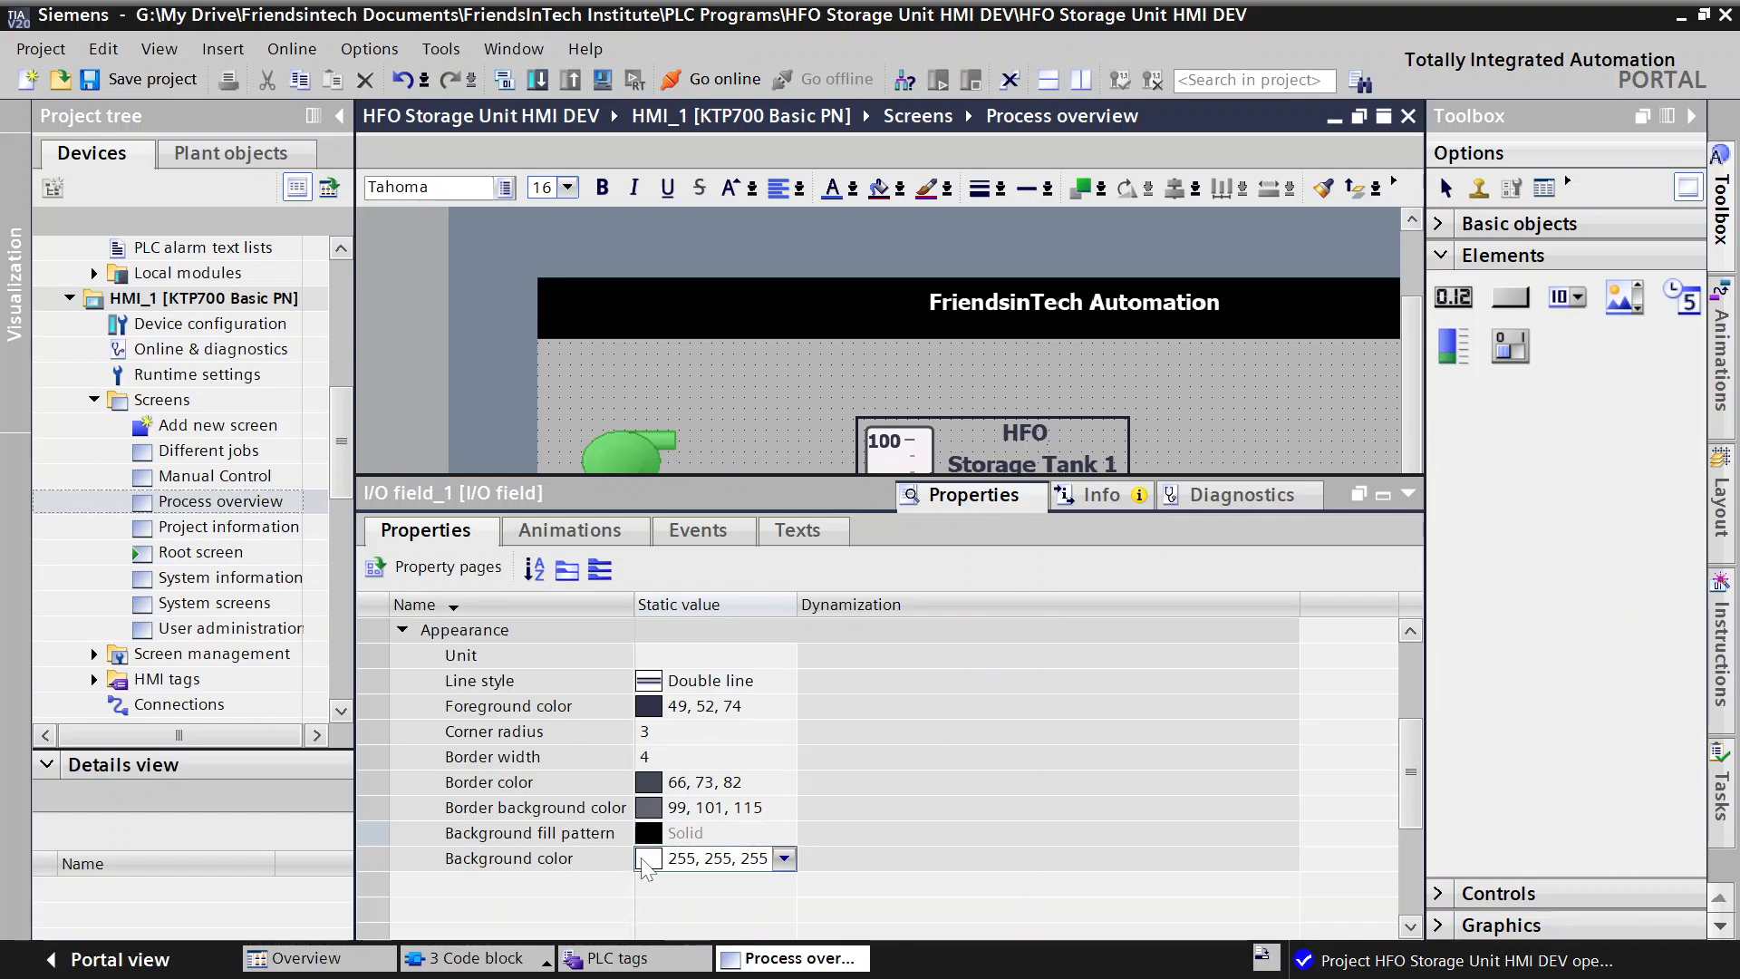
left_click(784, 859)
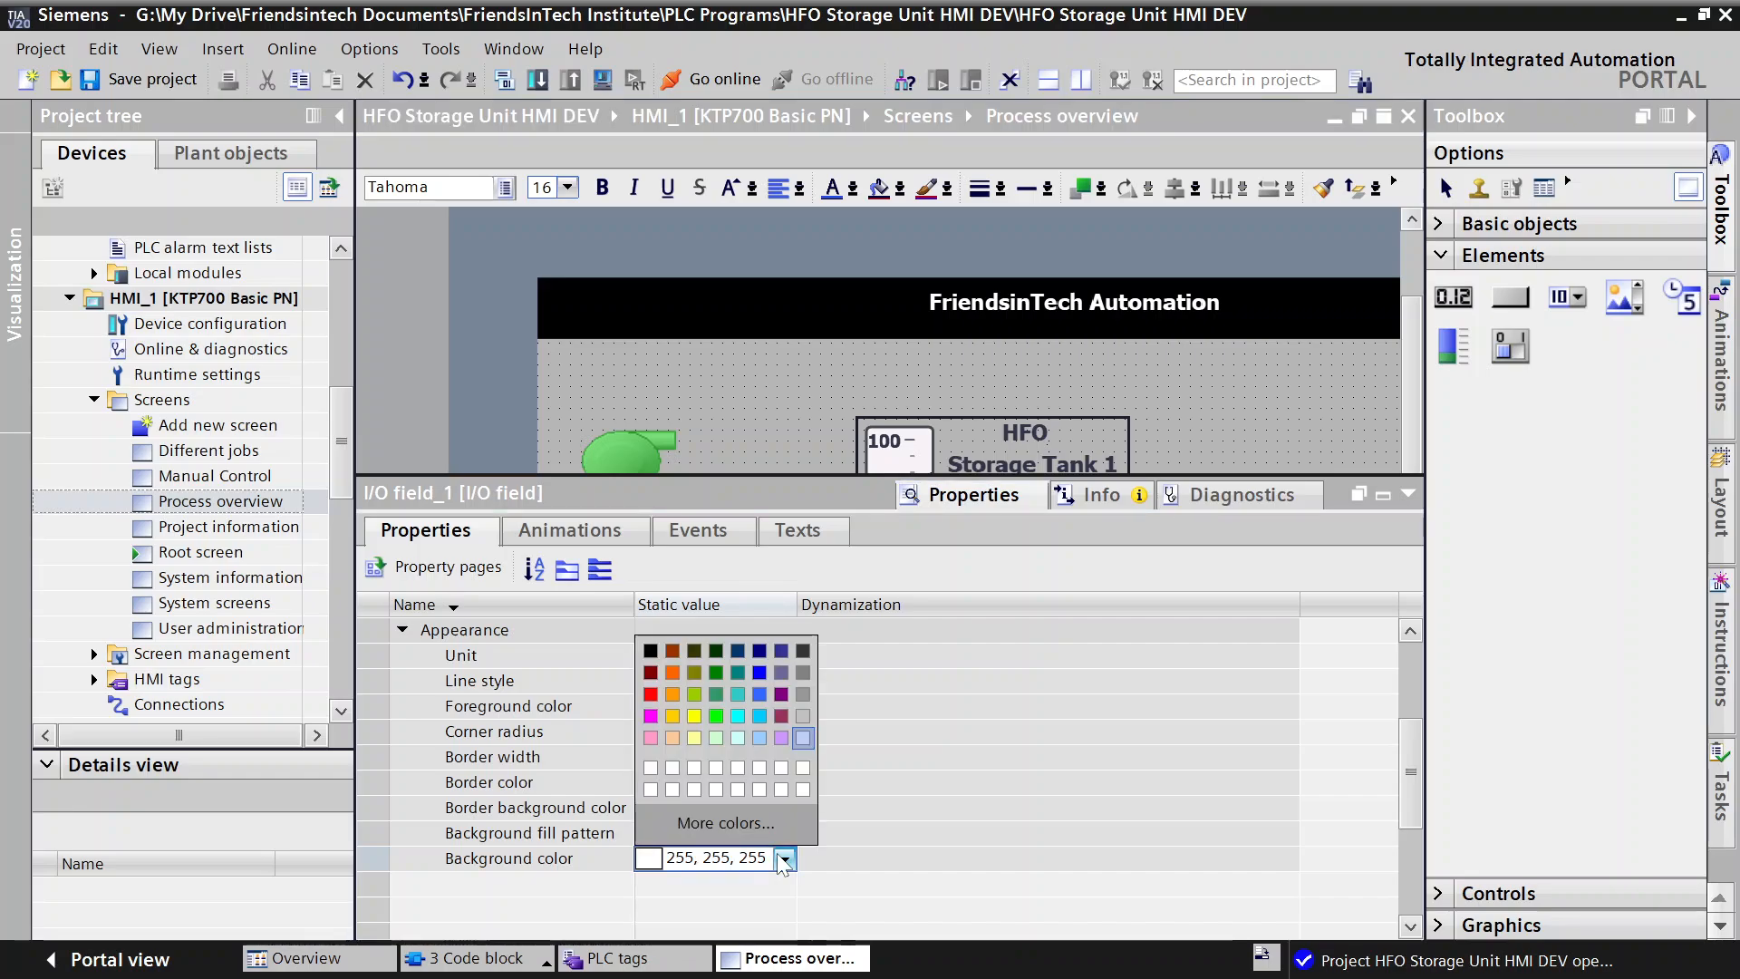
left_click(728, 826)
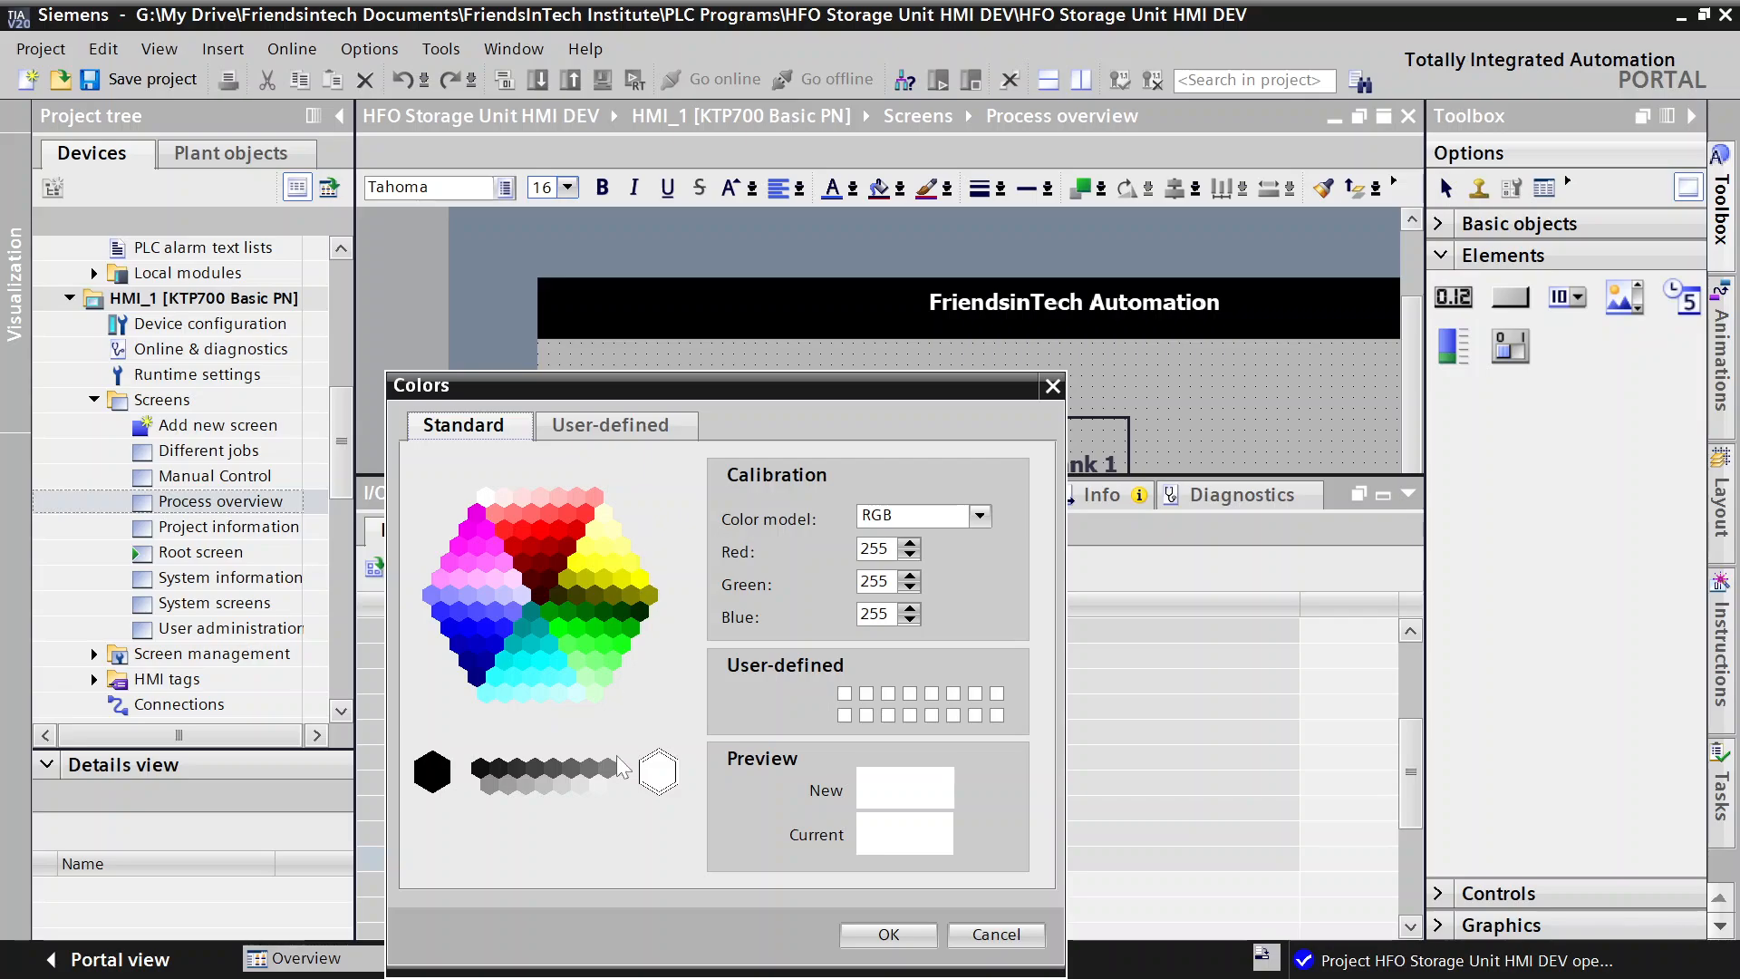
left_click(563, 782)
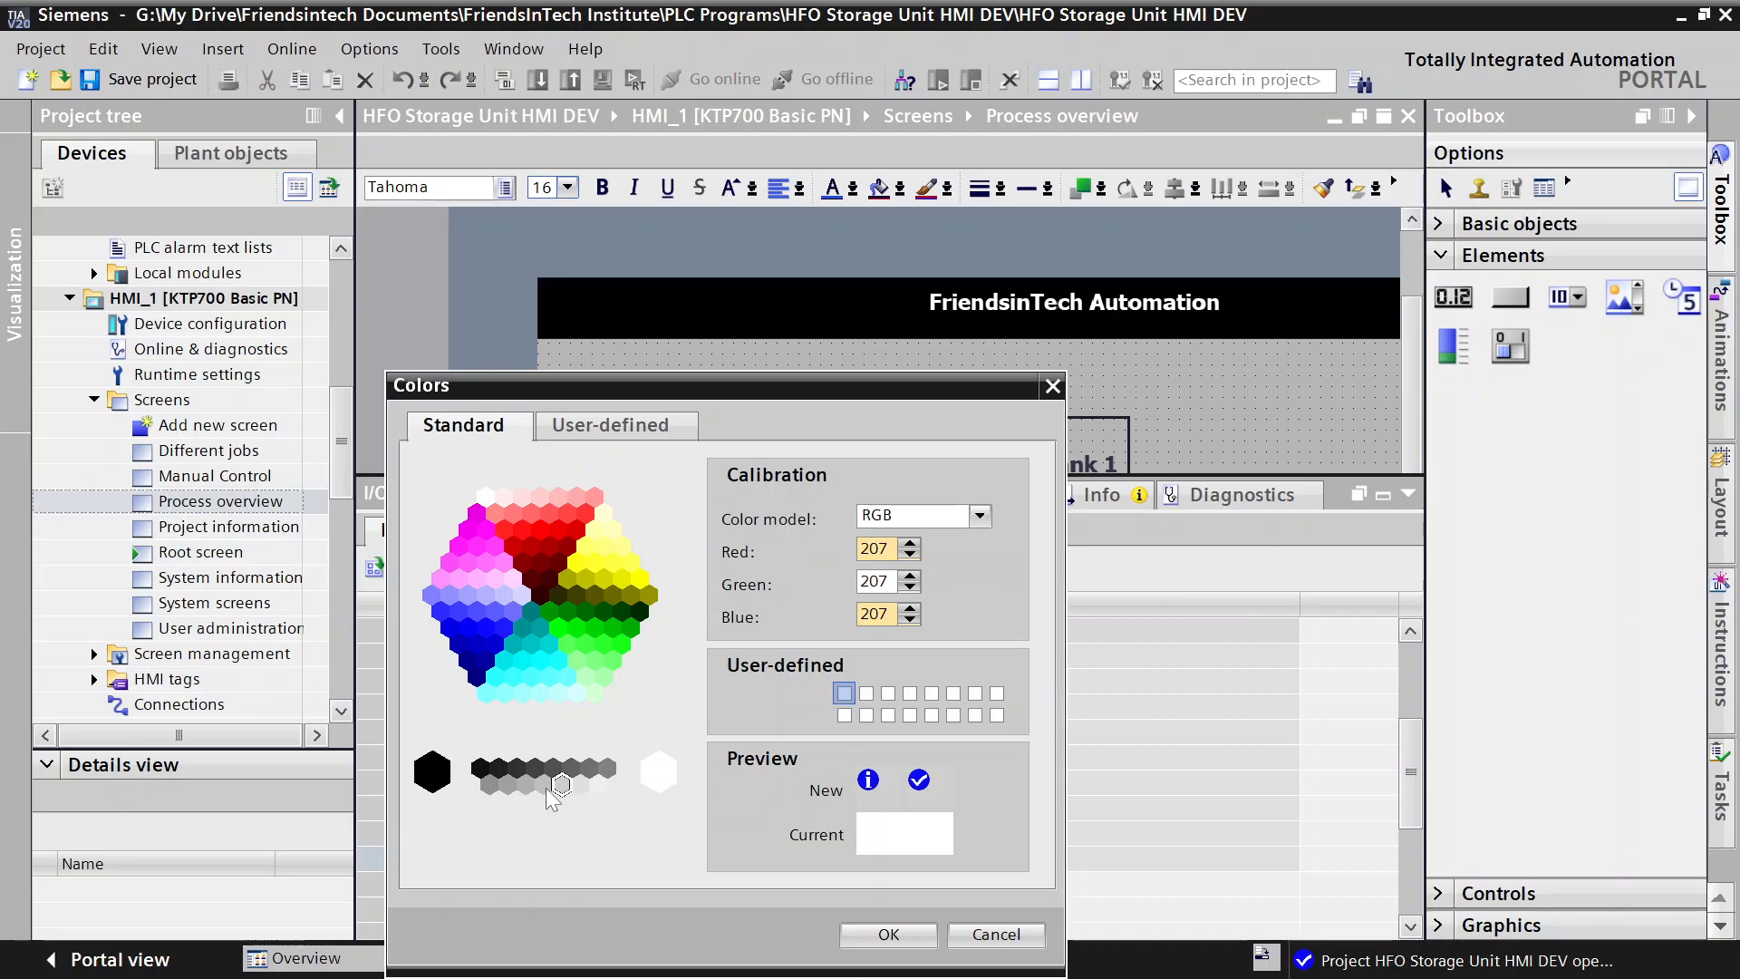
left_click(599, 785)
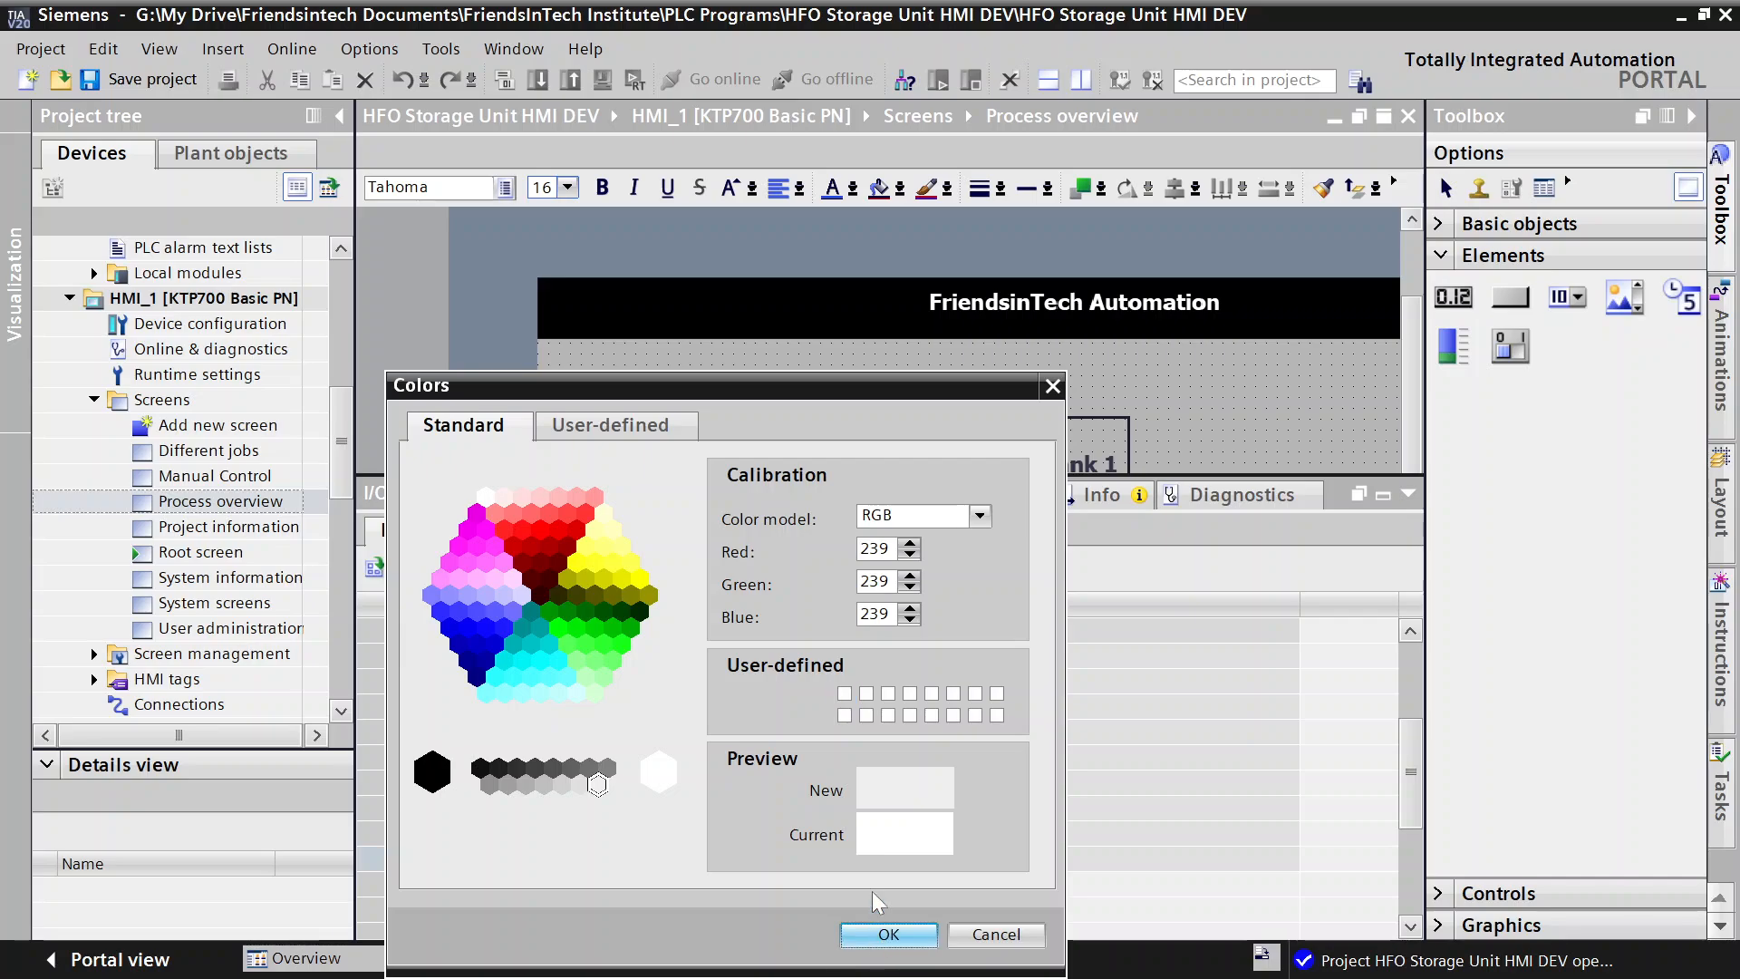
left_click(886, 933)
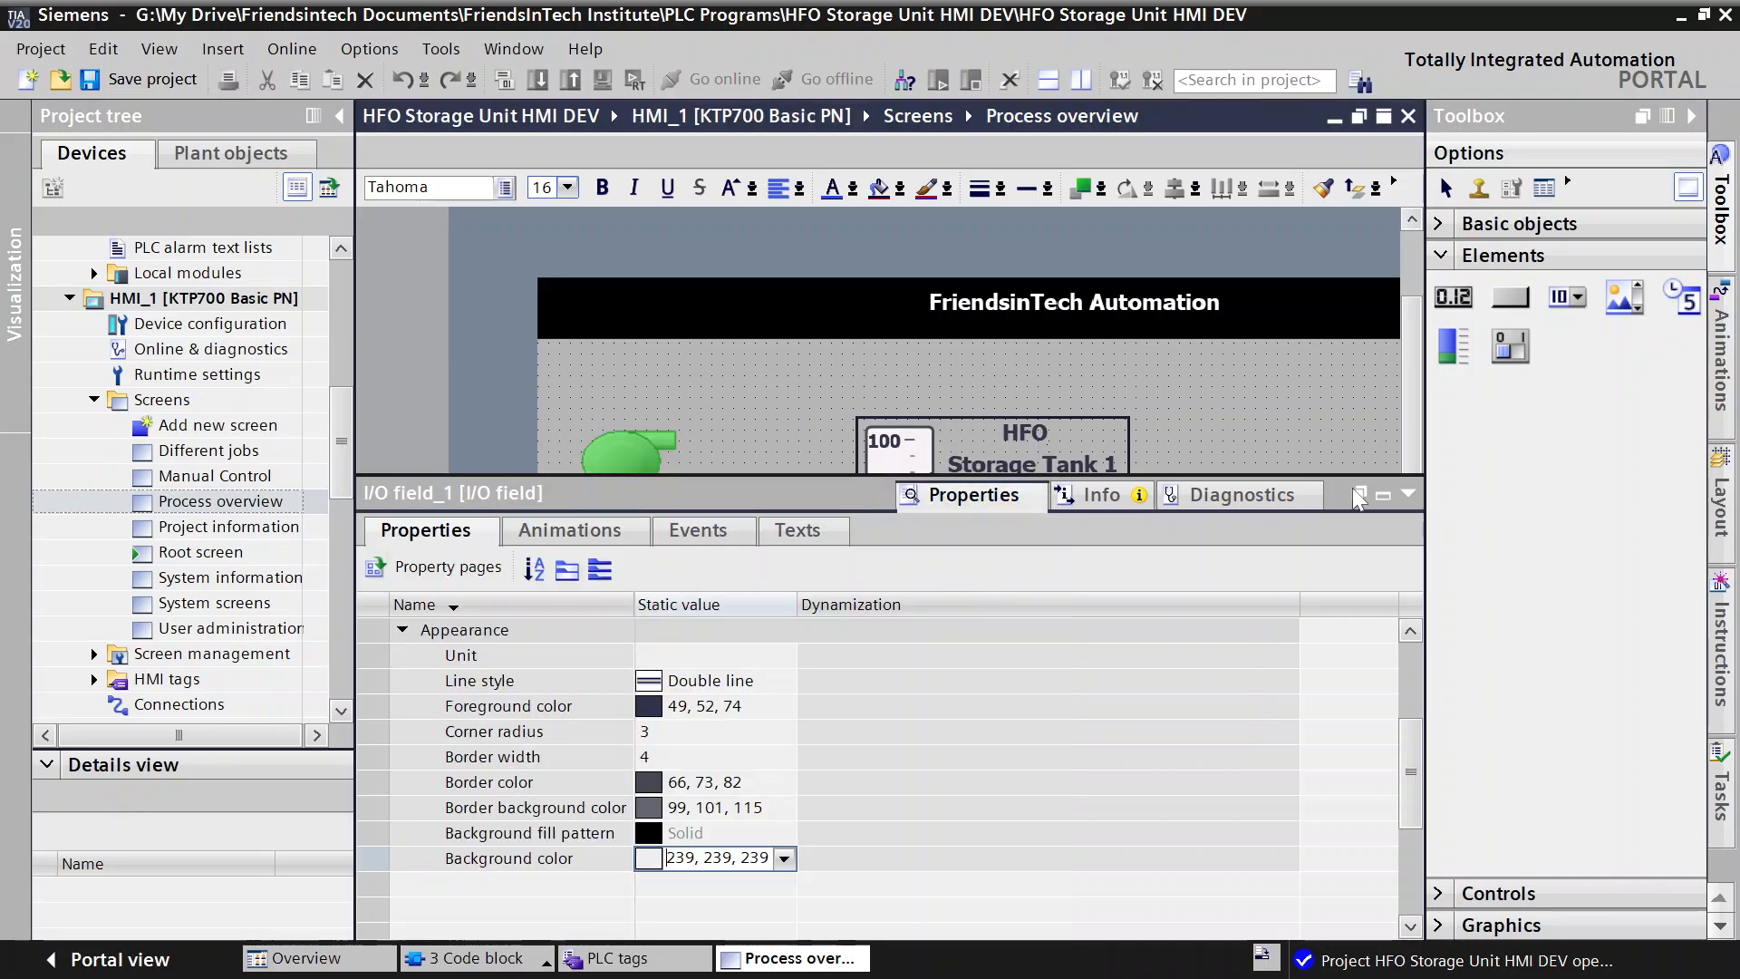
left_click(1408, 494)
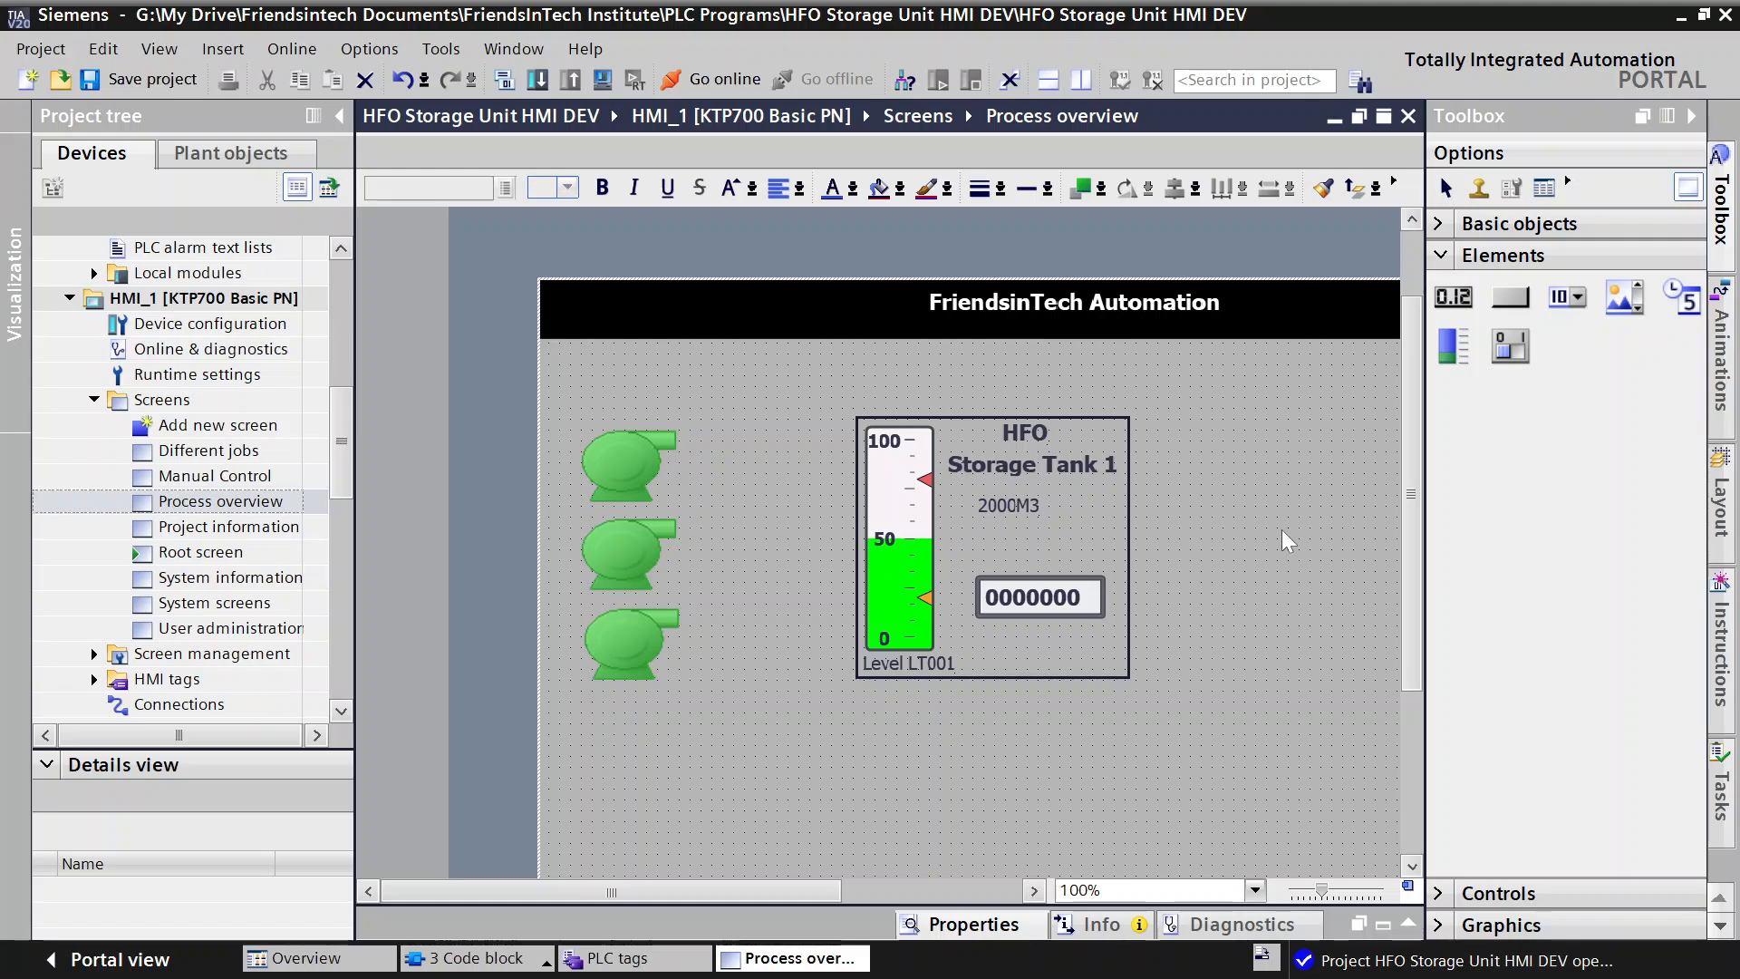
left_click(1291, 525)
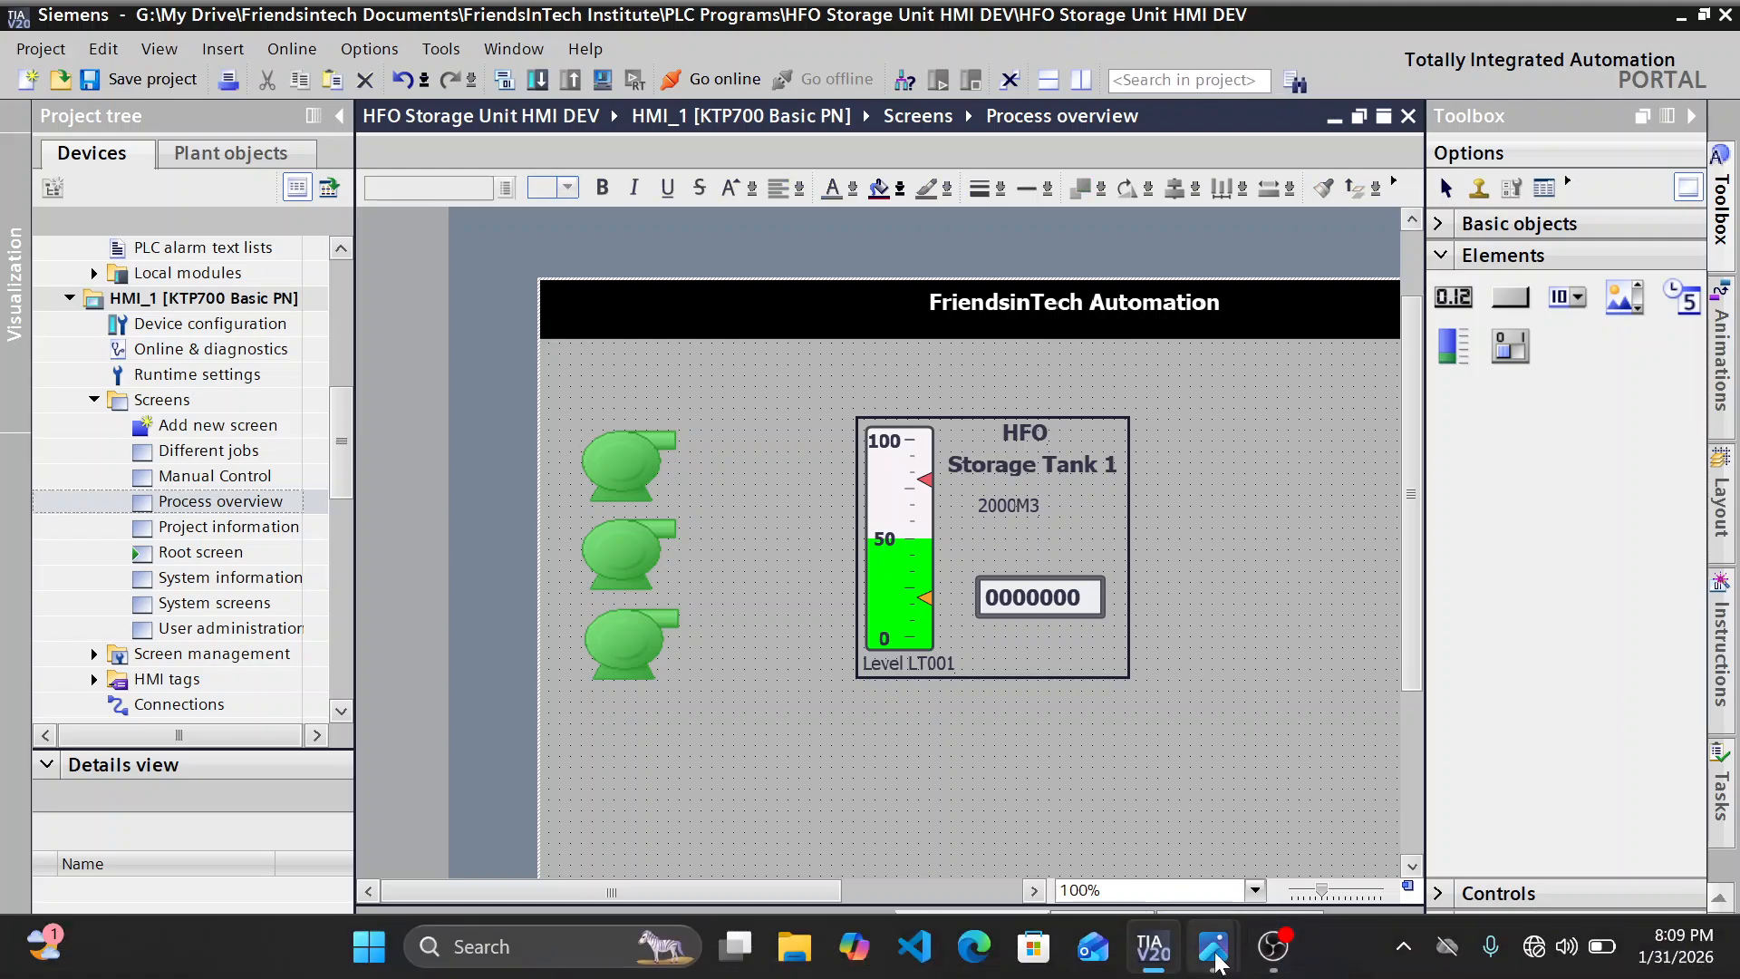
mouse_move(1215, 956)
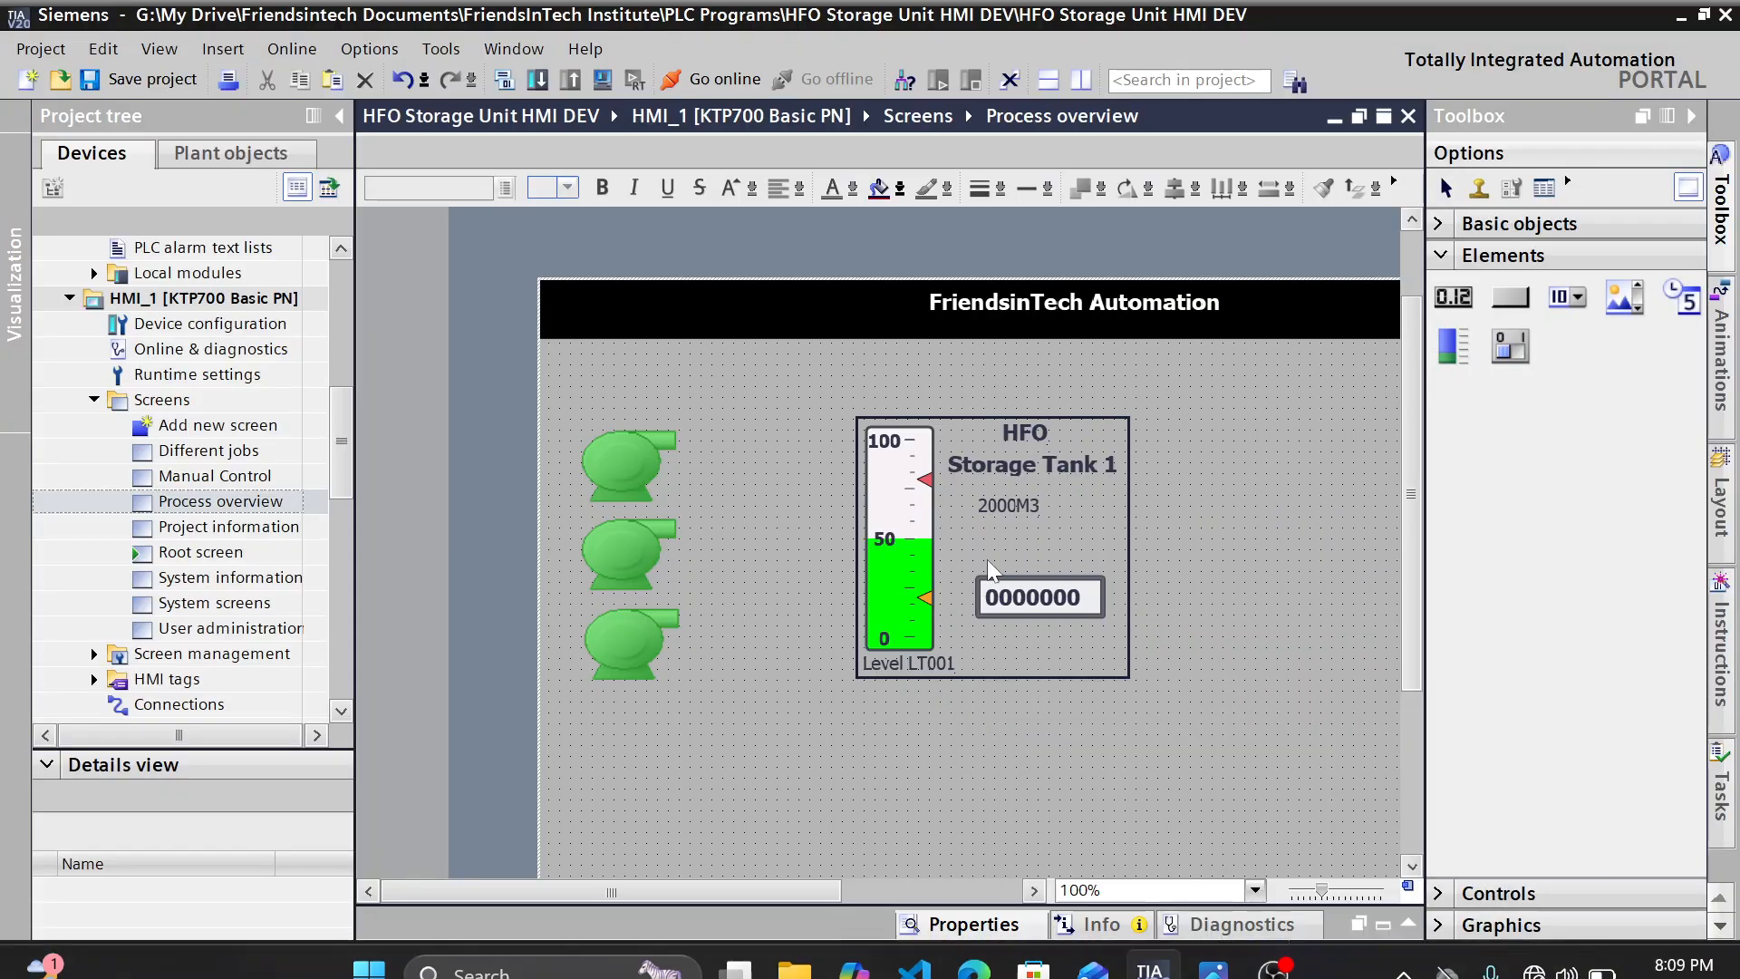
Step: Set the format pattern of the tank's I/O field to 999
left_click(1025, 600)
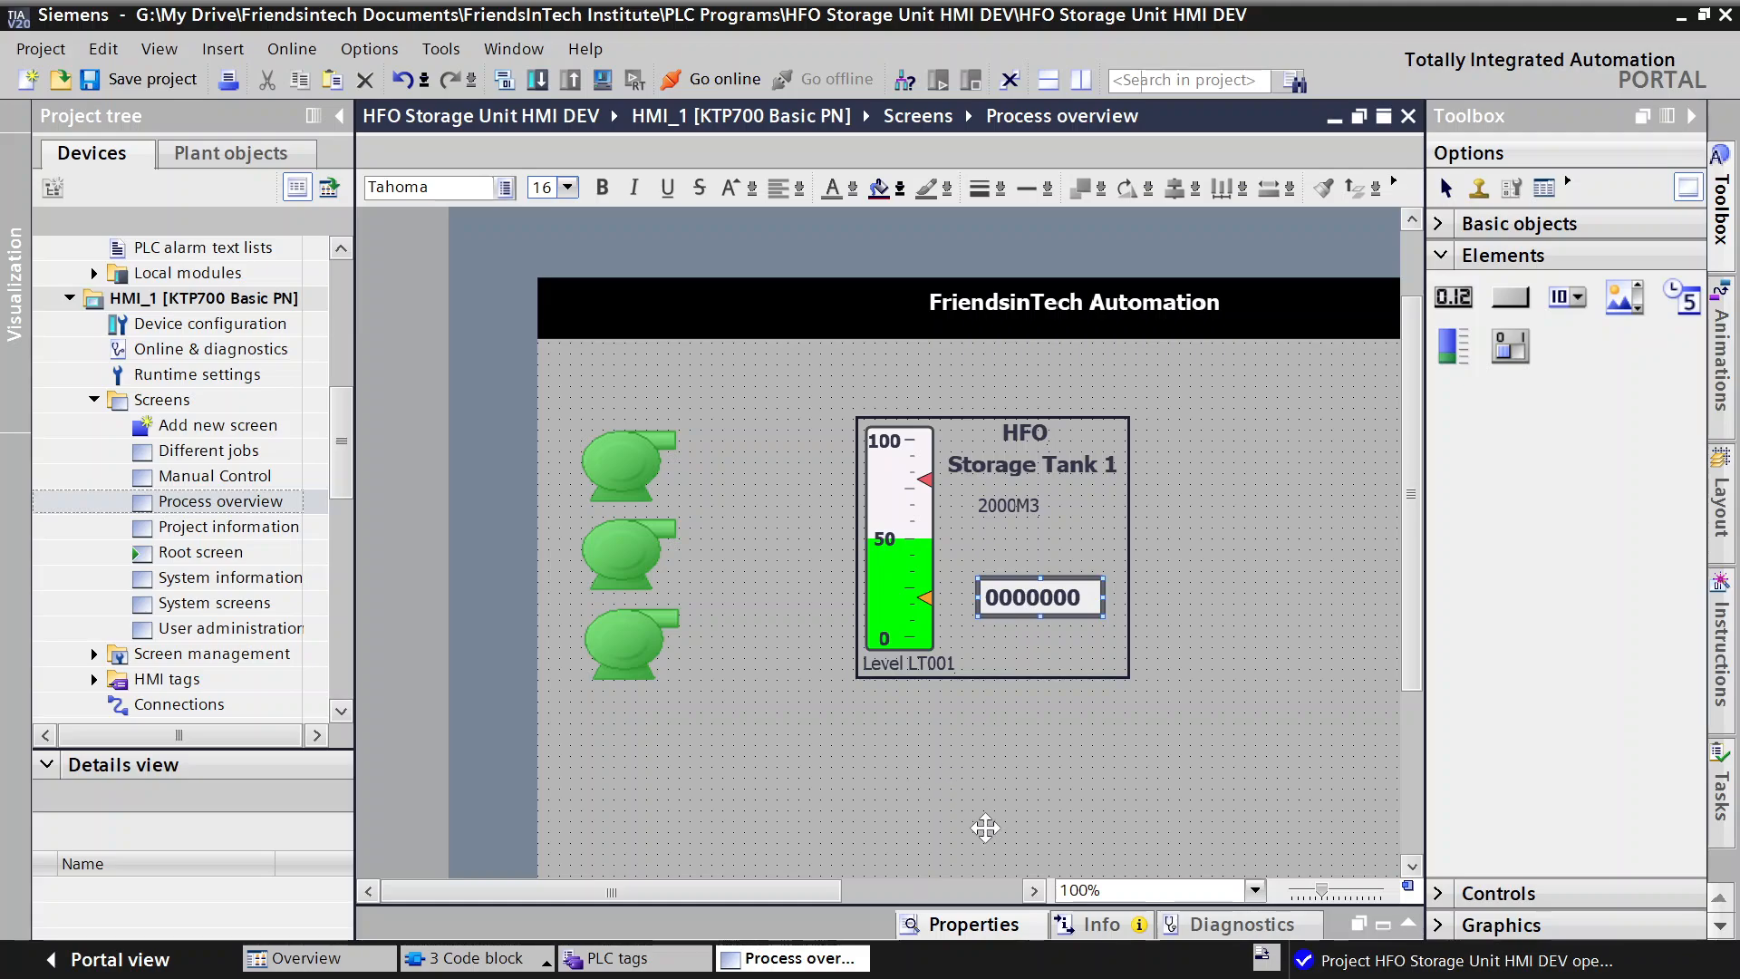
left_click(974, 924)
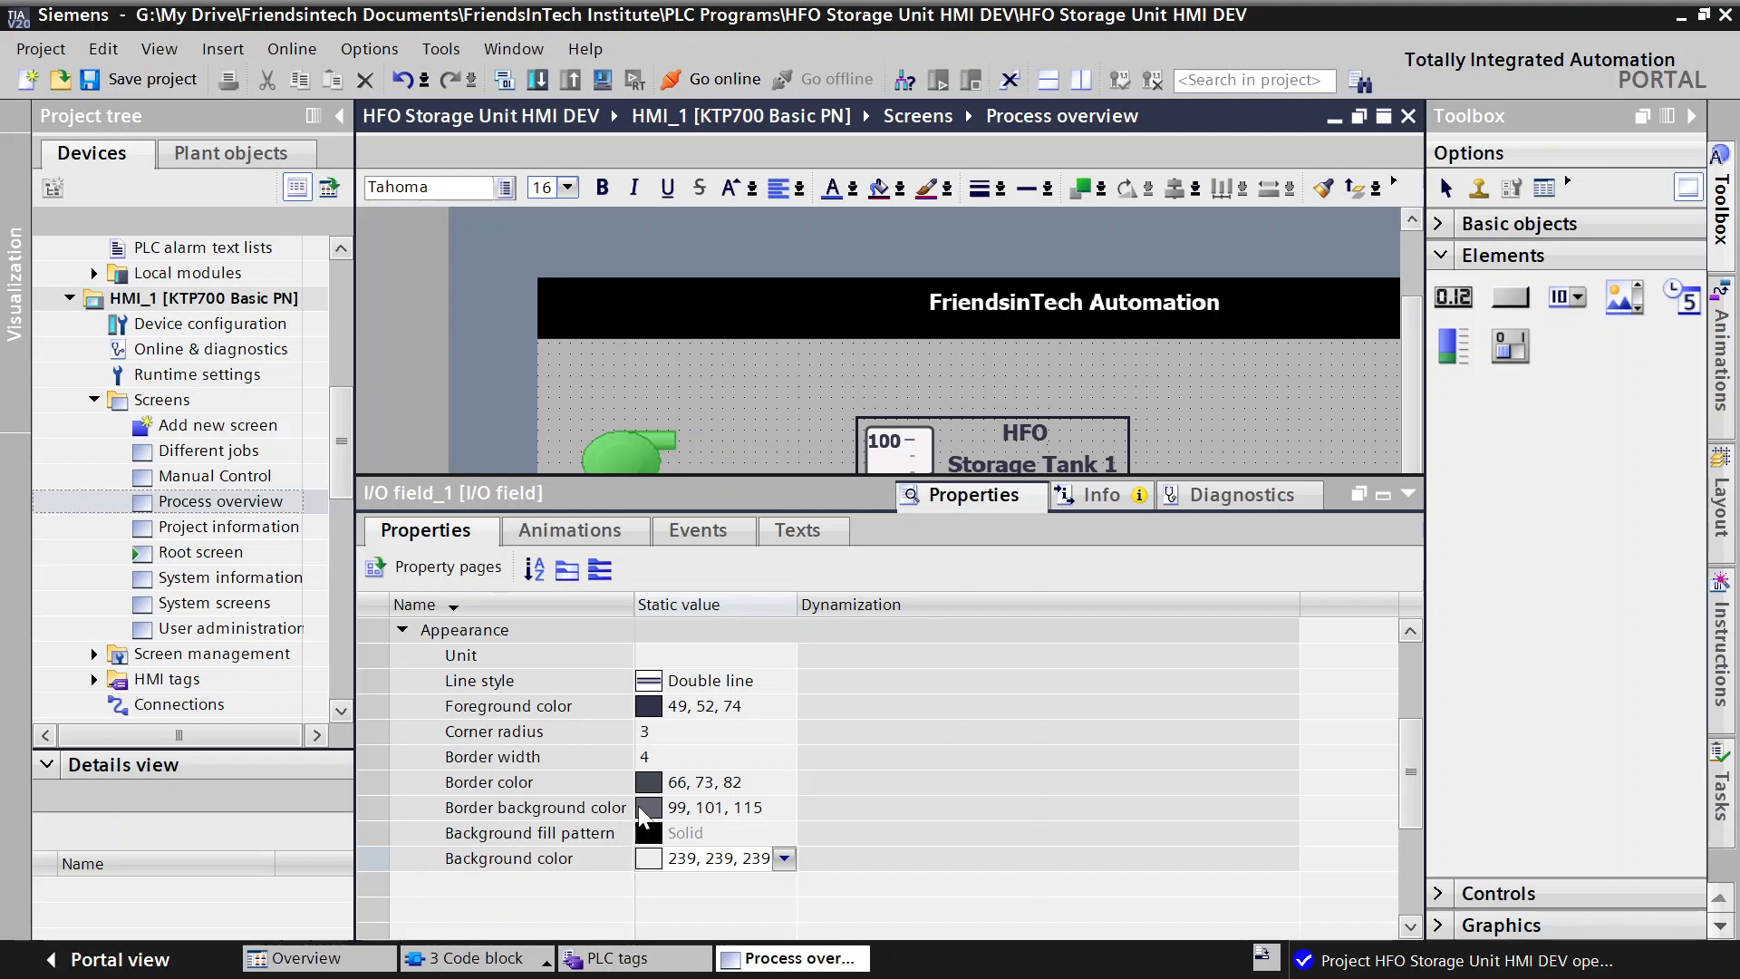
left_click(404, 629)
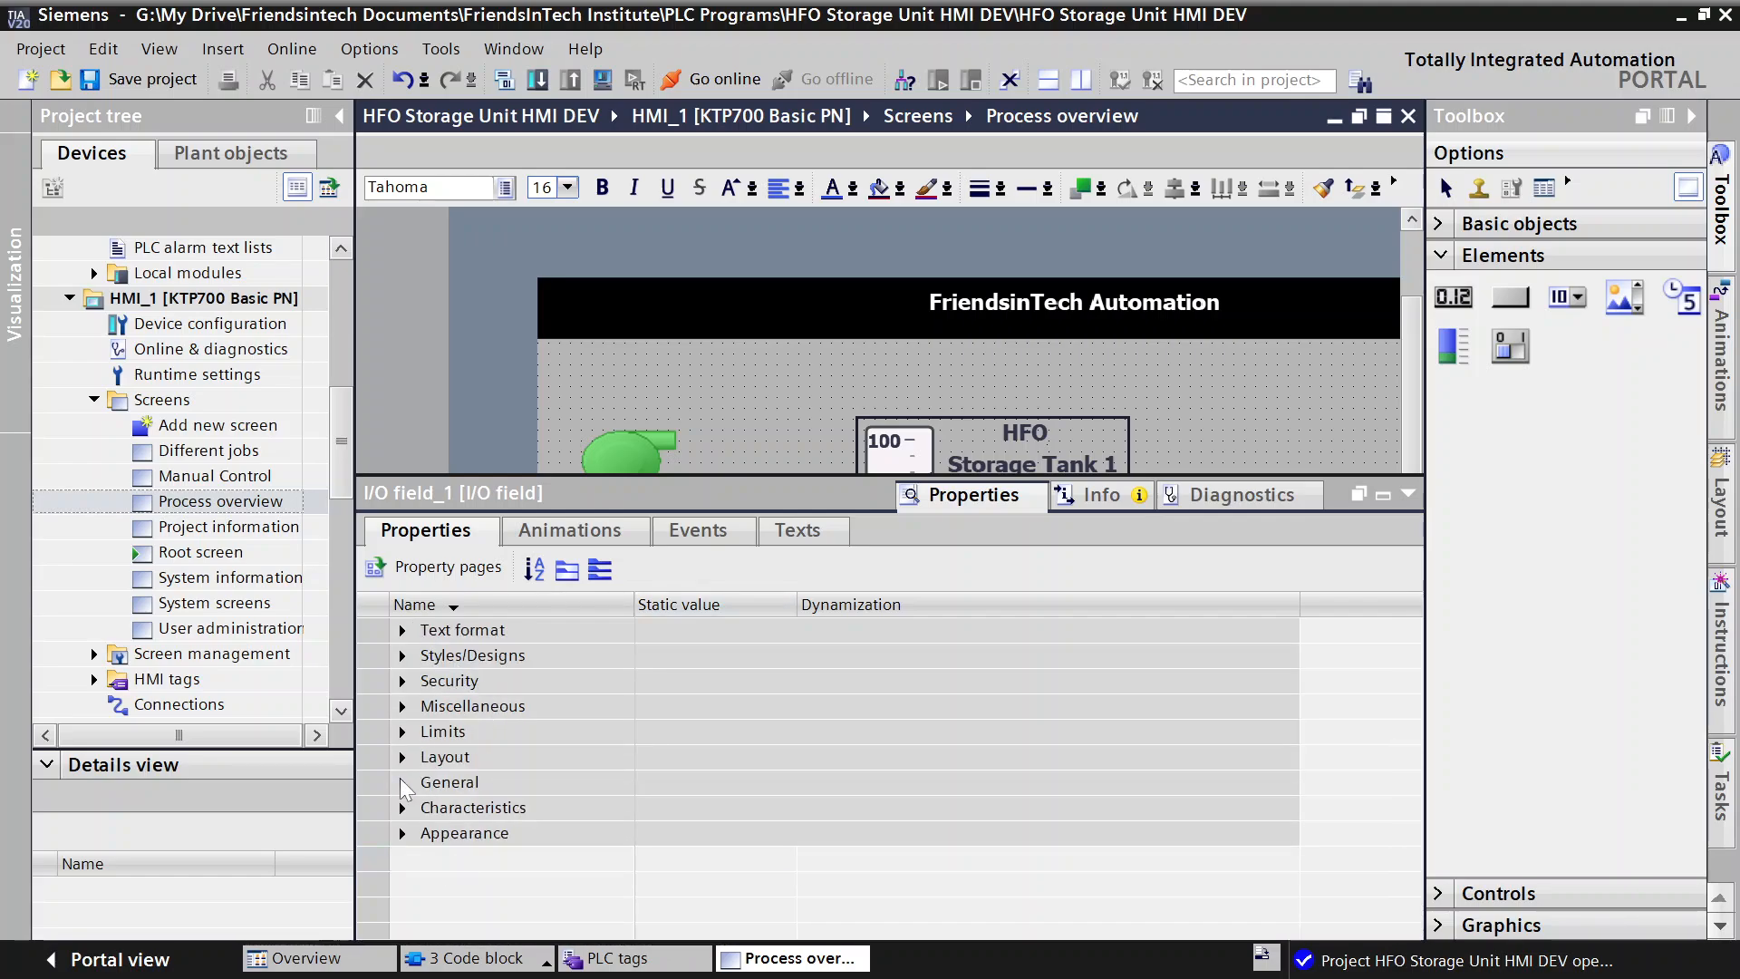
left_click(403, 781)
scroll(707, 761, "down", 1)
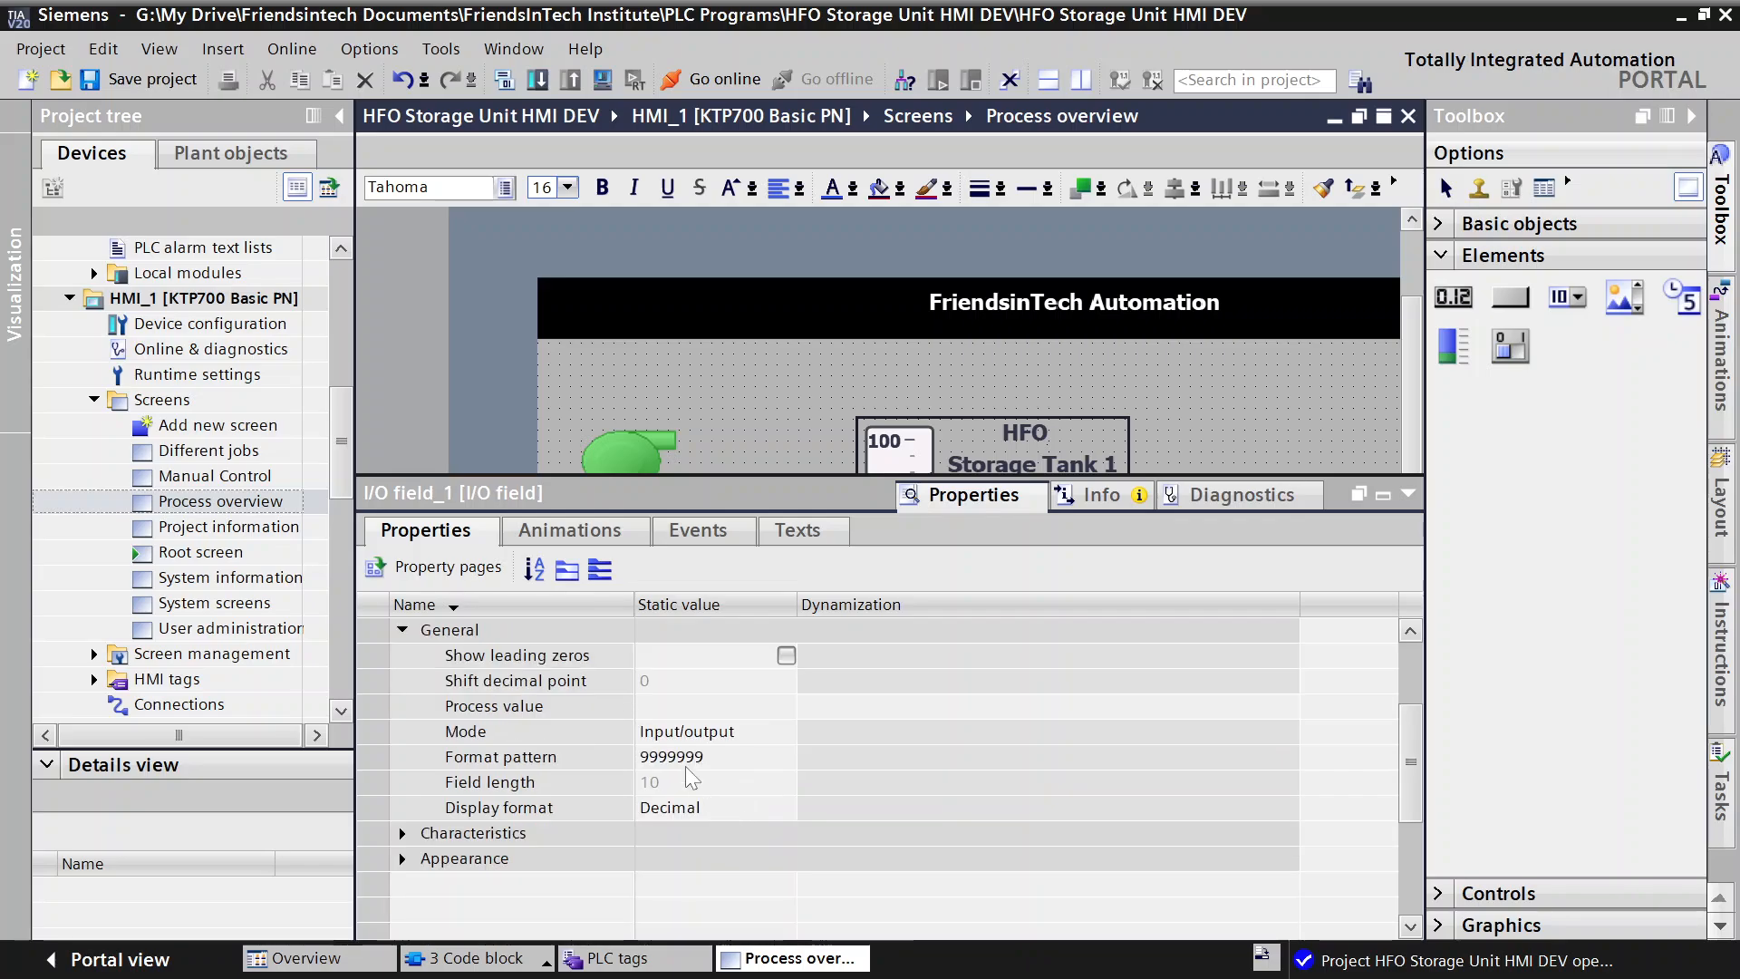
left_click(689, 757)
left_click(784, 757)
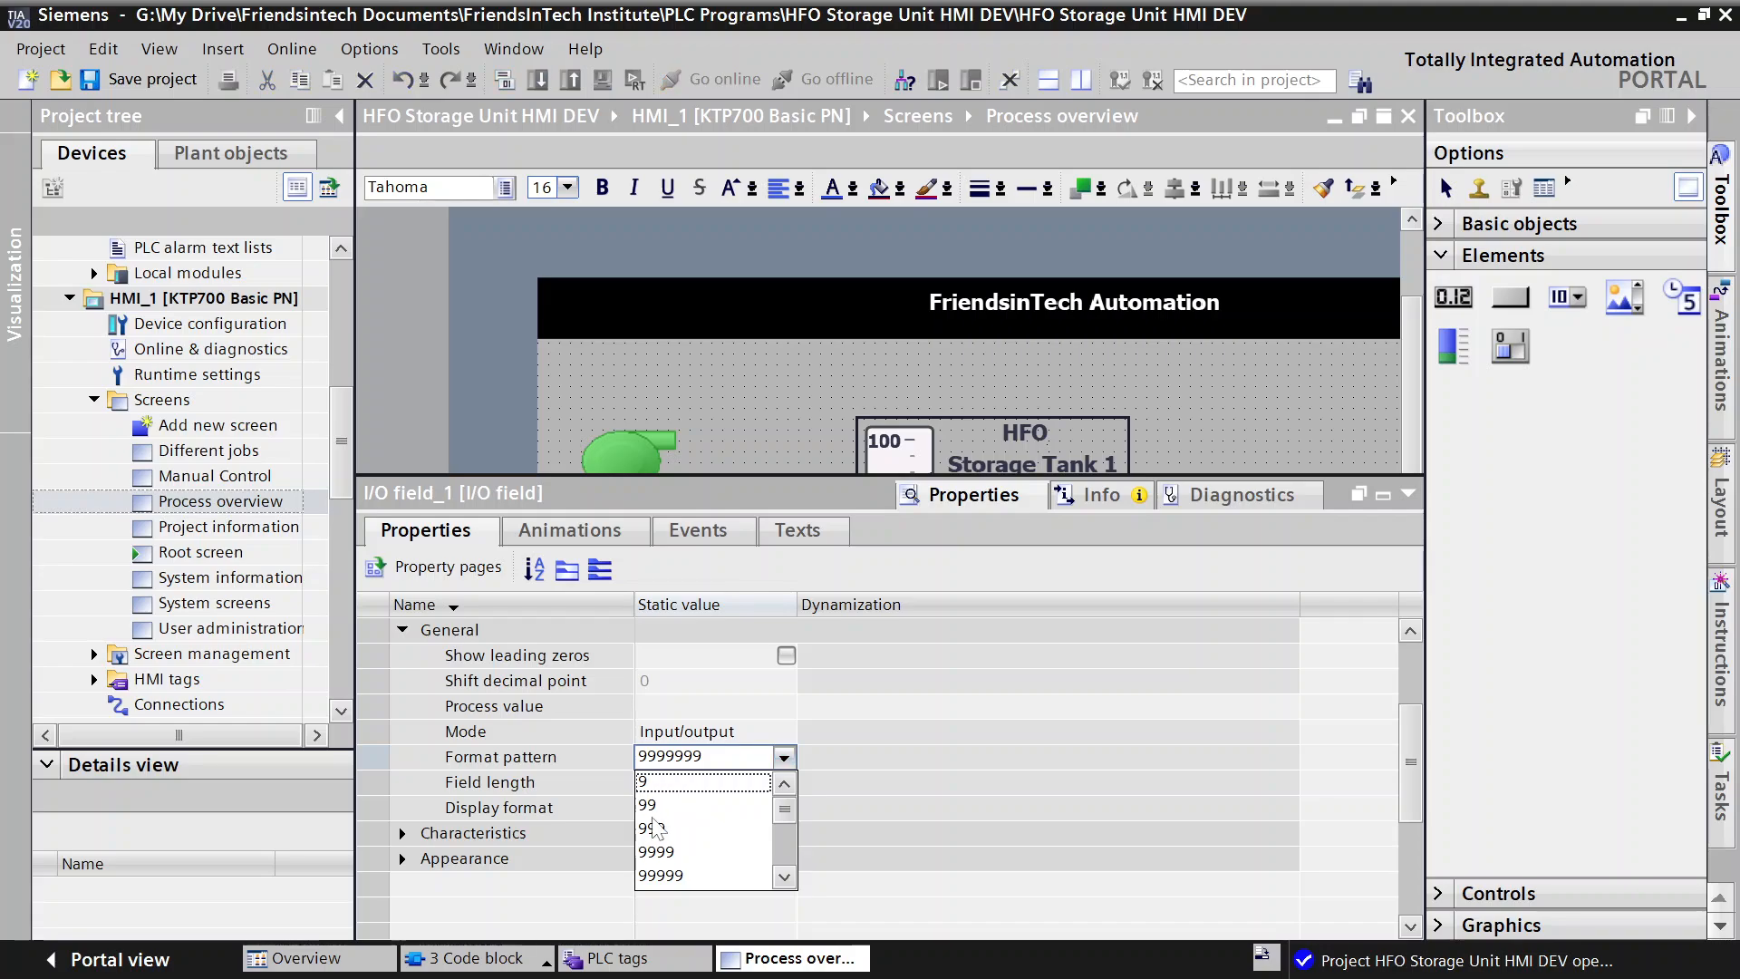
left_click(652, 807)
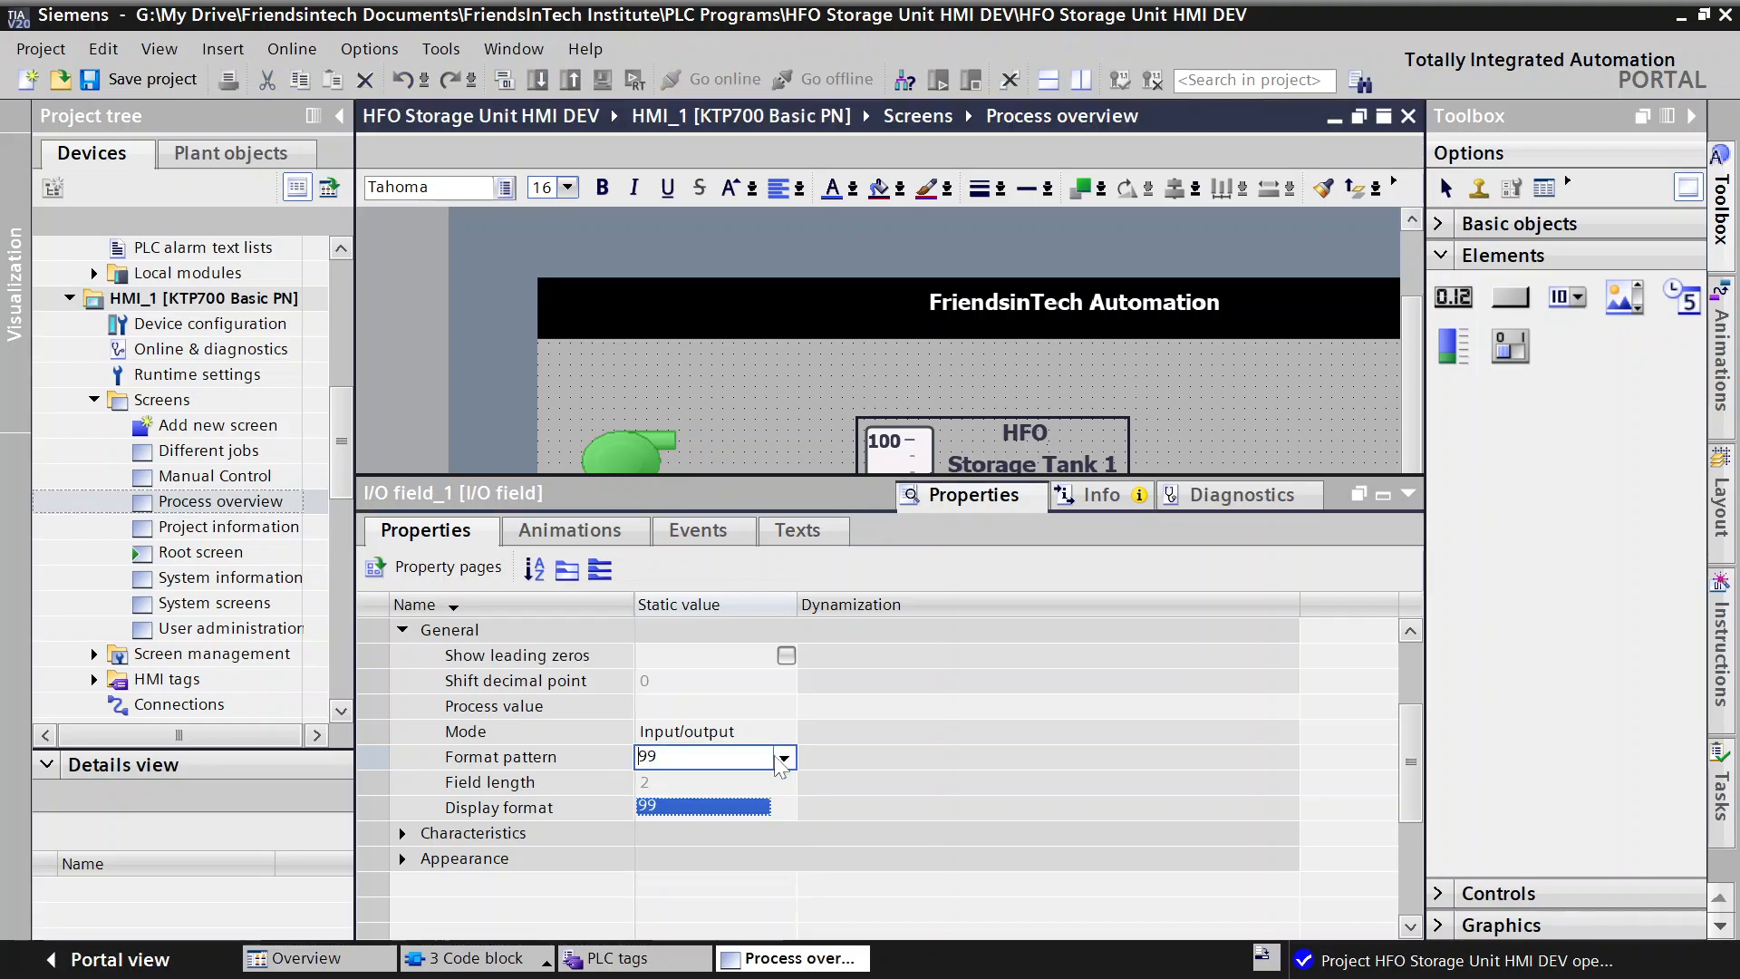
left_click(784, 757)
left_click(688, 806)
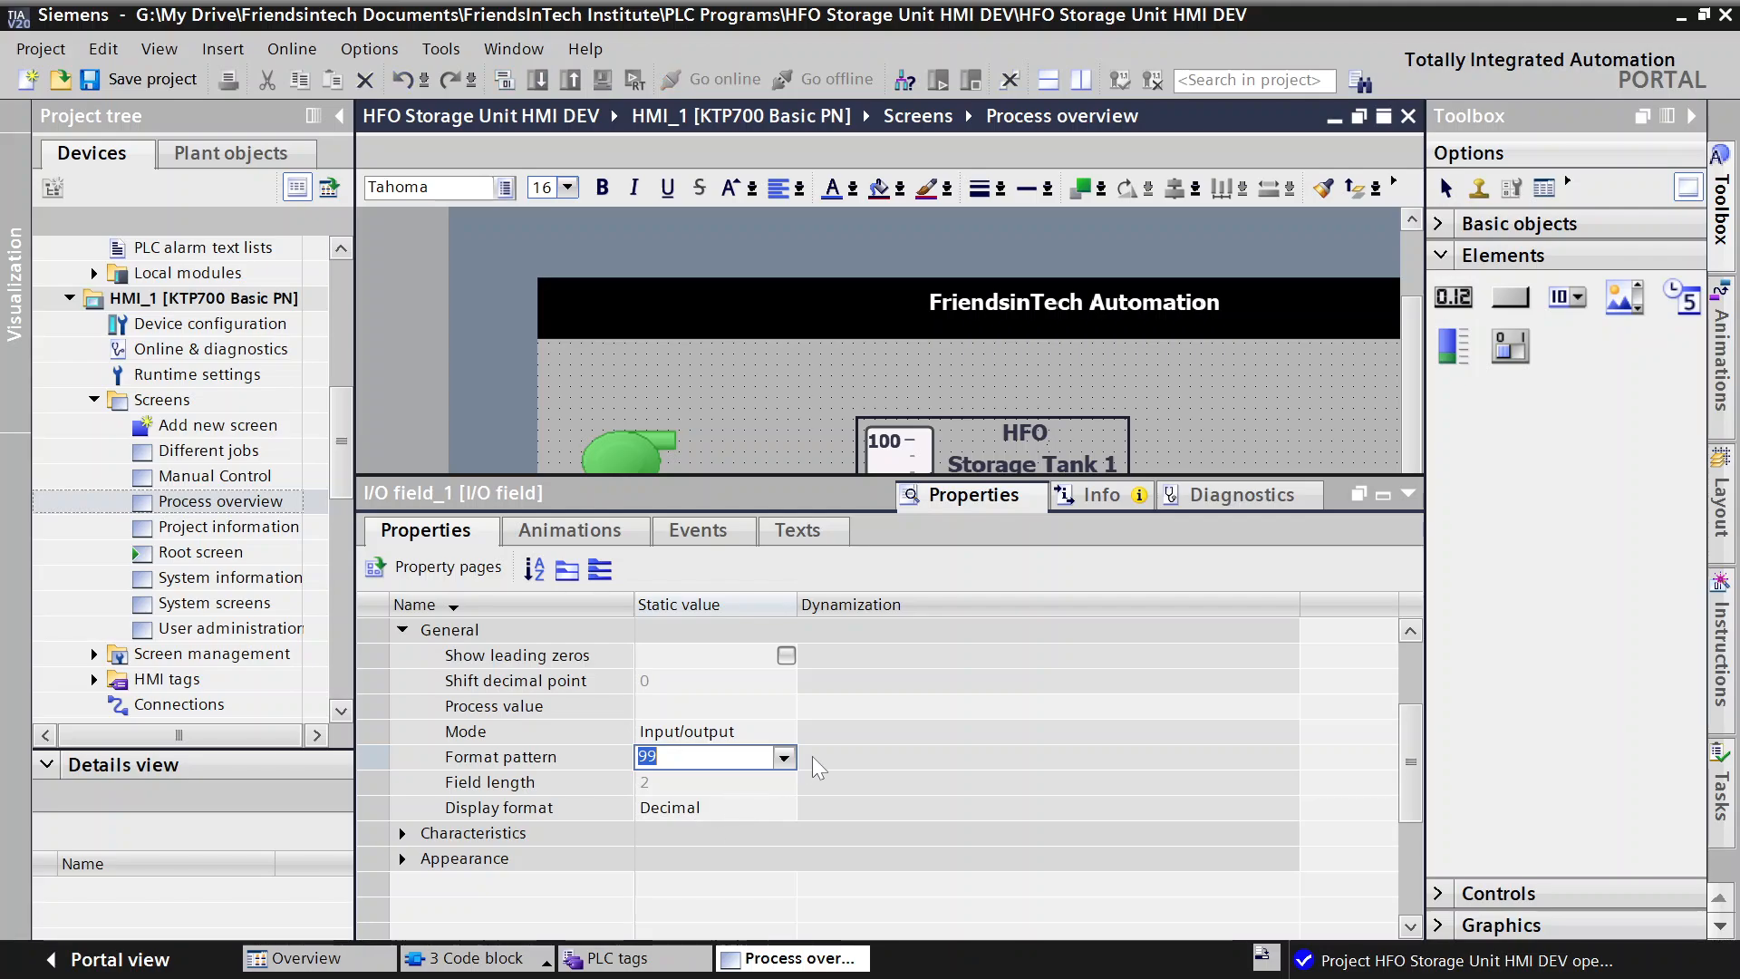
left_click(784, 757)
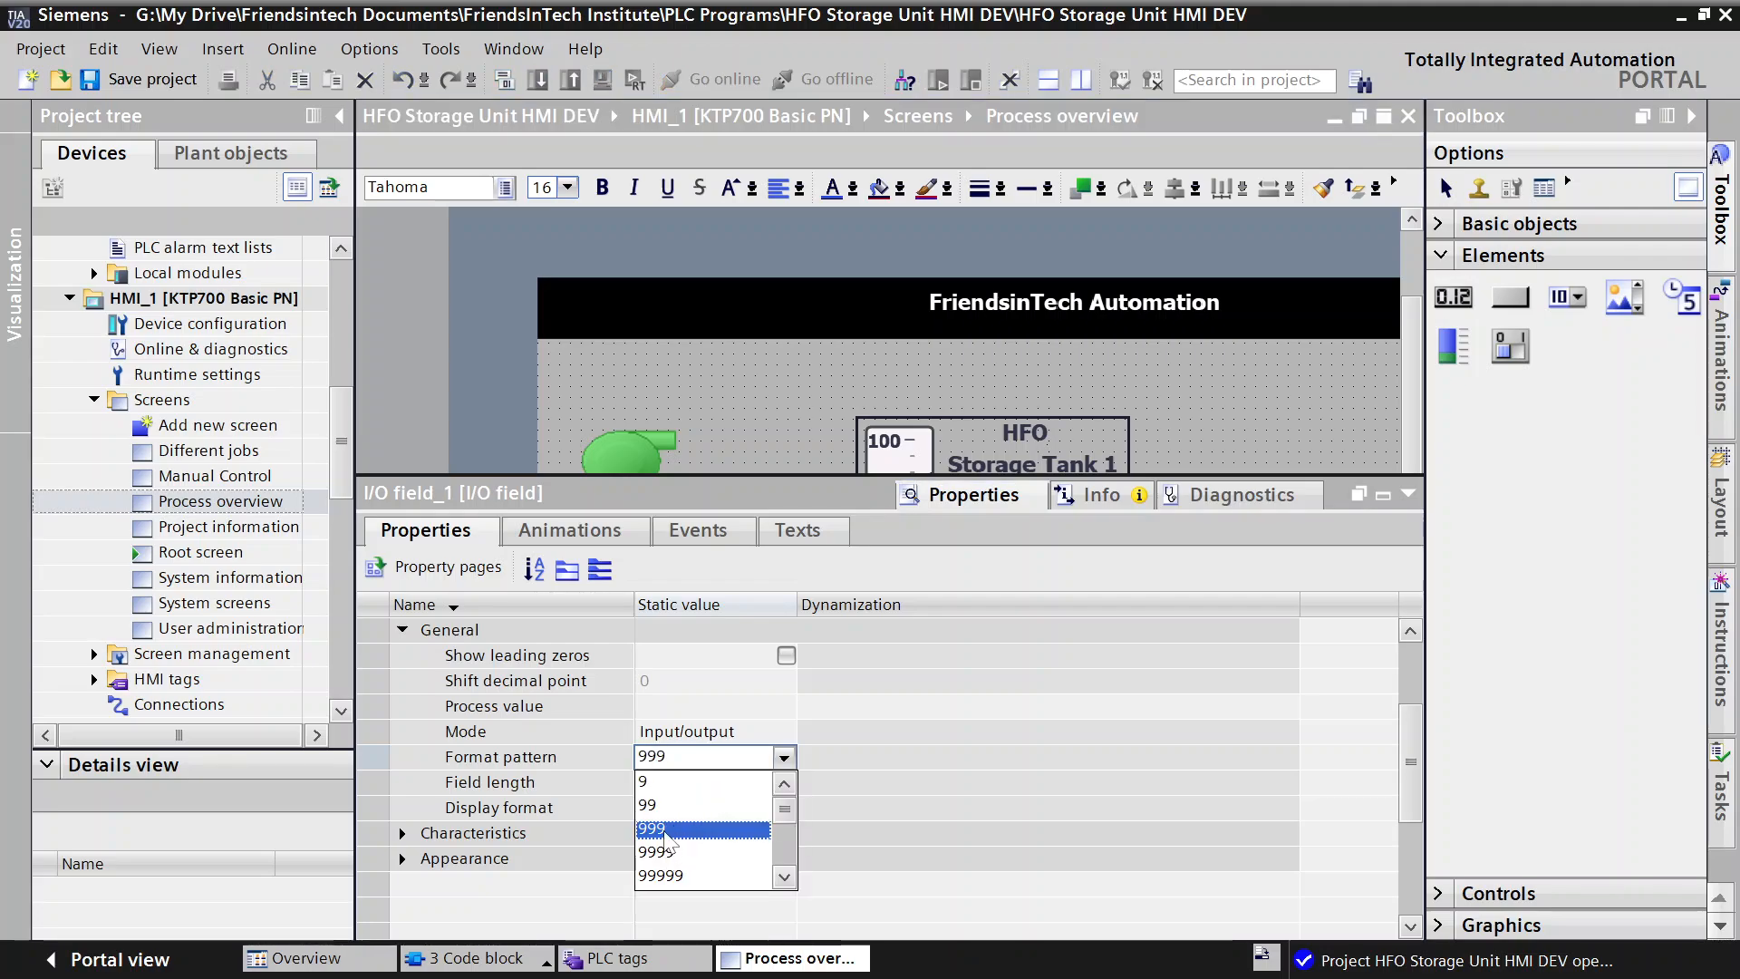
left_click(683, 827)
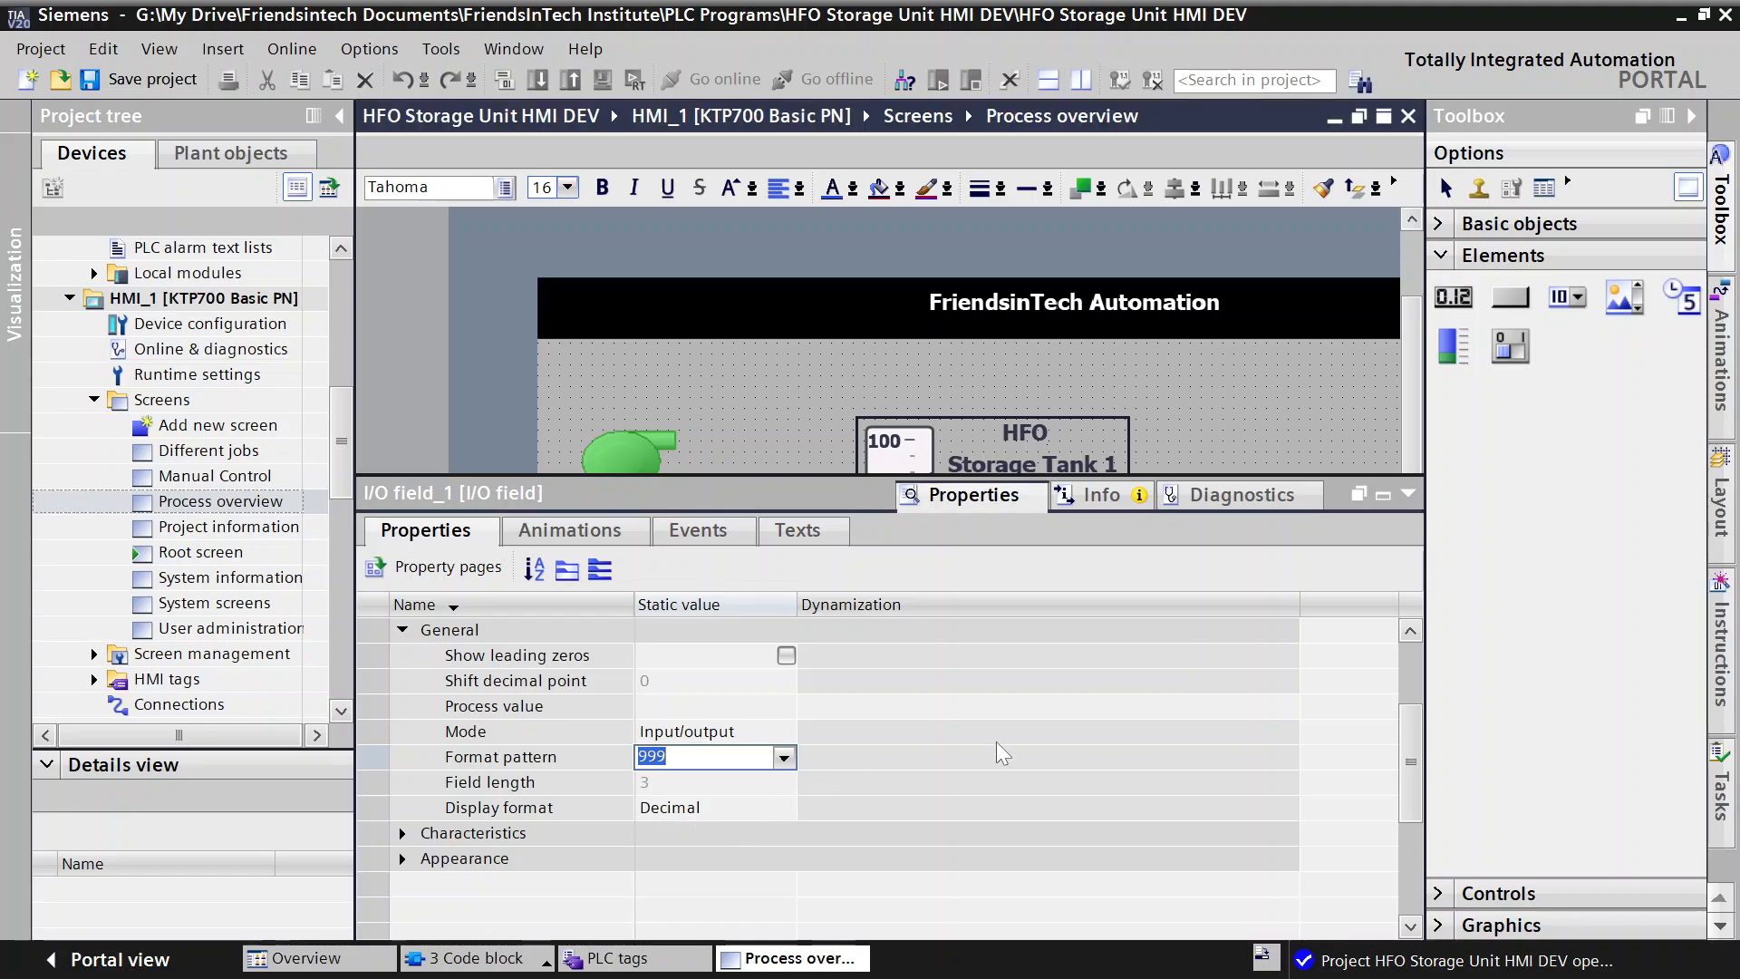
left_click(961, 734)
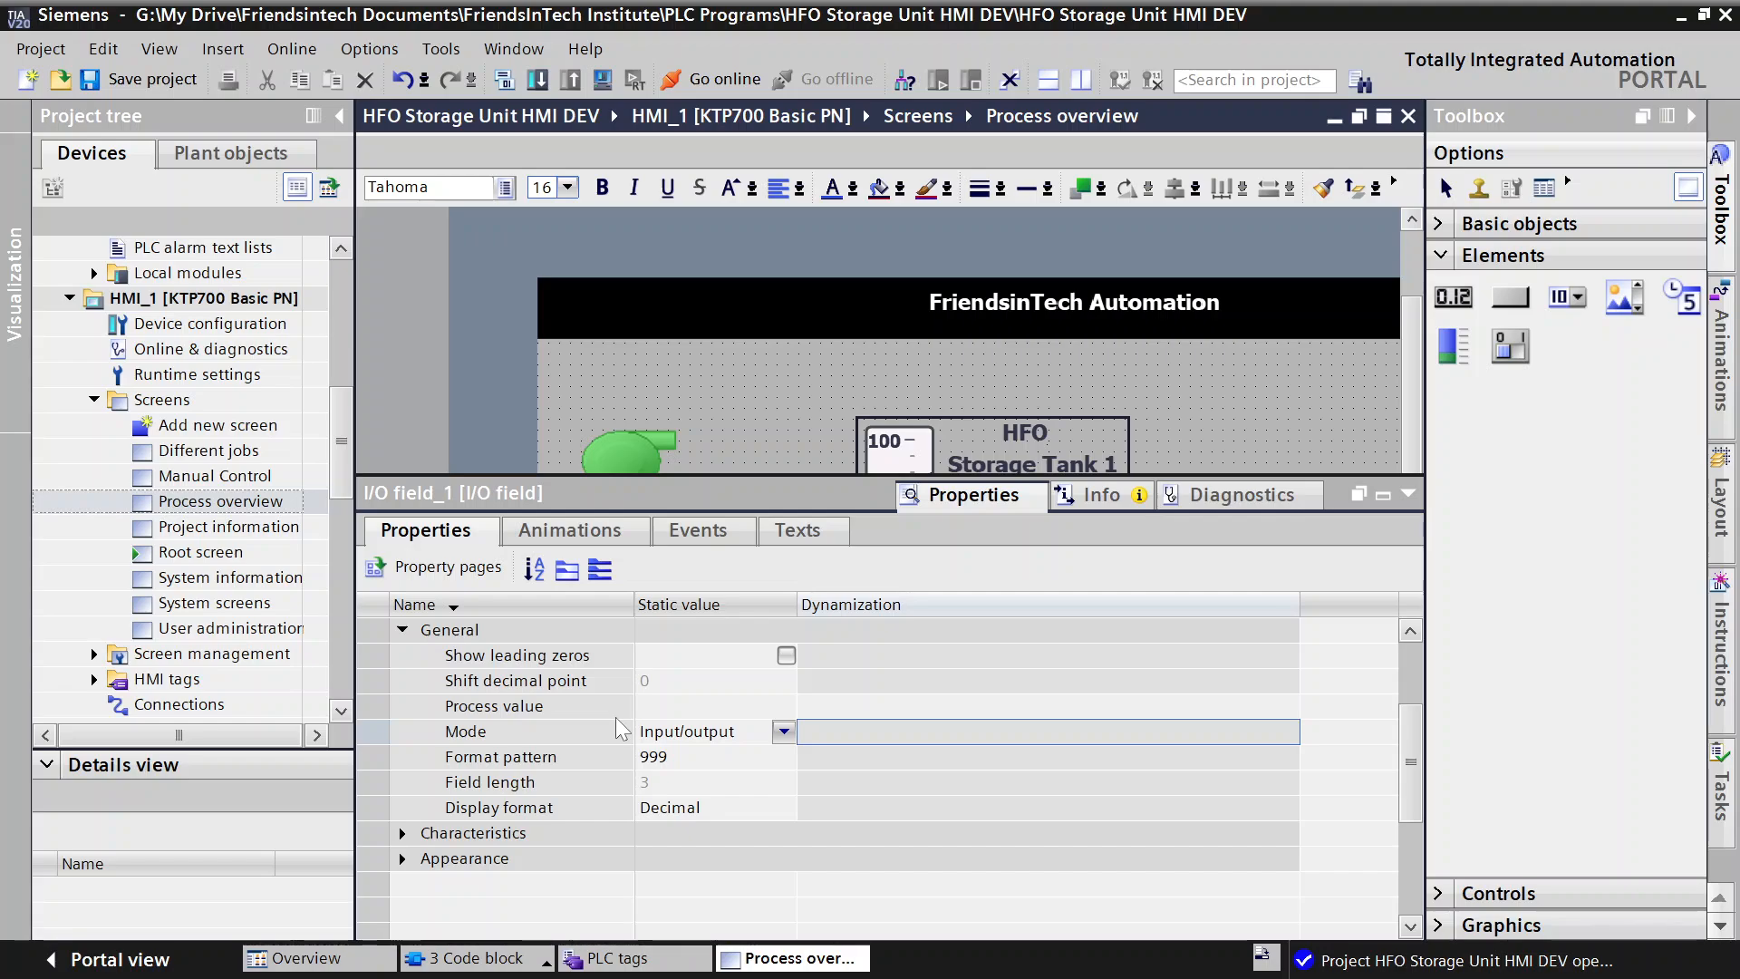
Step: Set the I/O field's font to Tahoma, Normal style, size 13
left_click(405, 634)
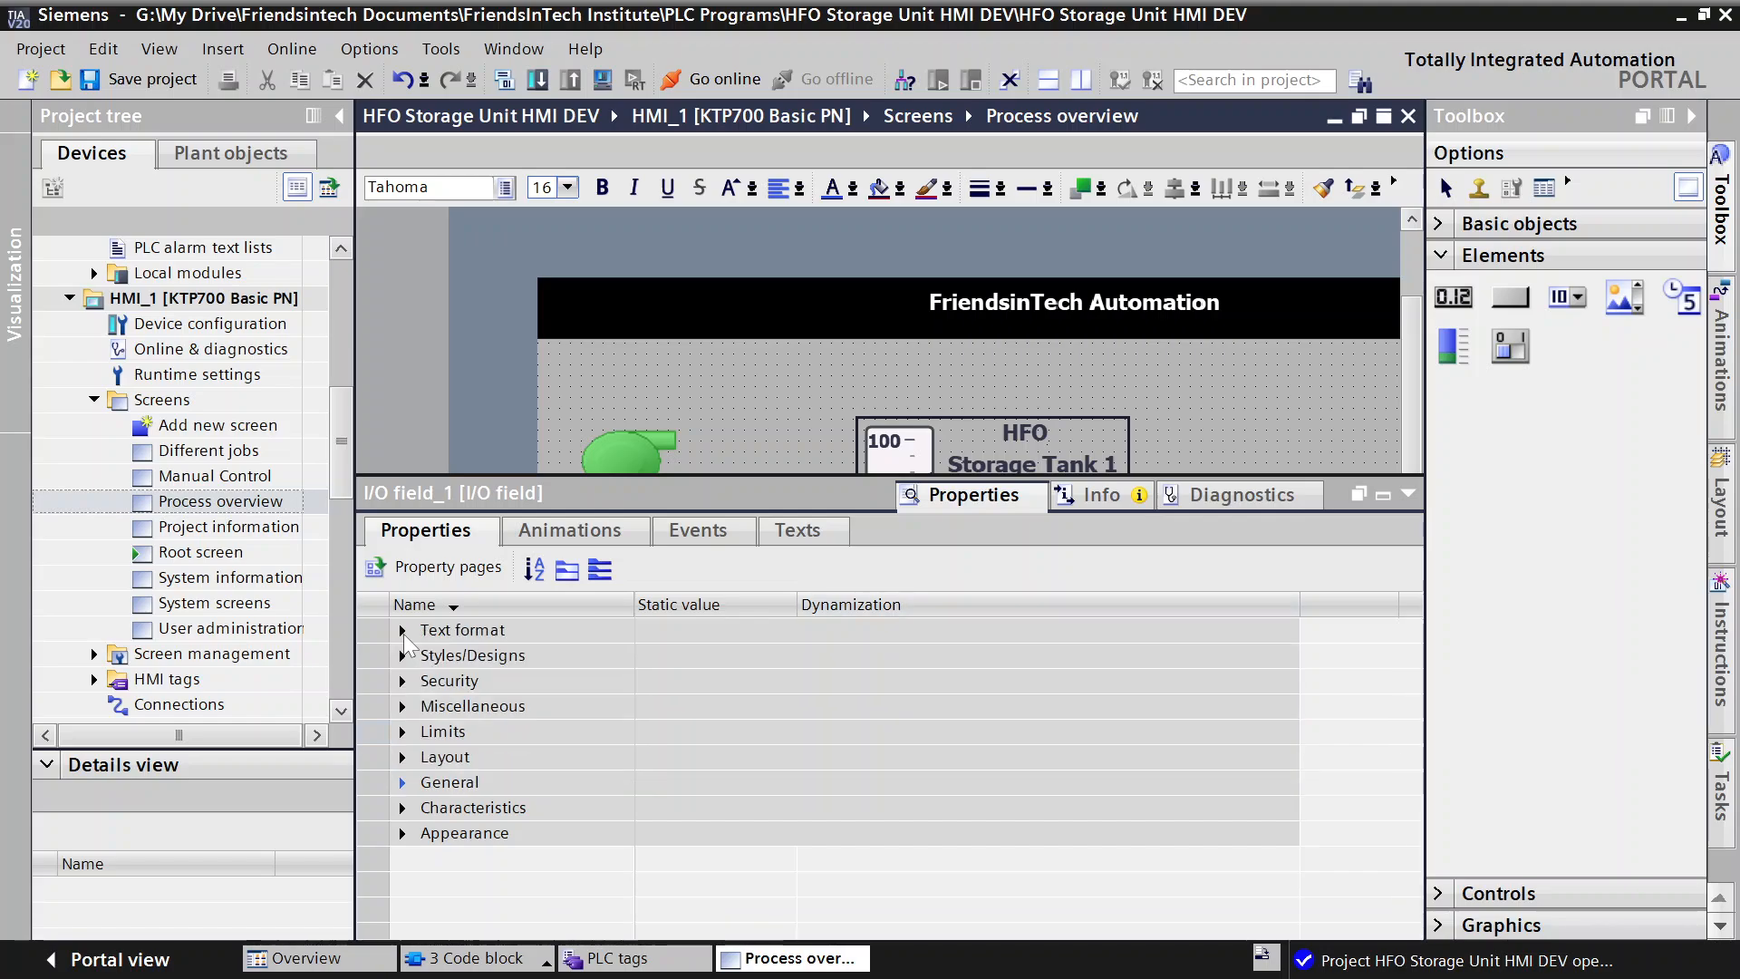
left_click(404, 631)
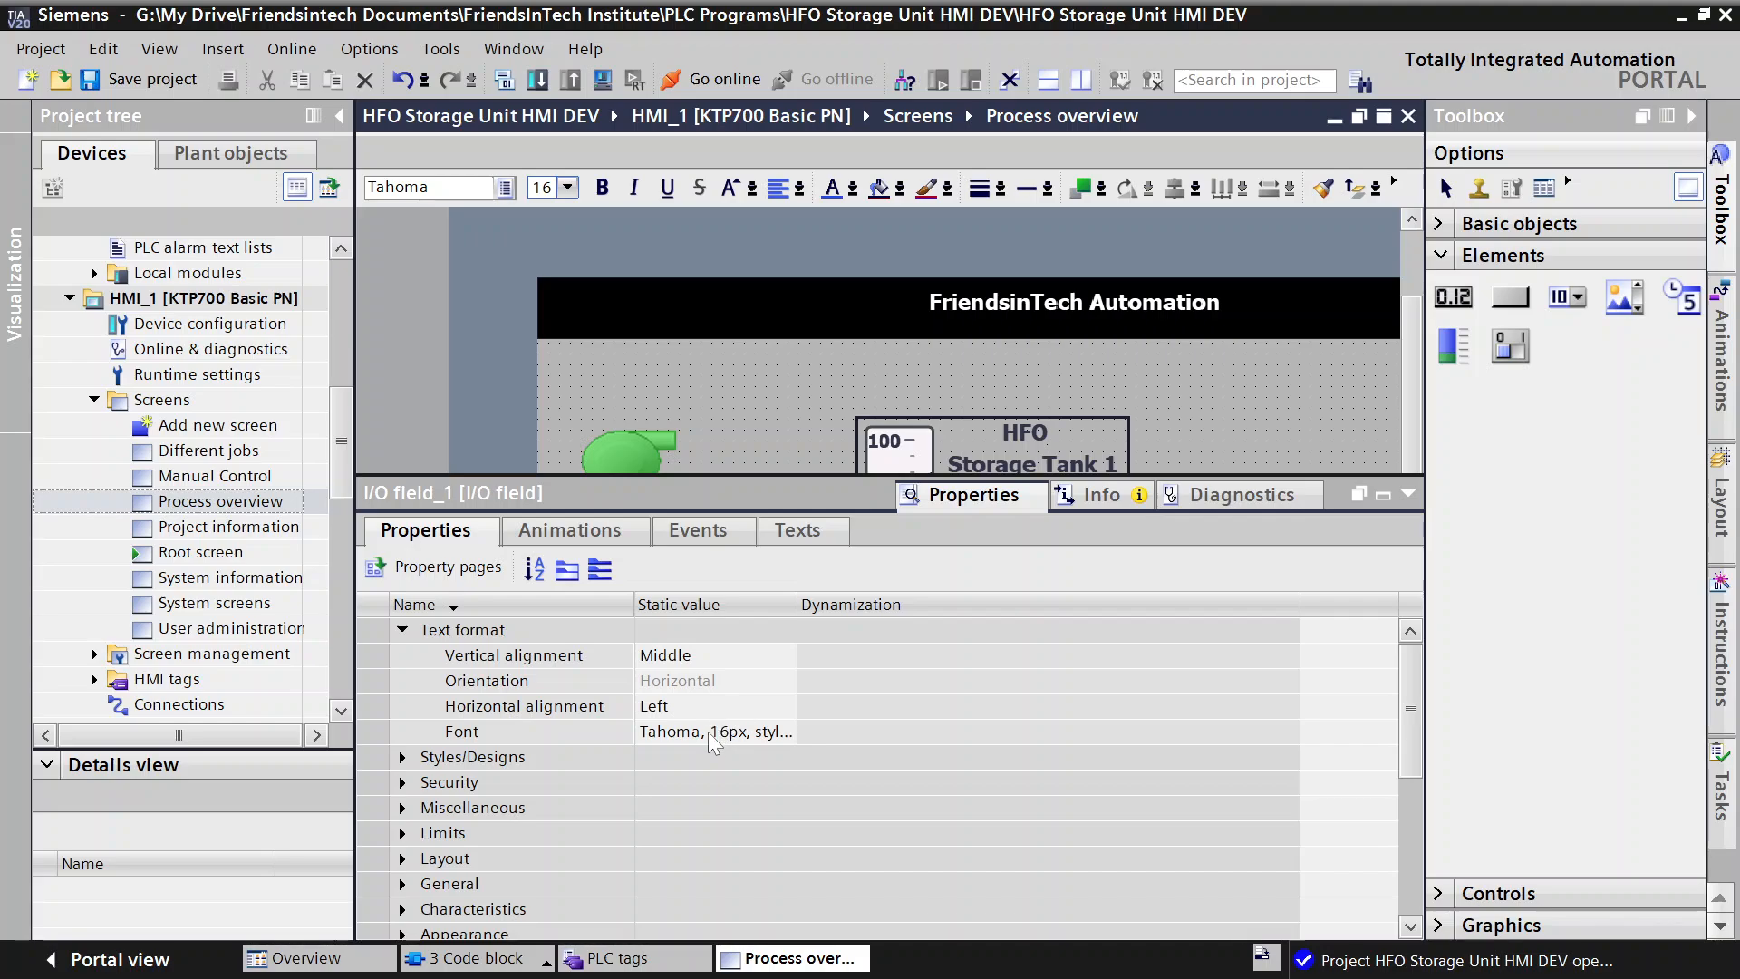
left_click(776, 729)
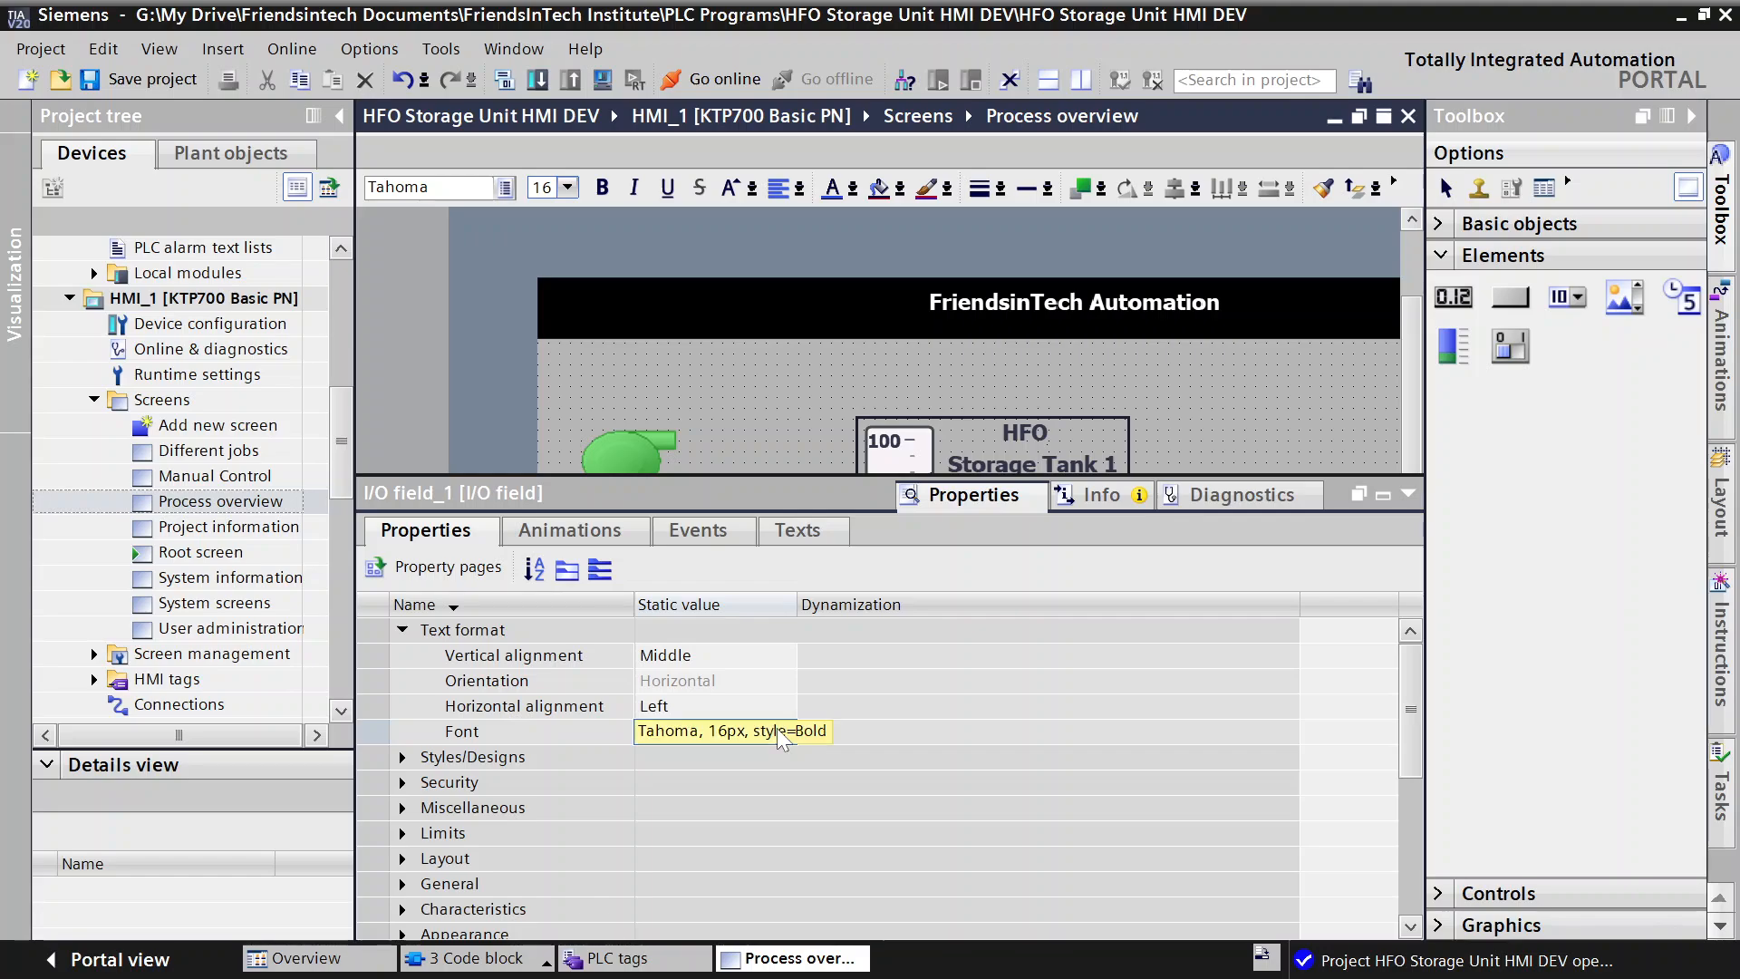
left_click(777, 729)
left_click(890, 314)
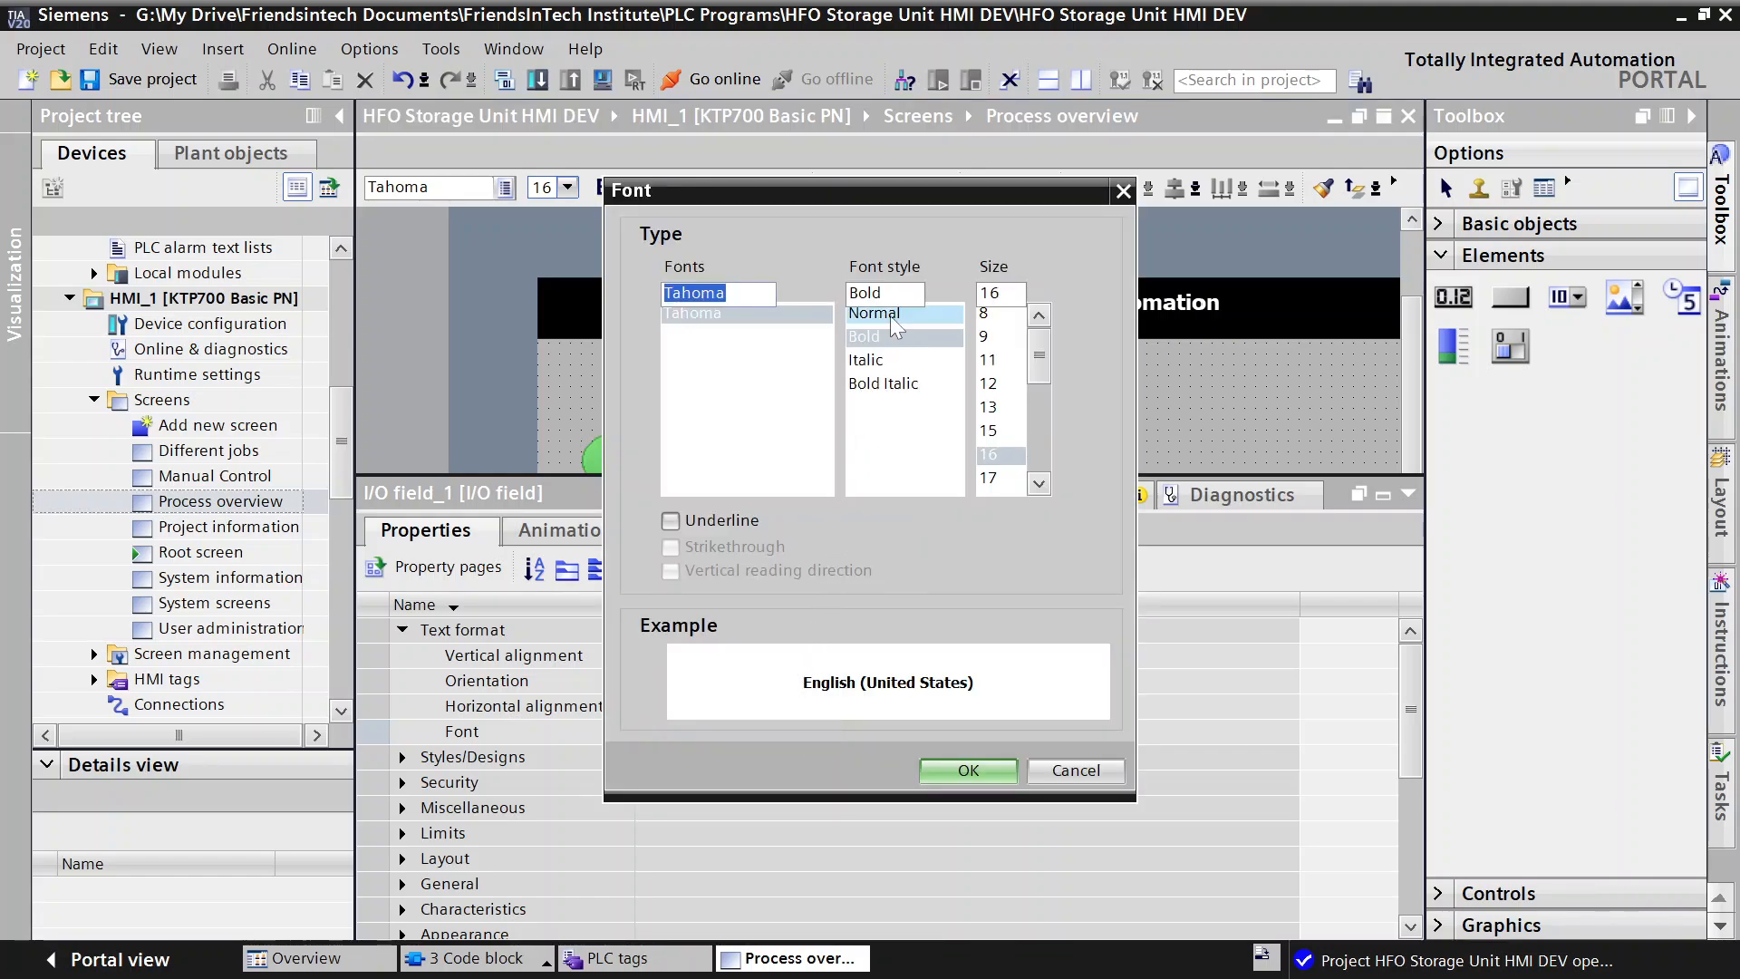
left_click(989, 406)
left_click(966, 770)
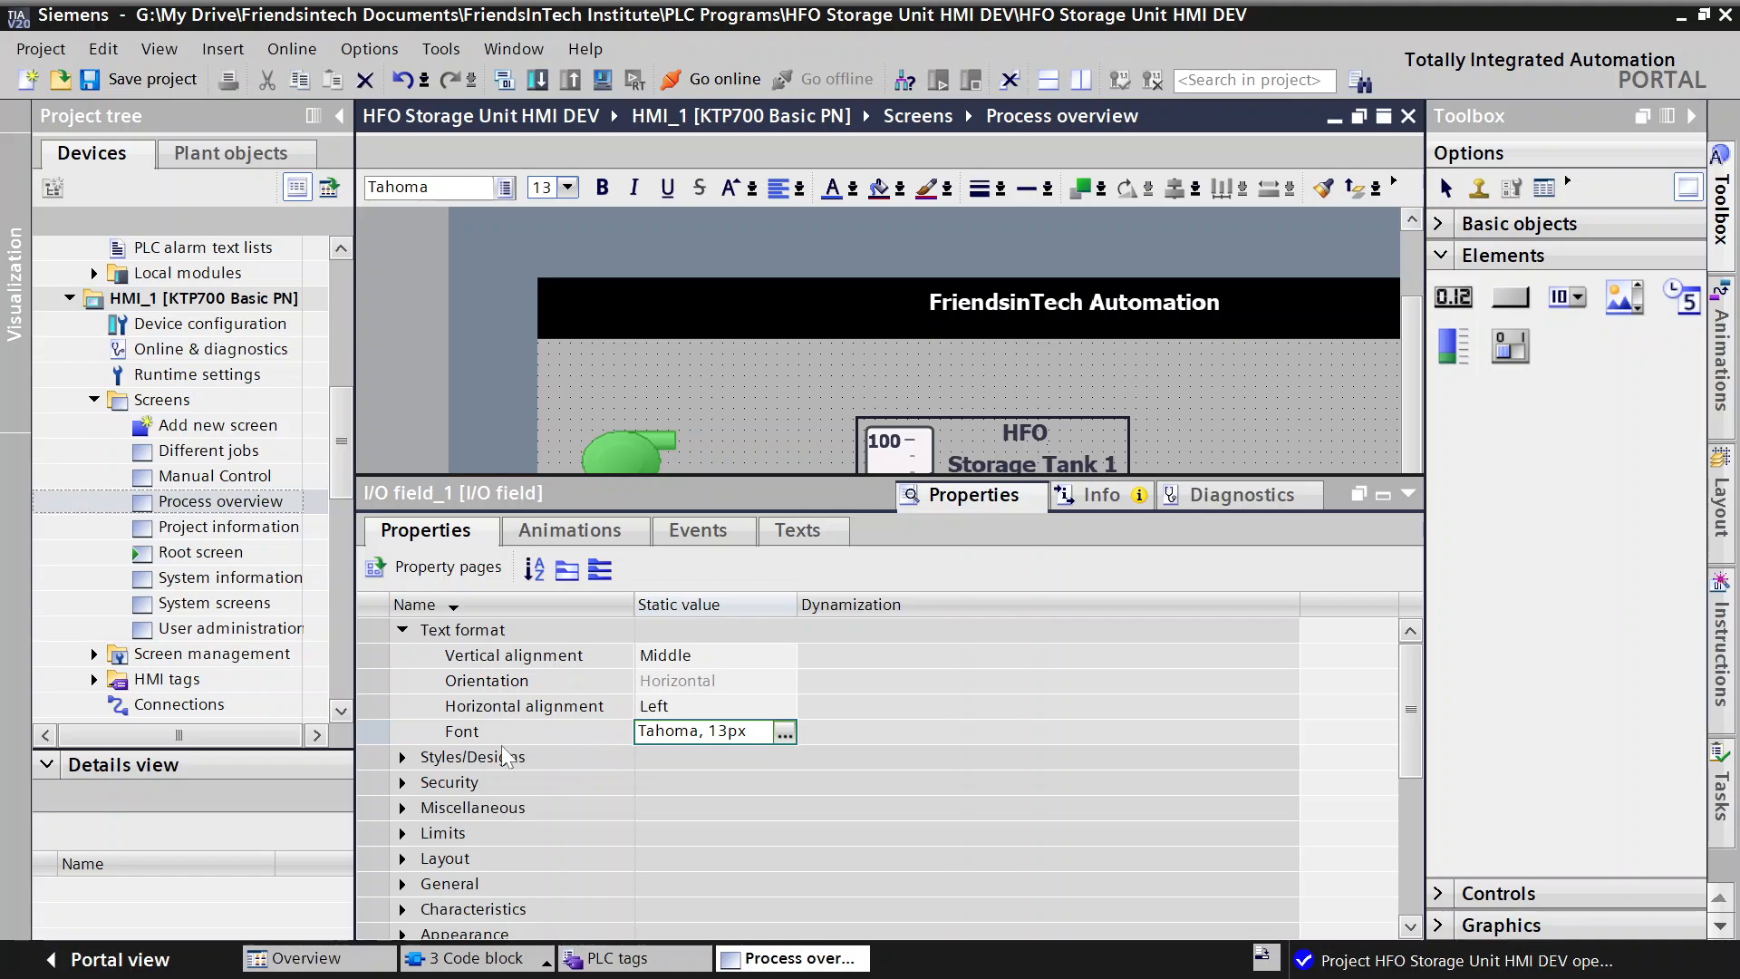
left_click(401, 632)
Step: Disable Allow operator control in the I/O field's security settings
left_click(400, 656)
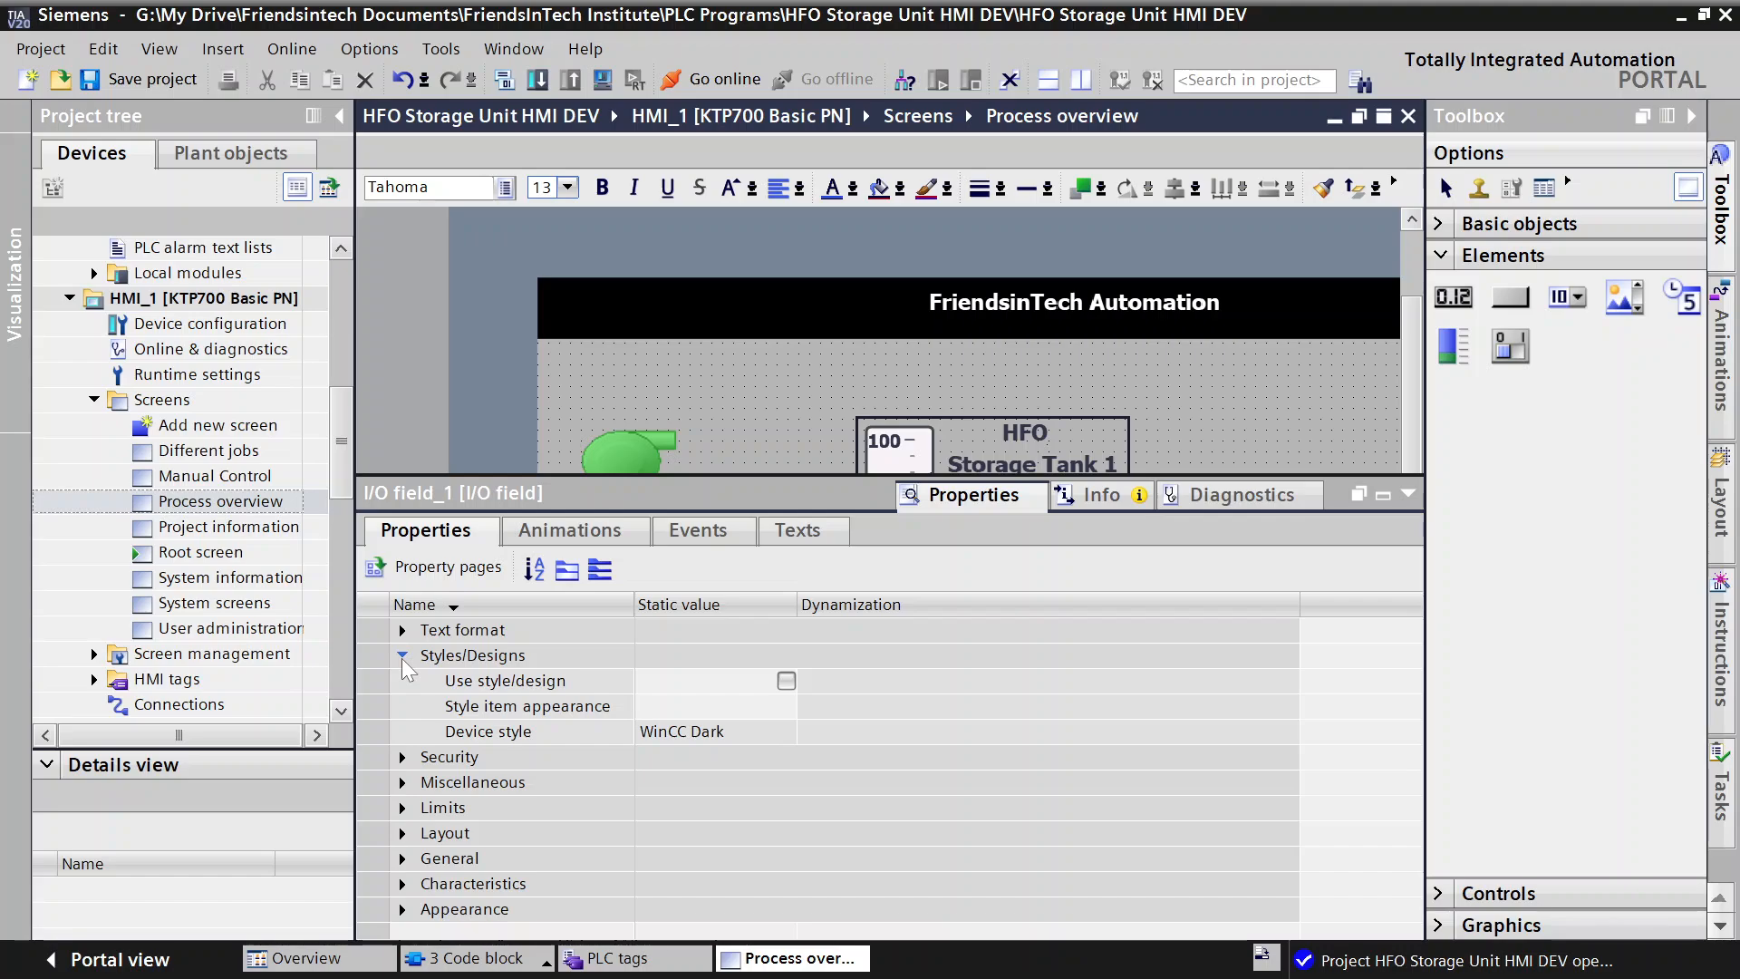
left_click(403, 656)
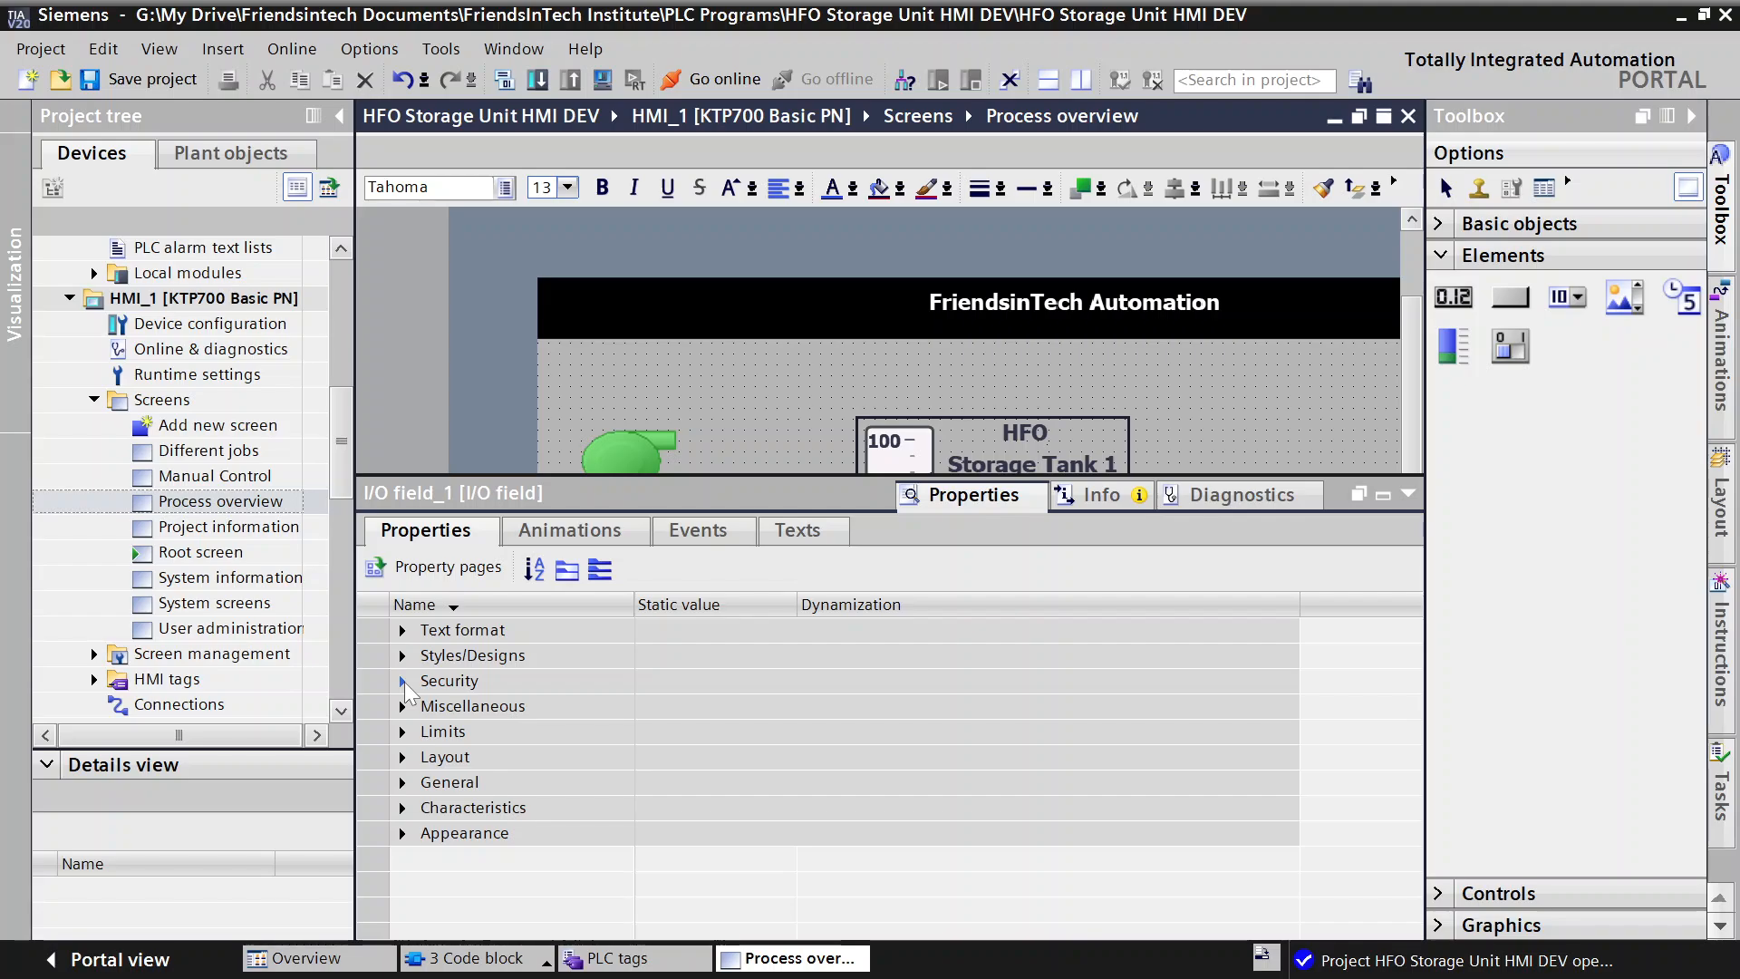
left_click(404, 682)
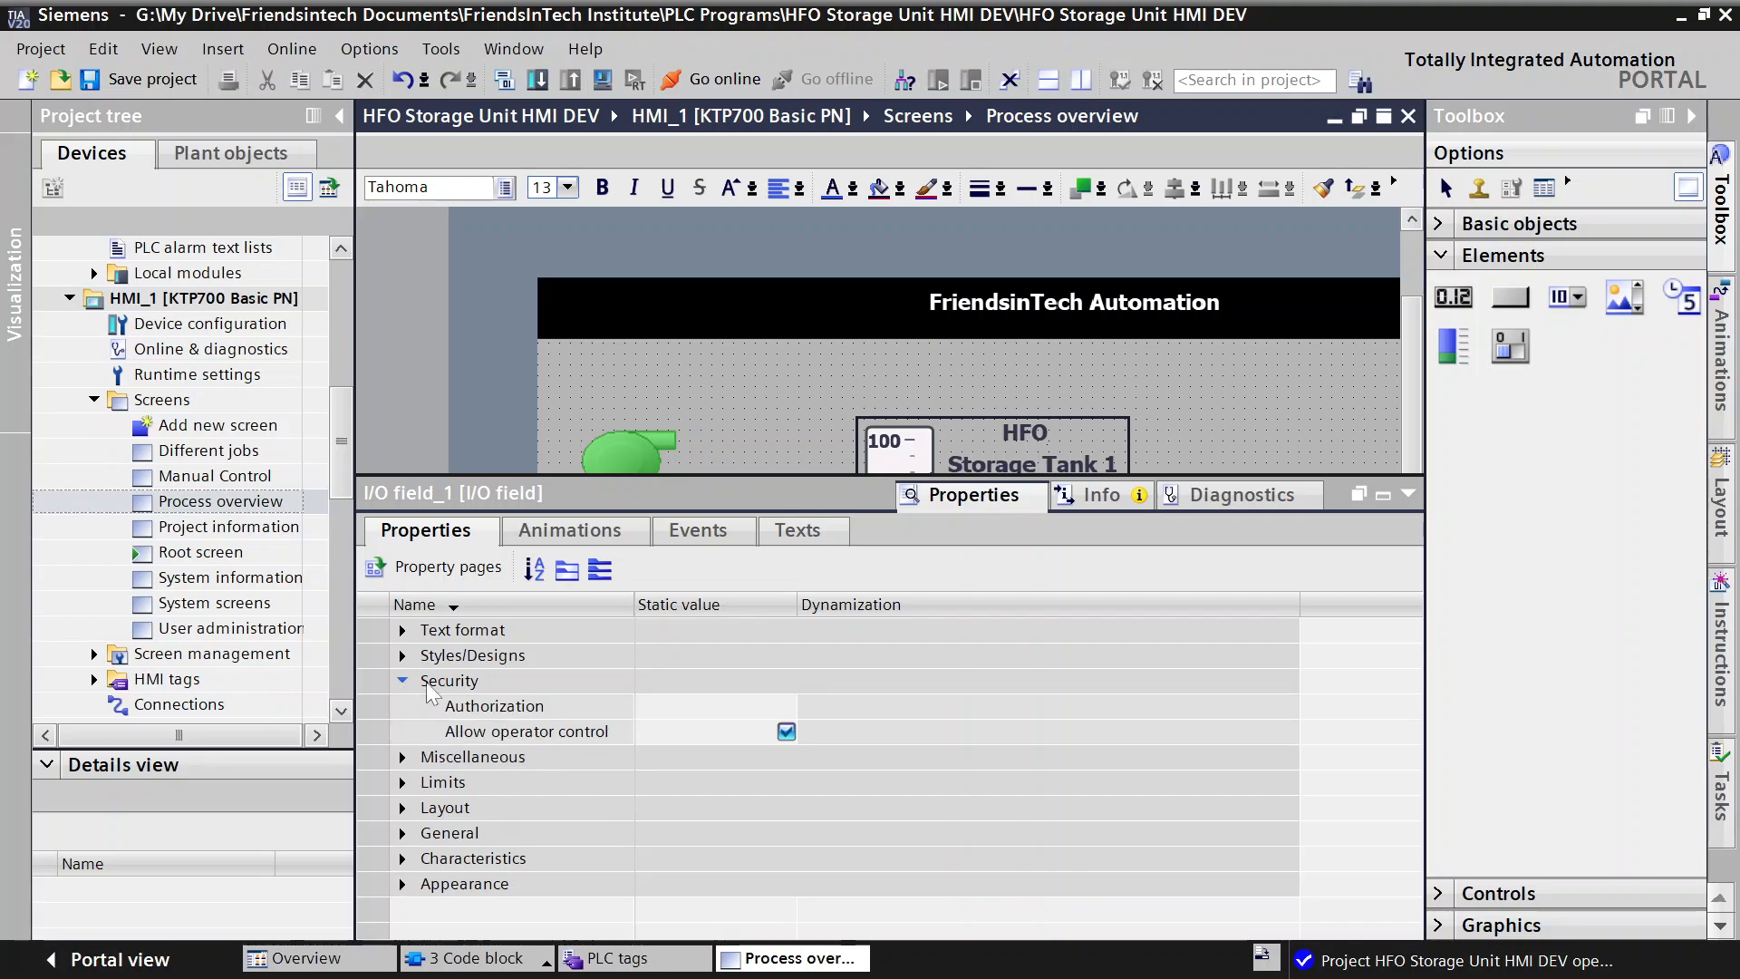
left_click(785, 725)
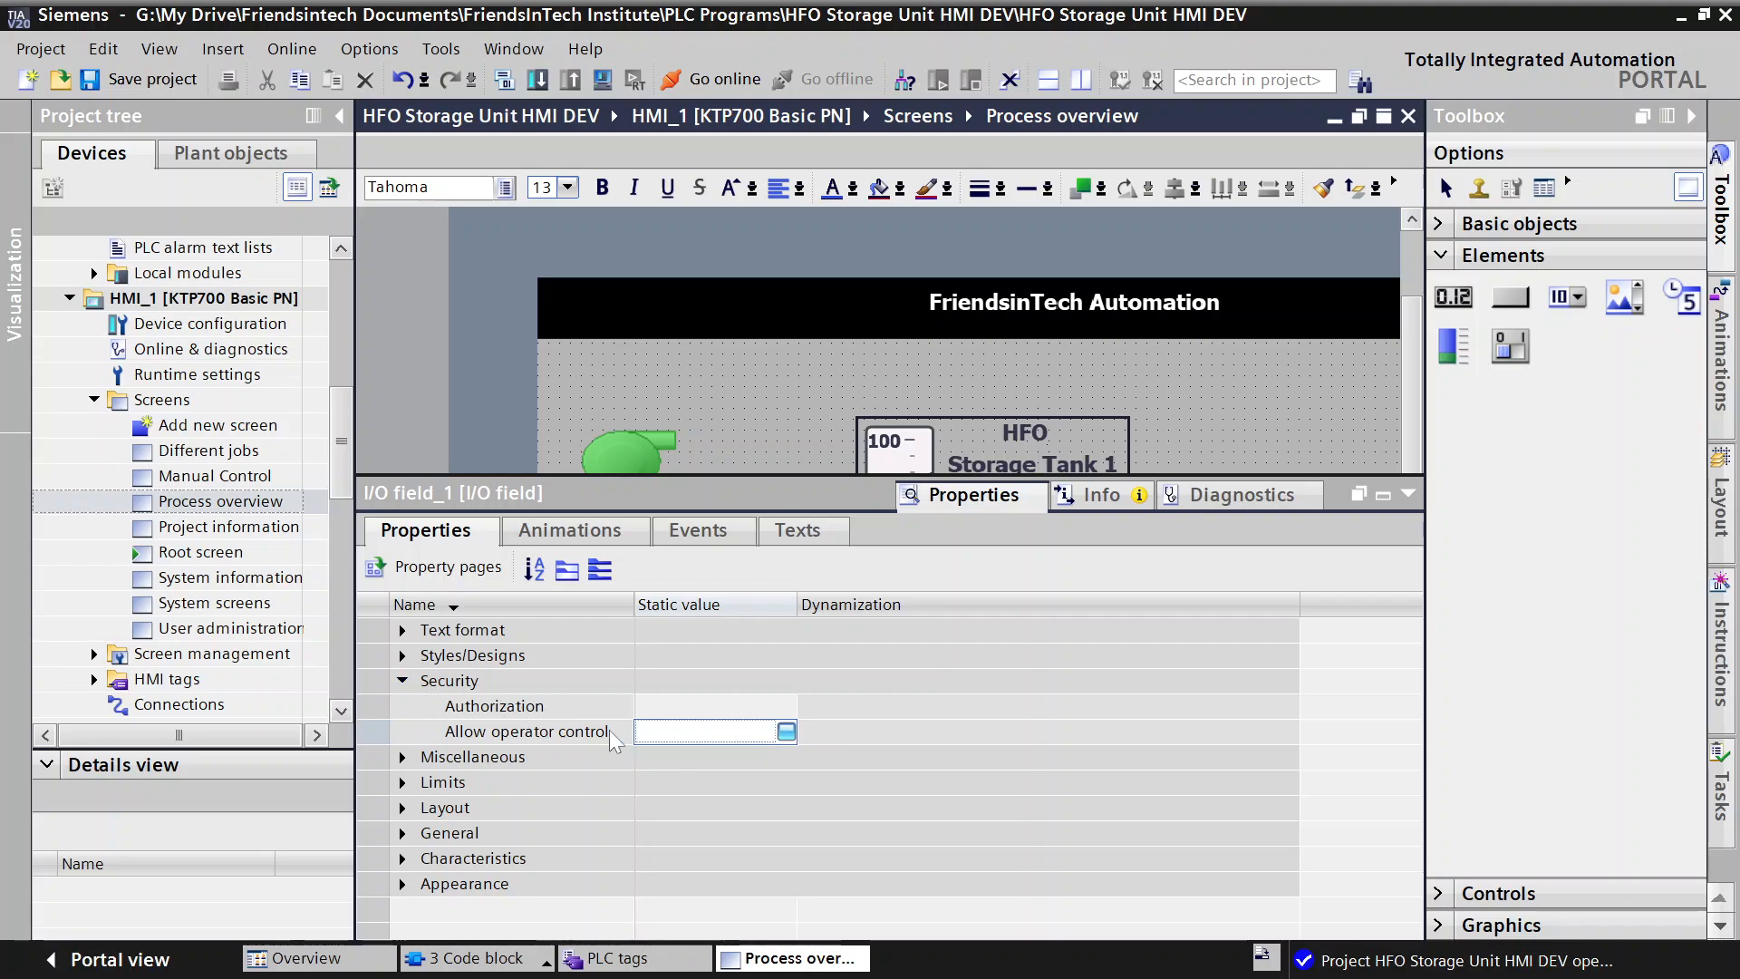
left_click(403, 681)
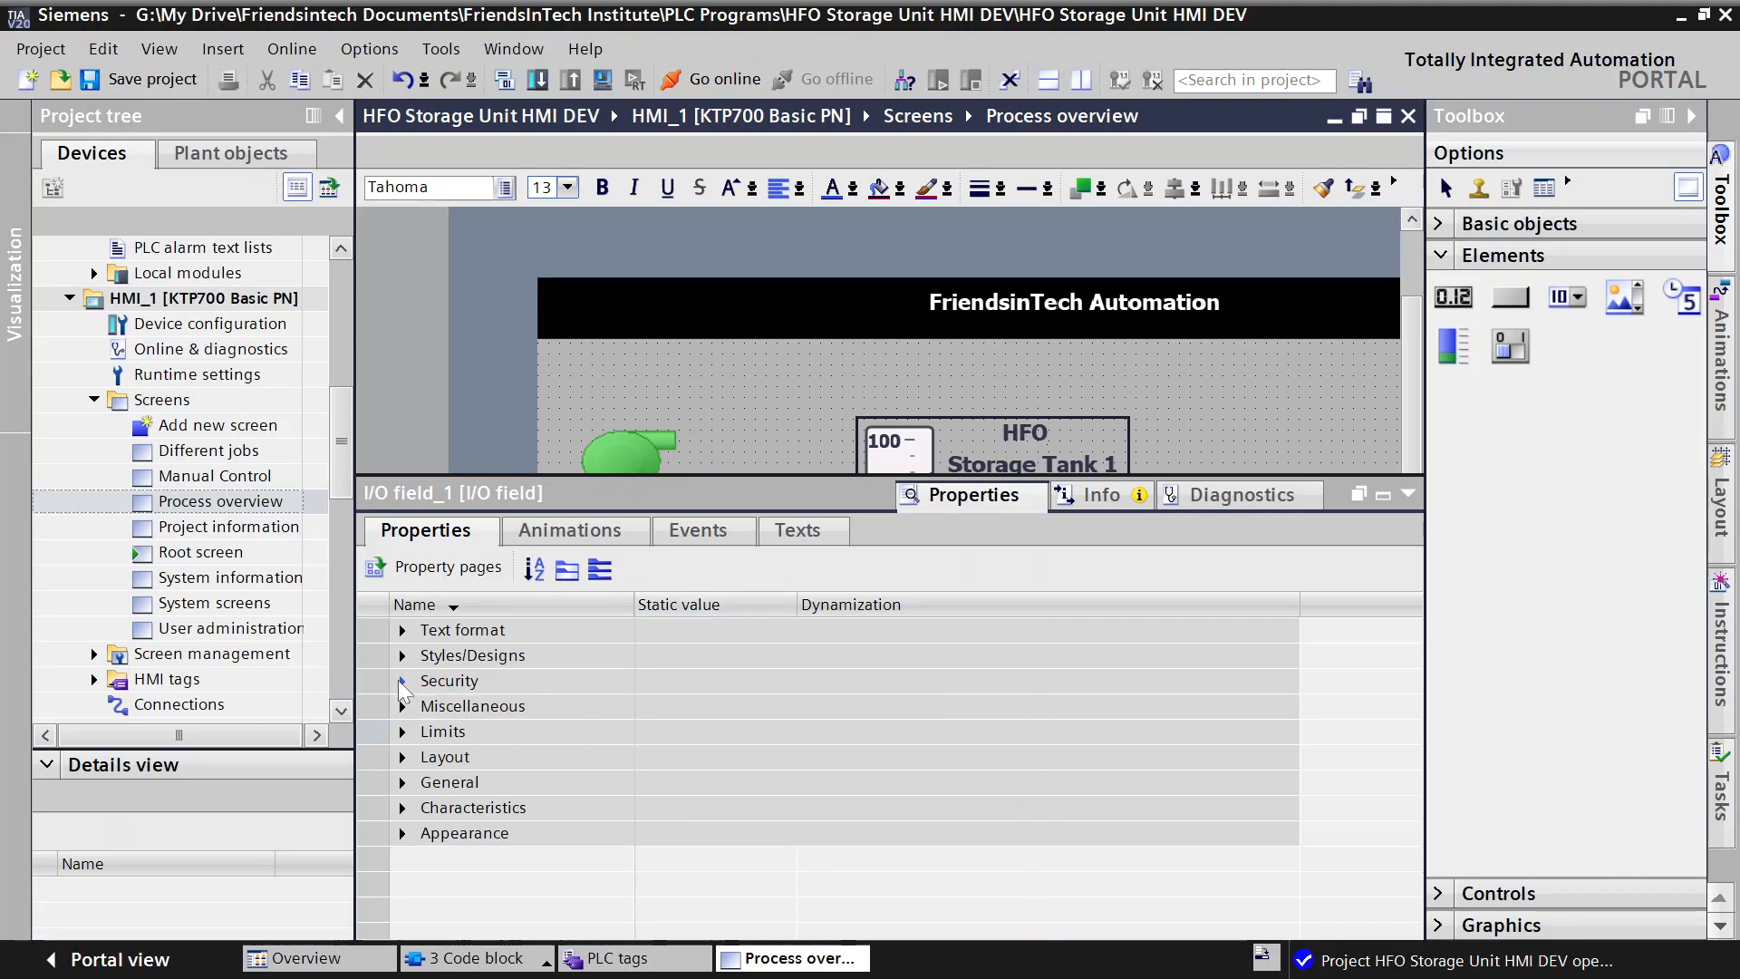
Step: Review the tank I/O field's Miscellaneous, Limits and Layout properties, including its limit colors, position, size and margins
left_click(402, 706)
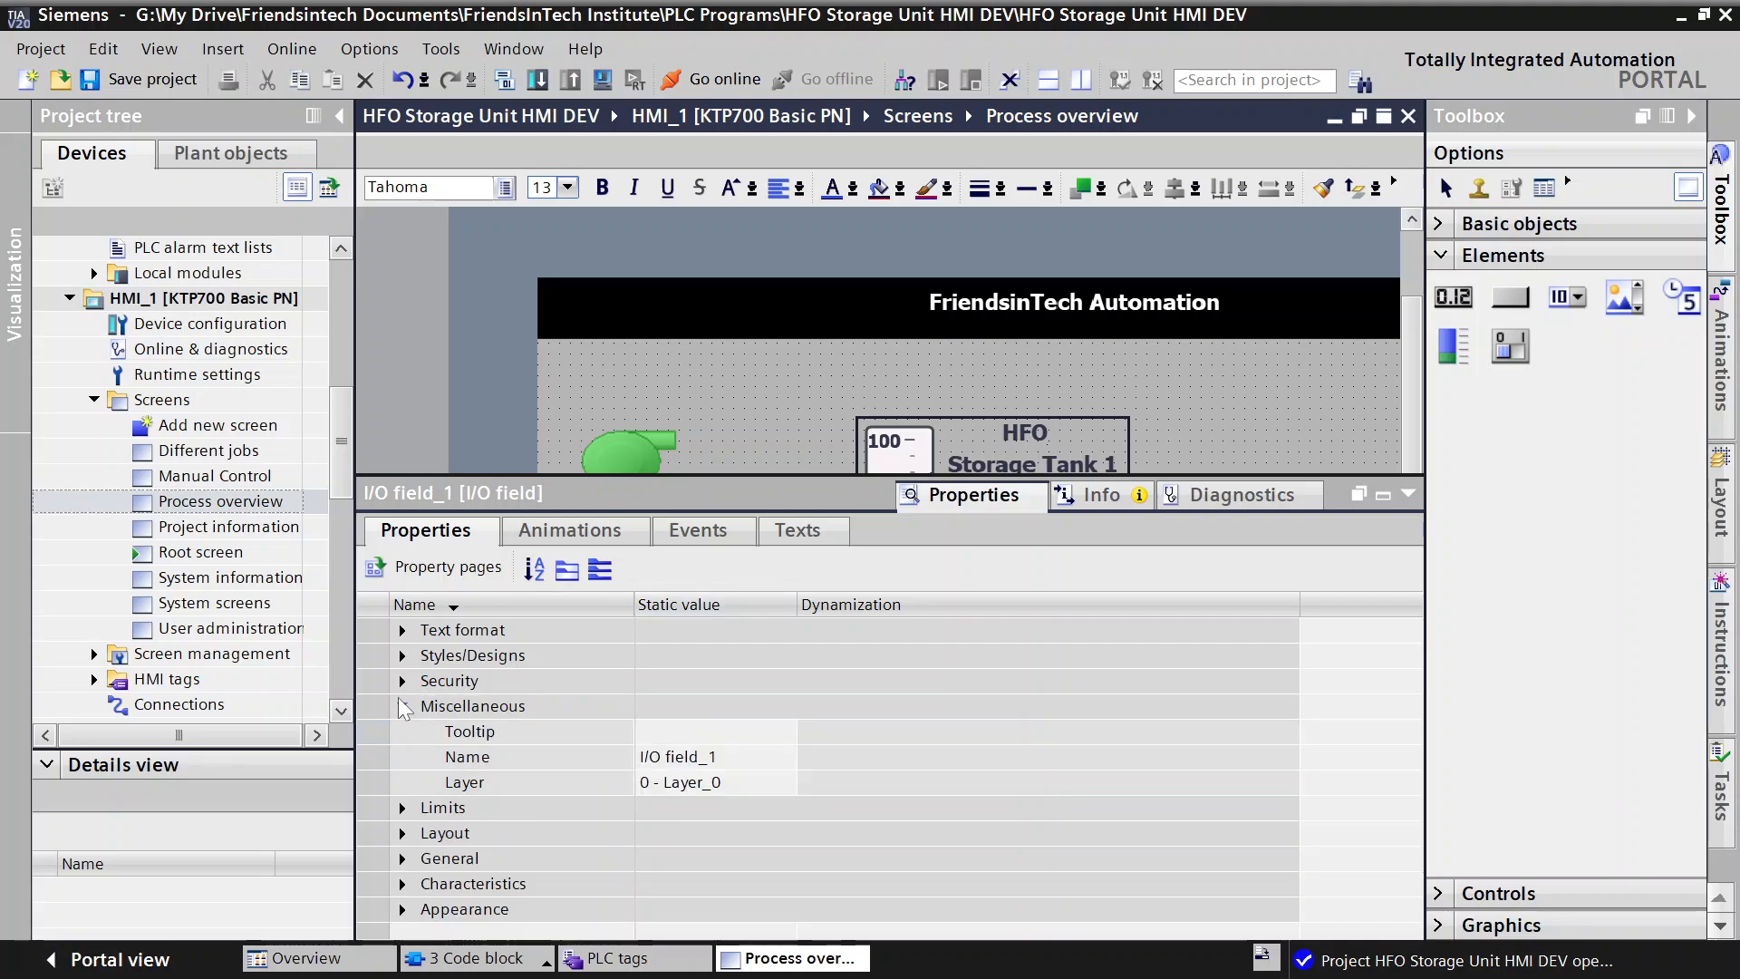
left_click(402, 706)
left_click(399, 734)
left_click(401, 732)
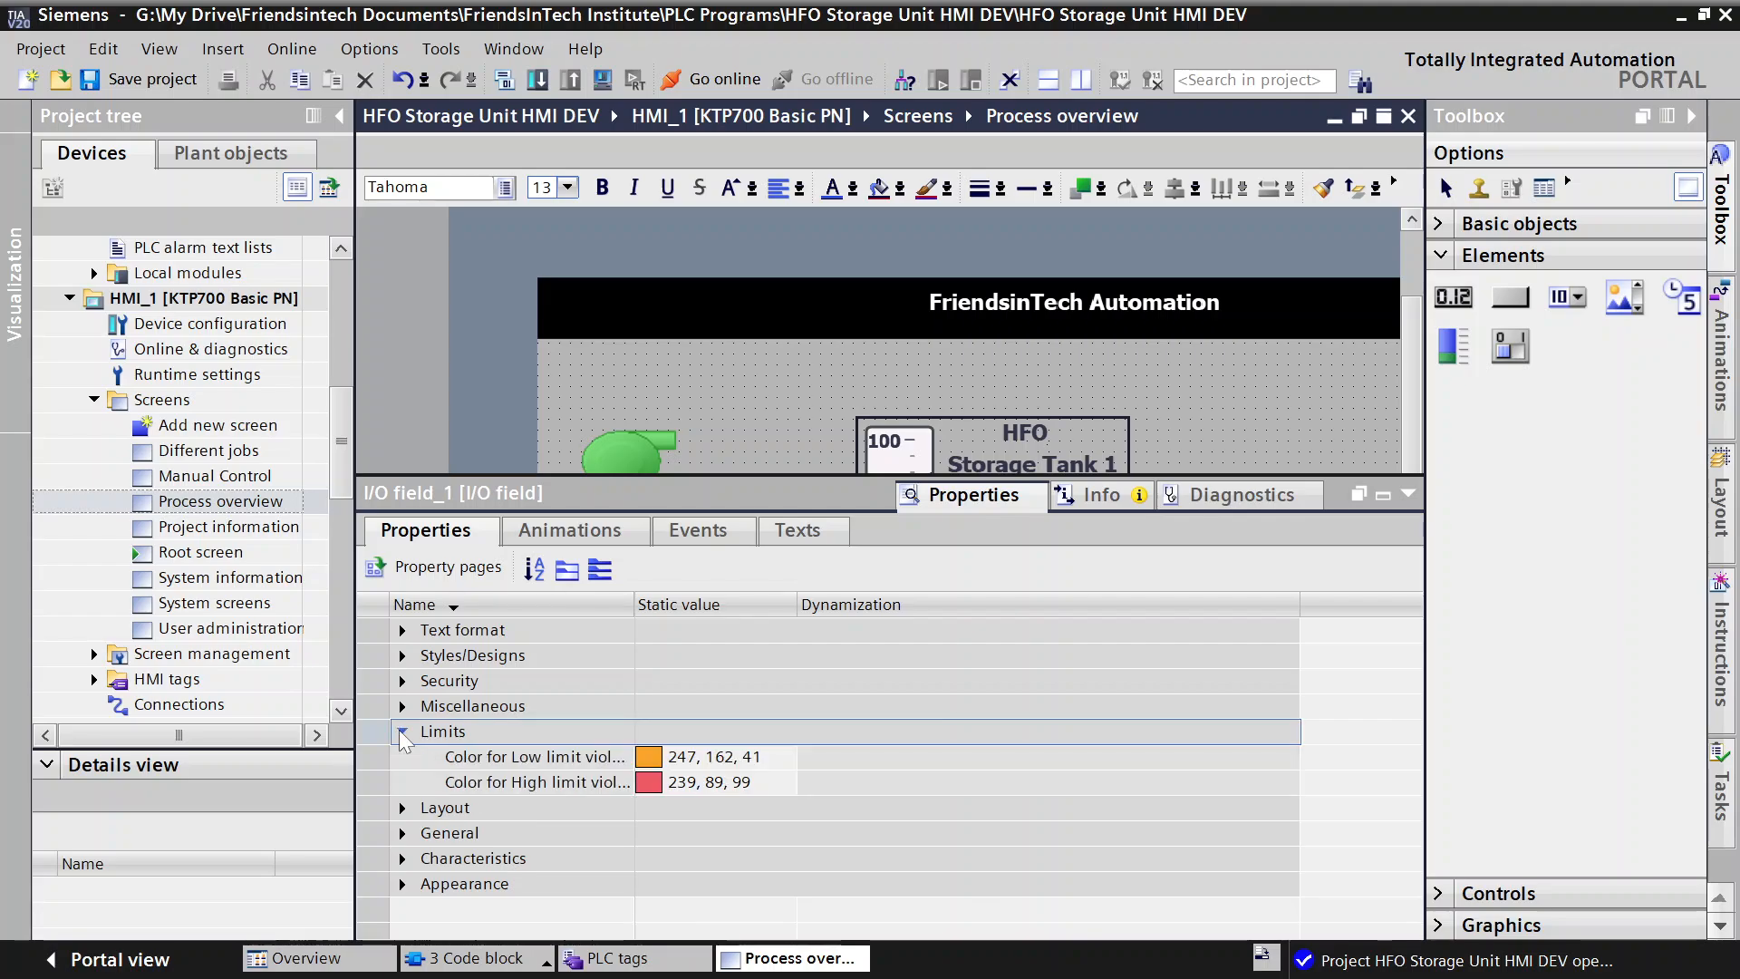
left_click(401, 734)
left_click(401, 759)
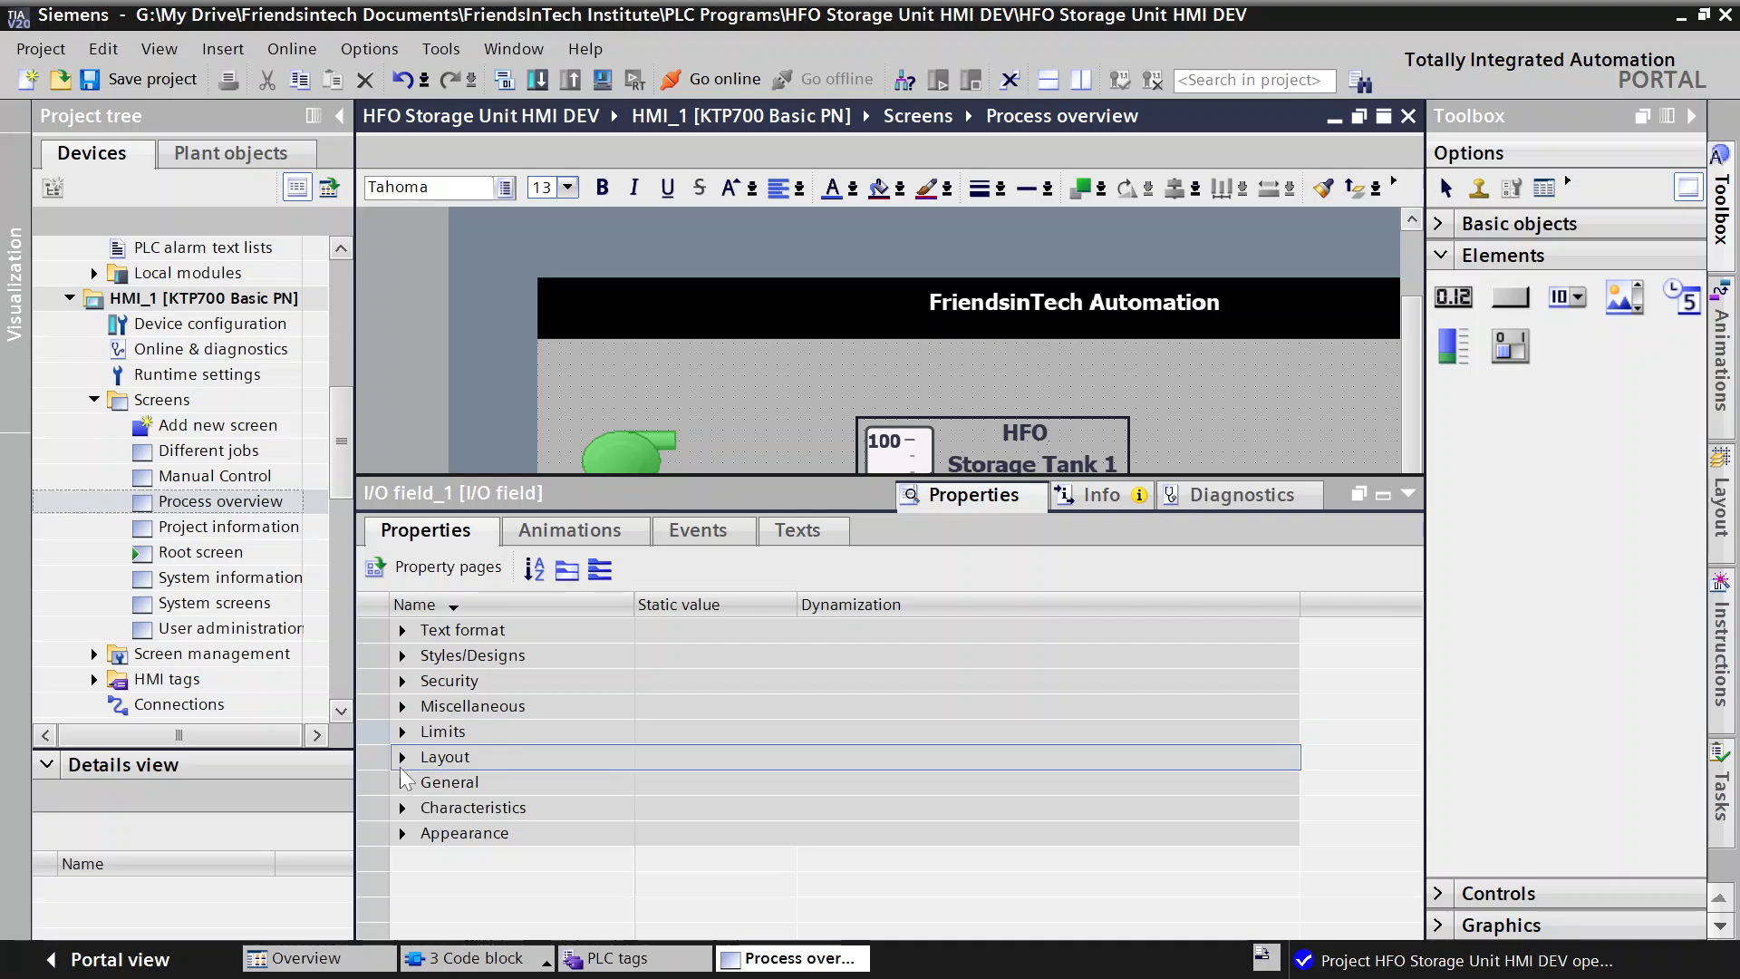
left_click(399, 758)
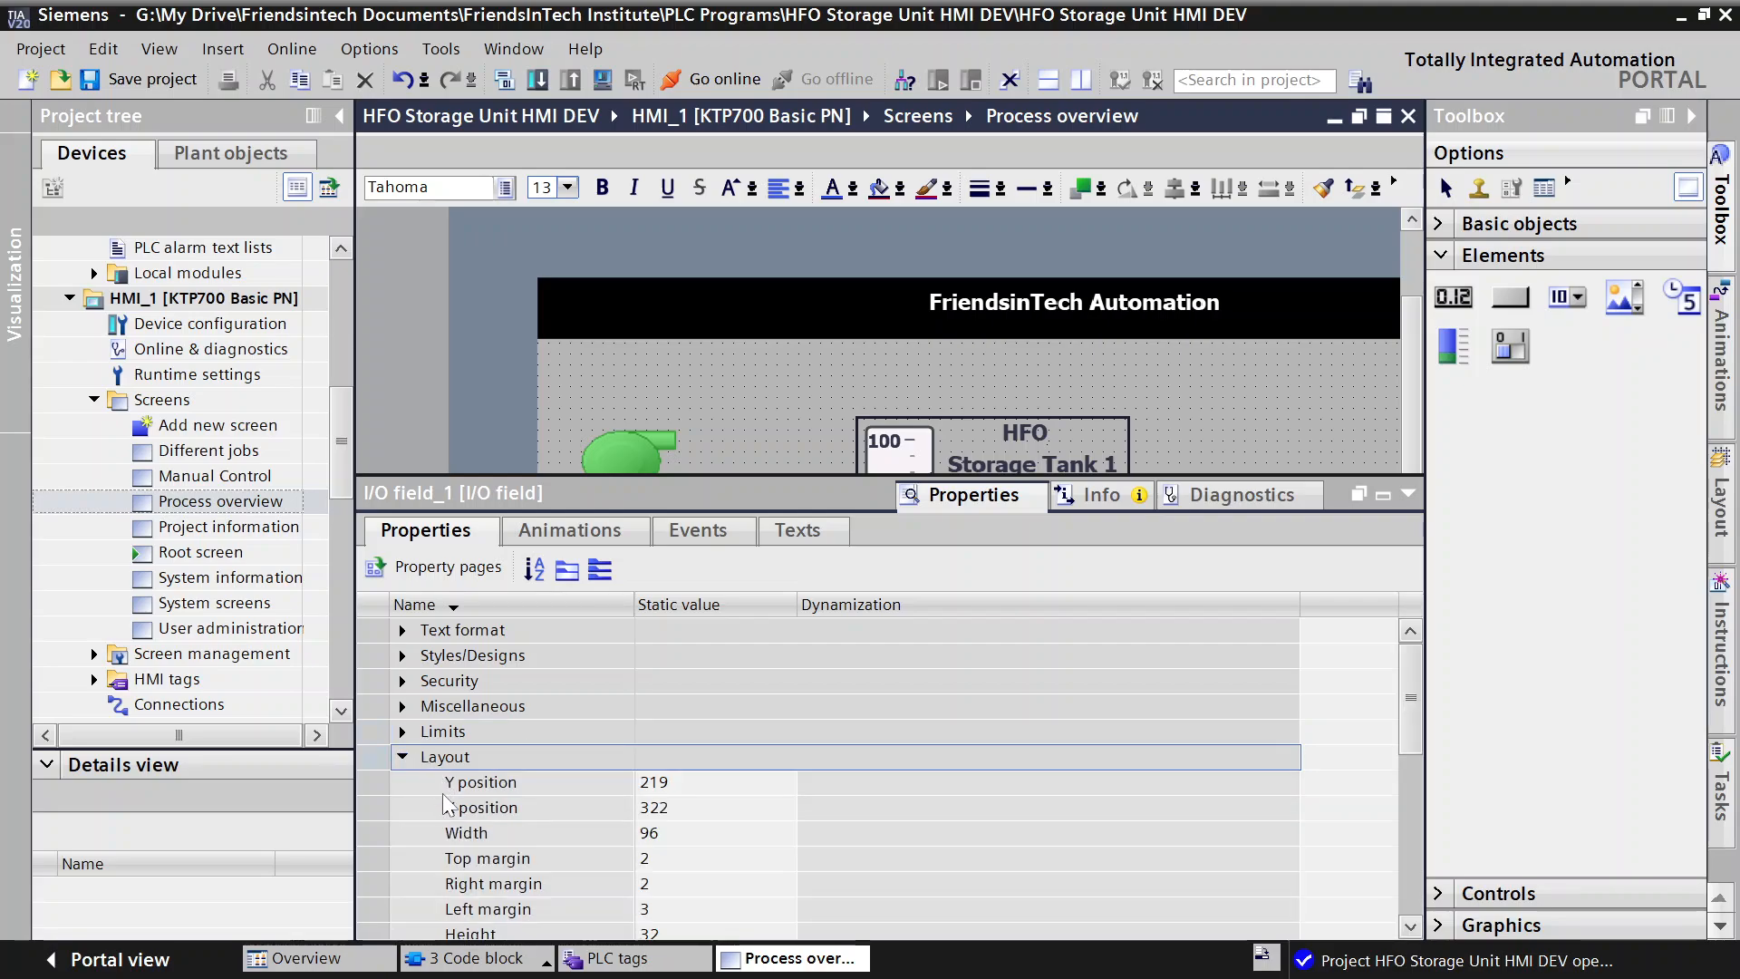
scroll(462, 814, "down", 2)
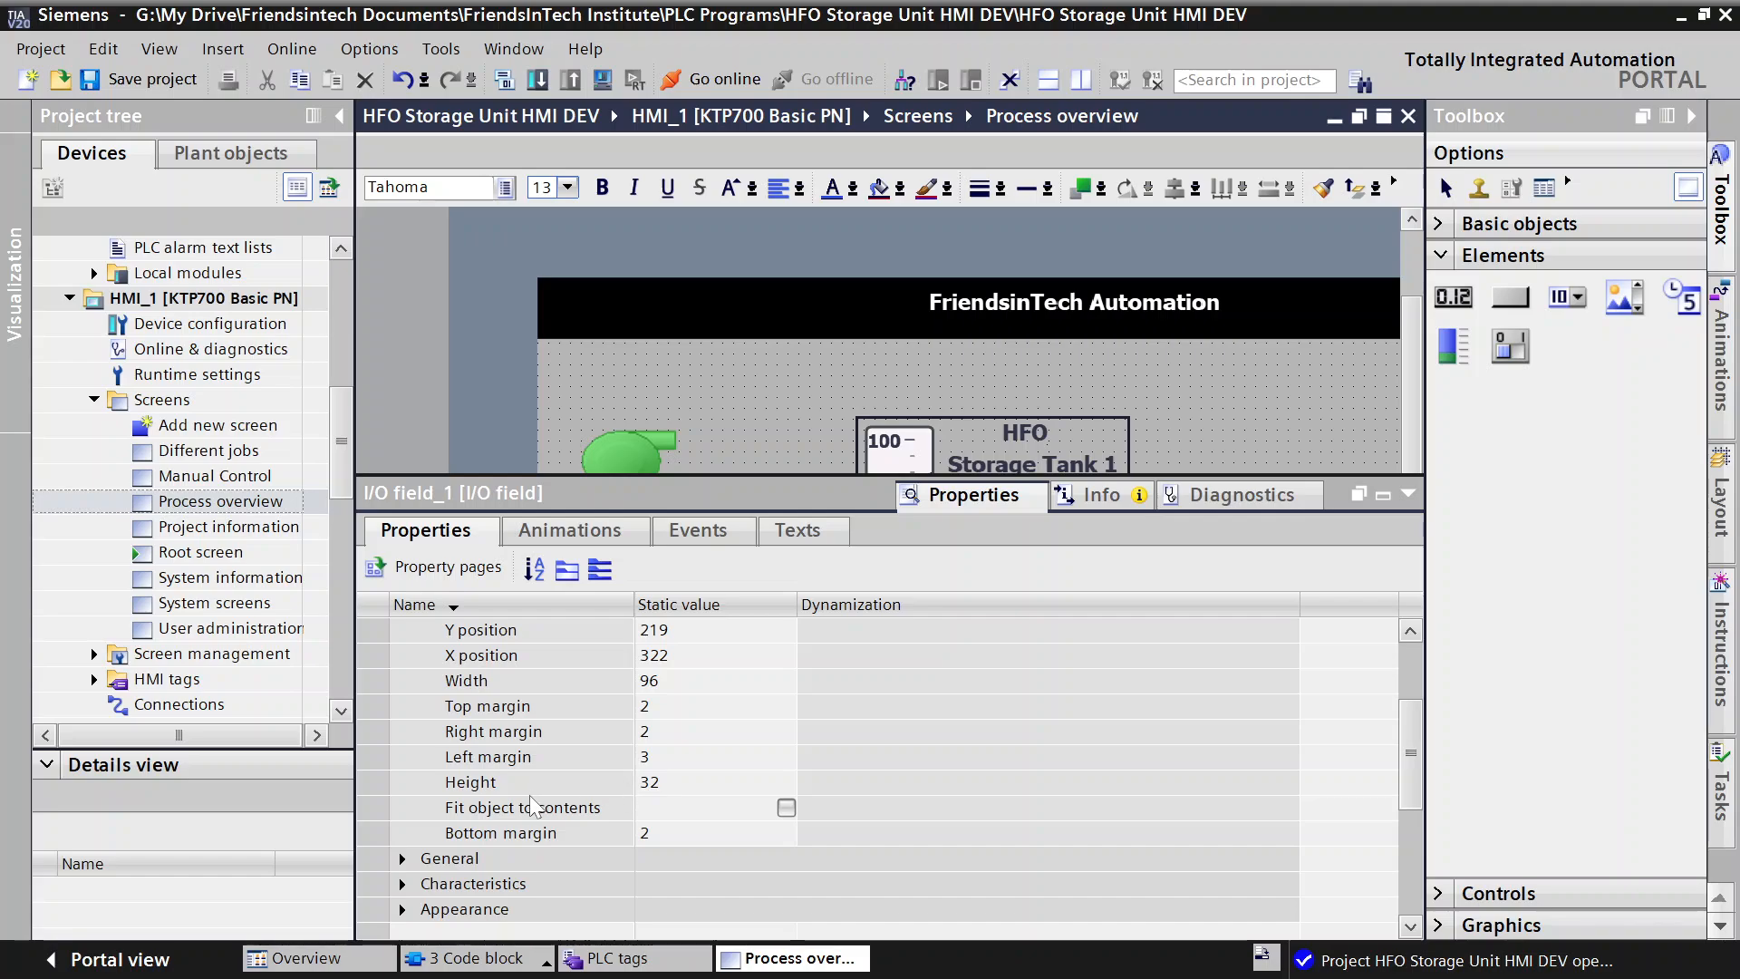
scroll(607, 709, "up", 2)
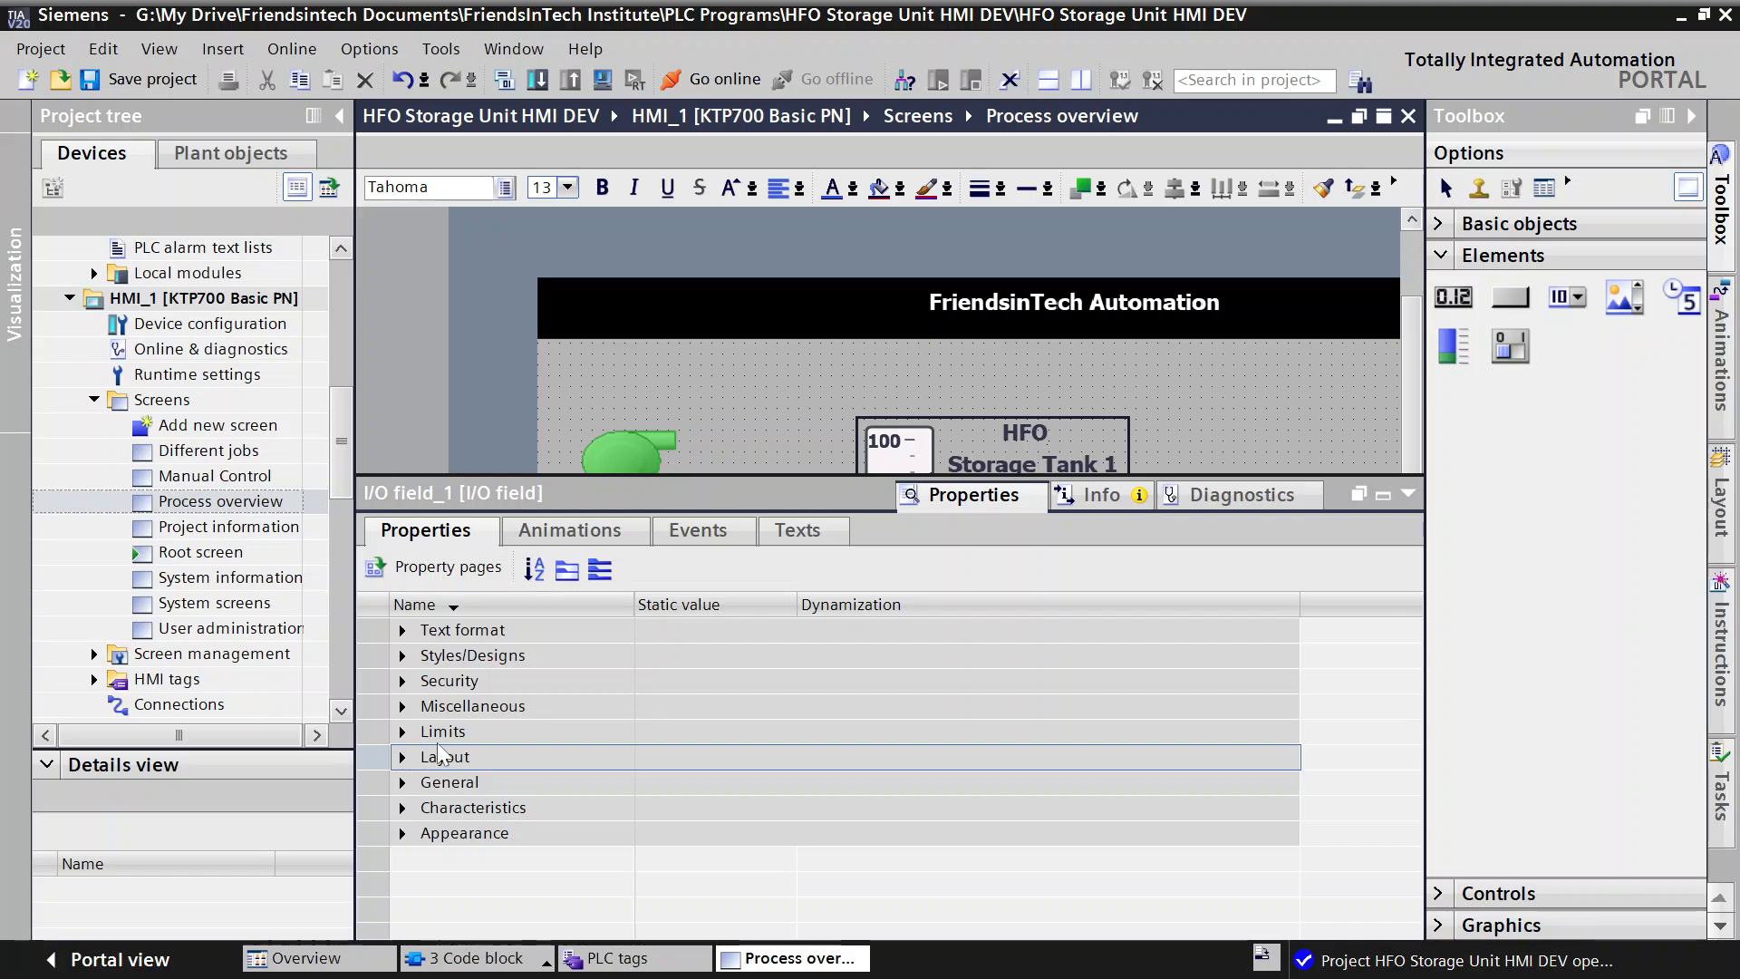
Step: Check the I/O field's General and Characteristics properties, including mode, format pattern, display format and hidden input
left_click(404, 782)
scroll(453, 790, "down", 1)
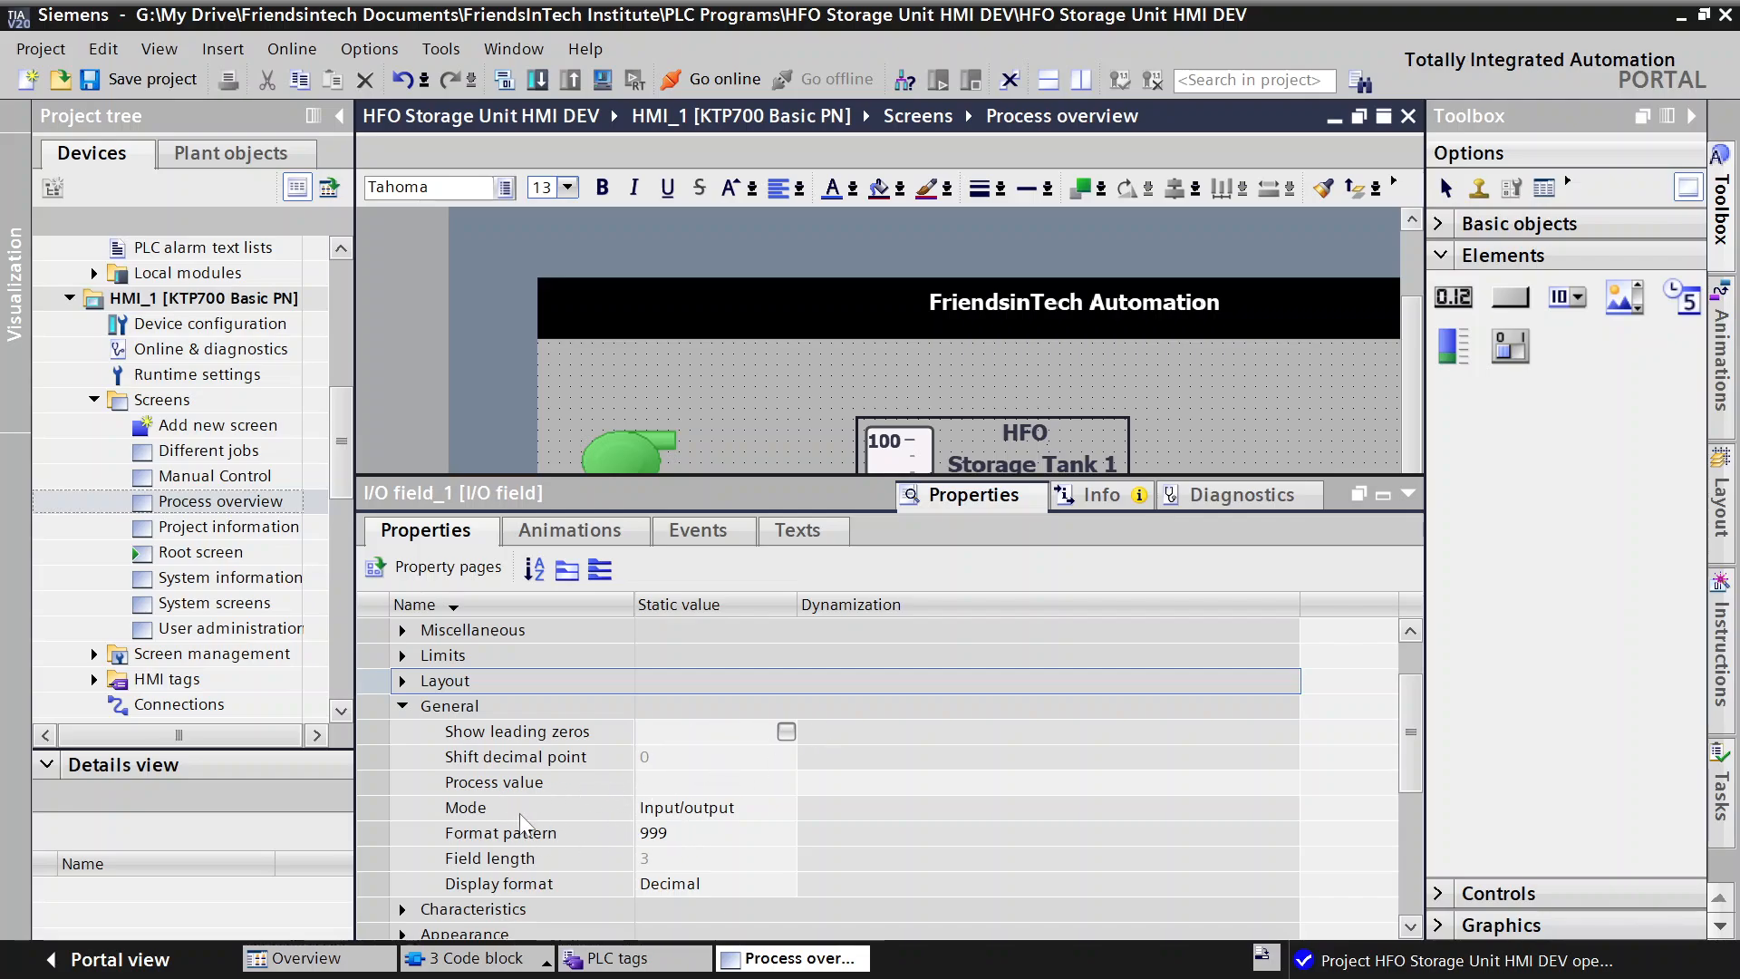
left_click(415, 705)
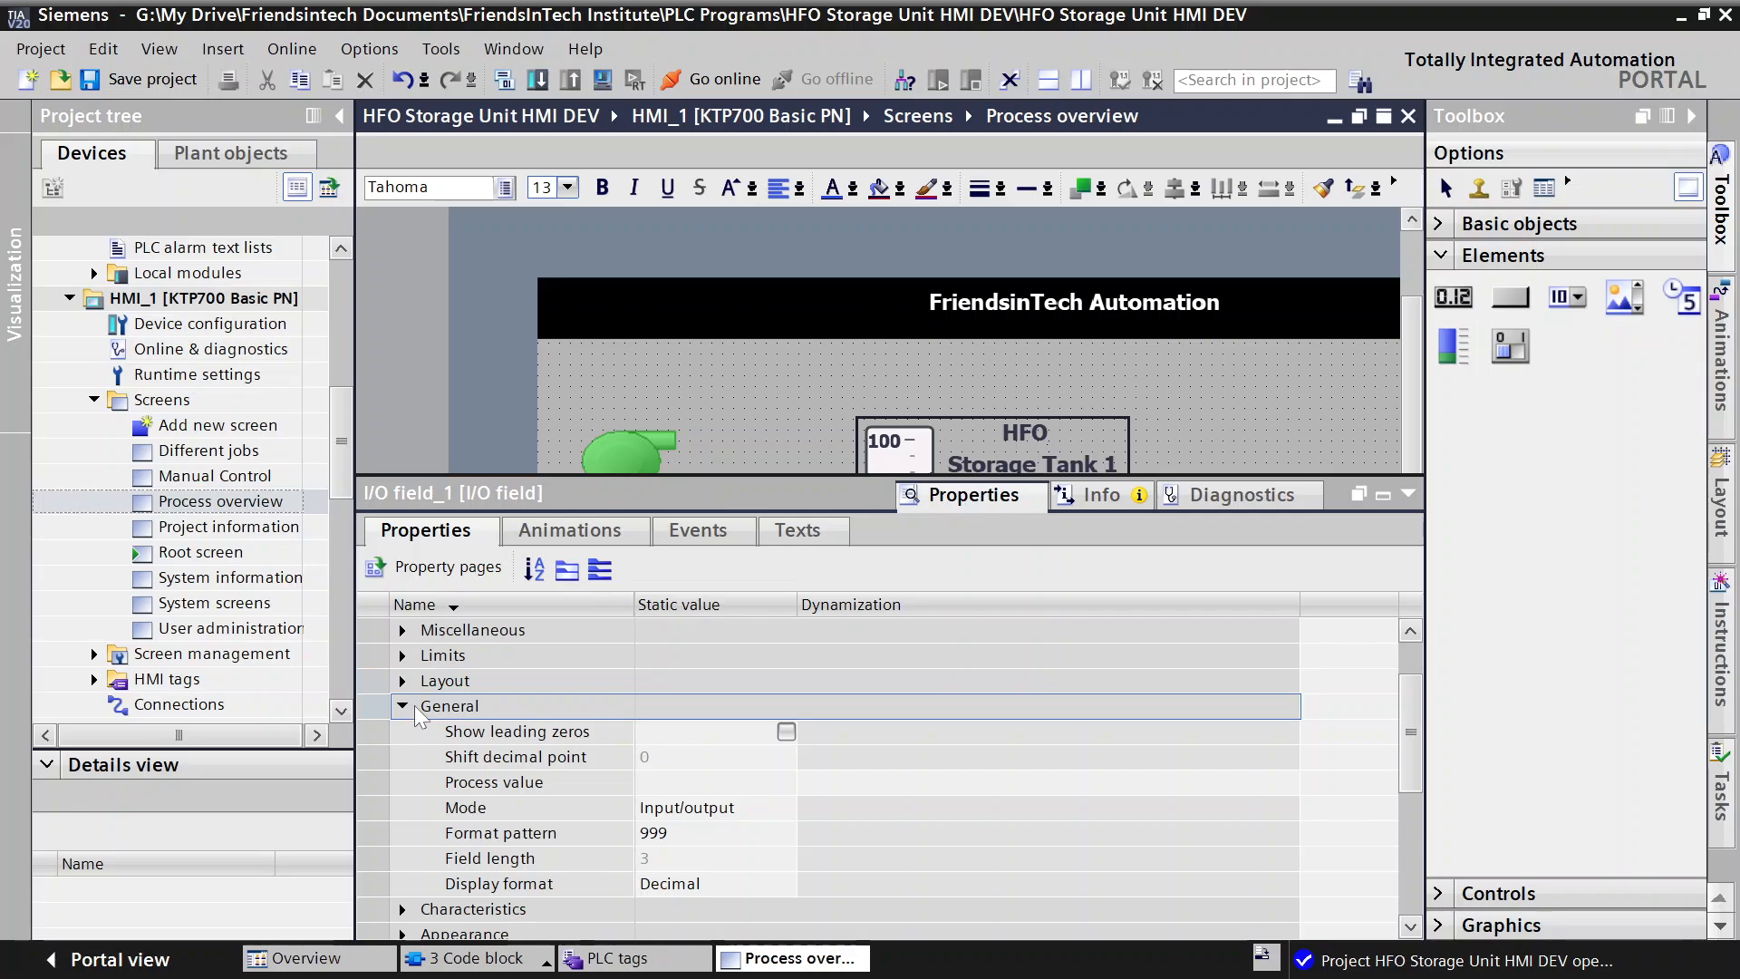
left_click(408, 704)
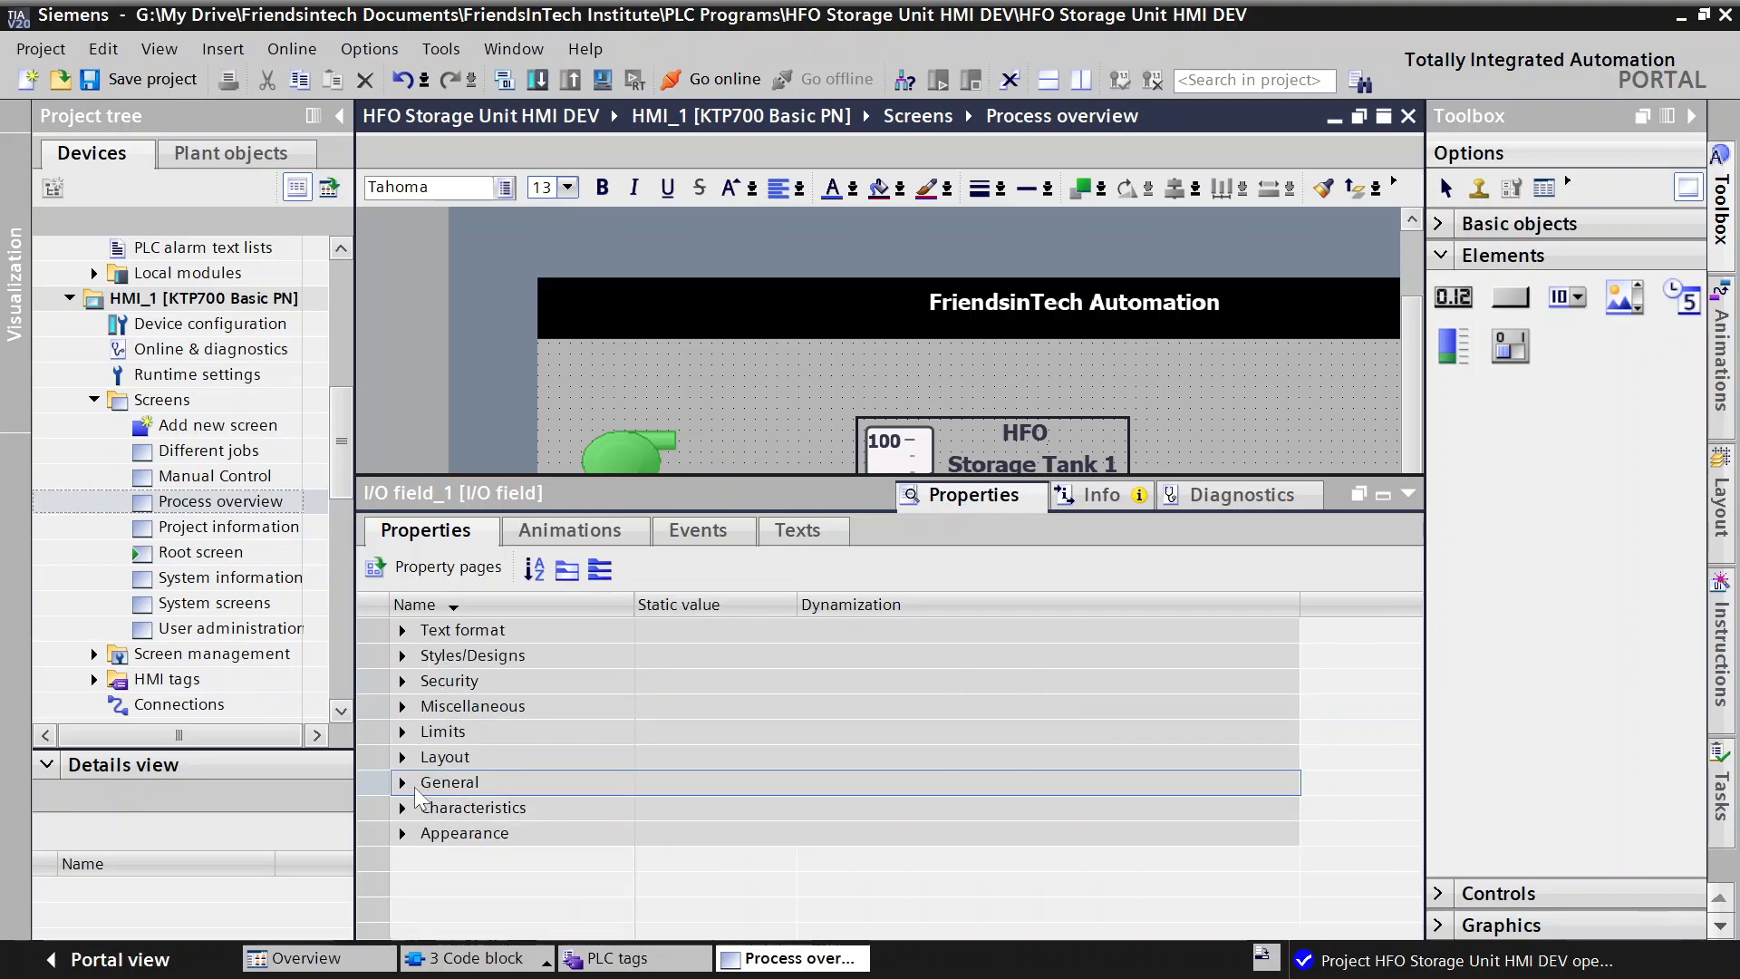
left_click(407, 805)
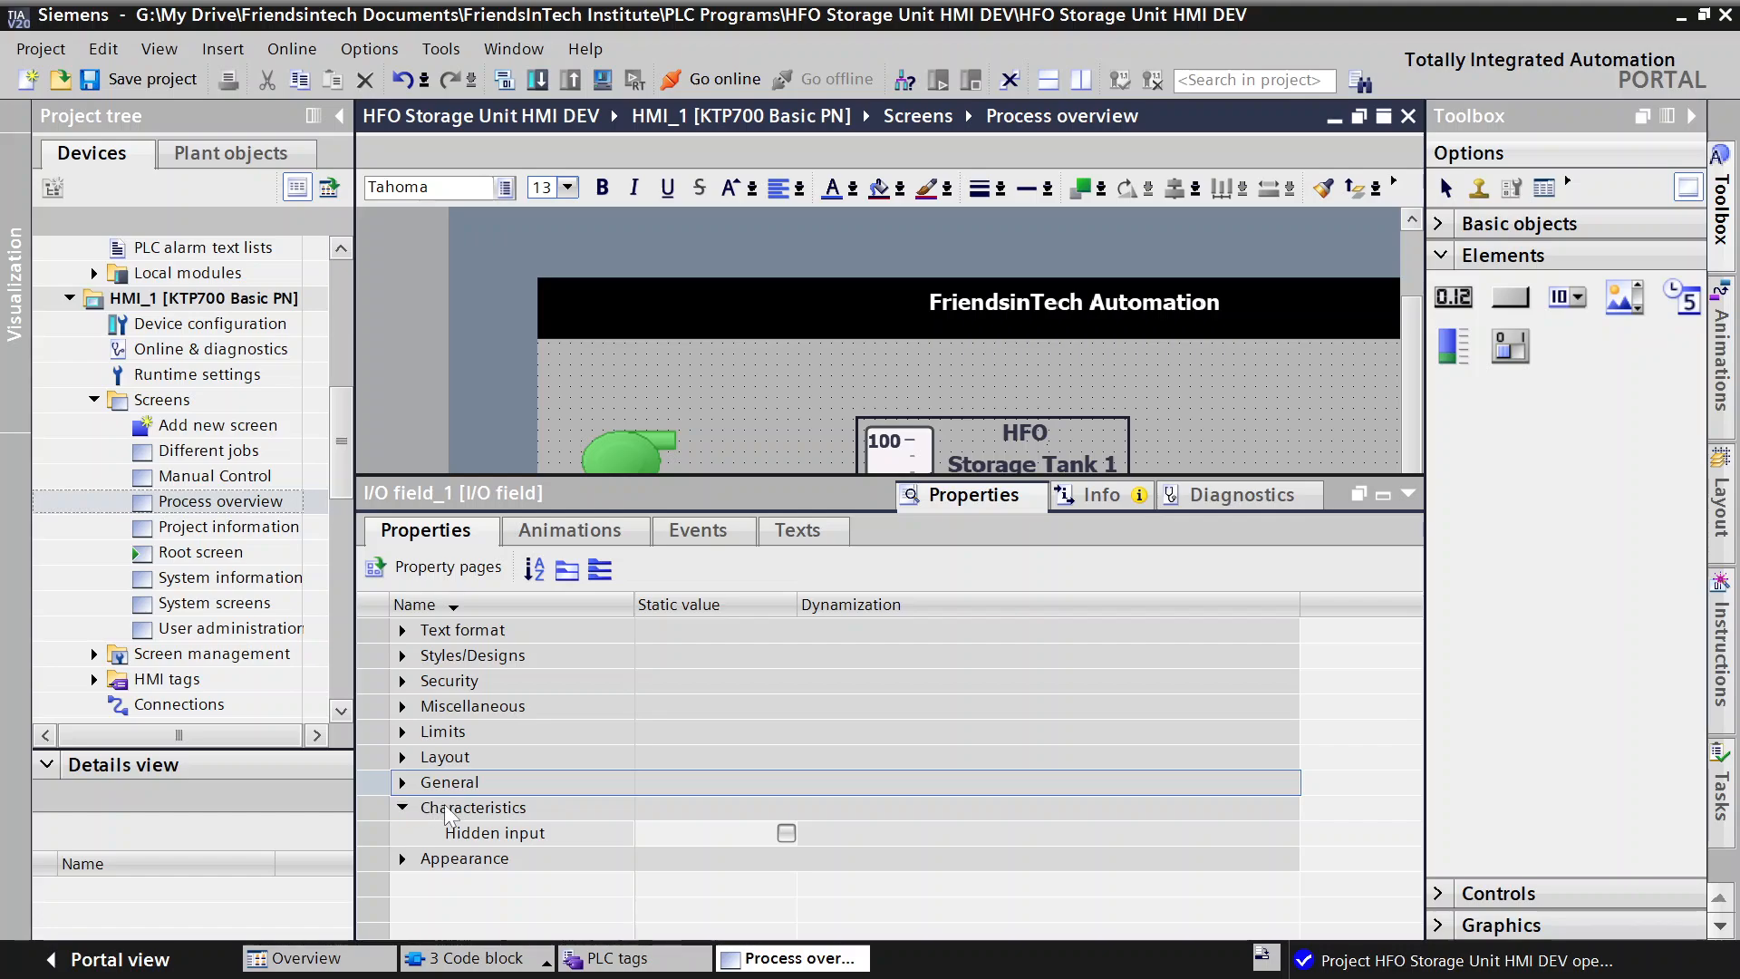
left_click(404, 805)
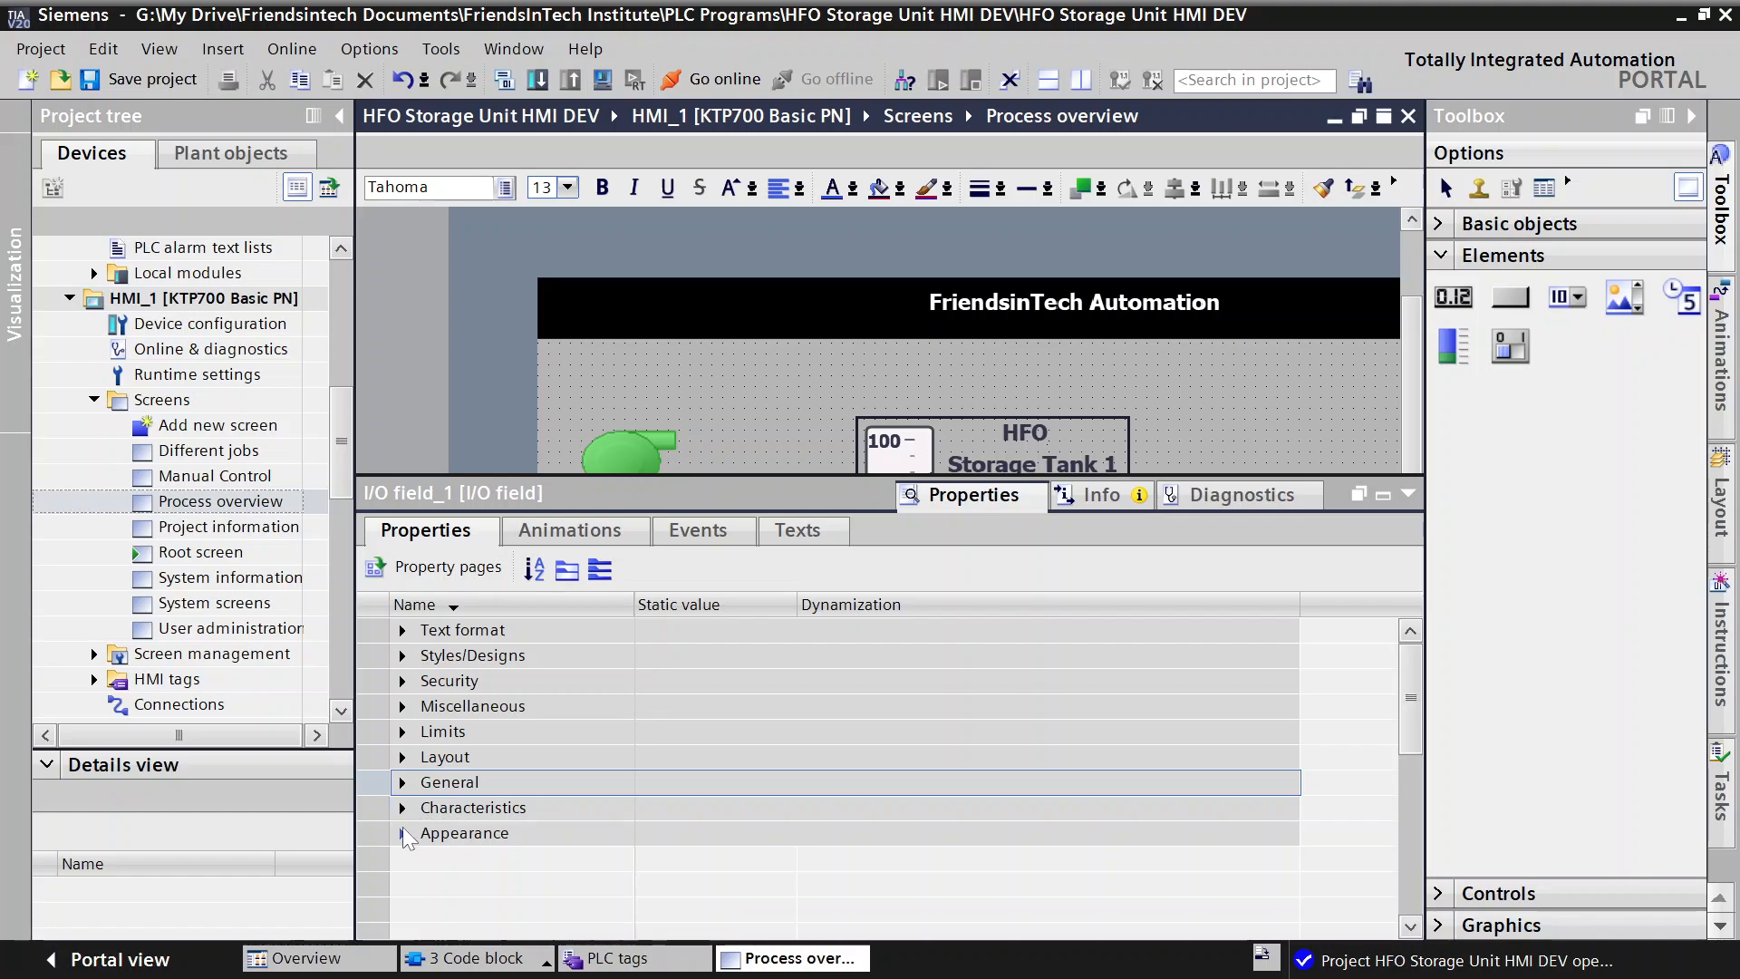
Step: Open the border width in the I/O field's Appearance properties for editing and check the reference screenshot
left_click(403, 830)
scroll(594, 809, "down", 2)
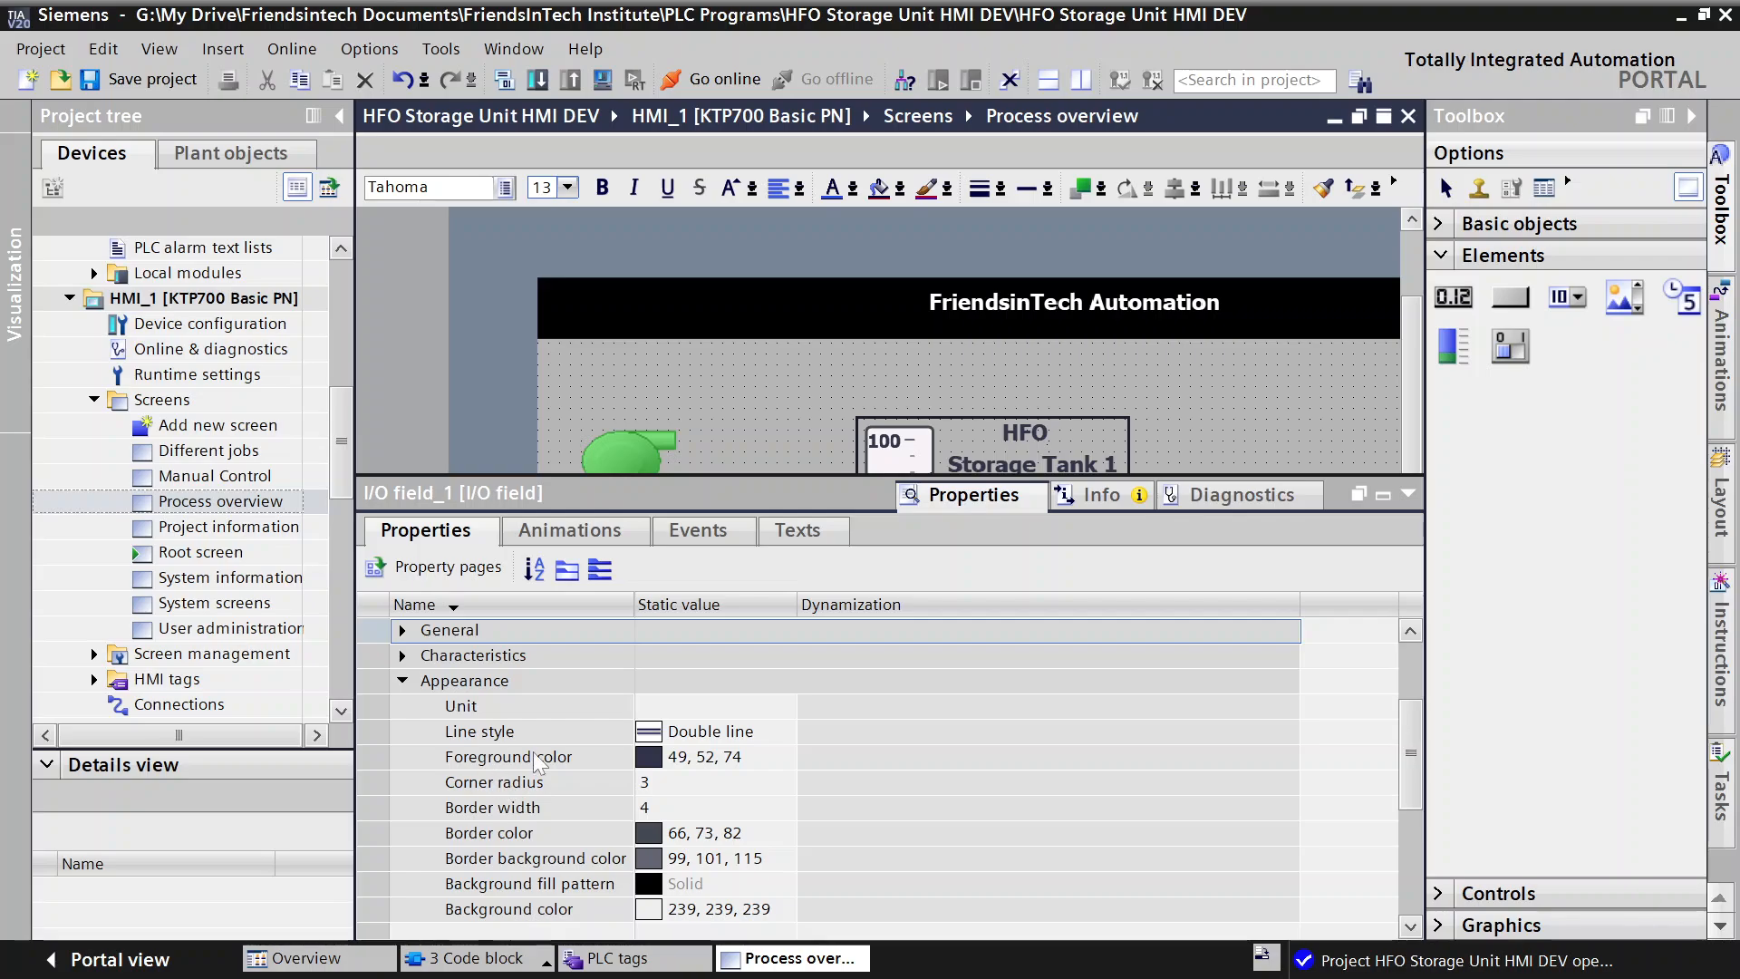
left_click(676, 814)
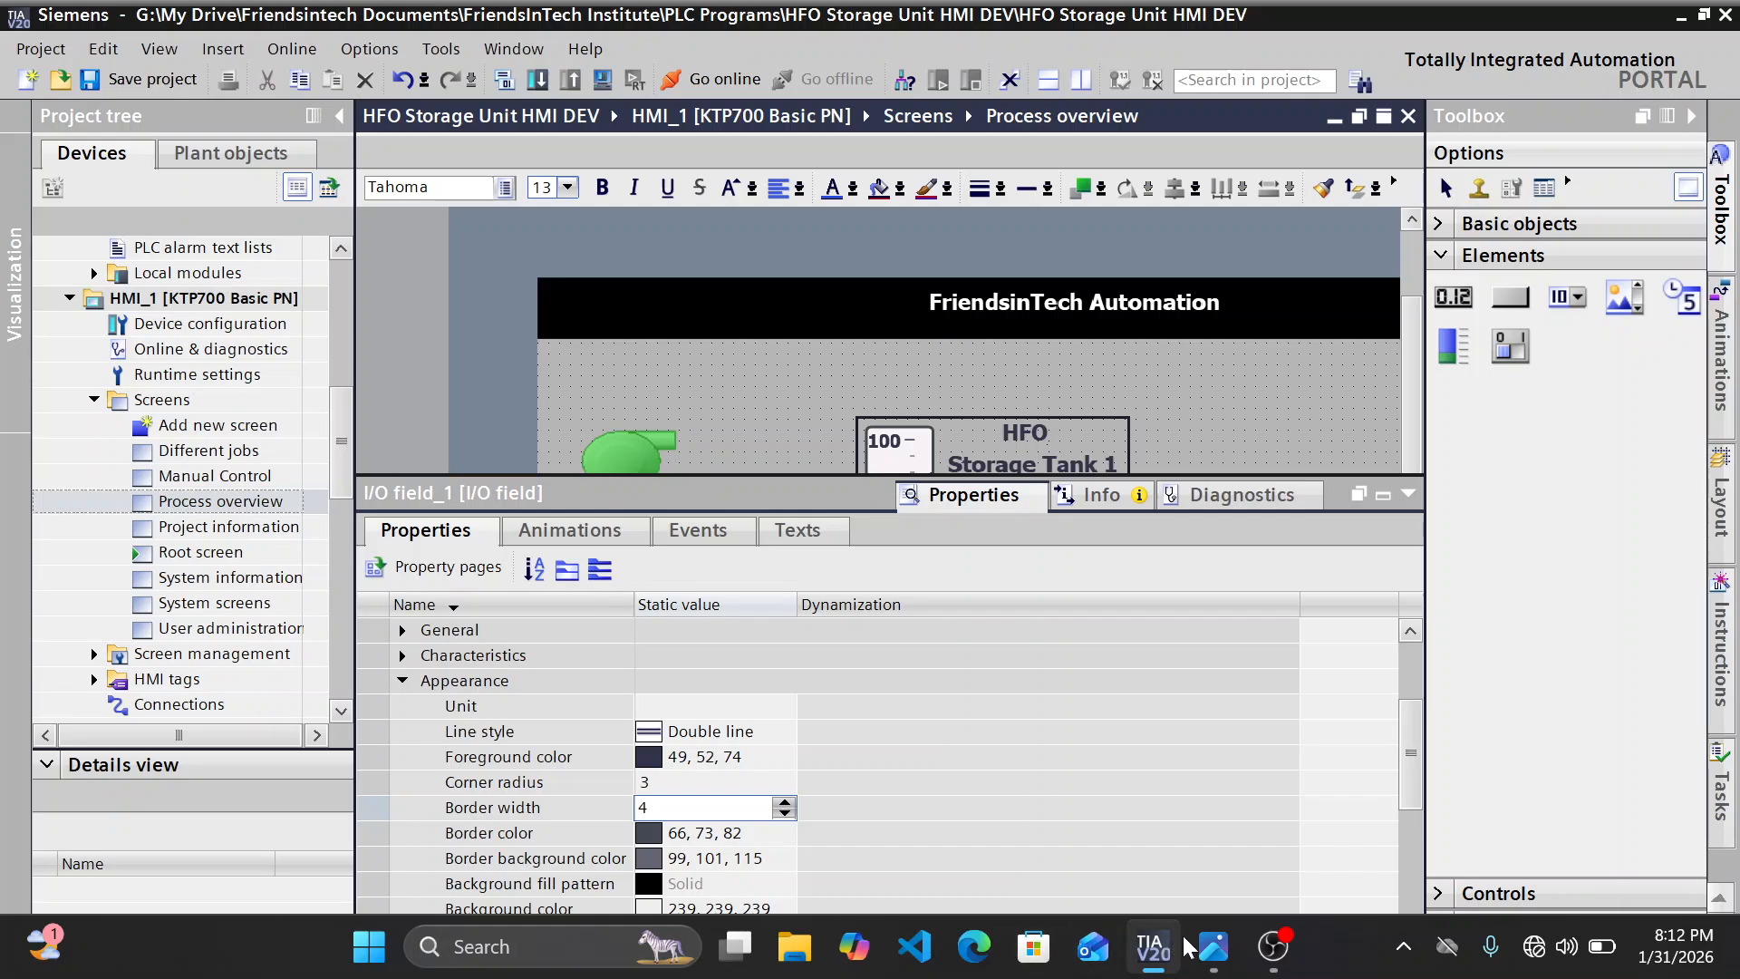
mouse_move(1212, 946)
left_click(1138, 851)
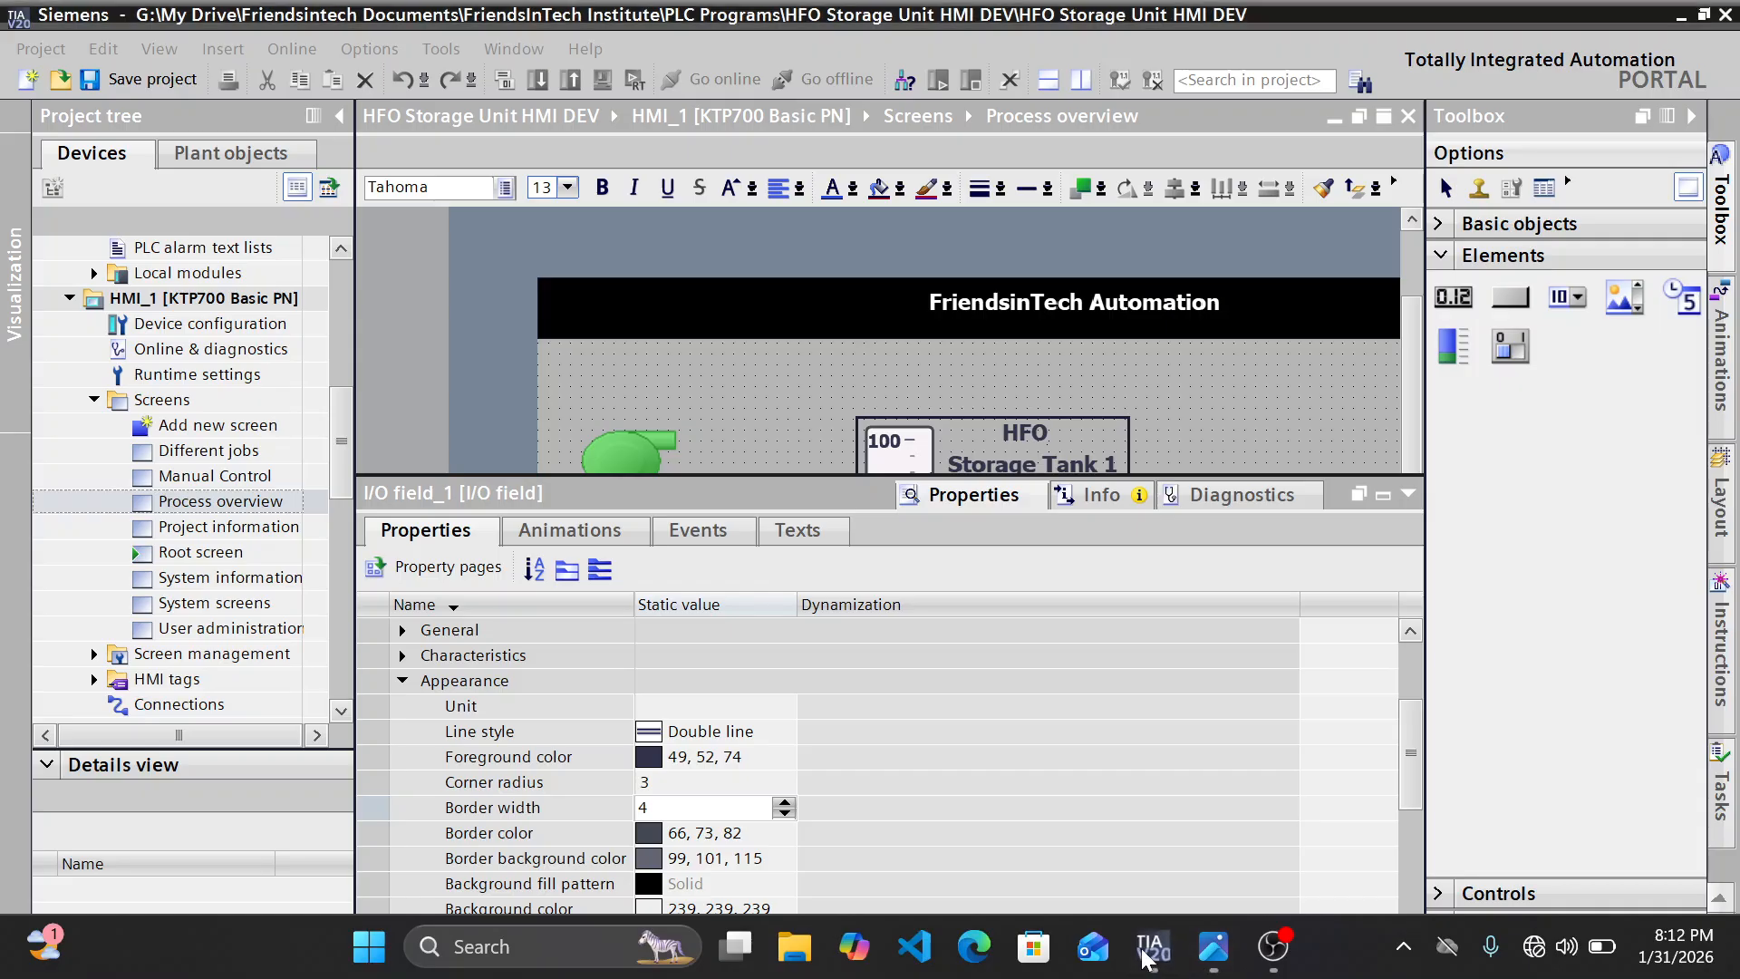
left_click(1153, 946)
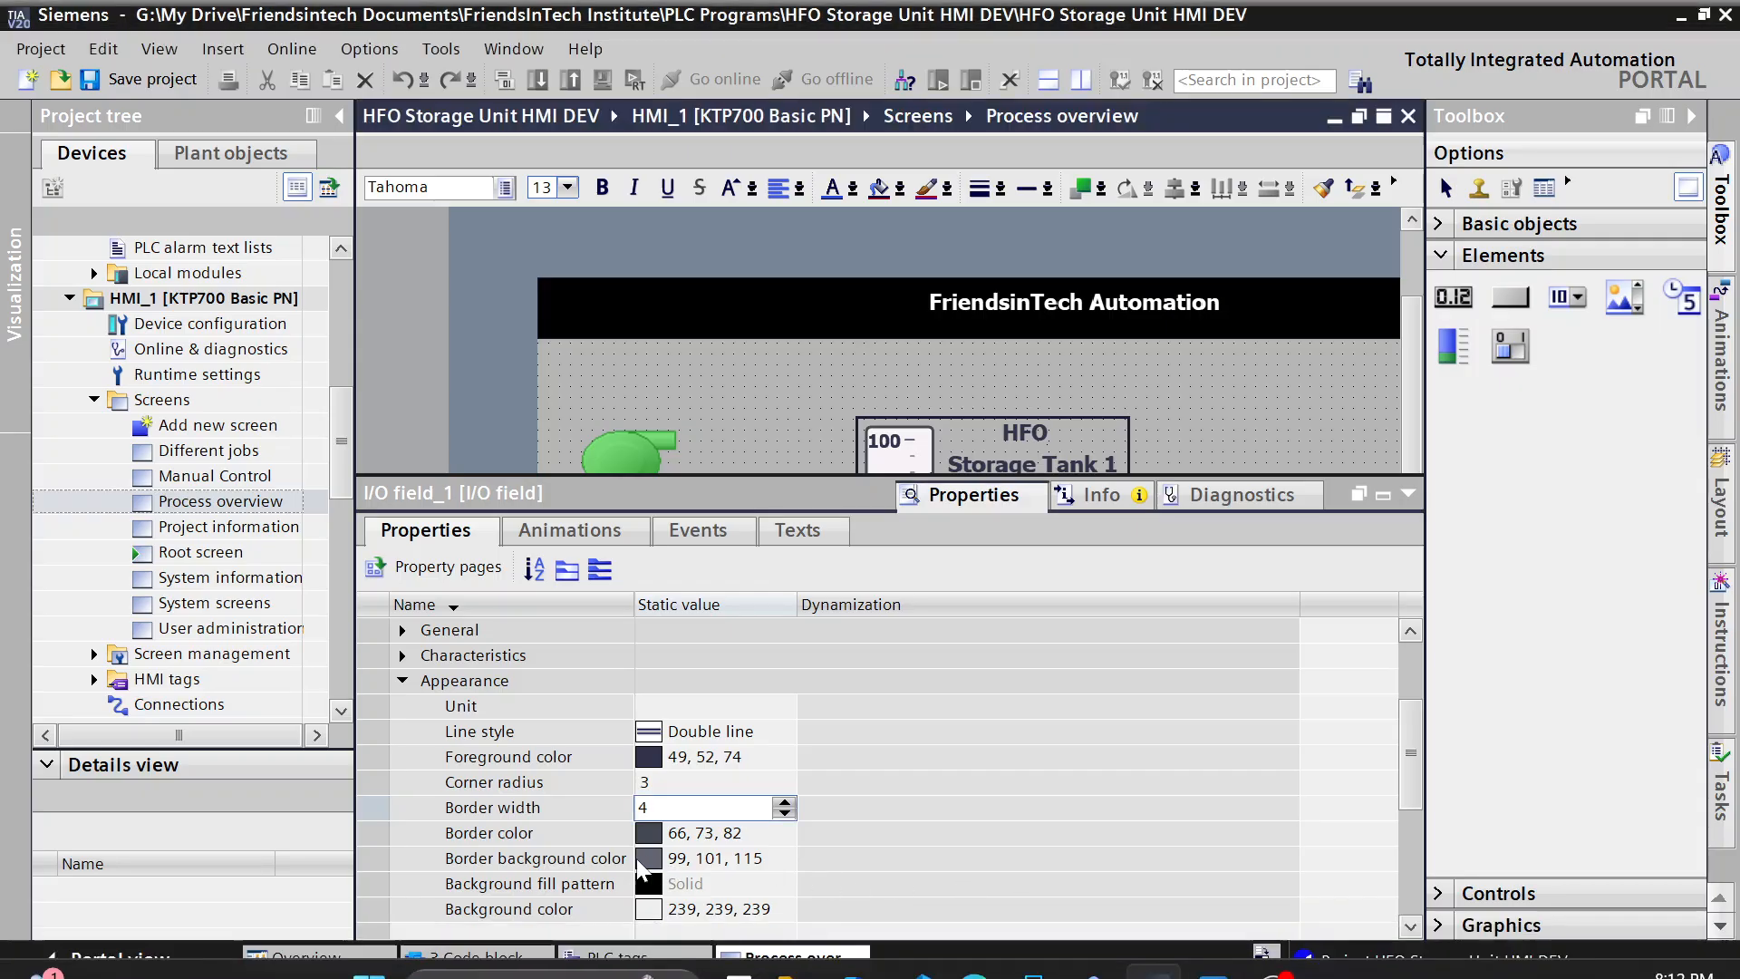
Step: Set the I/O field's border width to 2
left_click(785, 814)
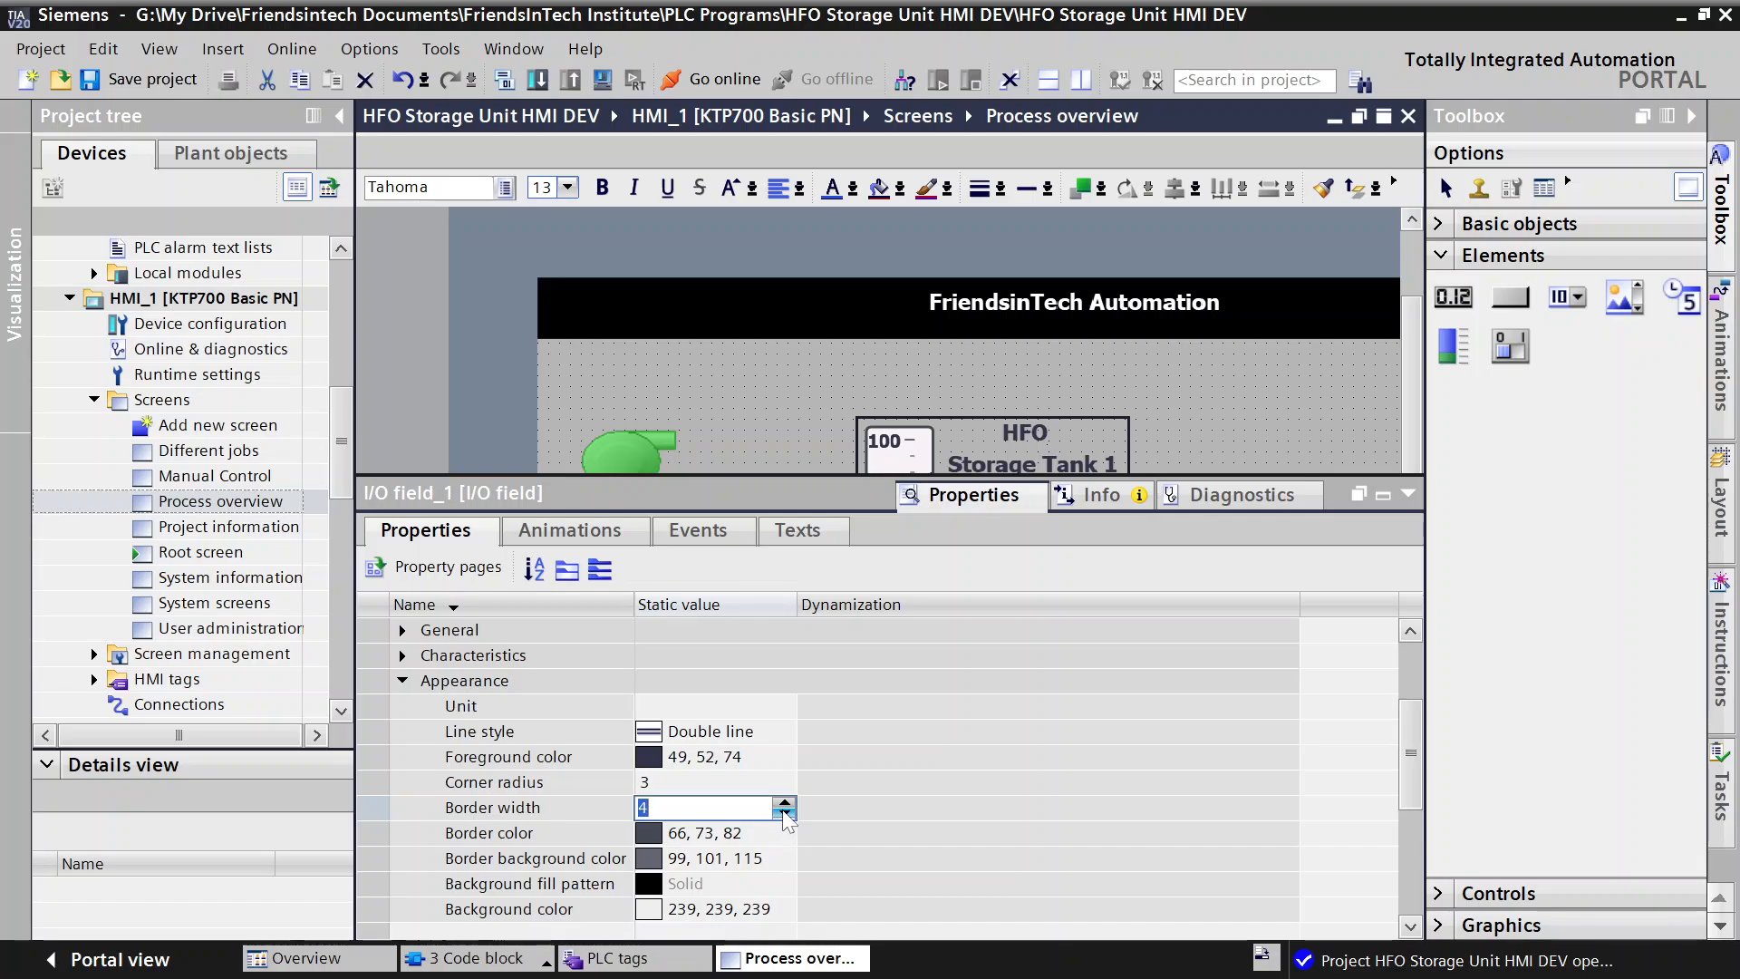
left_click(785, 814)
left_click(785, 813)
left_click(523, 834)
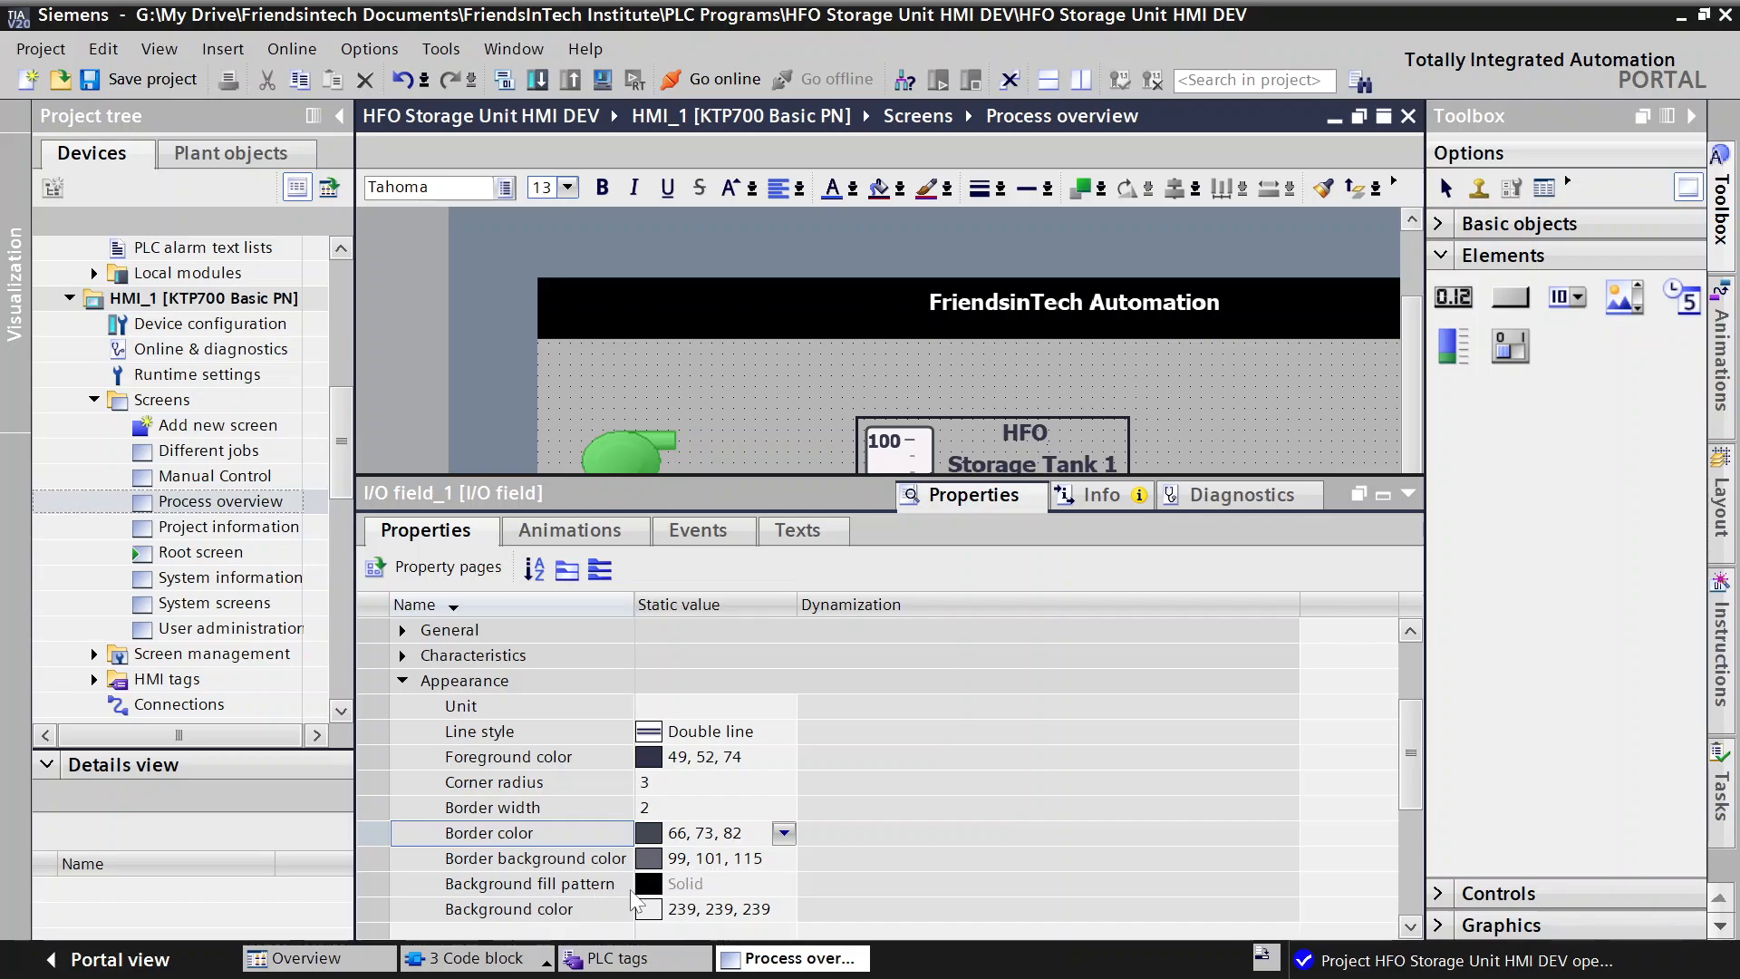
Step: Open the user-defined color mixer for the I/O field's background color
left_click(647, 893)
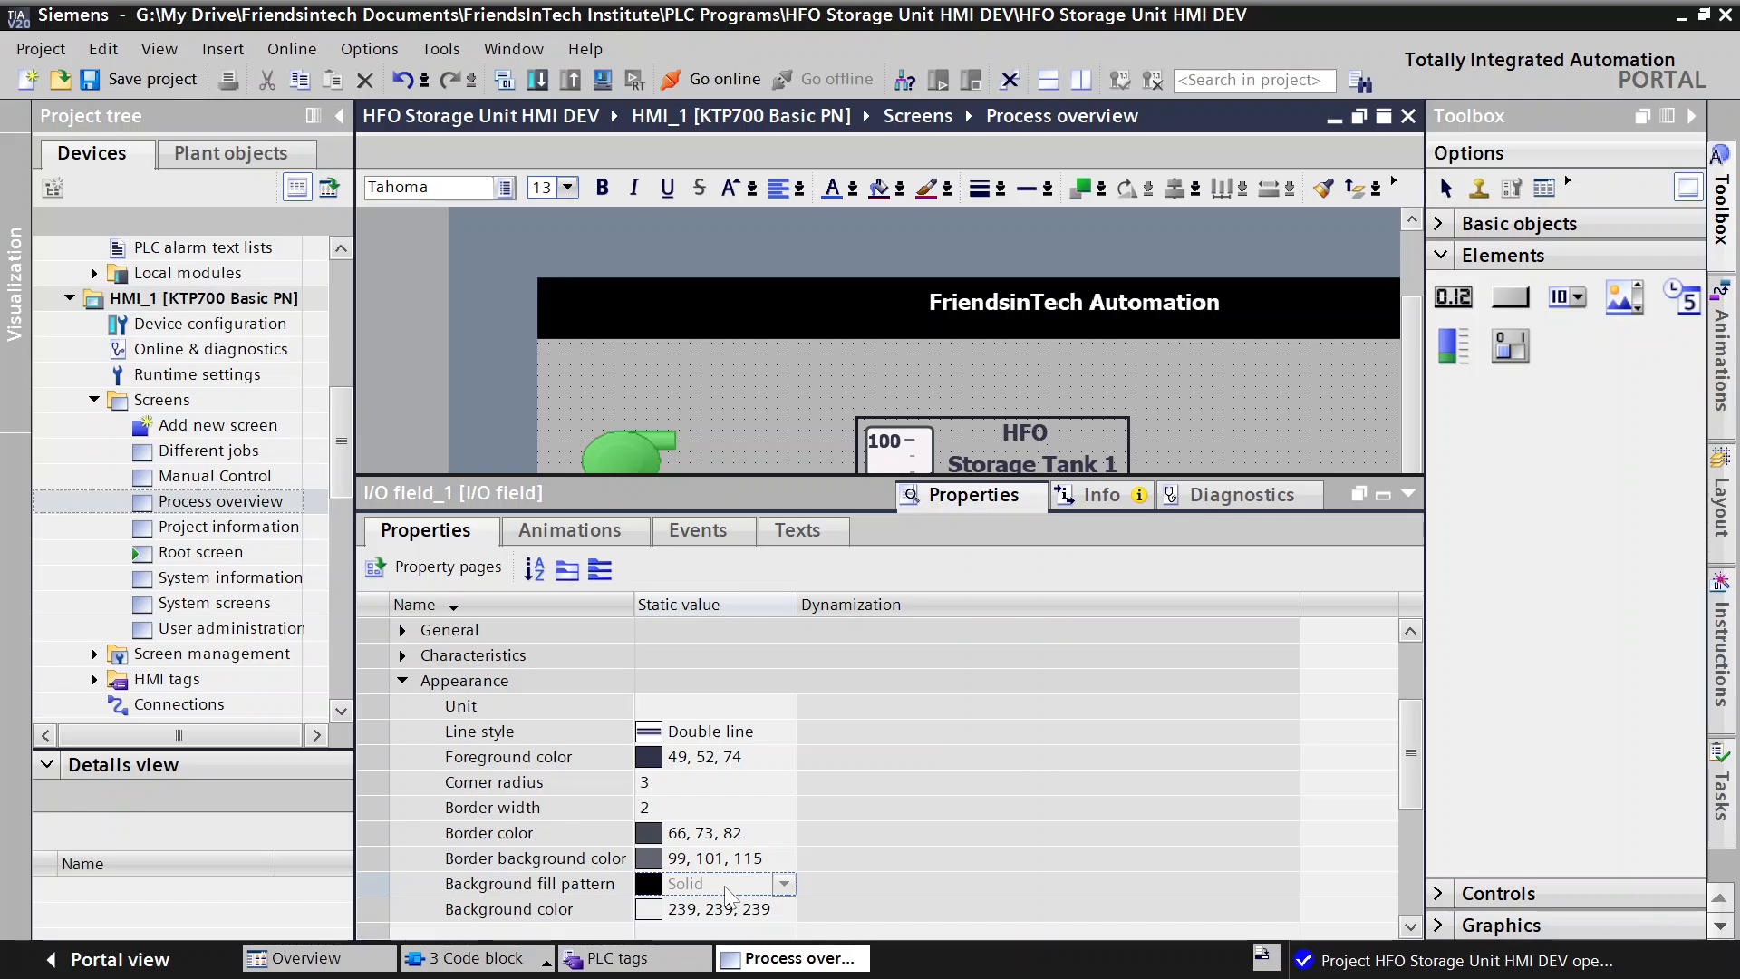
scroll(720, 885, "down", 1)
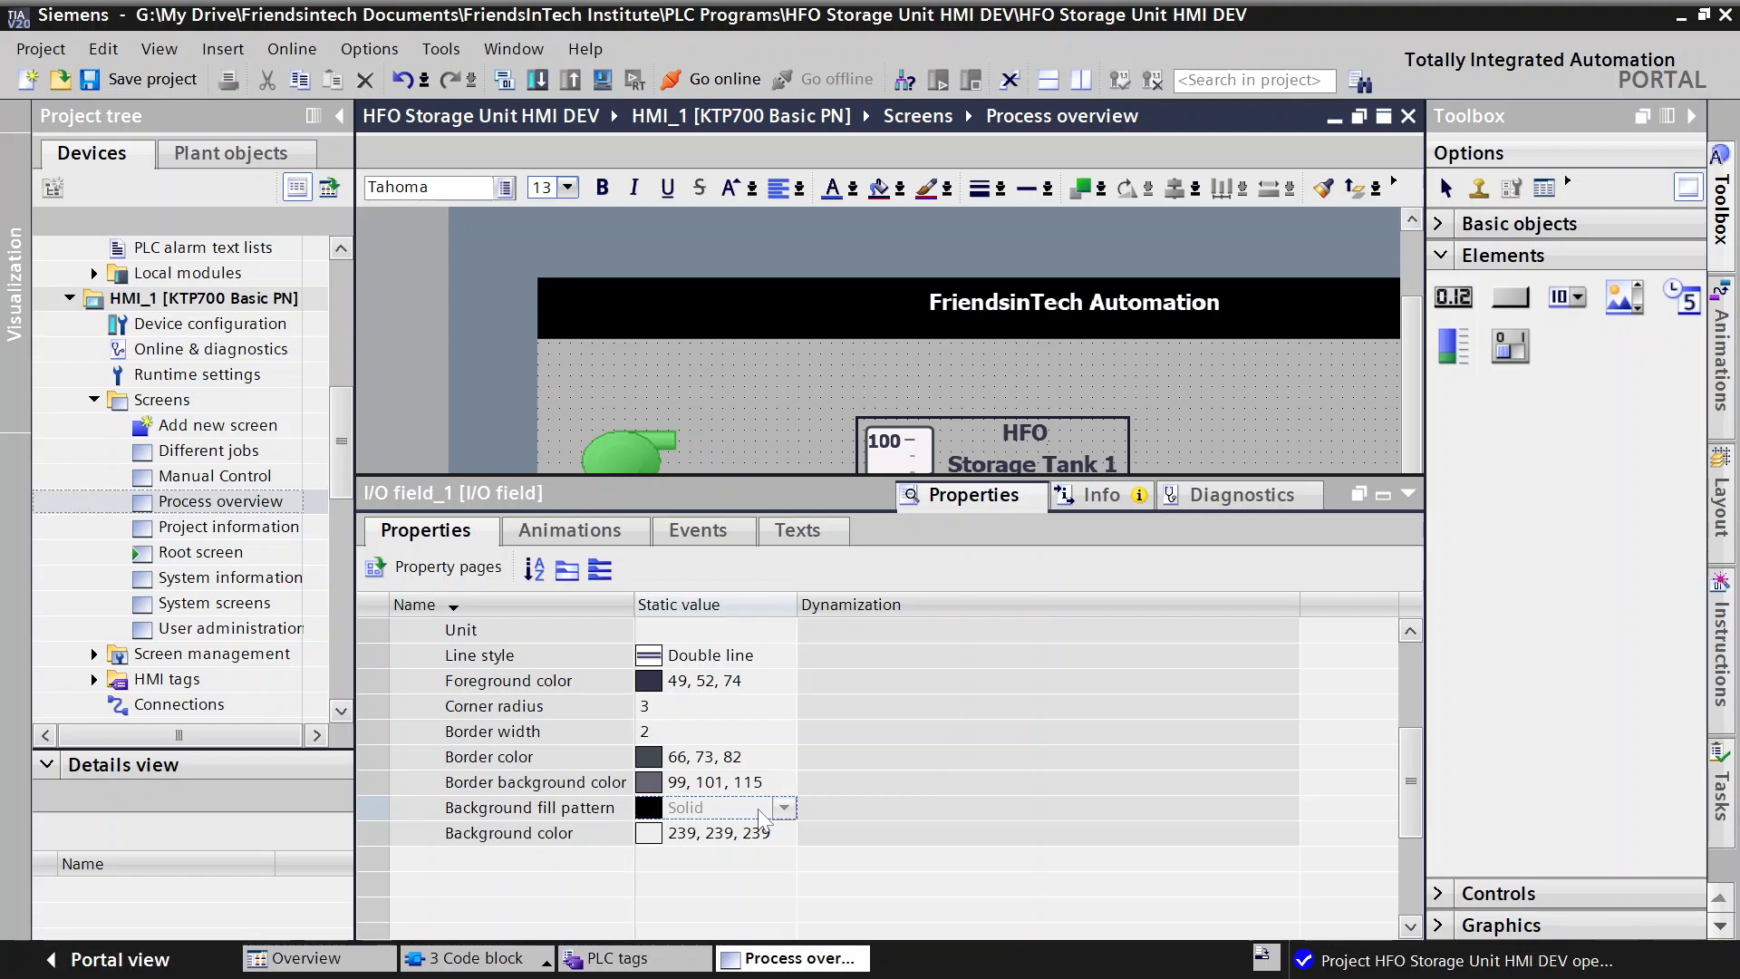
left_click(704, 834)
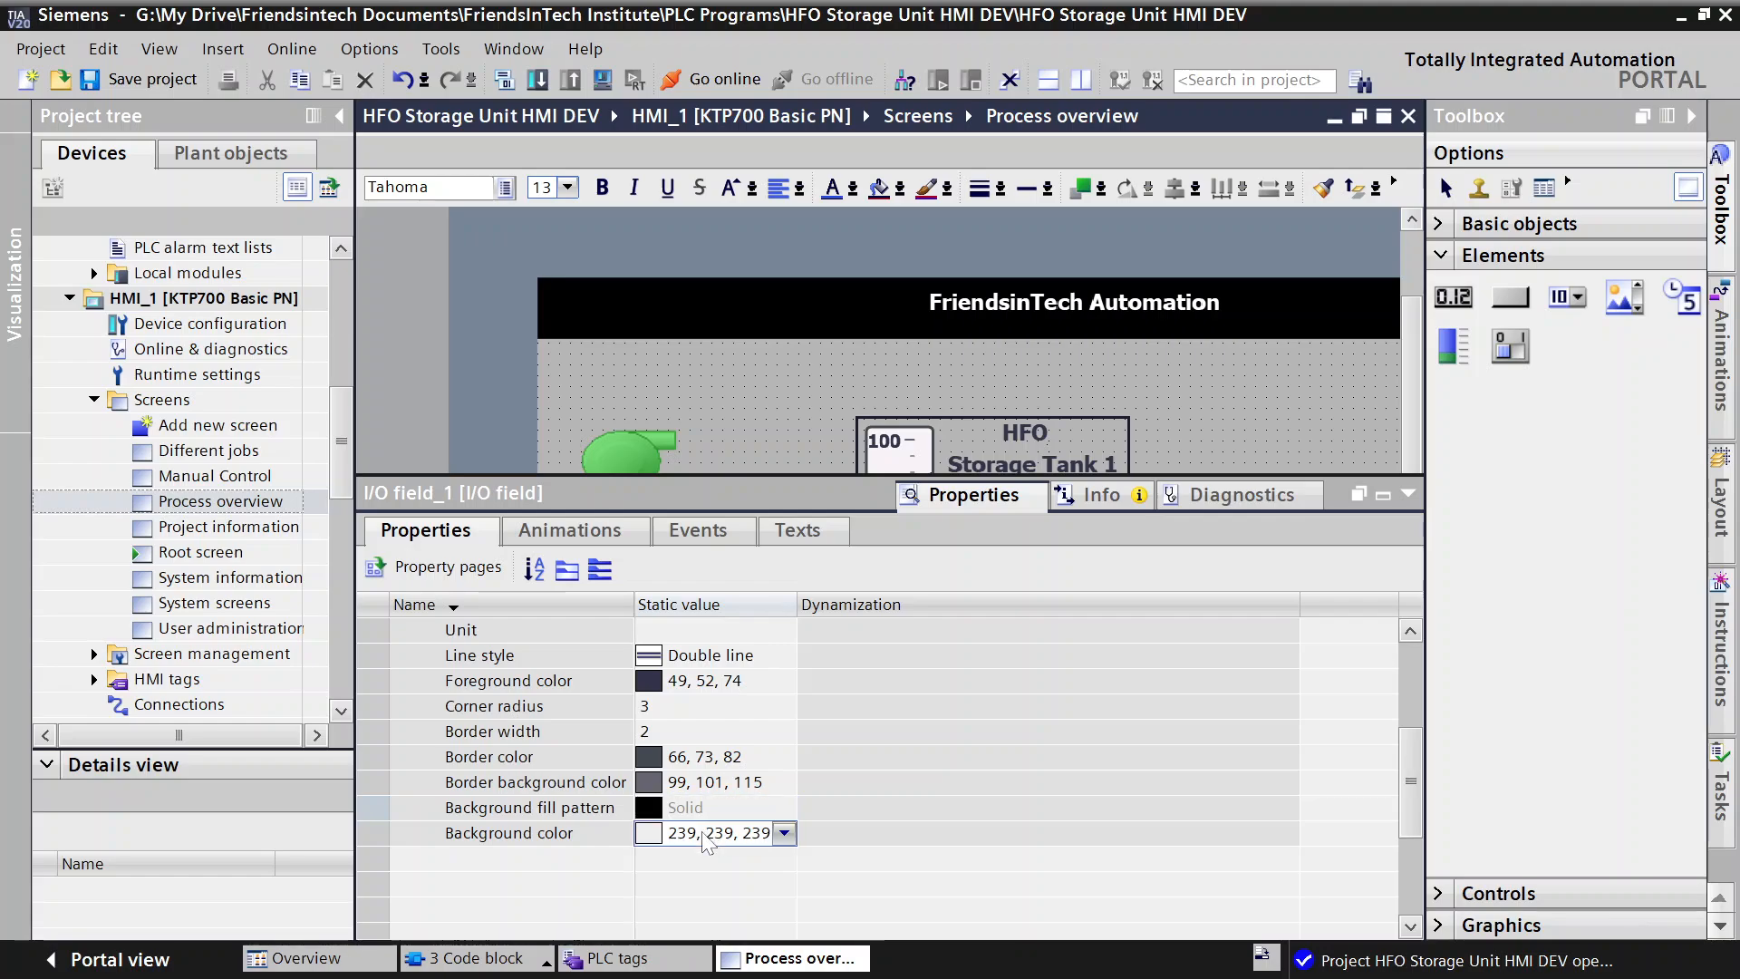
left_click(784, 833)
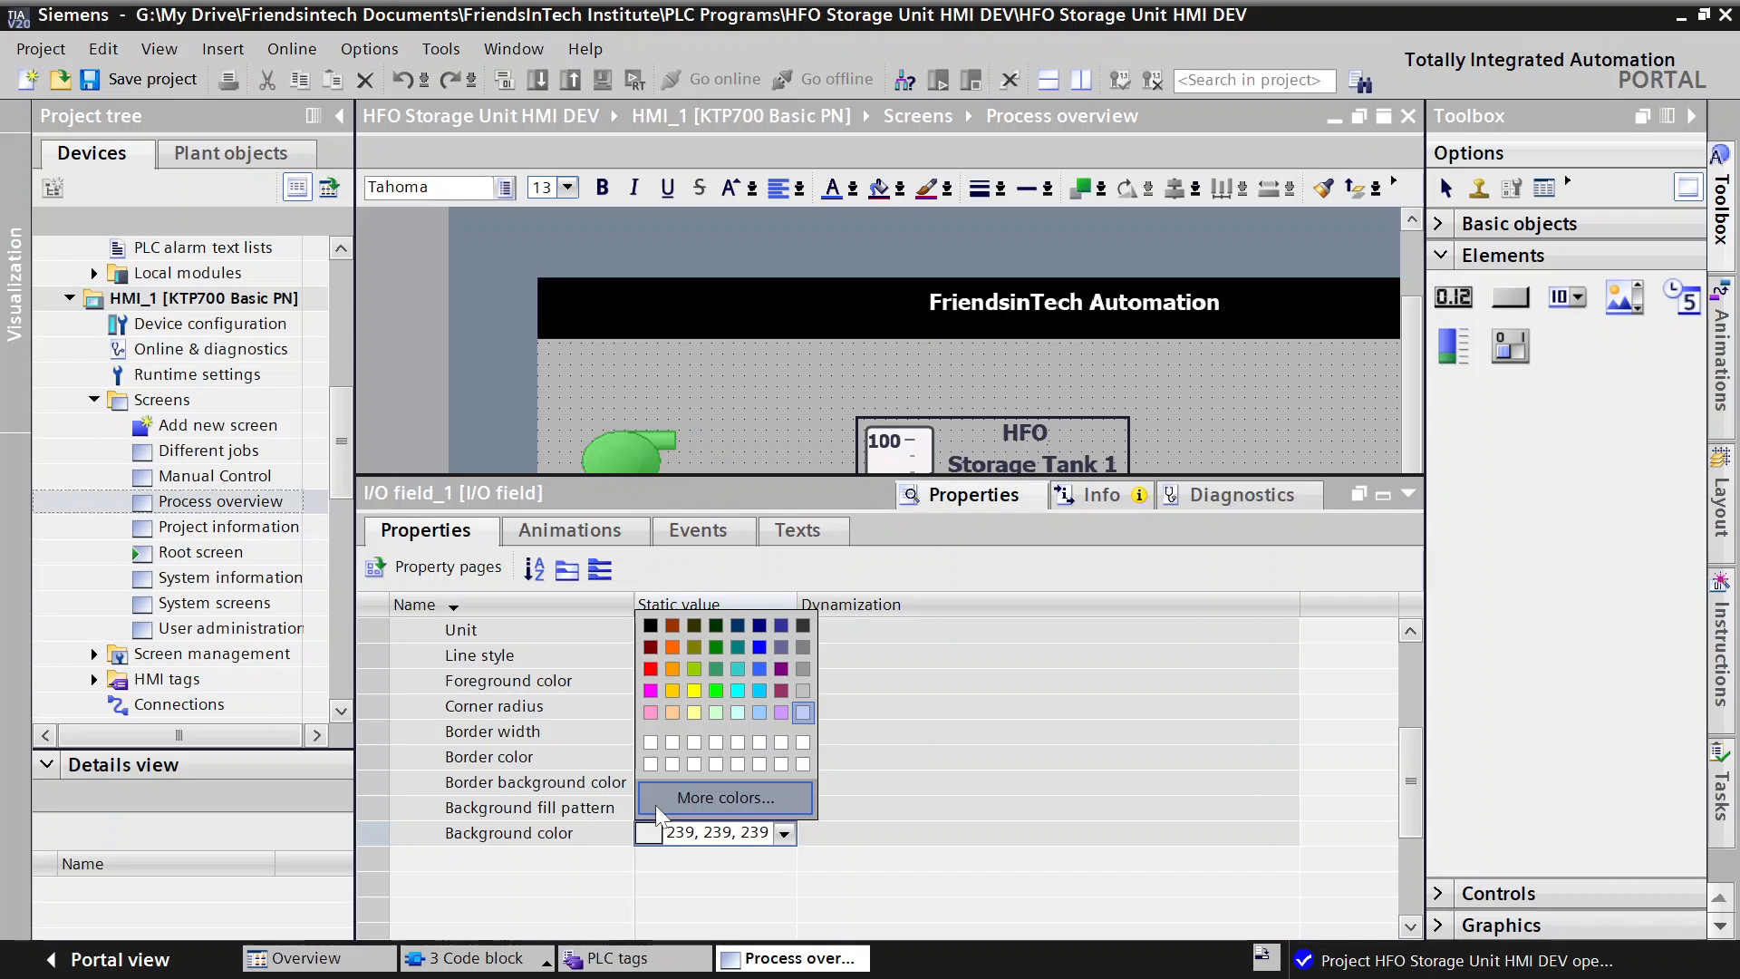
left_click(680, 805)
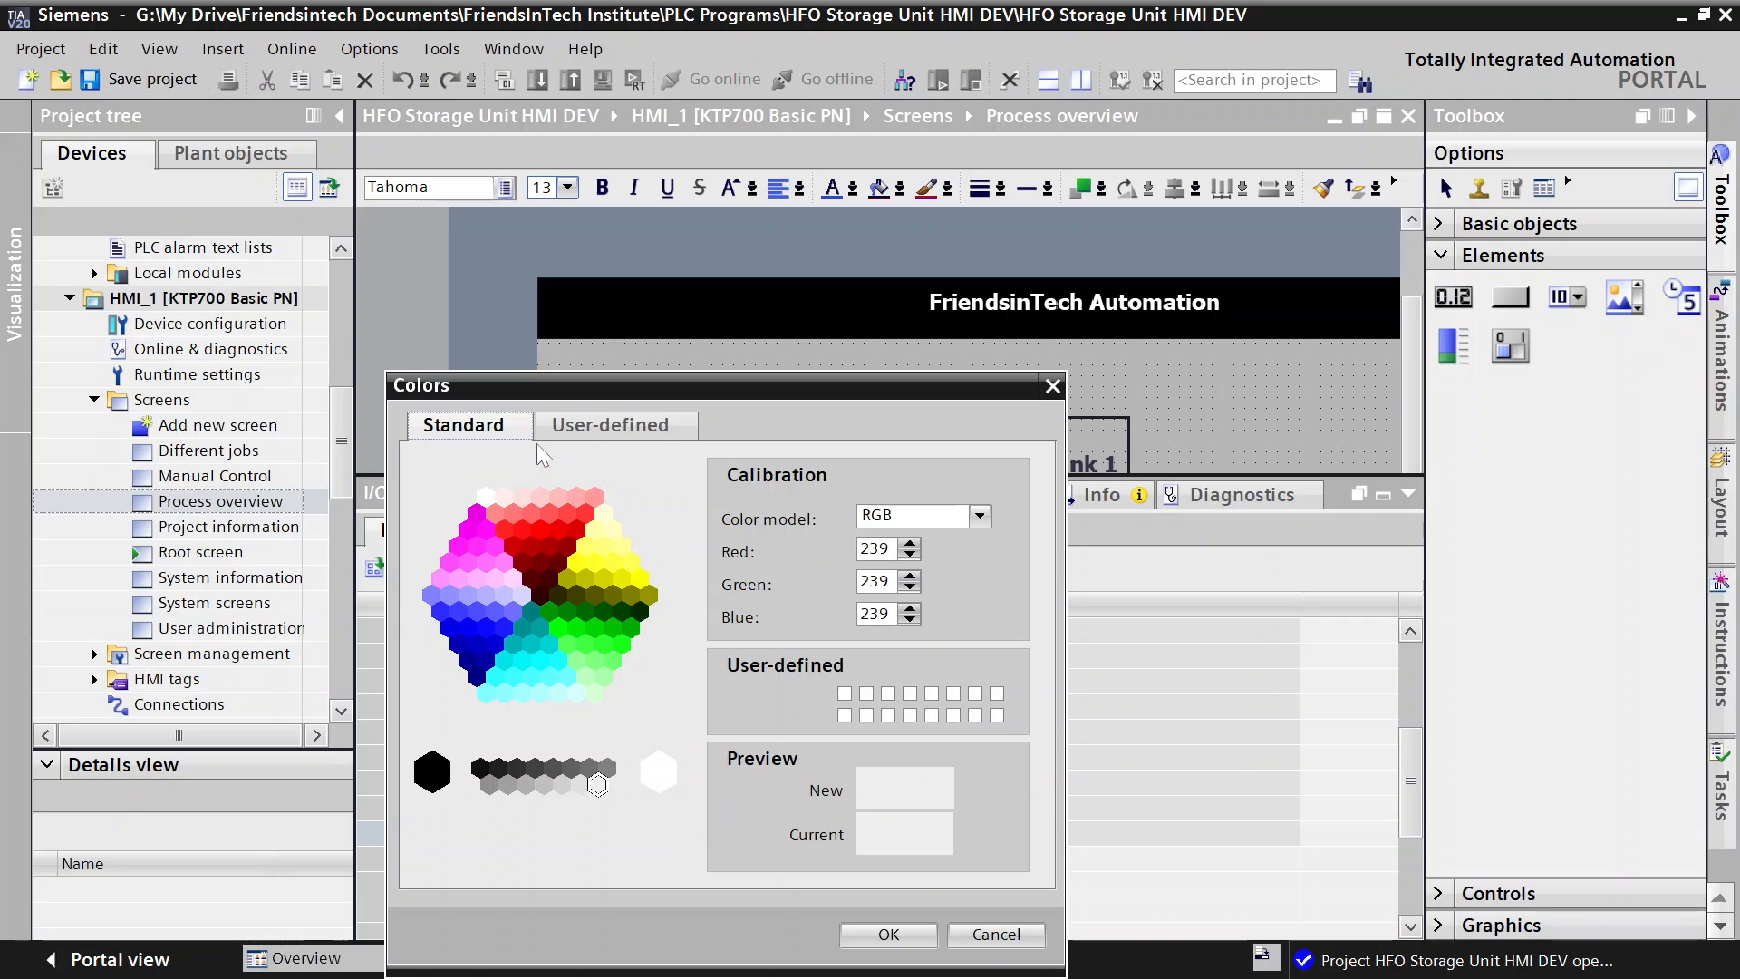
left_click(609, 438)
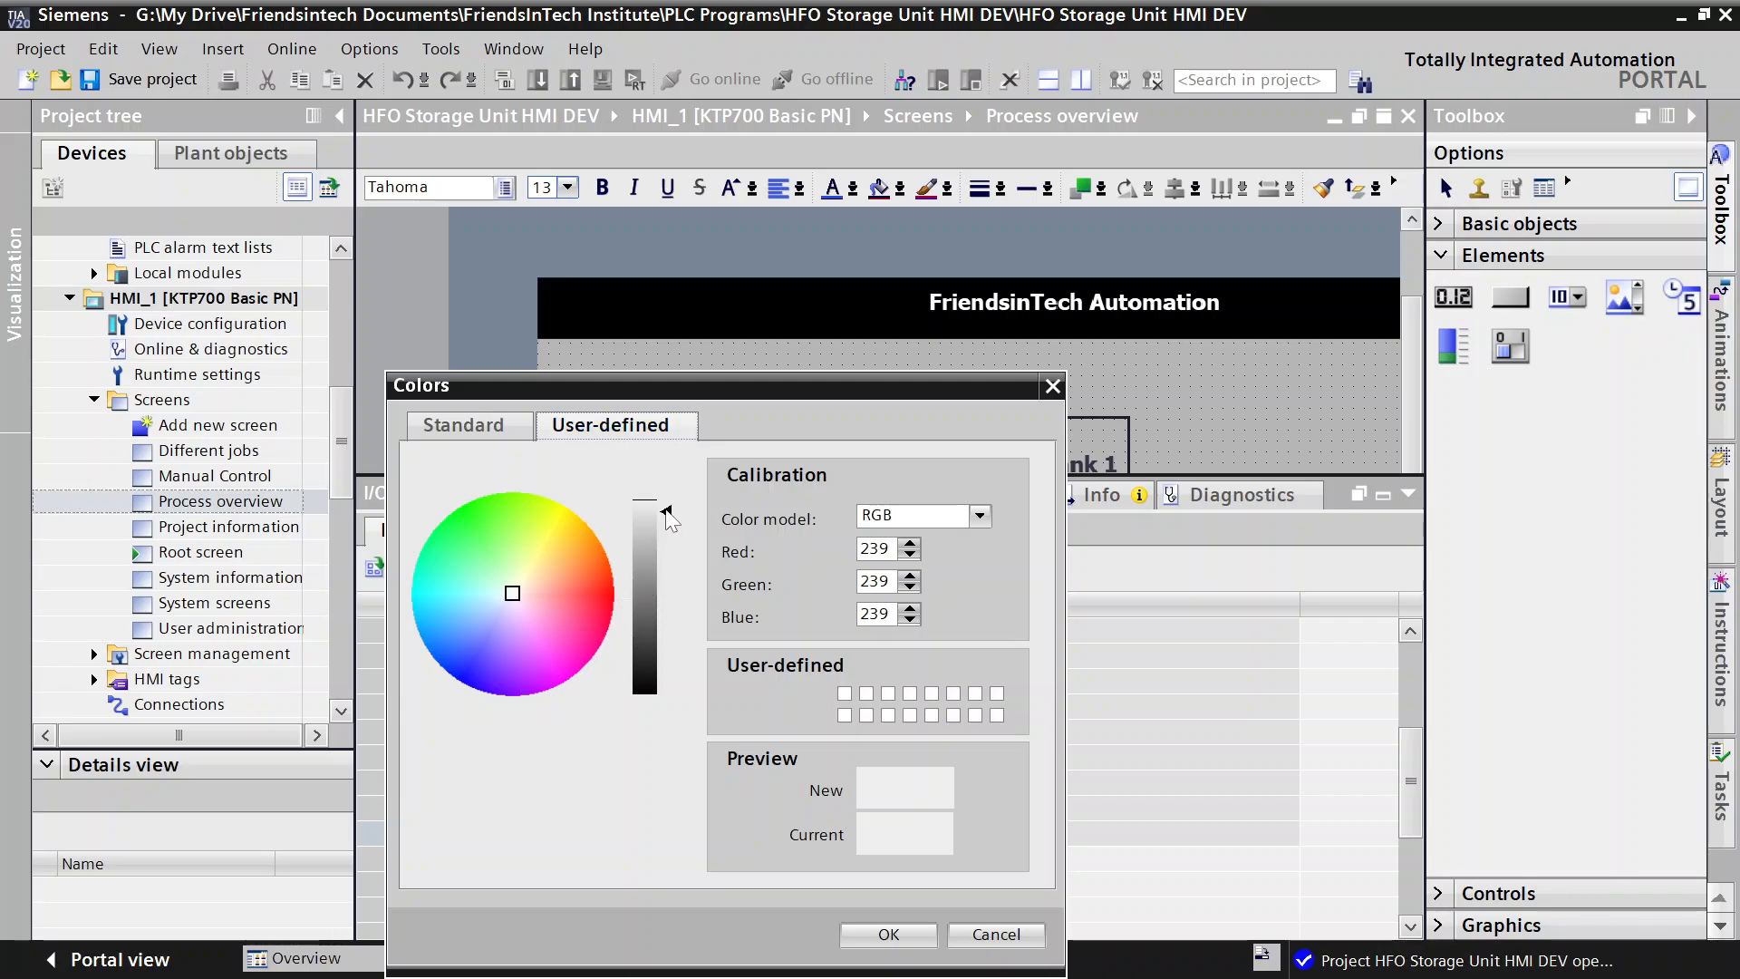
Step: Mix a very pale blue, switch the color model to HSL, and apply 247, 251, 255 as the I/O field's background color
left_click_drag(667, 517, 668, 504)
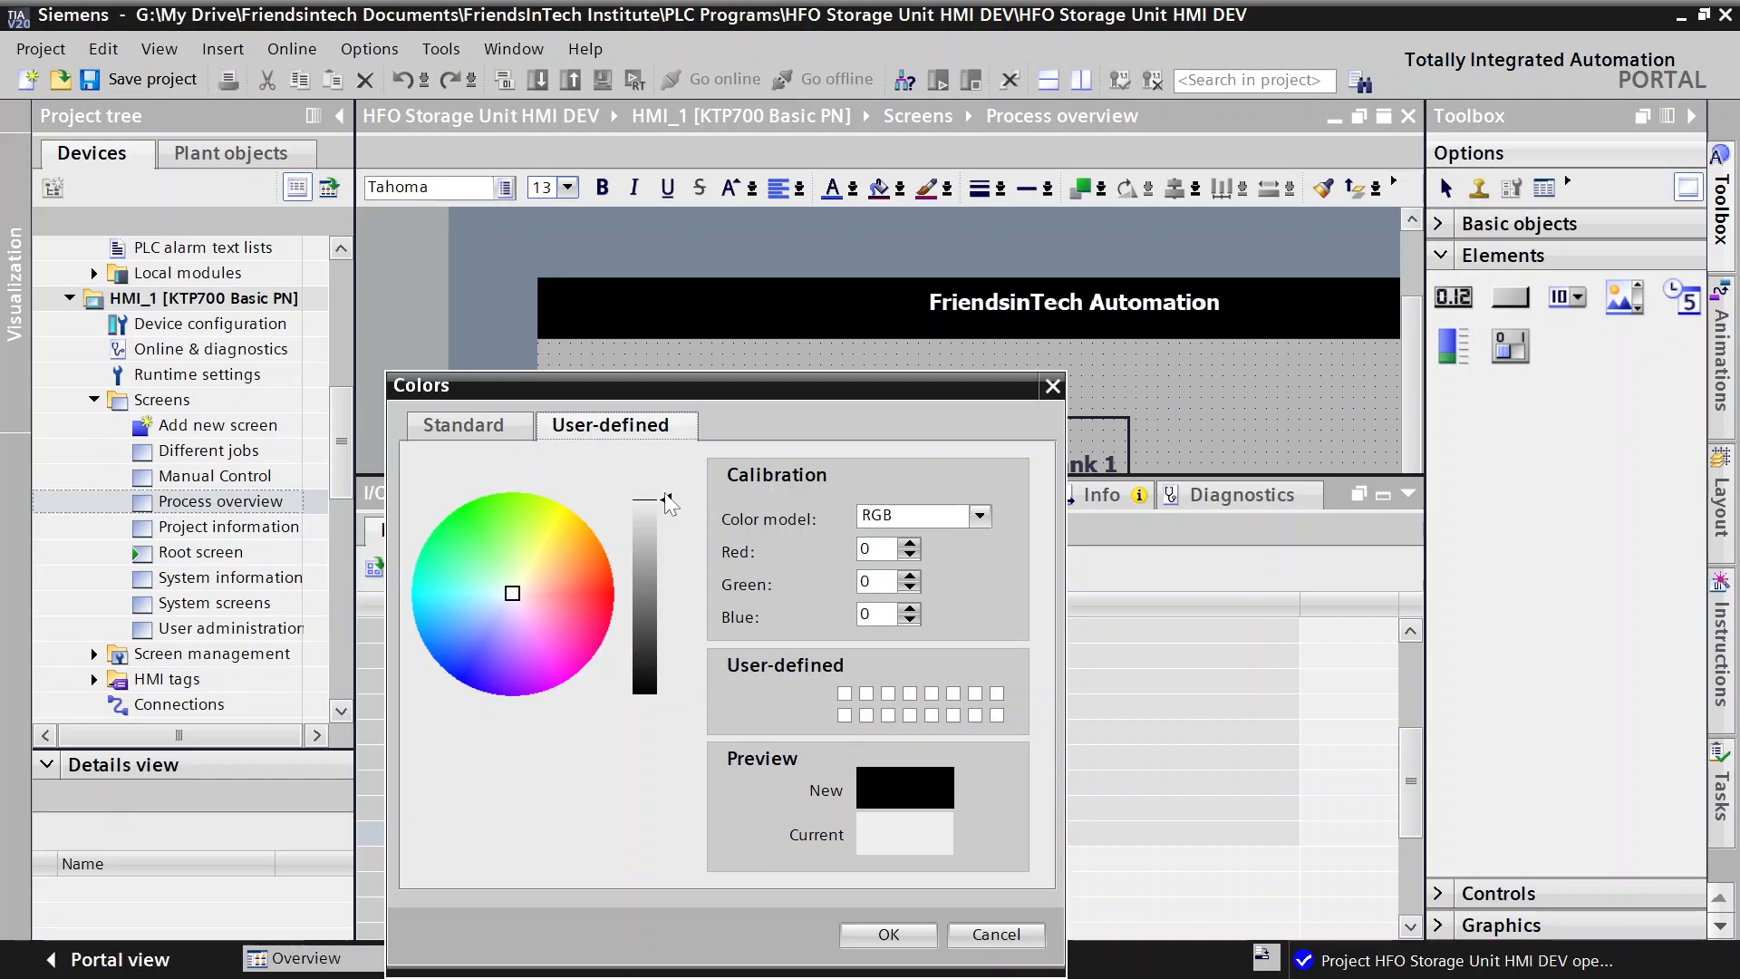
left_click_drag(515, 591, 504, 593)
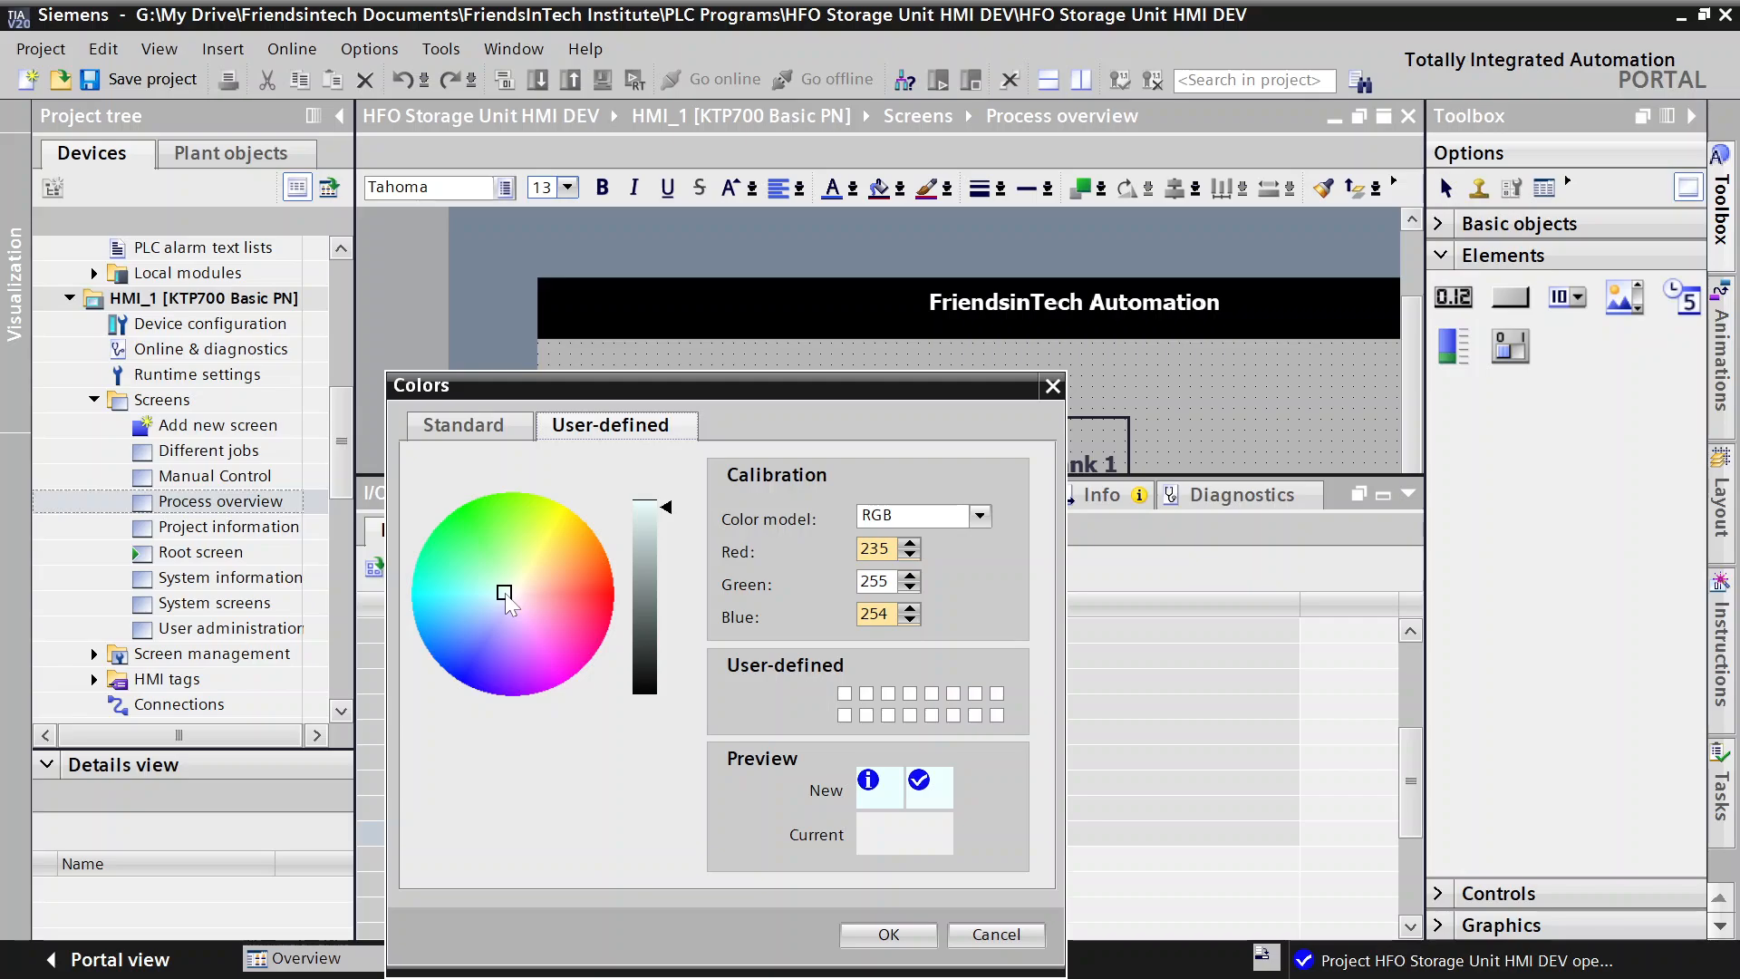
left_click(506, 596)
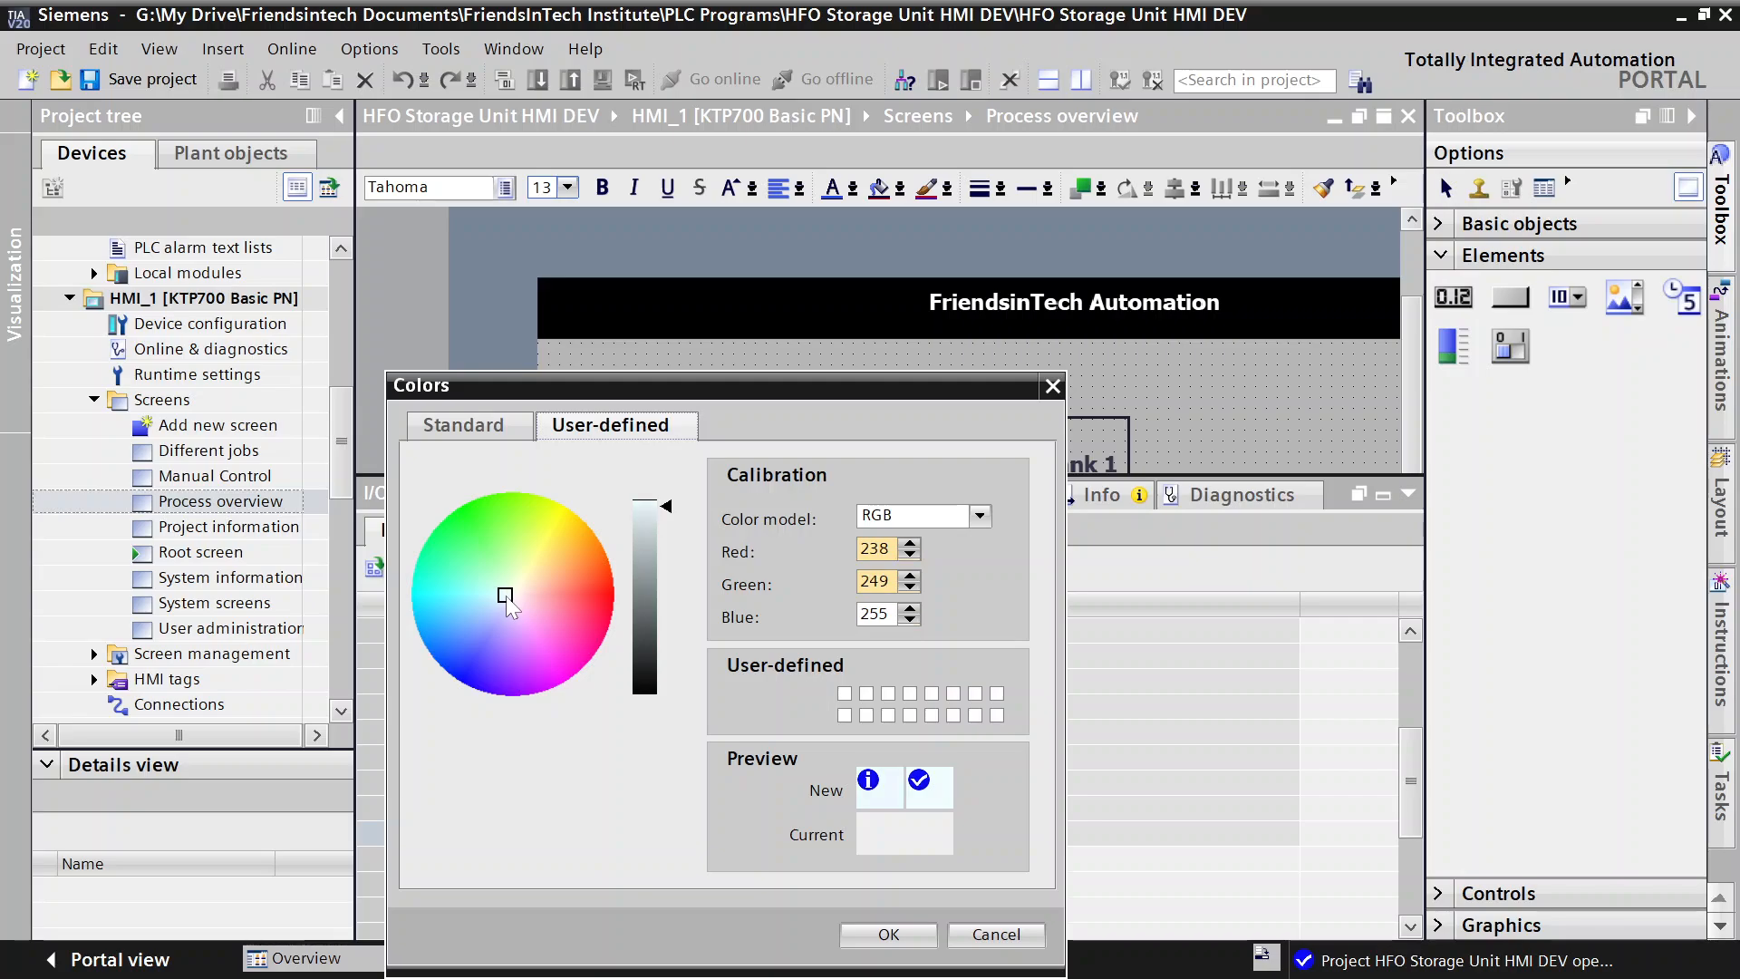
left_click_drag(505, 595, 508, 596)
left_click(492, 421)
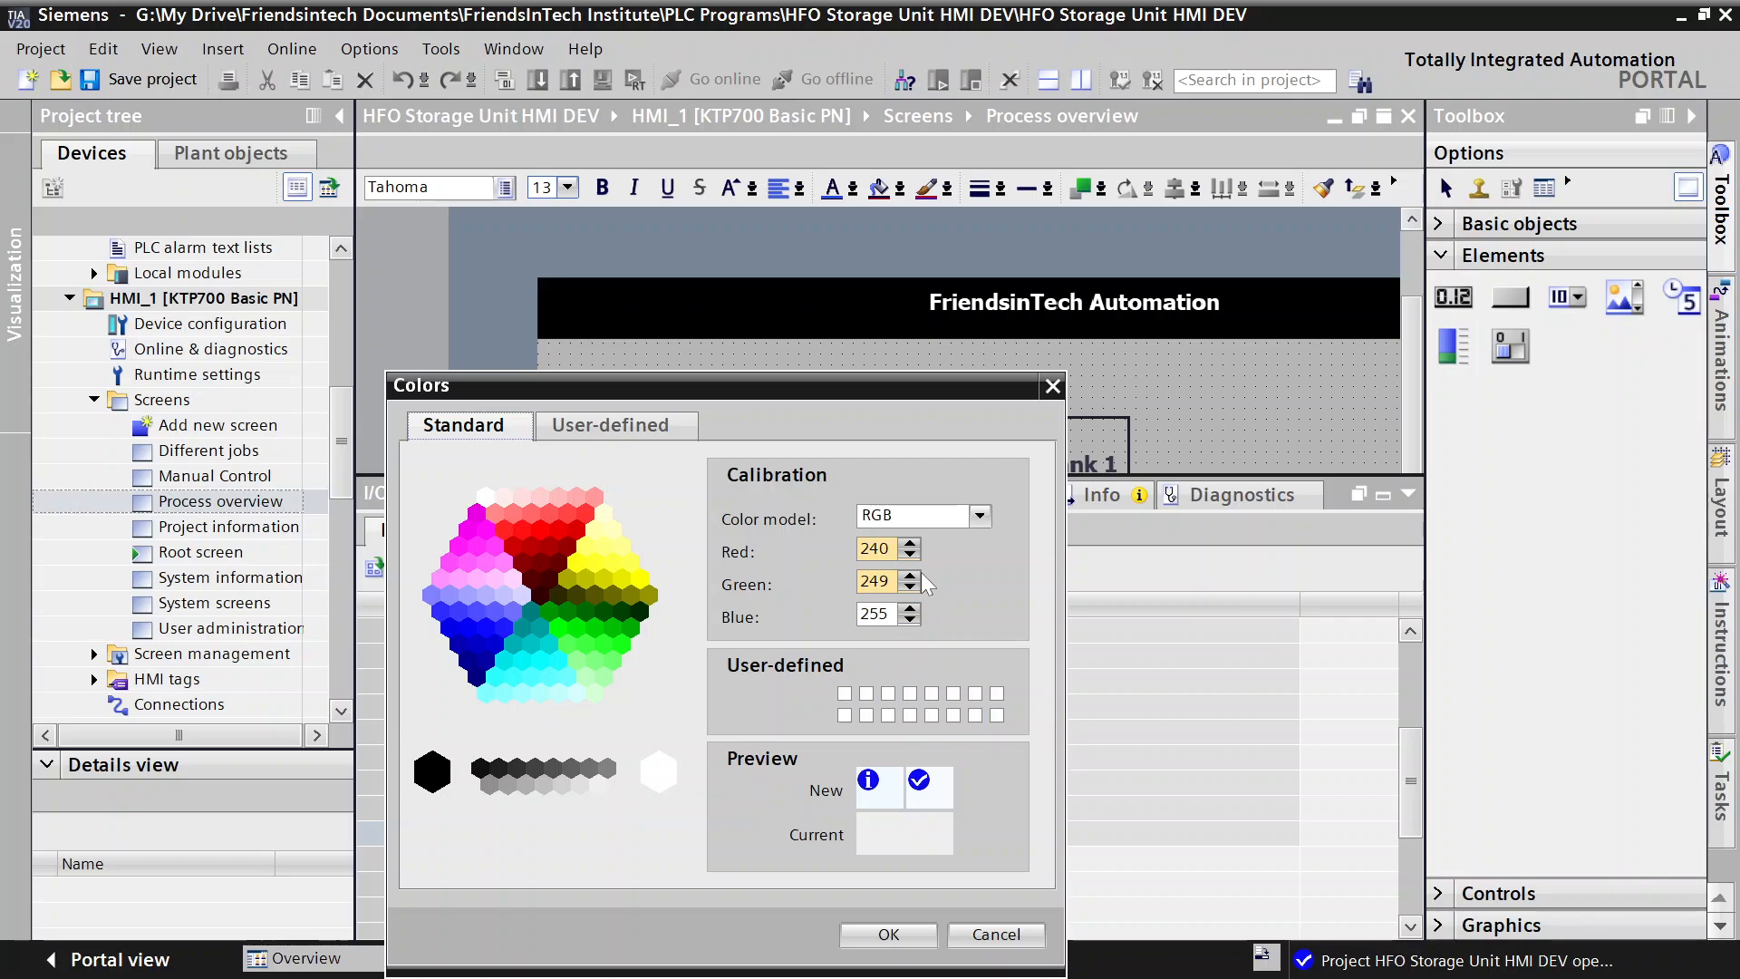
left_click(951, 522)
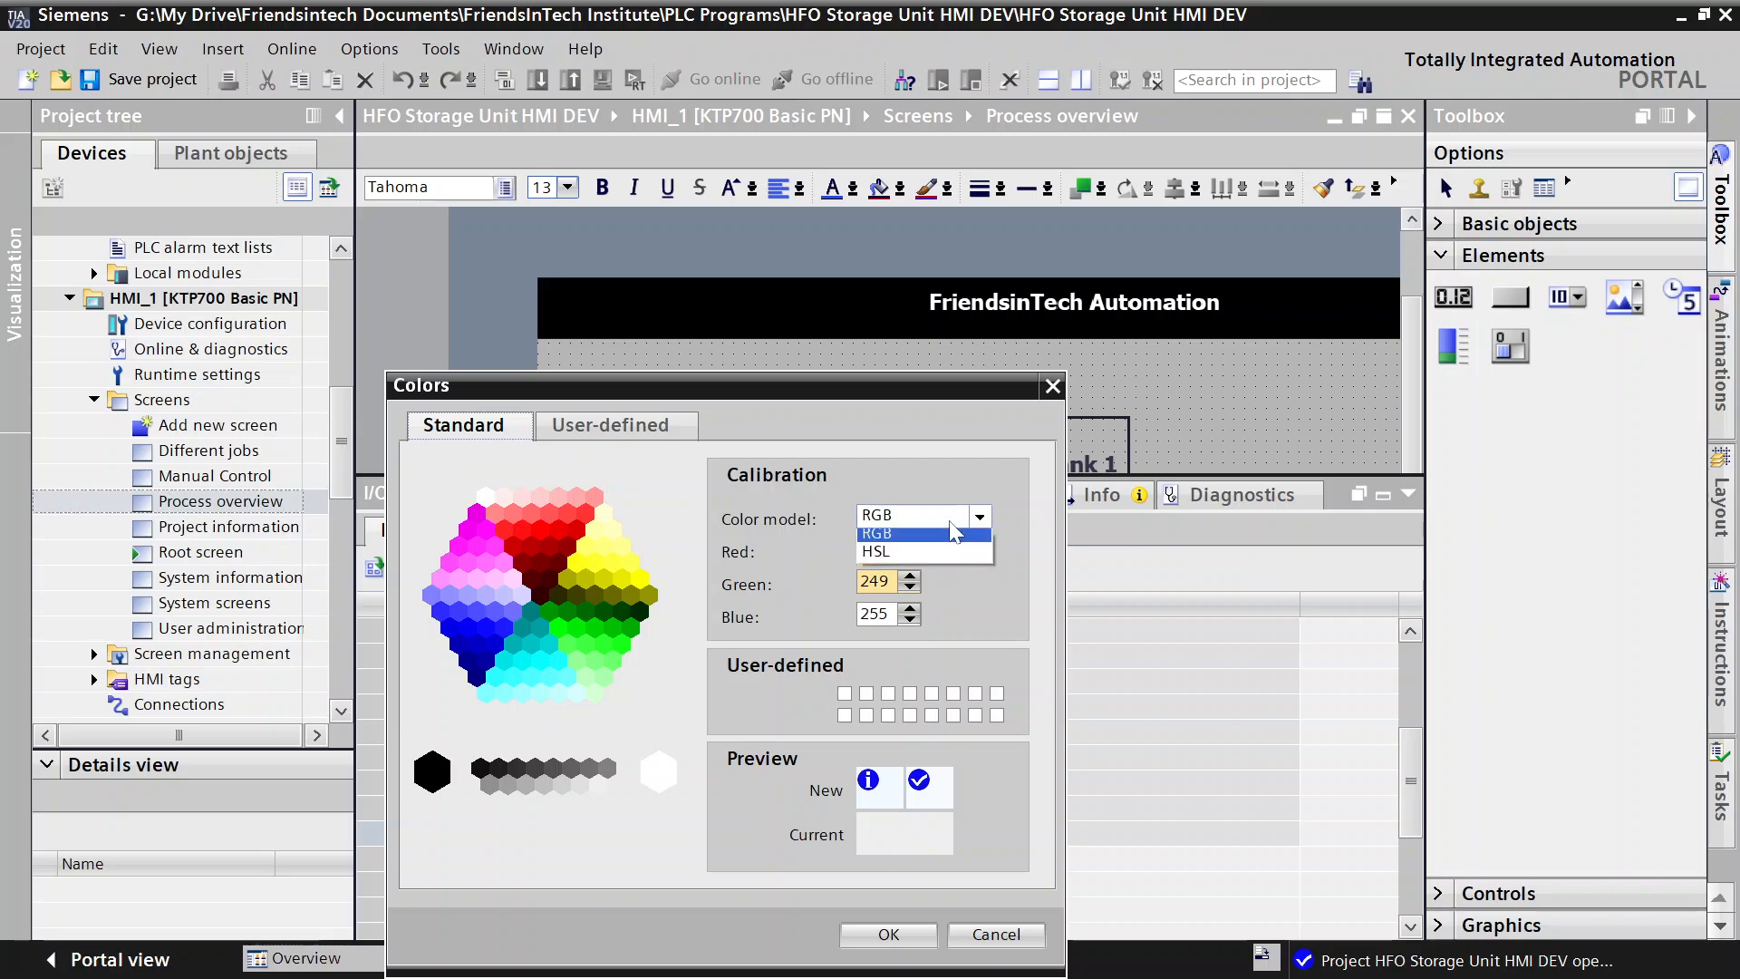
left_click(917, 558)
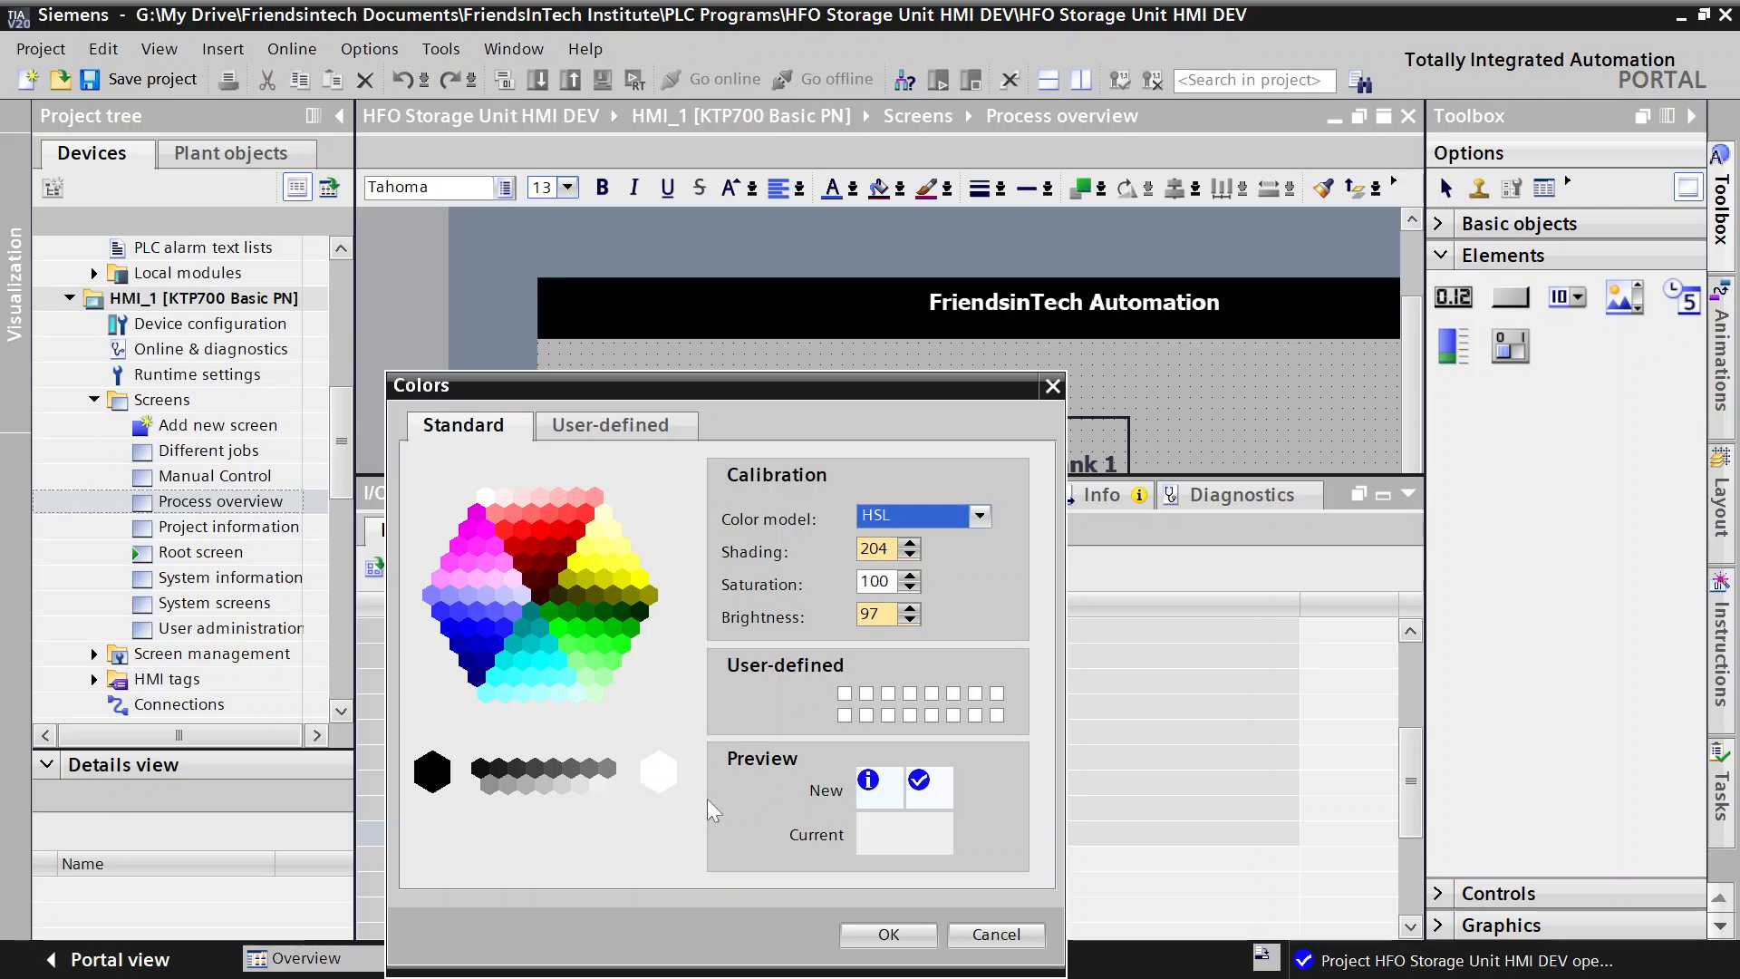
left_click(888, 934)
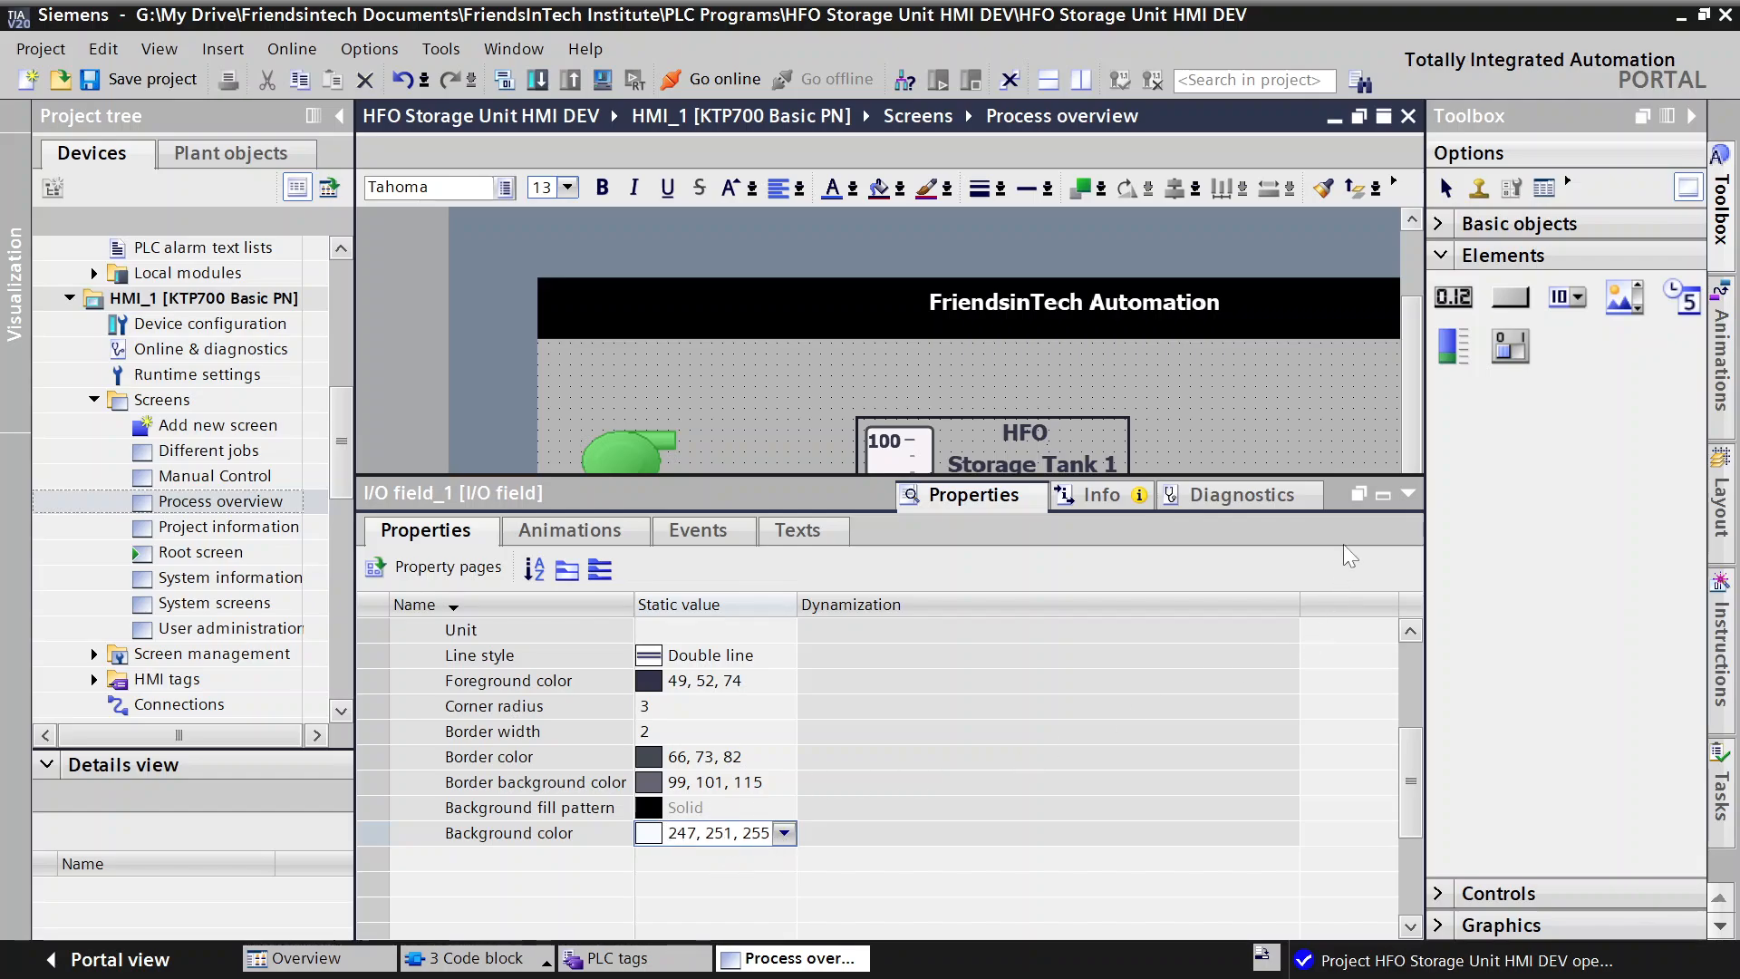
Step: Collapse the property inspector, shrink the 000 I/O field and place it in the lower right of the tank frame
left_click(1384, 495)
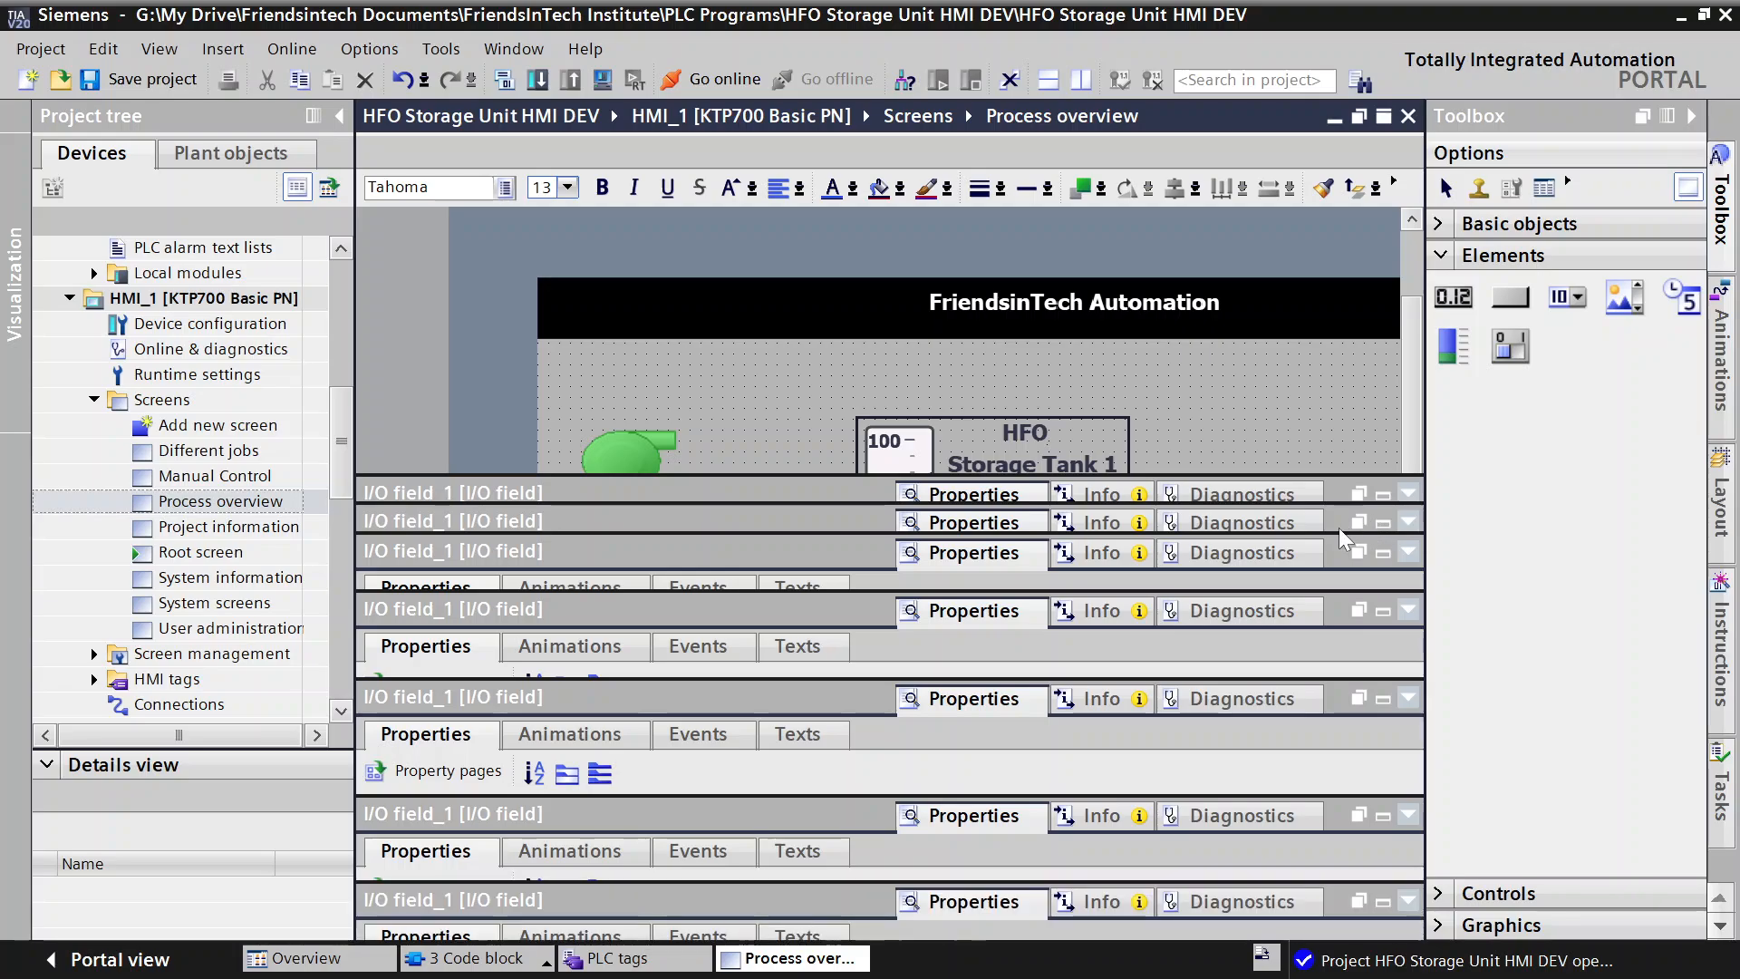
left_click(1149, 647)
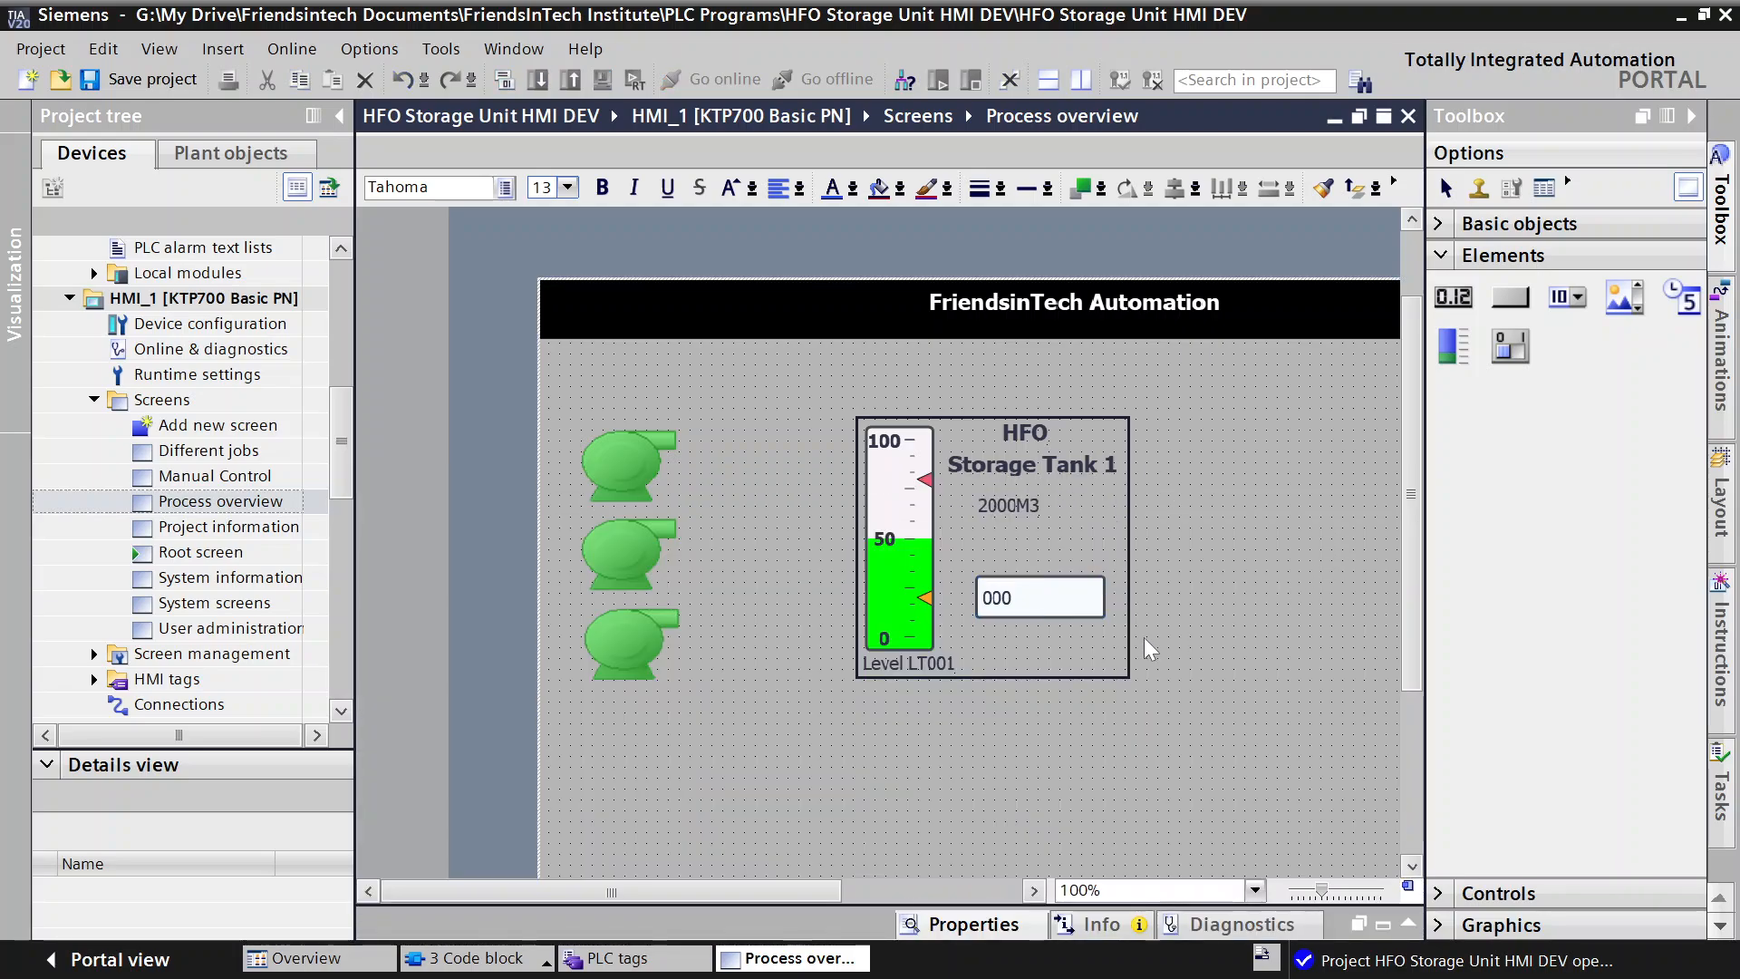
left_click(1038, 601)
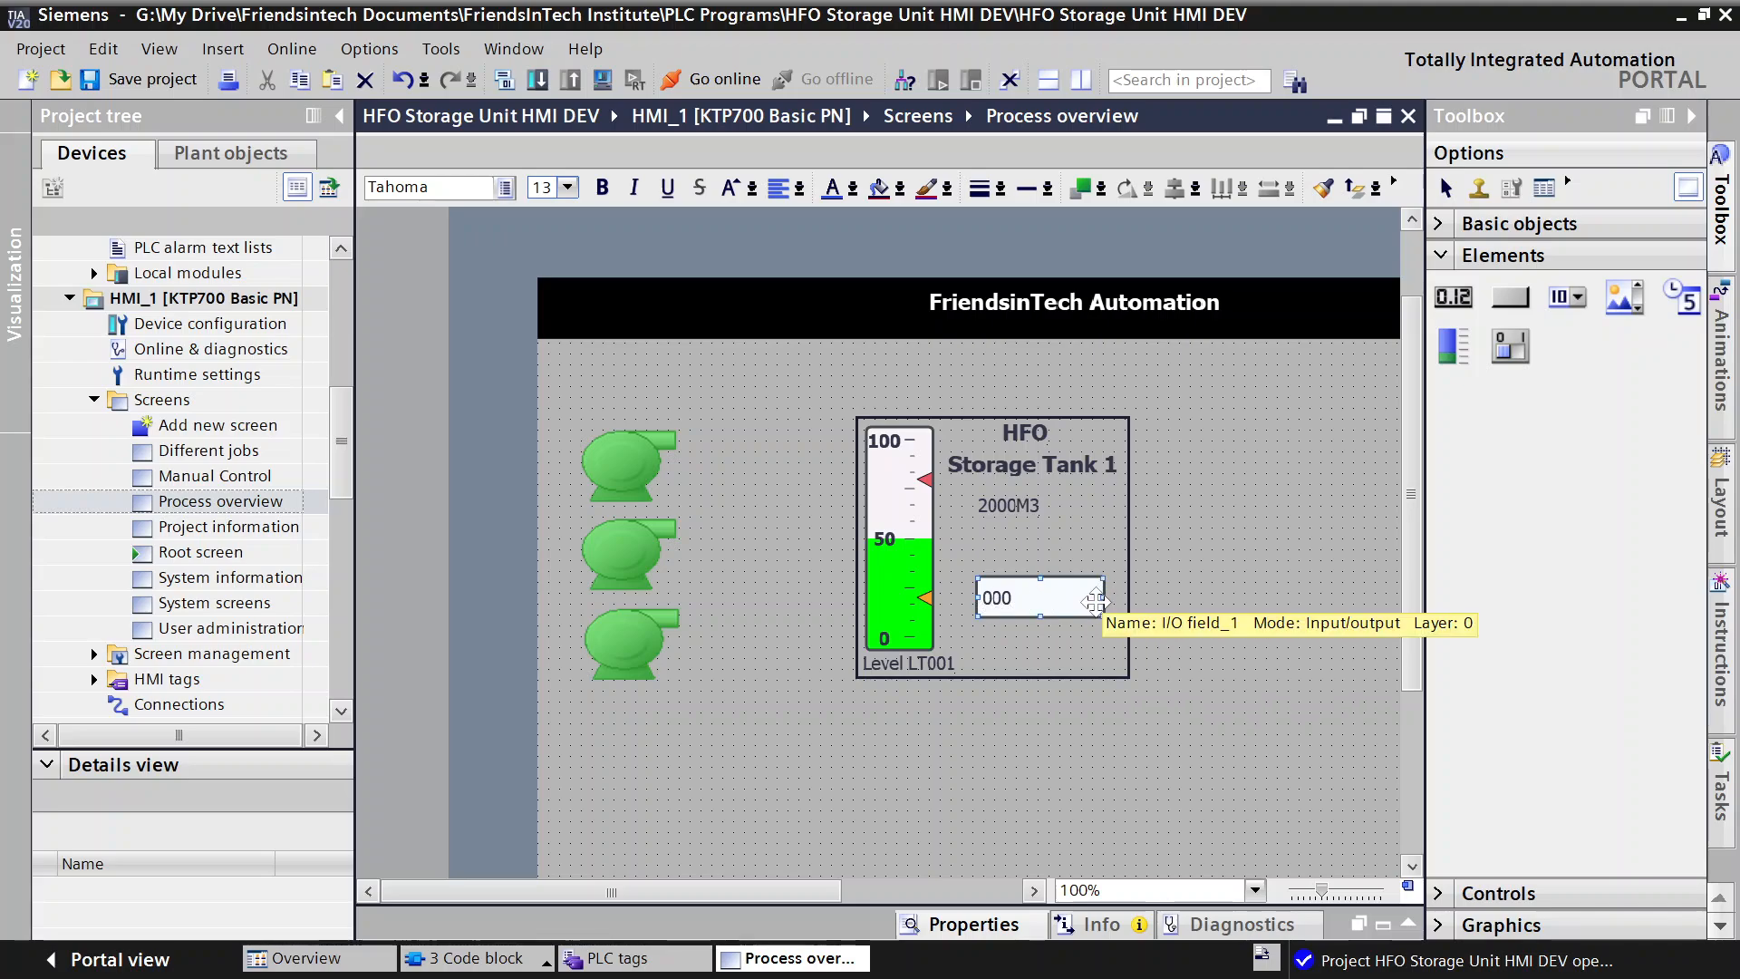
left_click_drag(1103, 597, 1063, 593)
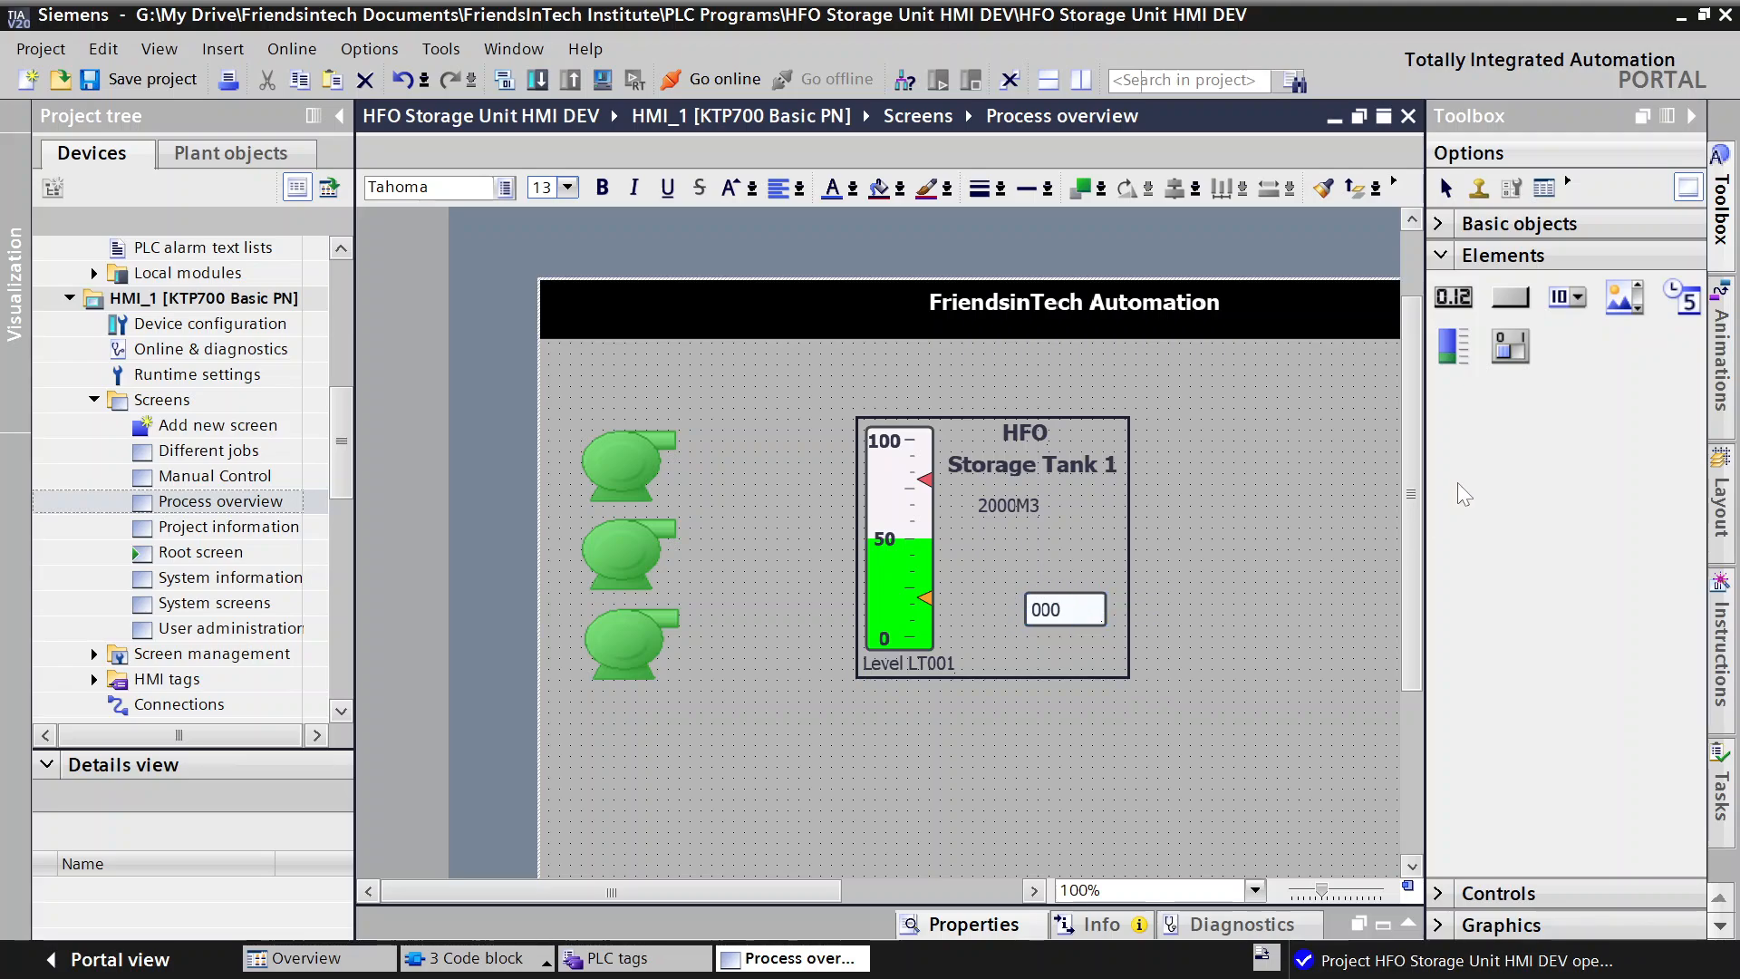
Step: Duplicate the 2000M3 label and place the copy just left of the I/O field in the tank frame
left_click(1014, 504)
right_click(1013, 504)
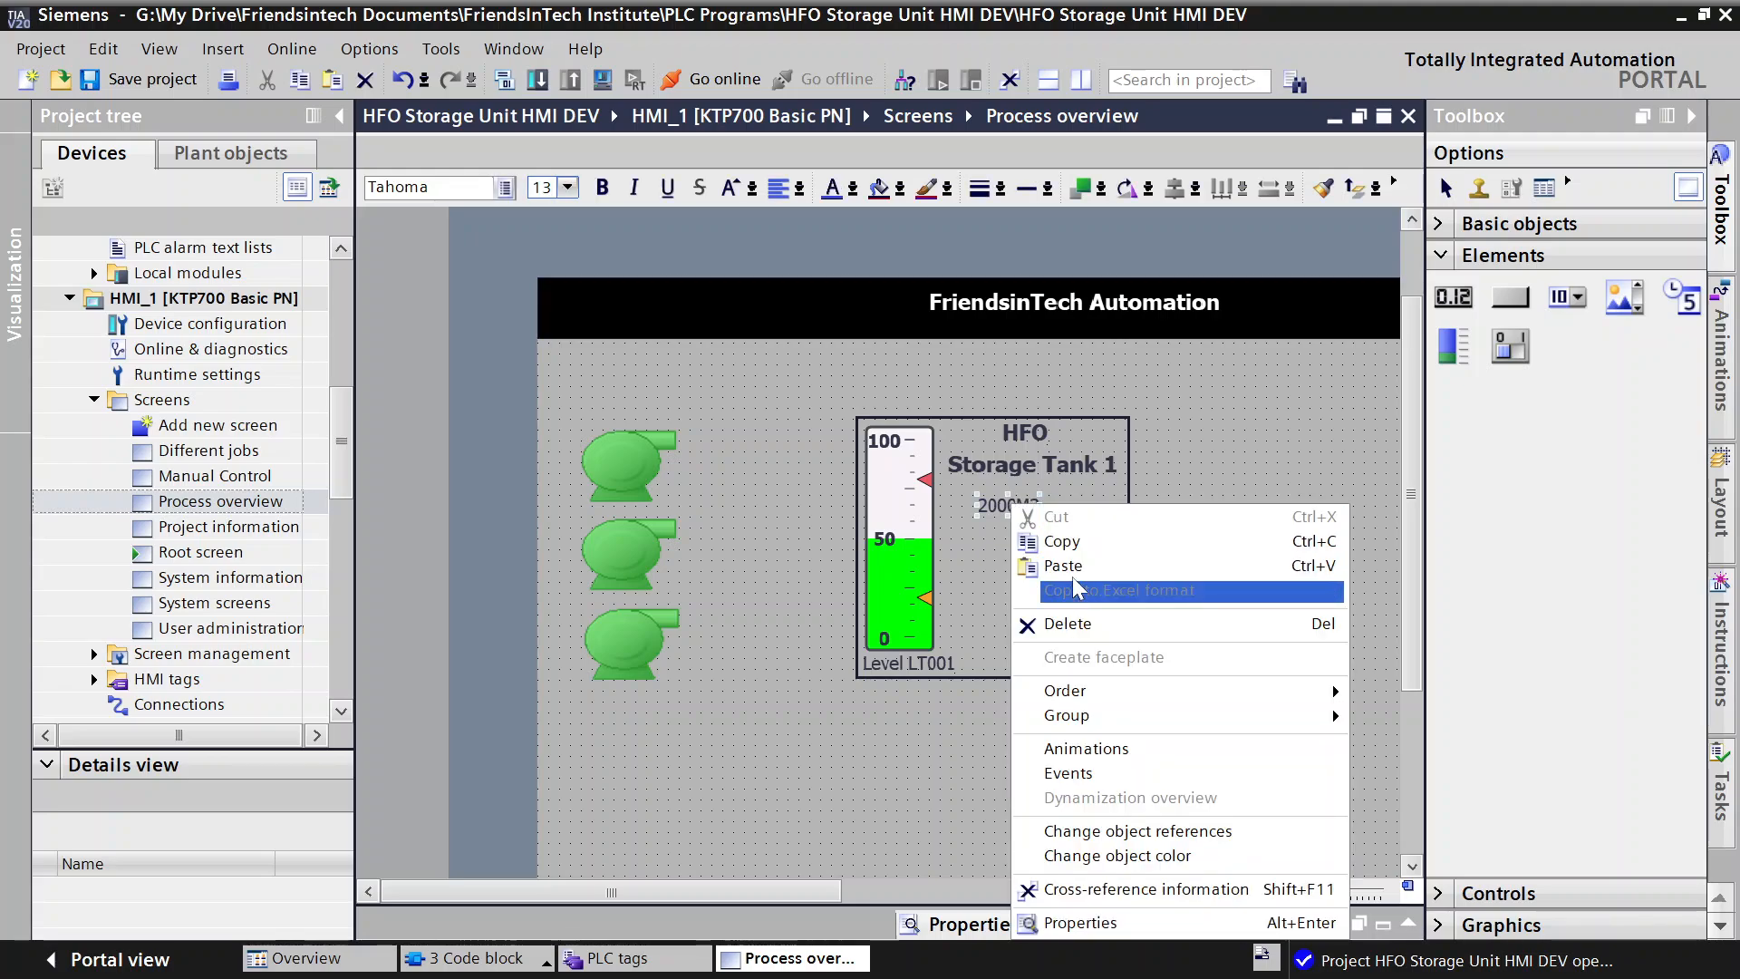
left_click(1069, 542)
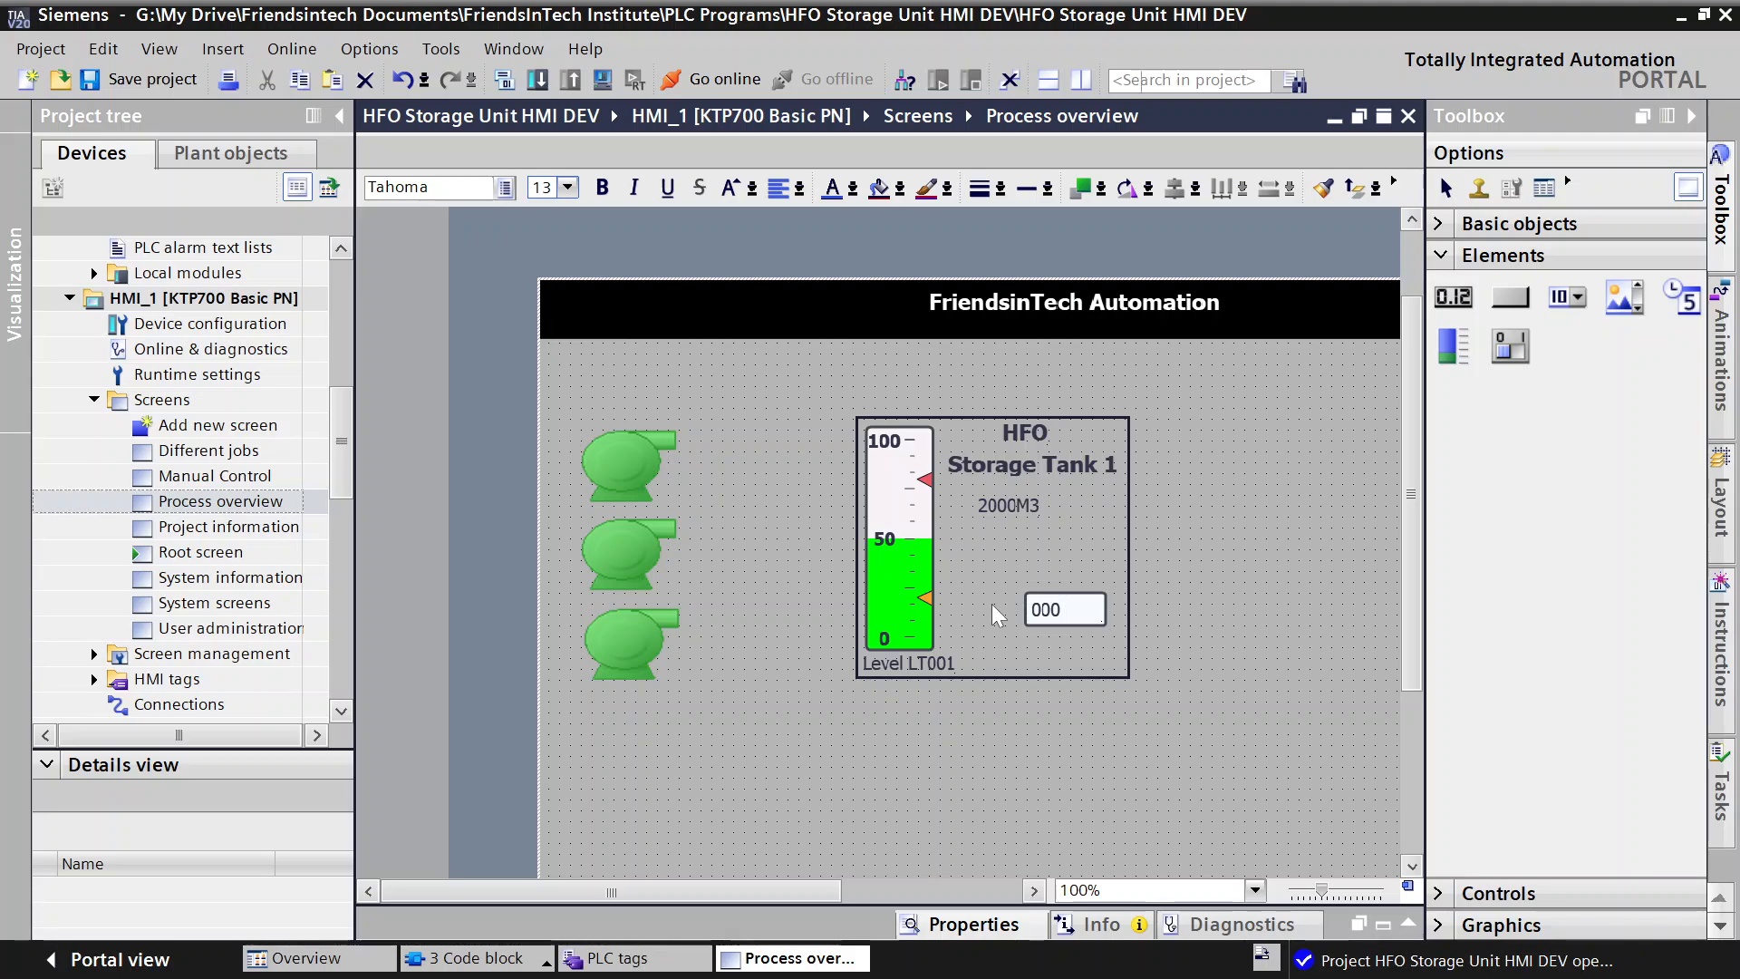
right_click(992, 603)
left_click(1025, 650)
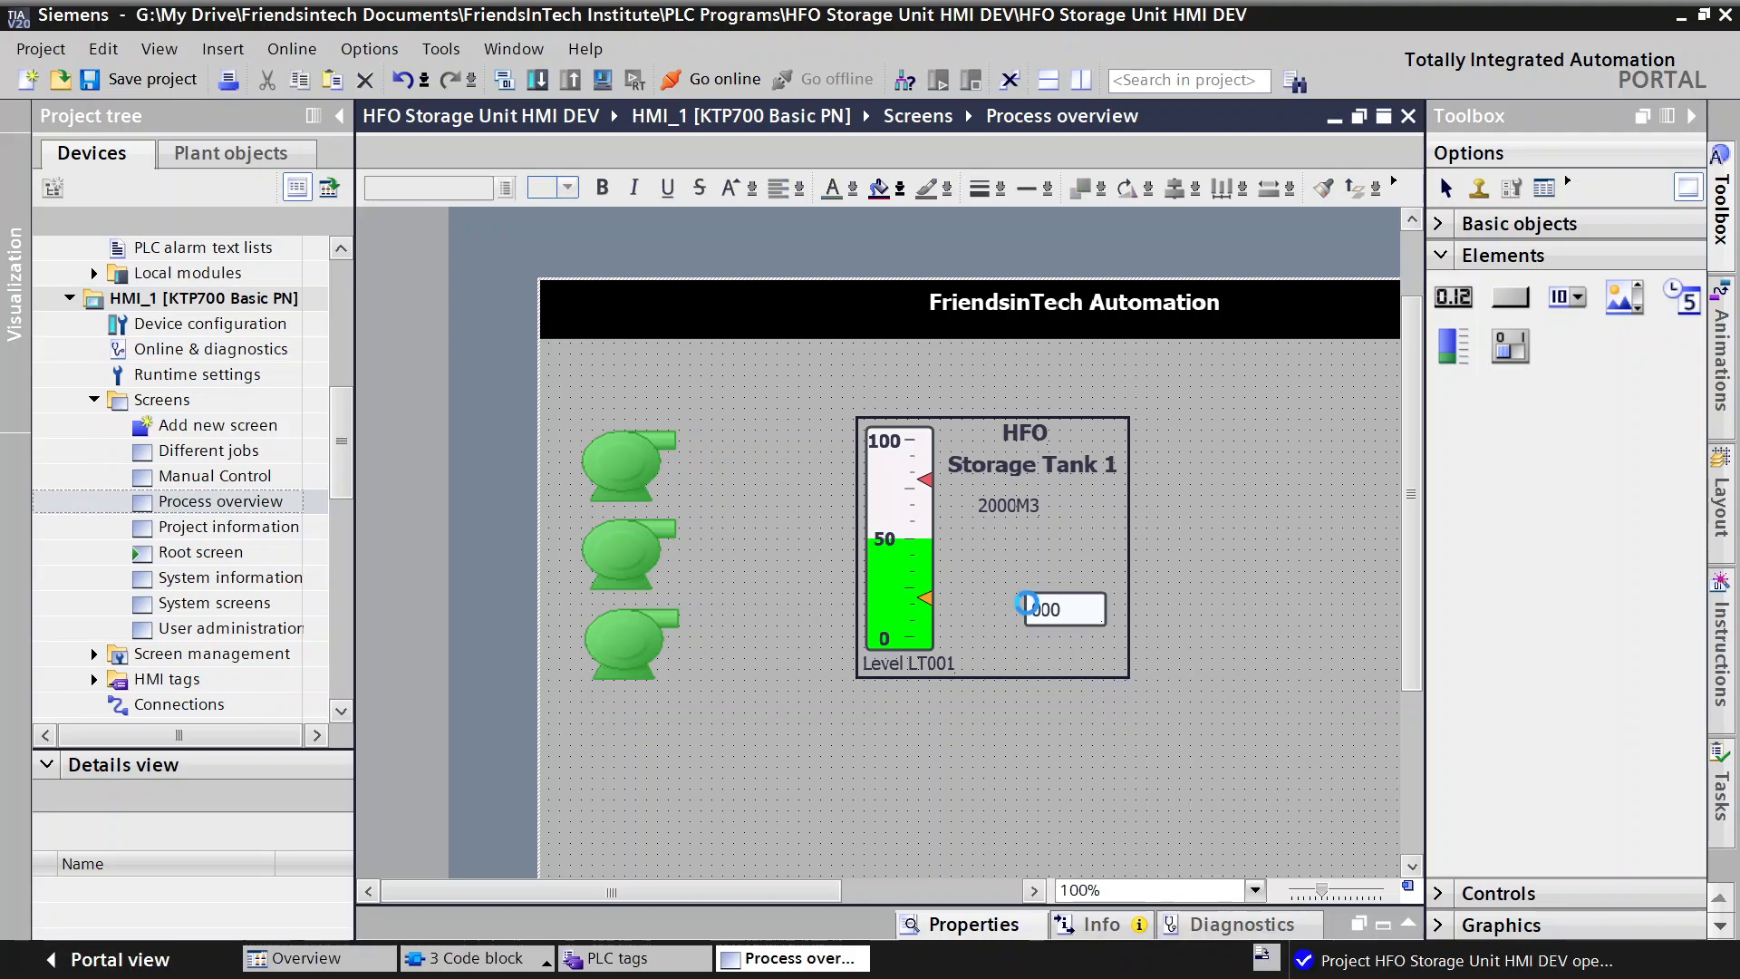
left_click(1022, 516)
left_click_drag(1023, 517, 994, 613)
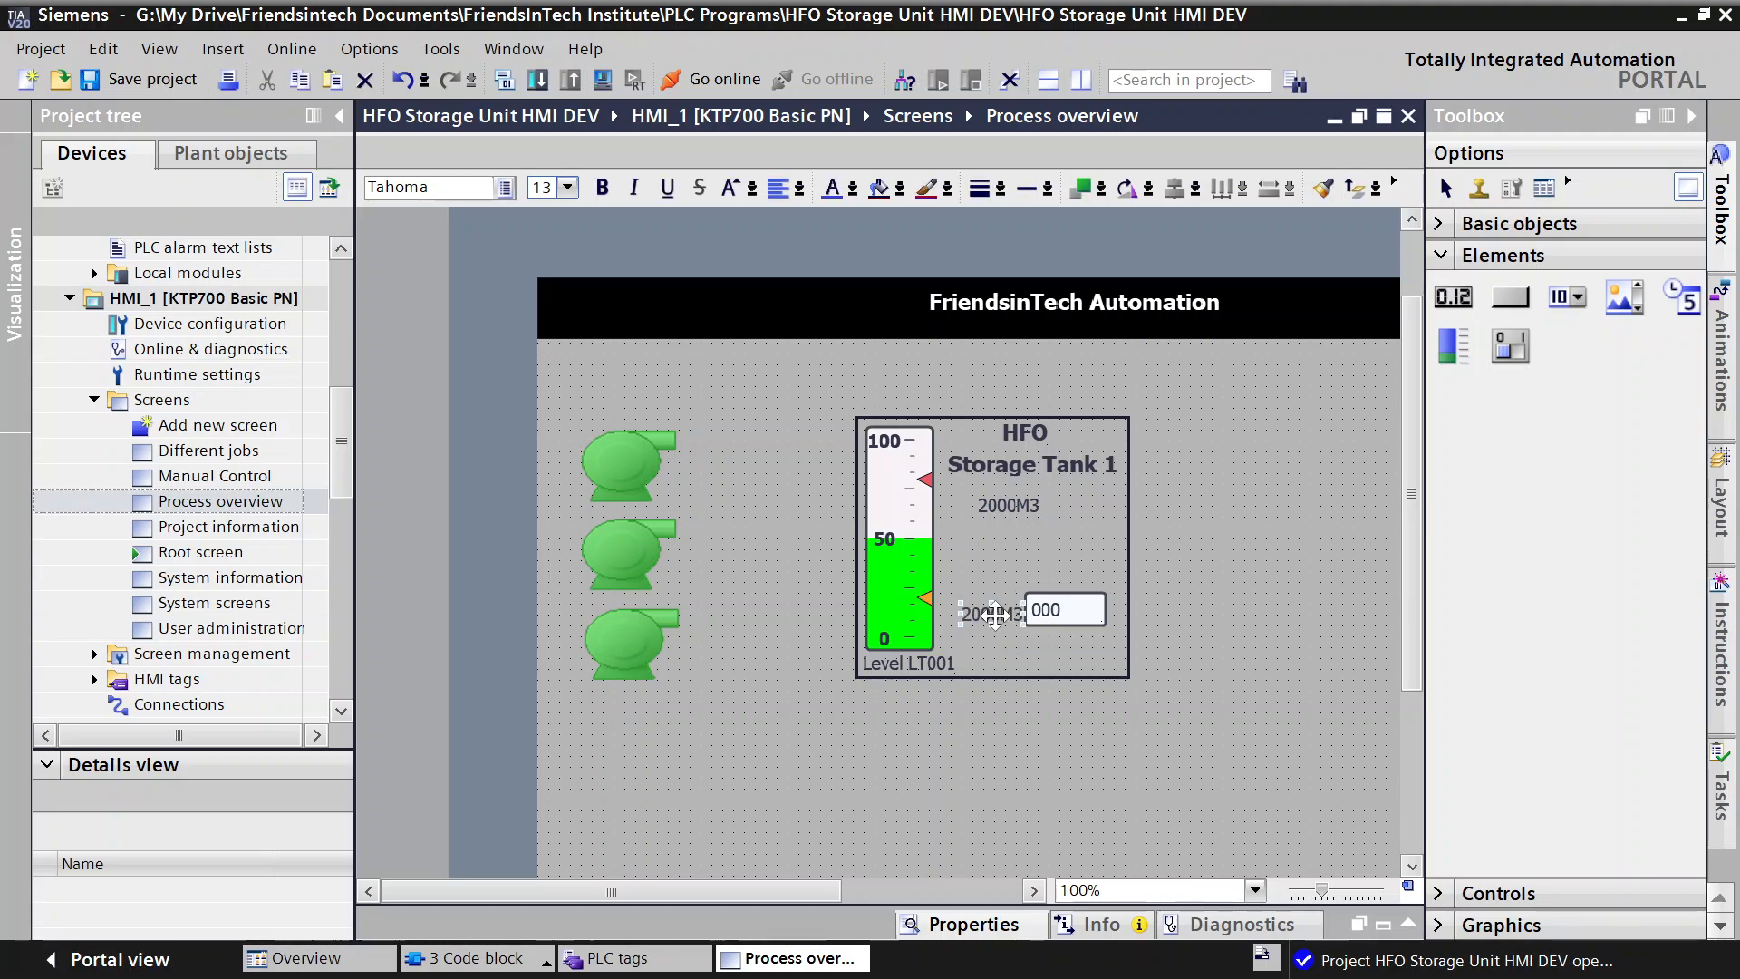
Step: Change the copied label's text to "Temp" and align it beside the I/O field
double_click(994, 614)
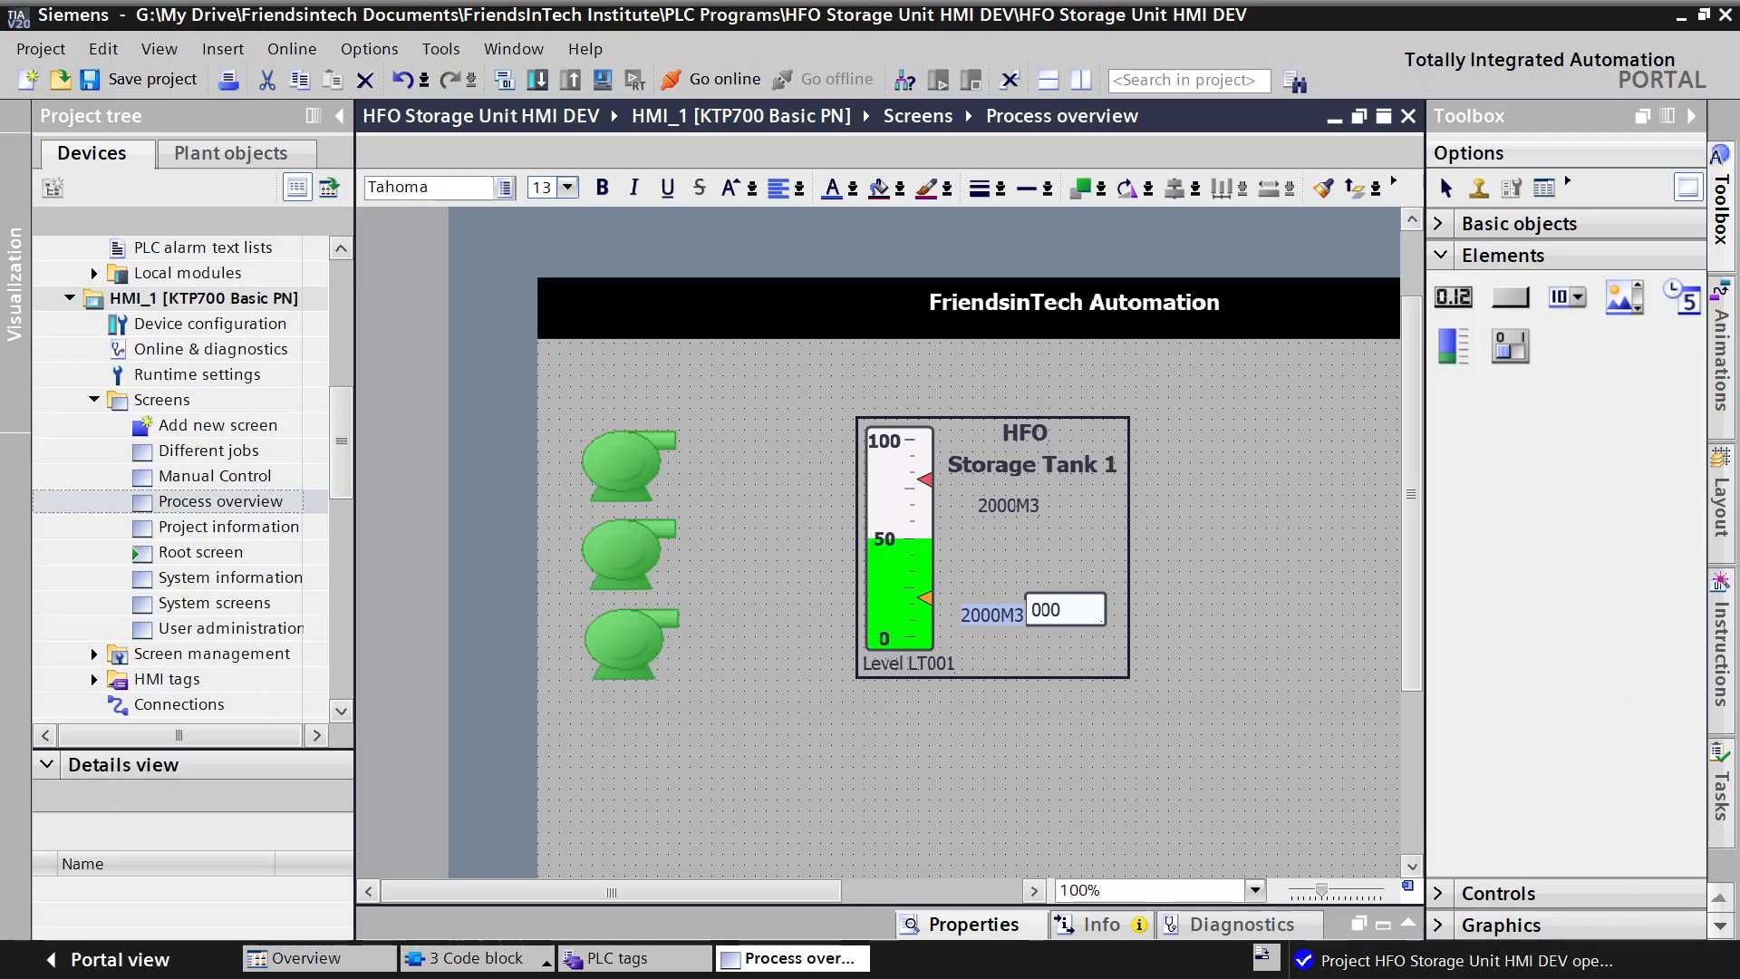
type("Te")
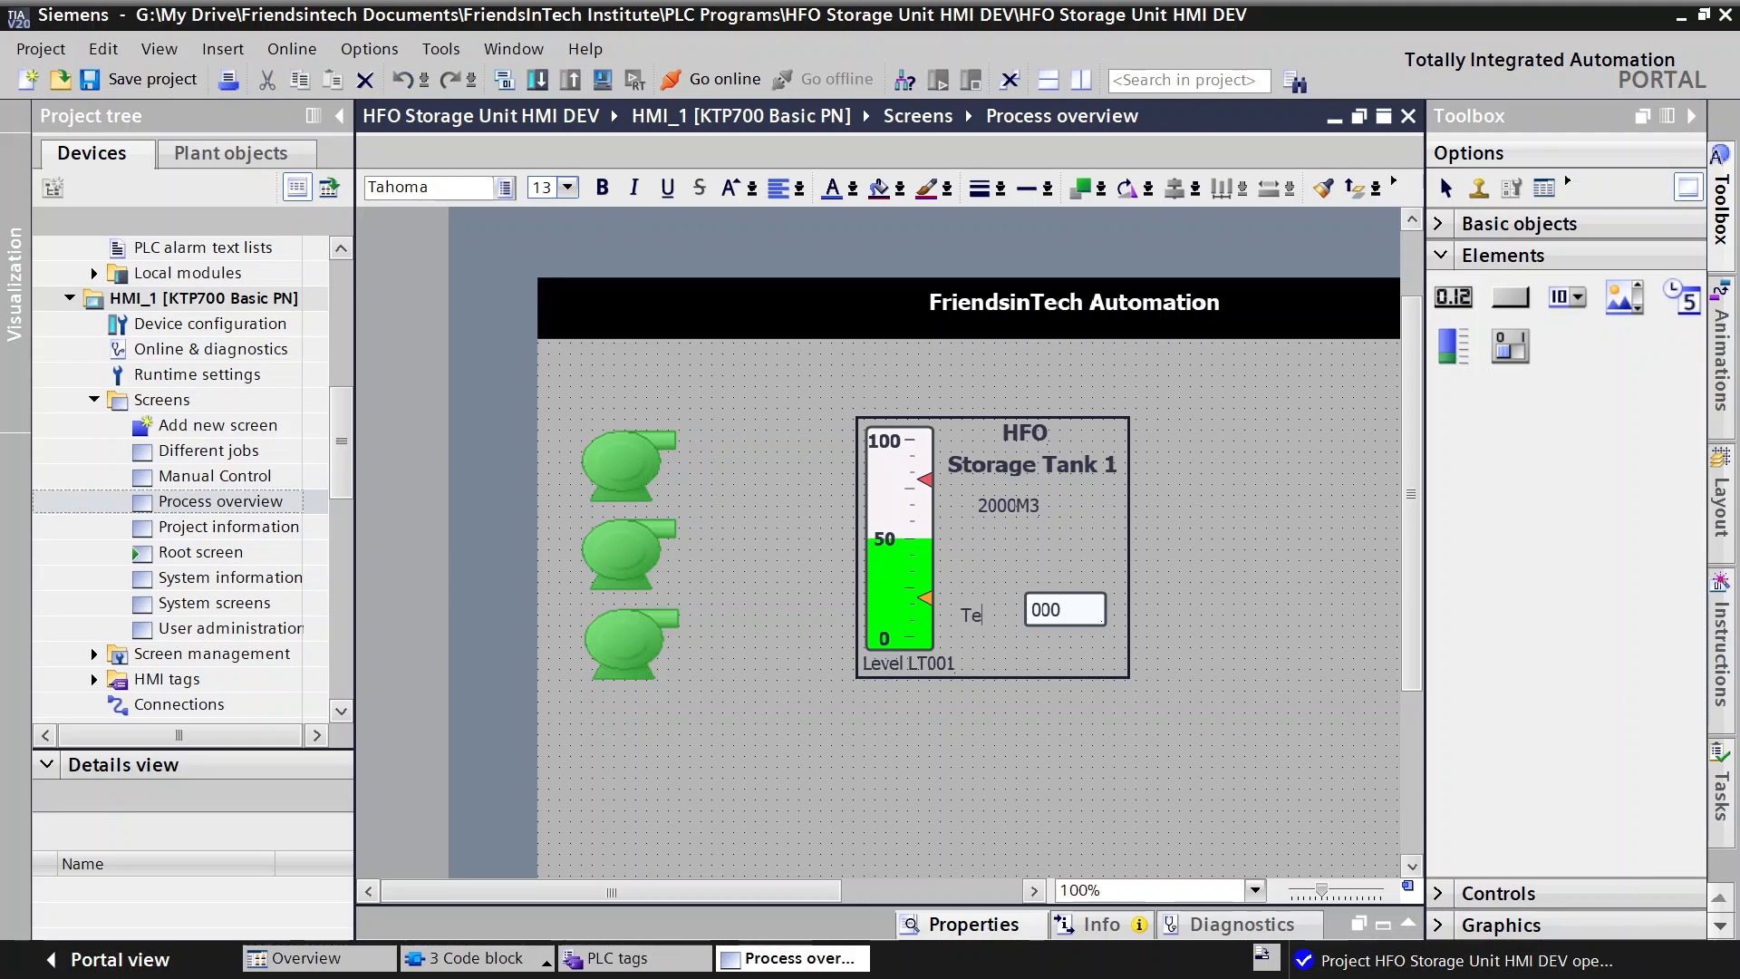
type("mp")
left_click(988, 613)
left_click_drag(988, 614, 1003, 611)
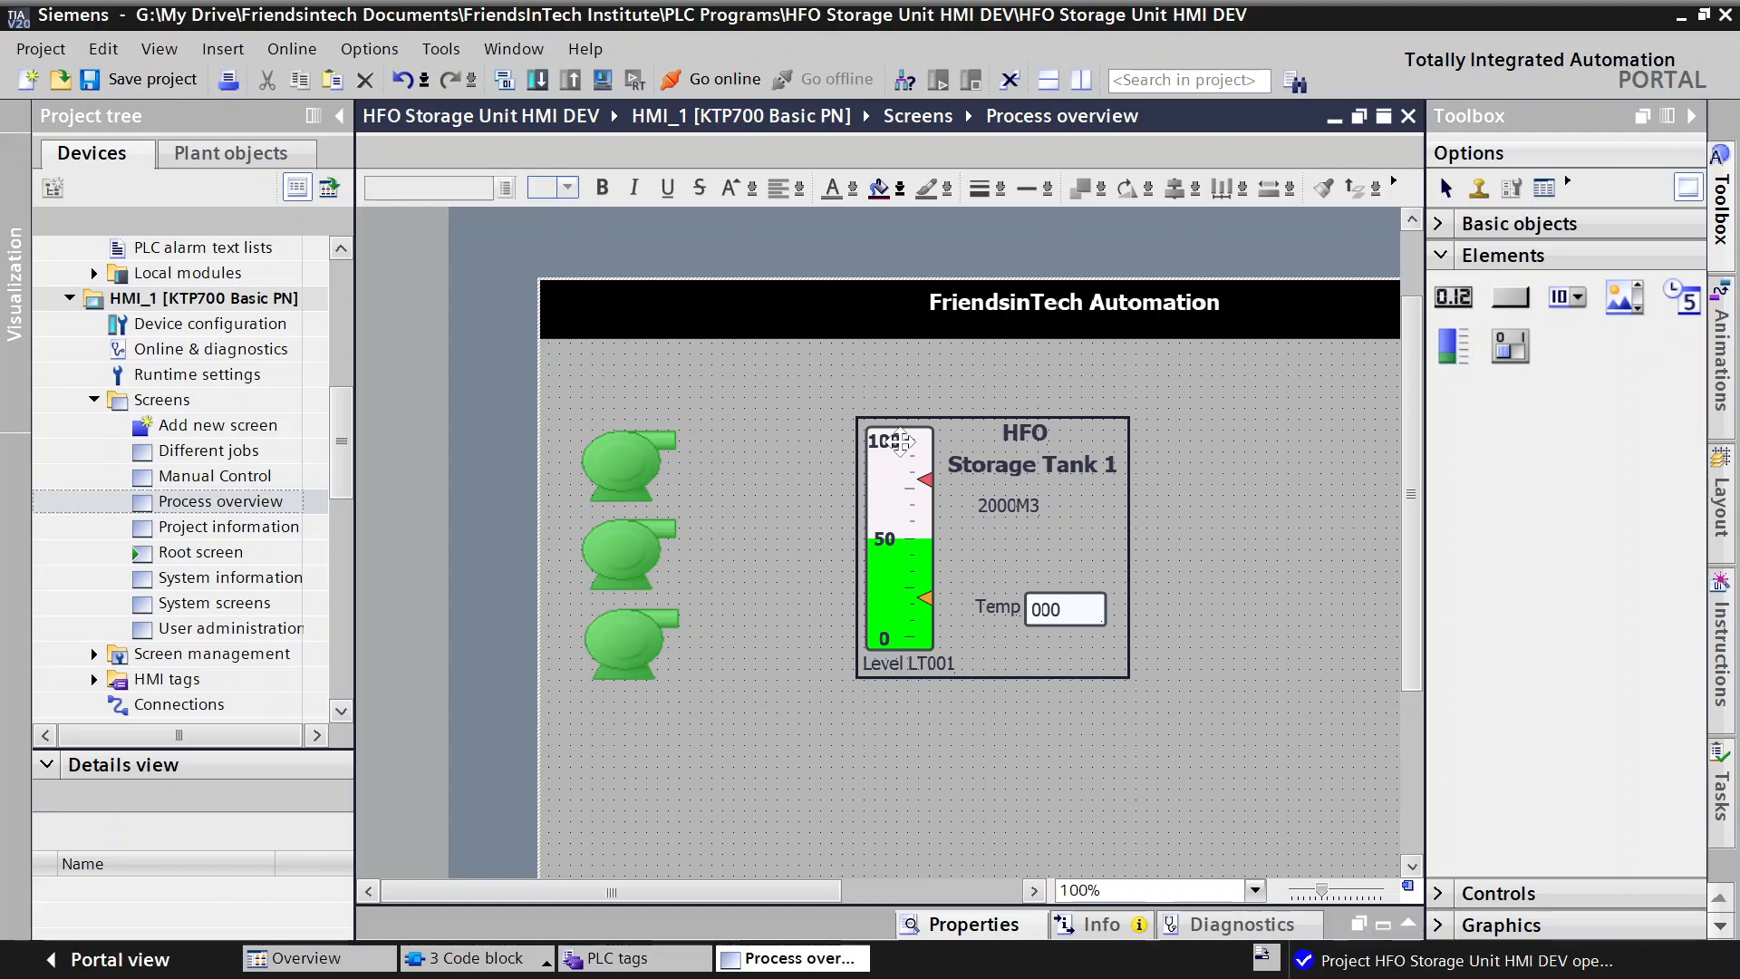
Step: Set the font size of the "Storage Tank 1" label to 15
left_click(1033, 457)
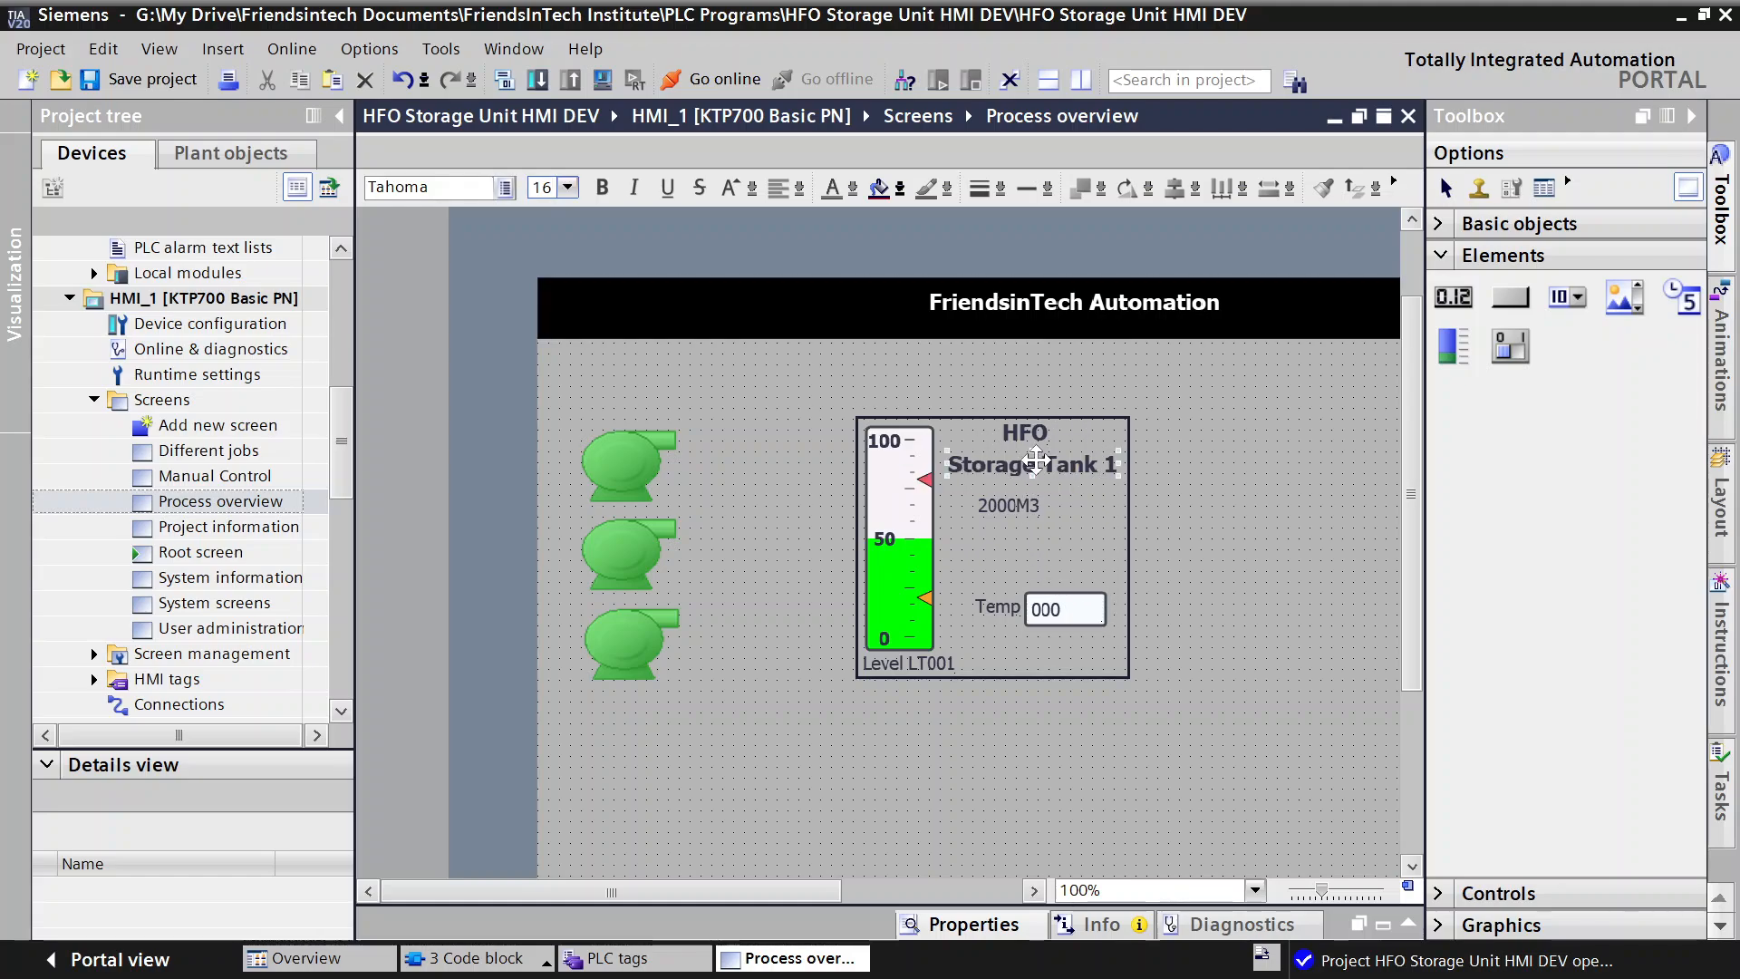
left_click(567, 188)
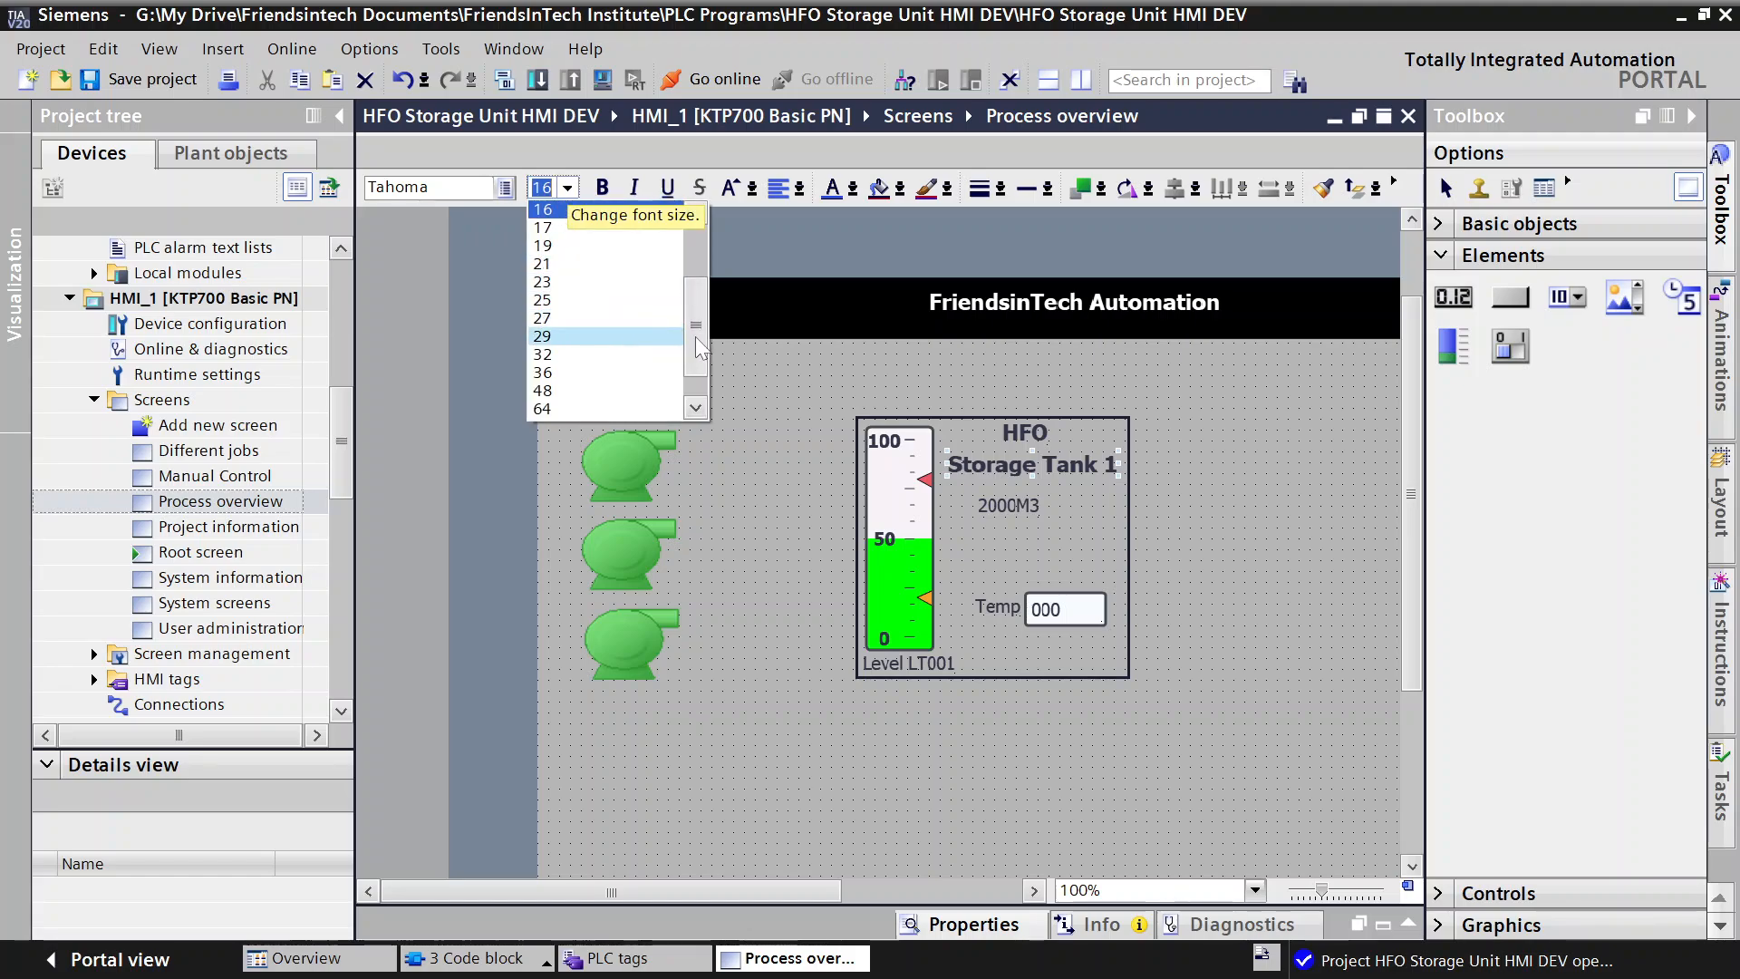
scroll(694, 335, "up", 1)
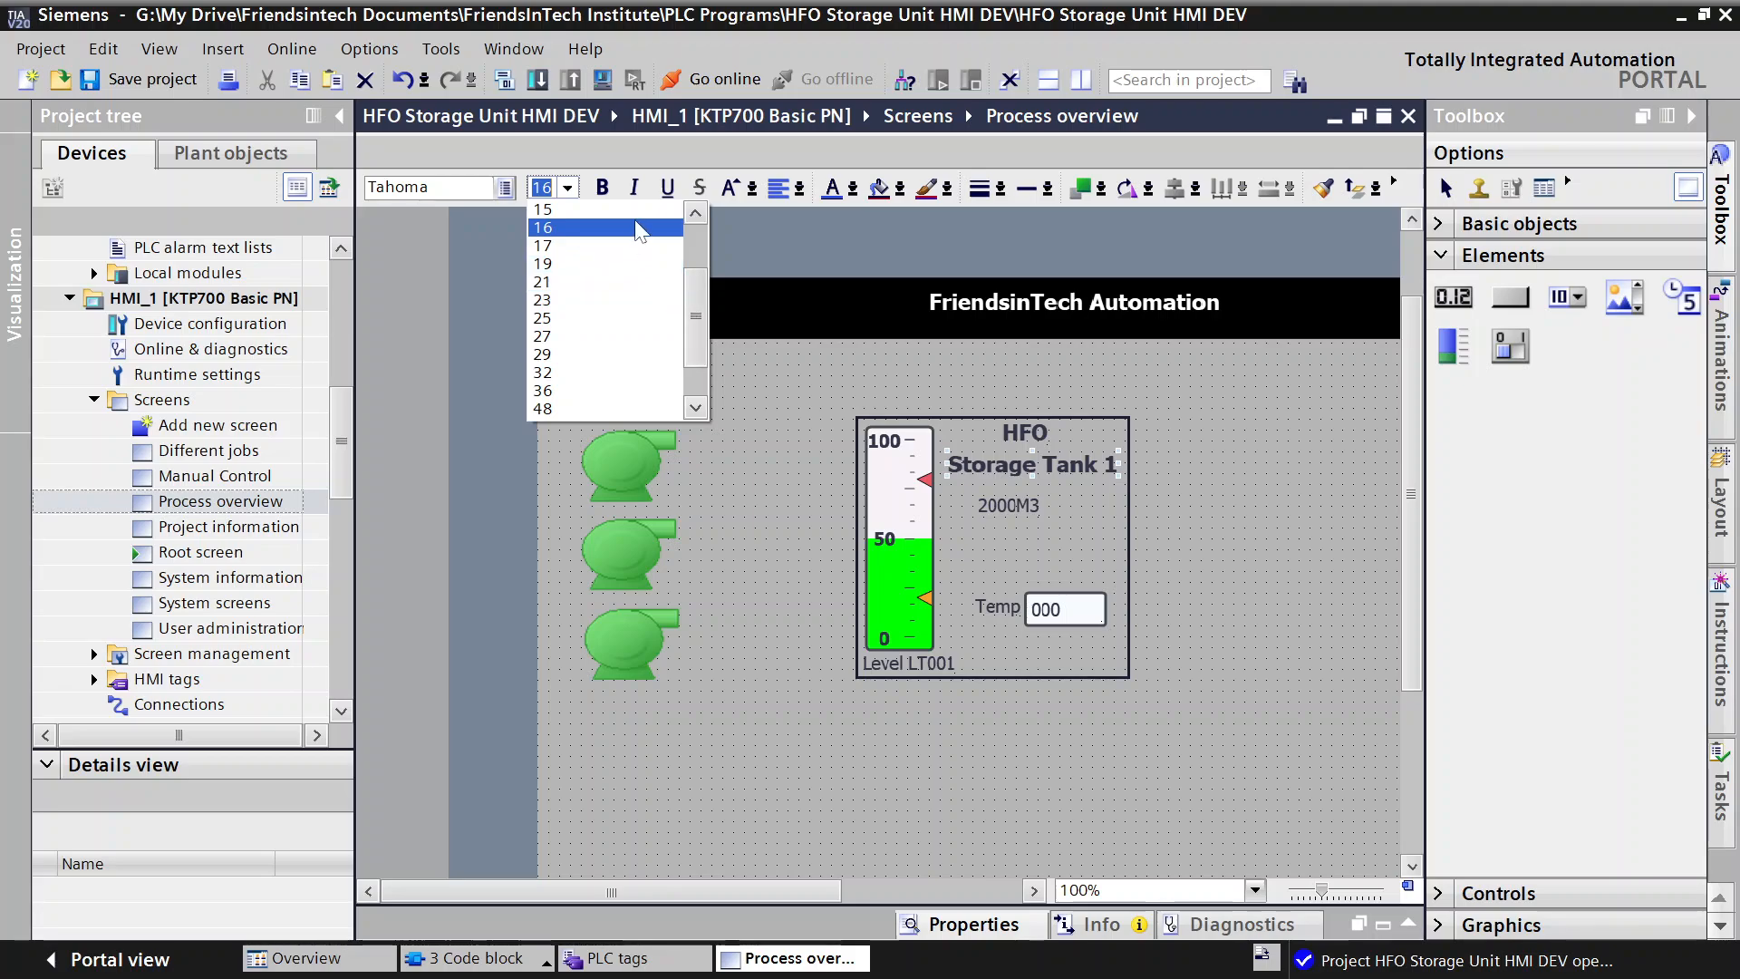
left_click(597, 209)
left_click(1298, 519)
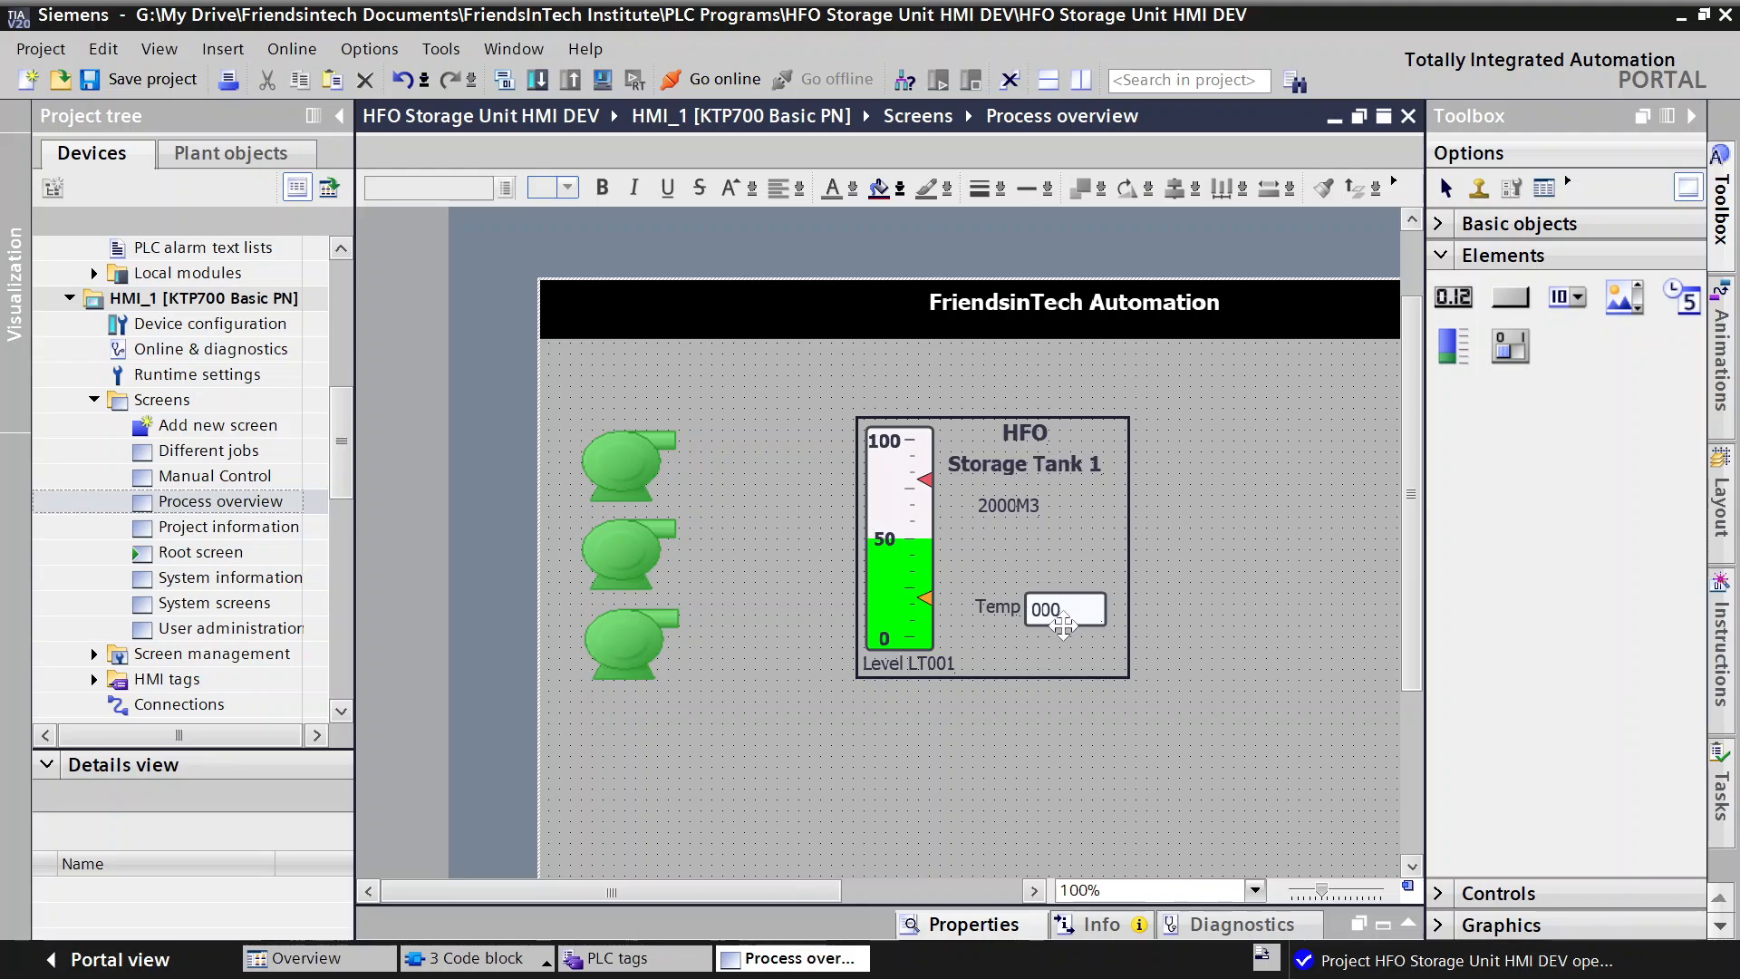
Step: Select the tank frame with its level bar, labels and I/O field, and group them
mouse_move(636, 890)
left_mouse_down()
mouse_move(881, 894)
mouse_move(557, 890)
mouse_move(810, 907)
mouse_move(658, 894)
left_mouse_up()
left_click_drag(754, 345, 1243, 820)
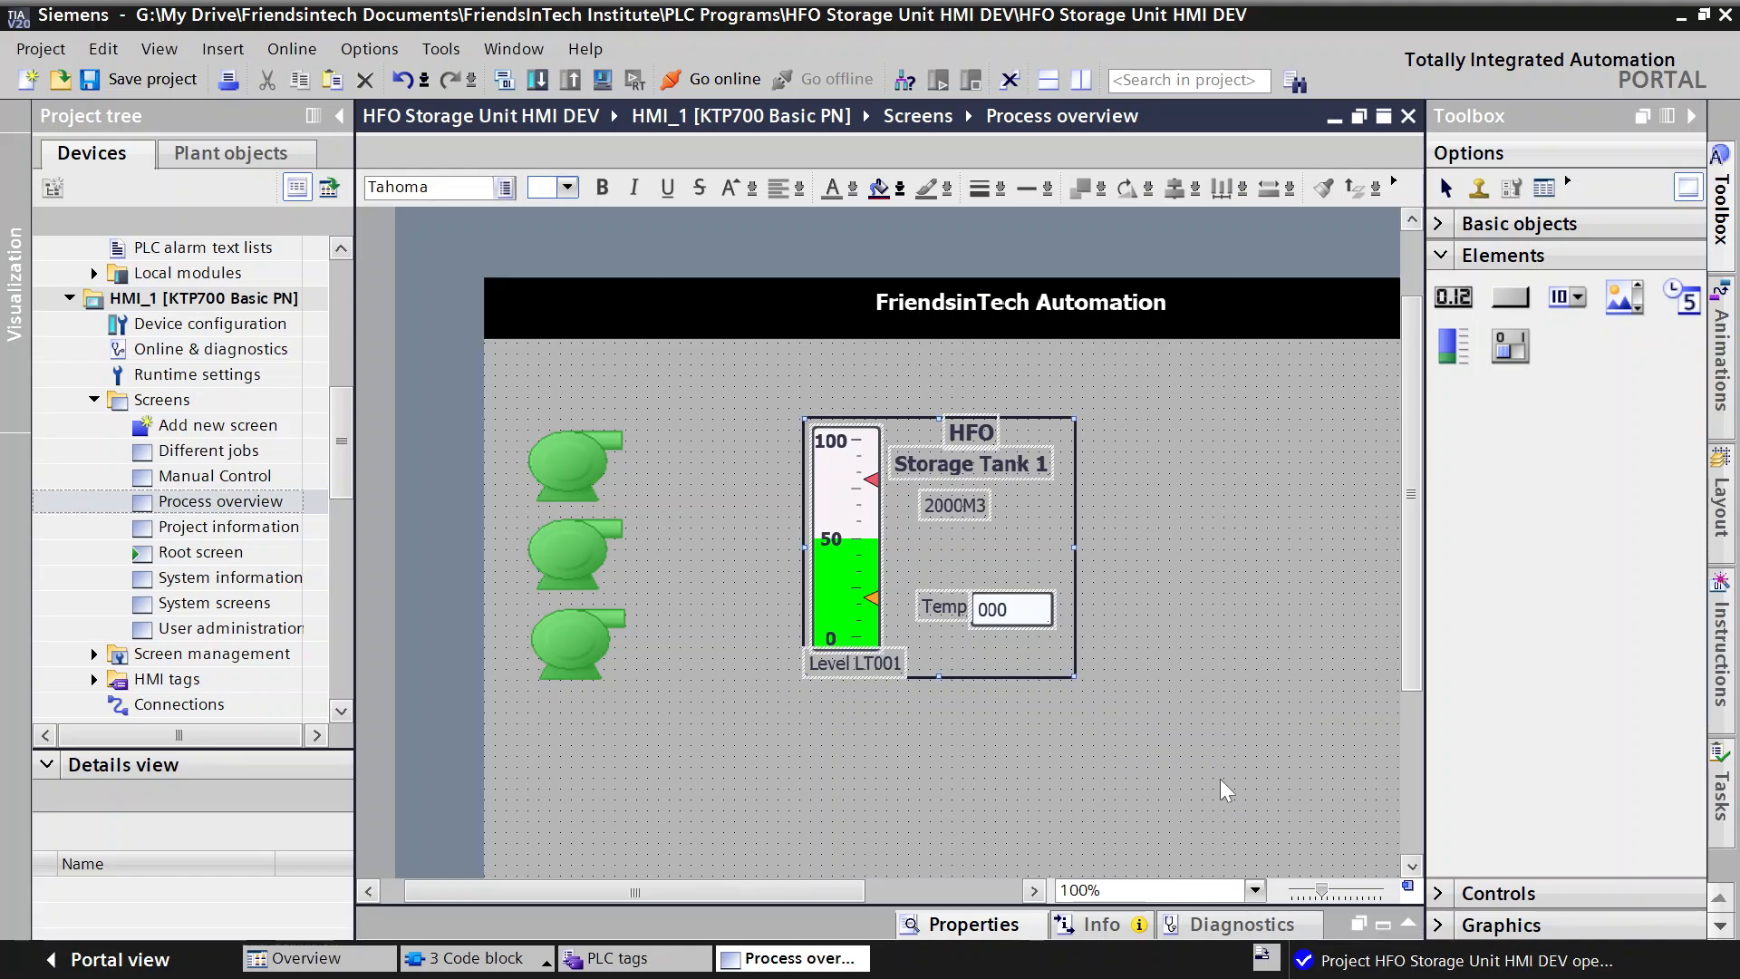
right_click(930, 509)
mouse_move(1046, 757)
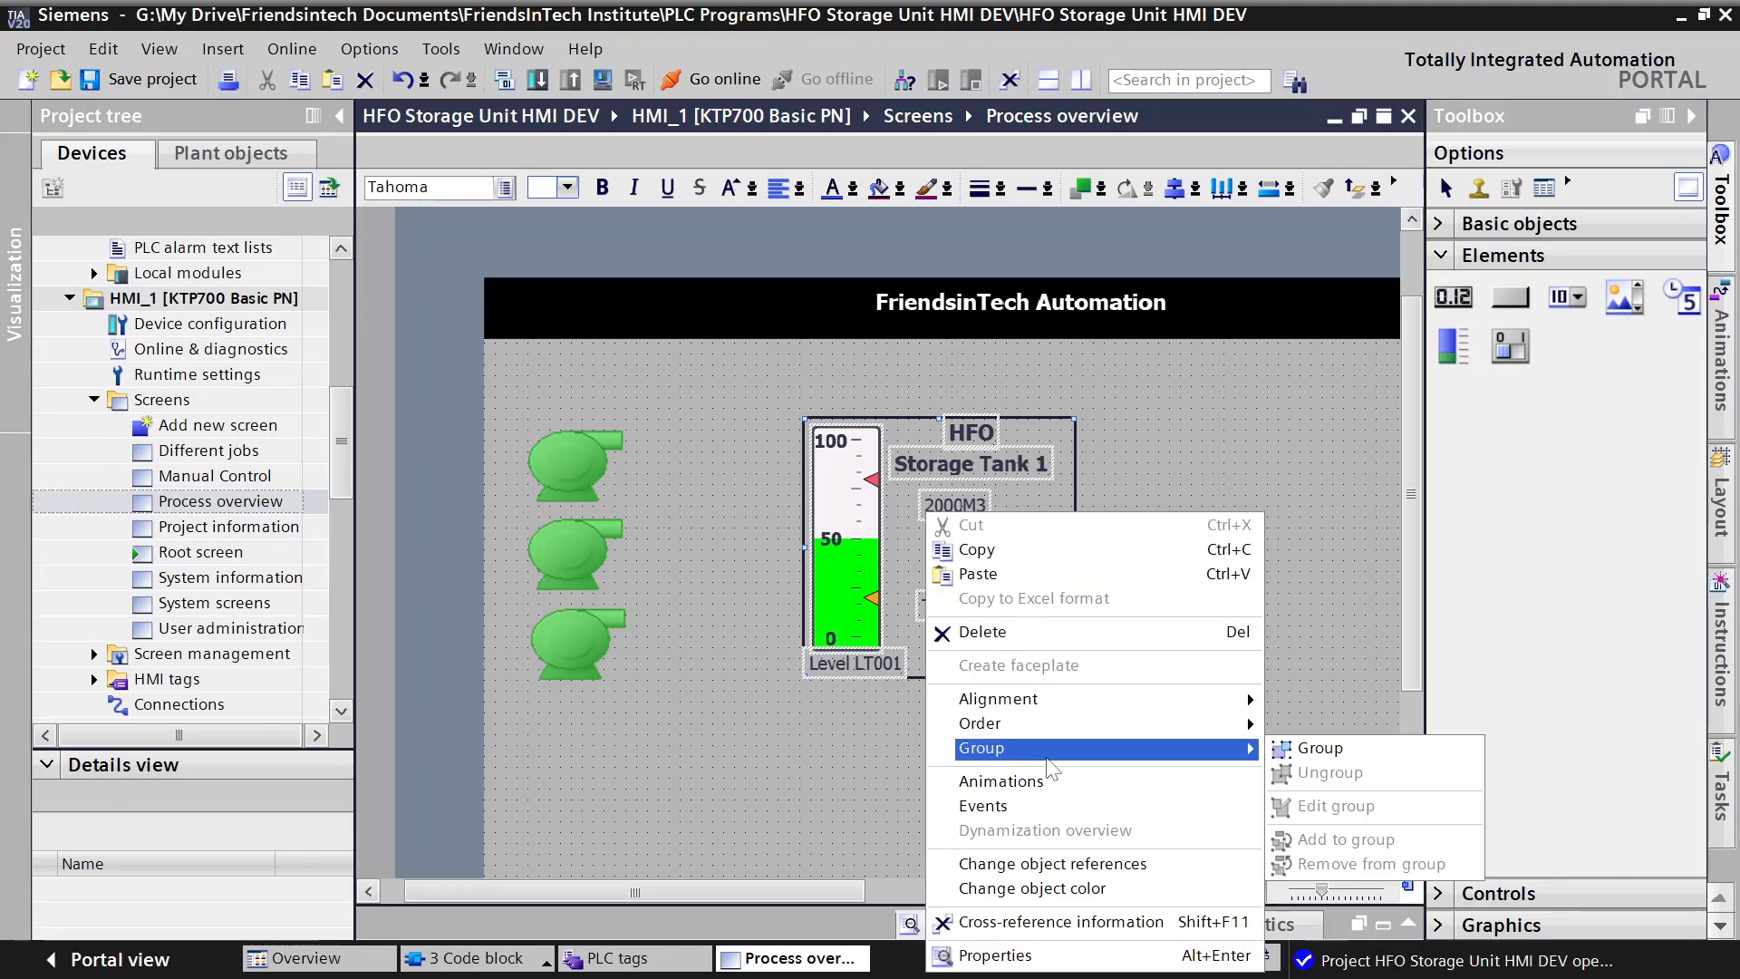
left_click(1326, 754)
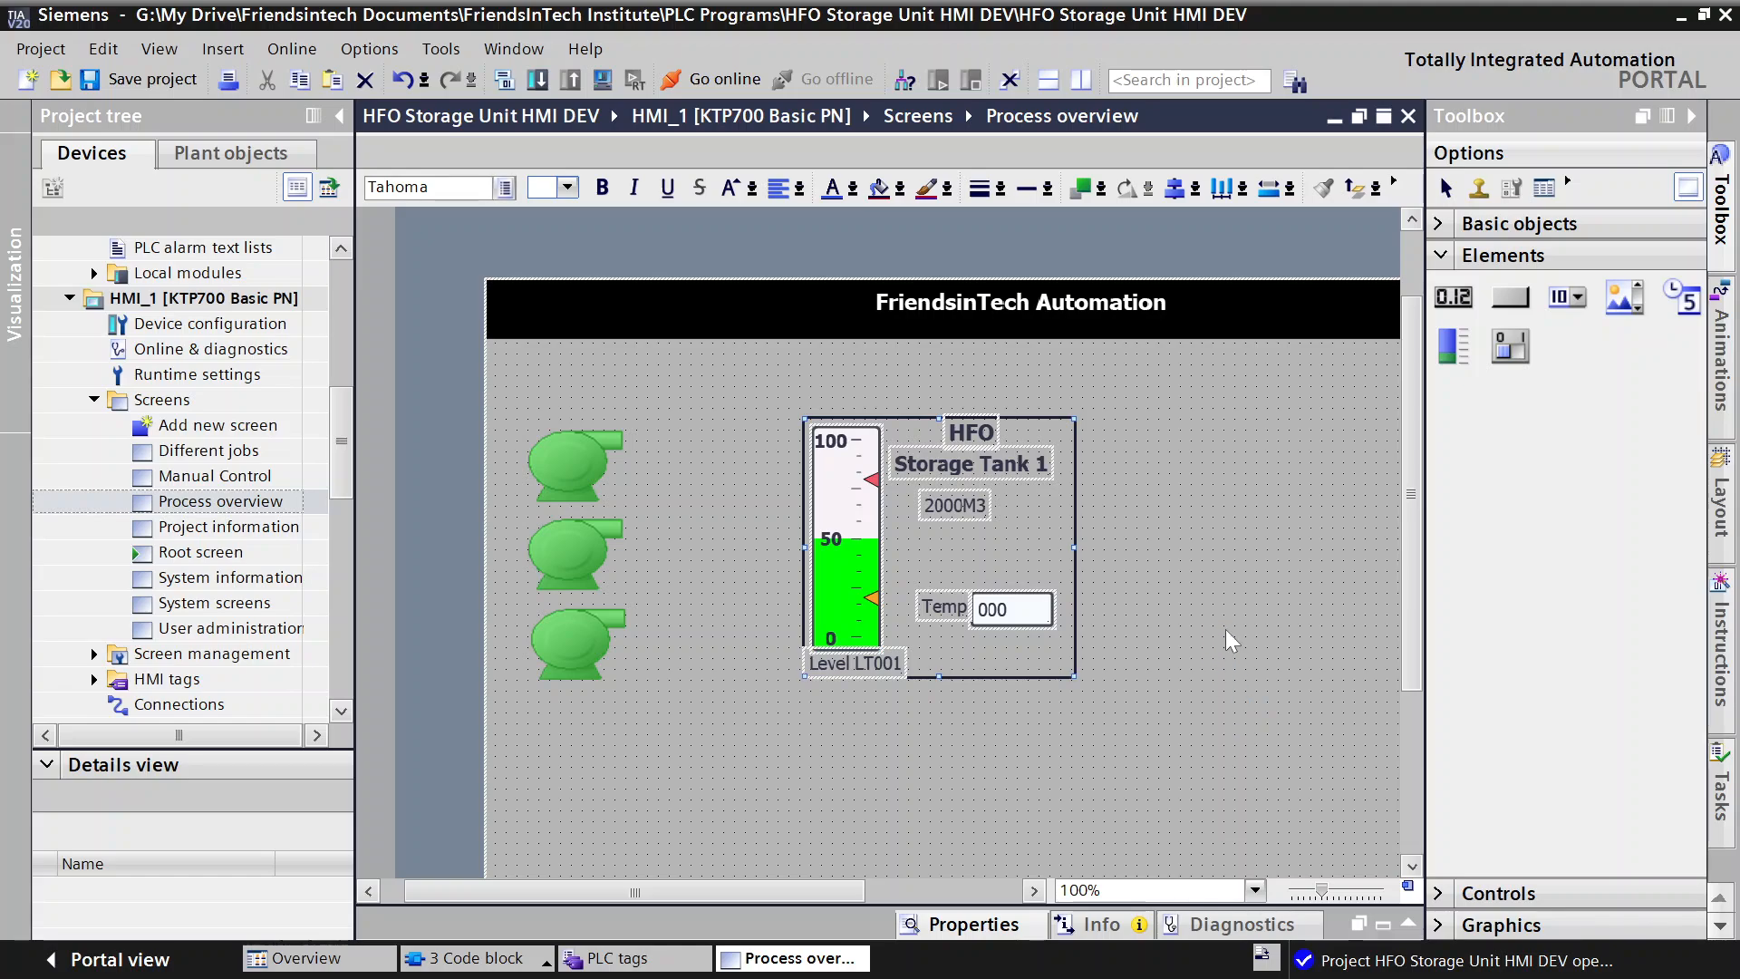
Step: Move the grouped tank display left so it sits beside the three green pumps, just below the header
left_click(941, 446)
left_click_drag(887, 613, 828, 805)
left_click_drag(865, 667, 814, 590)
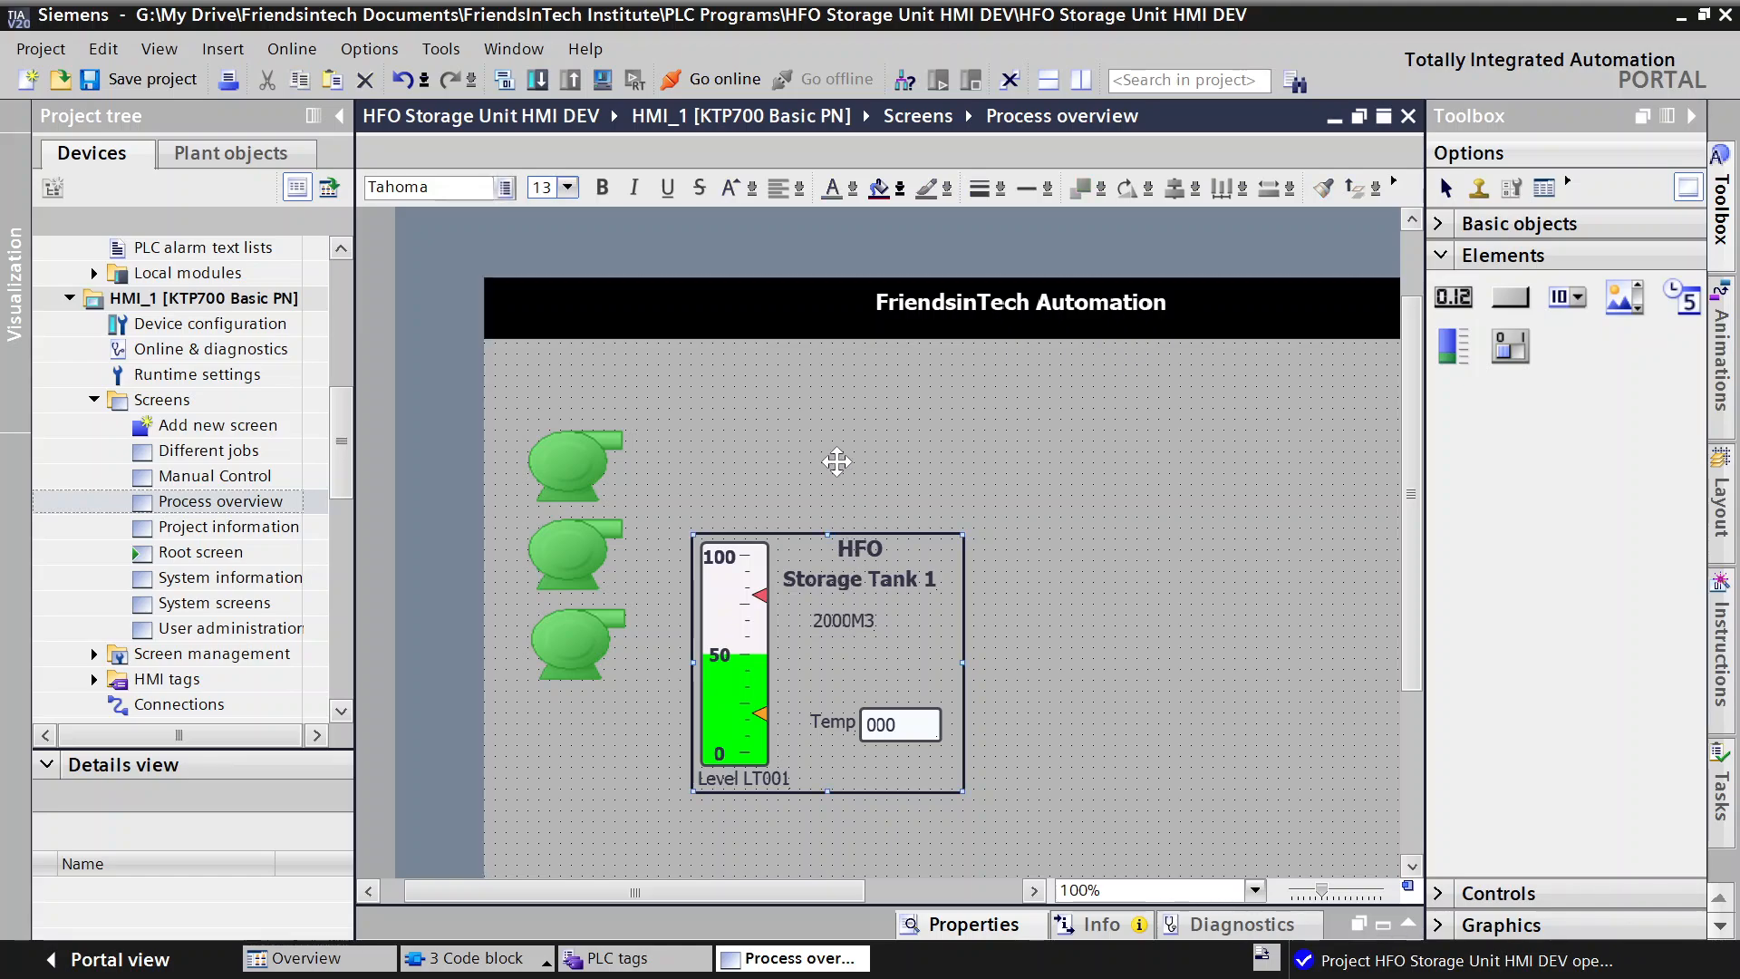
left_click_drag(840, 463, 841, 466)
left_click(1019, 540)
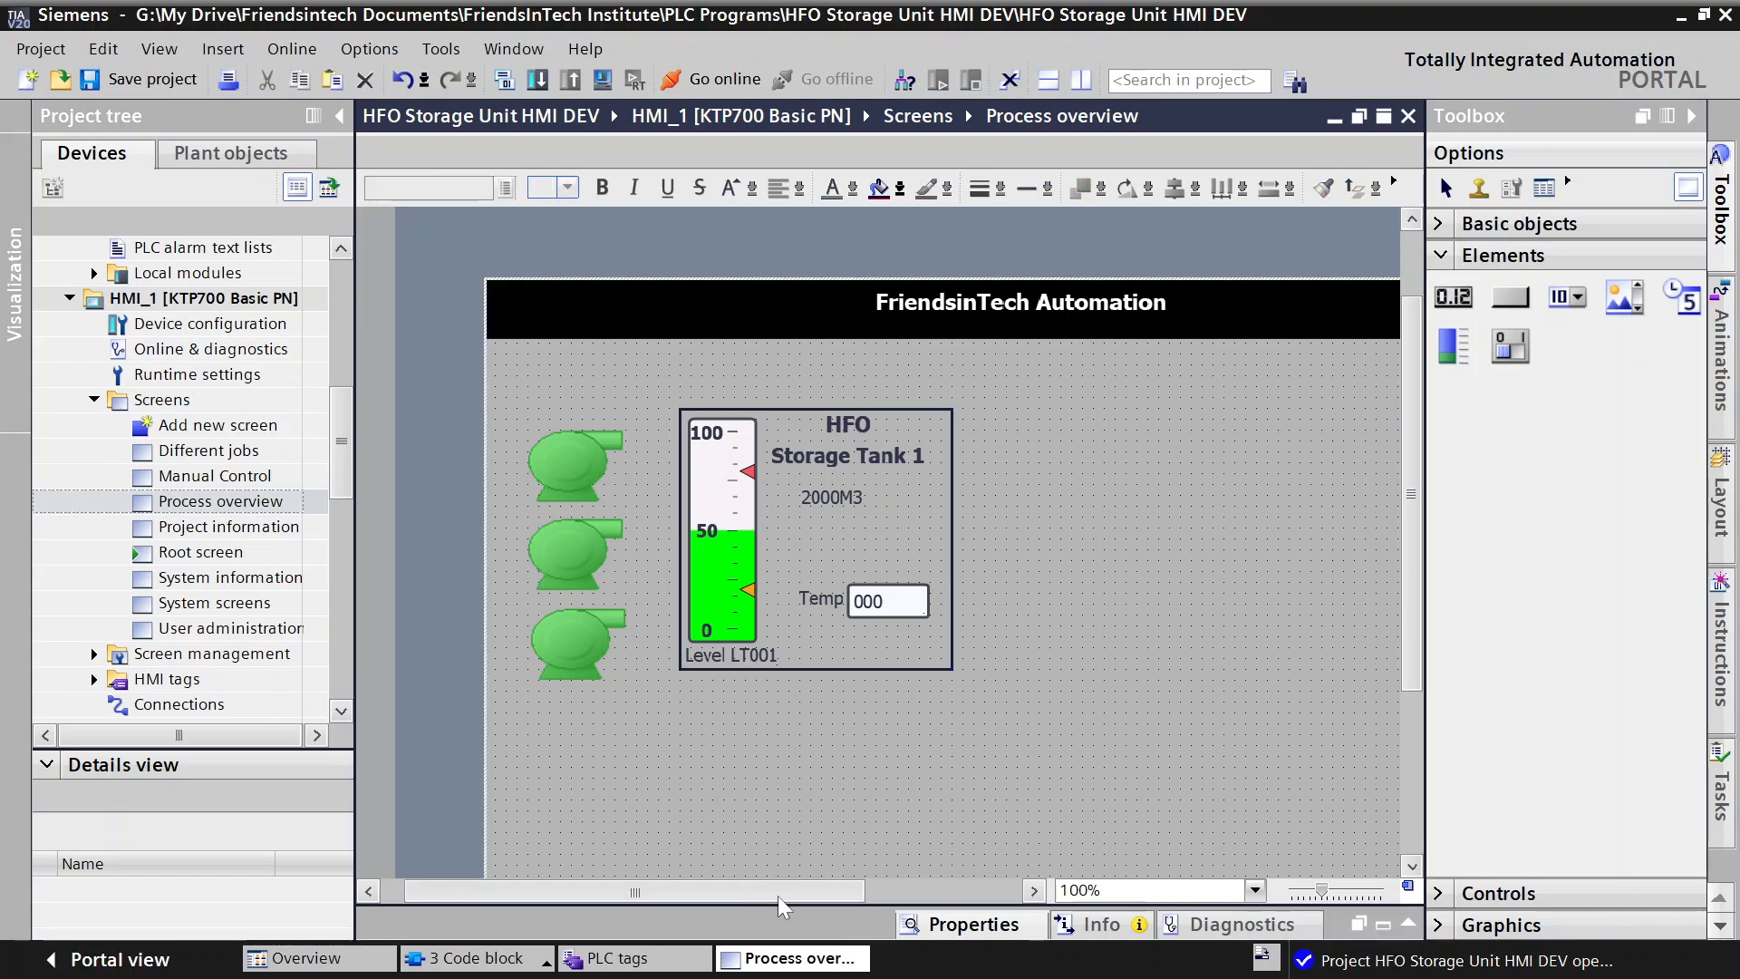
Step: Shrink the grouped tank display slightly and move it a little further from the green pumps, near their height
left_click_drag(754, 893, 838, 901)
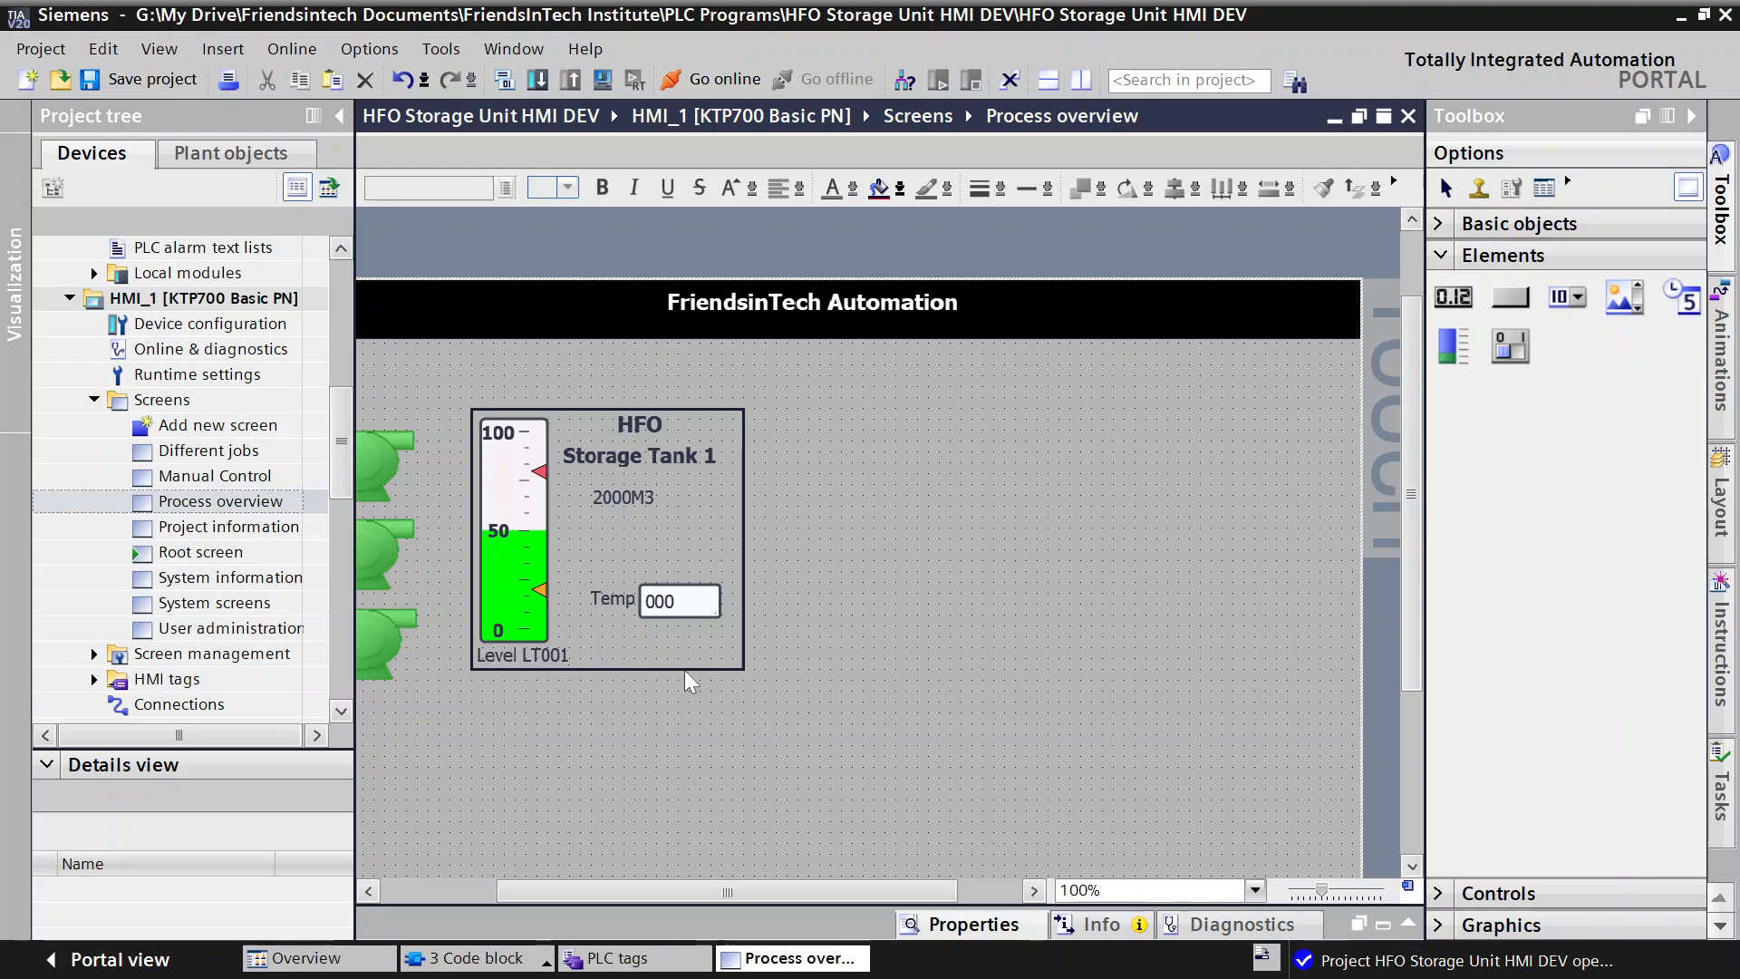
left_click(714, 610)
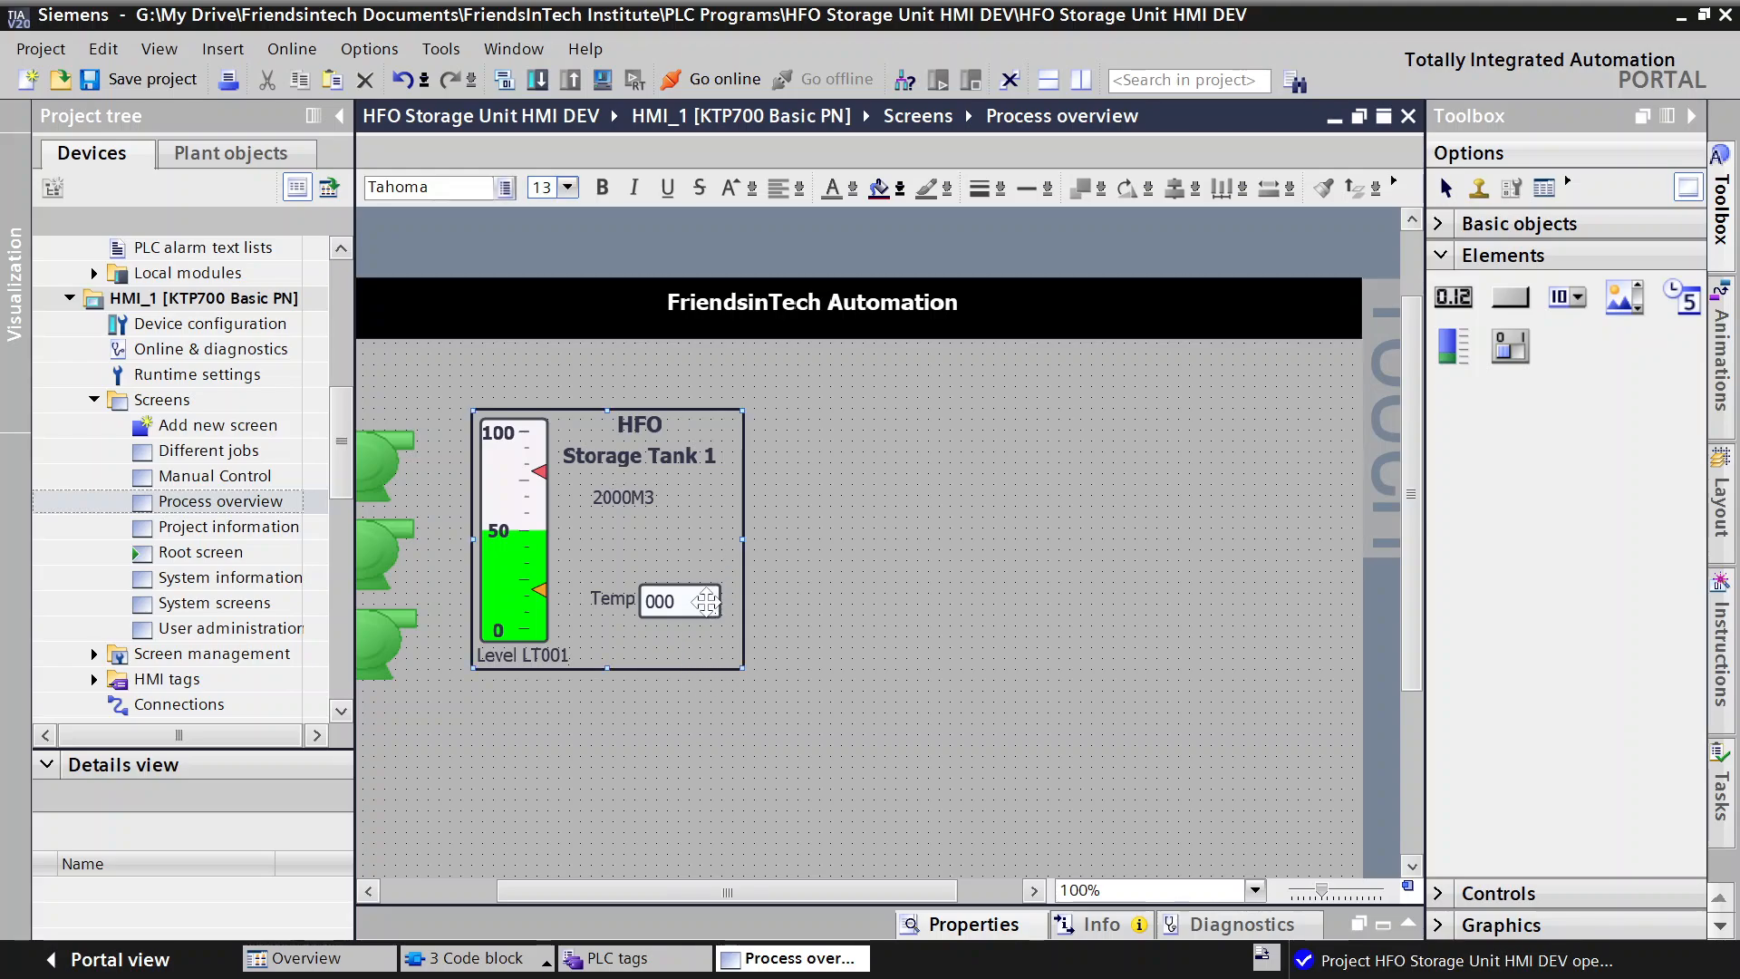
left_click(730, 649)
left_click(741, 668)
left_click_drag(740, 668, 725, 643)
left_click_drag(659, 519, 674, 525)
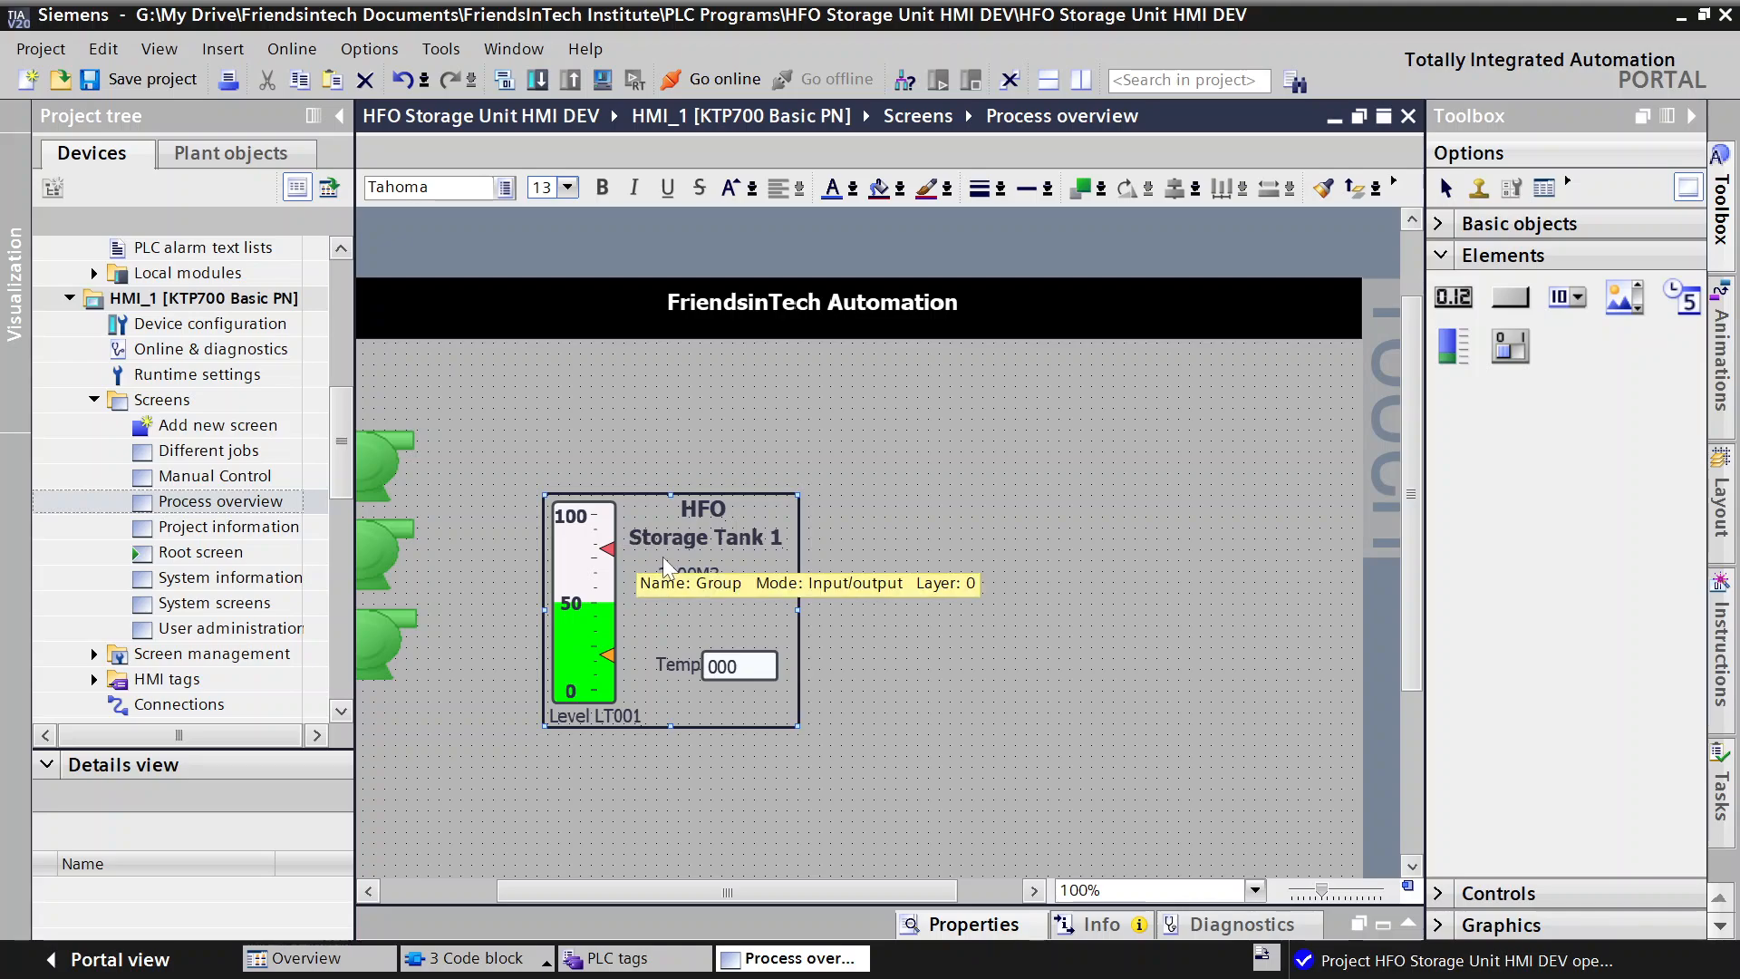
mouse_move(644, 495)
left_mouse_down()
mouse_move(693, 501)
mouse_move(697, 482)
left_mouse_up()
left_click(705, 529)
Step: Switch to Screenshot (251).png to examine the reference layout of the three storage tanks, and return to TIA Portal
left_click(974, 924)
mouse_move(1395, 976)
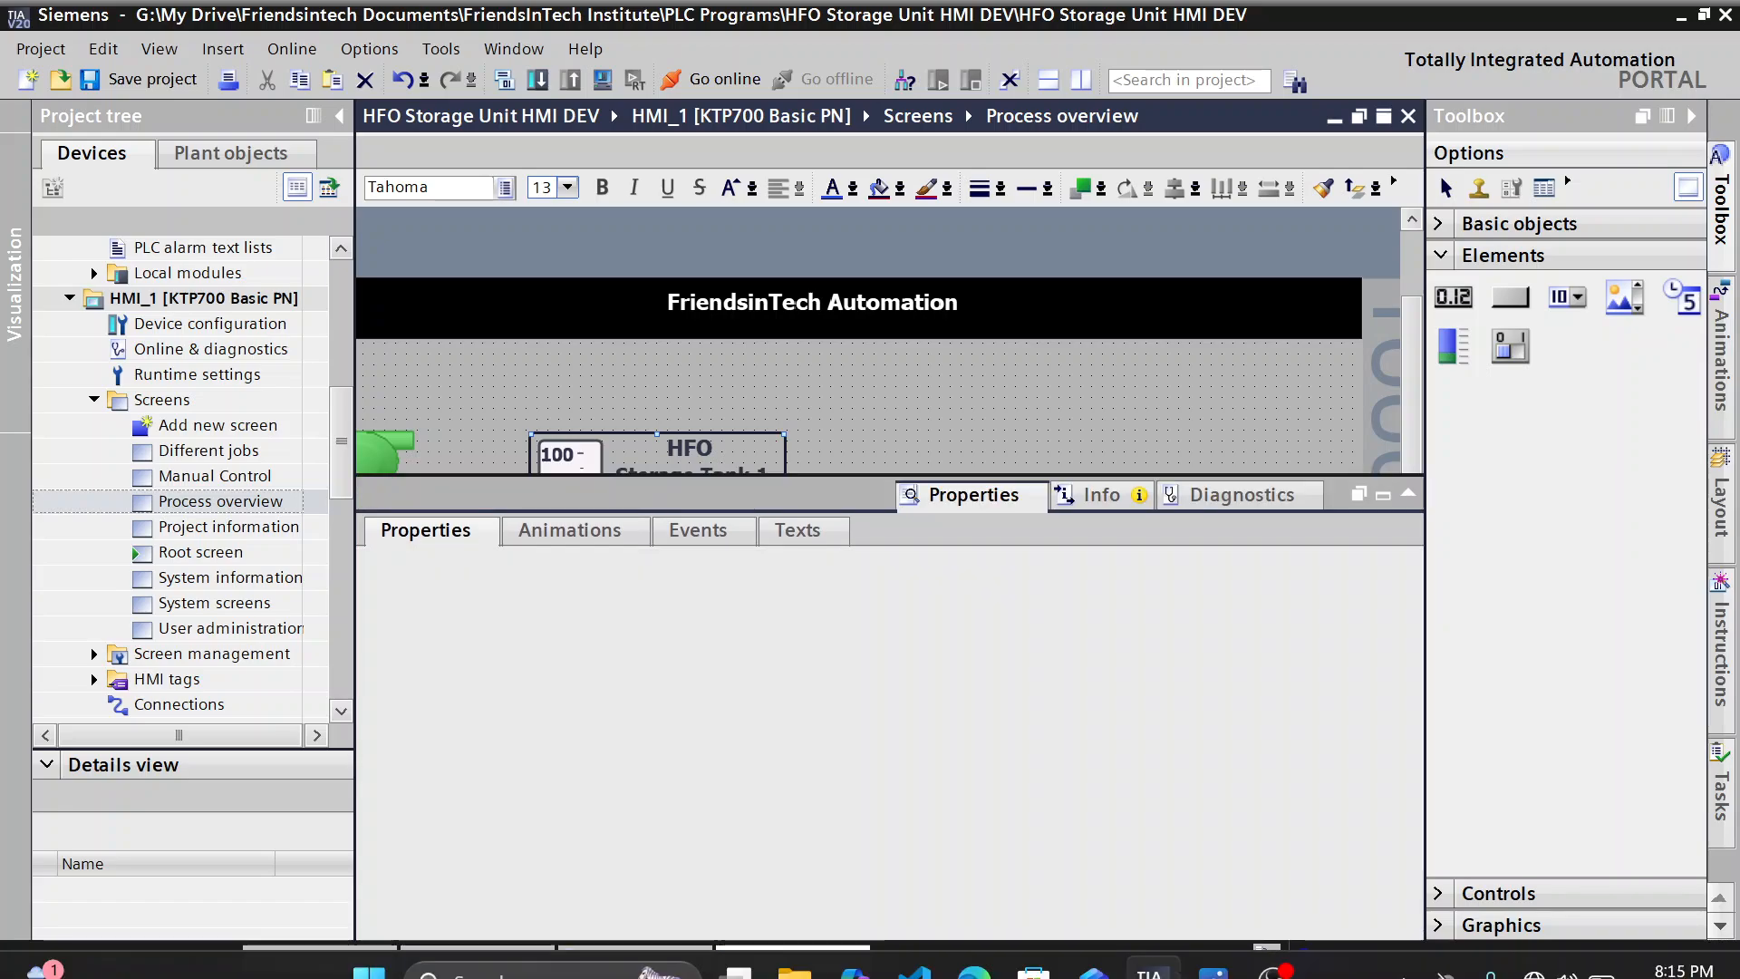
mouse_move(1213, 946)
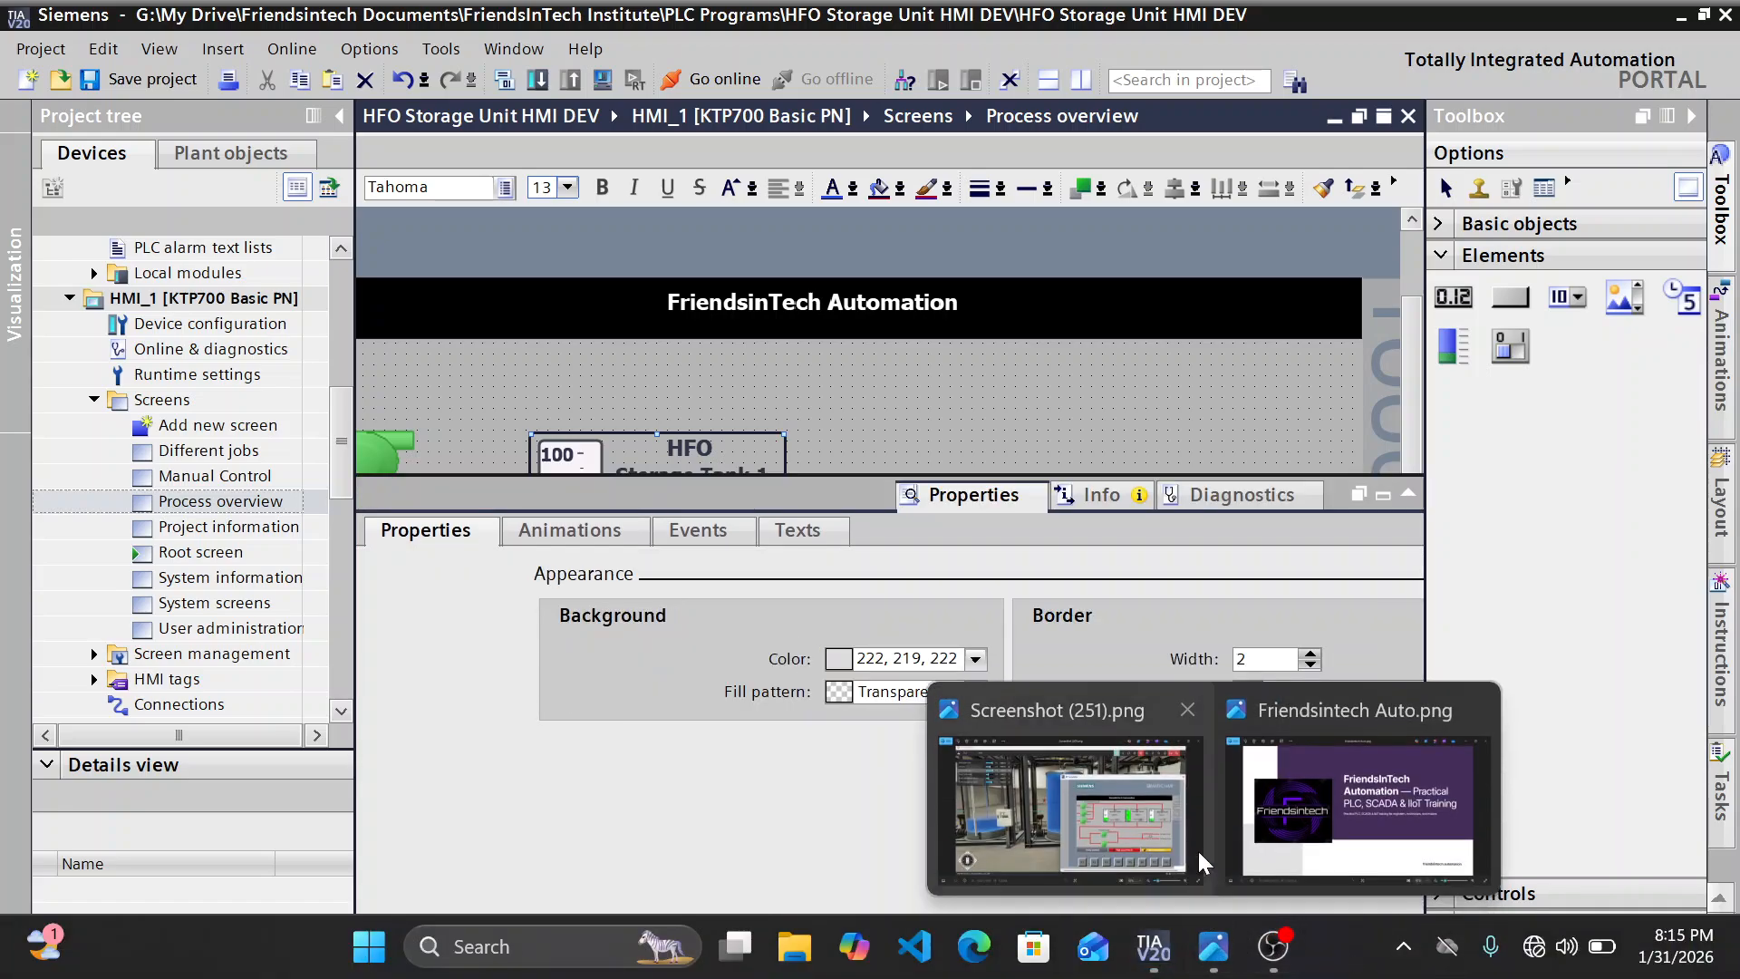
left_click(1140, 818)
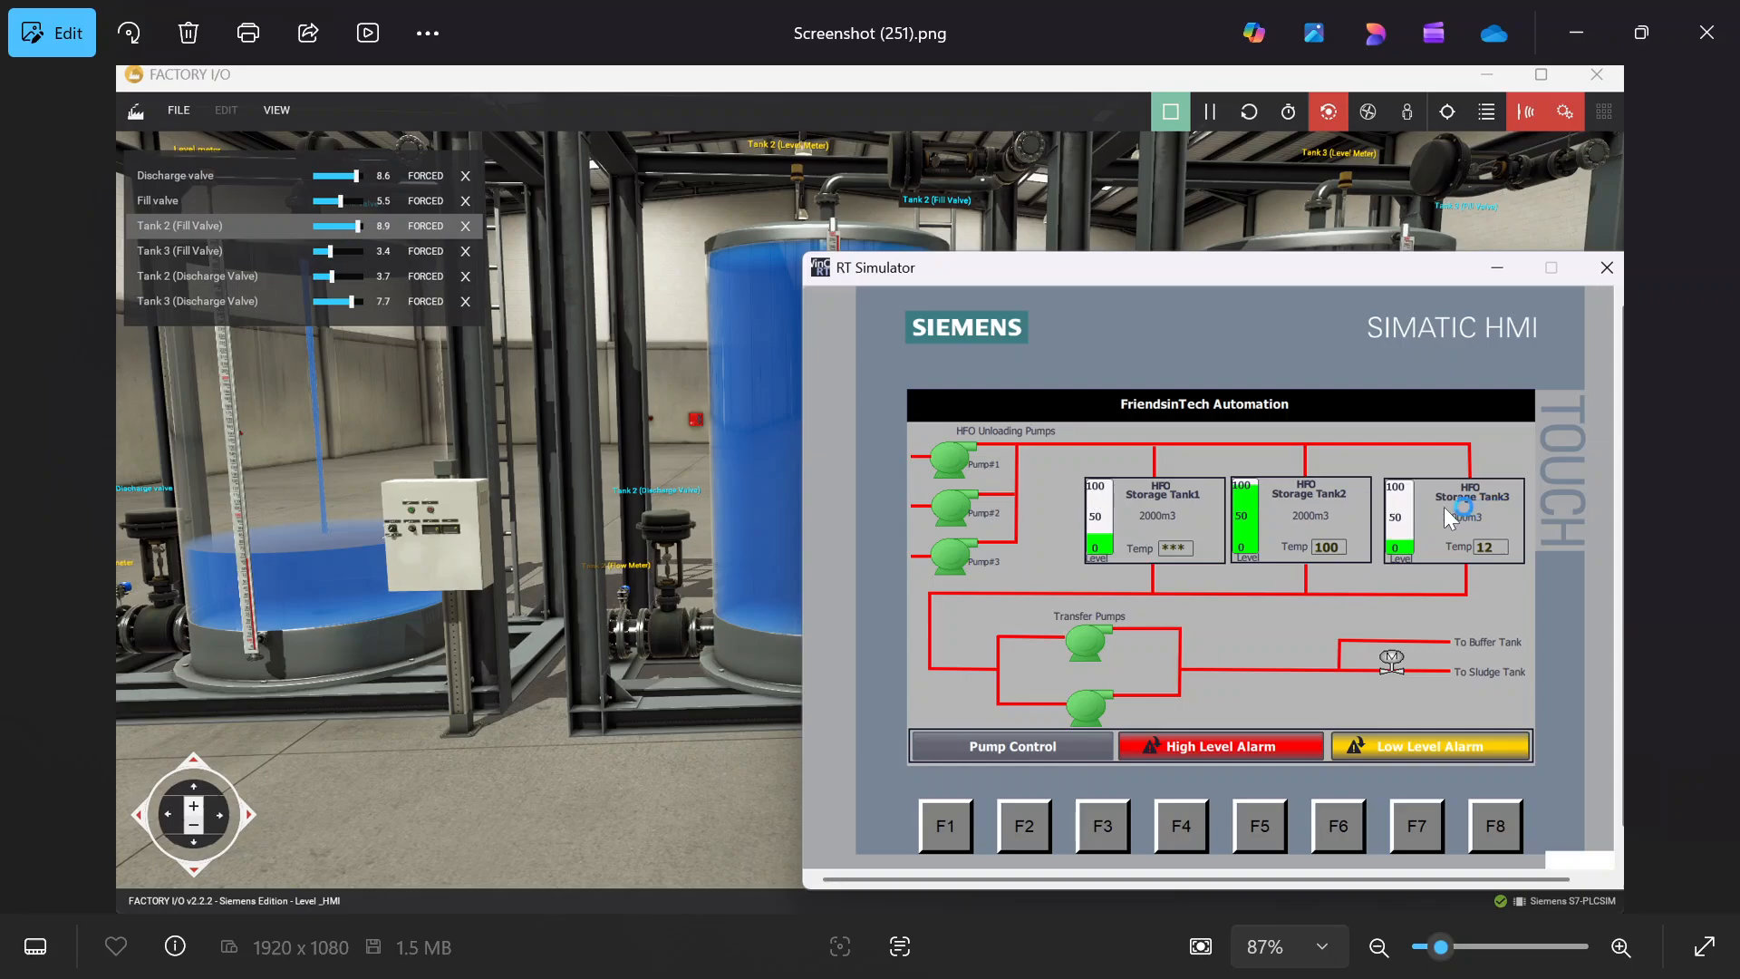
mouse_move(1215, 977)
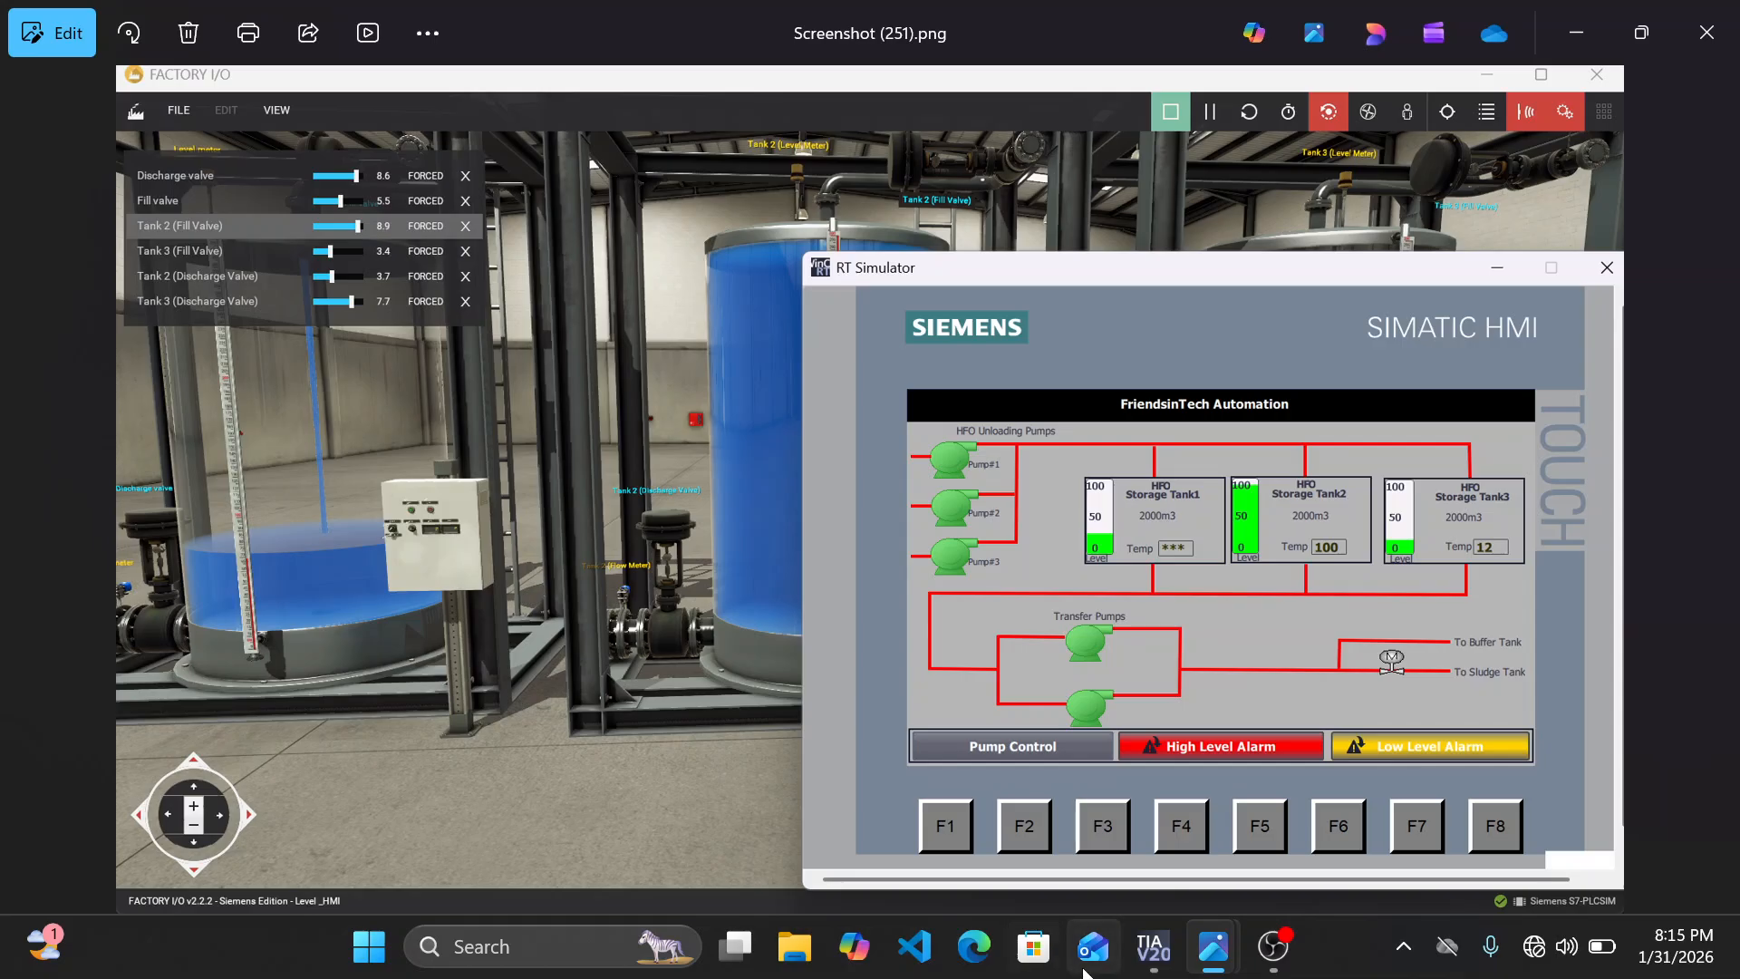
left_click(1153, 946)
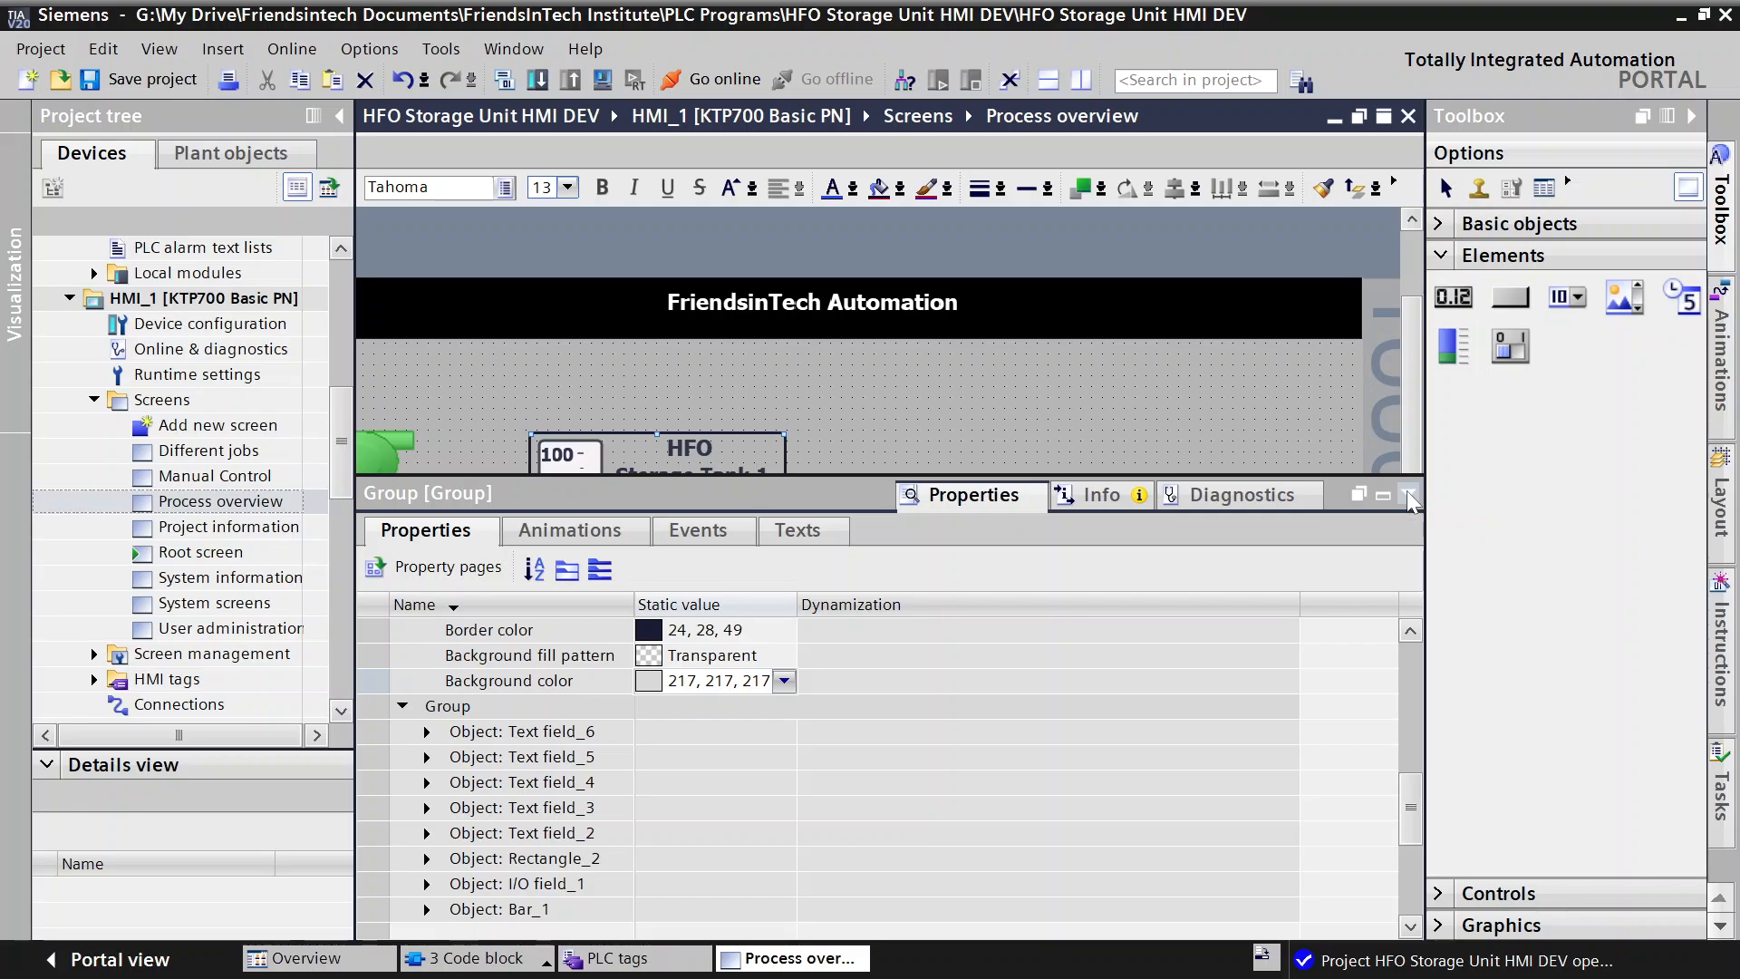
left_click(1407, 494)
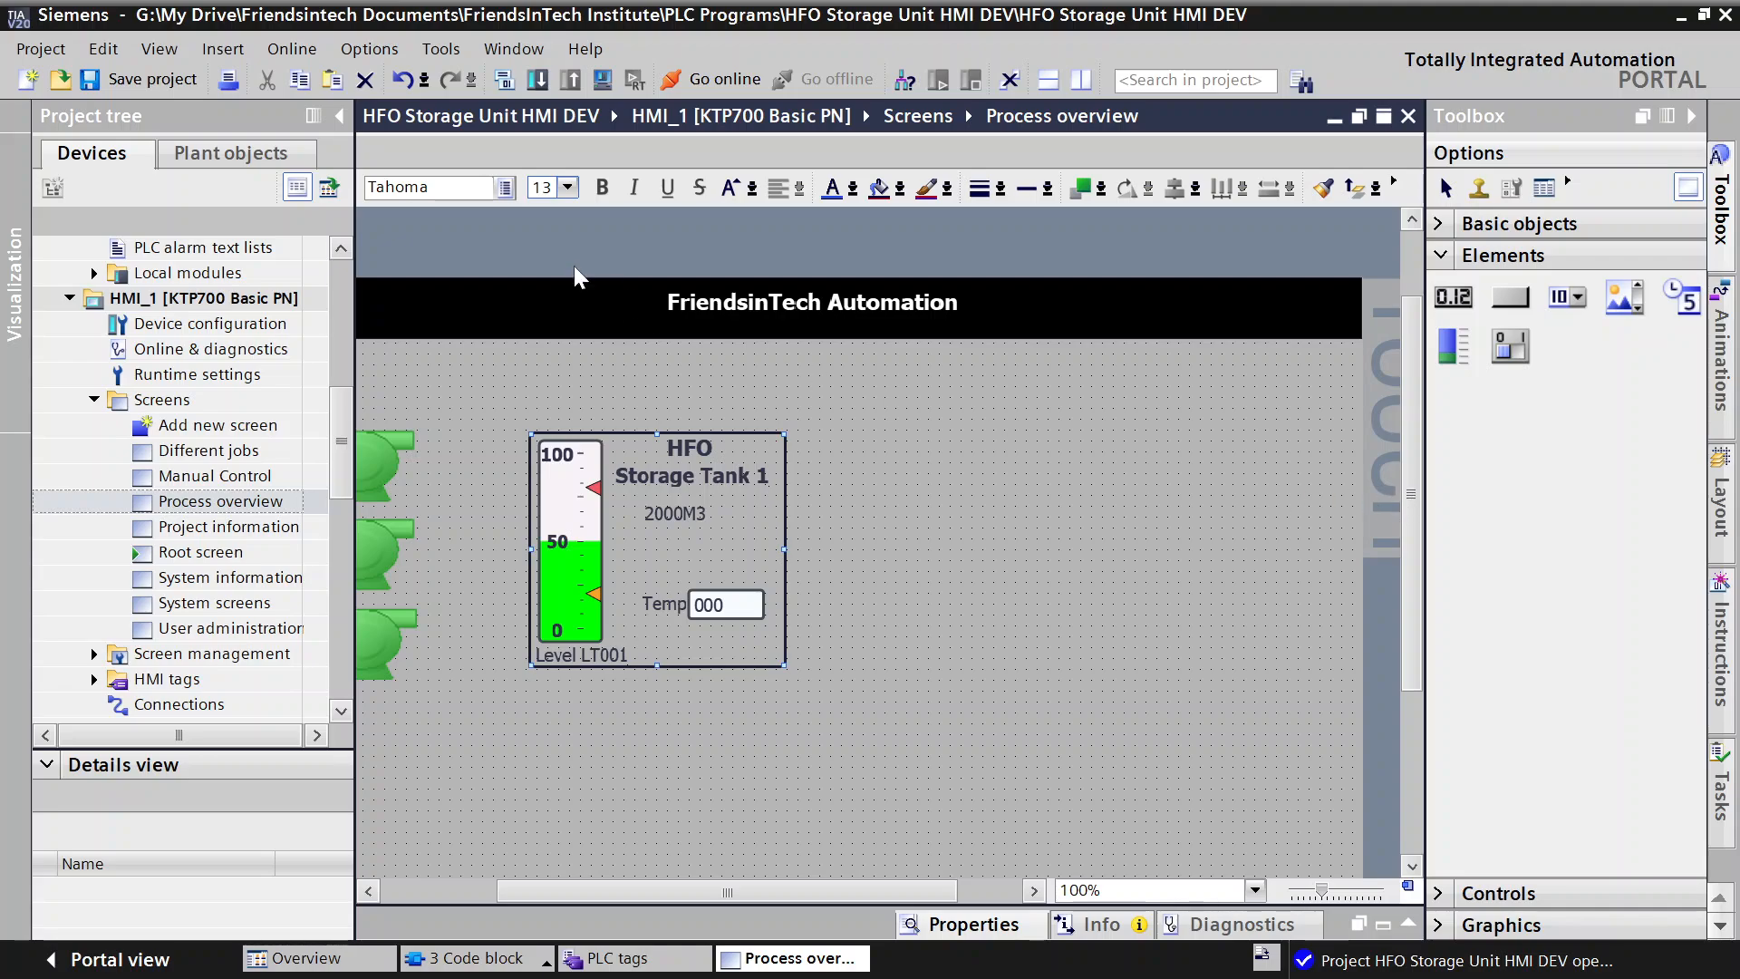
Step: Collapse the project tree and shrink the Storage Tank 1 group further so three tanks fit across the screen
left_click(344, 116)
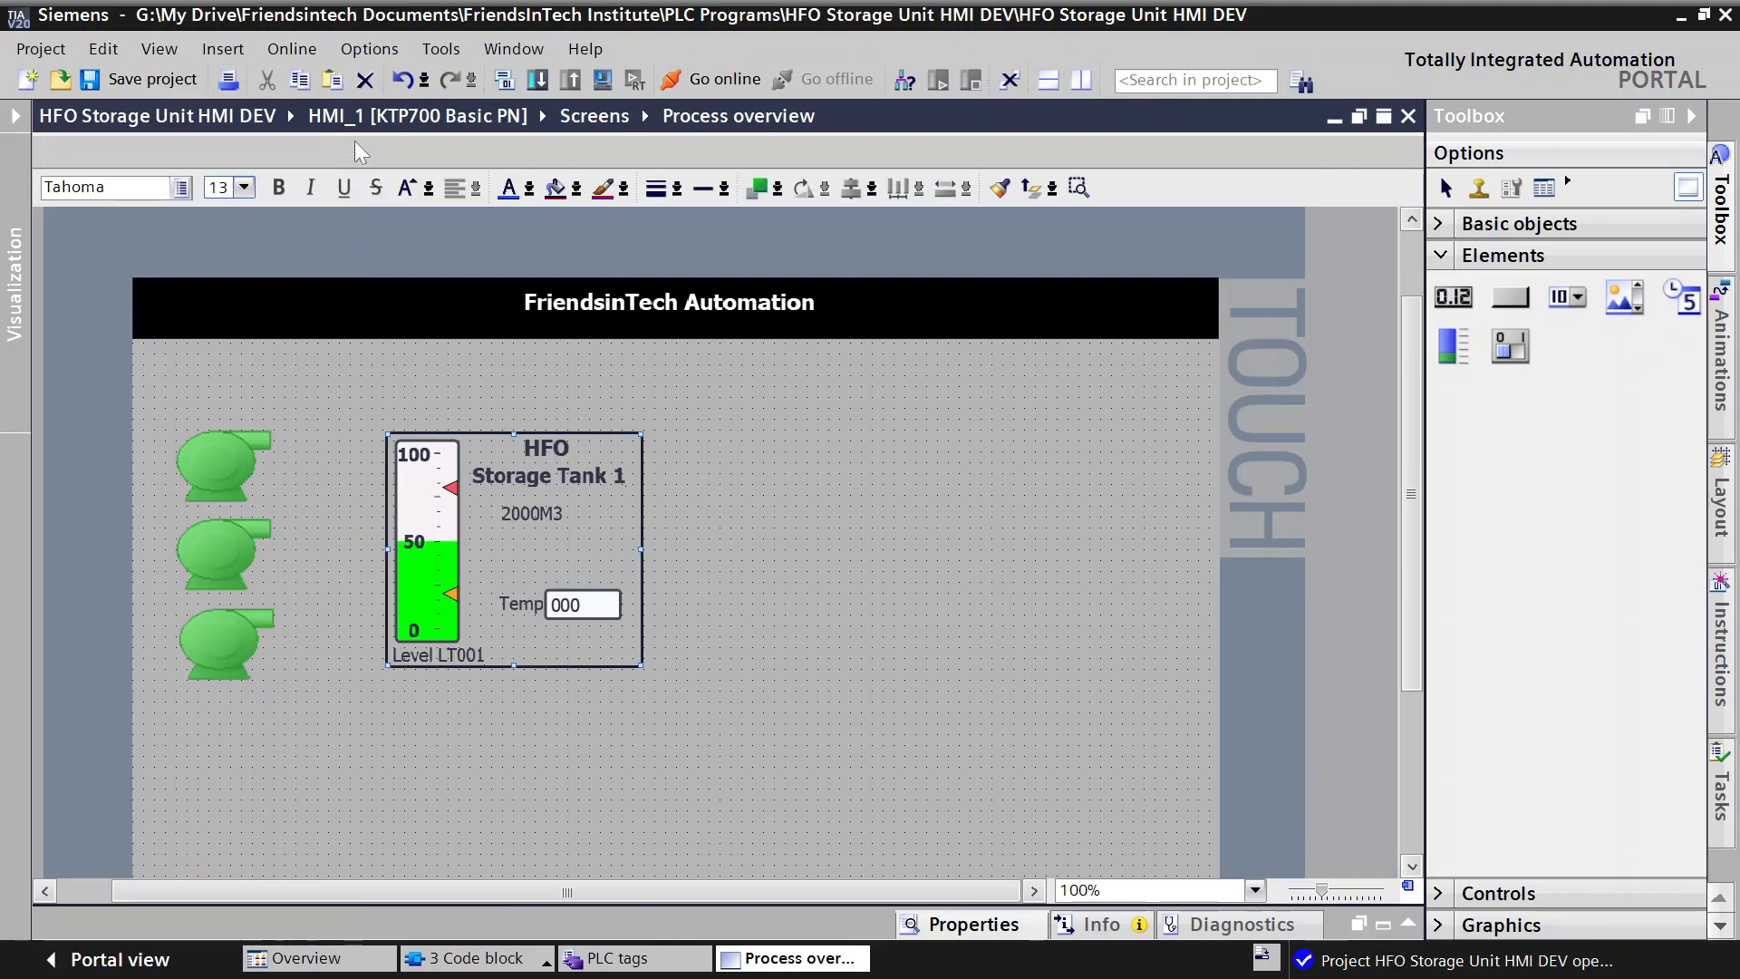
left_click(817, 435)
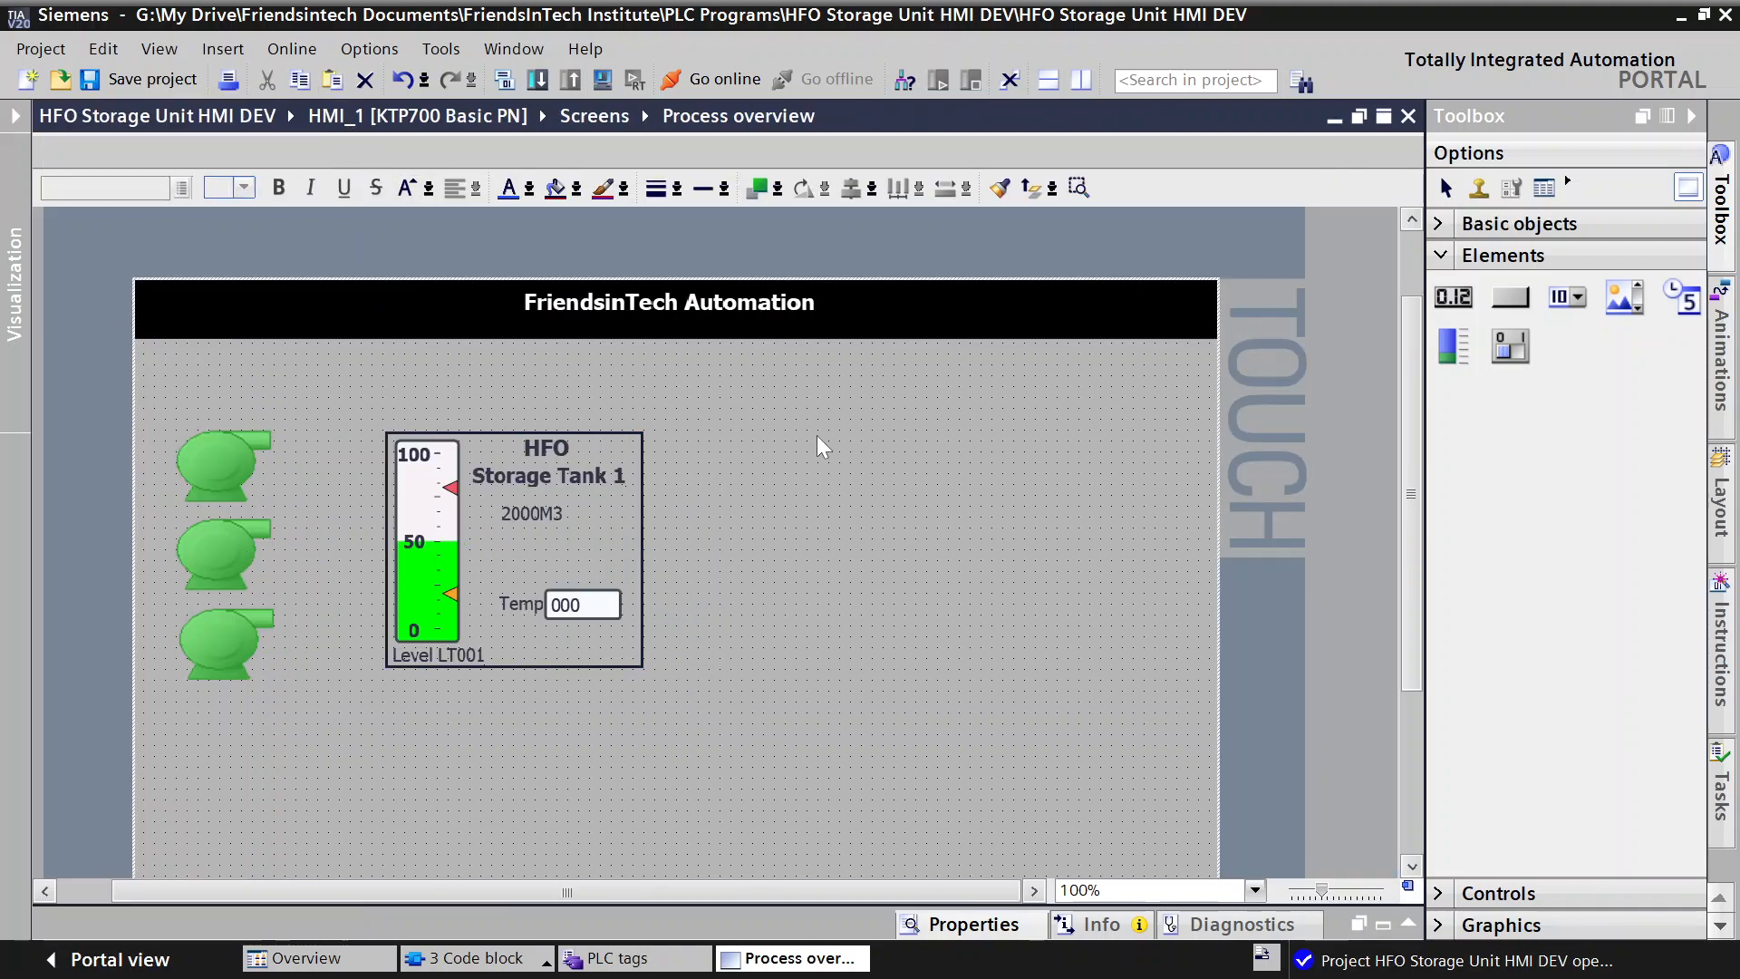
left_click(526, 501)
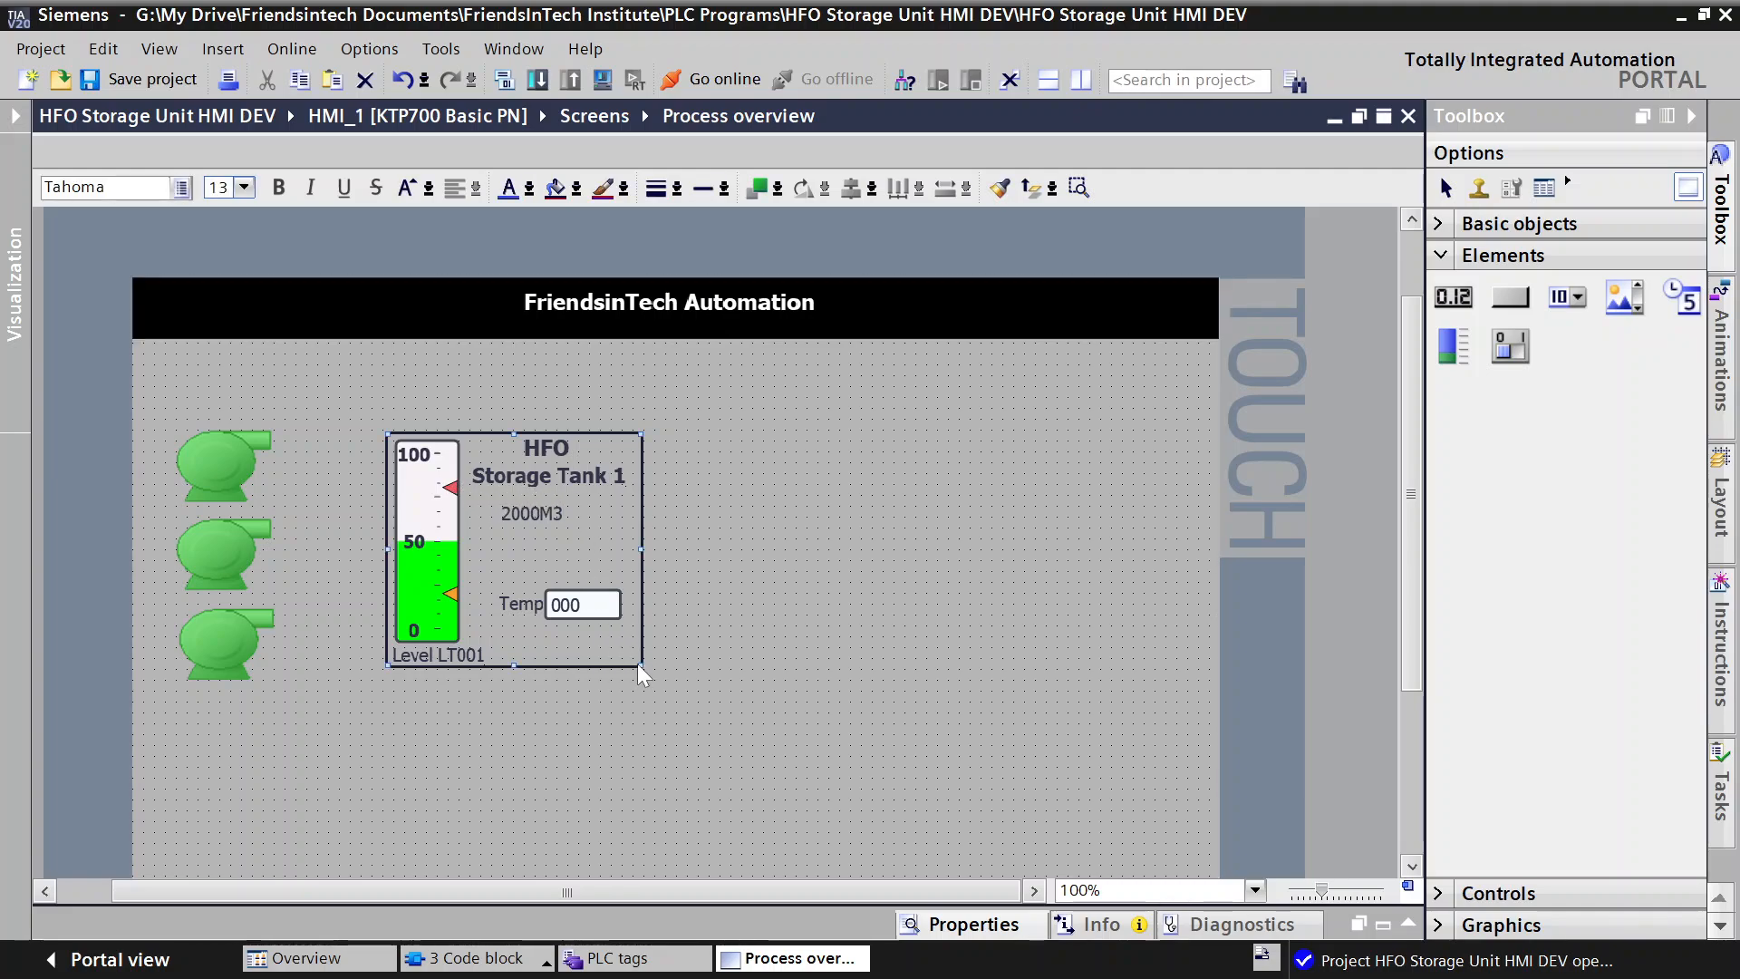
mouse_move(645, 666)
left_mouse_down()
mouse_move(615, 642)
mouse_move(638, 641)
left_mouse_up()
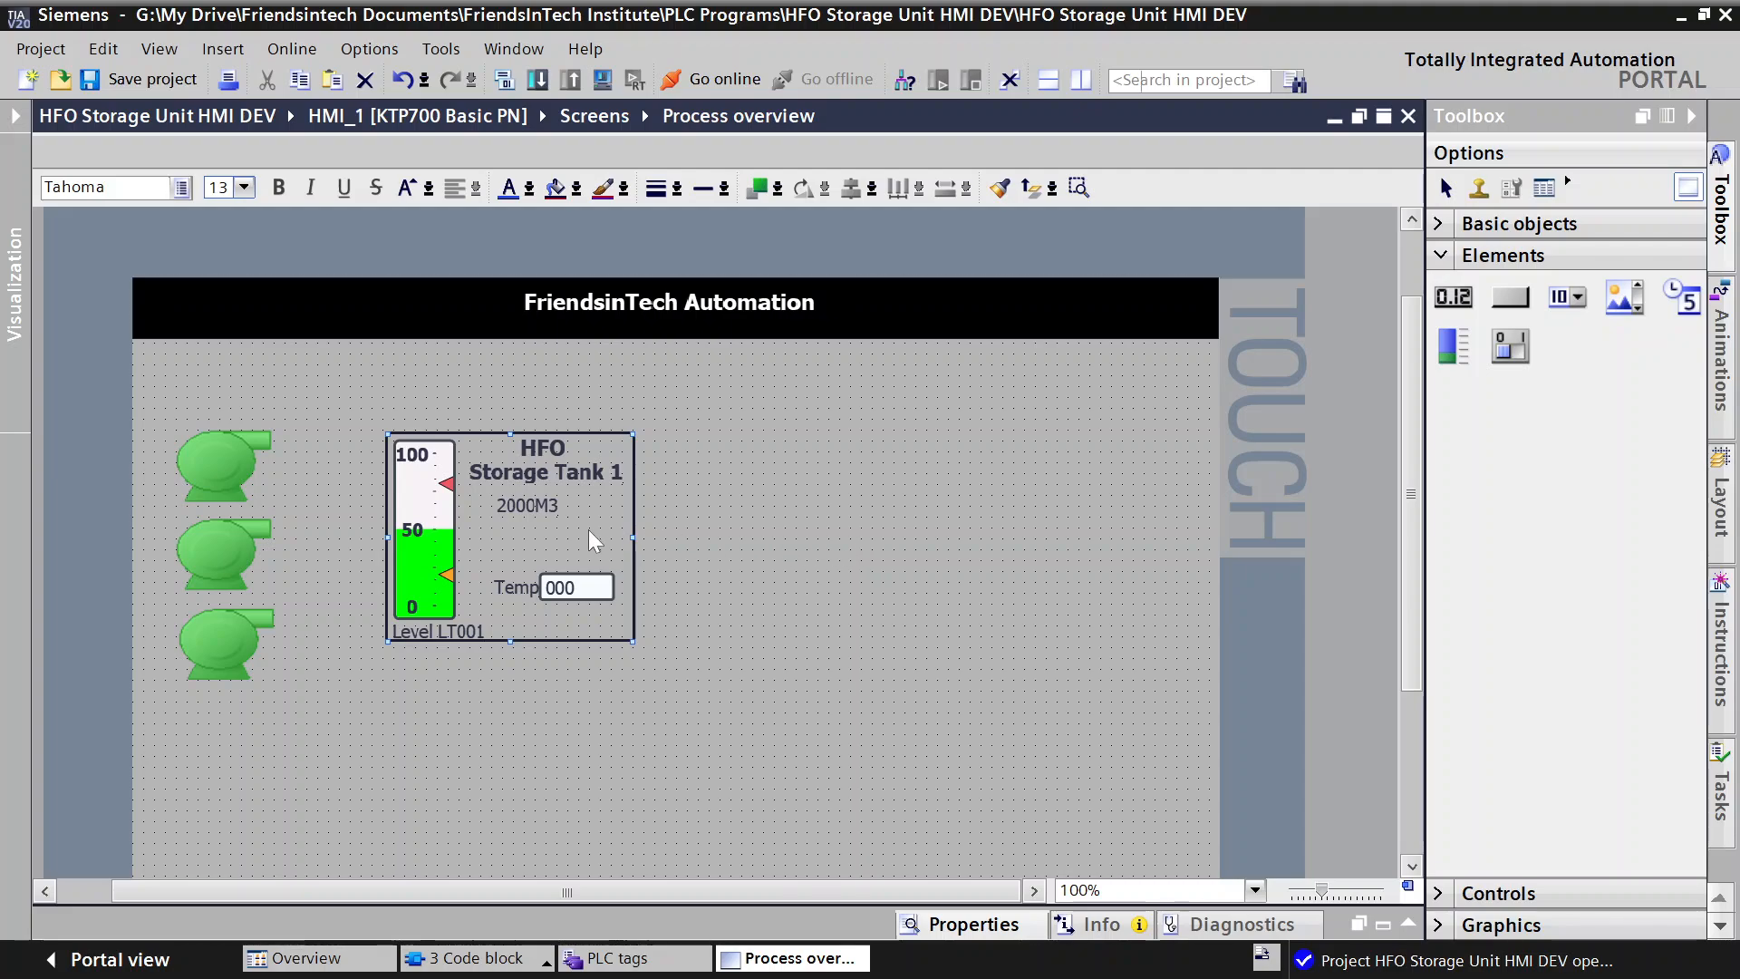
left_click(506, 541)
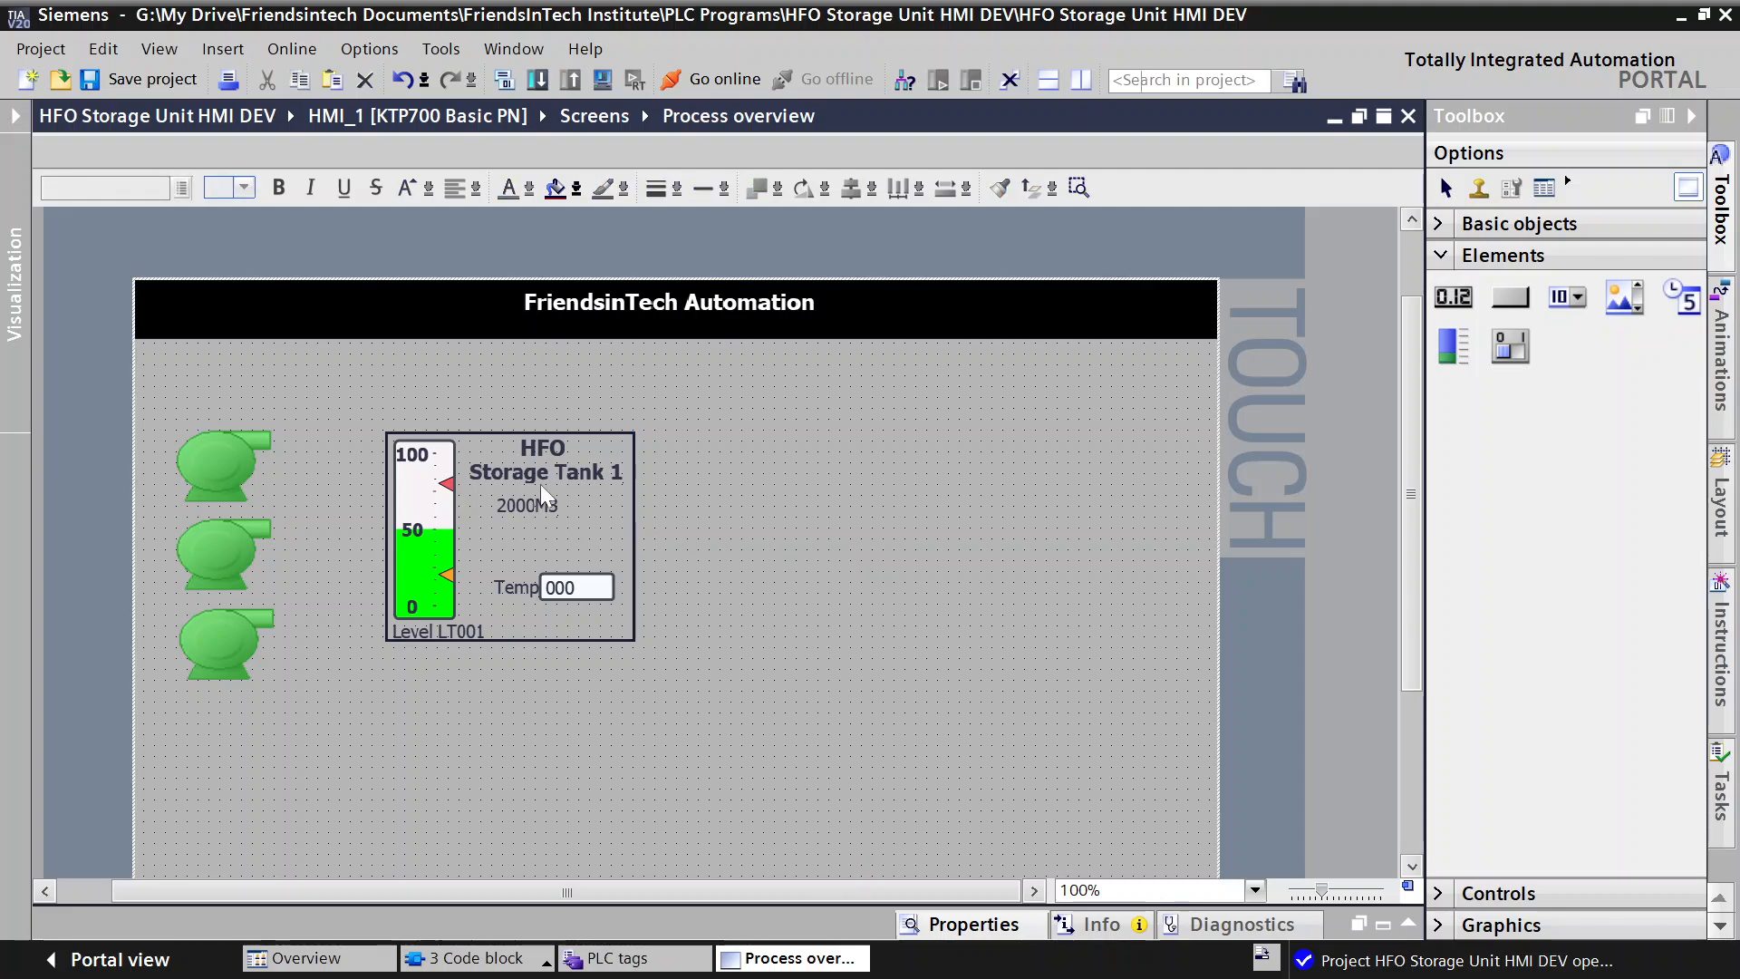
Step: Duplicate the Storage Tank 1 group and place the copy directly to the right of the original
left_click(521, 435)
right_click(521, 435)
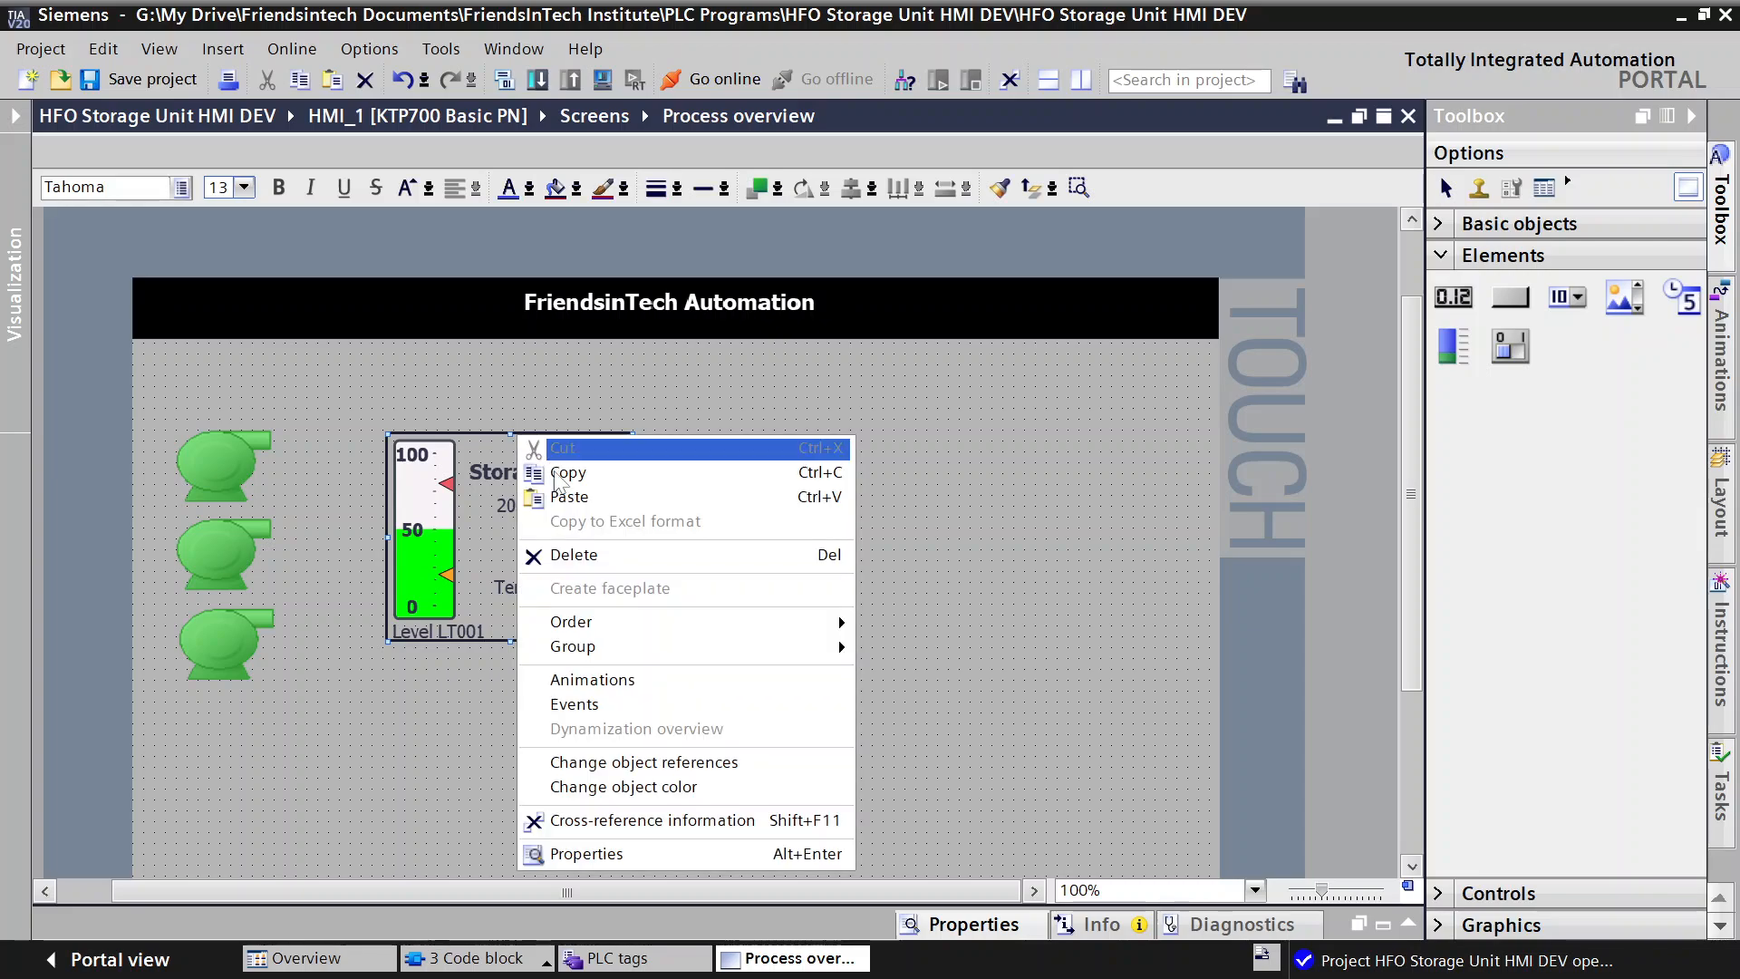
left_click(544, 471)
left_click(712, 504)
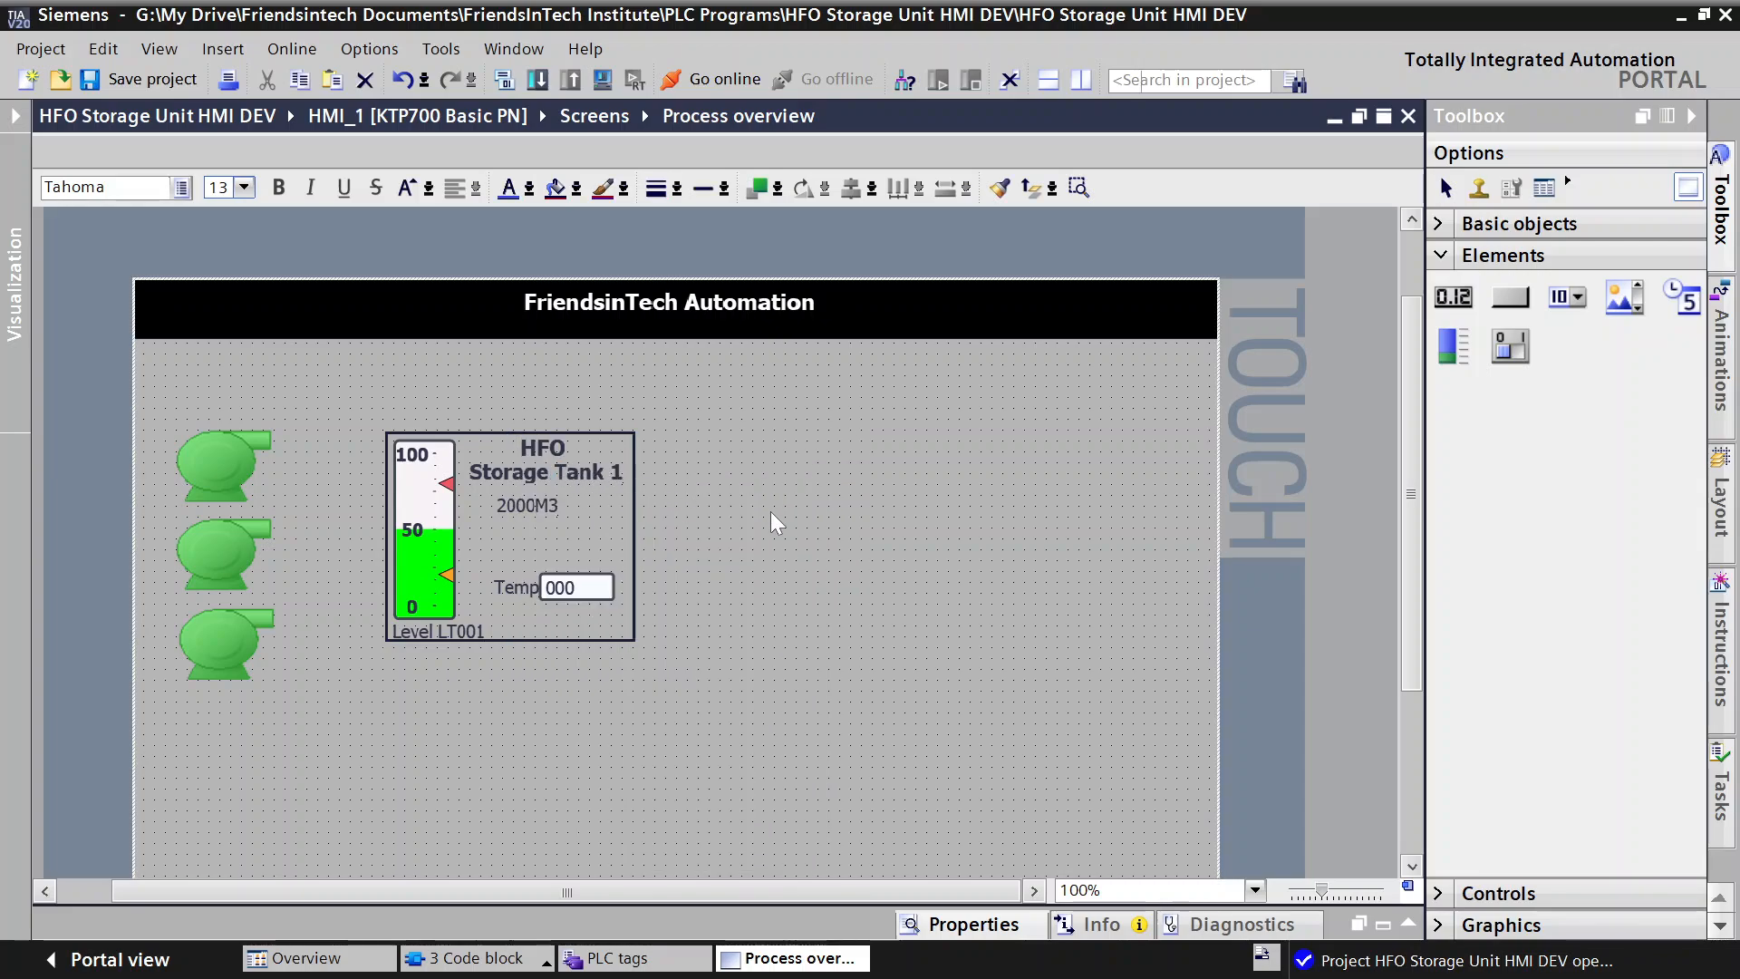
right_click(756, 513)
left_click(777, 543)
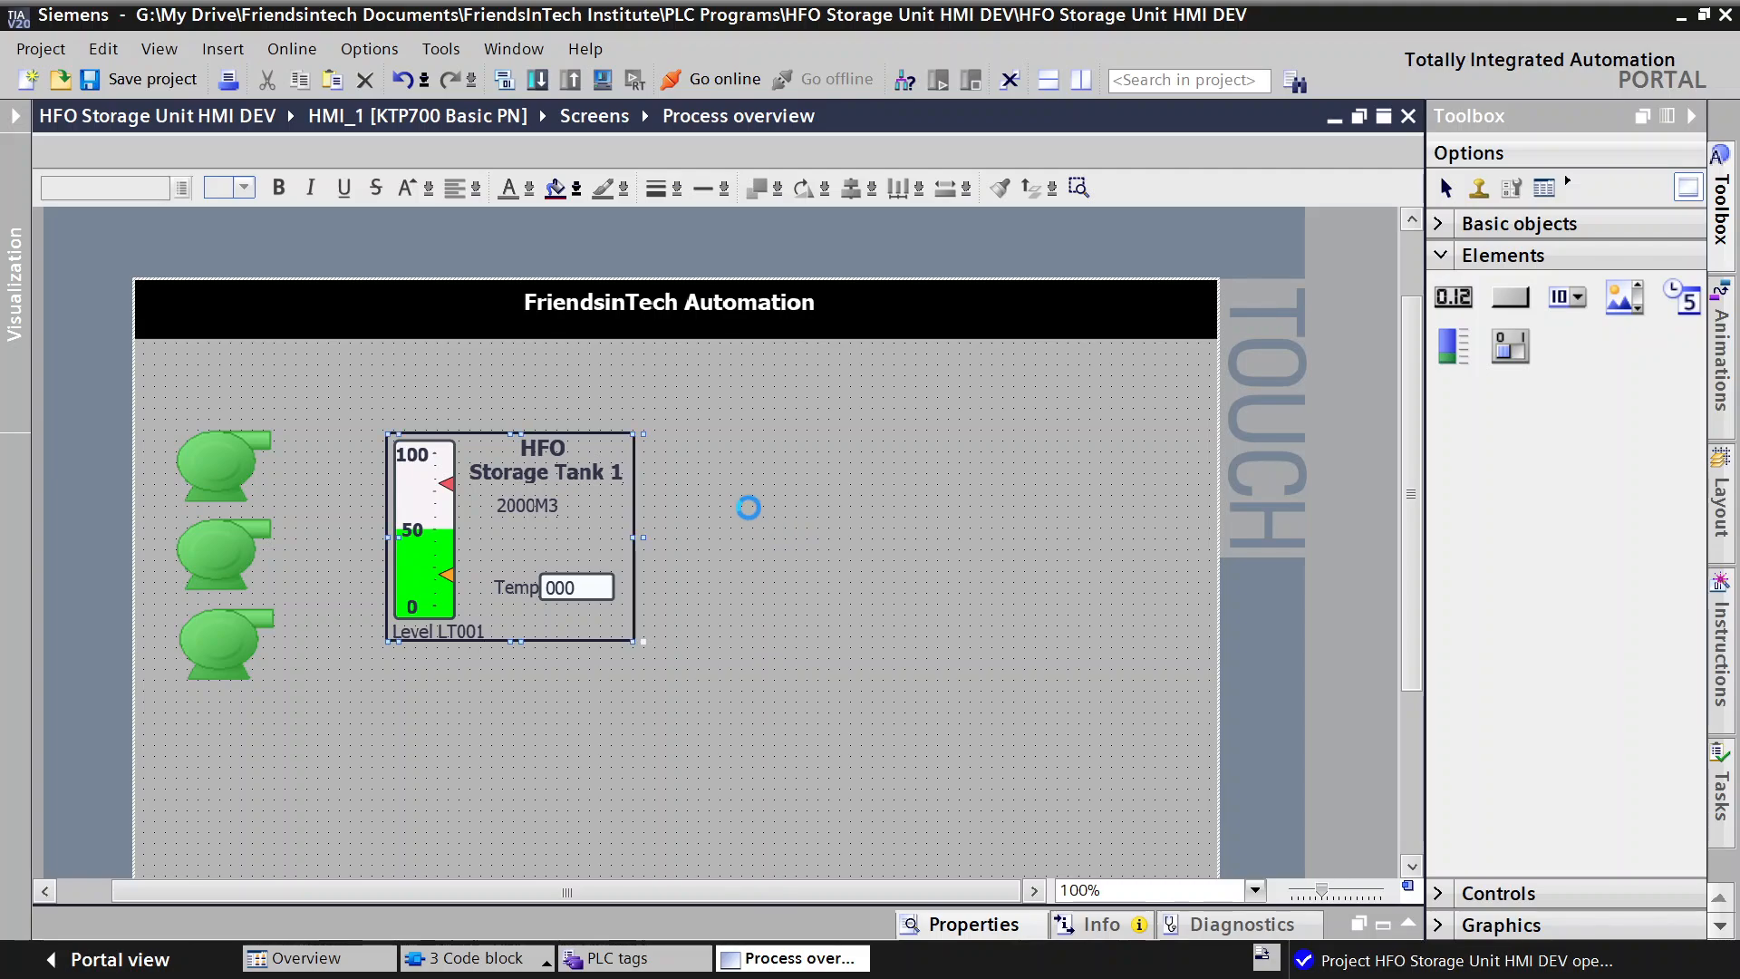
left_click_drag(562, 498, 801, 480)
Step: Paste a third tank group and place it directly to the right of the second one
left_click(922, 500)
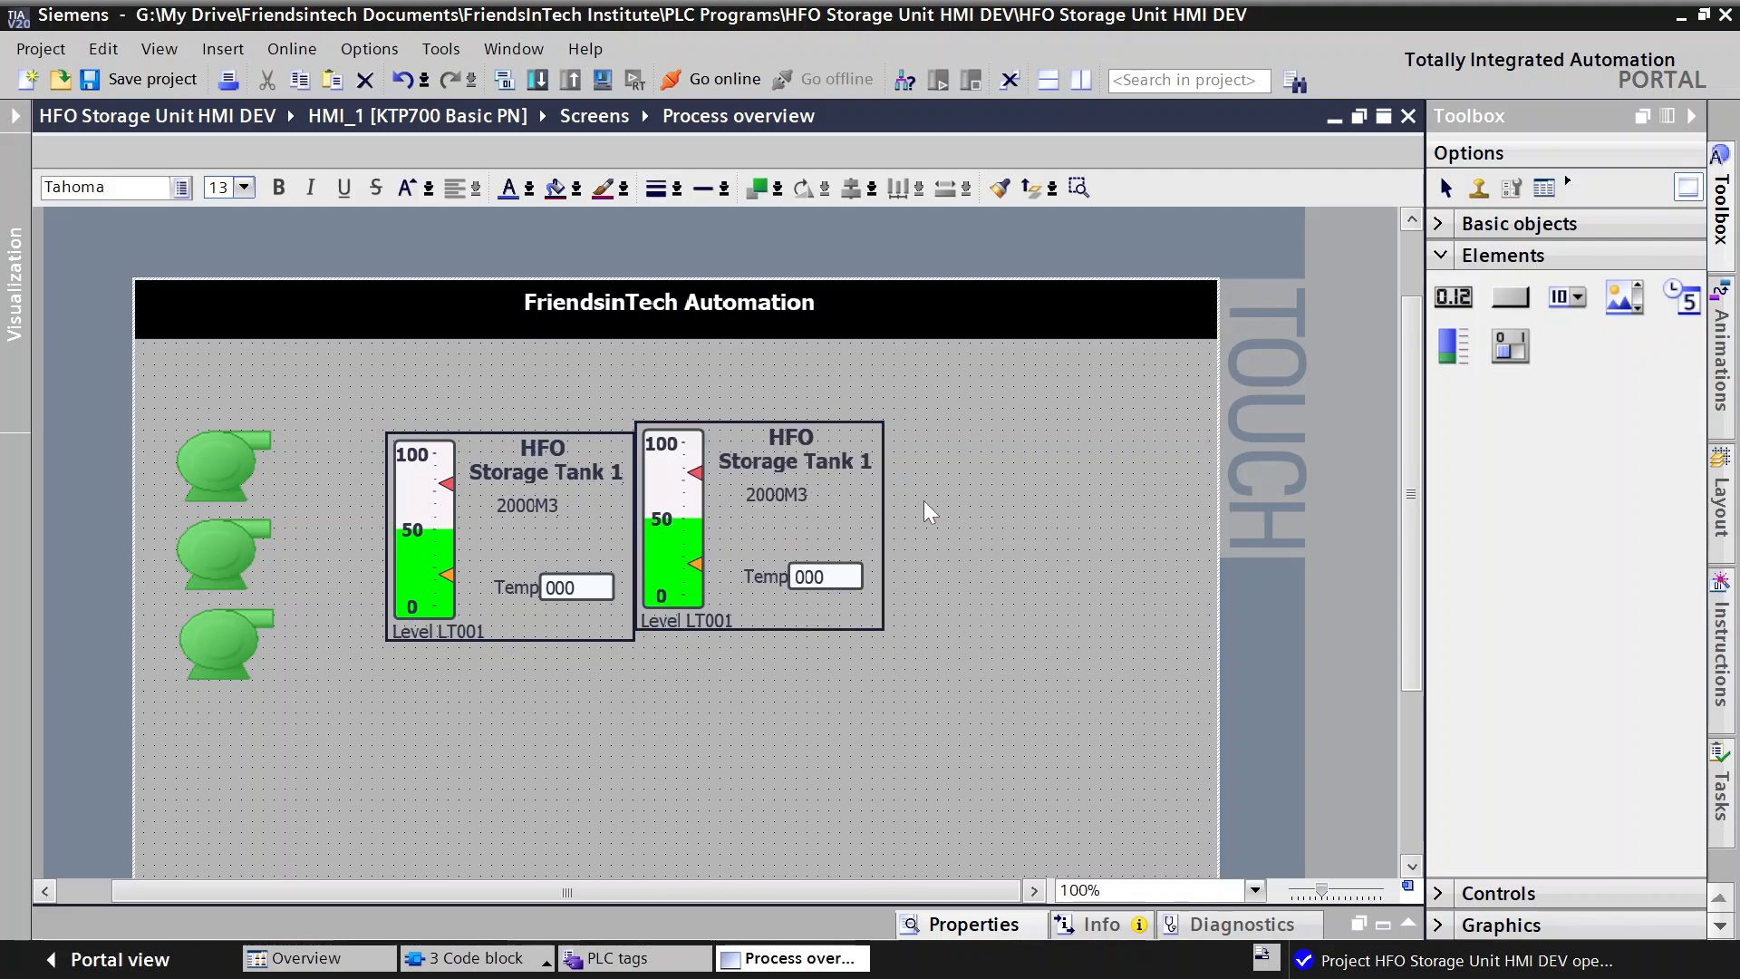
right_click(925, 501)
left_click(968, 539)
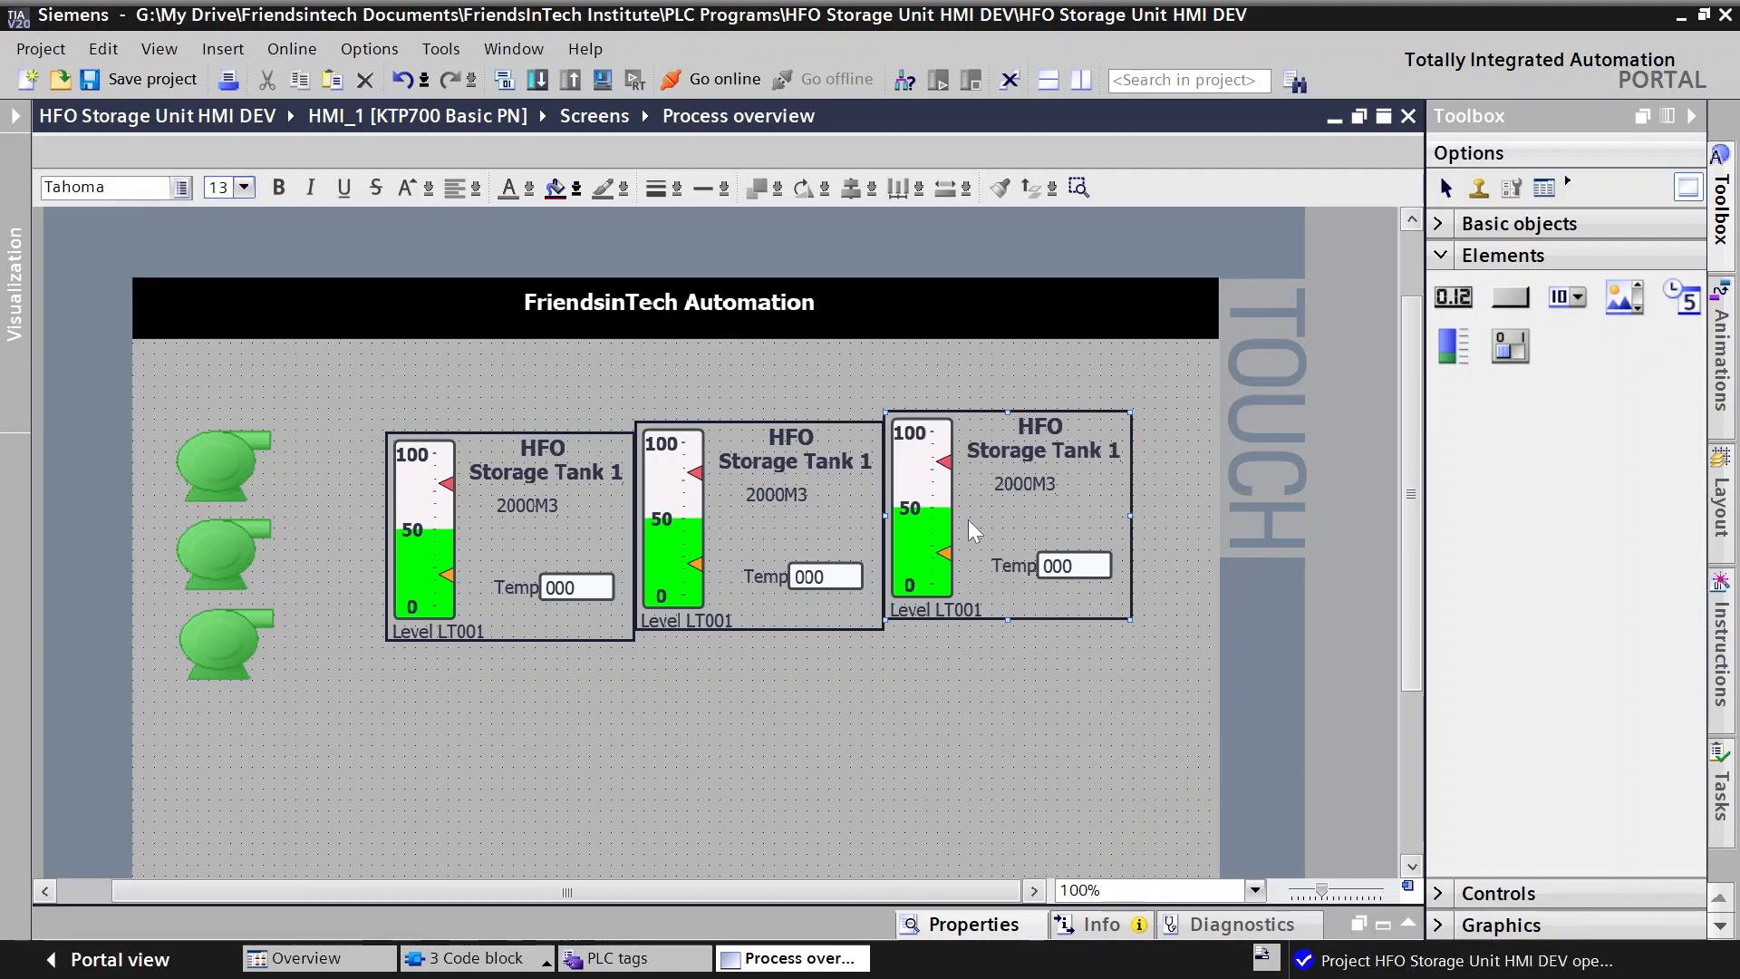
left_click(977, 666)
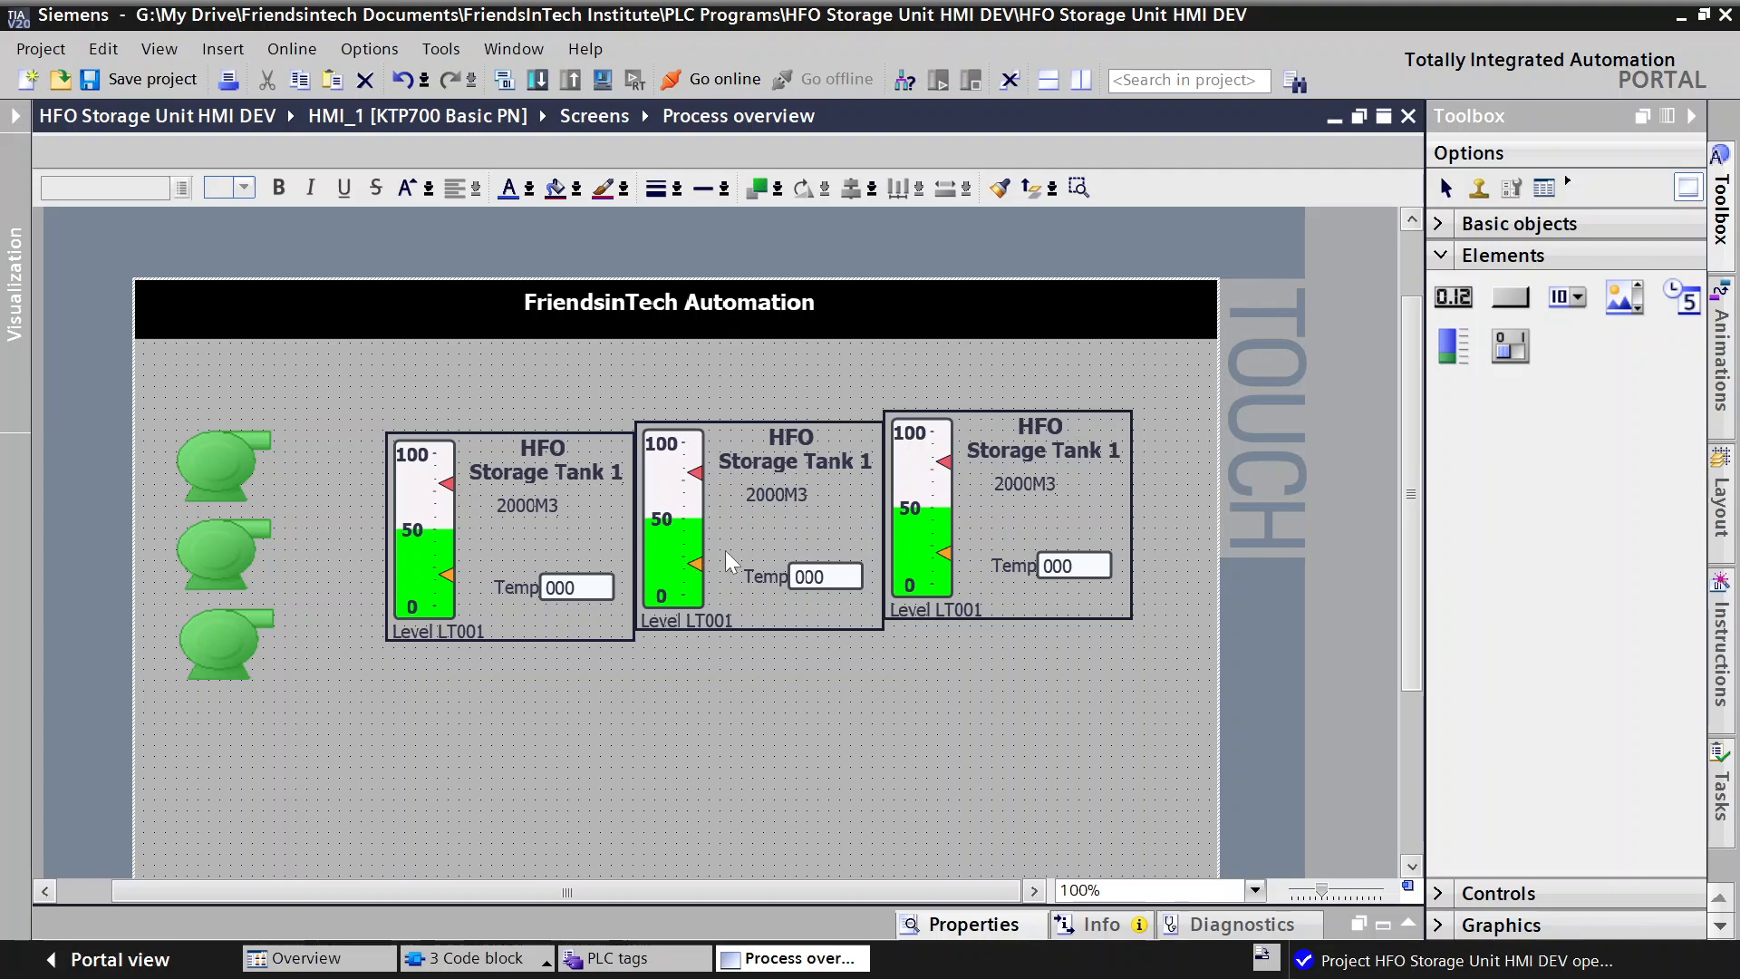
Step: Select all three tank groups and align them with Center horizontally, using the middle tank as the reference
left_click(550, 517)
left_click(774, 495)
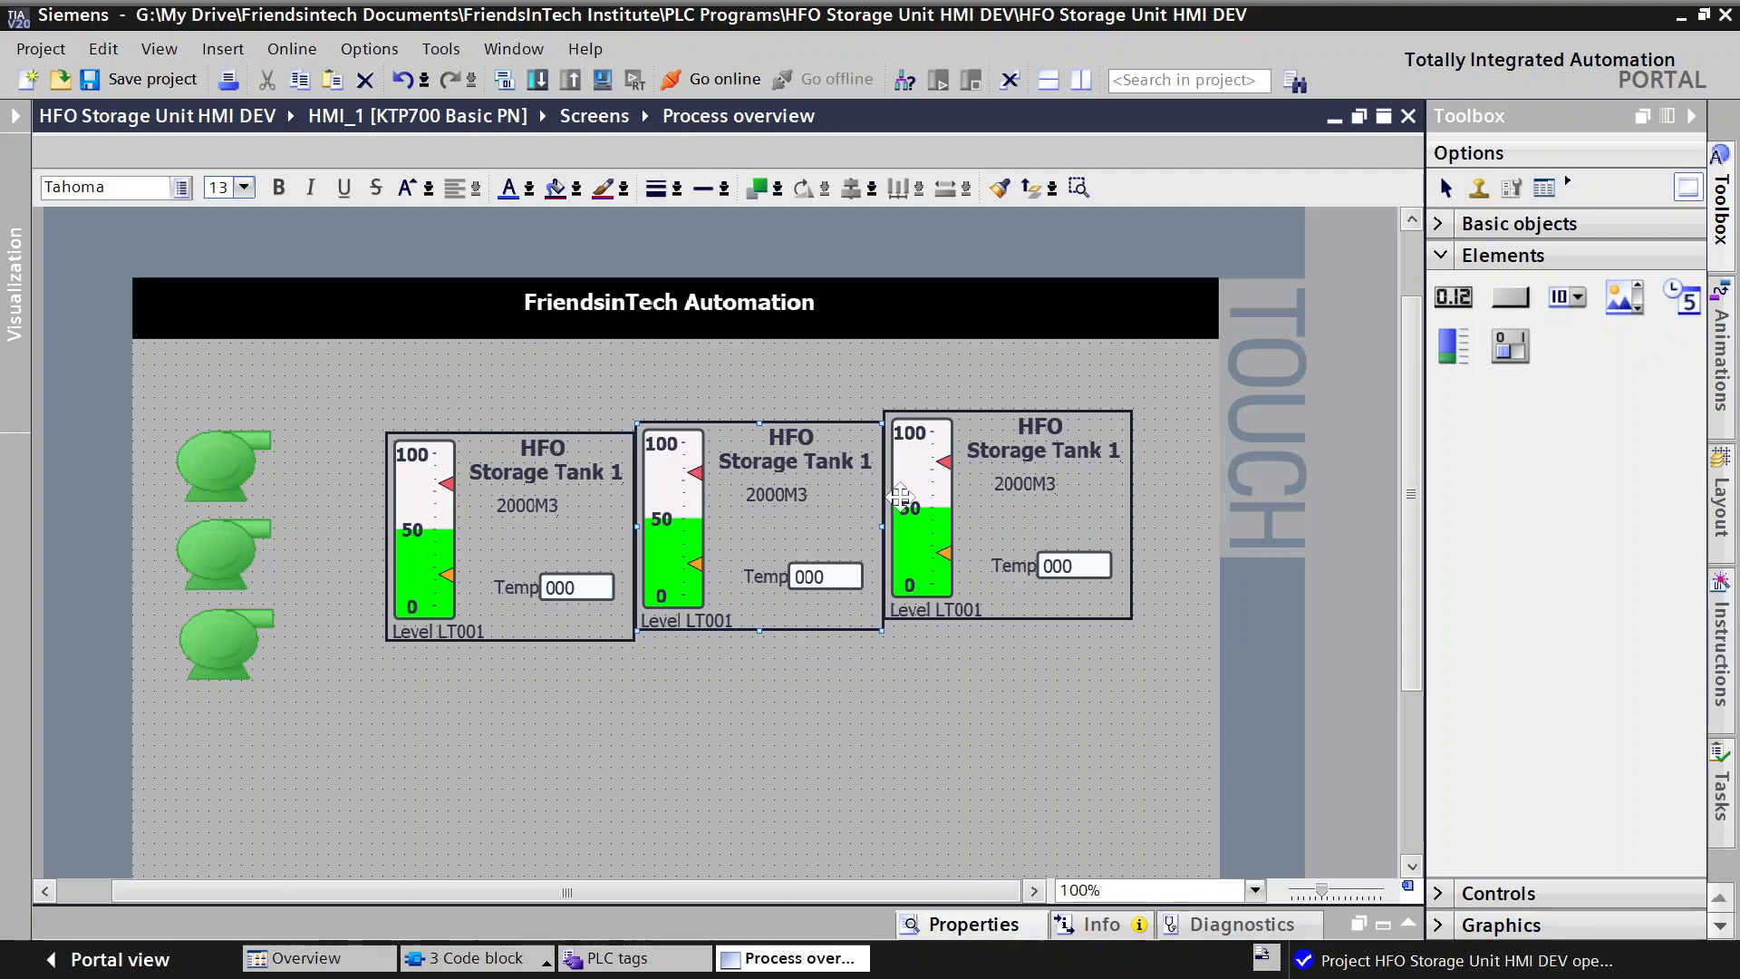
left_click(603, 471, "ctrl")
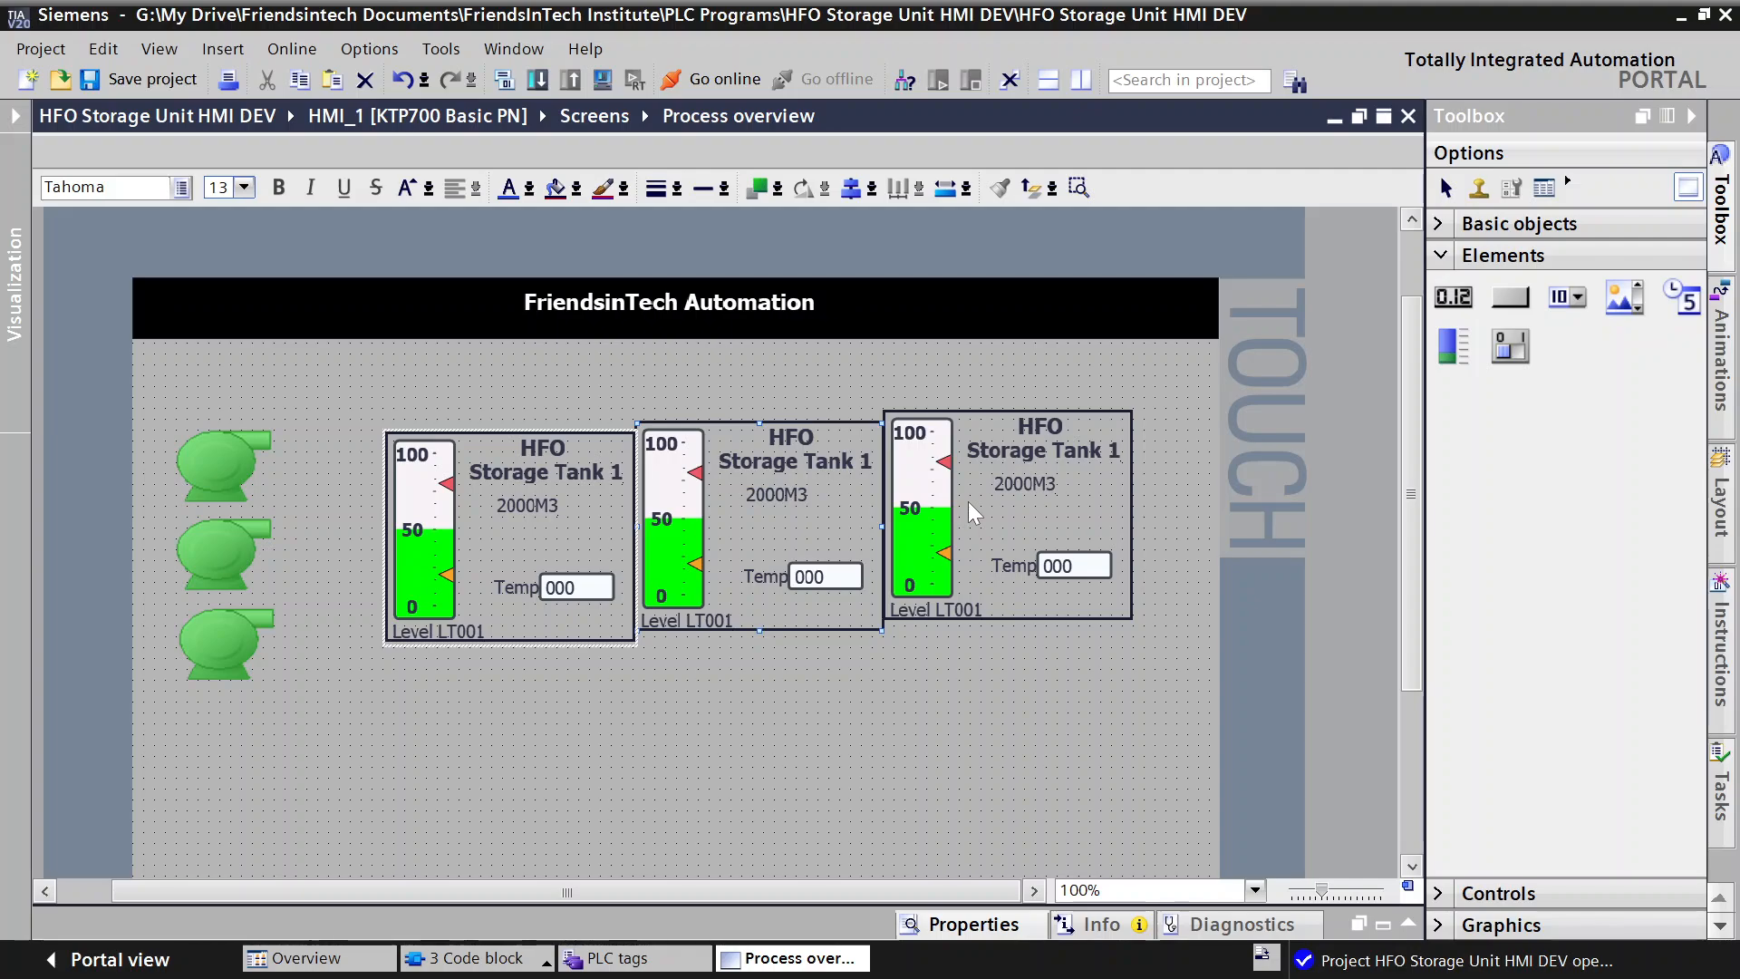
left_click(1036, 439, "ctrl")
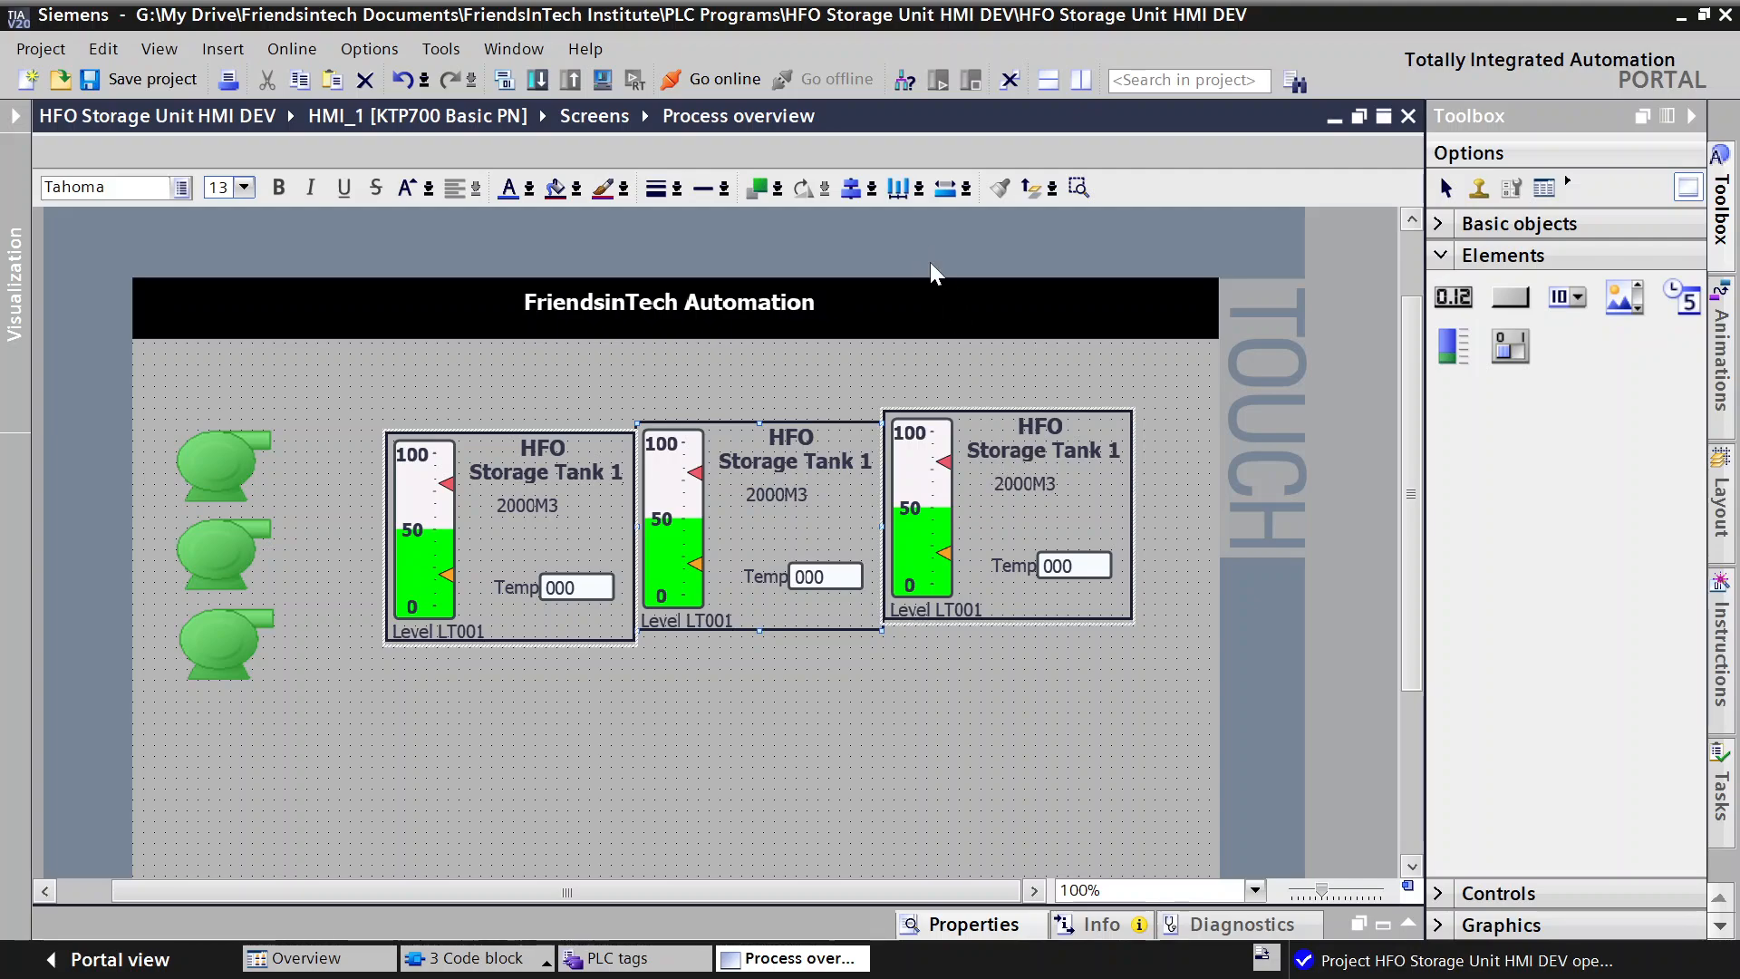
right_click(897, 535)
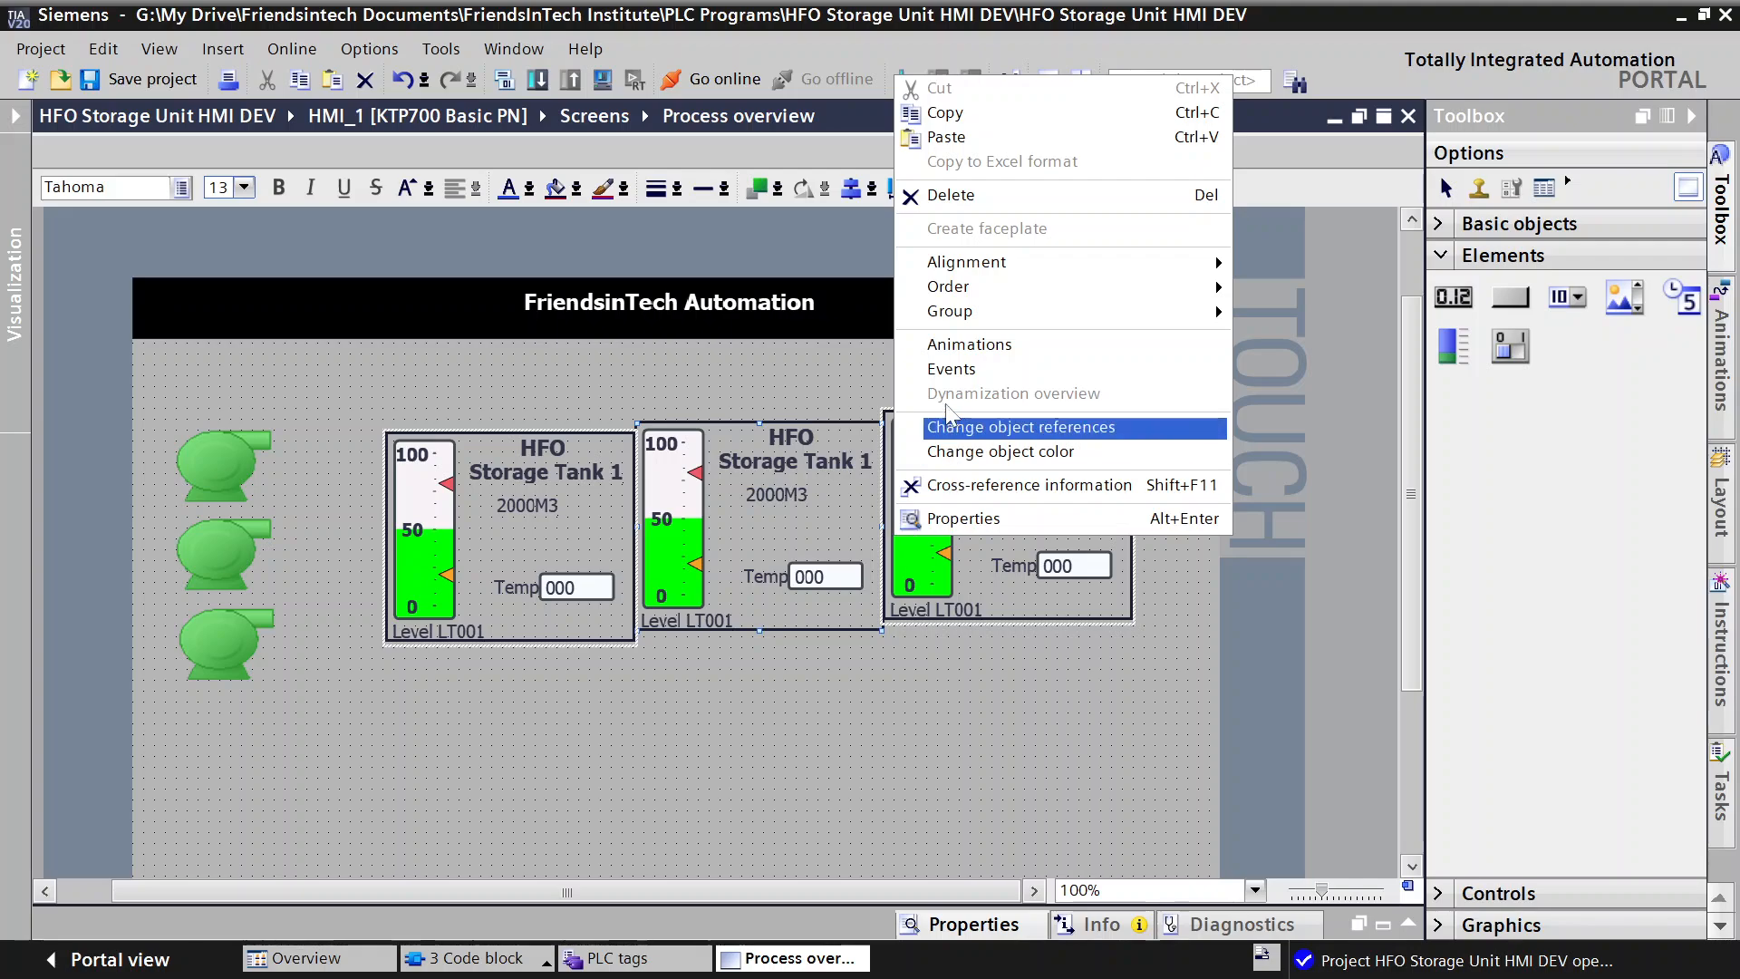
mouse_move(974, 263)
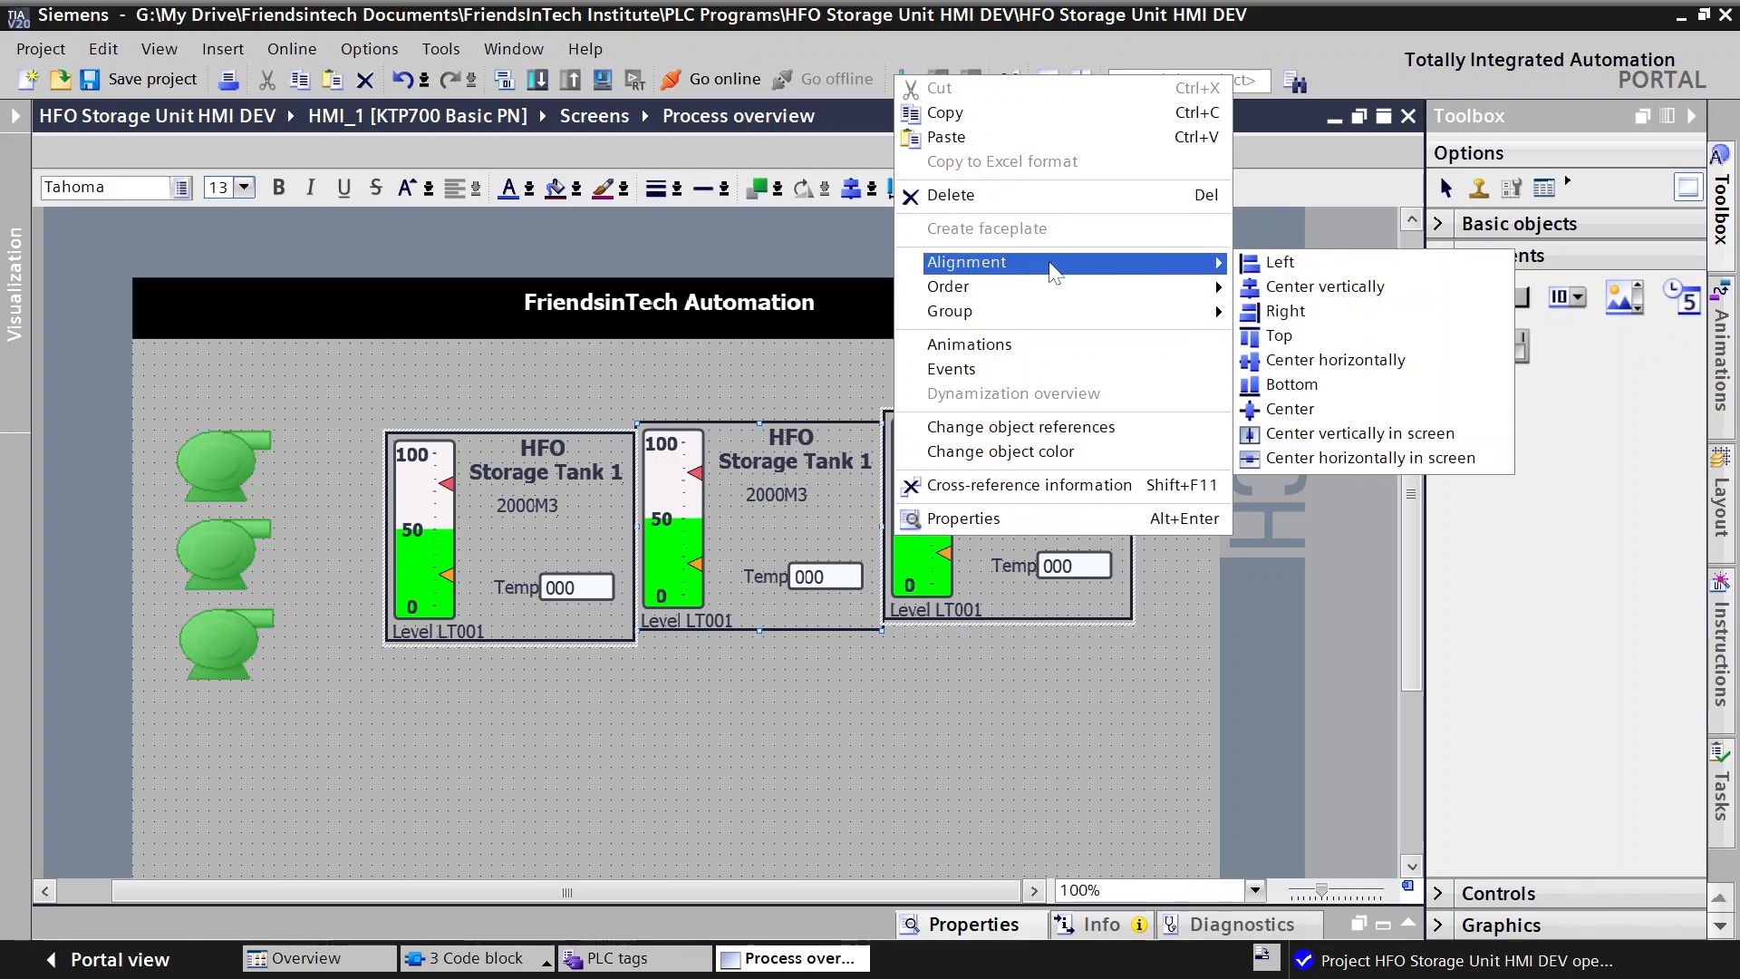
left_click(1334, 362)
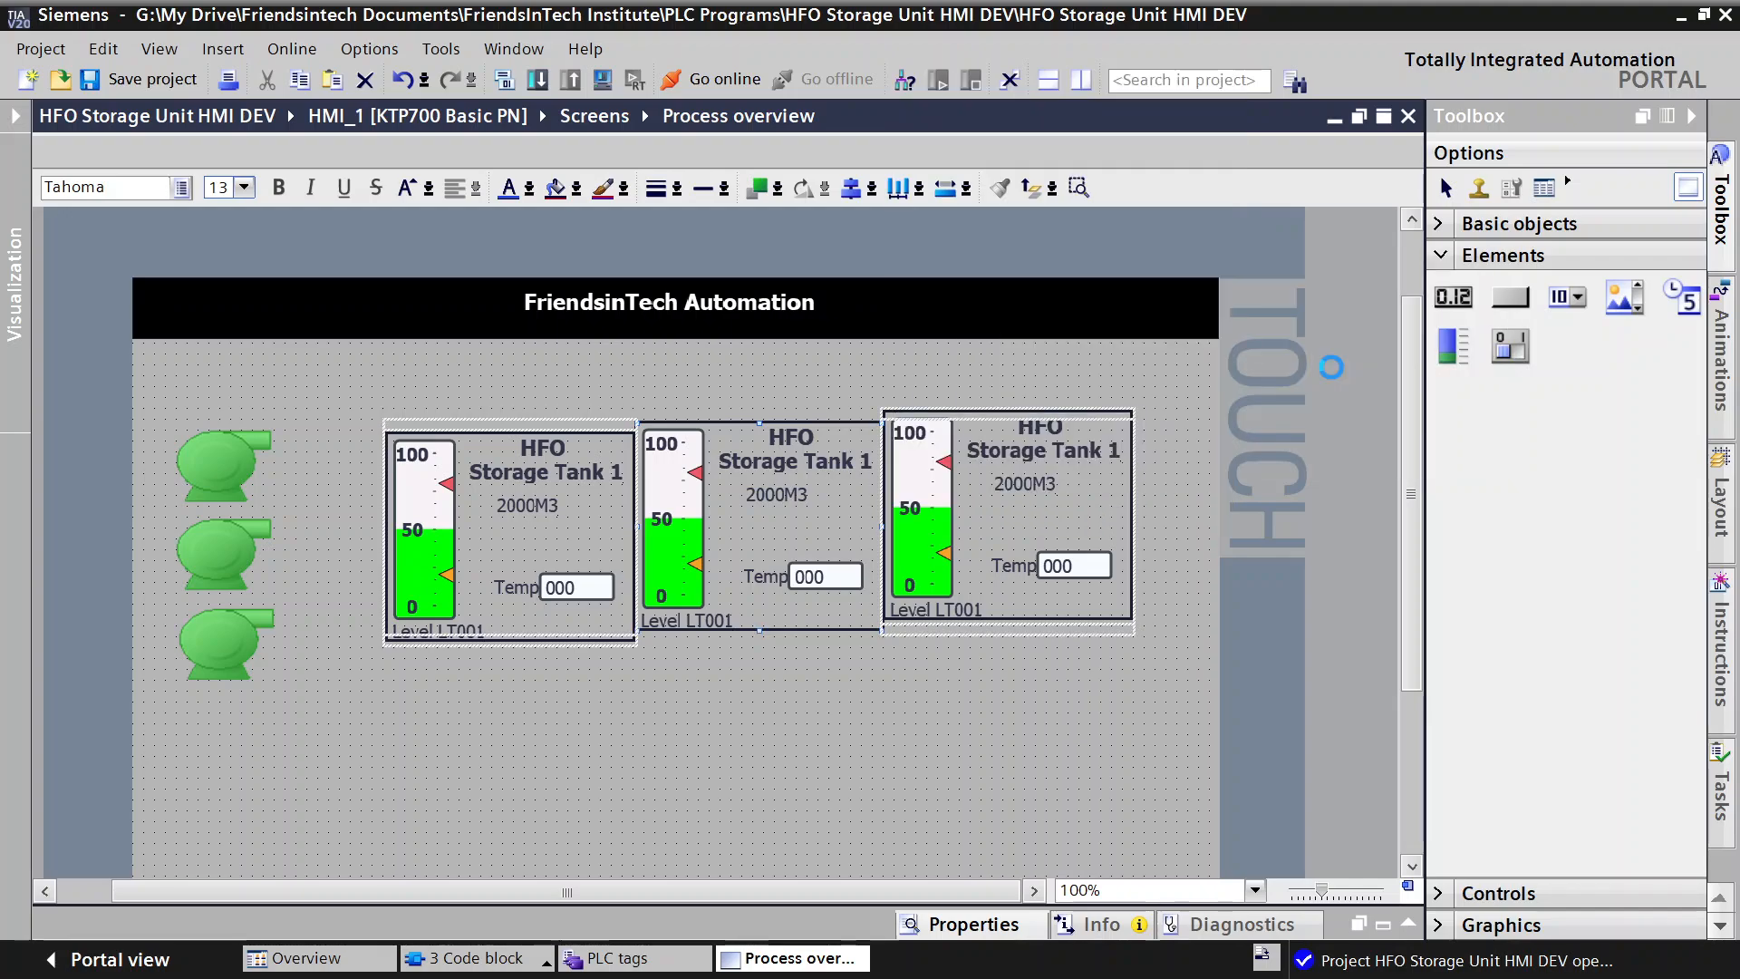
right_click(562, 517)
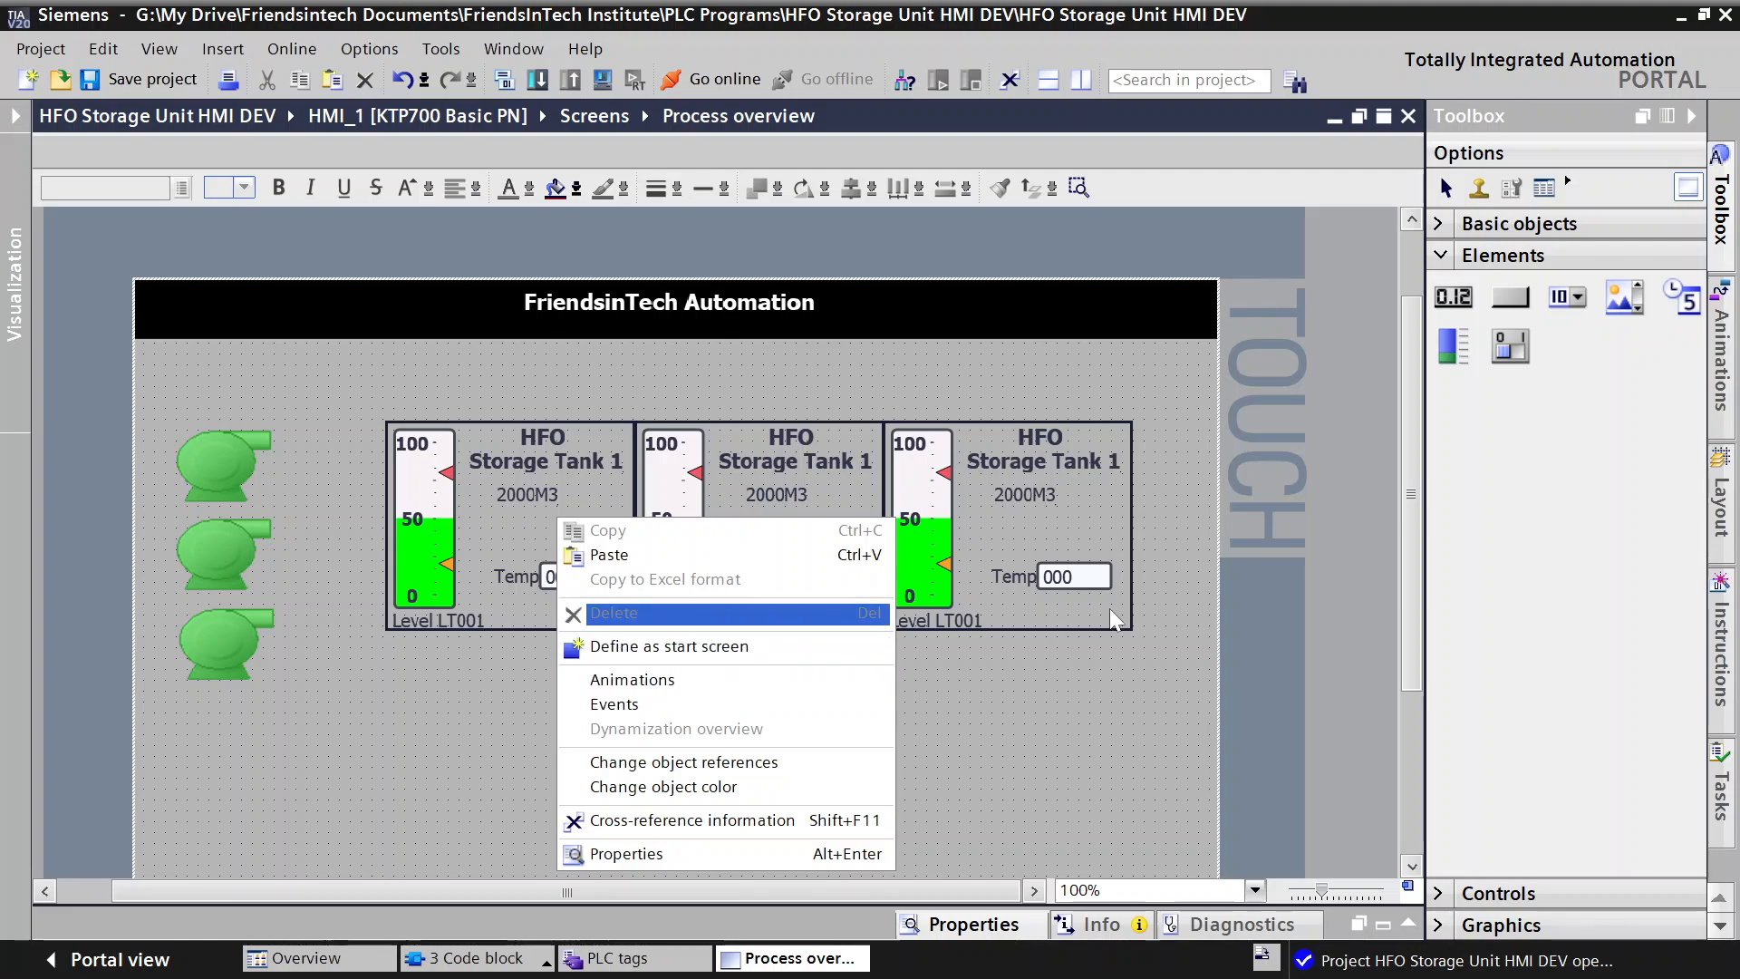
right_click(1073, 546)
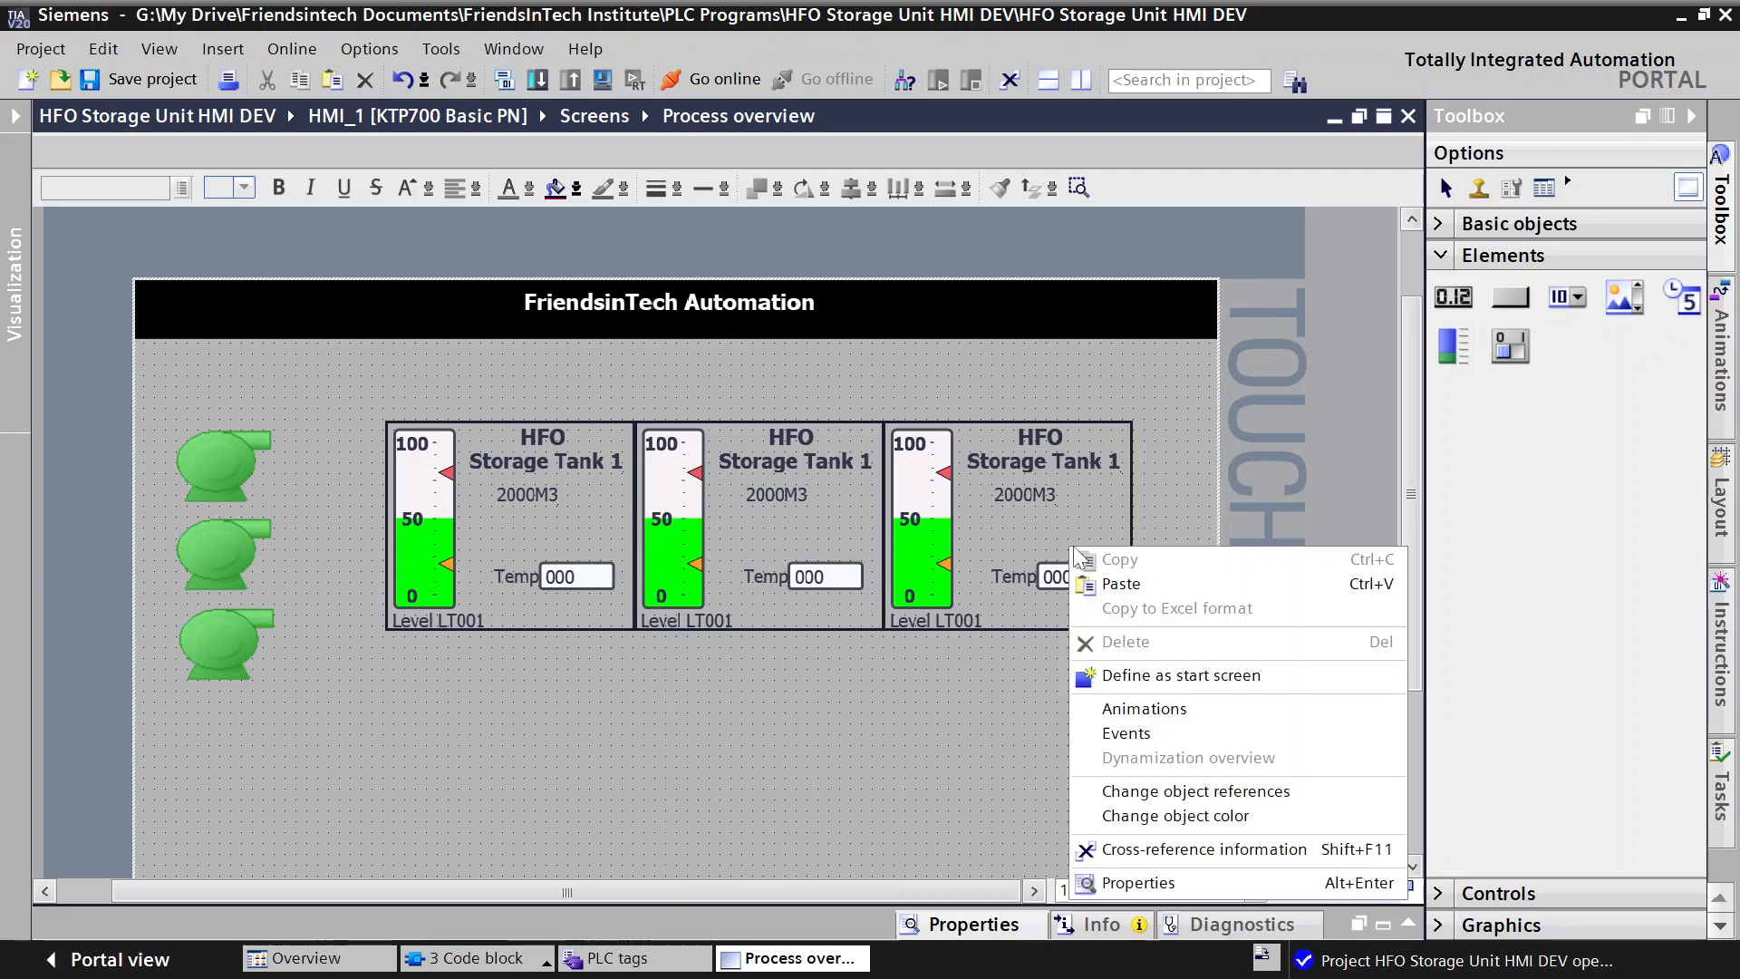
left_click(571, 526)
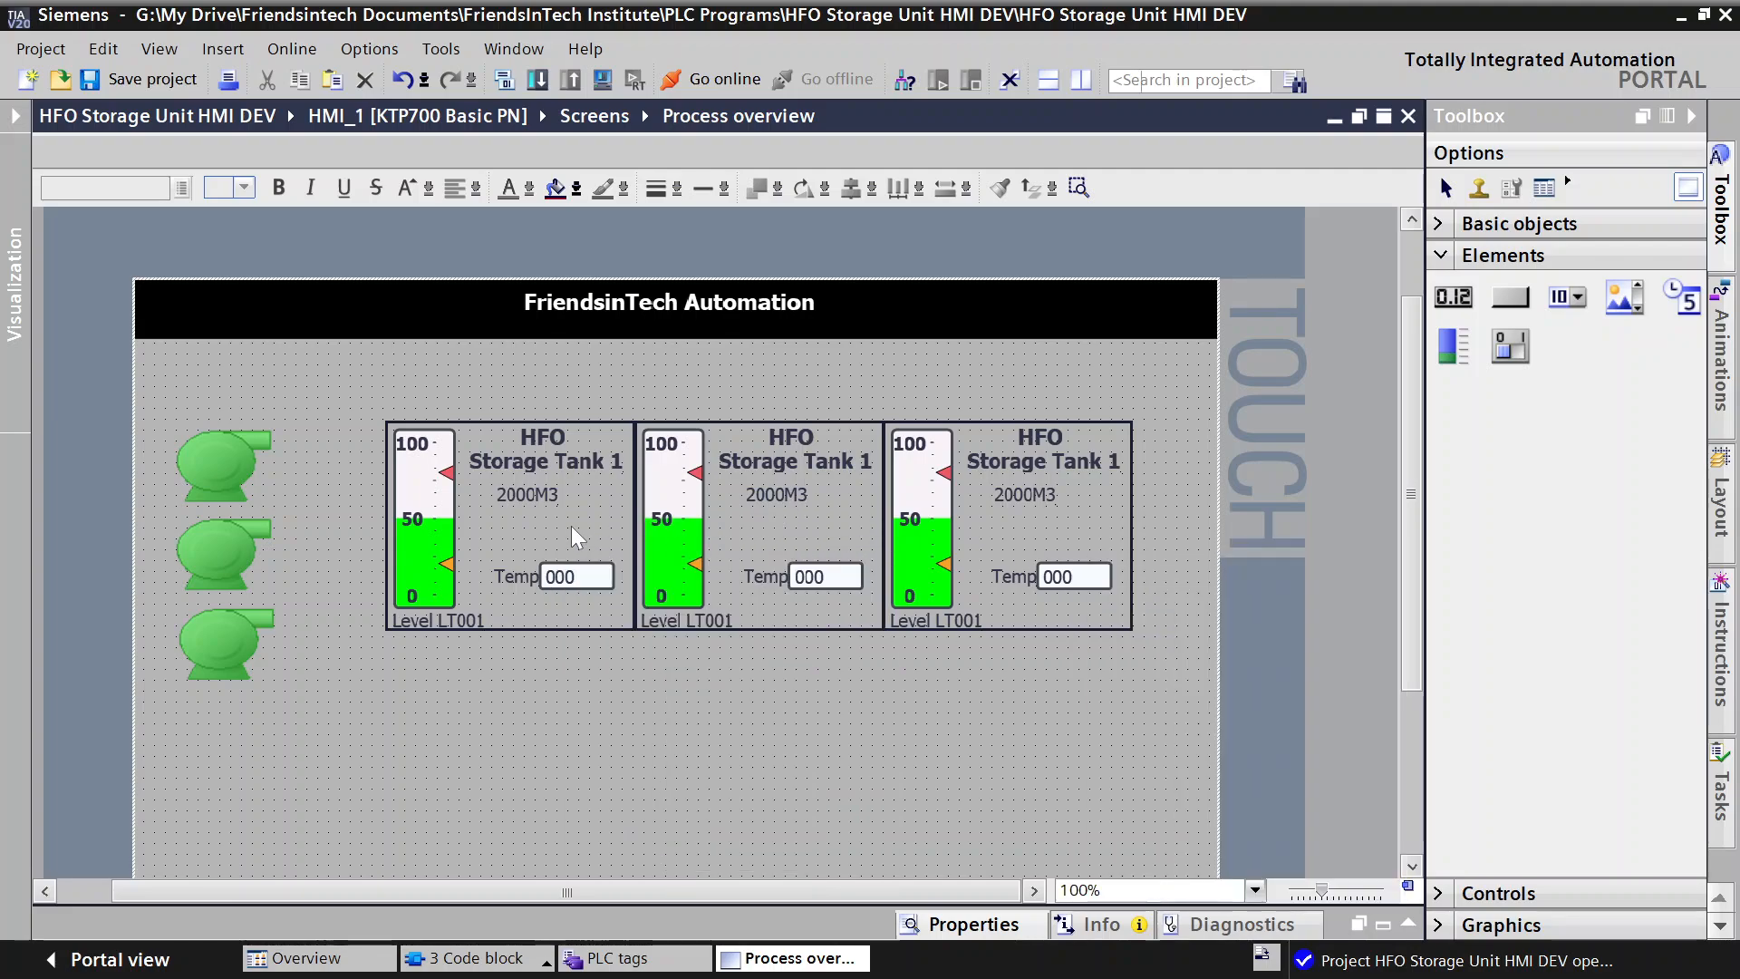
left_click(578, 464)
left_click(680, 484, "ctrl")
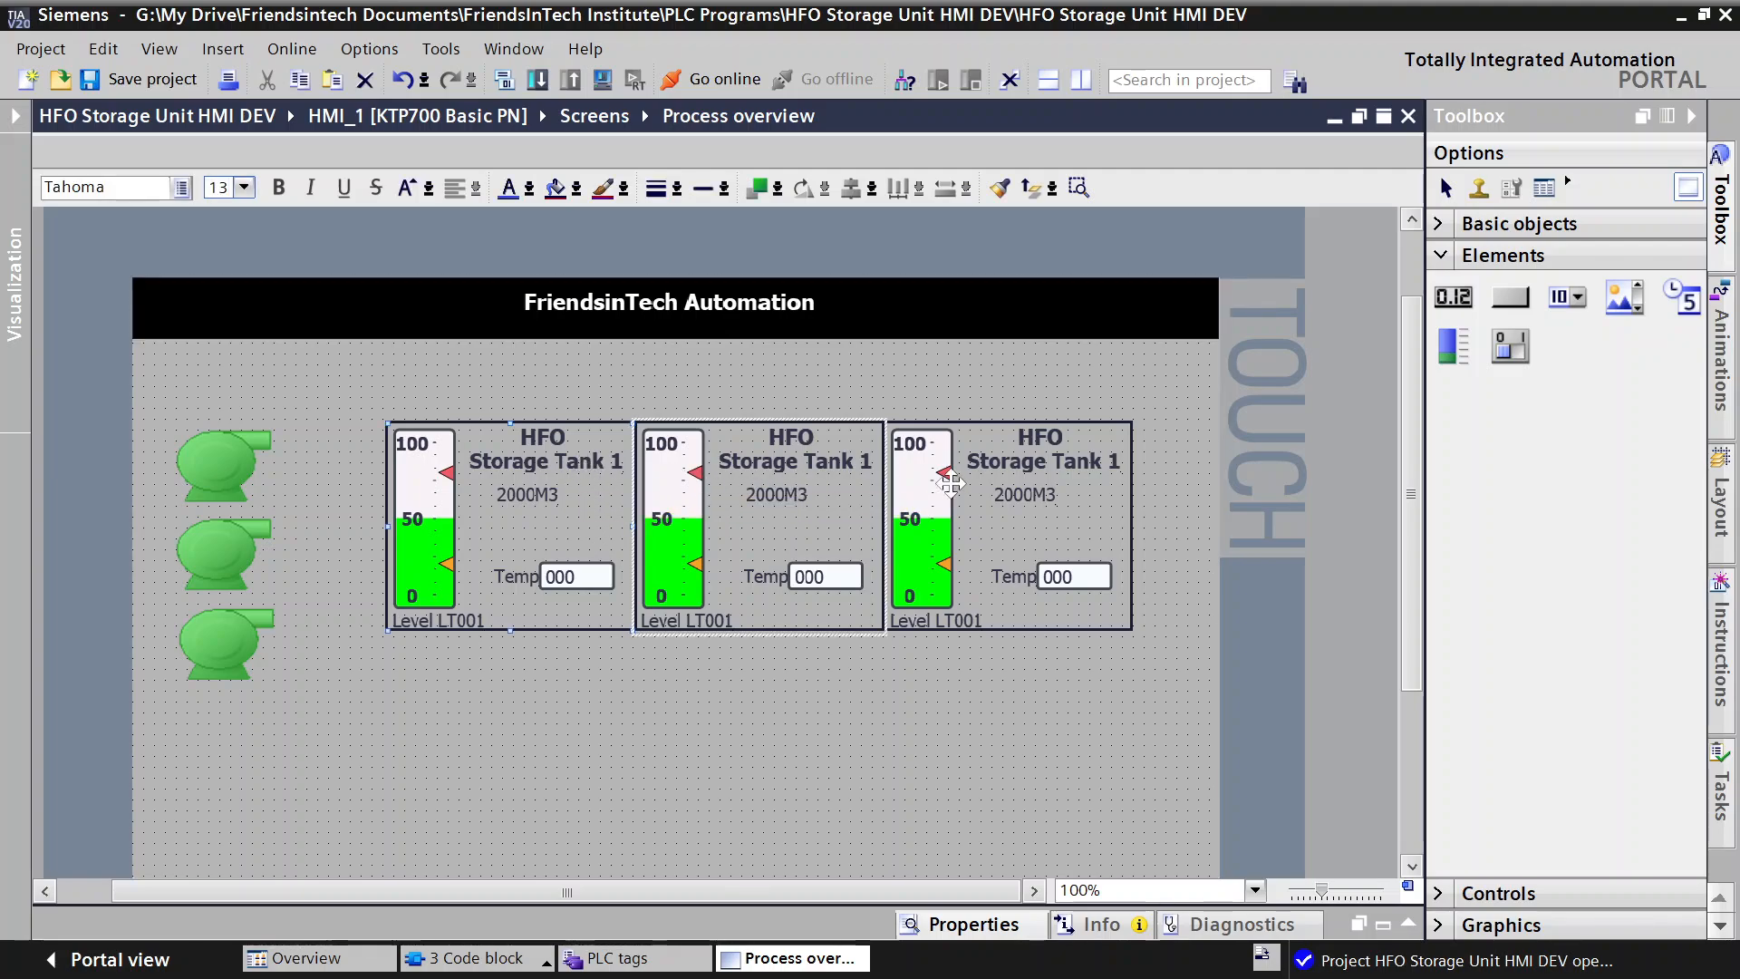
left_click(1022, 466, "ctrl")
right_click(1020, 463)
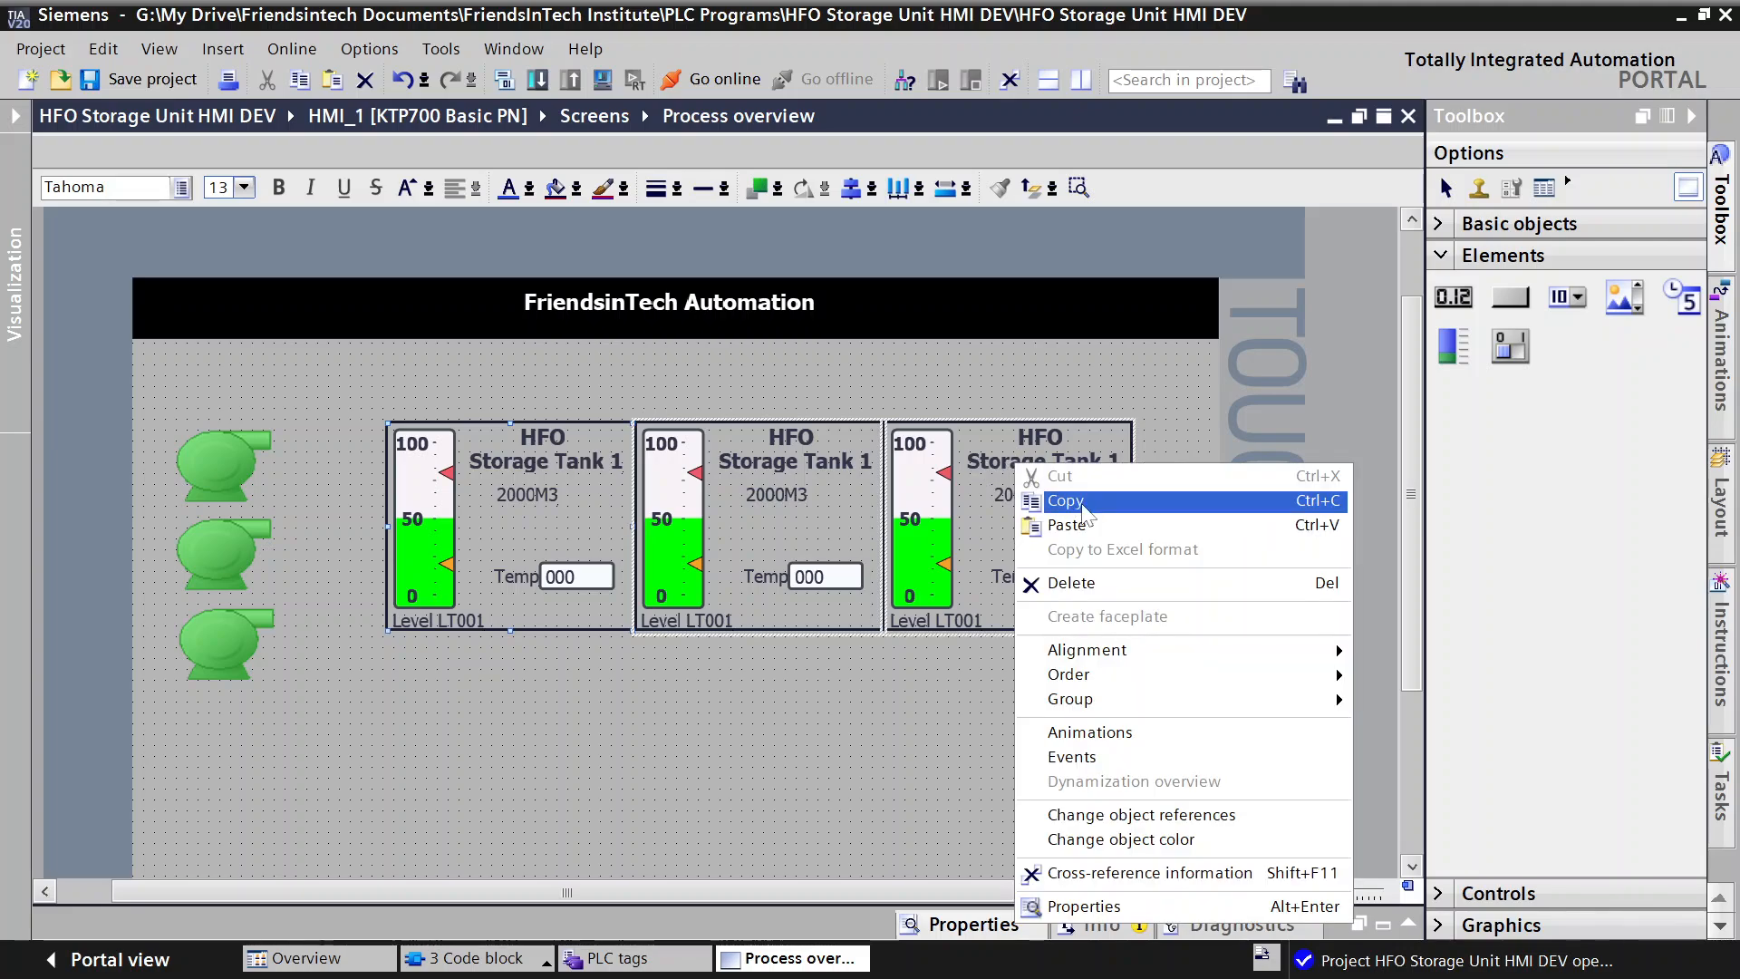
mouse_move(1115, 653)
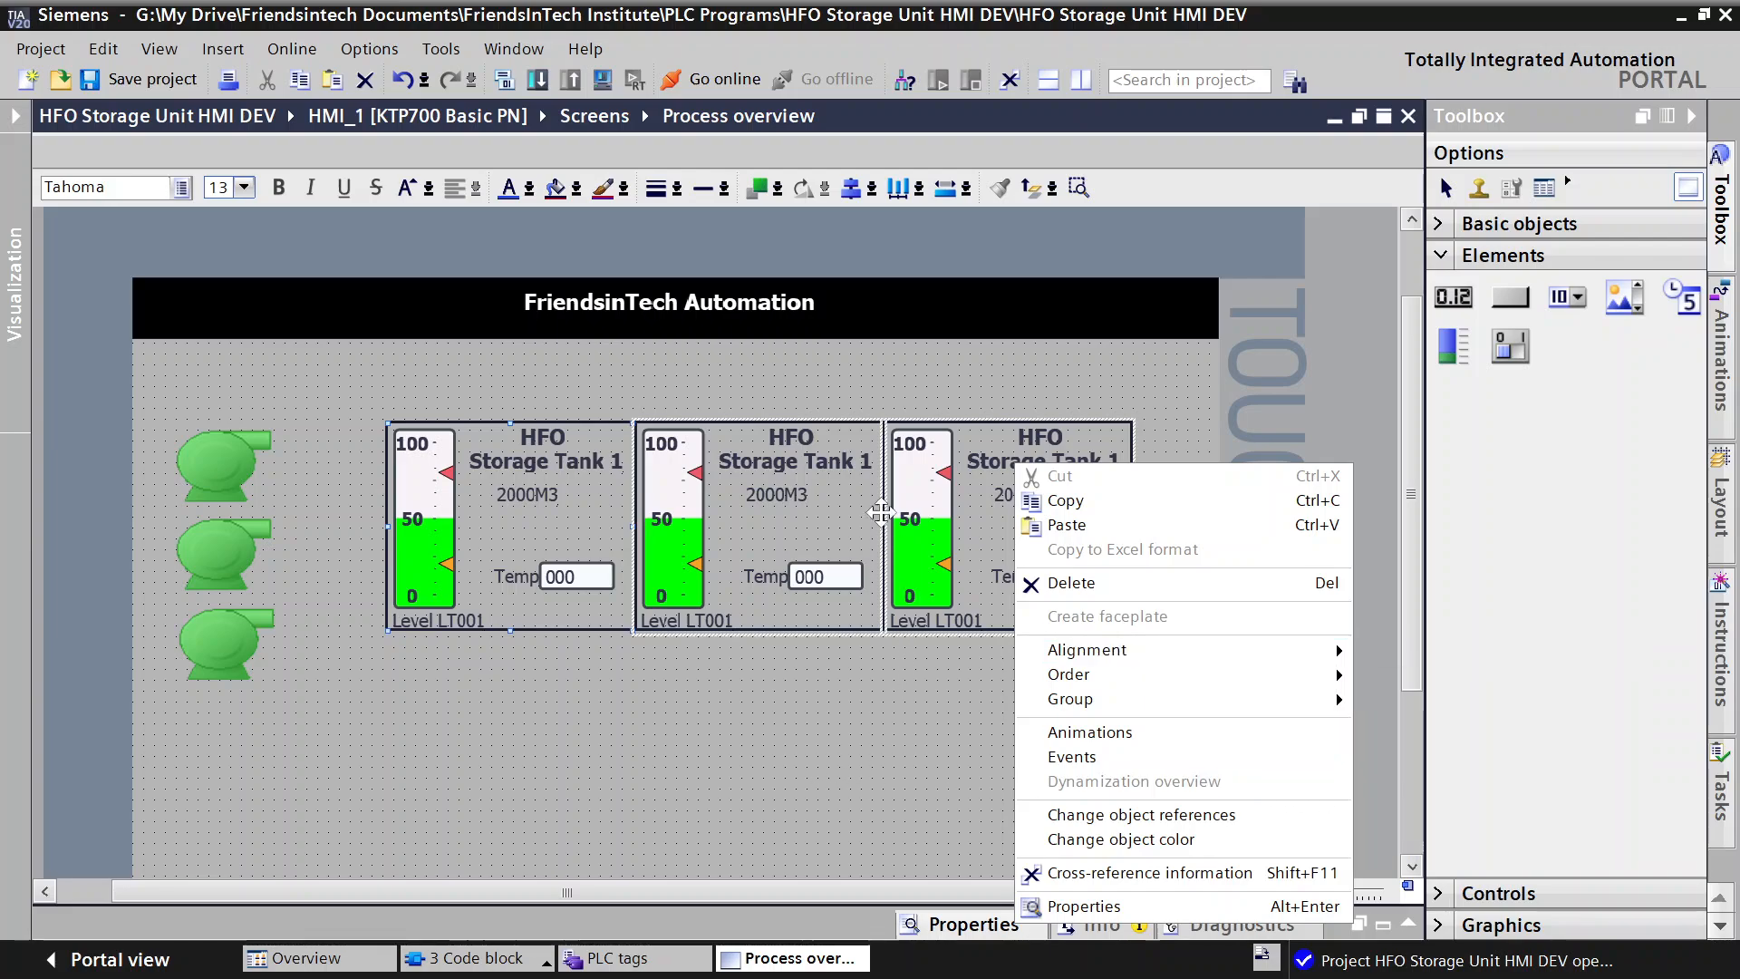
left_click(836, 662)
left_click(840, 651)
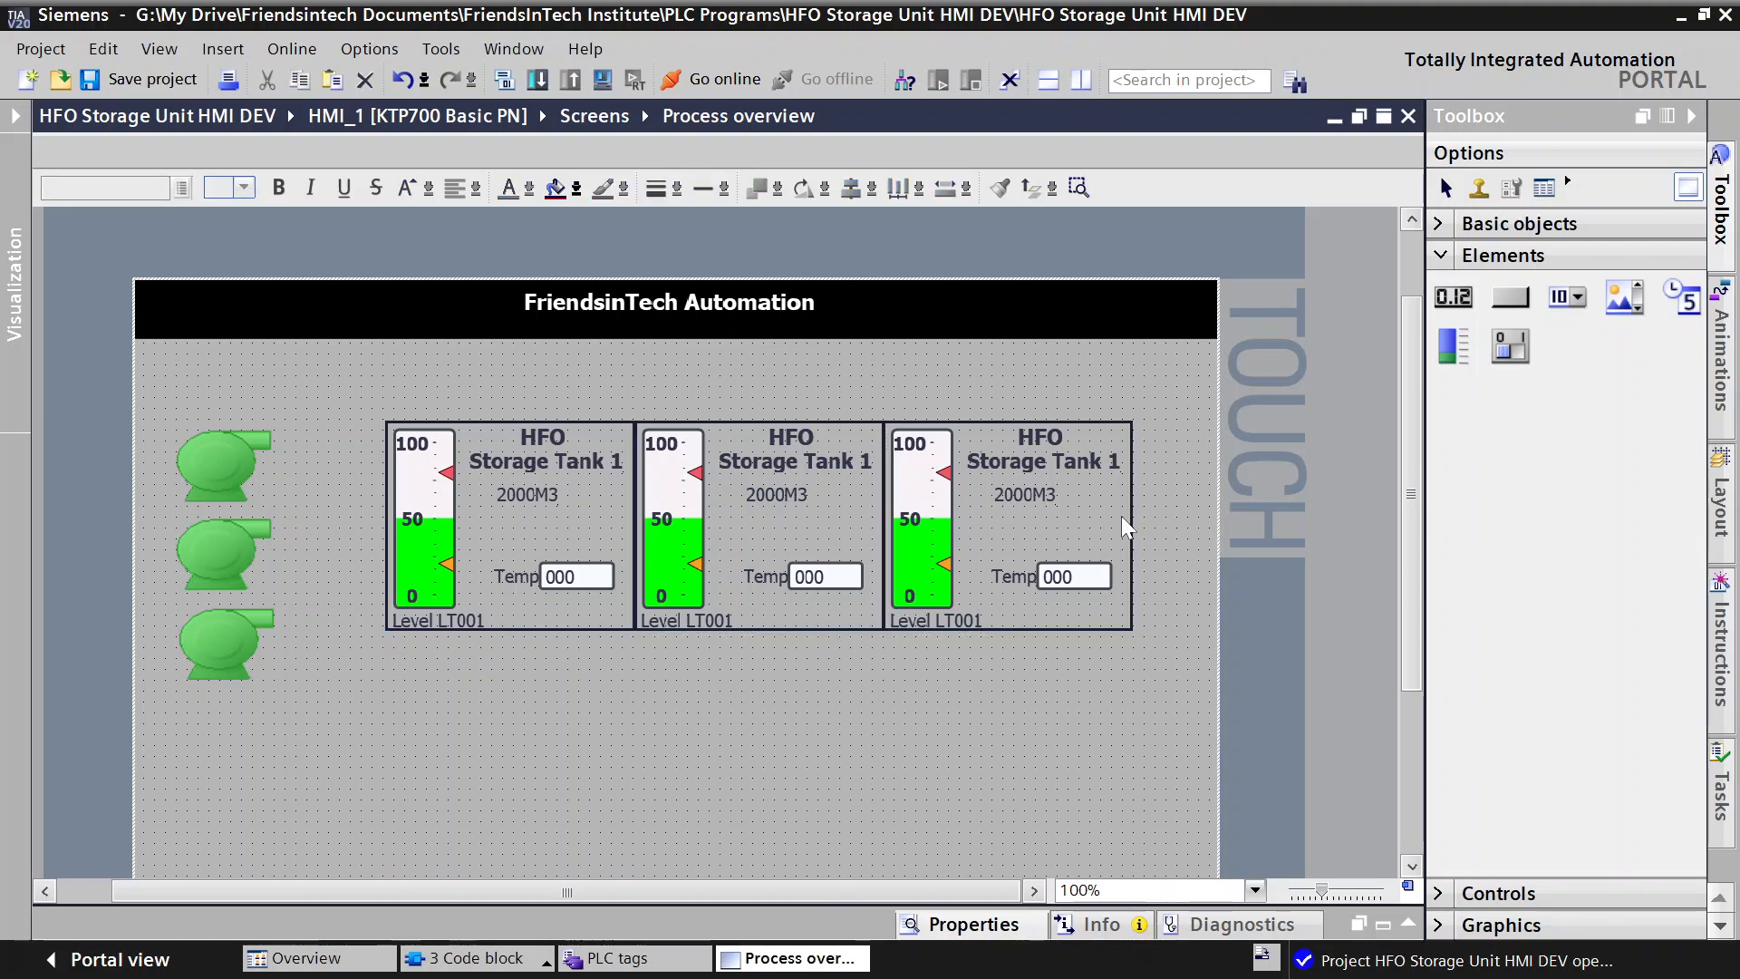
Step: Move the second and third tank groups to the right so small gaps separate the three tanks
left_click(1131, 523)
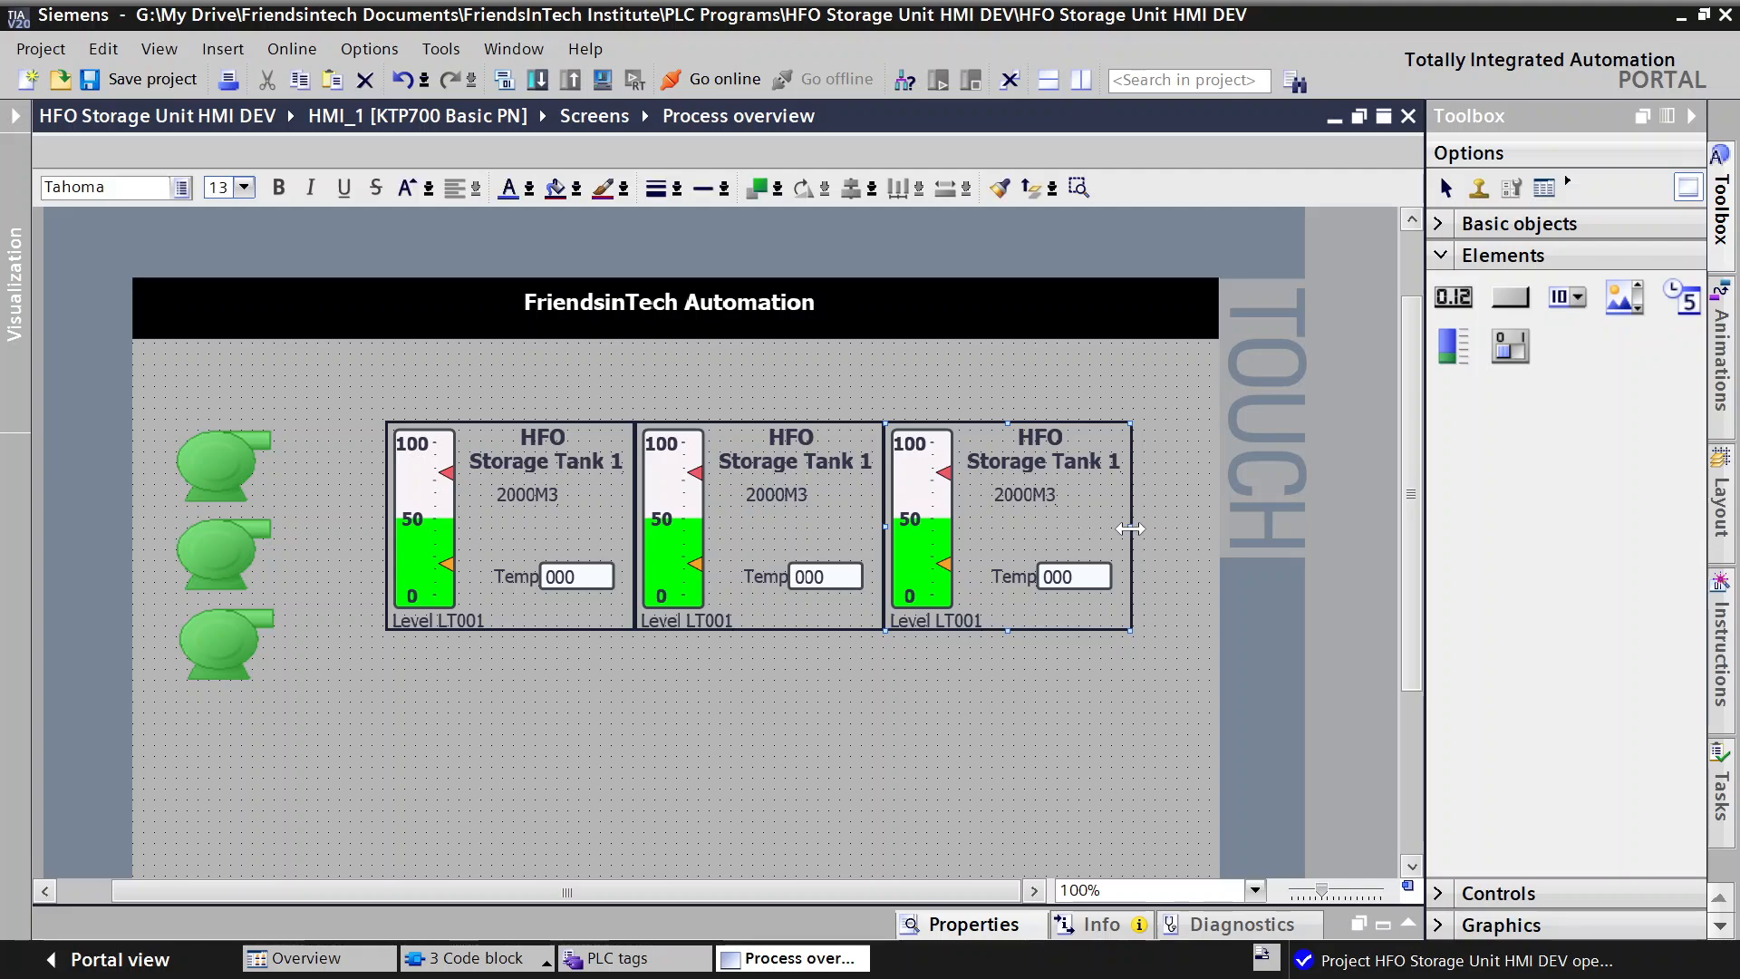
left_click_drag(1040, 501, 1051, 503)
left_click(756, 489)
left_click_drag(756, 490, 776, 491)
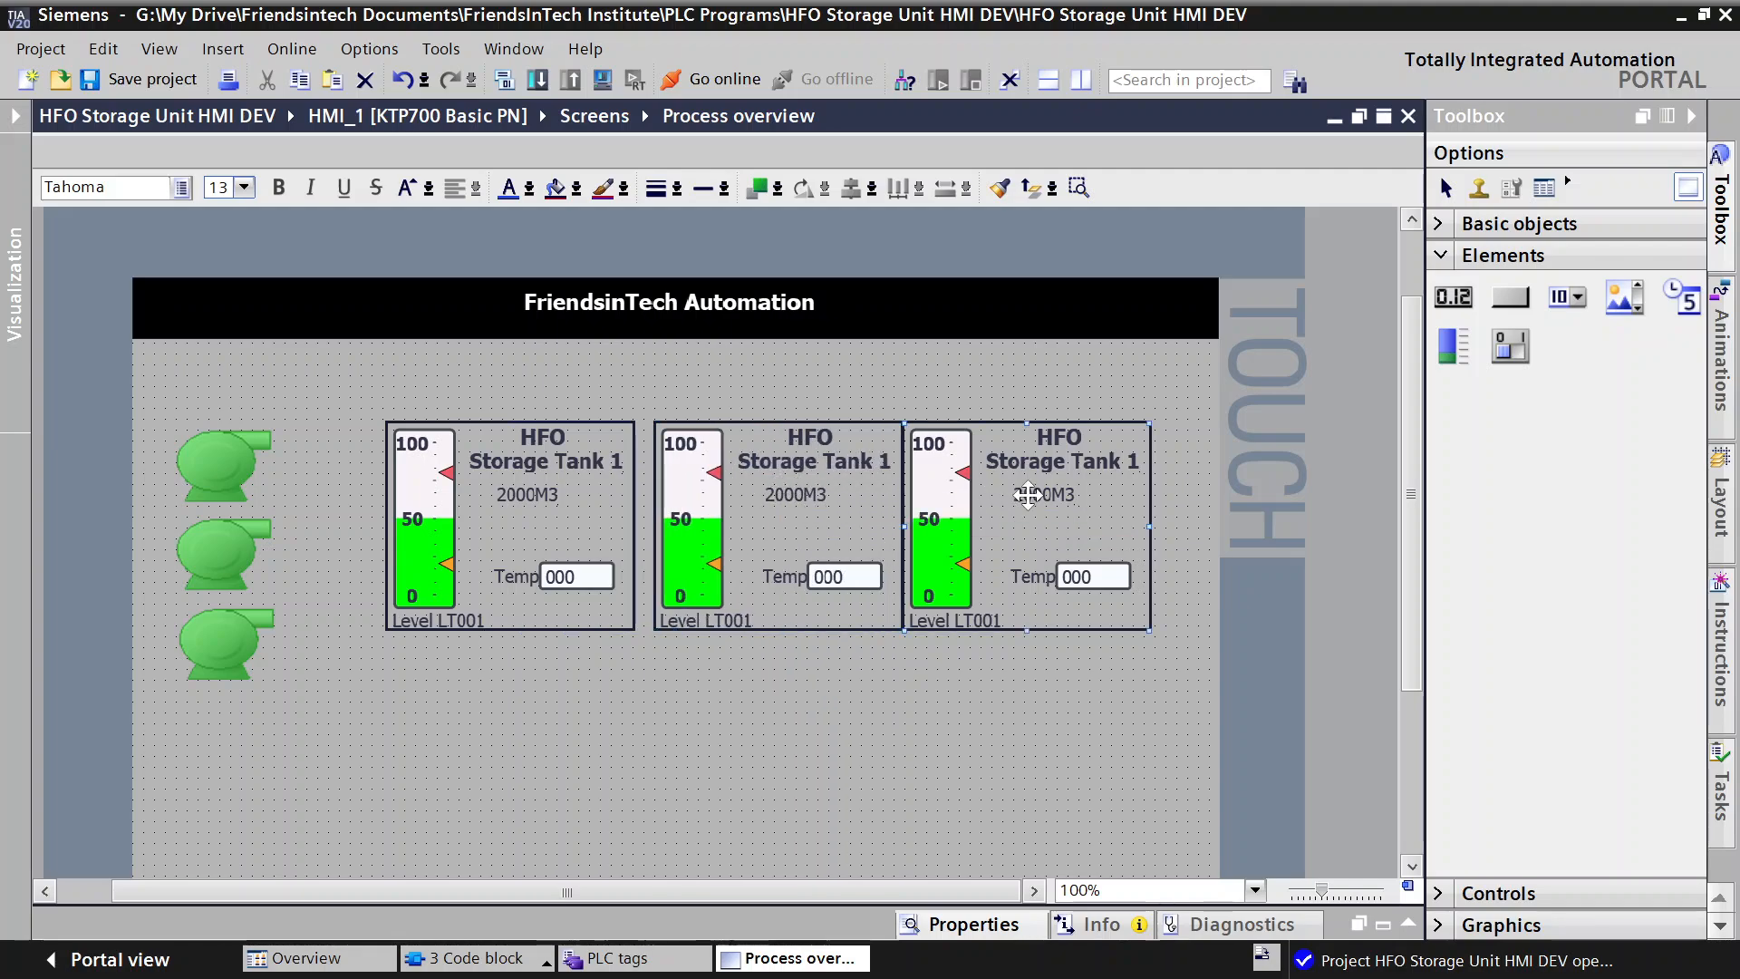
mouse_move(1033, 500)
left_mouse_down()
mouse_move(1066, 509)
mouse_move(1038, 497)
left_mouse_up()
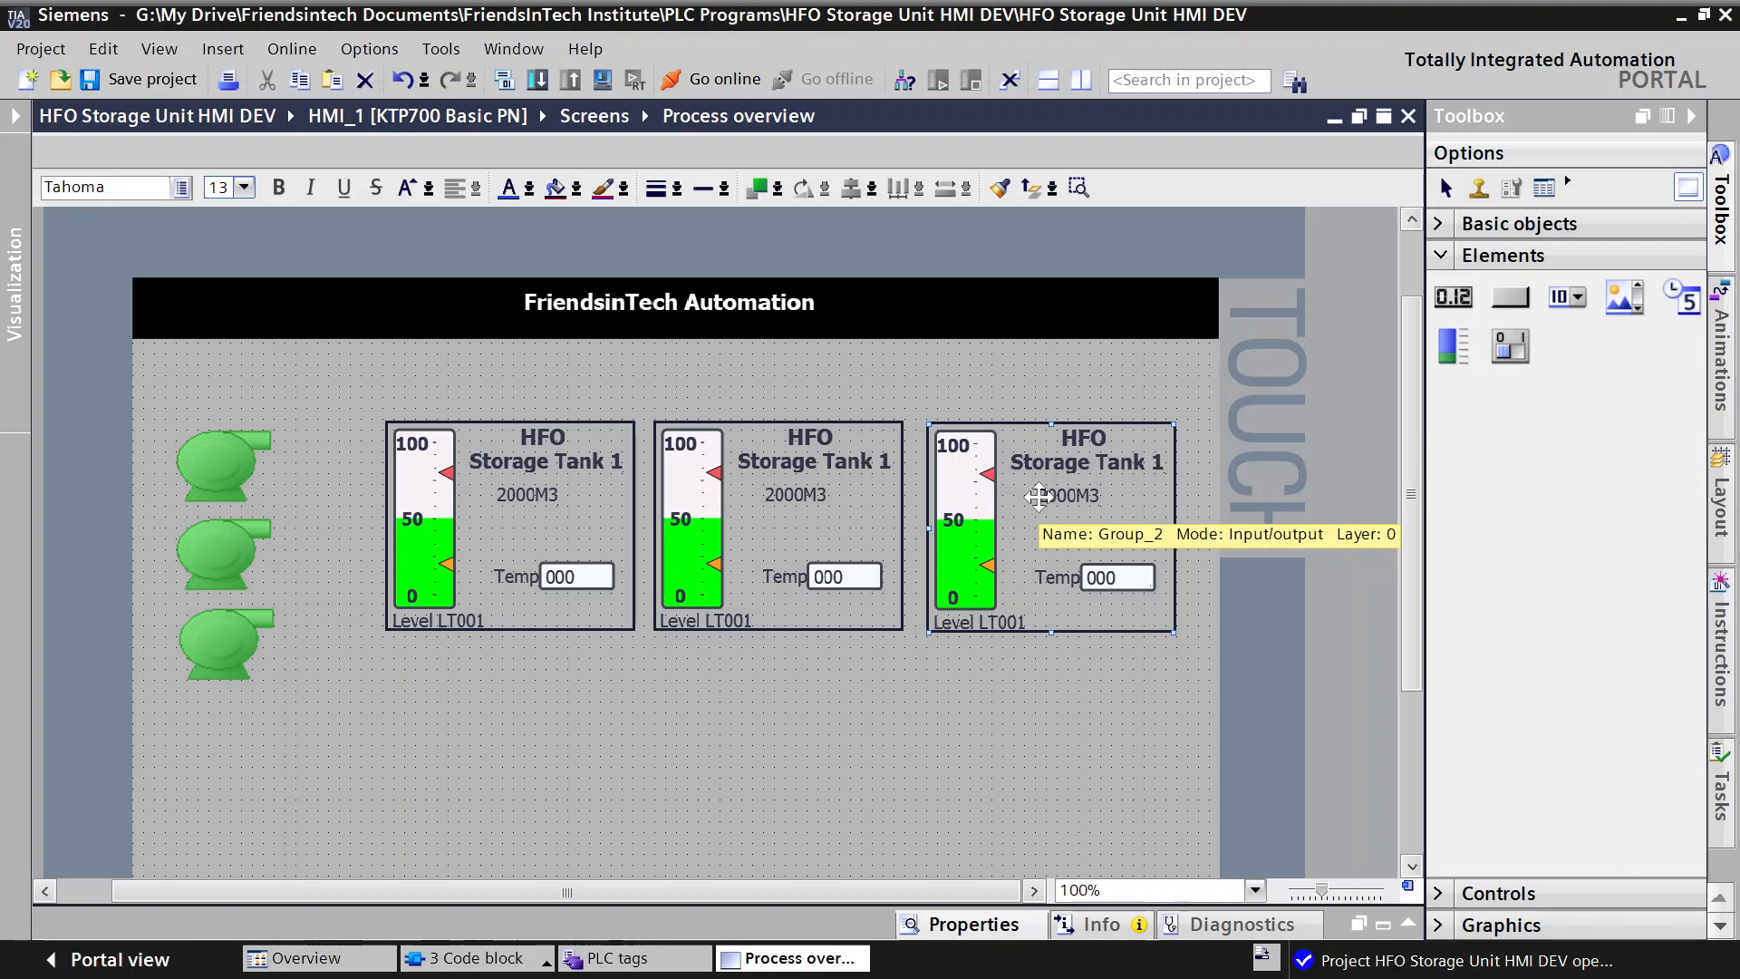
left_click(933, 640)
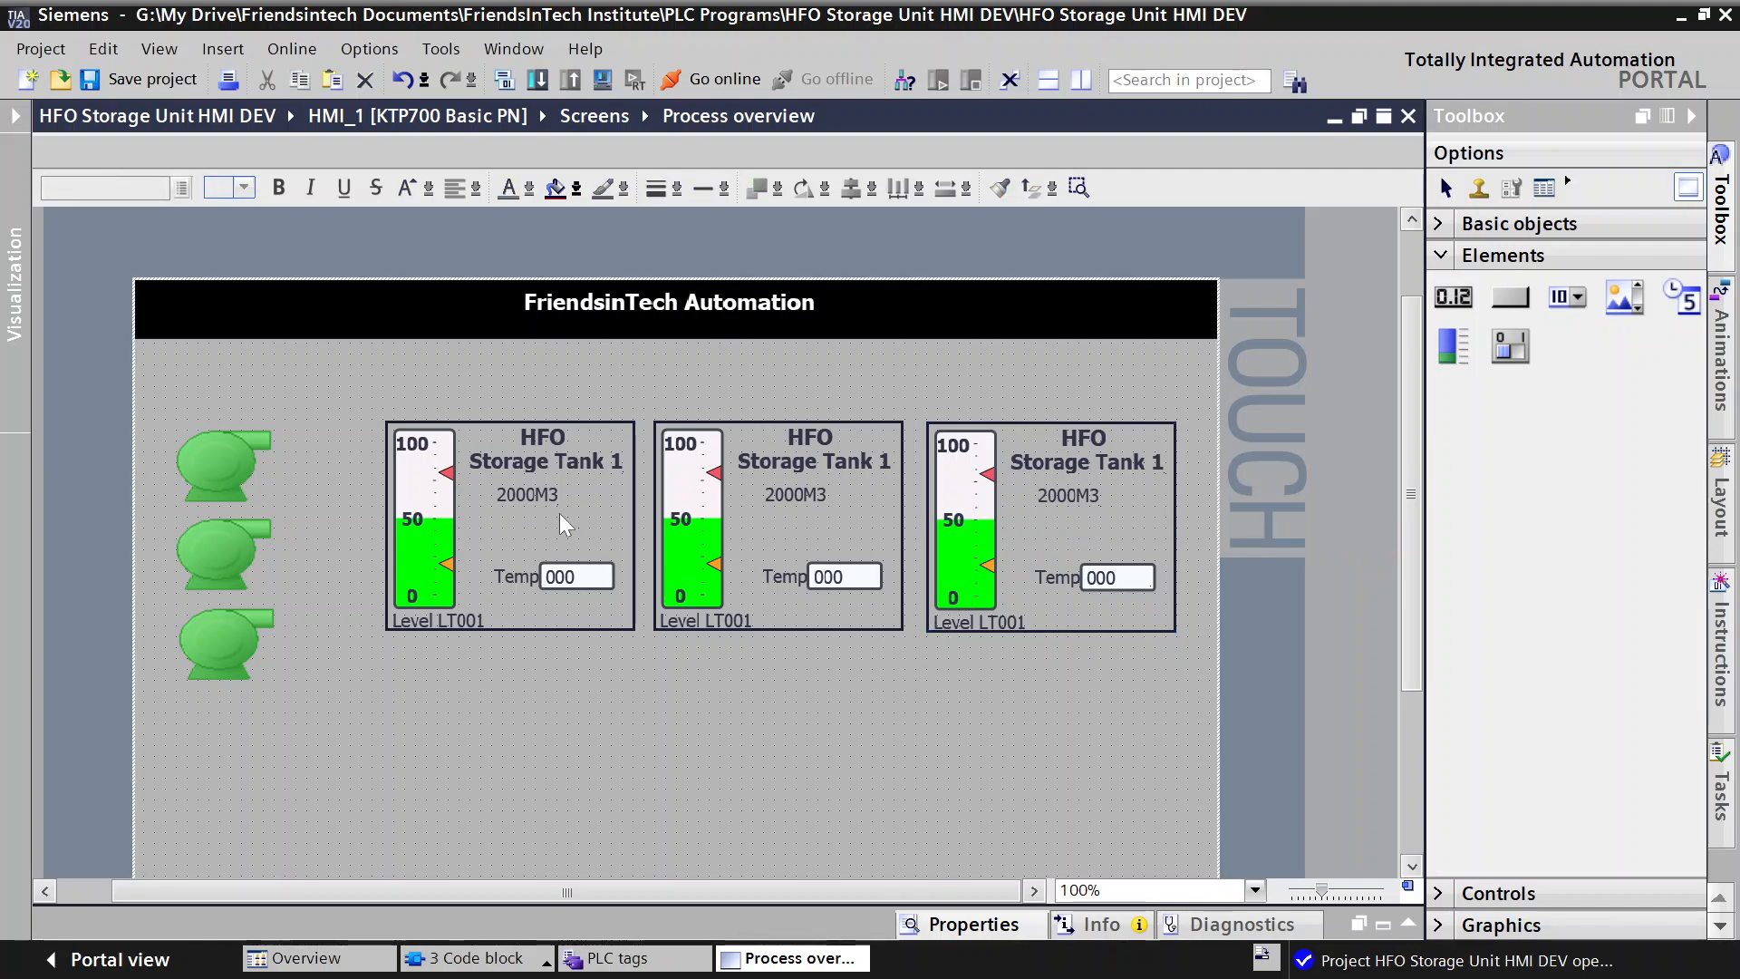
Step: Ungroup the first tank group, nearest the pumps, so its elements can be edited individually
left_click(631, 512)
left_click(828, 515)
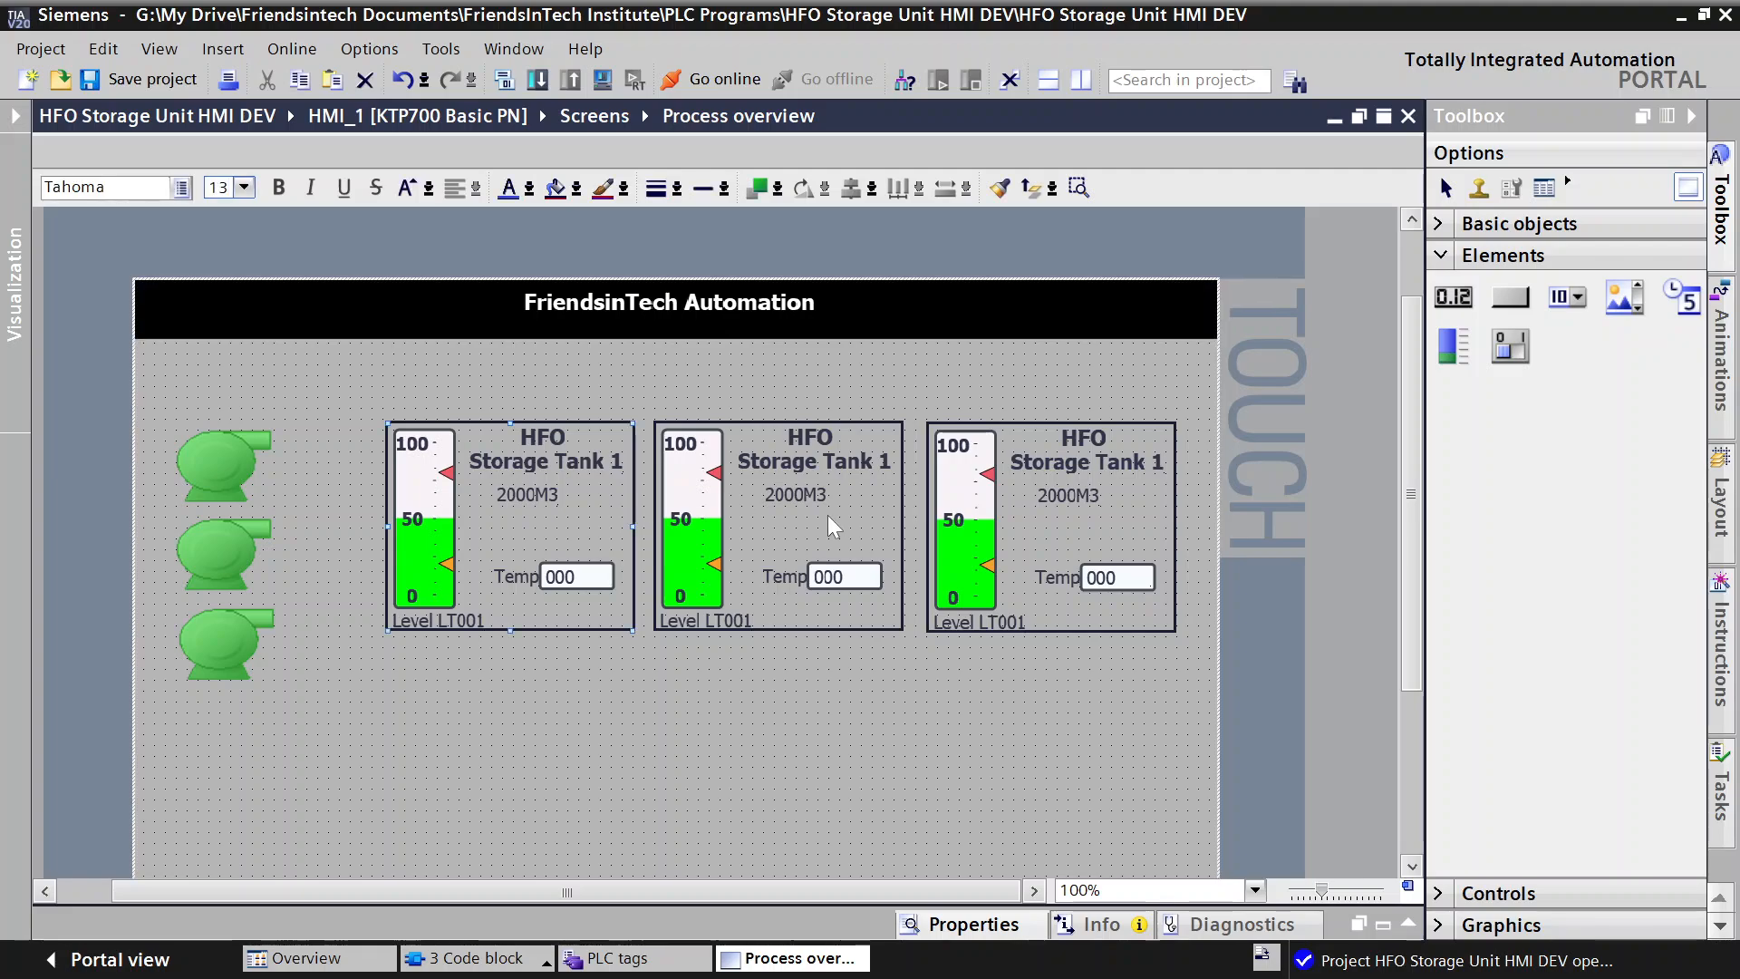
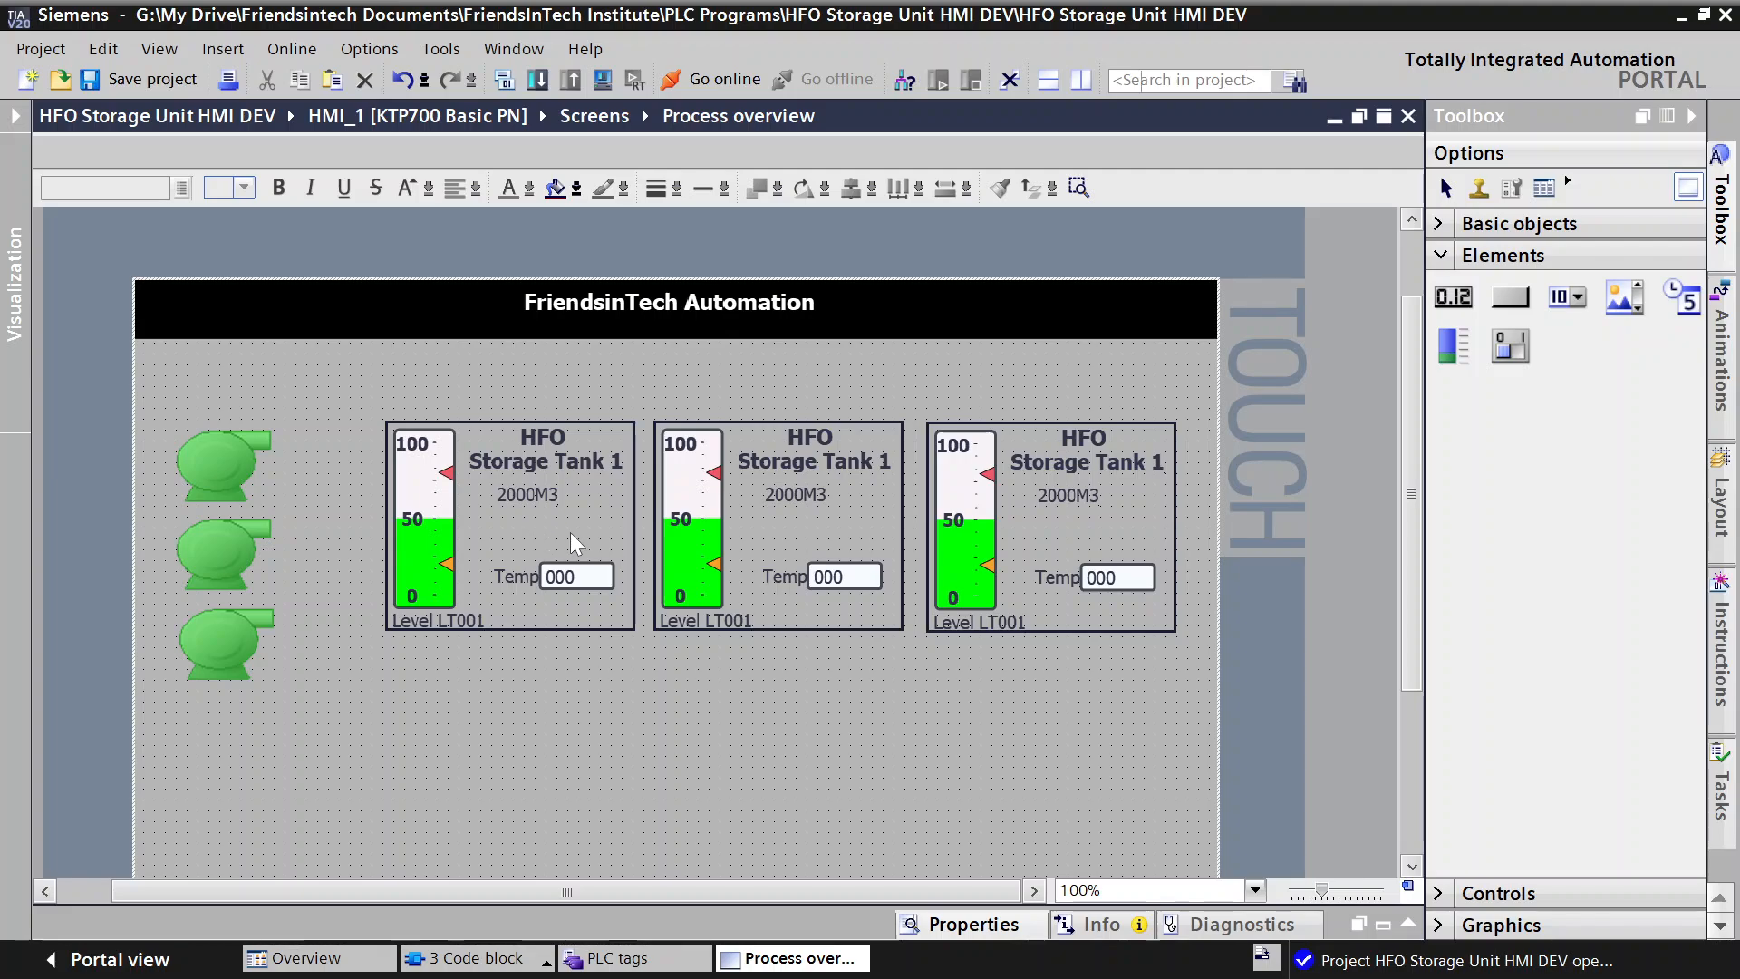
right_click(490, 487)
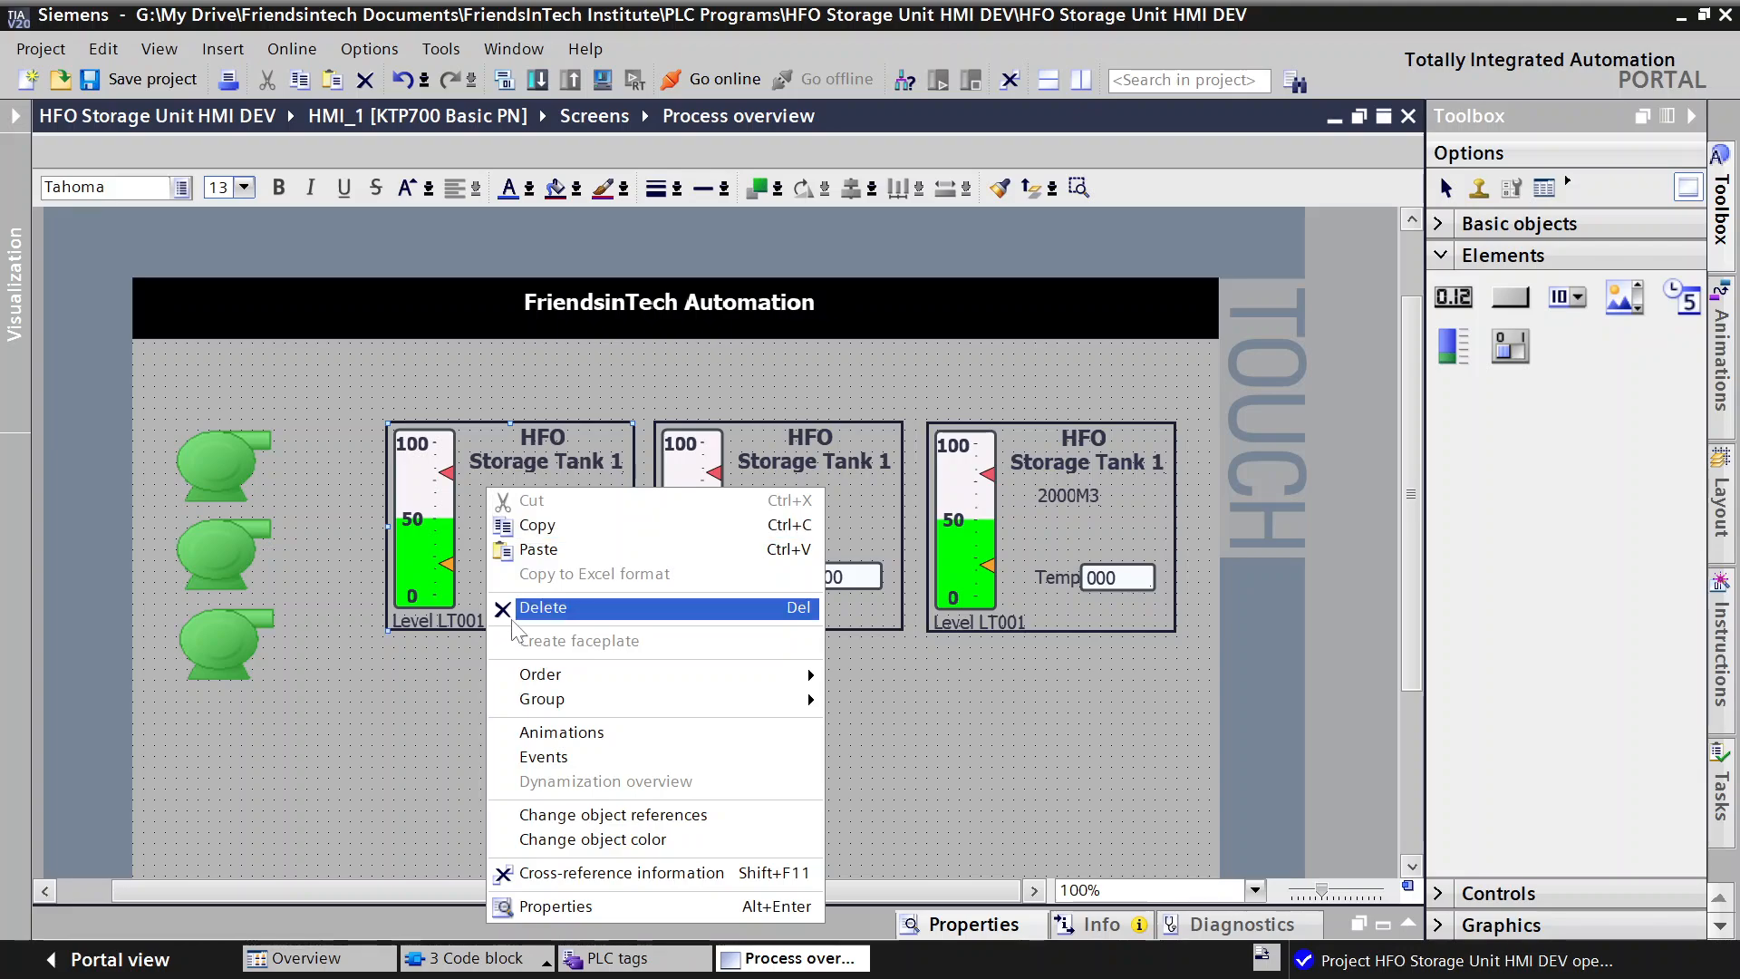
mouse_move(734, 699)
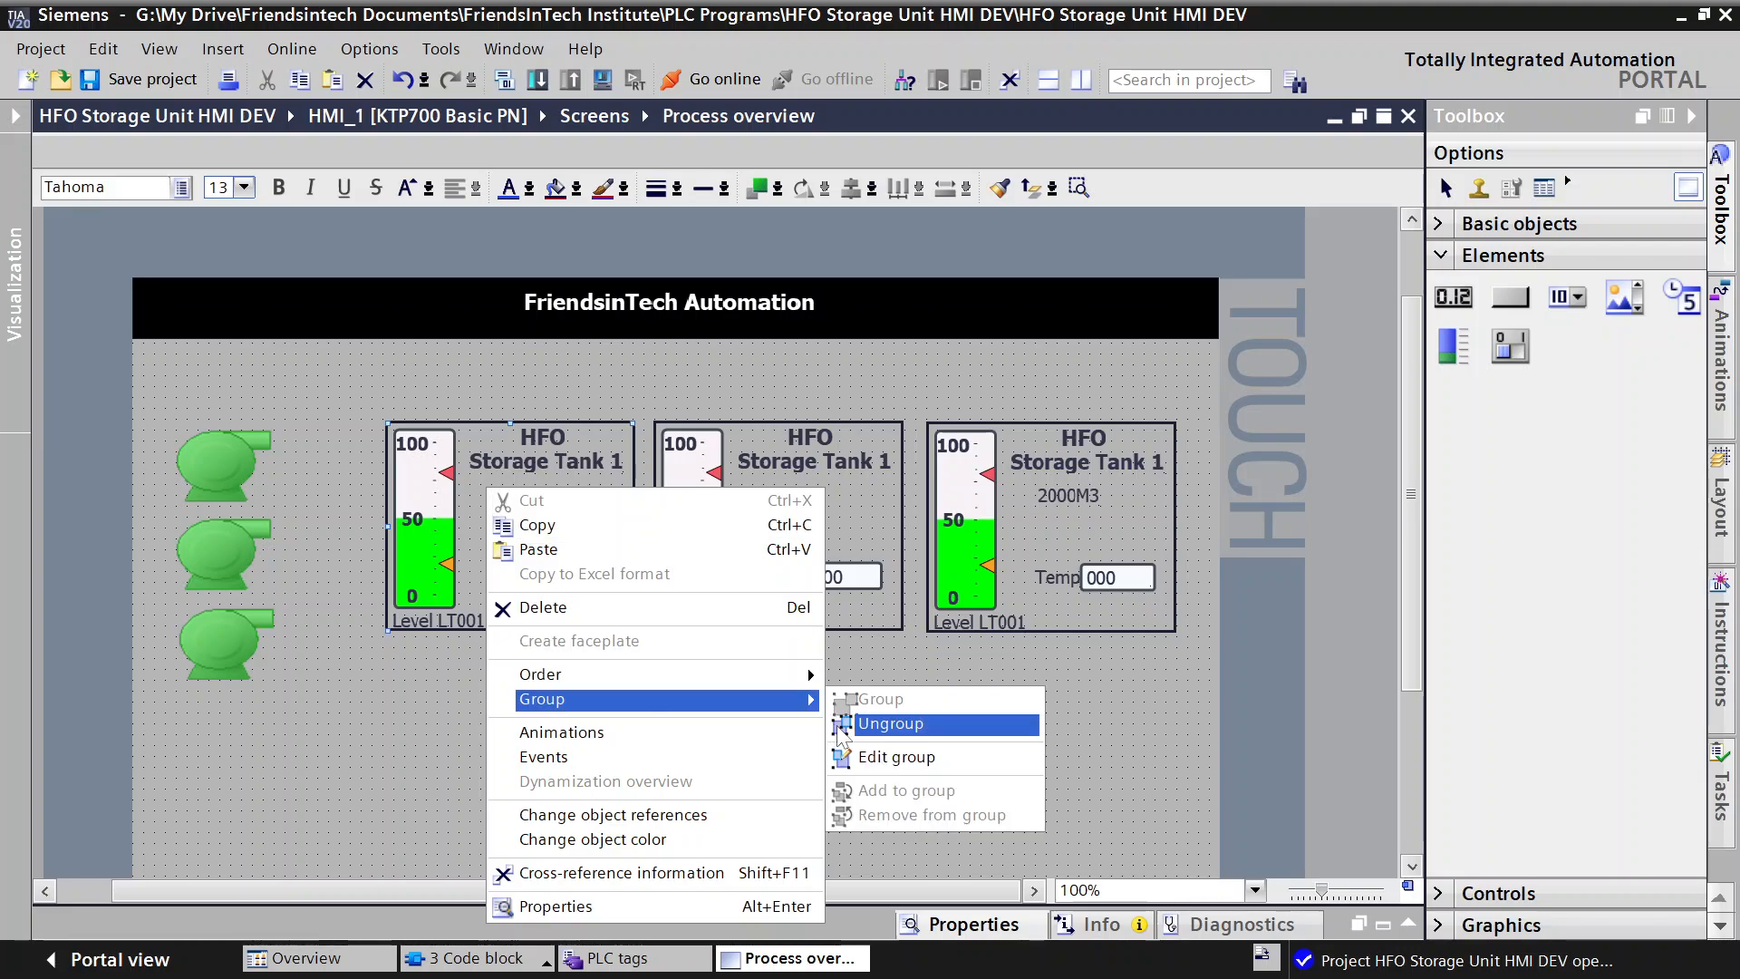
left_click(841, 725)
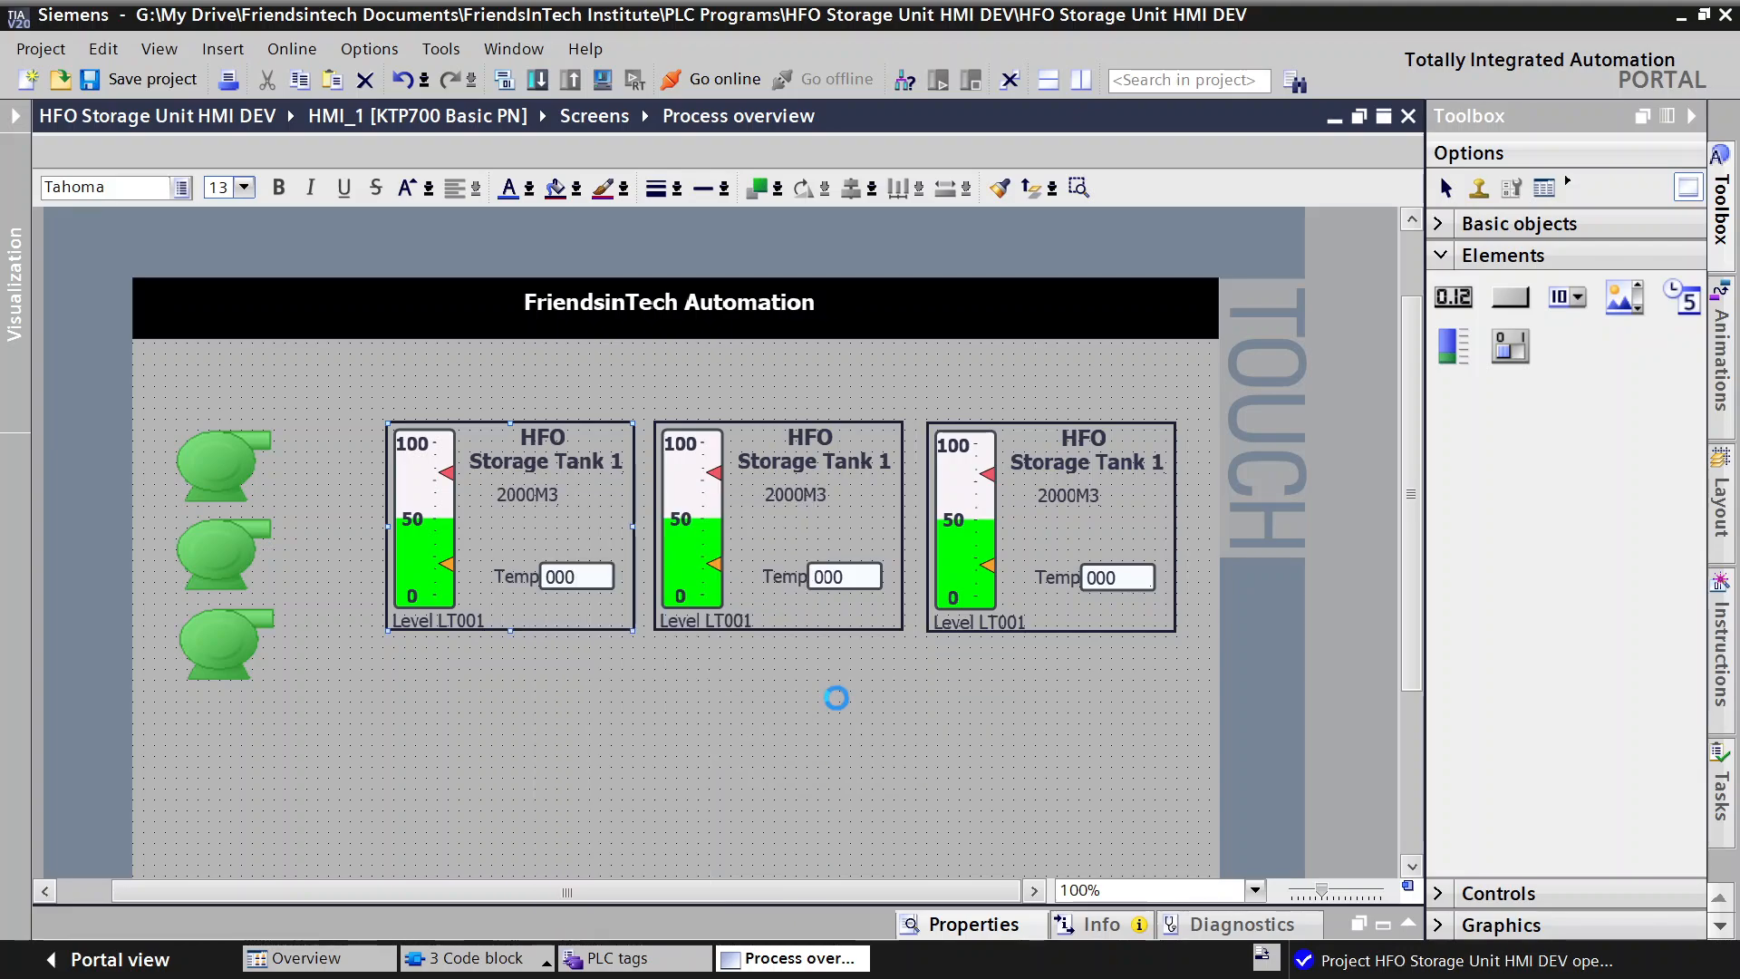
Step: Ungroup the middle tank group into its individual elements
left_click(850, 547)
right_click(845, 541)
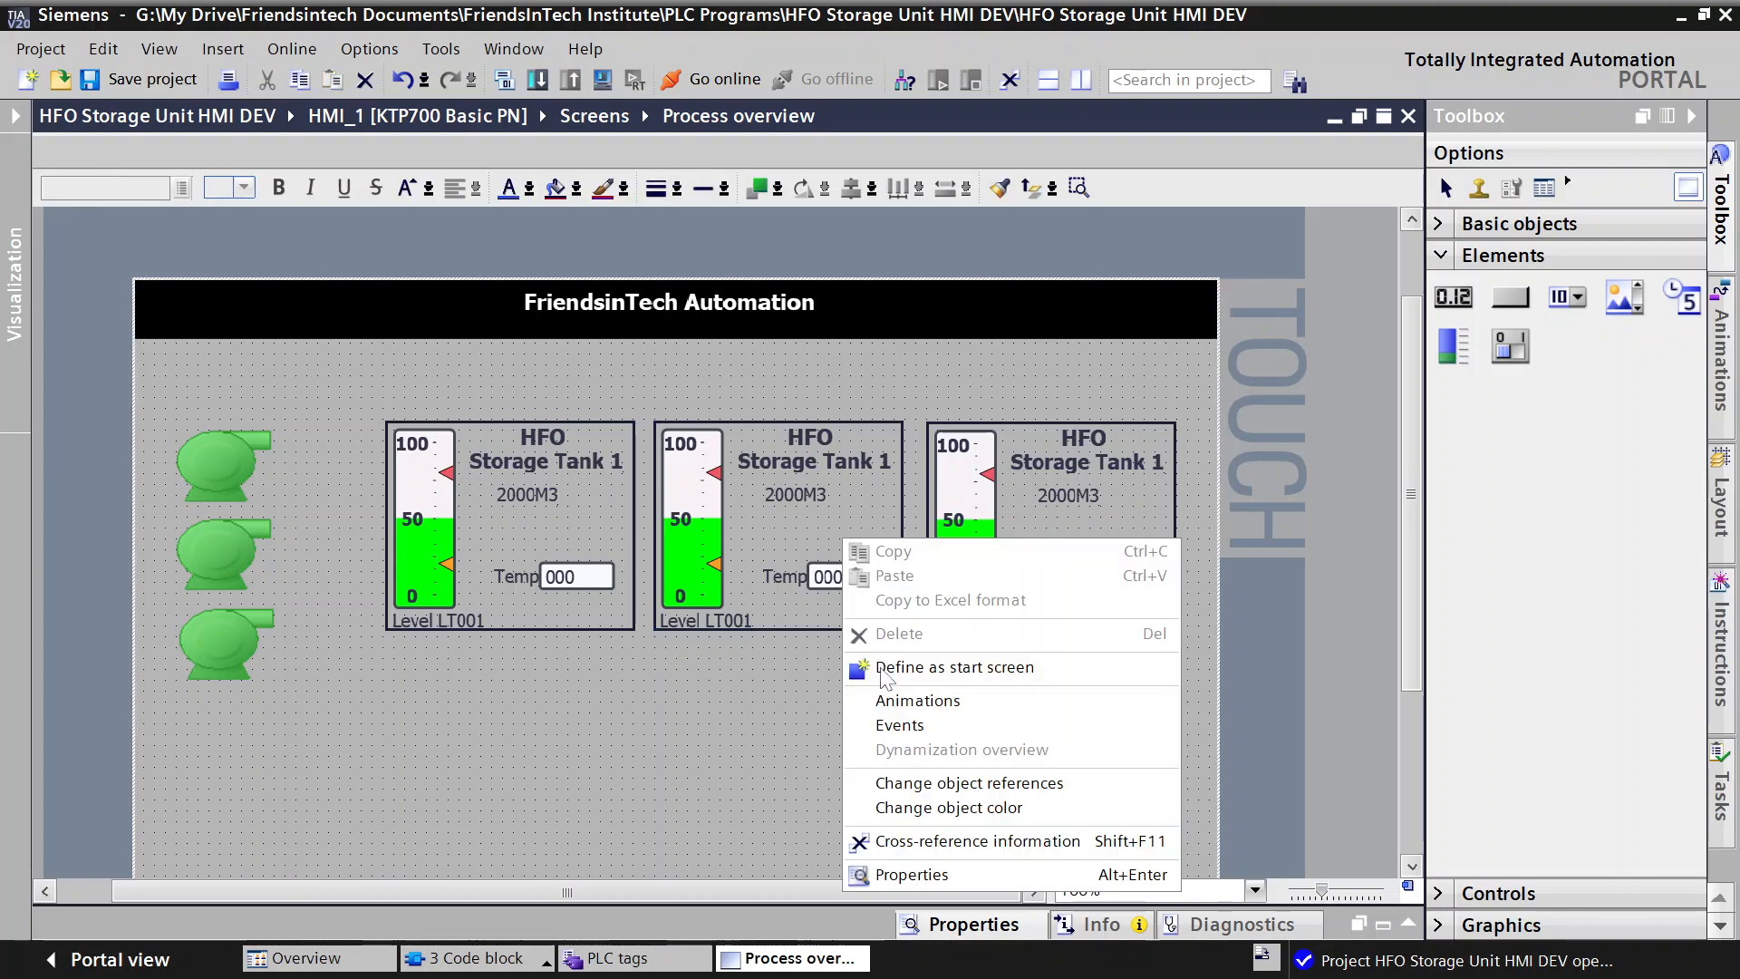
left_click(749, 719)
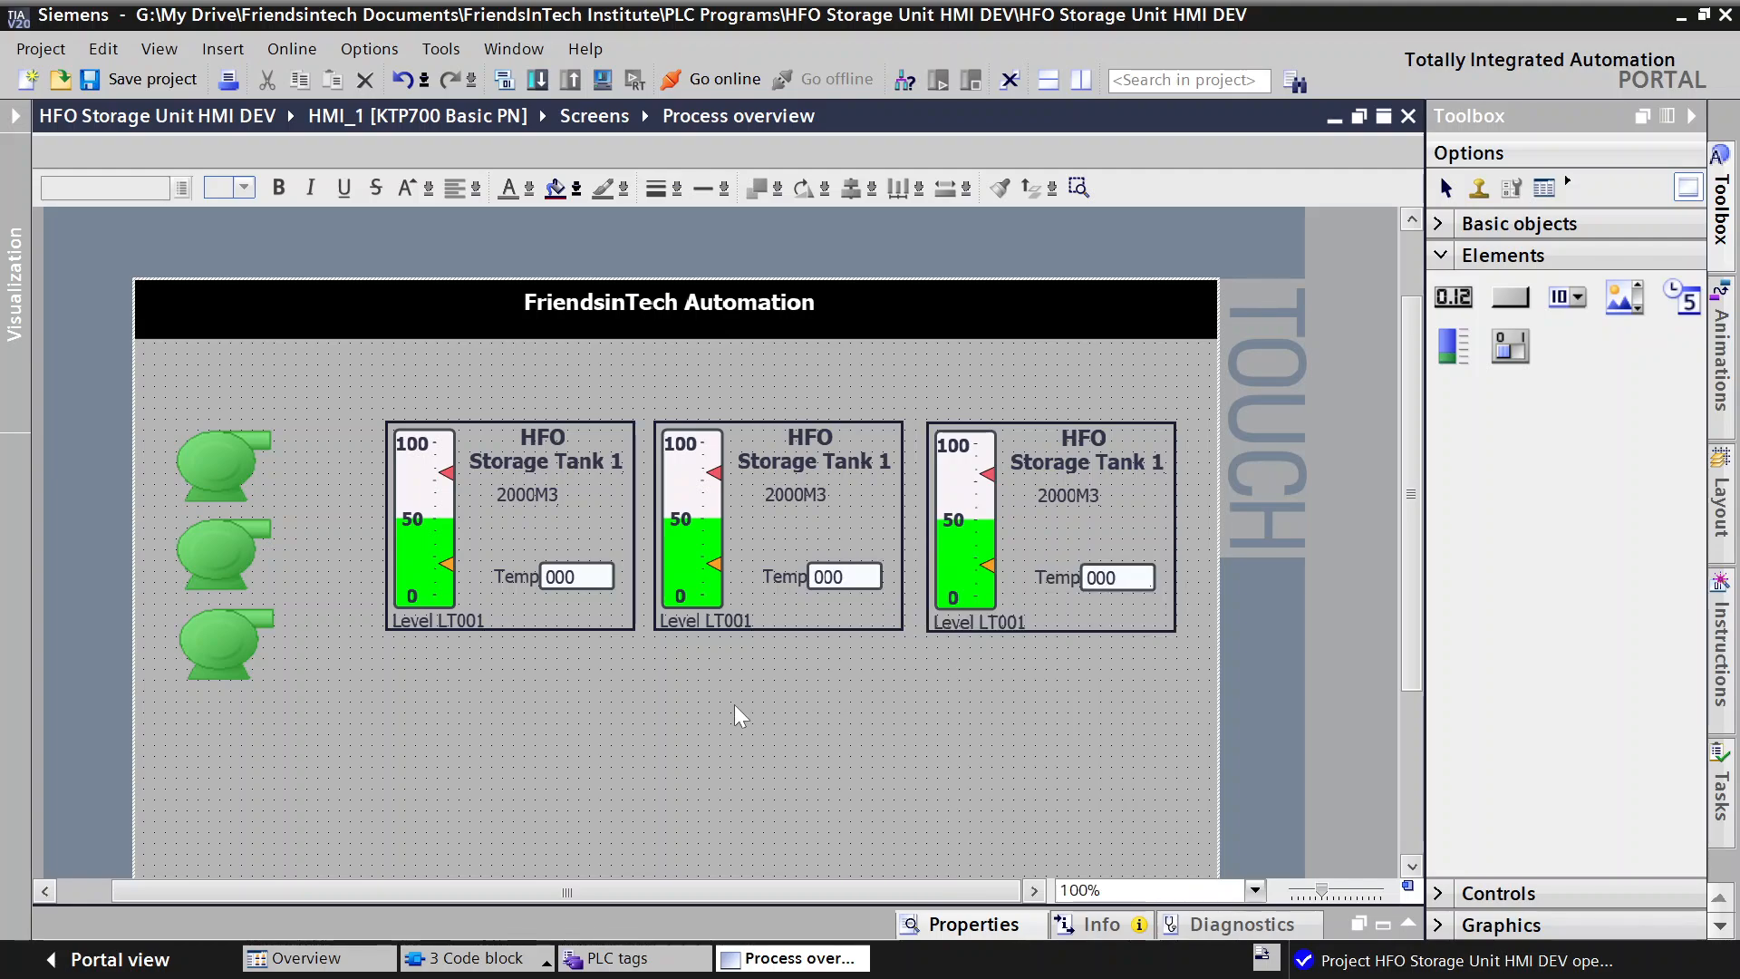
right_click(771, 479)
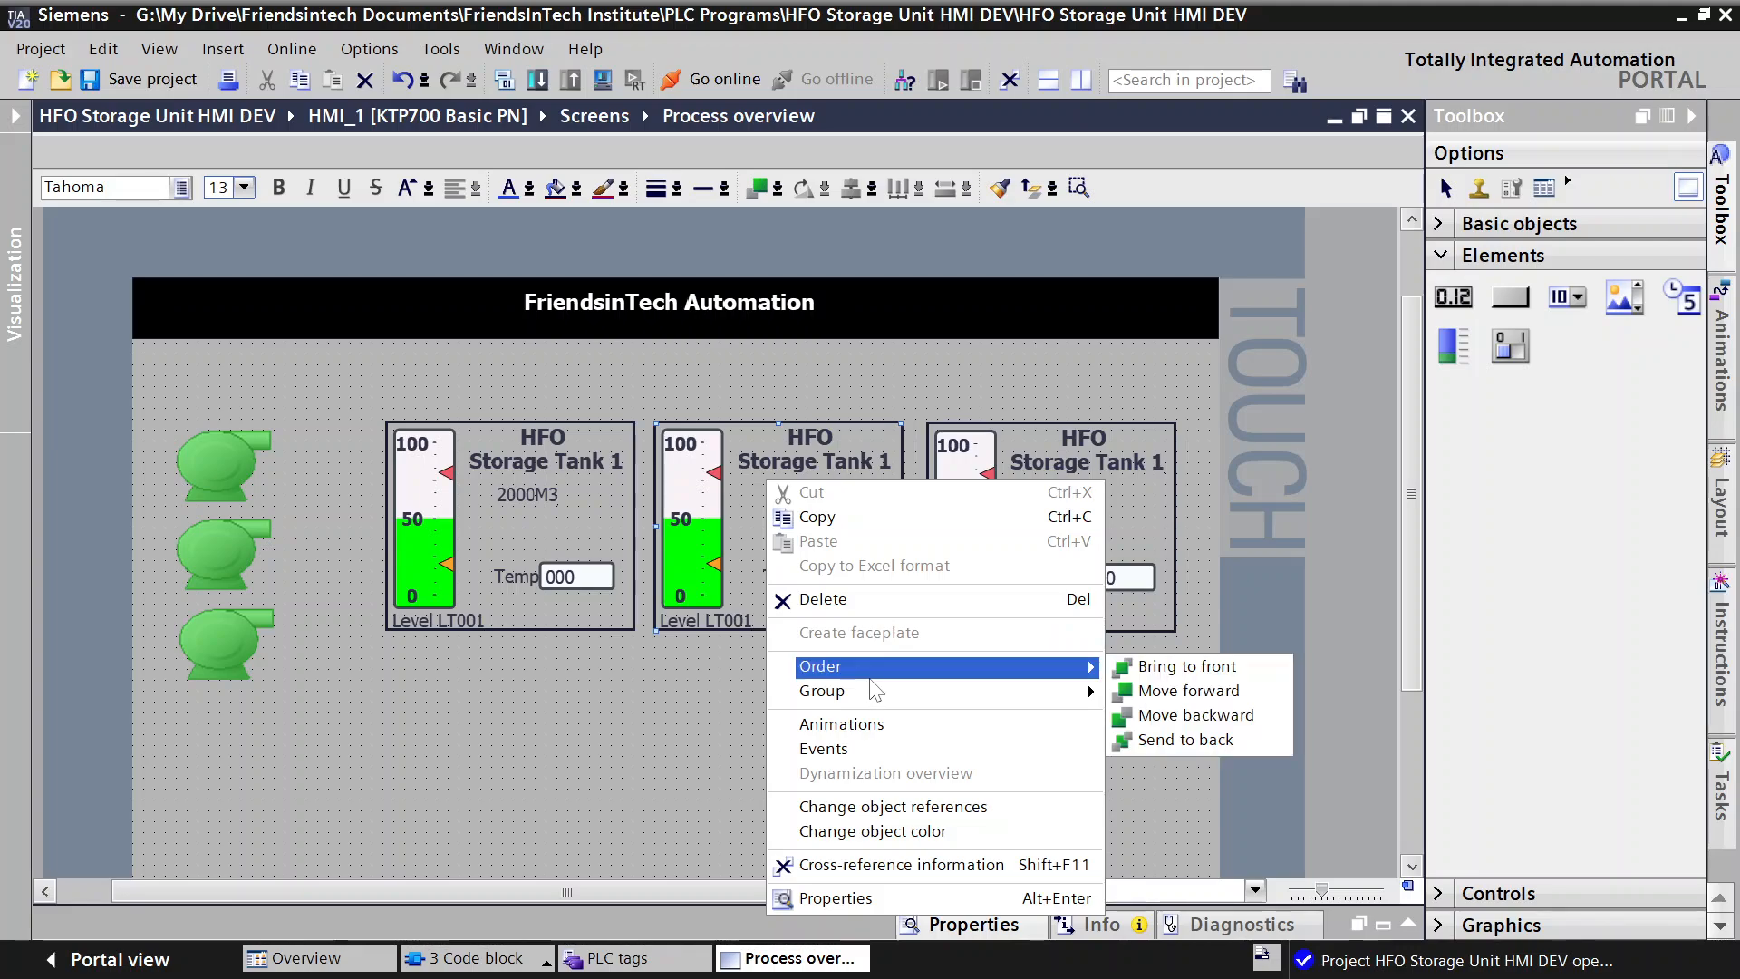
mouse_move(877, 704)
left_click(1133, 715)
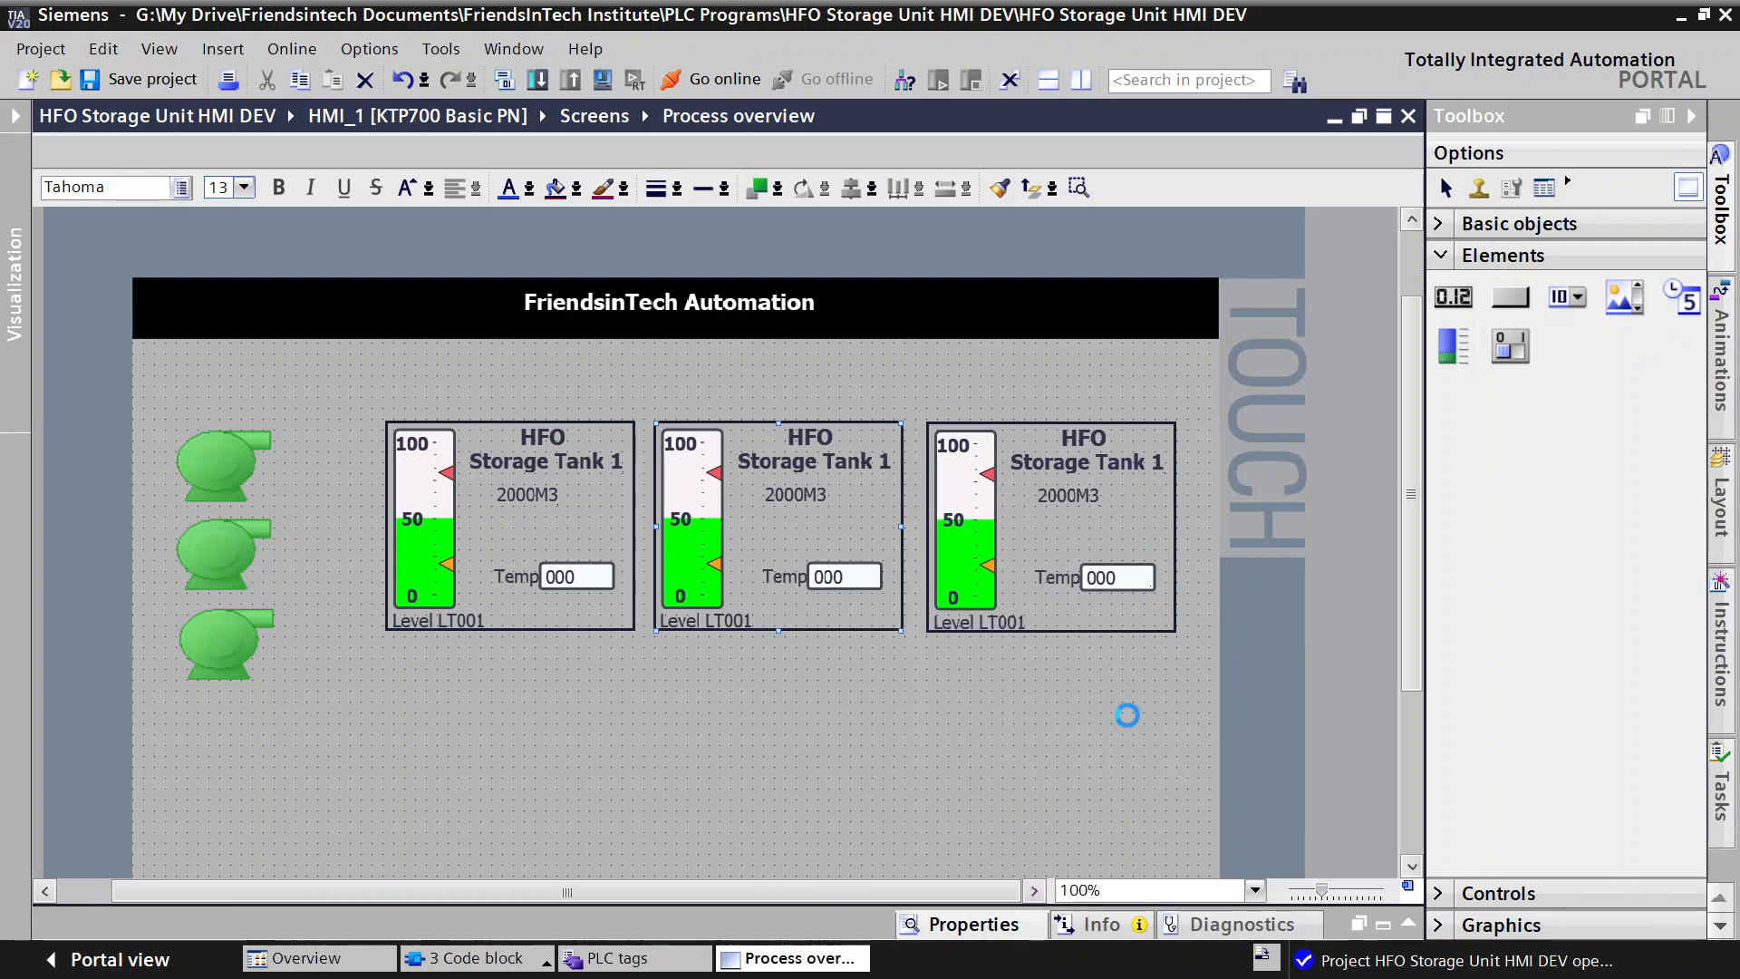
Step: Ungroup the third tank group, farthest from the pumps, into its individual elements
left_click(1068, 544)
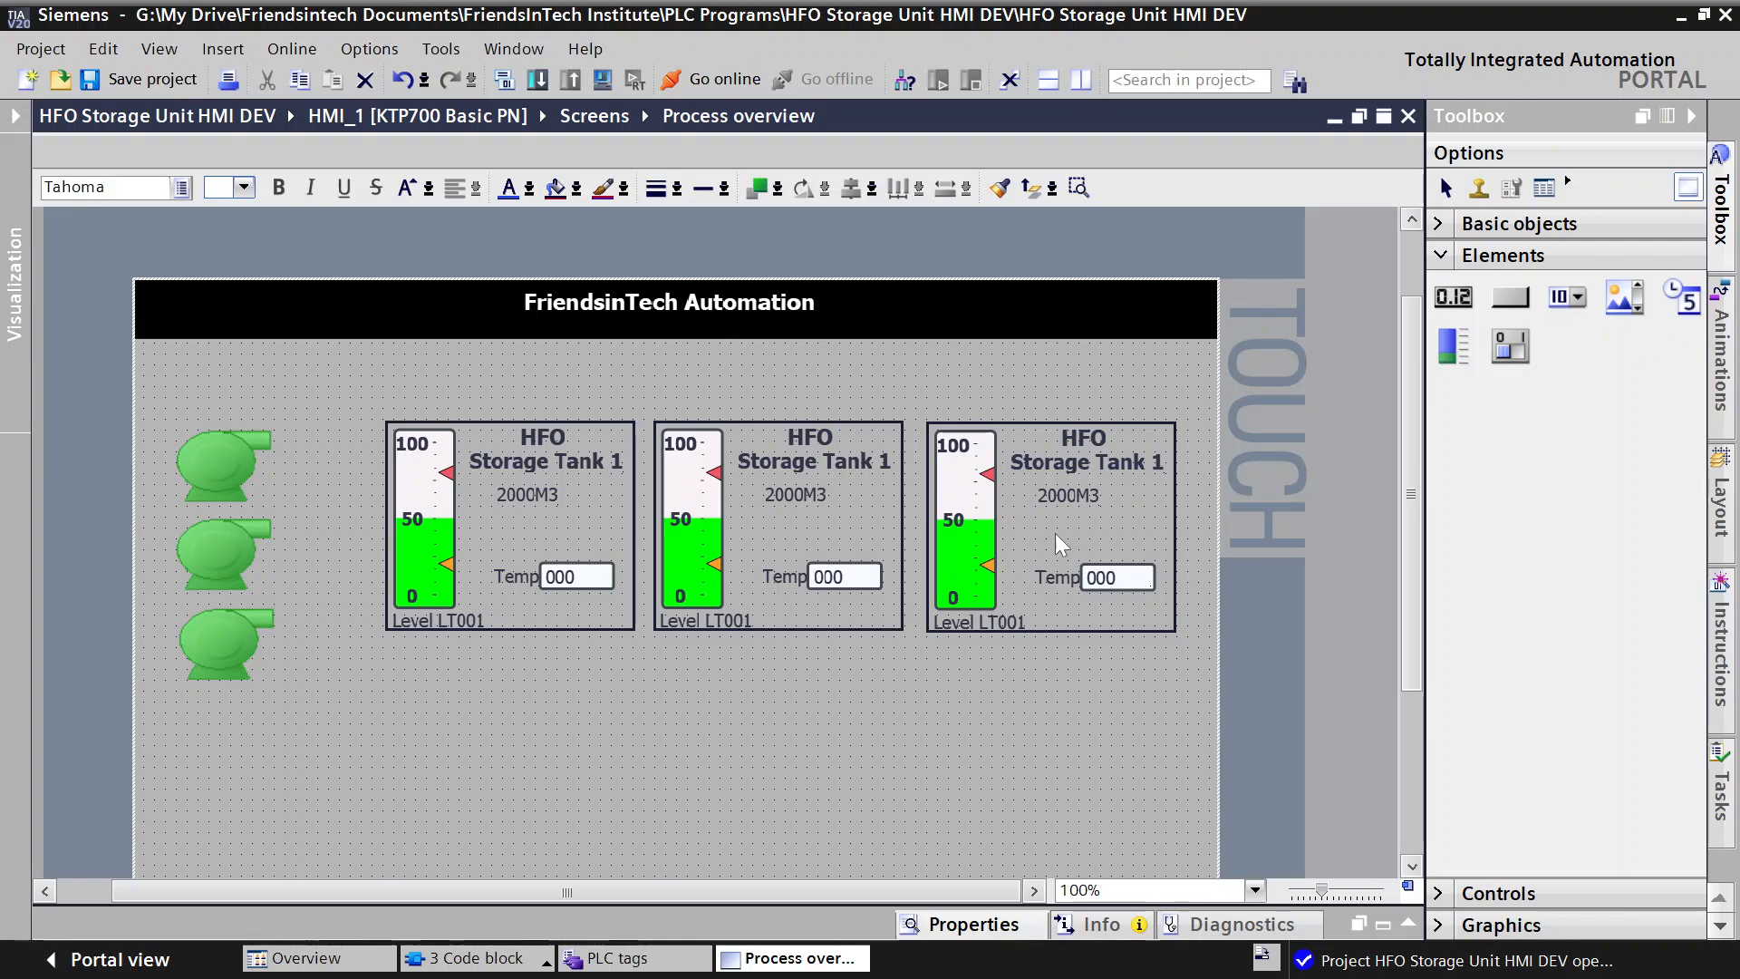
right_click(1057, 489)
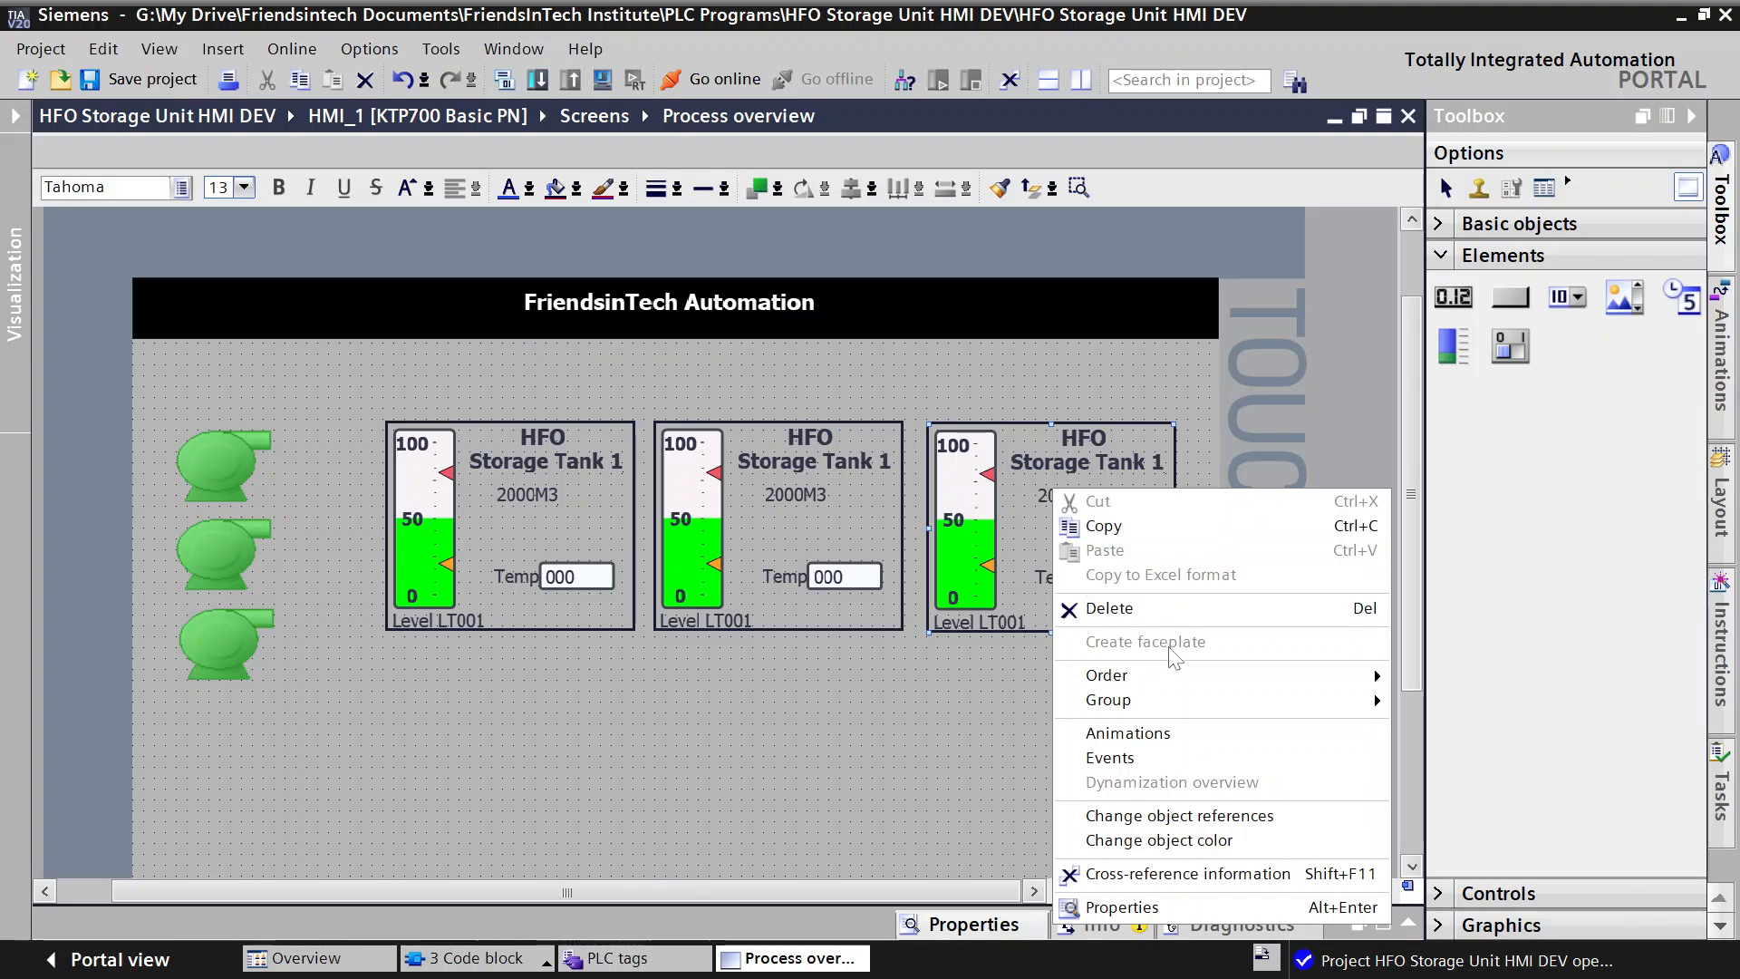
mouse_move(1166, 679)
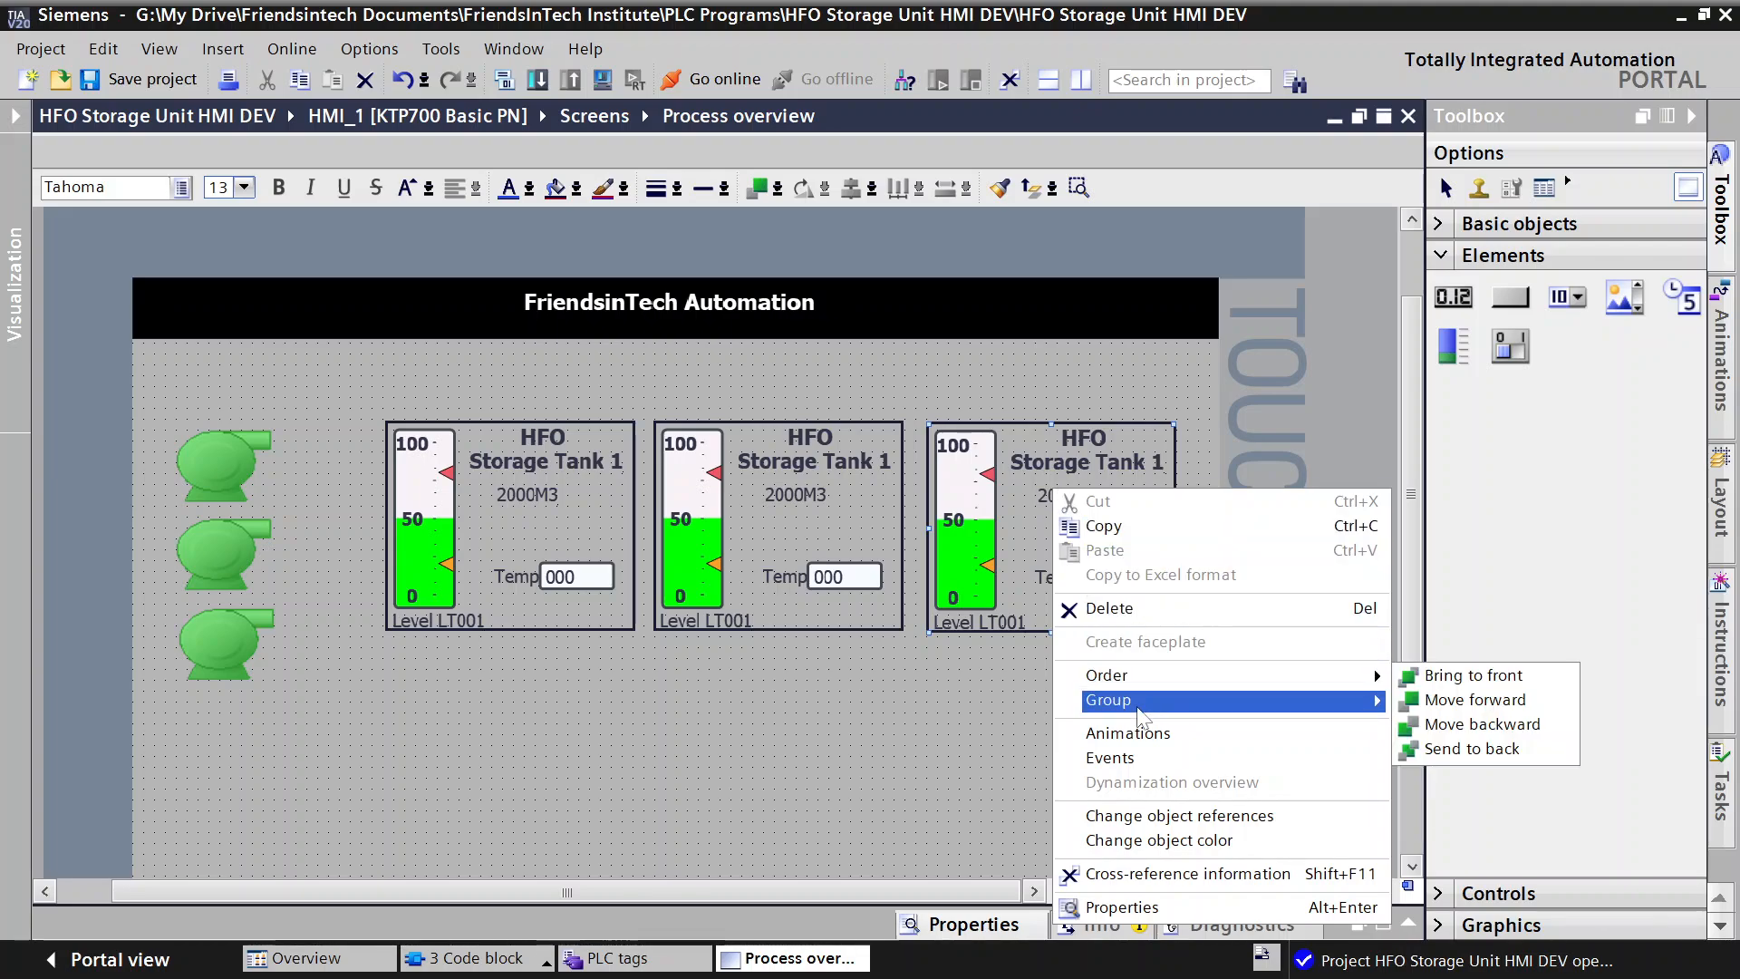
mouse_move(1301, 703)
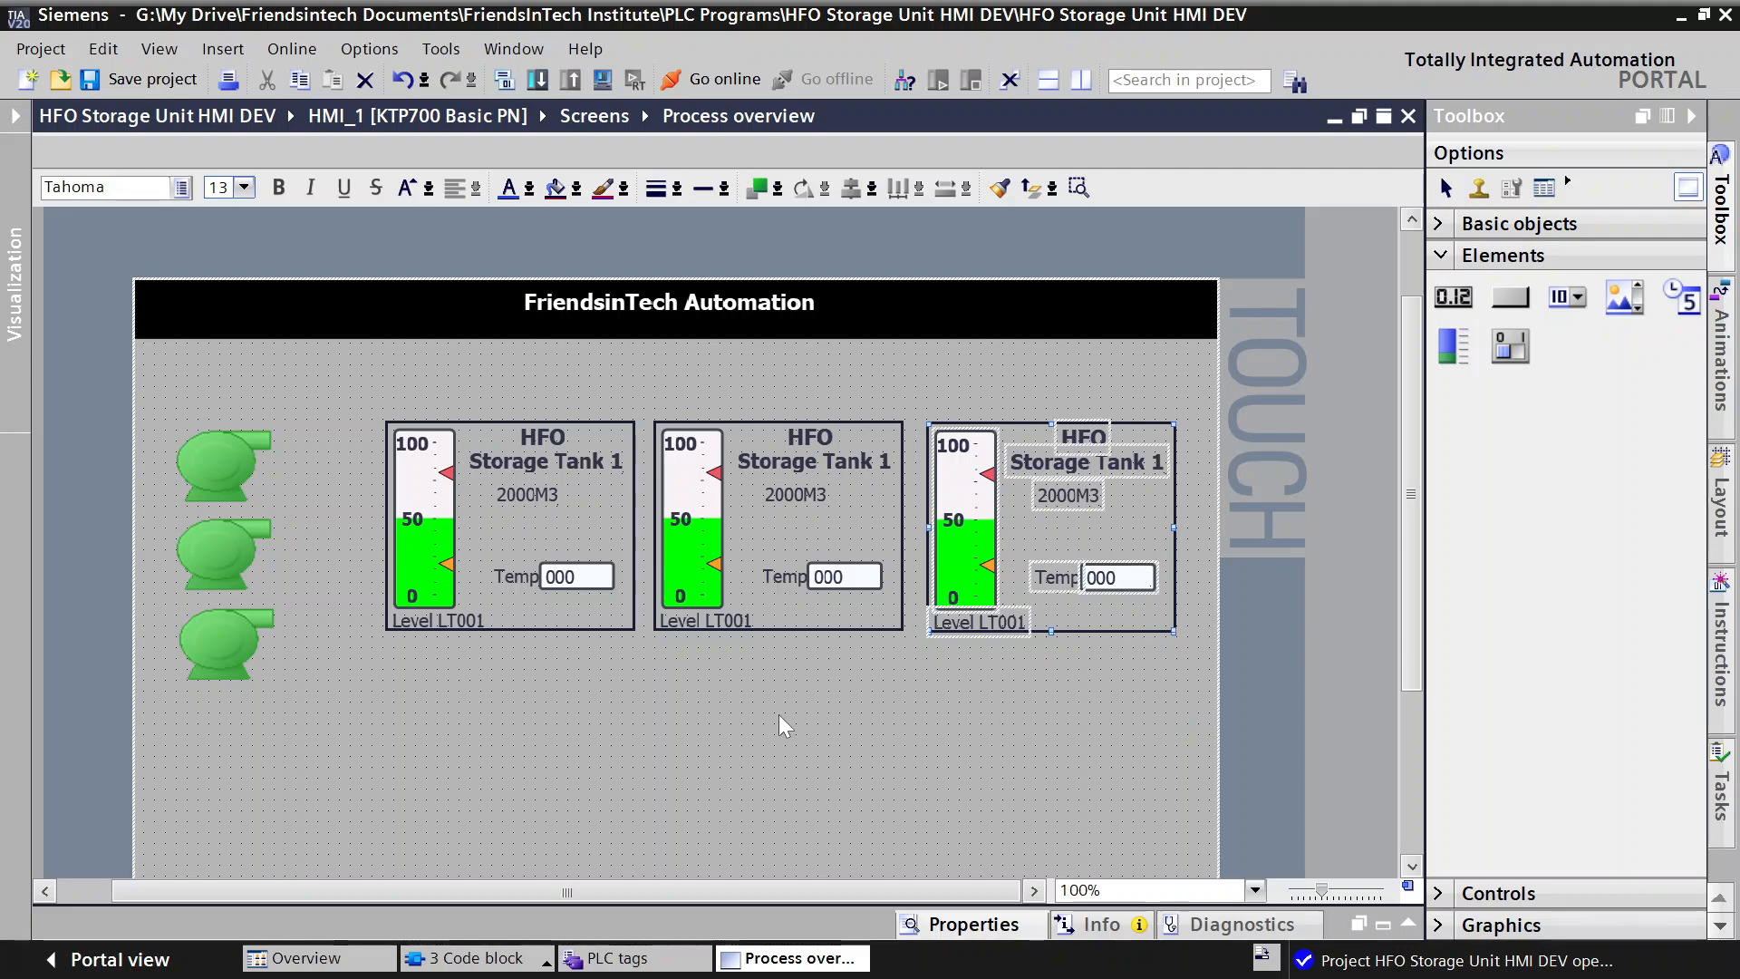
left_click(356, 605)
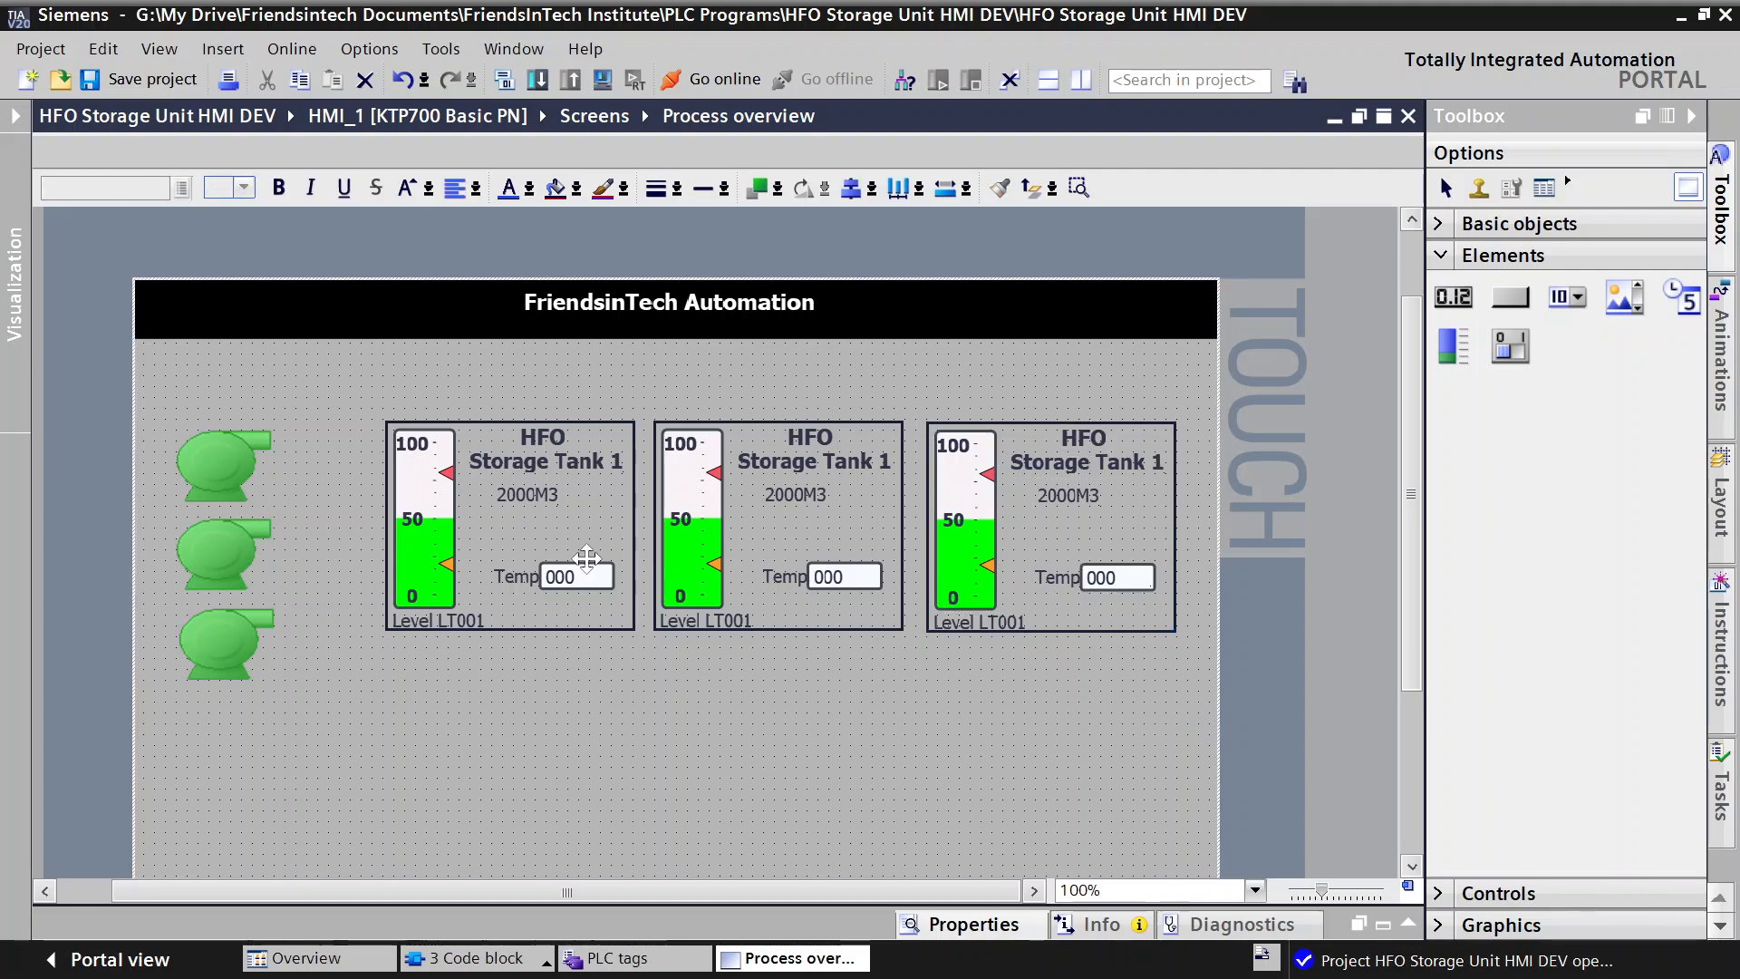
mouse_move(1175, 972)
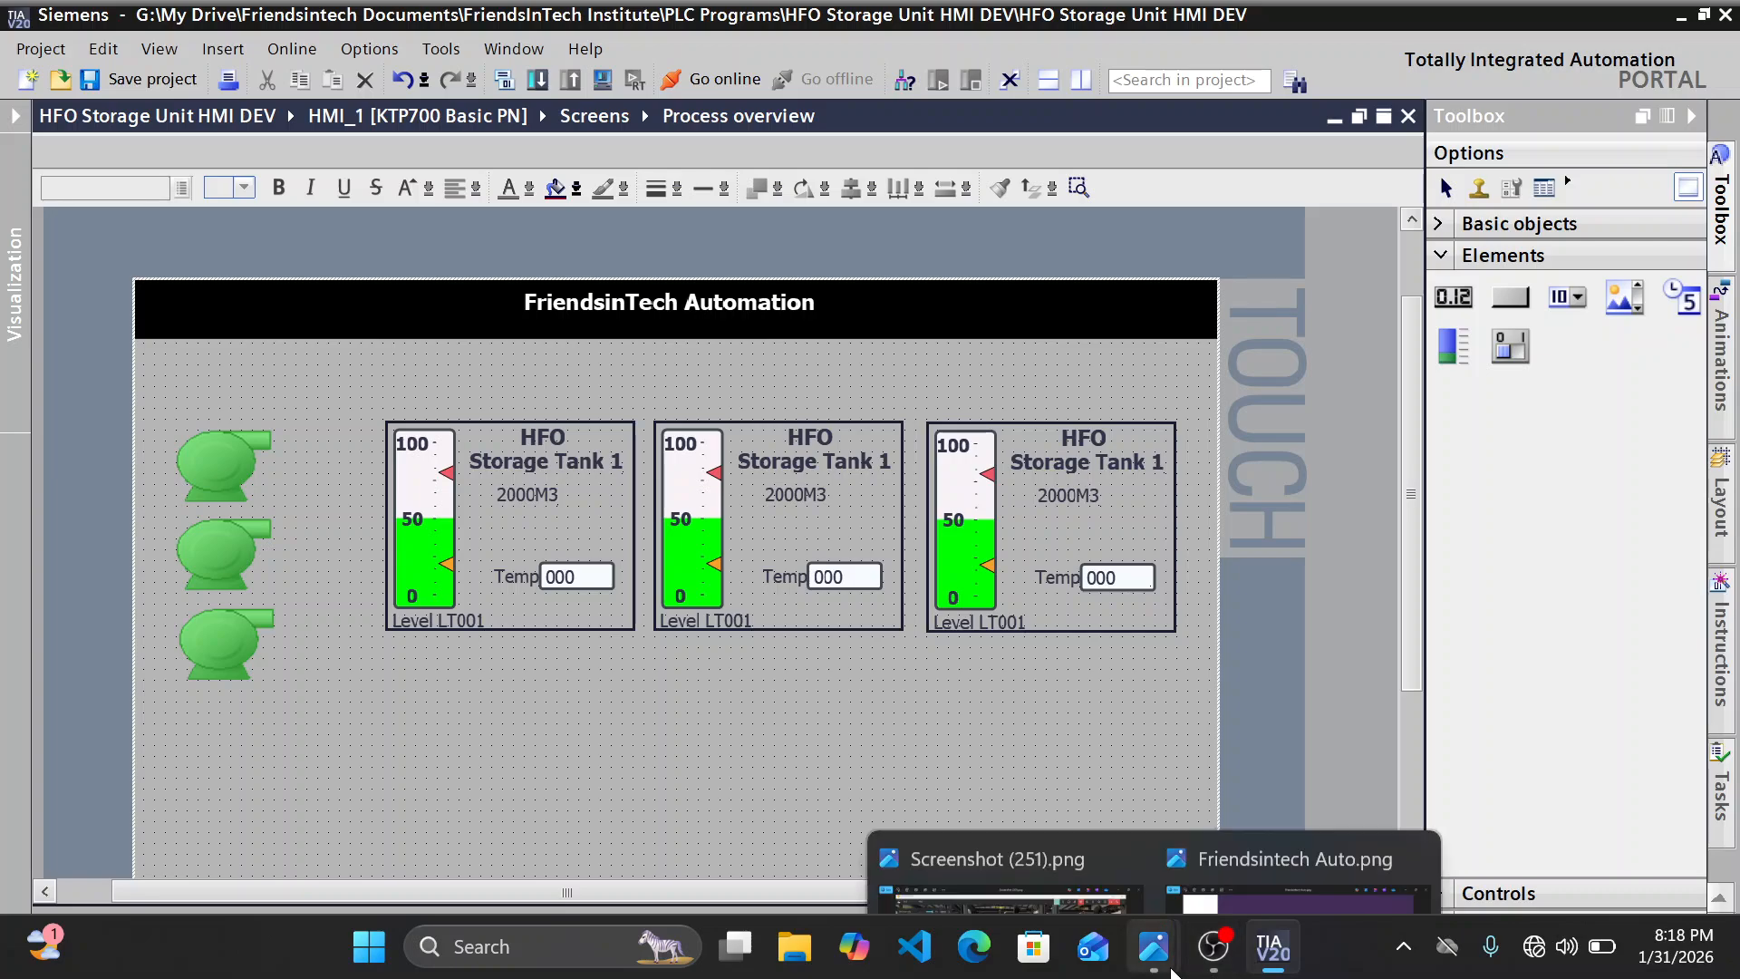
mouse_move(990, 796)
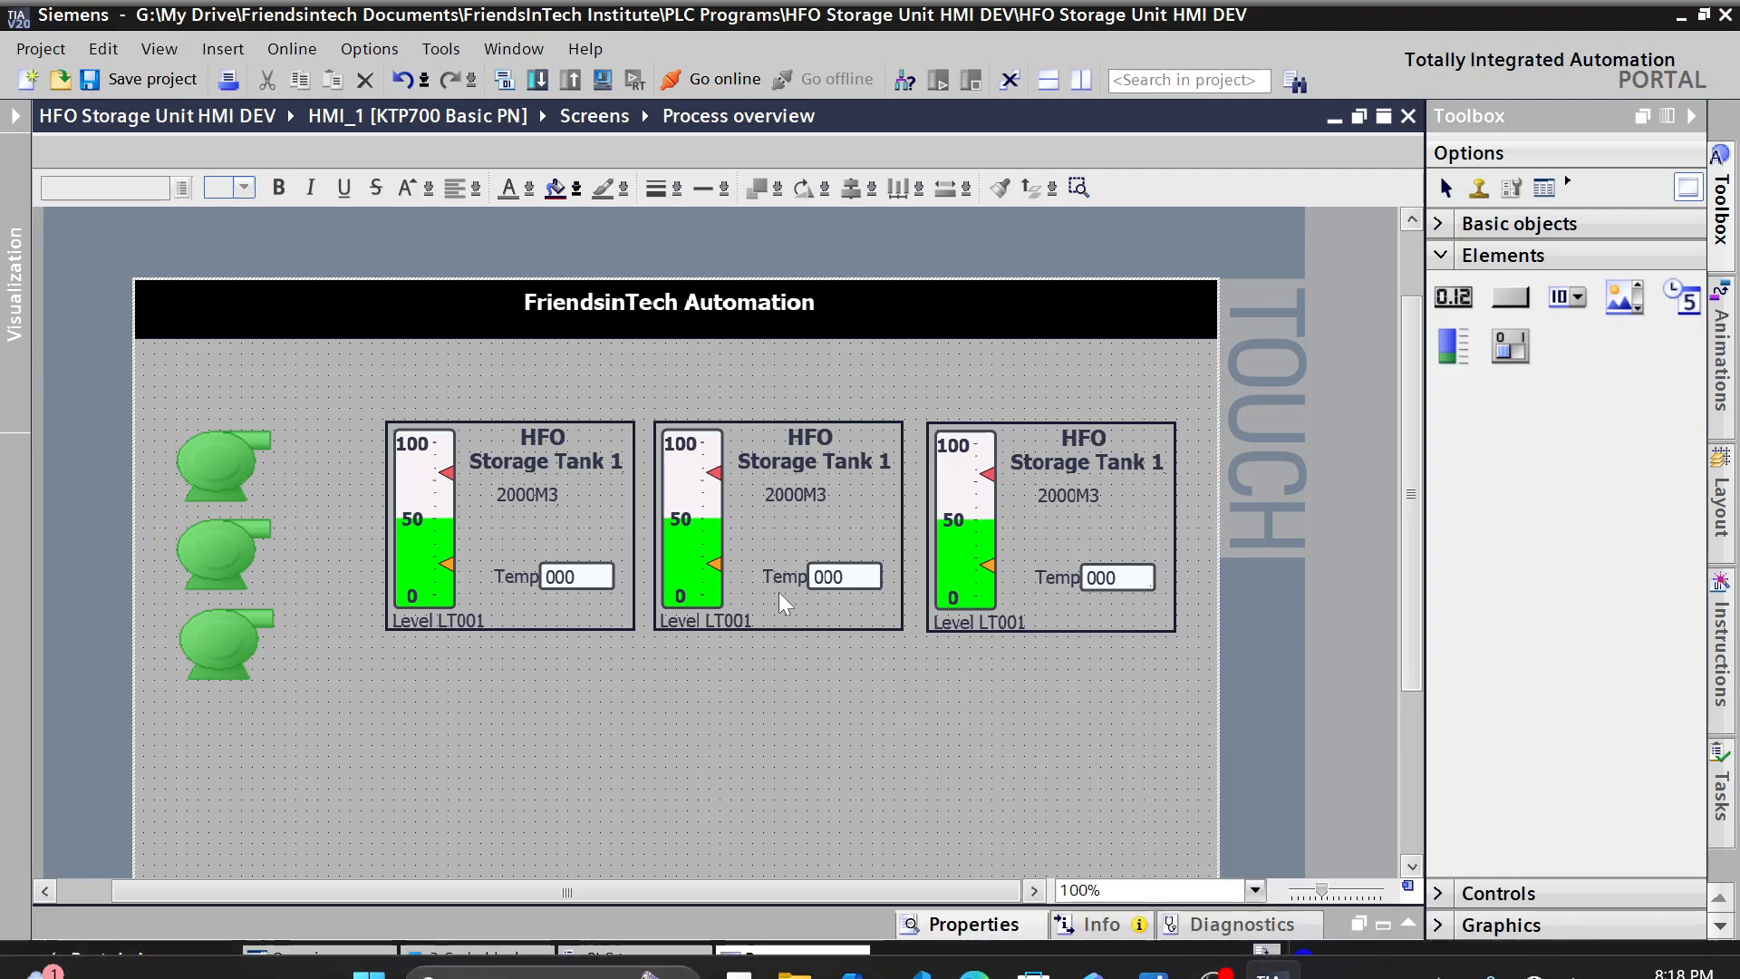
Step: Change the middle tank's title text to Storage Tank 2
left_click(881, 464)
double_click(880, 464)
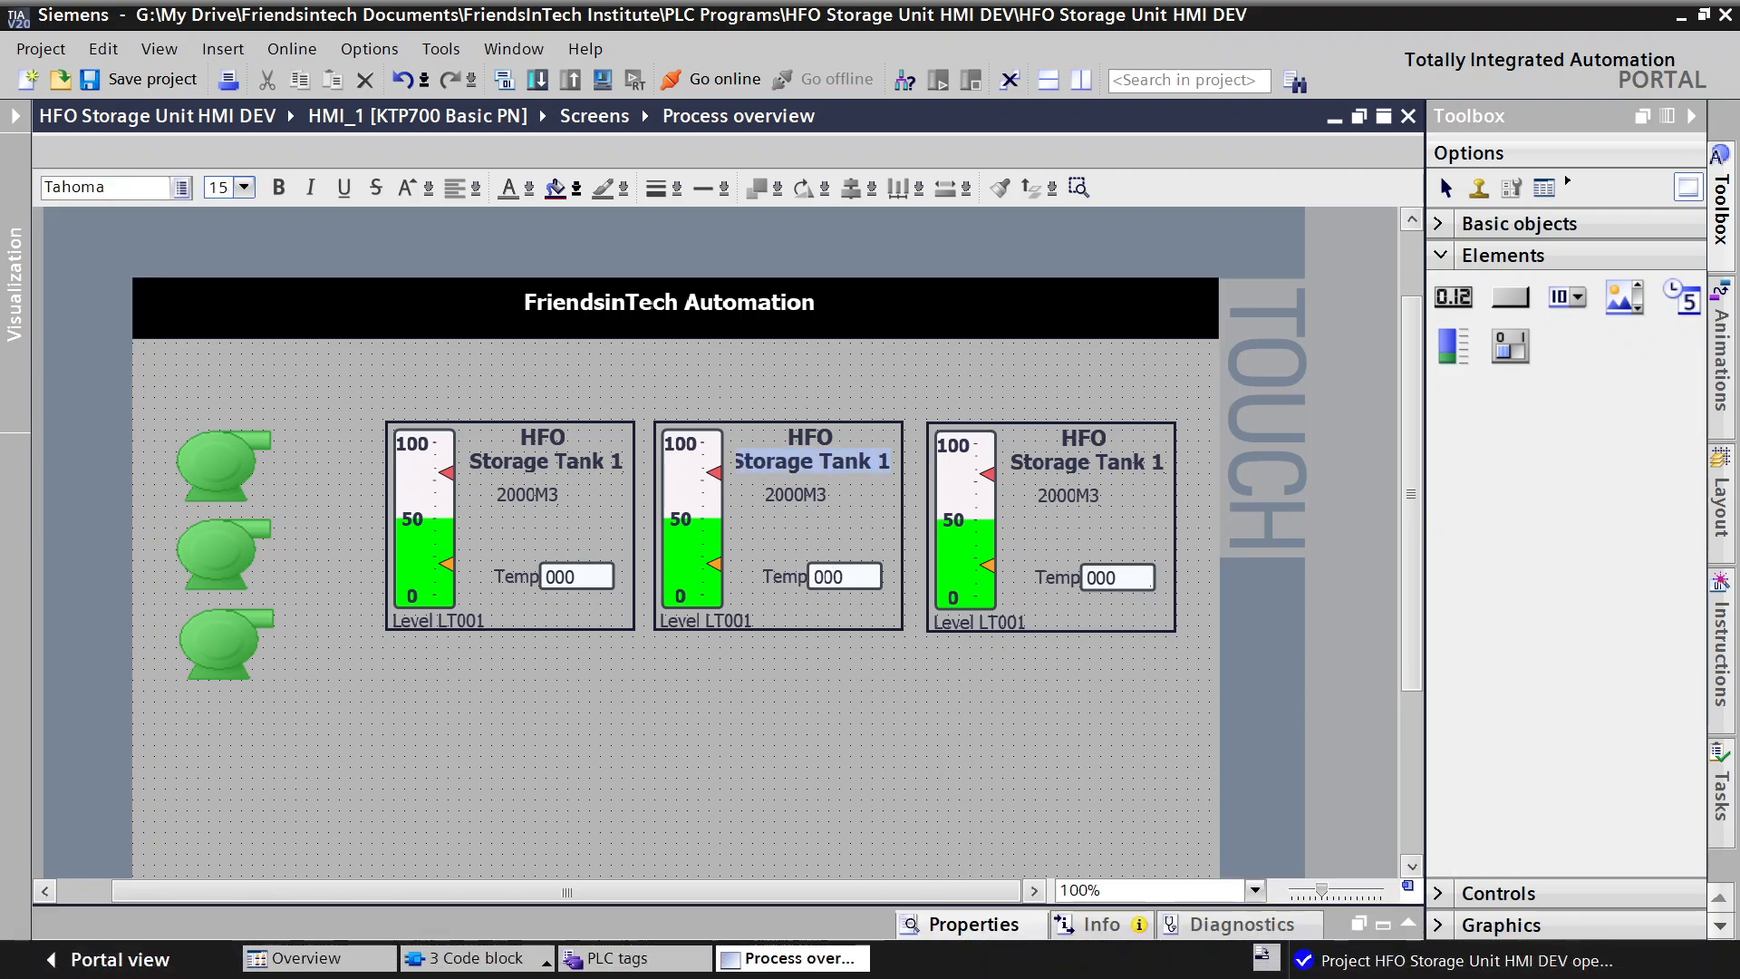
left_click(890, 462)
key("BackSpace")
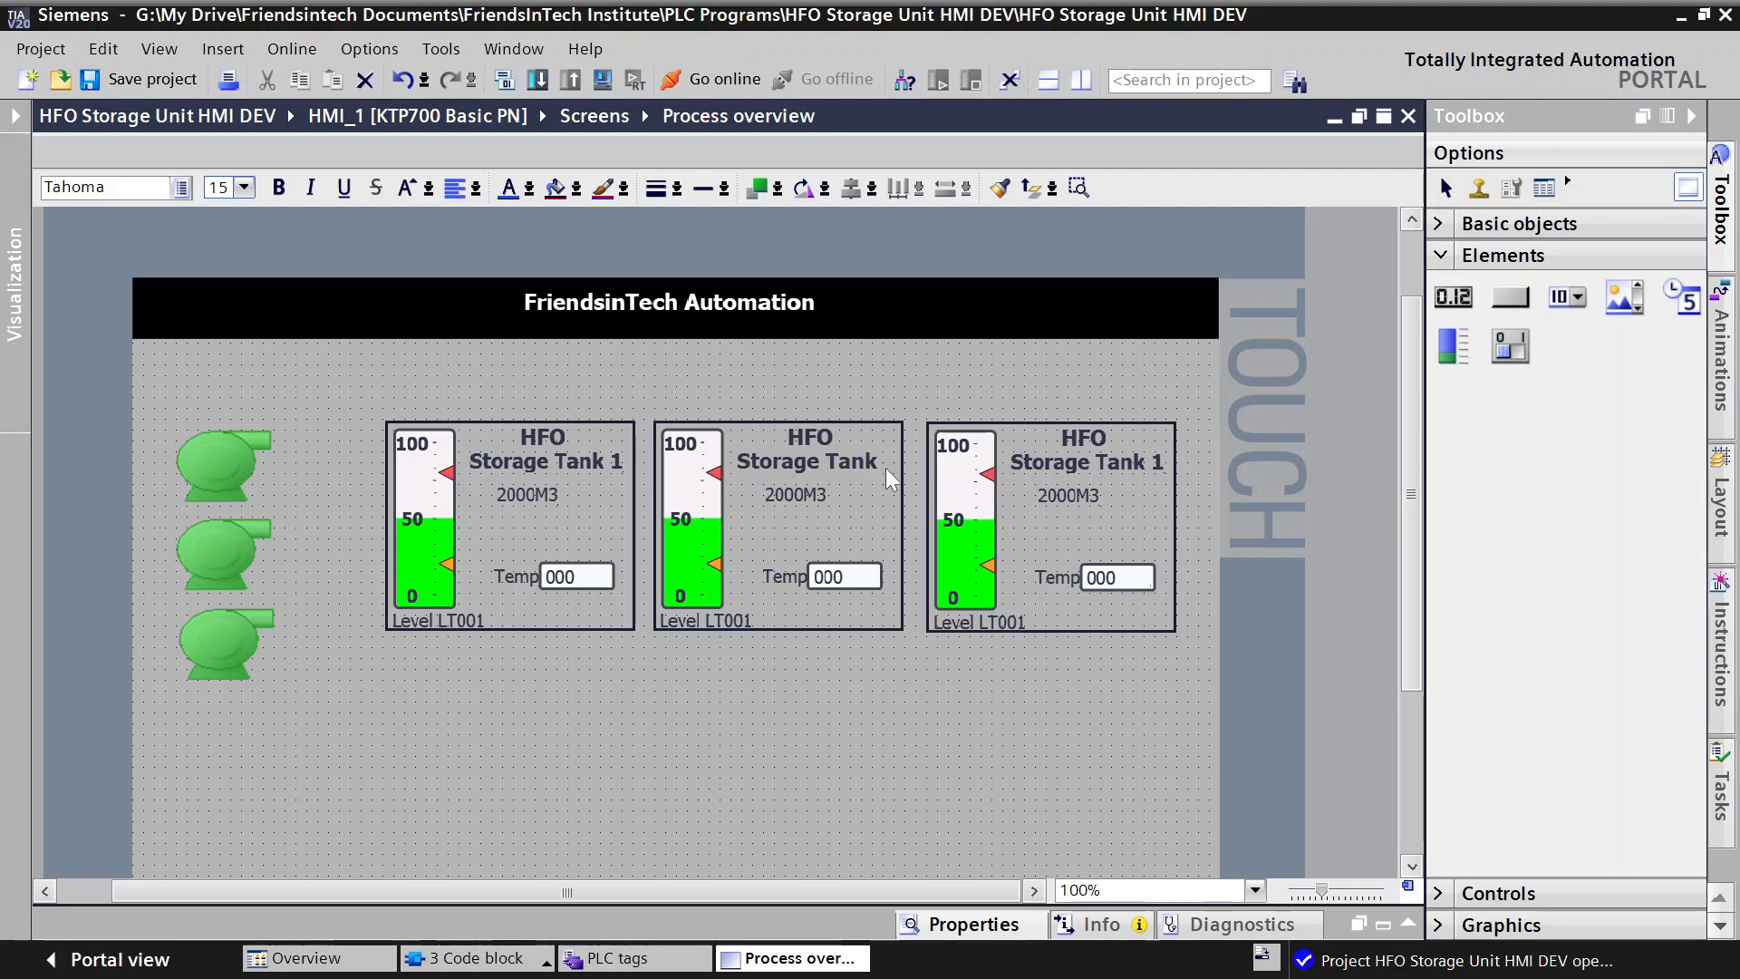
type("2")
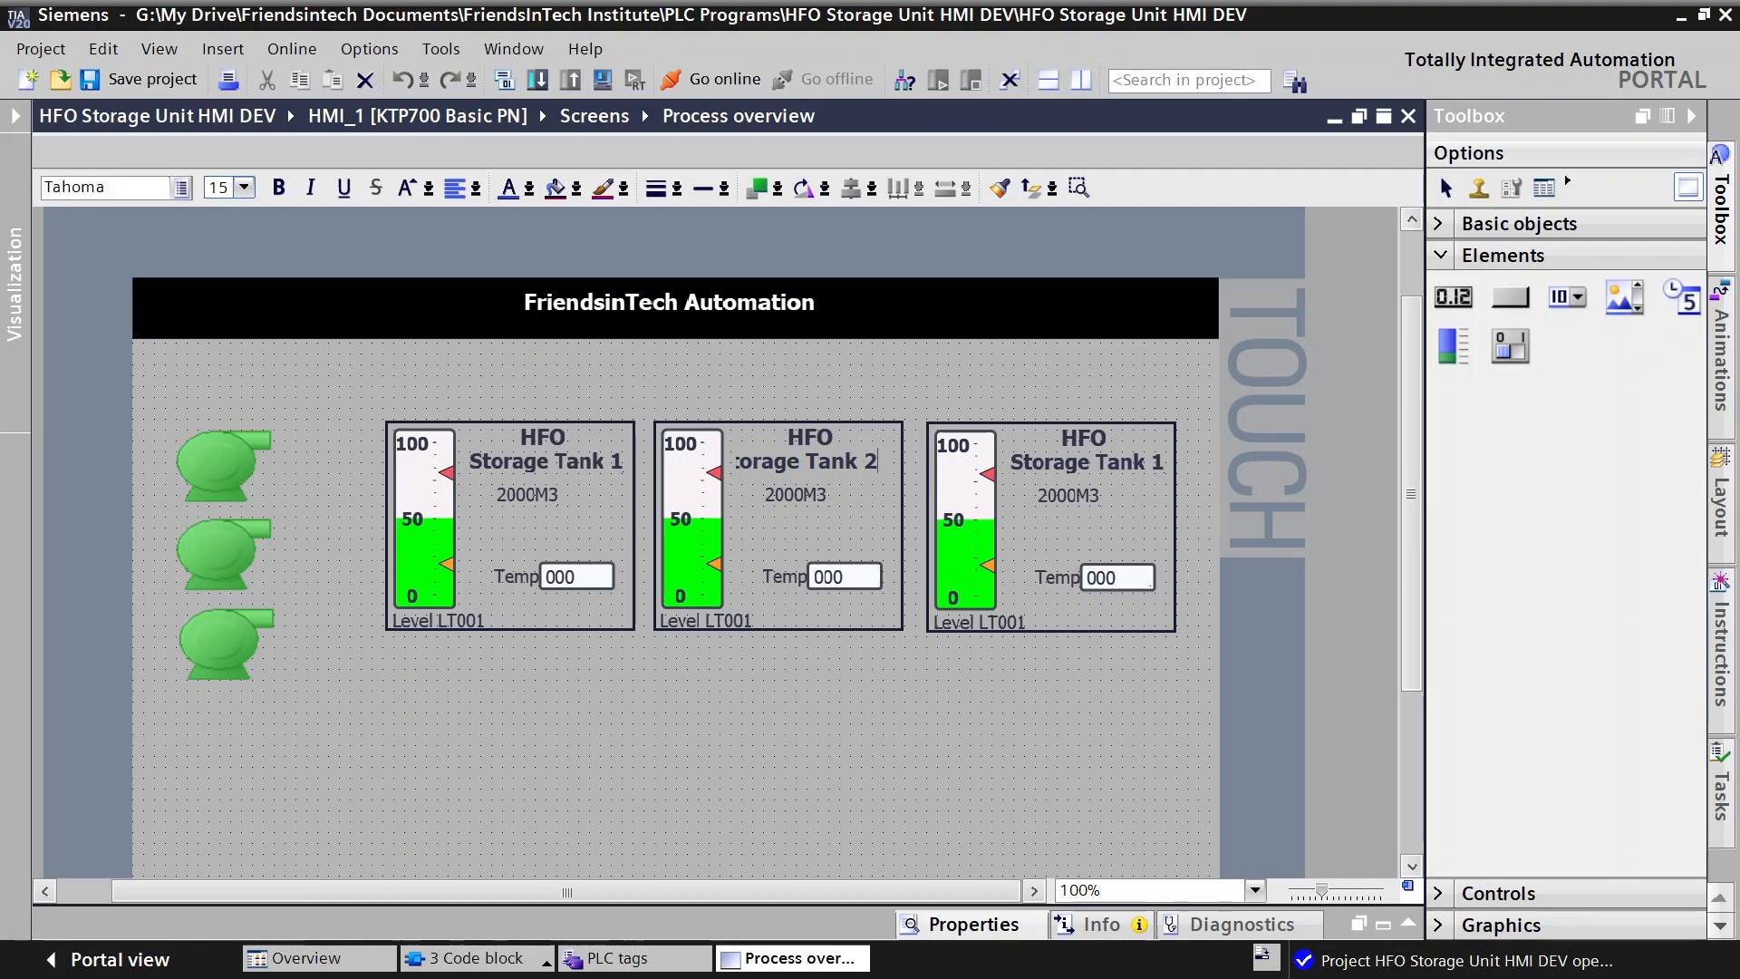
key("BackSpace")
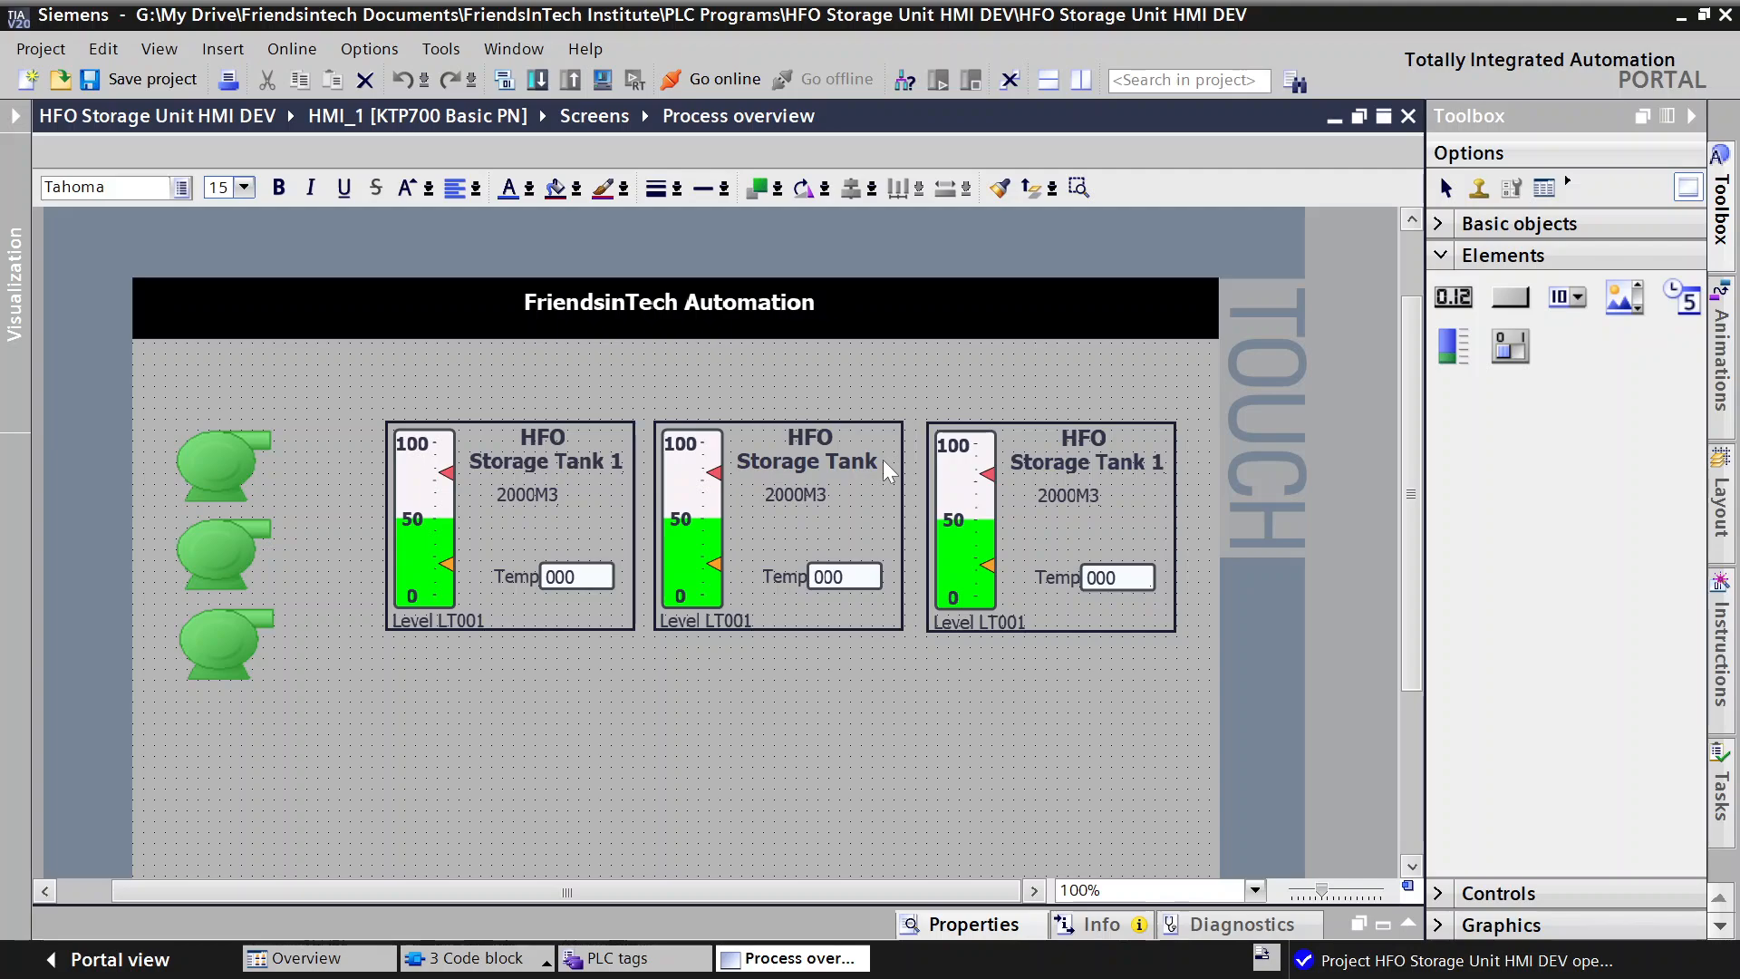
type("2")
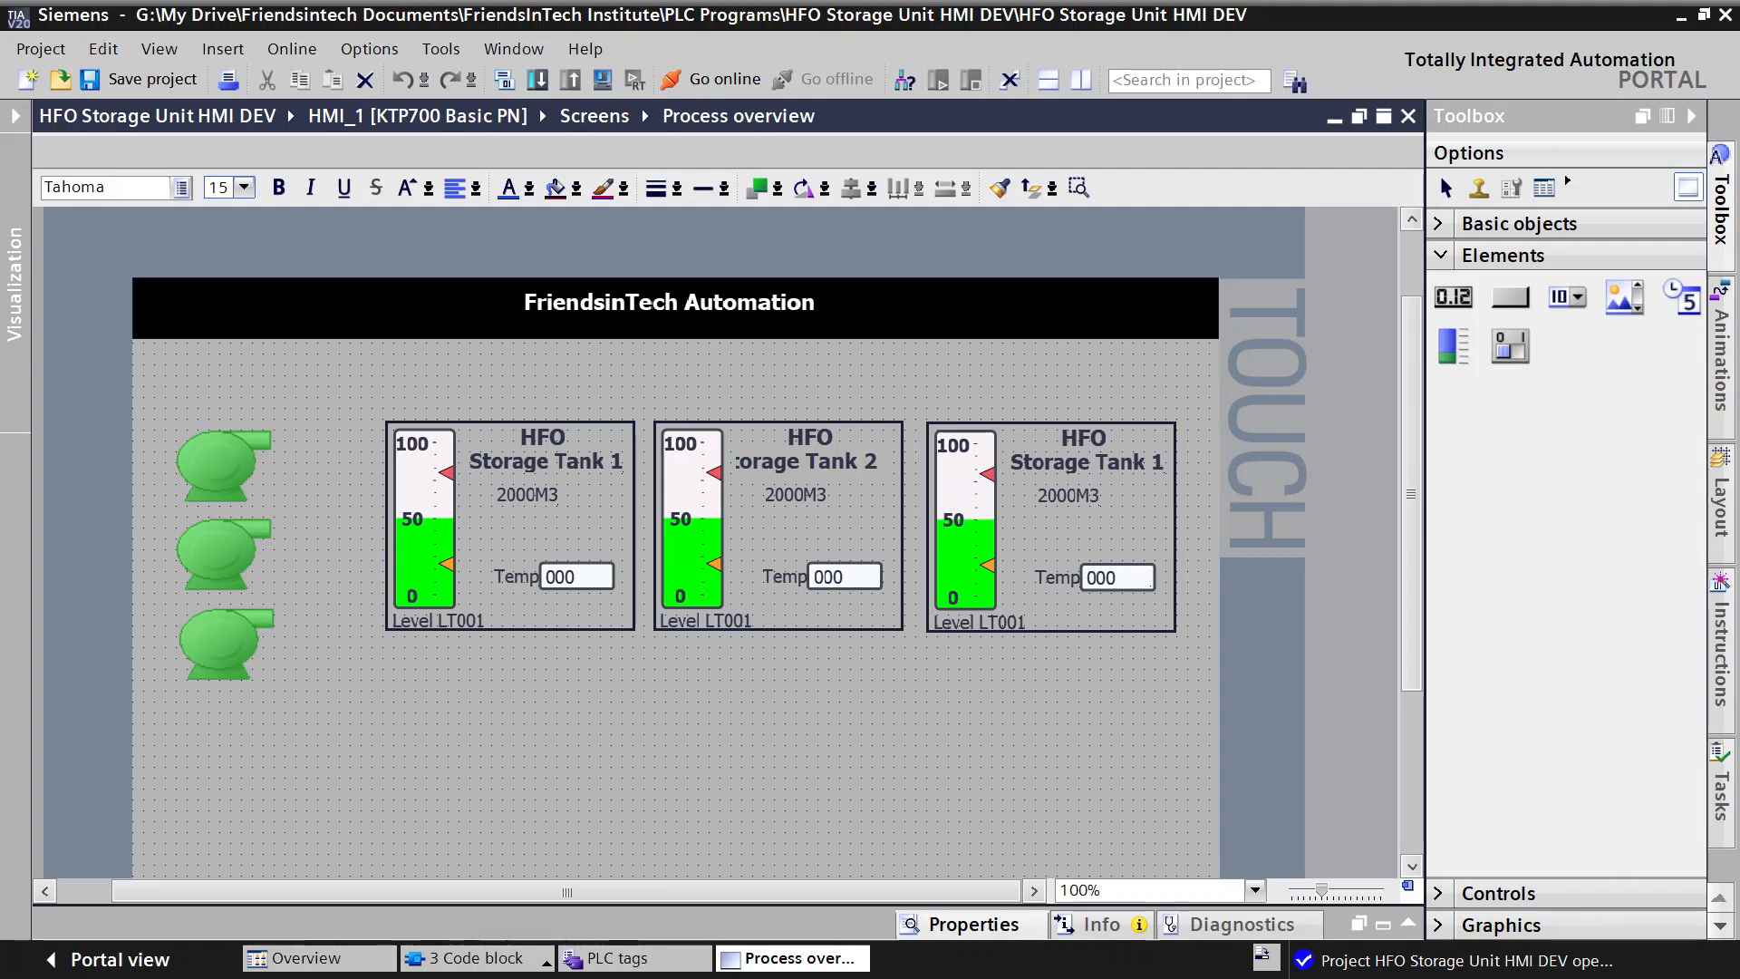
Step: Change the third tank's title text to Storage Tank 3
left_click(1074, 464)
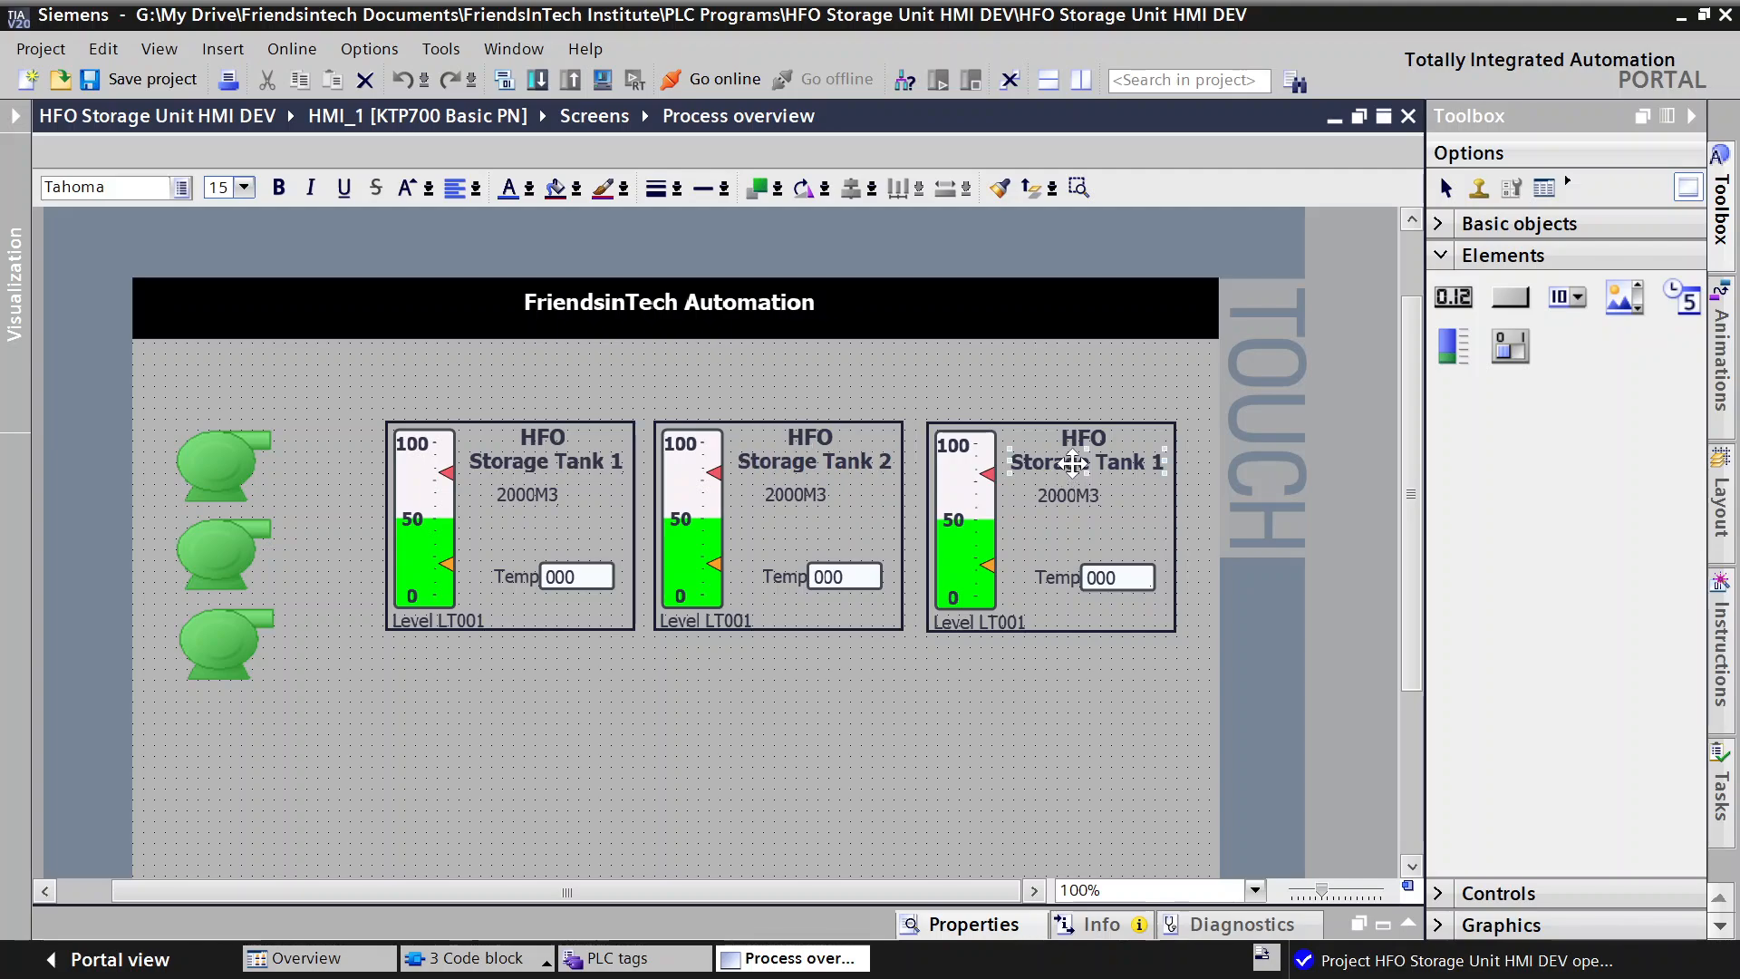
double_click(1146, 462)
left_click(1147, 462)
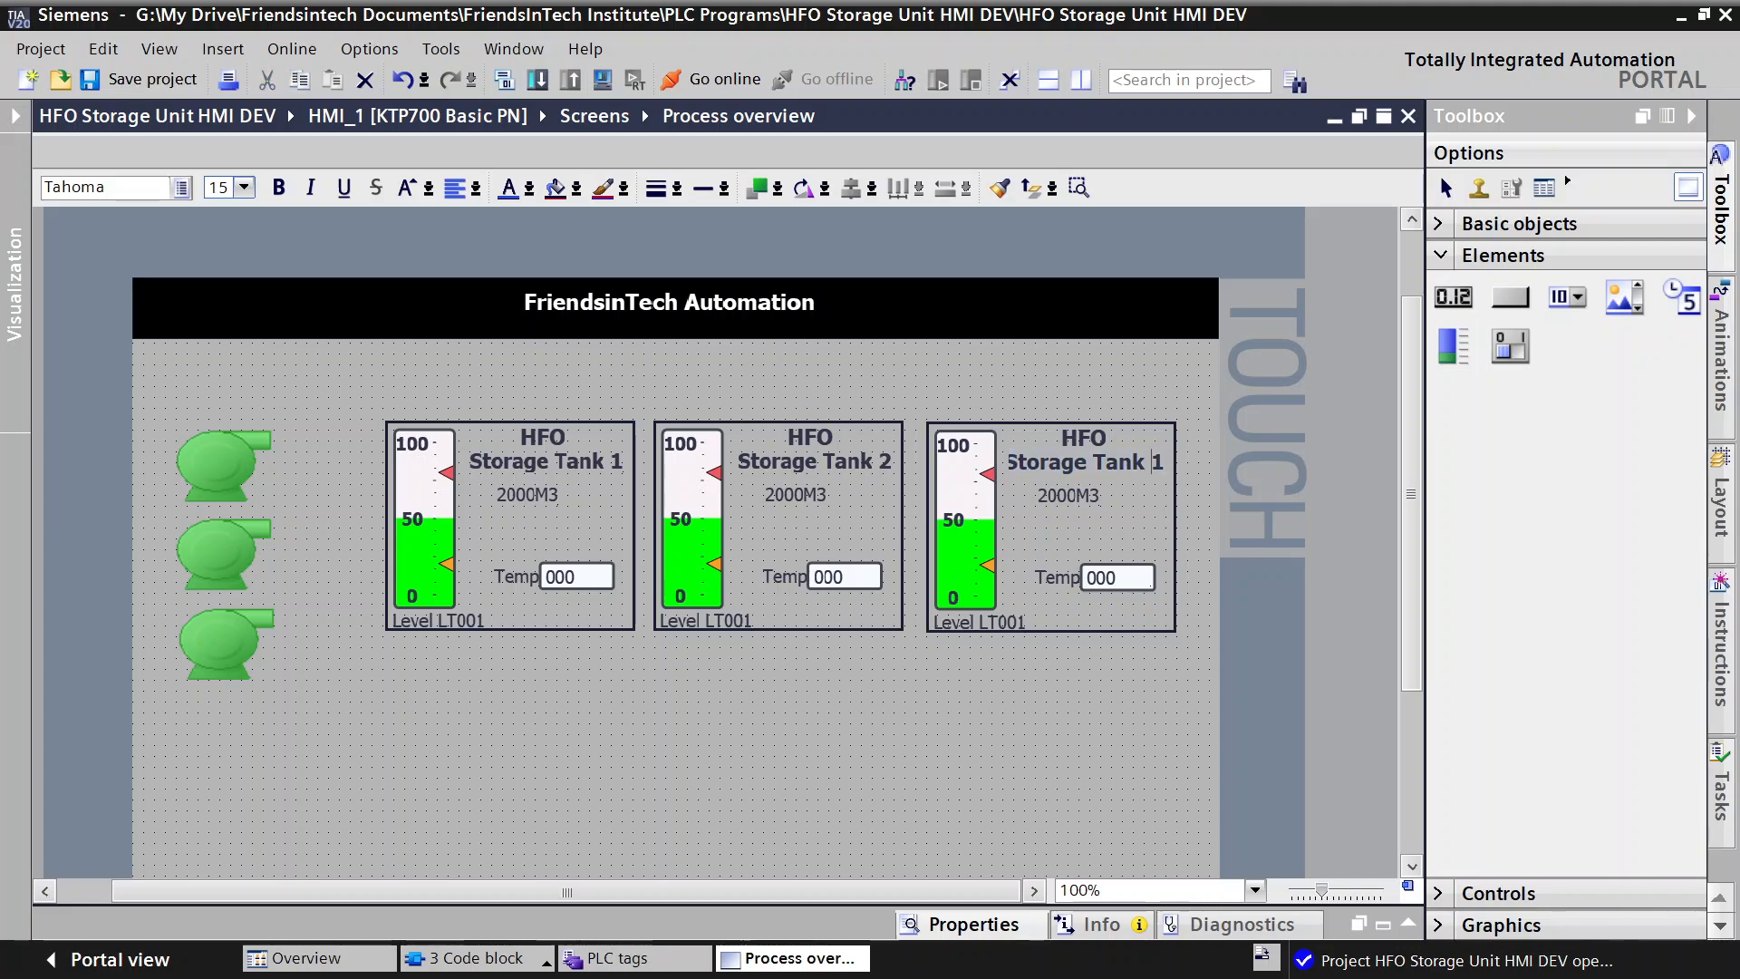
key("BackSpace")
type("3")
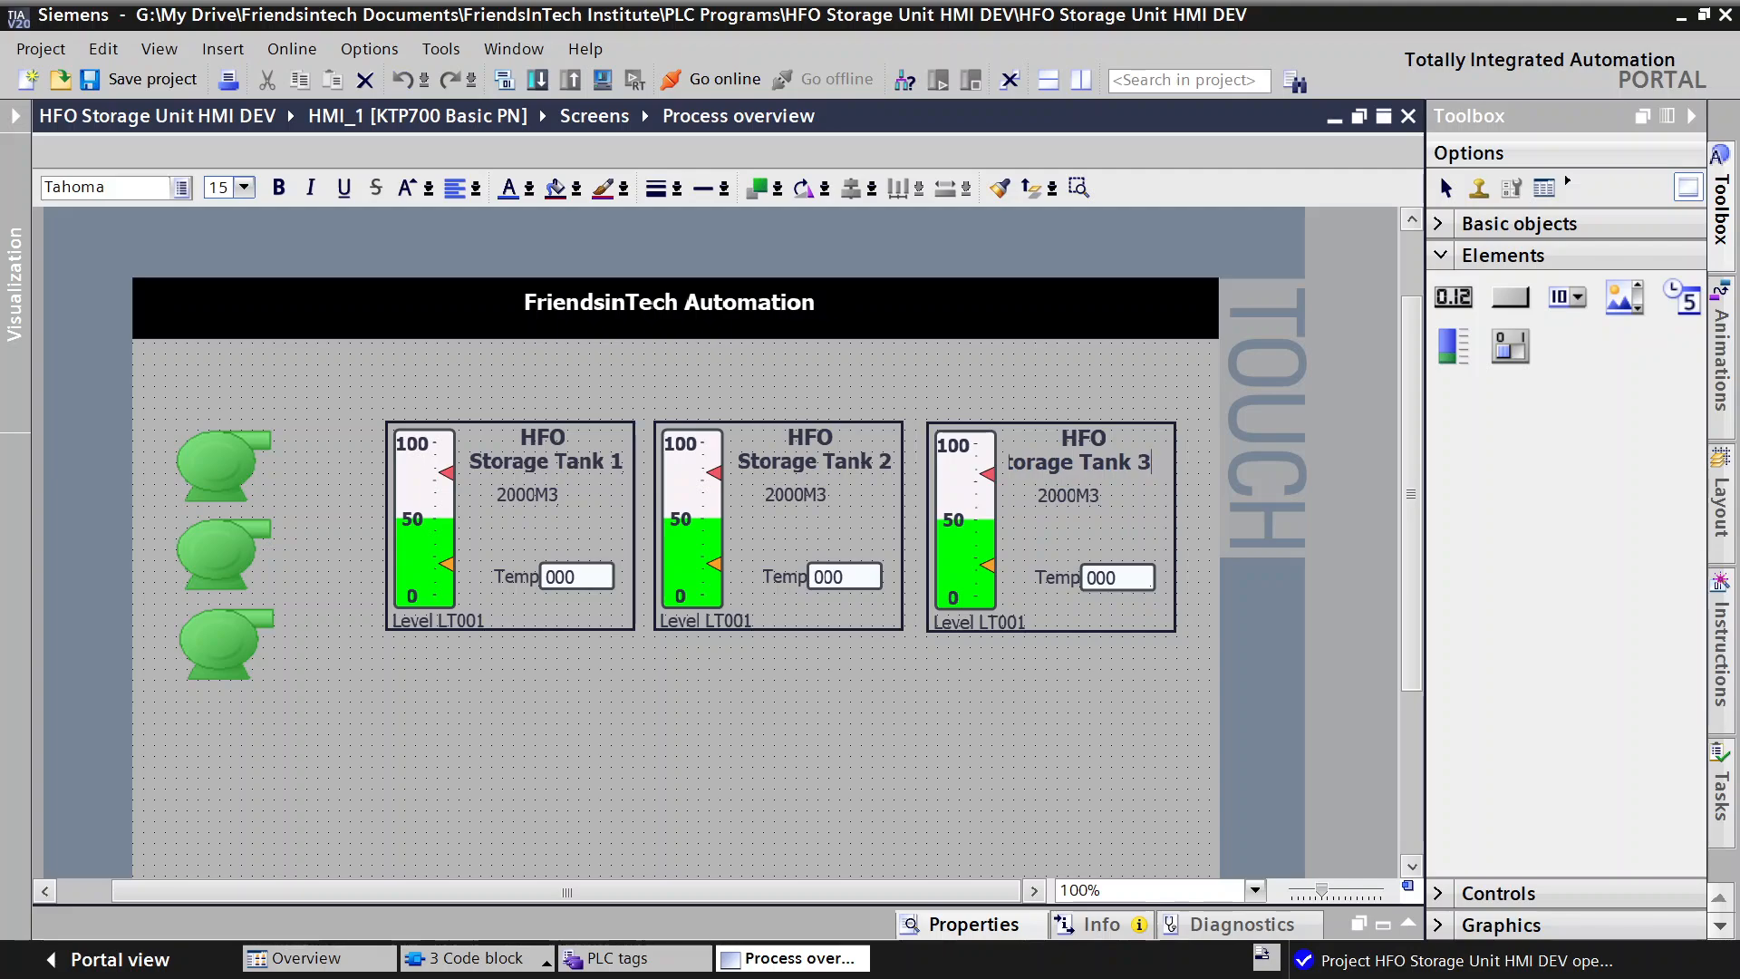
left_click(517, 675)
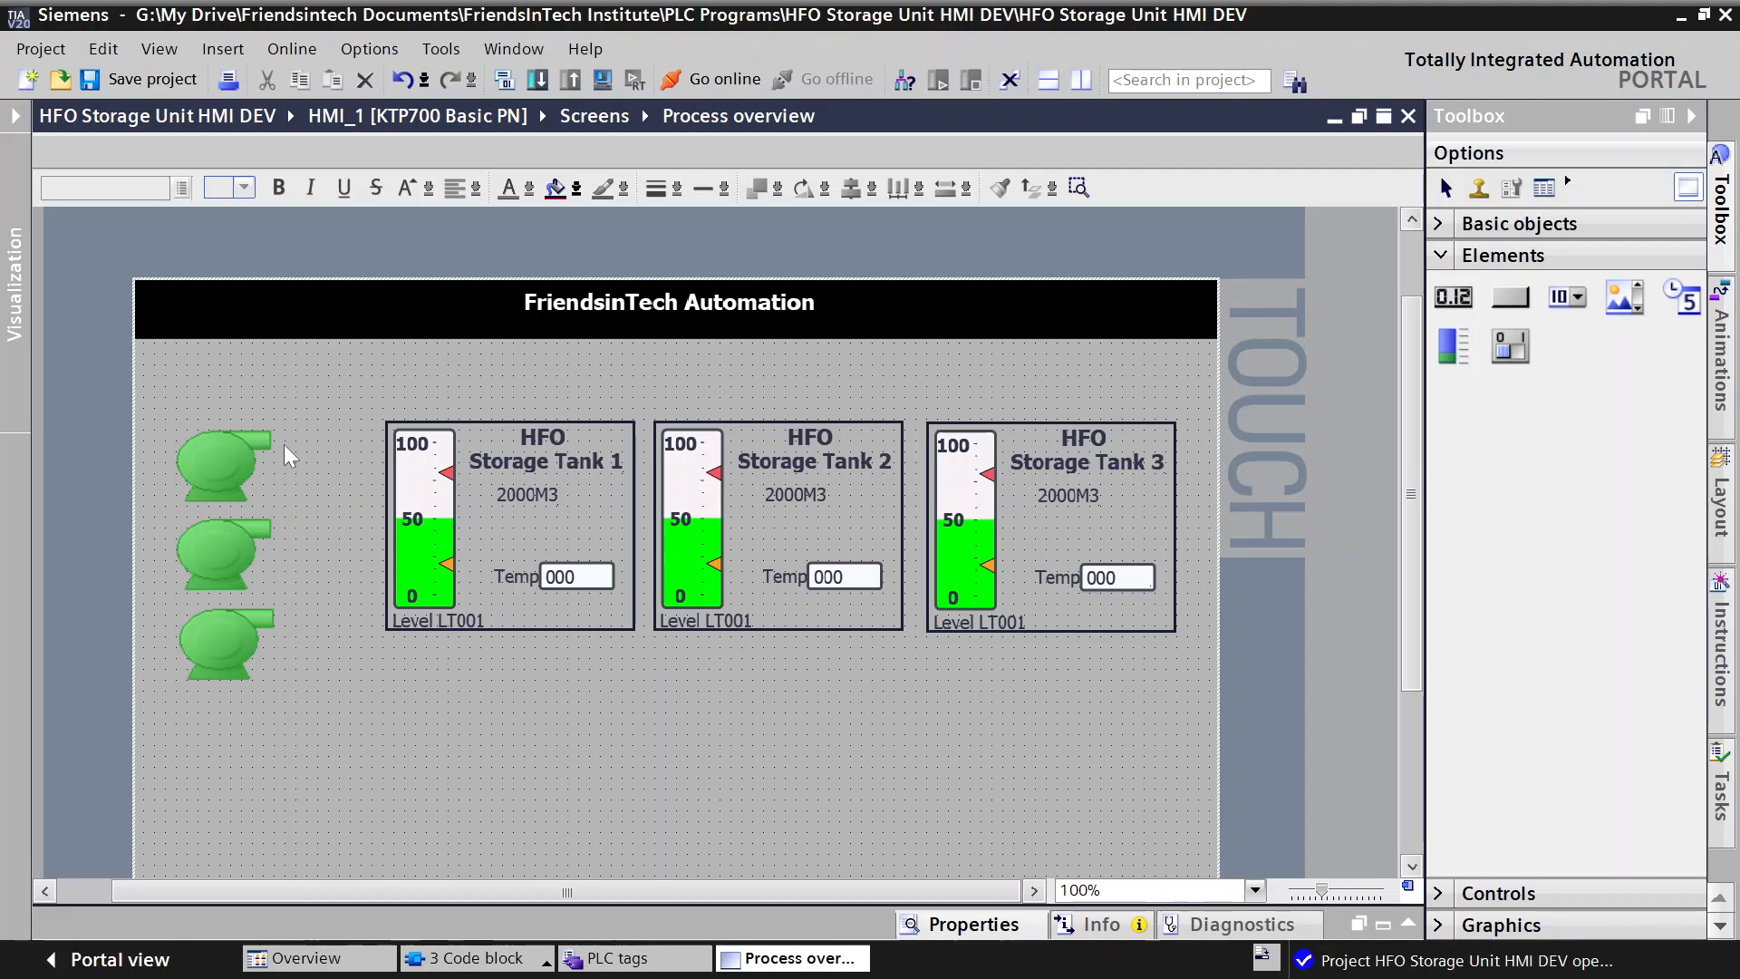
Step: Move the three green pumps closer to the left edge of the HMI screen, keeping them stacked vertically
left_click(226, 459)
left_click_drag(226, 459, 198, 457)
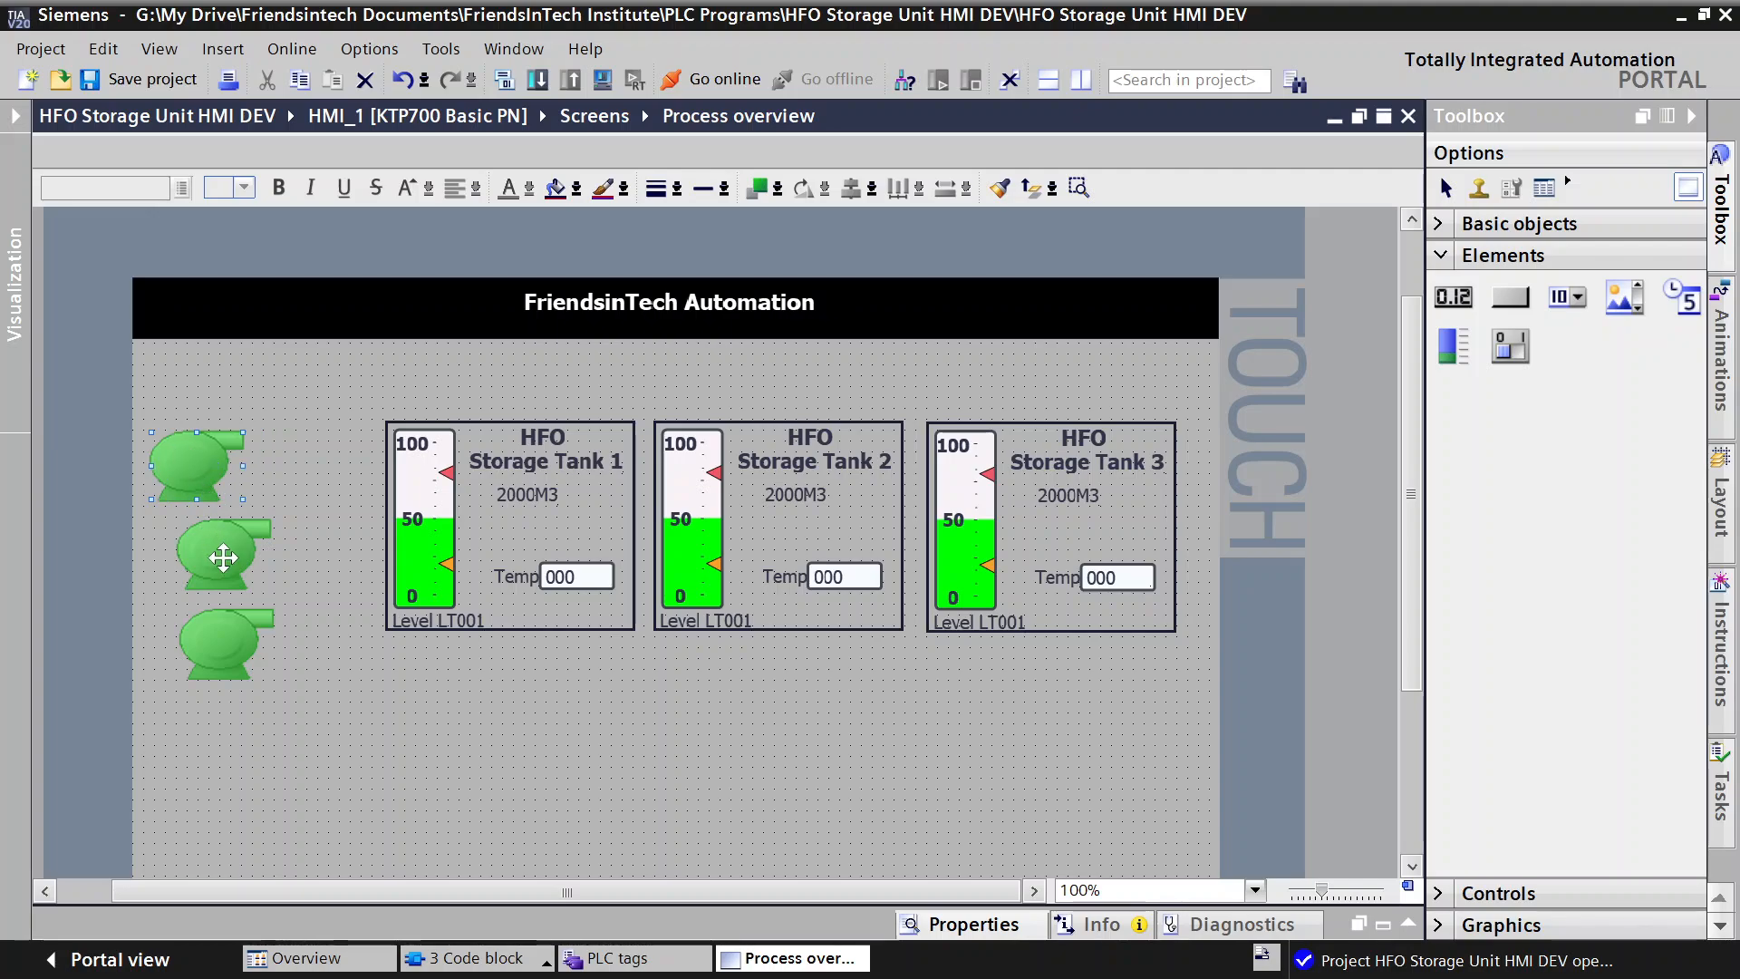
left_click_drag(223, 556, 180, 547)
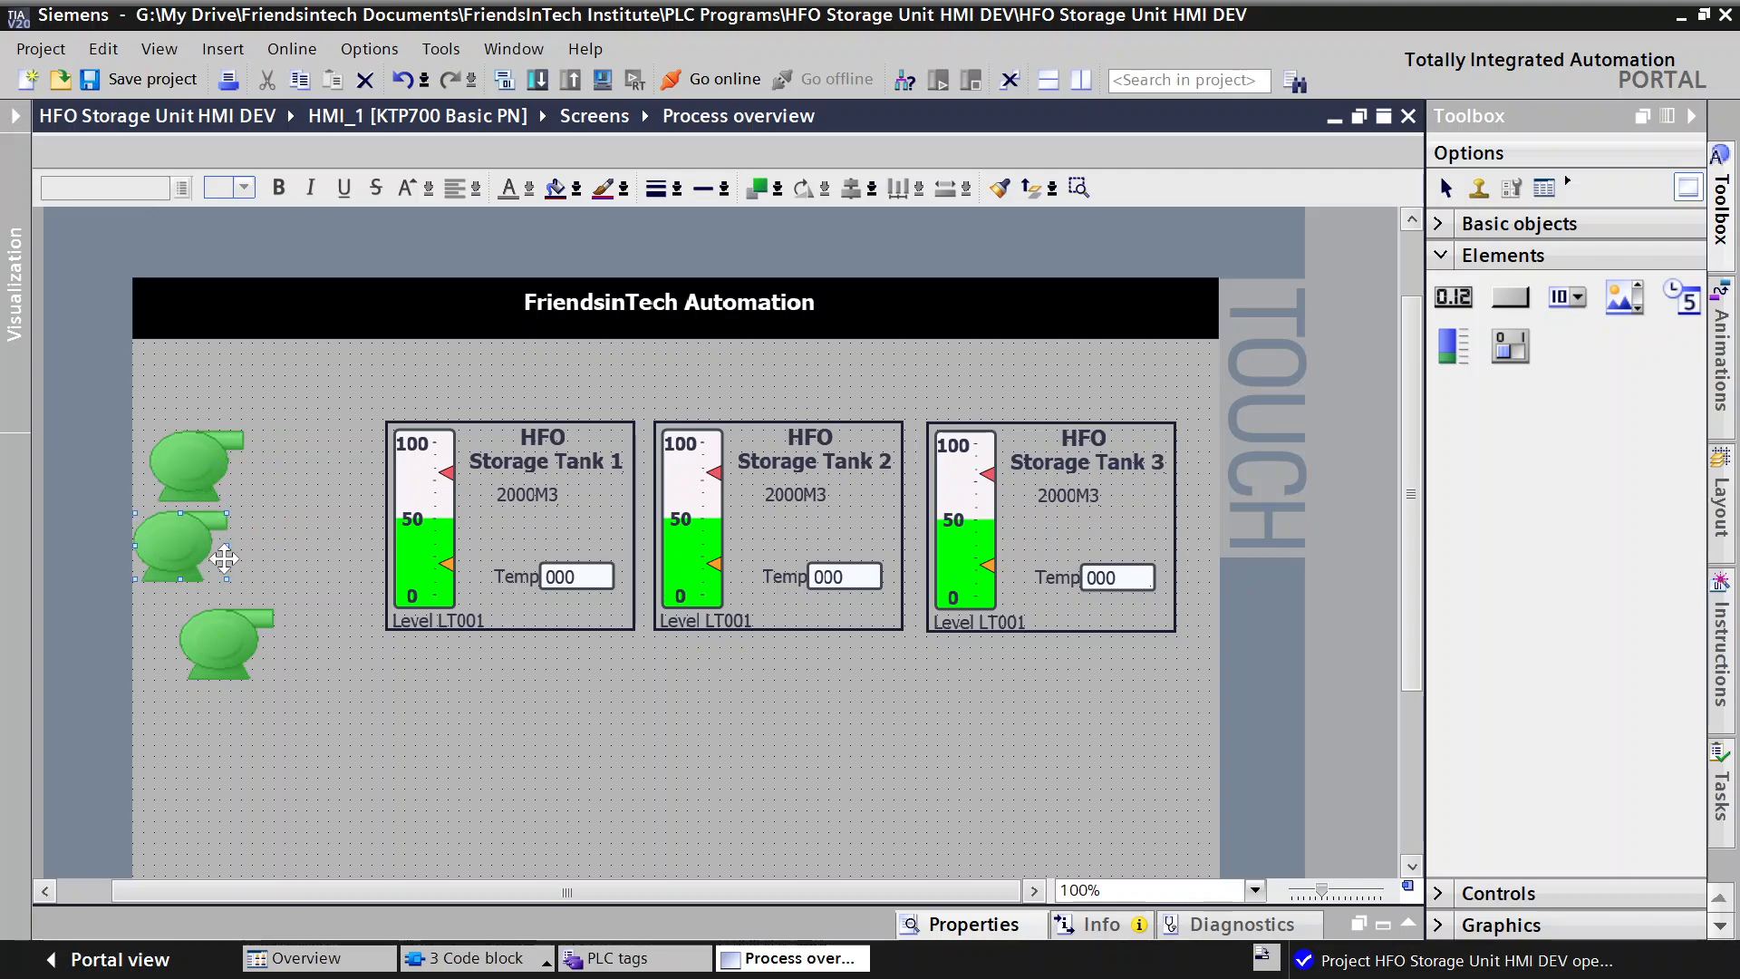
left_click_drag(223, 643, 187, 634)
double_click(172, 633)
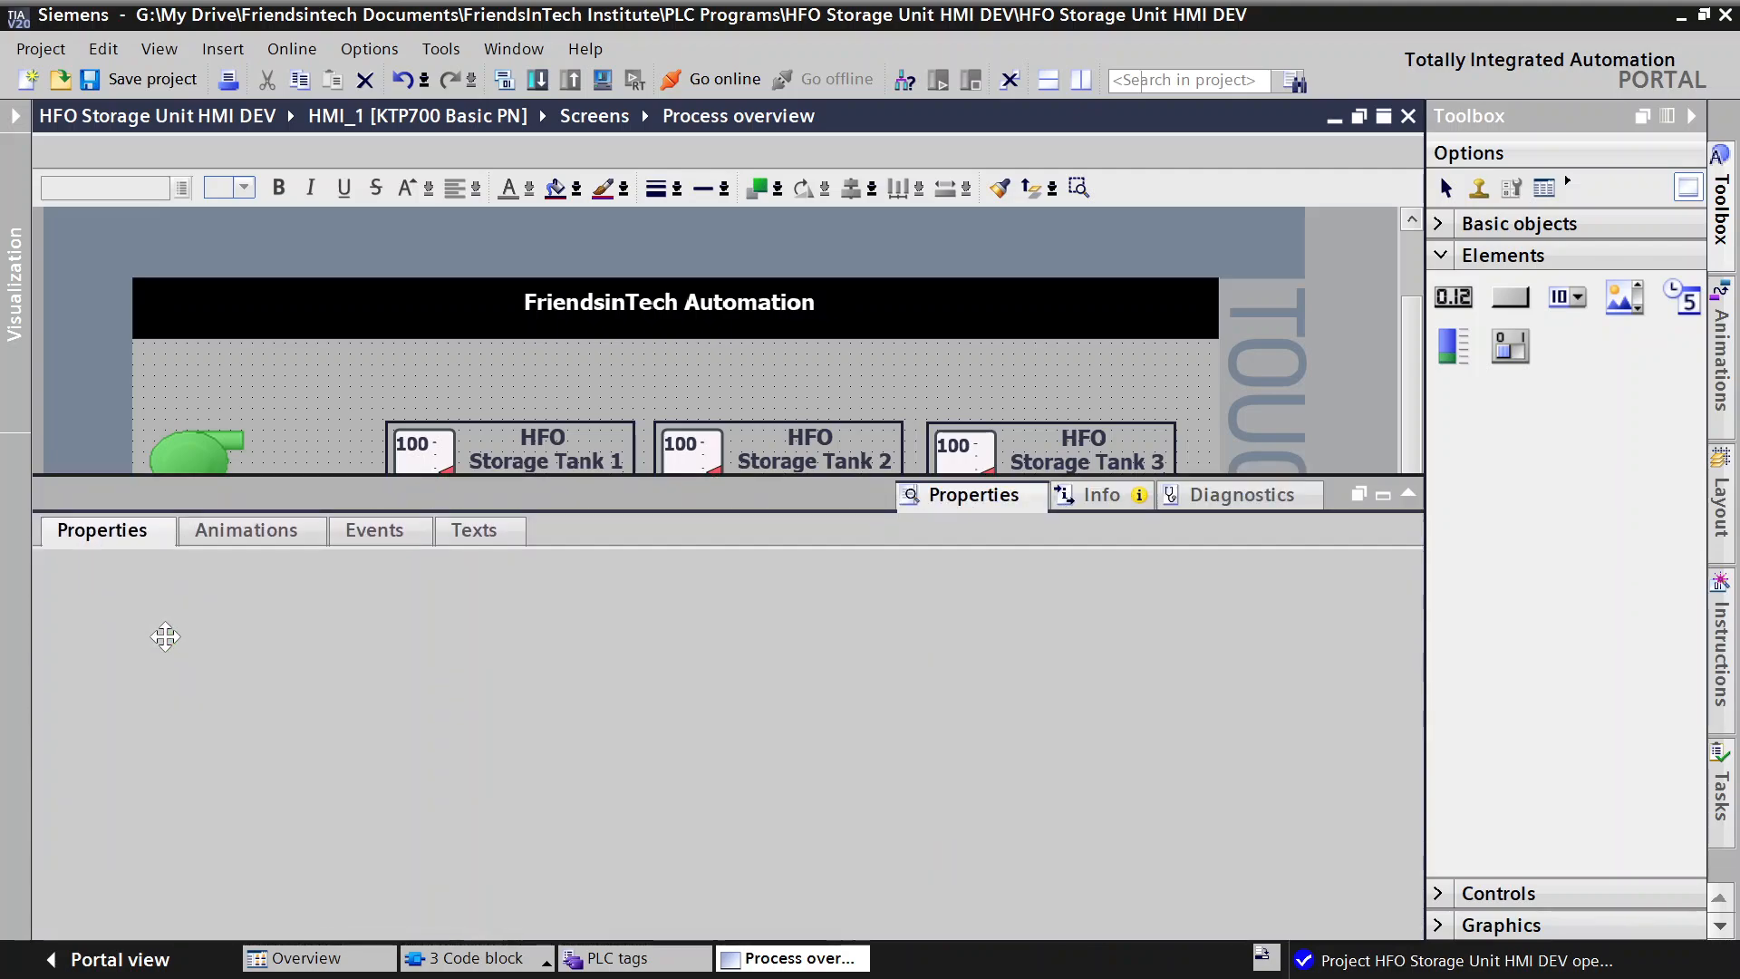
left_click(1410, 496)
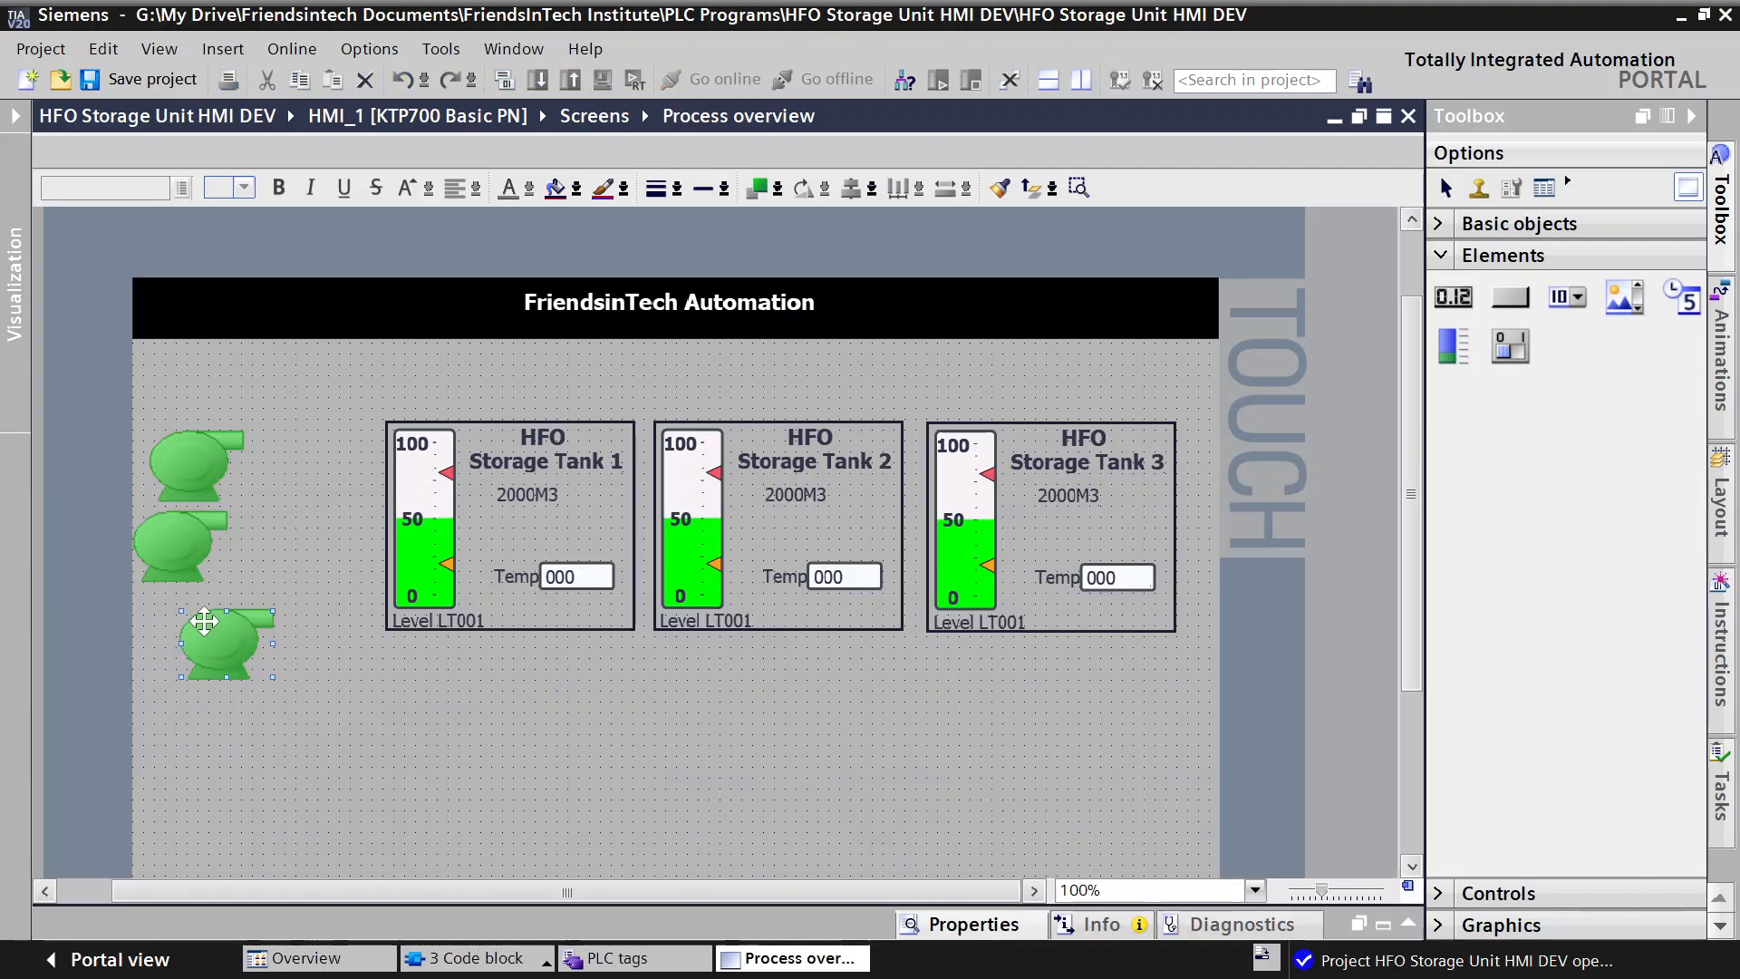
mouse_move(190, 614)
left_mouse_down()
mouse_move(149, 615)
mouse_move(172, 622)
left_mouse_up()
left_click(243, 567)
Step: Left-align the three stacked green pumps with one another, using the uppermost pump as the reference
left_click(187, 480)
left_click(178, 542, "ctrl")
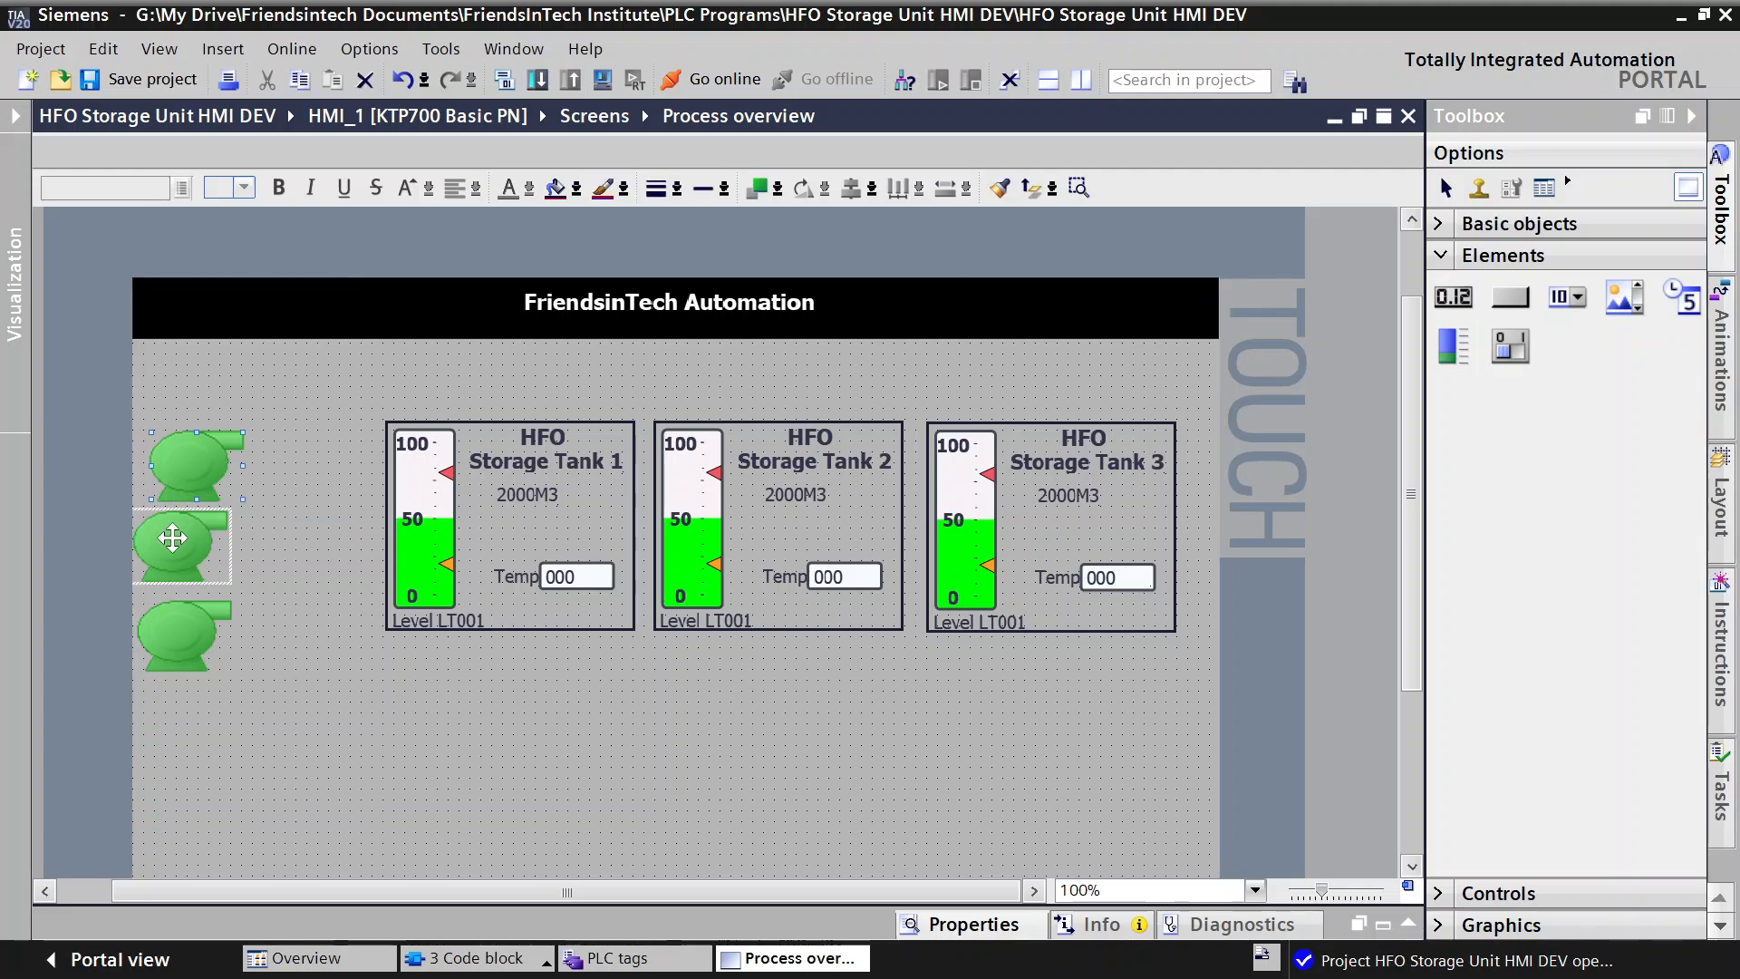
left_click(177, 646, "ctrl")
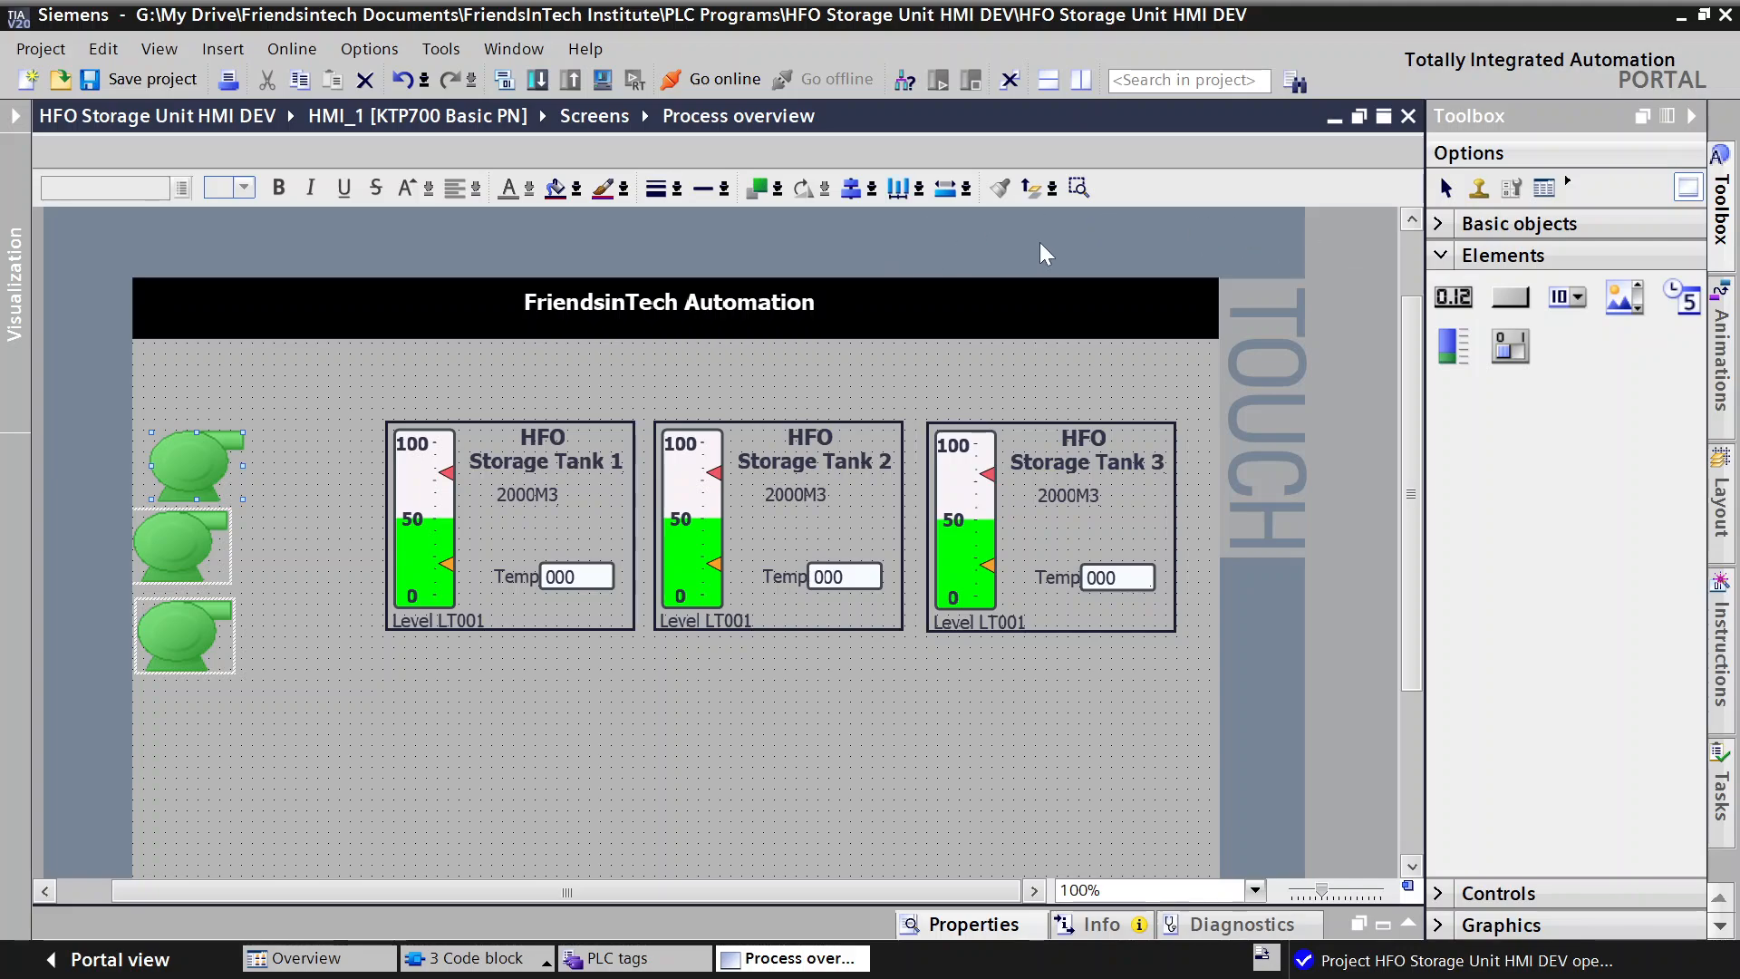
right_click(183, 562)
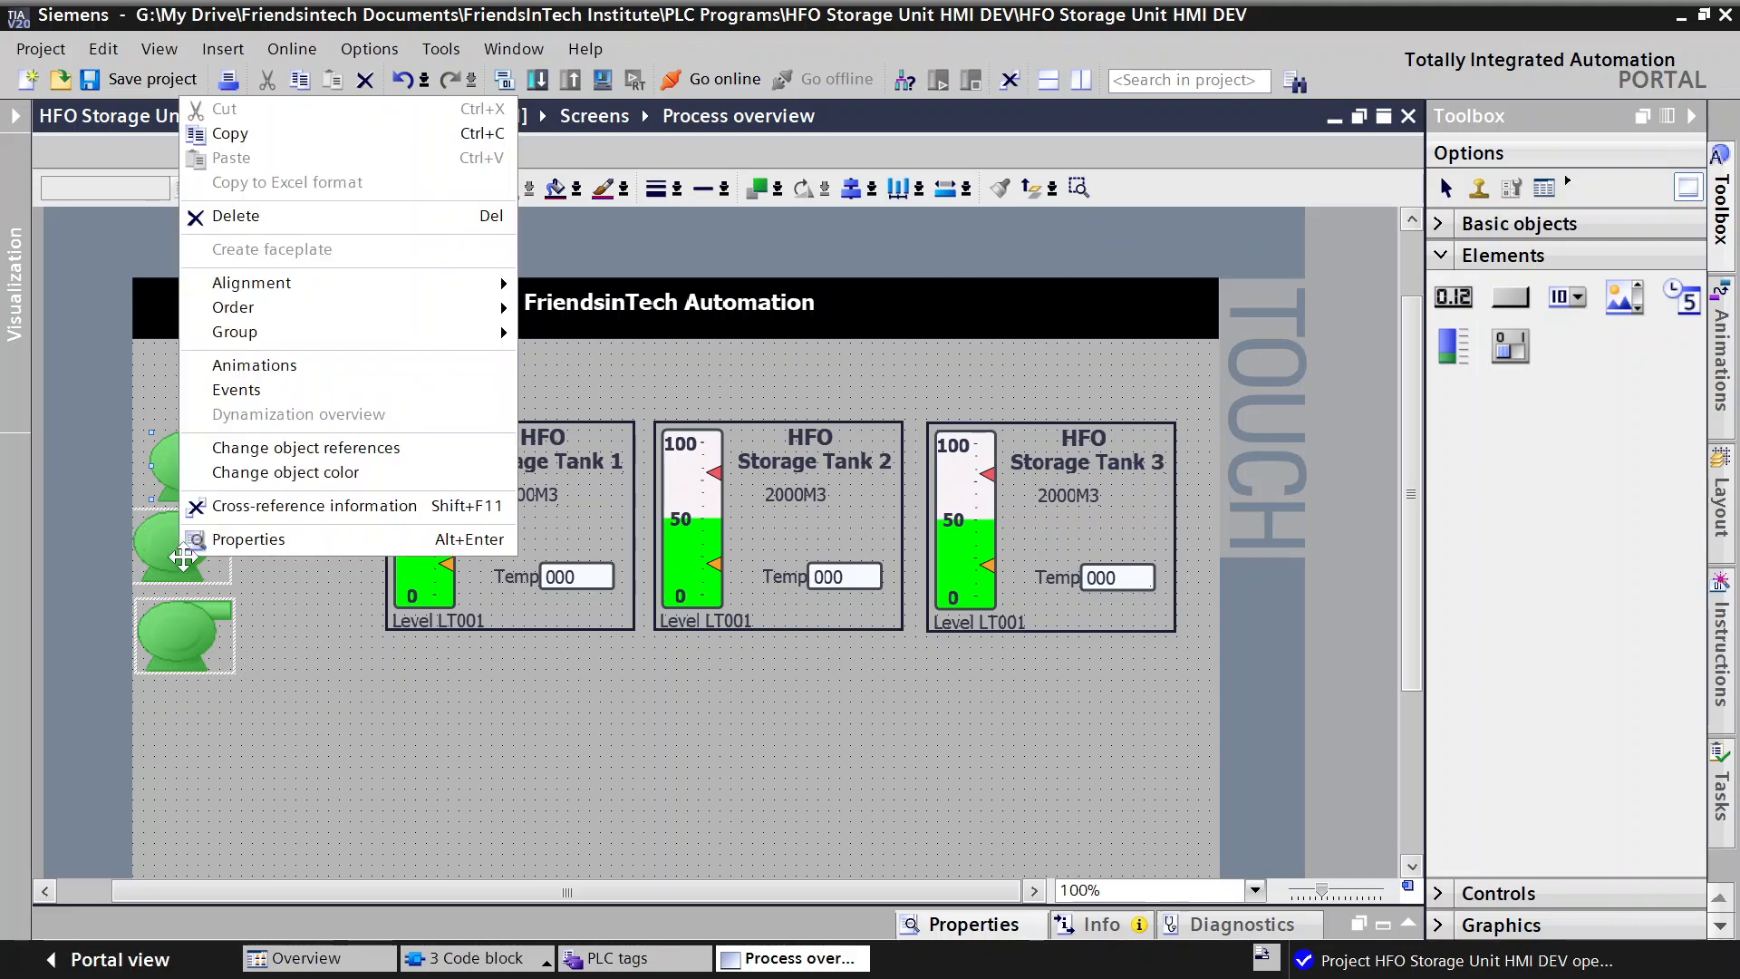
mouse_move(276, 332)
mouse_move(299, 284)
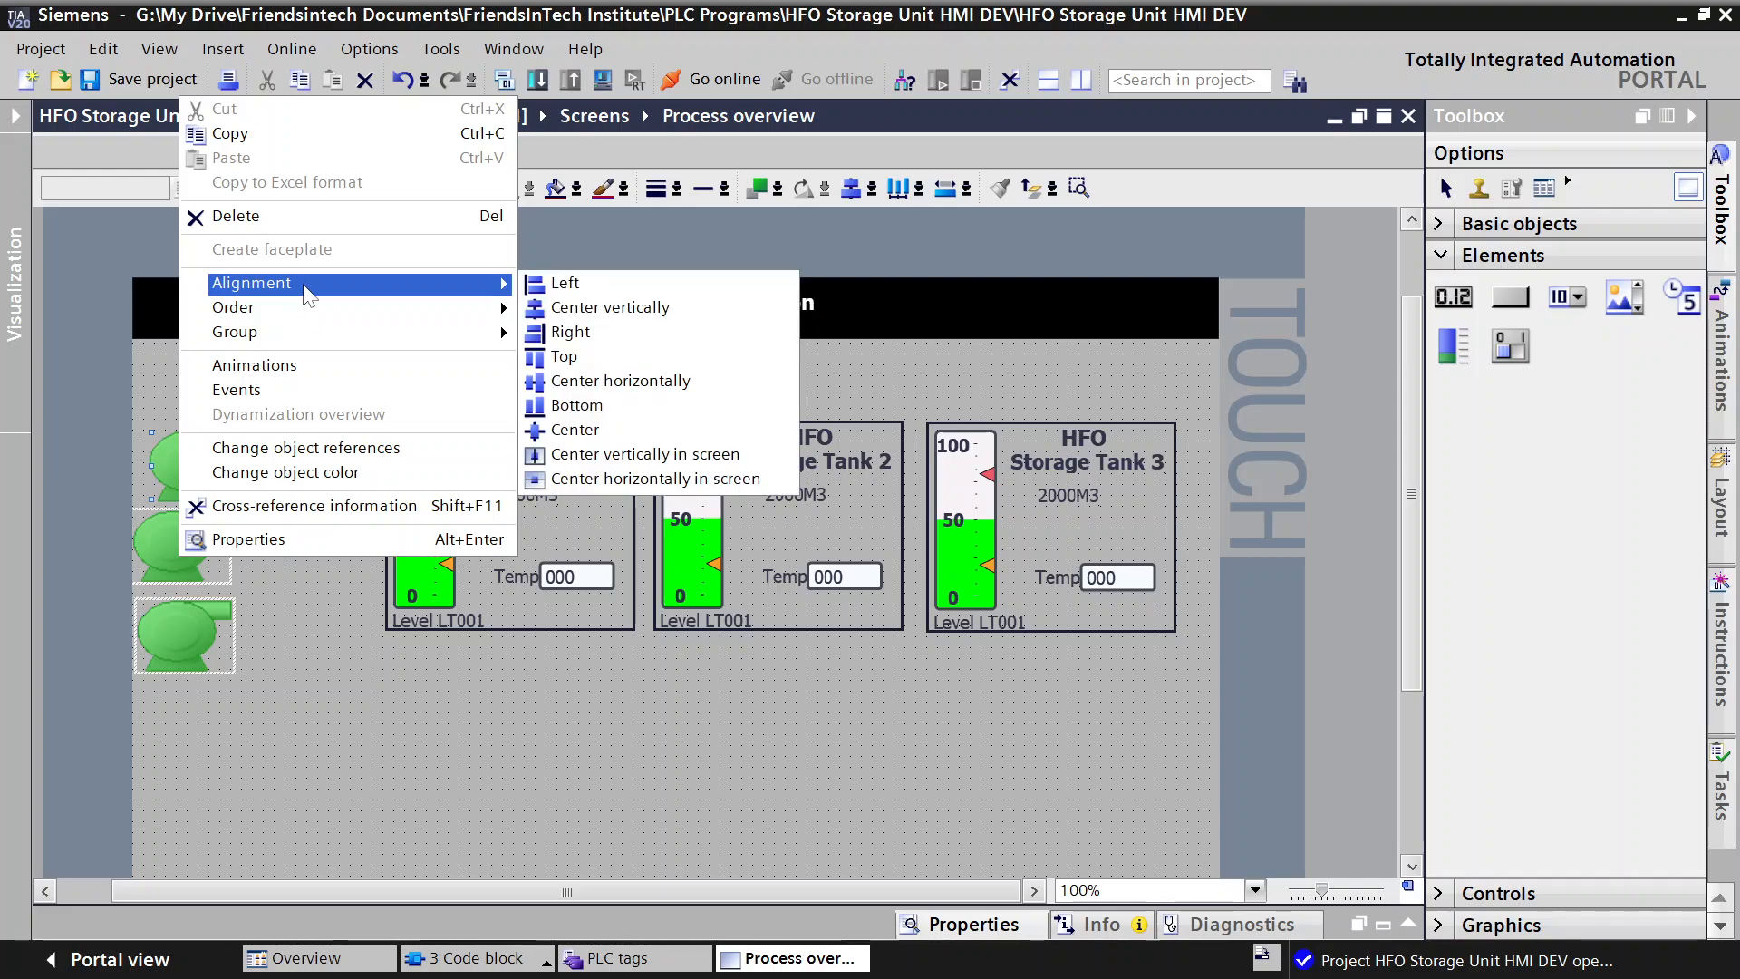
left_click(583, 284)
left_click(566, 791)
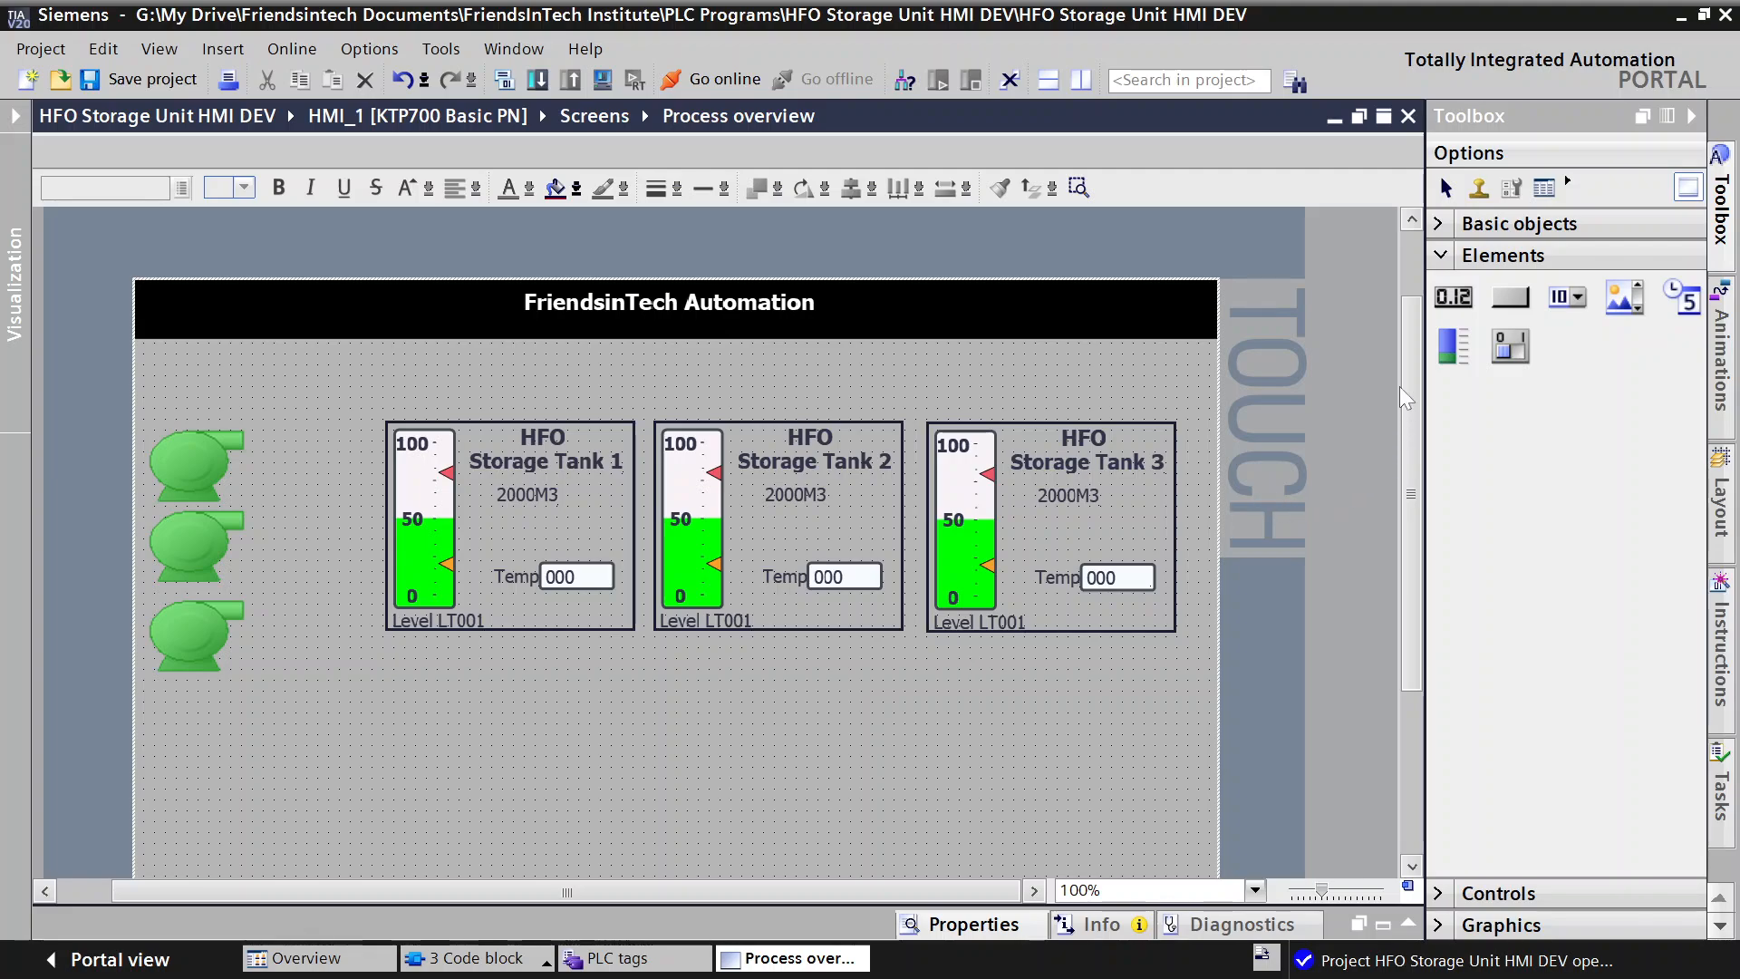
Step: Draw a horizontal line above the three tanks and a vertical line down from its pump-side end, between the pumps and Storage Tank 1
left_click(1448, 252)
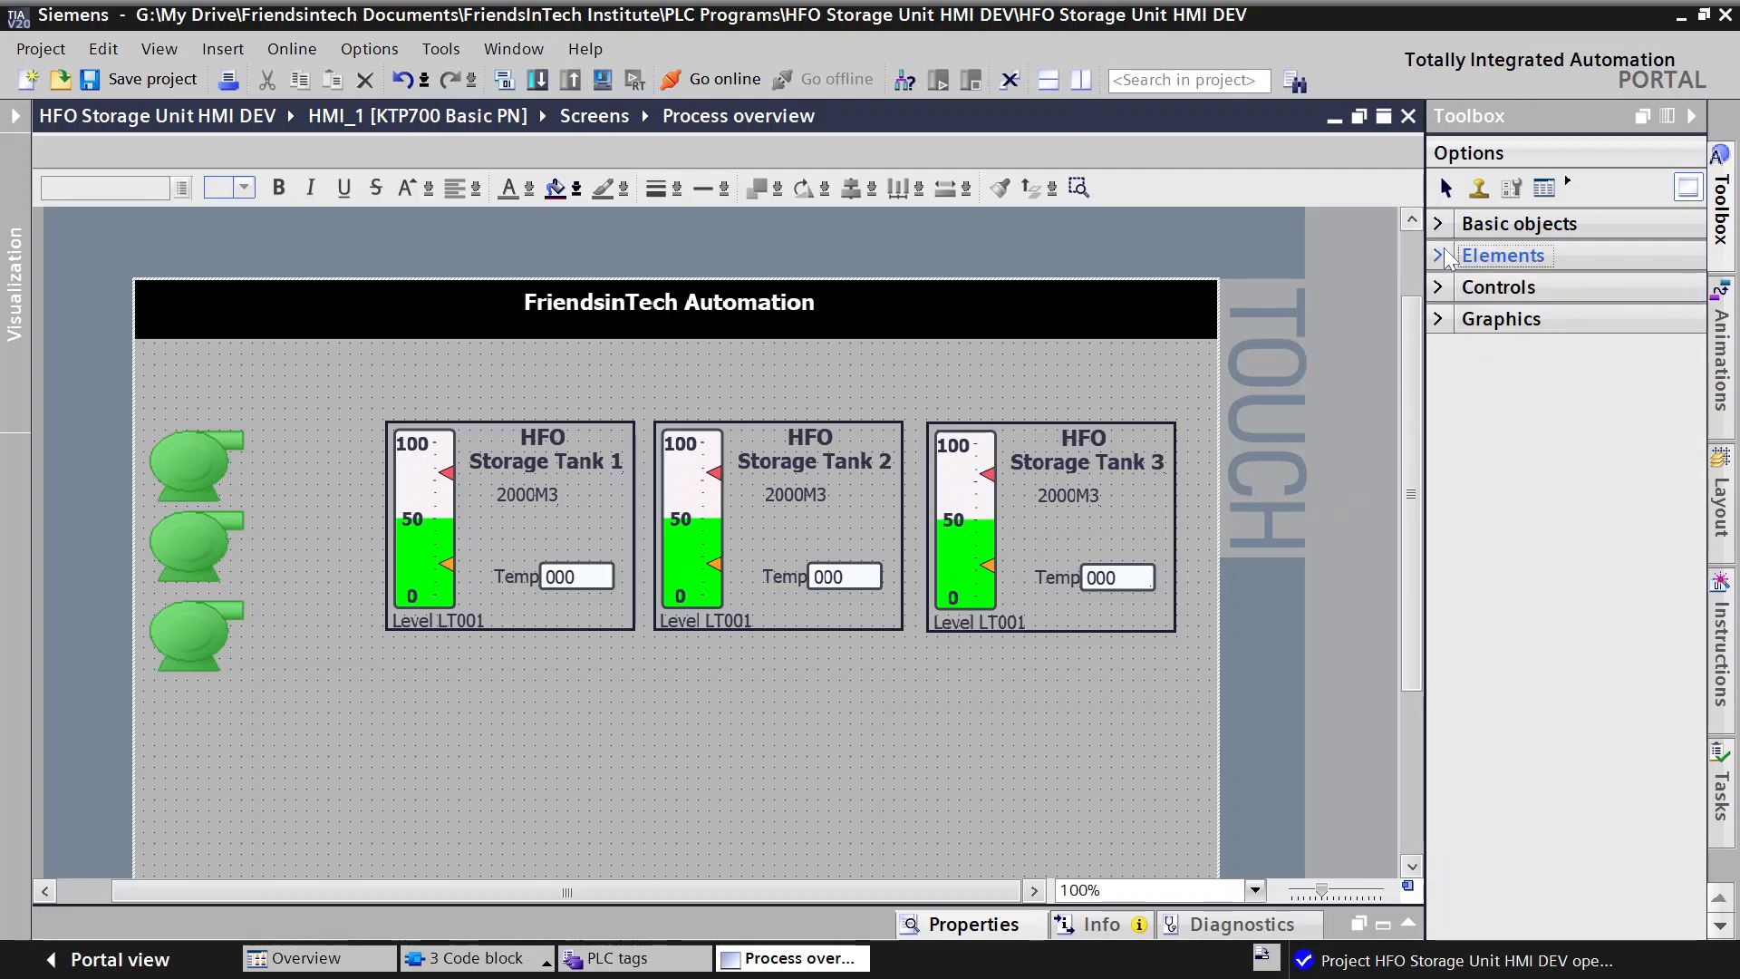
left_click(1445, 228)
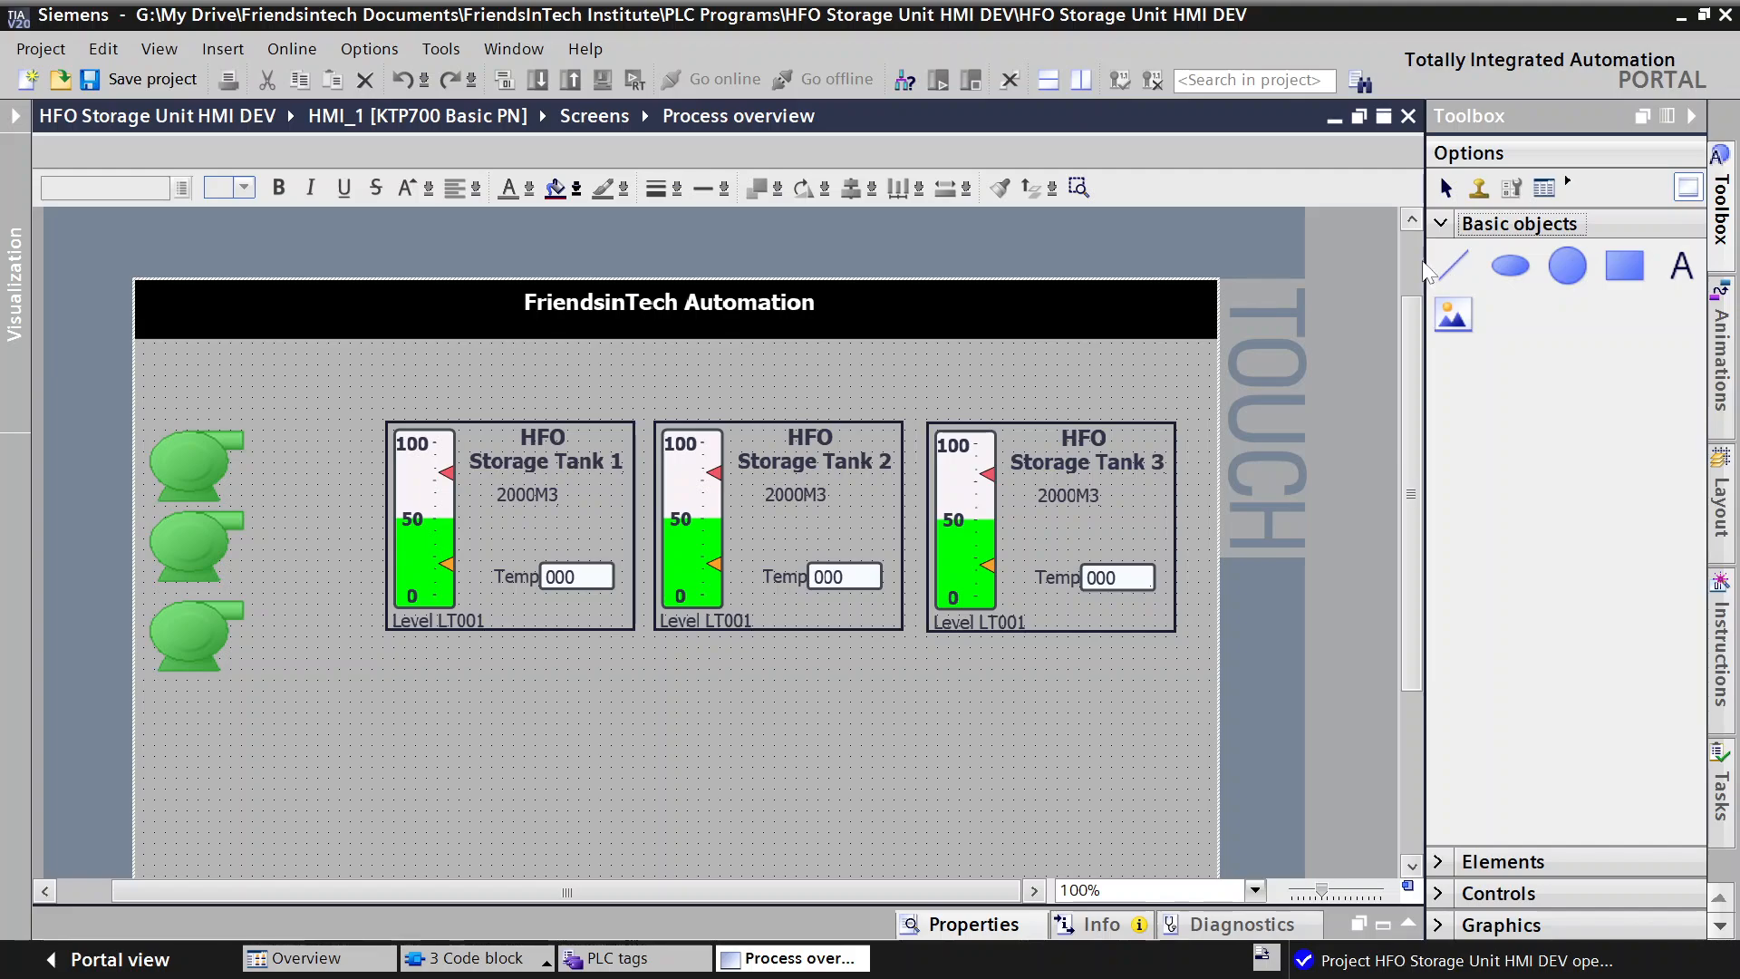
left_click(1454, 265)
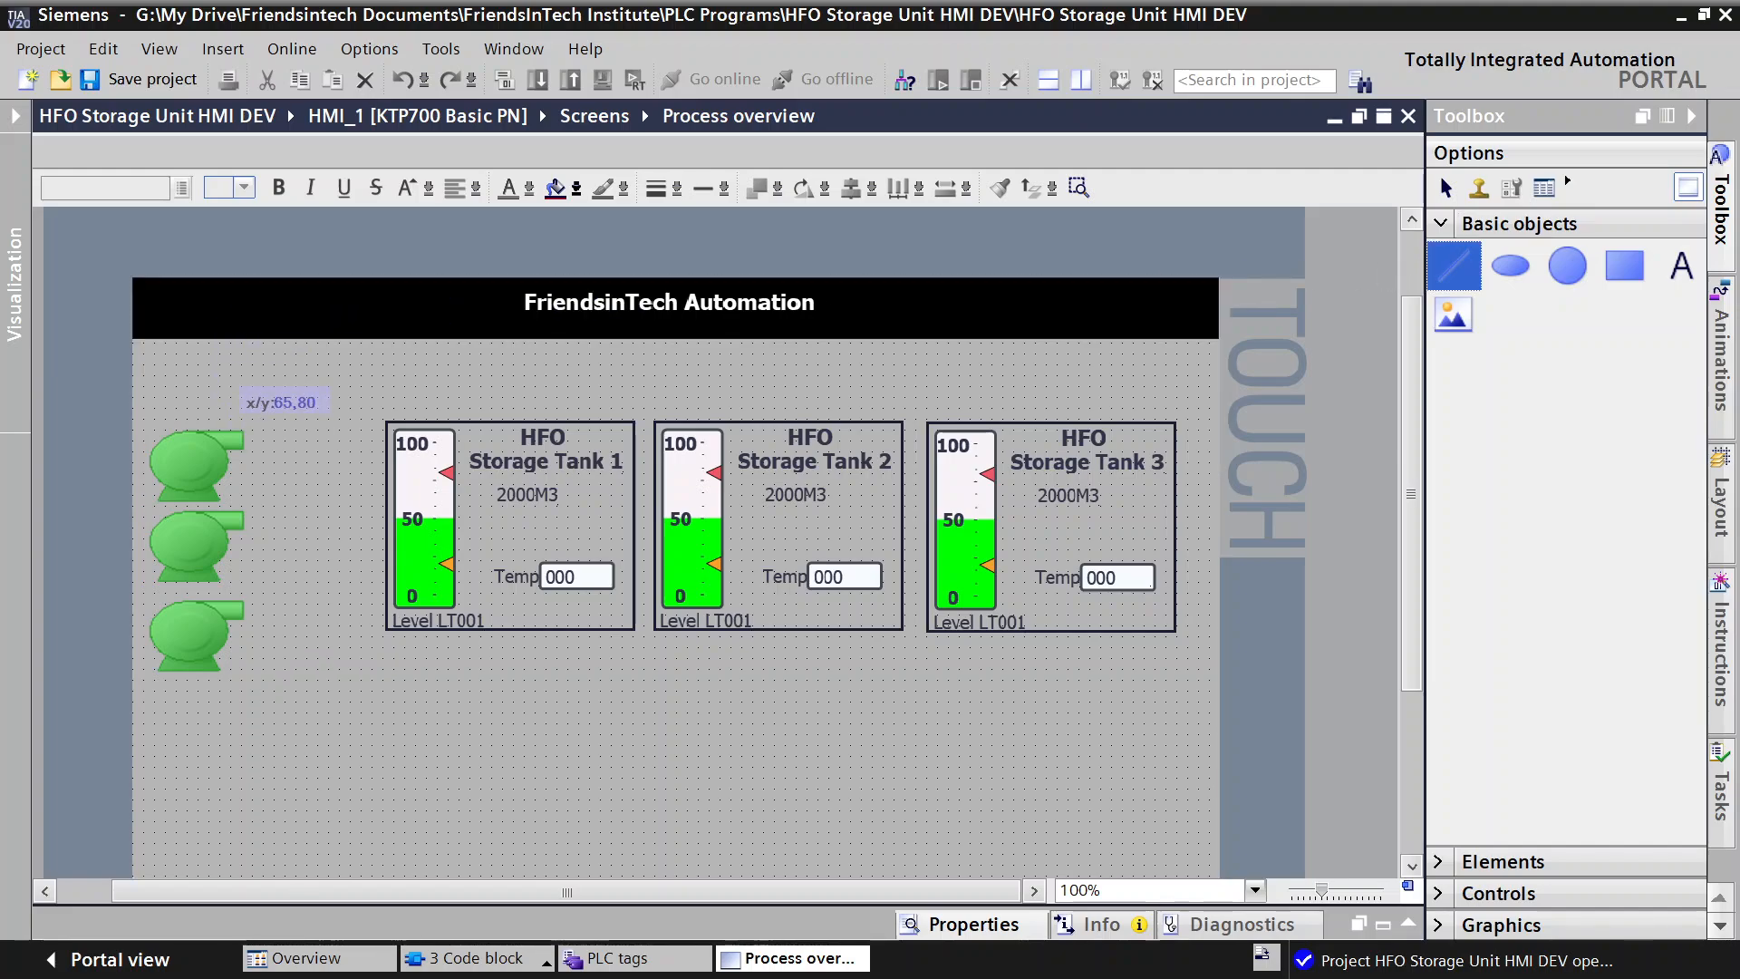
left_click_drag(288, 380, 1105, 379)
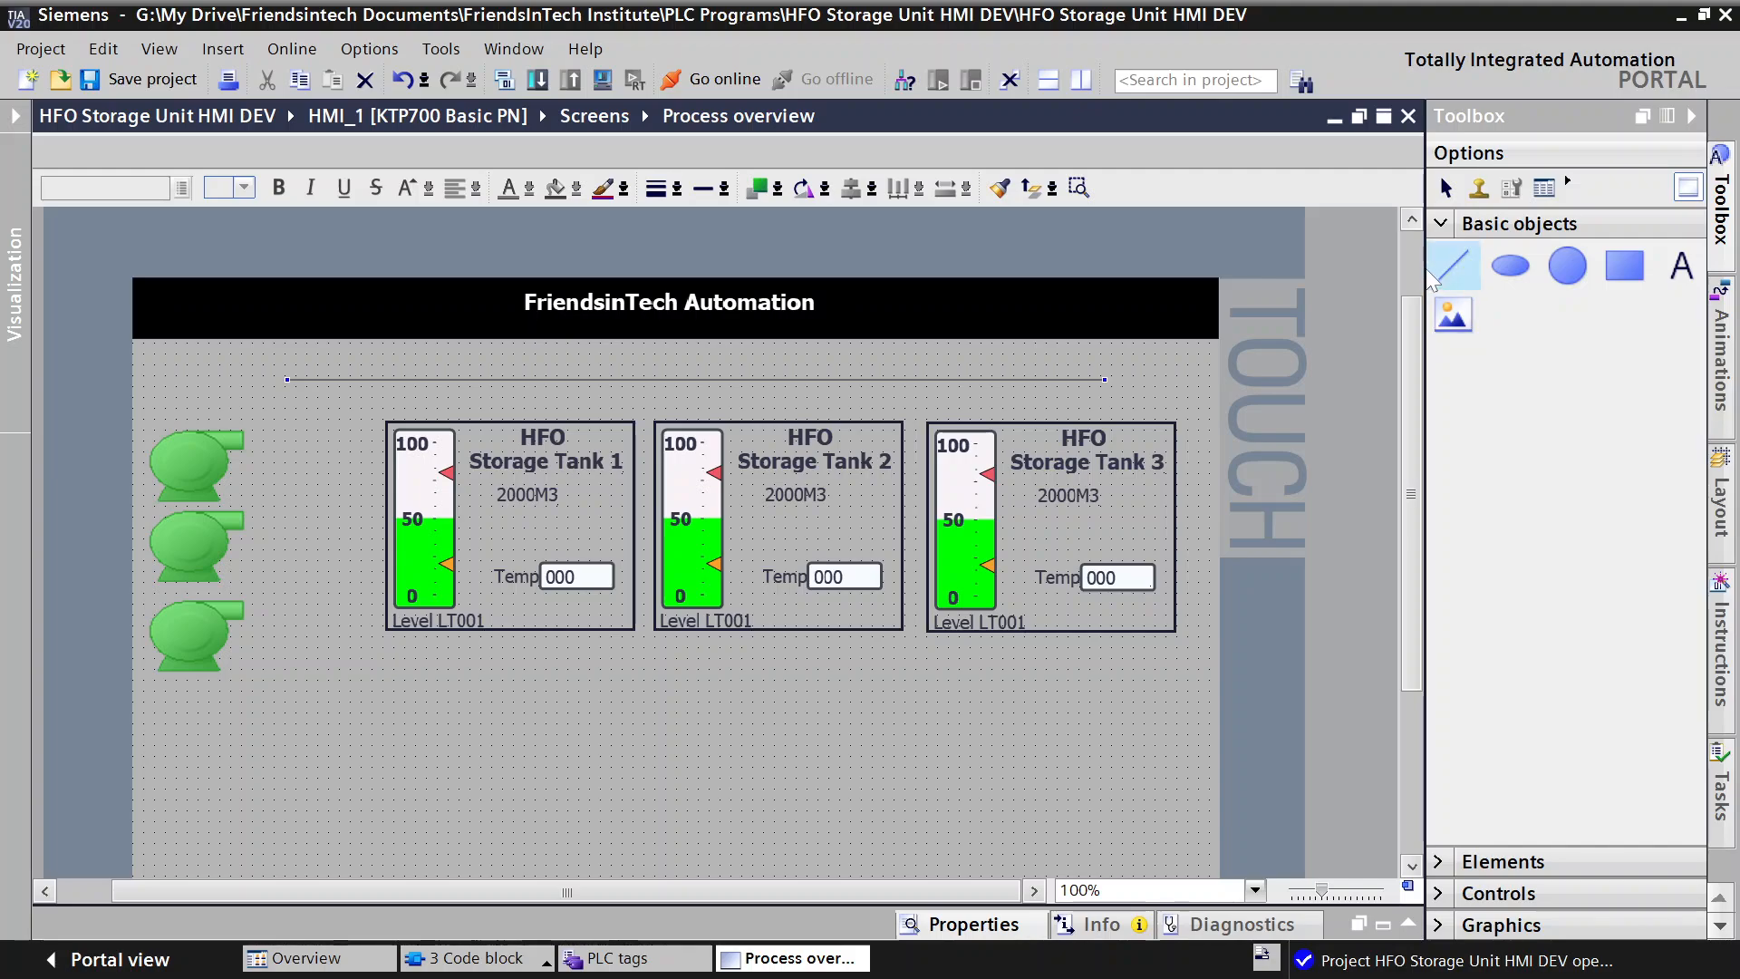
left_click(1459, 268)
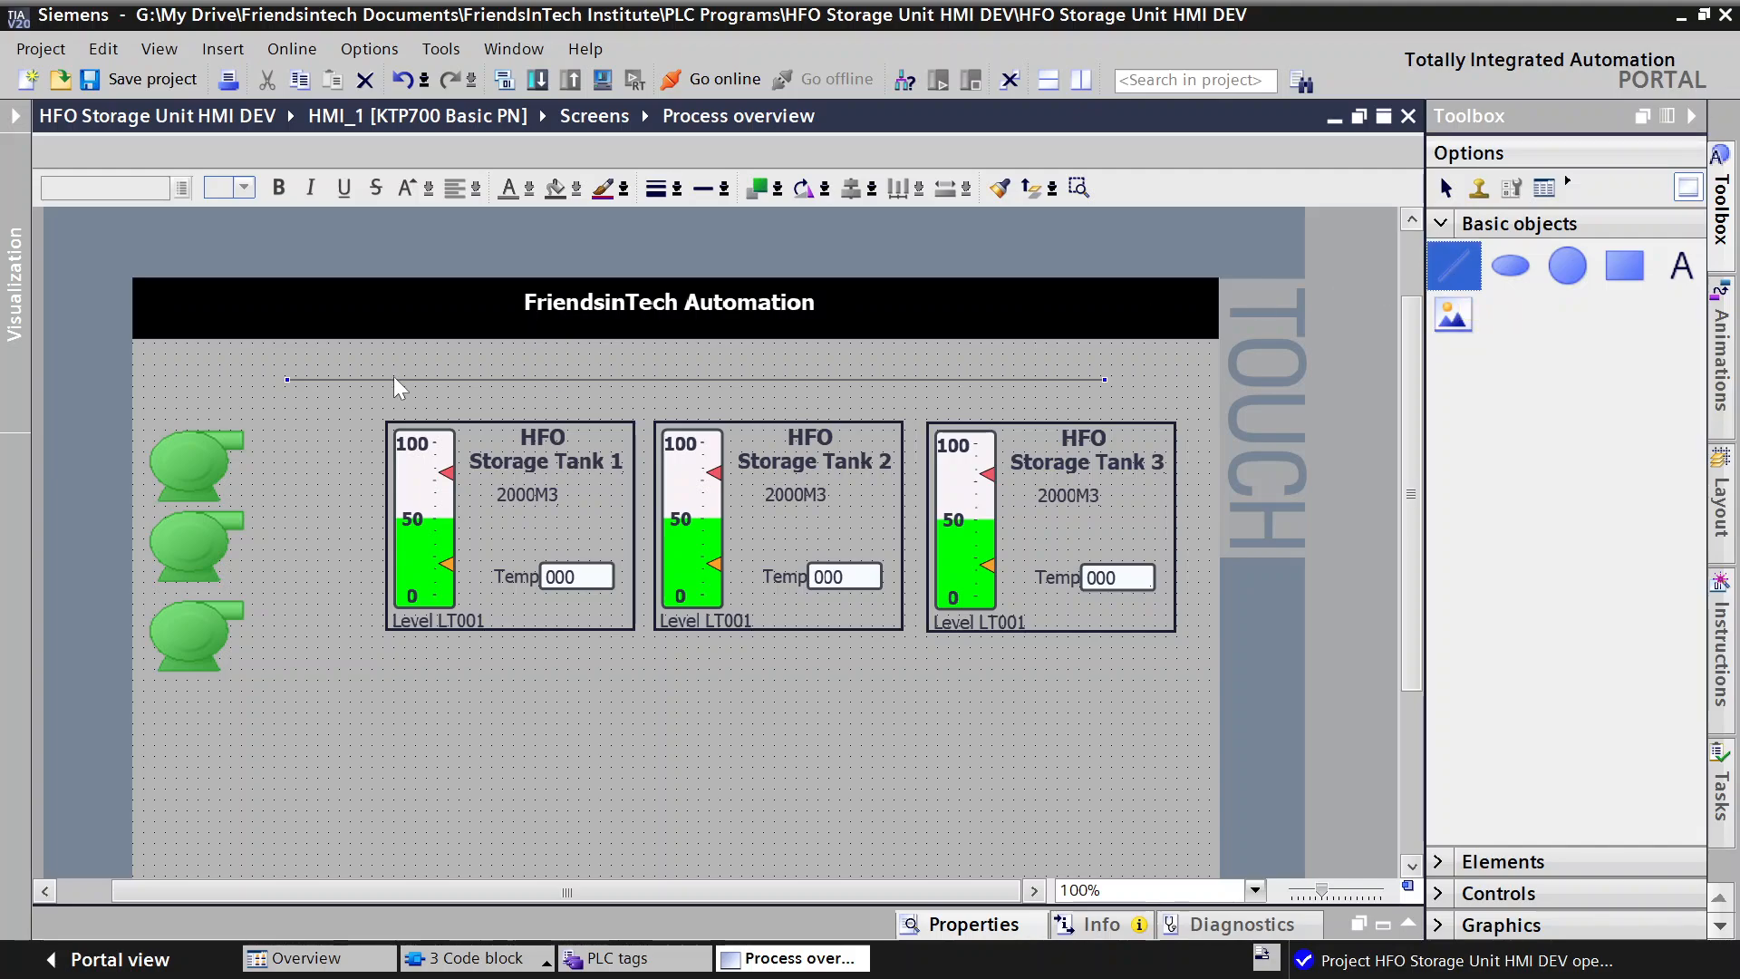
left_click_drag(291, 382, 289, 616)
key("Escape")
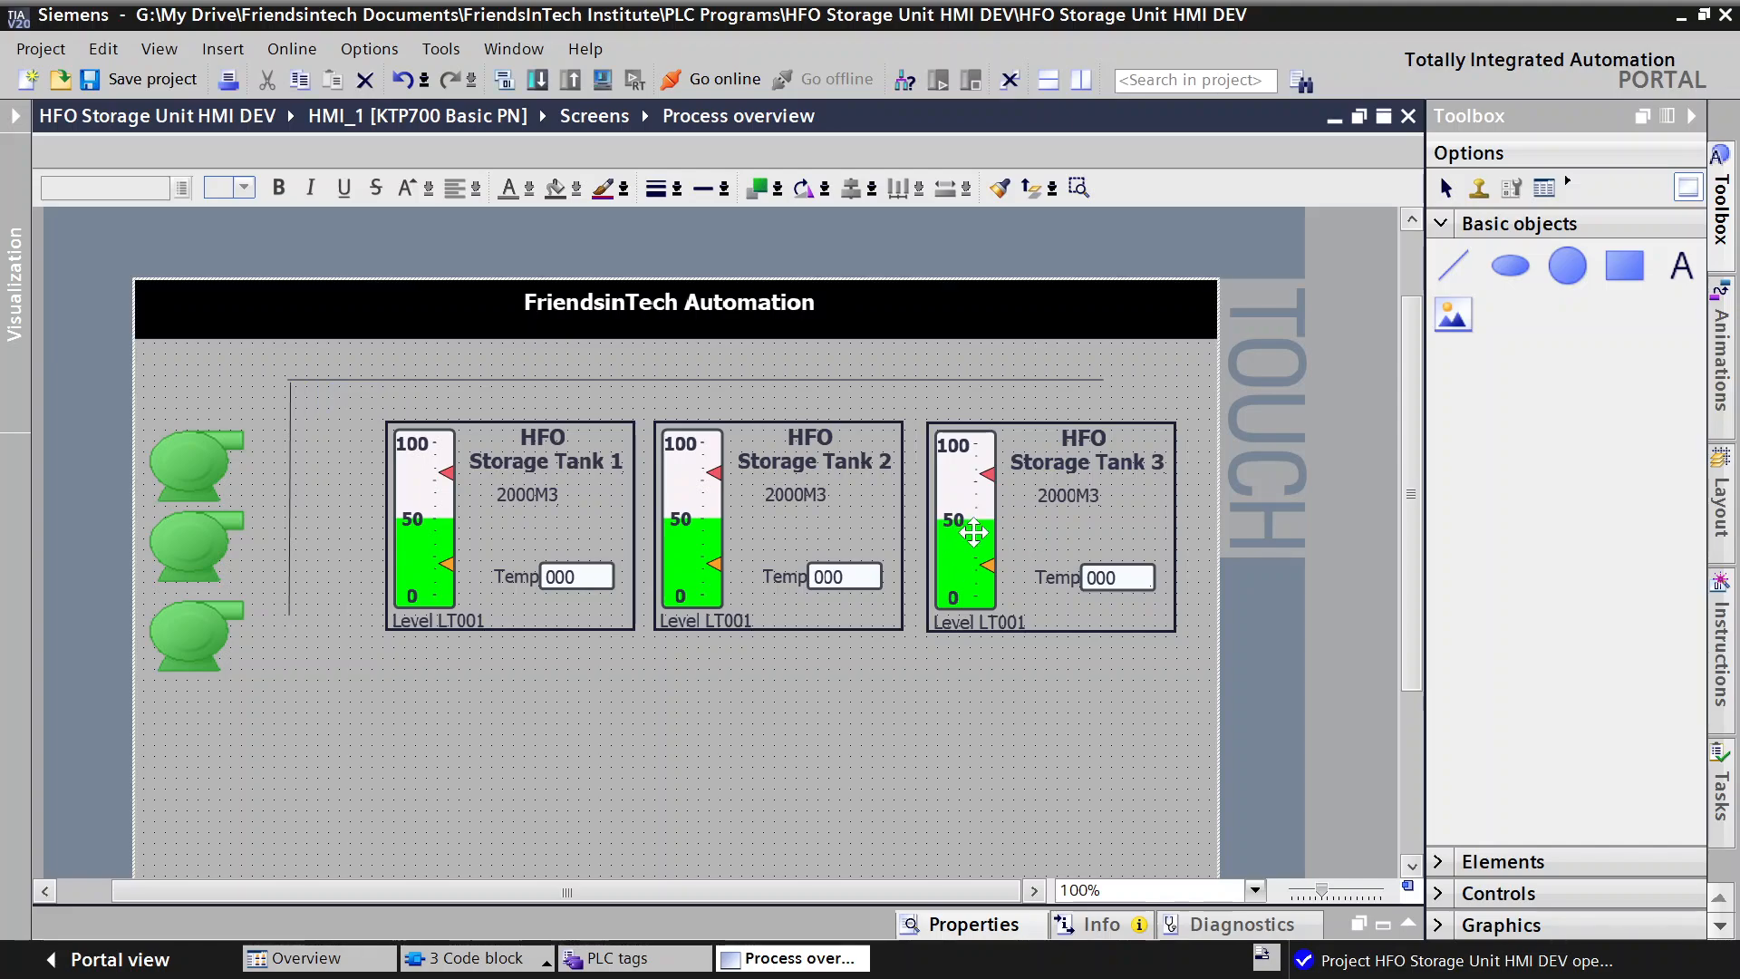
Step: Set the line width of the horizontal line above the tanks to 3
left_click(698, 379)
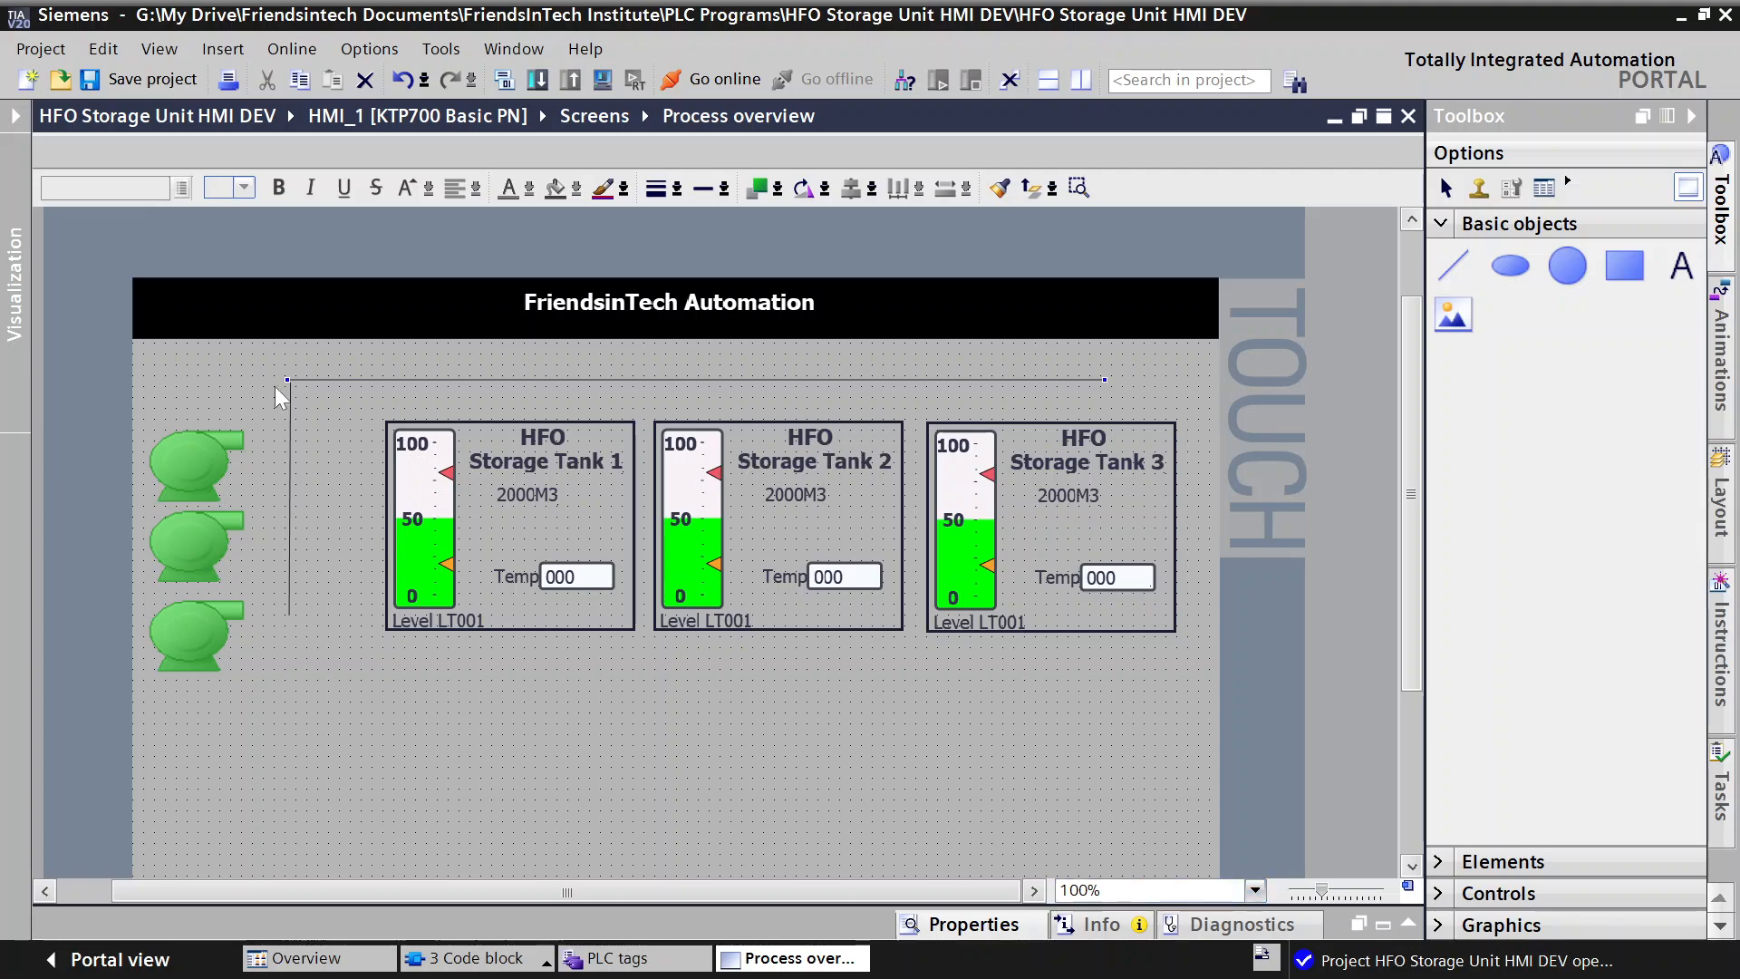
left_click(943, 924)
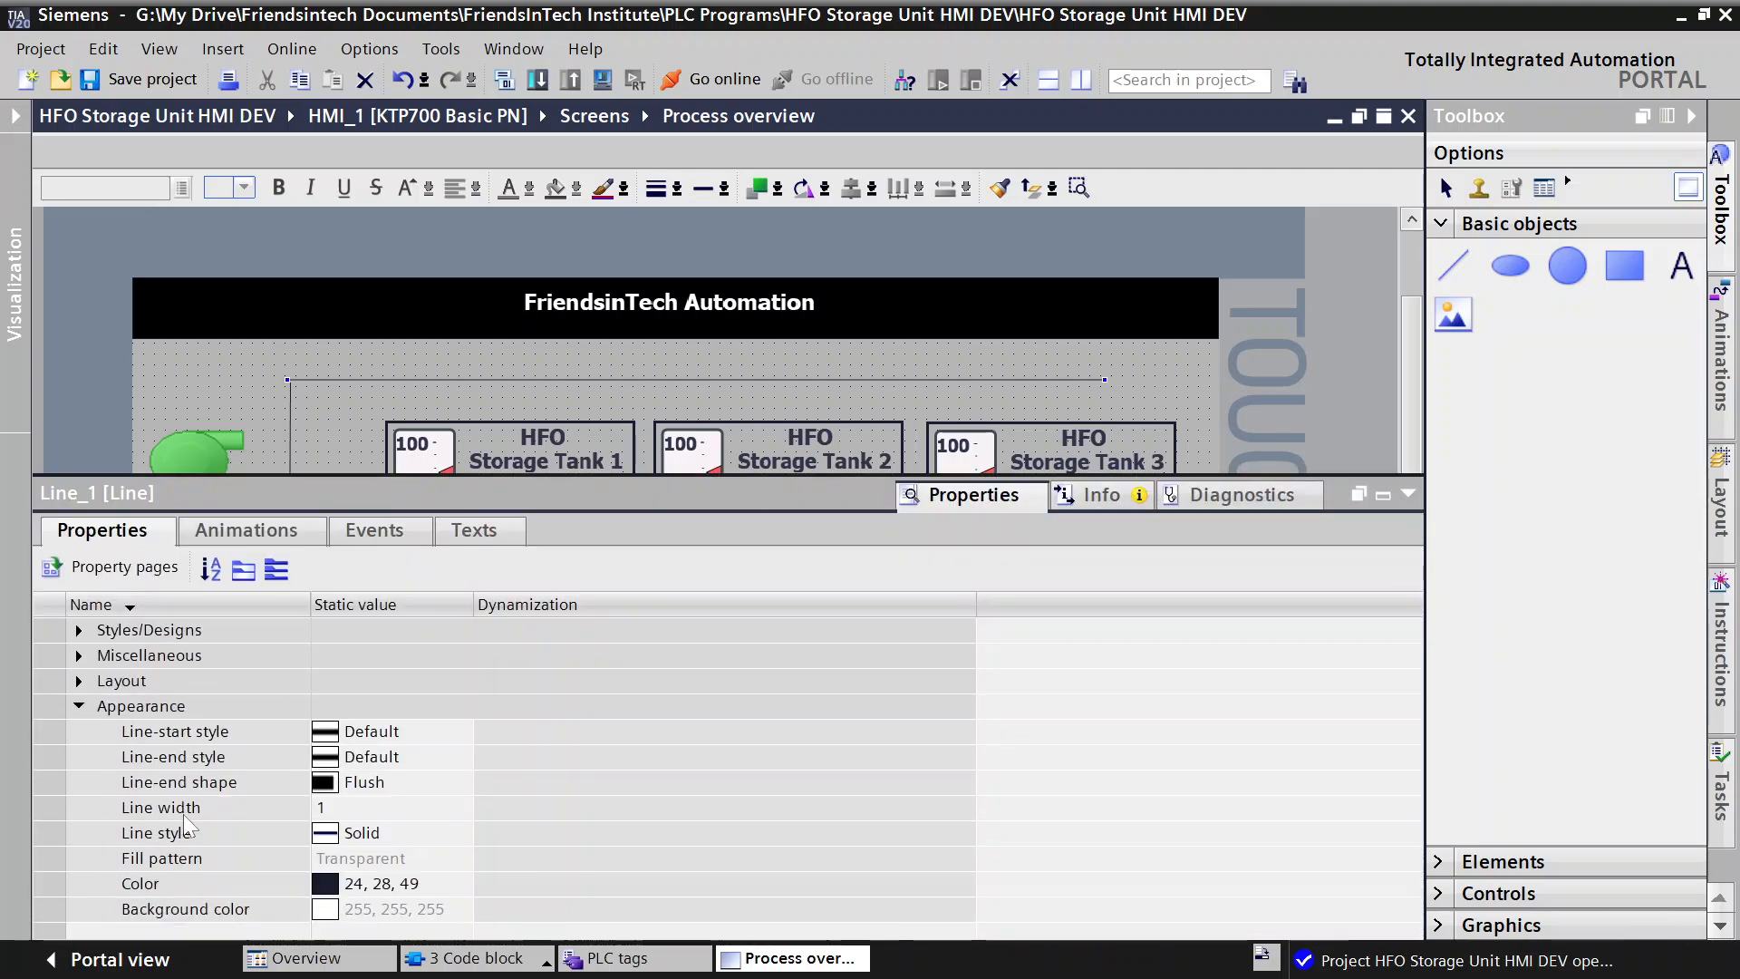
left_click(341, 808)
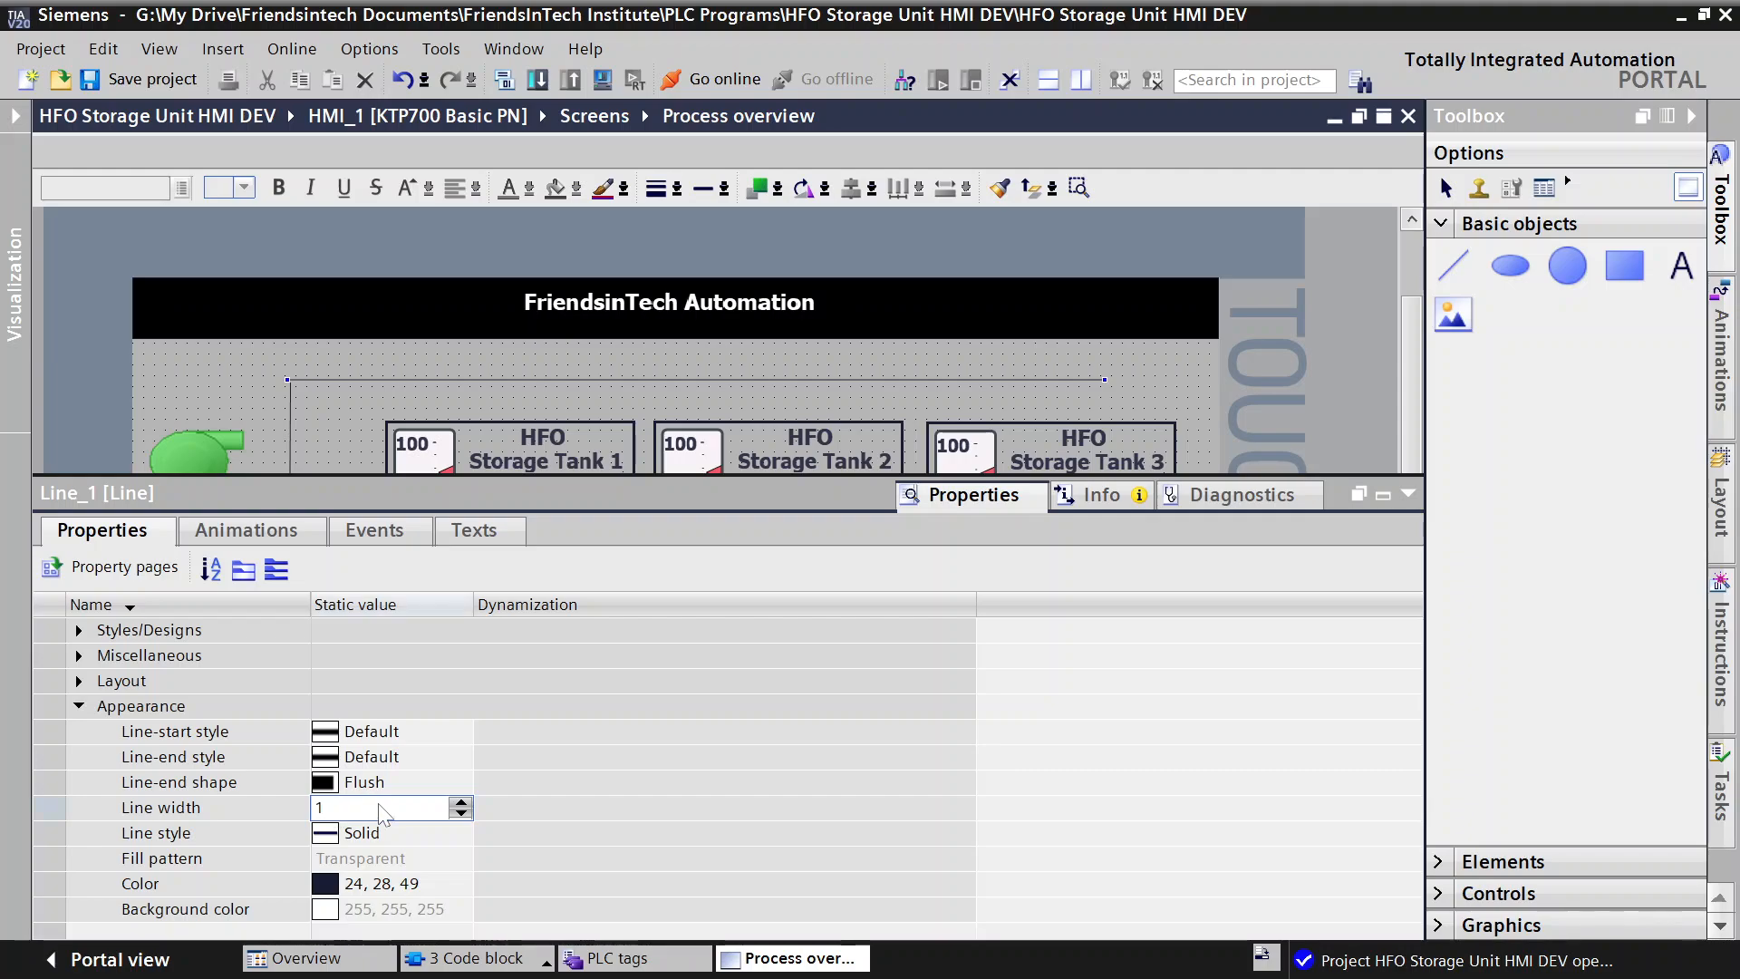
left_click(462, 813)
left_click(462, 806)
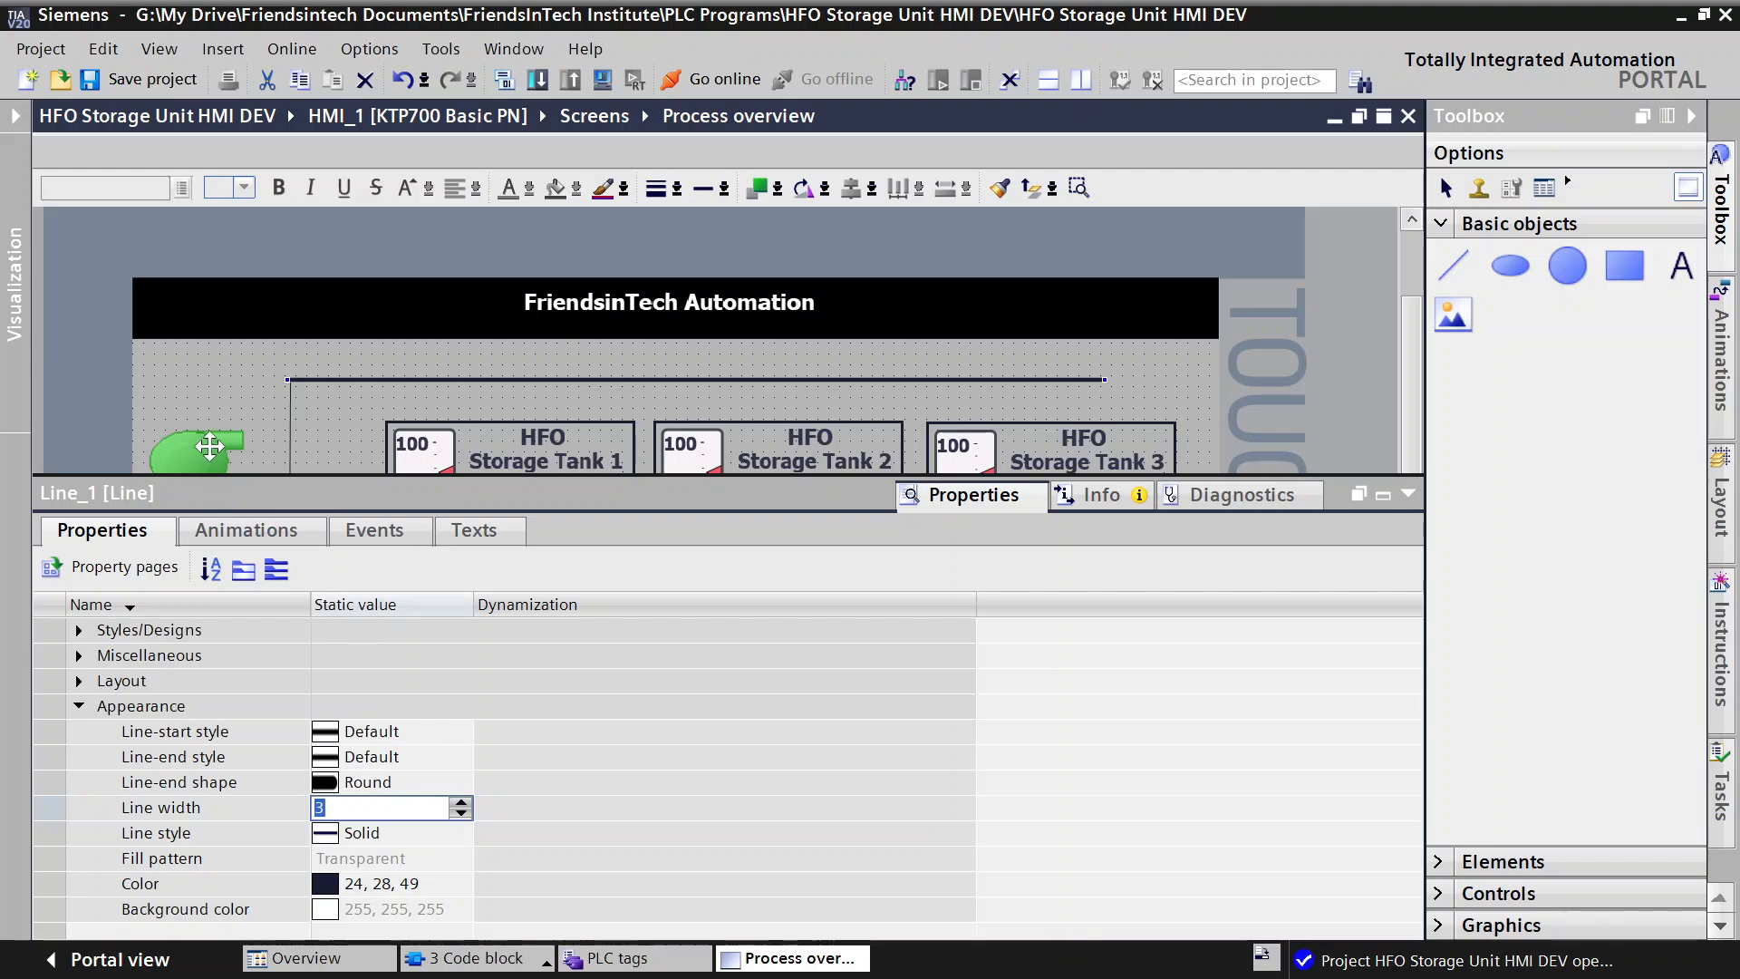
left_click(237, 405)
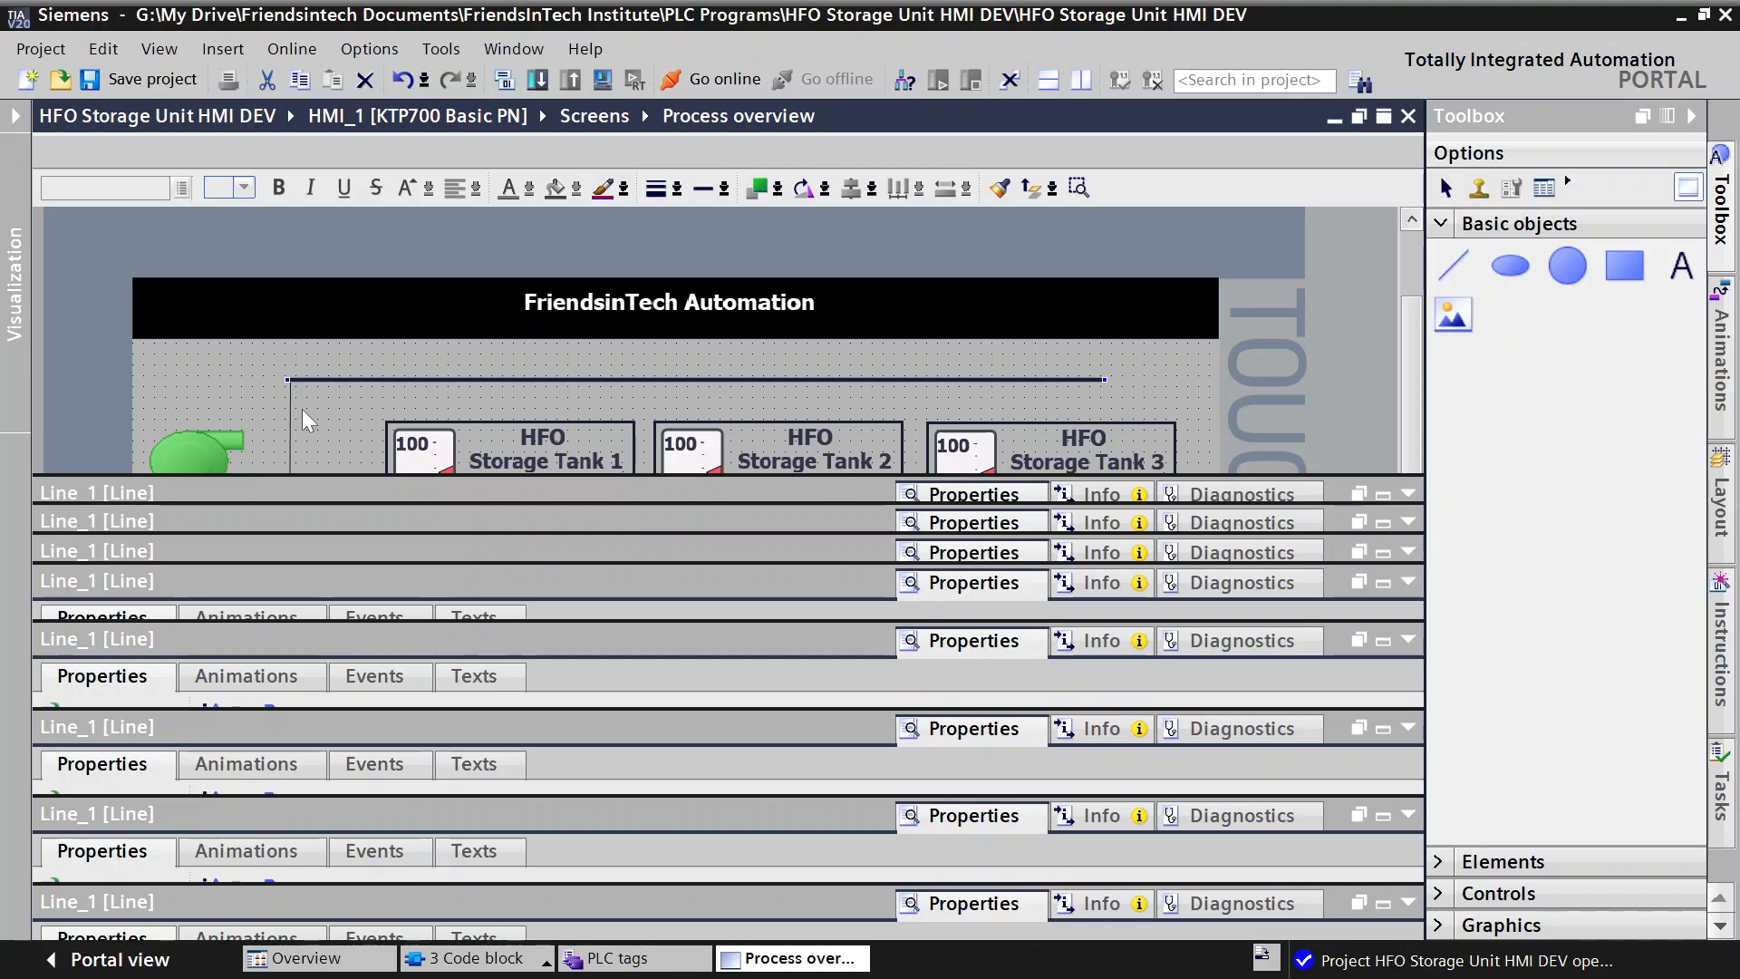
Step: Set the vertical line beside the pumps to a line width of 3 and a Flush line-end shape
left_click(288, 419)
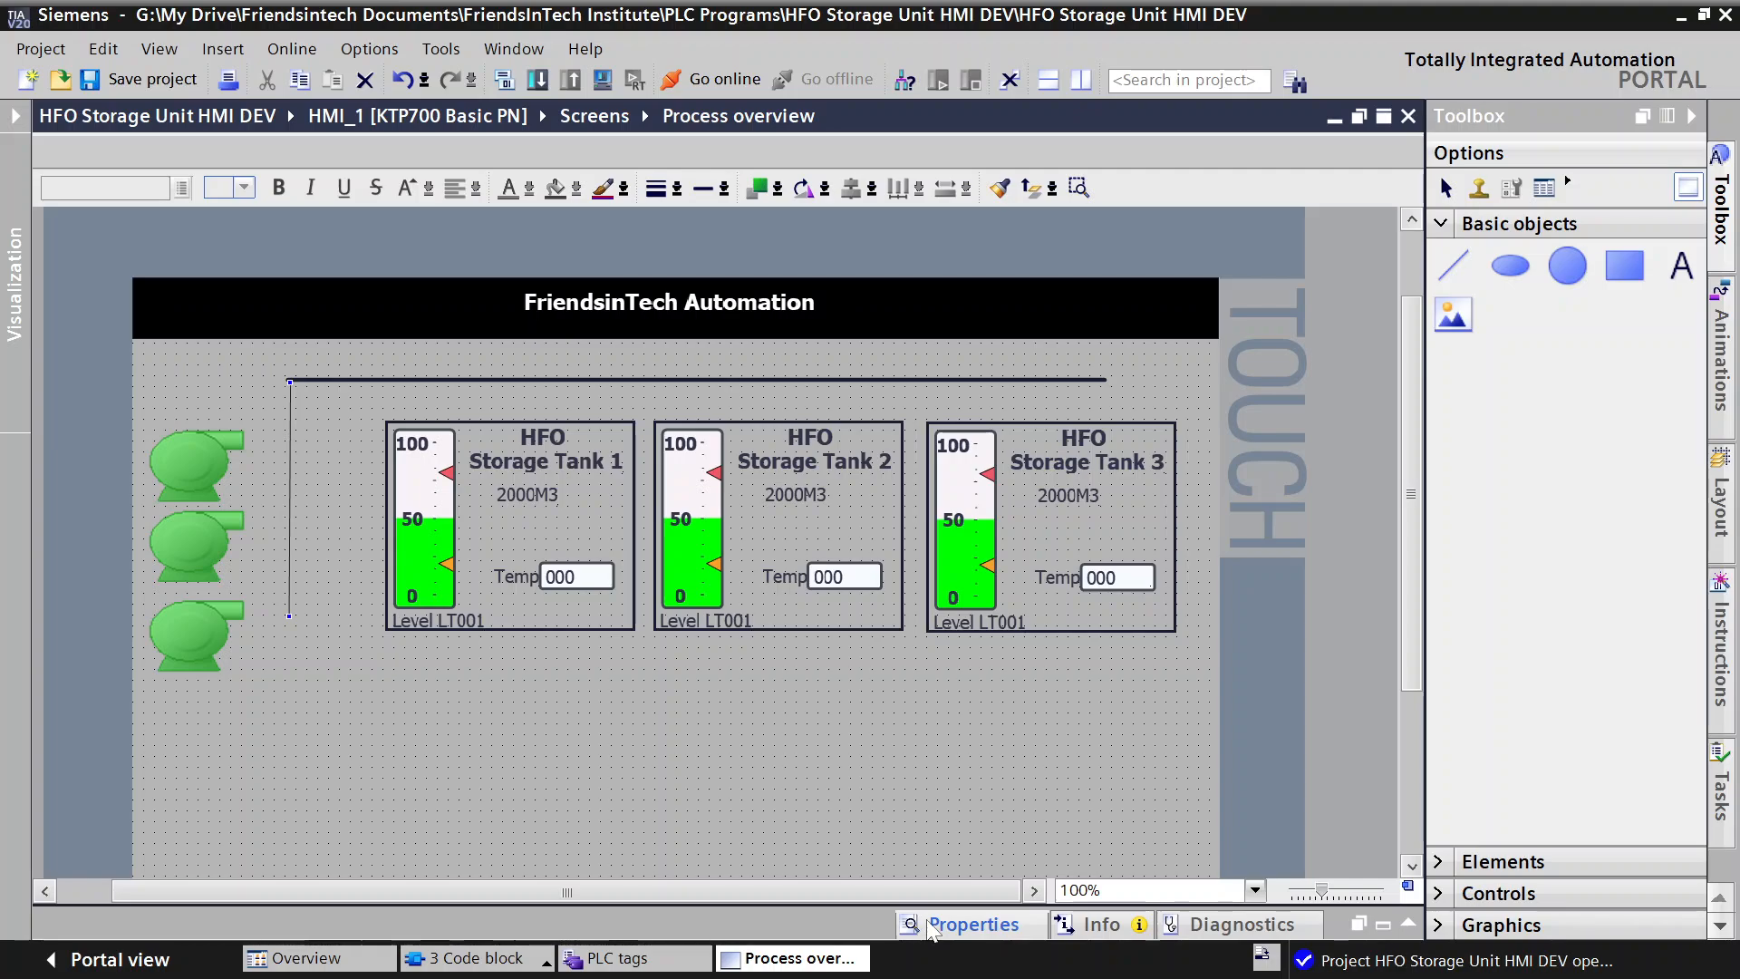
left_click(852, 915)
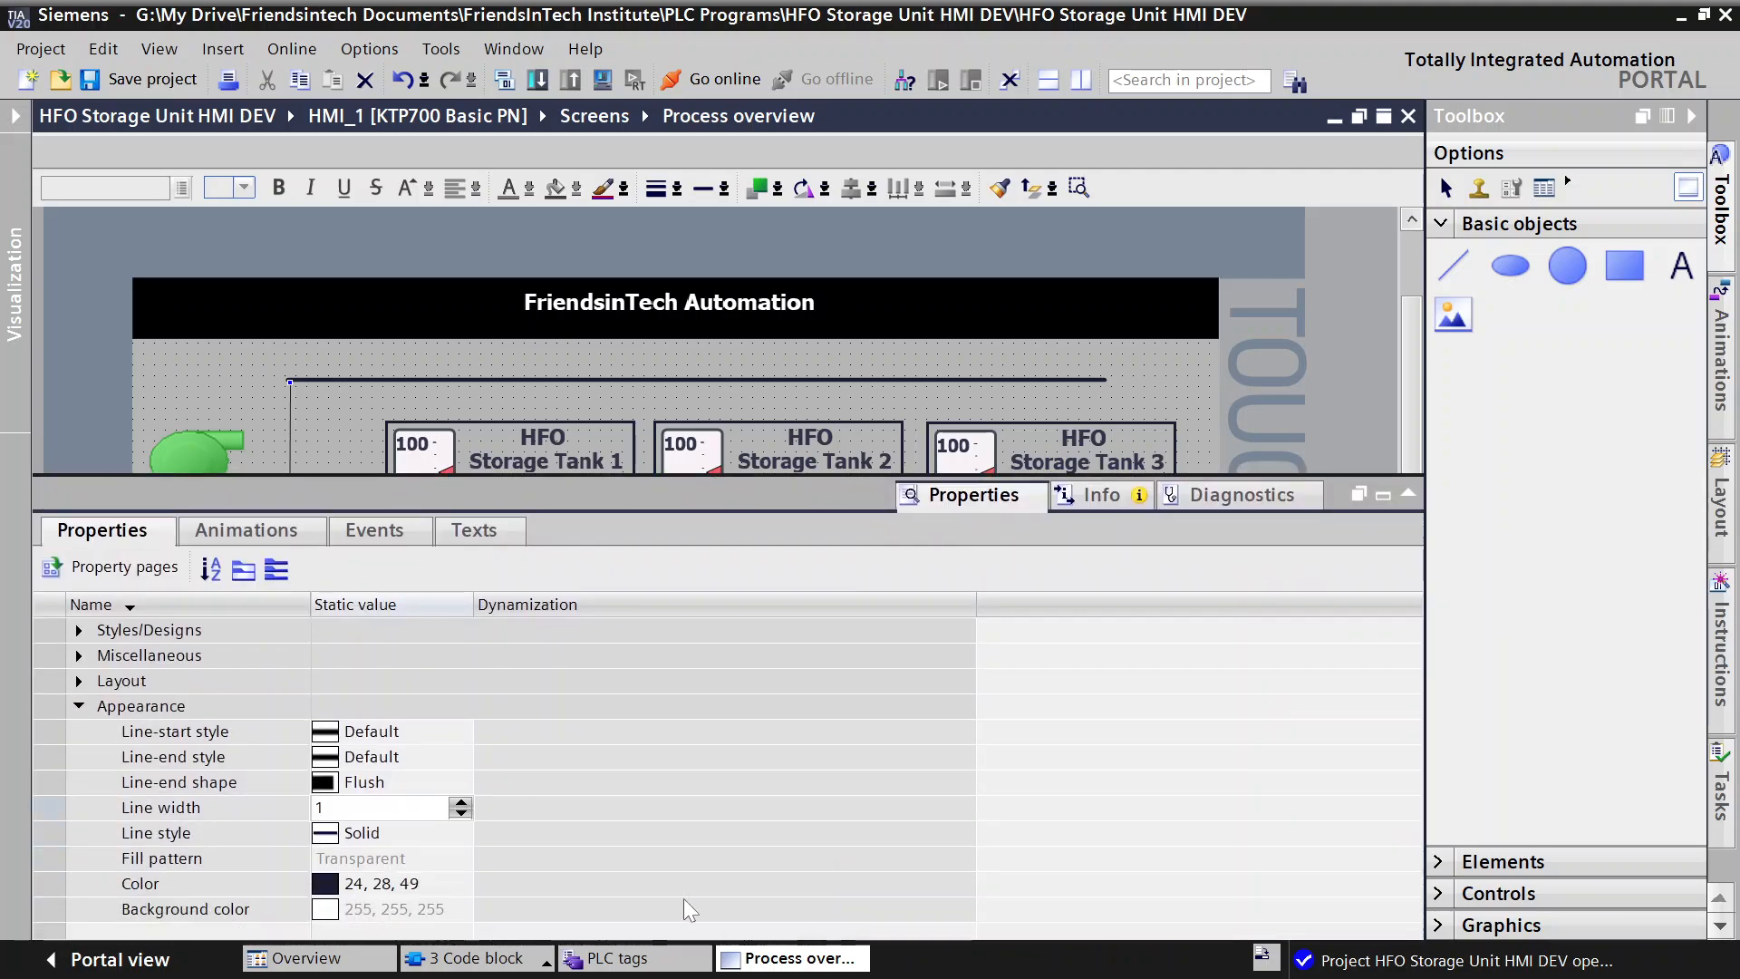
double_click(460, 808)
key("BackSpace")
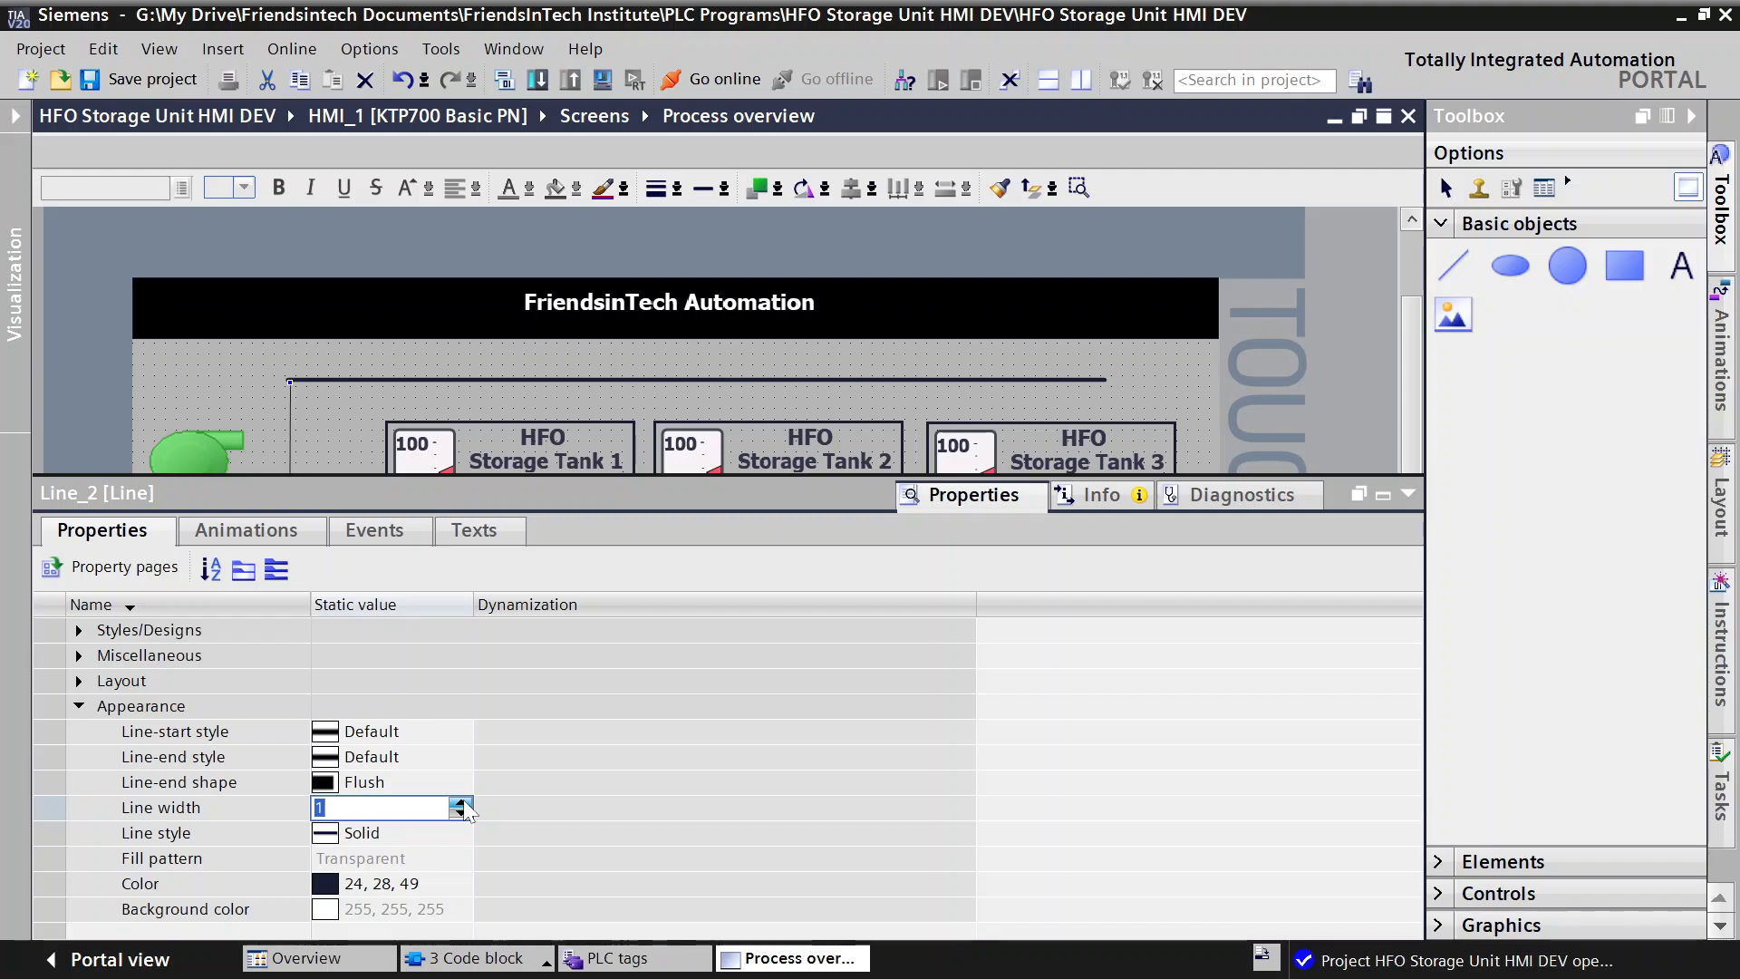
left_click(461, 802)
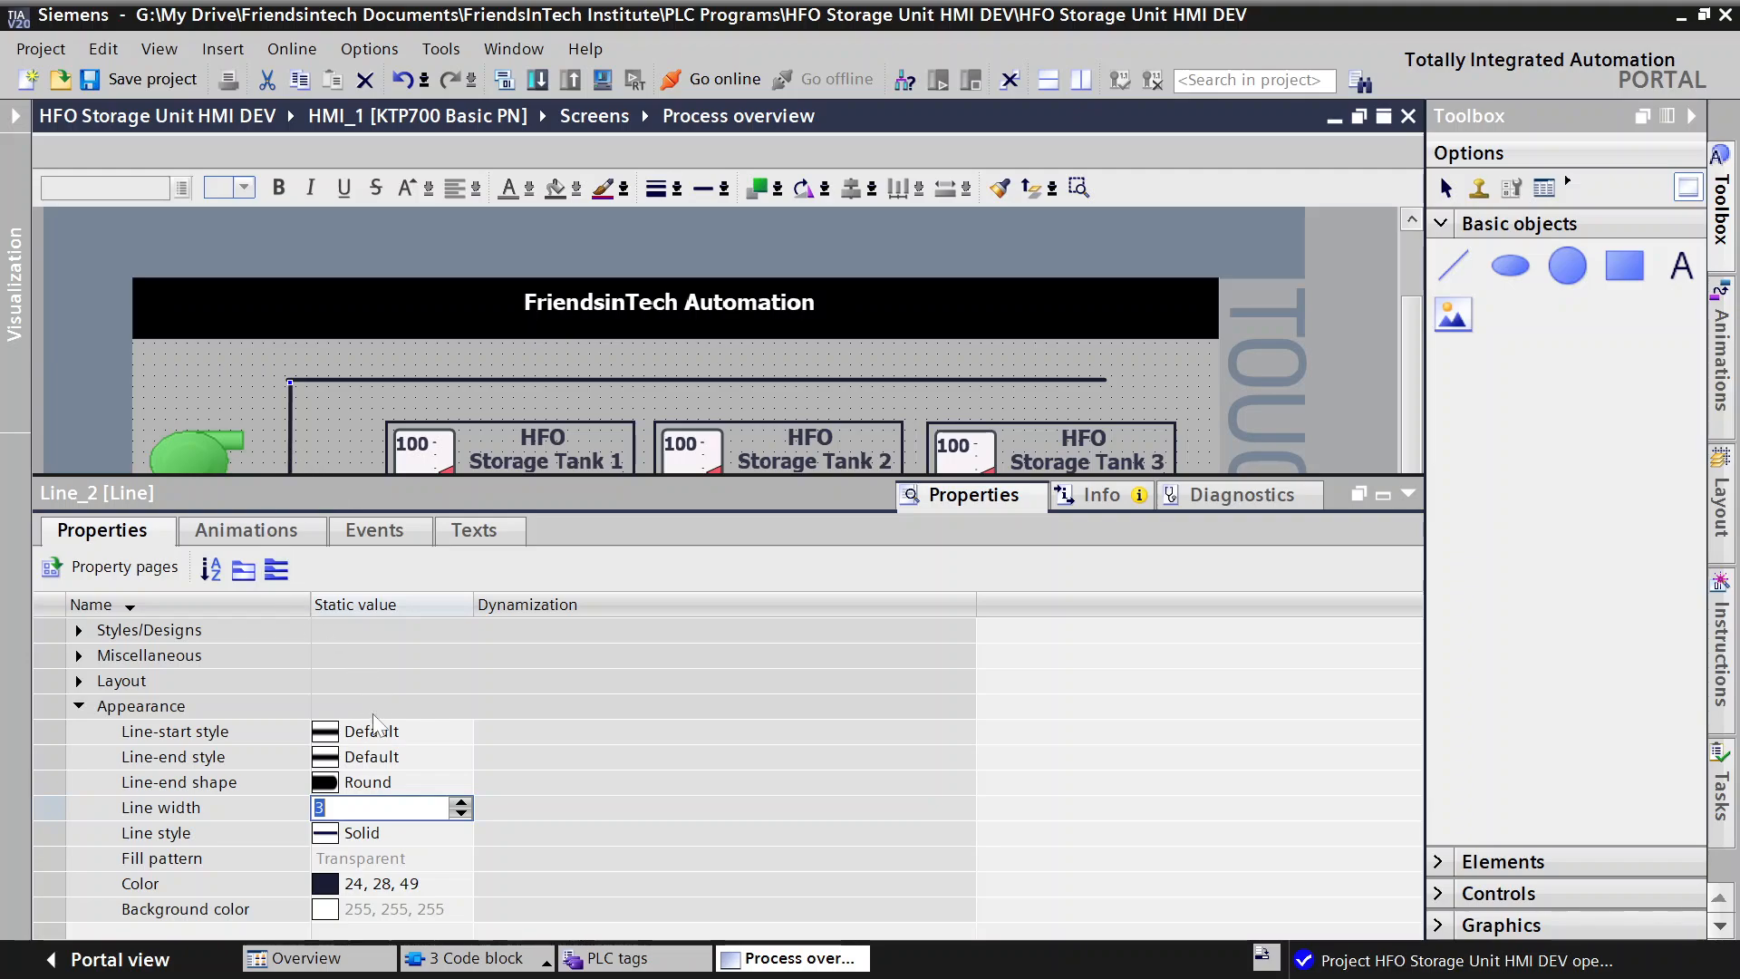
left_click(370, 785)
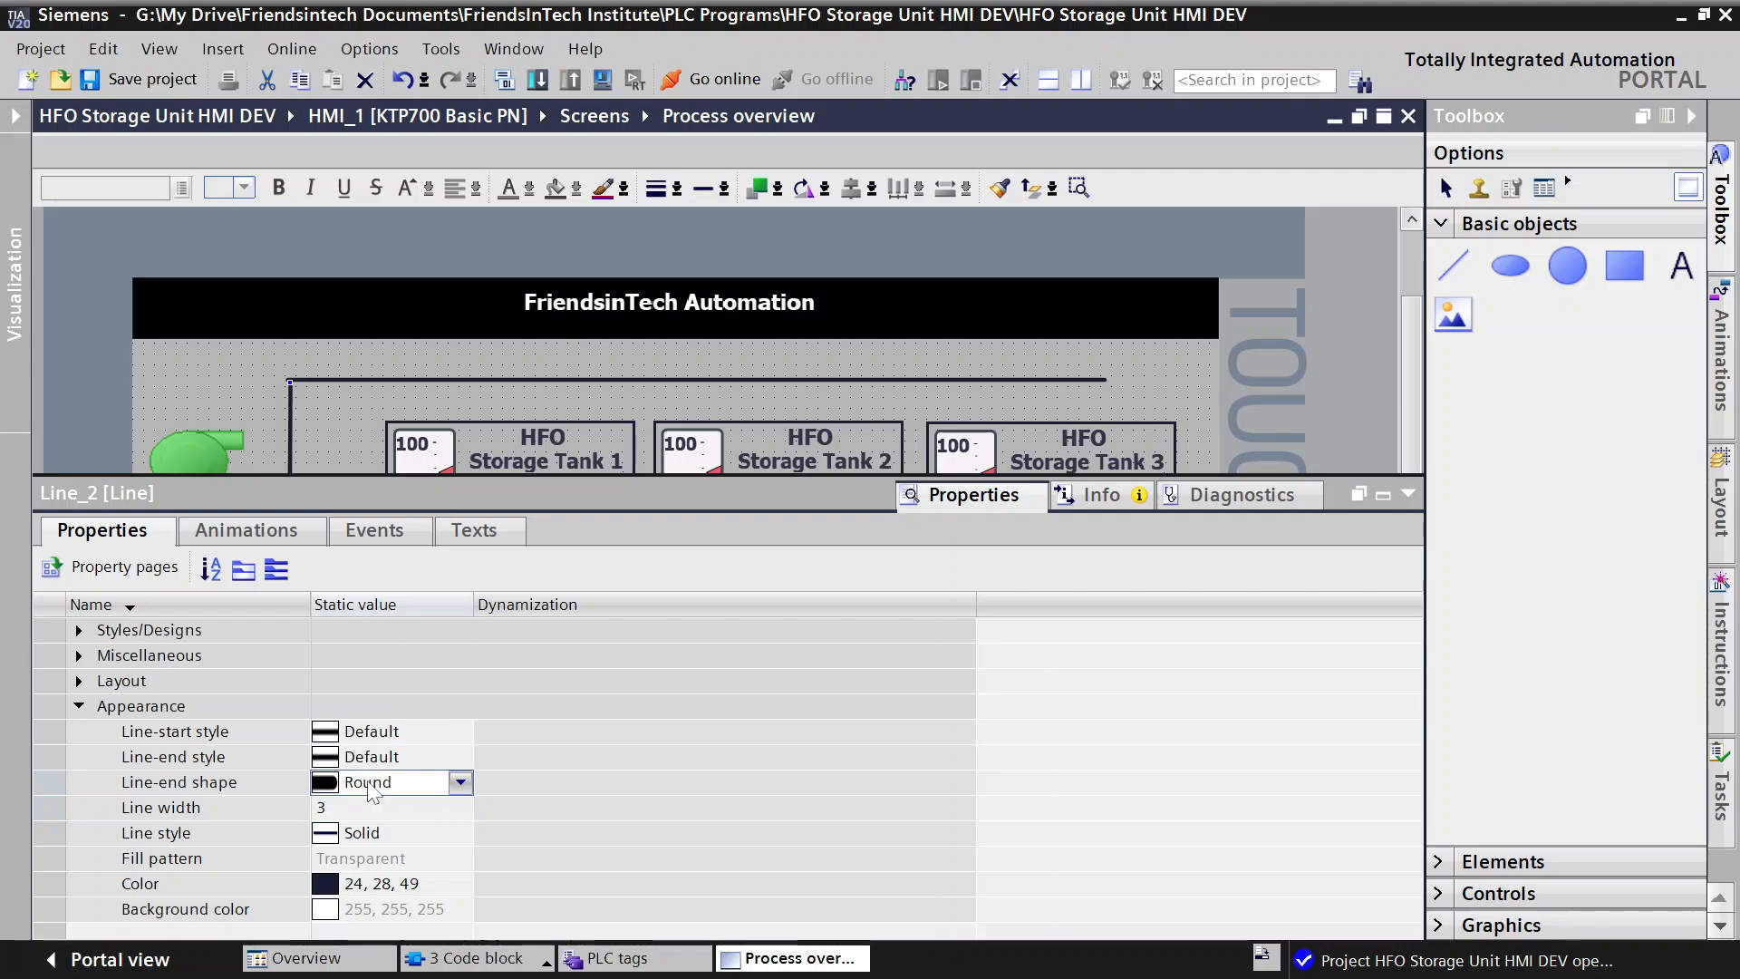
left_click(461, 783)
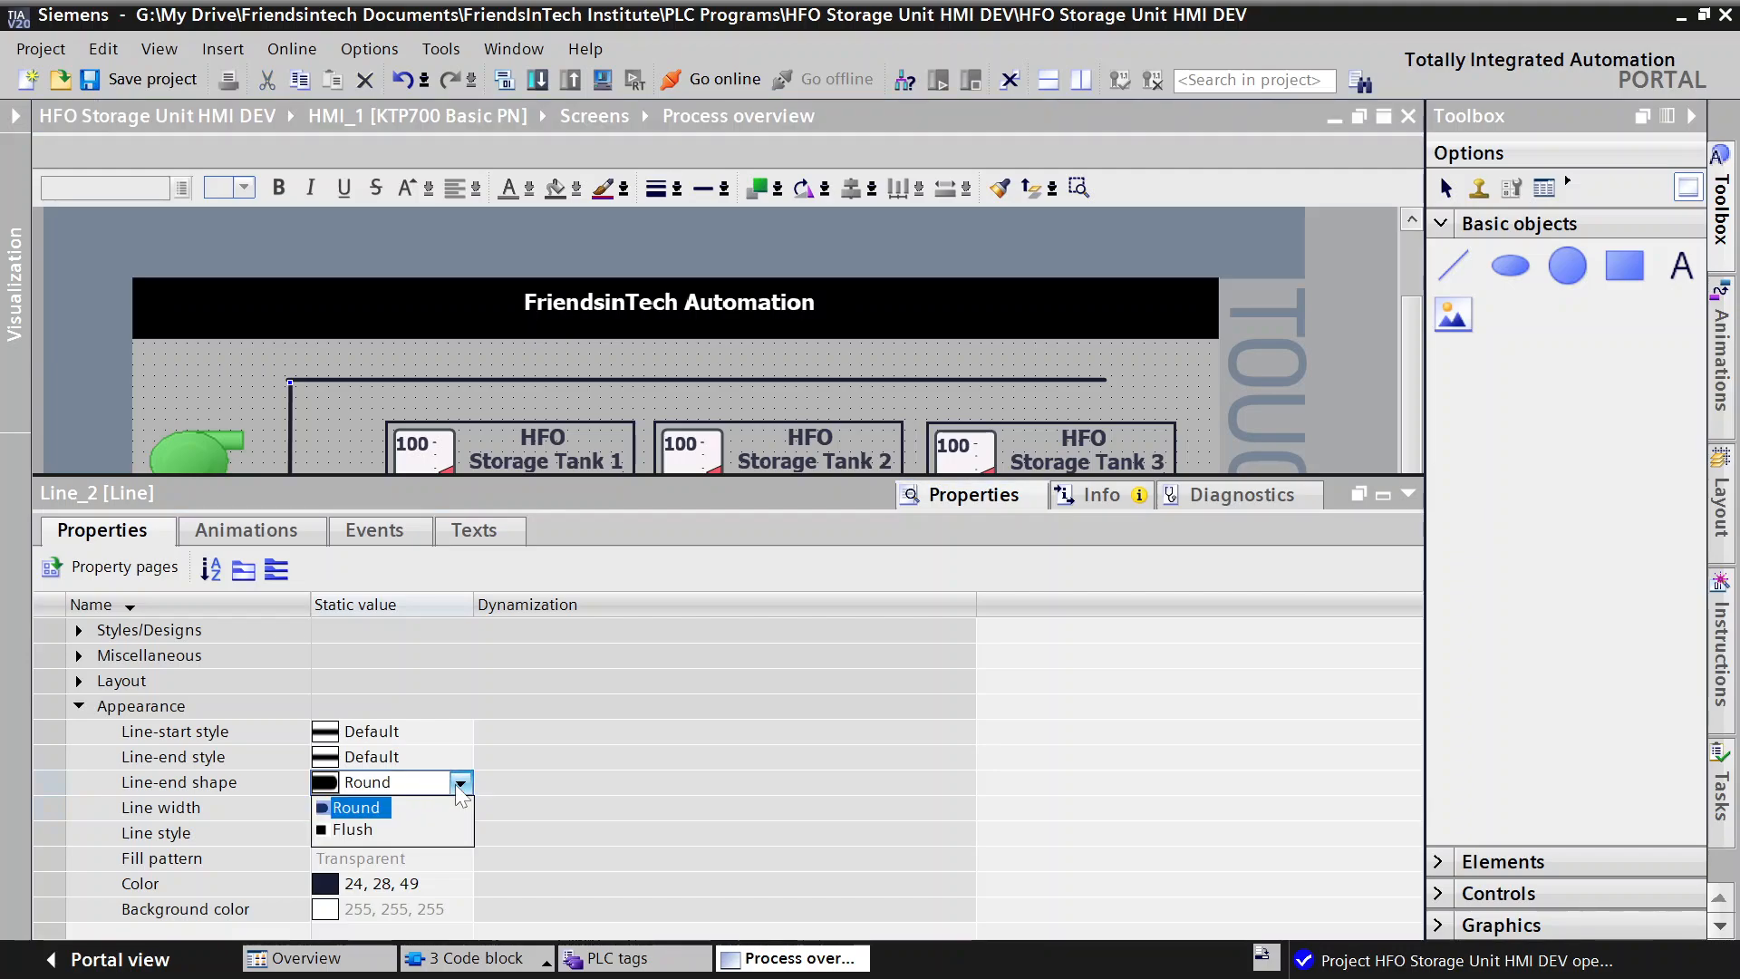
left_click(352, 830)
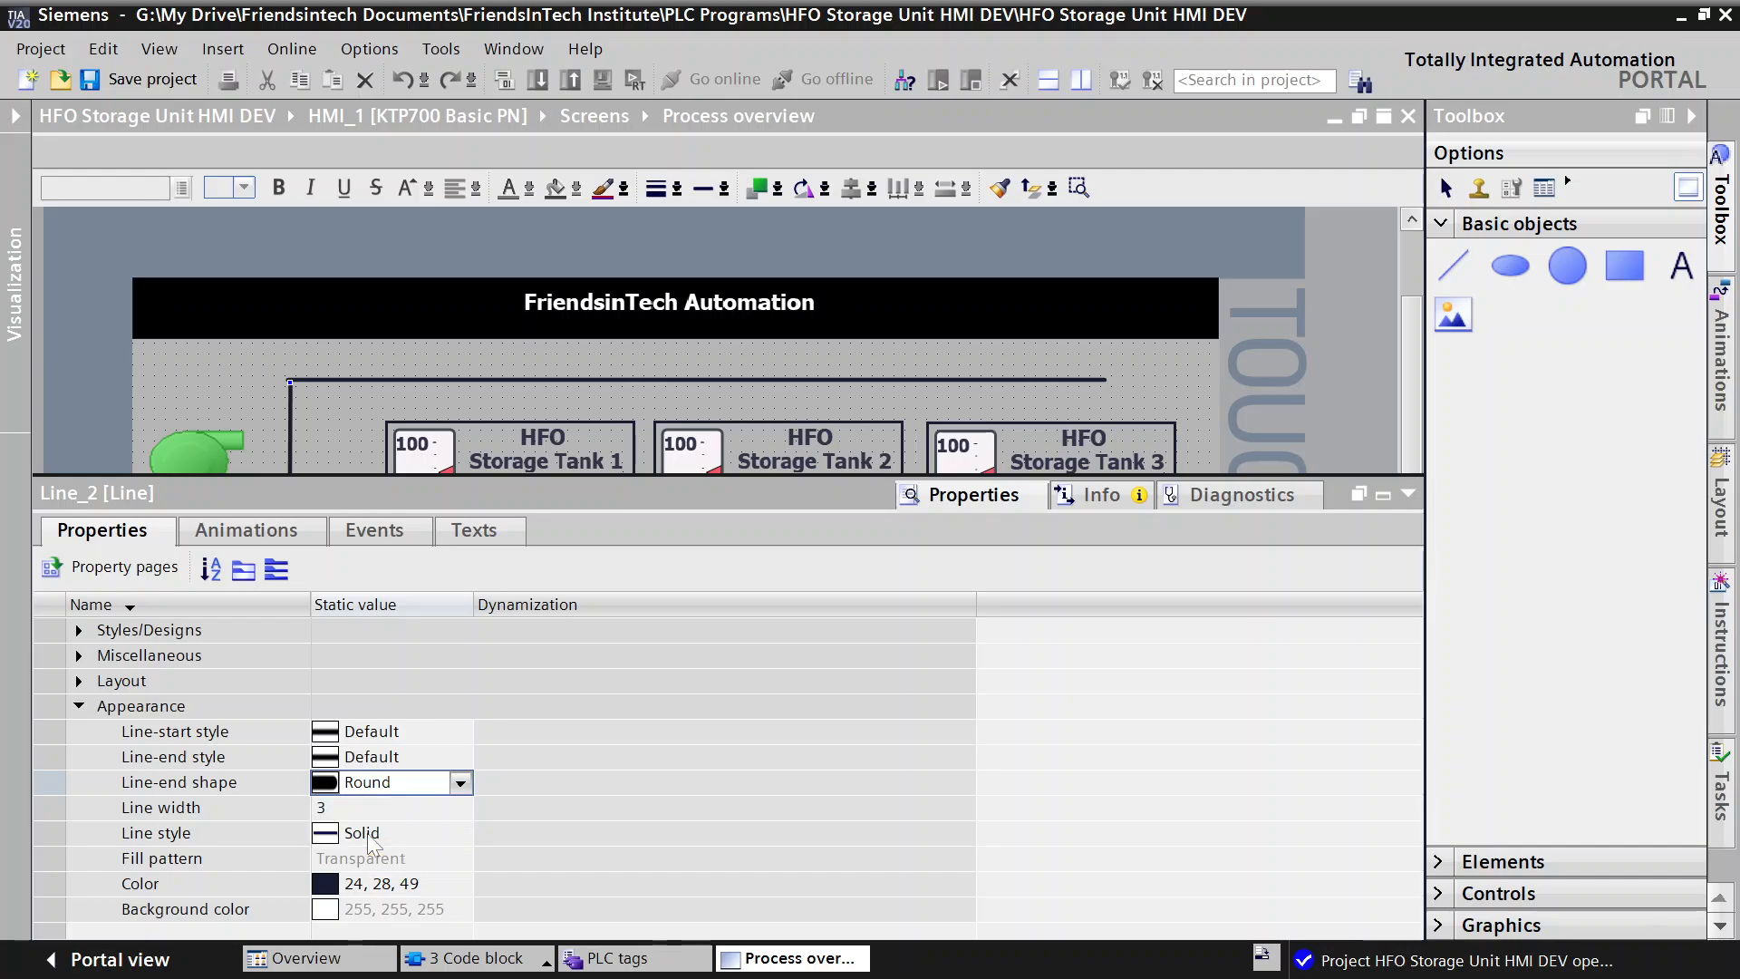
left_click(379, 397)
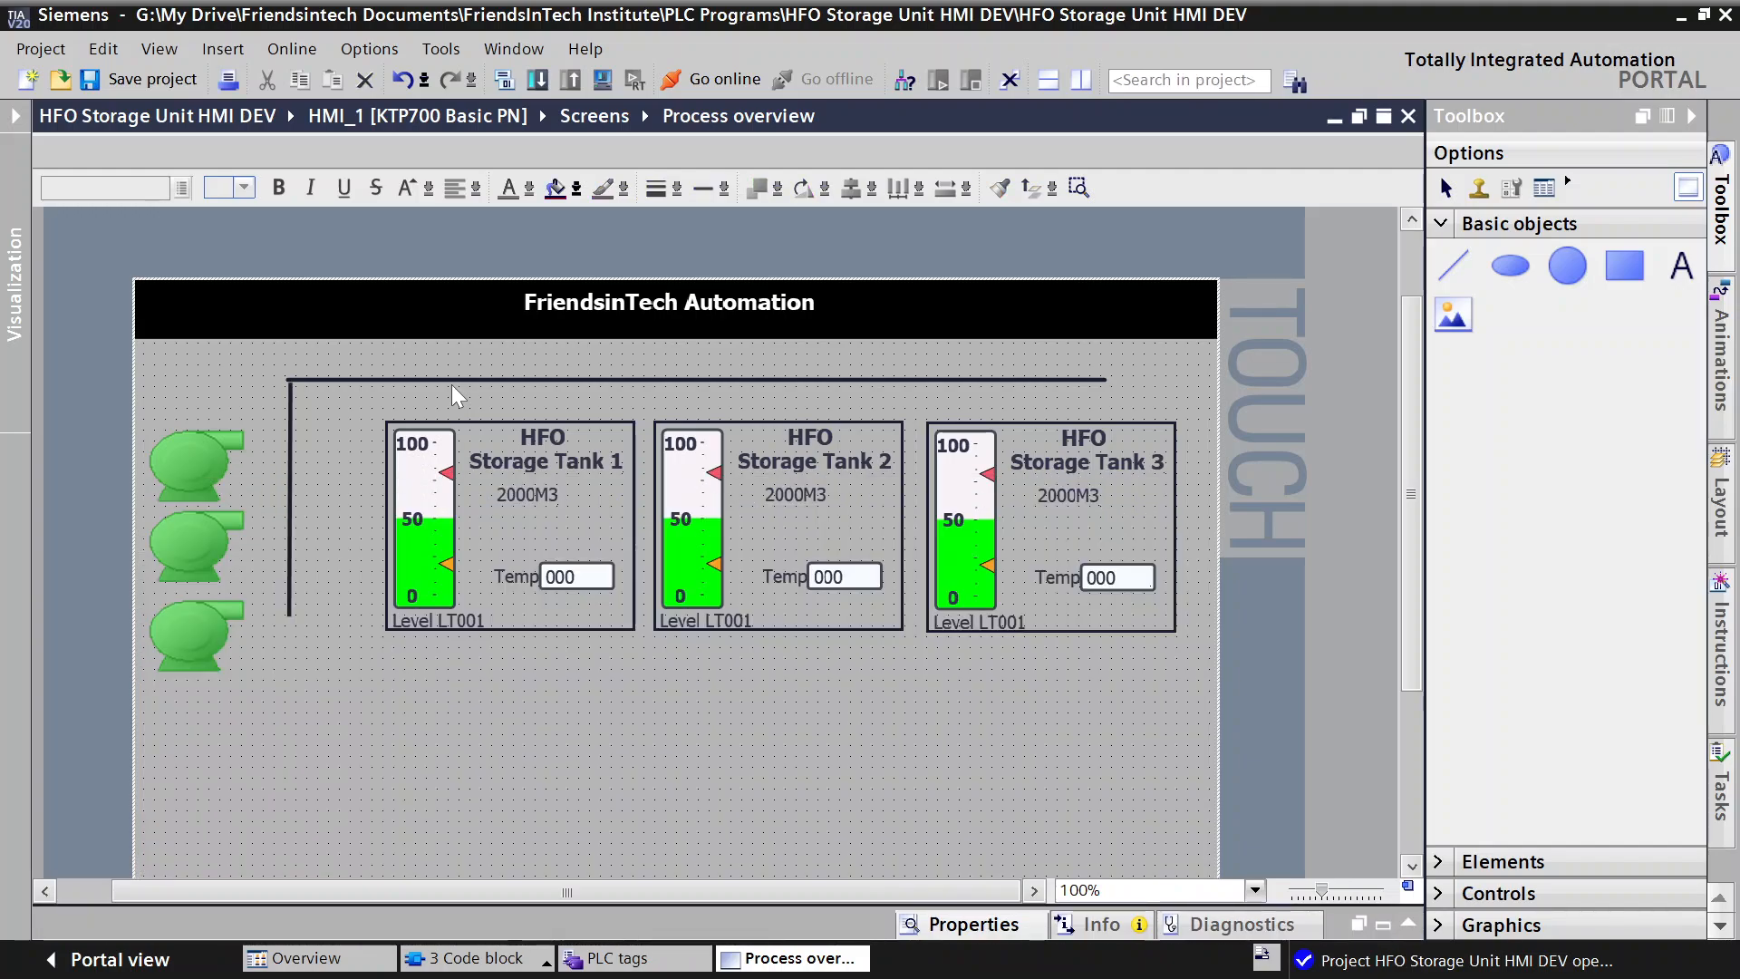
Step: Give the horizontal line above the tanks a Flush line-end shape and the red color 255, 0, 0
left_click(508, 380)
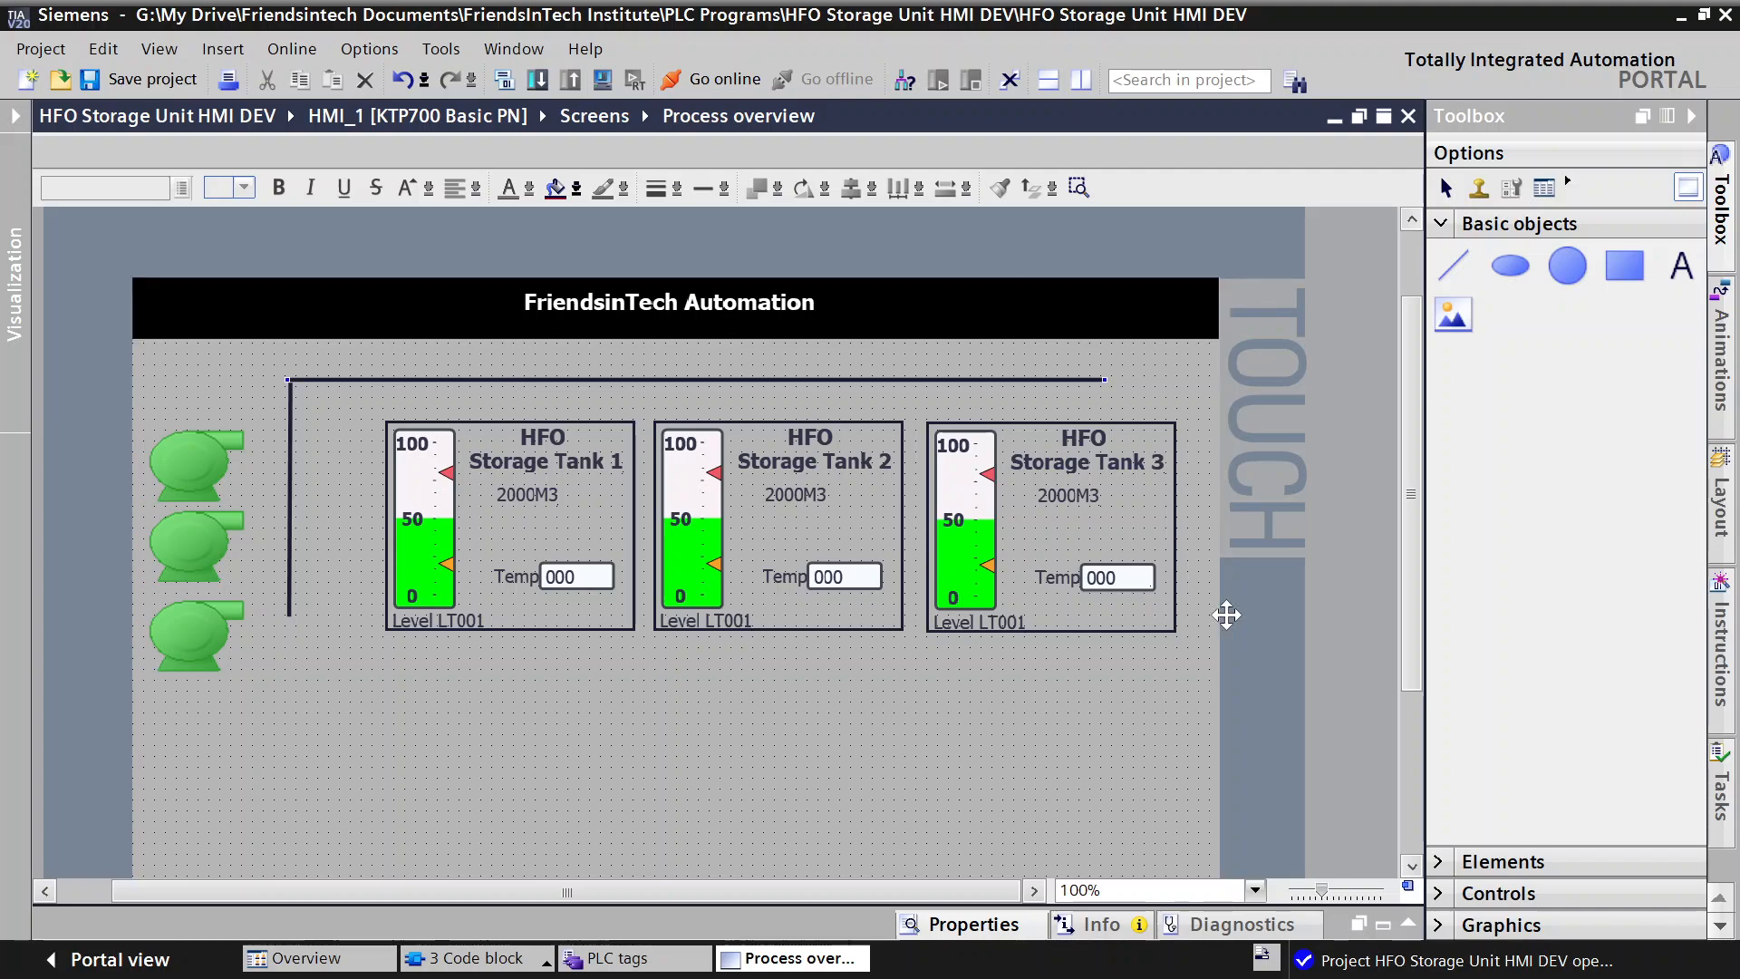
left_click(968, 926)
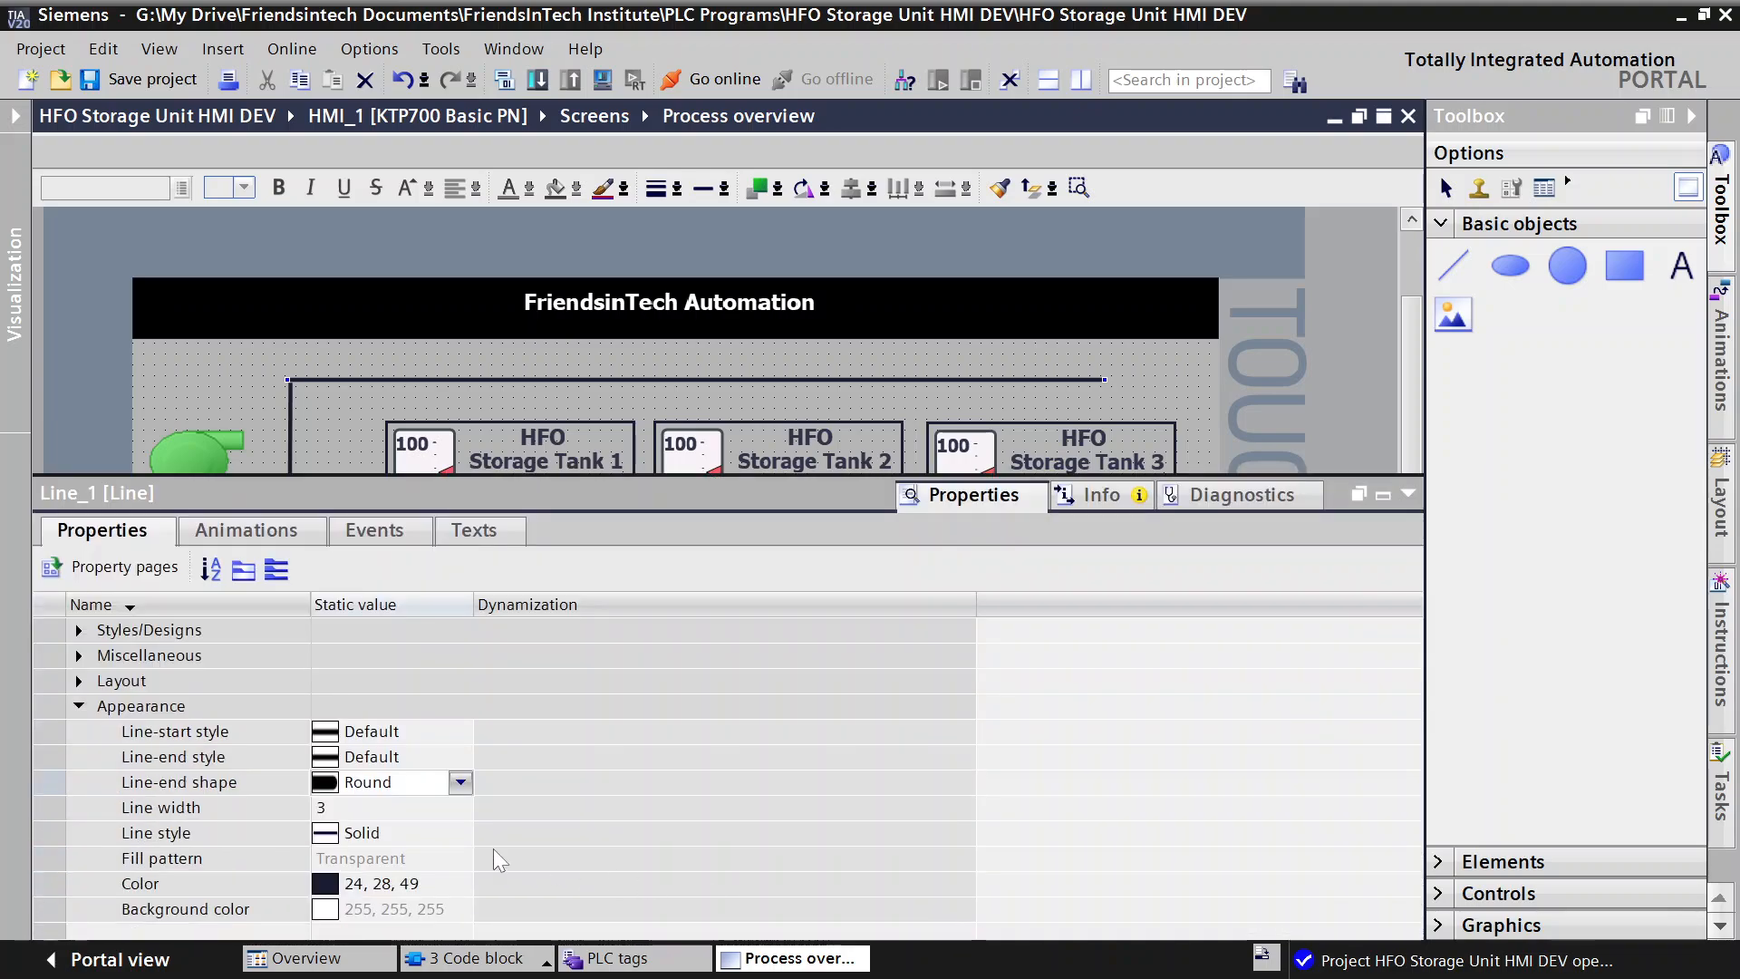
left_click(466, 790)
left_click(390, 829)
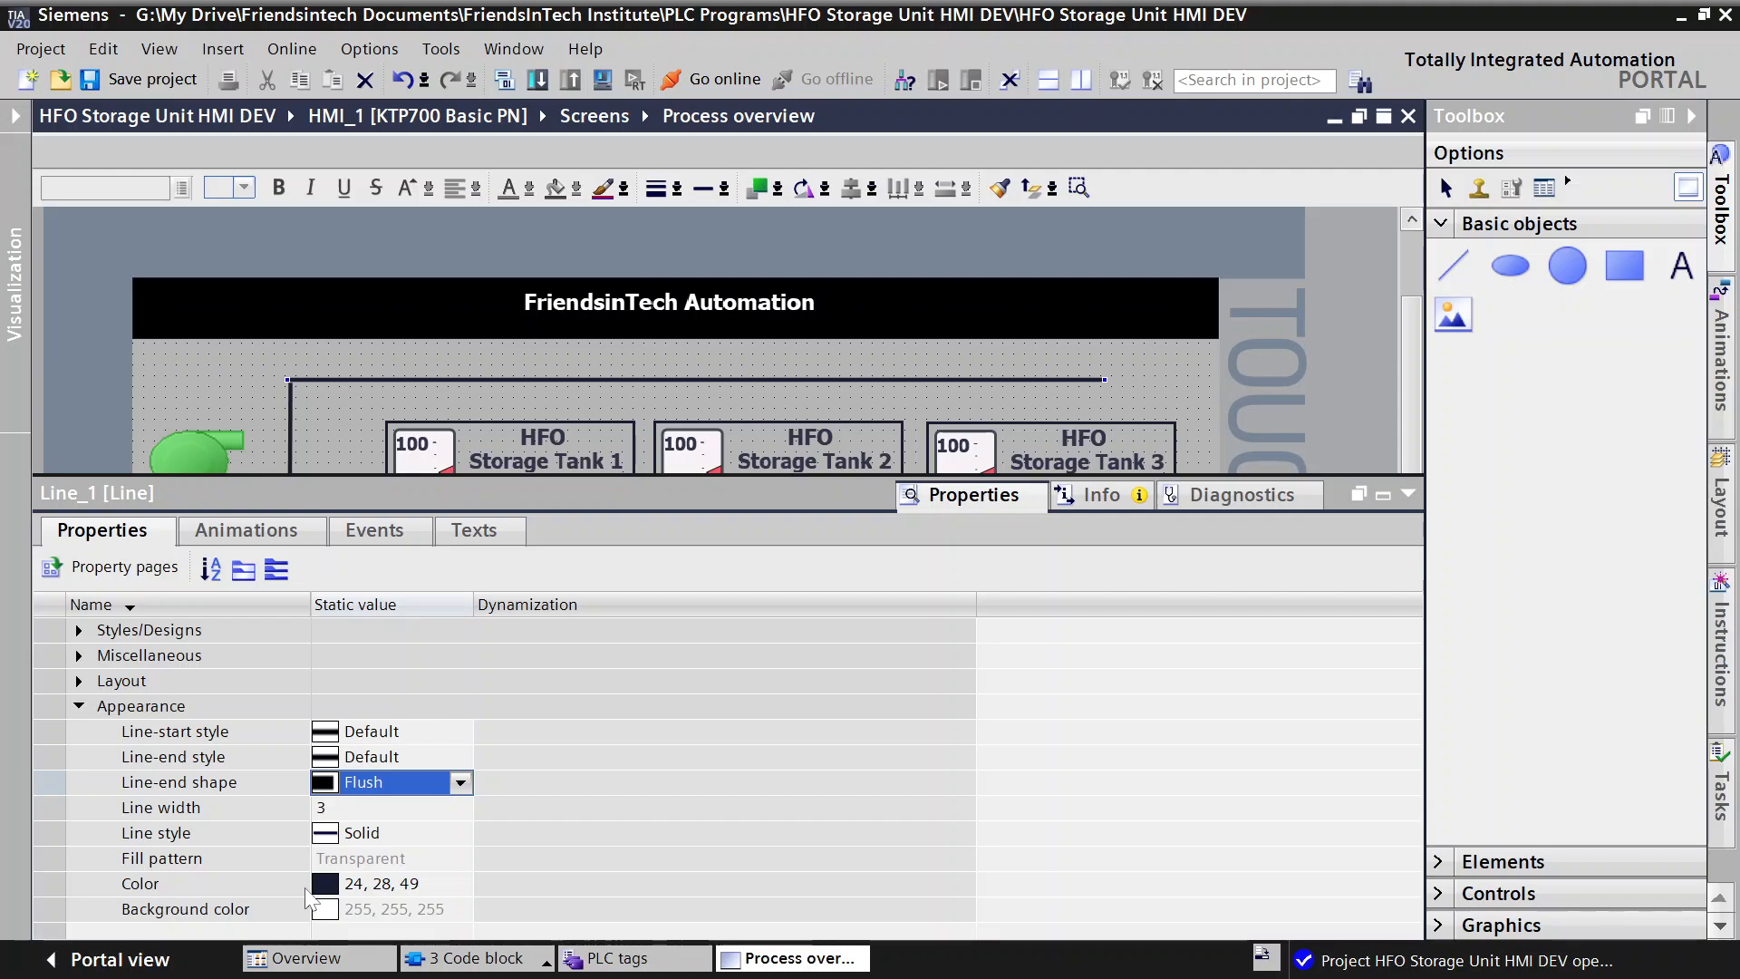
left_click(399, 886)
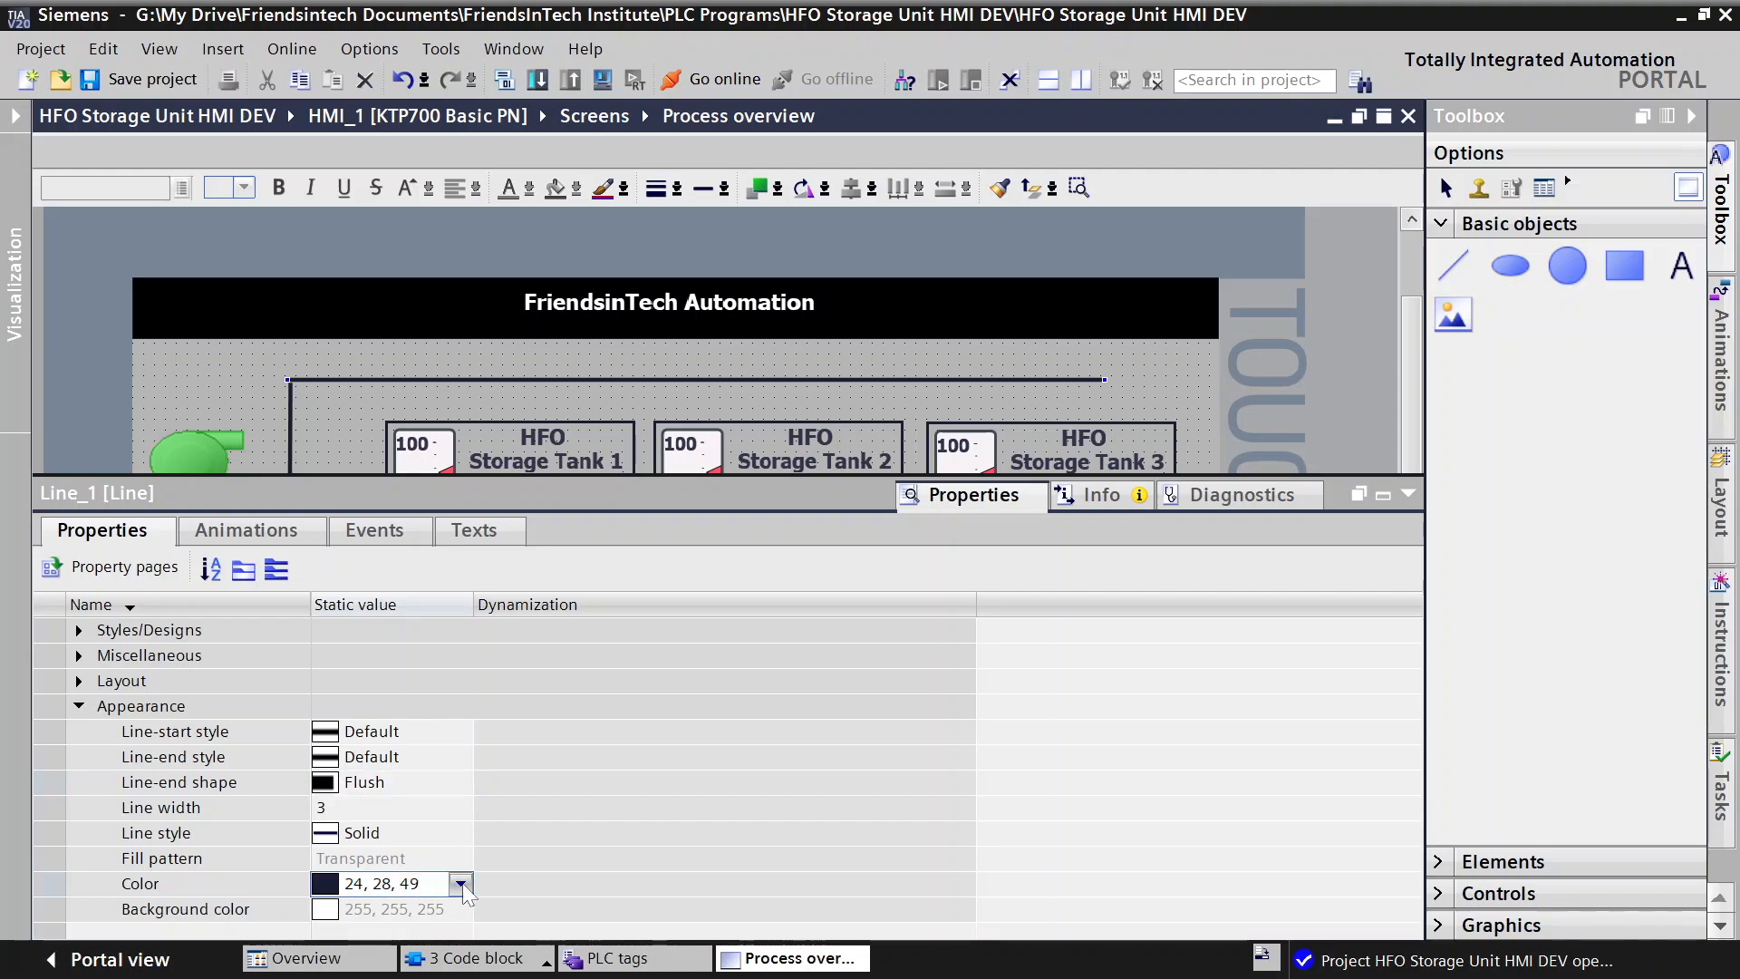
left_click(463, 885)
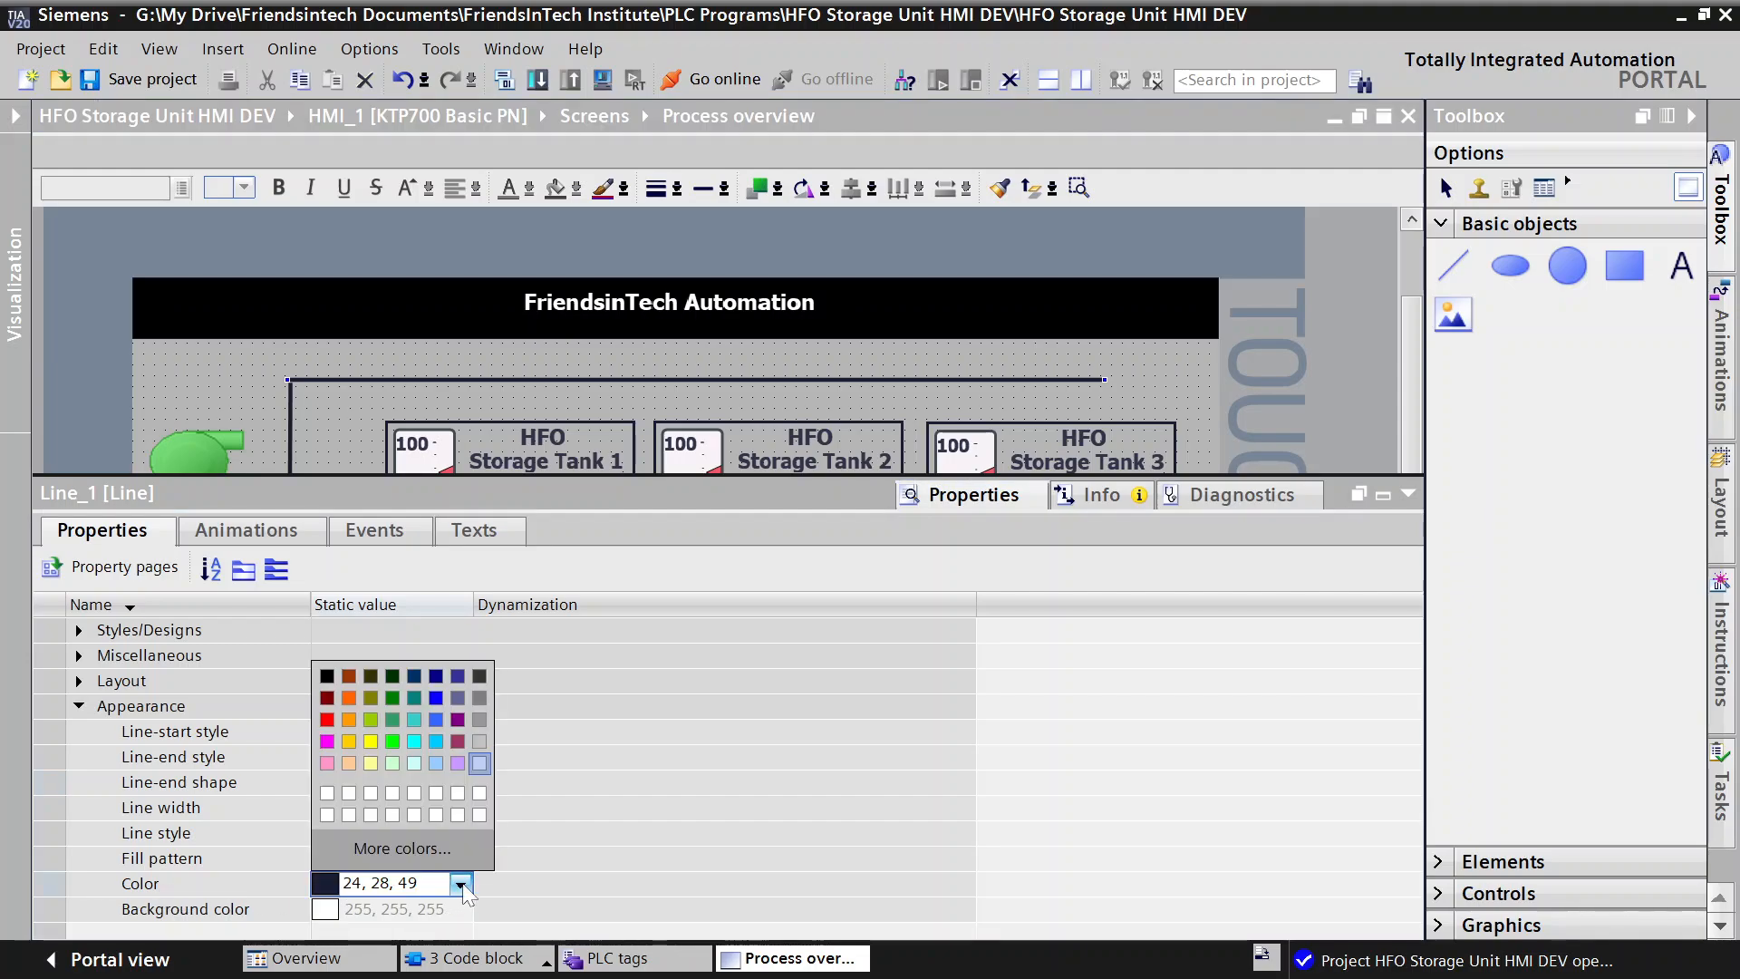
left_click(328, 726)
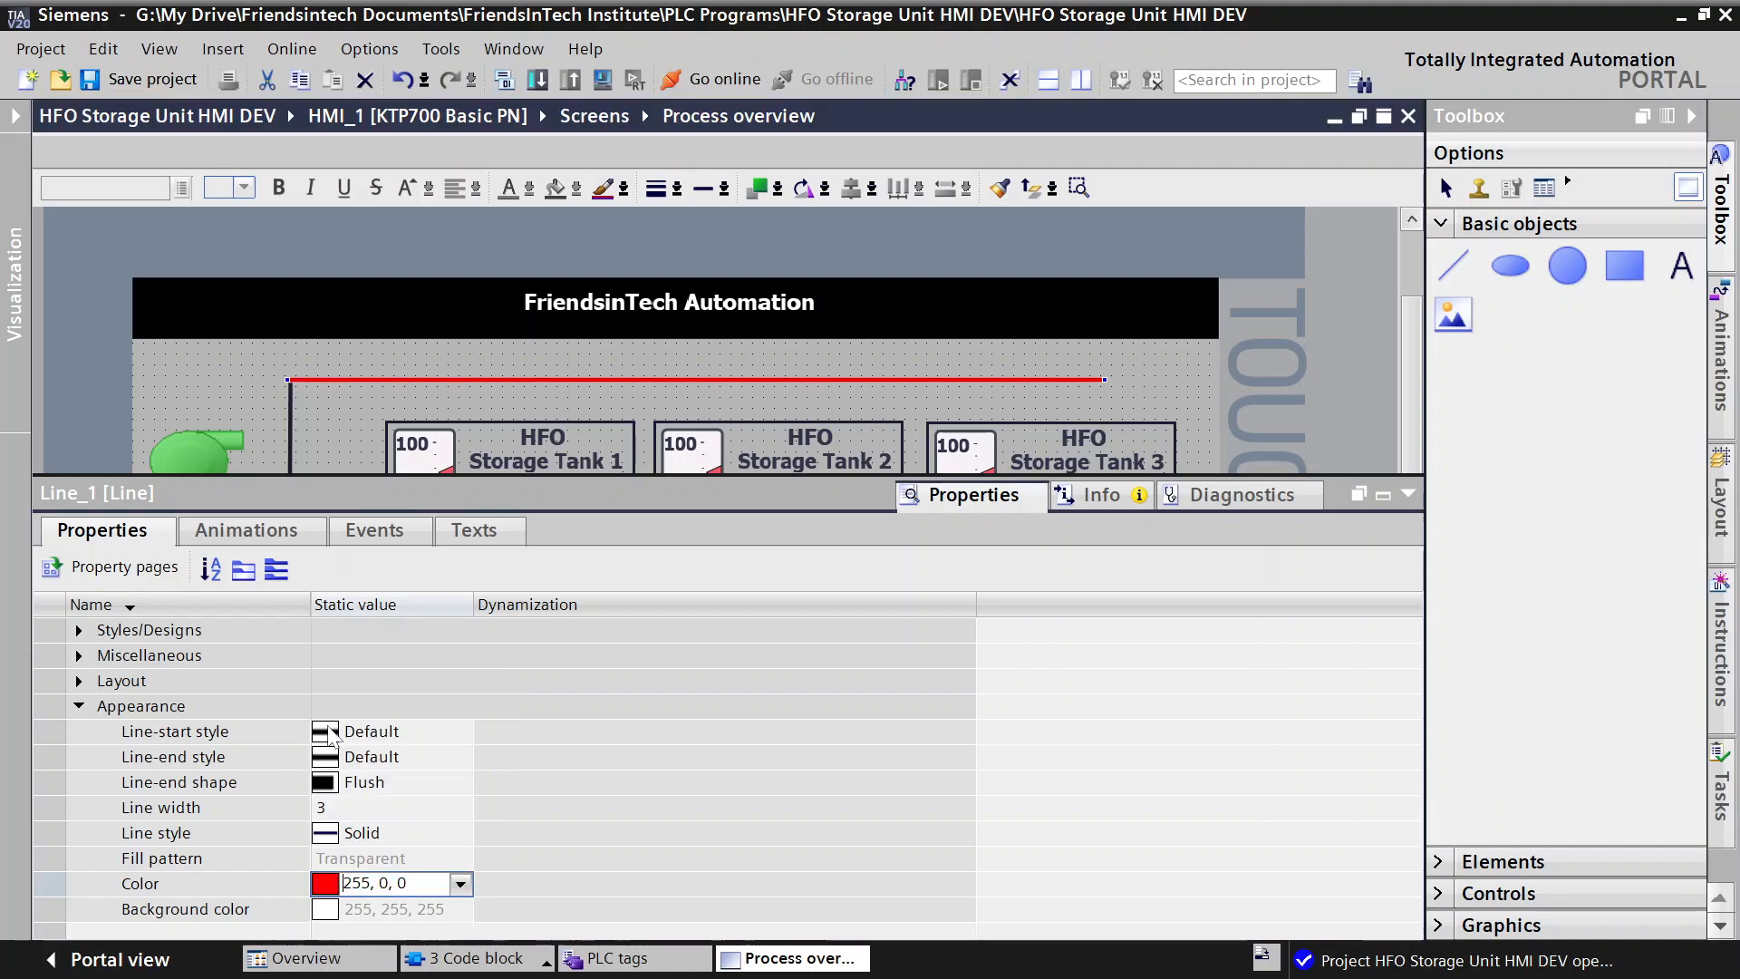
Step: Set the color of the vertical line beside the pumps to red (255, 0, 0)
left_click(290, 456)
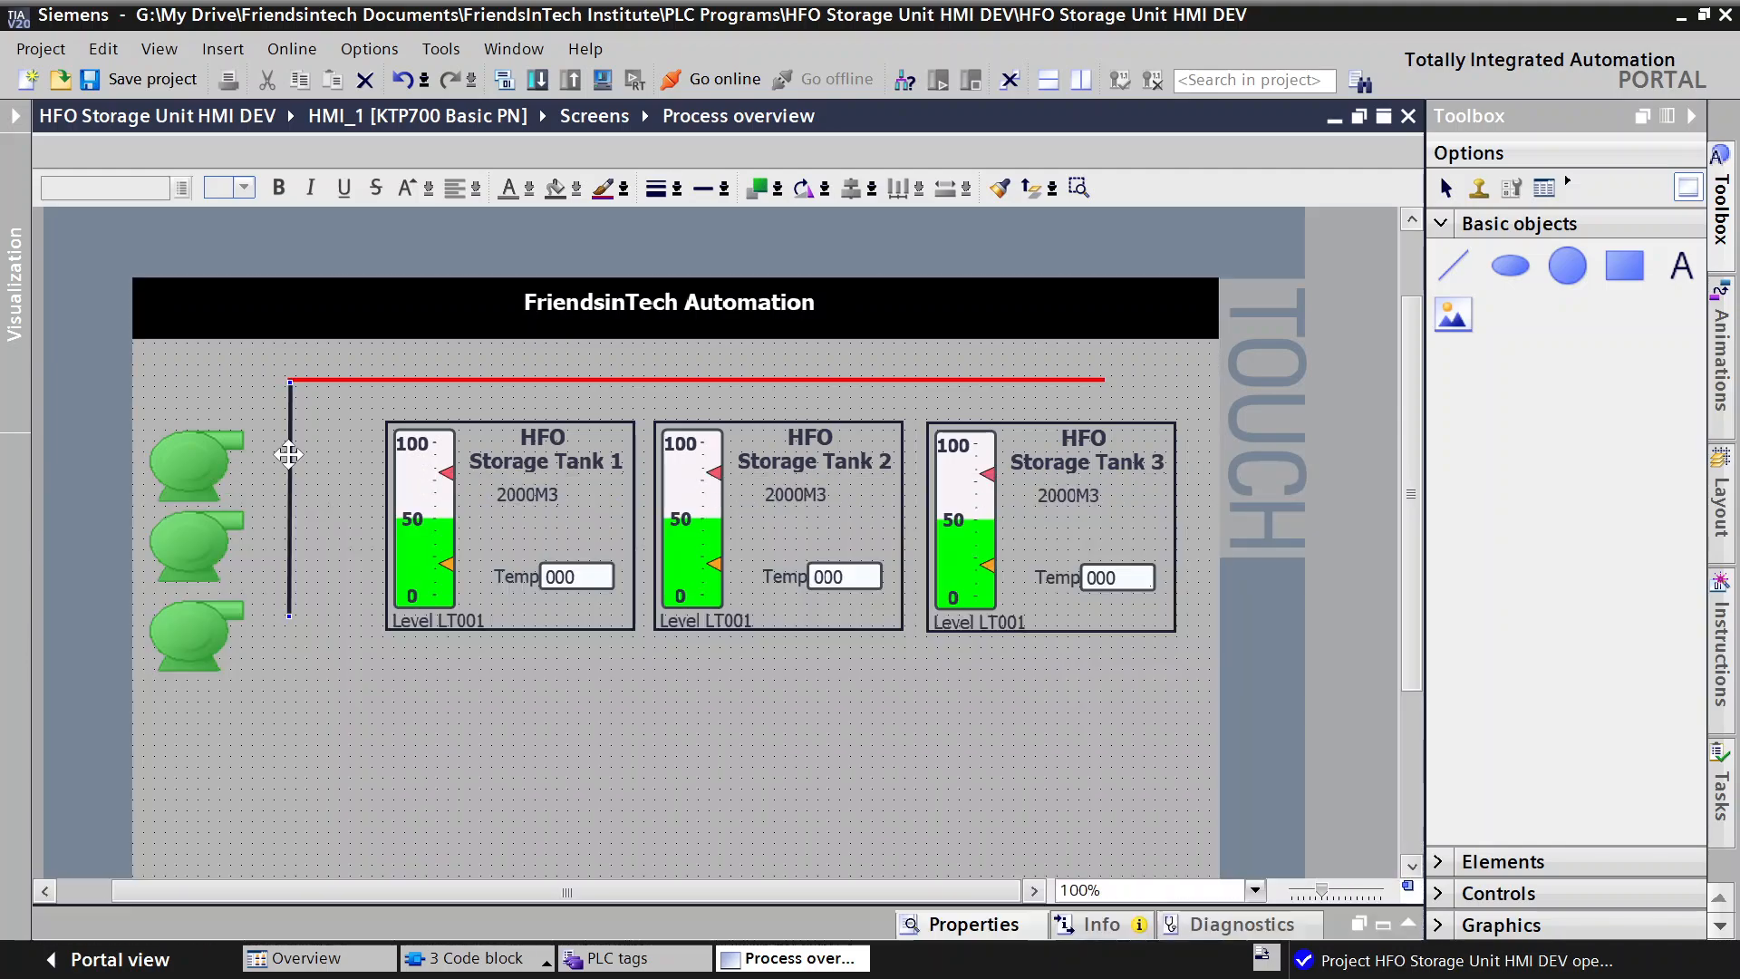
left_click(958, 924)
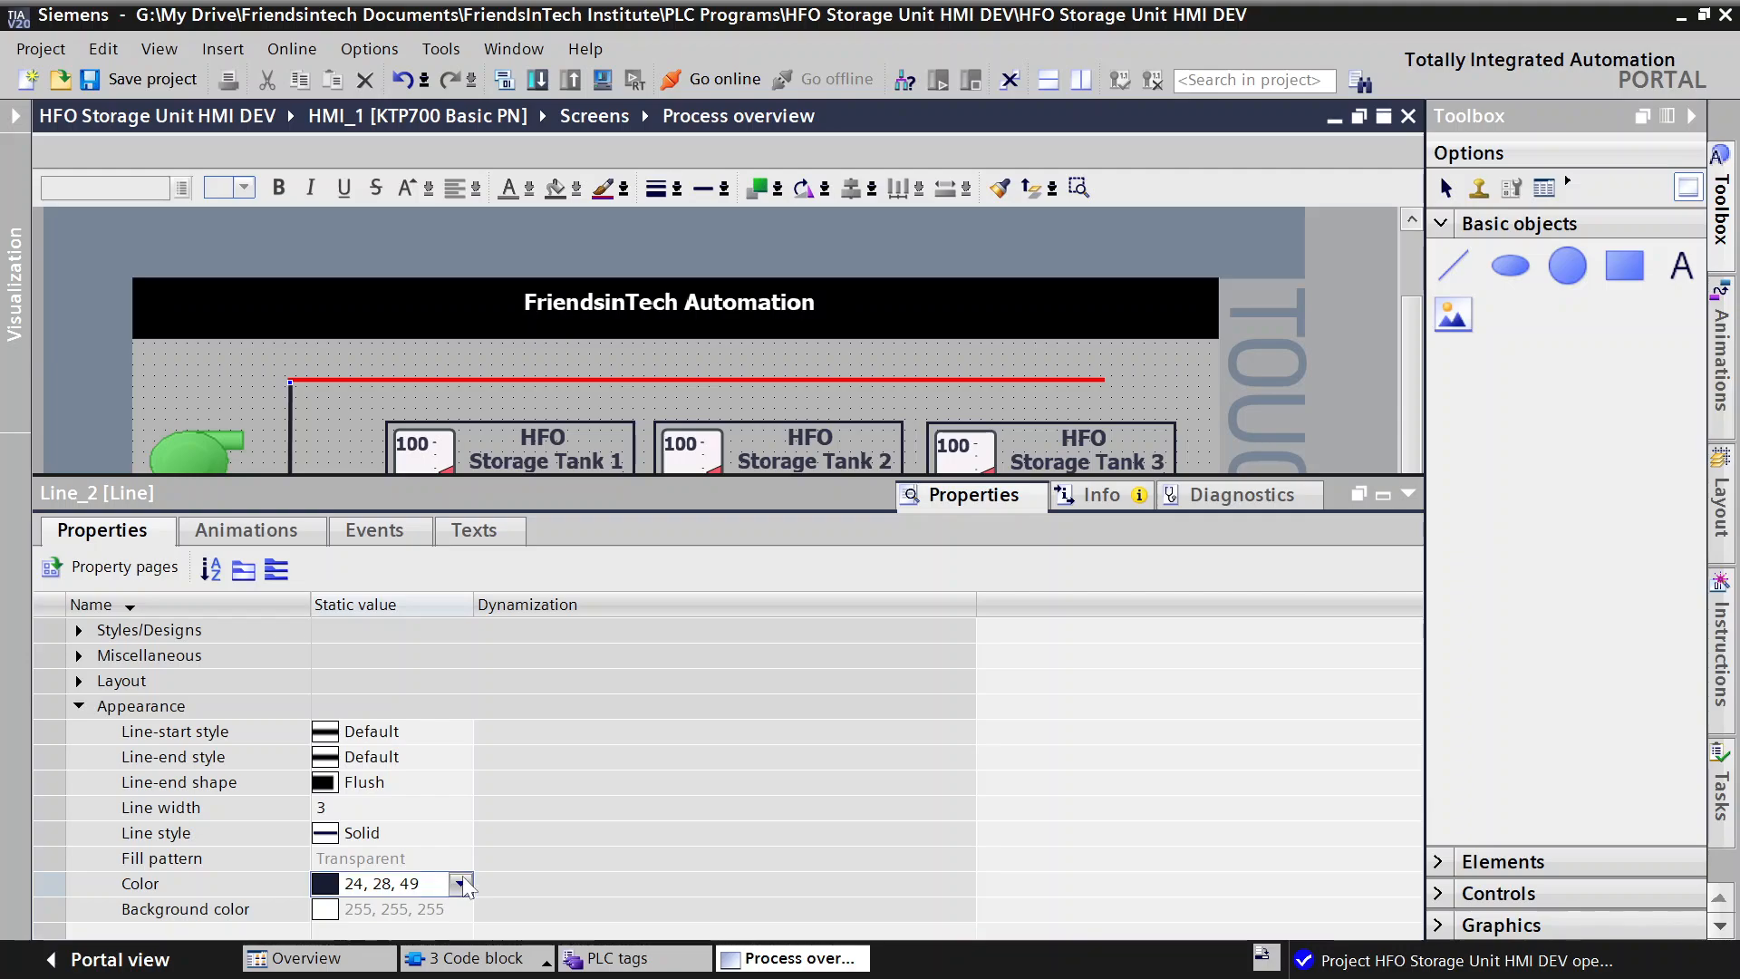
left_click(461, 884)
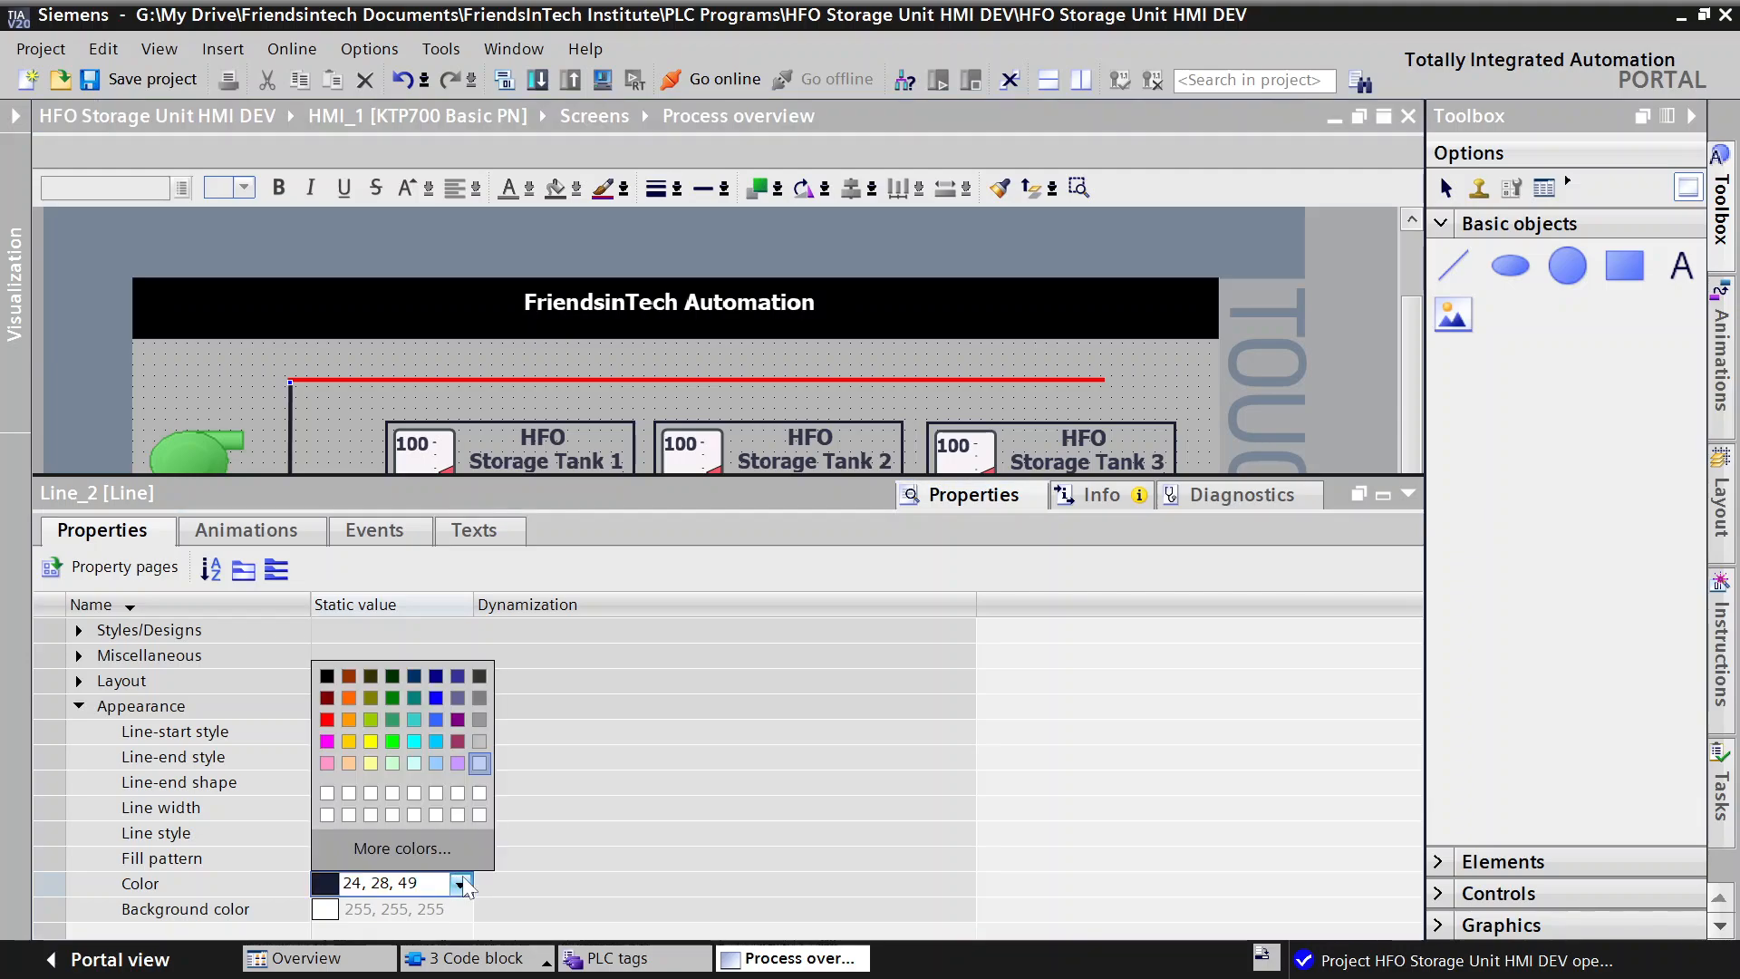
left_click(329, 720)
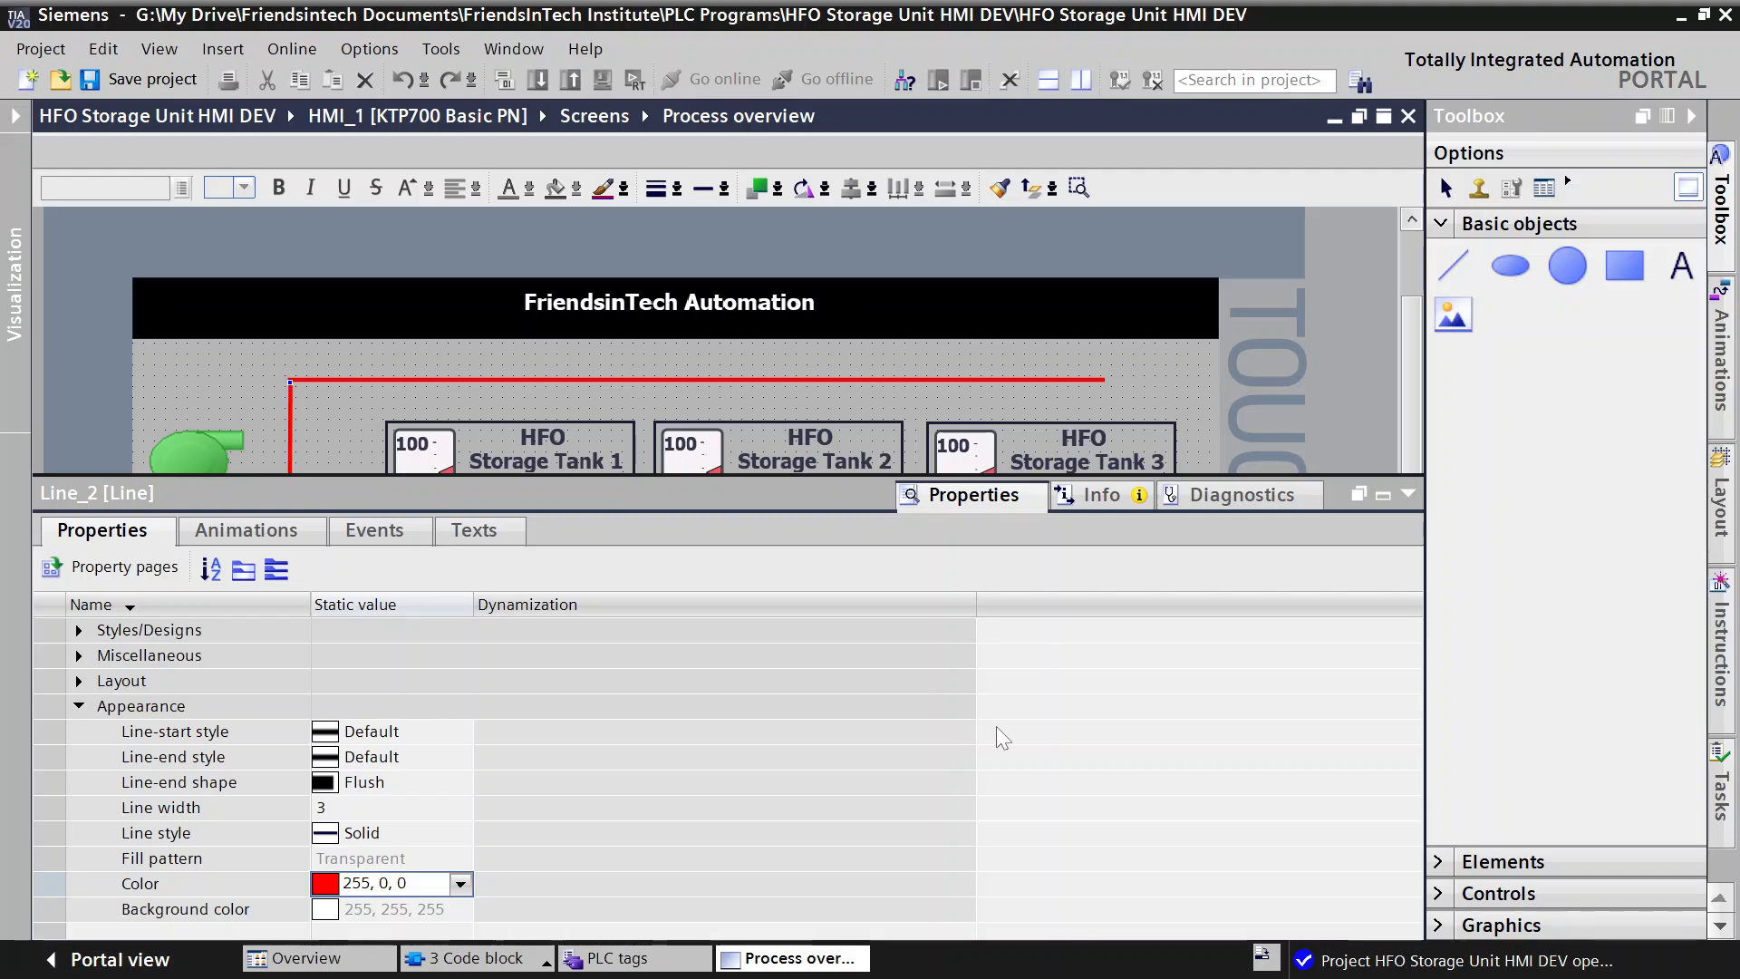
left_click(1407, 496)
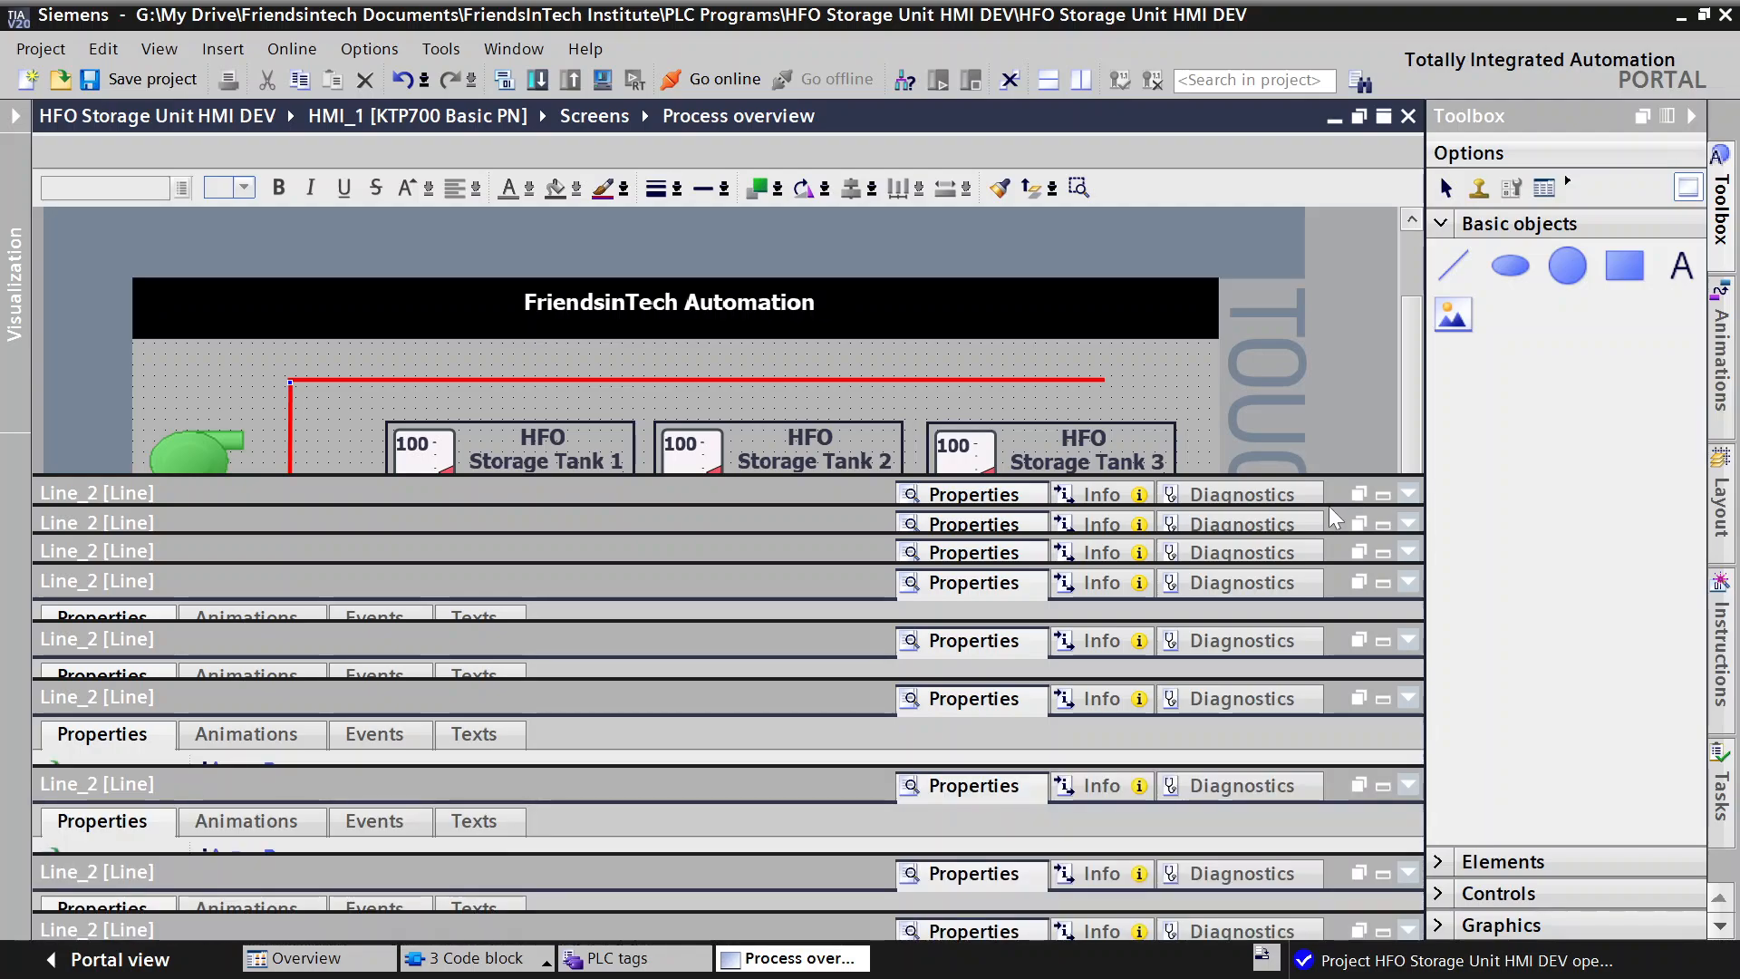
Step: Draw a short, level horizontal line from the top pump's outlet to the red vertical line
left_click(296, 733)
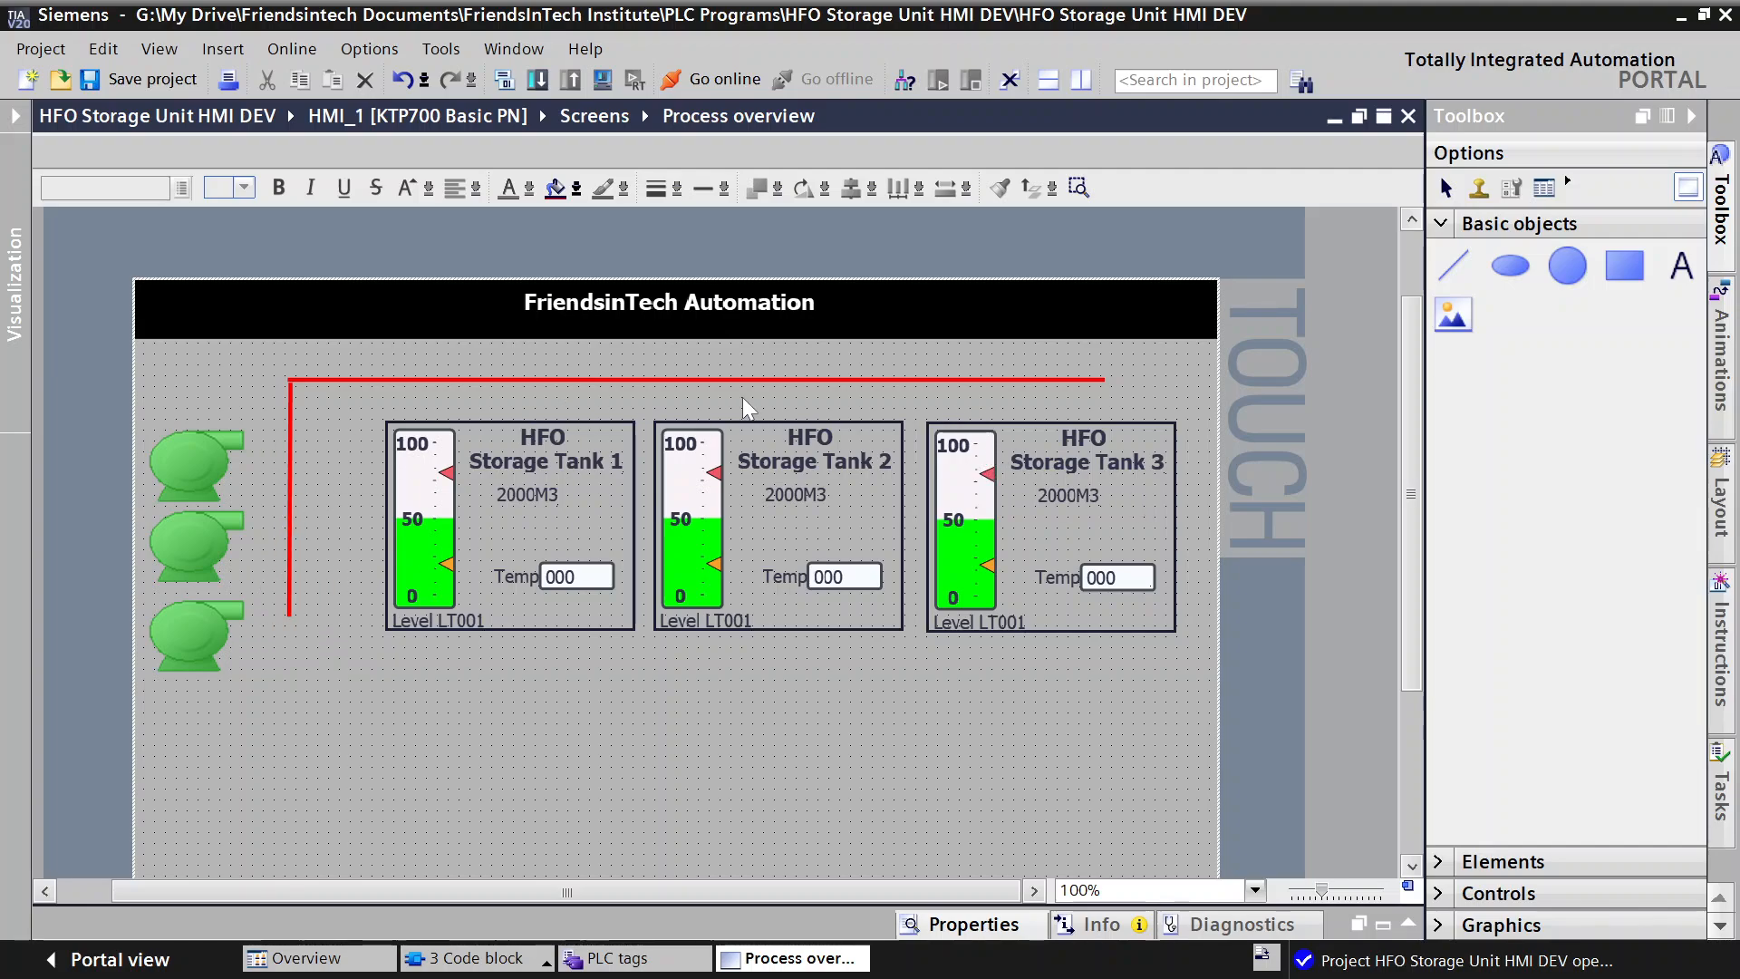
left_click(1450, 267)
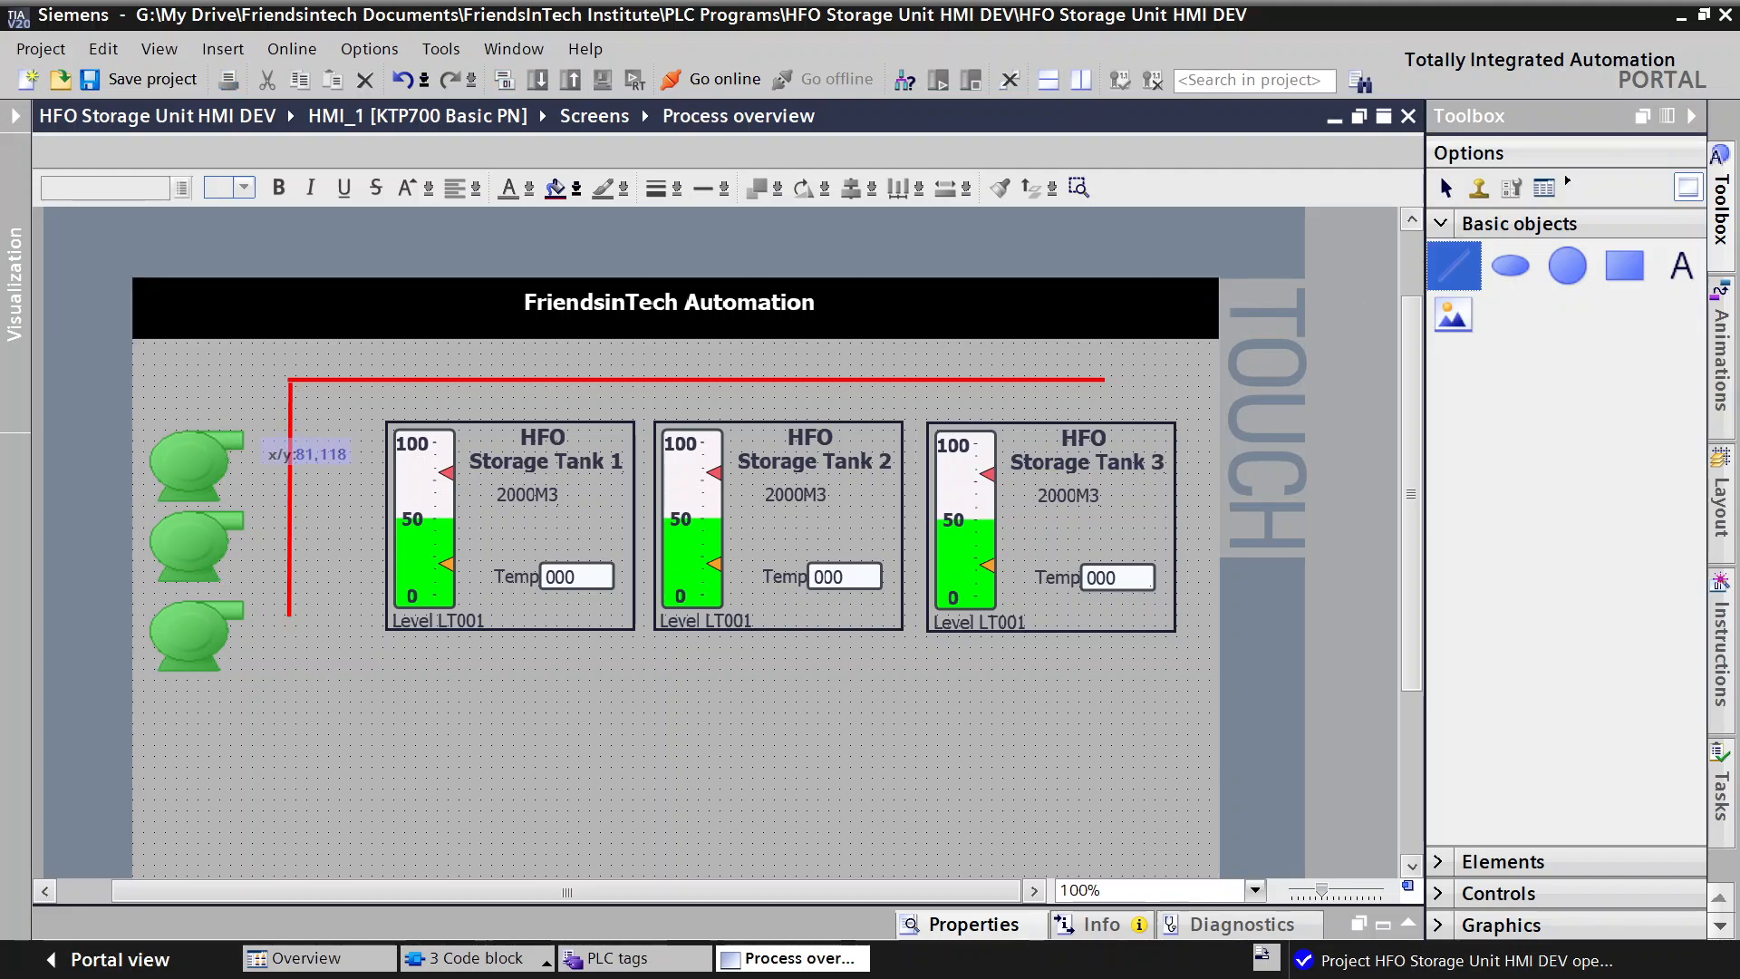
left_click_drag(243, 437, 290, 435)
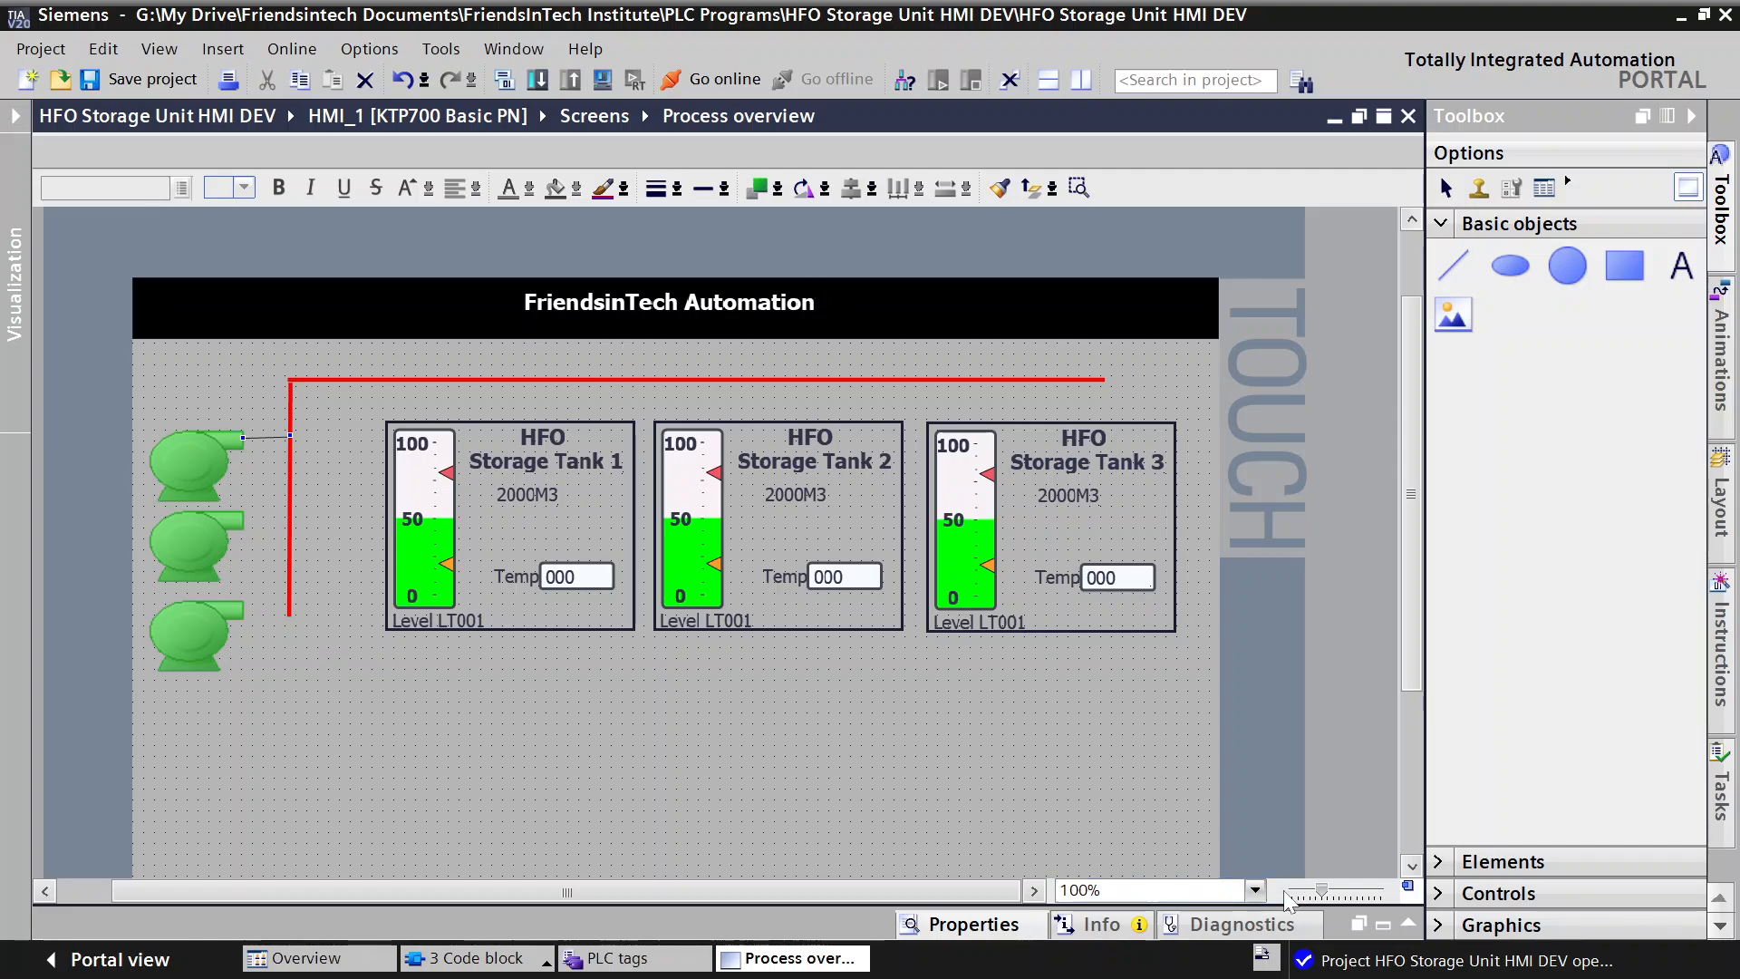
left_click(1255, 891)
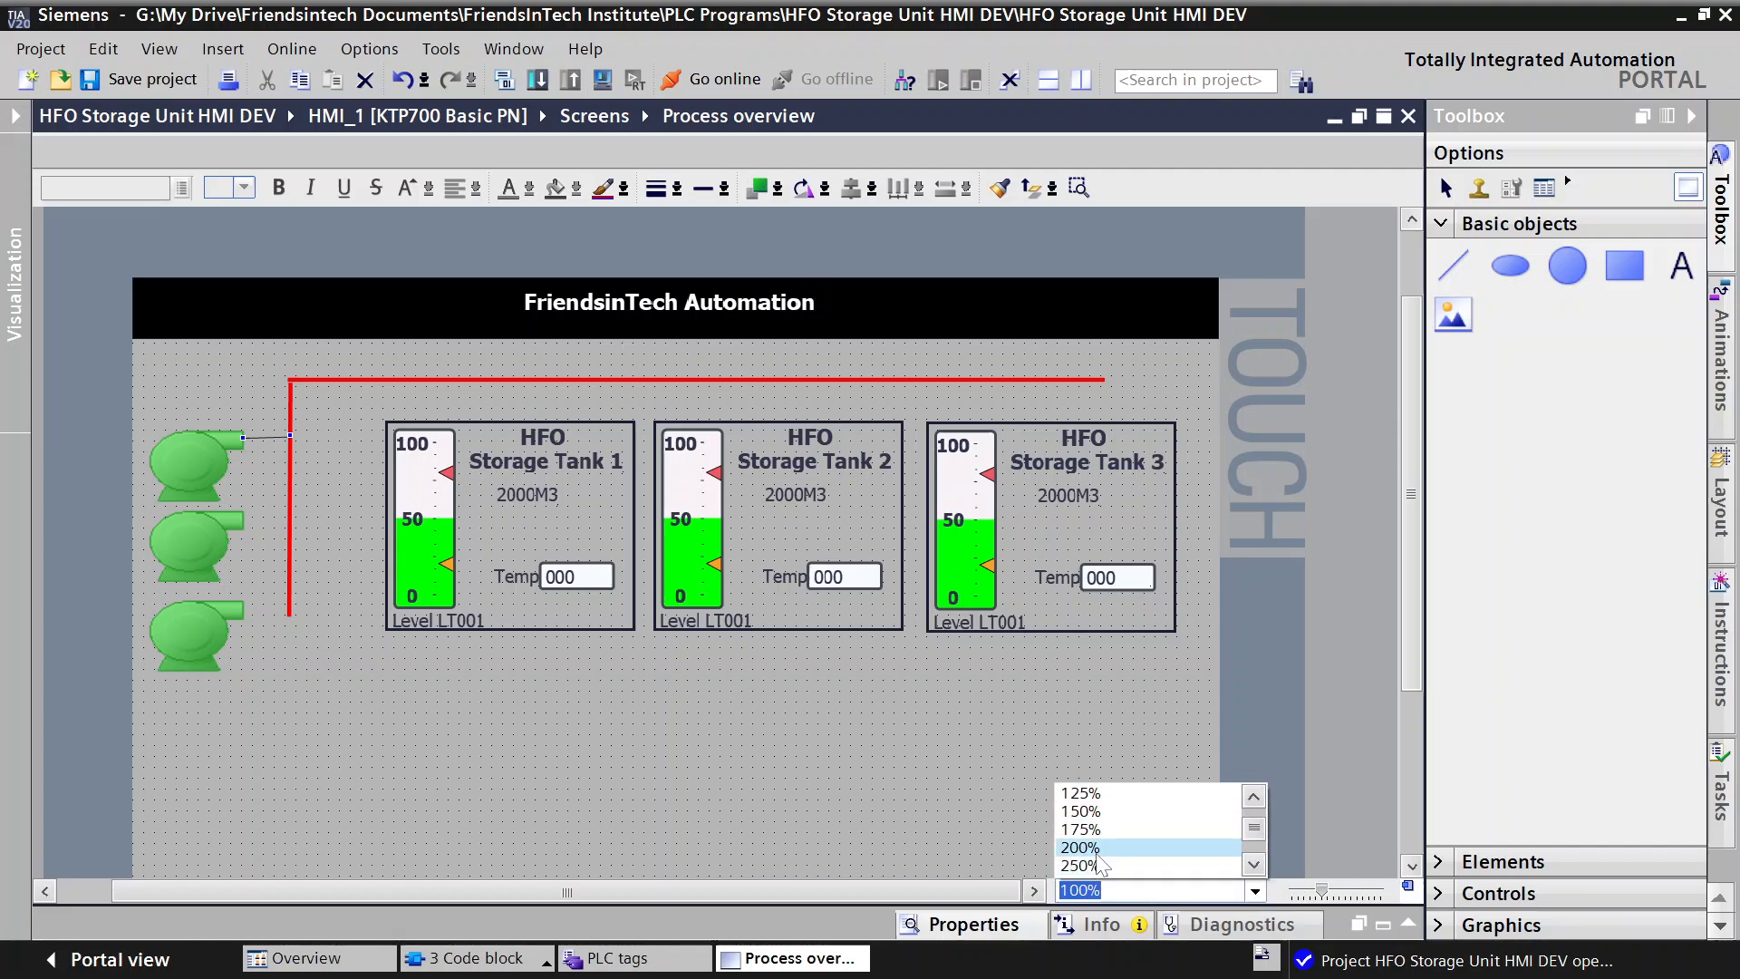
left_click(1081, 793)
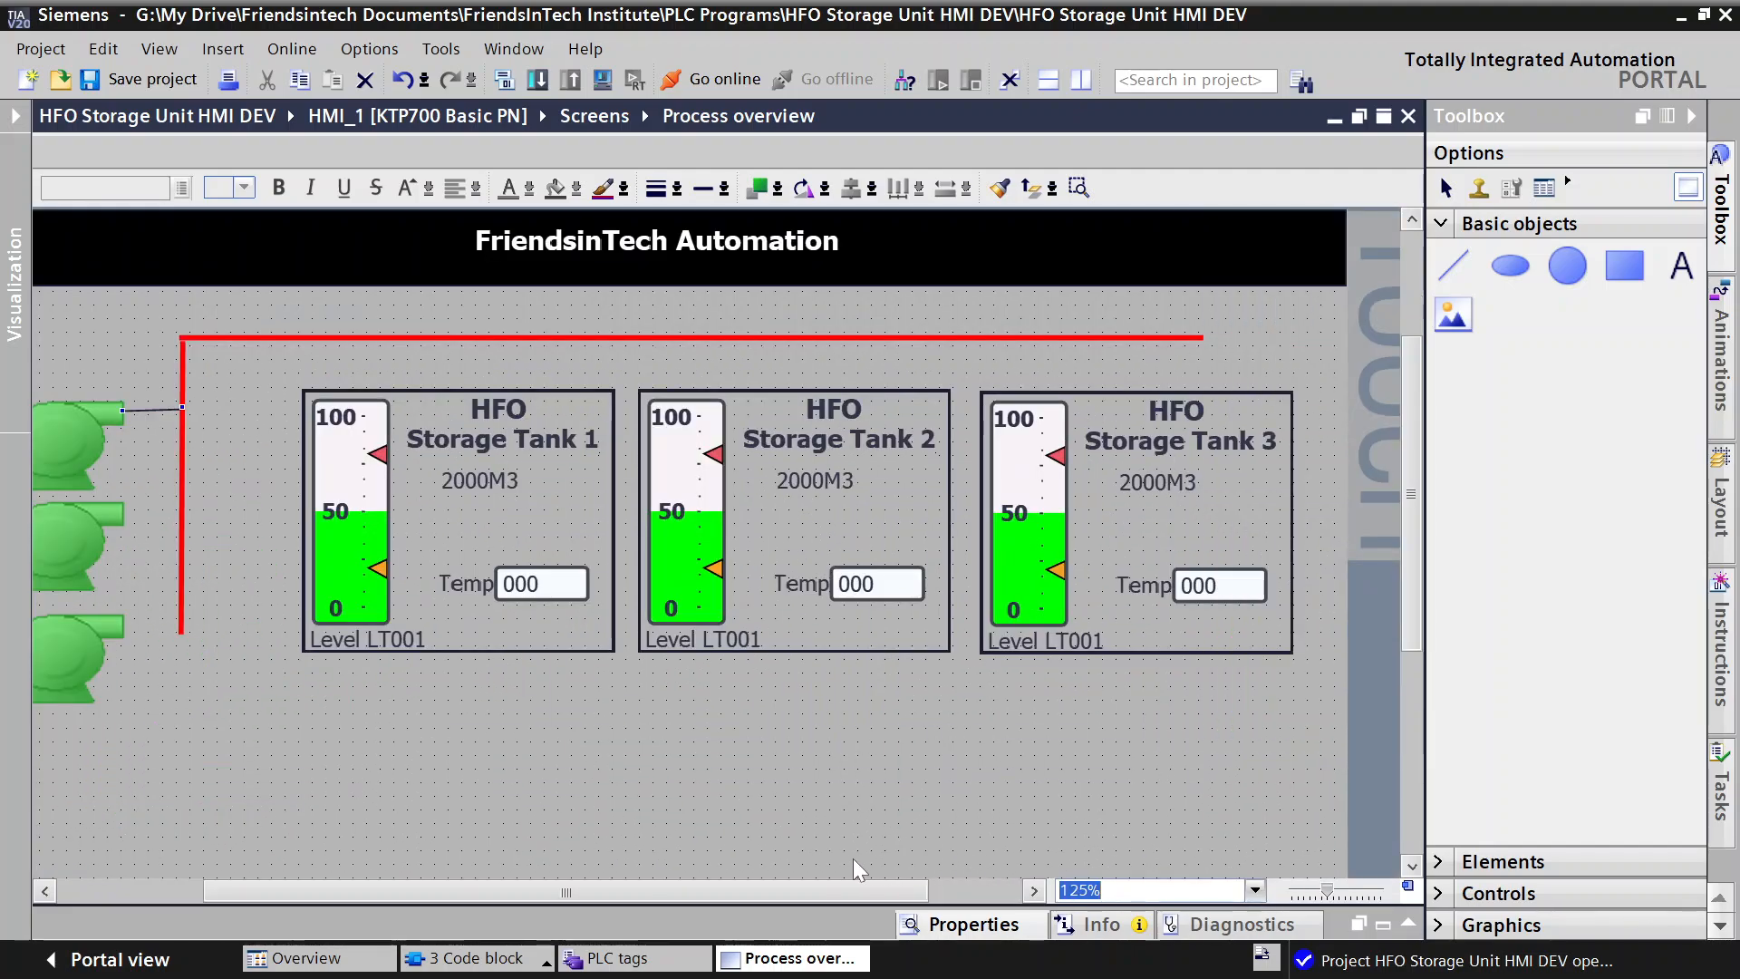
left_click_drag(787, 891, 606, 891)
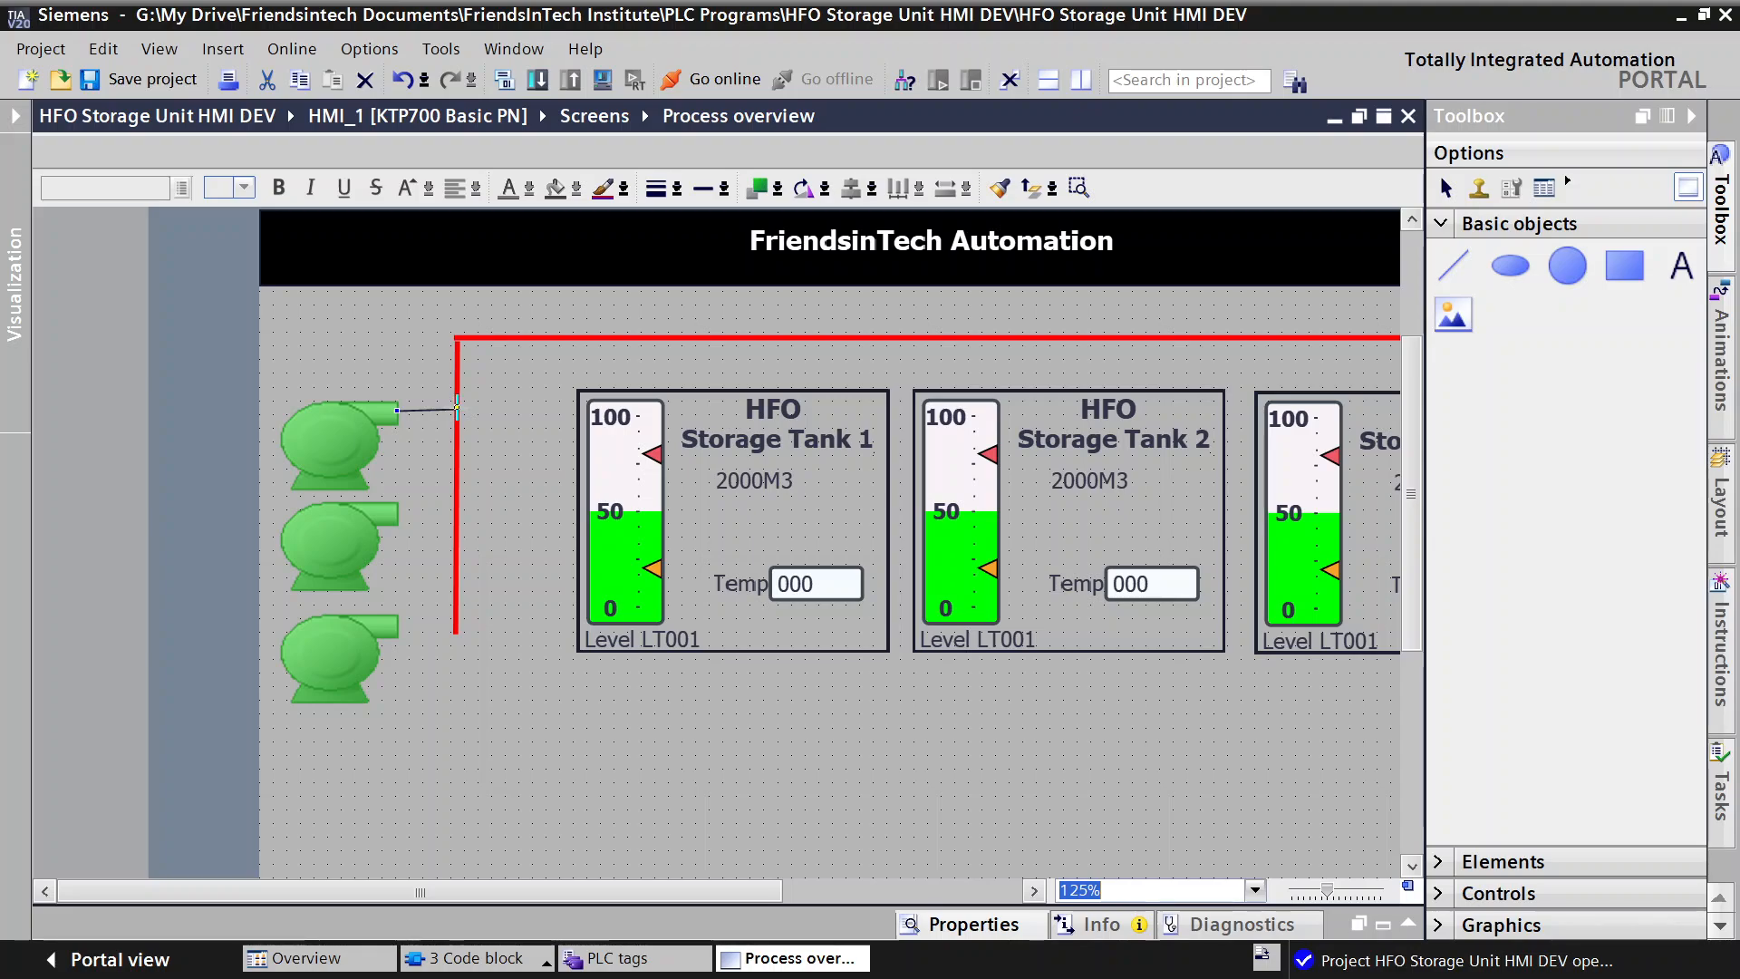
mouse_move(457, 410)
left_mouse_down()
mouse_move(456, 462)
mouse_move(455, 412)
left_mouse_up()
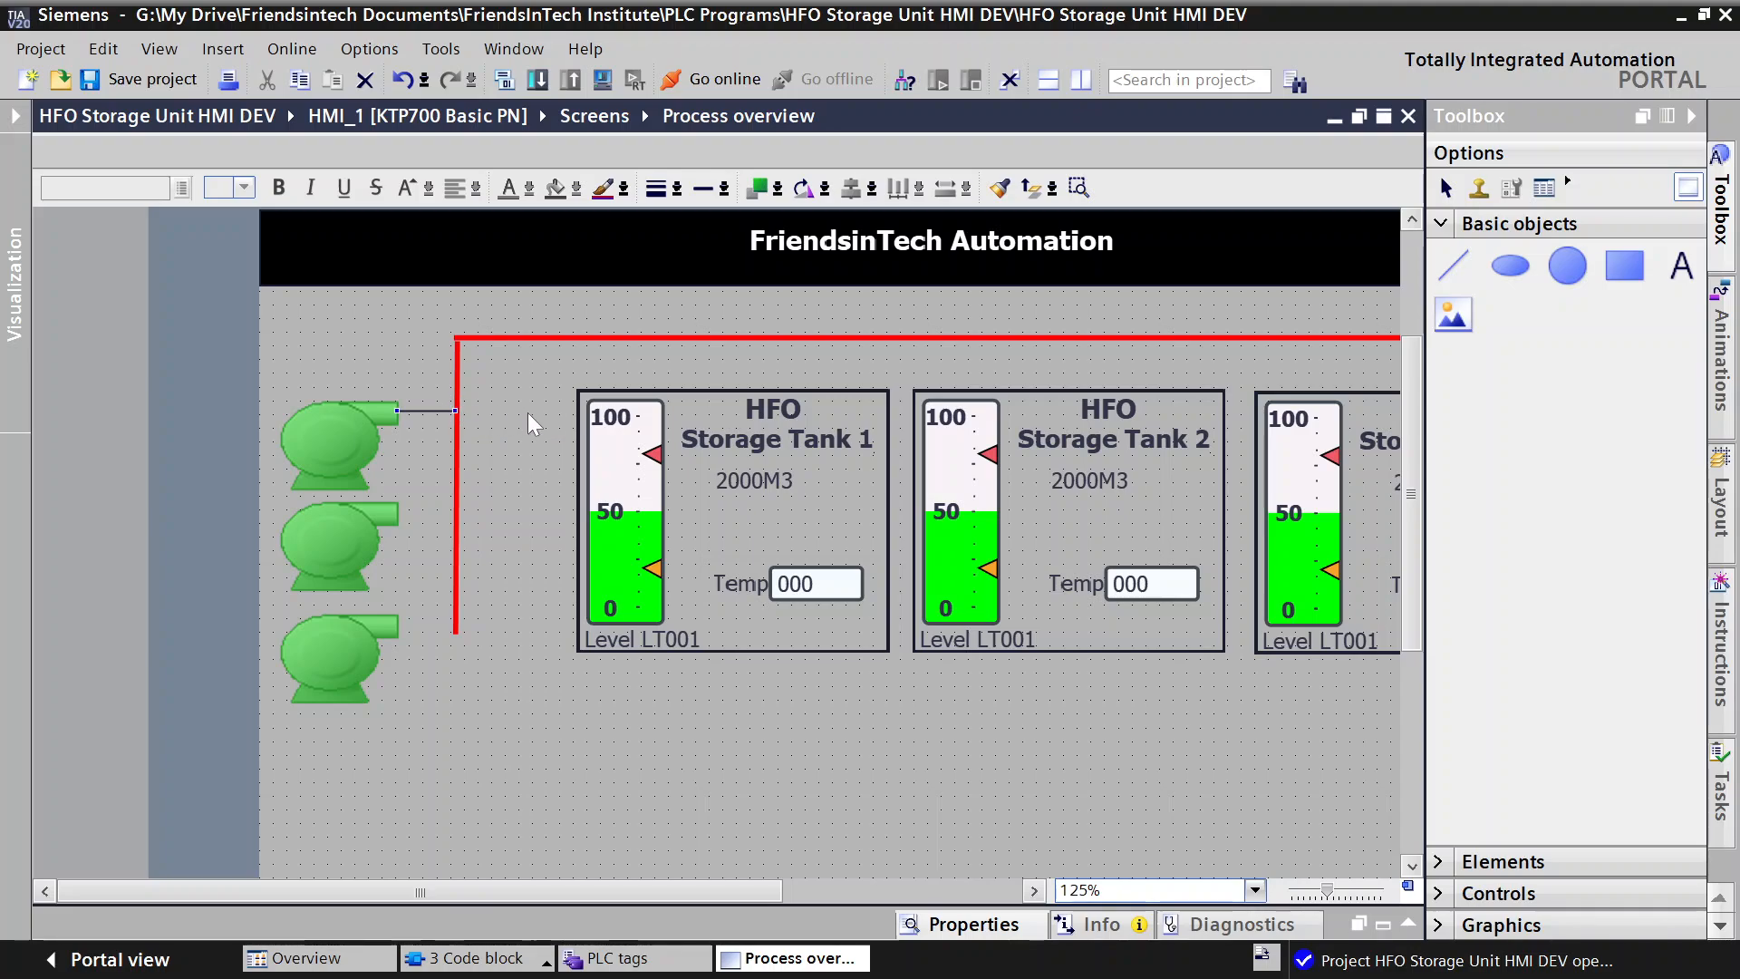
left_click(487, 441)
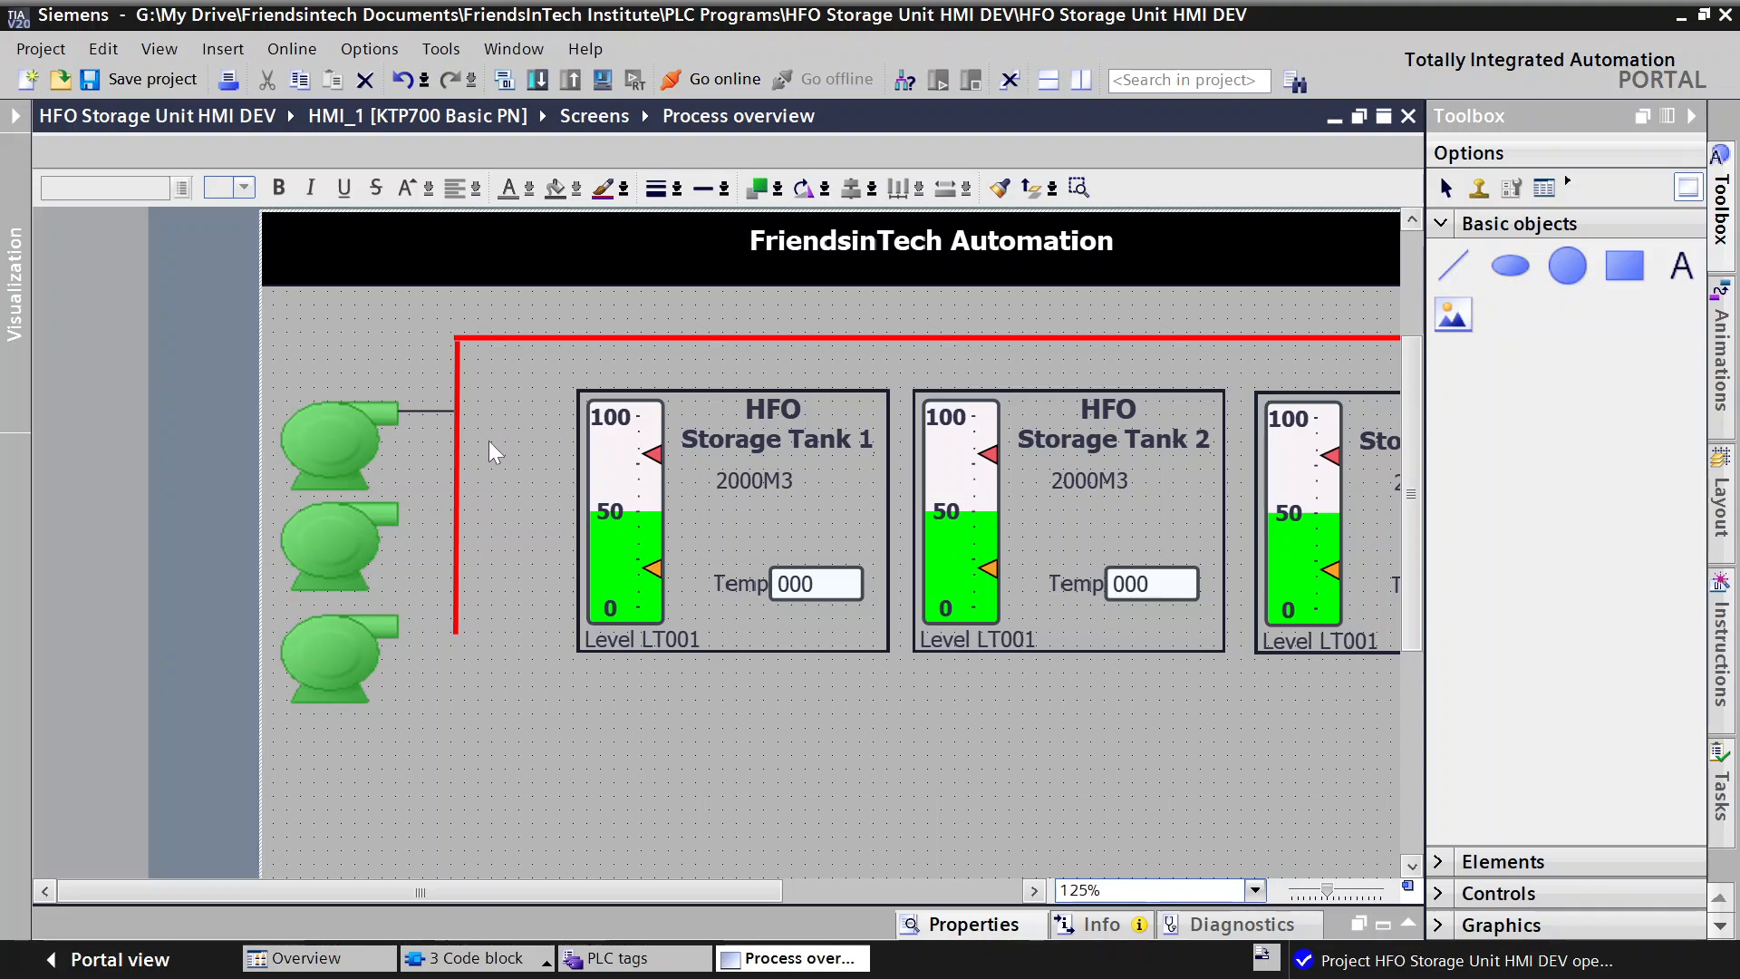
Step: Set the top pump's connecting line to a line width of 3 and the red color 255, 0, 0
left_click(433, 411)
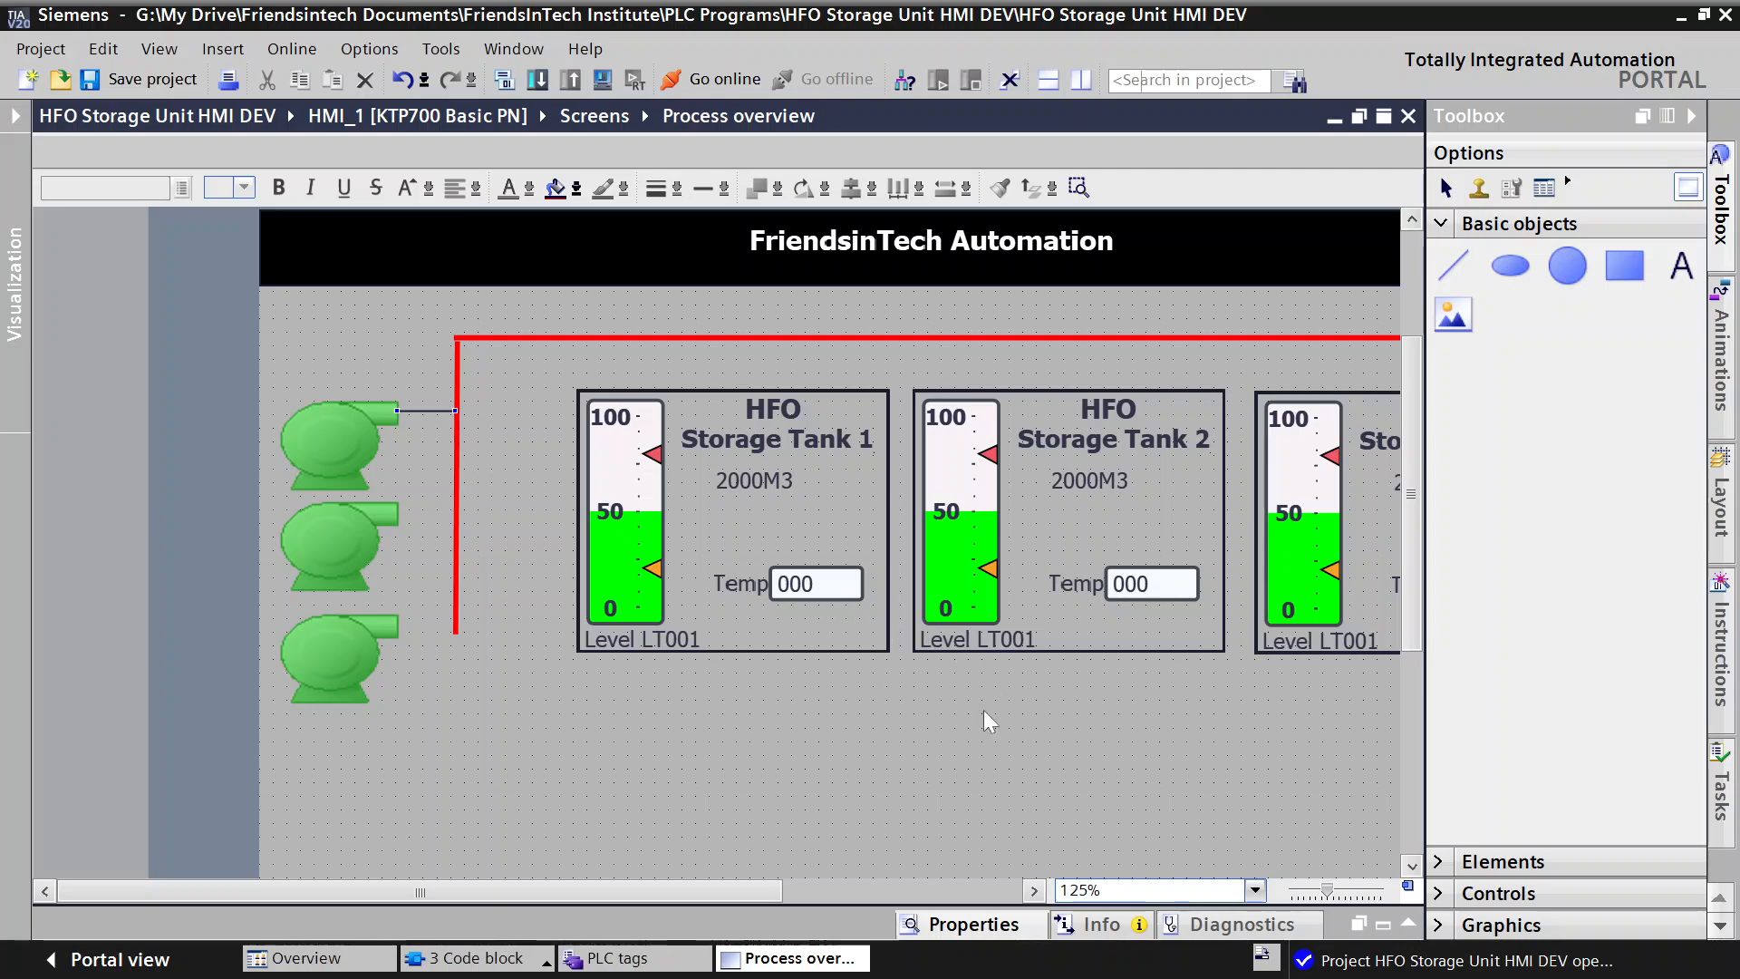
left_click(954, 934)
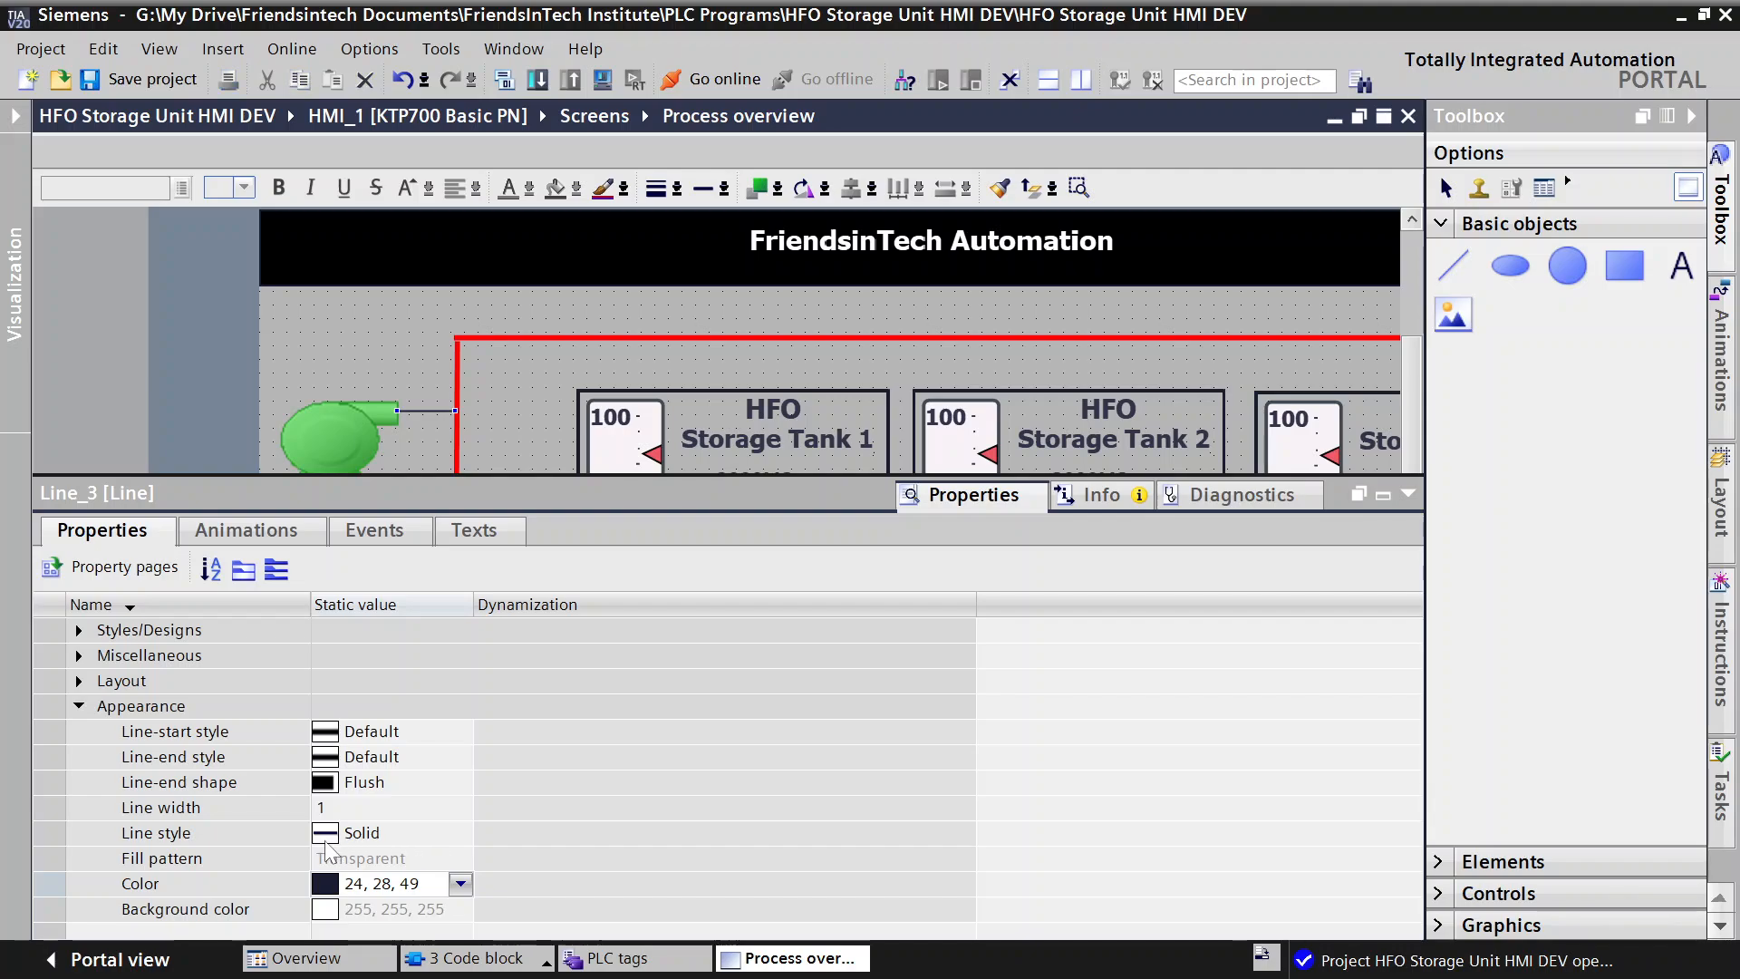
left_click(324, 807)
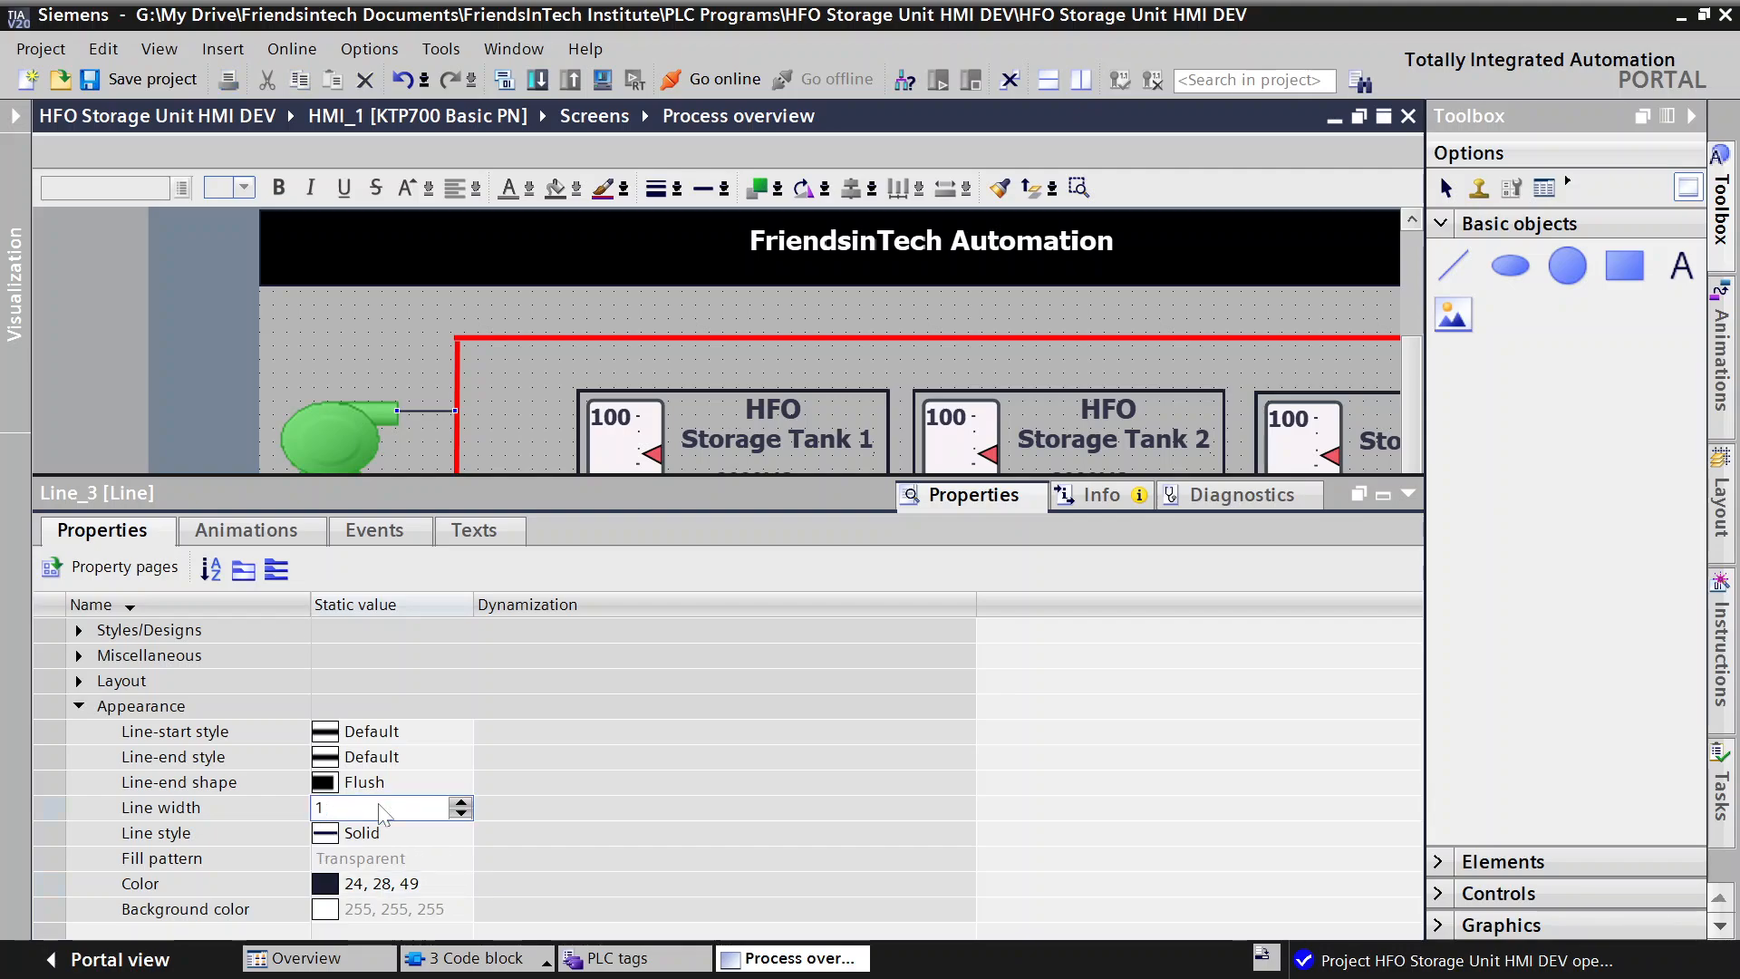
left_click(470, 806)
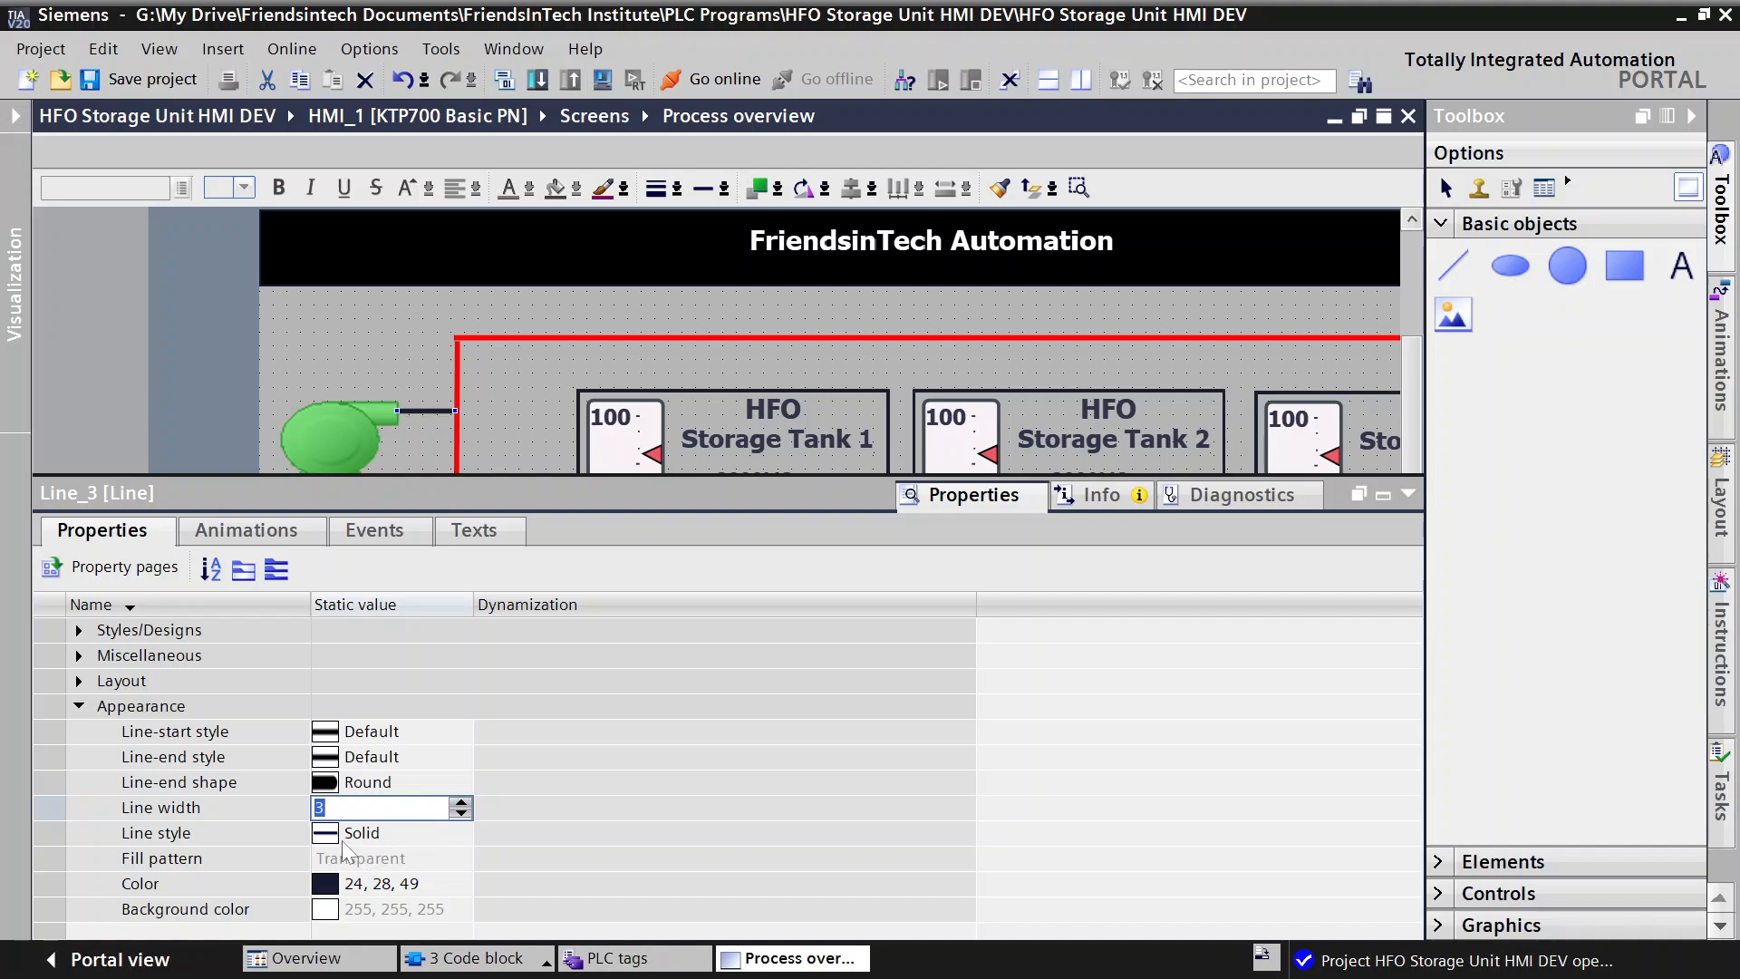
left_click(349, 893)
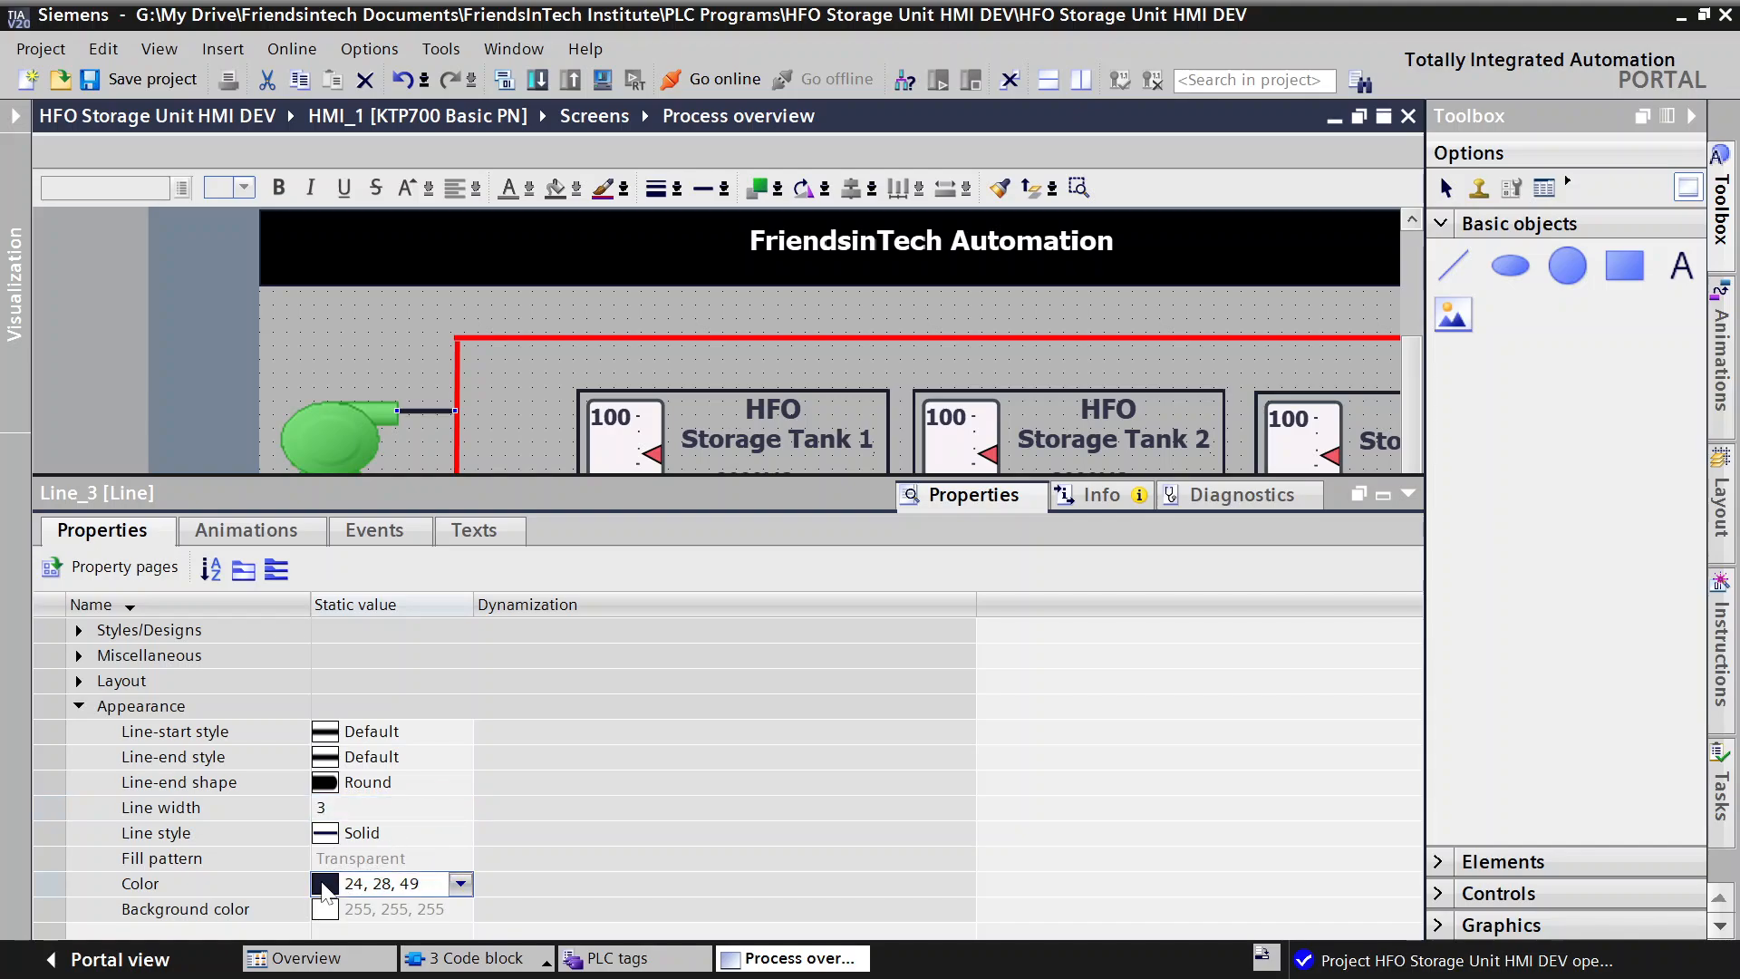
left_click(462, 884)
left_click(327, 721)
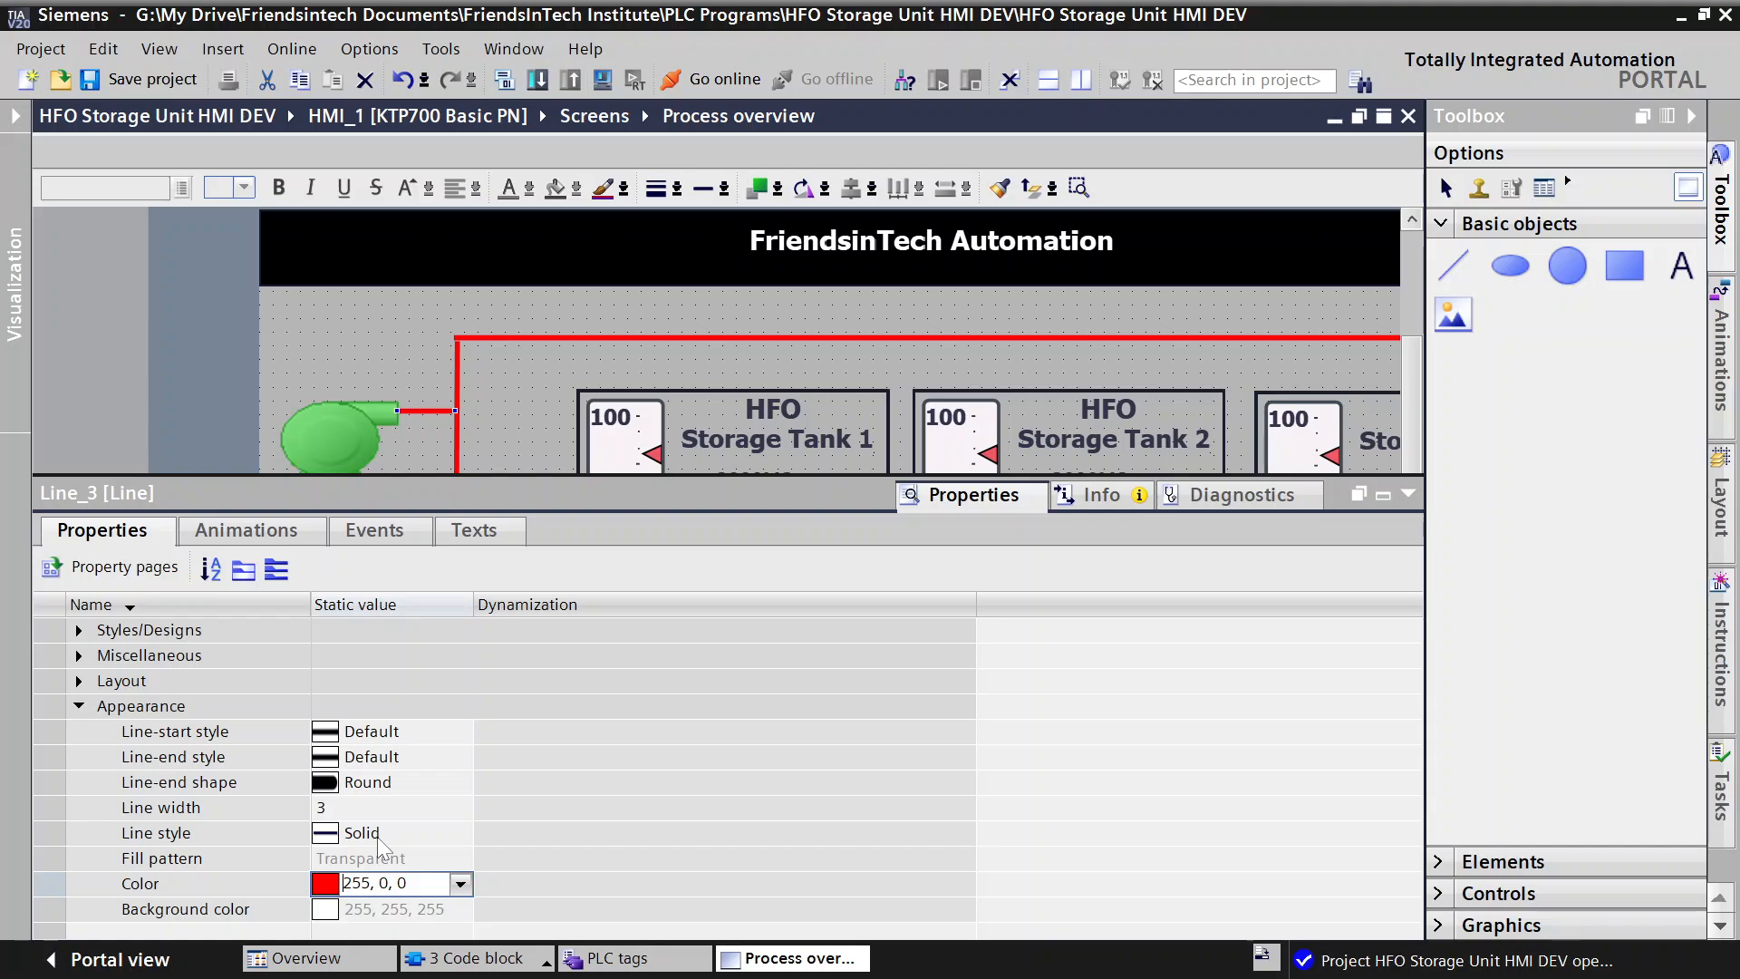
Step: Set the line-end shape of the top pump's connecting line to Flush
left_click(366, 779)
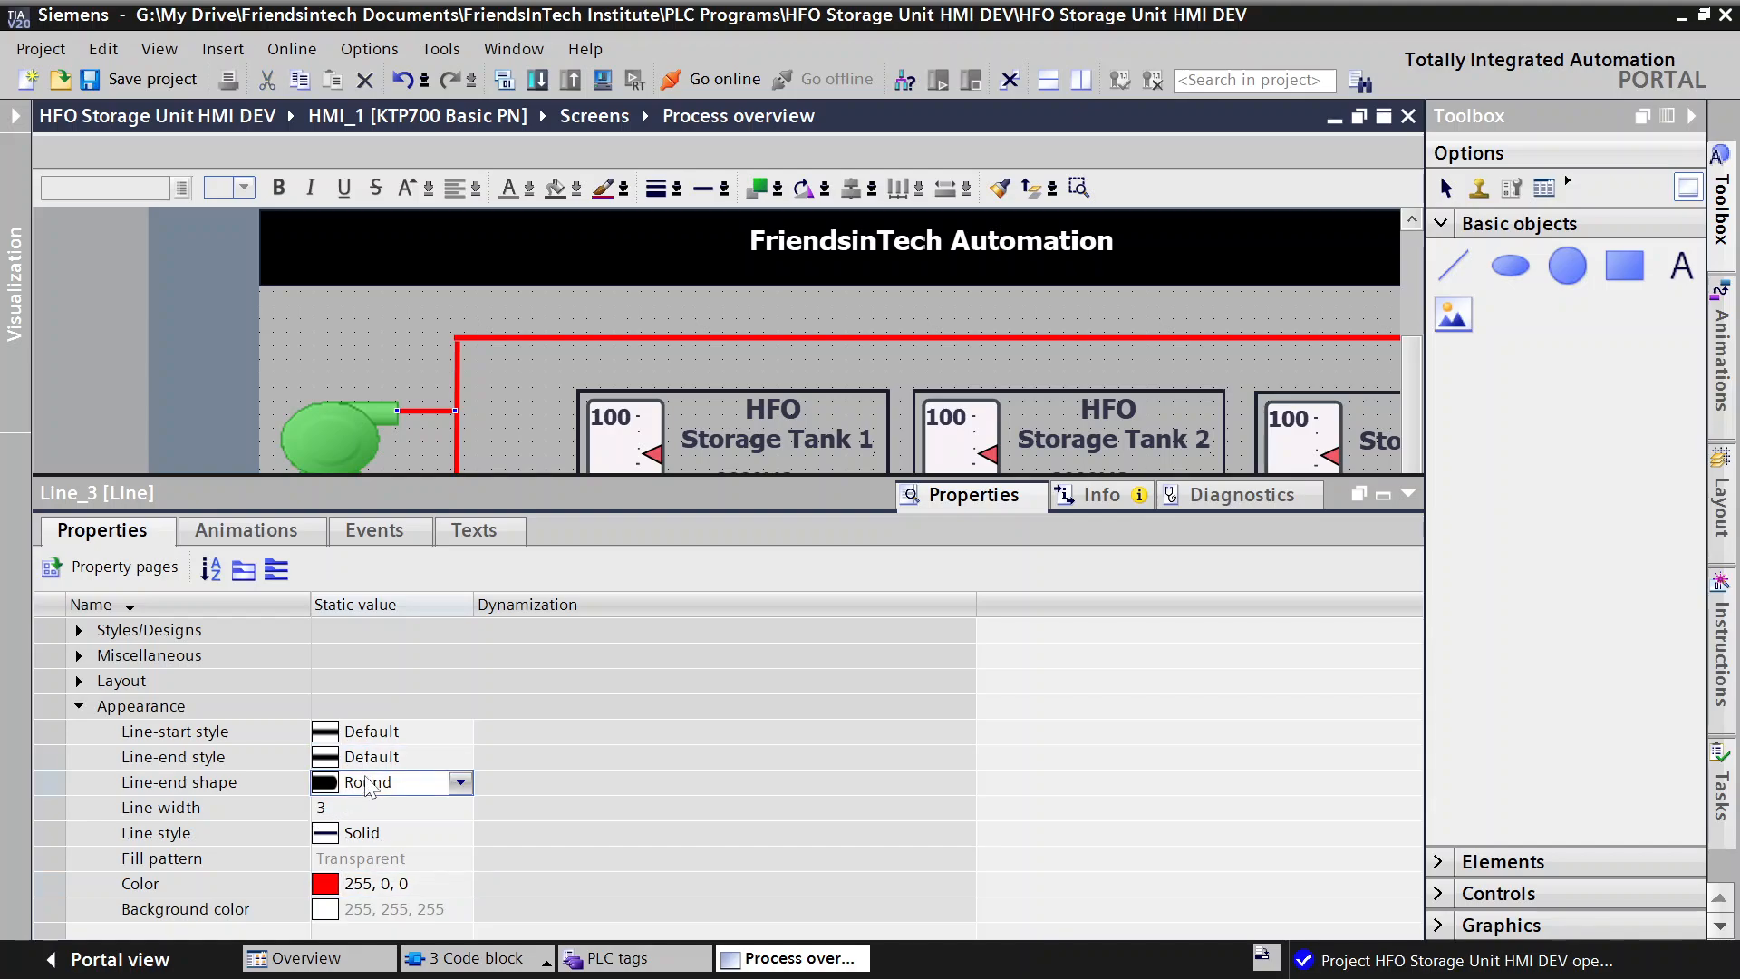
left_click(461, 783)
left_click(353, 830)
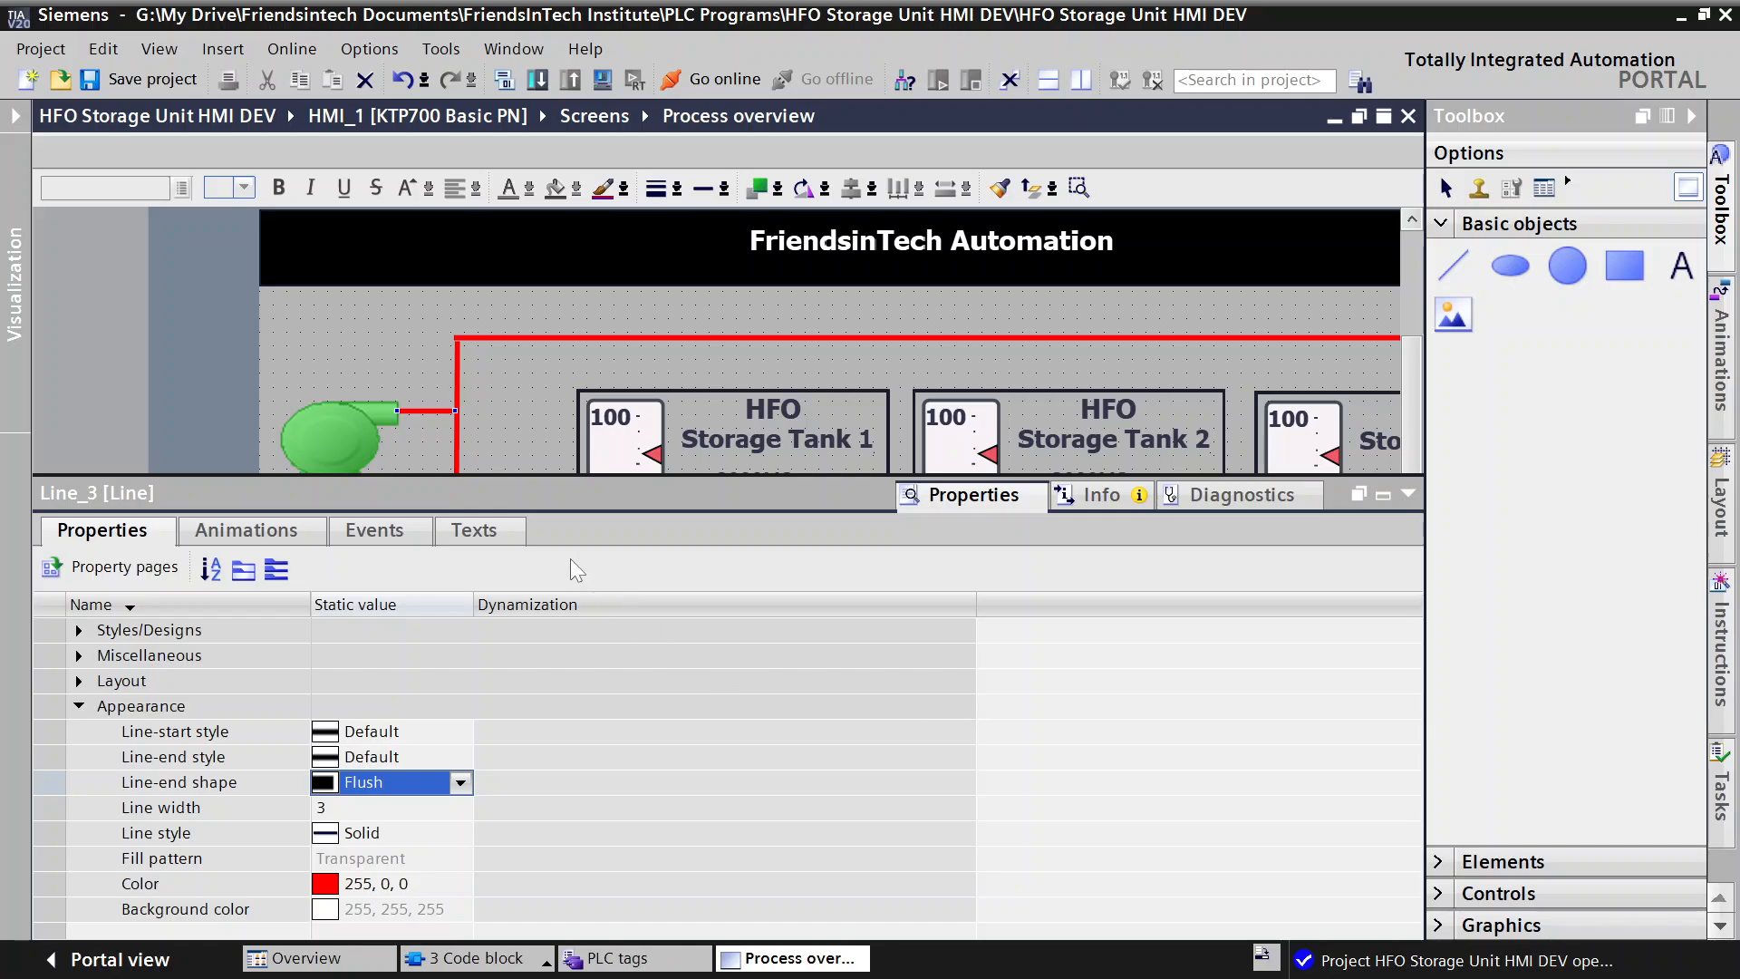
left_click(517, 439)
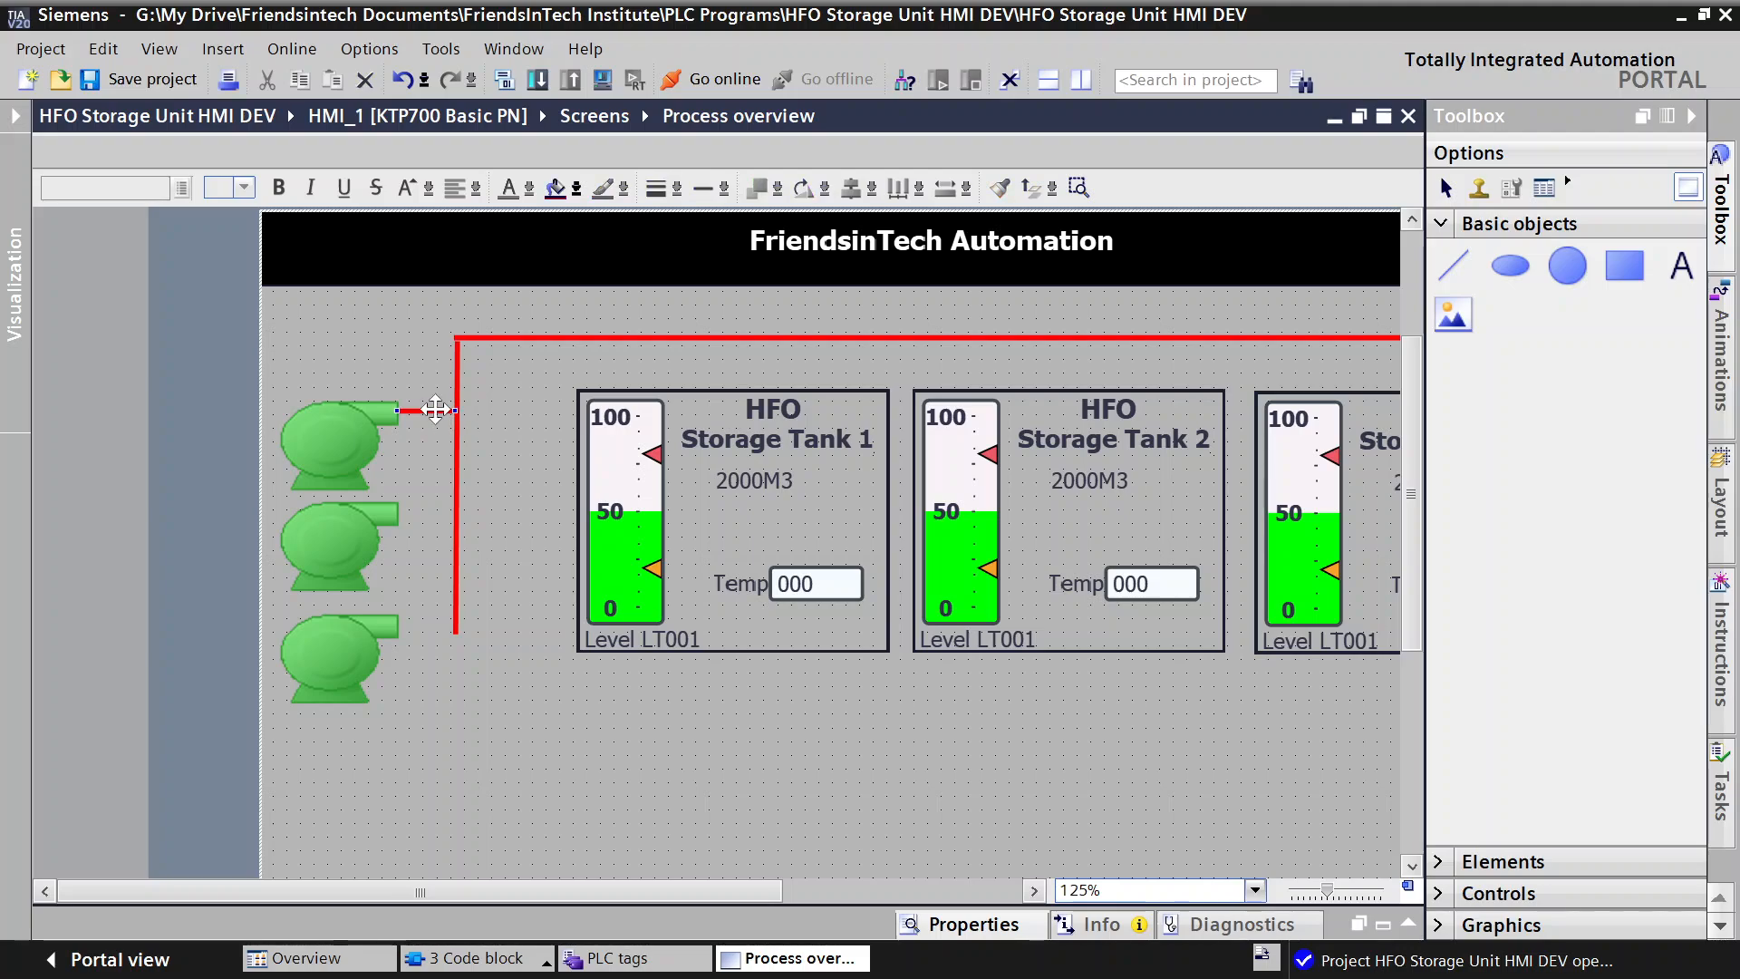
Step: Duplicate the top pump's red connecting line and place the copy between the middle pump's outlet and the vertical line
left_click(432, 451)
right_click(433, 452)
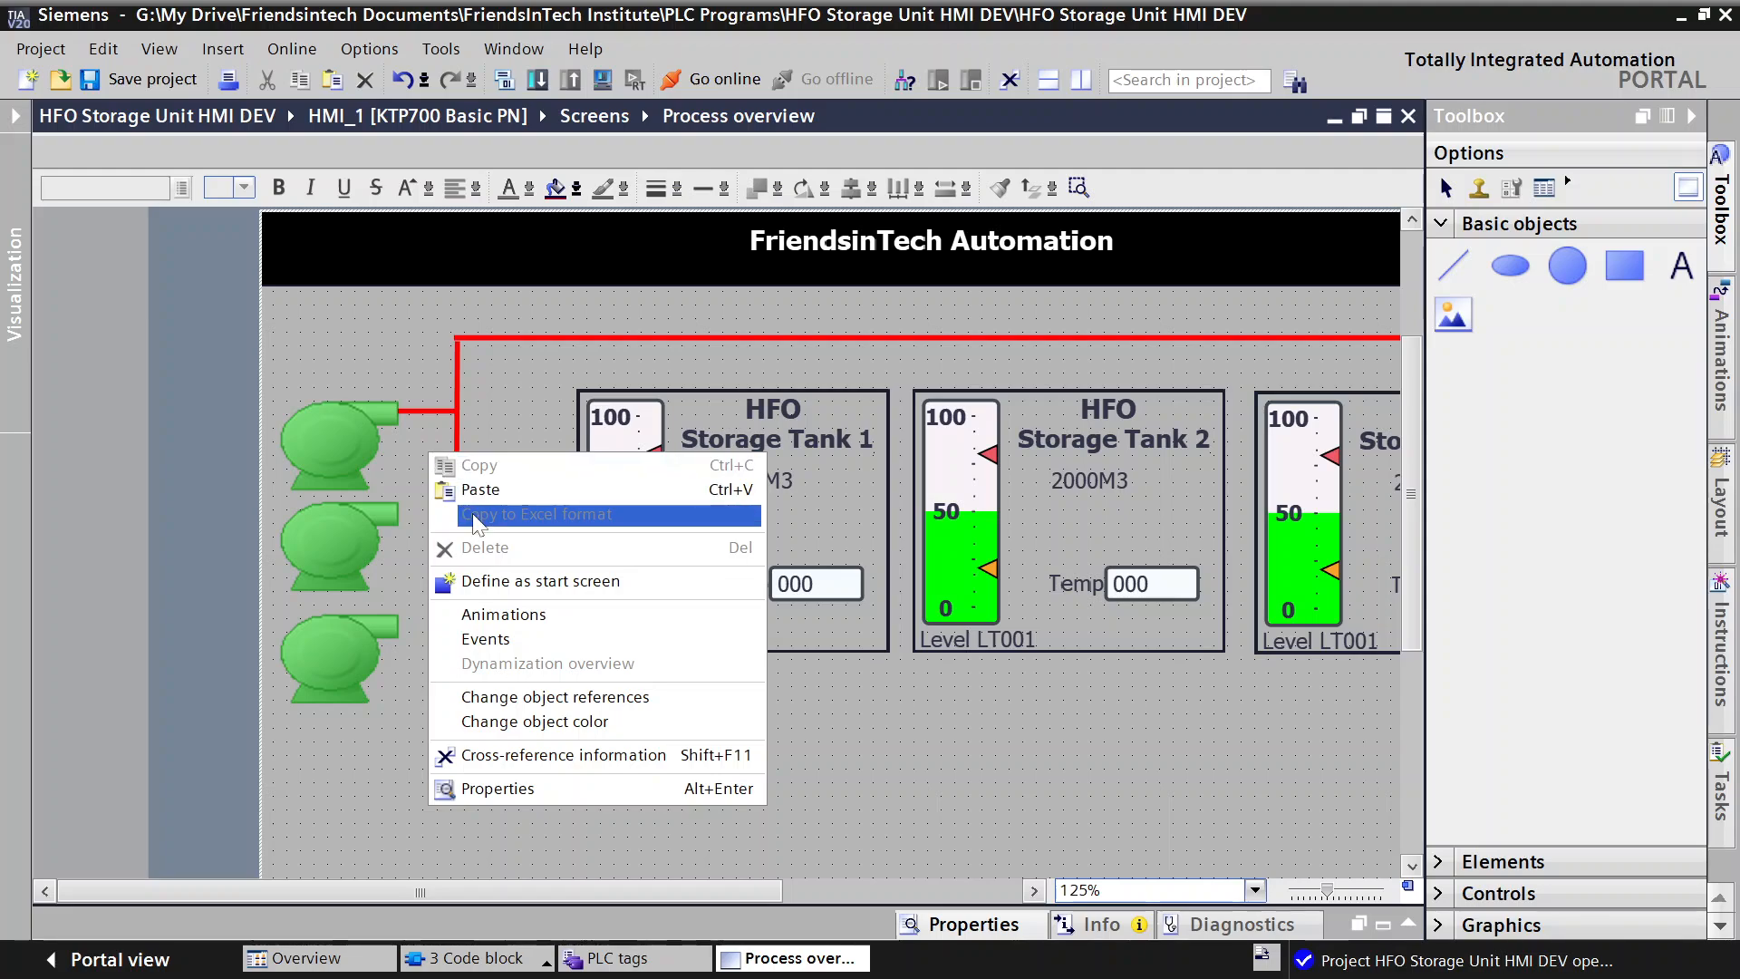
left_click(450, 488)
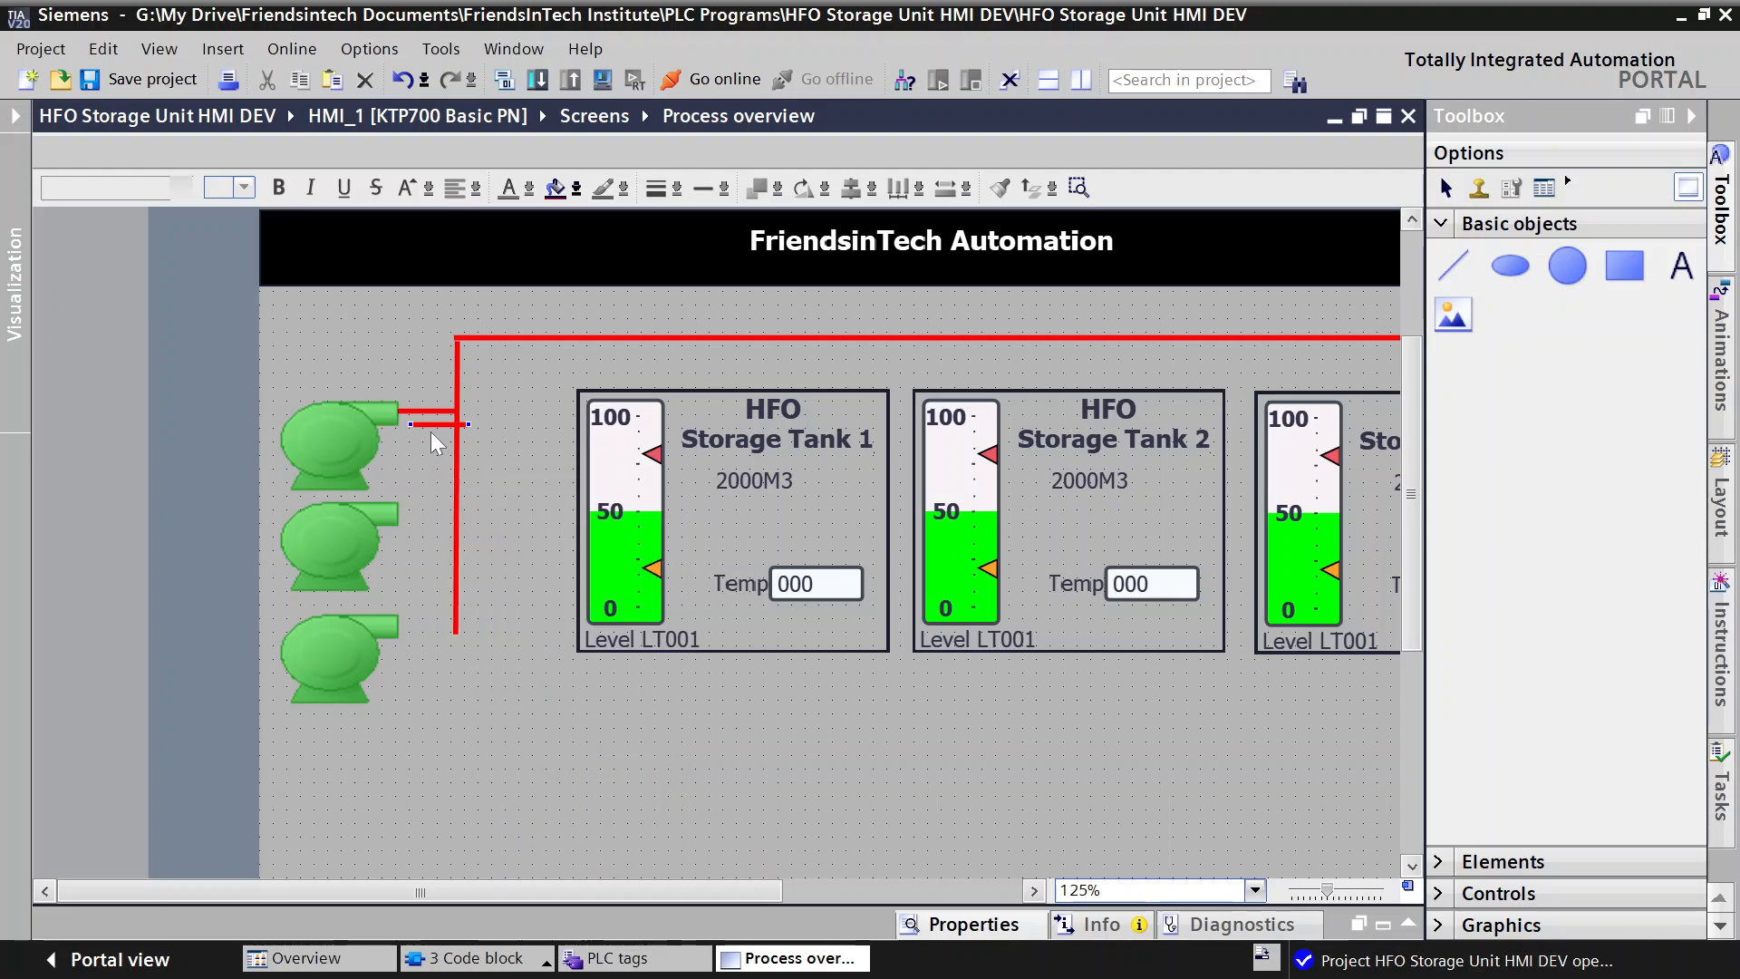
left_click_drag(431, 423, 416, 514)
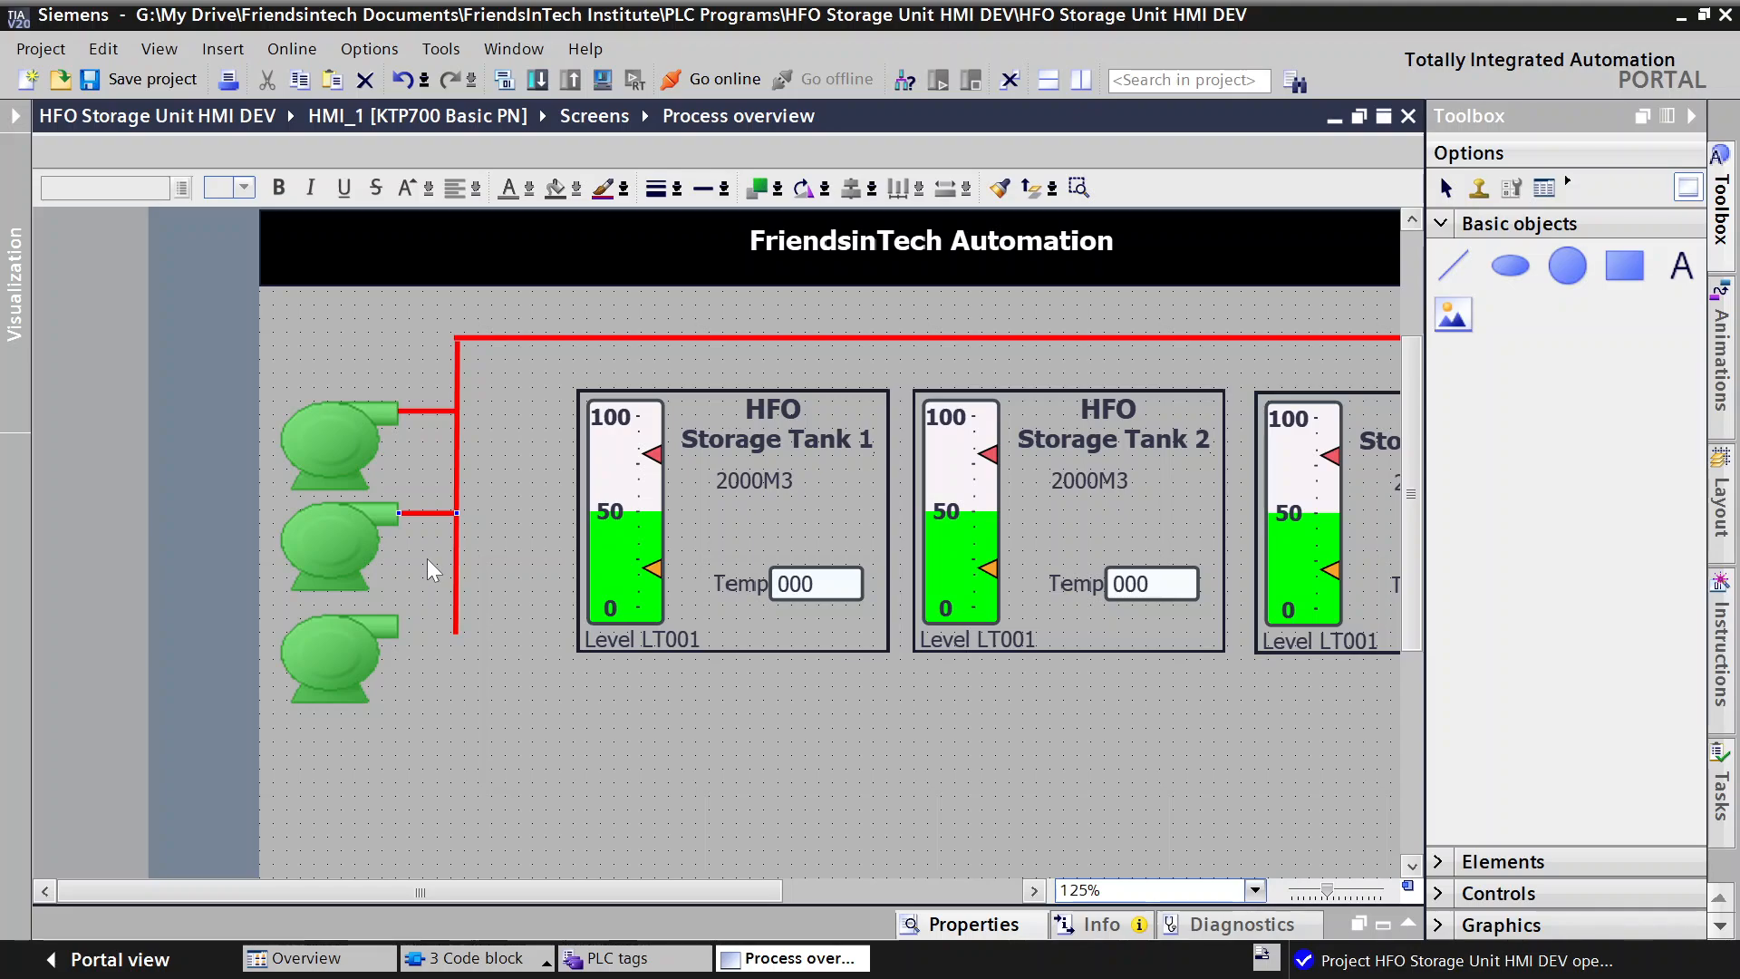
left_click(432, 595)
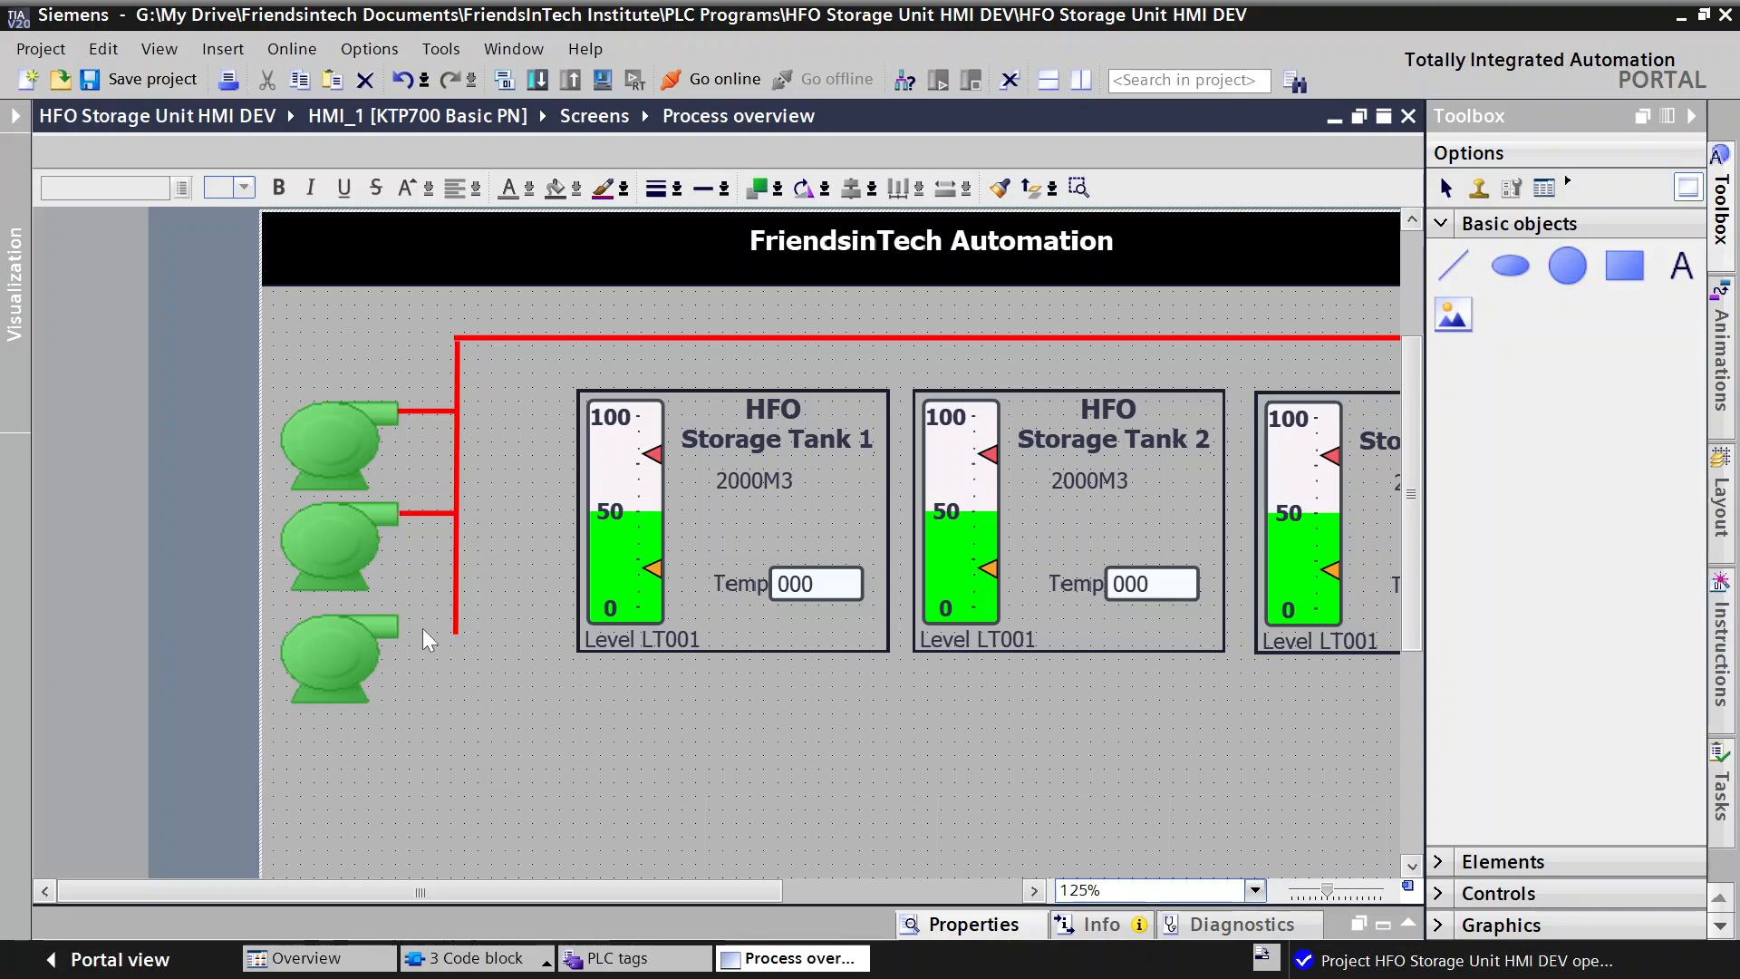
Step: Paste another copy of the connecting line and align it with the bottom pump's outlet
key("ctrl+v")
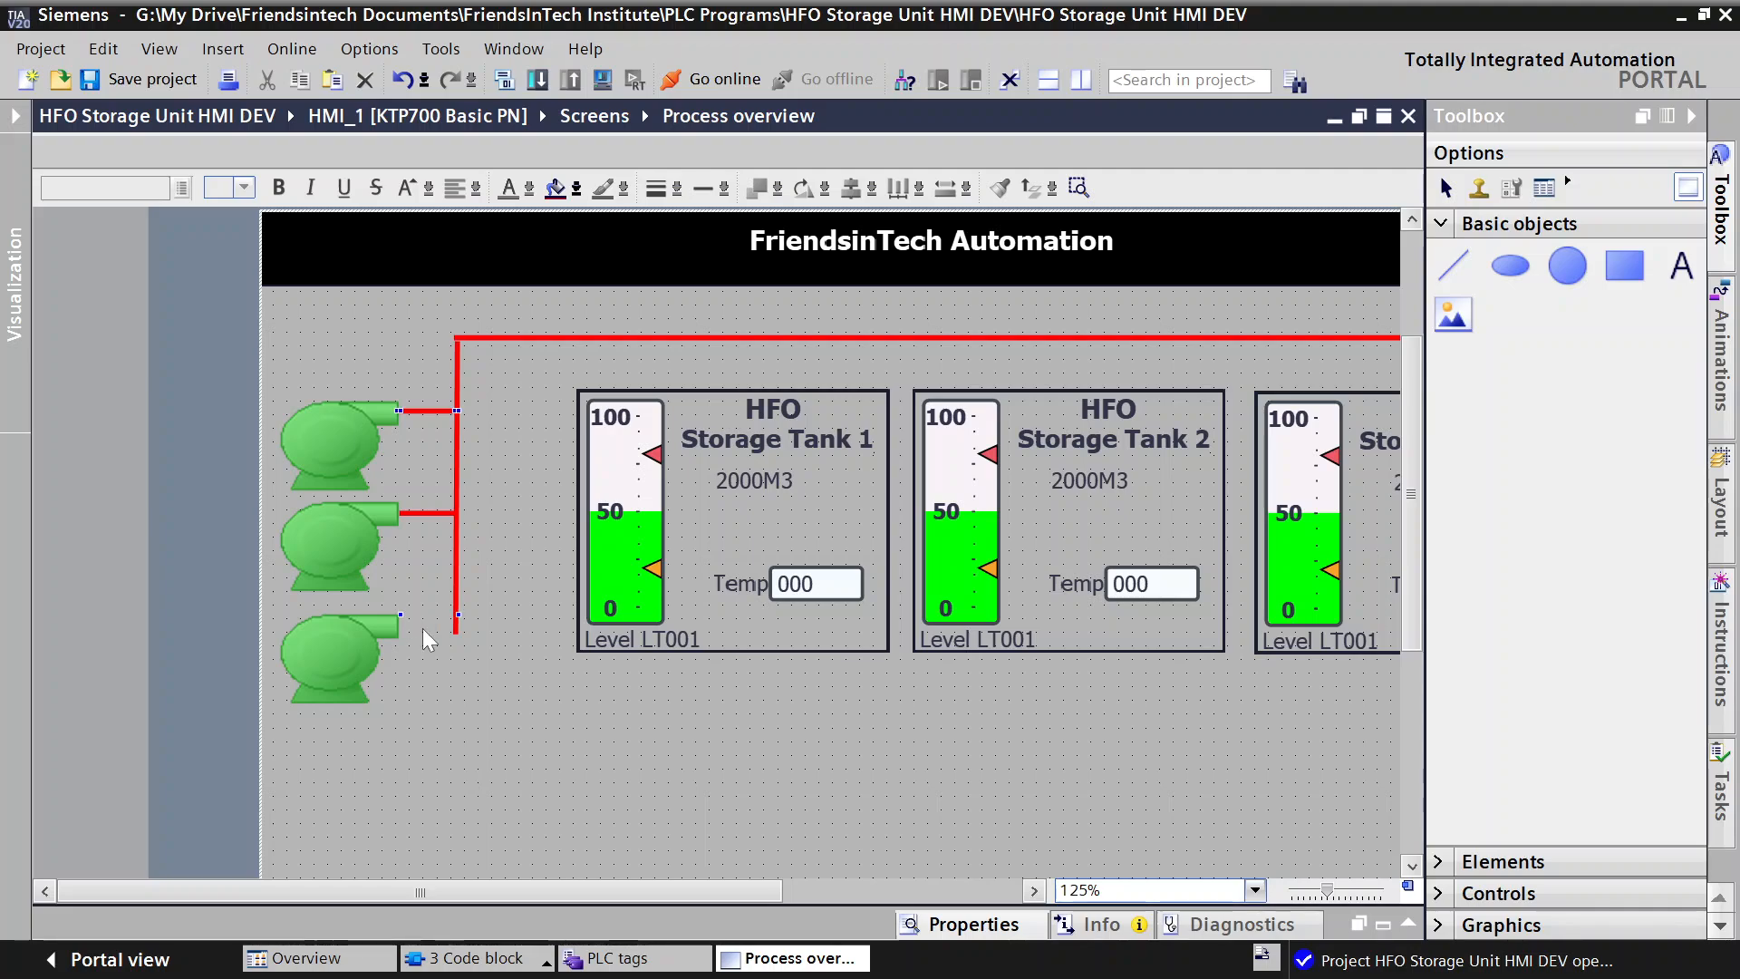
left_click(495, 611)
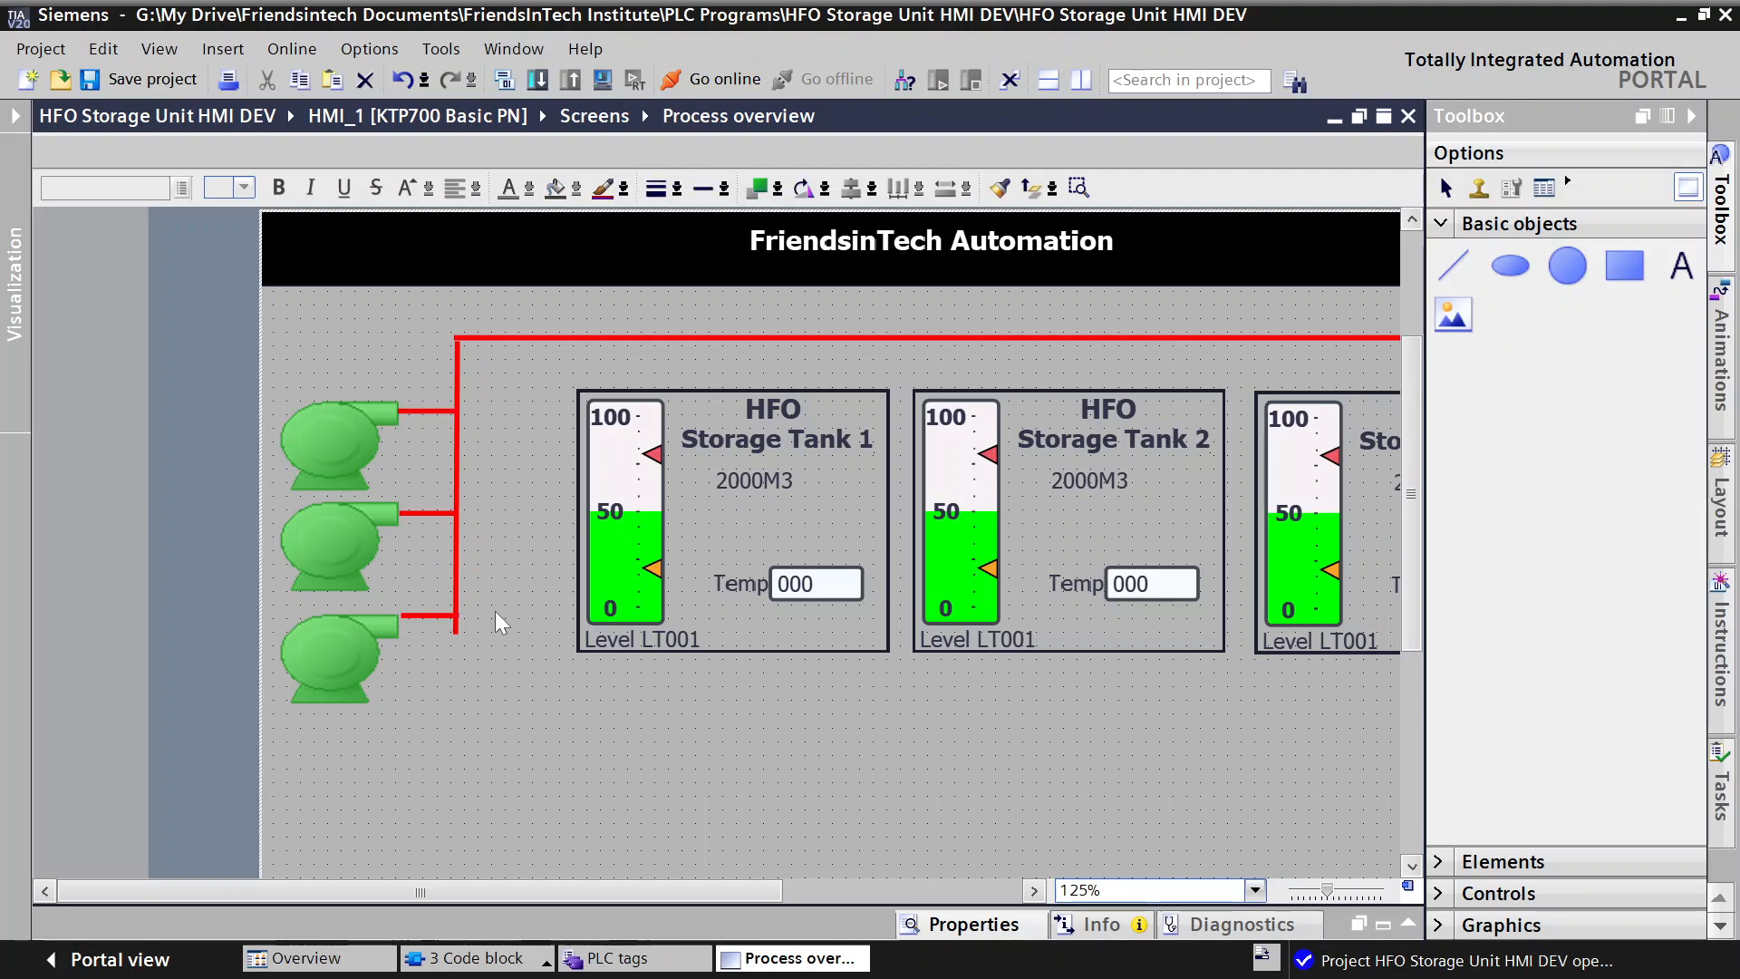
left_click_drag(446, 615, 441, 625)
left_click(497, 615)
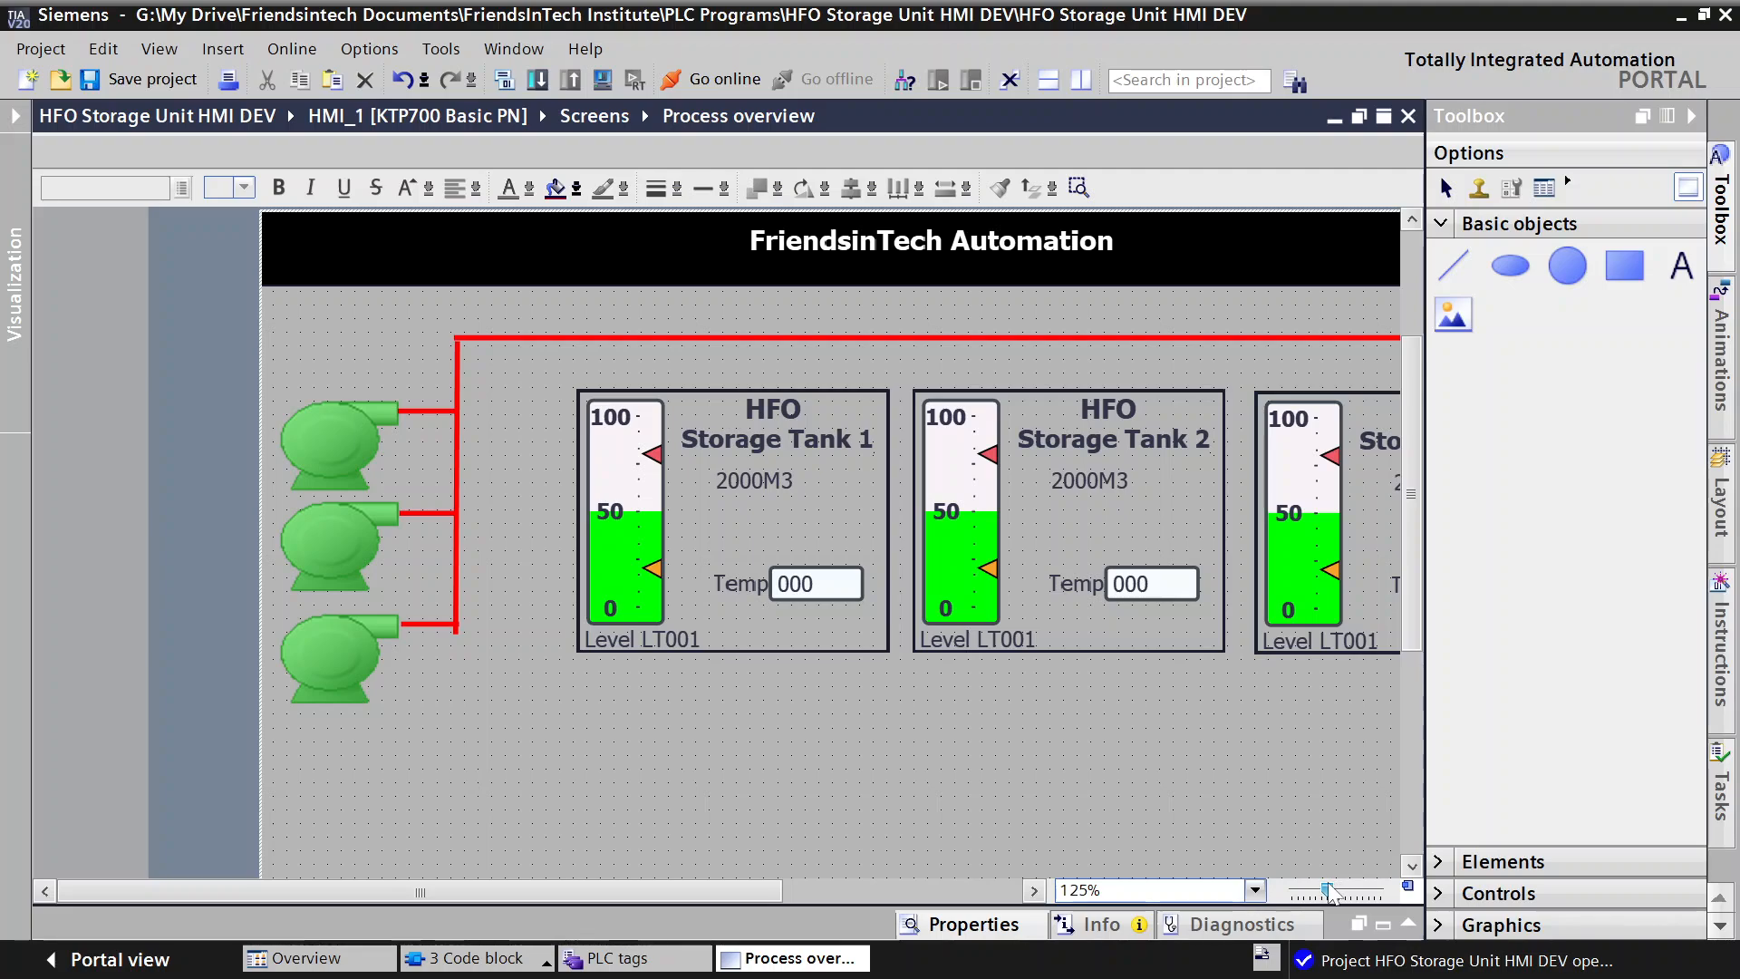
Step: Shorten the lower end of the vertical line so it ends at the bottom pump's connecting line
left_click_drag(1328, 888, 1334, 888)
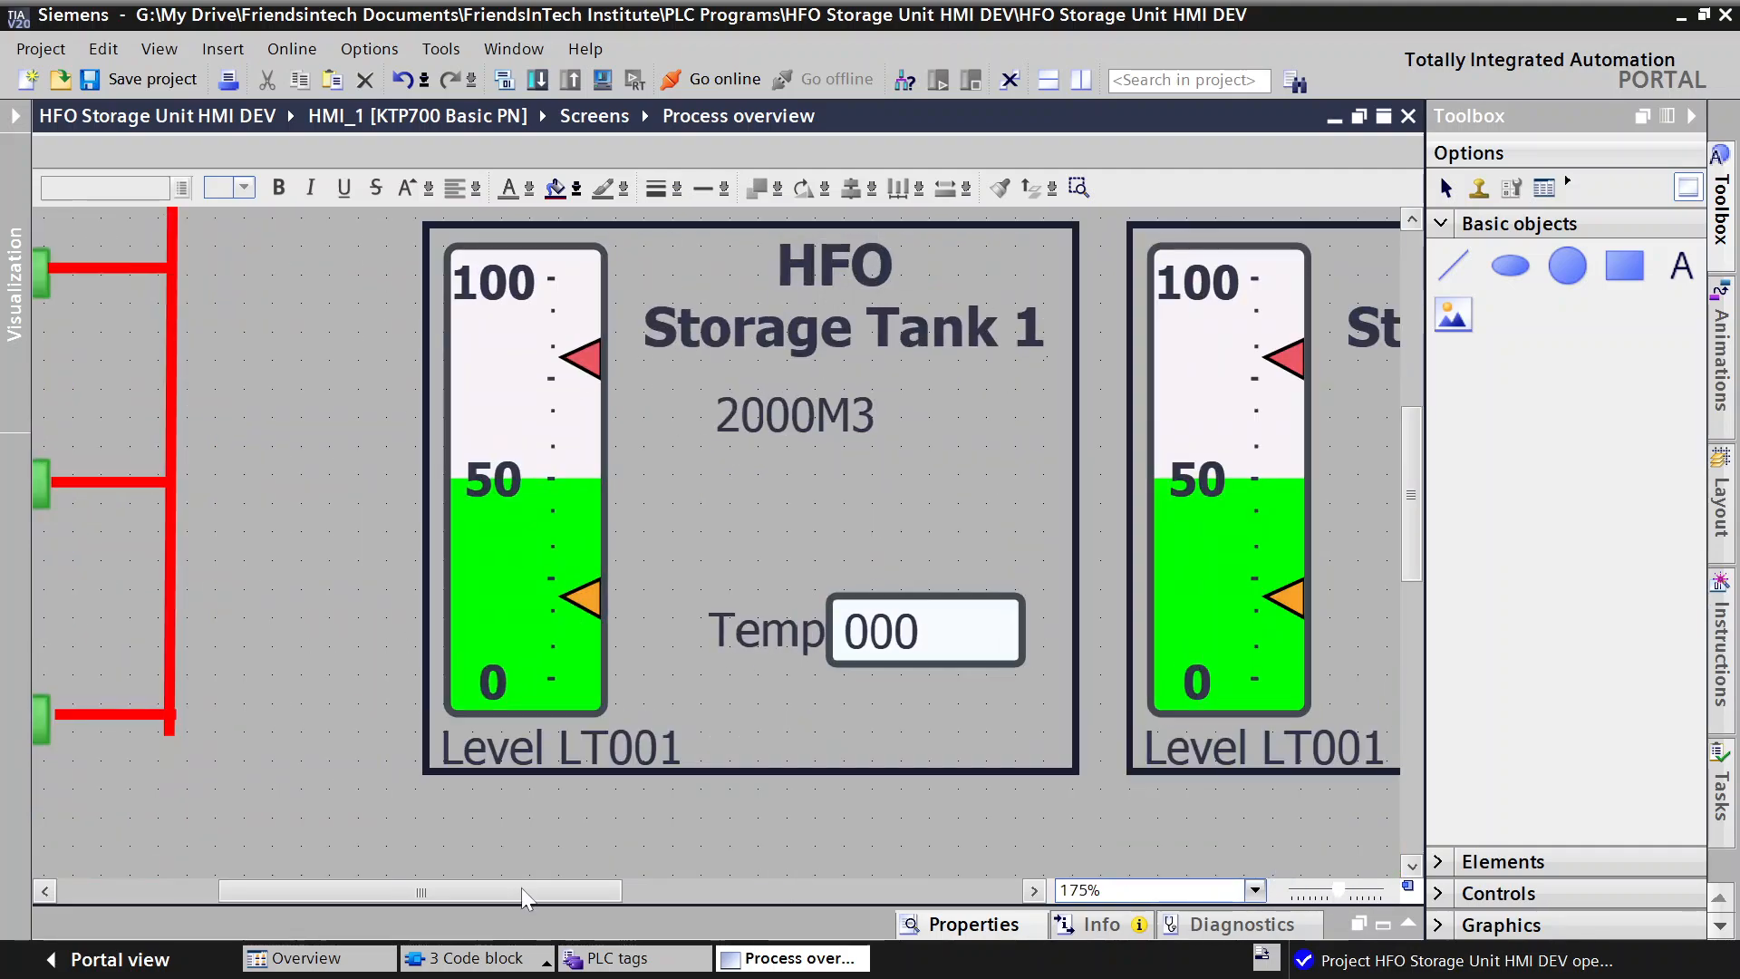
left_click_drag(514, 892, 424, 893)
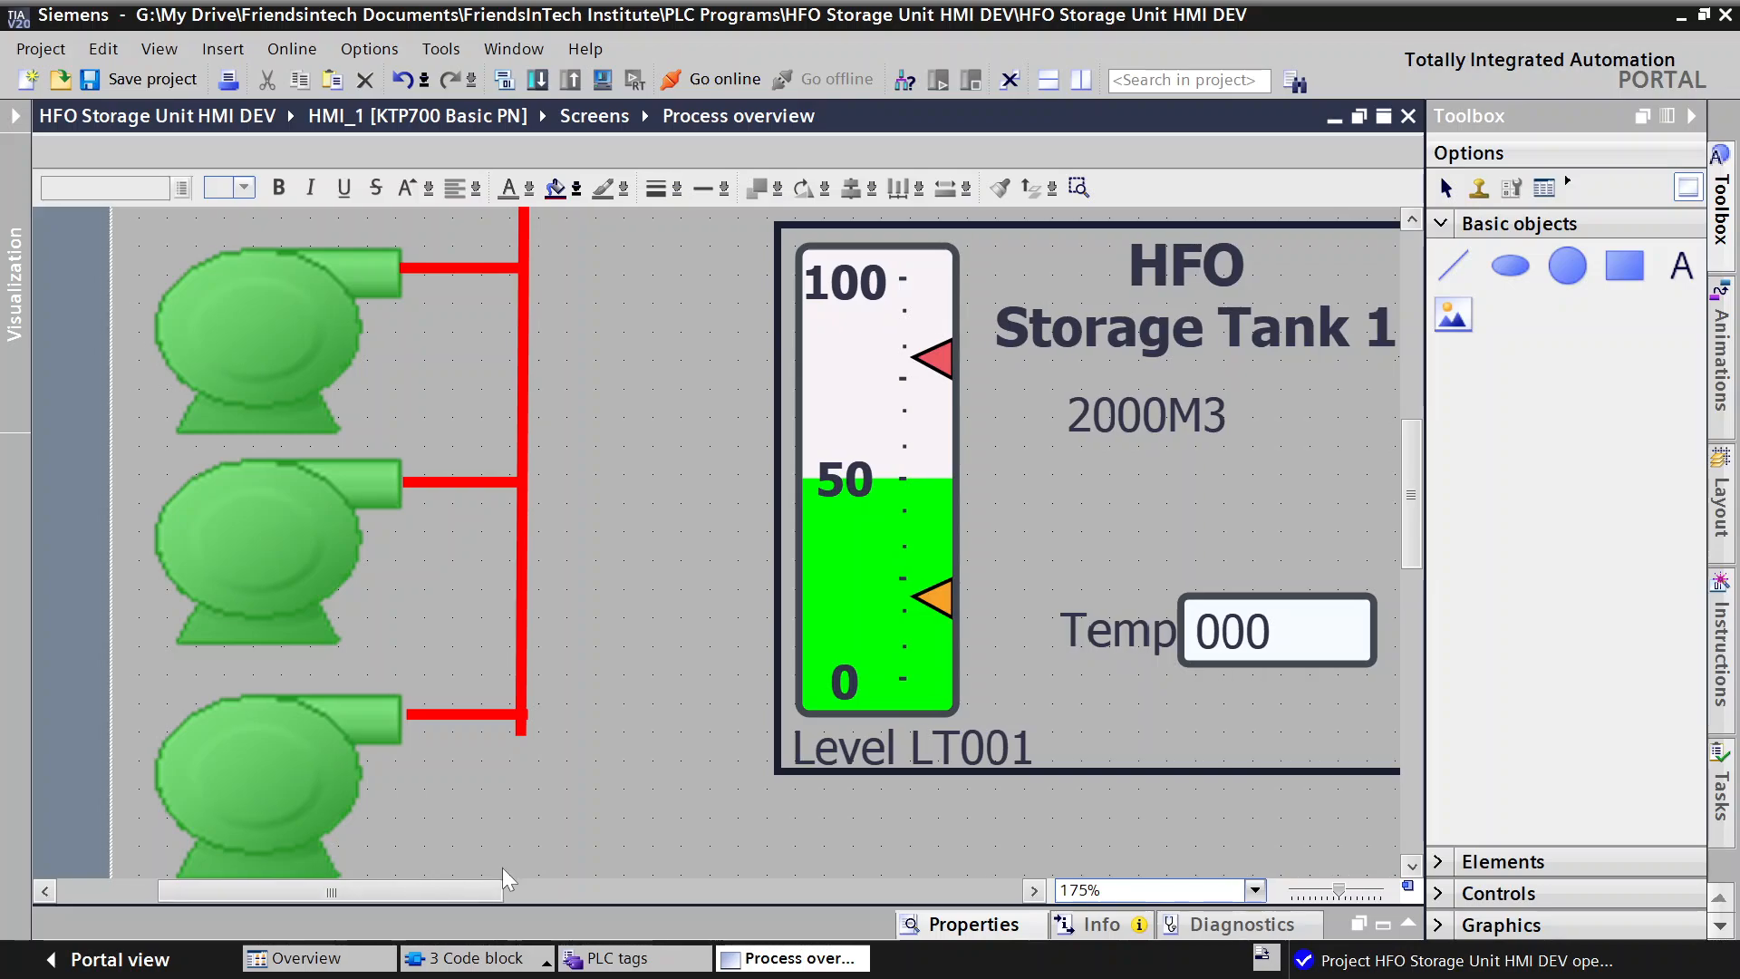
left_click(521, 726)
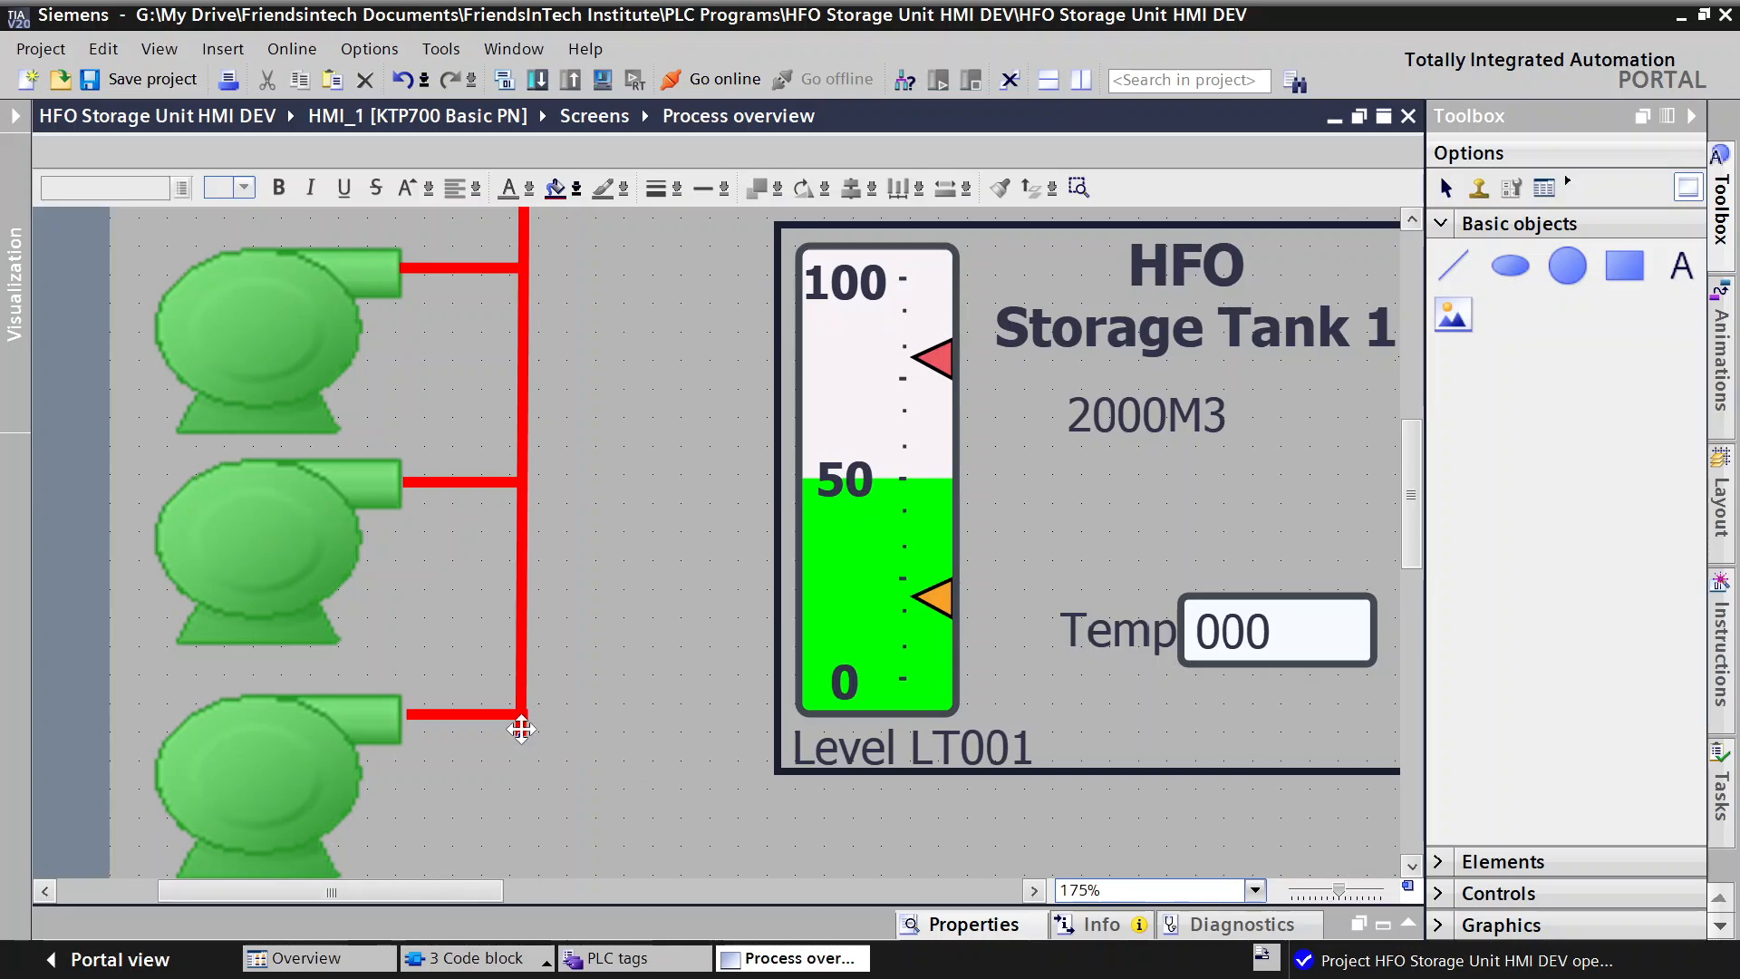
left_click_drag(520, 732, 519, 713)
left_click(578, 696)
Step: Adjust the ends of the bottom pump's connecting line so it runs level from the pump outlet to the vertical line
left_click(515, 714)
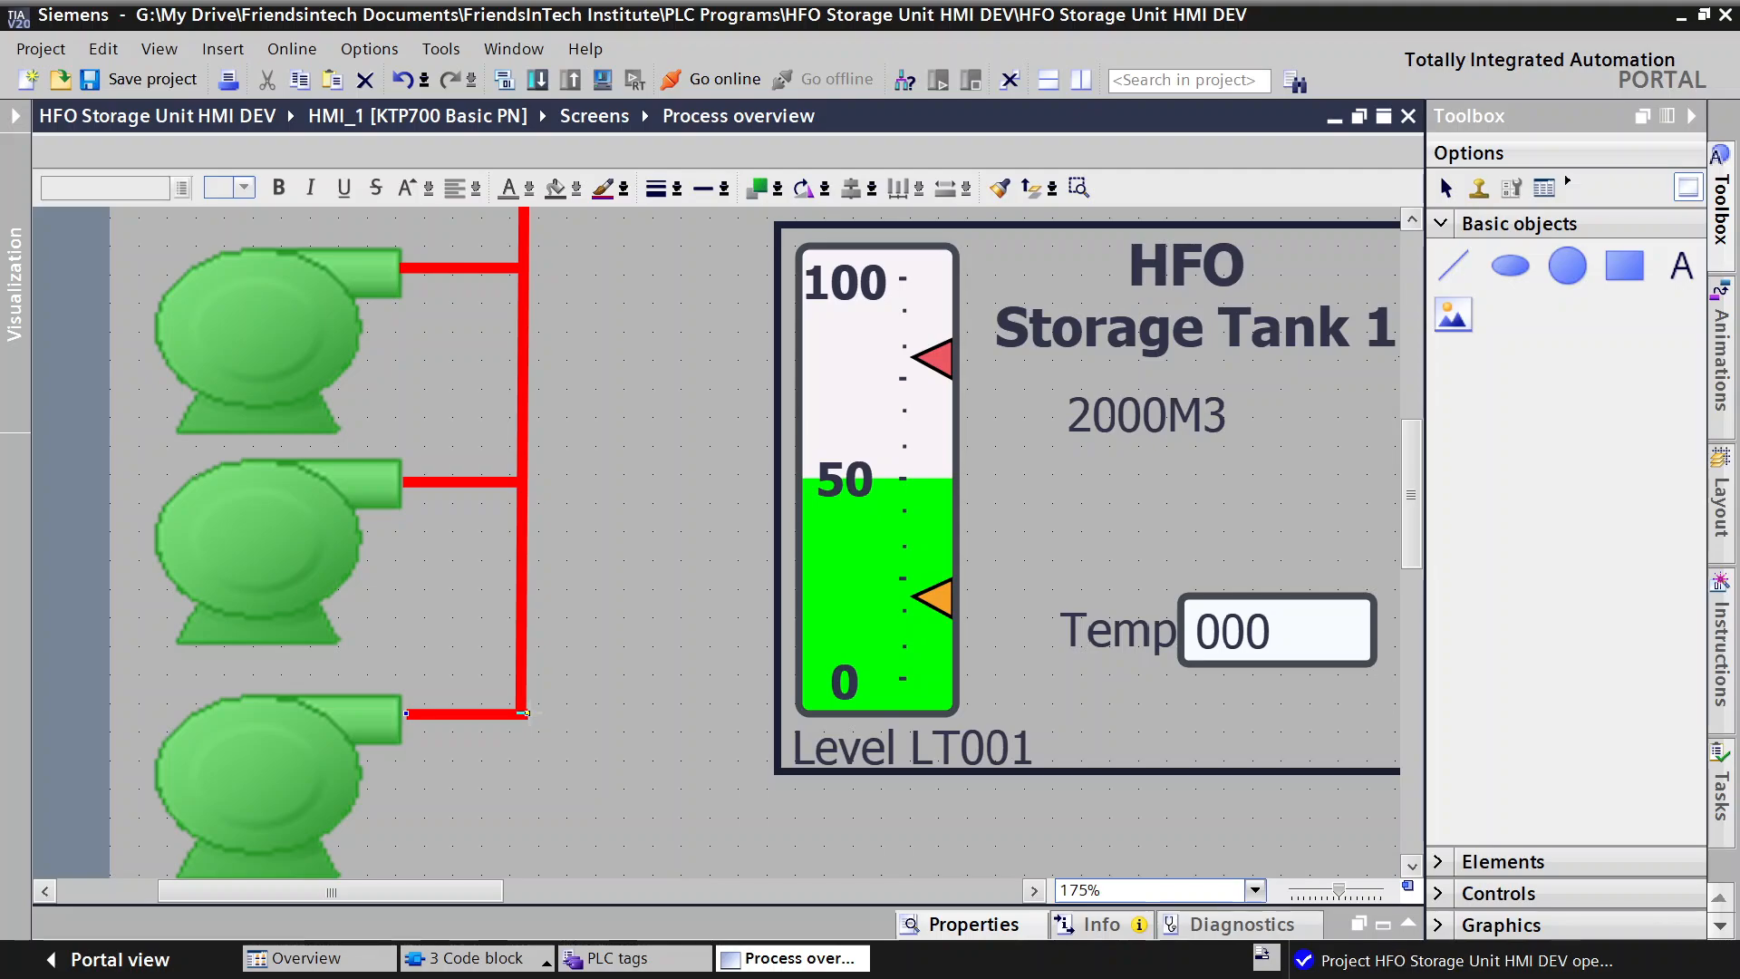
mouse_move(526, 714)
left_mouse_down()
mouse_move(523, 732)
mouse_move(522, 715)
left_mouse_up()
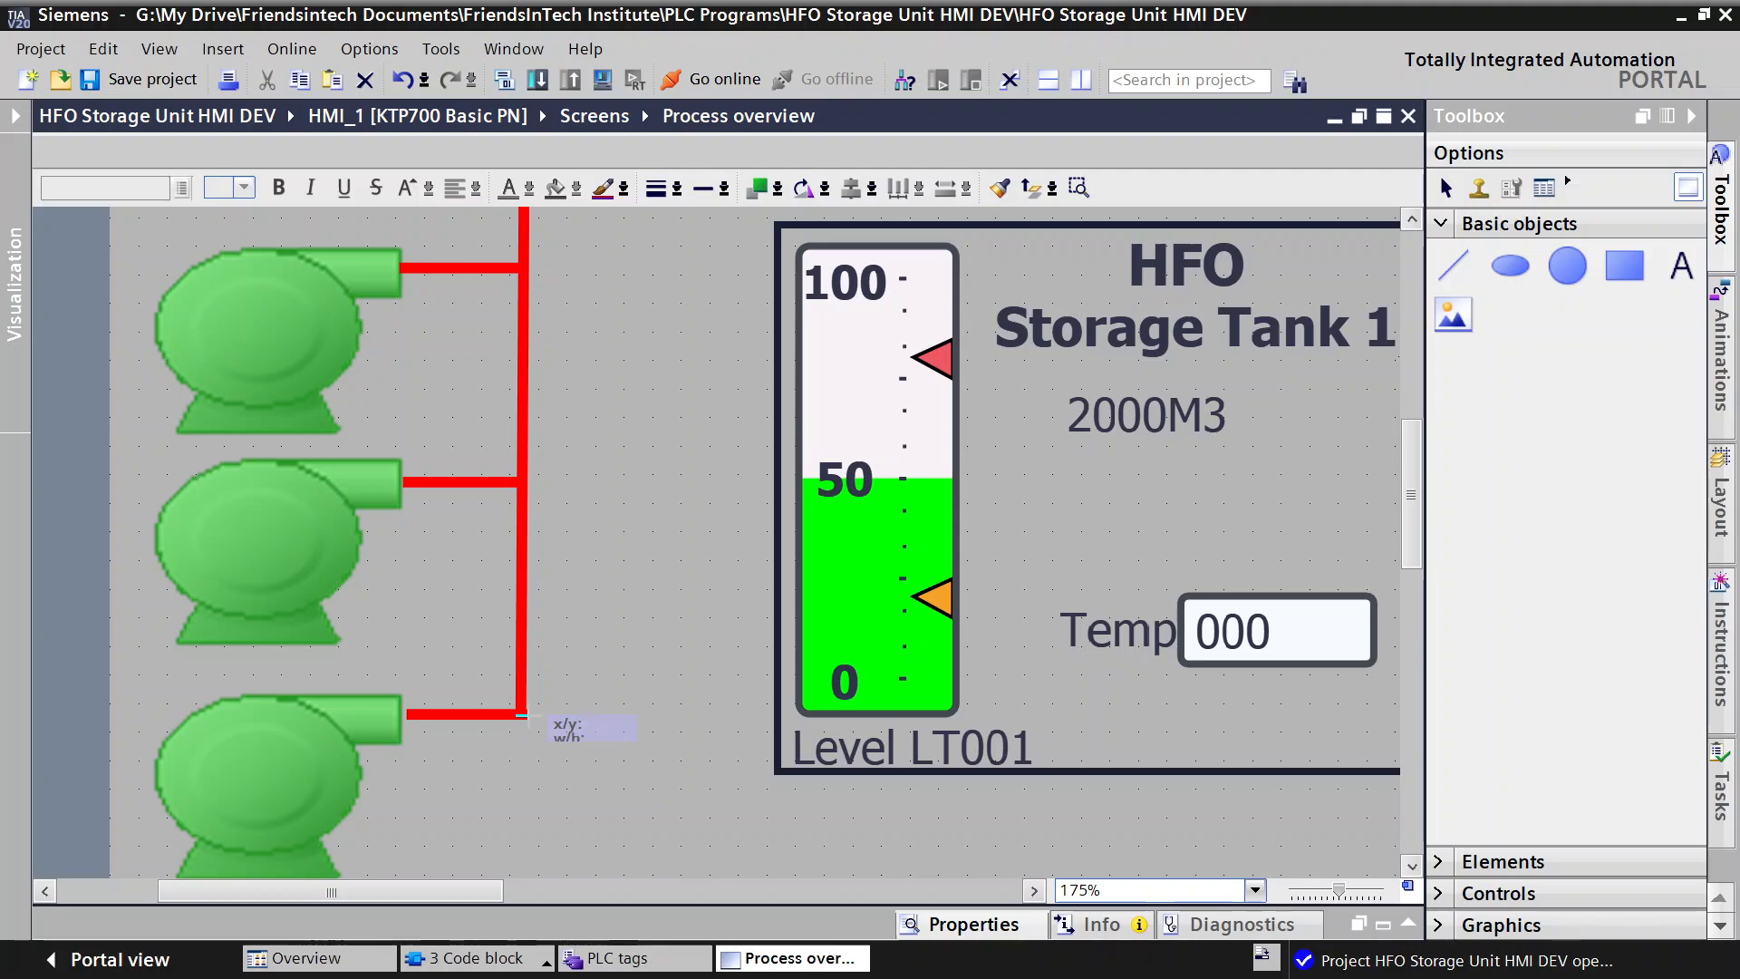
left_click(442, 722)
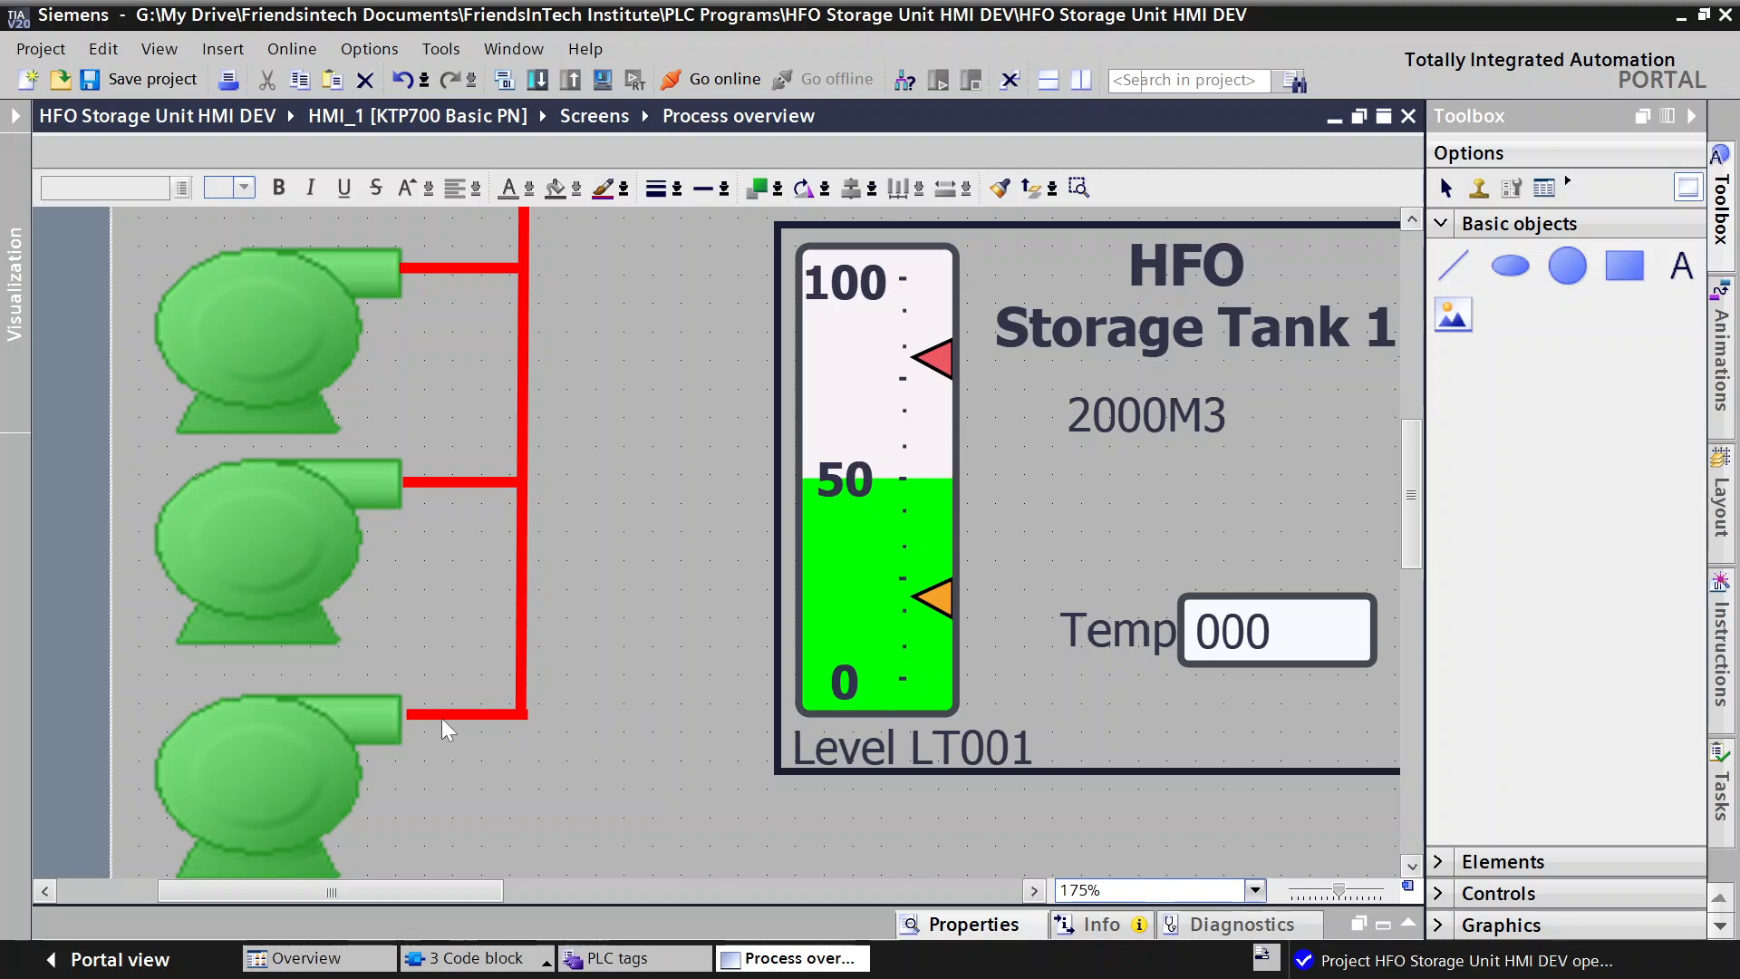
left_click(450, 713)
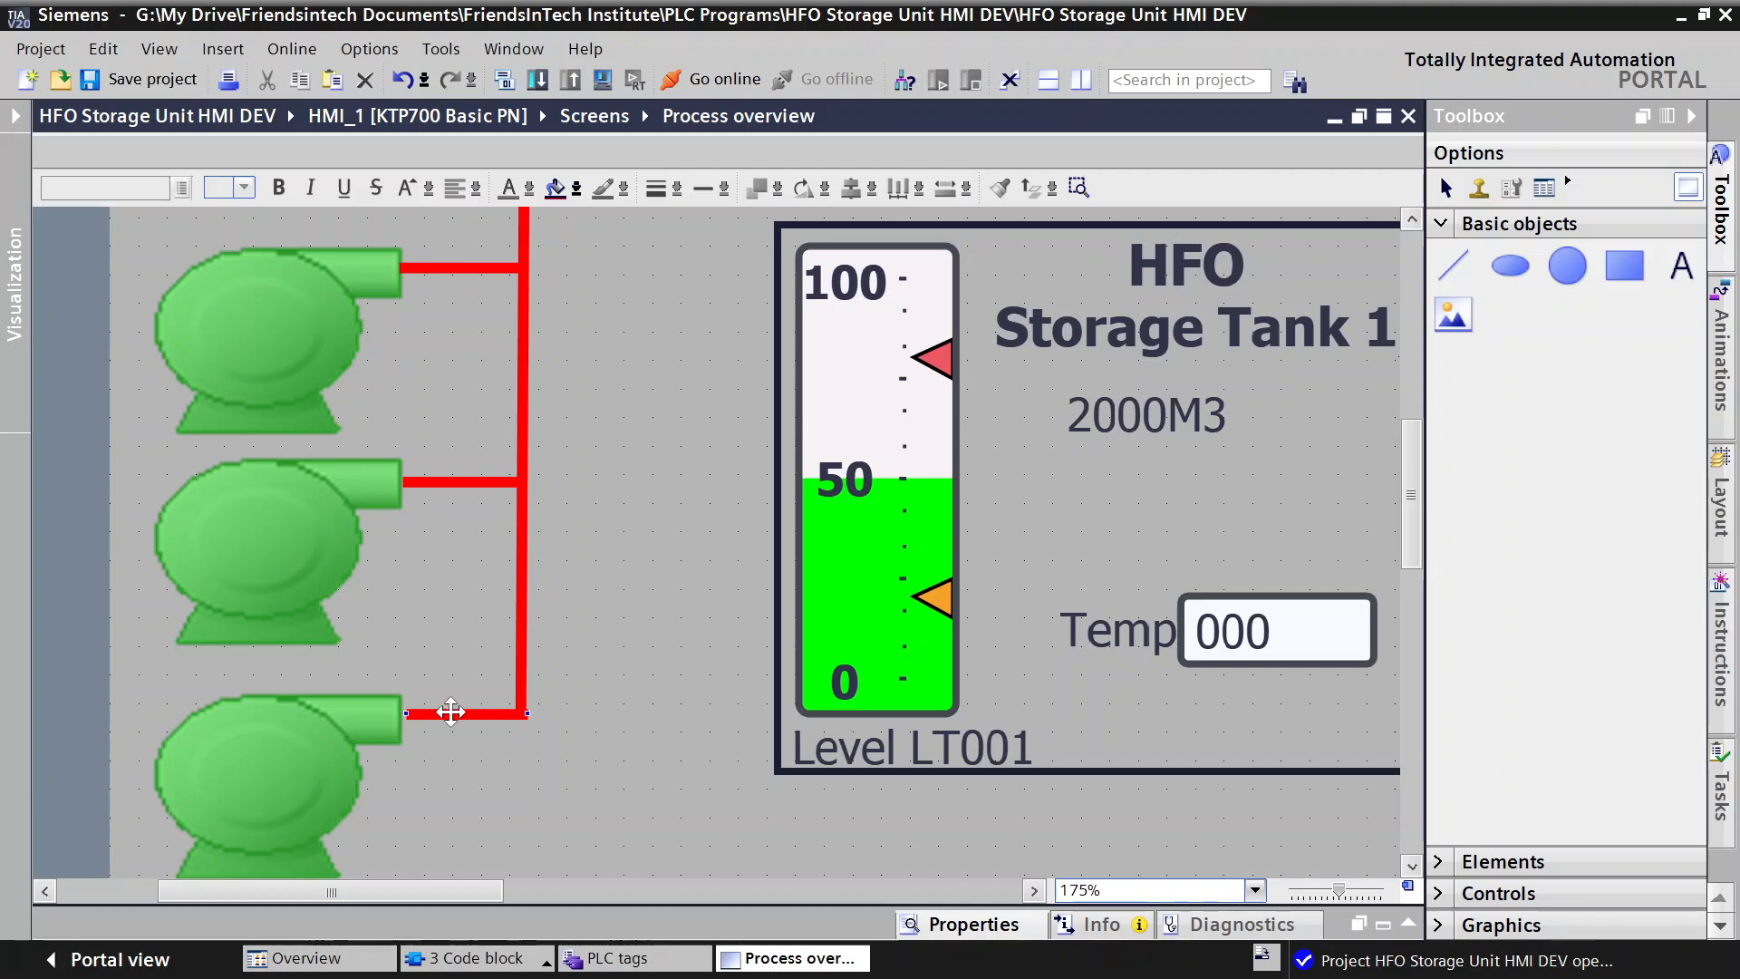
left_click_drag(397, 713, 402, 712)
left_click(466, 665)
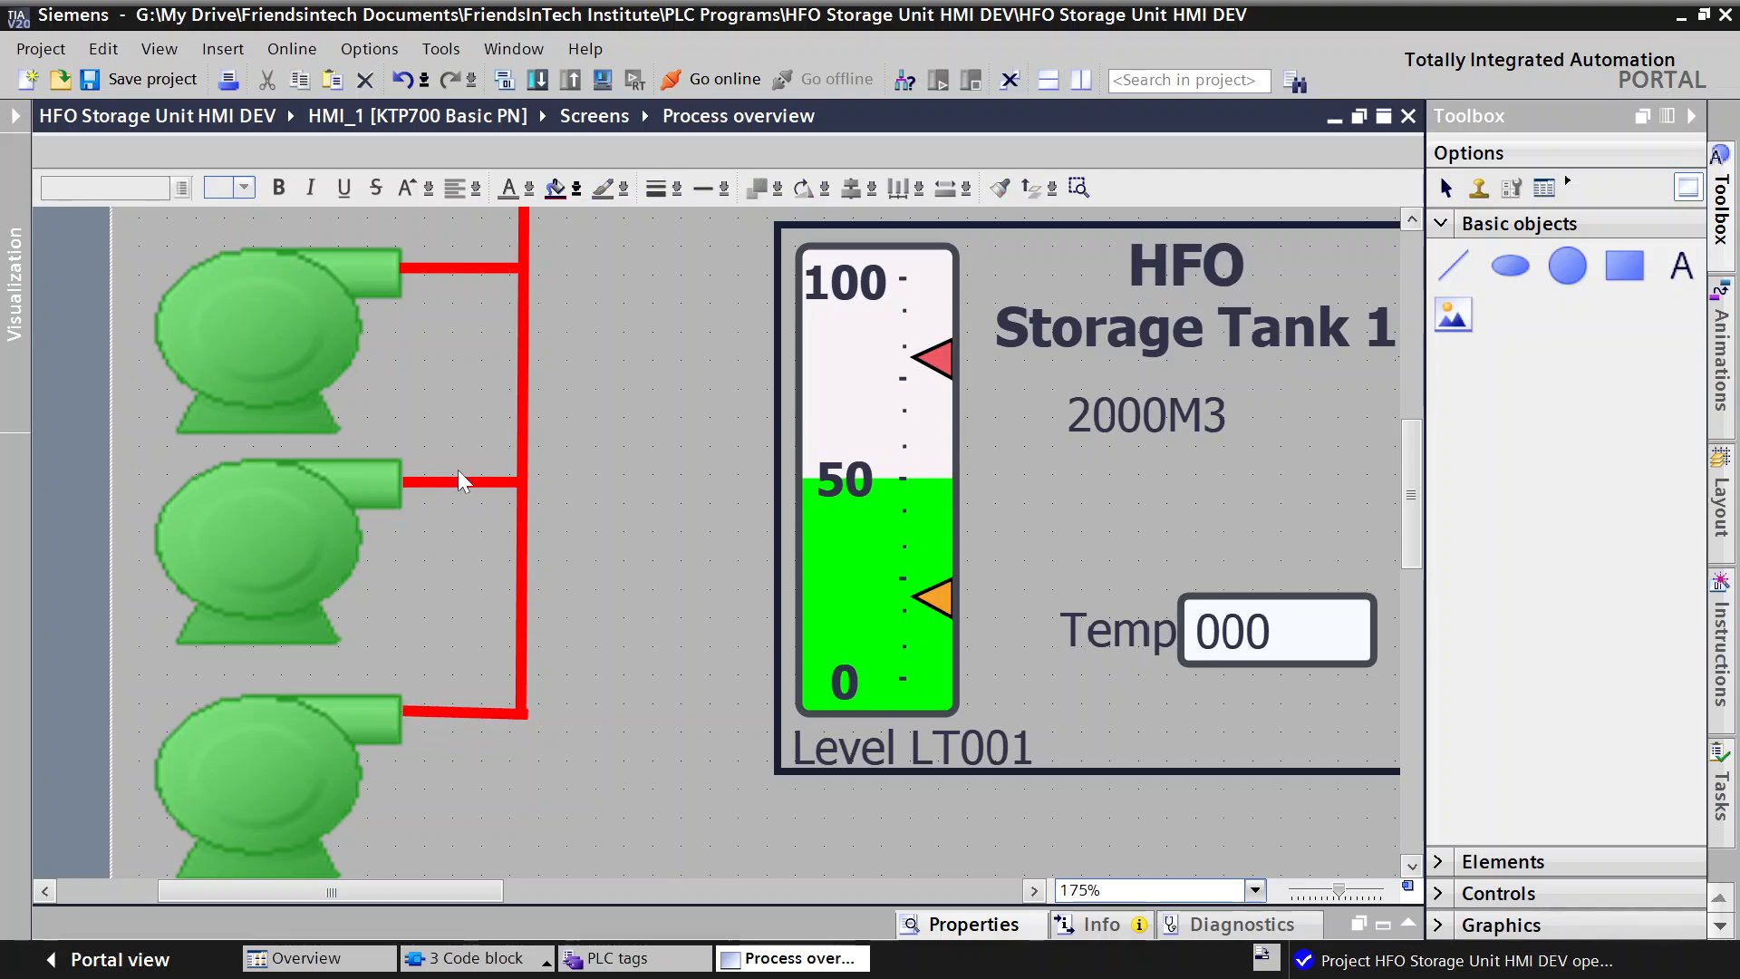
left_click(444, 712)
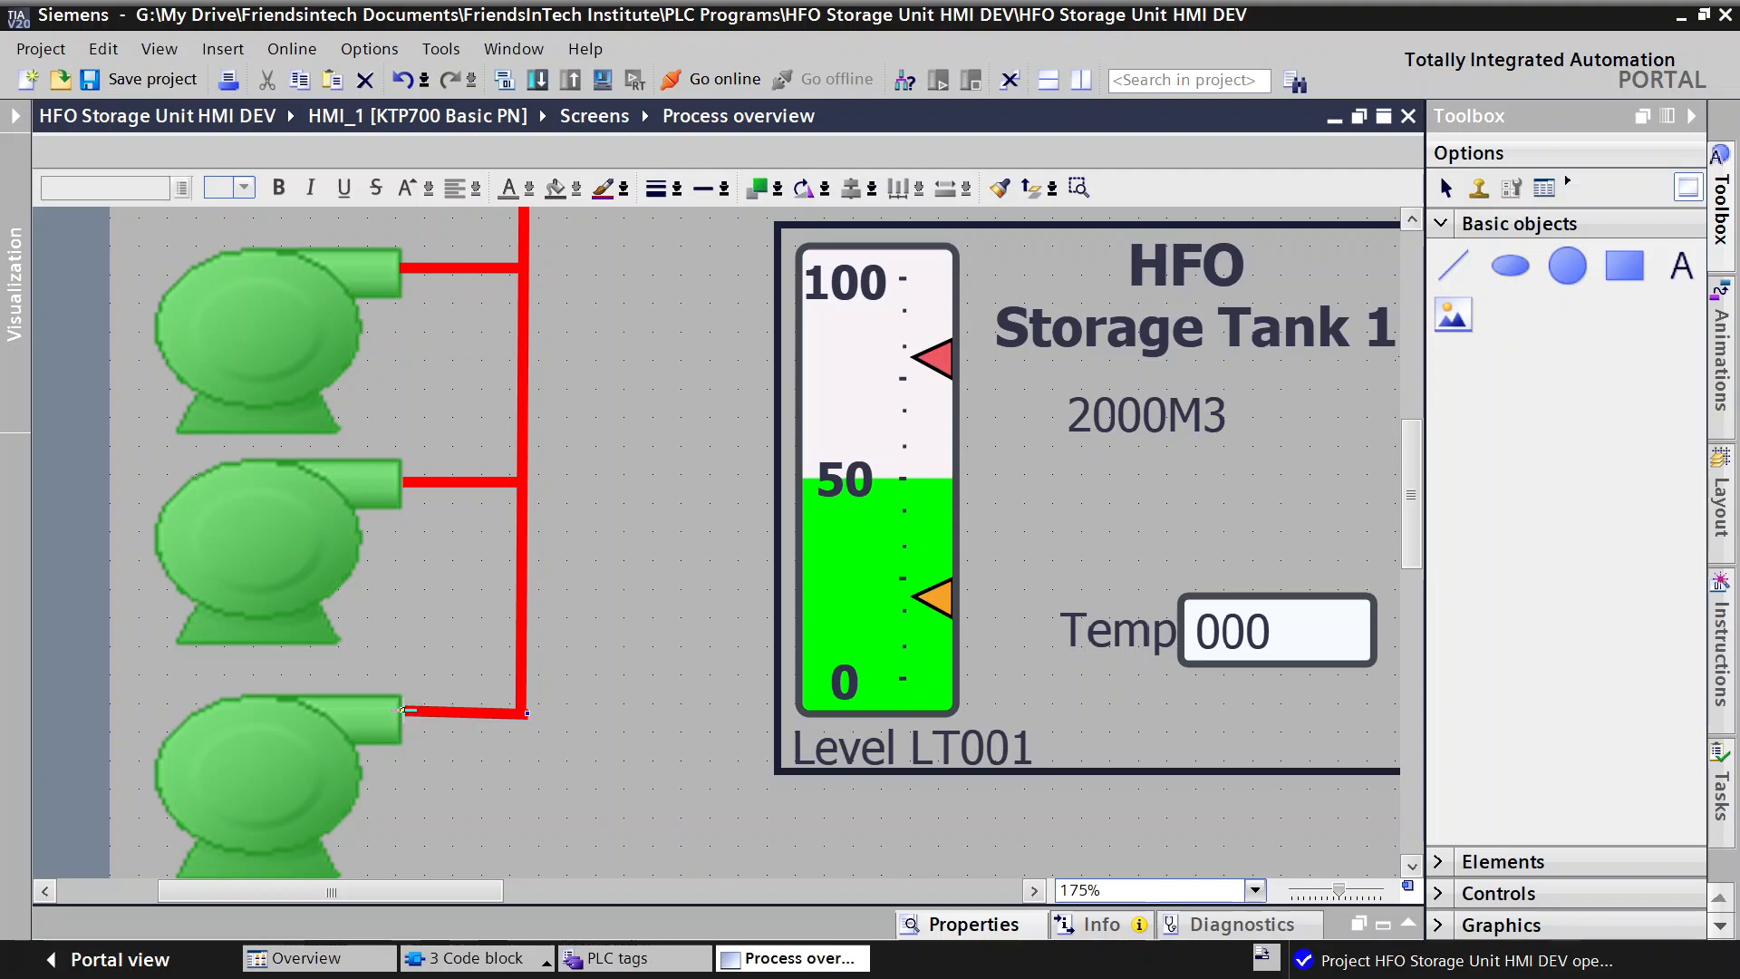
left_click_drag(402, 710, 399, 715)
left_click(493, 504)
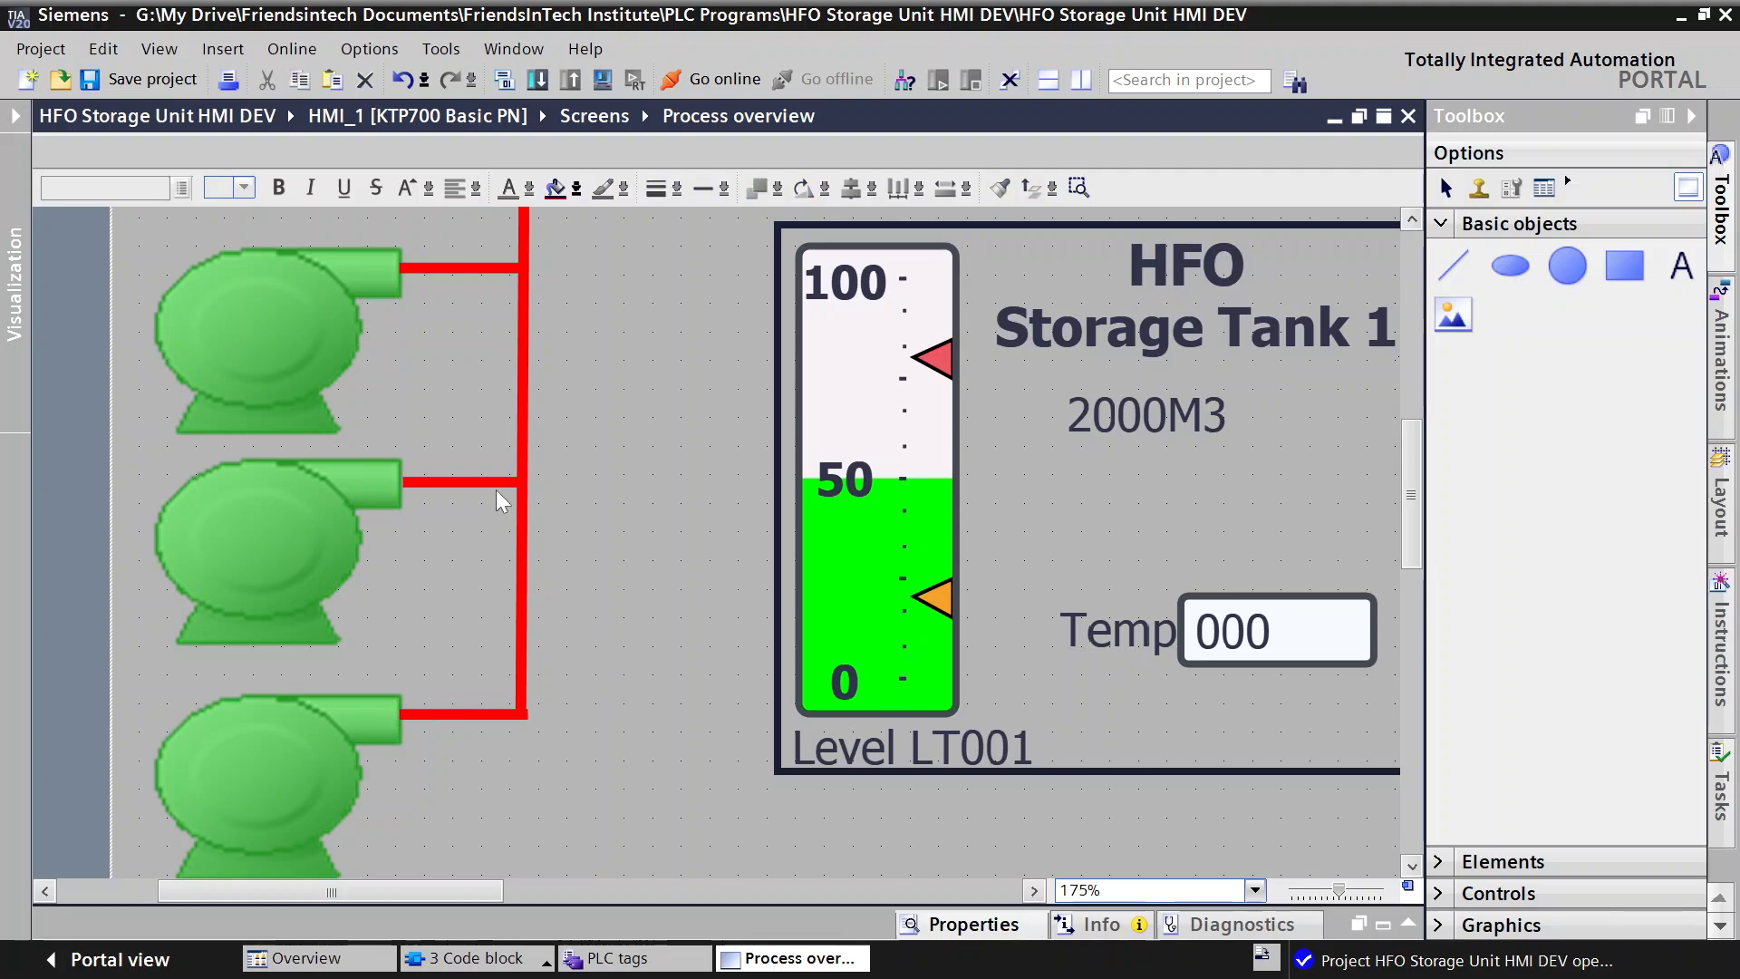
Step: Adjust the upper end of the vertical pump line so it meets the start of the horizontal red header line
scroll(544, 462, "up", 5)
scroll(614, 429, "down", 3)
left_click(525, 571)
left_click(527, 553)
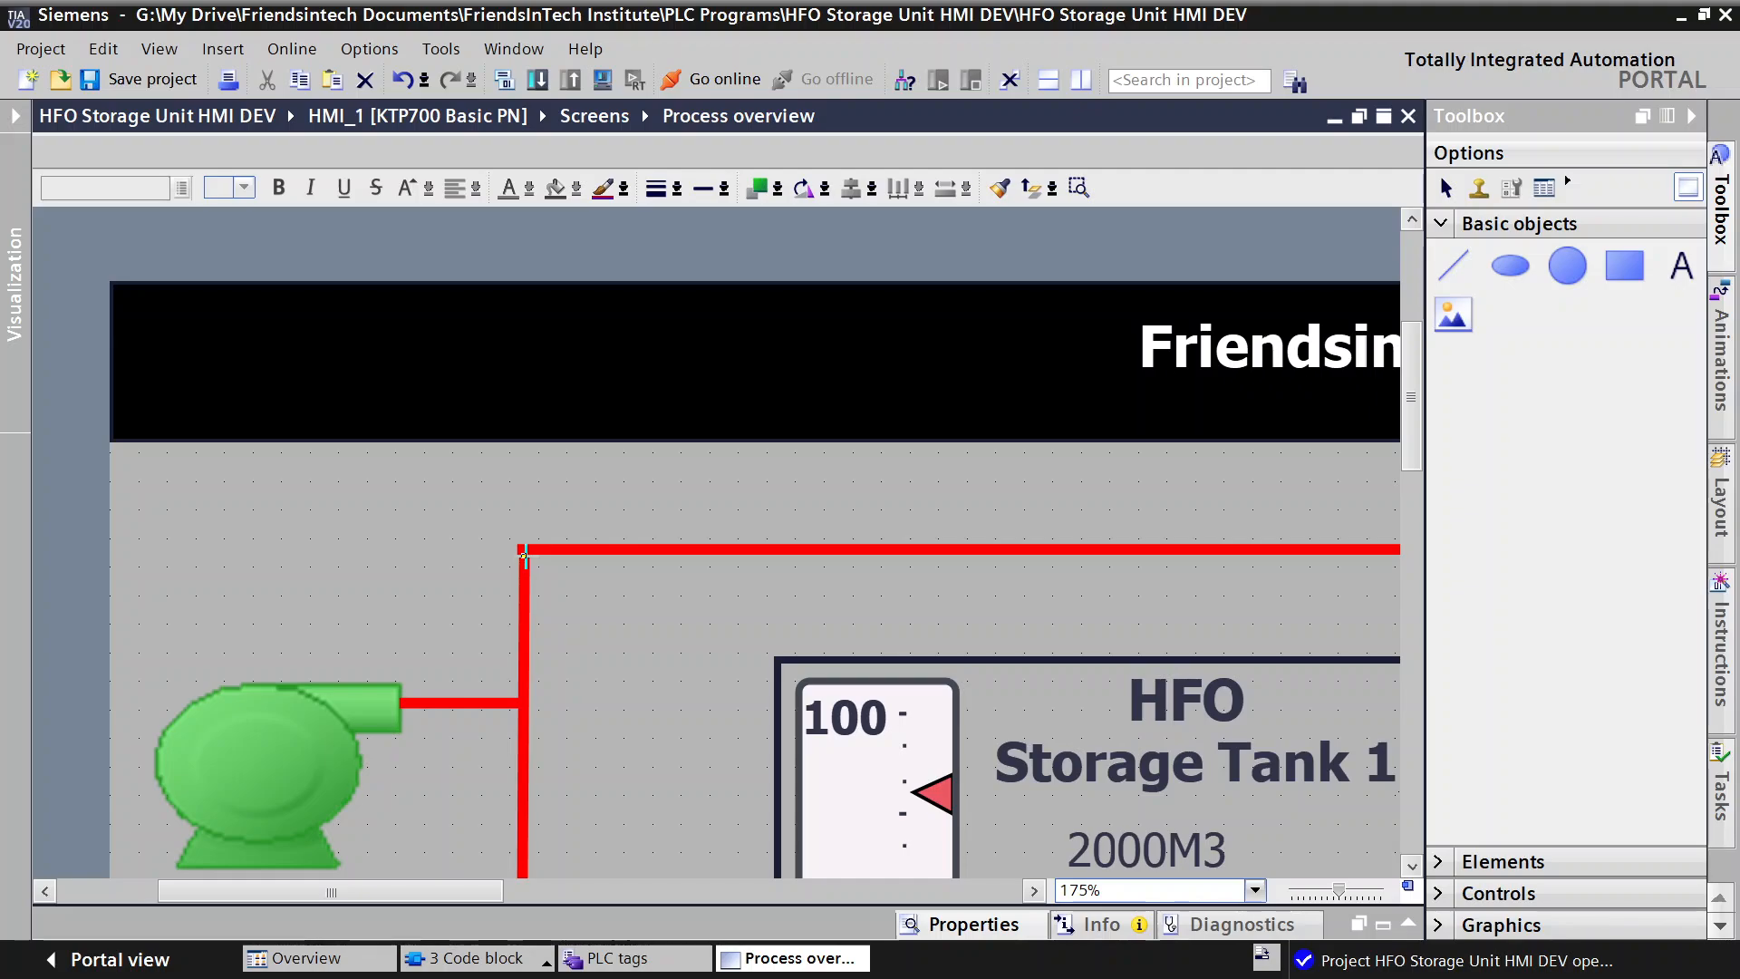
left_click_drag(525, 556, 526, 555)
left_click(575, 534)
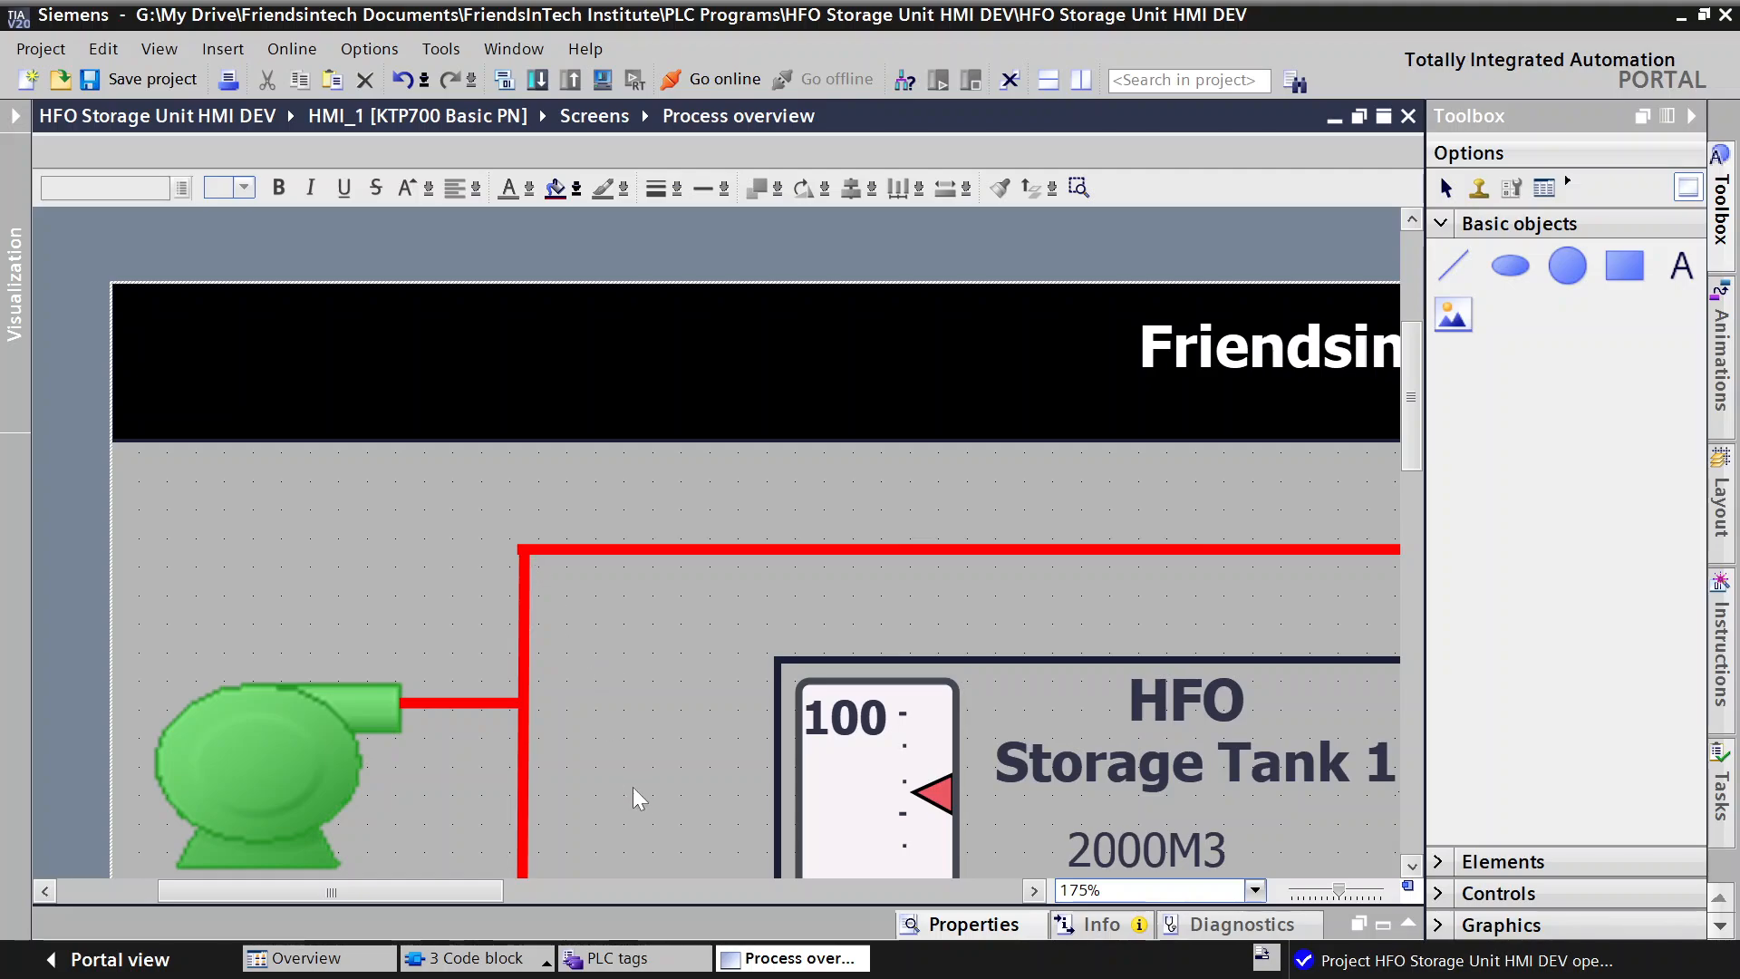
Step: Draw a short vertical line from the red header line down to the top edge of the HFO Storage Tank 1 frame
scroll(600, 810, "down", 5)
left_click_drag(408, 893, 671, 896)
scroll(812, 740, "down", 4)
scroll(817, 733, "up", 10)
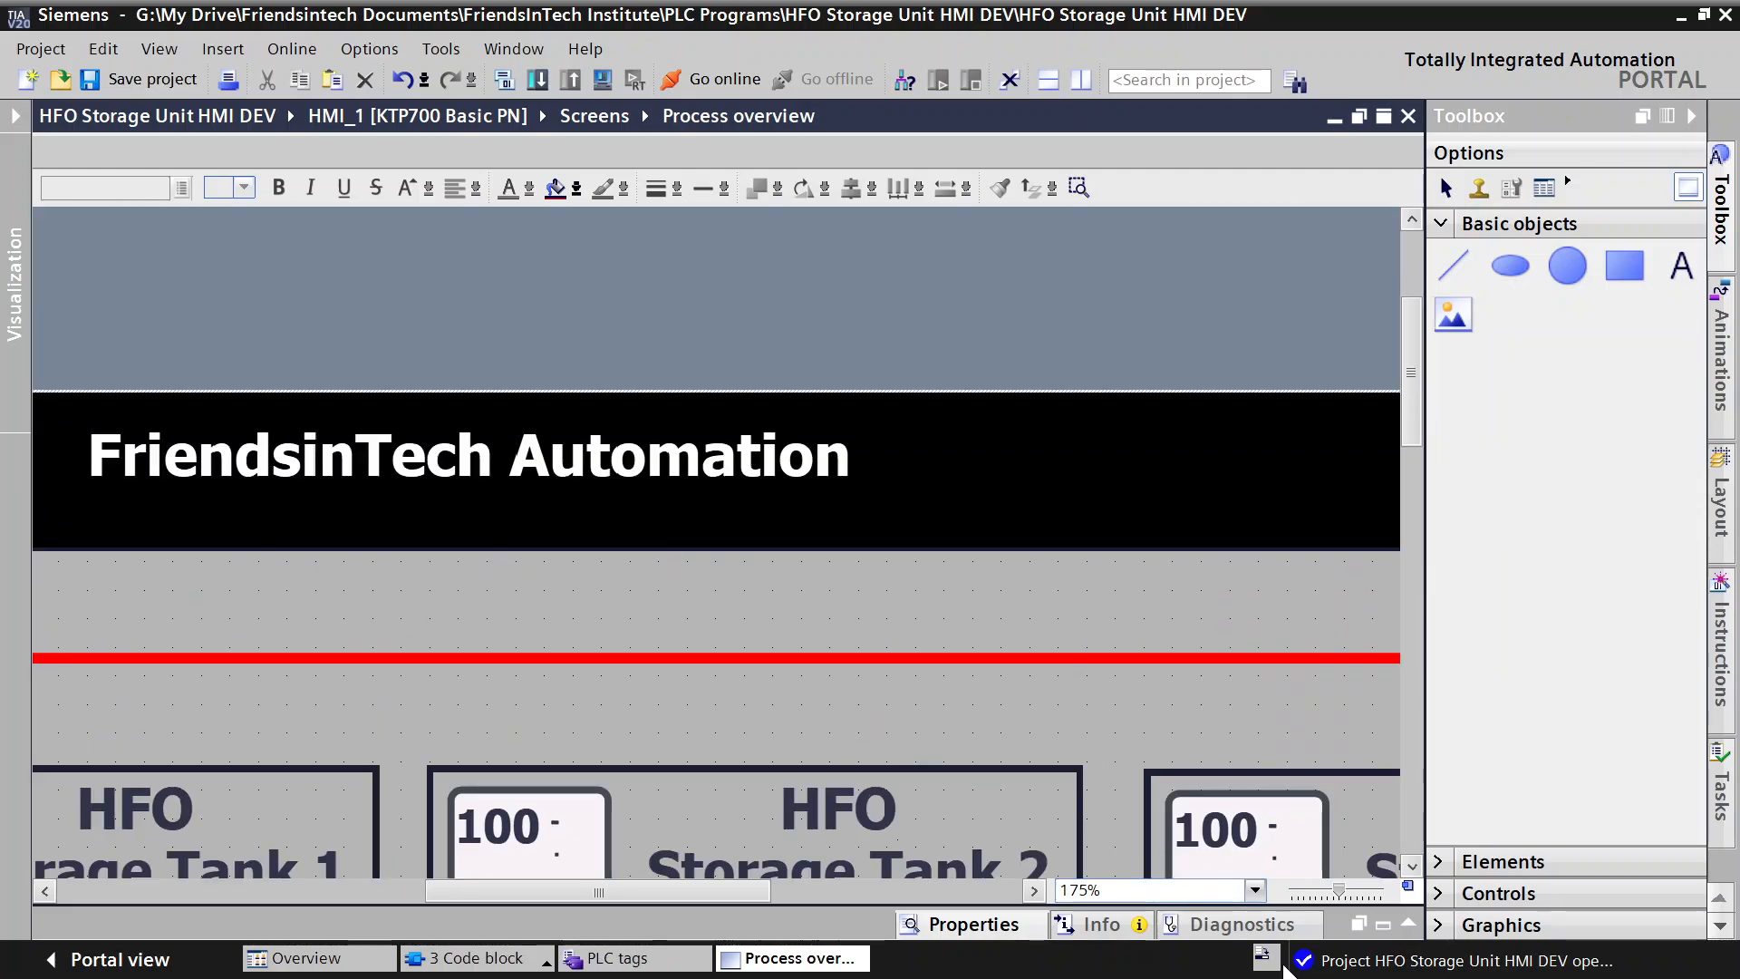
left_click_drag(1341, 888, 1314, 888)
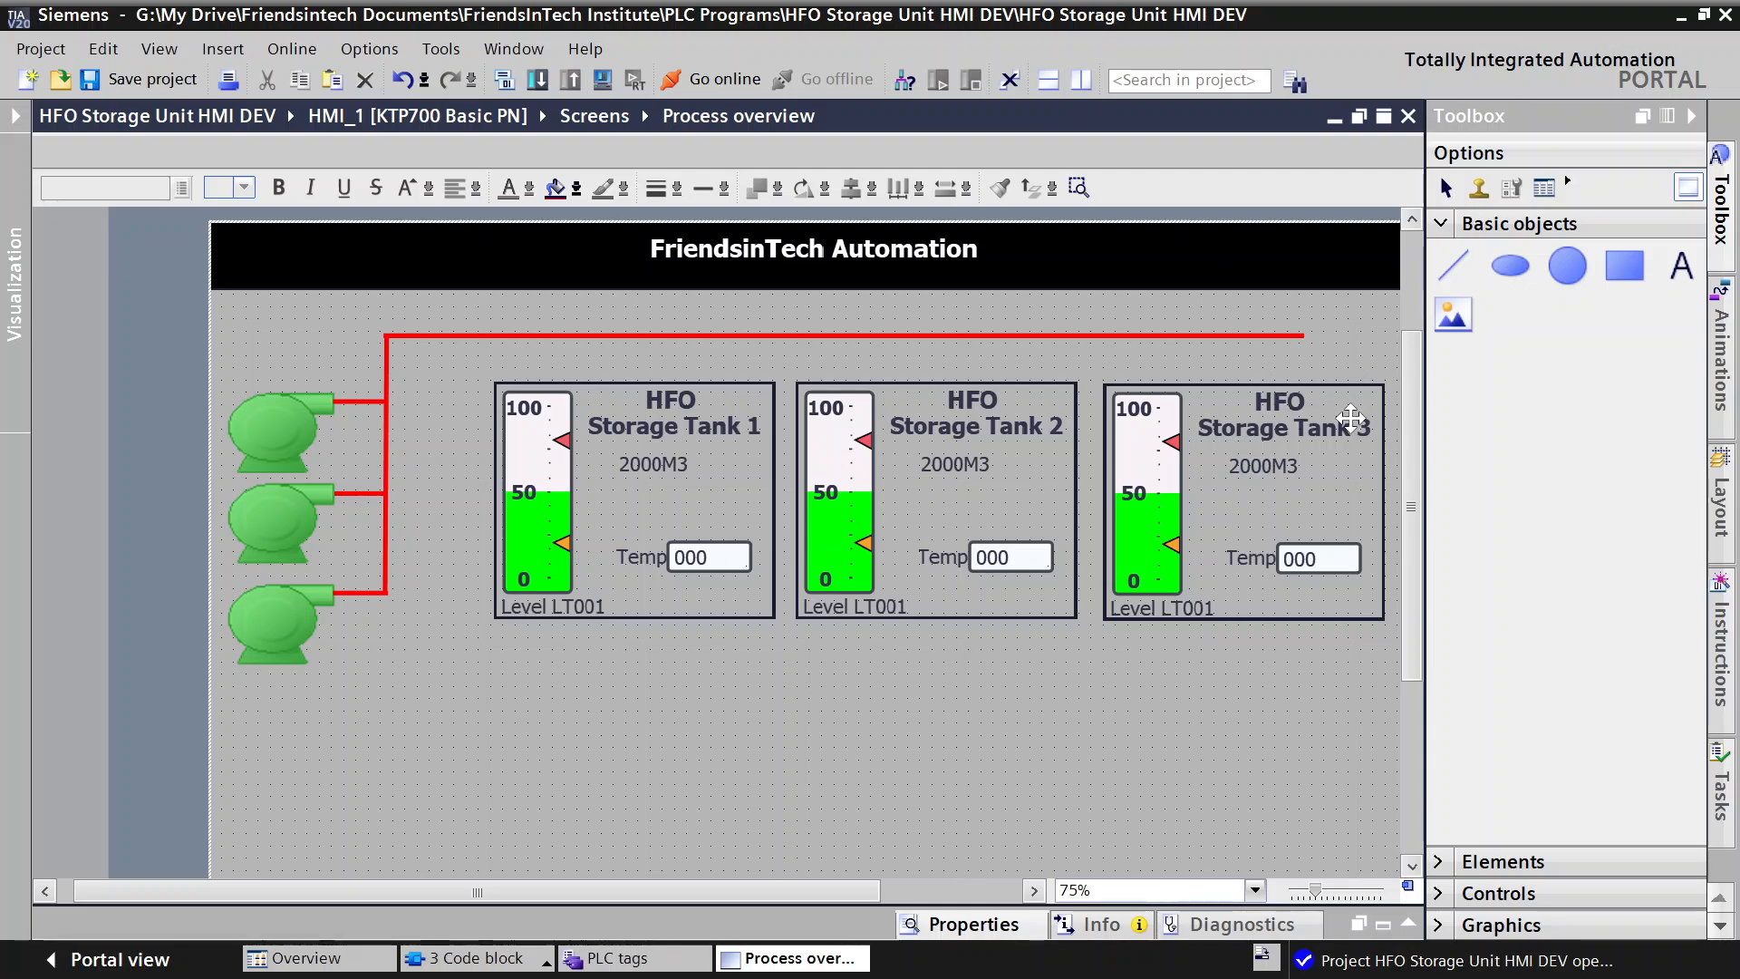
left_click(1448, 272)
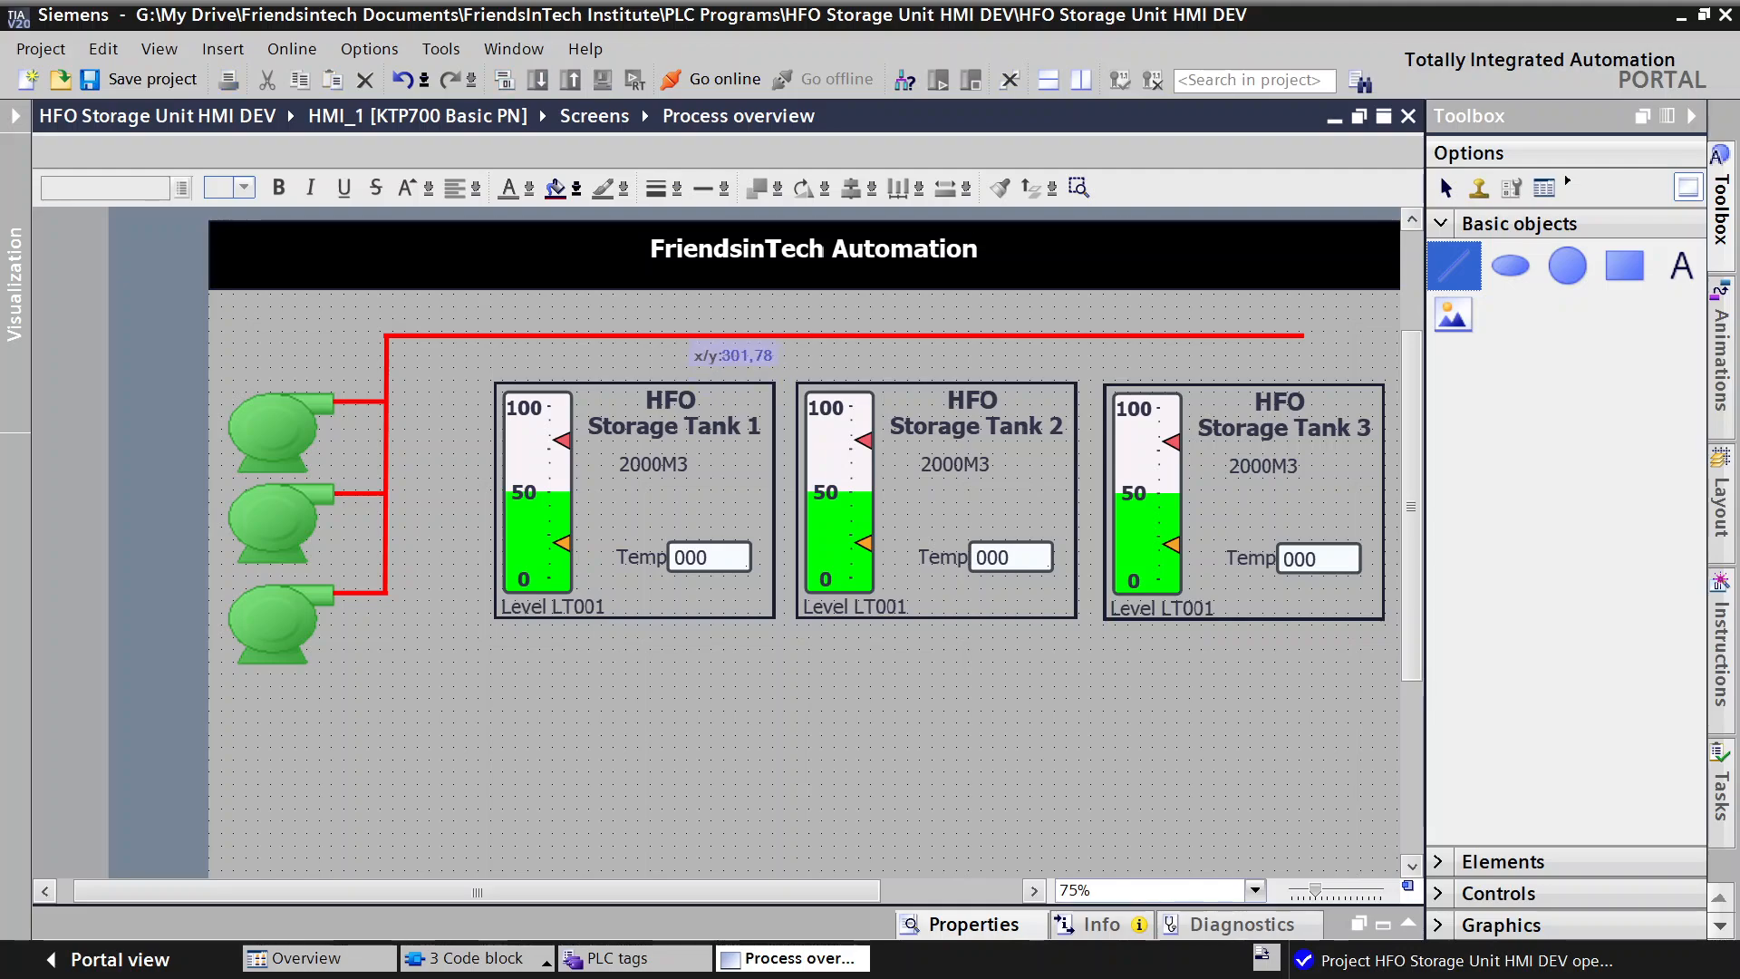
left_click_drag(654, 339, 655, 354)
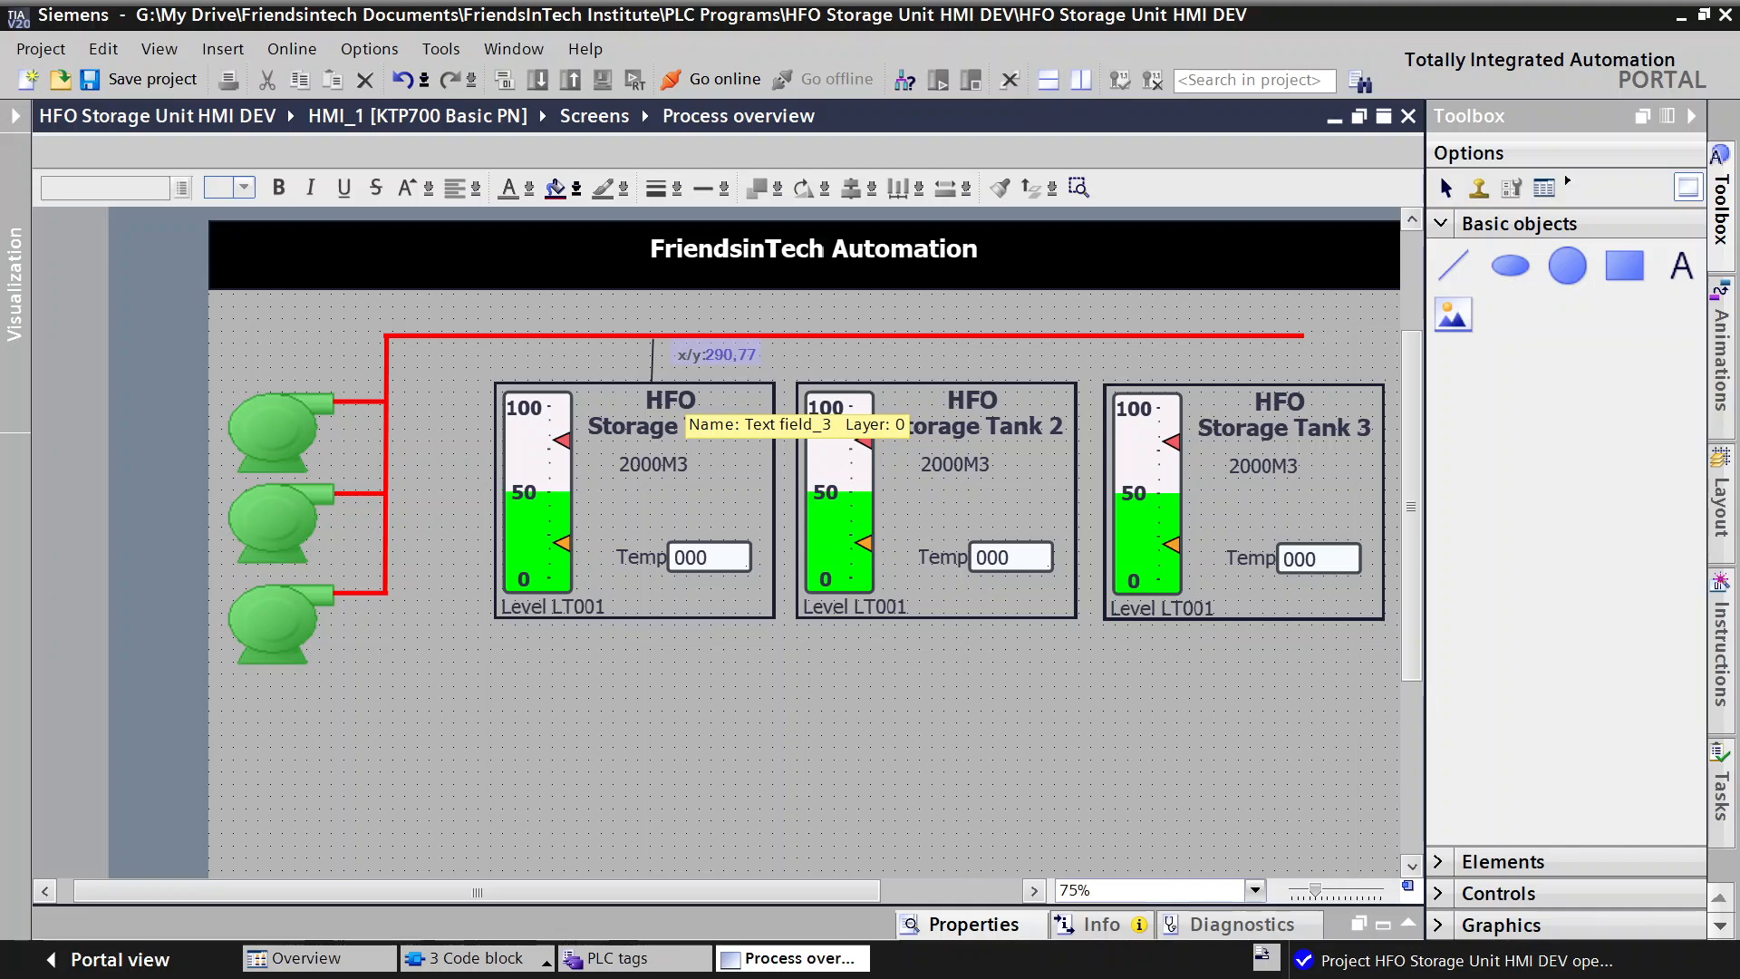
left_click(653, 380)
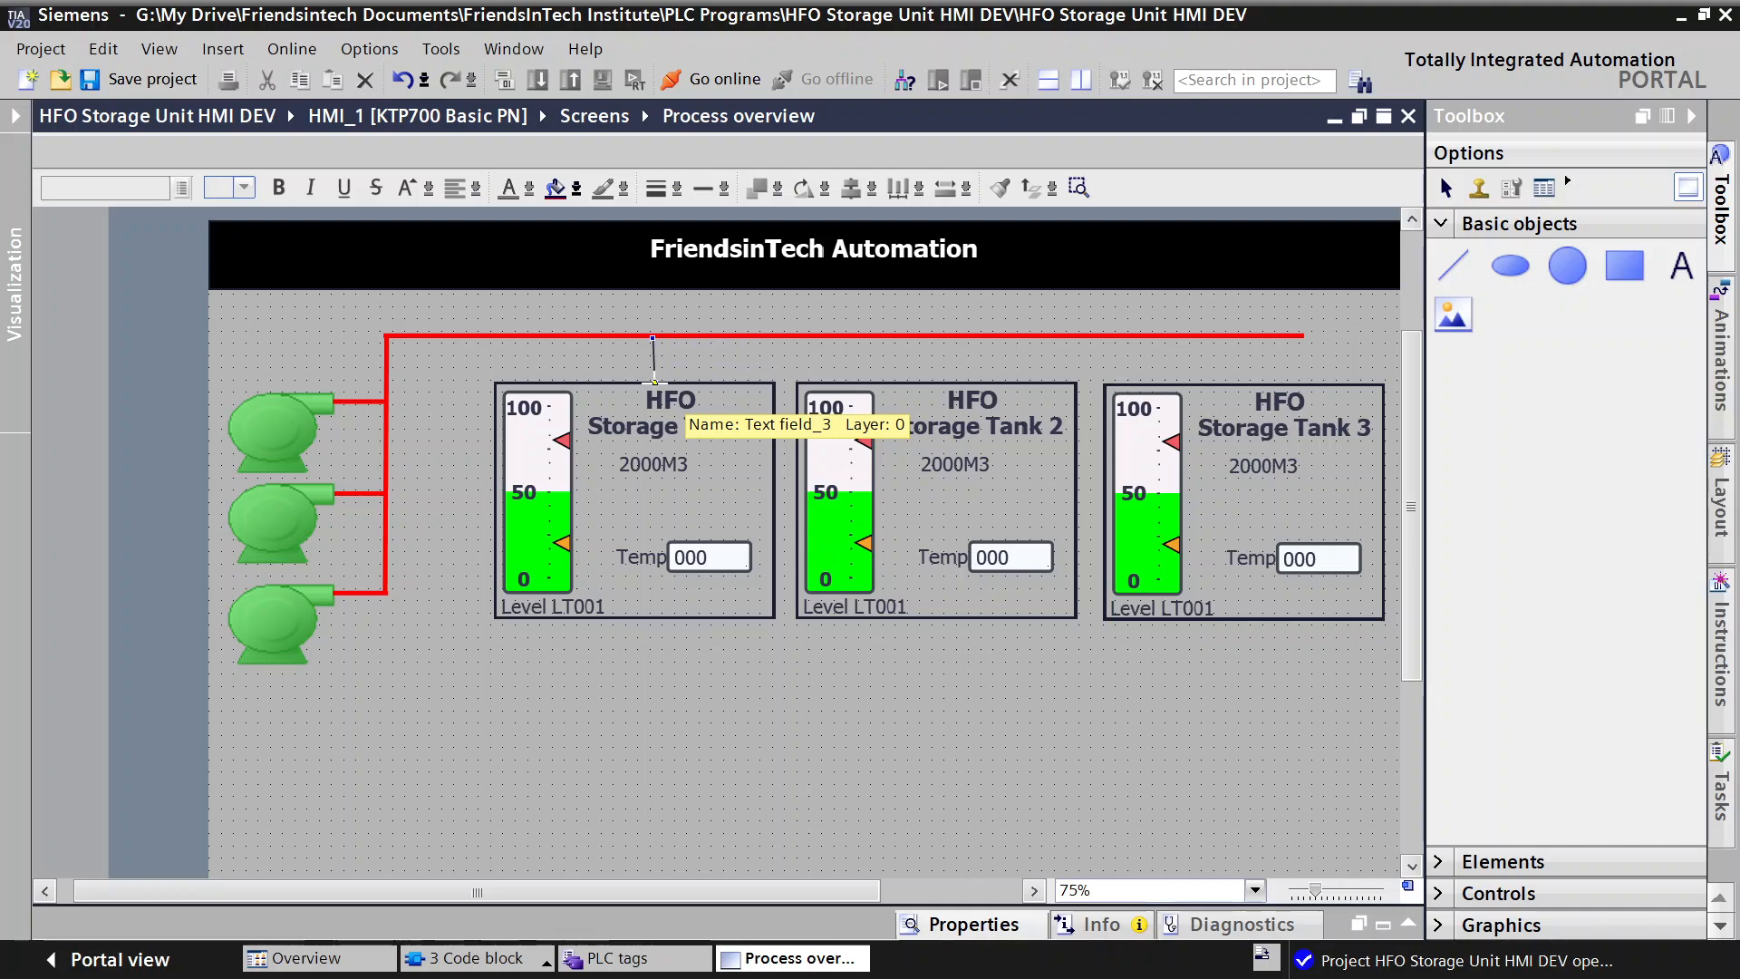
left_click(764, 366)
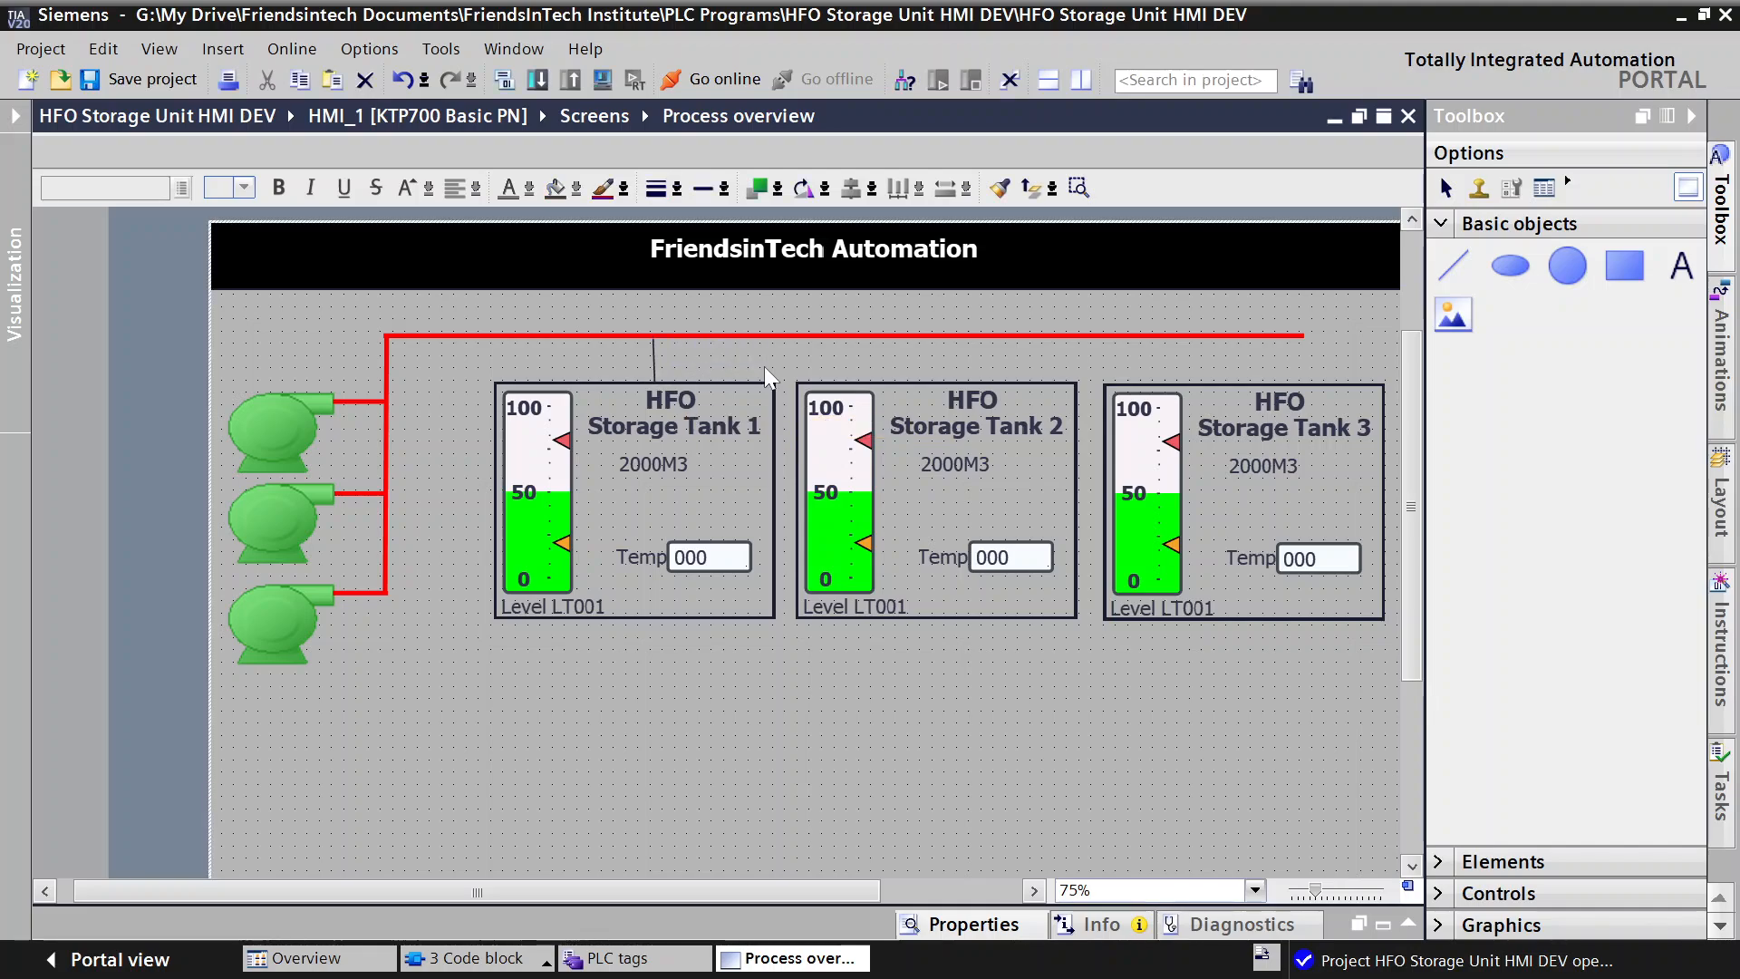
Step: Set the Tank 1 branch line's color to red (255, 0, 0) and increase its line width to match the other pipes
left_click(652, 357)
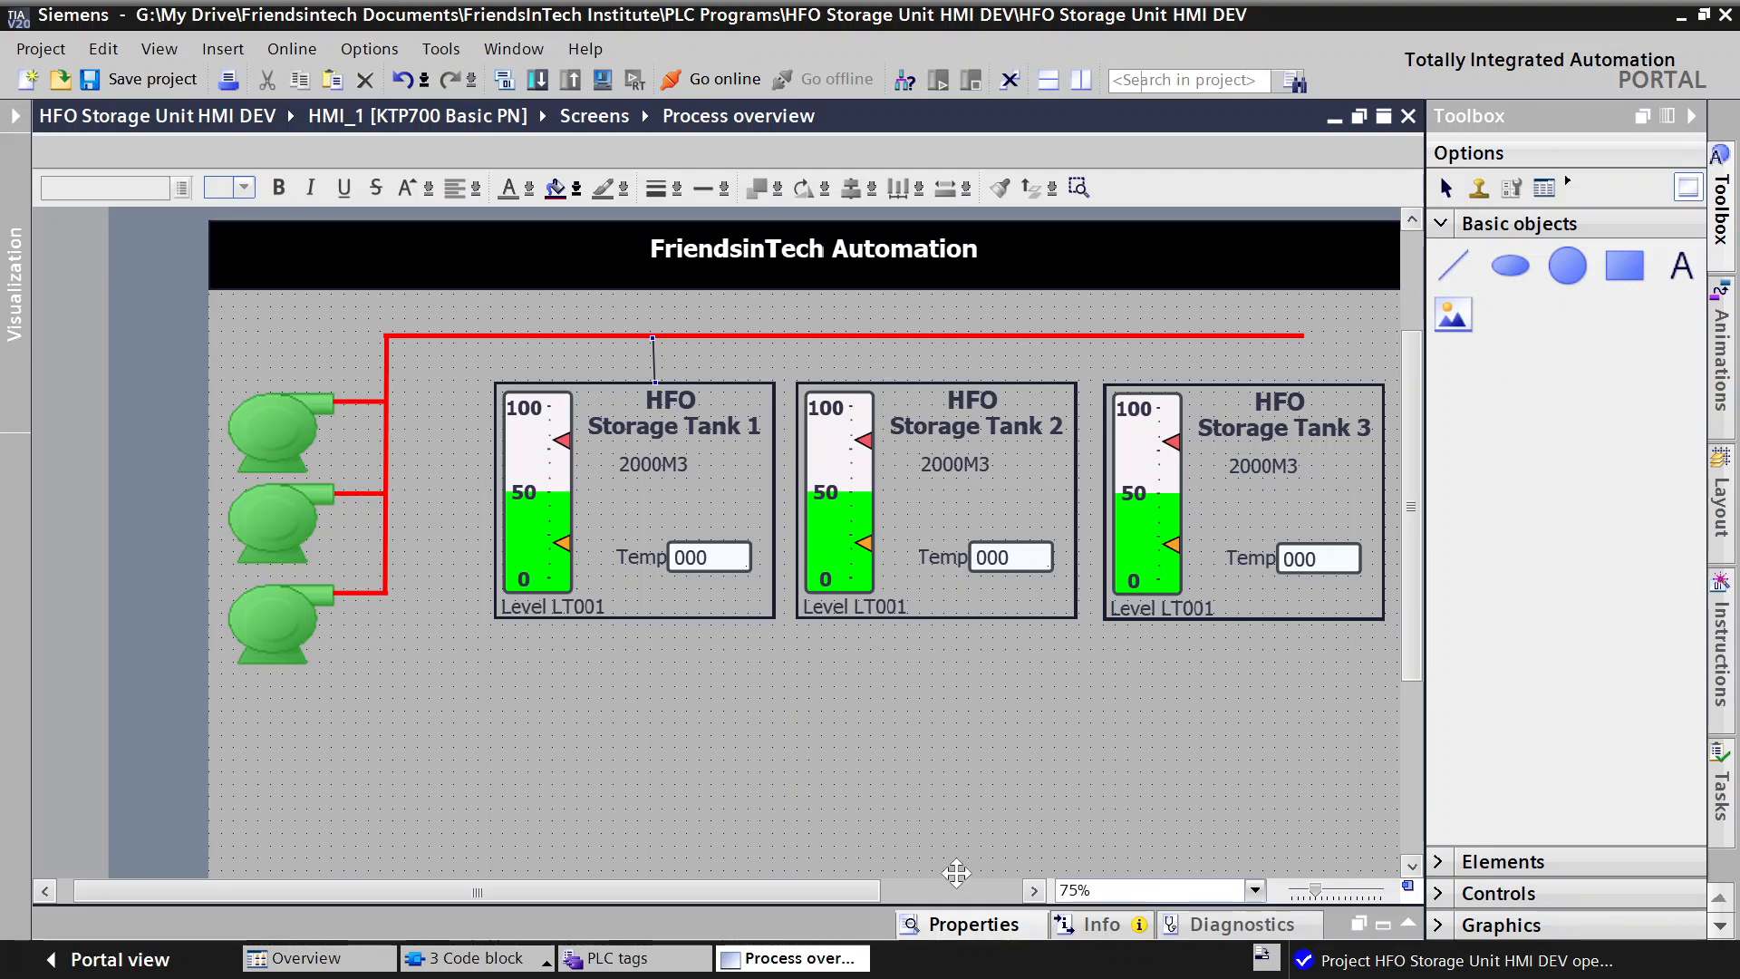
left_click(955, 926)
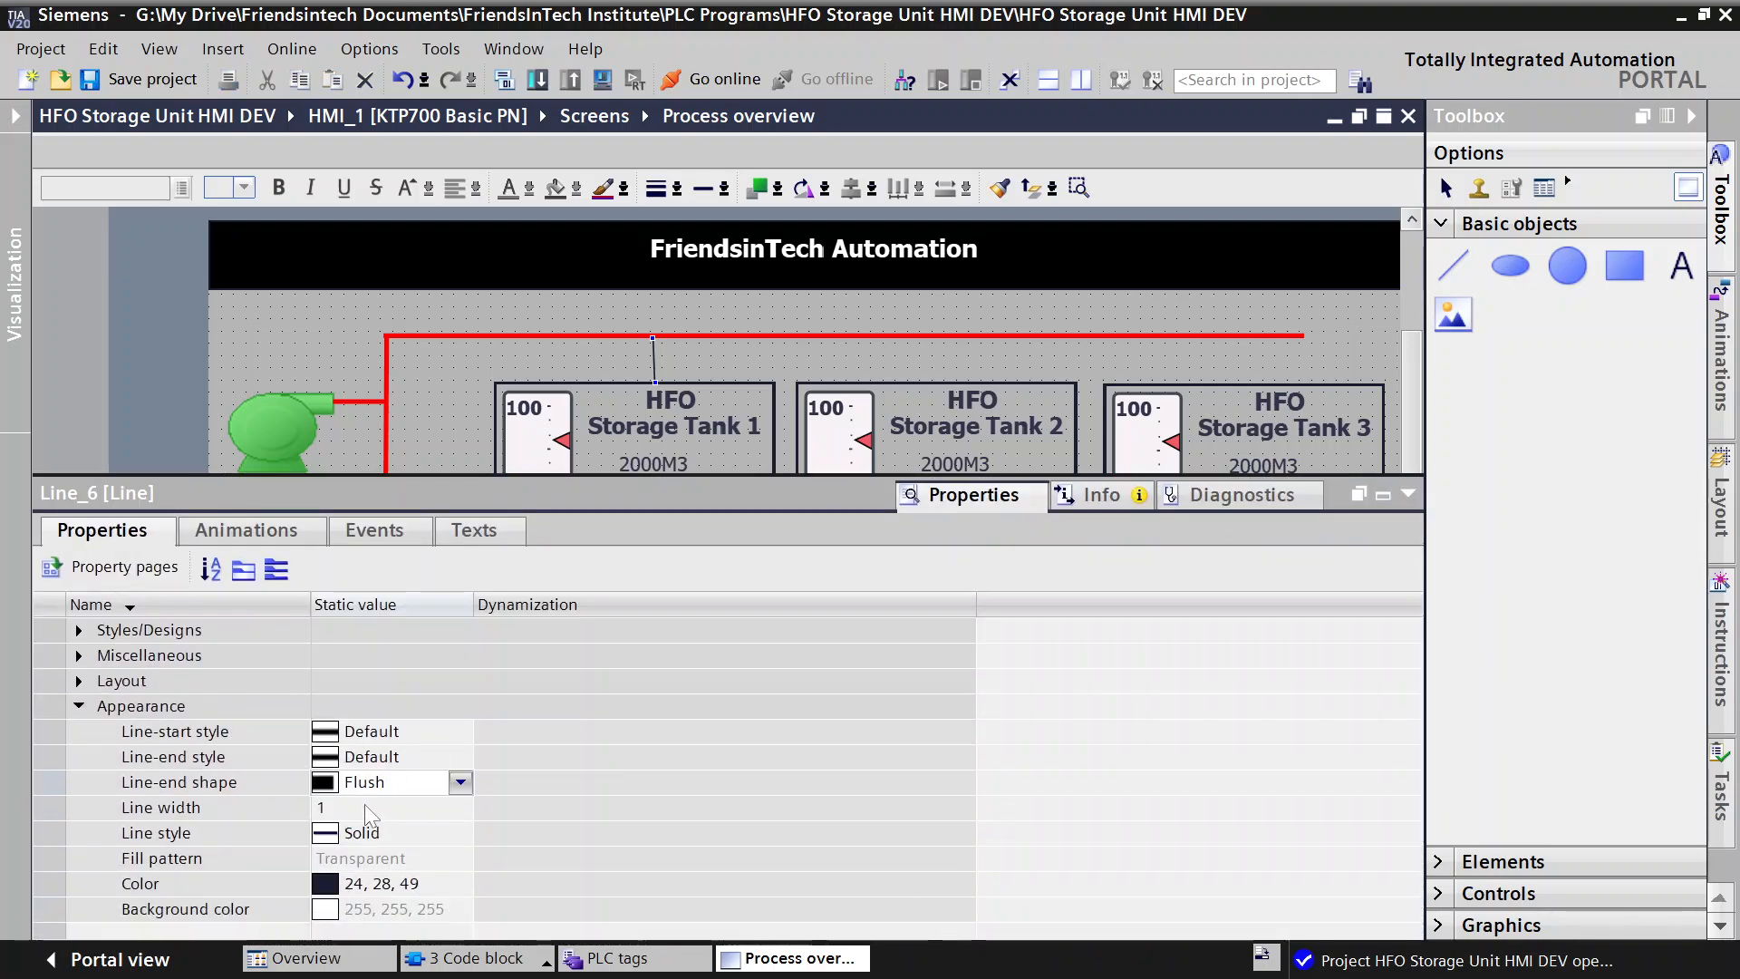
left_click(335, 836)
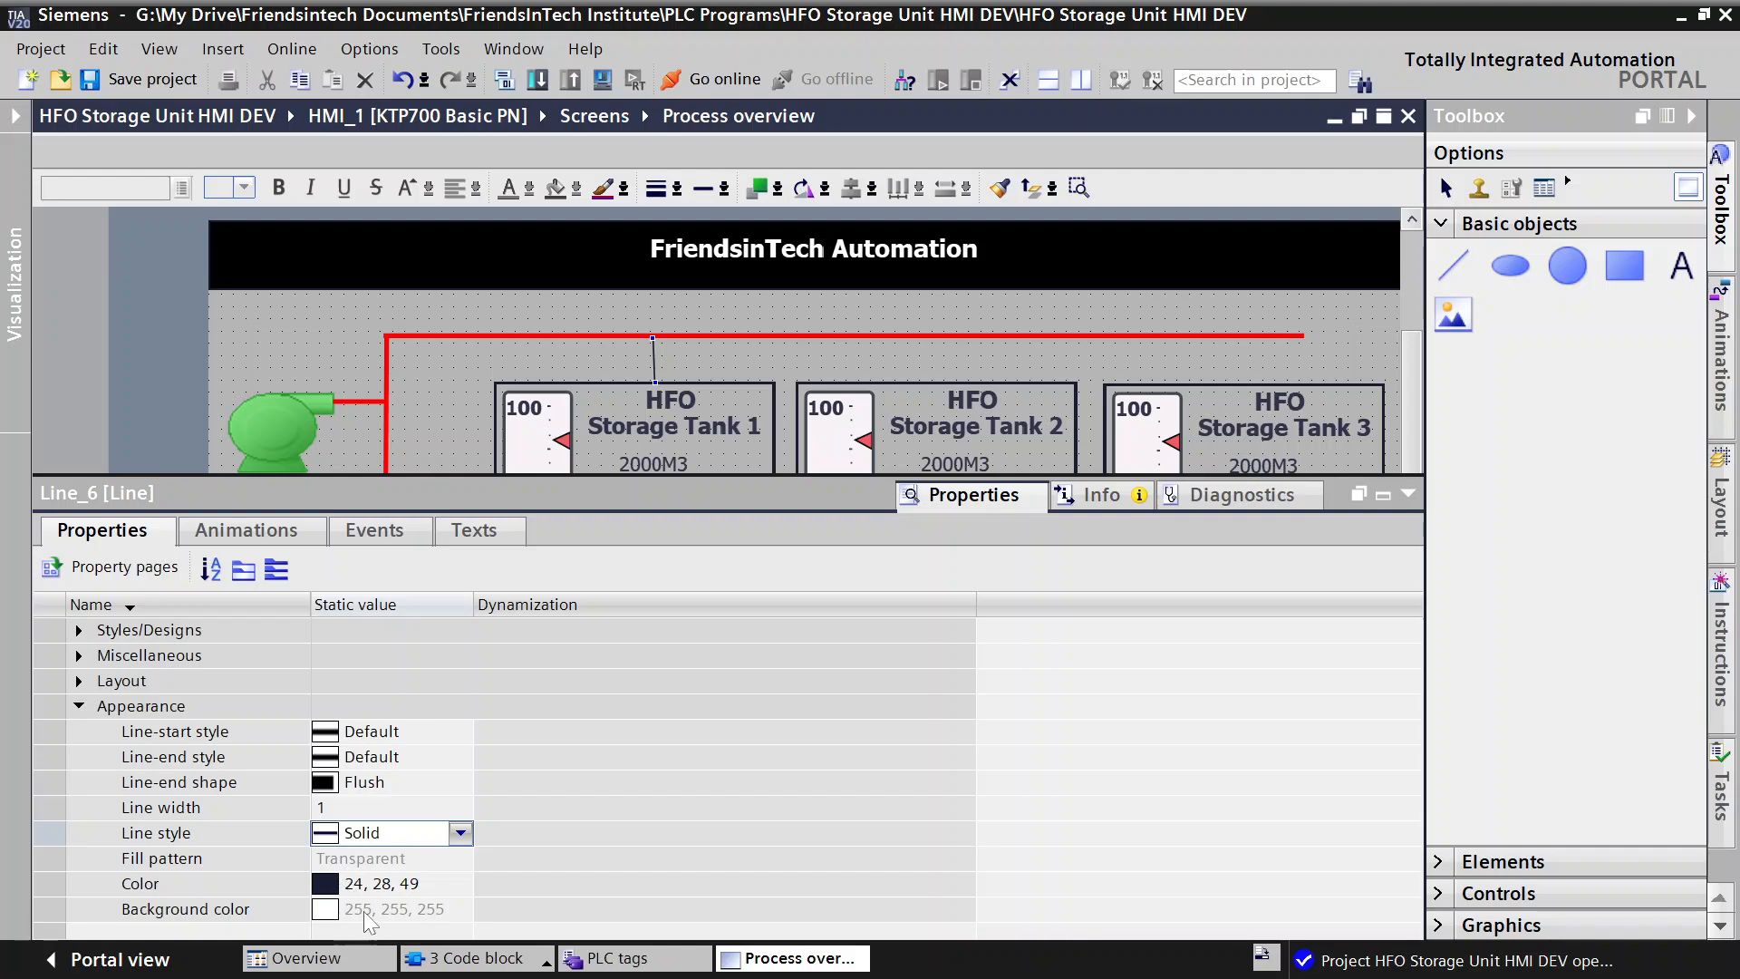
left_click(379, 888)
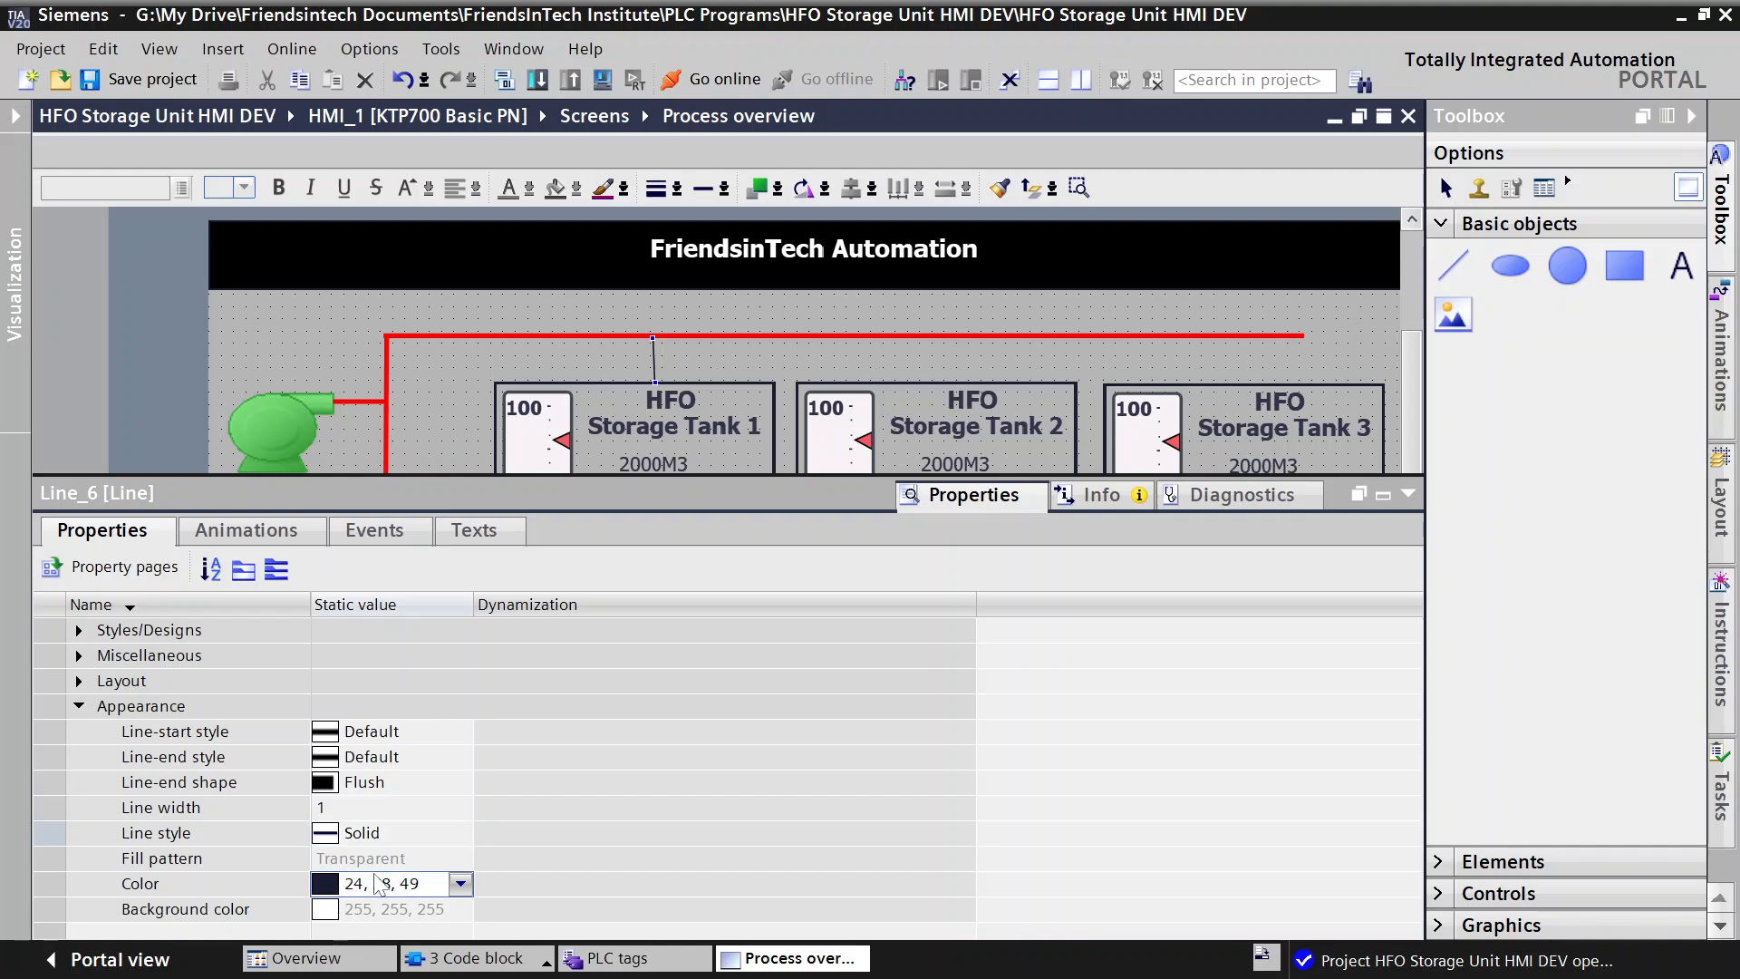
left_click(454, 887)
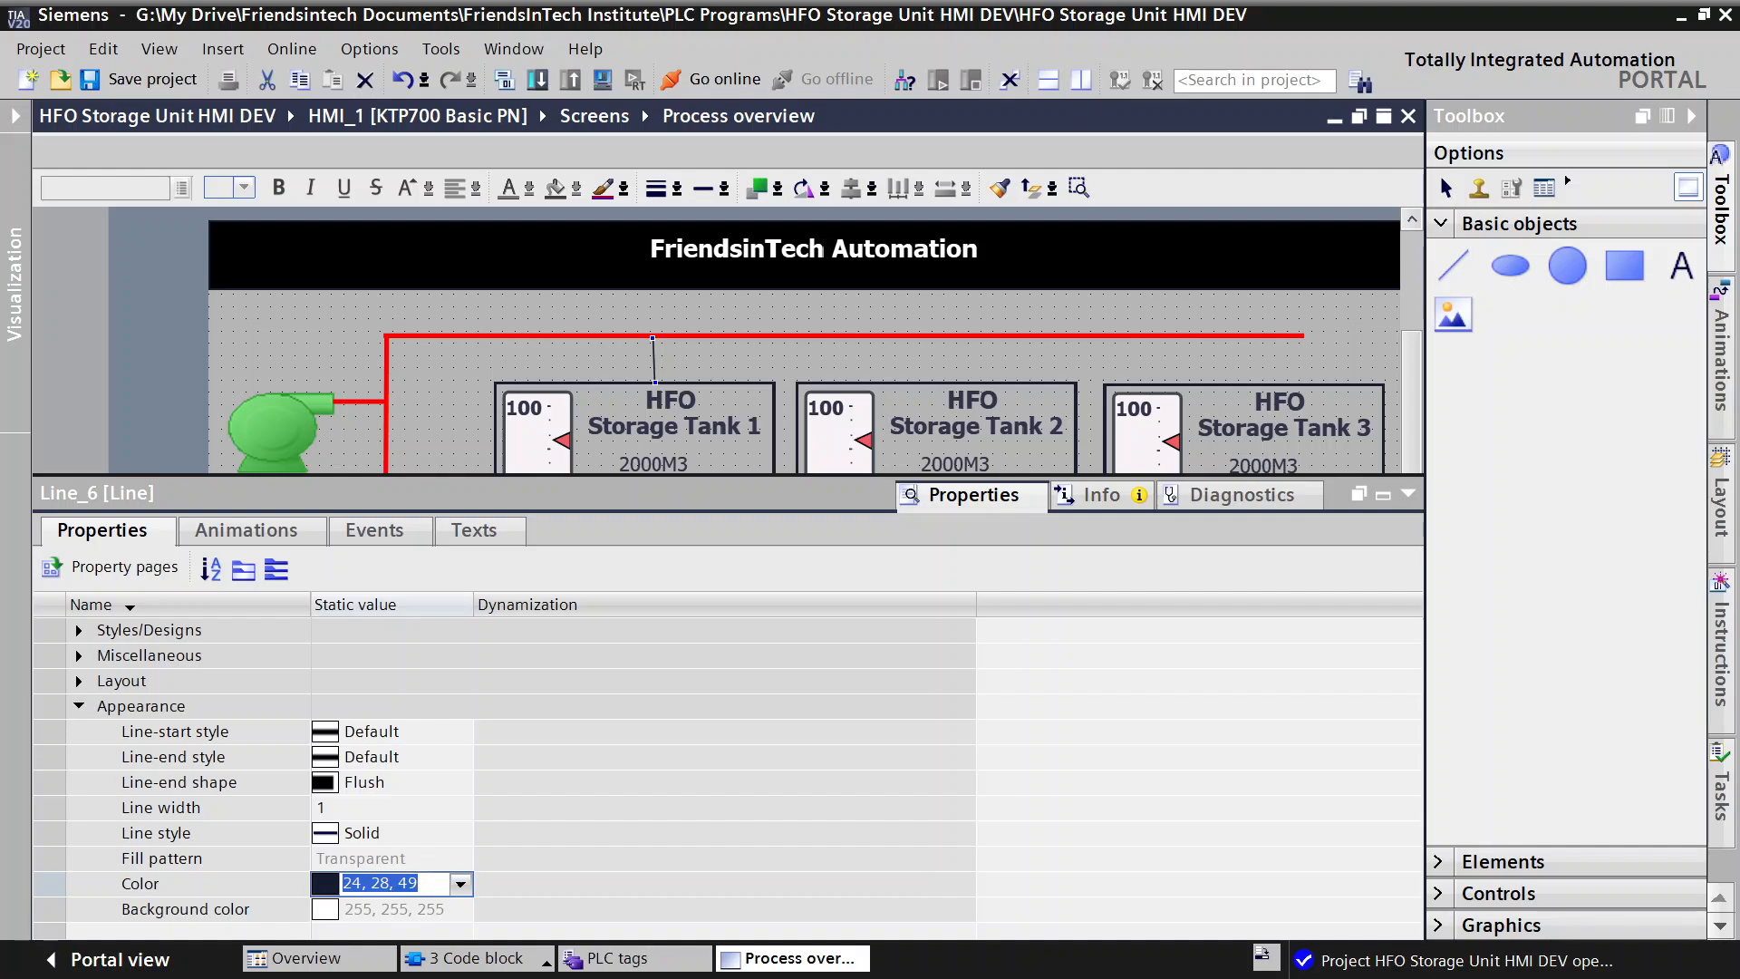
left_click(460, 884)
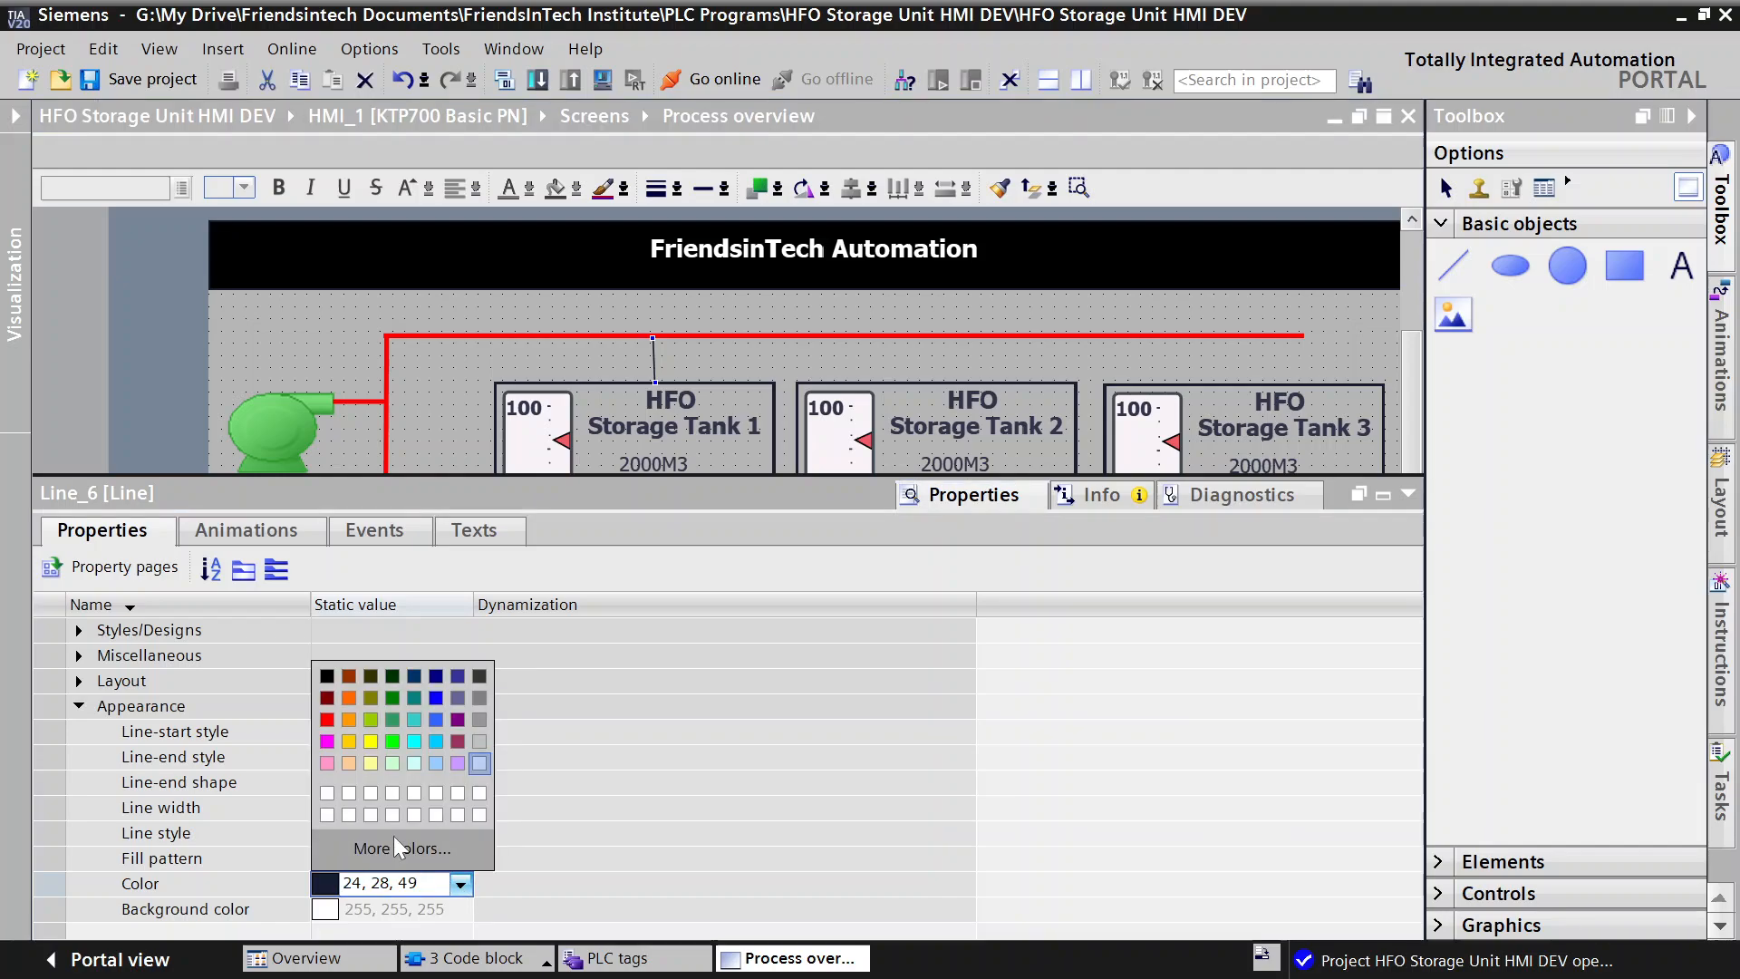
left_click(326, 719)
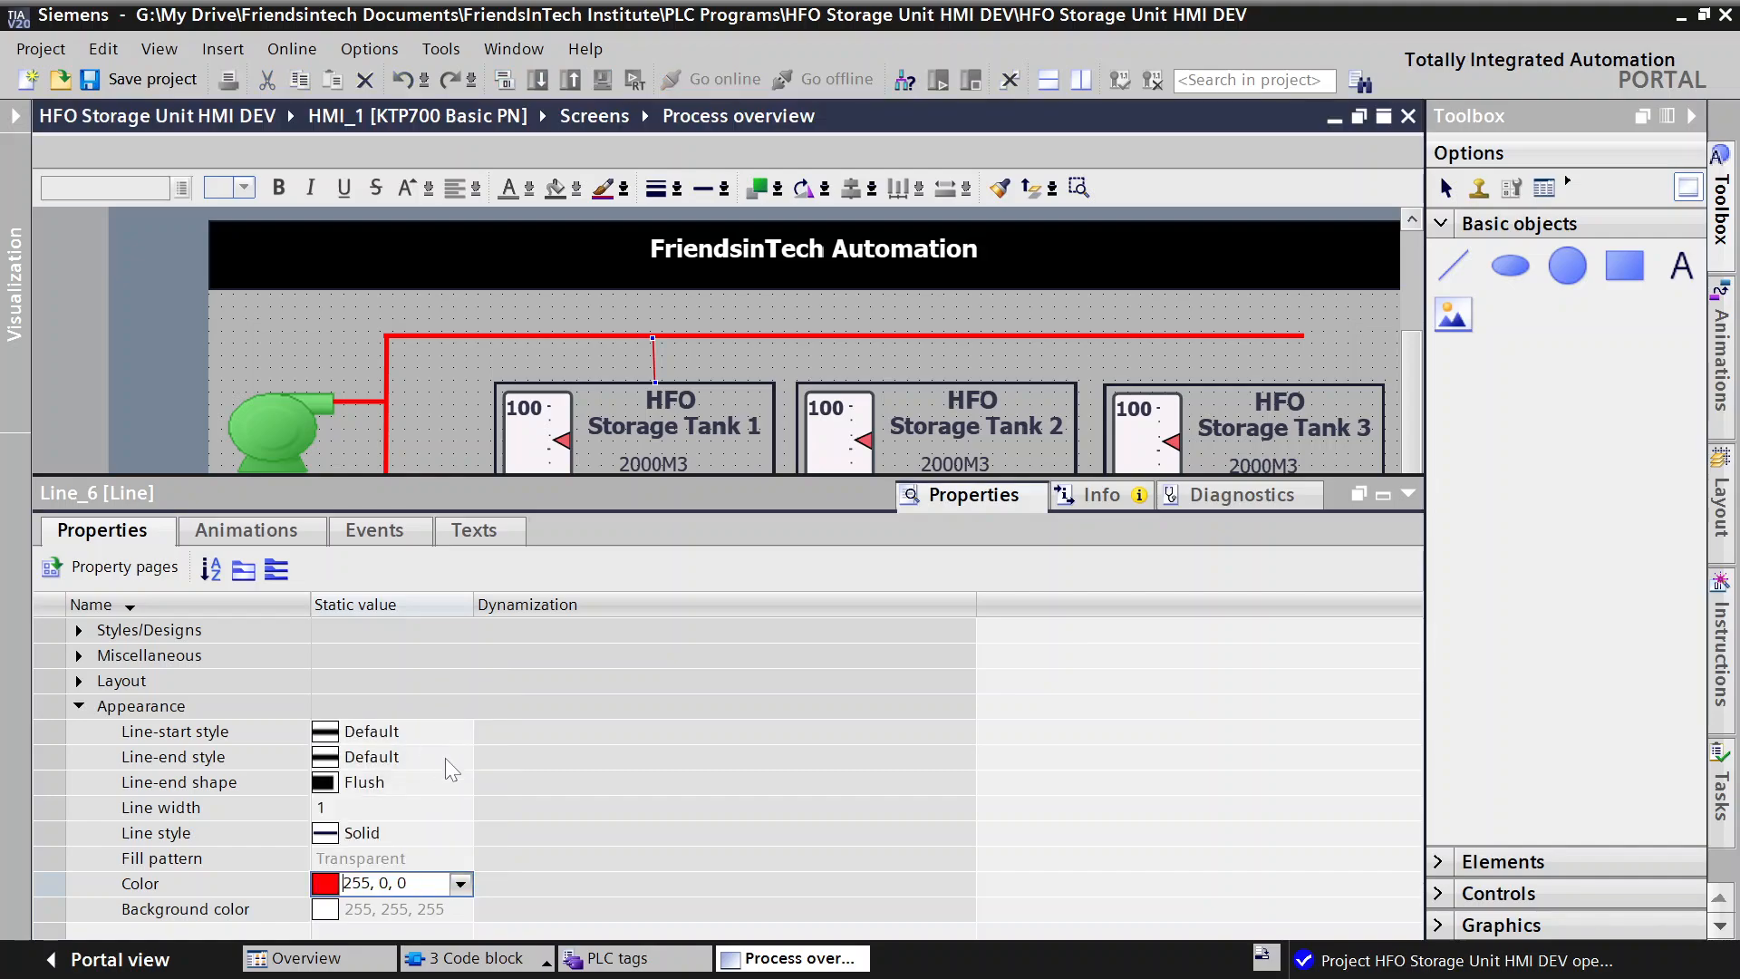
left_click(367, 808)
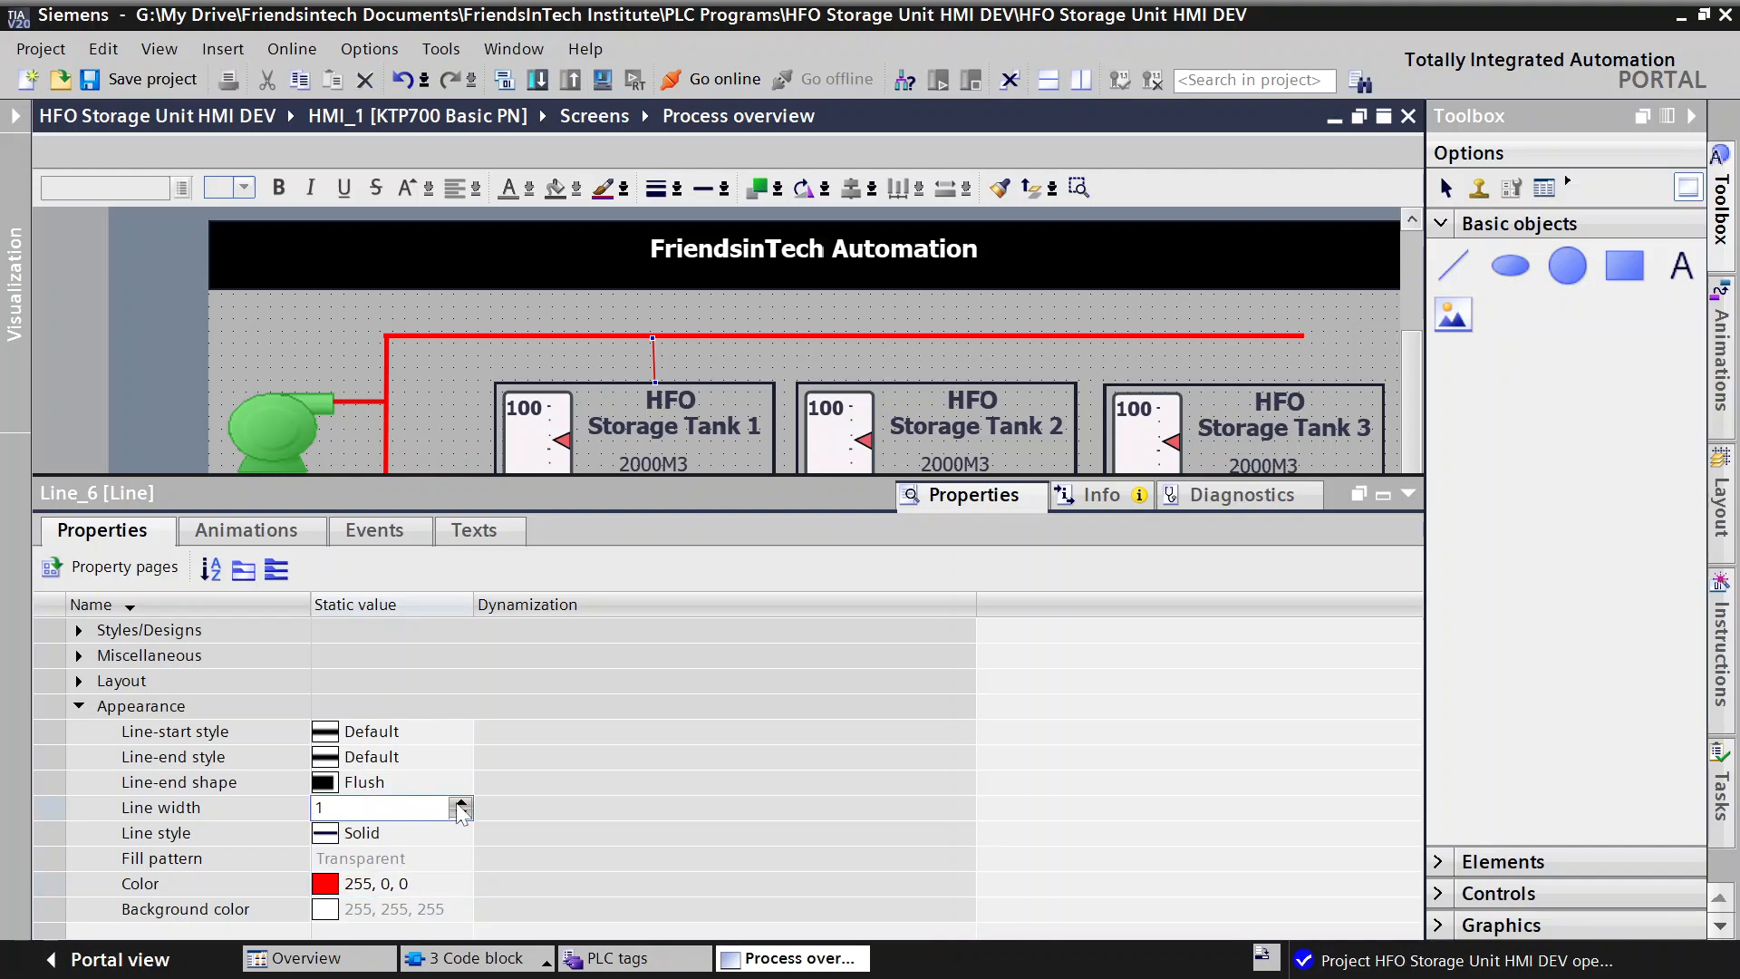
left_click(459, 807)
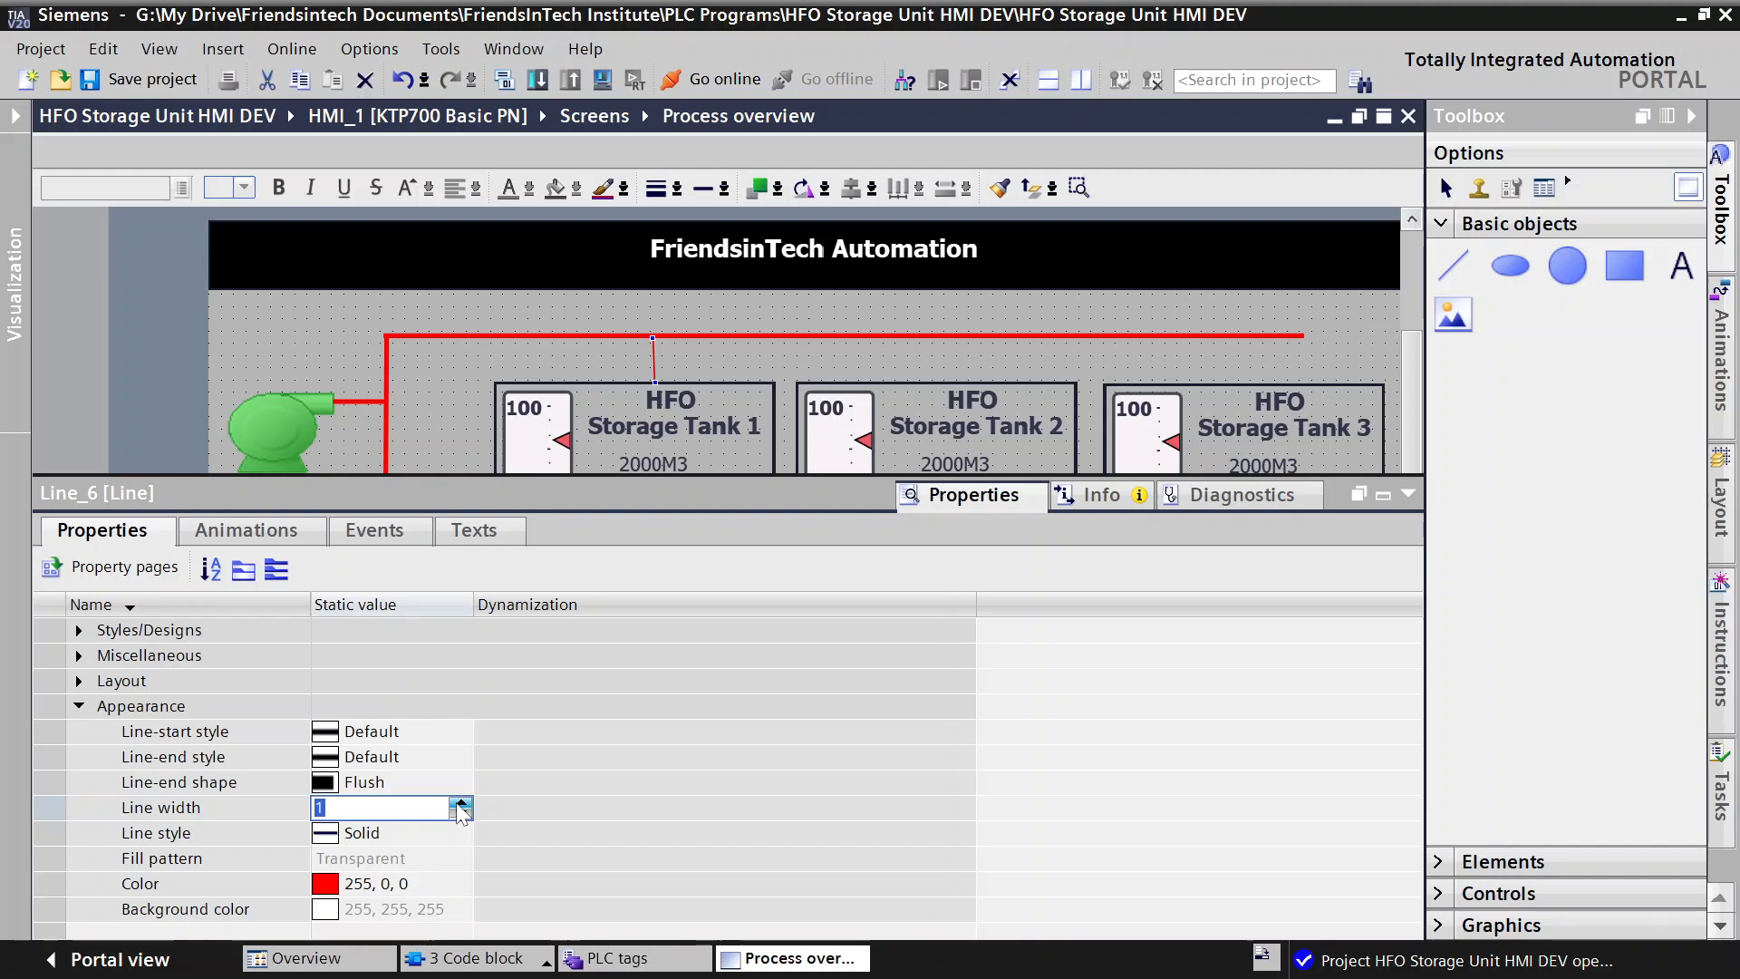
left_click(502, 372)
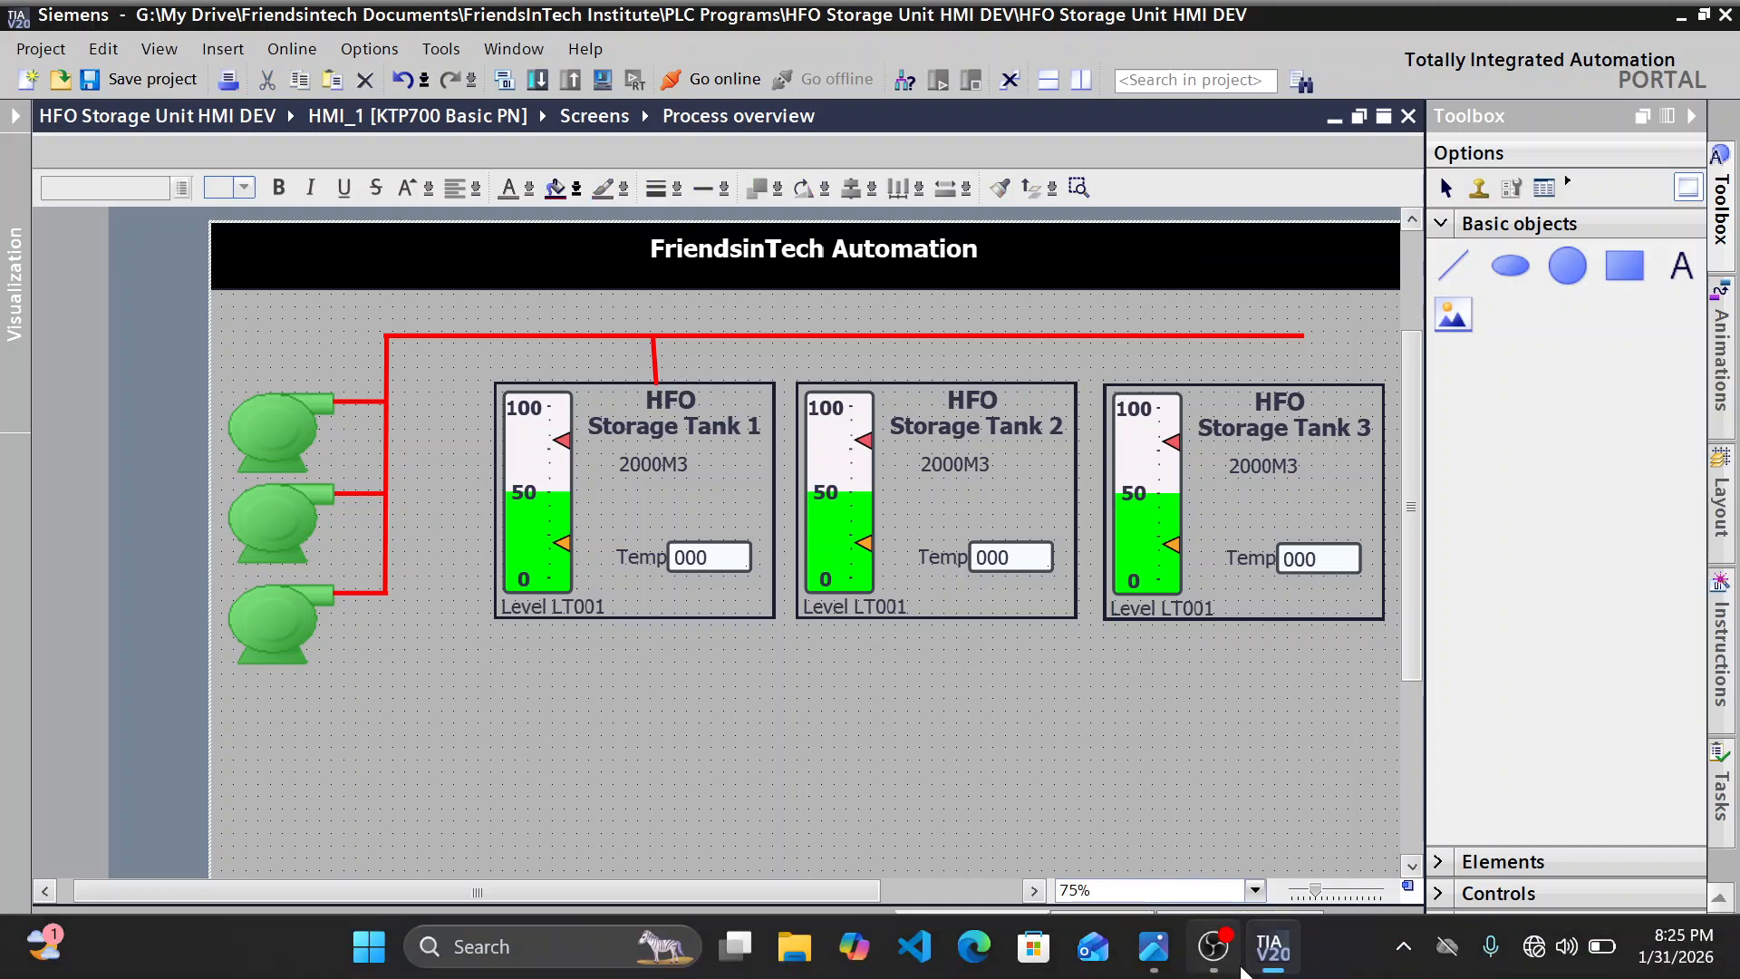
left_click(1233, 957)
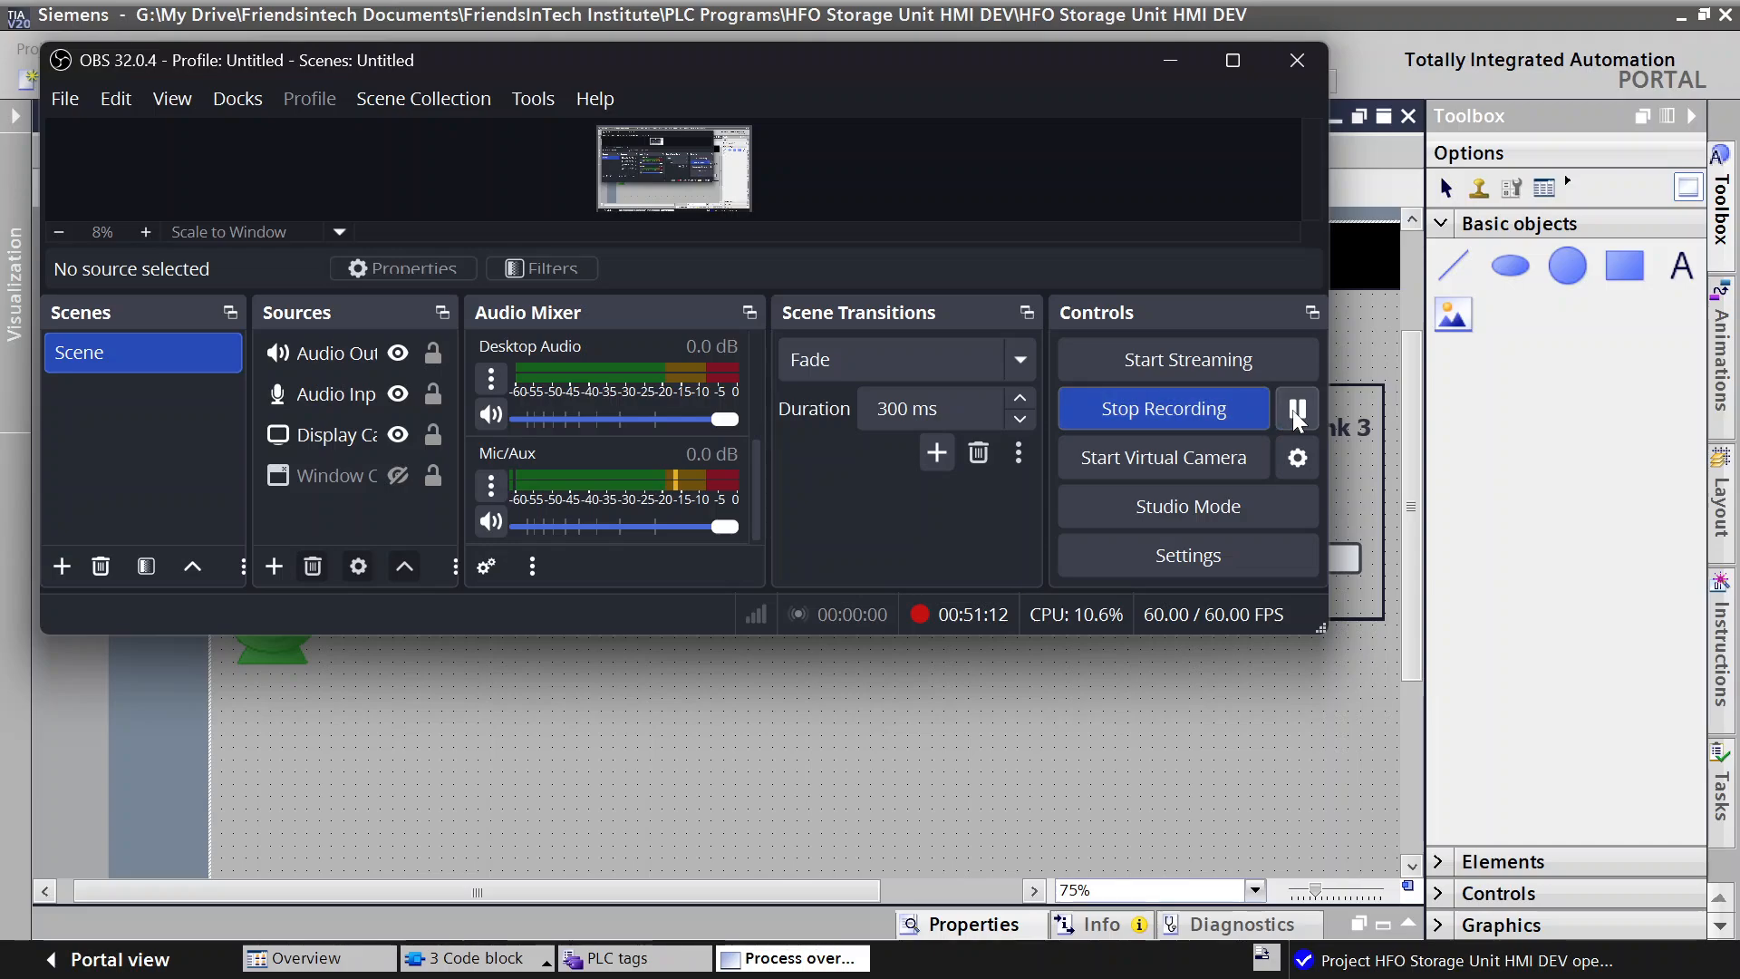
left_click(1183, 60)
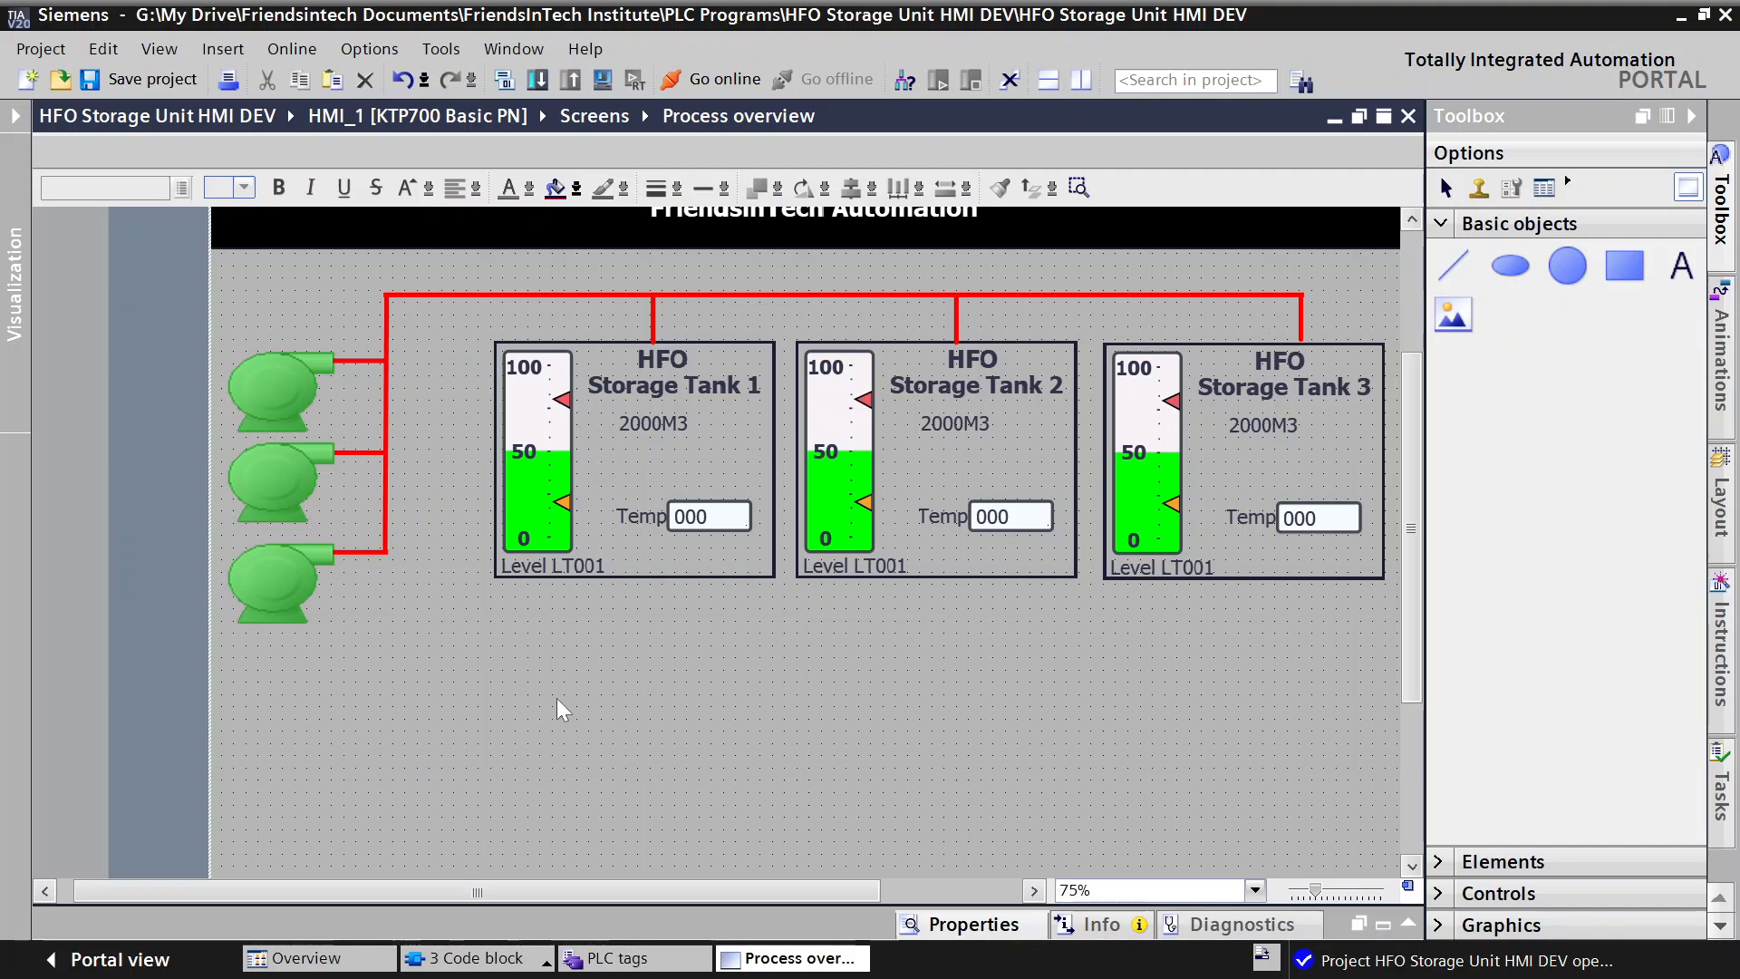
Step: Copy the top pump and place the duplicate in the empty area below HFO Storage Tank 1
right_click(246, 401)
left_click(300, 451)
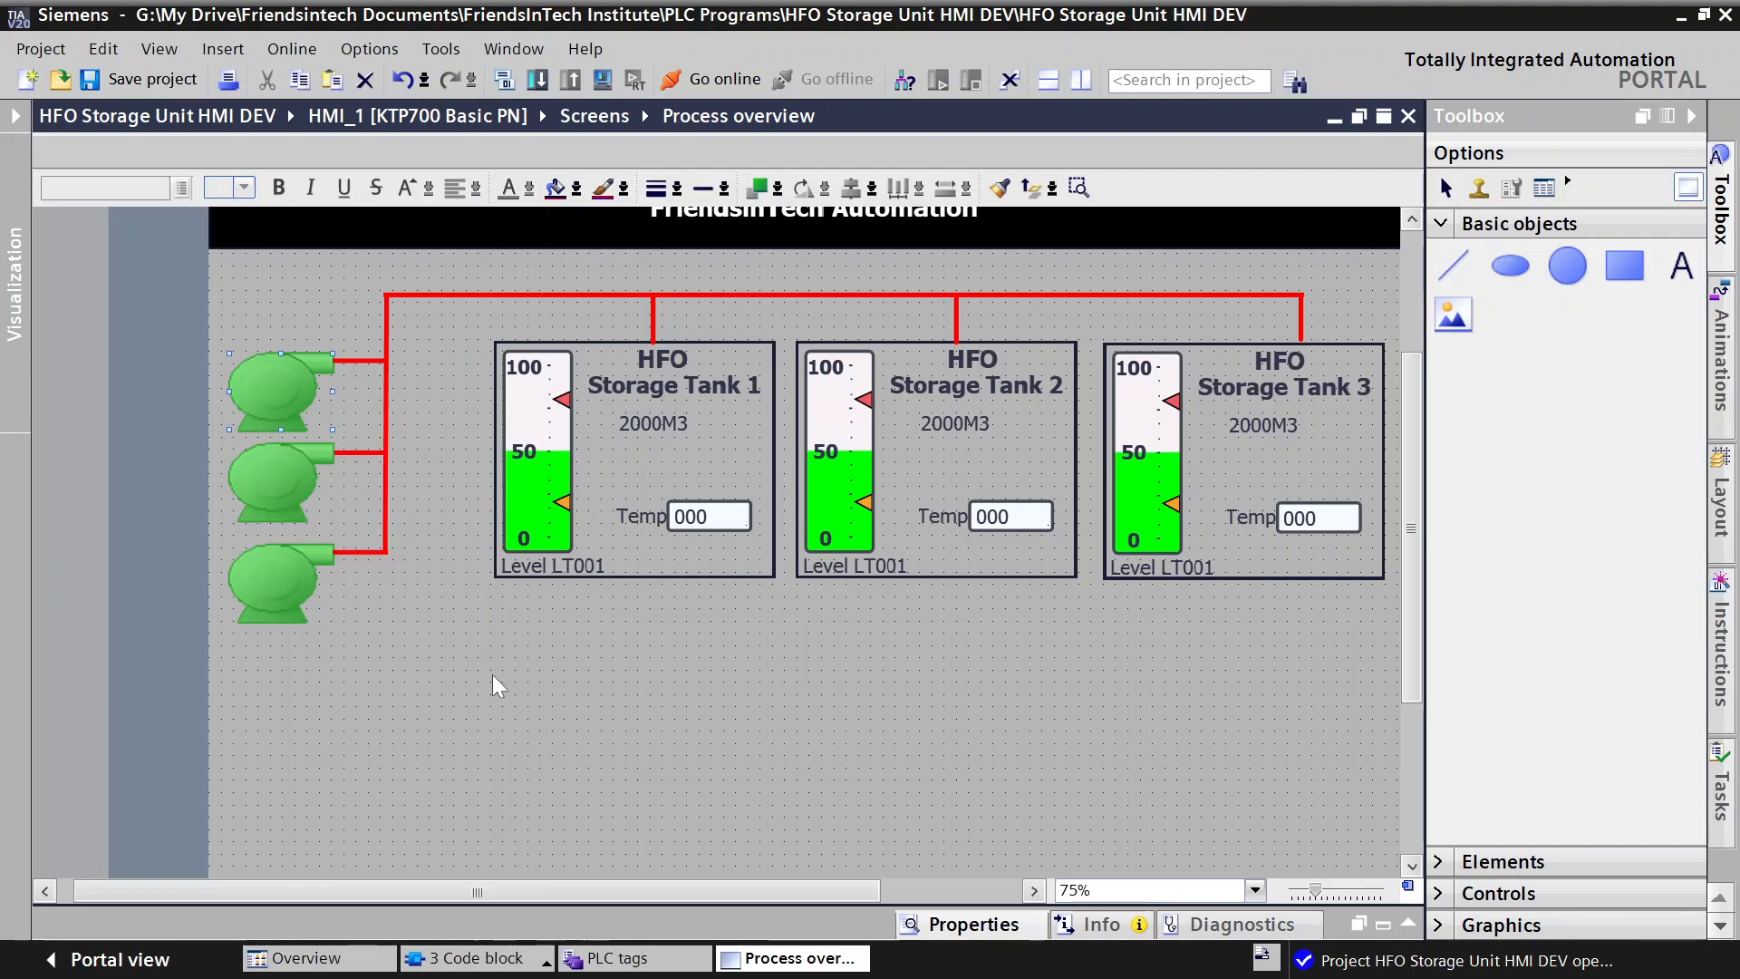
right_click(566, 696)
left_click(613, 379)
left_click_drag(285, 414, 558, 736)
Step: Paste another pump copy and align it directly beneath the pump below HFO Storage Tank 1
scroll(705, 699, "down", 3)
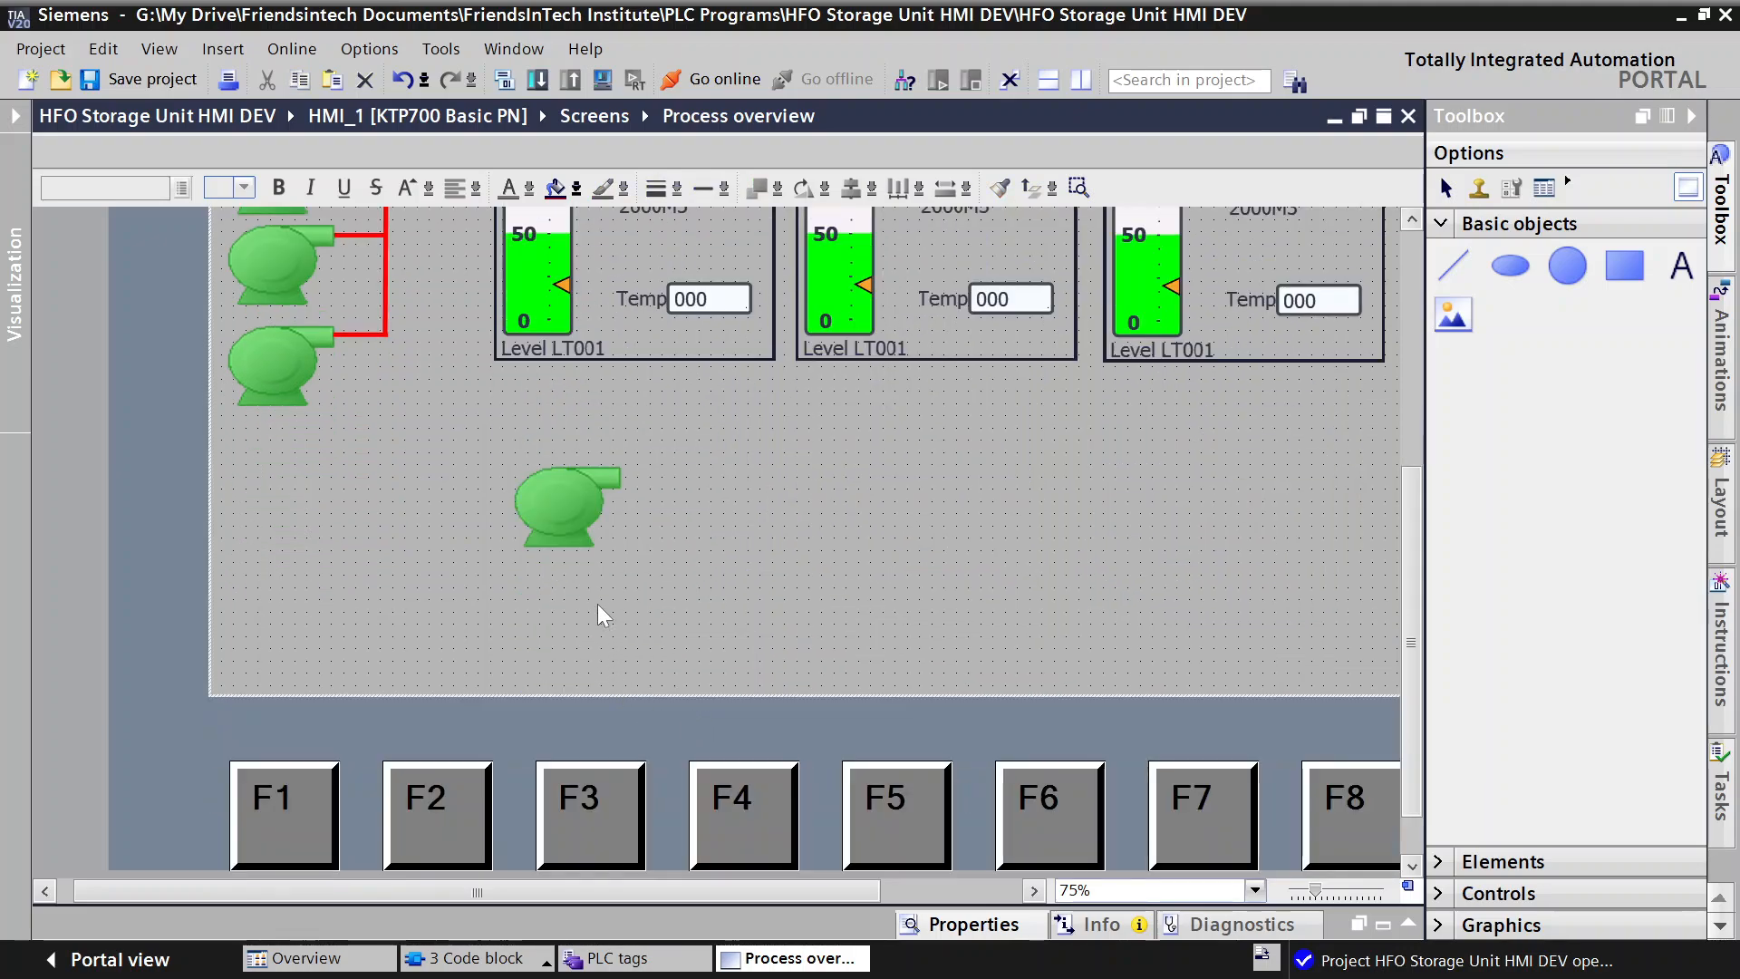
right_click(563, 497)
key("Escape")
right_click(558, 572)
left_click(569, 607)
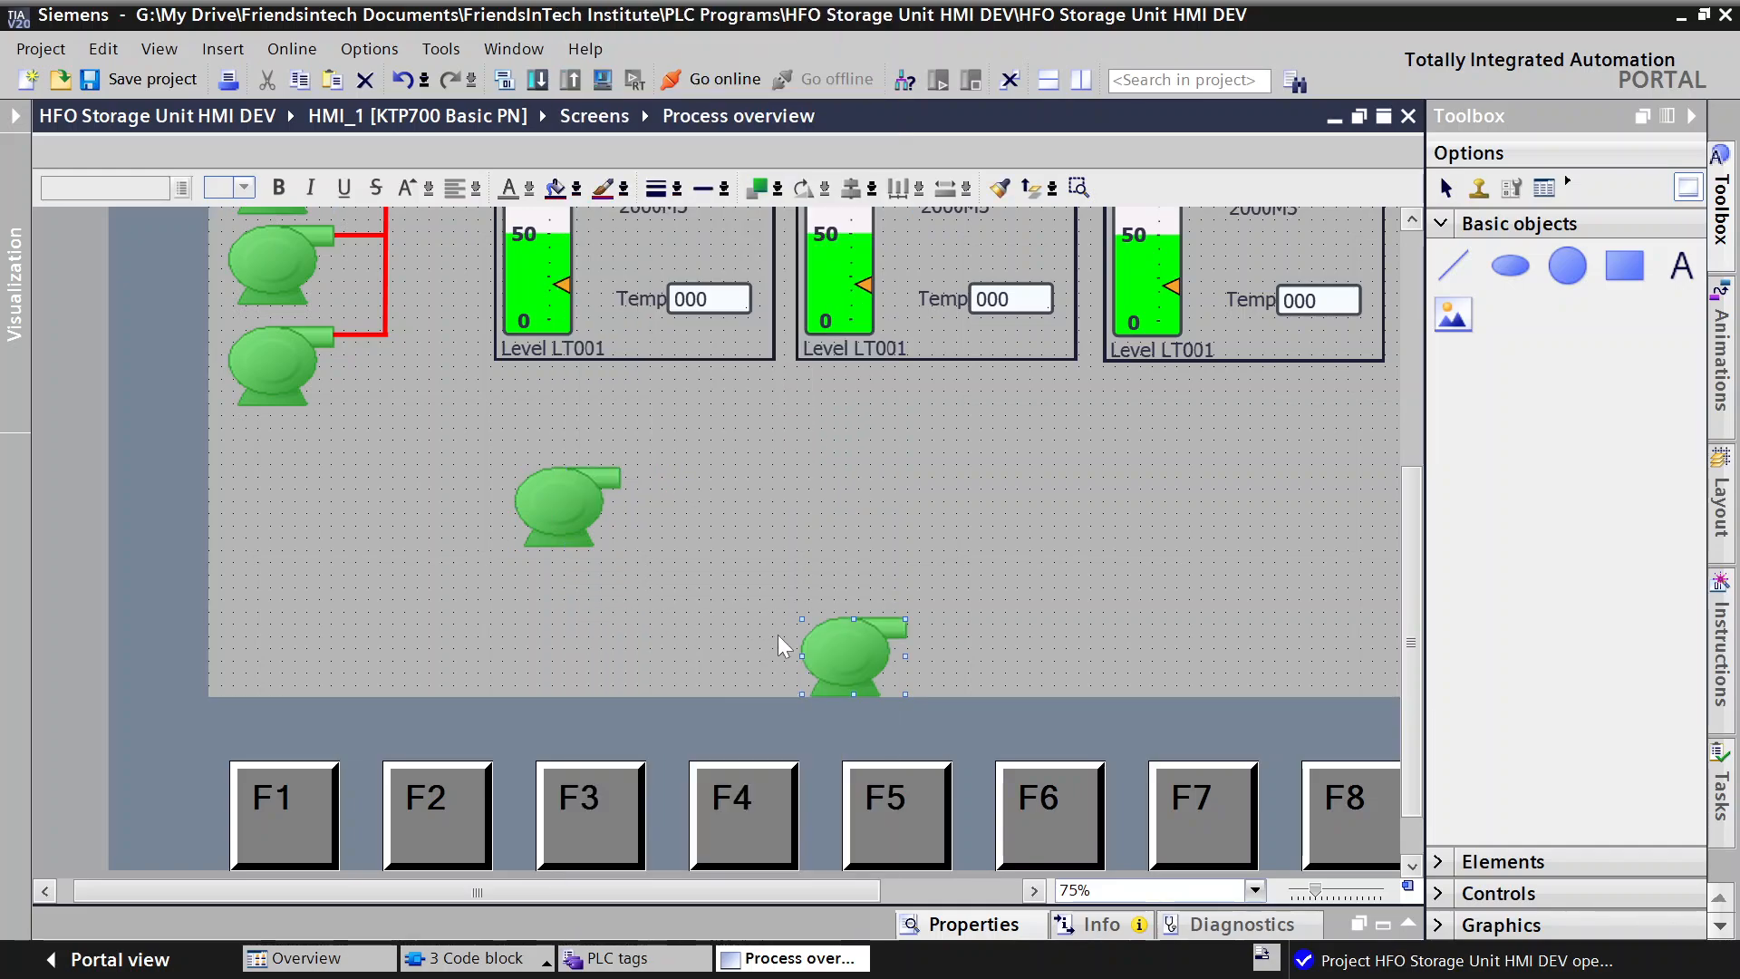
left_click_drag(838, 650, 556, 641)
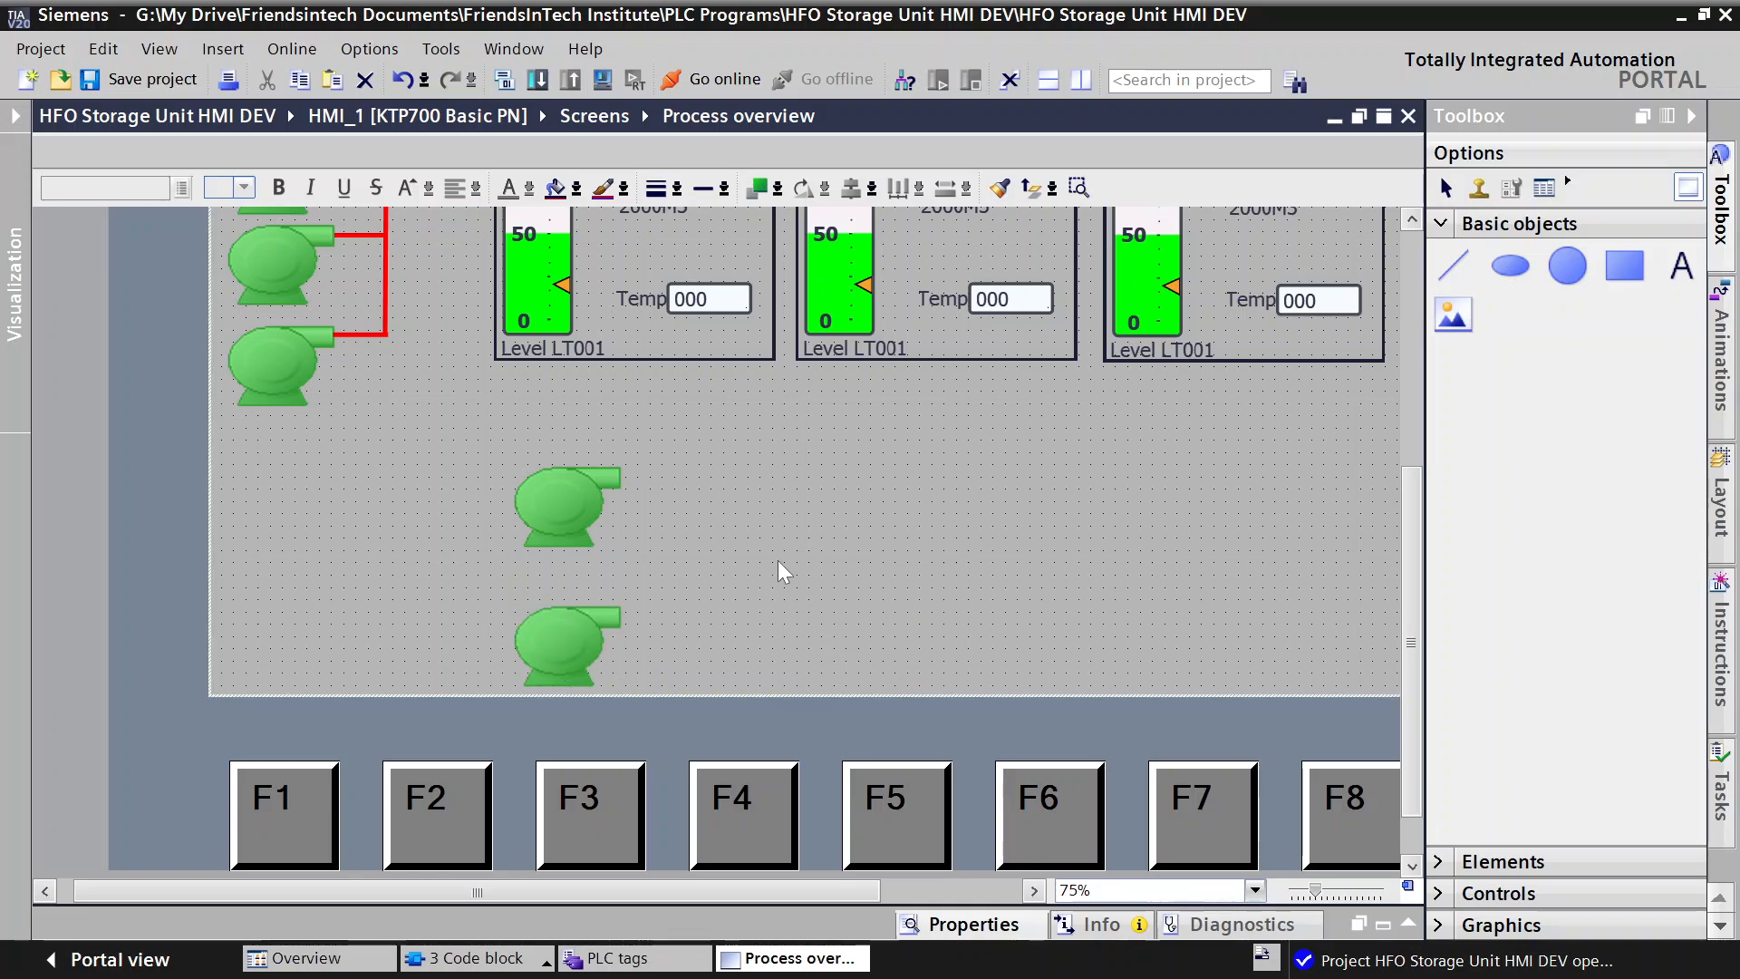
scroll(683, 537, "up", 5)
scroll(975, 534, "down", 3)
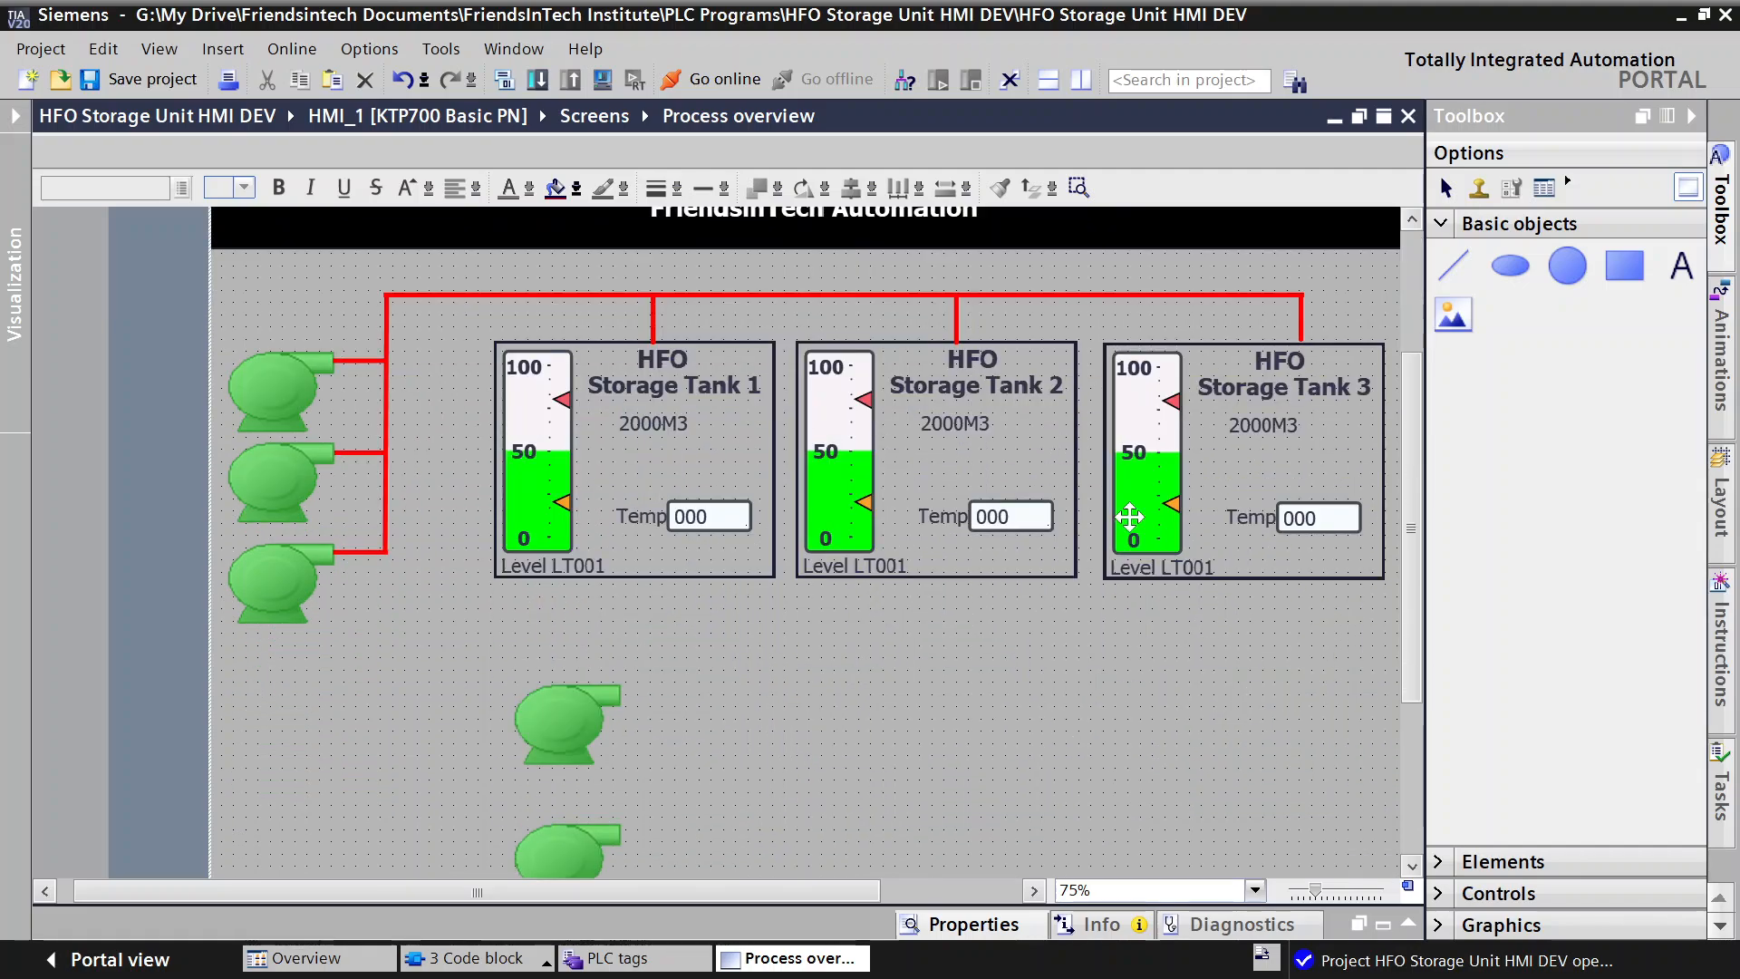
mouse_move(1275, 969)
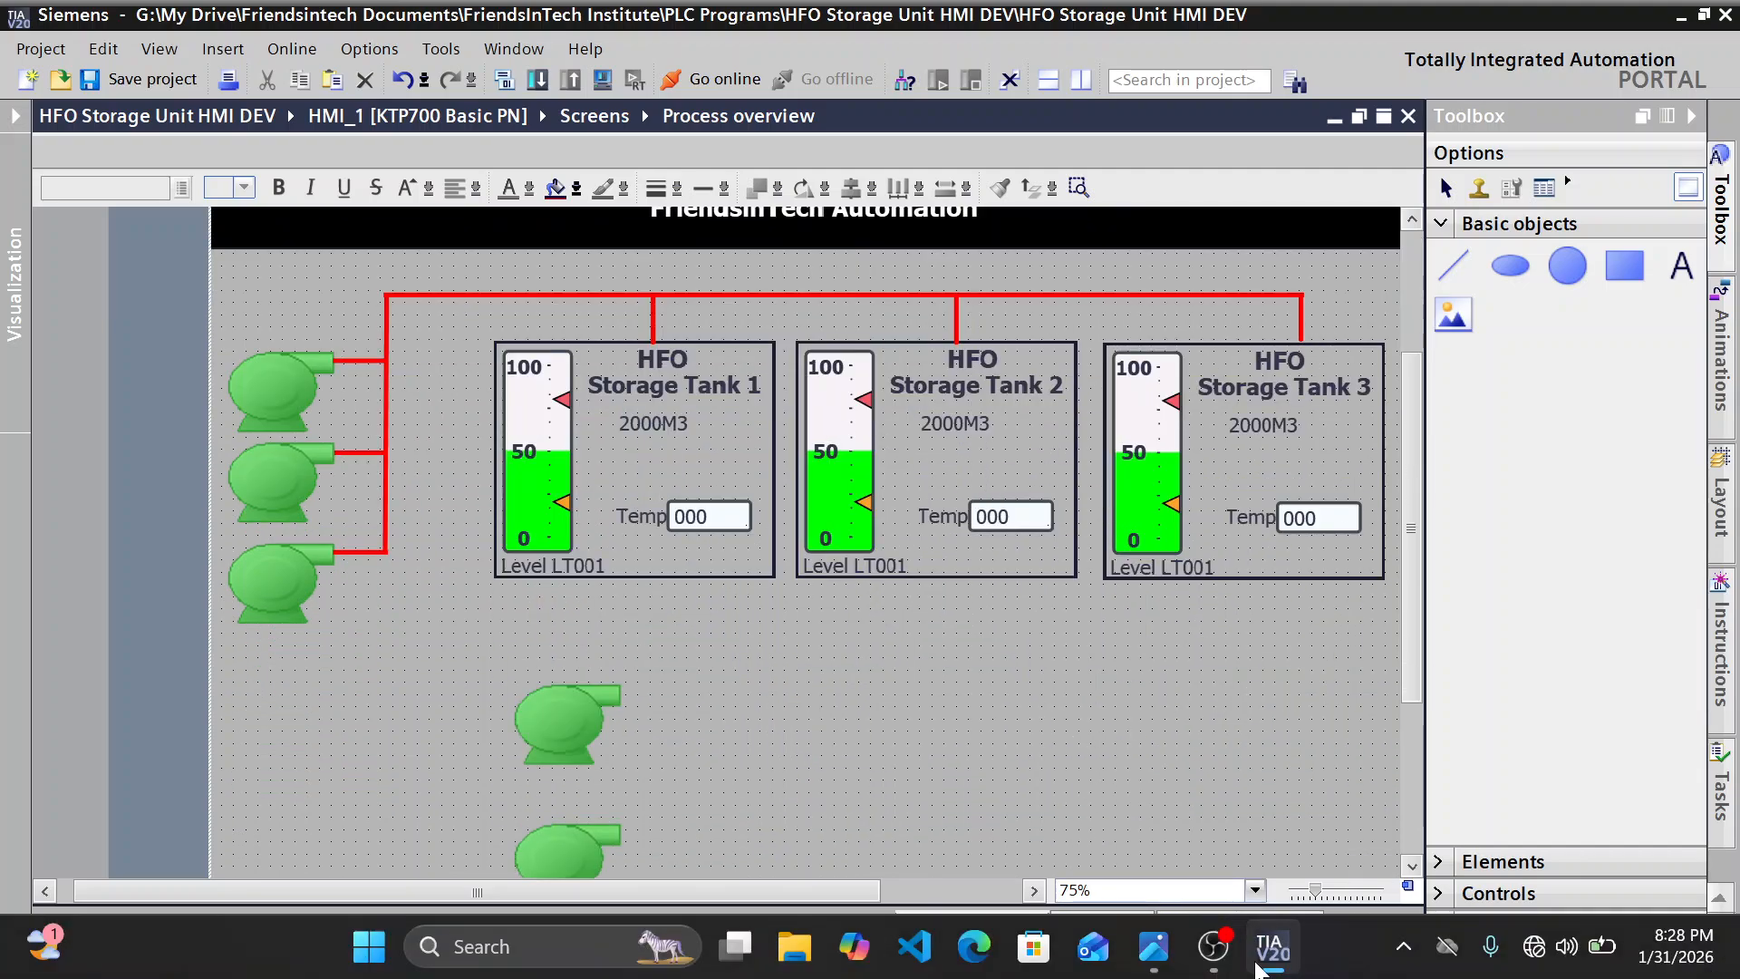
left_click(1213, 947)
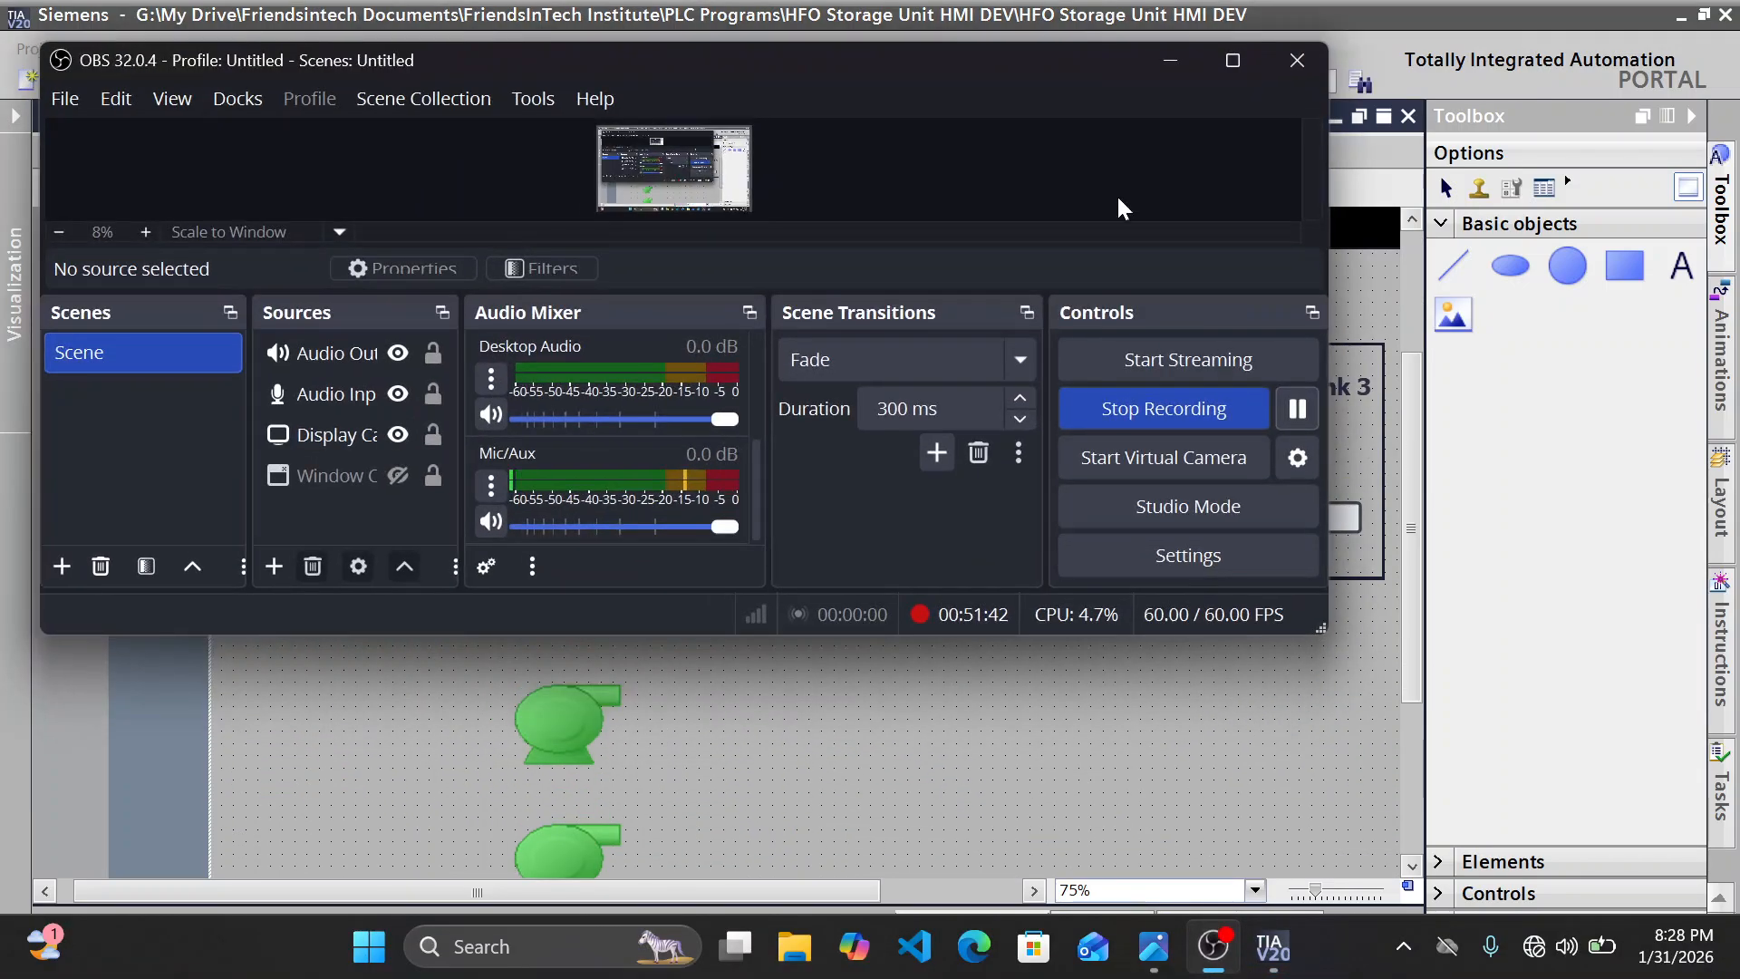
left_click(1291, 409)
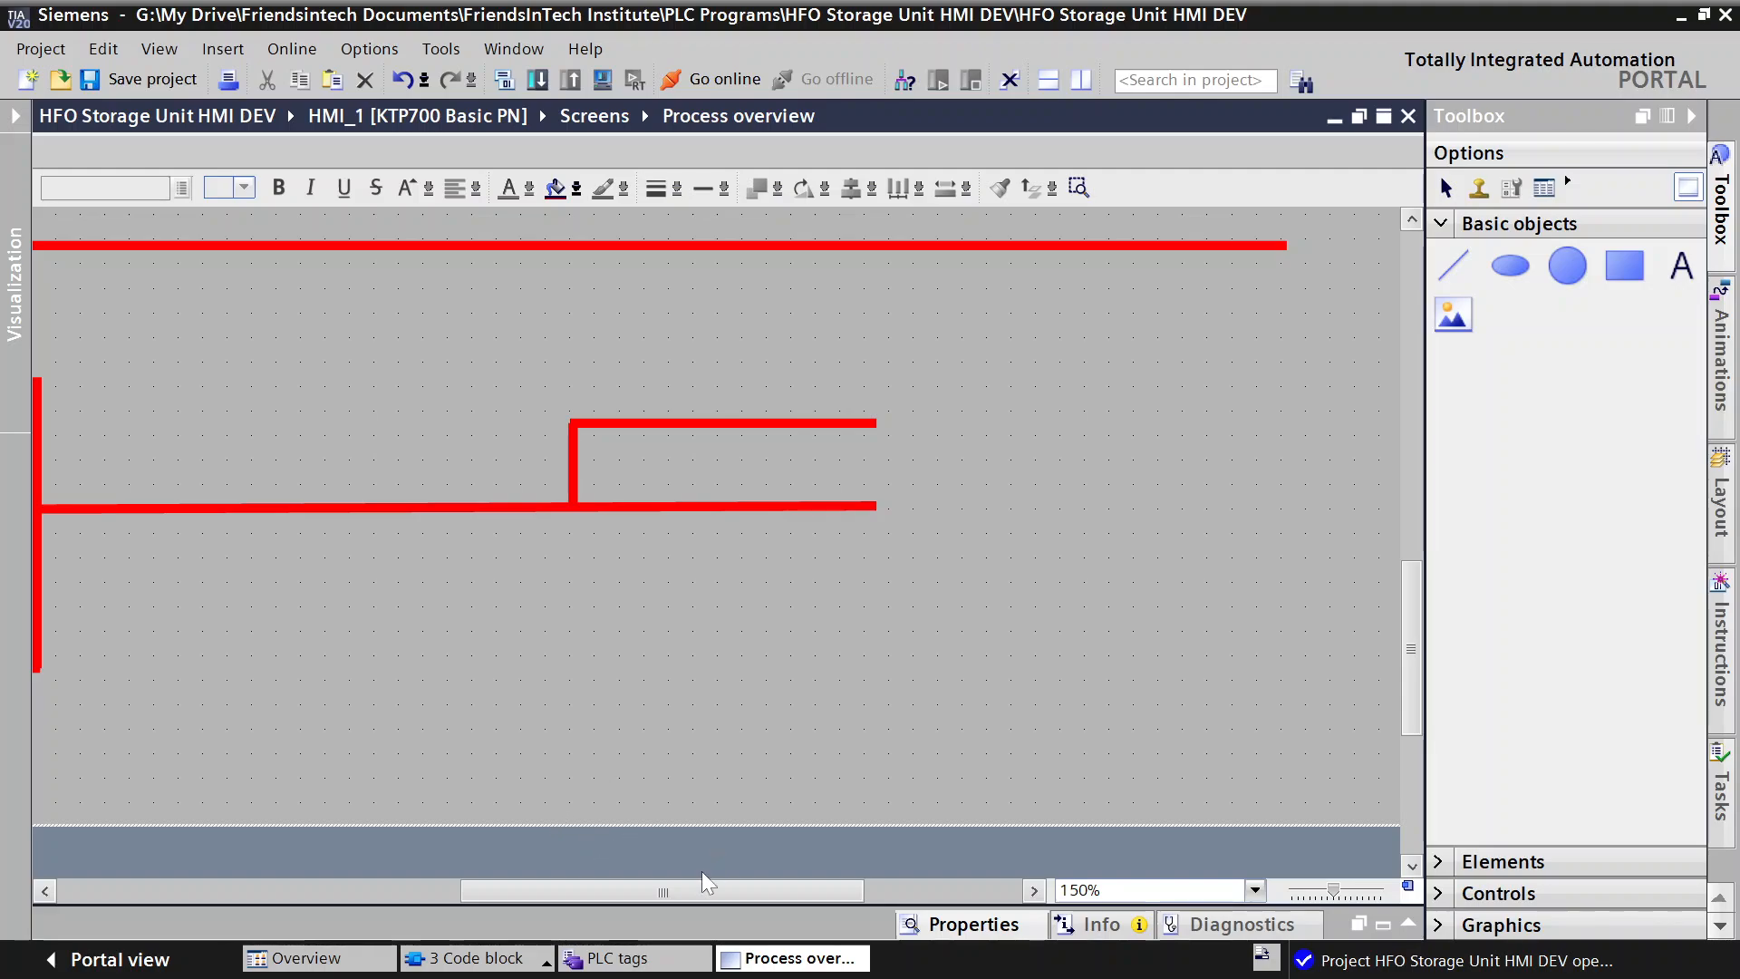
Step: Open the Valves folder of the graphics library and look through its colored valve symbols
left_click(1436, 225)
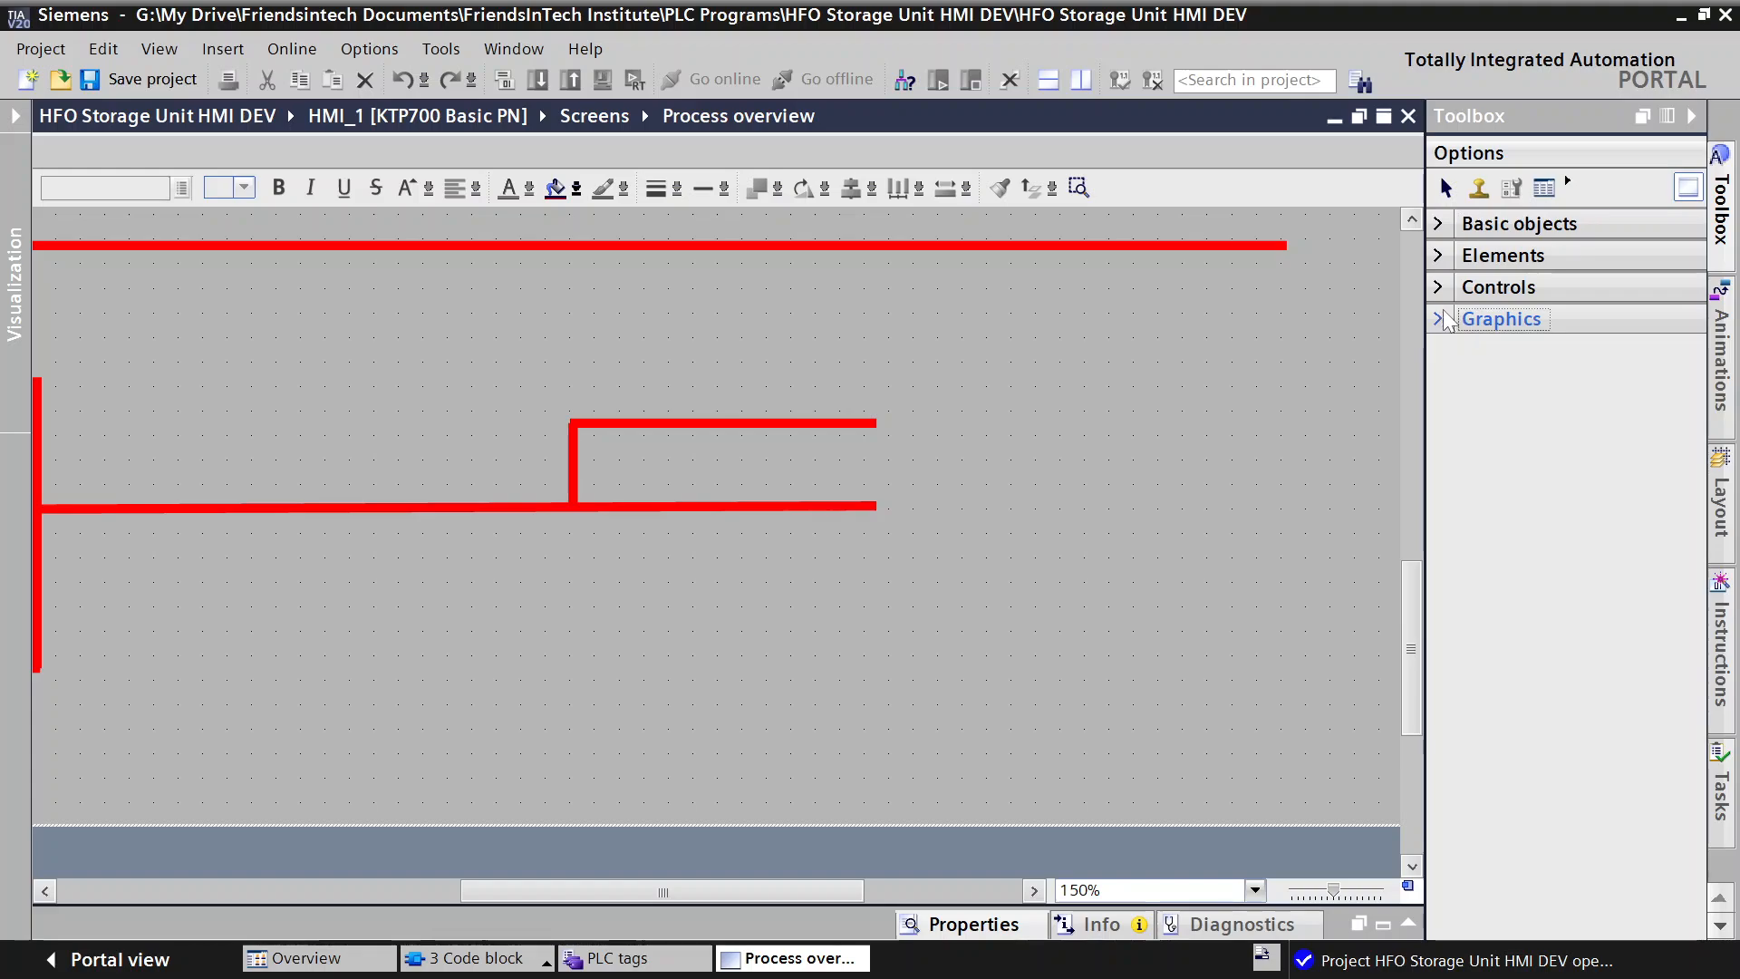
left_click(1442, 316)
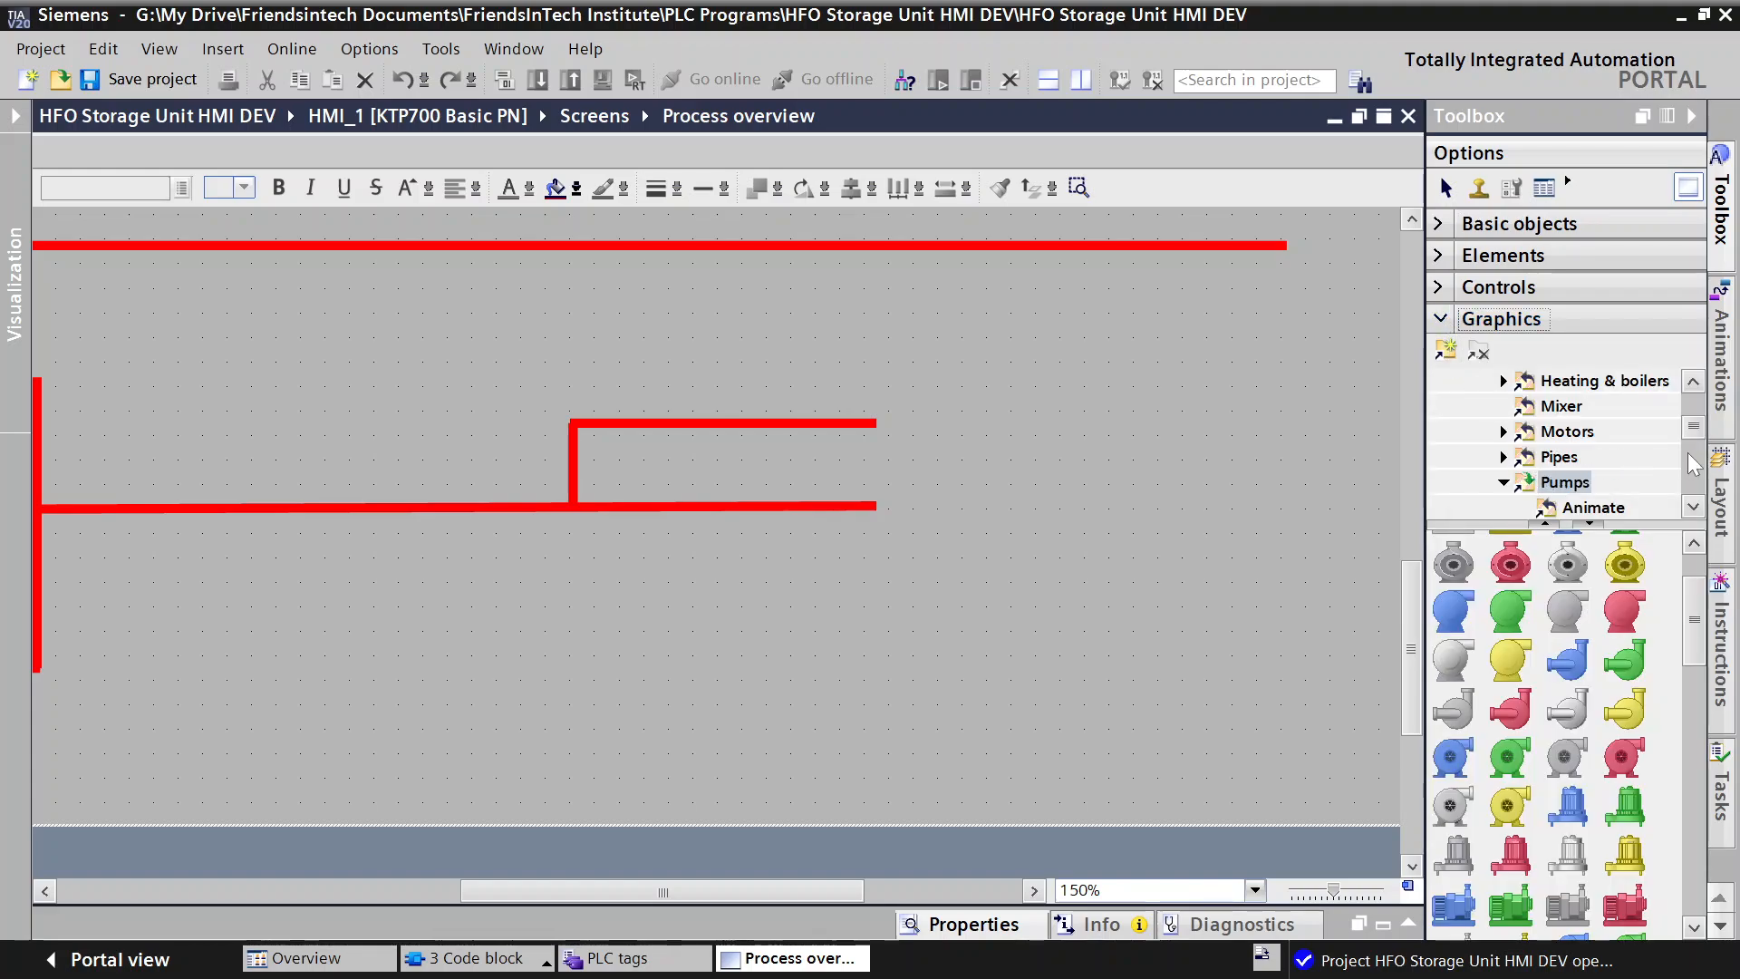
left_click_drag(1695, 431, 1697, 451)
left_click(1552, 510)
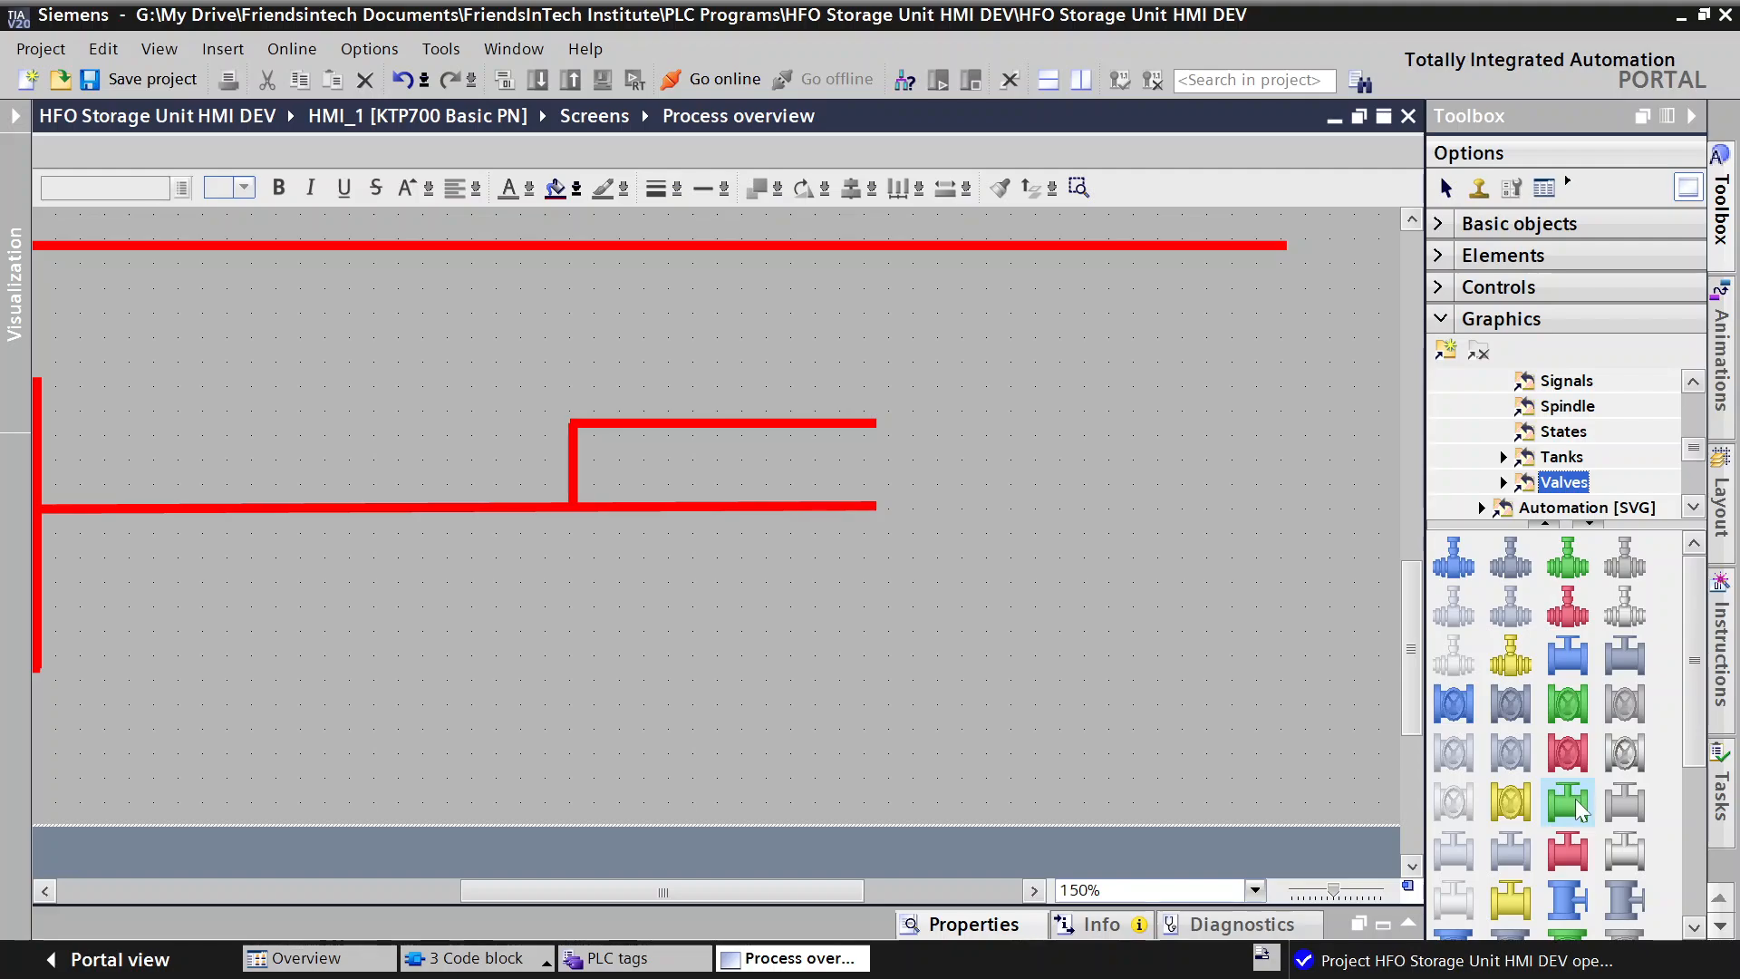
left_click_drag(1700, 633, 1722, 904)
left_click_drag(1733, 826, 1720, 521)
scroll(1572, 454, "up", 2)
scroll(1570, 459, "down", 3)
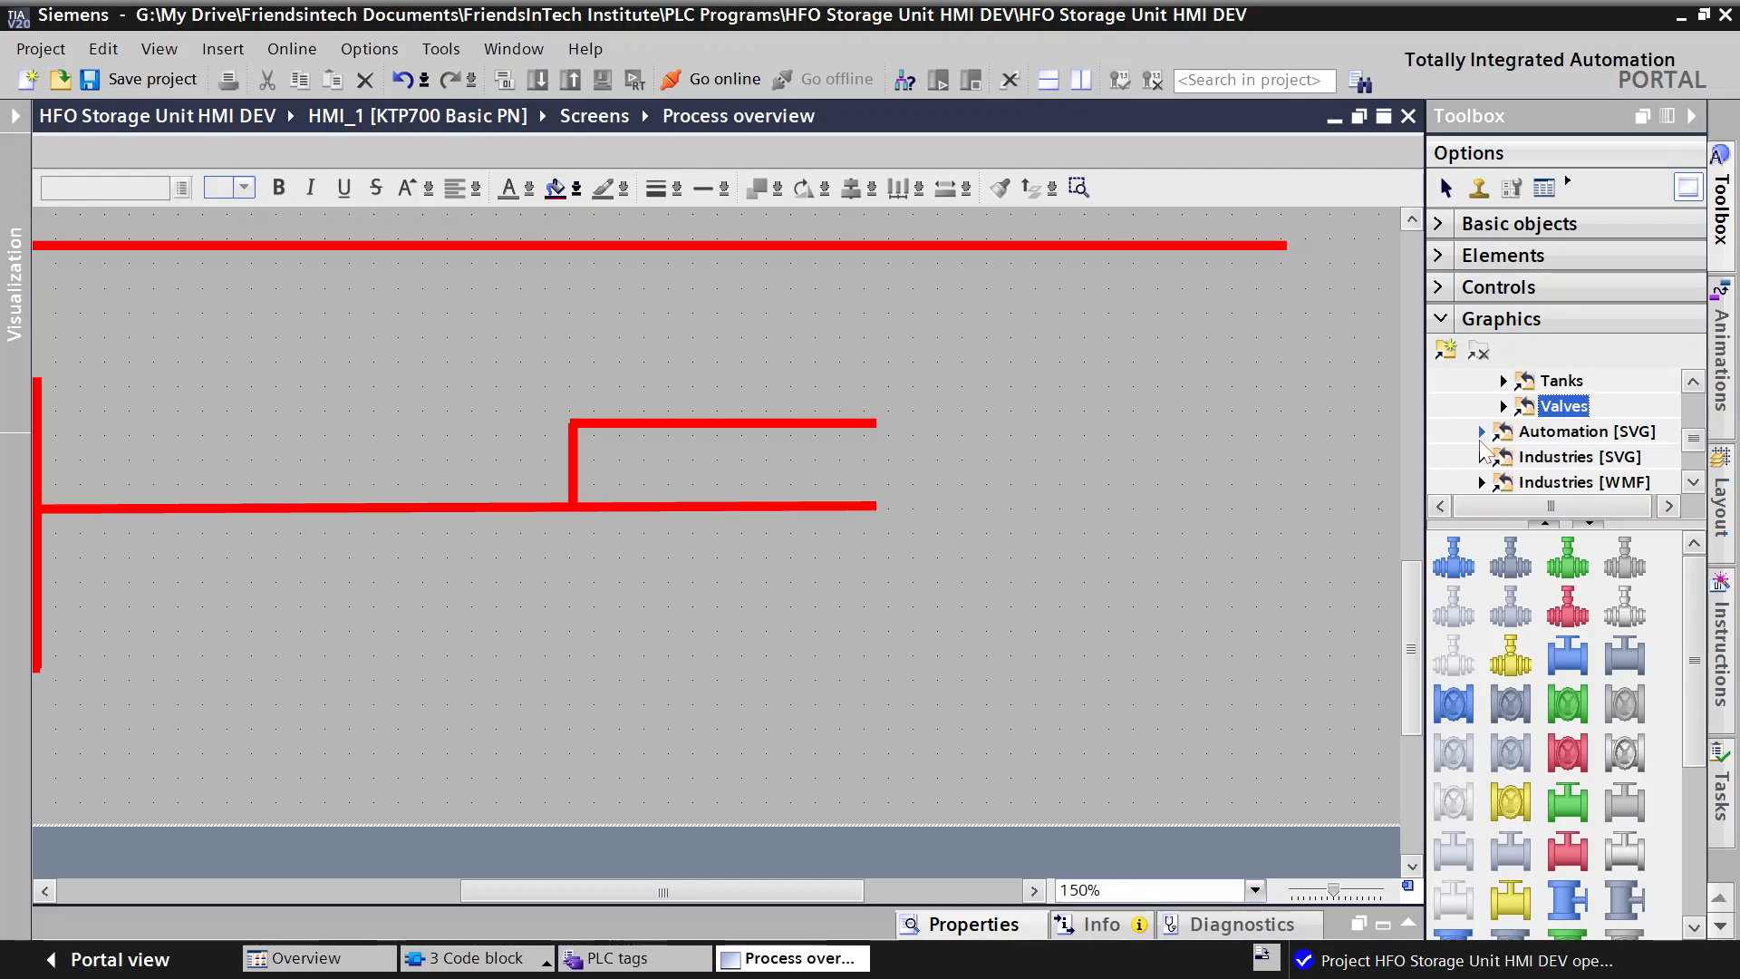
Step: Expand the Automation [SVG] graphics collection and examine the symbols in its Valves folder
left_click(1481, 433)
scroll(1550, 453, "down", 3)
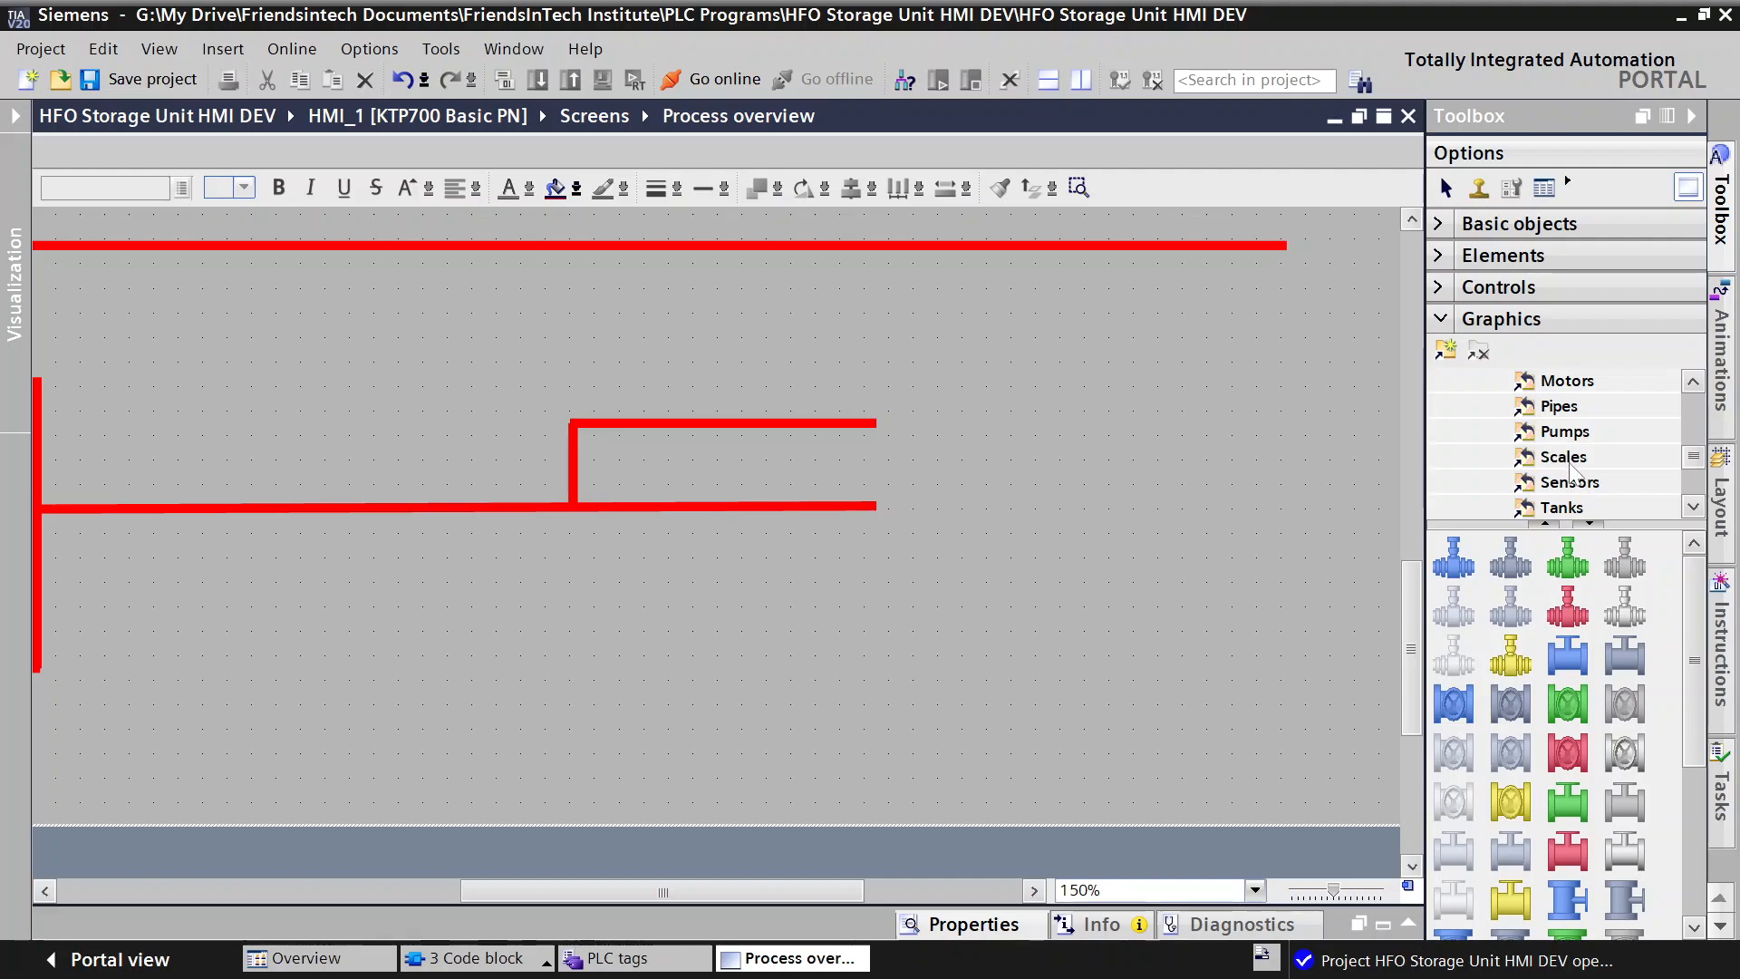
scroll(1571, 471, "down", 1)
left_click(1565, 459)
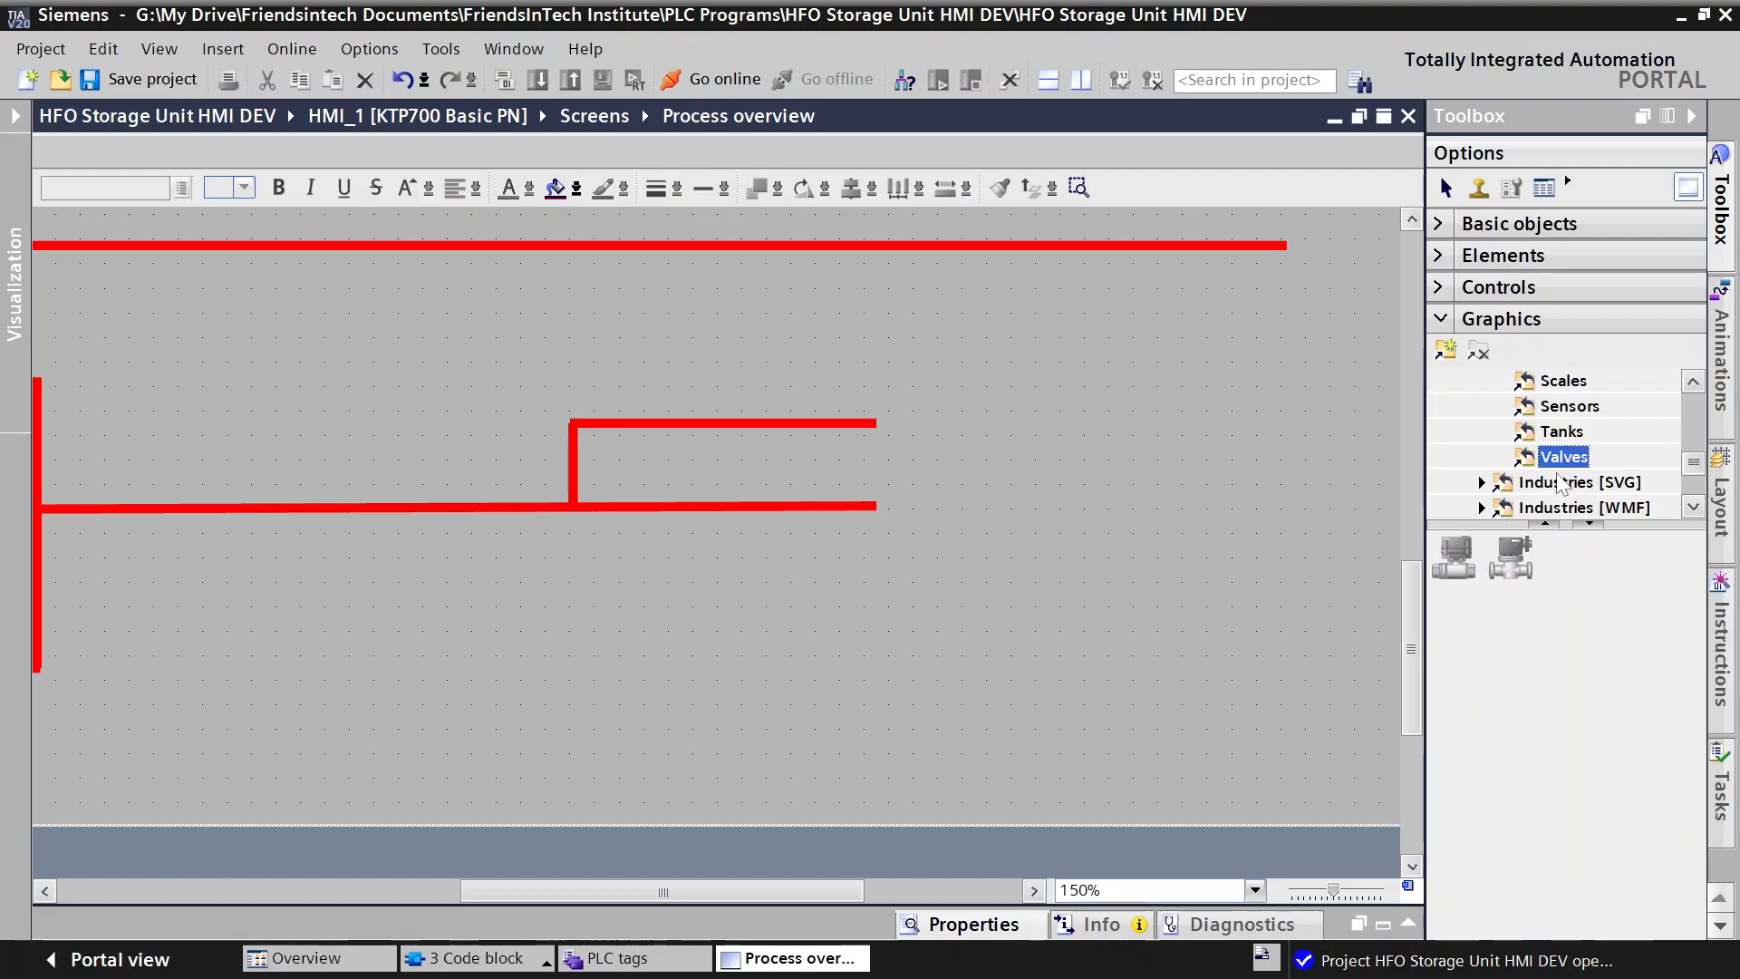
scroll(1542, 459, "down", 3)
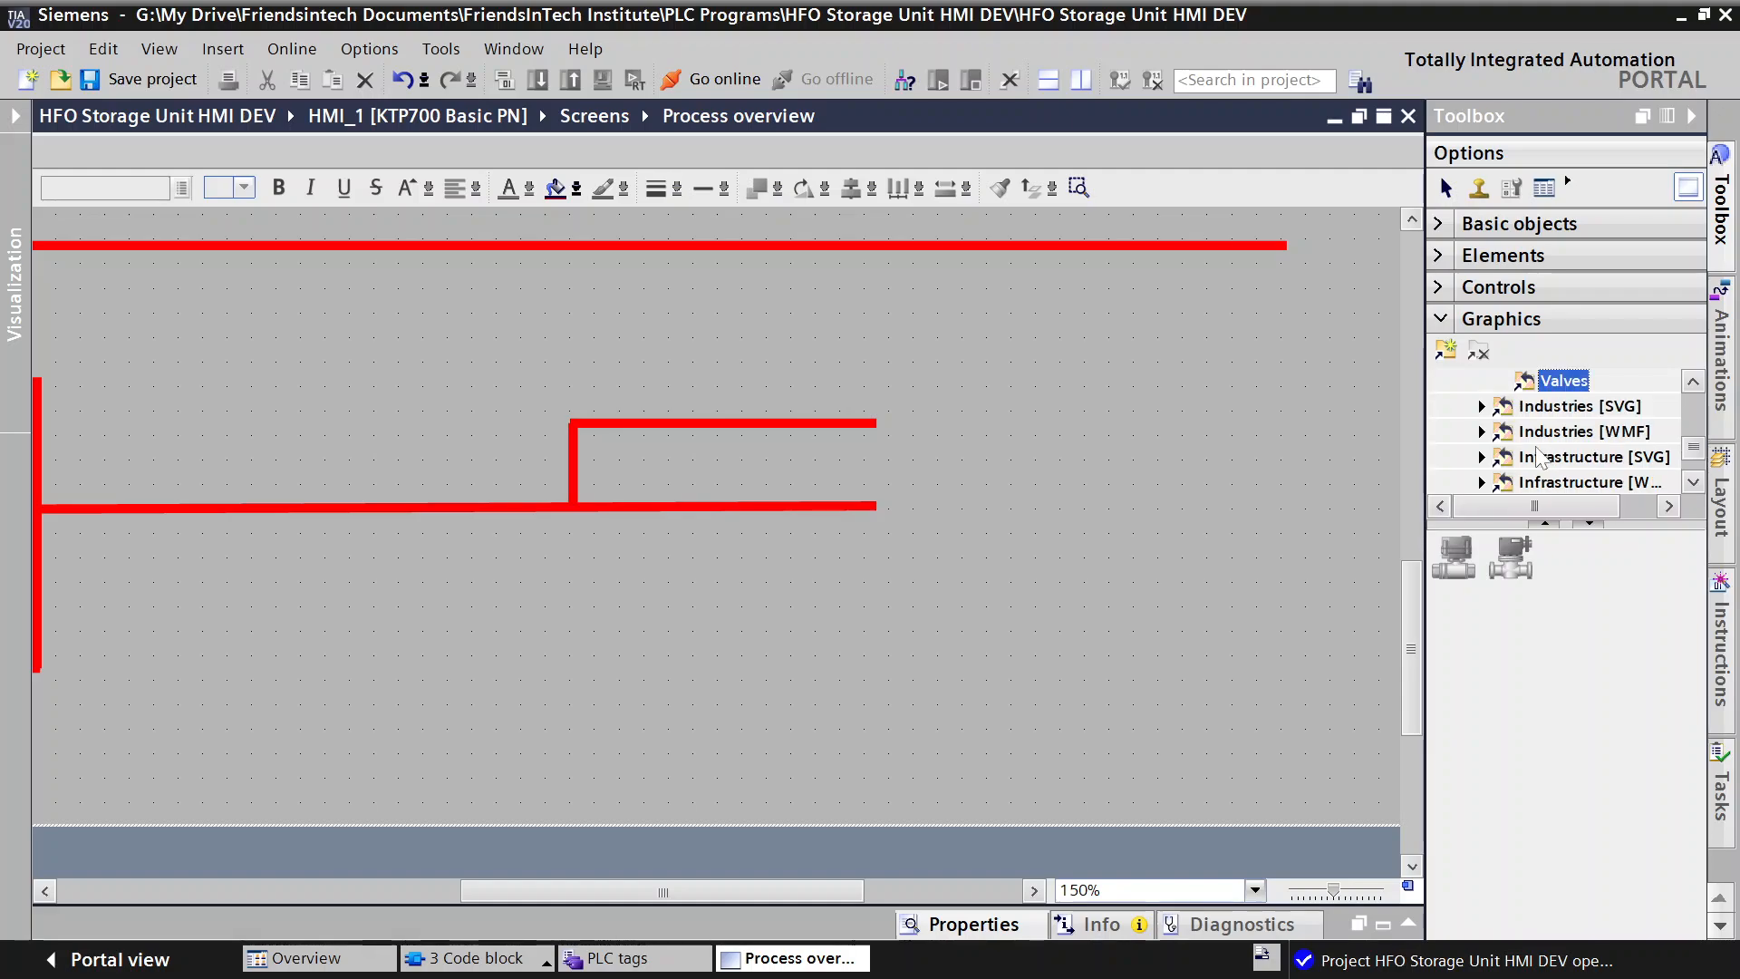
Step: Browse the Industries [SVG] subfolders and examine the colored pipe valve symbols in the Valves folder above Automation [SVG]
left_click(1546, 410)
left_click(1483, 407)
scroll(1531, 423, "down", 2)
scroll(1546, 422, "up", 1)
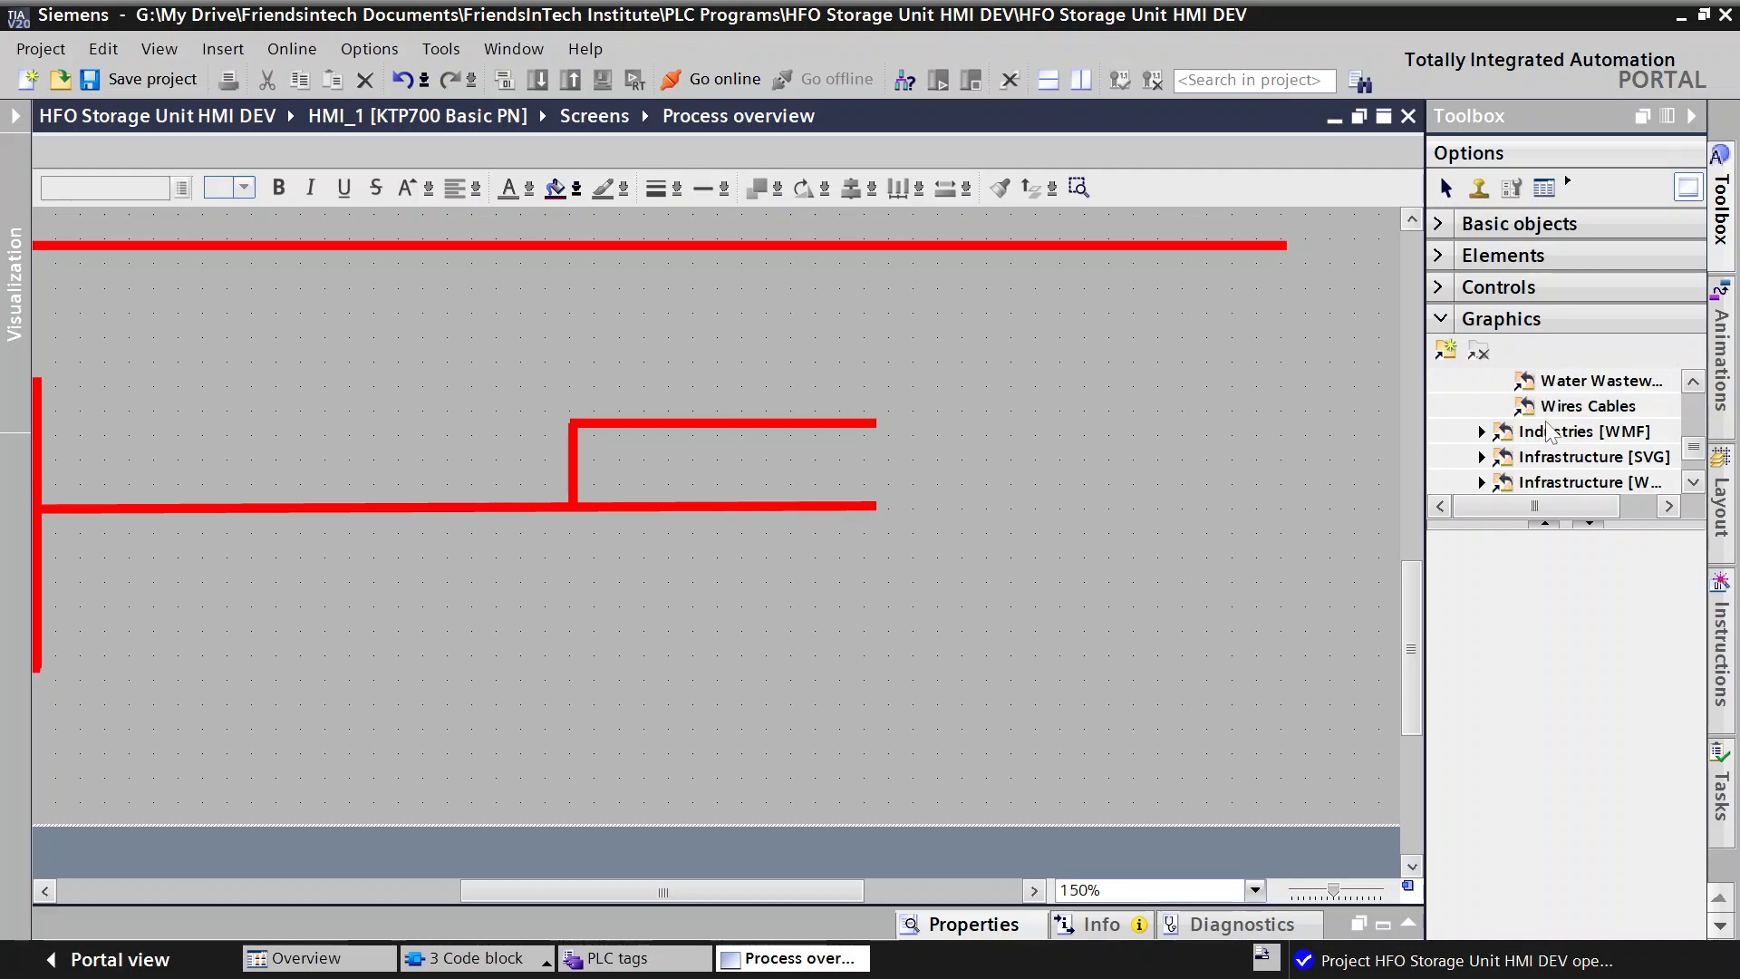
scroll(1550, 433, "up", 1)
scroll(1550, 433, "up", 5)
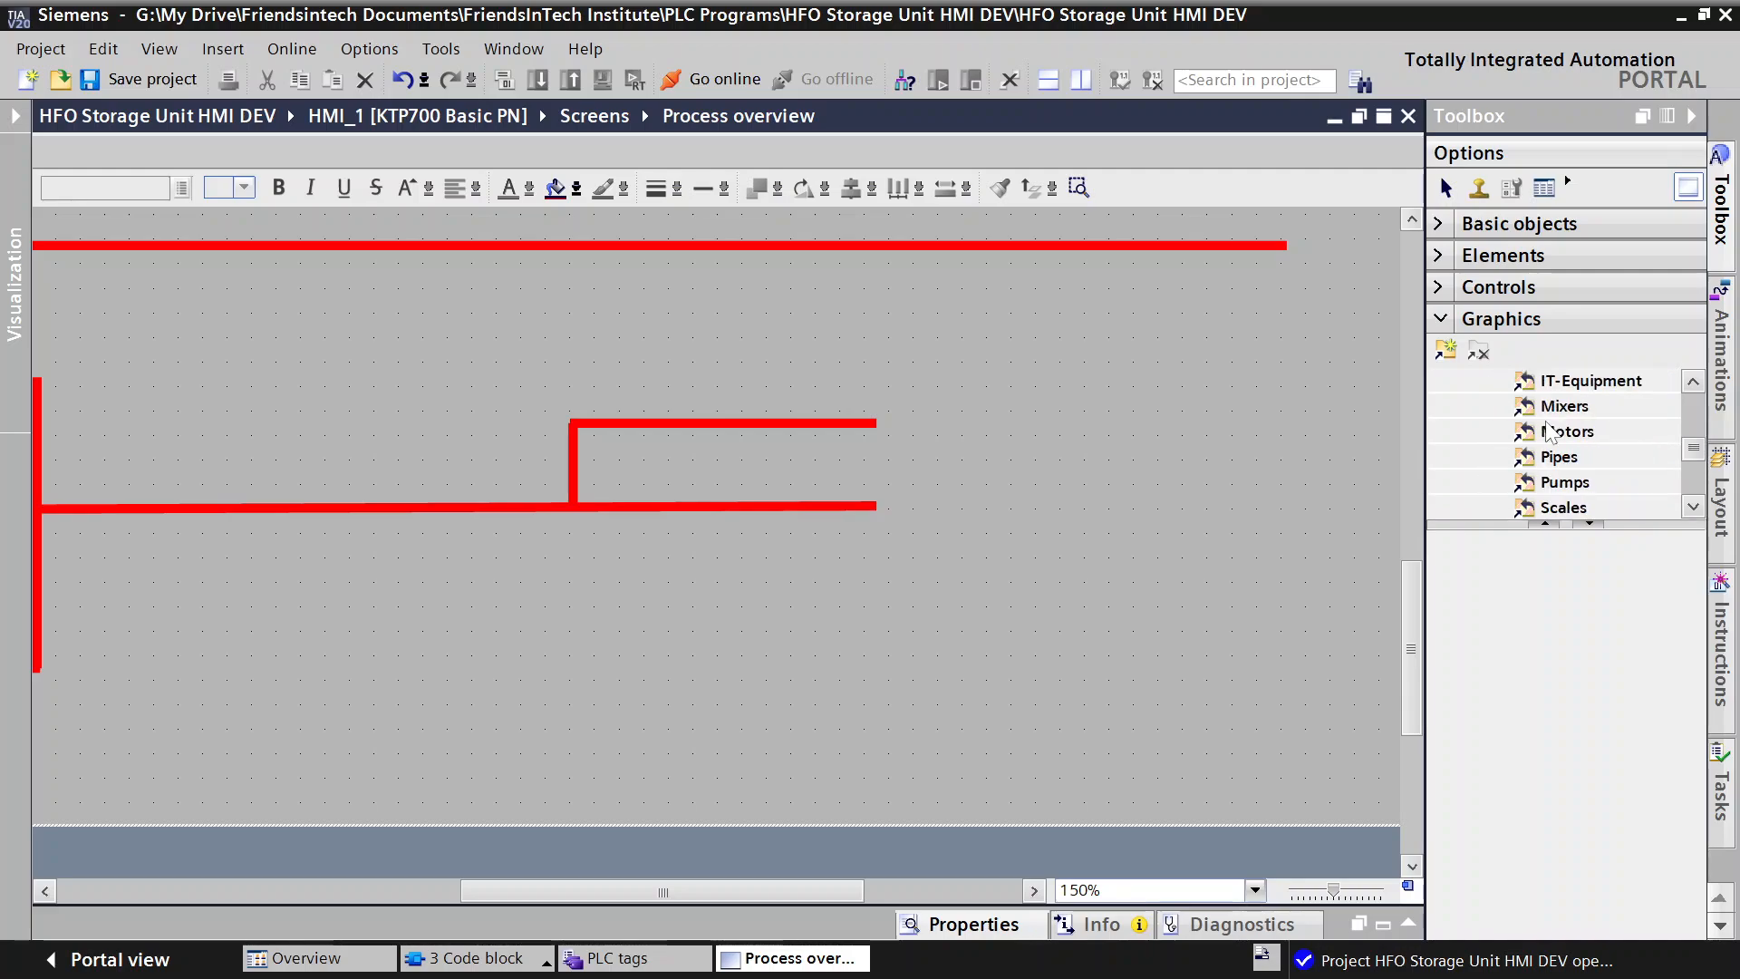
left_click(1563, 406)
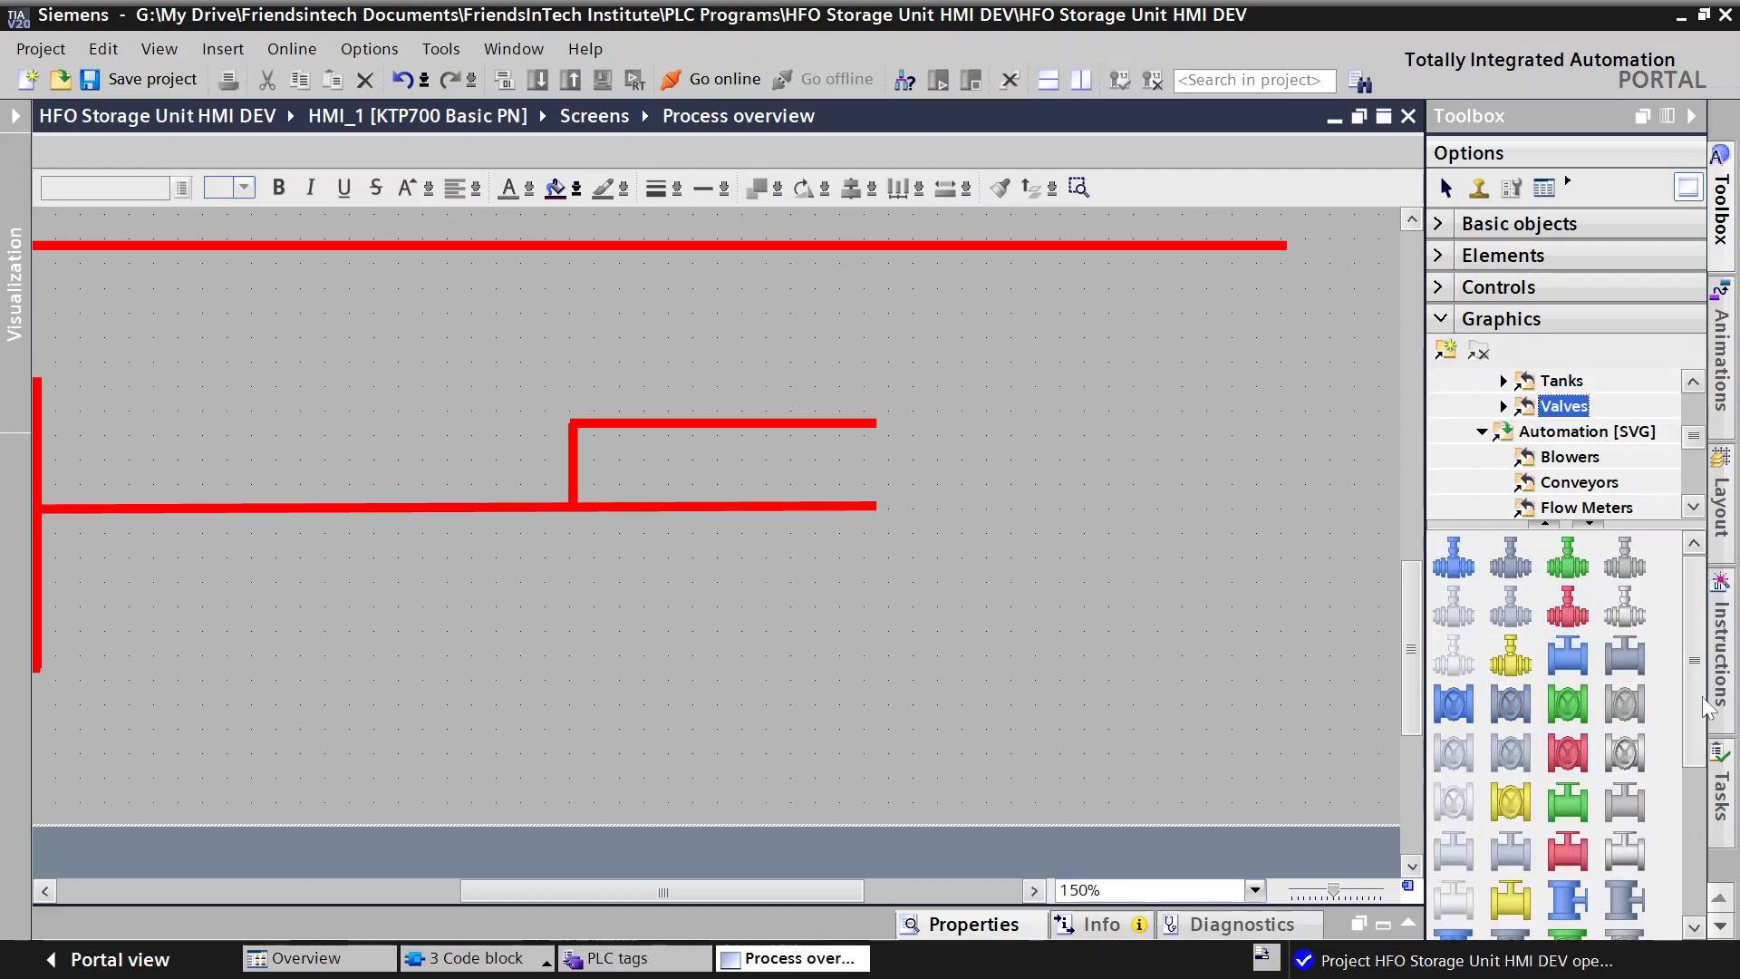
scroll(1682, 809, "down", 5)
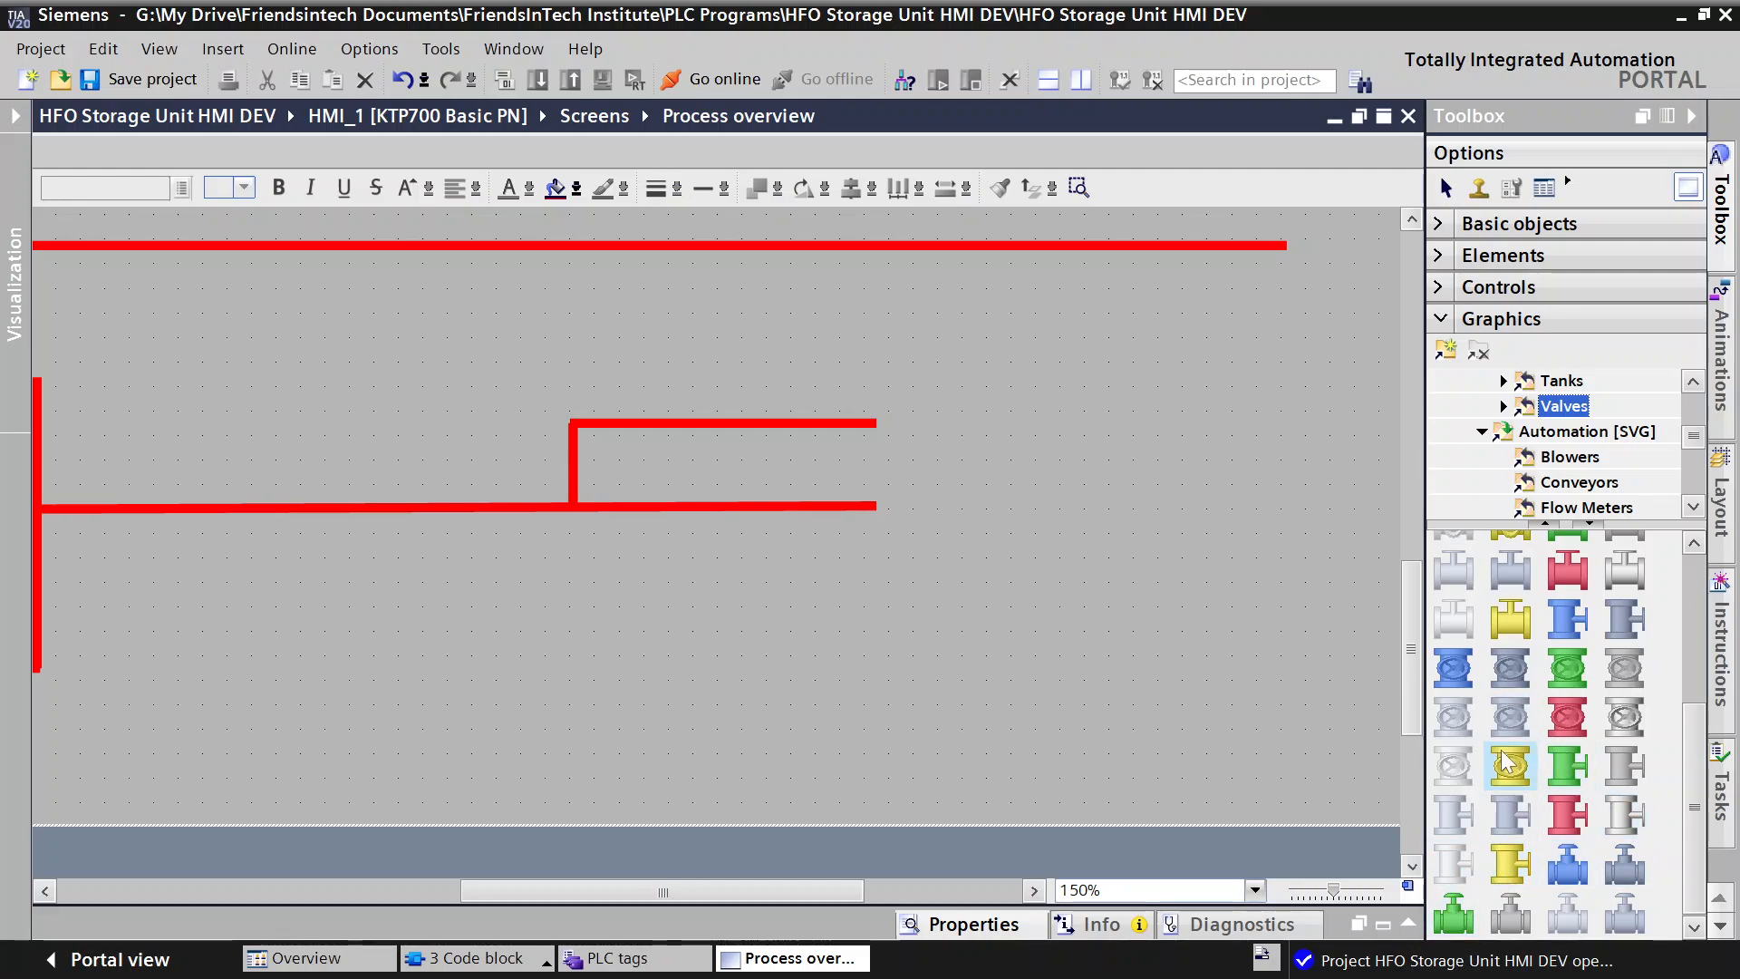
scroll(1691, 702, "up", 5)
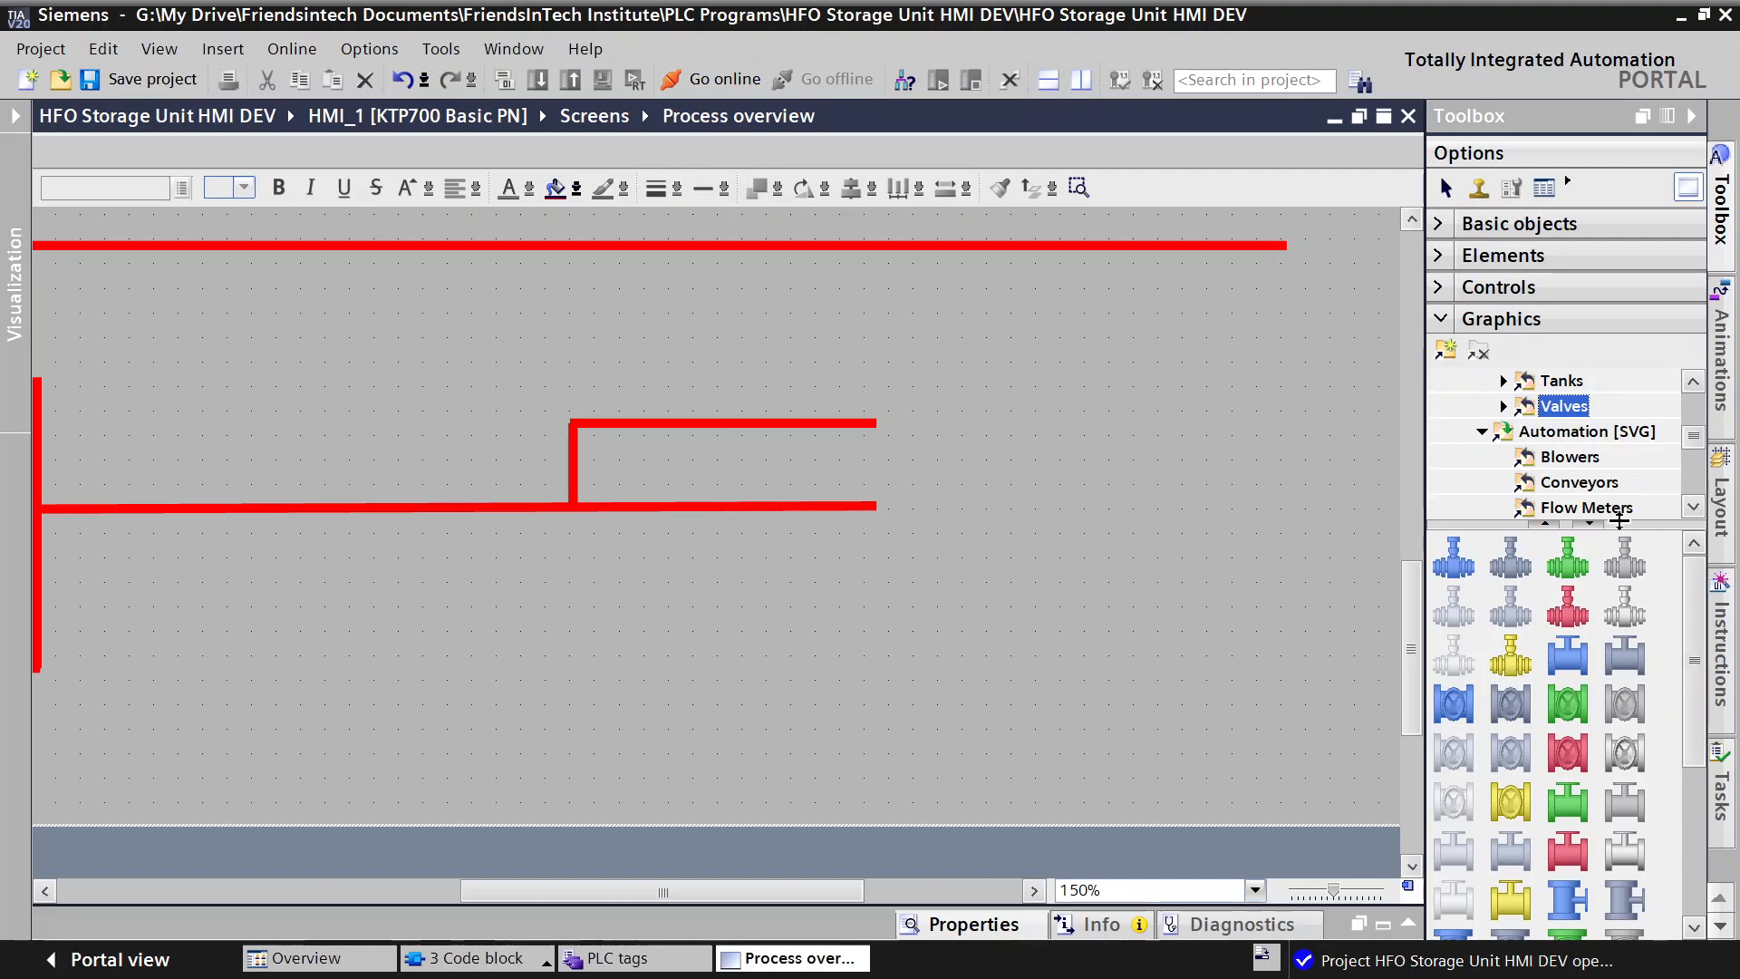
mouse_move(1683, 435)
left_mouse_down()
mouse_move(1694, 482)
mouse_move(1689, 464)
left_mouse_up()
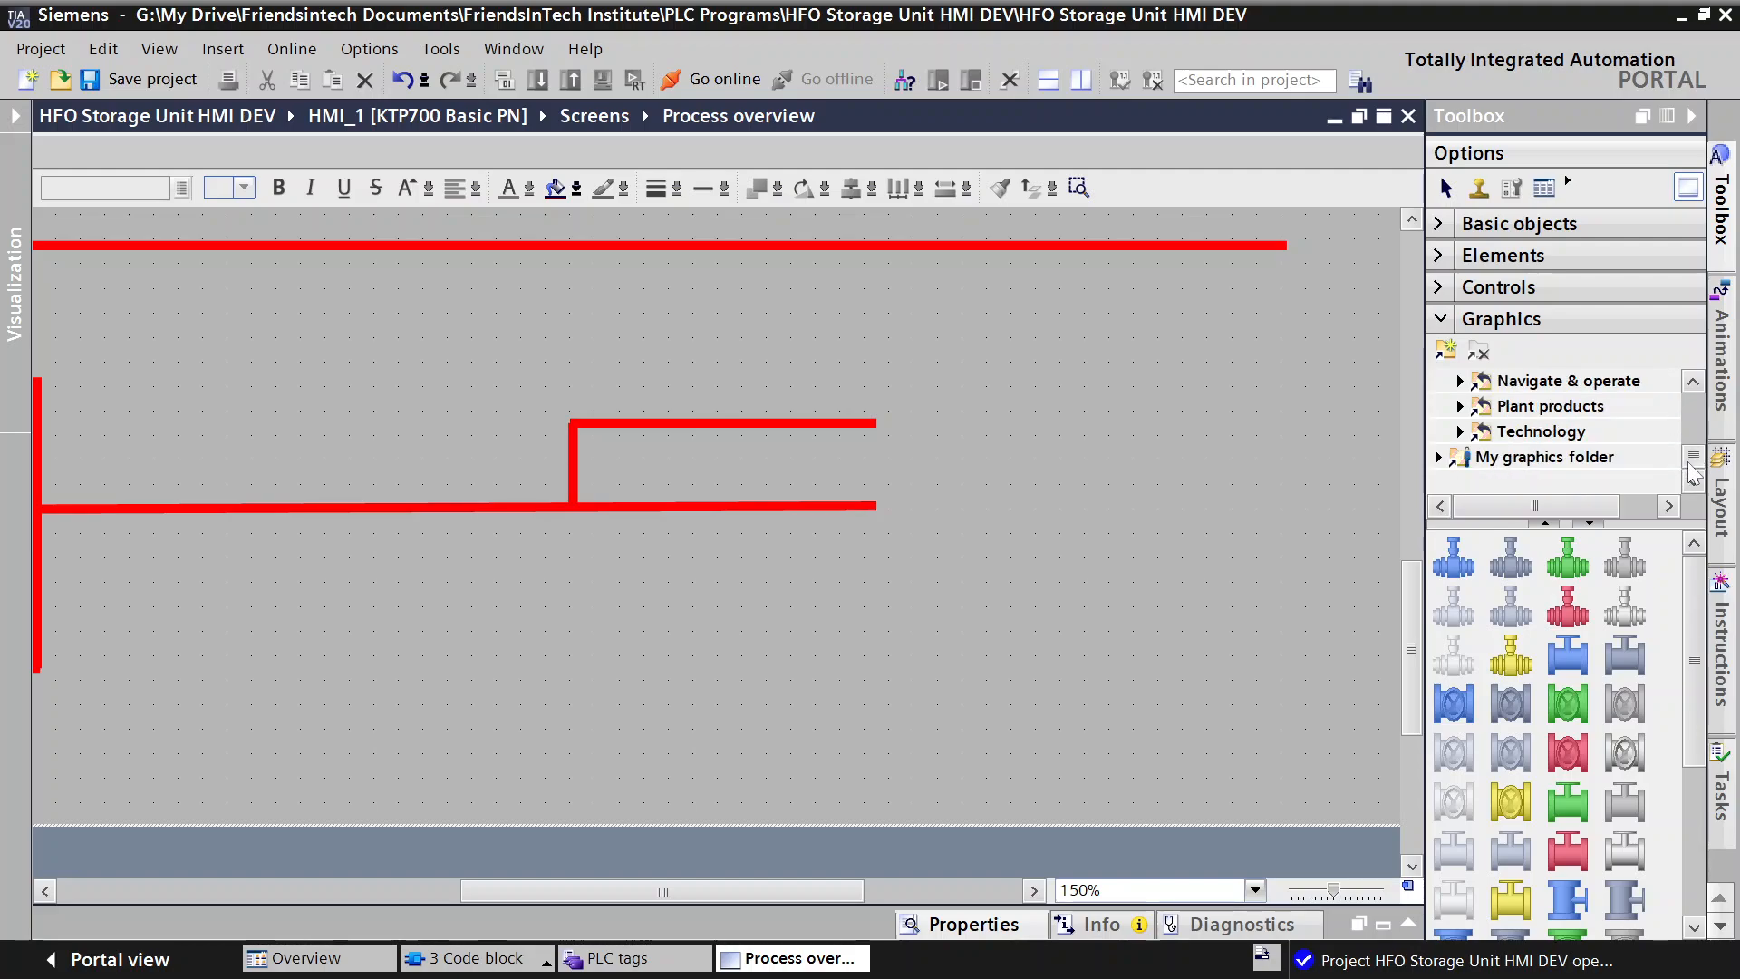
Step: Look through the Plant products and Navigate & operate graphics collections for suitable valve symbols
left_click(1528, 413)
left_click(1460, 407)
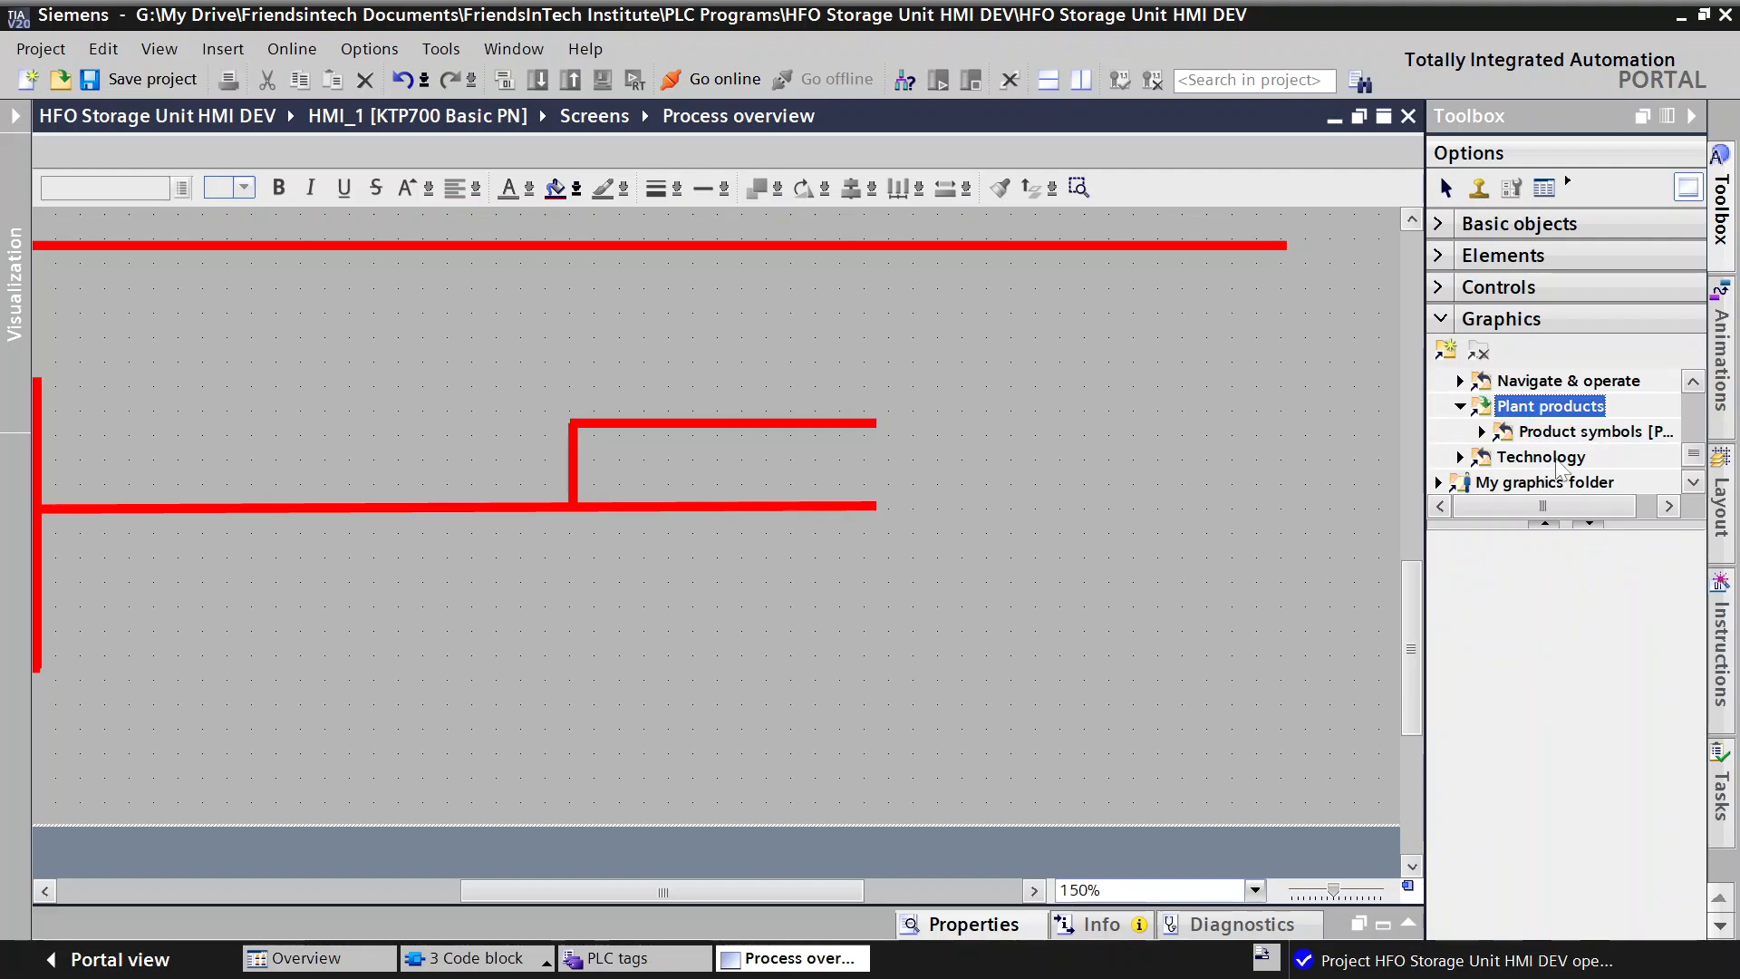
left_click(1483, 433)
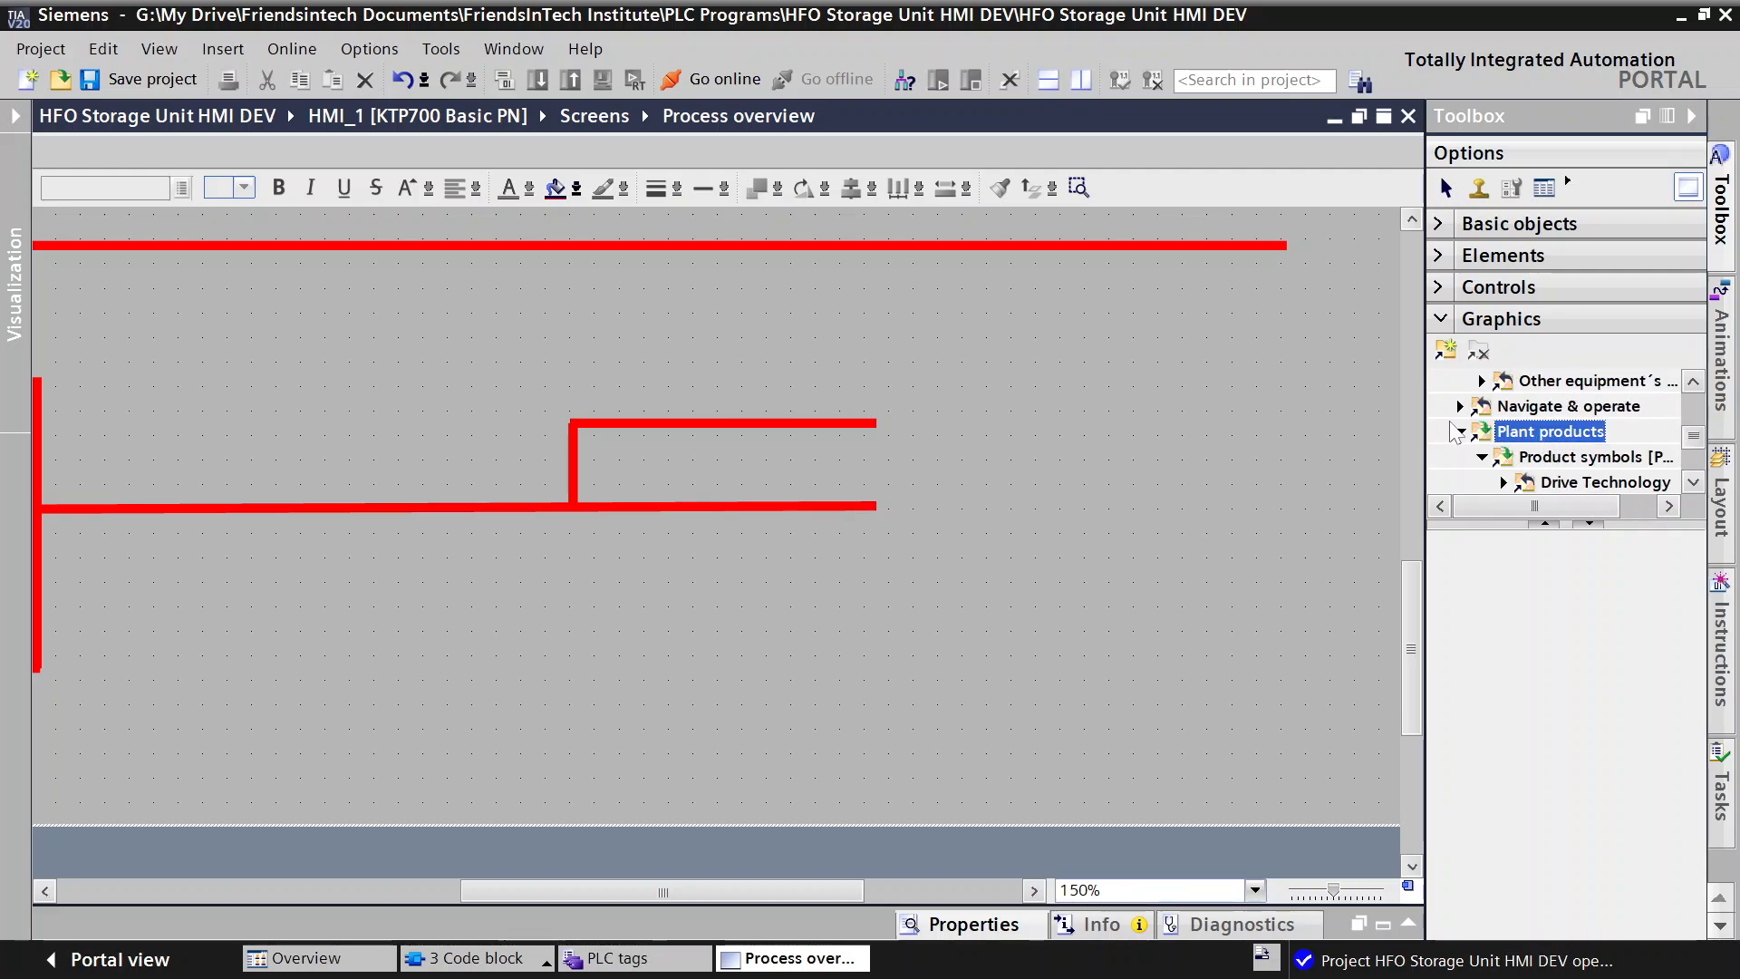
left_click(1460, 432)
left_click(1460, 407)
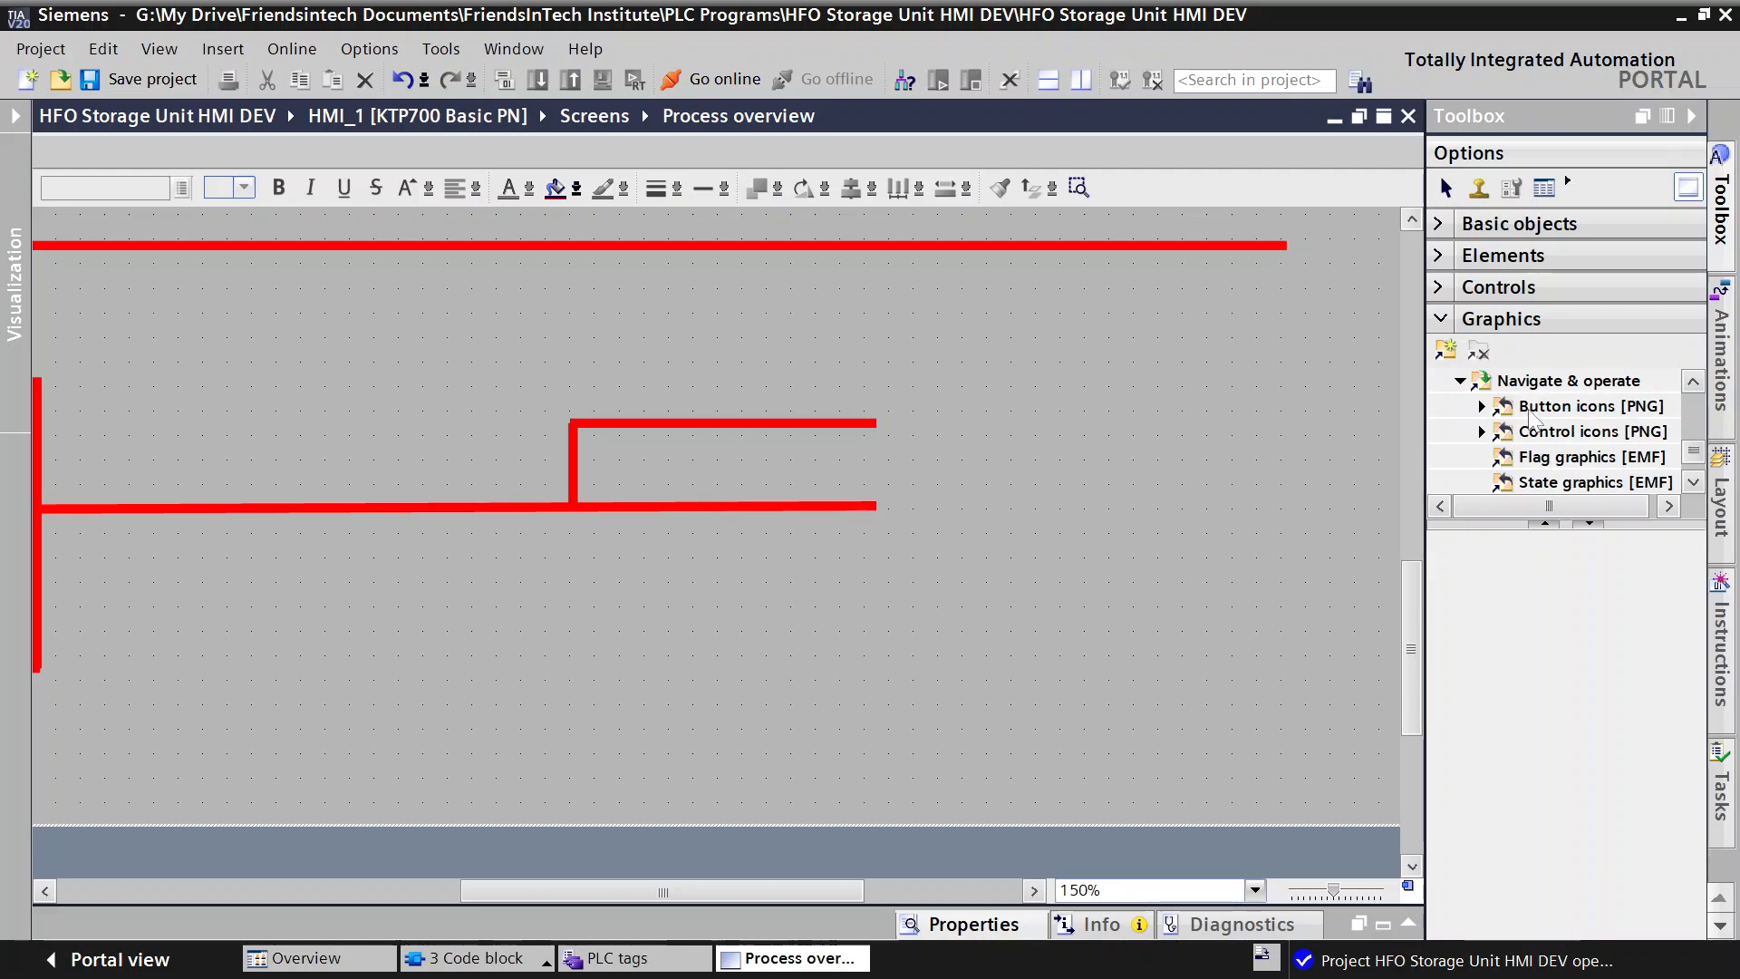
scroll(1552, 426, "up", 3)
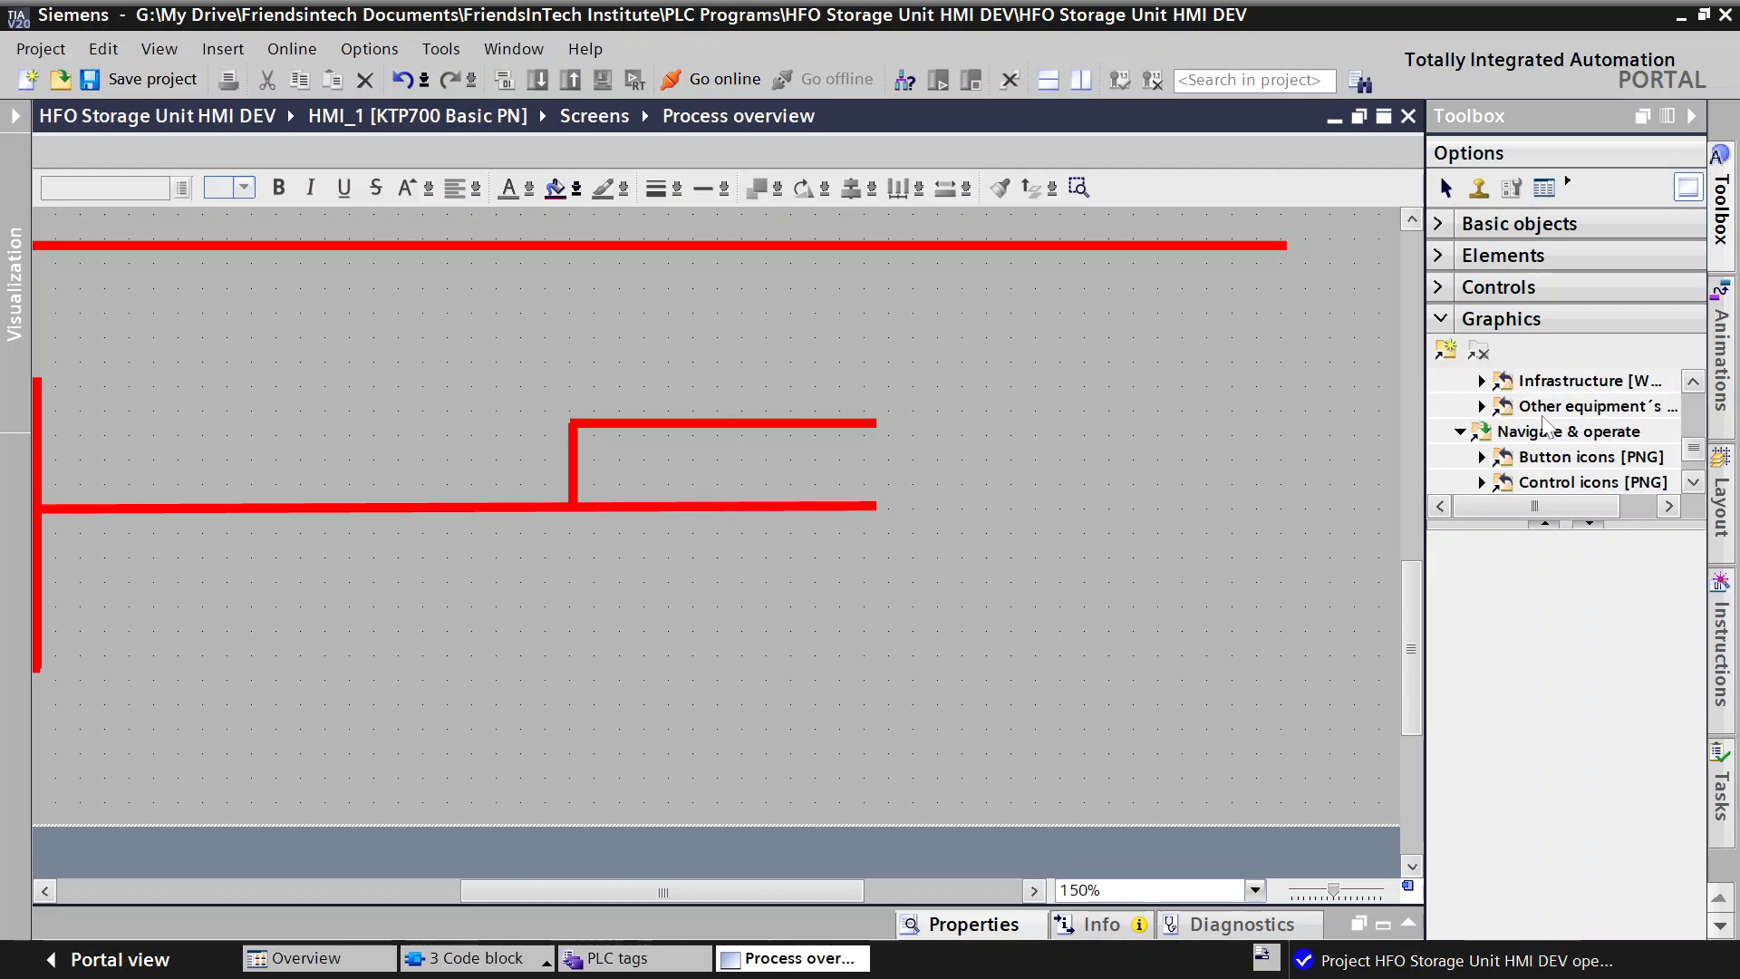
Step: Expand the Other equipment's graphics collection and examine the symbols in its Valves folder
left_click(1482, 407)
scroll(1544, 433, "down", 2)
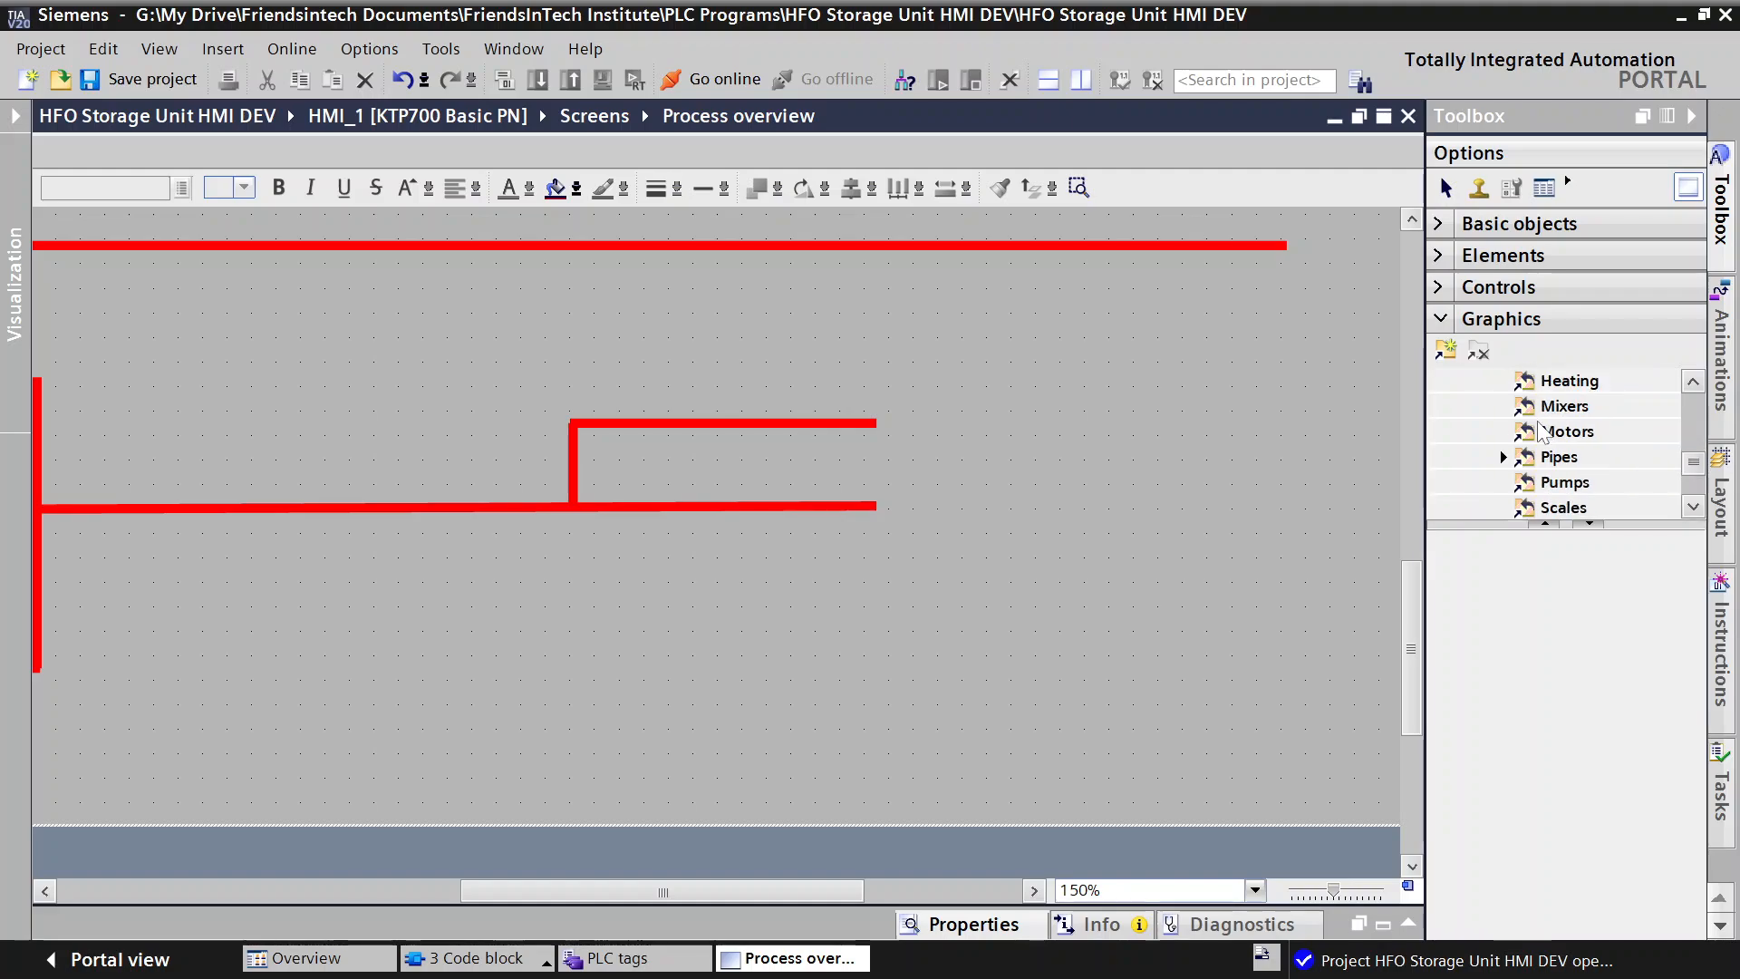
scroll(1607, 492, "down", 1)
scroll(1577, 494, "down", 1)
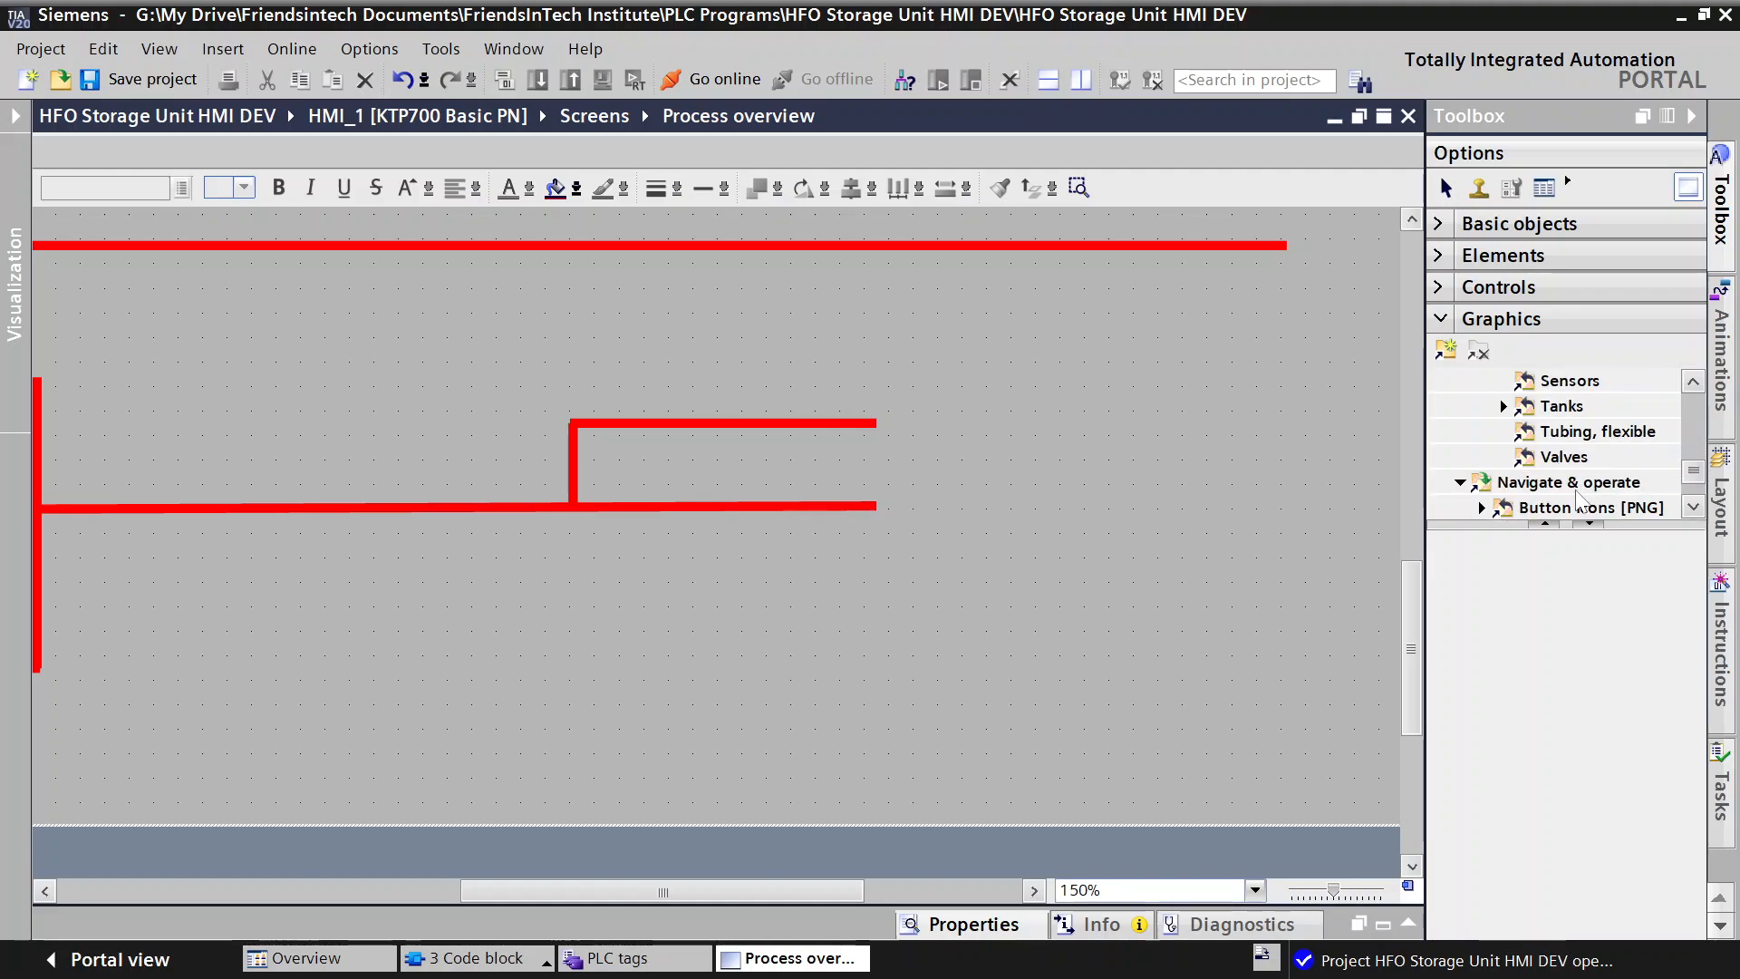
left_click(1567, 457)
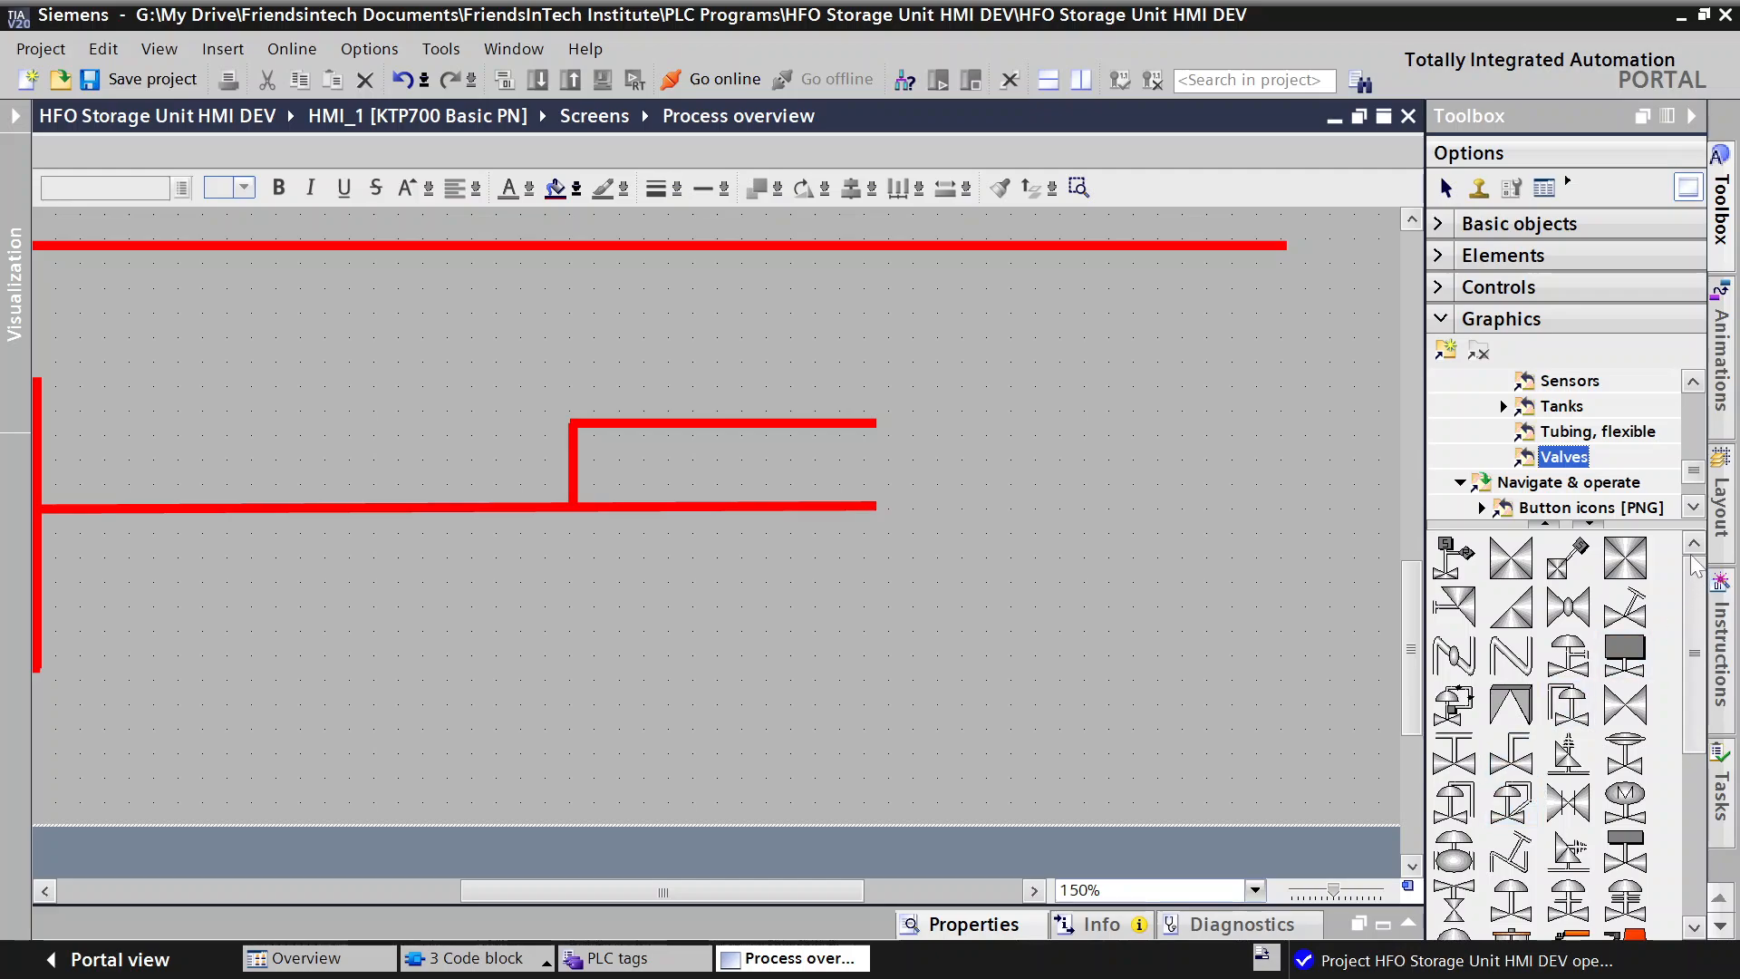
scroll(1698, 672, "down", 5)
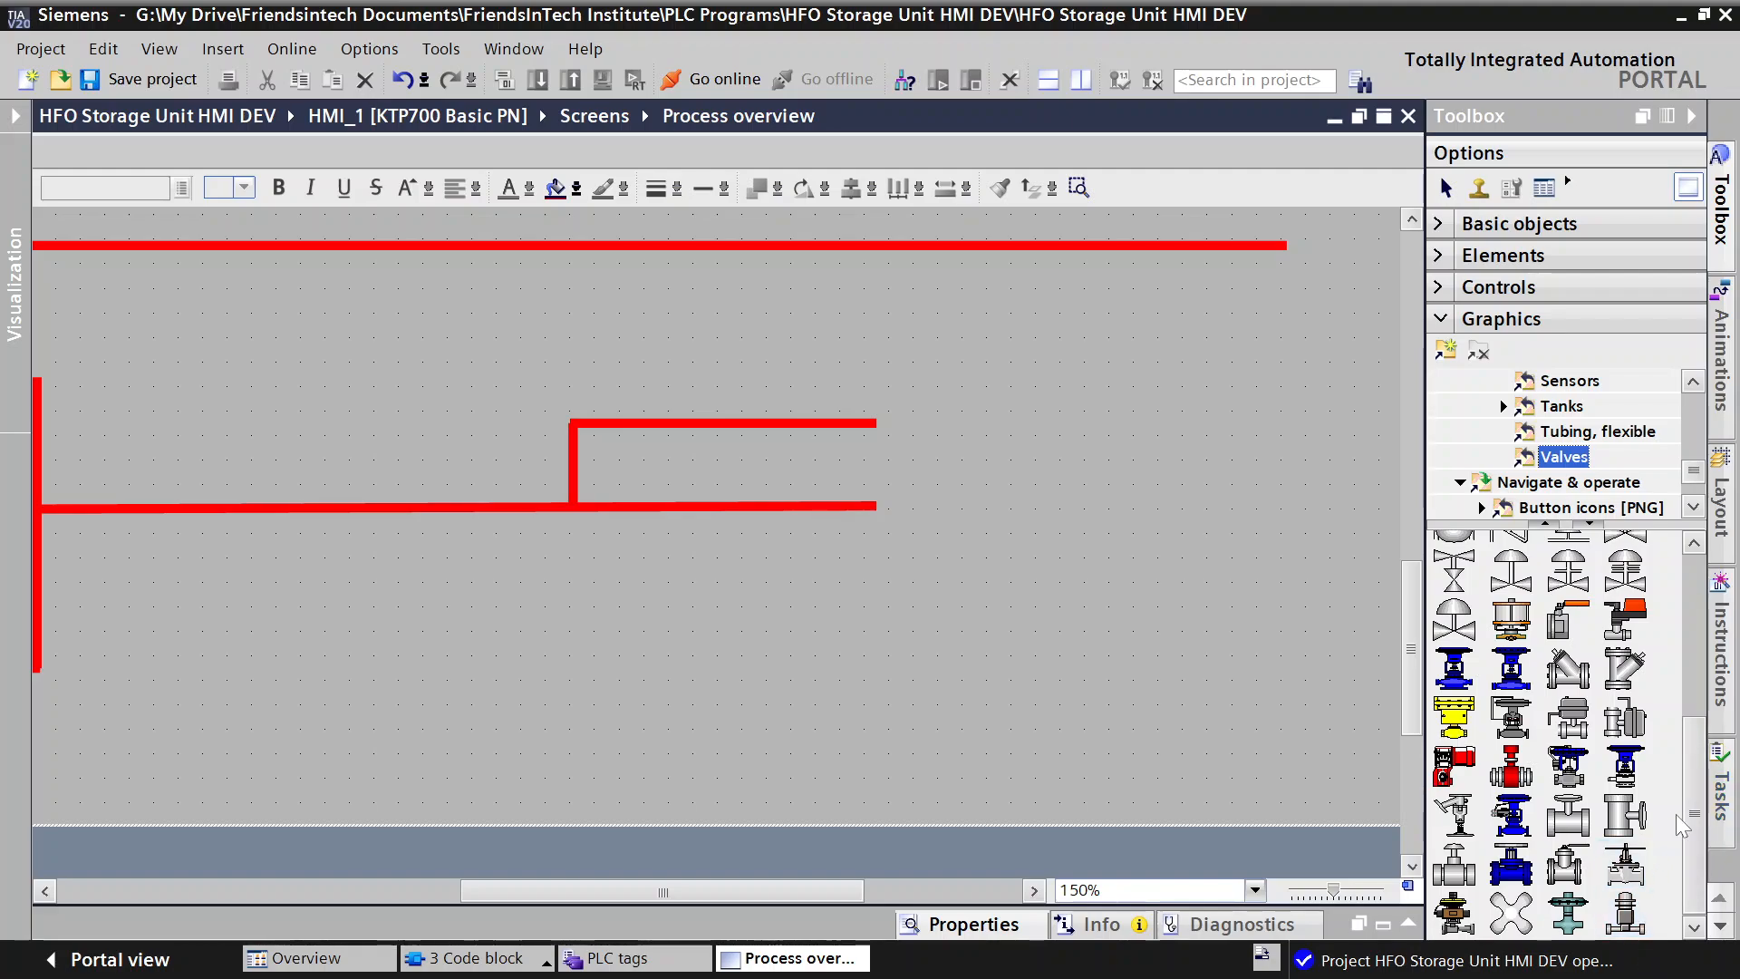
Step: Insert the motorized valve symbol marked M near the branched outlet pipe and shrink it to fit between the two branch lines
left_click_drag(1691, 825, 1731, 691)
left_click(1626, 756)
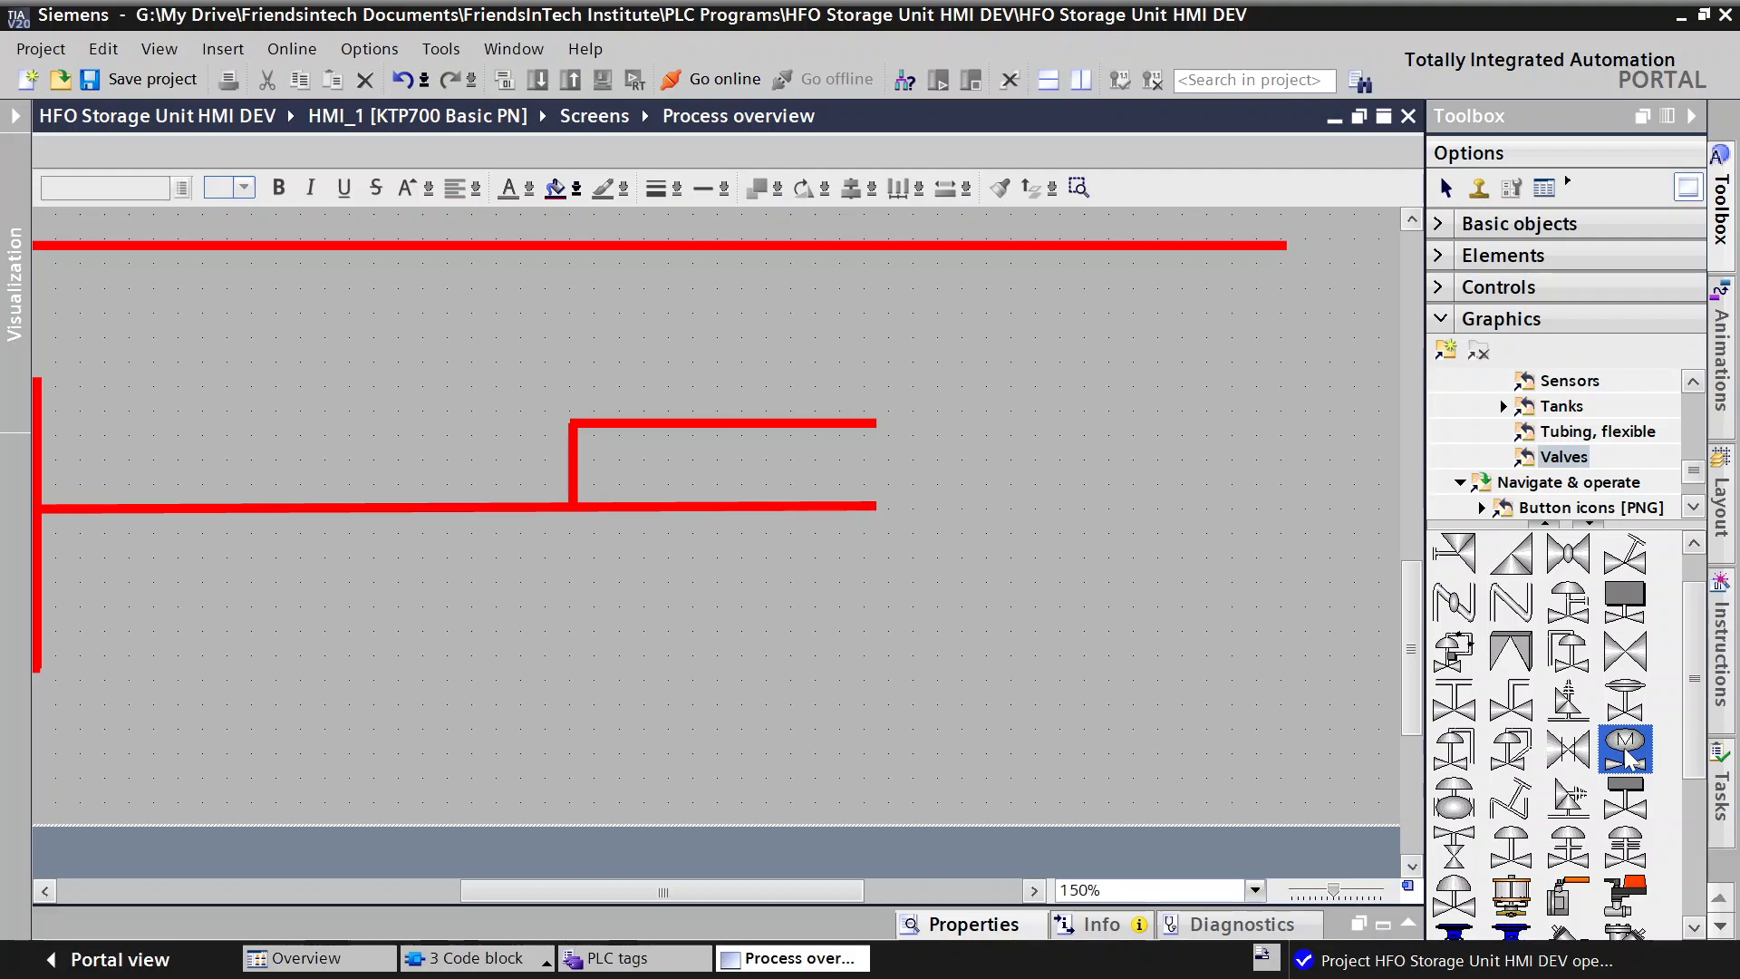
left_click_drag(1638, 762, 746, 516)
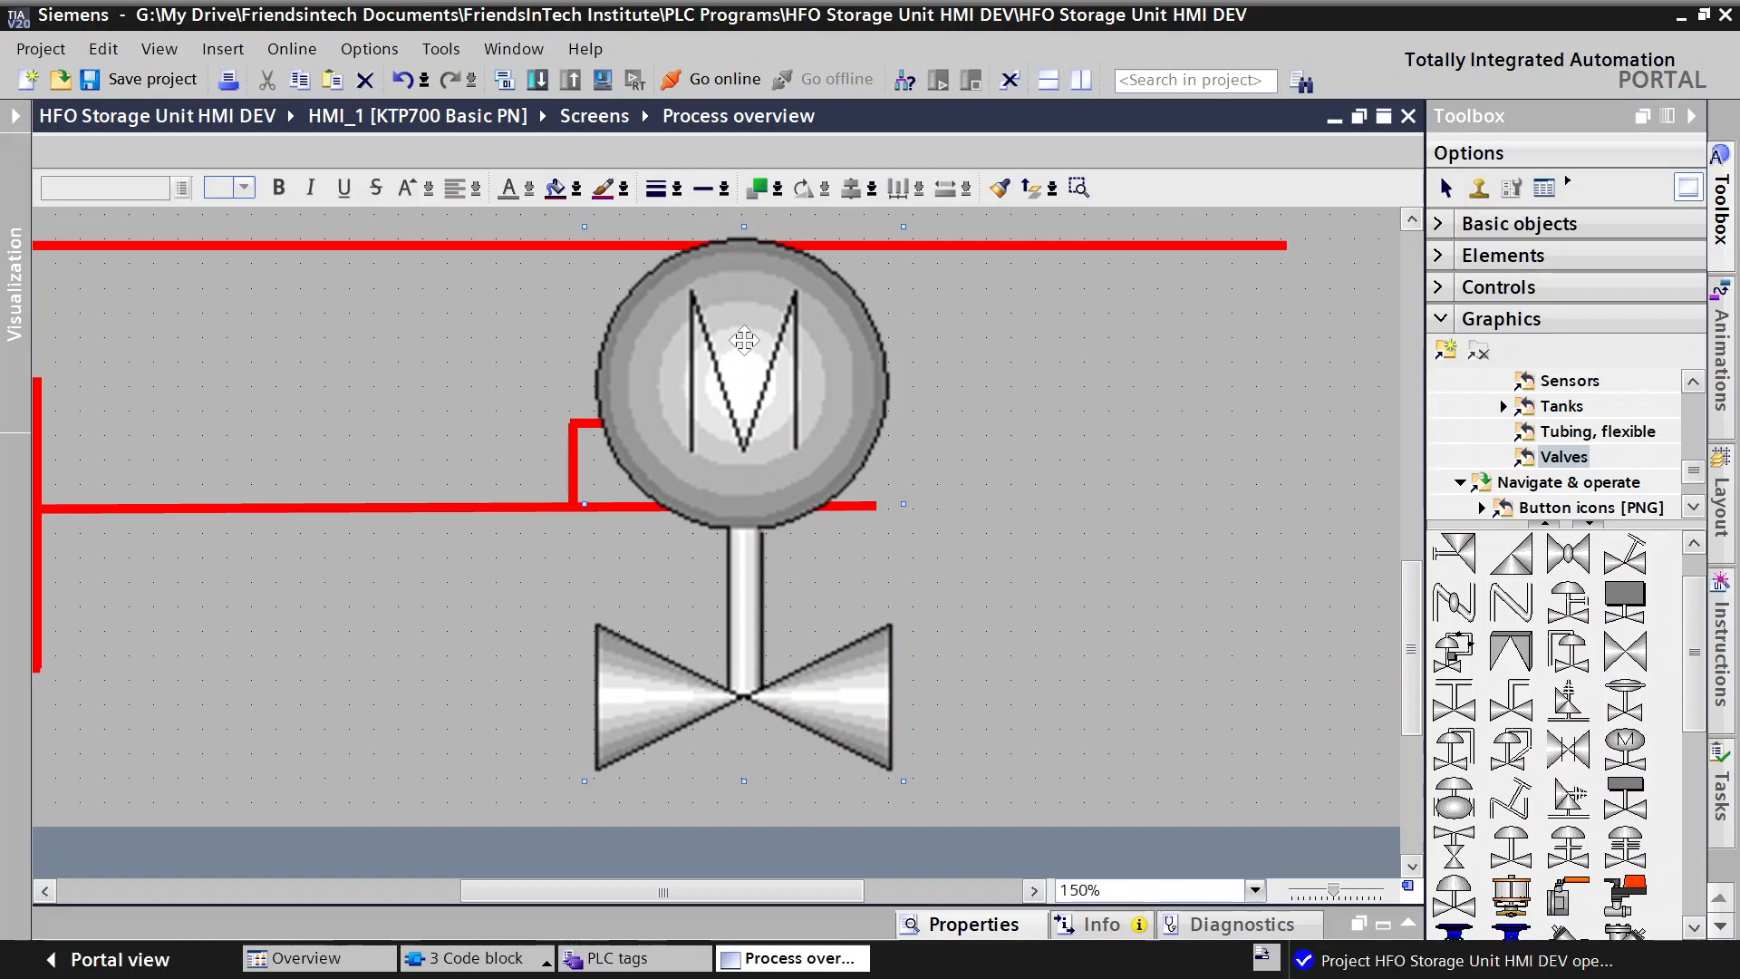
left_click_drag(904, 226, 750, 452)
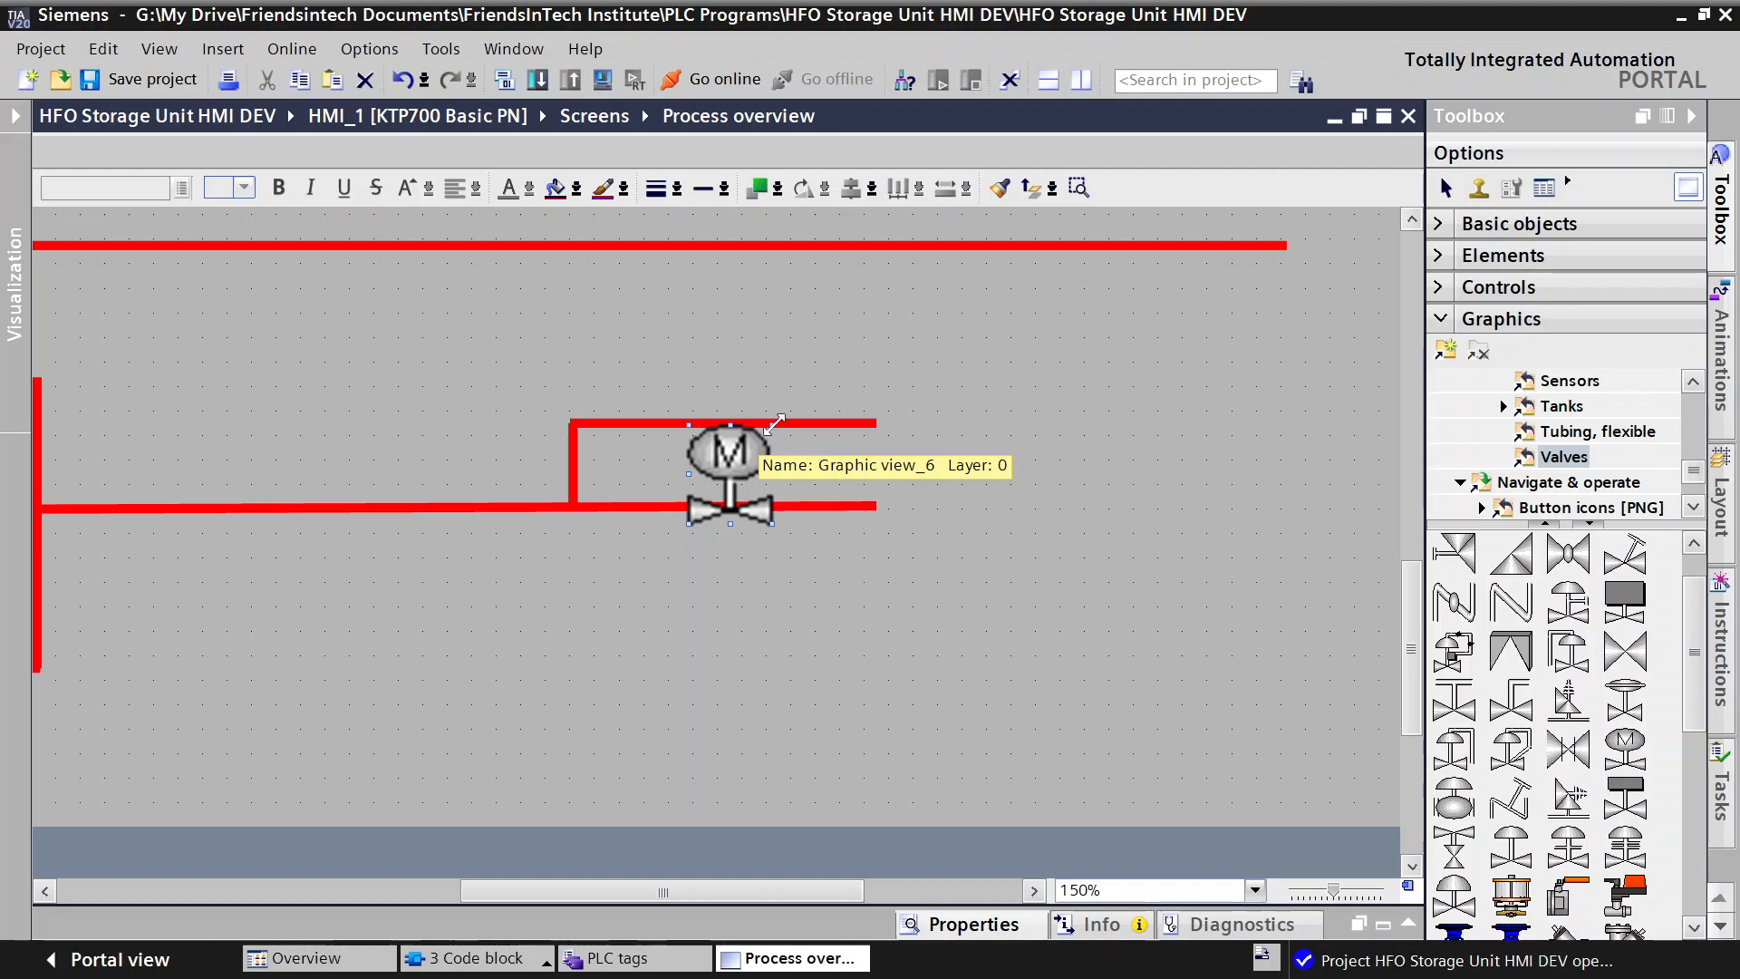
left_click_drag(771, 425, 728, 448)
double_click(727, 460)
left_click(1040, 462)
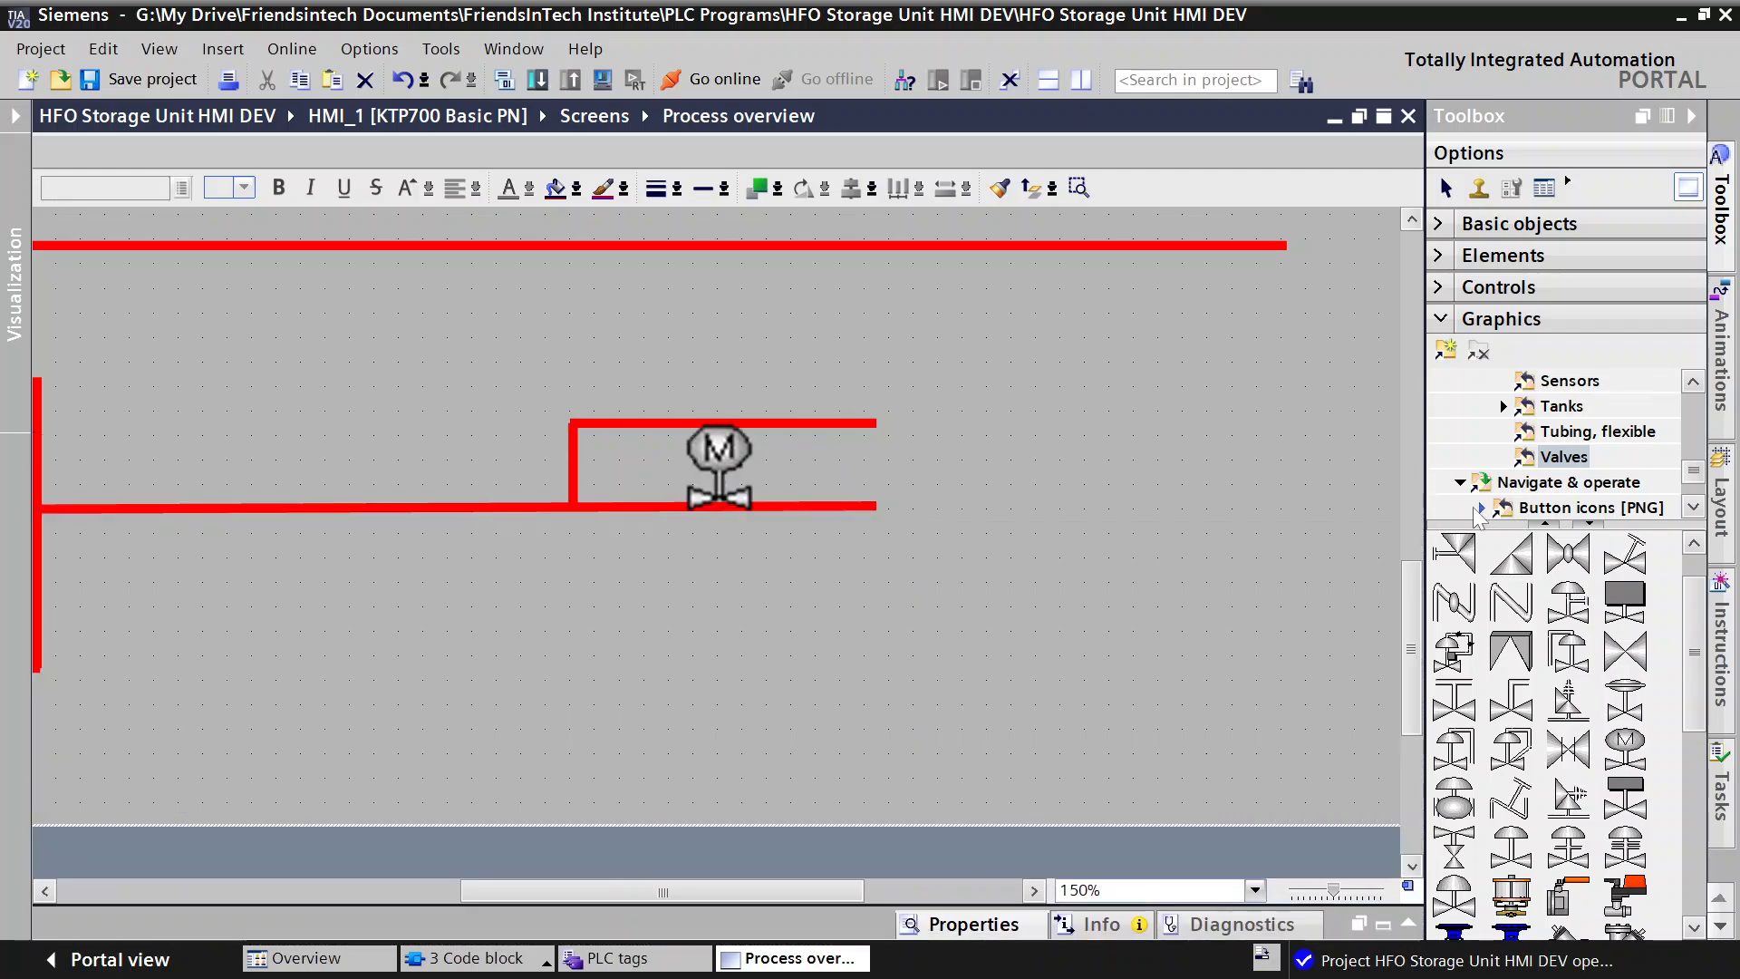
Step: Reposition the motorized valve onto the lower branch line and reduce its height to clear the upper branch line
left_click(727, 448)
left_click_drag(727, 447, 726, 462)
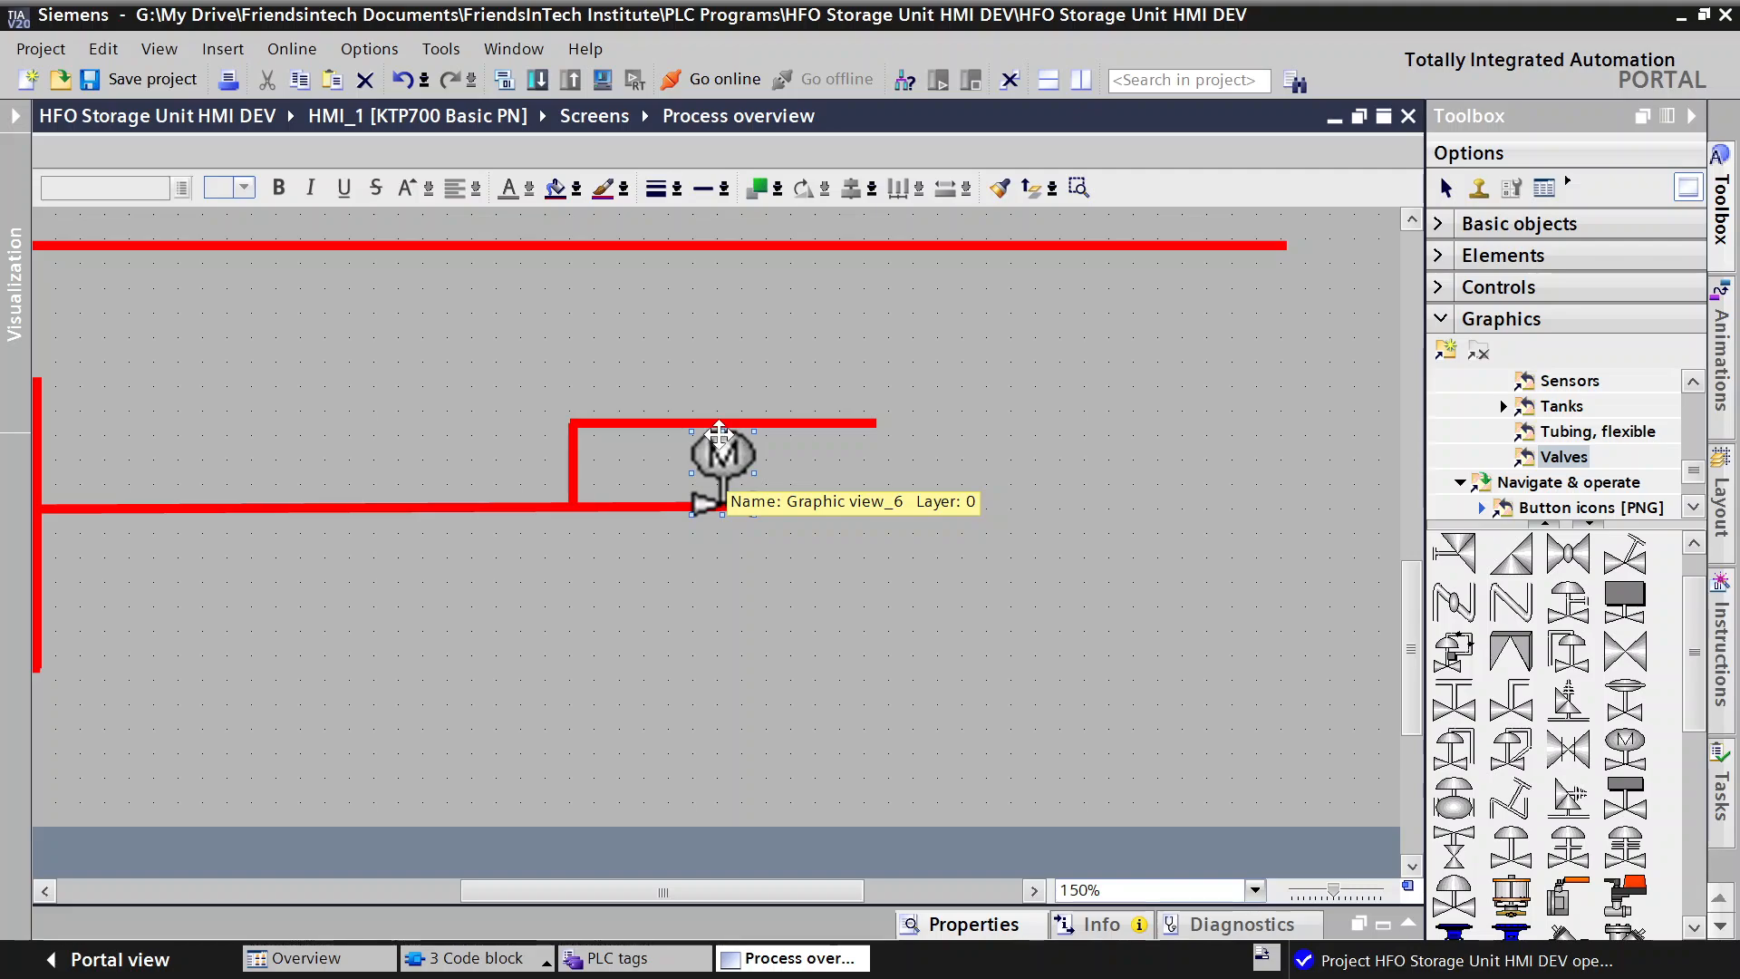
left_click_drag(722, 426, 721, 439)
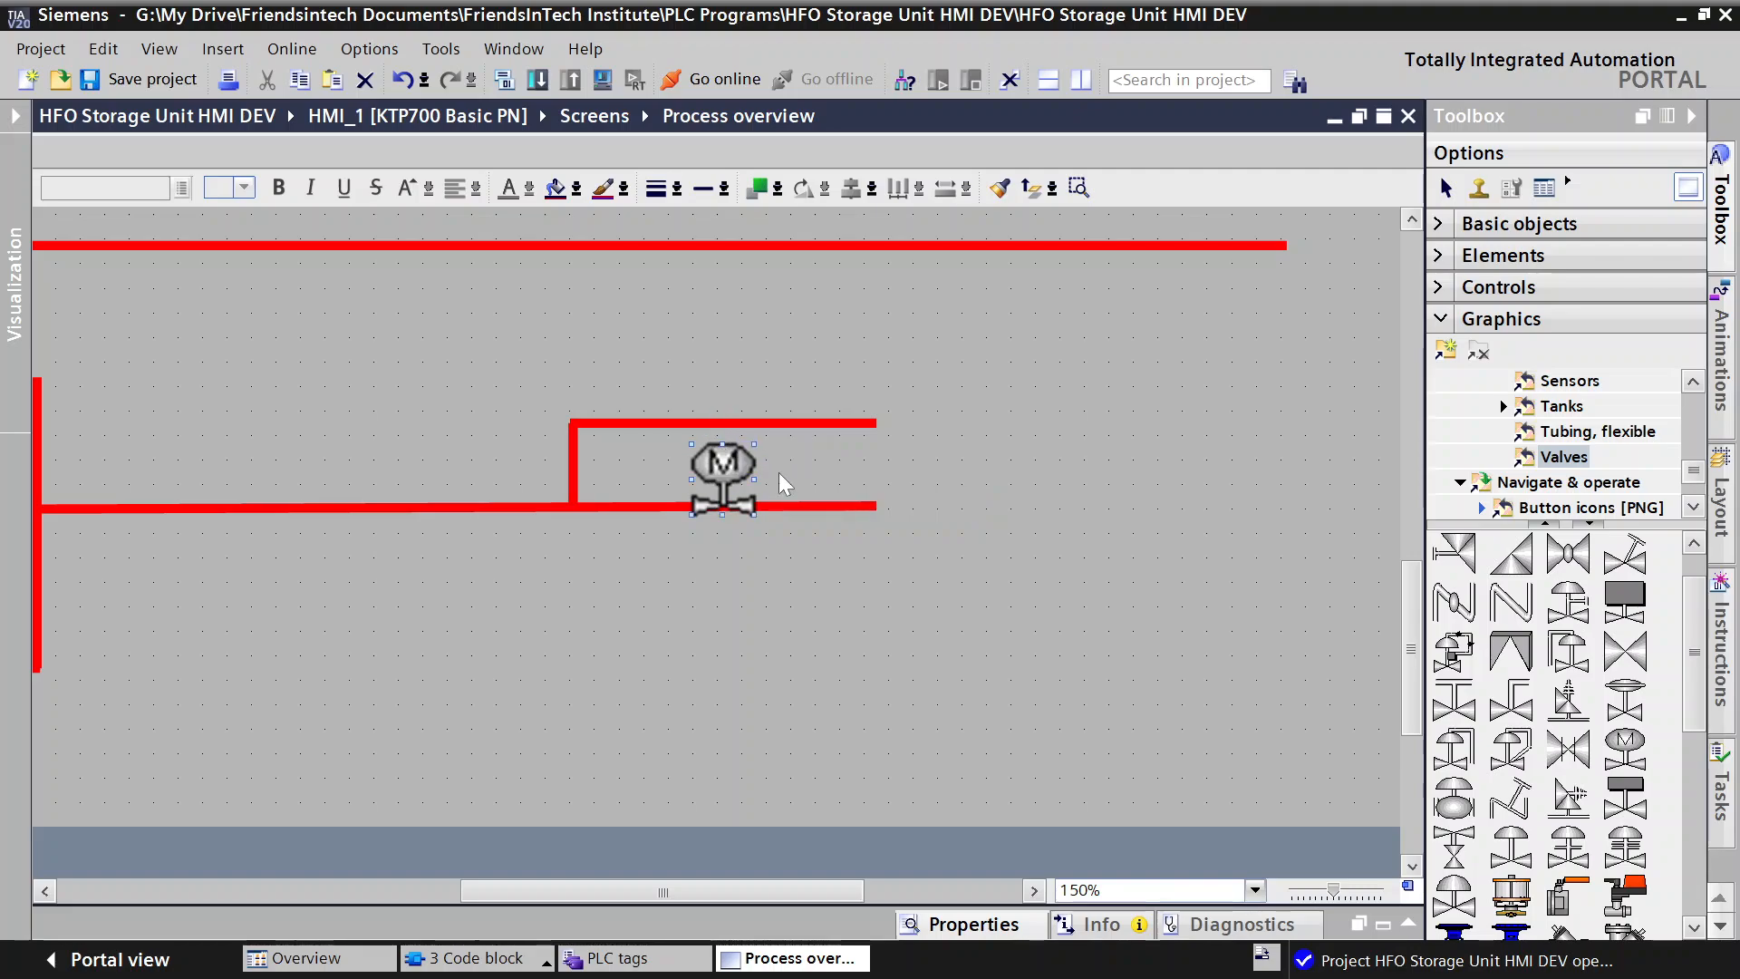
double_click(755, 486)
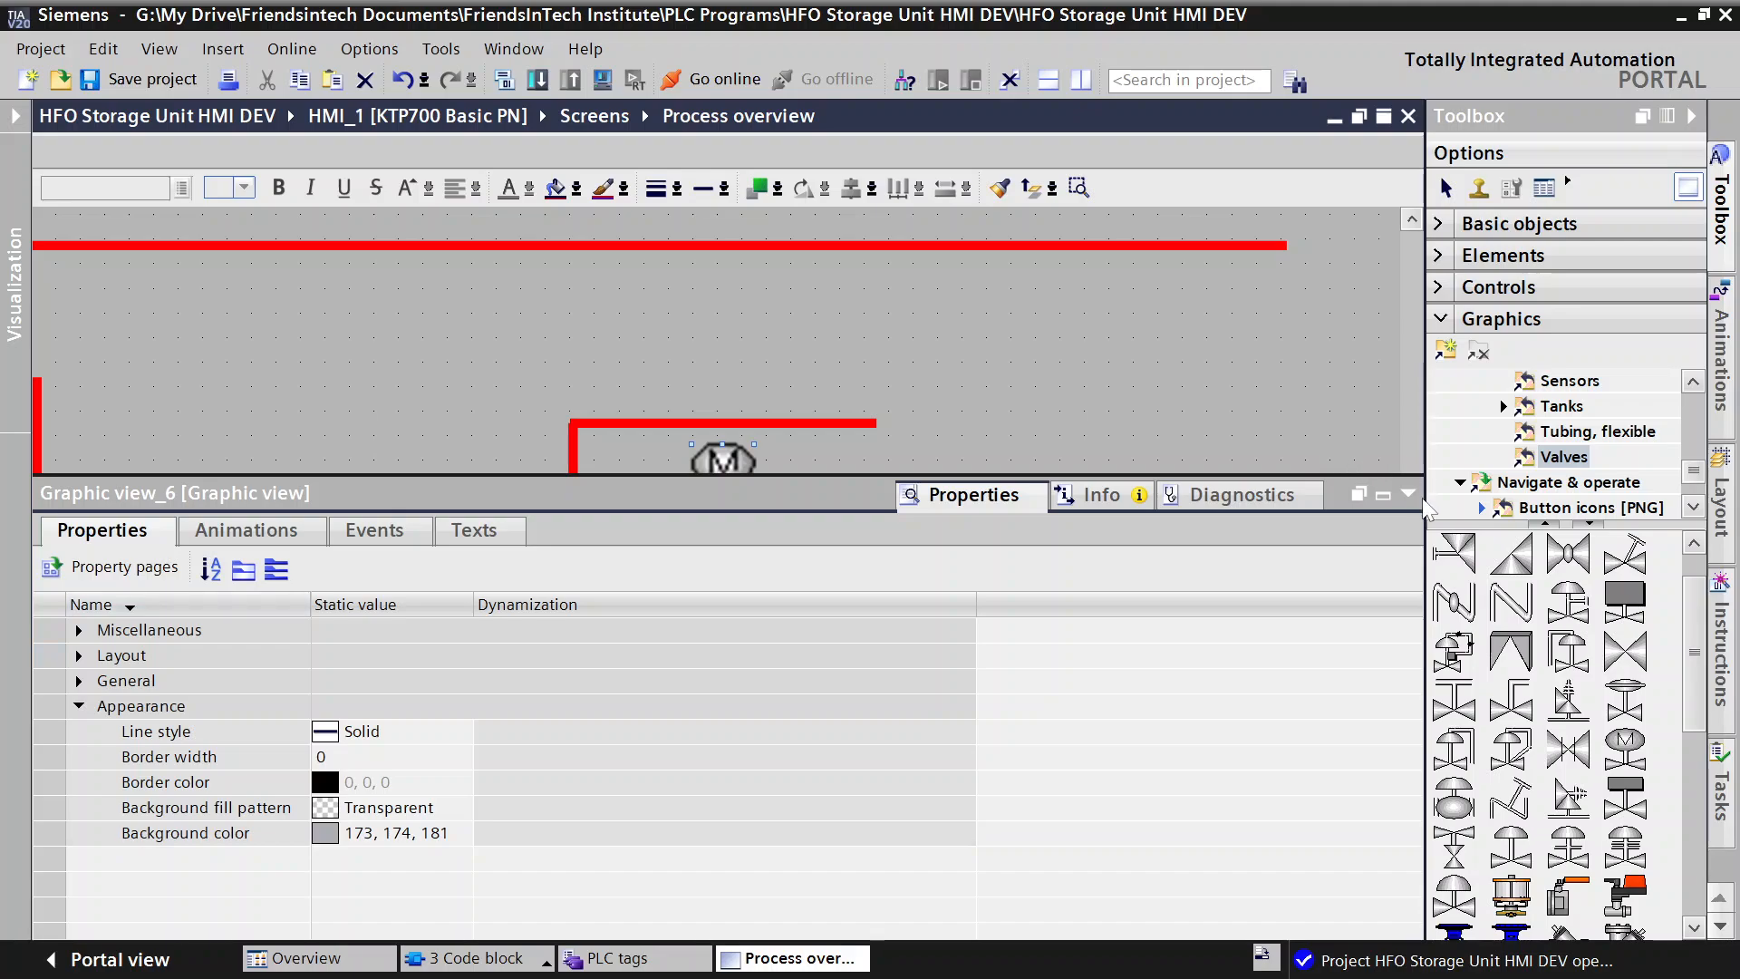
left_click(1406, 494)
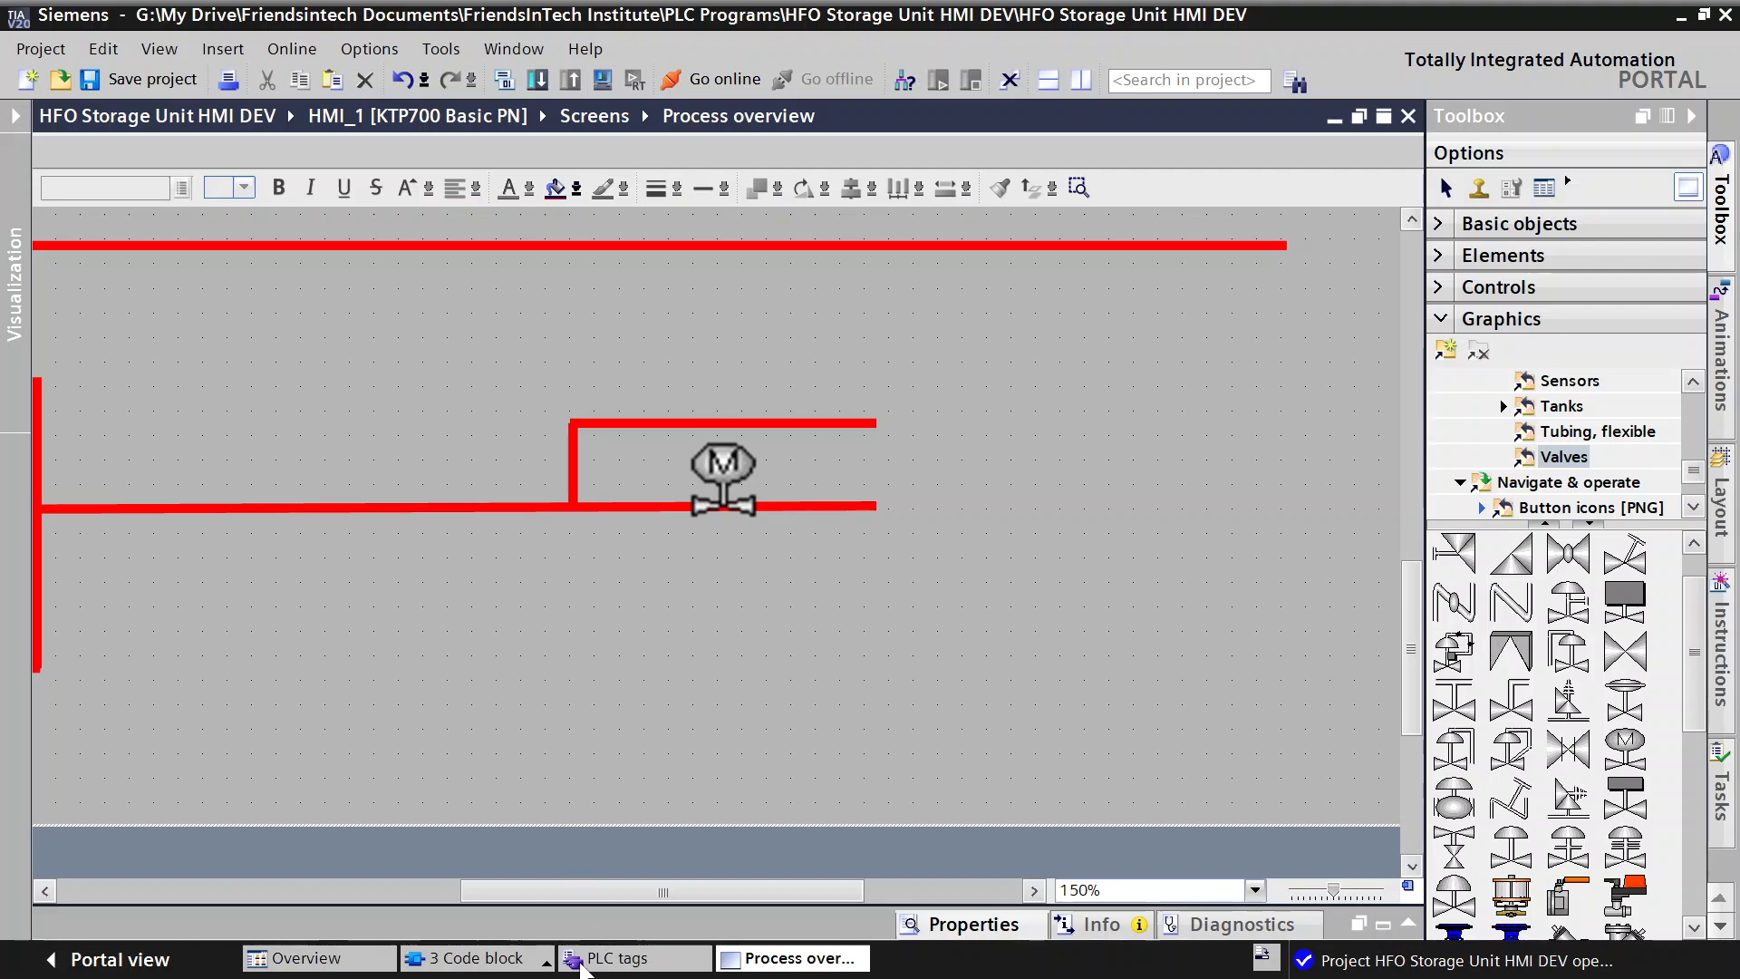
Step: Collapse the Toolbox, zoom the screen out to 75%, and review the complete tank, pump and pipe layout
left_click_drag(530, 891, 330, 891)
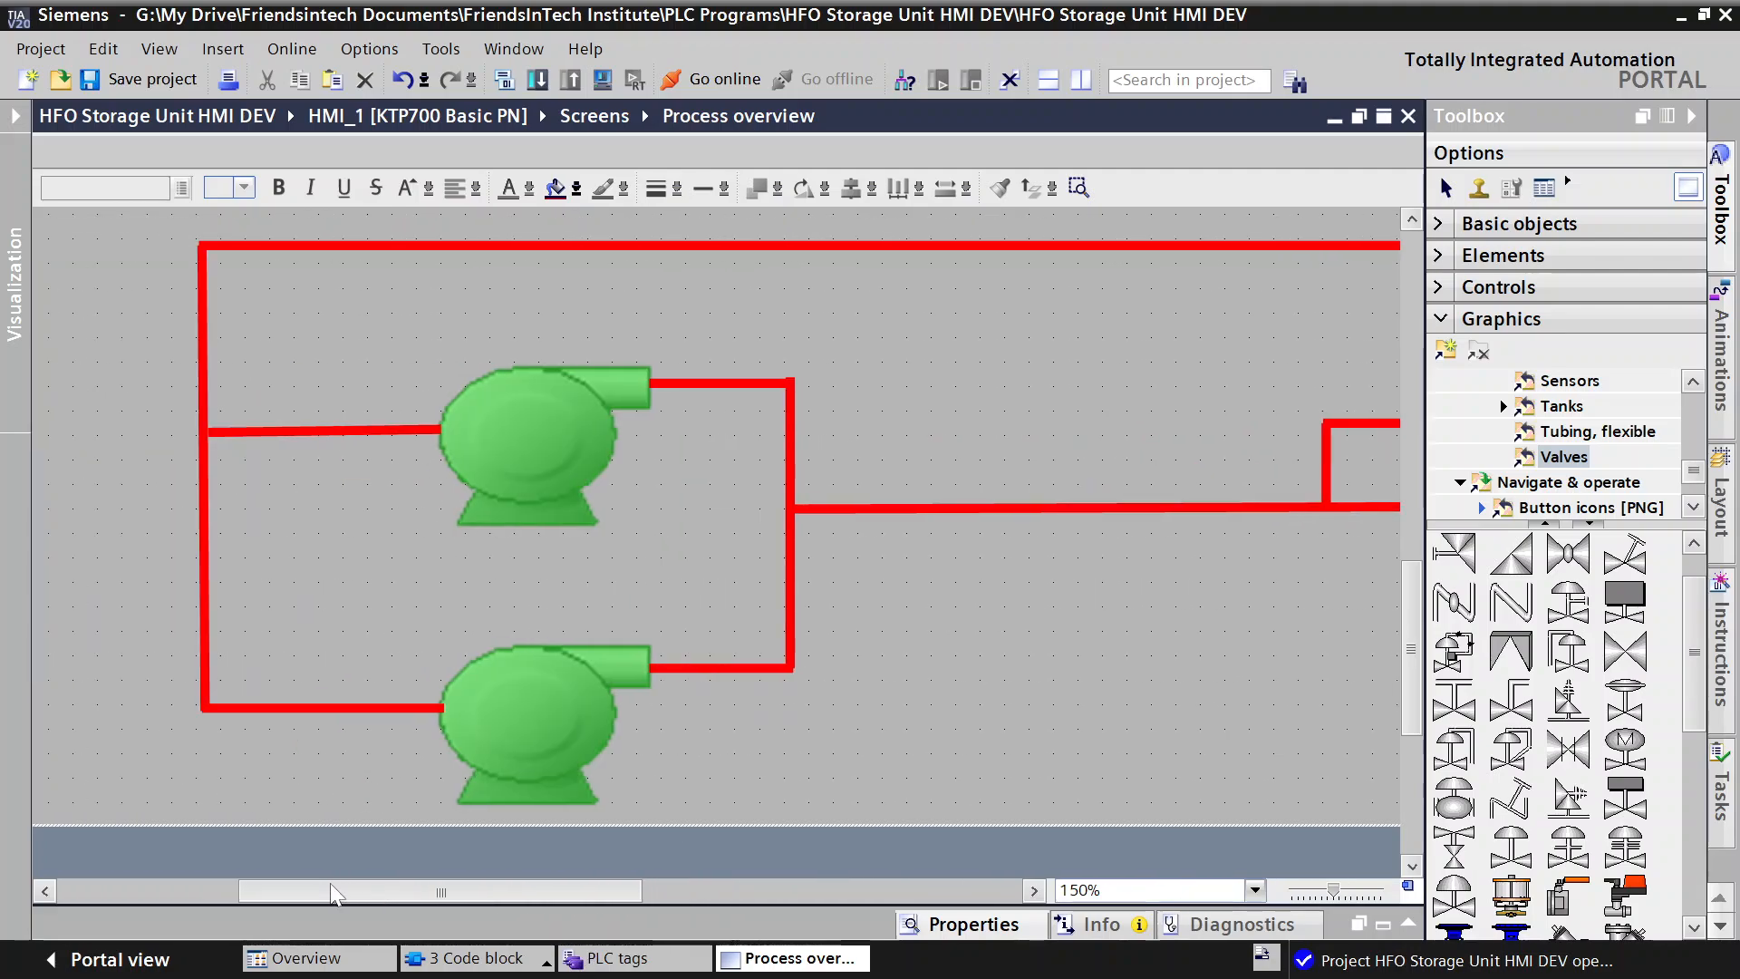
scroll(881, 516, "up", 10)
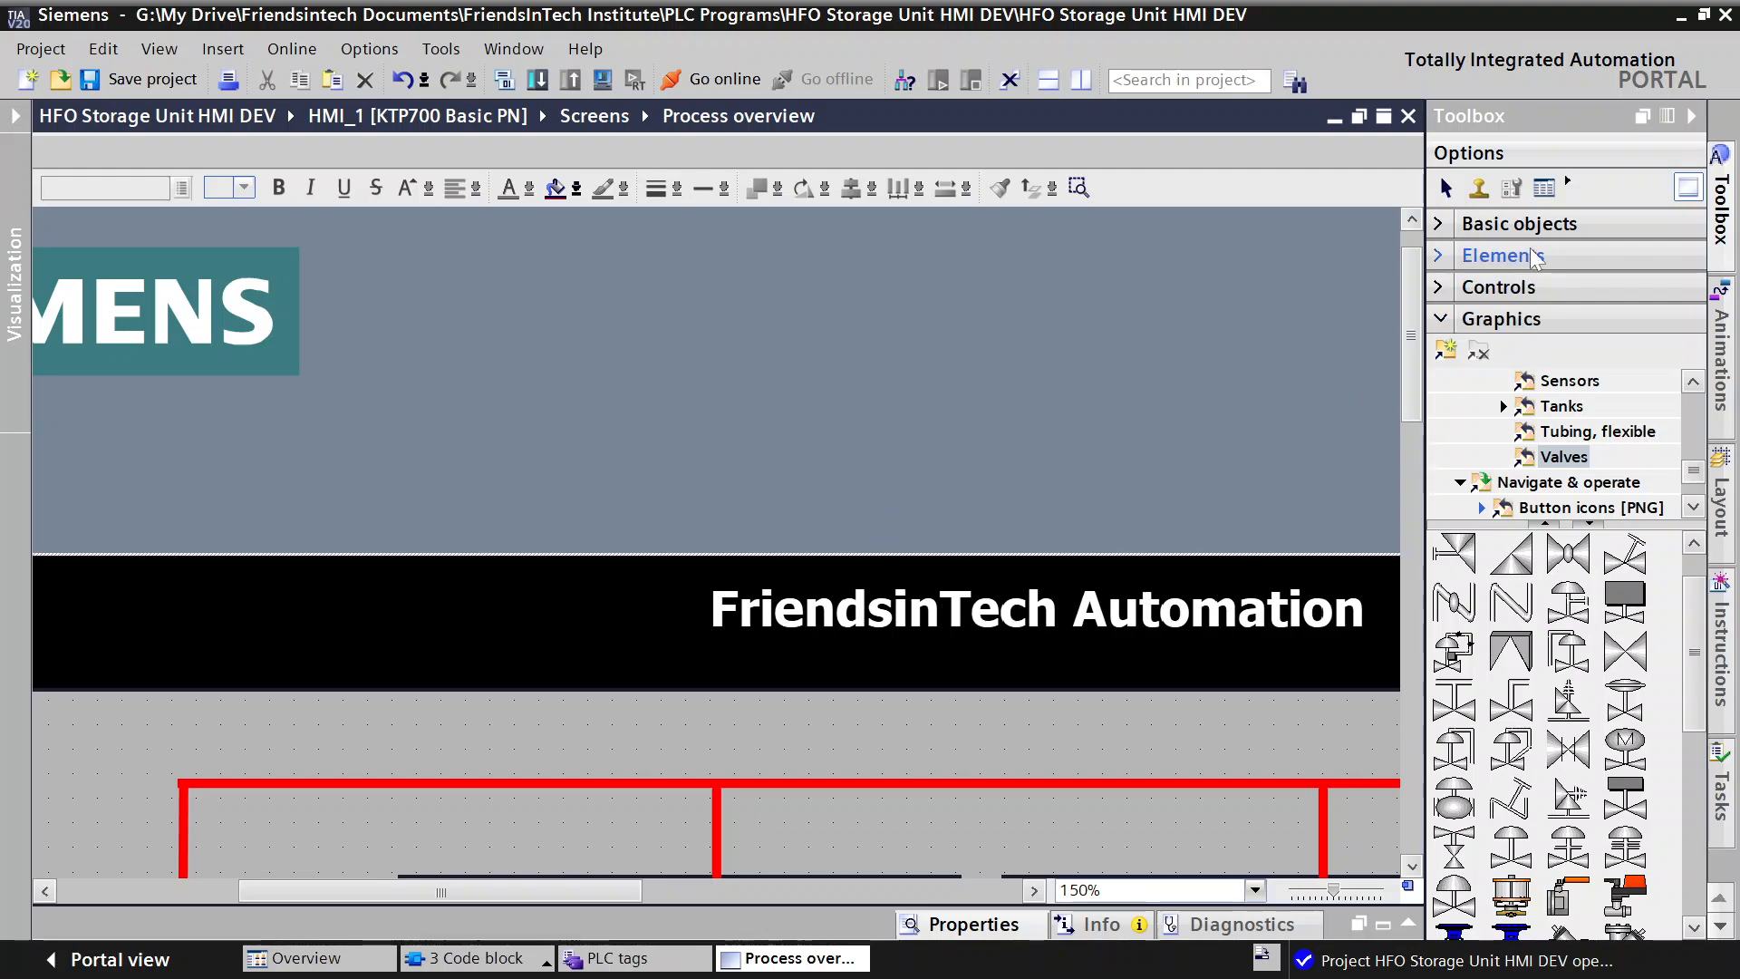
left_click(1692, 117)
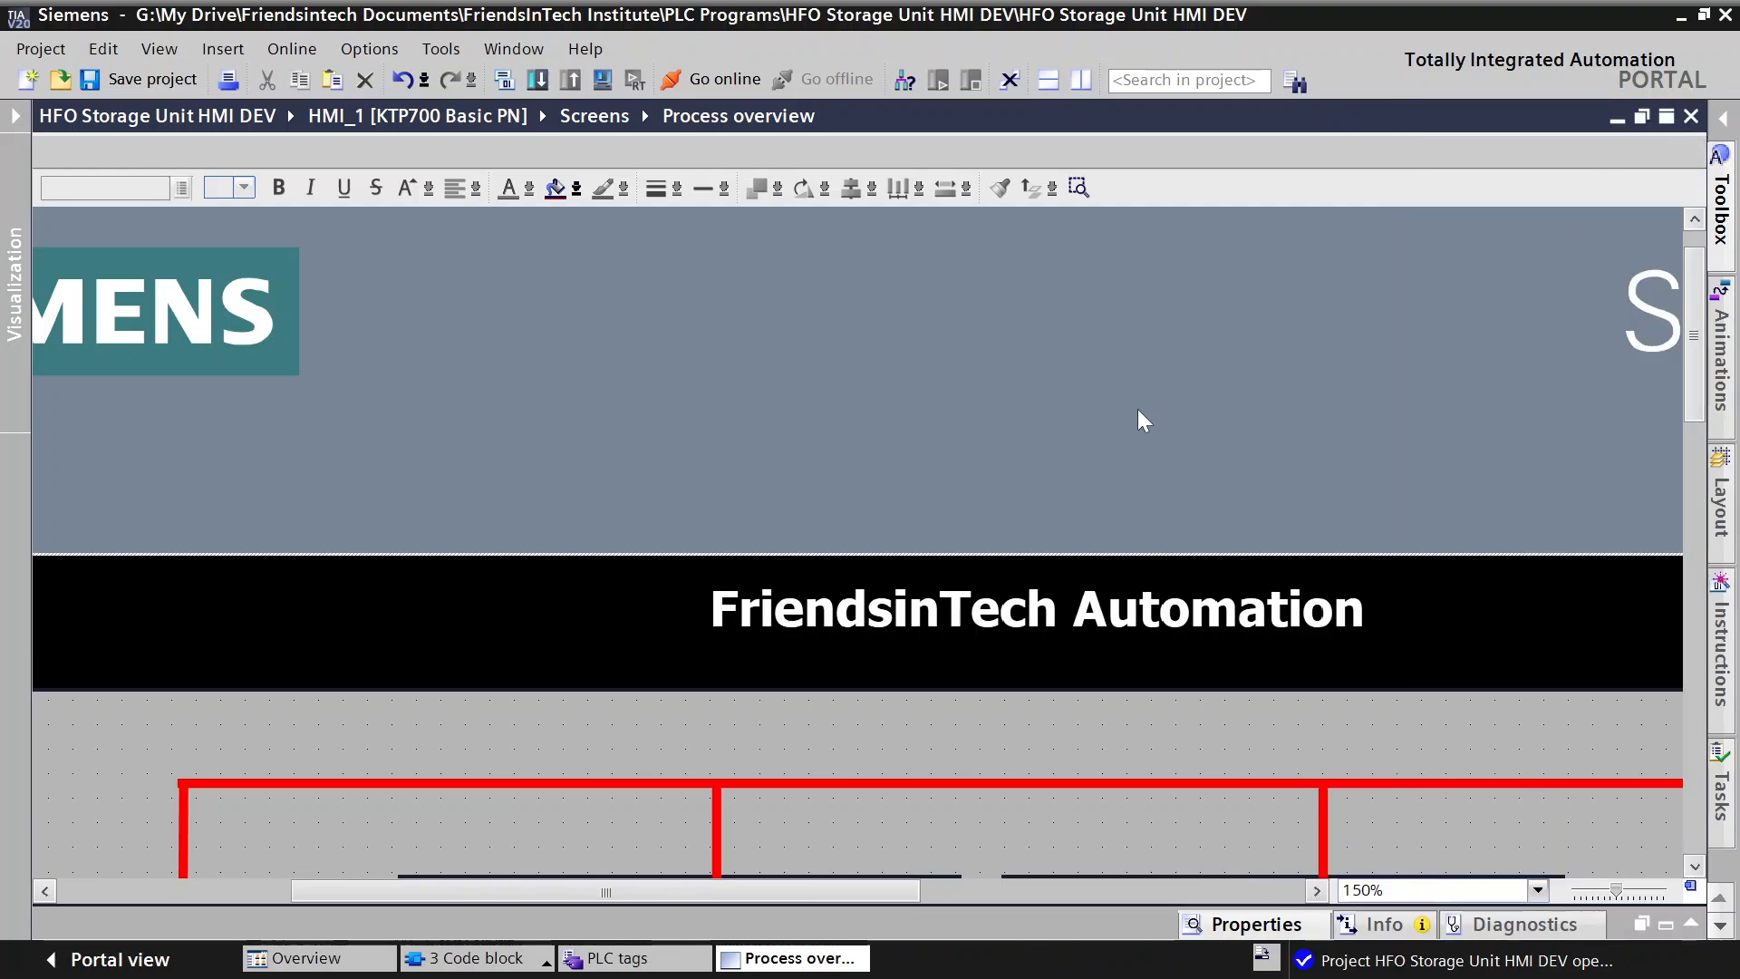
scroll(805, 621, "down", 4)
scroll(645, 625, "down", 5)
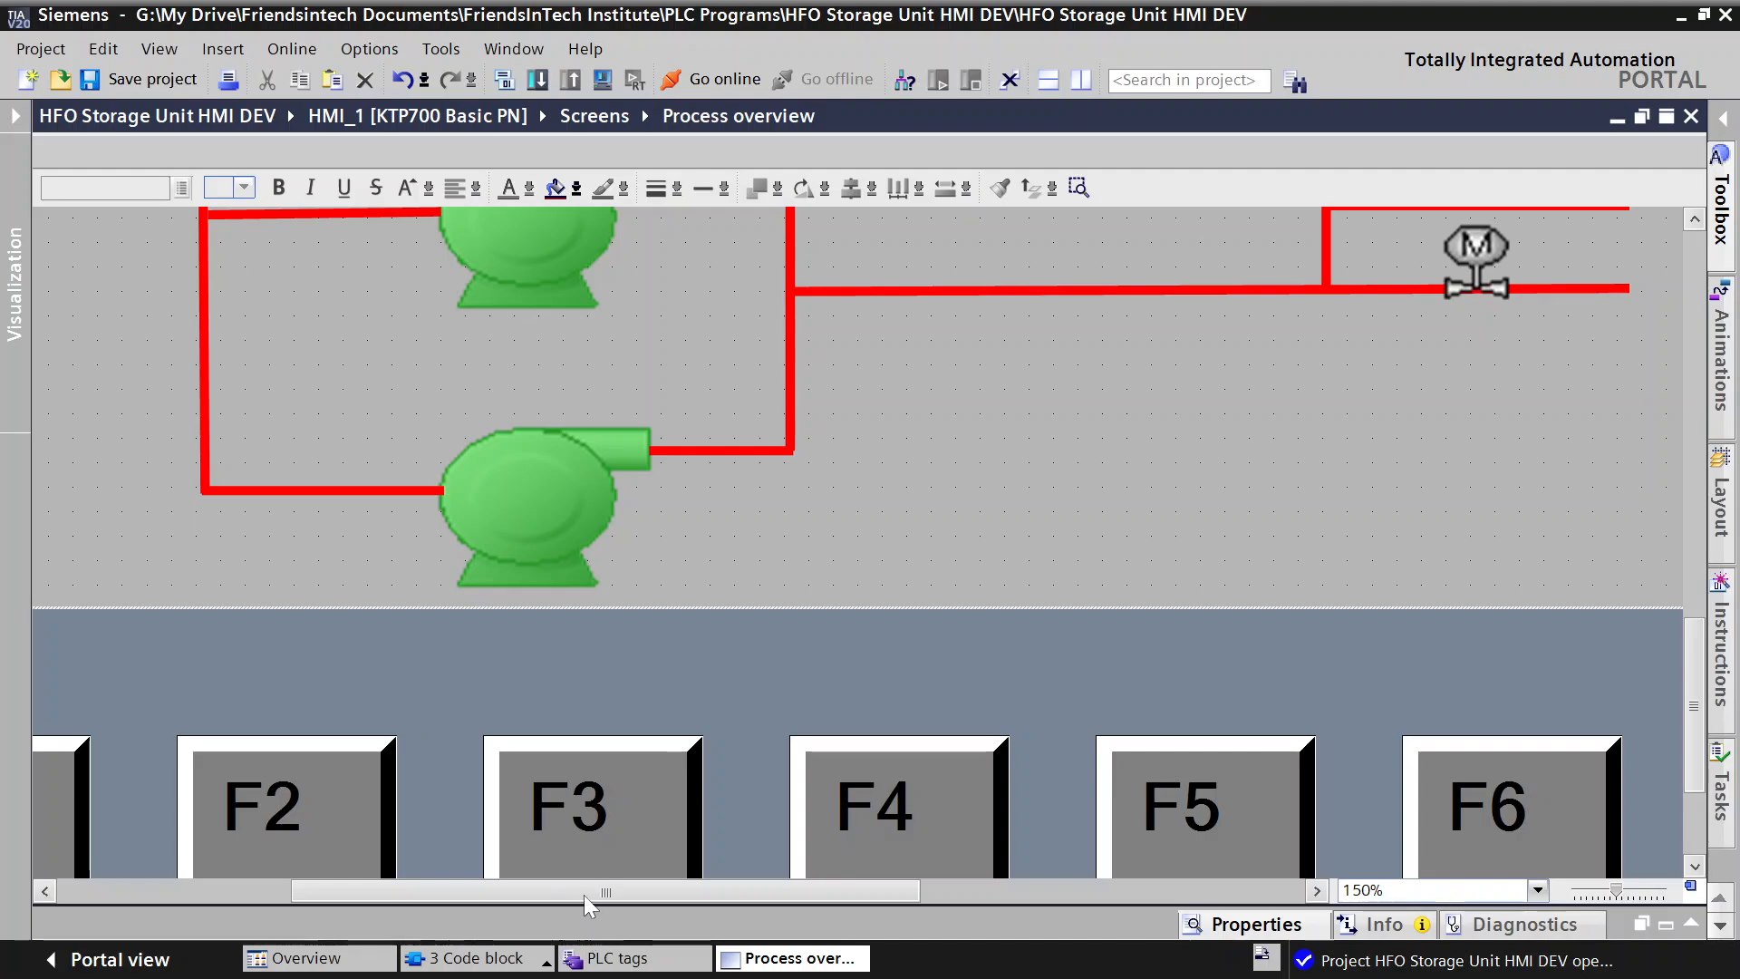
left_click_drag(584, 894, 571, 894)
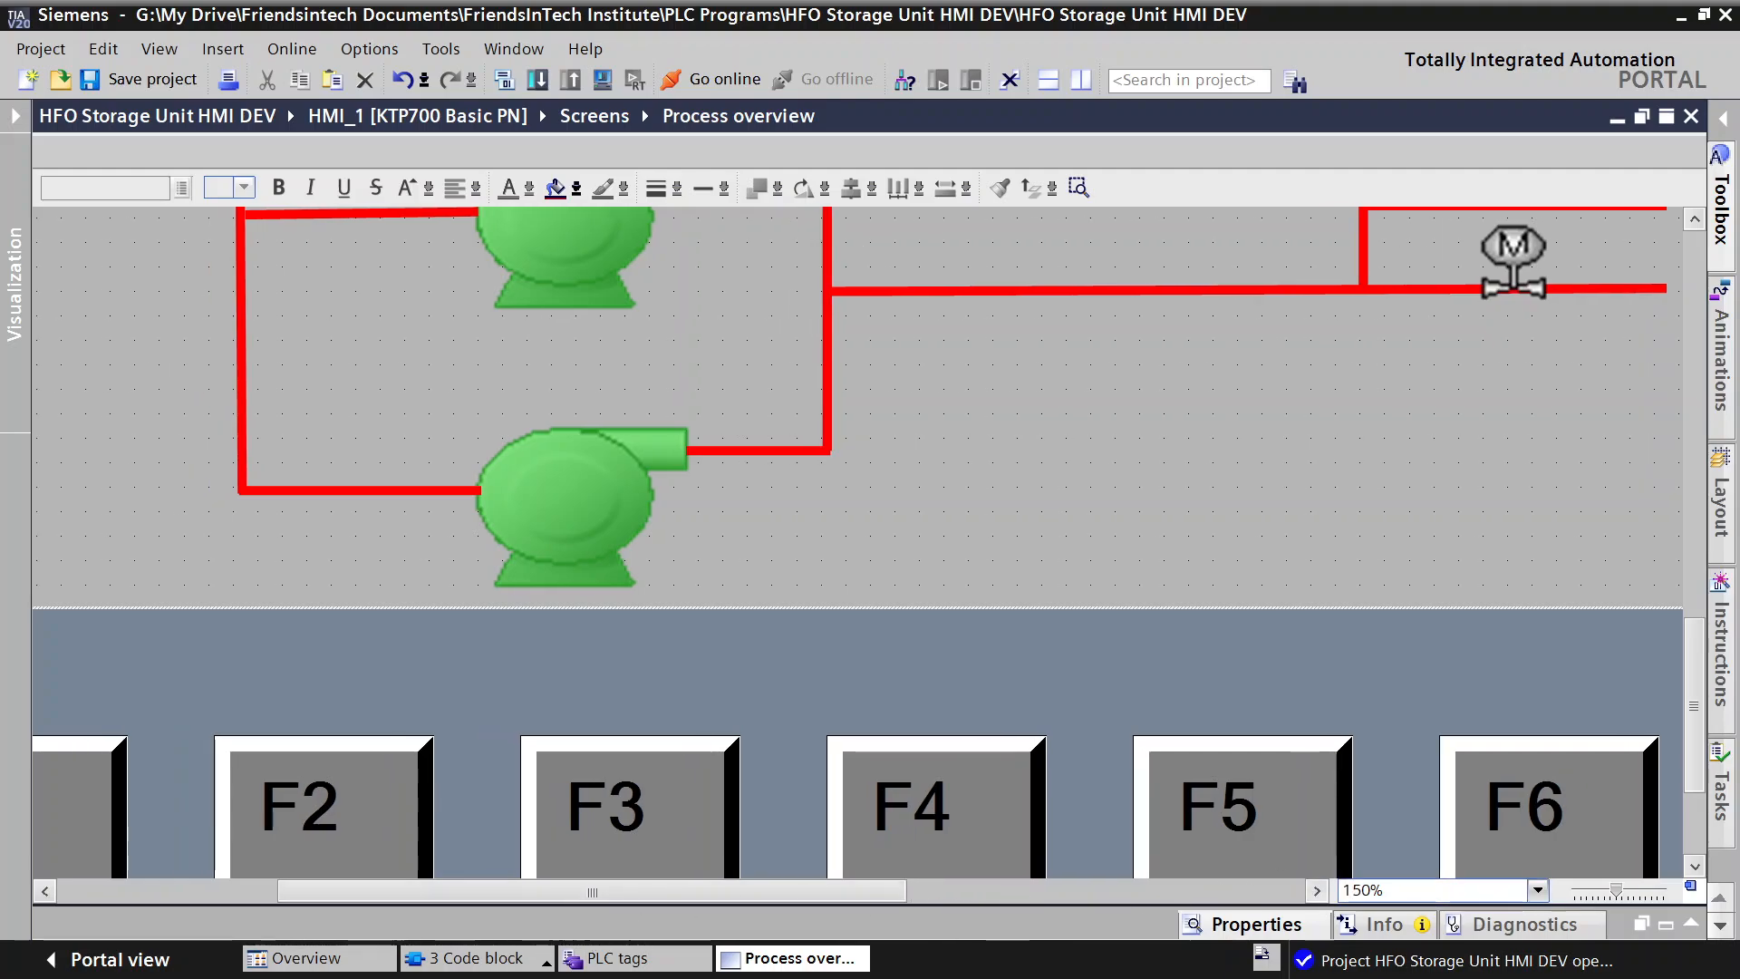
left_click_drag(1616, 895, 1602, 892)
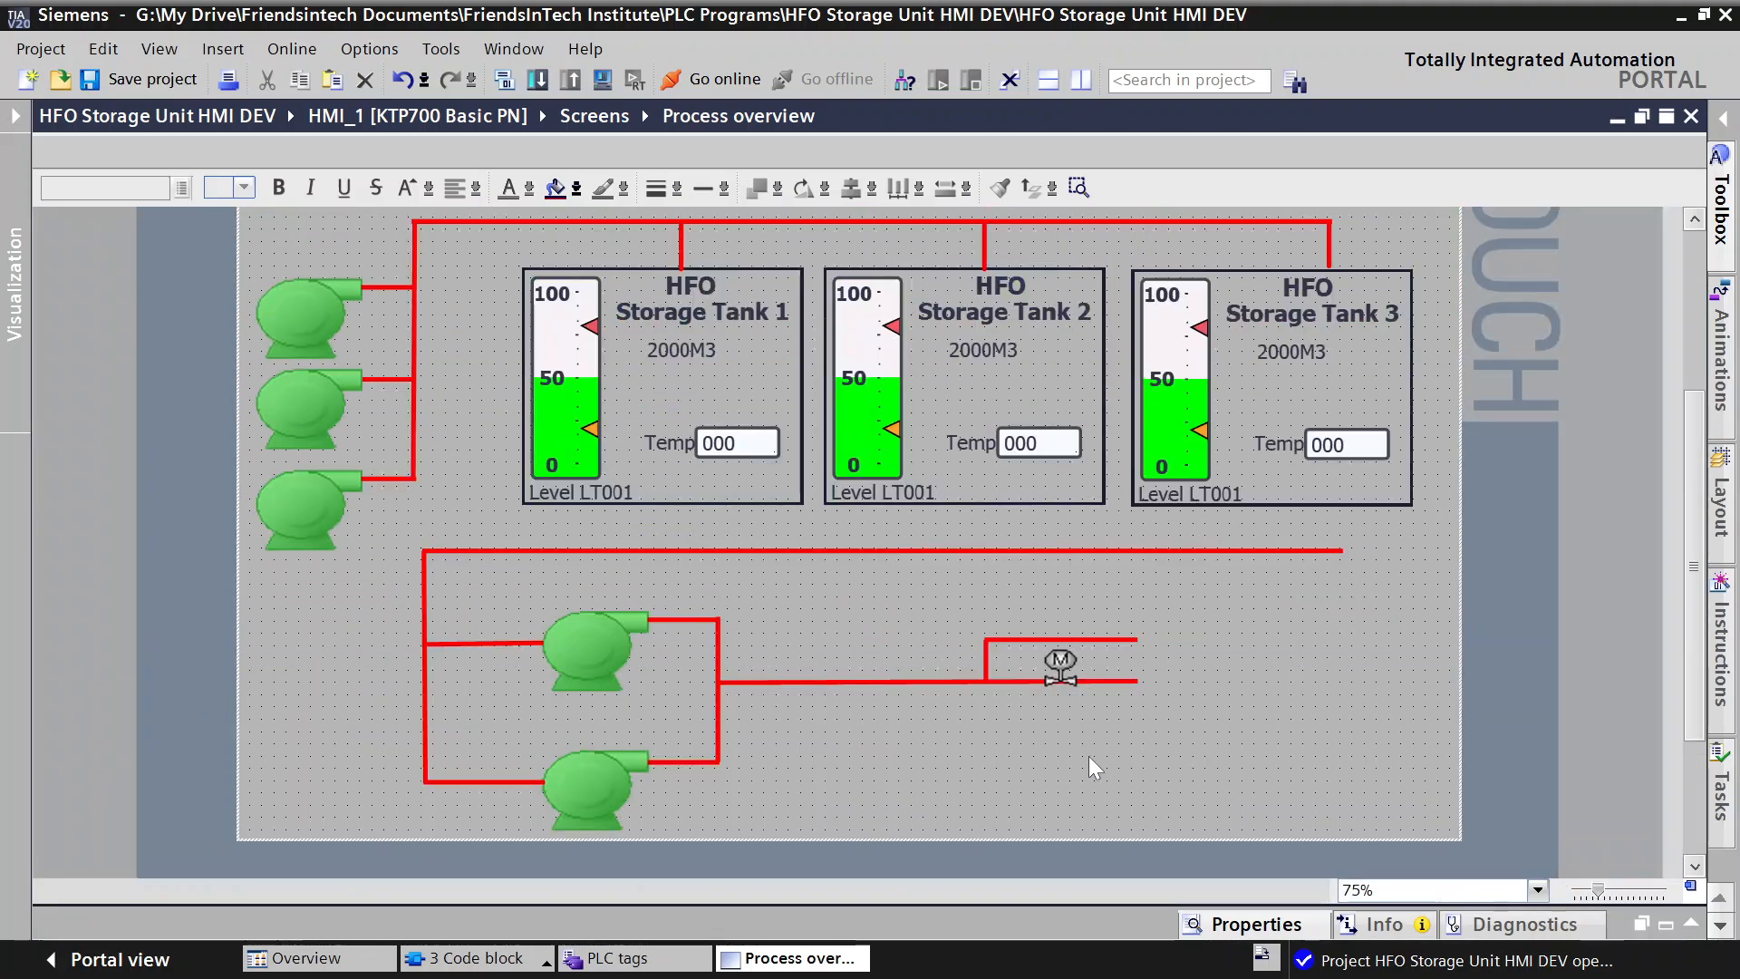
scroll(1089, 756, "up", 2)
scroll(1090, 756, "down", 2)
scroll(1090, 756, "up", 1)
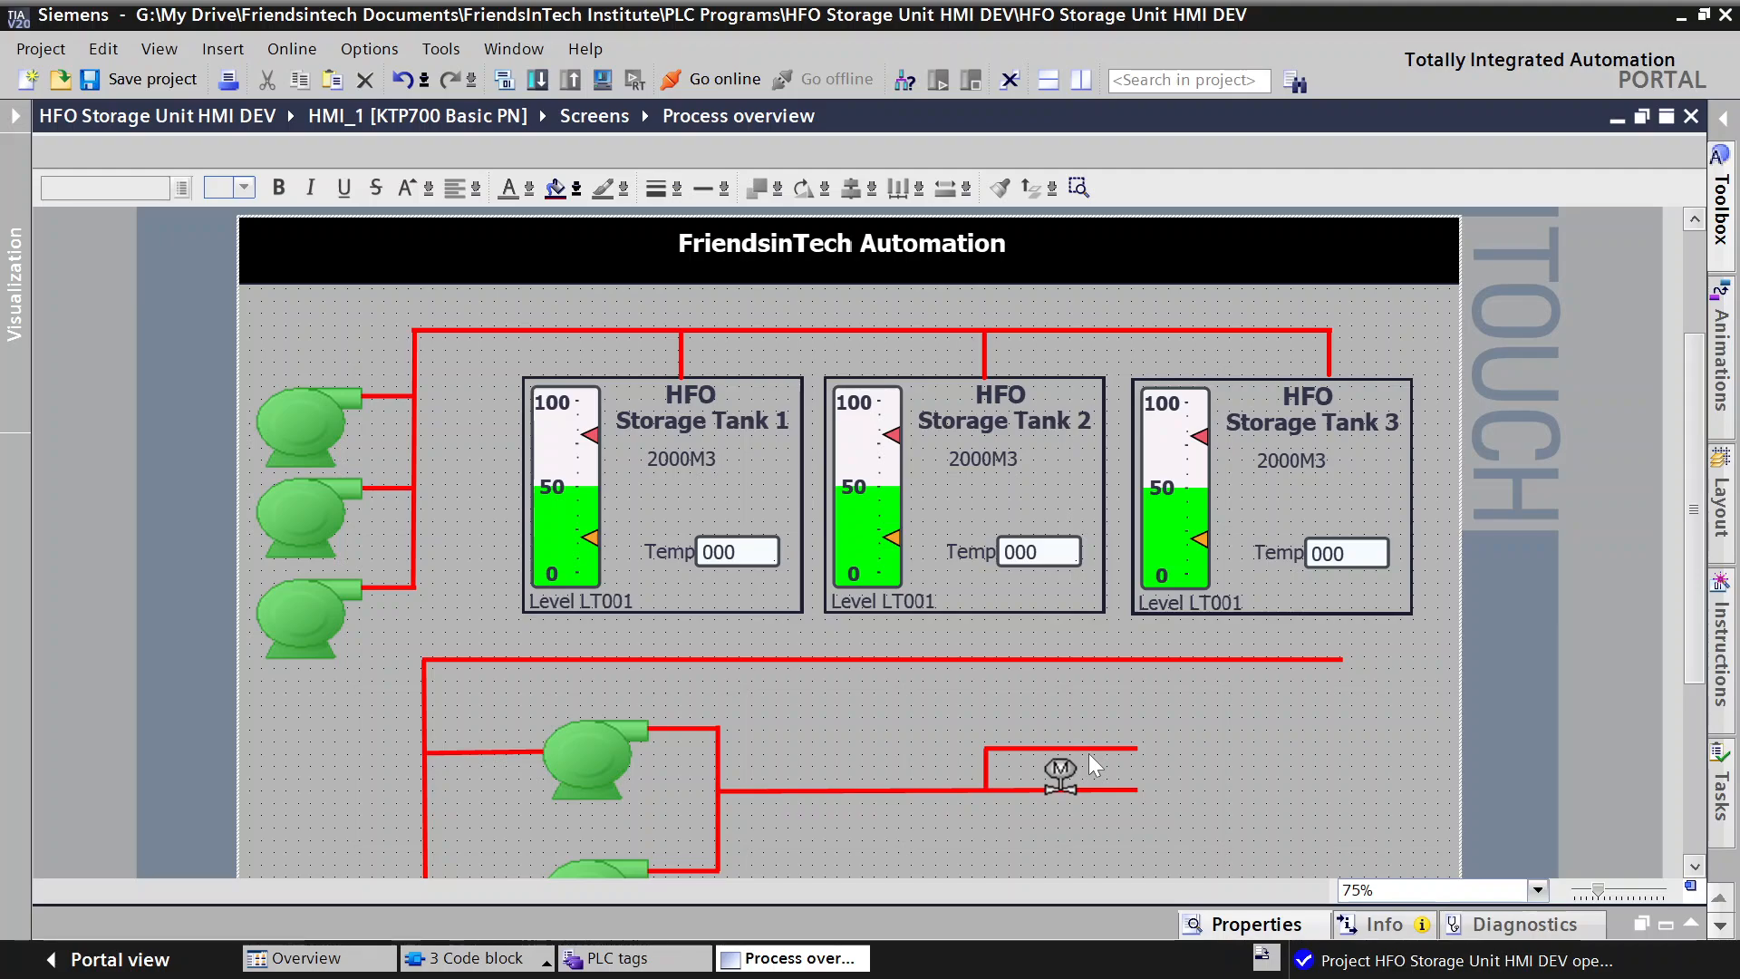
scroll(1094, 762, "down", 2)
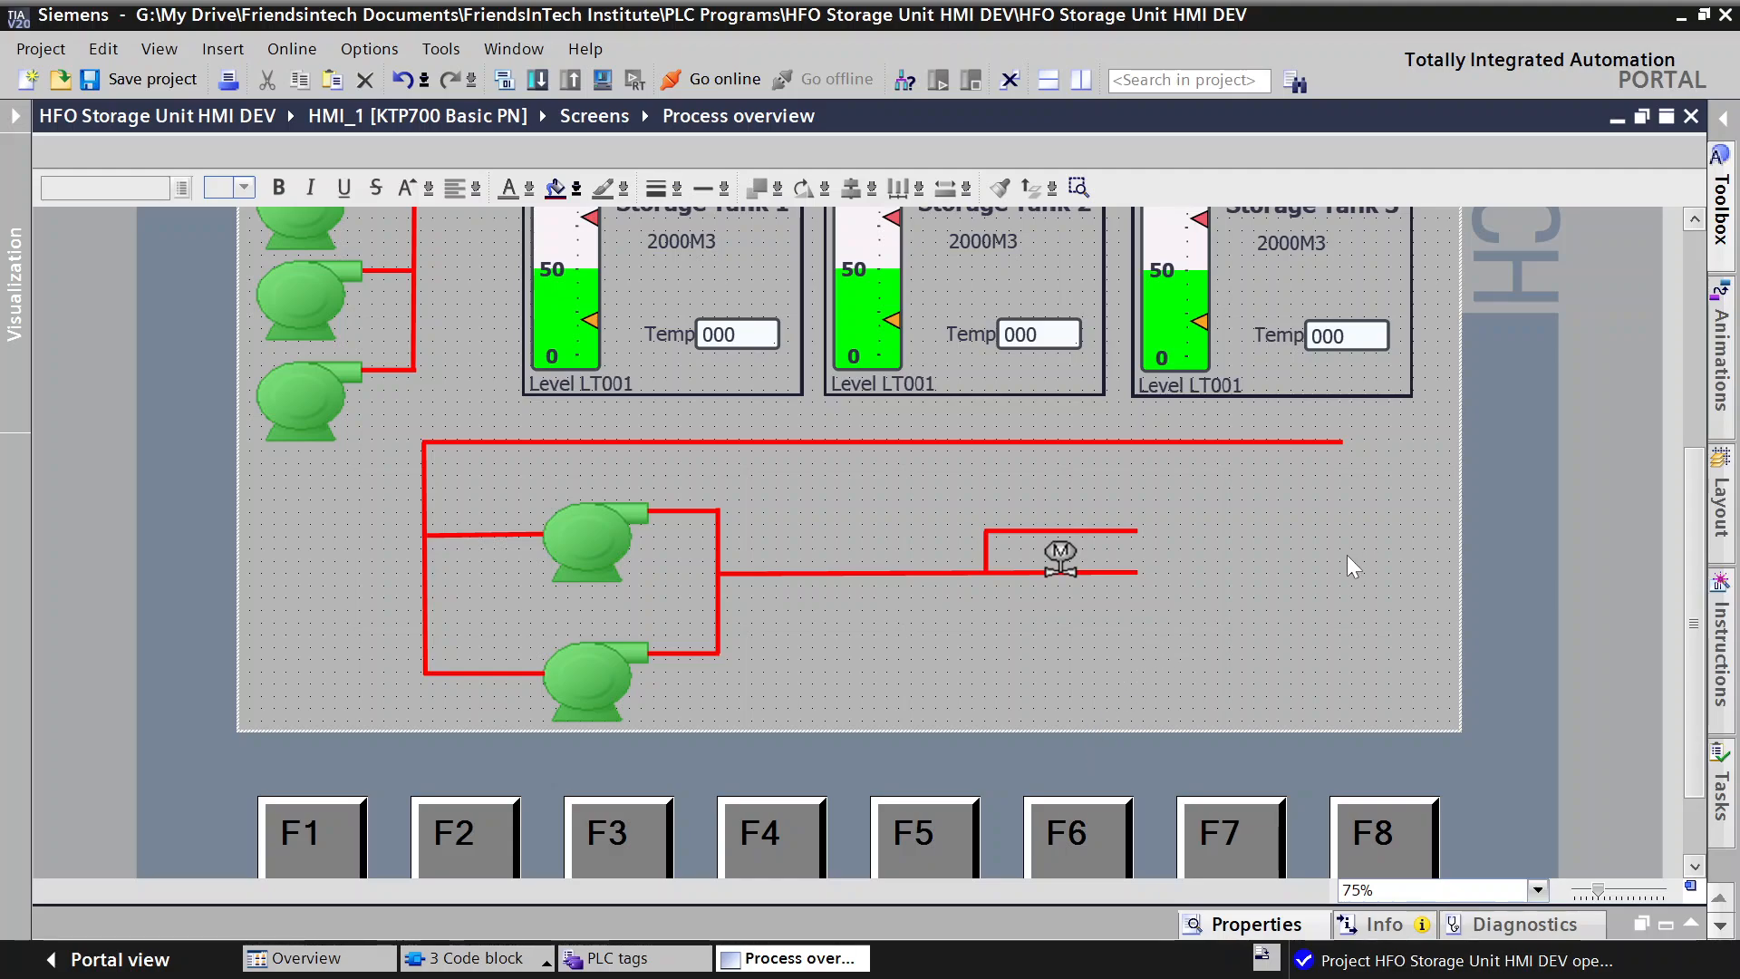
scroll(801, 422, "up", 2)
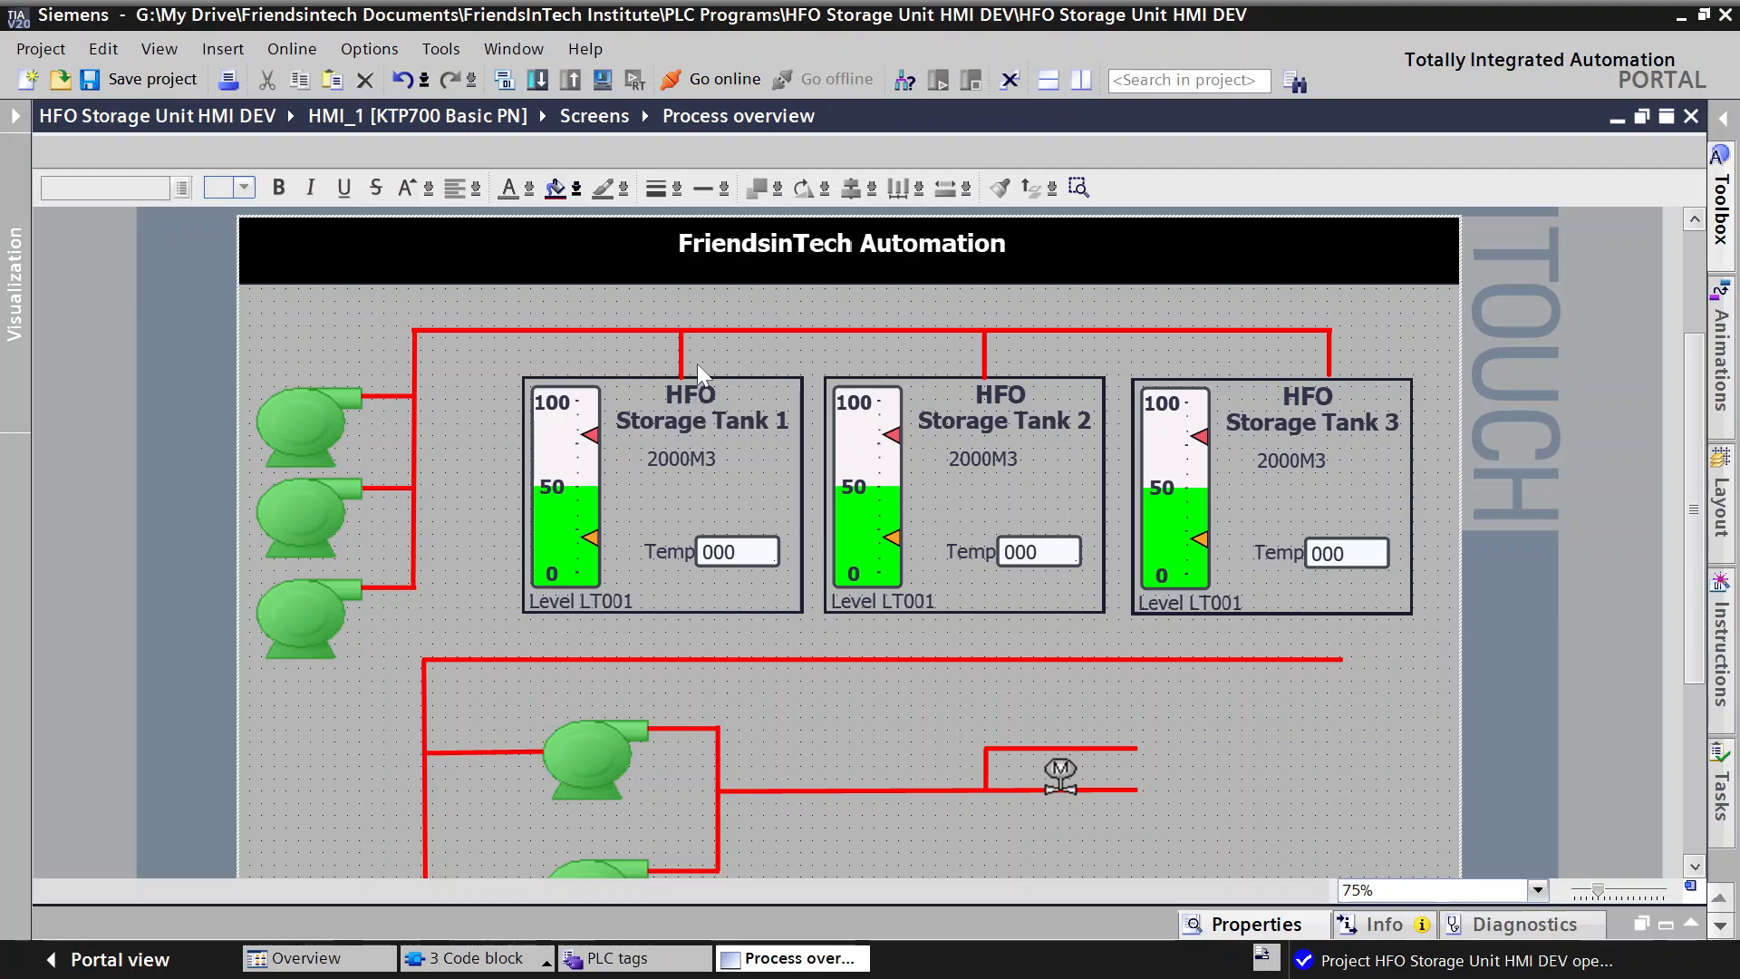
Step: Copy Storage Tank 1's short vertical inlet pipe and place the copy between the tank's underside and the outlet header
left_click(681, 359)
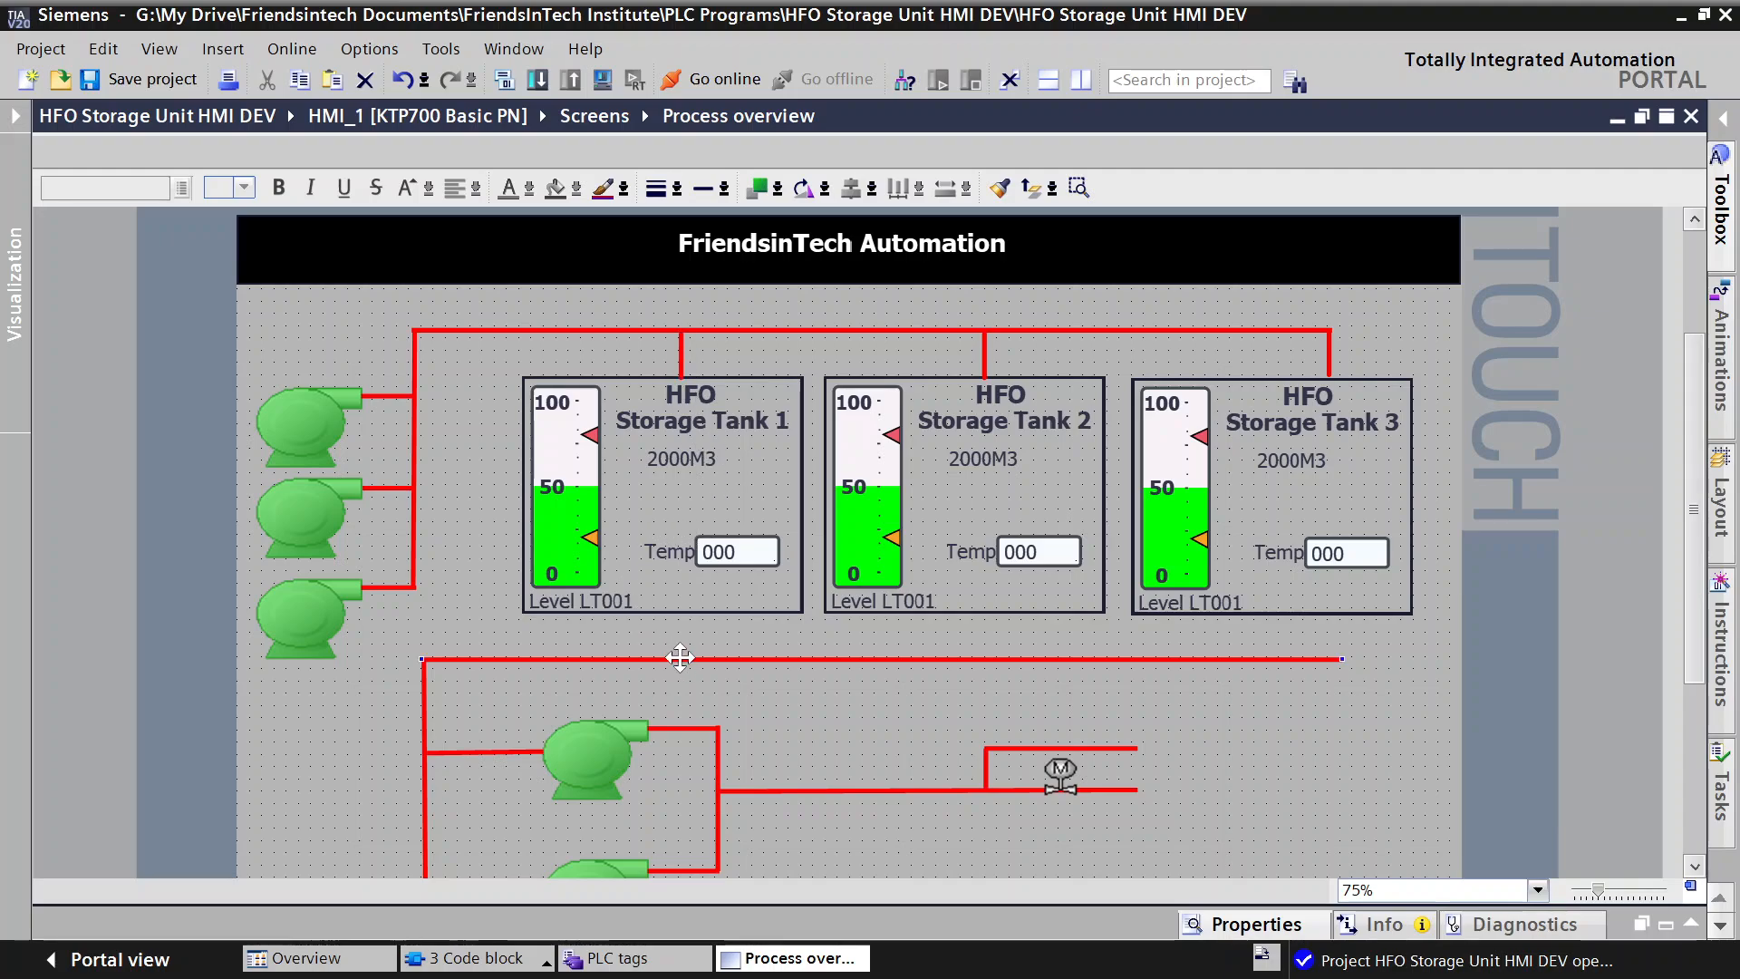
left_click(682, 627)
right_click(682, 628)
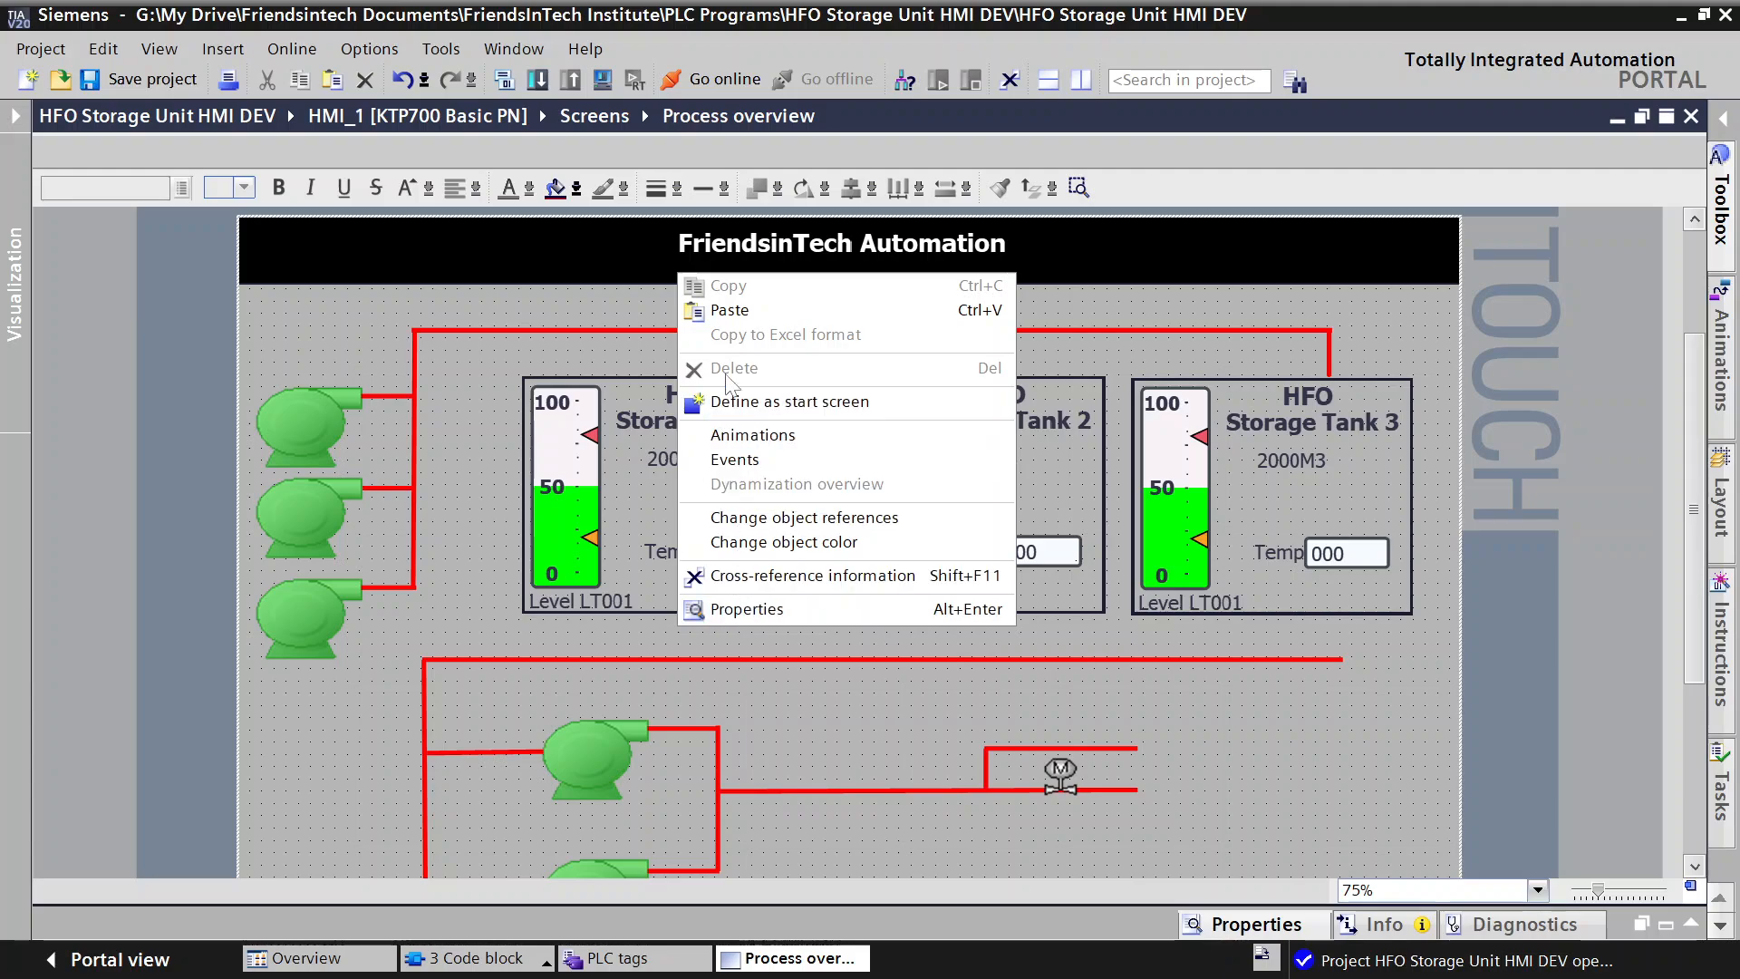
left_click(730, 310)
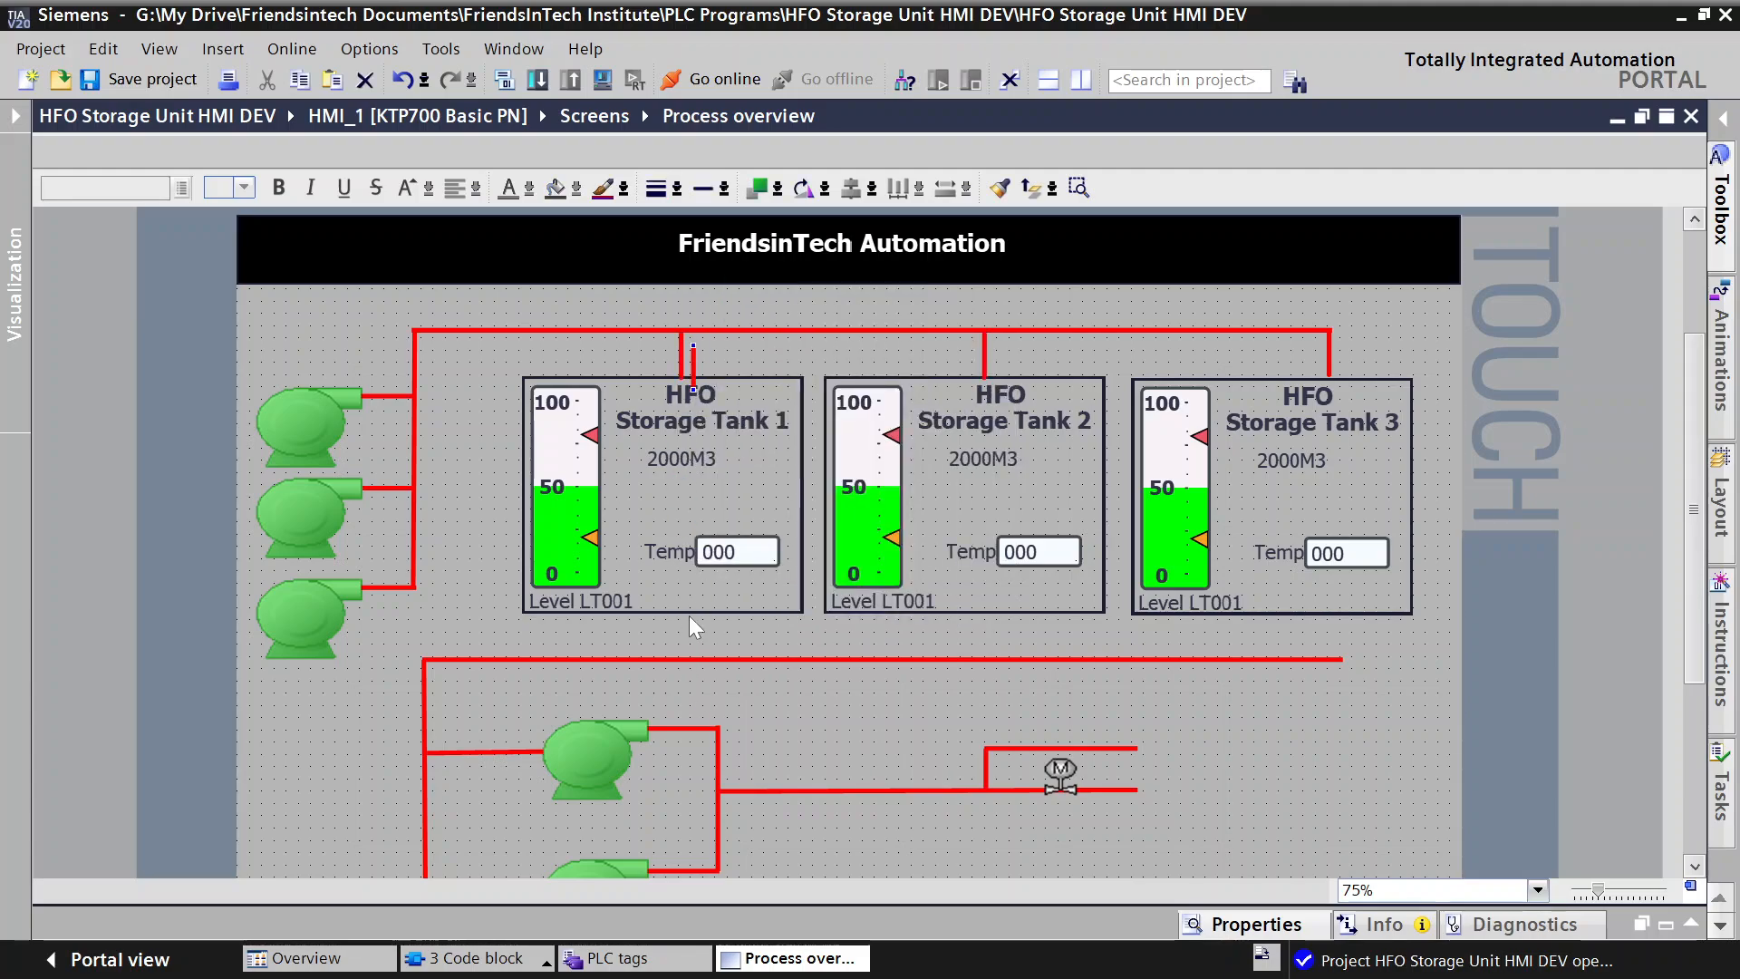
left_click_drag(693, 362, 666, 653)
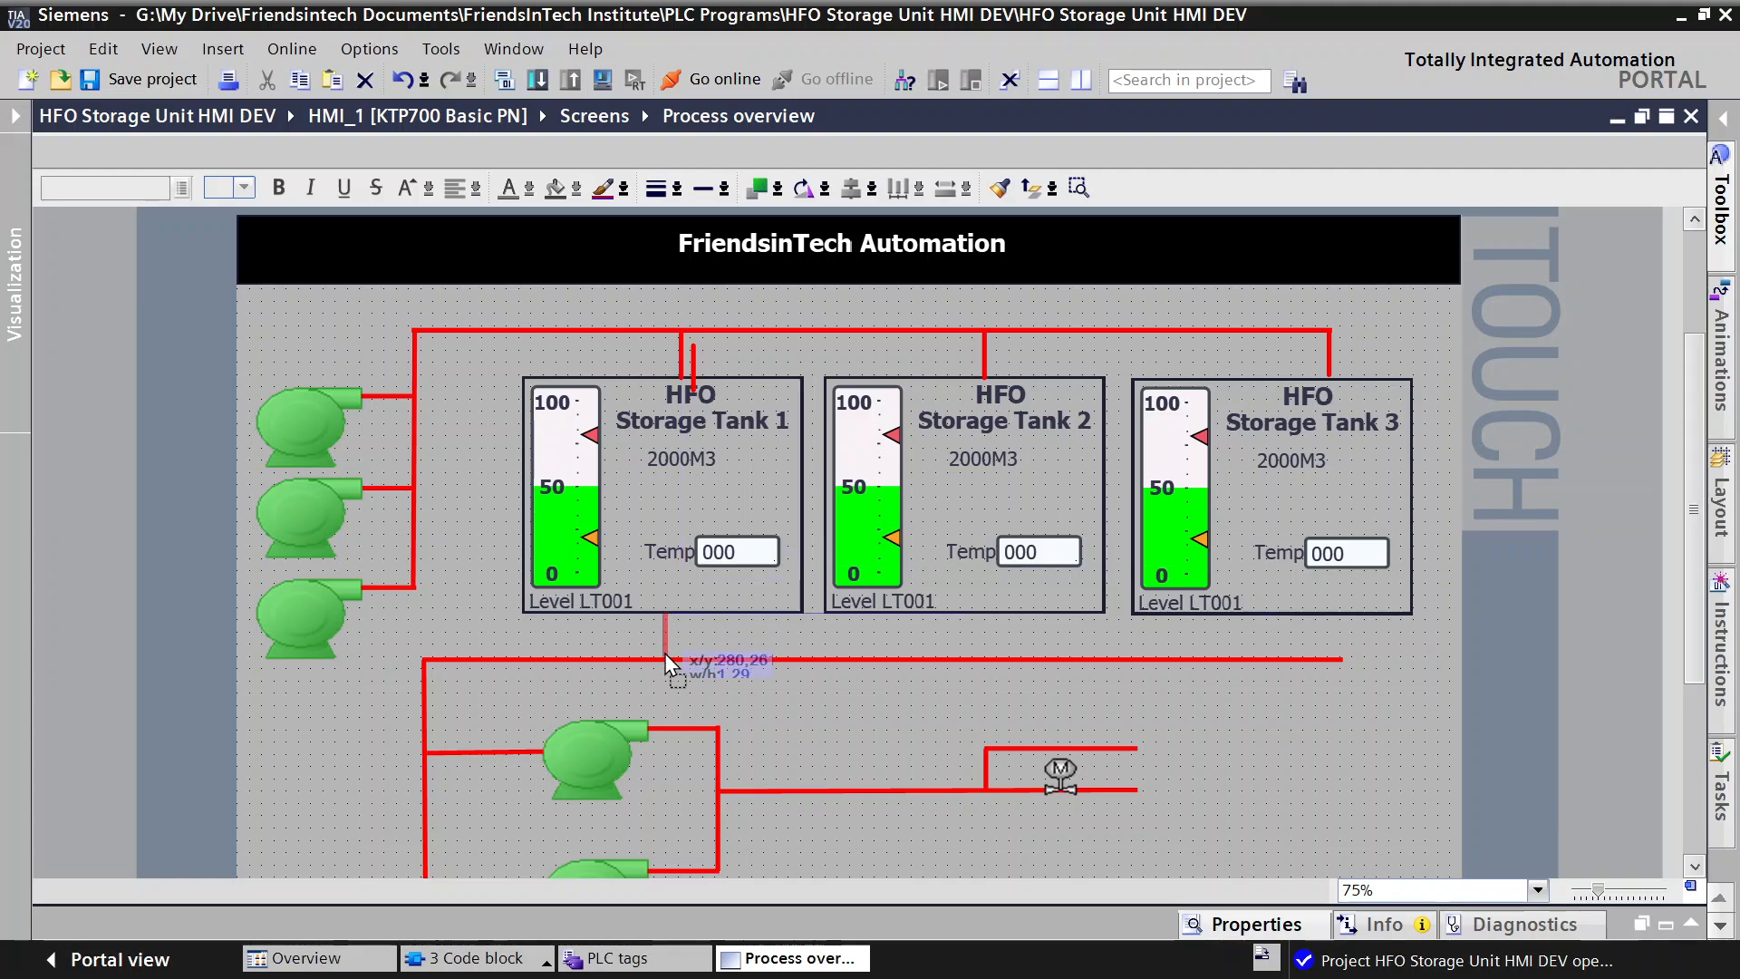
left_click(704, 636)
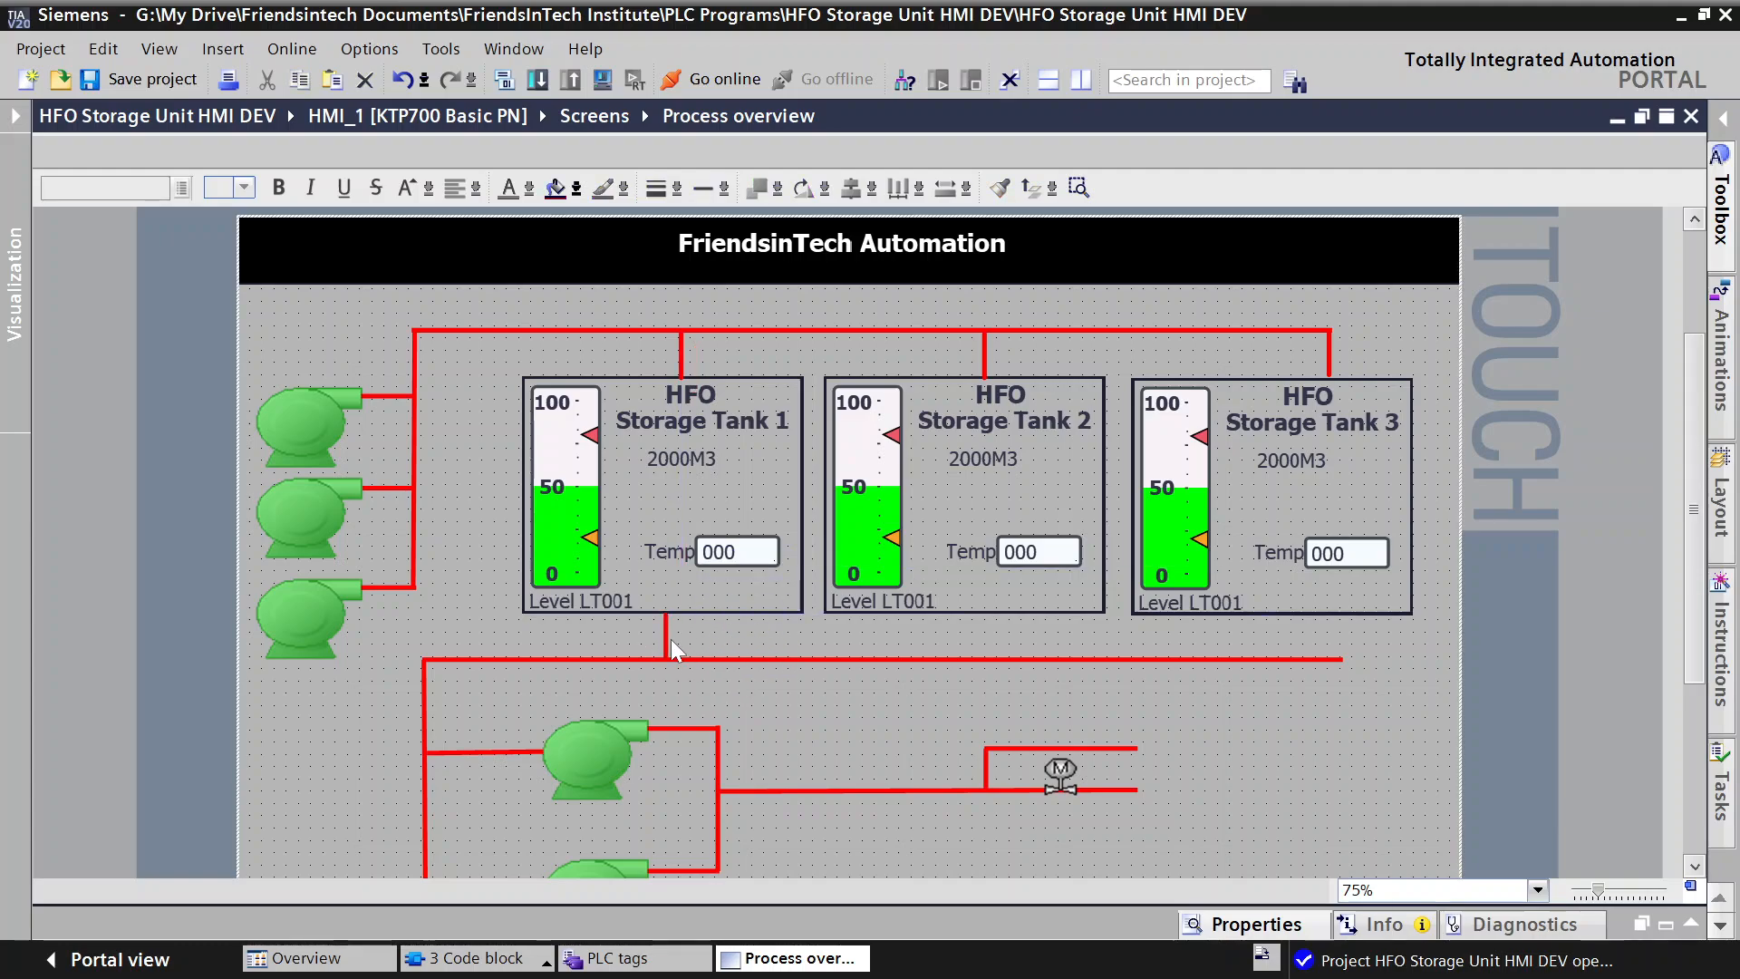
Step: Paste another short vertical pipe and place it between the underside of Storage Tank 2 and the outlet header
right_click(997, 631)
left_click(1028, 314)
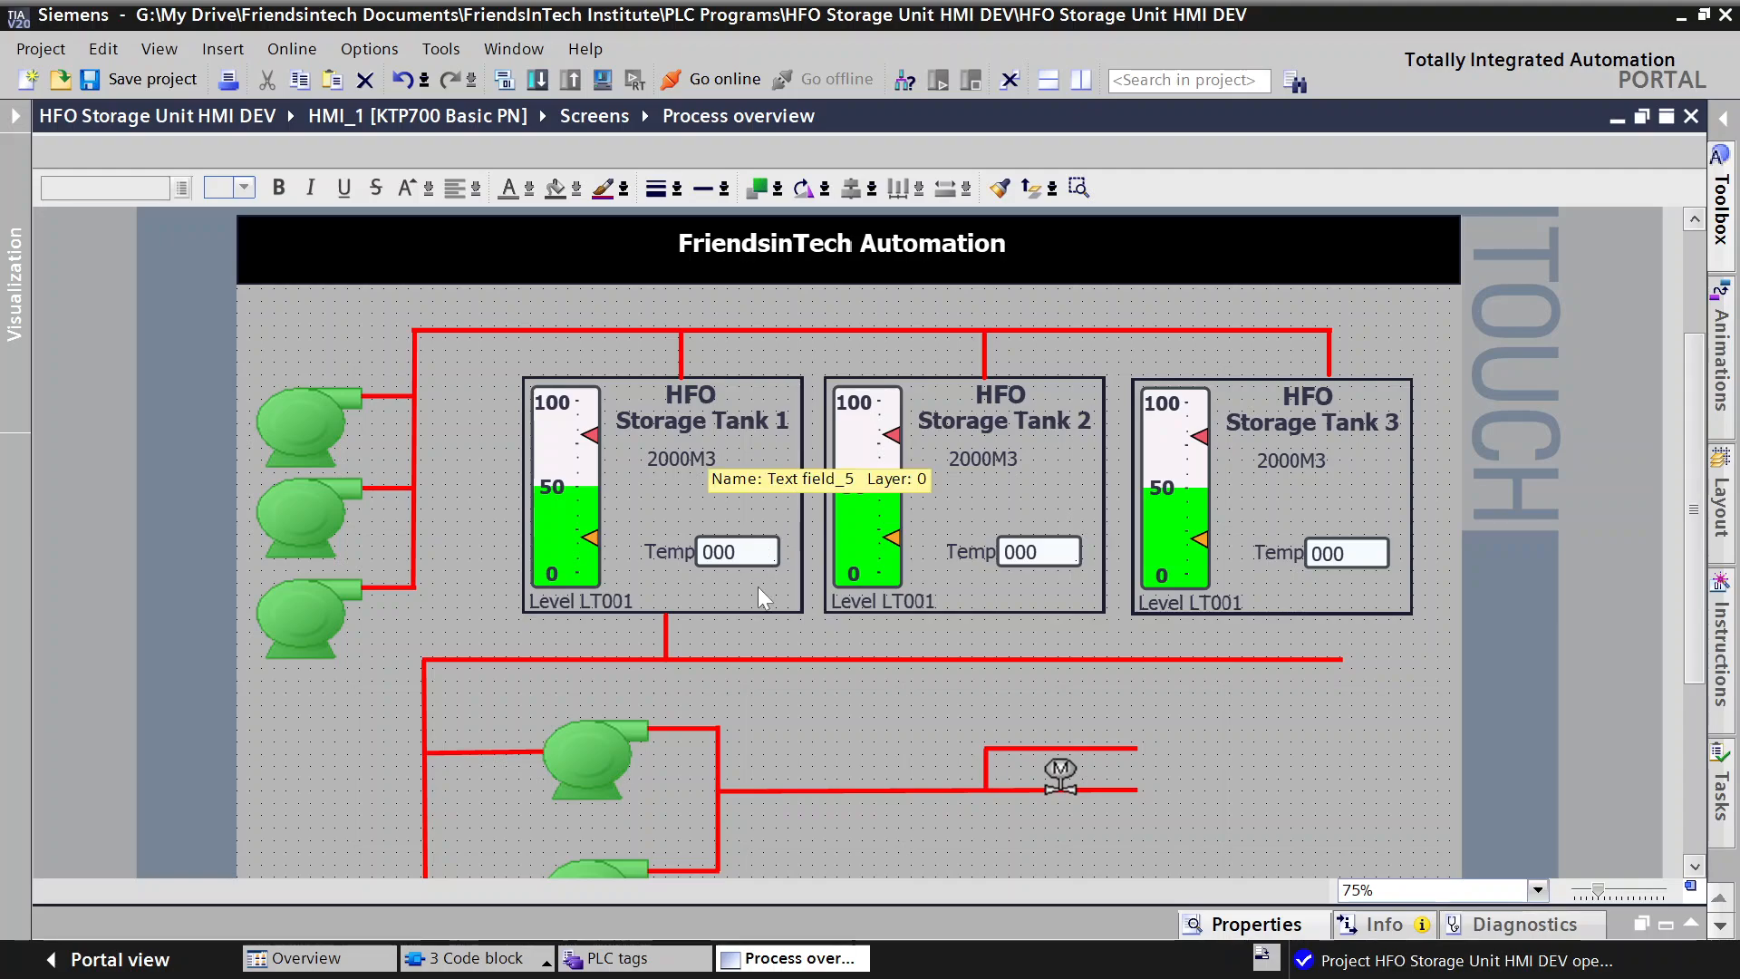
scroll(653, 625, "down", 3)
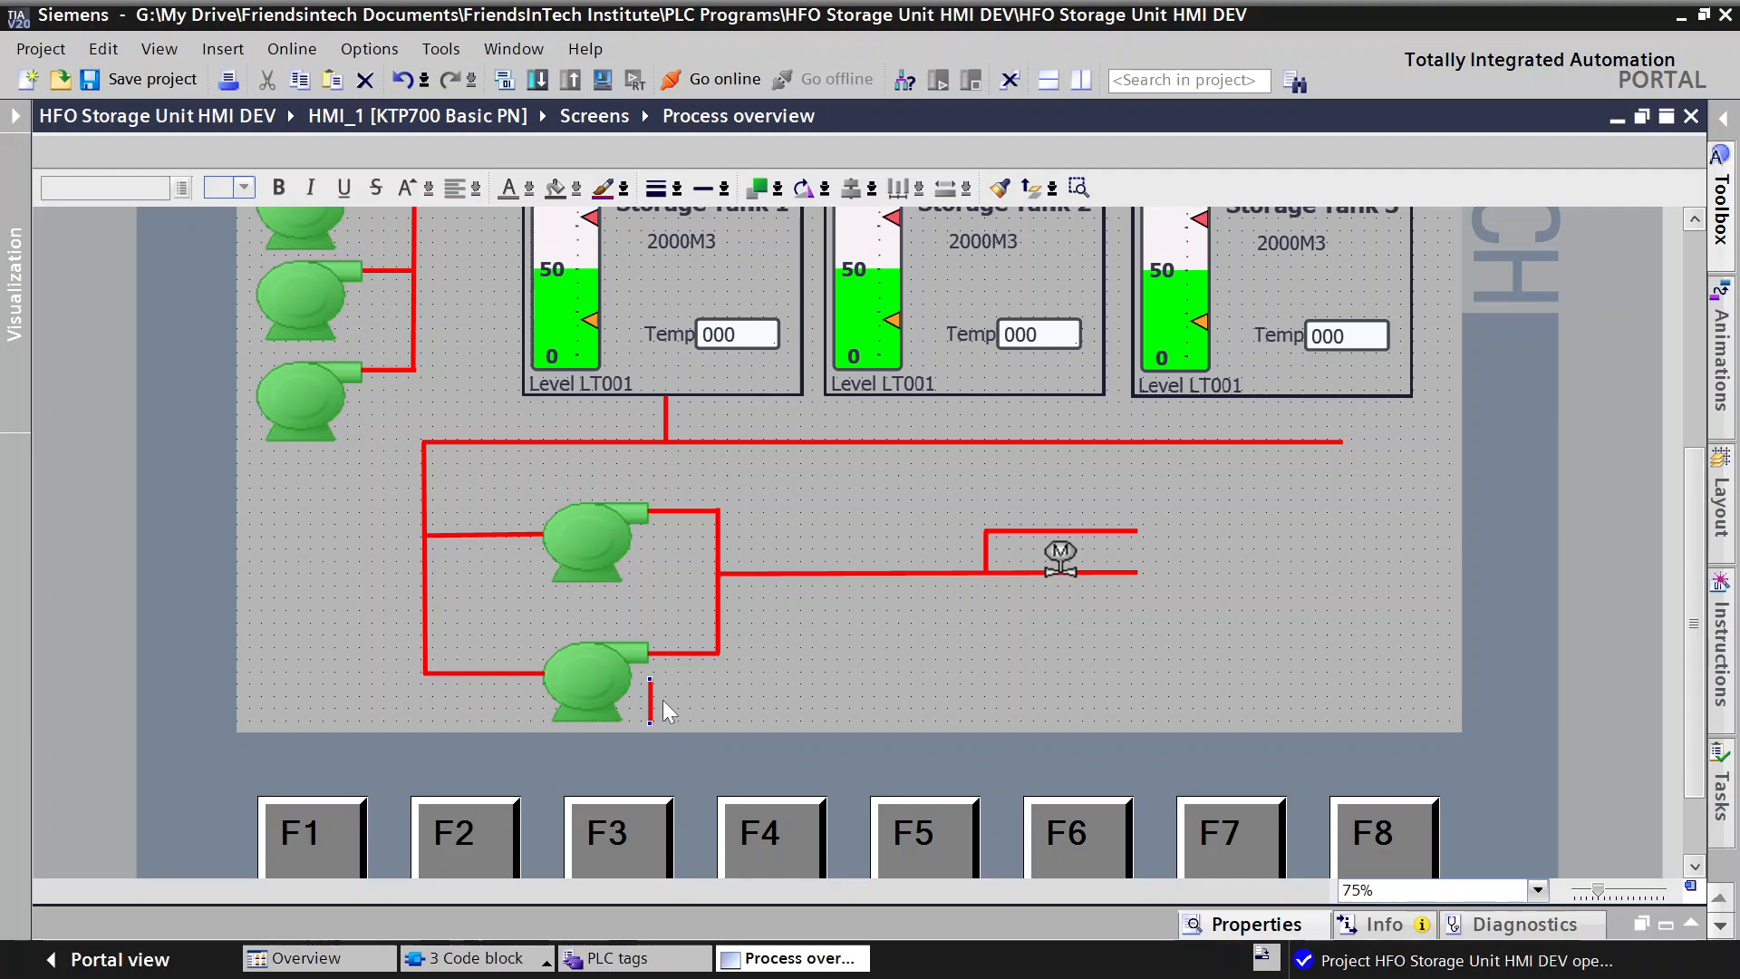
left_click_drag(650, 701, 952, 422)
scroll(938, 538, "up", 3)
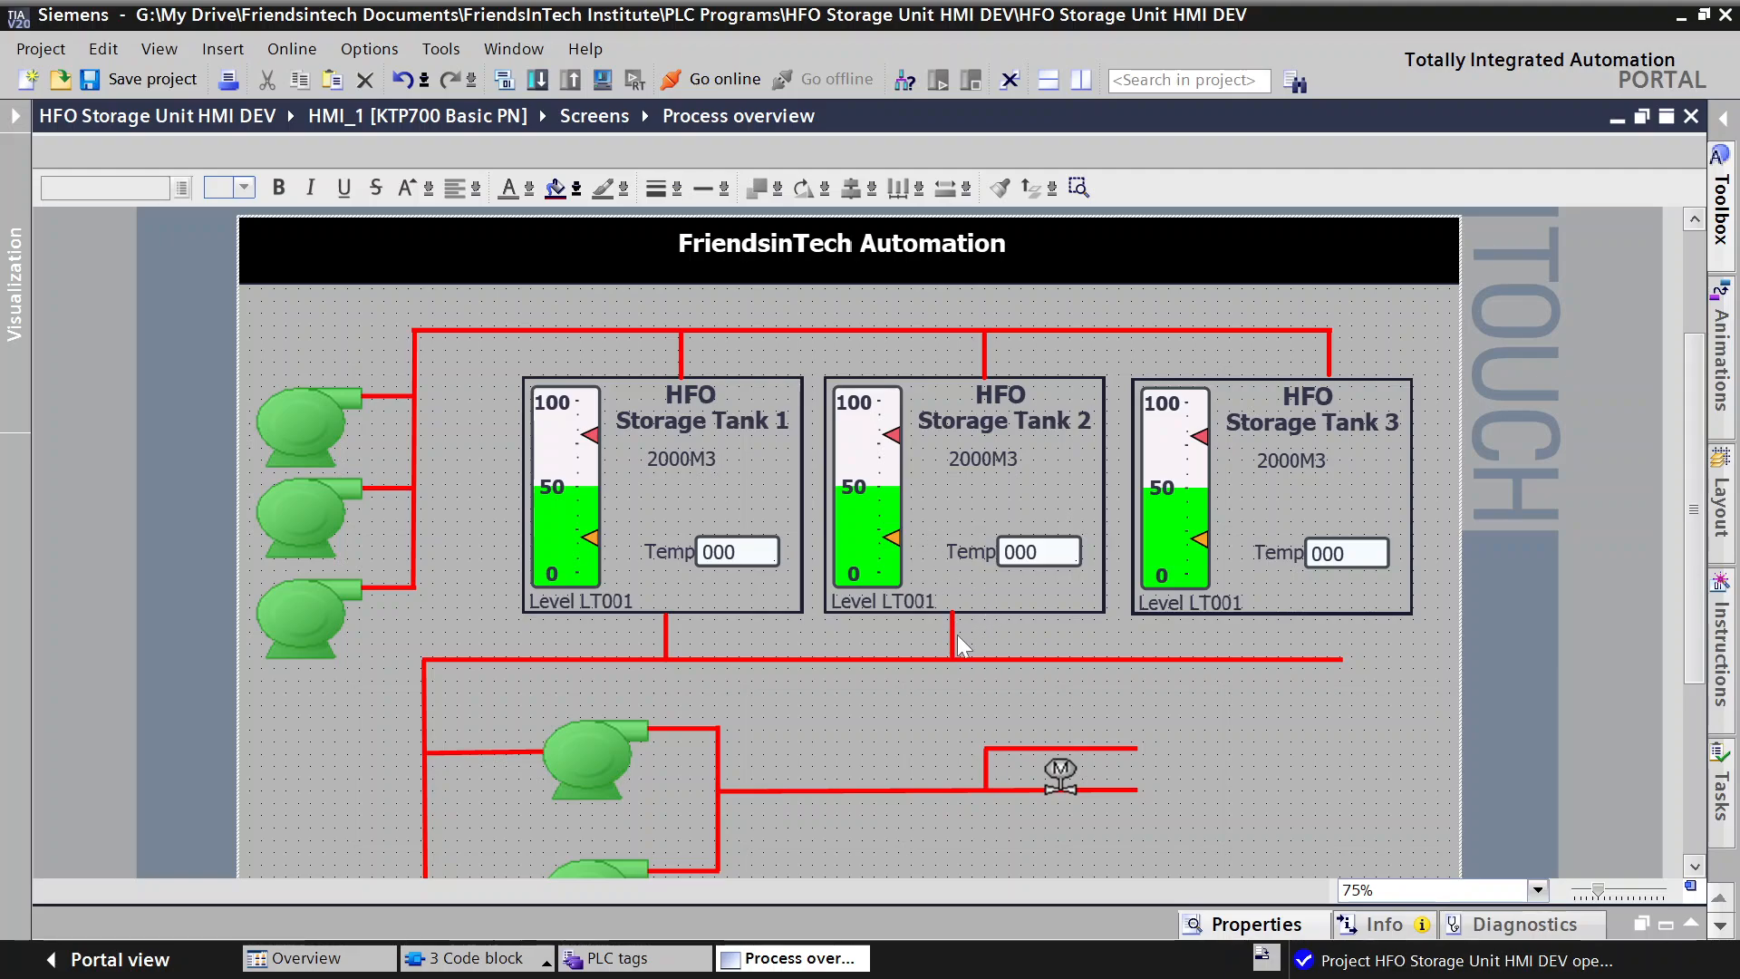
Step: Paste a third short vertical pipe and place it under Storage Tank 3, meeting the far end of the outlet header
right_click(1254, 632)
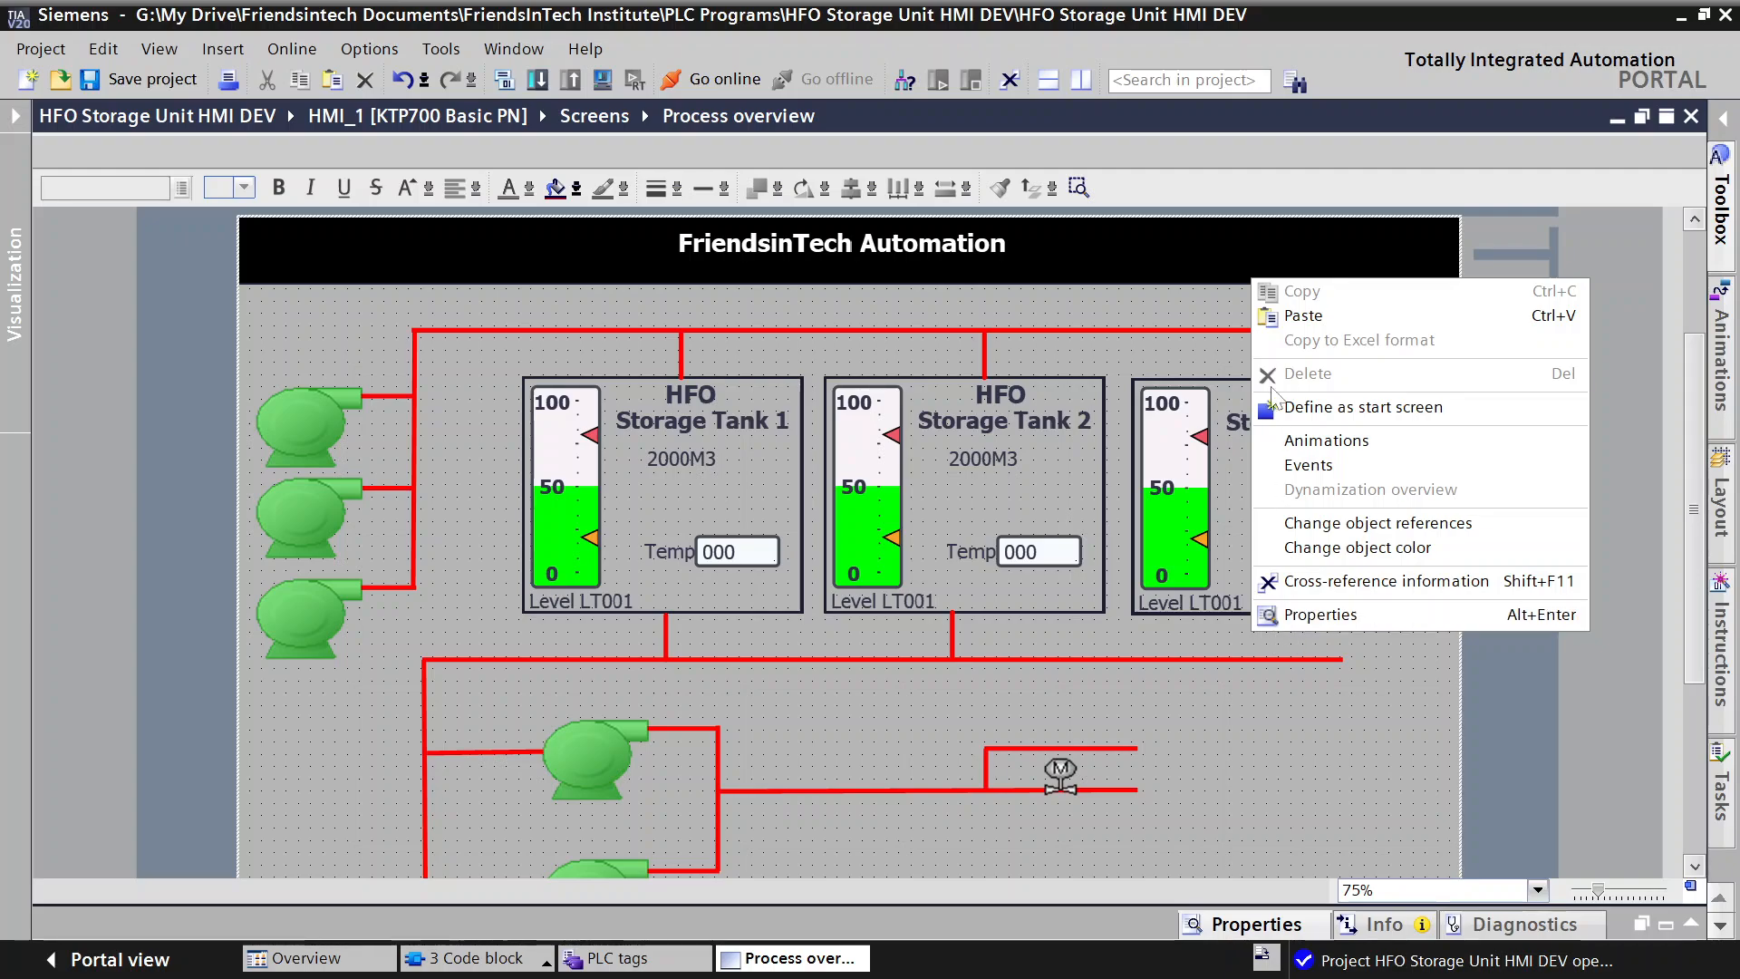
left_click(1303, 317)
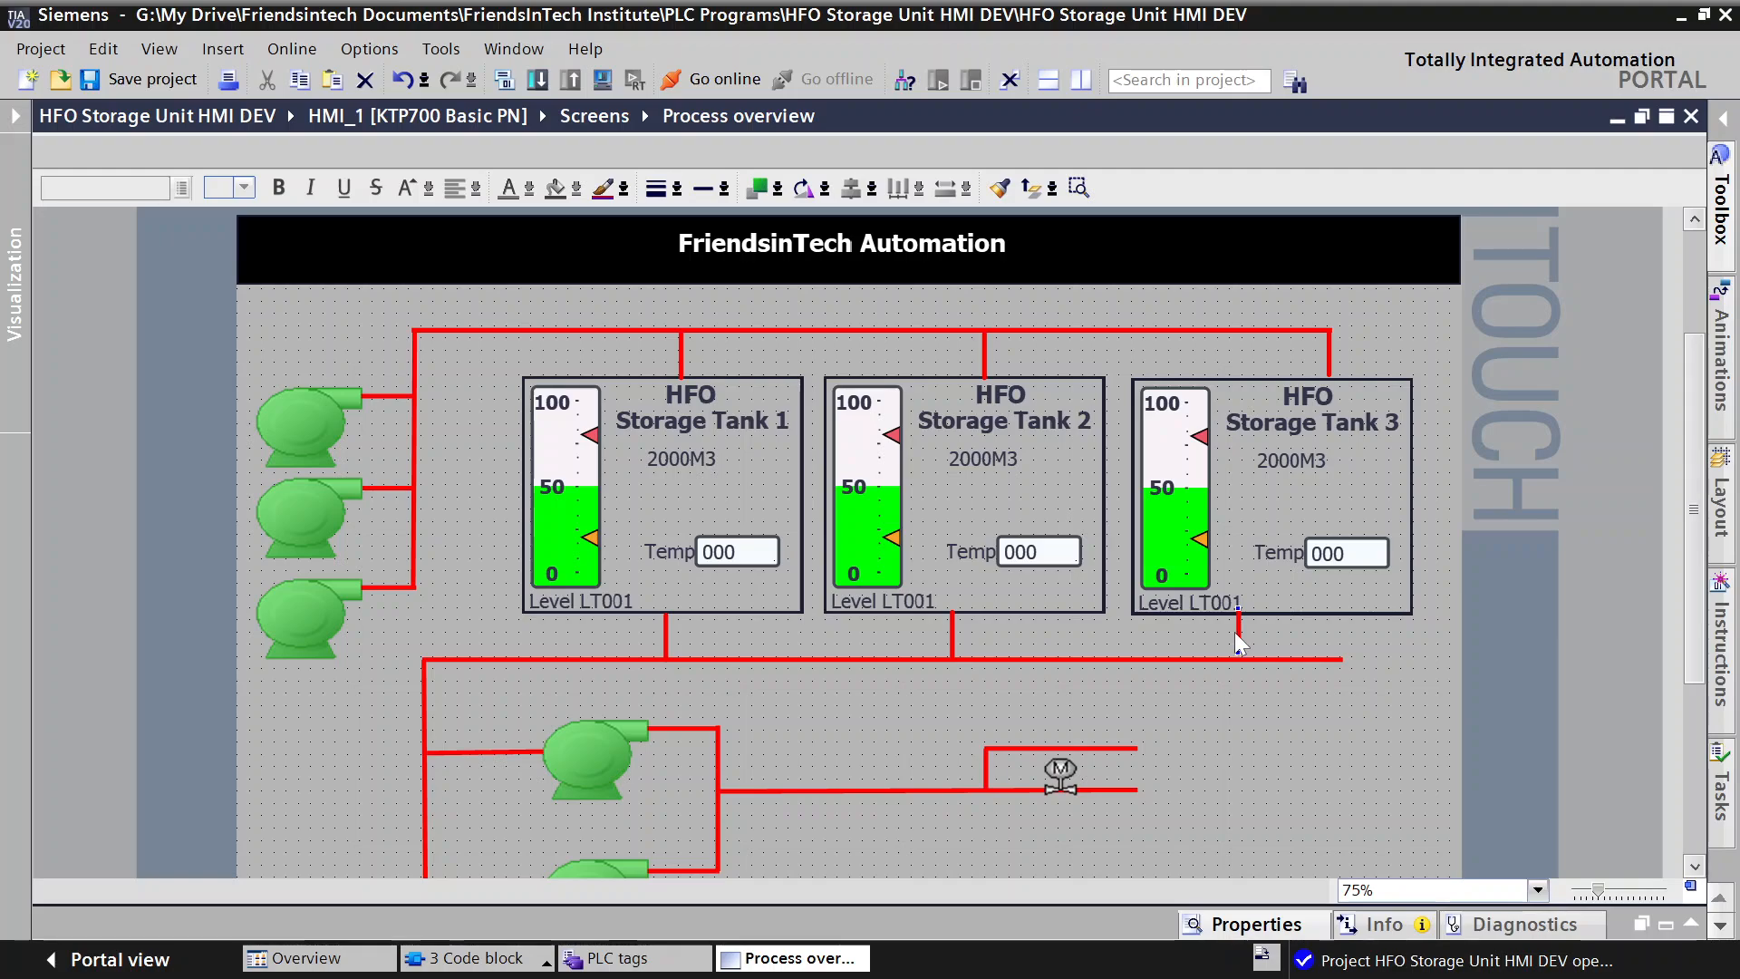
left_click_drag(1237, 636, 1342, 651)
left_click(1398, 682)
scroll(1223, 716, "down", 3)
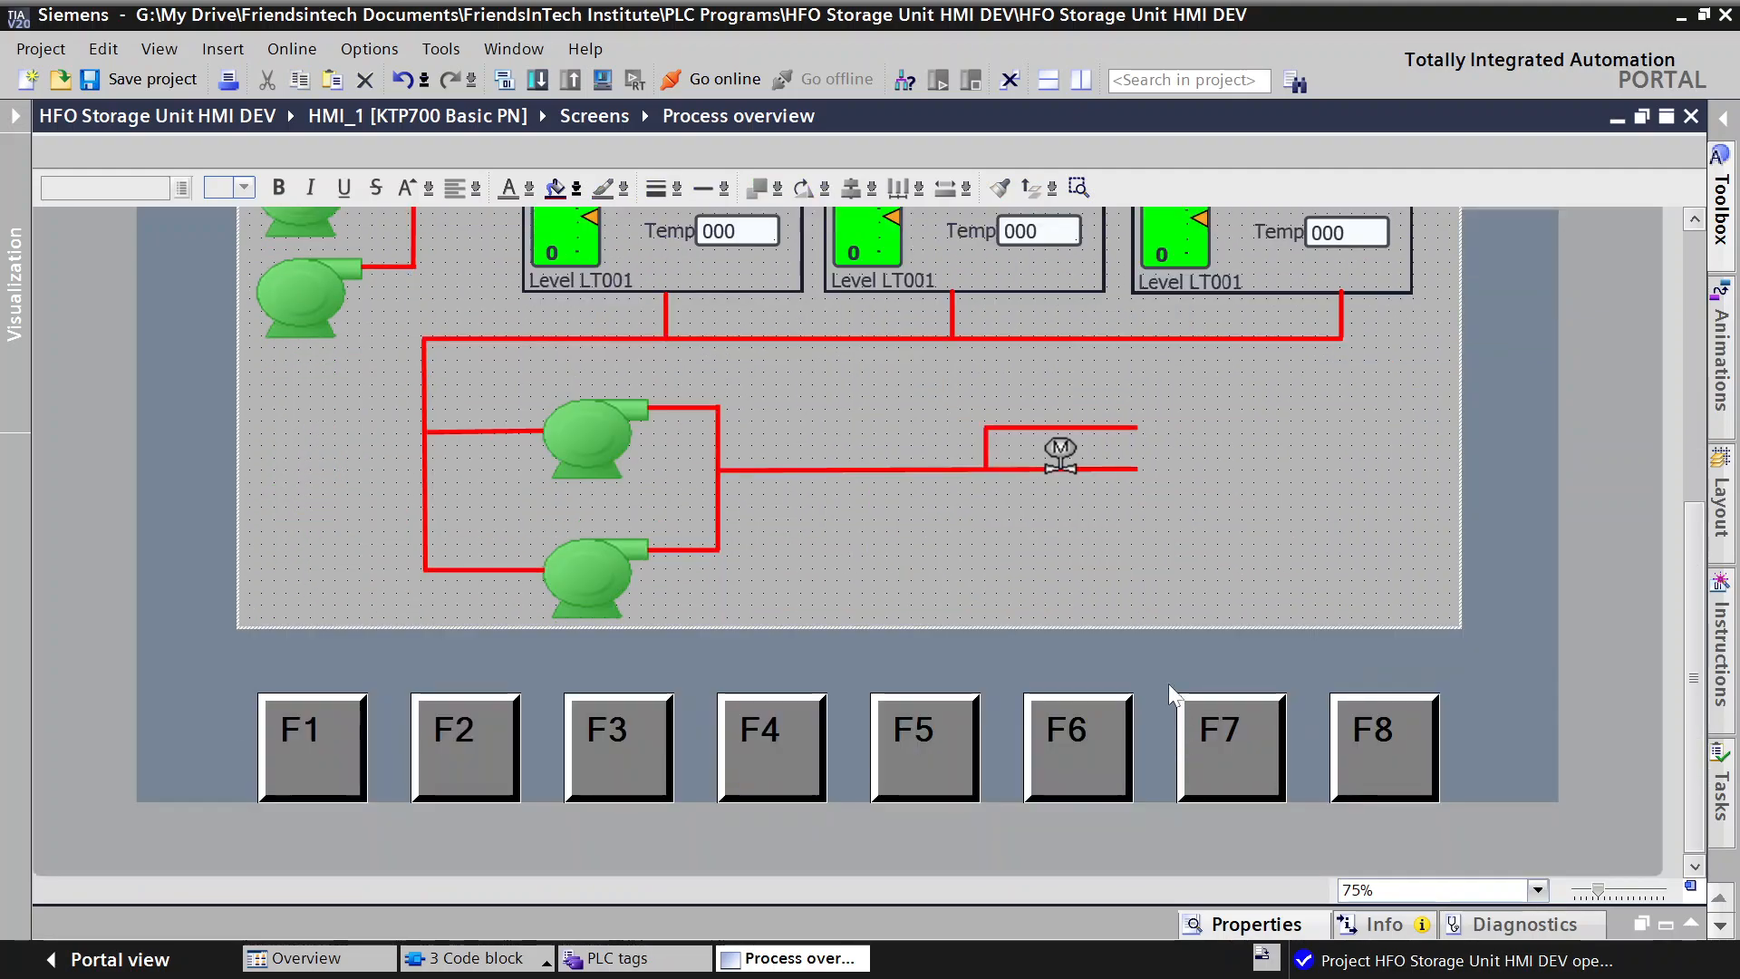
scroll(1178, 716, "up", 3)
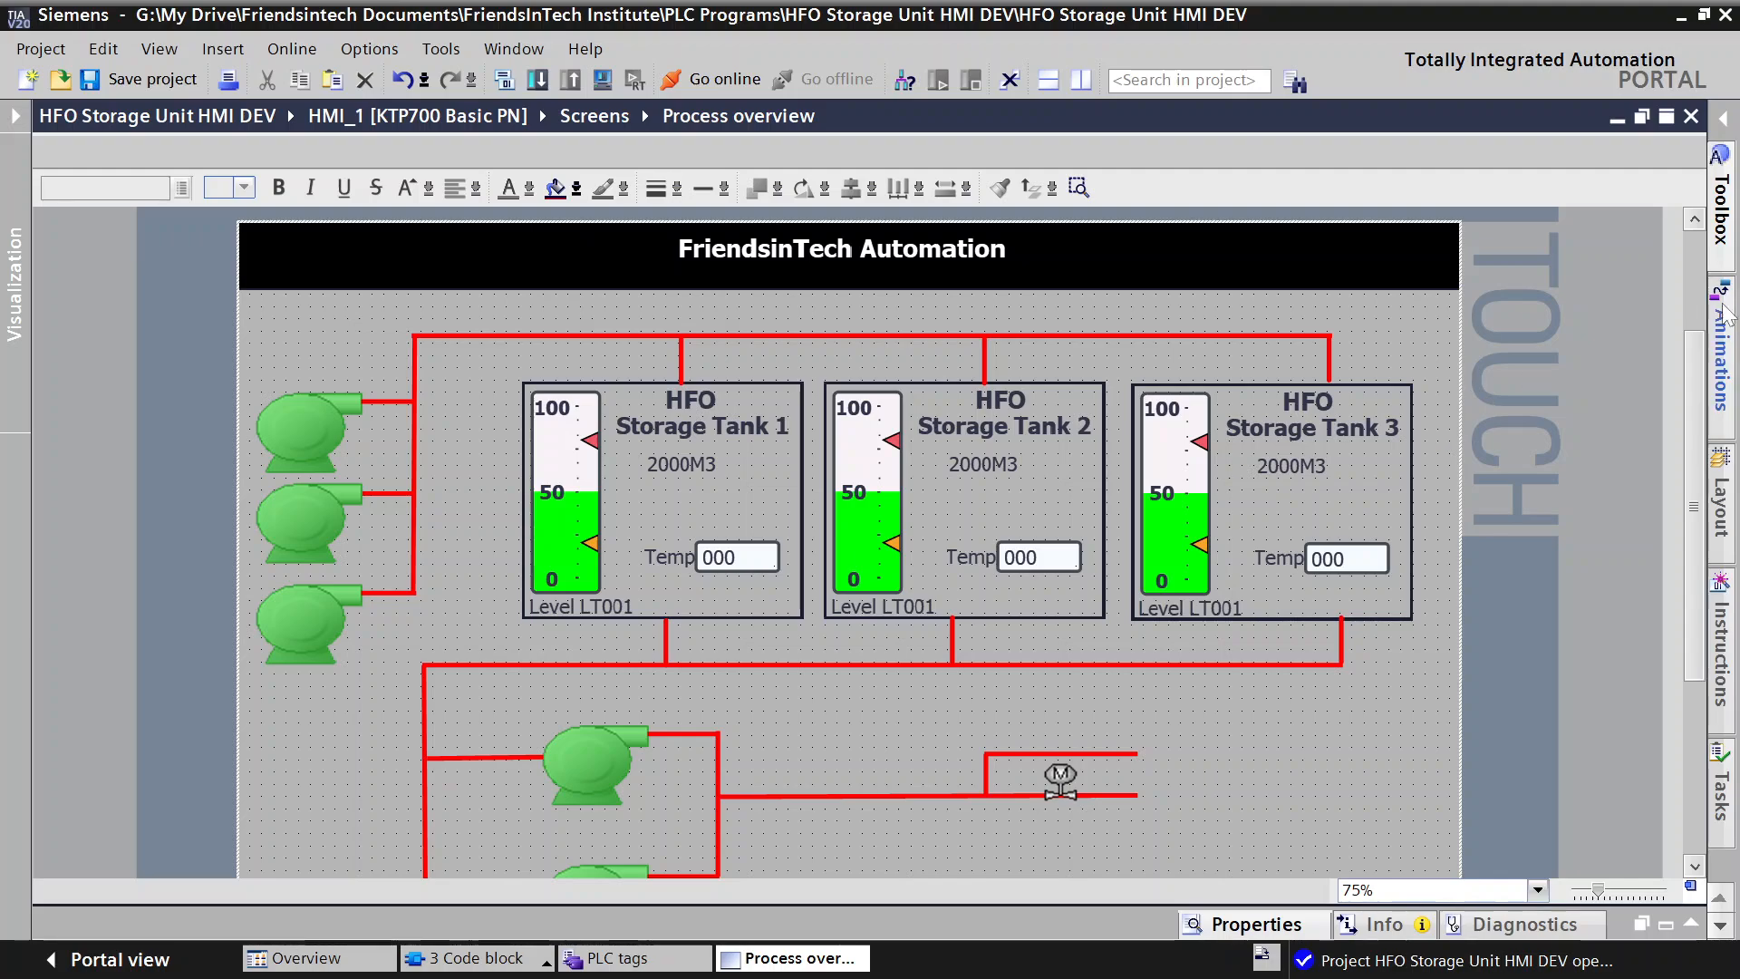
Step: Insert a text field beside the ends of the branched outlet pipe and label it "Buffer tank"
left_click(1722, 209)
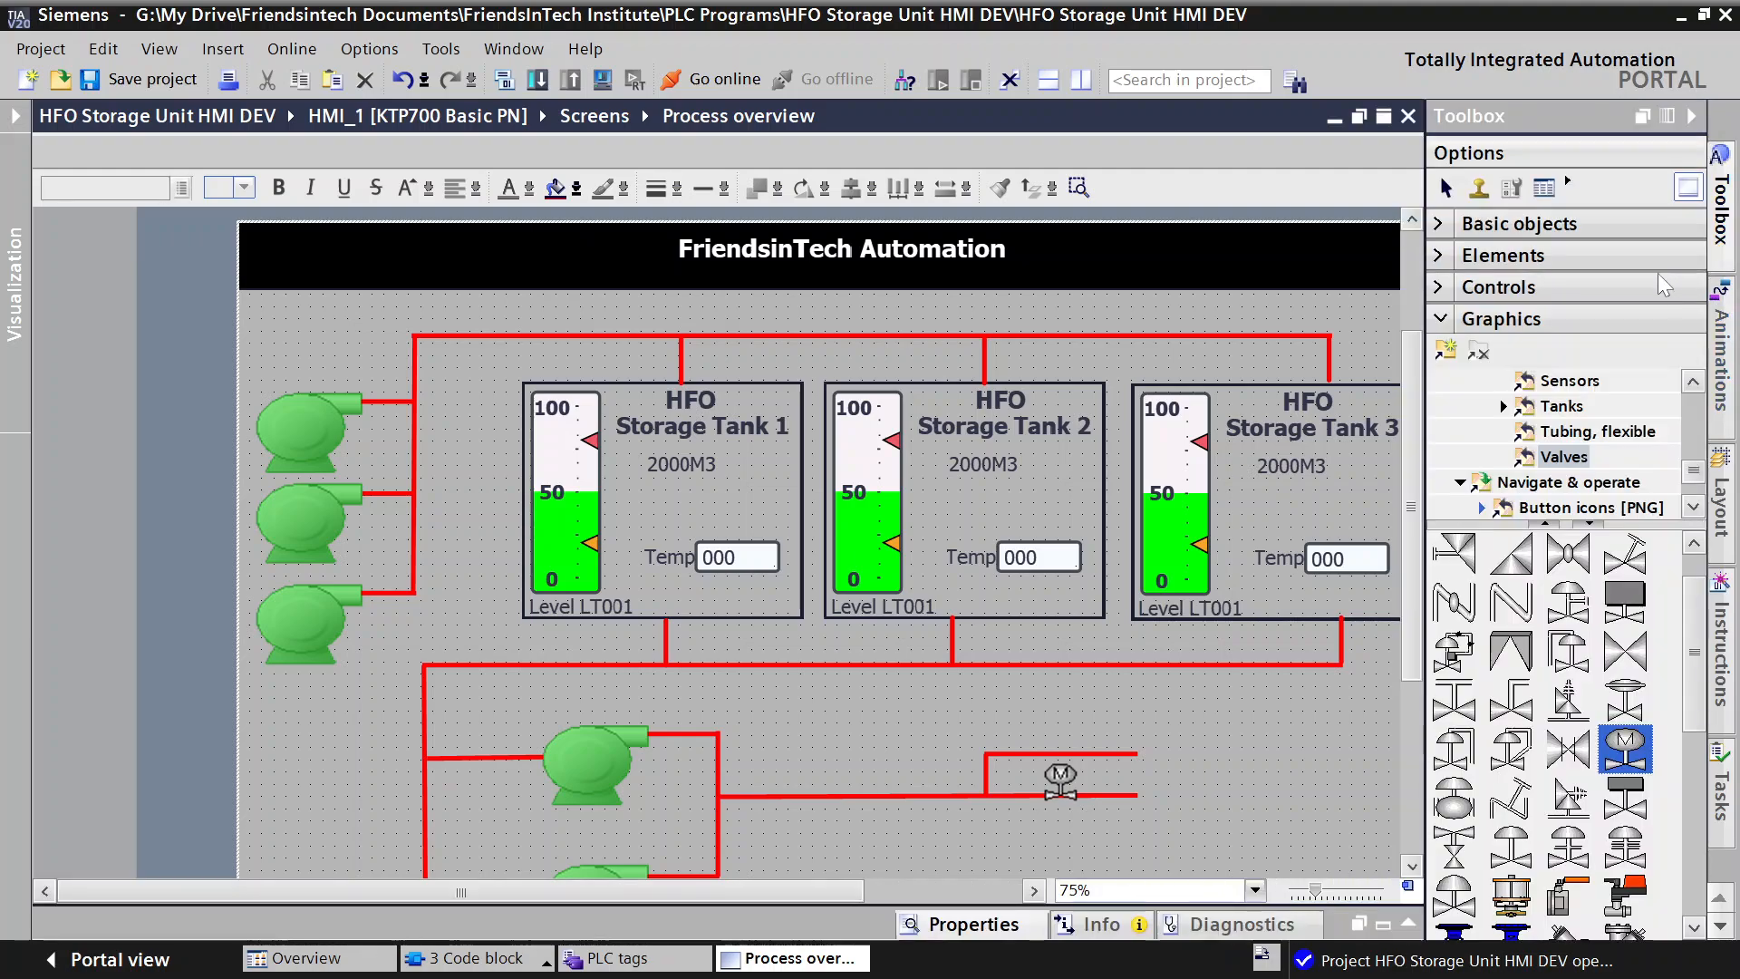
left_click(1452, 319)
left_click(1442, 227)
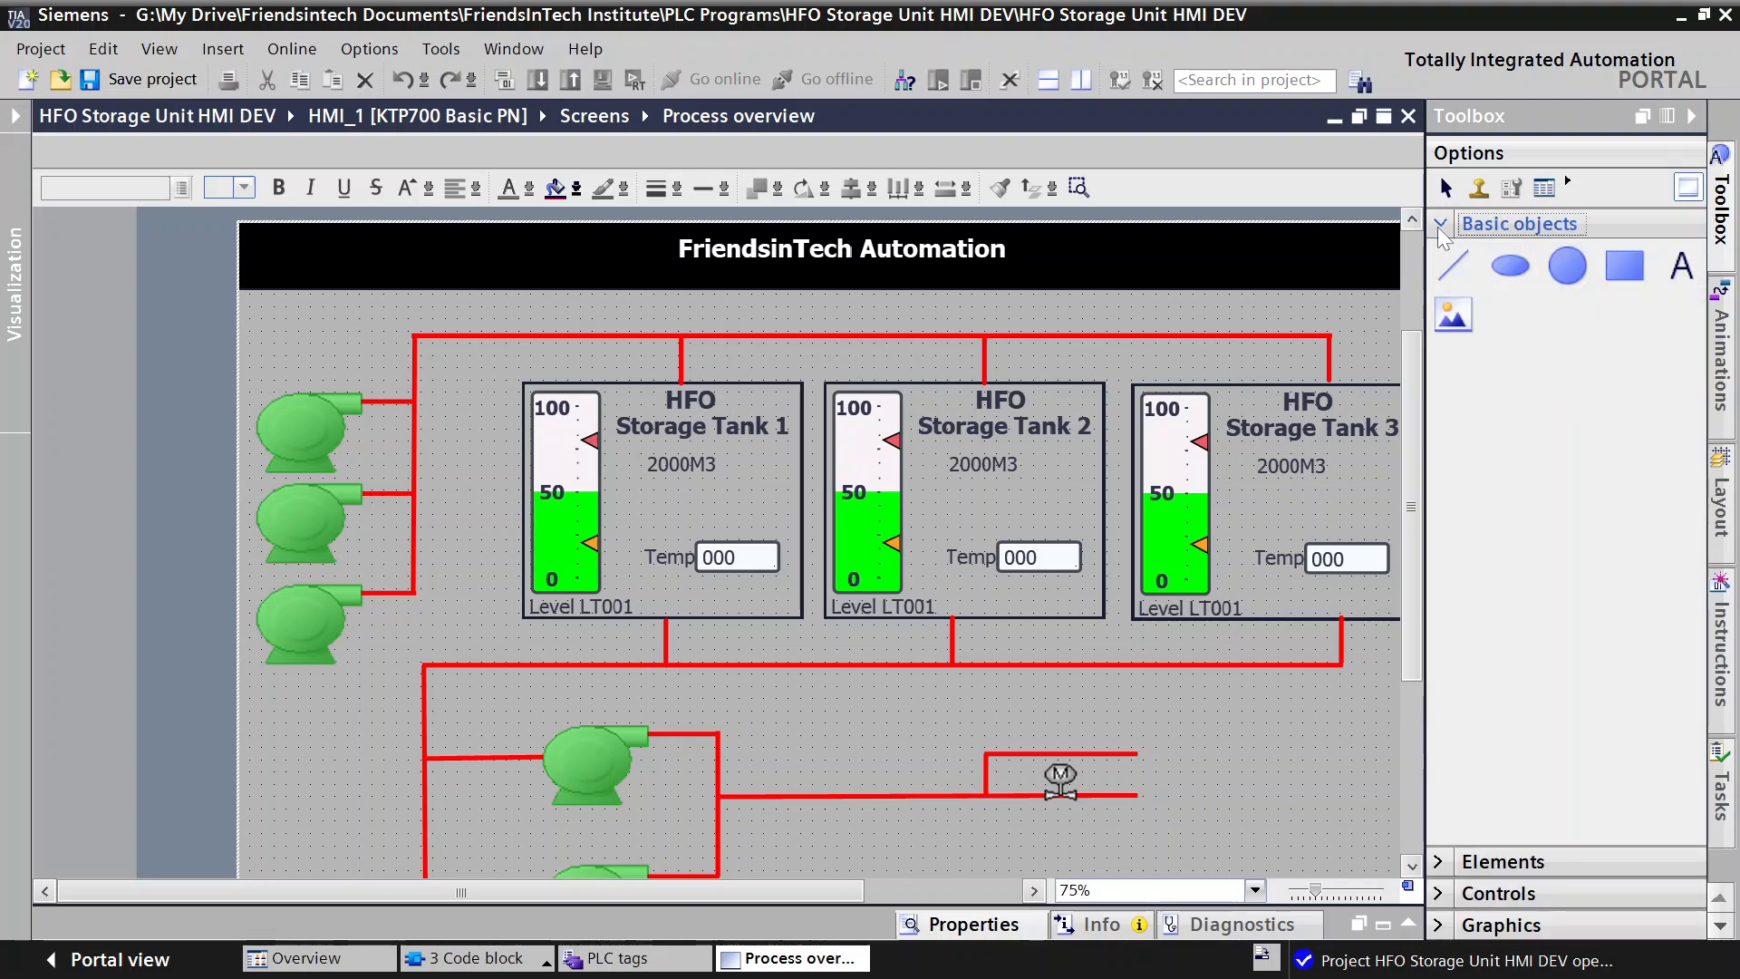
left_click(1681, 265)
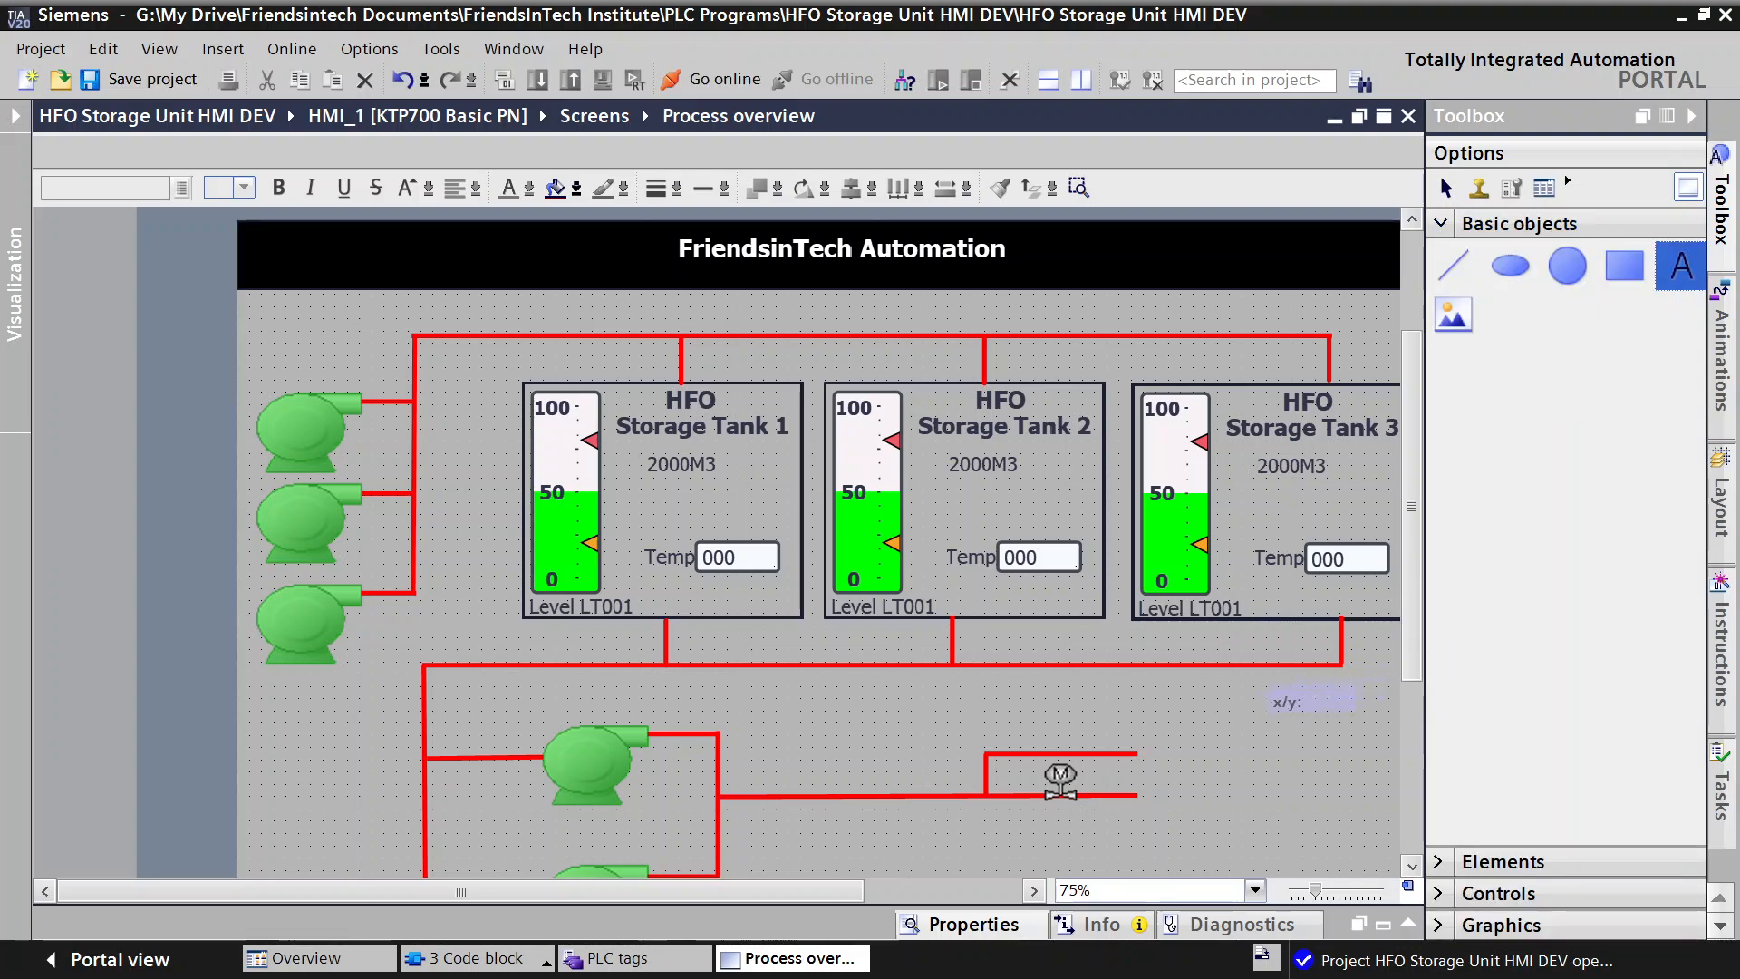
left_click(1178, 766)
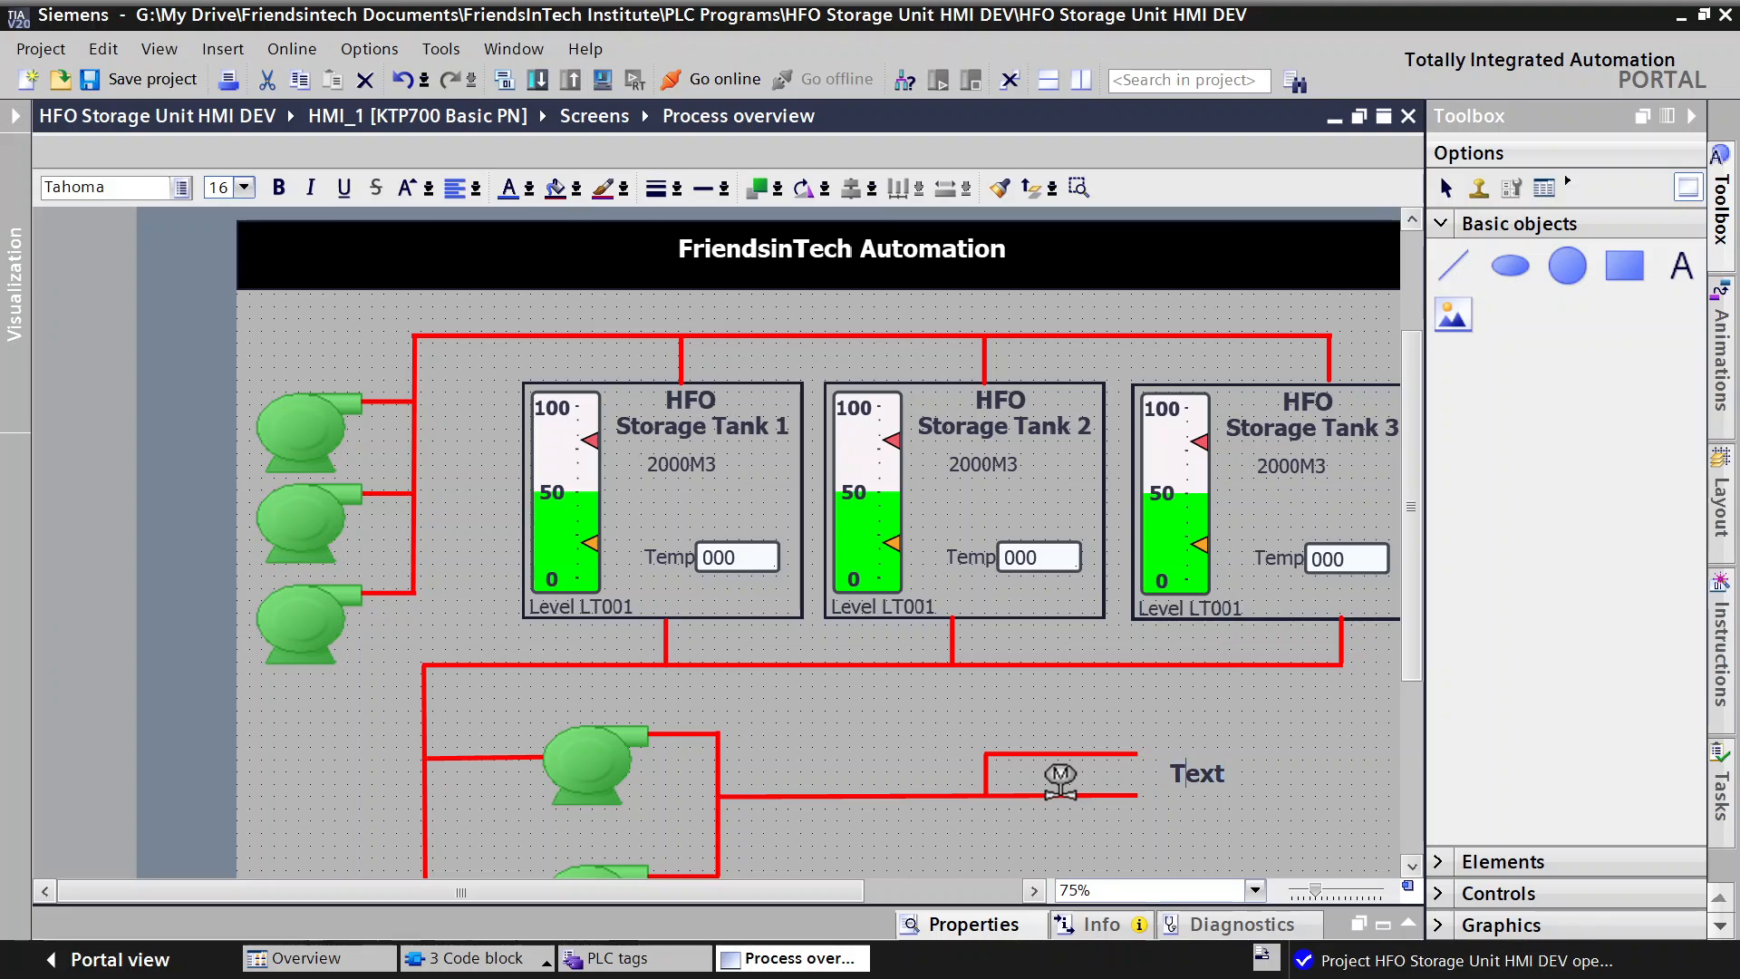
double_click(1199, 773)
type("Buf")
type("fe")
key("BackSpace")
type("fer")
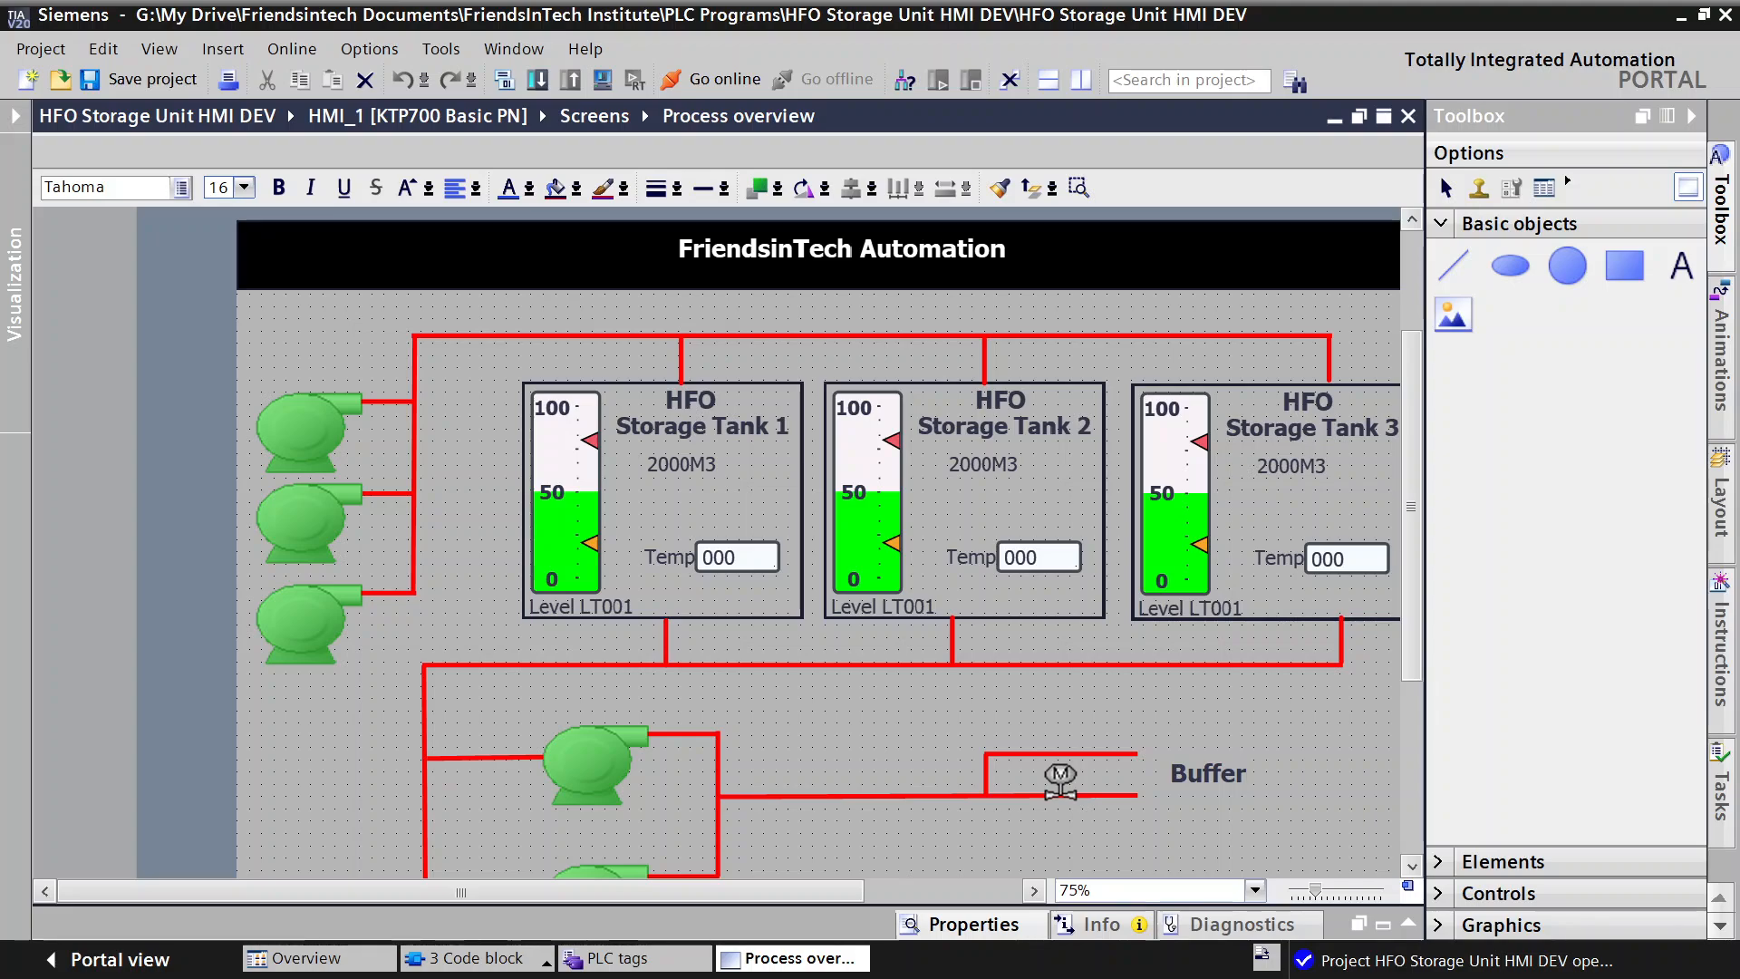
type(" tank")
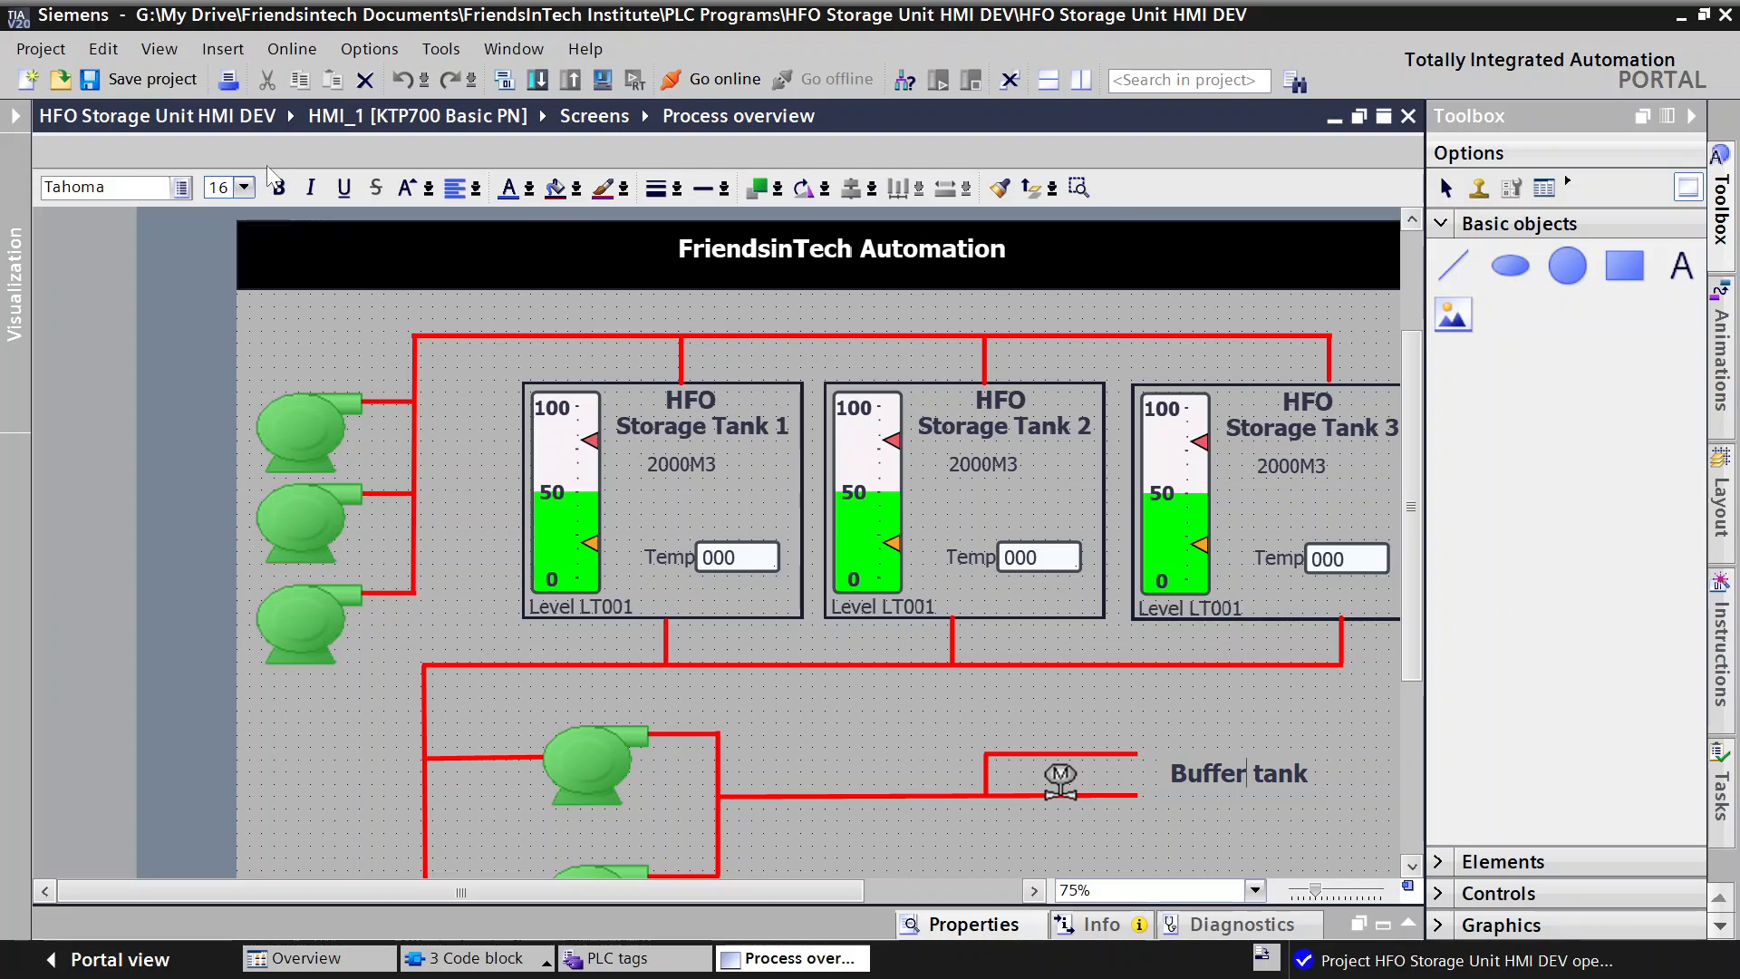
Step: Remove bold from the Buffer tank label, set its font size to 12, and align it with the upper branch line's end
left_click(286, 186)
left_click(243, 186)
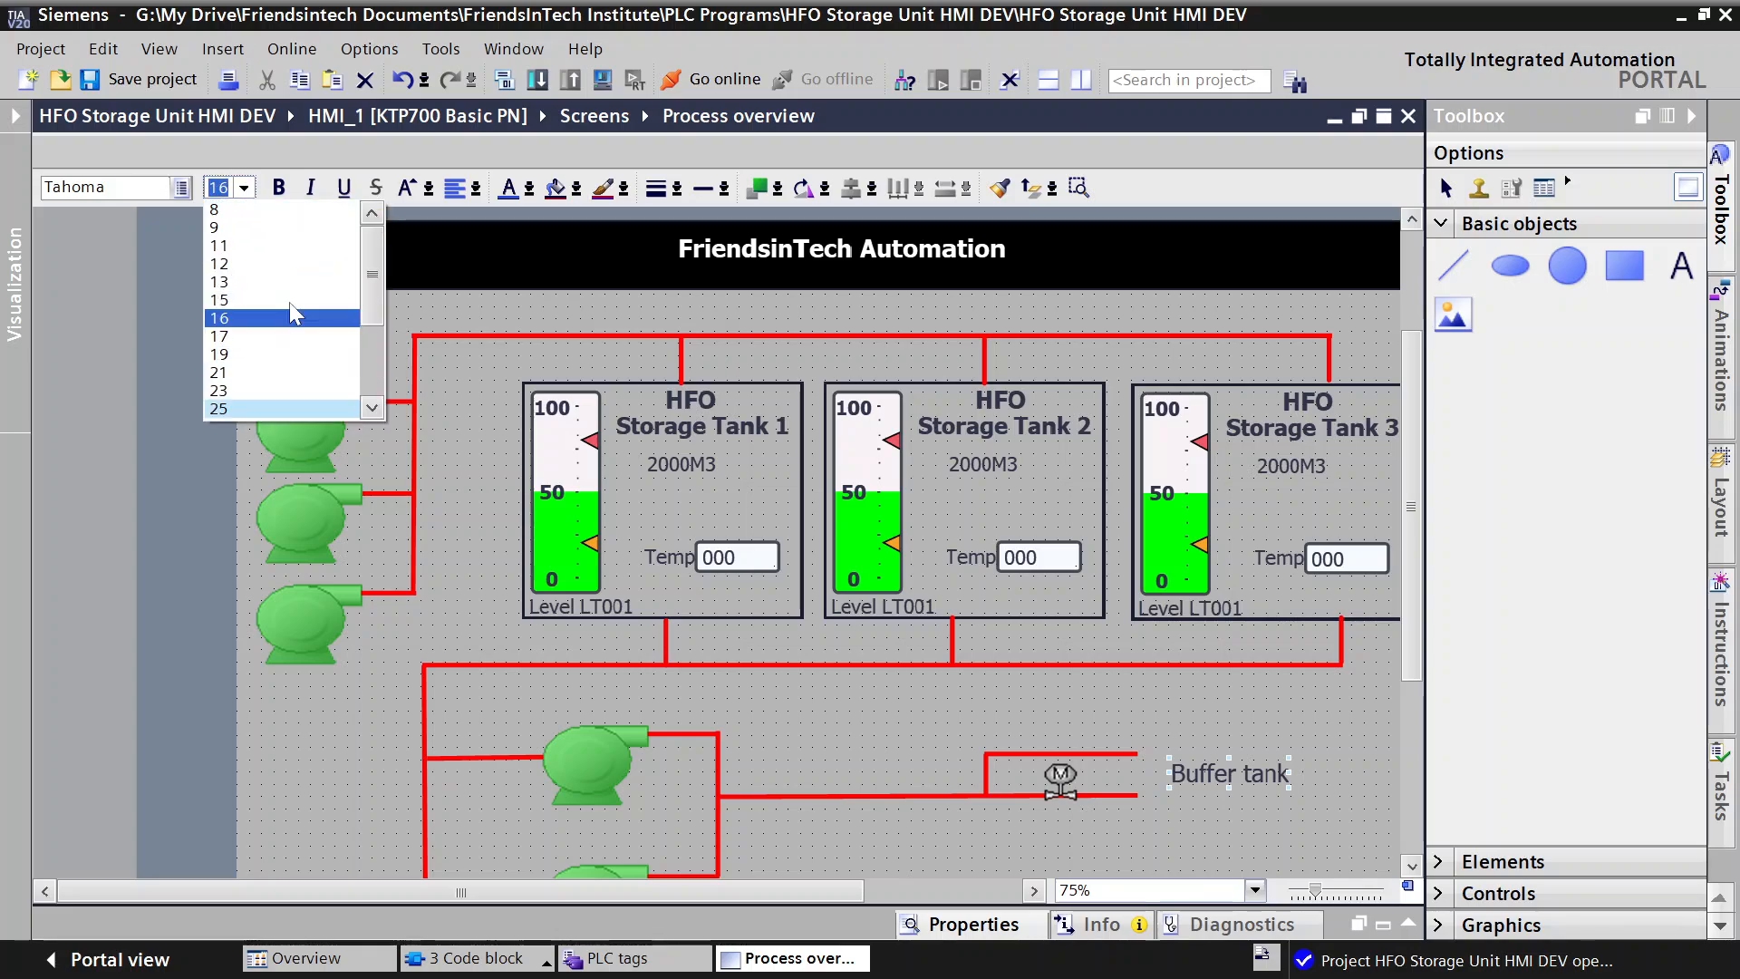
left_click(246, 267)
left_click_drag(1210, 768, 1184, 752)
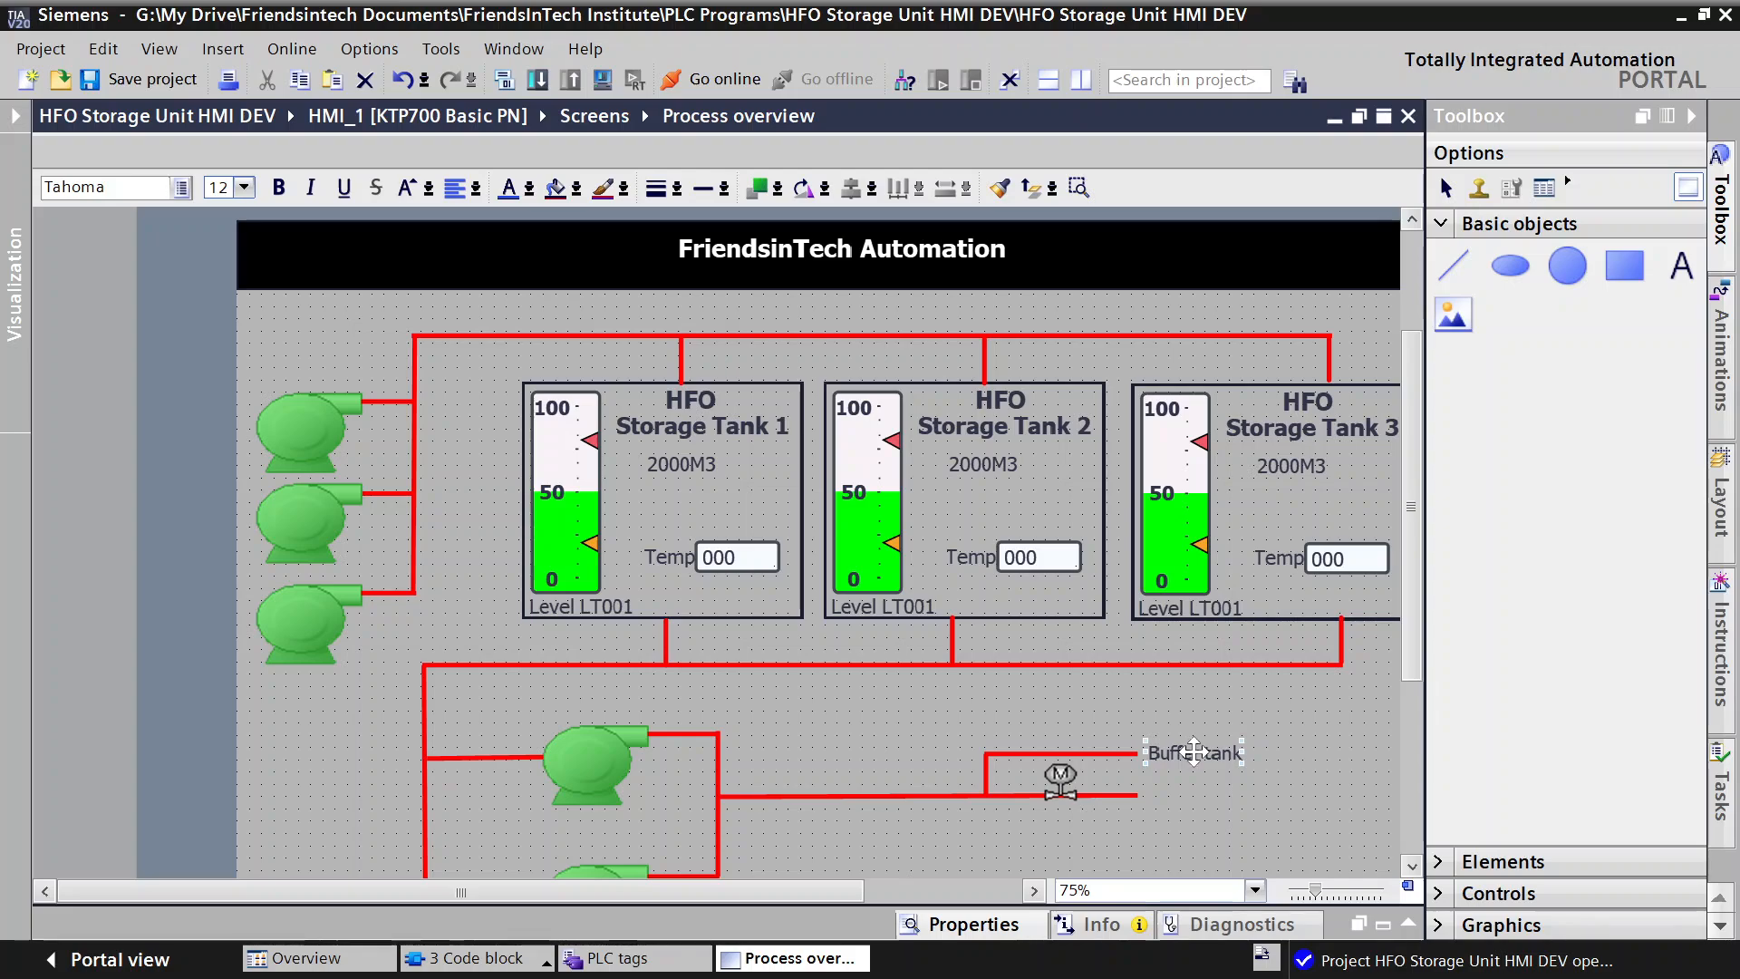
Step: Duplicate the Buffer tank label, place the copy at the end of the lower branch line, and change its text to "Sludge tank"
right_click(1189, 752)
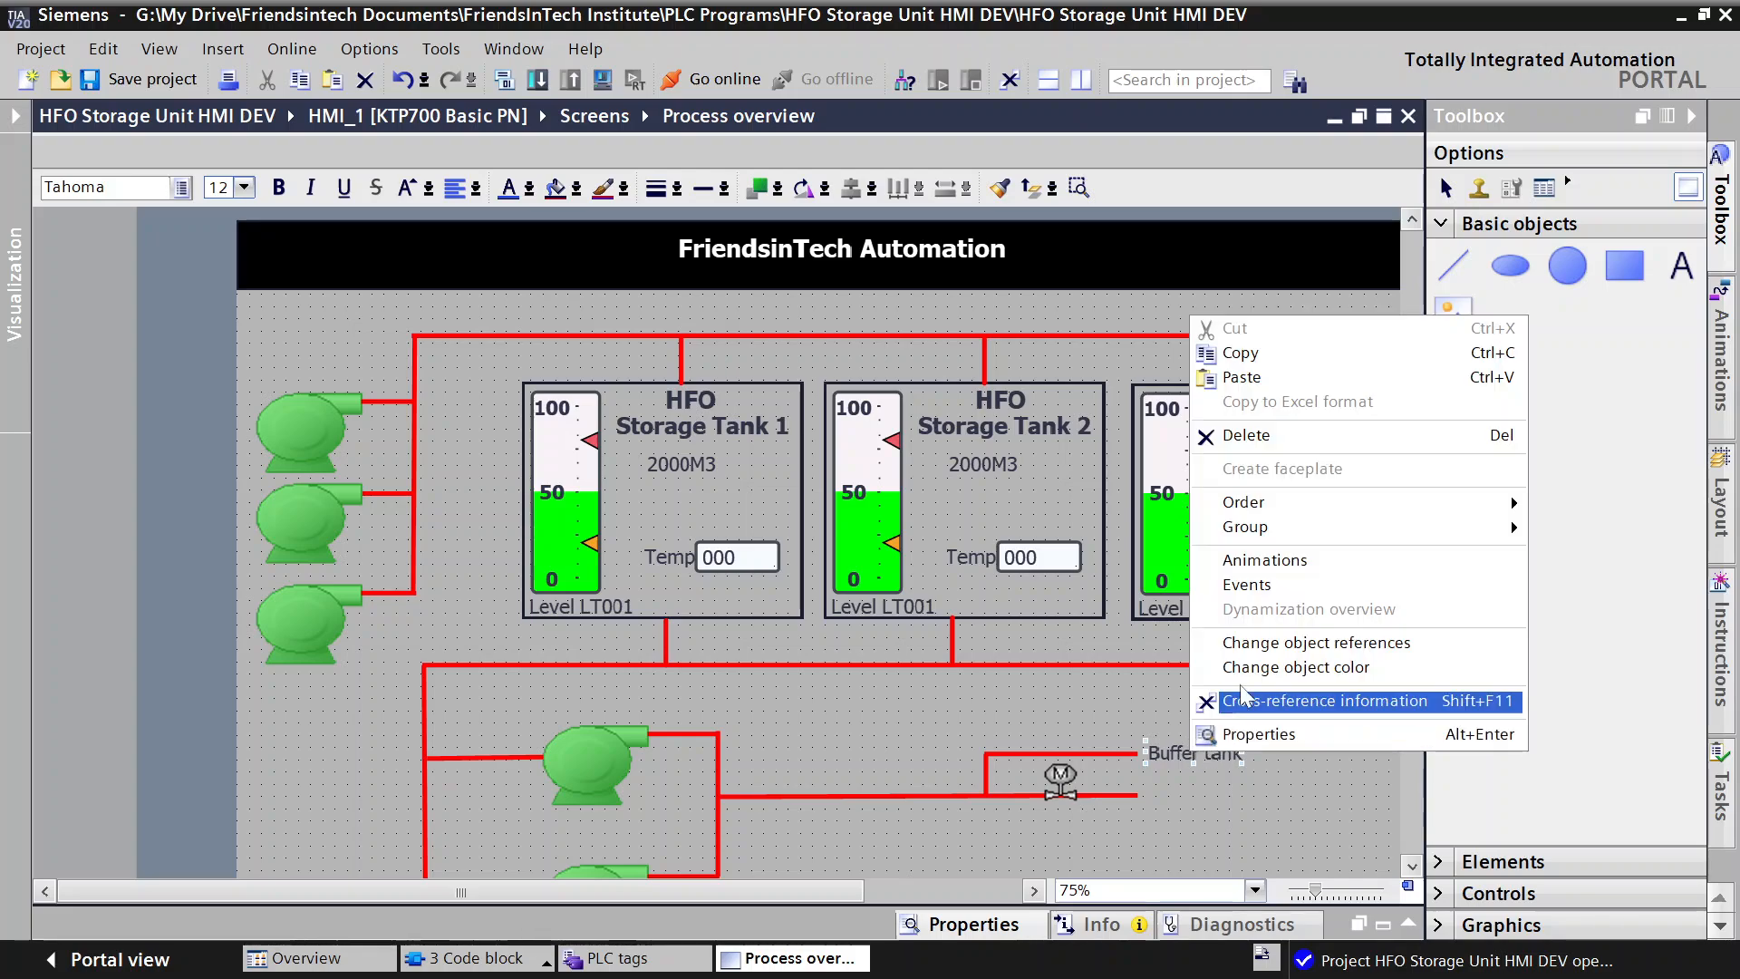
left_click(1241, 353)
left_click(1161, 792)
right_click(1161, 792)
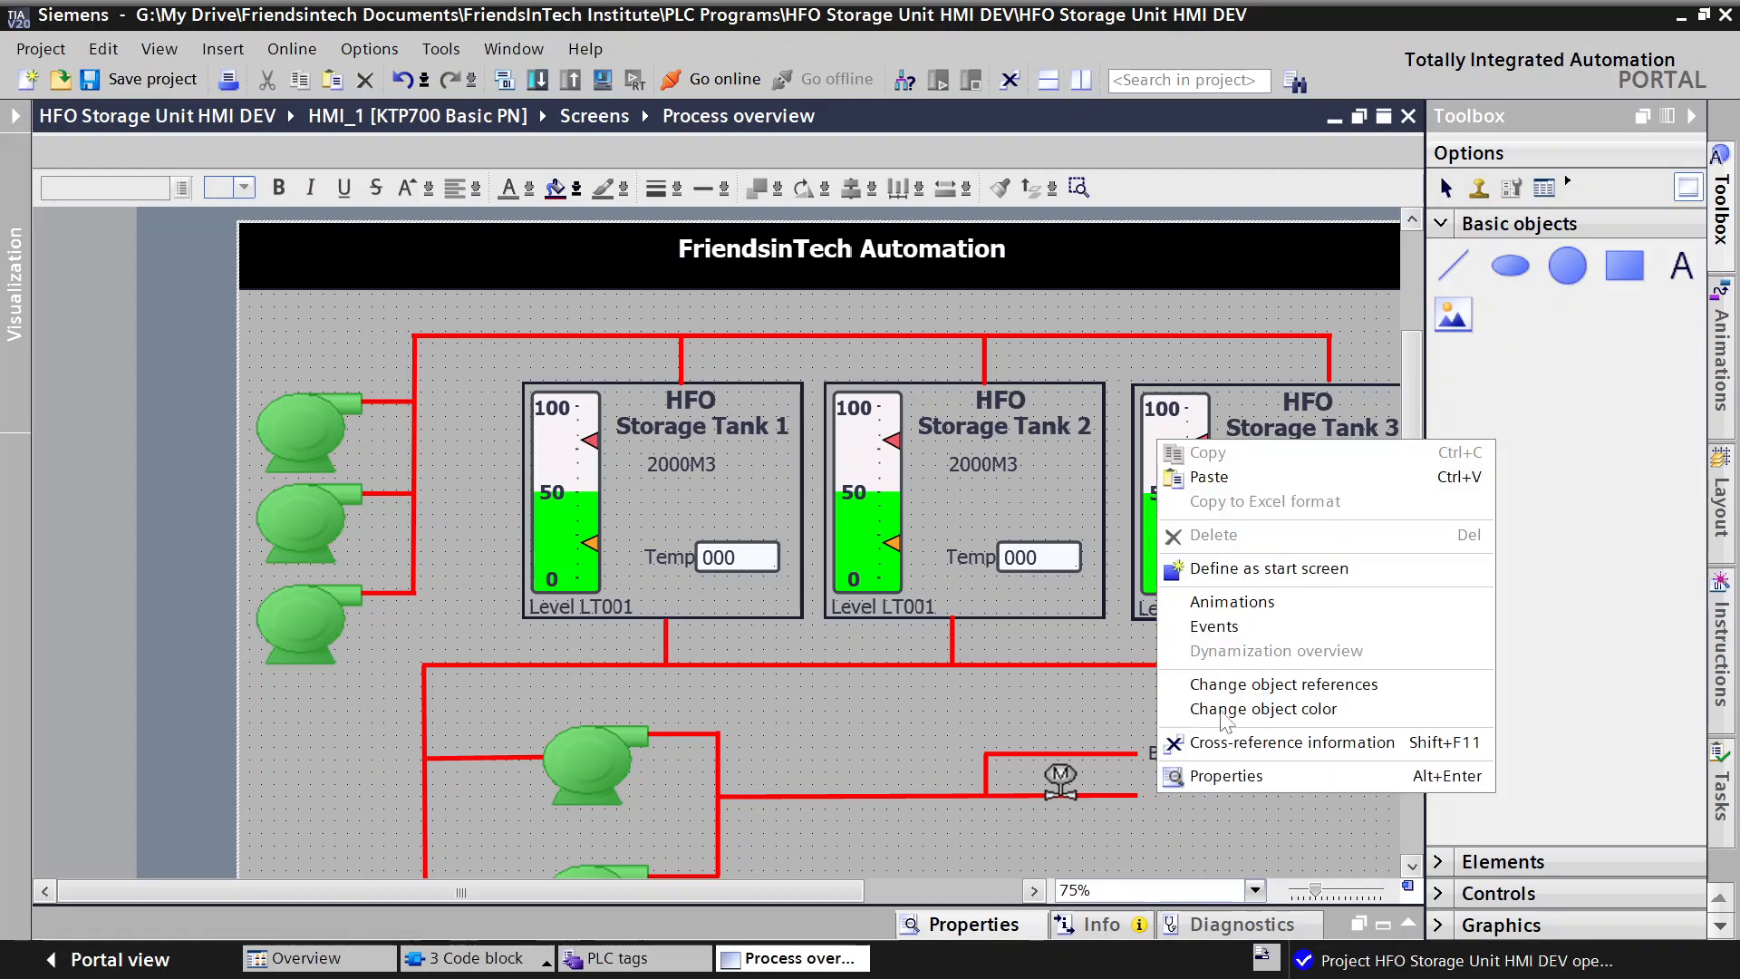
left_click(1210, 478)
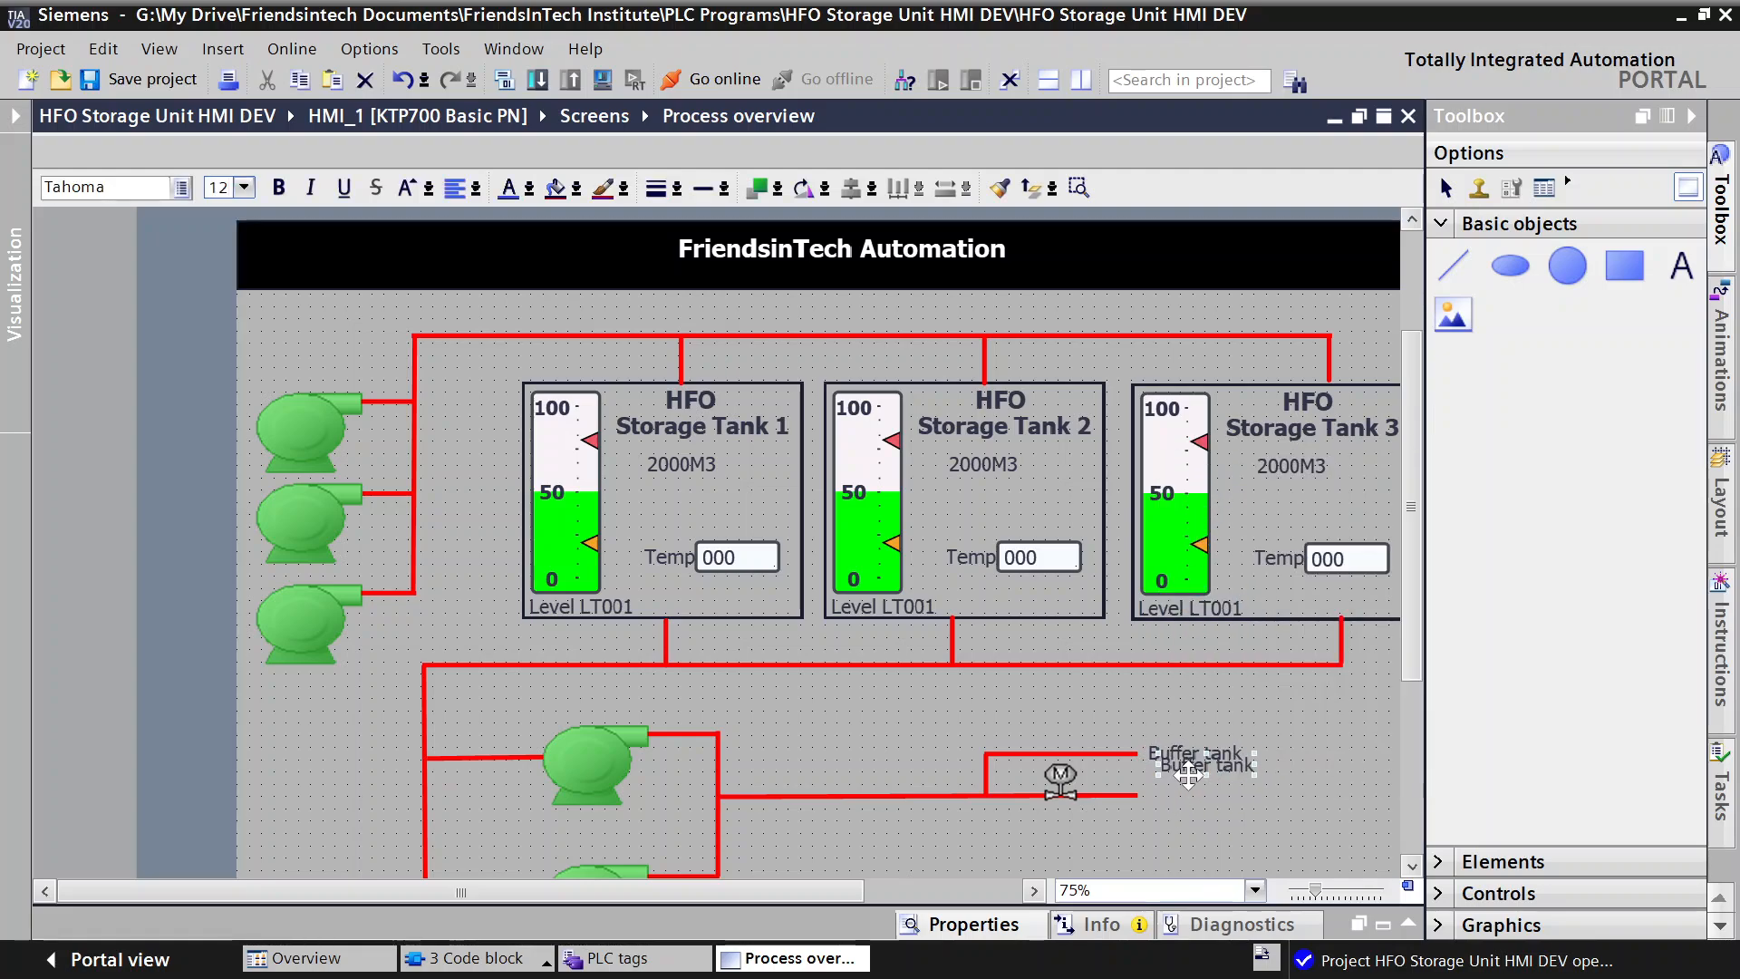
left_click_drag(1189, 776, 1180, 813)
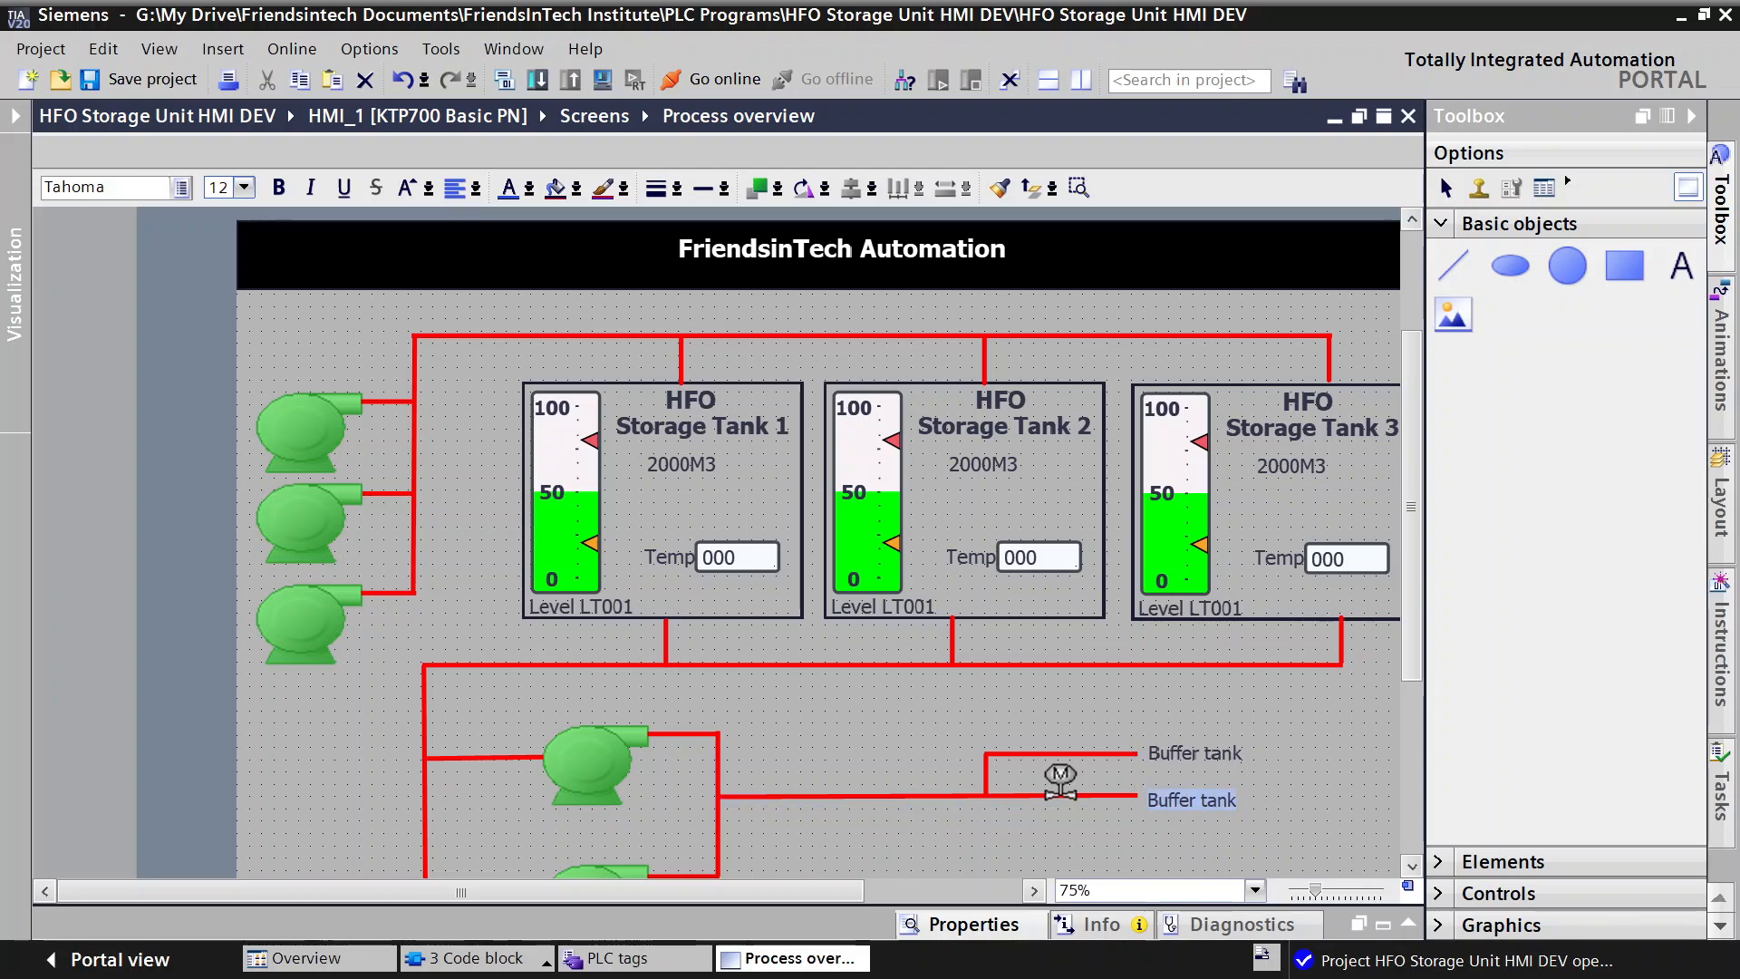
type("Sludge")
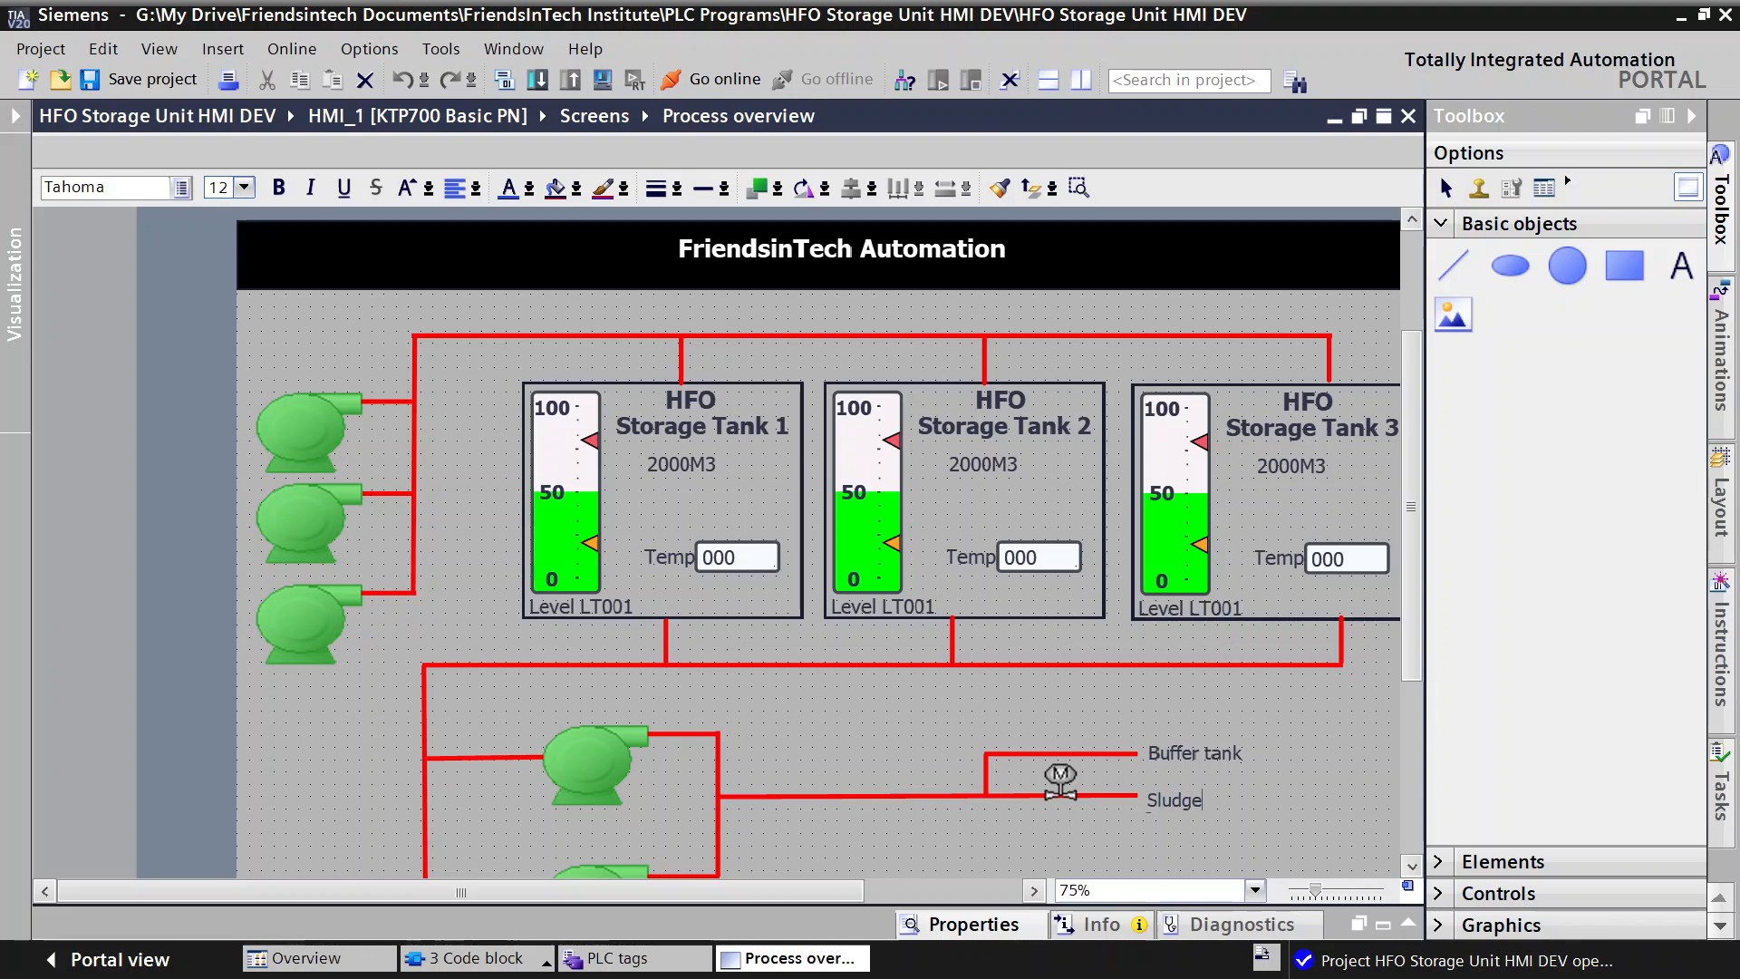
type(" tank")
left_click(839, 742)
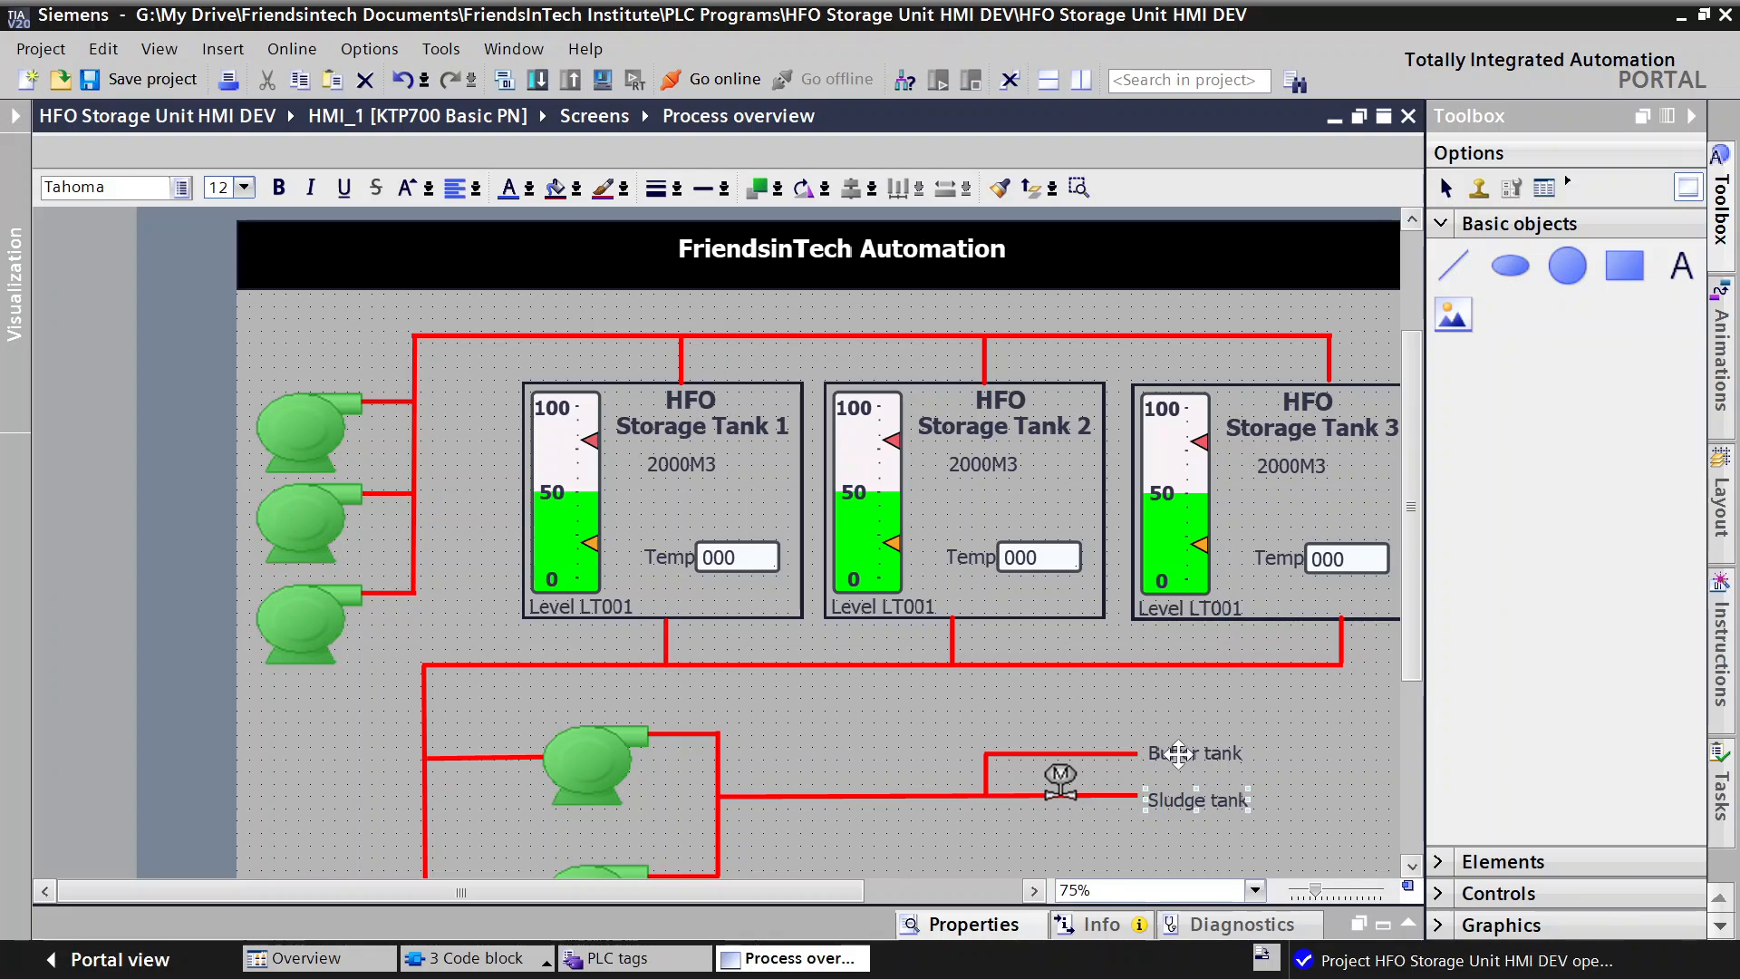
Step: Paste a label copy above the three inlet pumps, change its text to "HFO unloading Pumps", and nudge it closer to the pumps
right_click(279, 343)
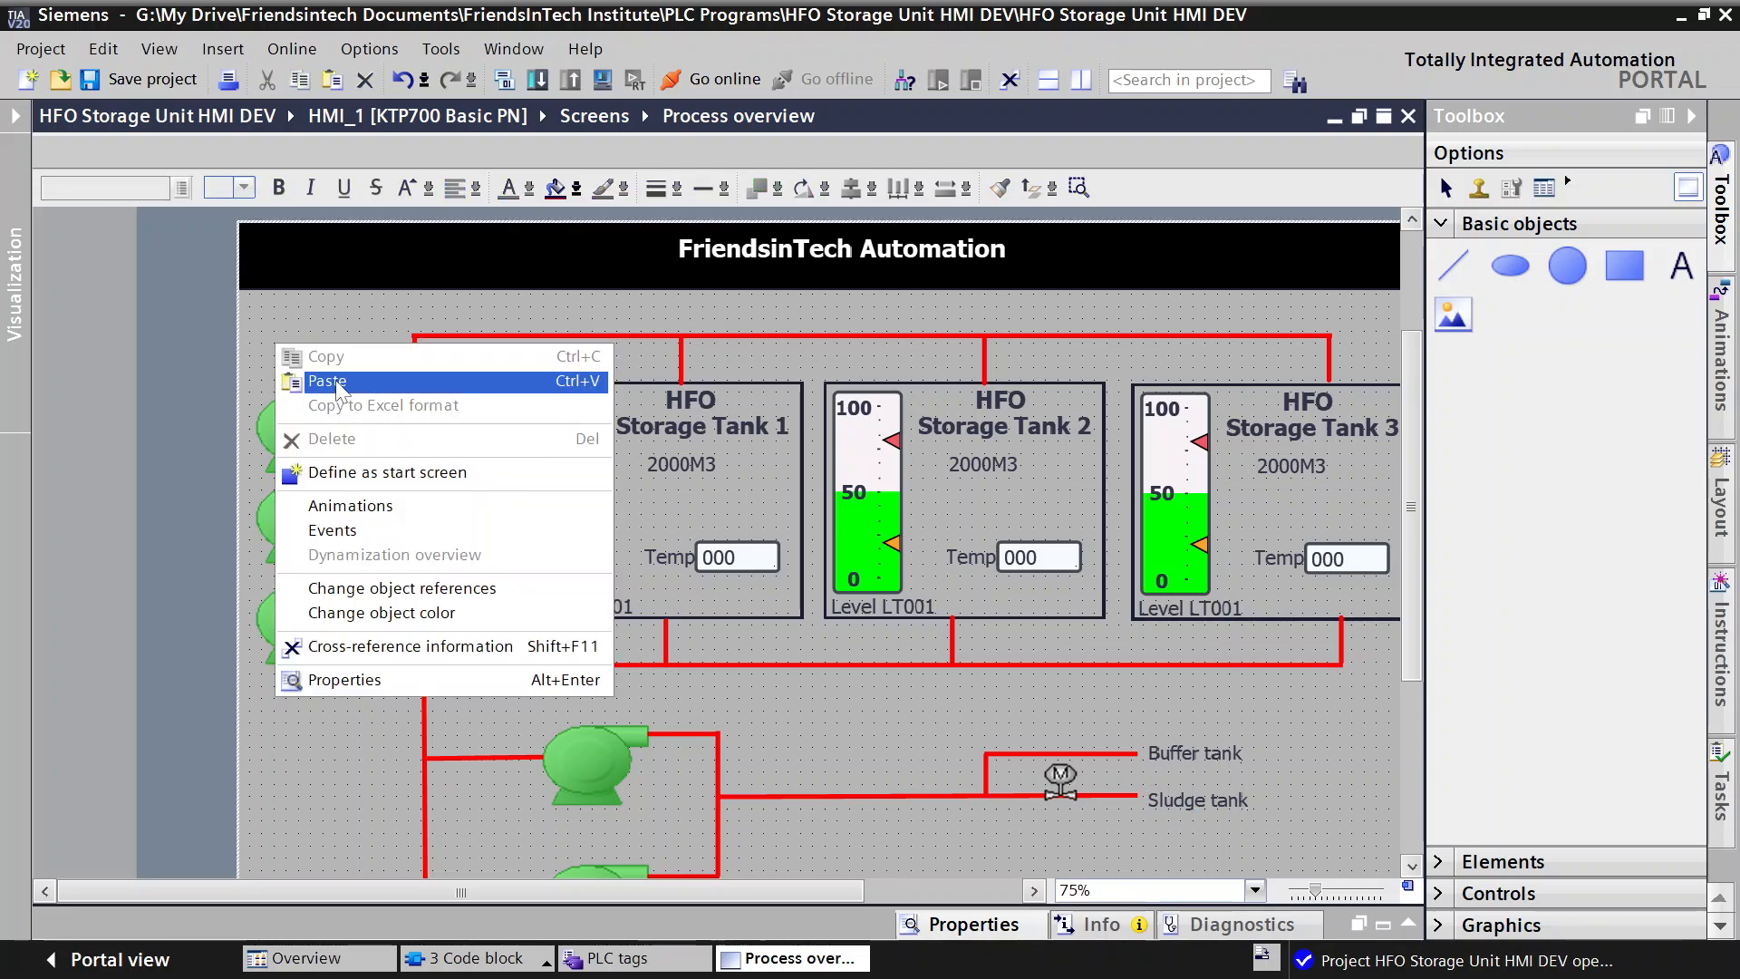
left_click(326, 380)
left_click_drag(1219, 845, 317, 345)
double_click(308, 345)
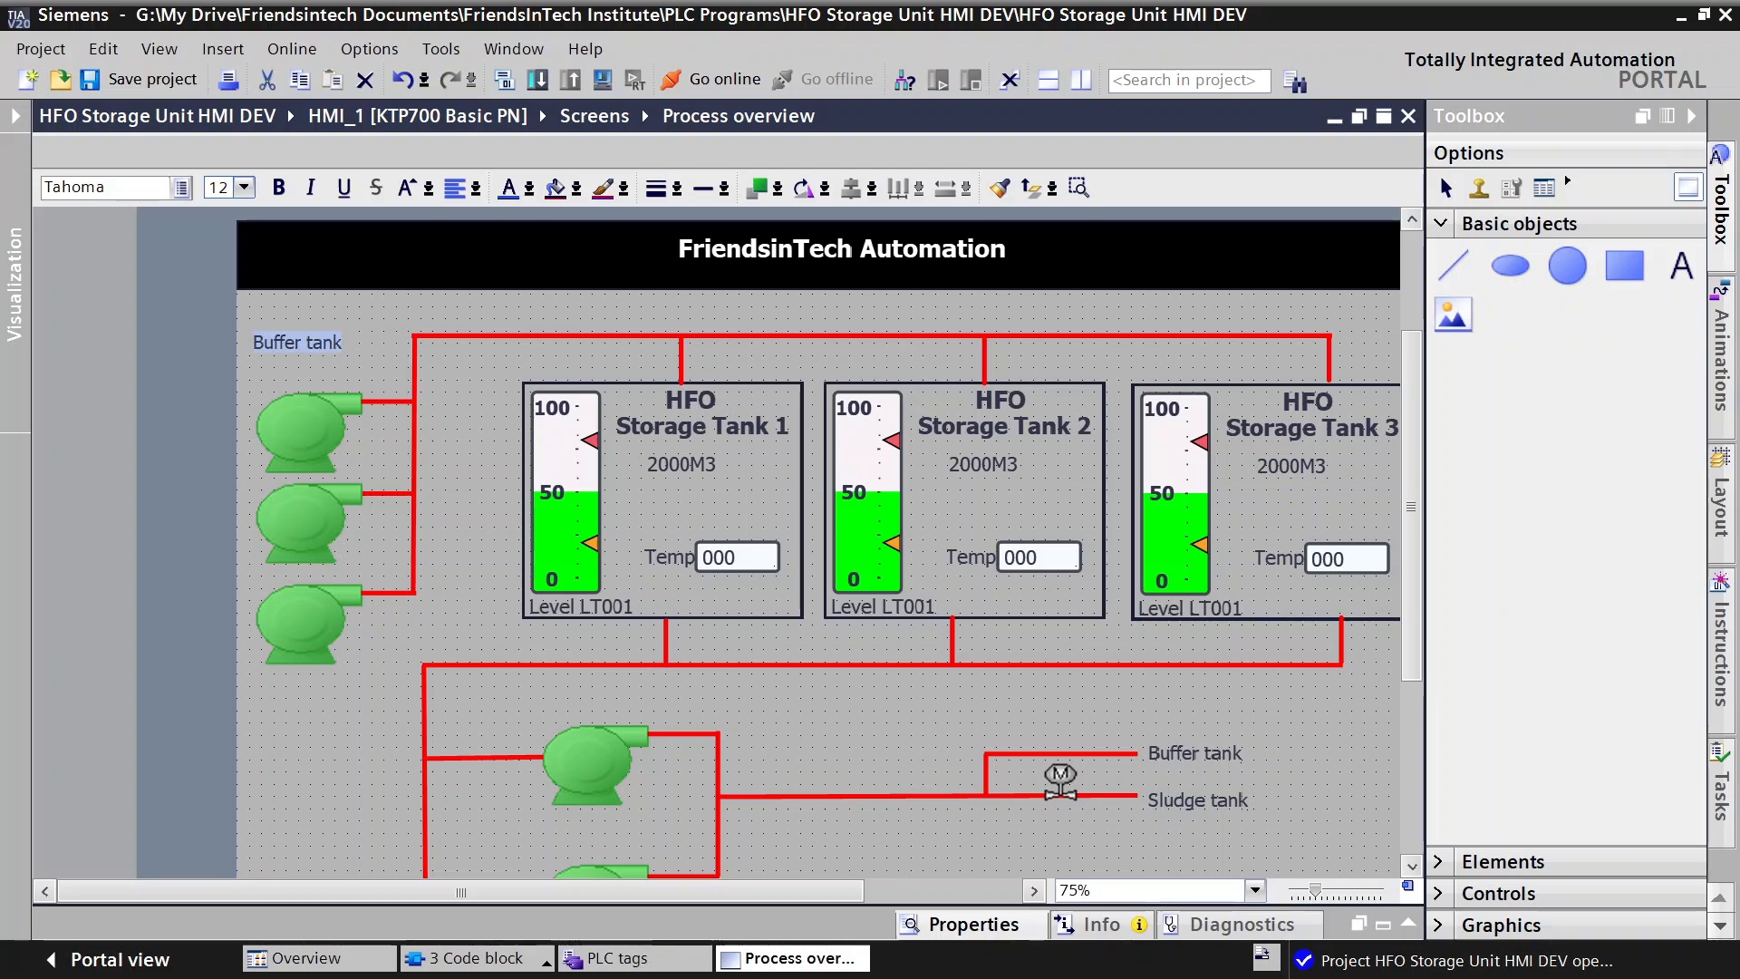
type("HFo")
key("BackSpace")
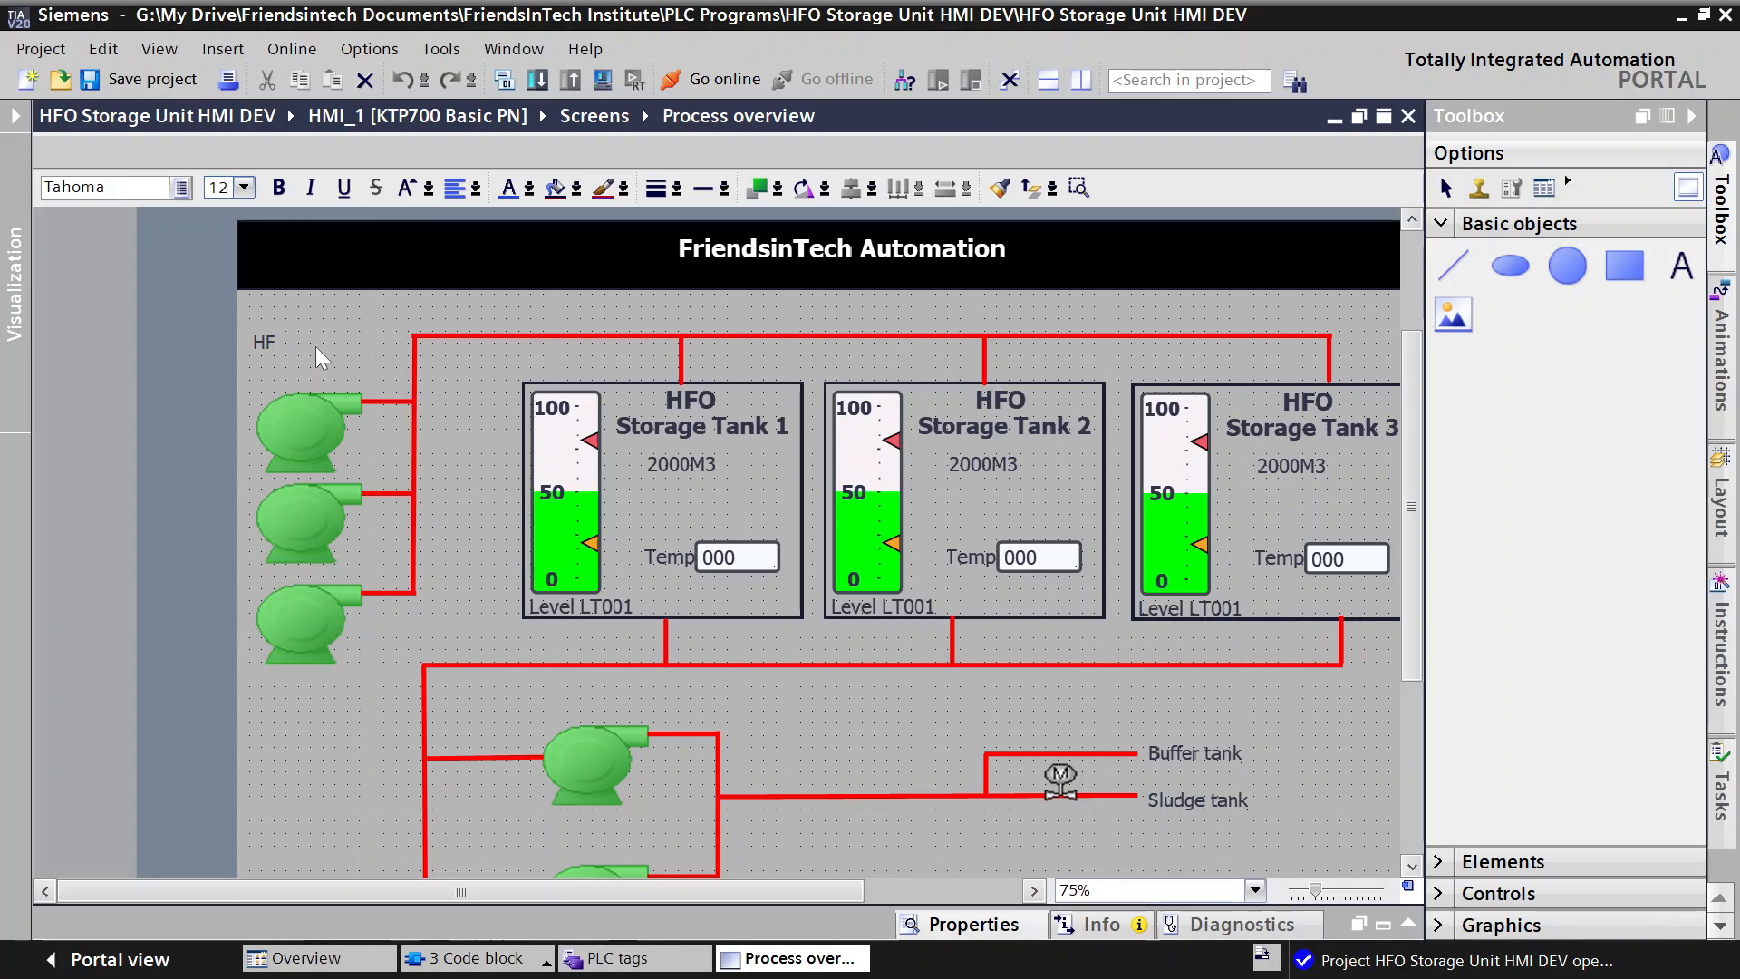
type("O unloading Pumps")
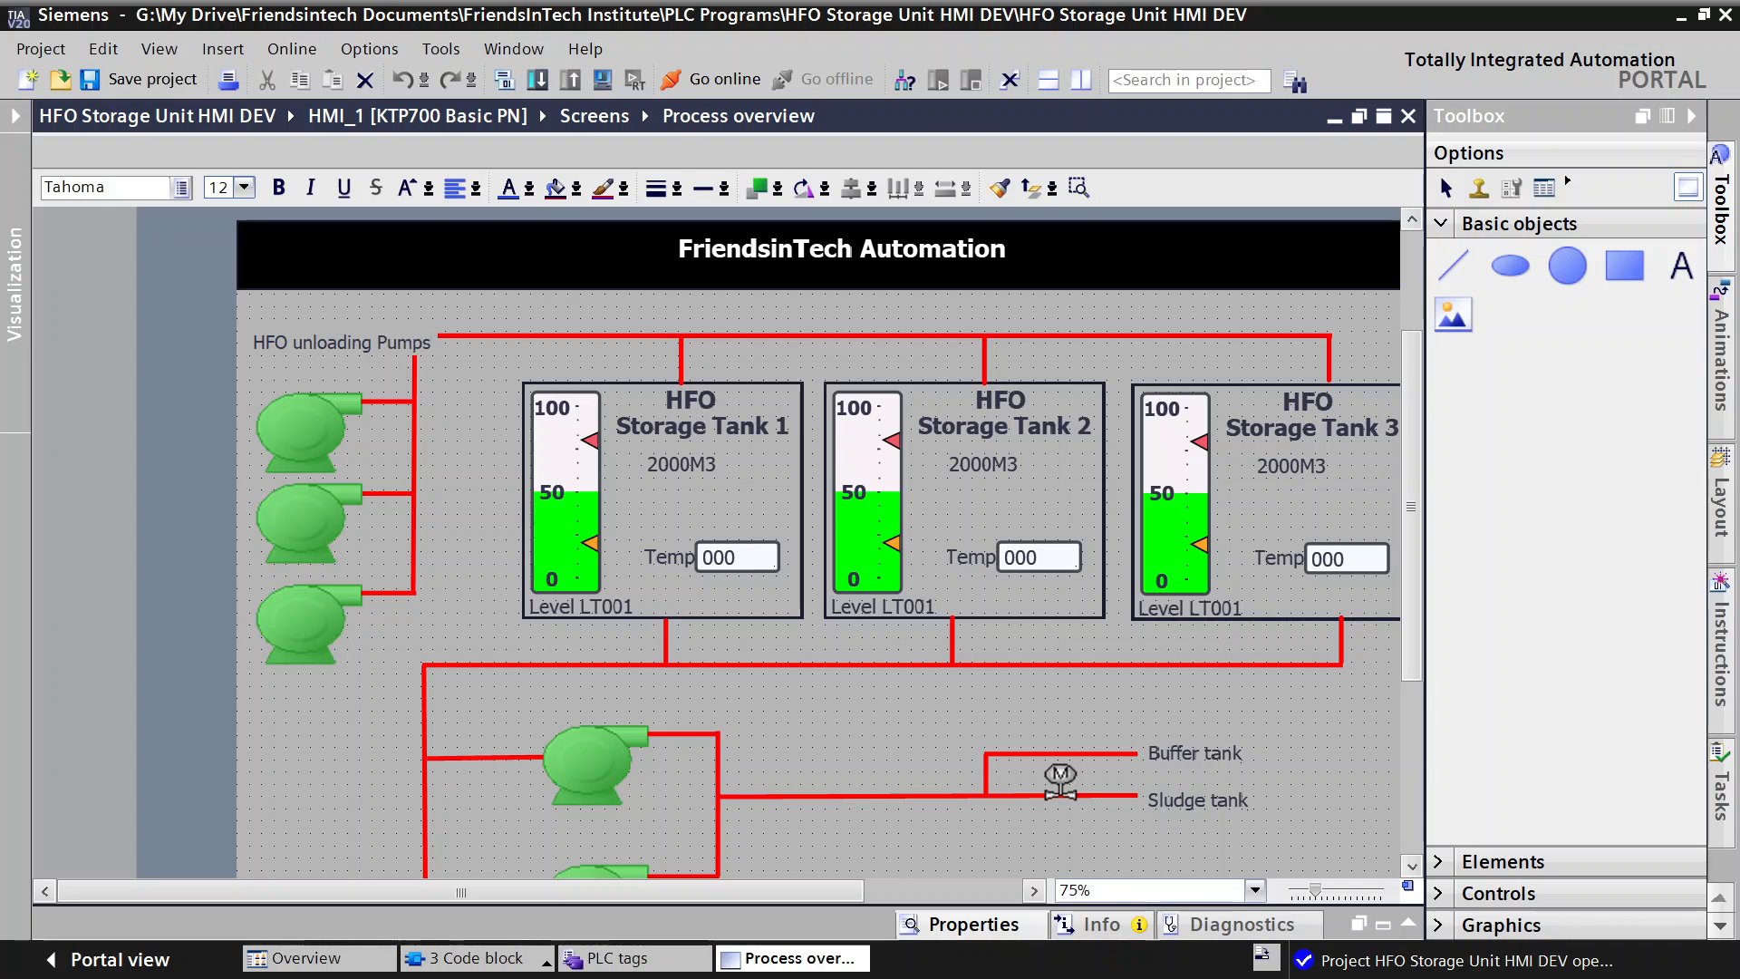
left_click(356, 291)
mouse_move(352, 340)
left_mouse_down()
mouse_move(319, 356)
mouse_move(334, 353)
left_mouse_up()
left_click(451, 379)
Step: Paste another label copy, move it above the upper outlet pump, and change its text to "Transfer pumps"
scroll(612, 616, "down", 3)
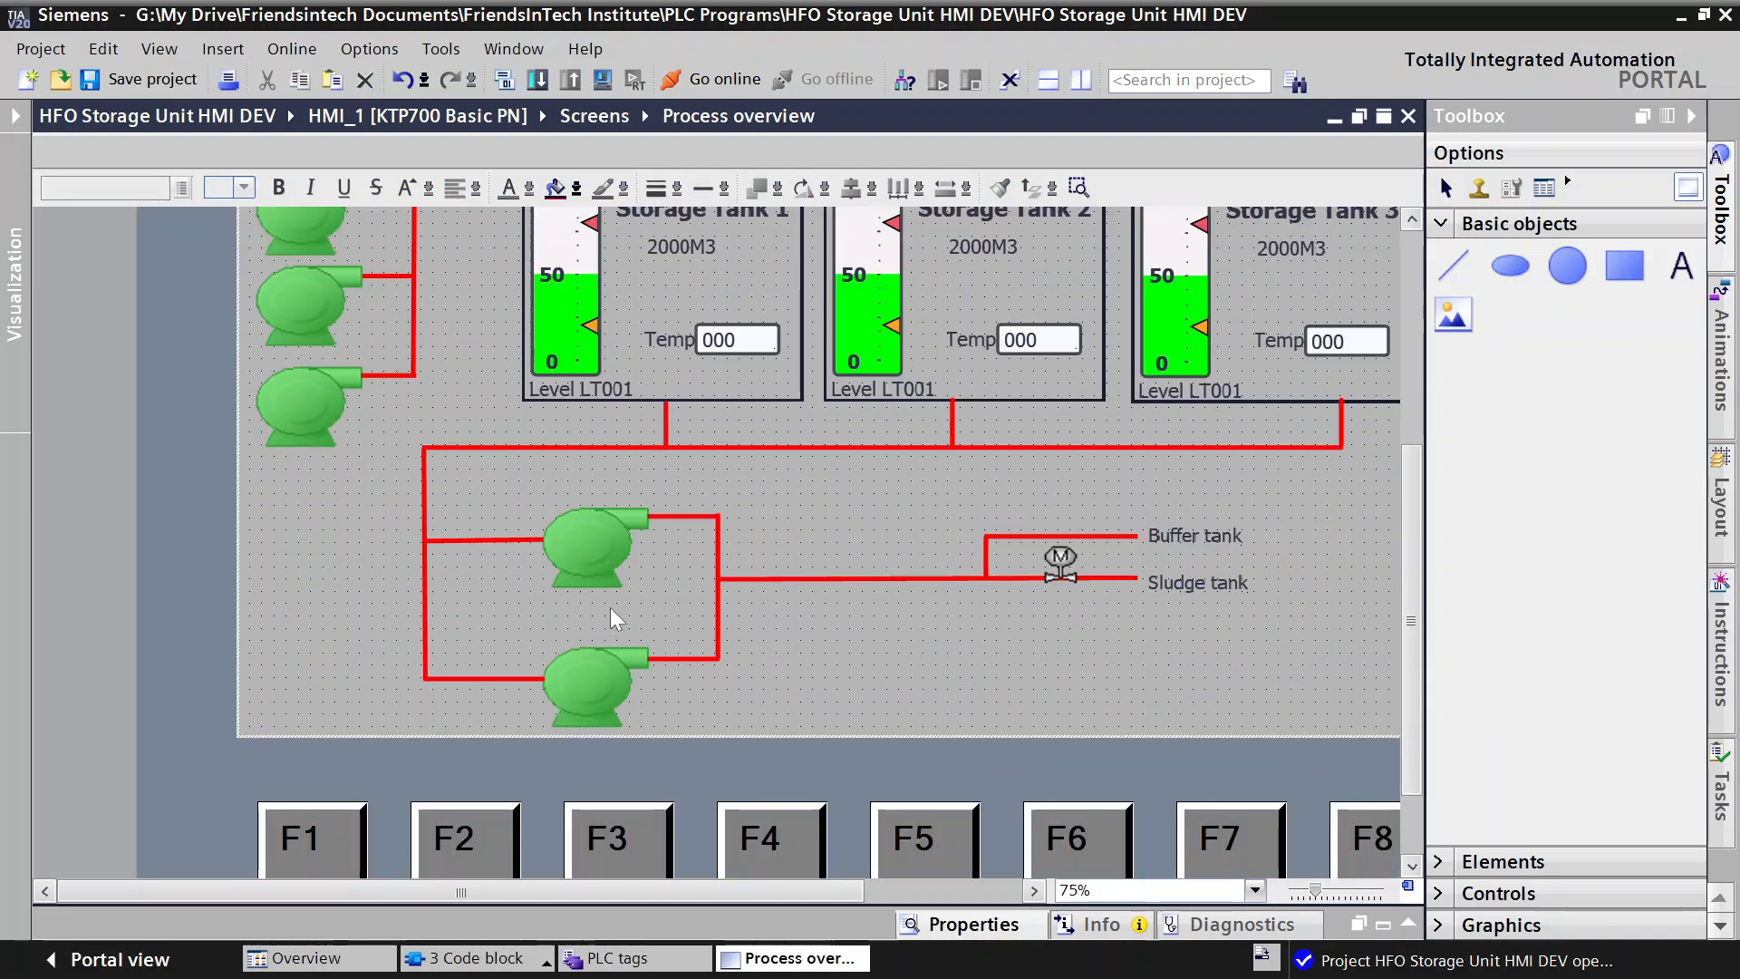
right_click(602, 466)
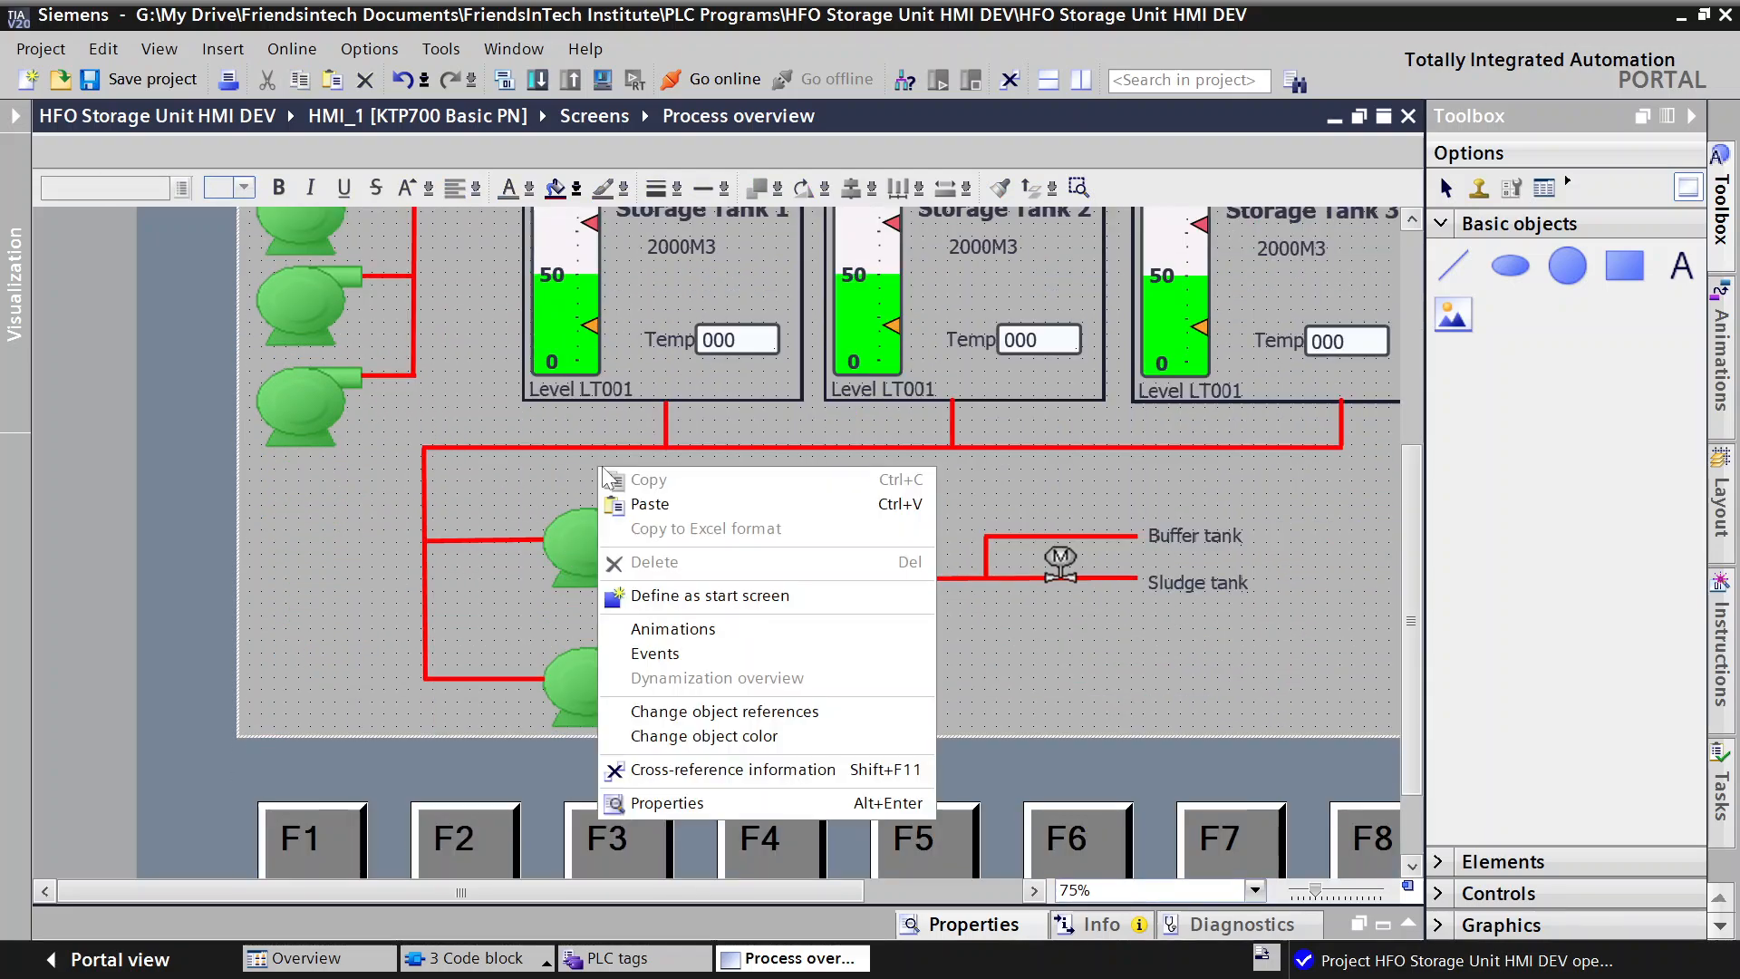
left_click(644, 503)
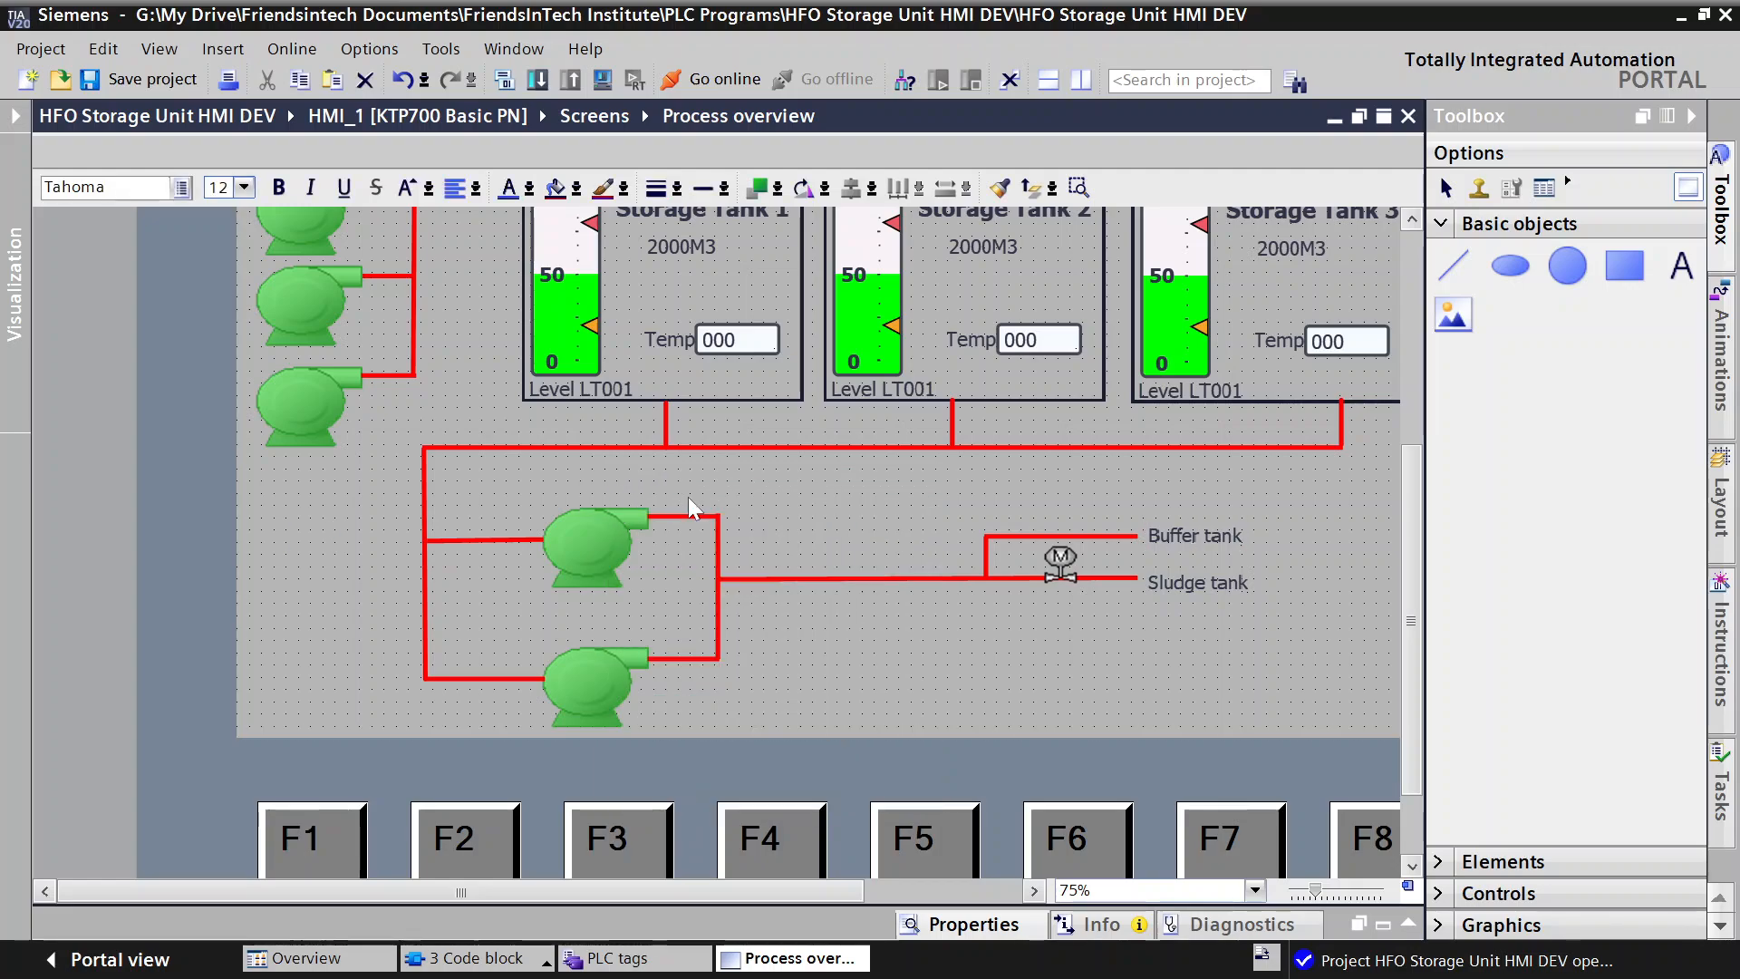
scroll(833, 515, "up", 3)
left_click_drag(272, 348, 617, 809)
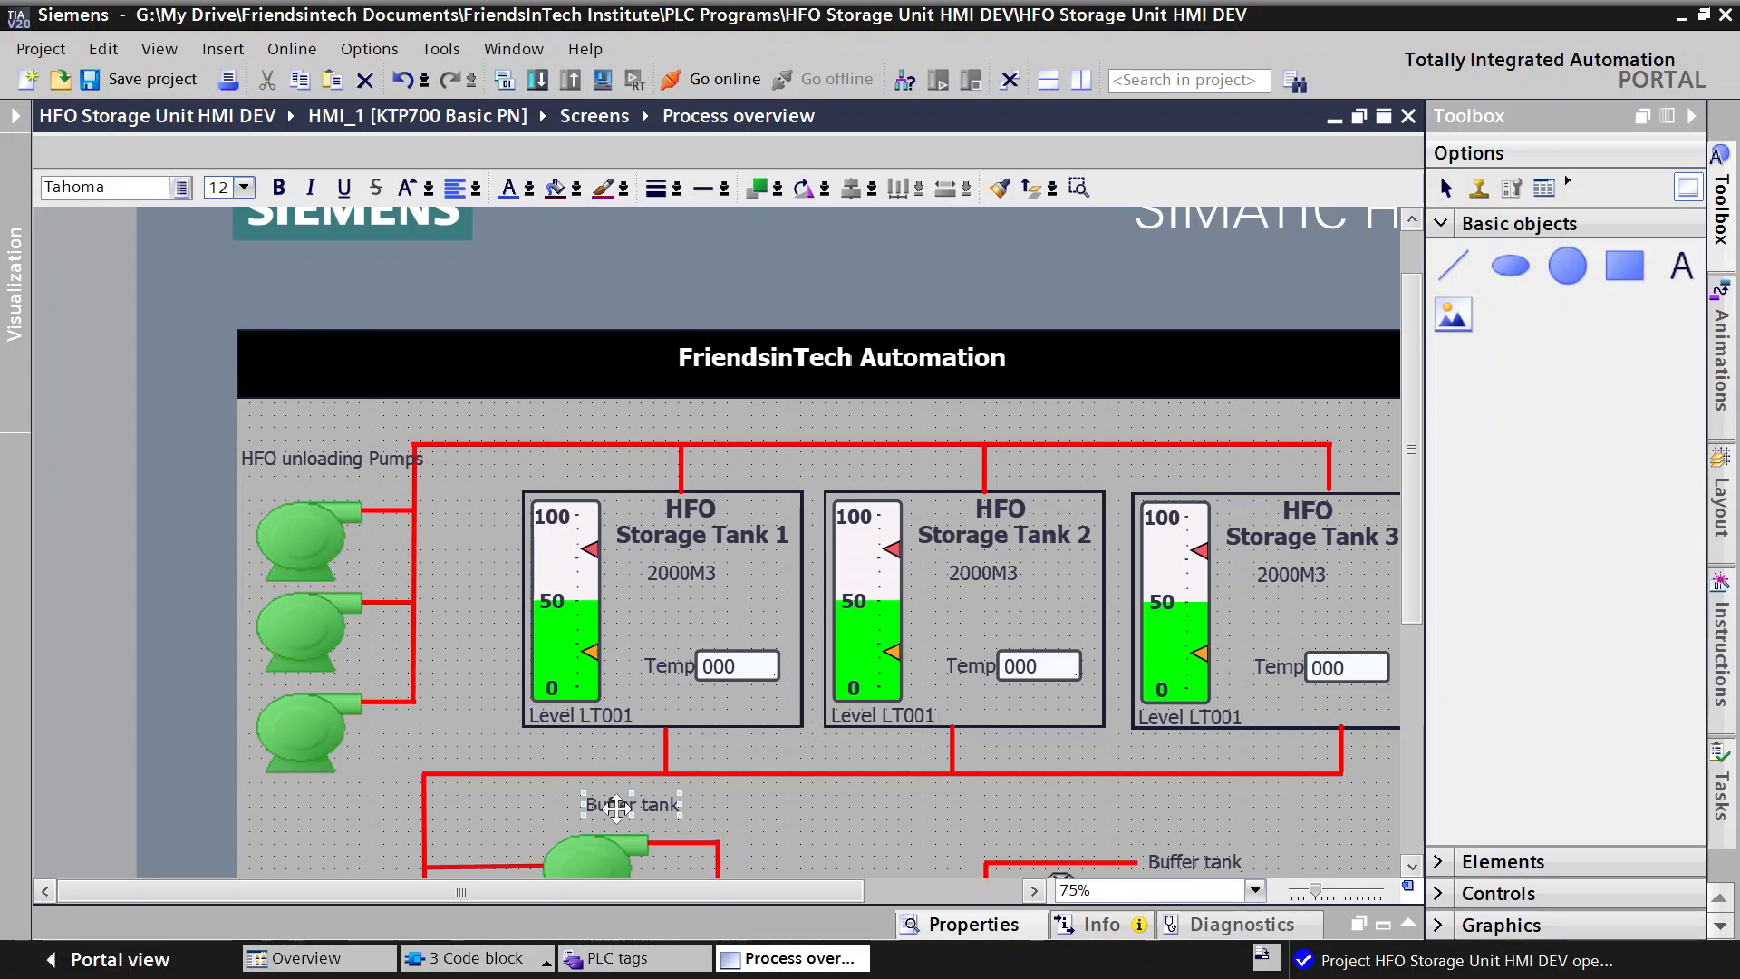
double_click(664, 804)
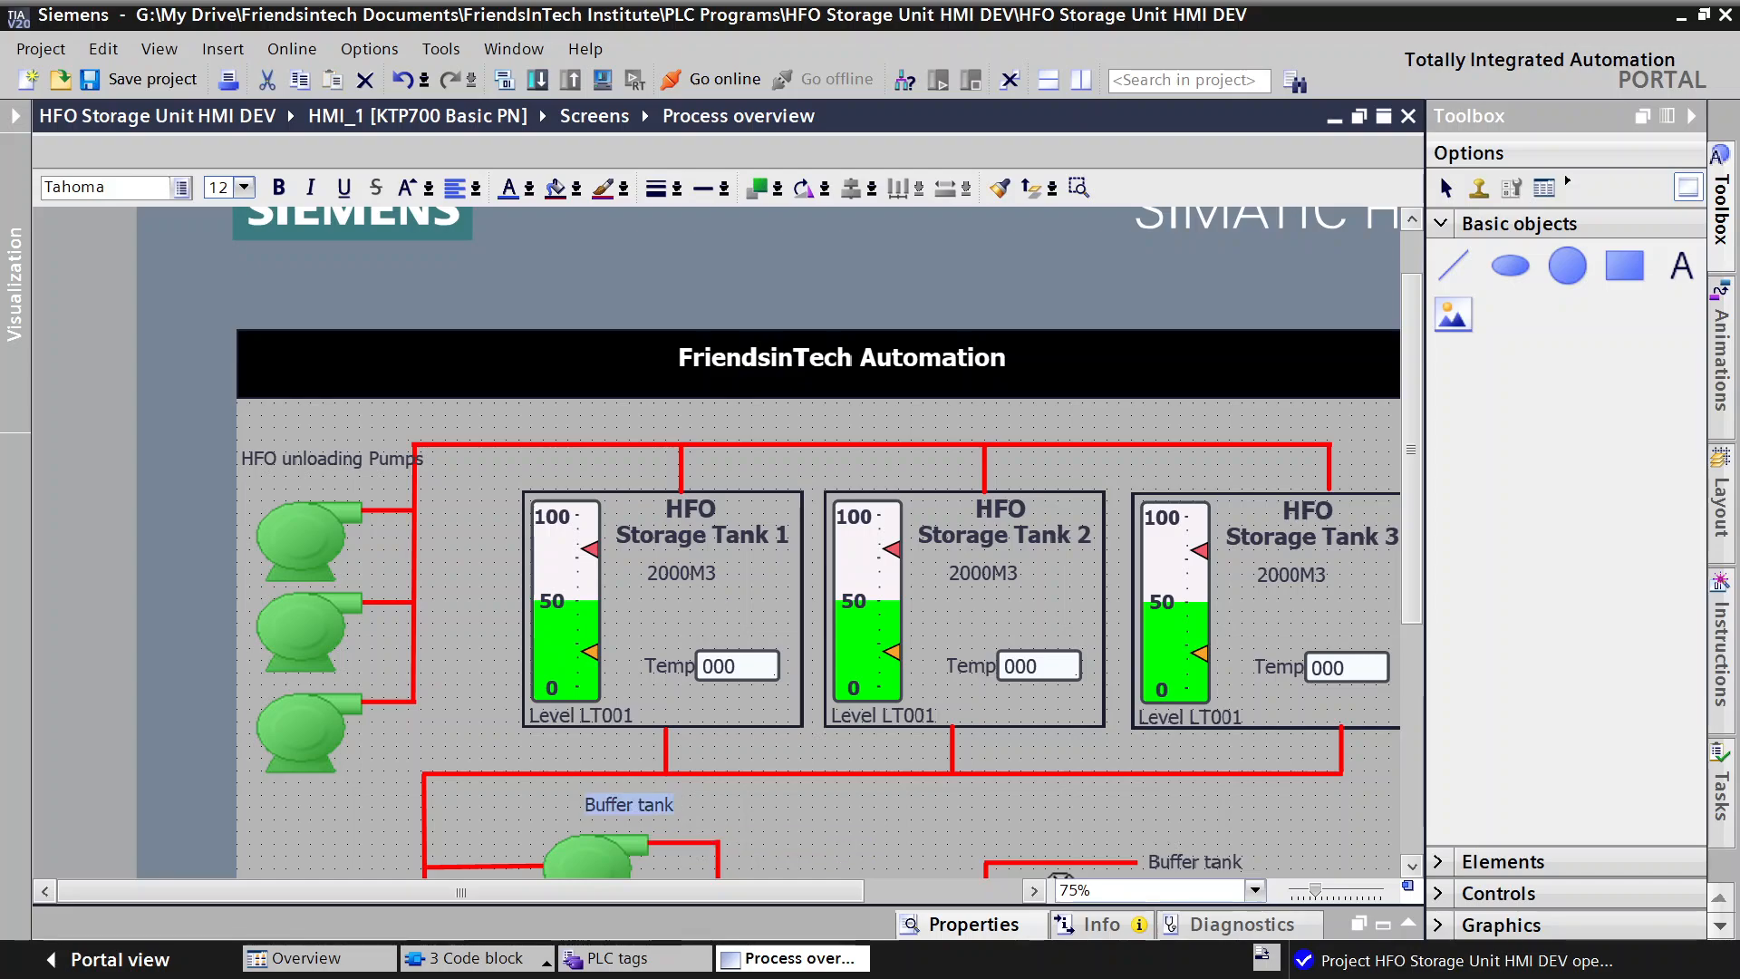
type("T")
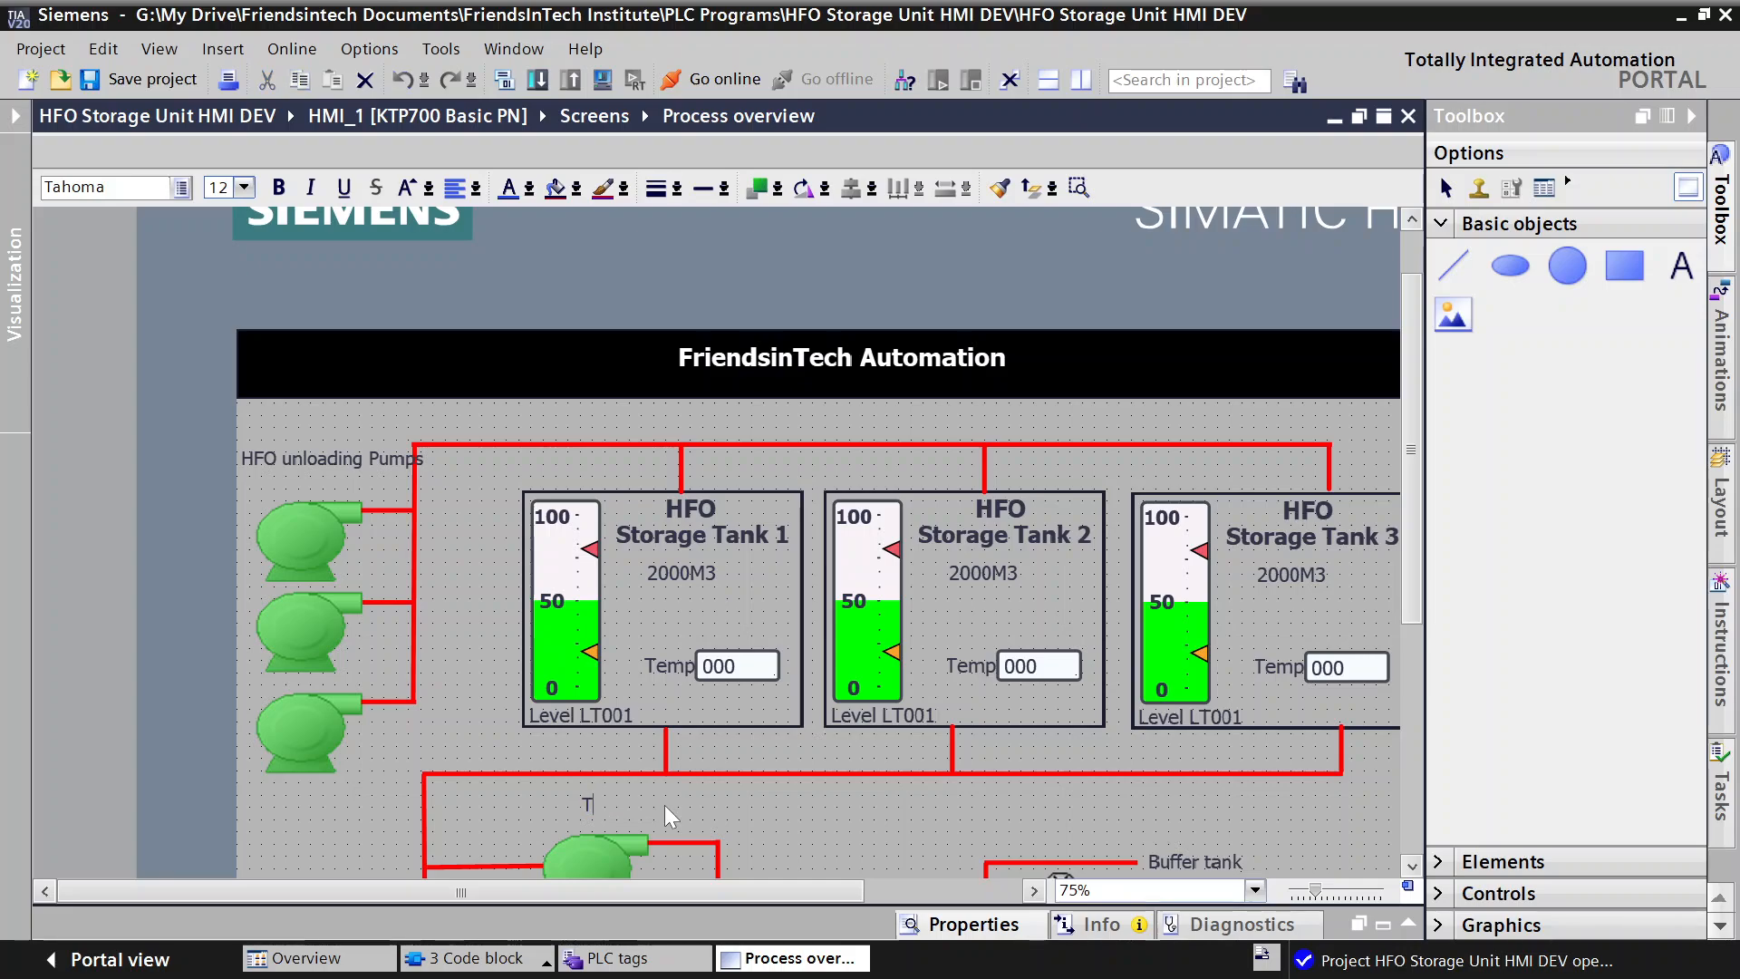
type("ransfer pumps")
left_click(875, 852)
scroll(870, 828, "down", 2)
scroll(867, 823, "up", 1)
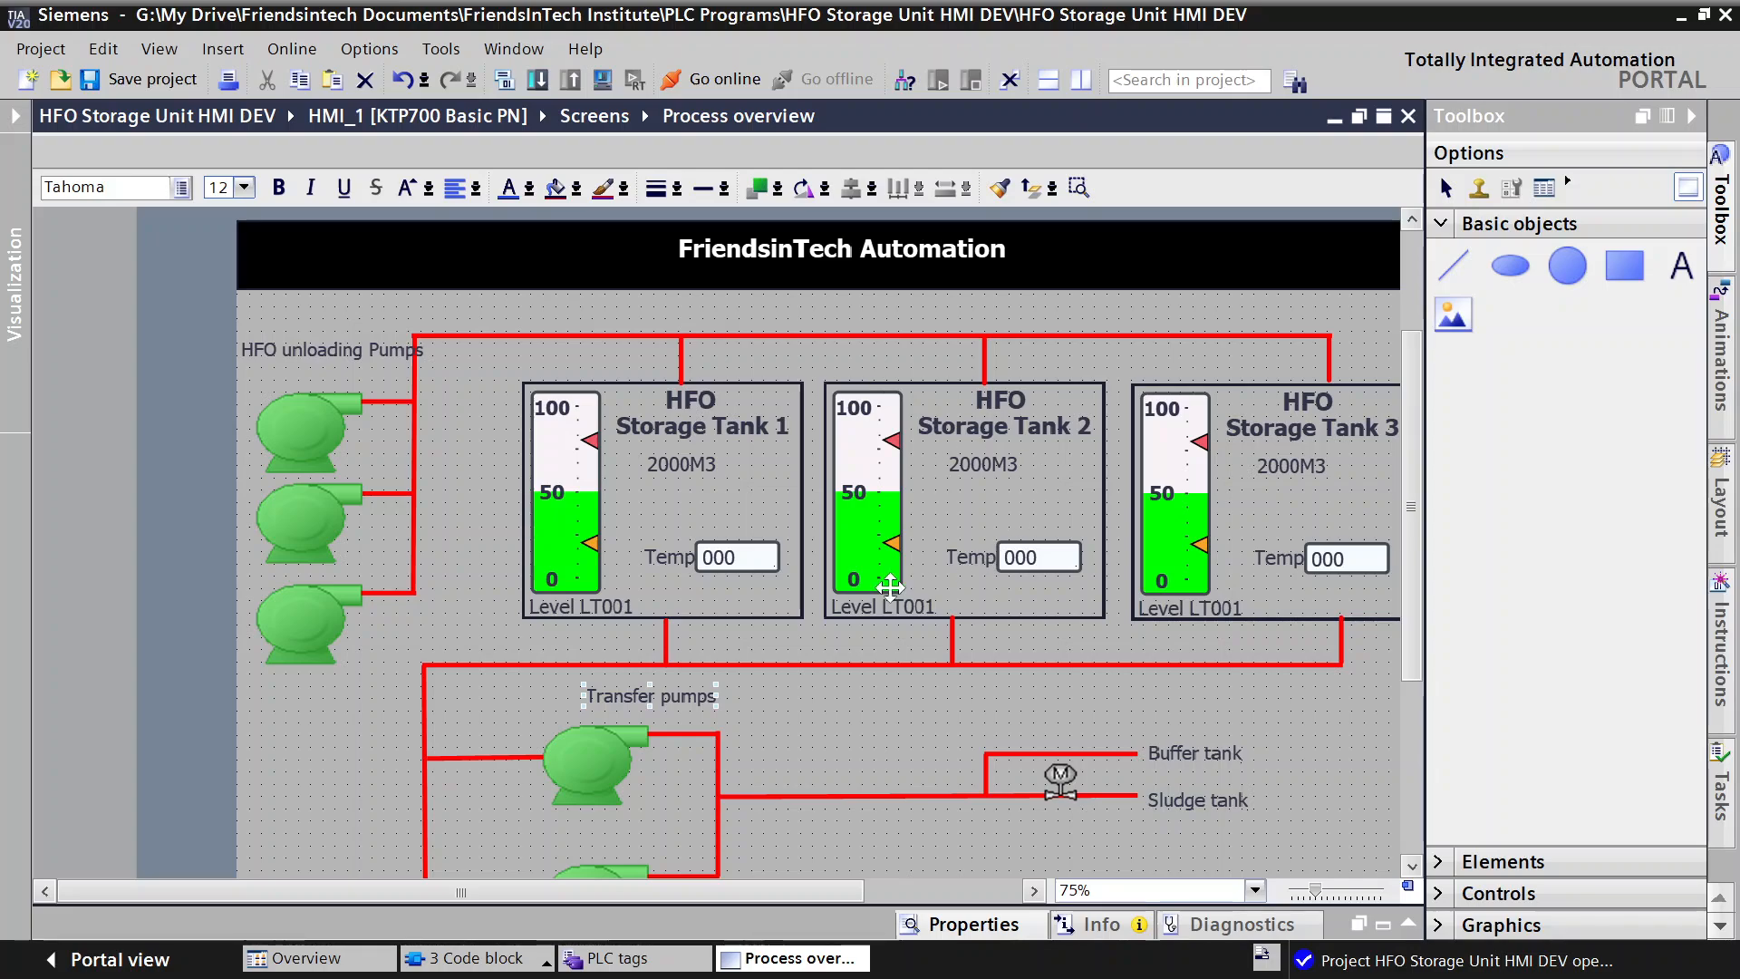
left_click(769, 691)
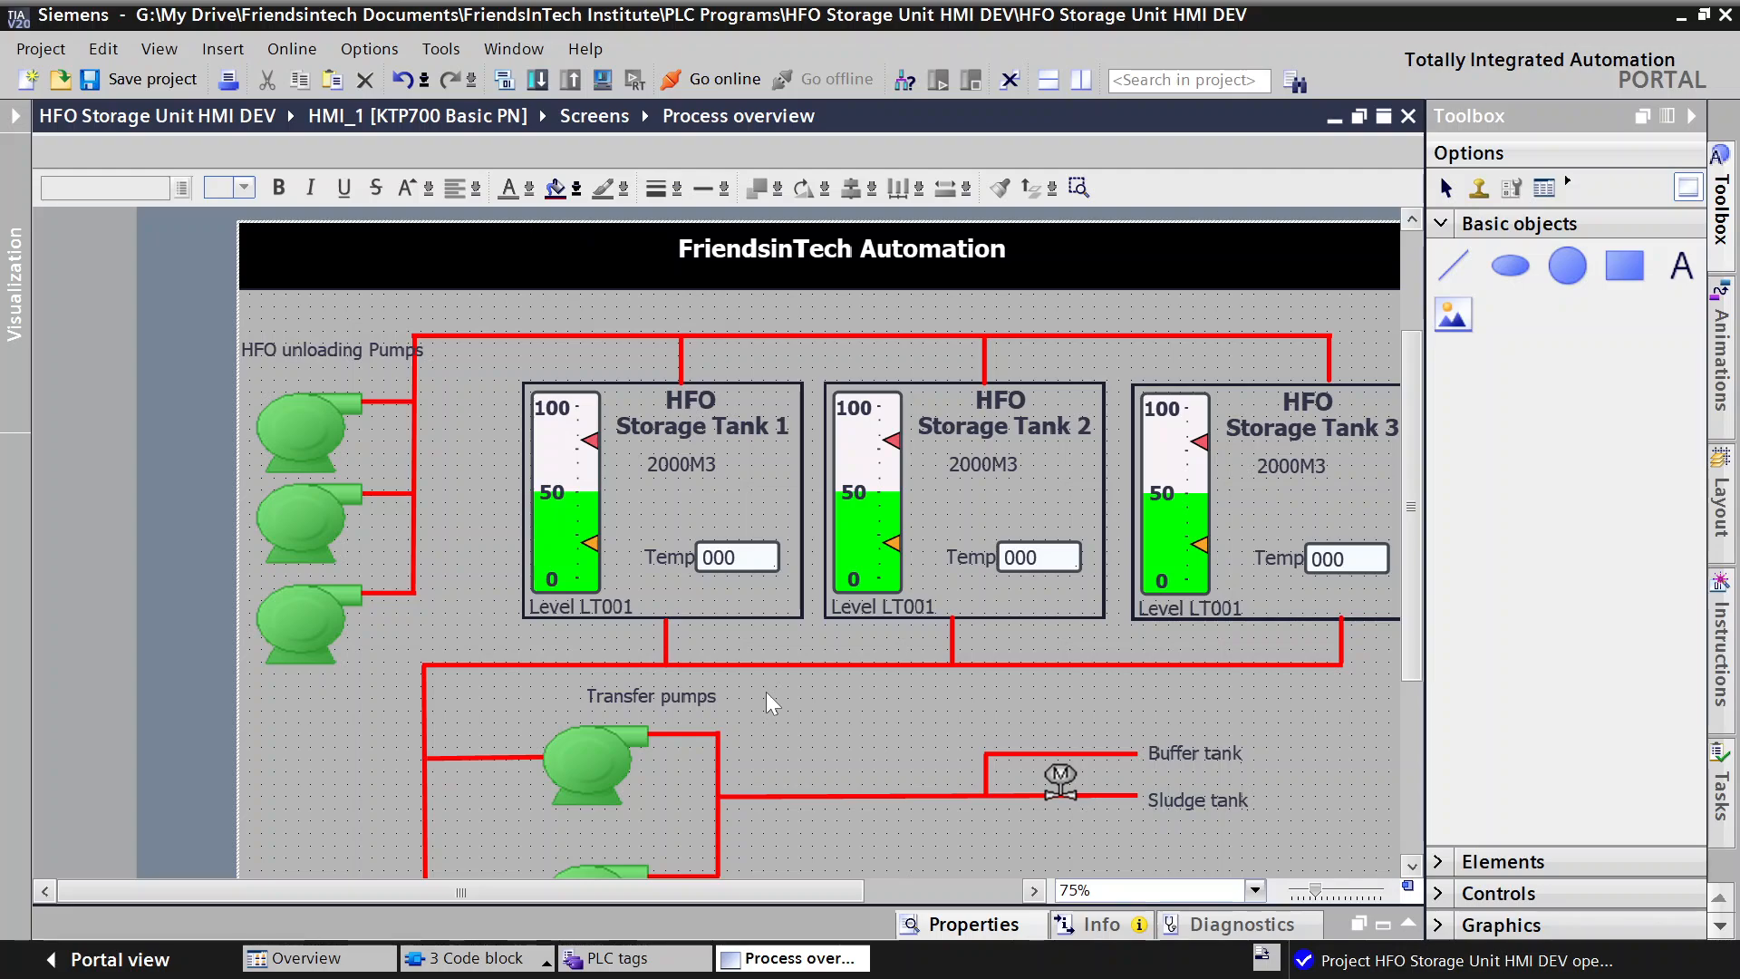